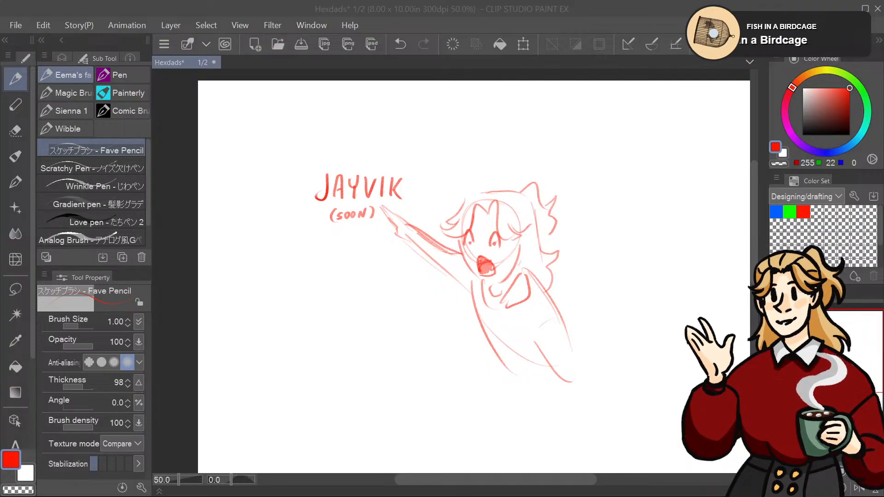
mouse_move(461, 276)
left_mouse_down()
mouse_move(443, 245)
mouse_move(454, 251)
left_mouse_up()
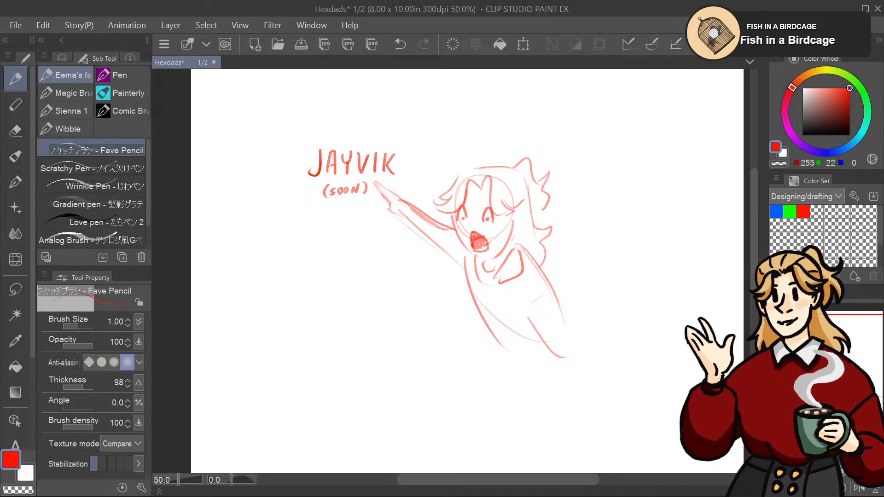
key("ctrl+minus")
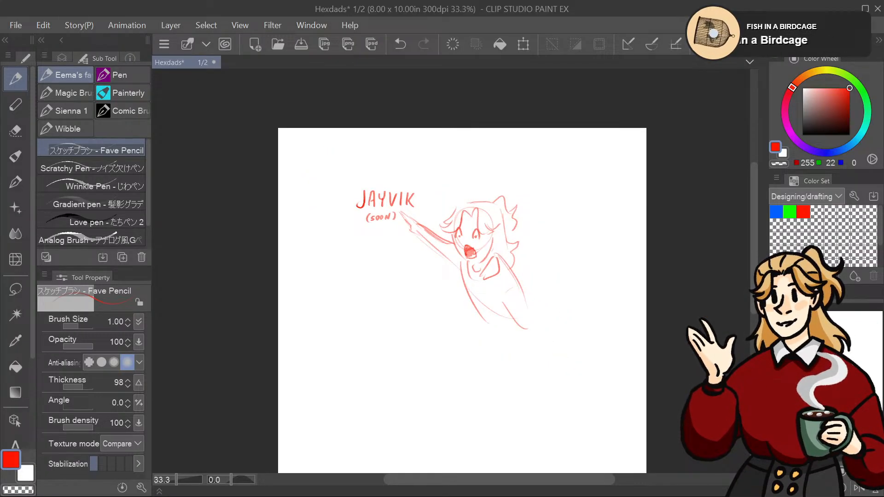
left_click(15, 131)
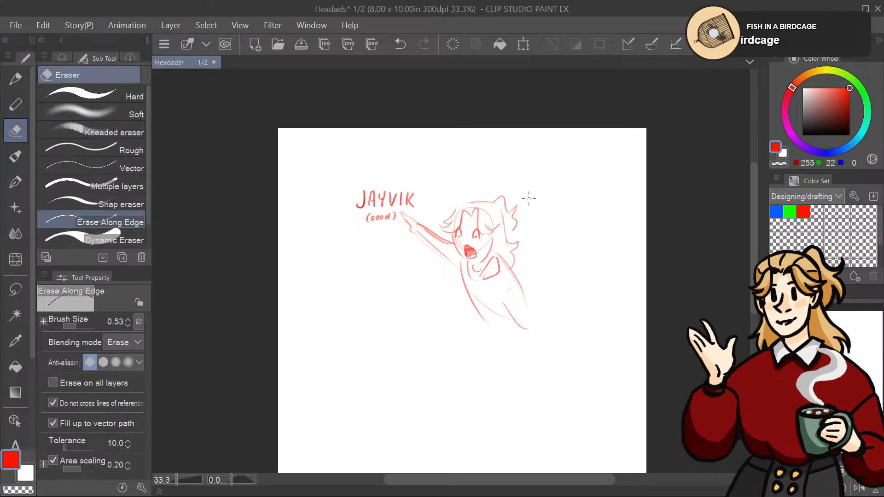
scroll(529, 207, "down", 2)
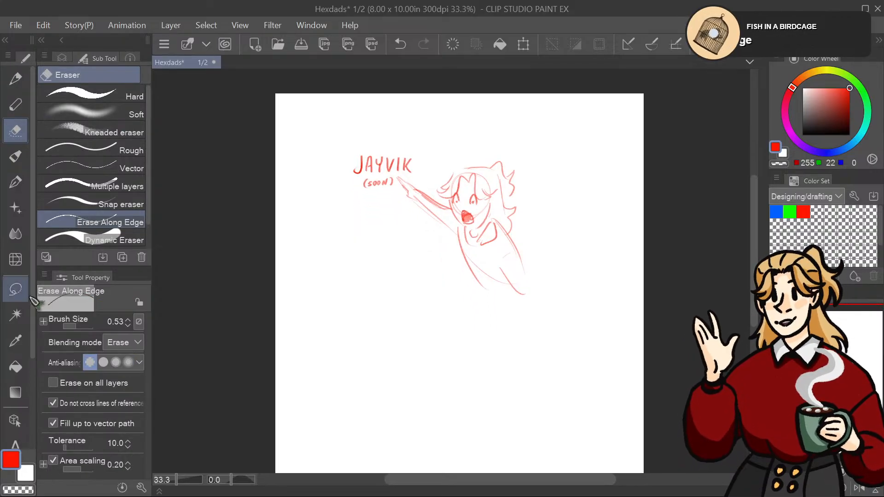
left_click(16, 289)
mouse_move(575, 146)
left_mouse_down()
mouse_move(567, 319)
mouse_move(545, 156)
mouse_move(512, 116)
left_mouse_up()
key("ctrl+minus")
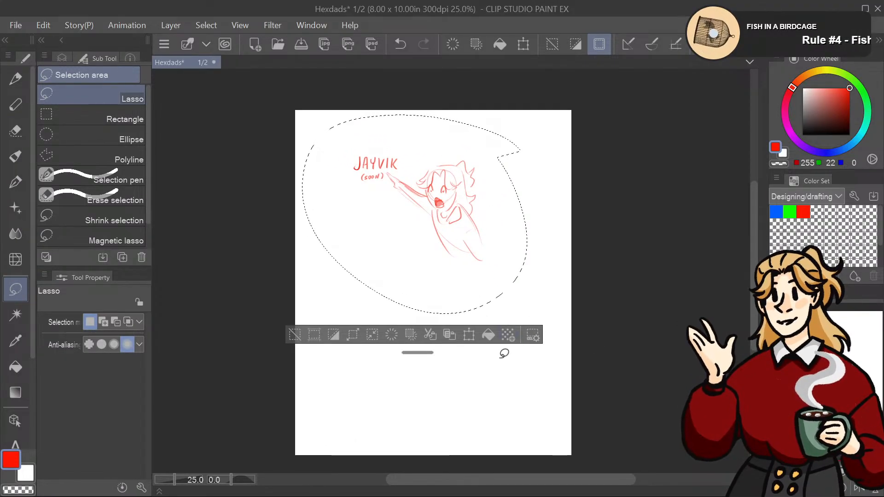
key("ctrl+d")
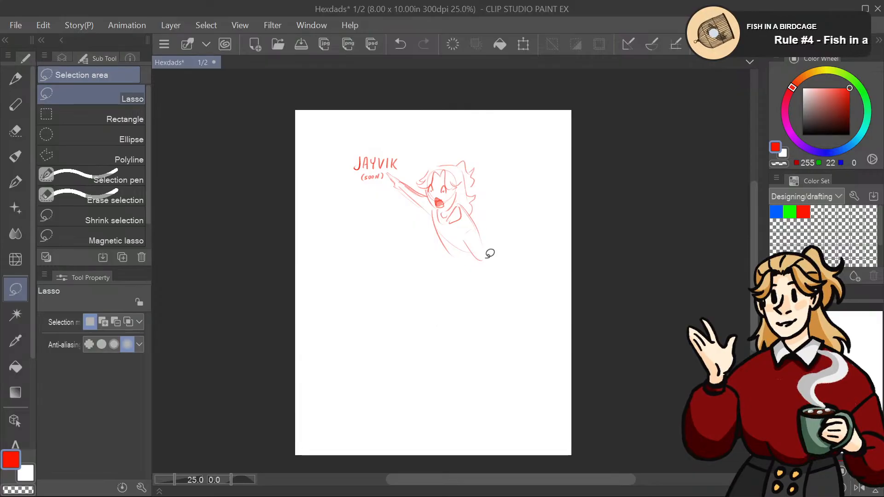
Step: Erase the whole red sketch and its lettering from the page using the Erase Along Edge eraser at brush size 4.43
left_click(24, 125)
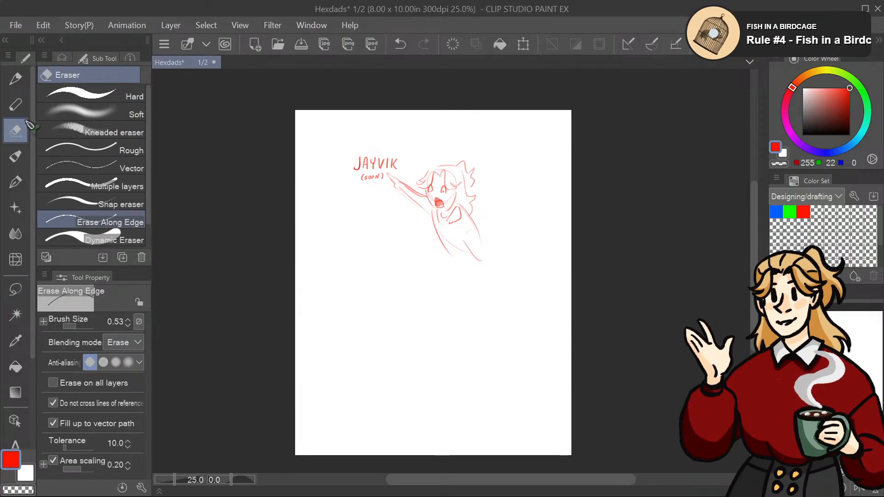
left_click(85, 327)
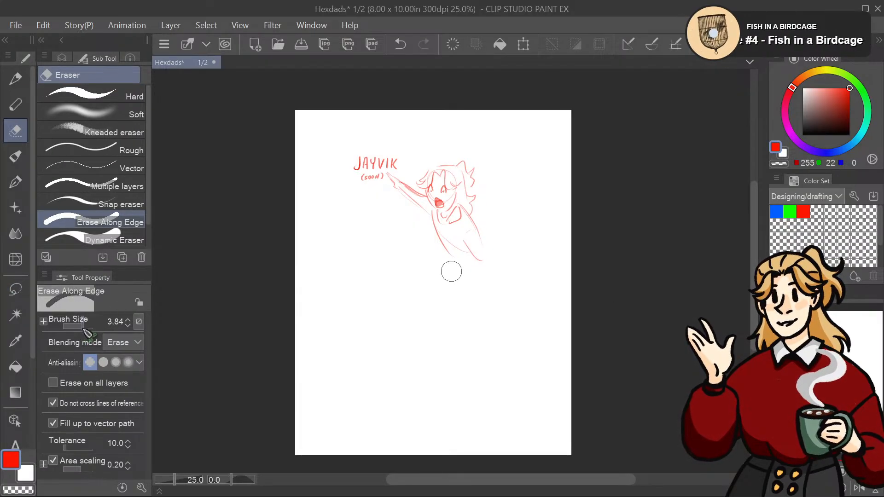
left_click_drag(83, 329, 83, 325)
mouse_move(477, 216)
left_mouse_down()
mouse_move(469, 167)
mouse_move(472, 273)
mouse_move(478, 250)
mouse_move(457, 174)
mouse_move(441, 252)
mouse_move(427, 219)
mouse_move(423, 148)
mouse_move(397, 158)
mouse_move(384, 203)
mouse_move(372, 194)
mouse_move(373, 132)
left_mouse_up()
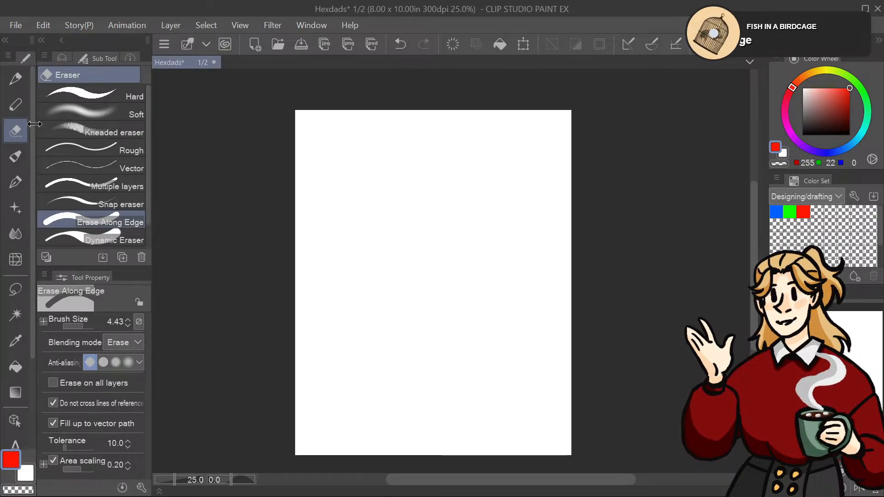
left_click_drag(36, 119, 34, 119)
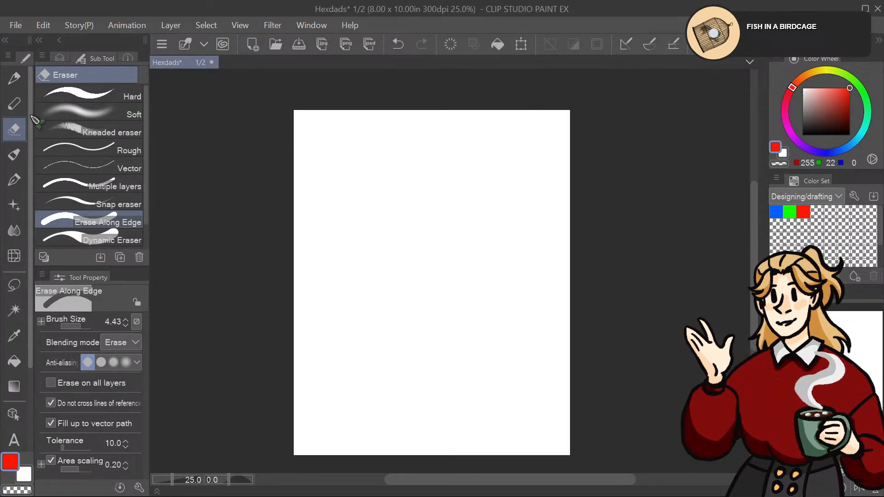
Step: Switch to the Fave Pencil and bring up the layer list, undoing the test scribble on the blank page
left_click(14, 79)
left_click_drag(351, 189, 437, 161)
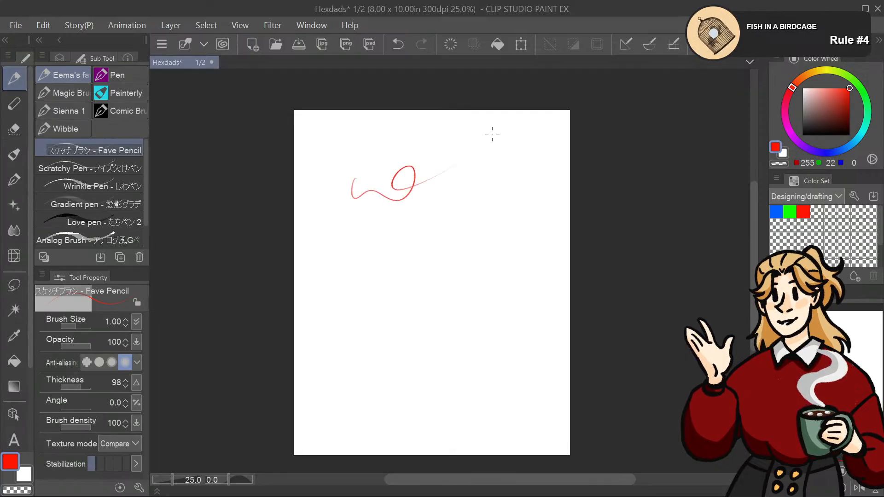
key("ctrl+z")
left_click(59, 59)
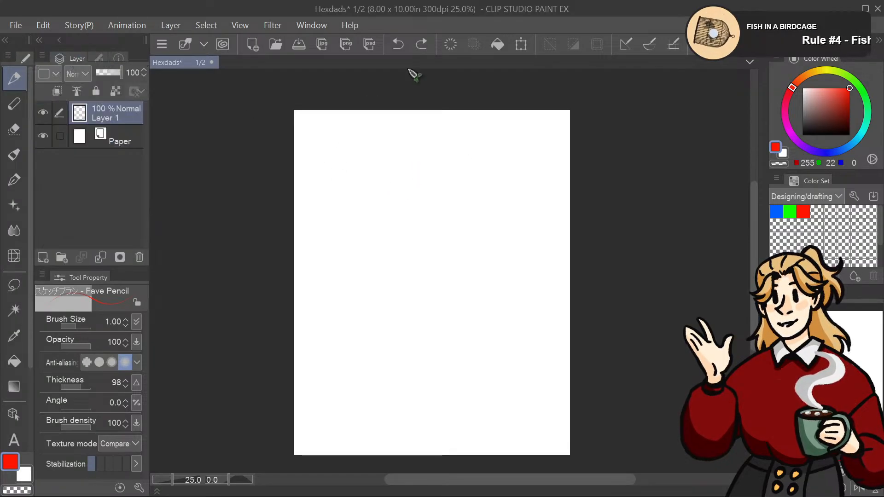
mouse_move(395, 187)
left_mouse_down()
mouse_move(410, 219)
mouse_move(401, 187)
left_mouse_up()
key("ctrl+z")
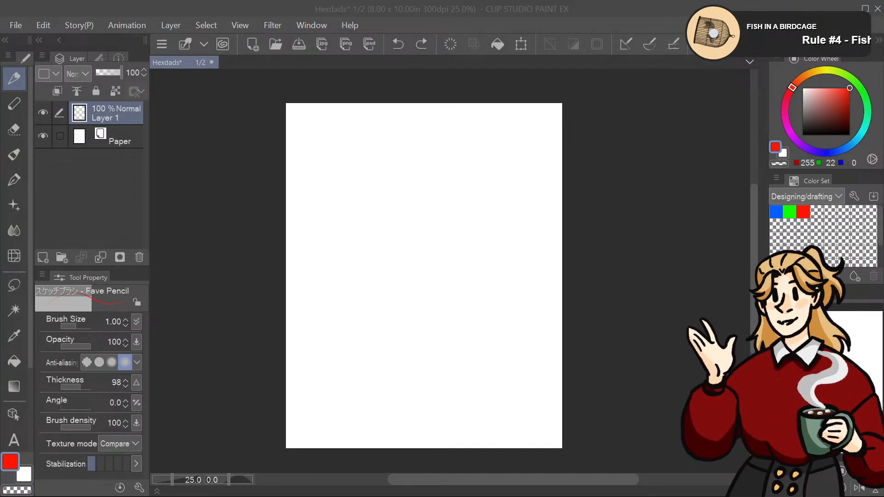
Step: Handwrite the heading line "Day 1: Surprise" in red near the page's upper edge
scroll(423, 275, "down", 2)
scroll(424, 275, "up", 2)
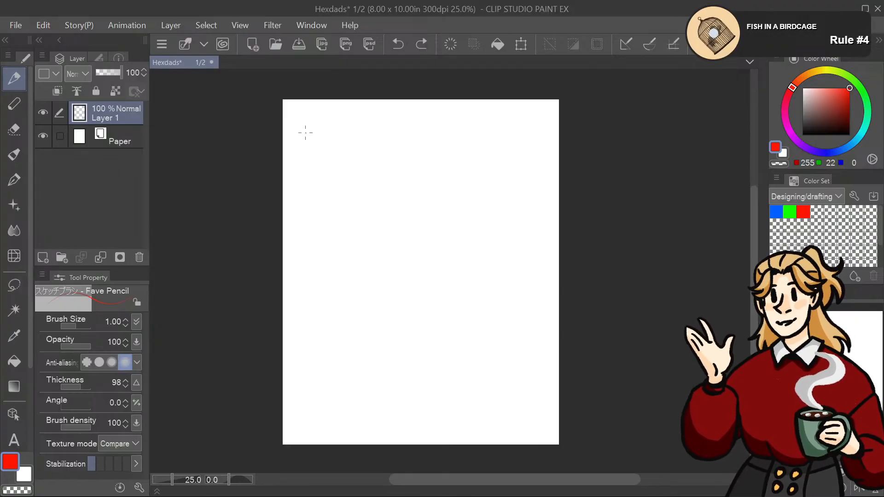
mouse_move(300, 119)
left_mouse_down()
mouse_move(299, 131)
mouse_move(315, 129)
left_mouse_up()
mouse_move(317, 122)
left_mouse_down()
mouse_move(321, 133)
mouse_move(338, 129)
left_mouse_up()
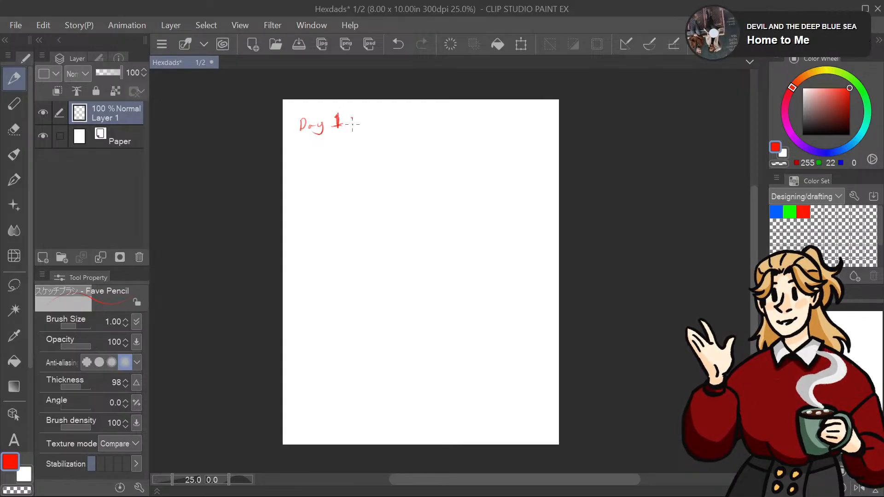
left_click(353, 119)
left_click(352, 124)
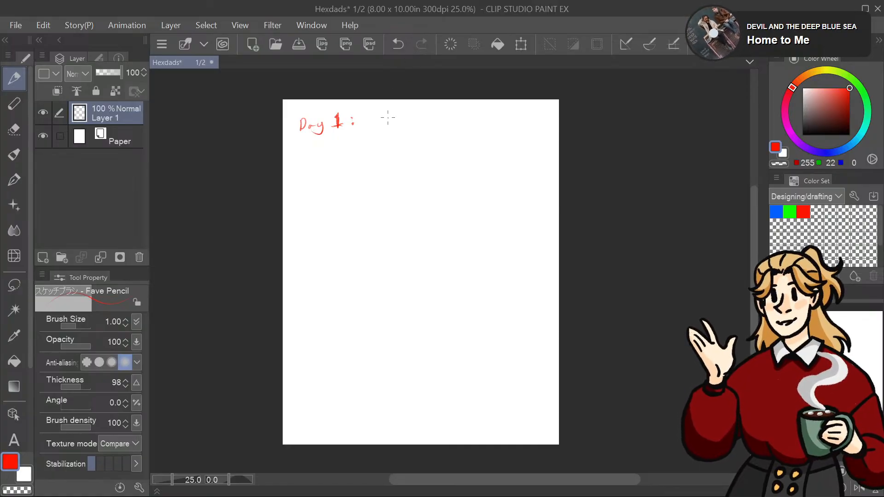
left_click_drag(373, 116, 368, 127)
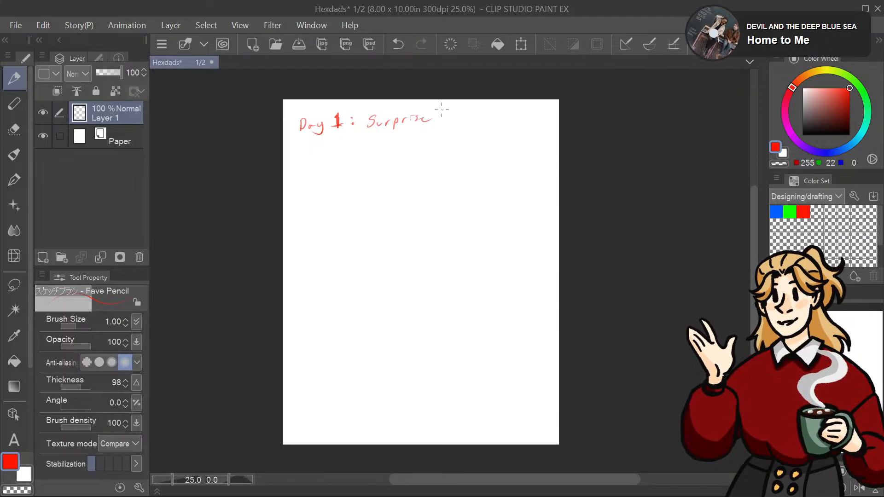
Step: Handwrite the entries "2: shopping" and "3: introductions" on separate lines below the day 1 entry
left_click_drag(403, 169, 386, 154)
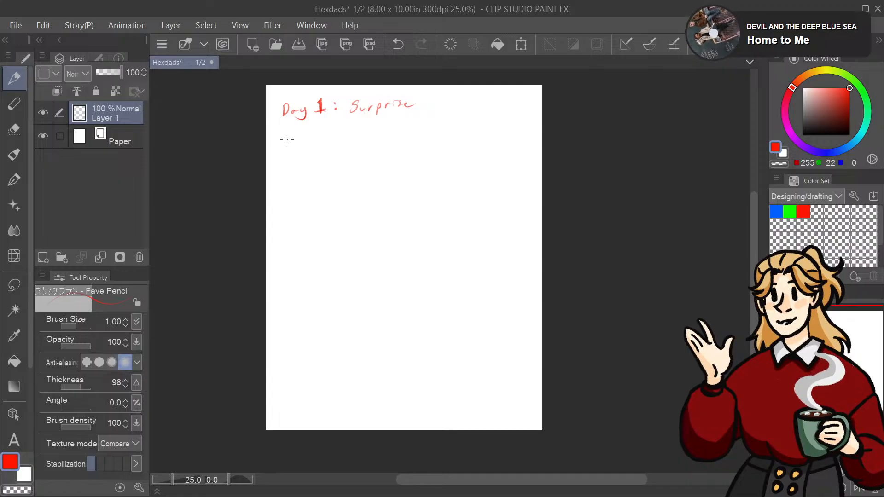
left_click_drag(286, 139, 295, 146)
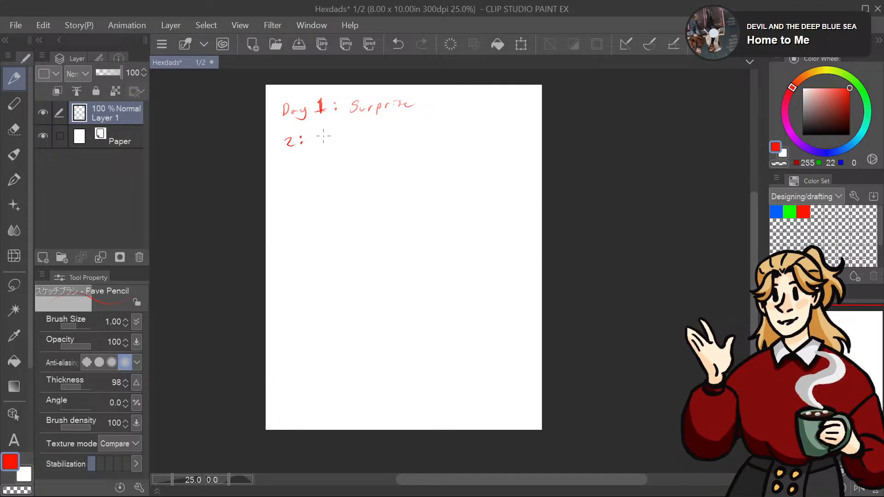
left_click_drag(323, 136, 321, 144)
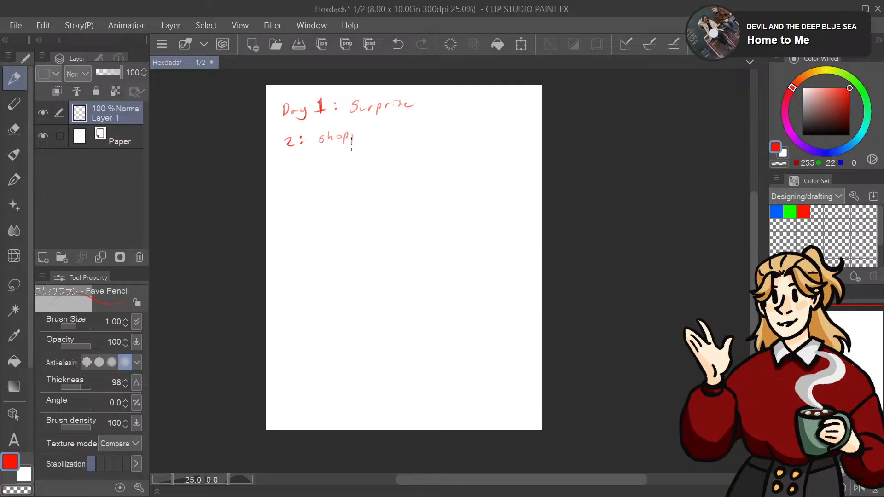
mouse_move(372, 131)
left_mouse_down()
mouse_move(368, 144)
mouse_move(378, 114)
left_mouse_up()
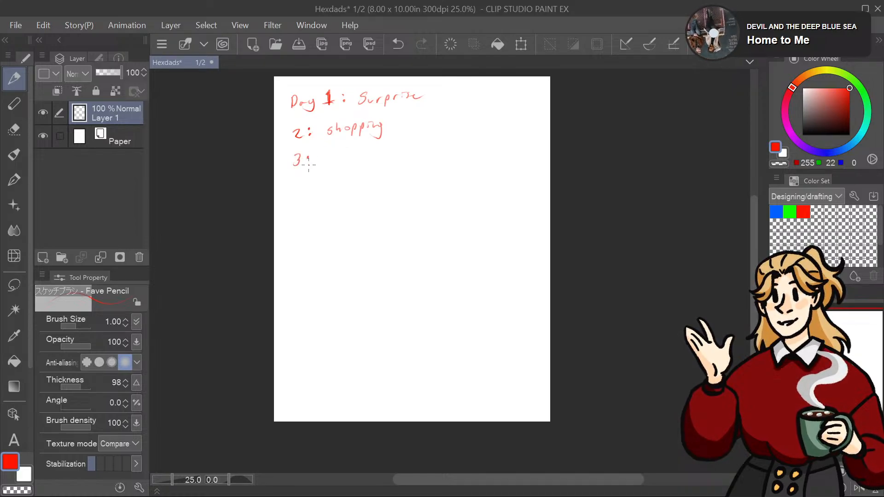
left_click_drag(308, 162, 343, 163)
left_click_drag(349, 154, 418, 154)
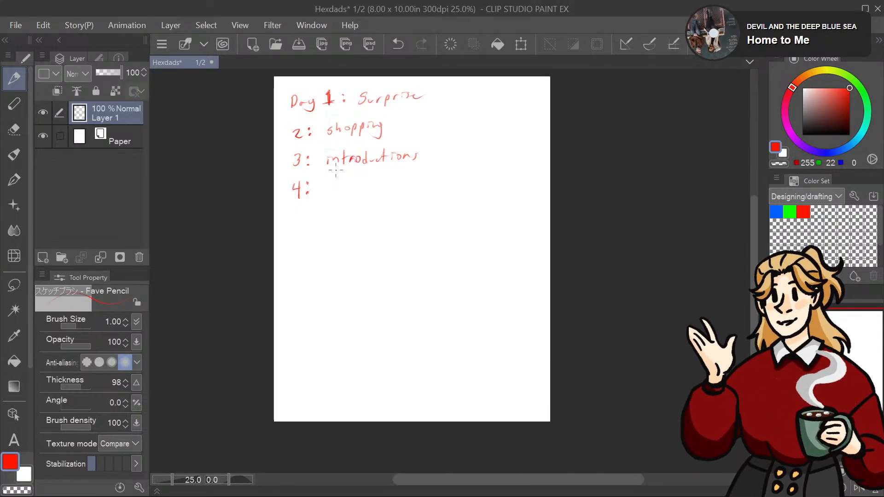
Step: Handwrite "5: resemblence" below entry 3, keeping the line for entry 4 blank after its number
left_click_drag(293, 209, 291, 223)
left_click_drag(294, 209, 302, 208)
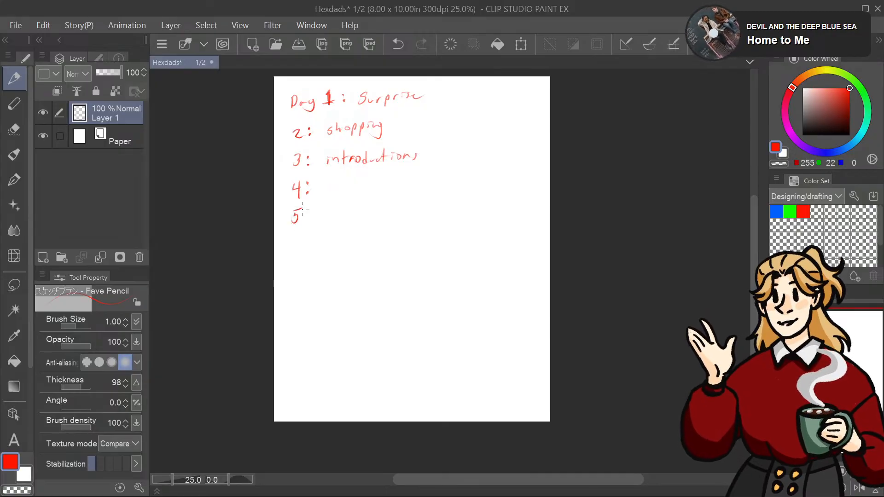
left_click(306, 213)
left_click(307, 220)
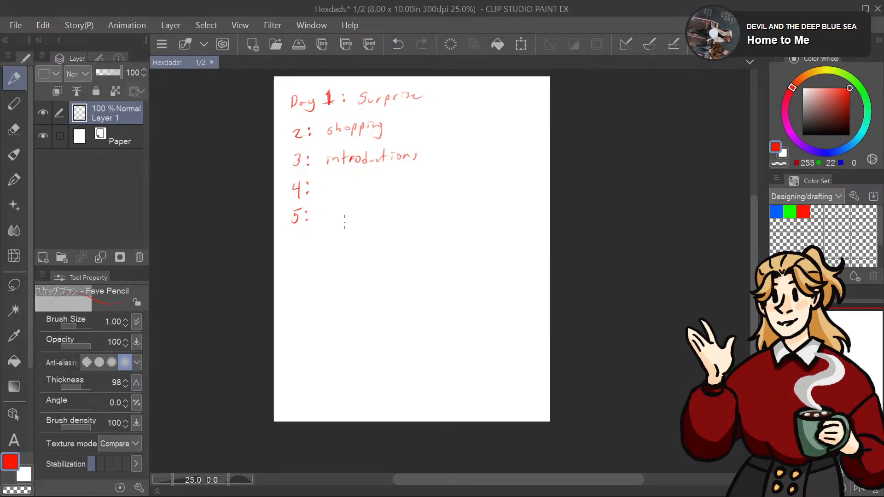
left_click_drag(328, 218, 420, 209)
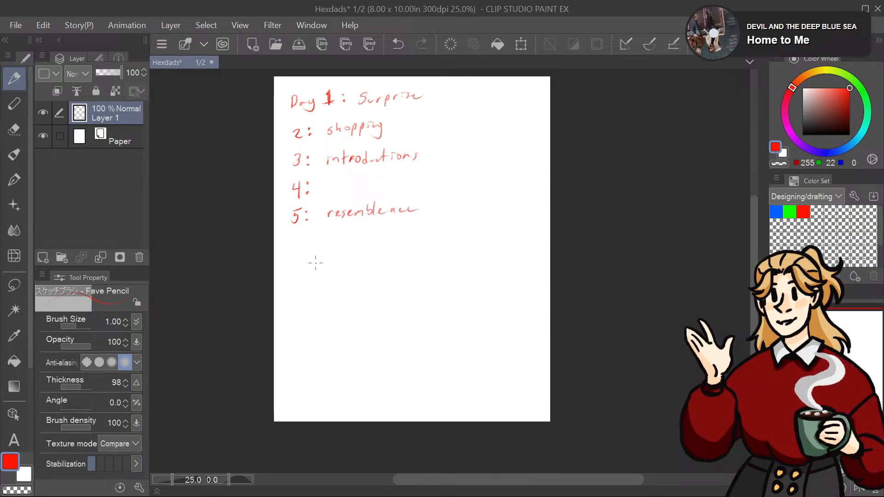
Step: Handwrite the entries "6: future" and "7: ???" below entry 5
left_click_drag(297, 238, 293, 249)
left_click(304, 244)
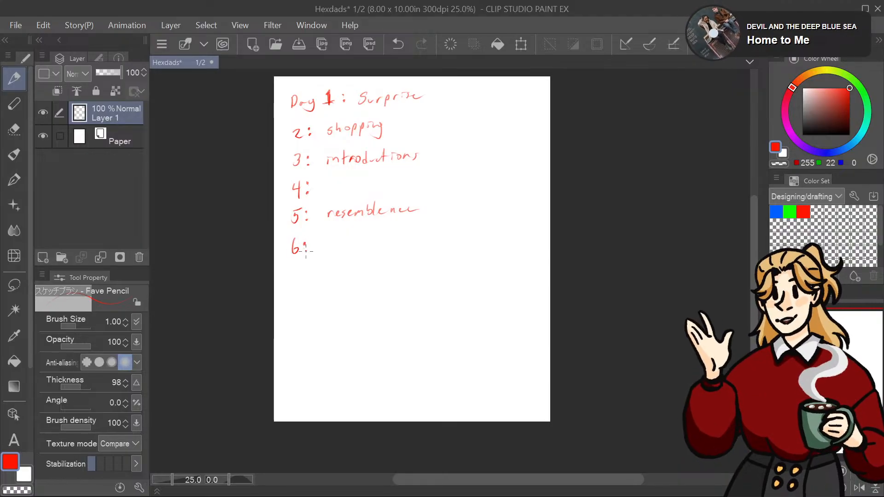
left_click(306, 251)
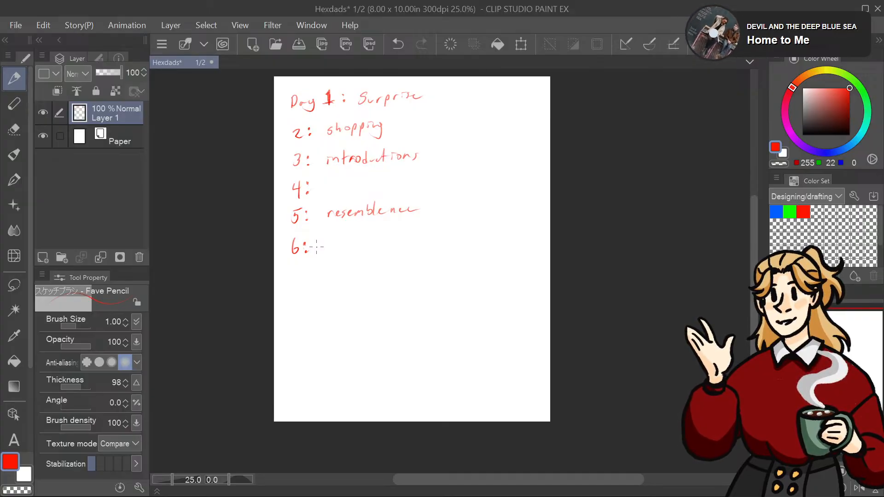
mouse_move(335, 233)
left_mouse_down()
mouse_move(327, 251)
mouse_move(380, 240)
mouse_move(389, 212)
left_mouse_up()
mouse_move(297, 245)
left_mouse_down()
mouse_move(302, 260)
mouse_move(353, 241)
mouse_move(362, 261)
left_mouse_up()
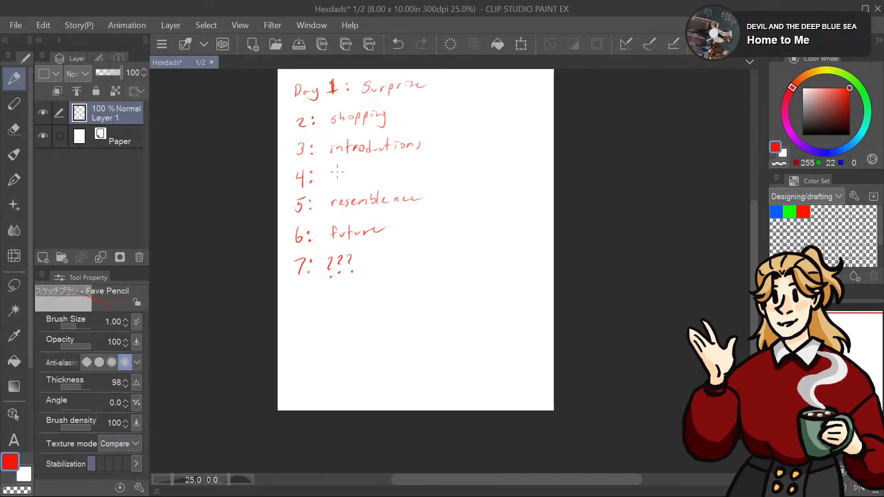
Step: Handwrite "school/challenges" beside number 4, undoing and redrawing faulty letter strokes
left_click_drag(337, 169, 332, 177)
left_click_drag(341, 166, 343, 172)
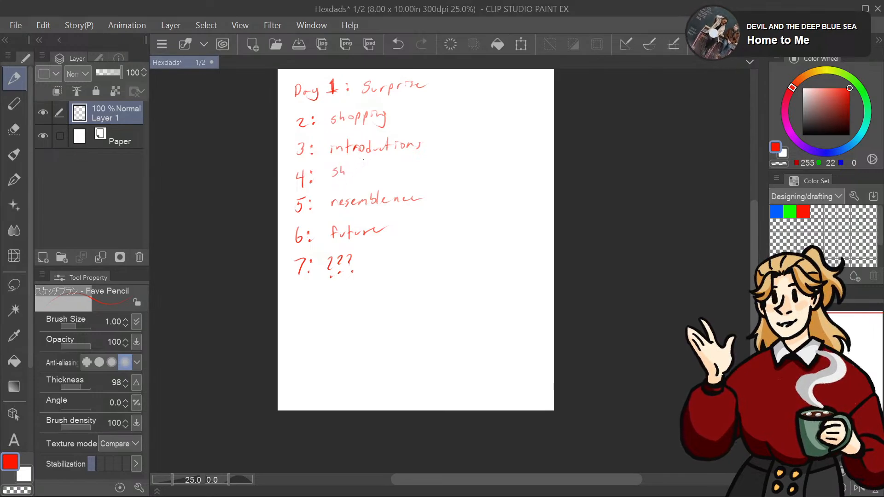
key("ctrl+z")
left_click_drag(344, 171, 359, 172)
left_click_drag(364, 171, 365, 172)
mouse_move(372, 164)
left_mouse_down()
mouse_move(448, 168)
mouse_move(444, 175)
mouse_move(464, 170)
left_mouse_up()
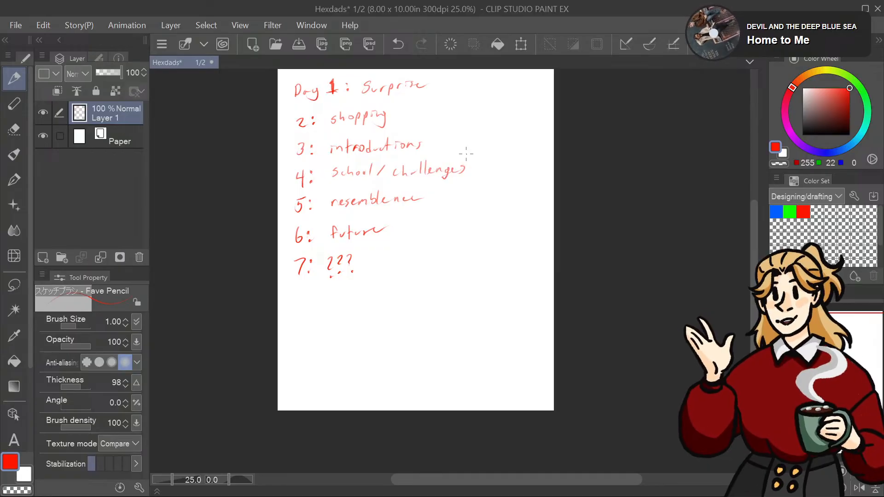
left_click_drag(415, 239, 410, 235)
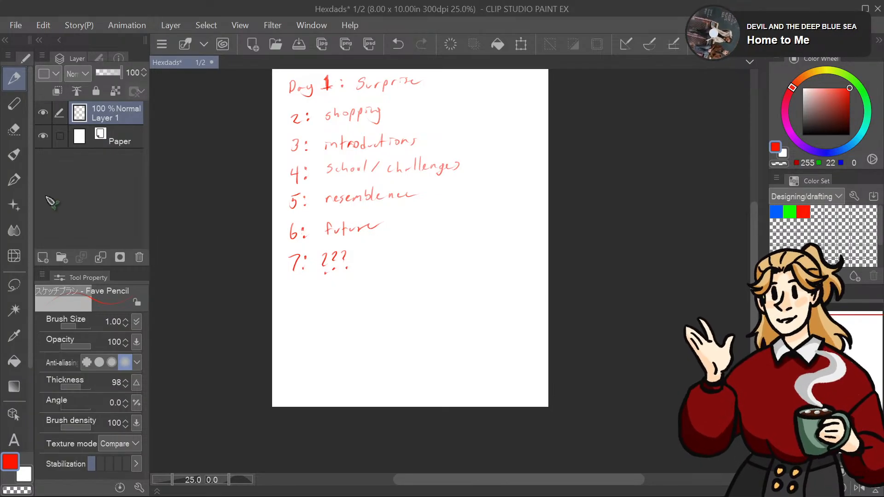
Step: Erase the text beside number 4 and handwrite "mile stones" in its place with the Fave Pencil
left_click(14, 129)
mouse_move(467, 166)
left_mouse_down()
mouse_move(339, 176)
mouse_move(396, 174)
left_mouse_up()
key("p")
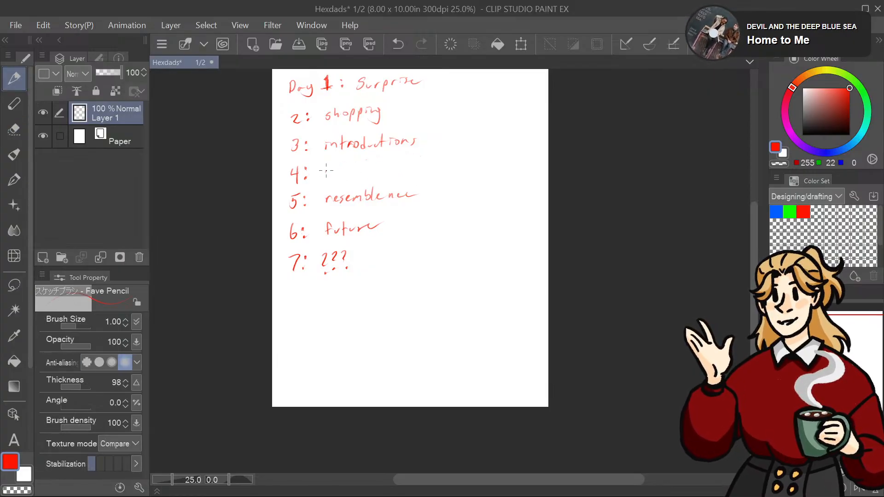
left_click_drag(325, 177, 341, 179)
mouse_move(337, 165)
left_mouse_down()
mouse_move(363, 174)
mouse_move(383, 161)
mouse_move(409, 175)
left_mouse_up()
Step: Draw a small arrow pointing at "Surprise" on the day 1 line, and undo its strokes
left_click_drag(848, 356, 854, 342)
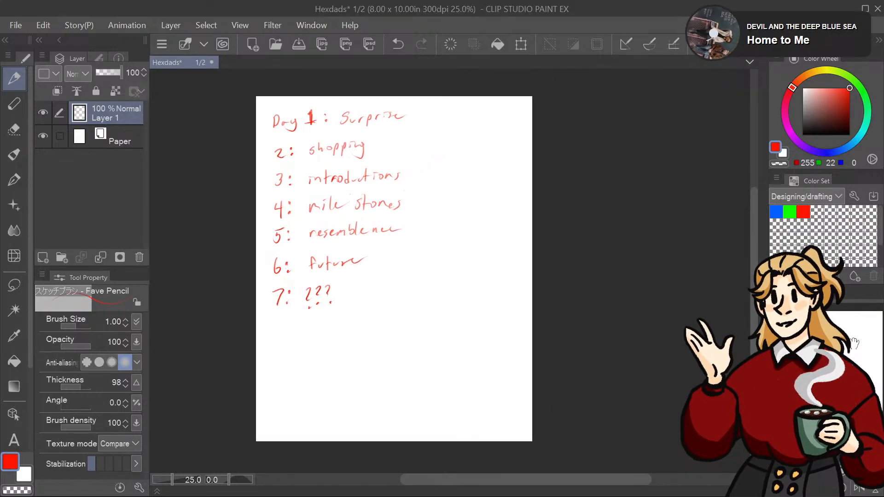
left_click_drag(426, 116, 441, 115)
mouse_move(425, 112)
left_mouse_down()
mouse_move(418, 118)
mouse_move(426, 123)
left_mouse_up()
left_click_drag(419, 116, 426, 116)
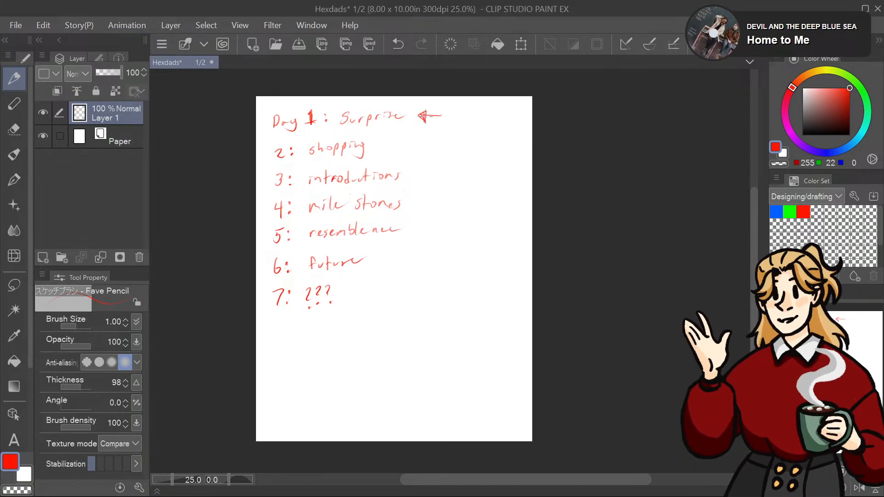
key("ctrl+z")
key("ctrl+z")
key("ctrl+z")
key("ctrl+z")
key("ctrl+z")
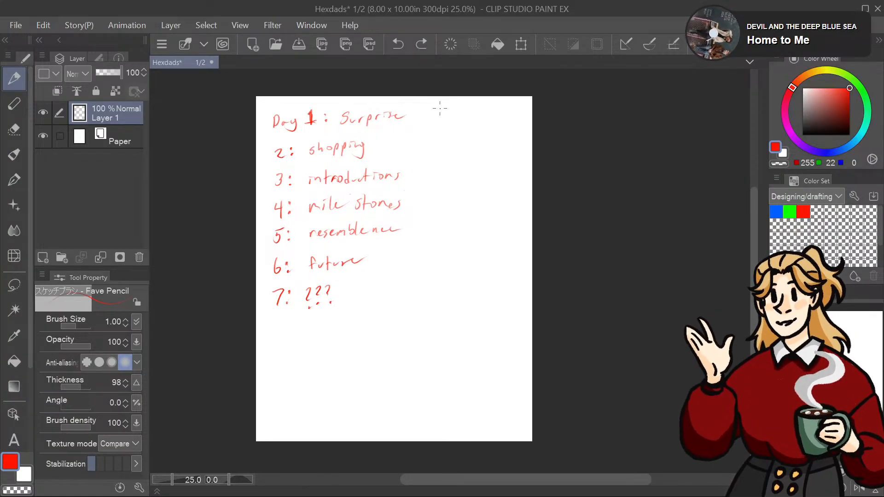
Step: Draw a bracket-shaped line enclosing the seven prompts from day 1 to day 7, and undo it
left_click_drag(439, 108, 434, 116)
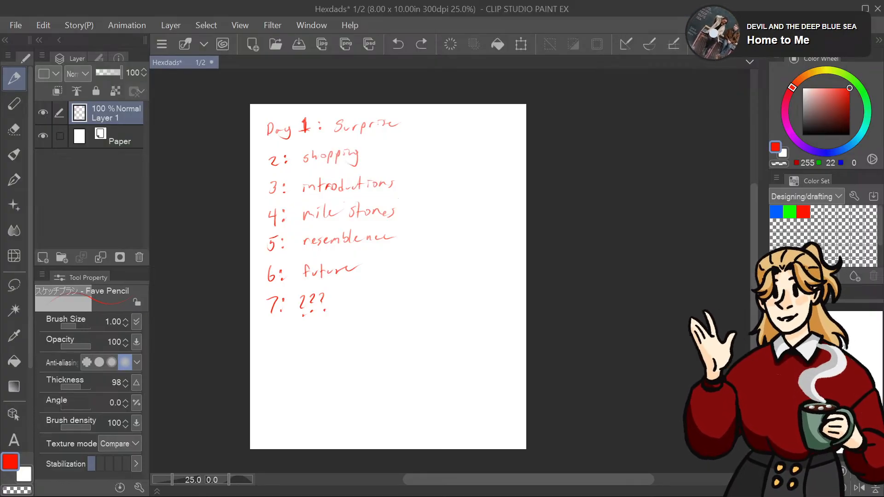
left_click_drag(388, 277, 390, 288)
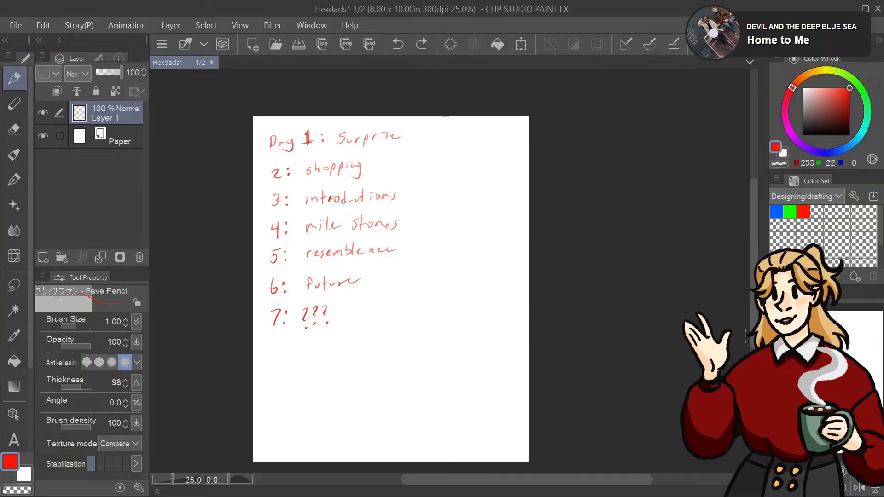
mouse_move(410, 126)
left_mouse_down()
mouse_move(449, 138)
mouse_move(434, 307)
mouse_move(341, 346)
left_mouse_up()
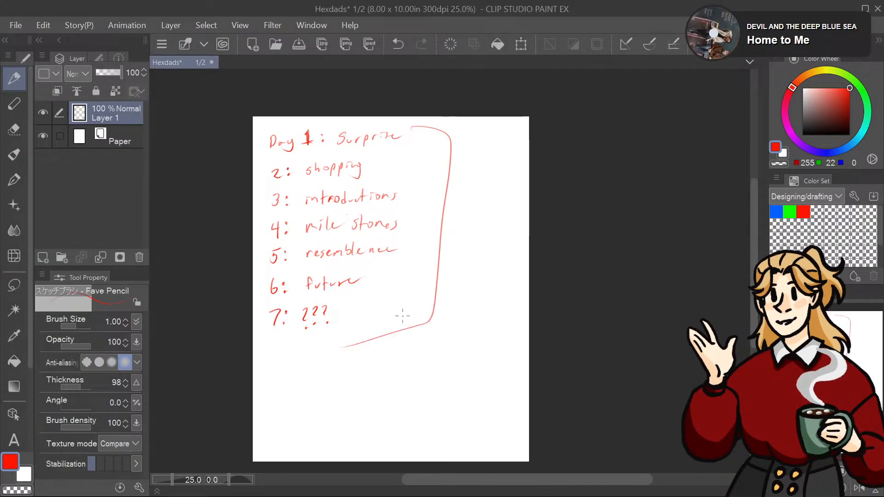
key("ctrl+z")
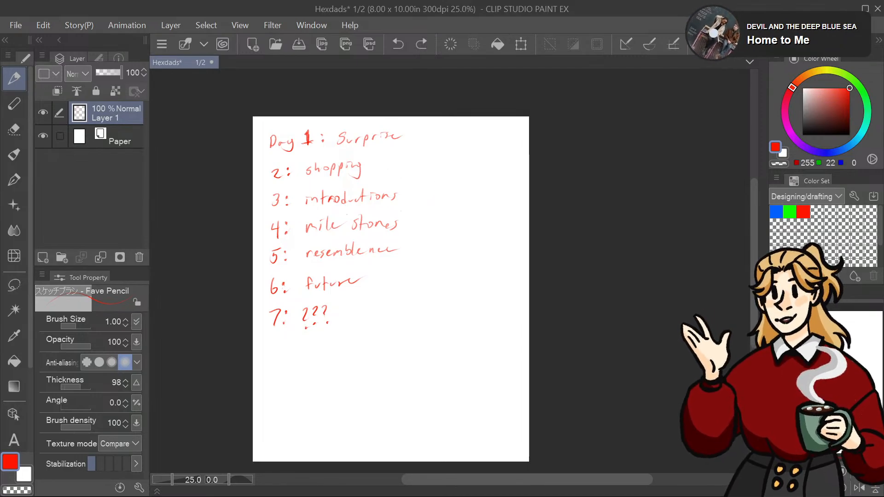
Step: Open page 2 of the Hexdads document and narrow the page overview to enlarge the canvas area
key("ctrl+minus")
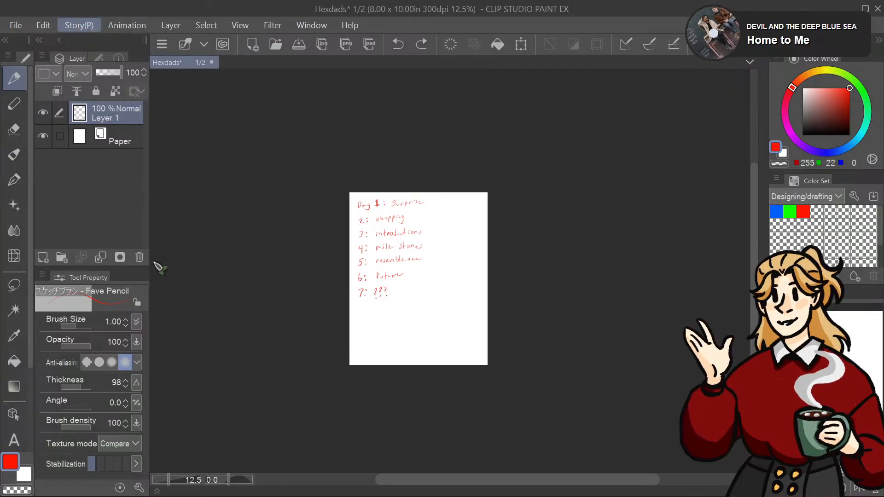
left_click(155, 328)
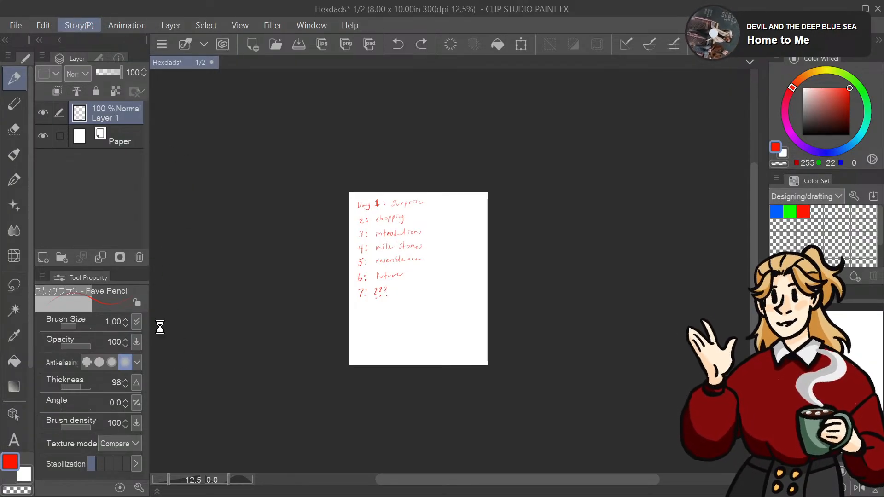
left_click(232, 119)
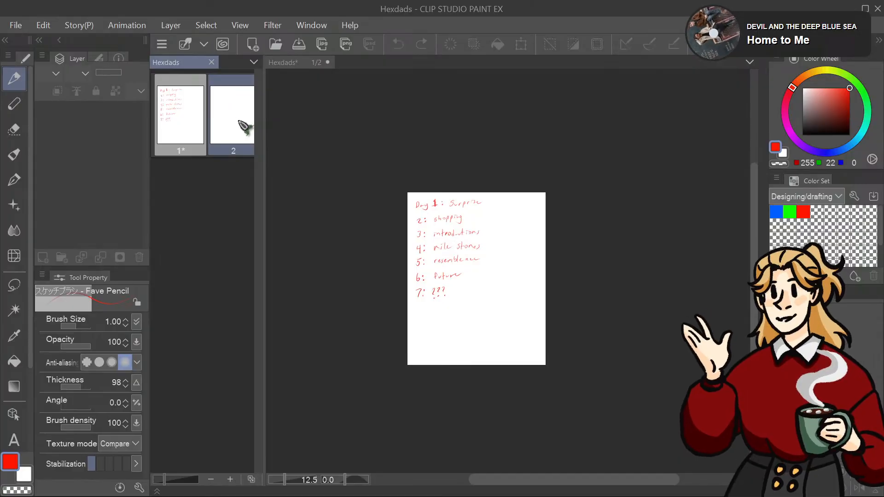
double_click(243, 126)
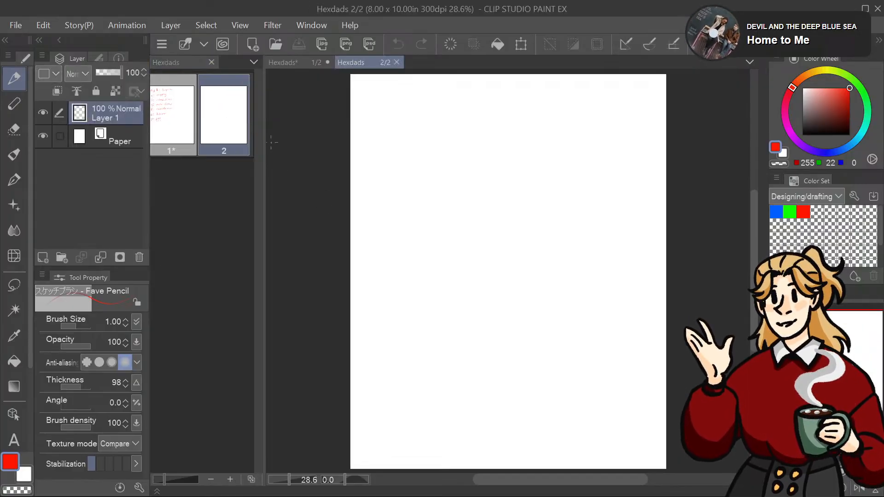
left_click_drag(263, 164, 177, 151)
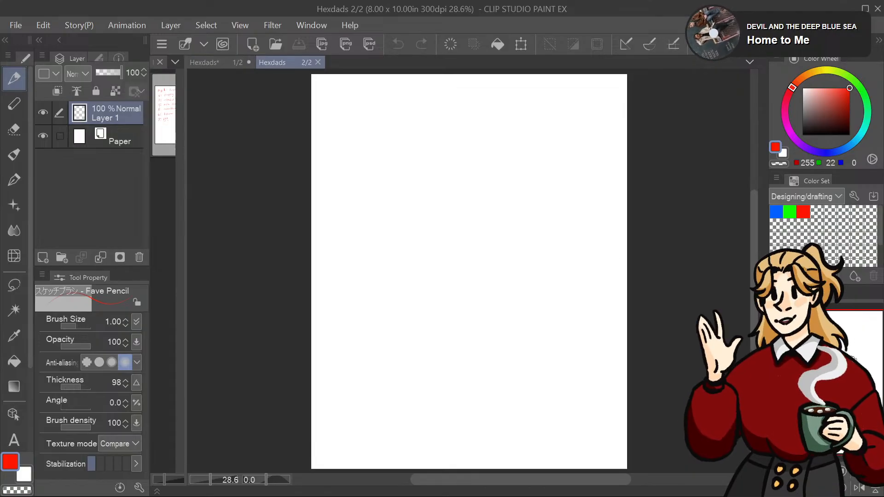
scroll(580, 244, "right", 3)
scroll(528, 224, "down", 1)
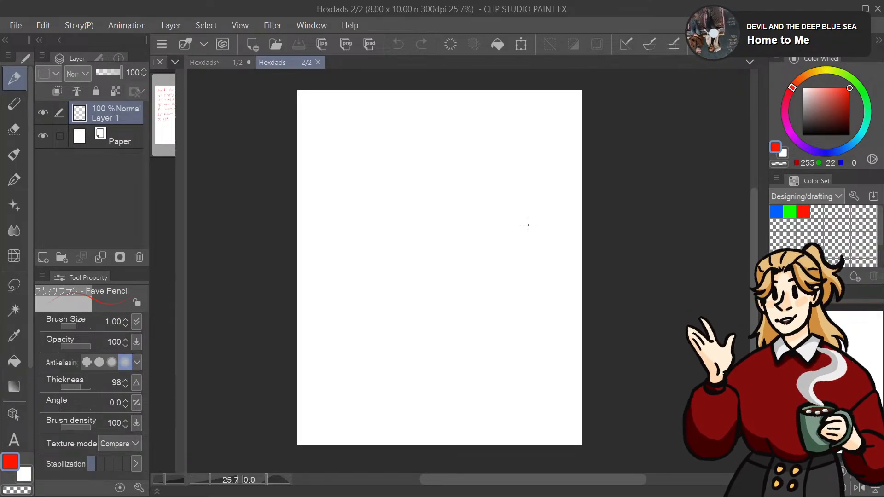
mouse_move(841, 348)
left_mouse_down()
mouse_move(846, 369)
mouse_move(845, 355)
left_mouse_up()
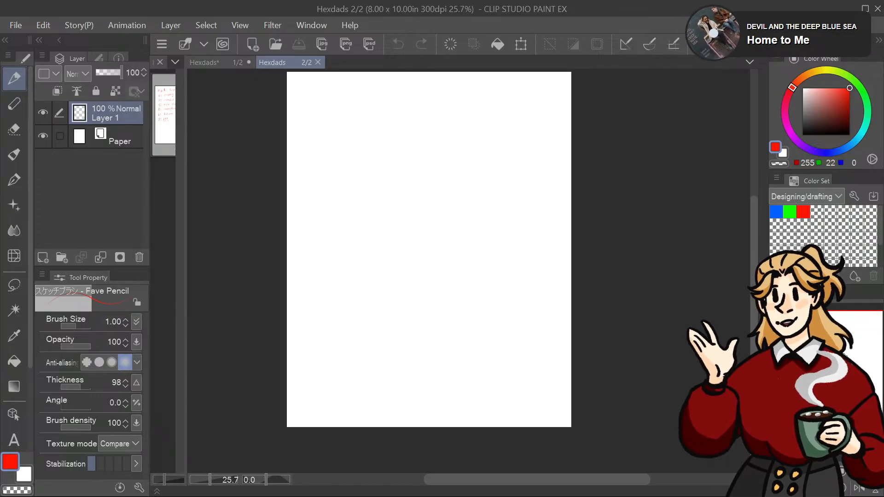
left_click_drag(845, 356, 841, 353)
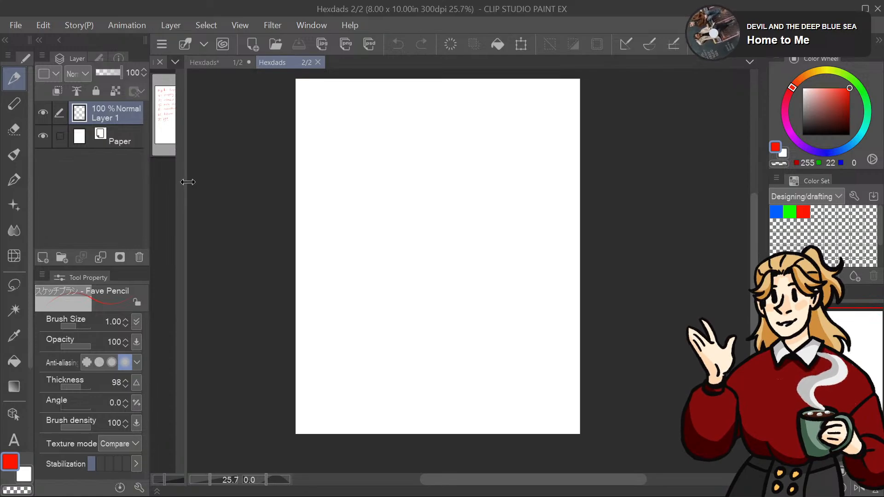
key("ctrl+plus")
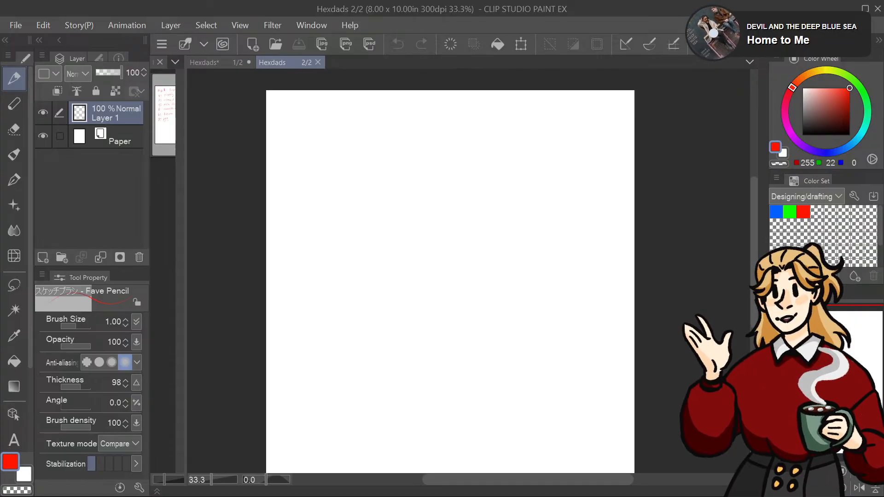
left_click_drag(829, 382, 834, 378)
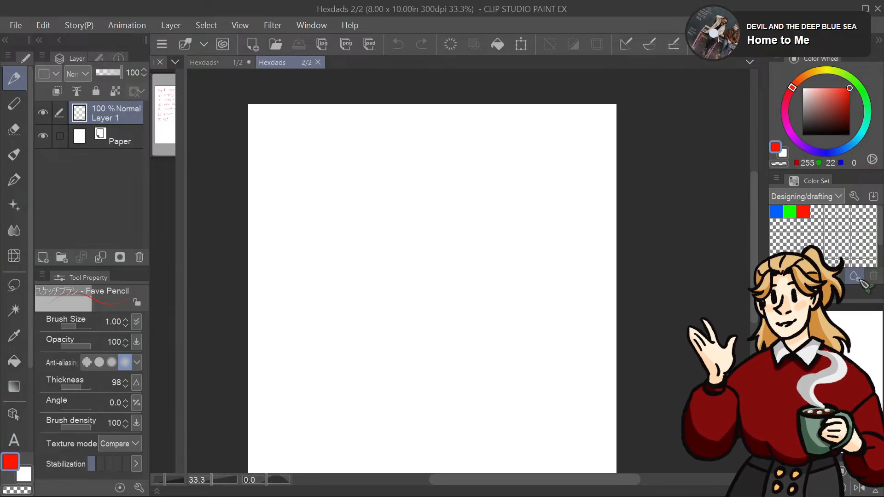
mouse_move(828, 382)
left_mouse_down()
mouse_move(820, 401)
mouse_move(818, 387)
left_mouse_up()
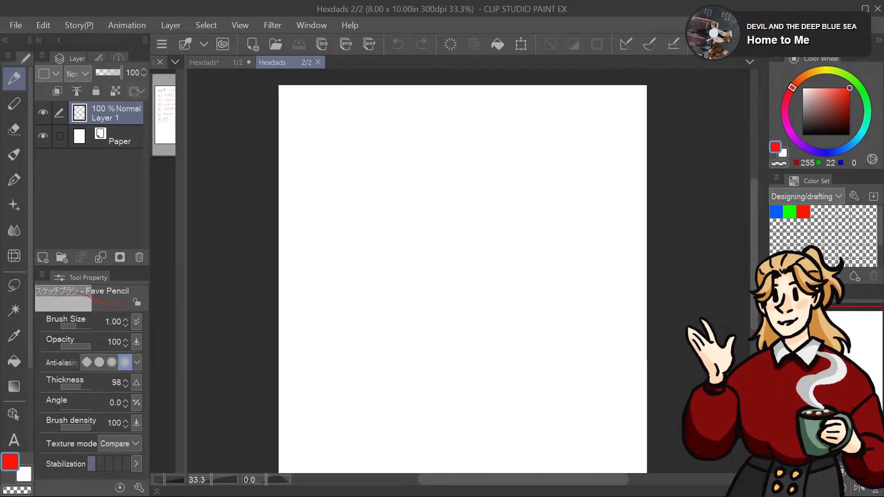
left_click_drag(818, 387, 851, 346)
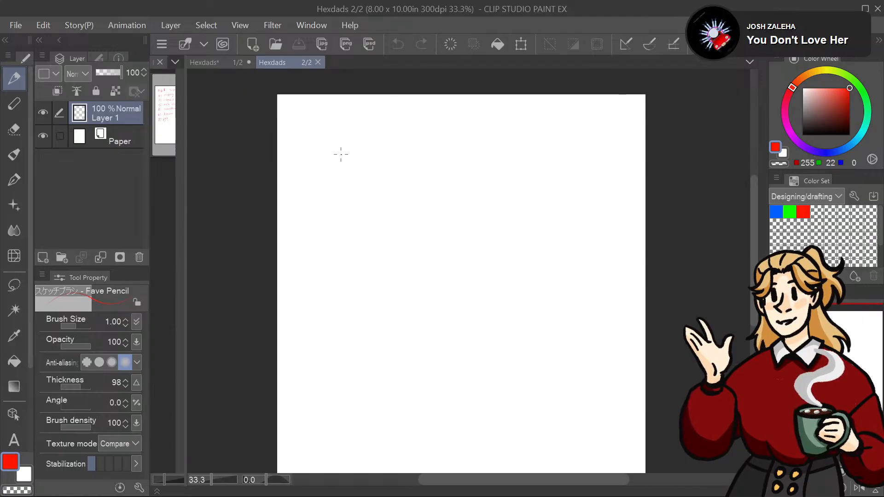
Step: Rough out two standing adults holding a small child's hand on page 2, and erase the whole sketch
mouse_move(347, 168)
left_mouse_down()
mouse_move(357, 203)
mouse_move(354, 174)
mouse_move(357, 184)
mouse_move(344, 165)
mouse_move(365, 176)
left_mouse_up()
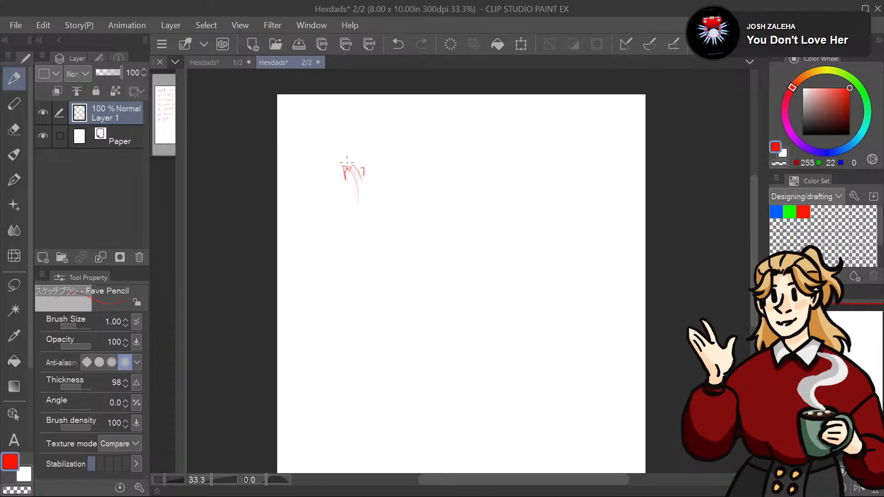
mouse_move(344, 161)
left_mouse_down()
mouse_move(326, 173)
mouse_move(325, 162)
mouse_move(342, 162)
mouse_move(341, 180)
left_mouse_up()
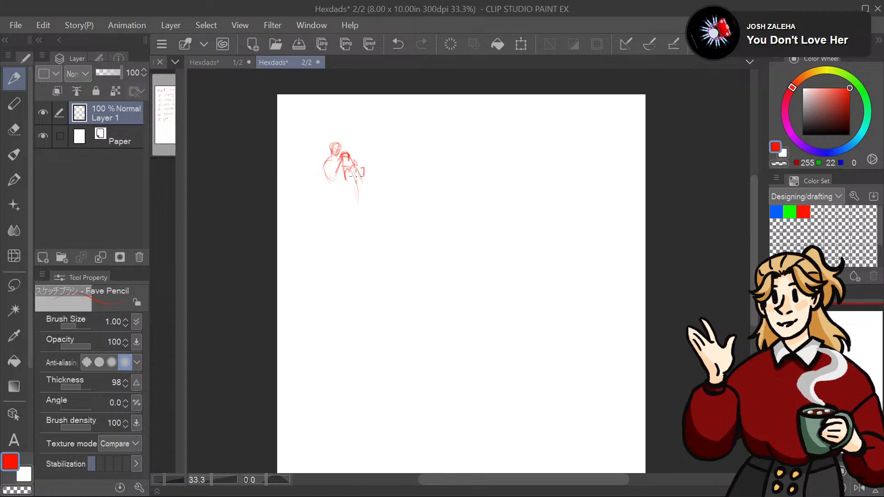
mouse_move(364, 167)
left_mouse_down()
mouse_move(353, 179)
mouse_move(377, 202)
left_mouse_up()
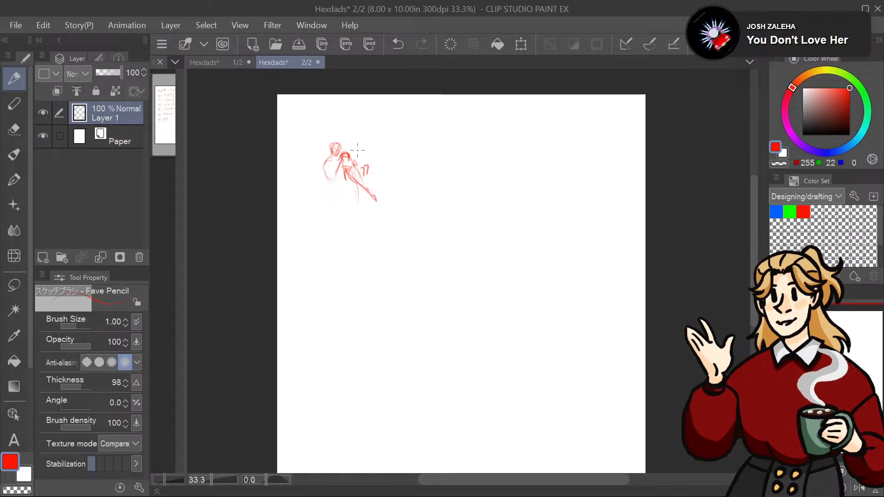
mouse_move(360, 171)
left_mouse_down()
mouse_move(352, 185)
mouse_move(360, 205)
mouse_move(349, 200)
left_mouse_up()
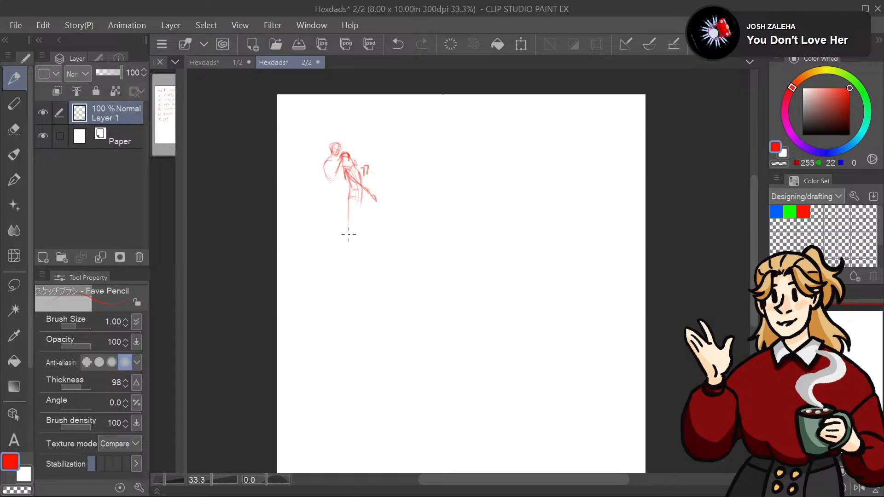
mouse_move(349, 201)
left_mouse_down()
mouse_move(349, 243)
mouse_move(362, 227)
left_mouse_up()
mouse_move(360, 187)
left_mouse_down()
mouse_move(384, 203)
mouse_move(382, 212)
mouse_move(376, 200)
mouse_move(399, 218)
mouse_move(399, 210)
mouse_move(392, 234)
left_mouse_up()
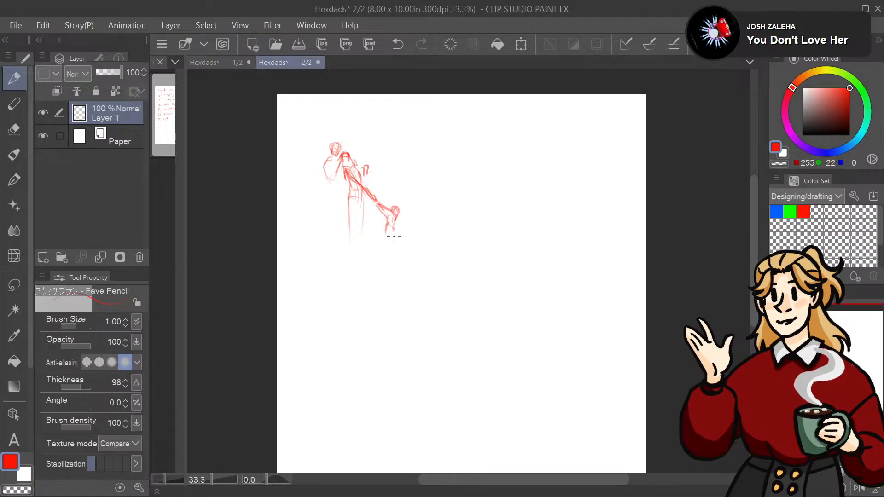
mouse_move(326, 169)
left_mouse_down()
mouse_move(344, 177)
mouse_move(331, 185)
mouse_move(338, 160)
mouse_move(350, 172)
mouse_move(330, 194)
mouse_move(346, 188)
mouse_move(339, 243)
left_mouse_up()
left_click_drag(336, 193, 343, 239)
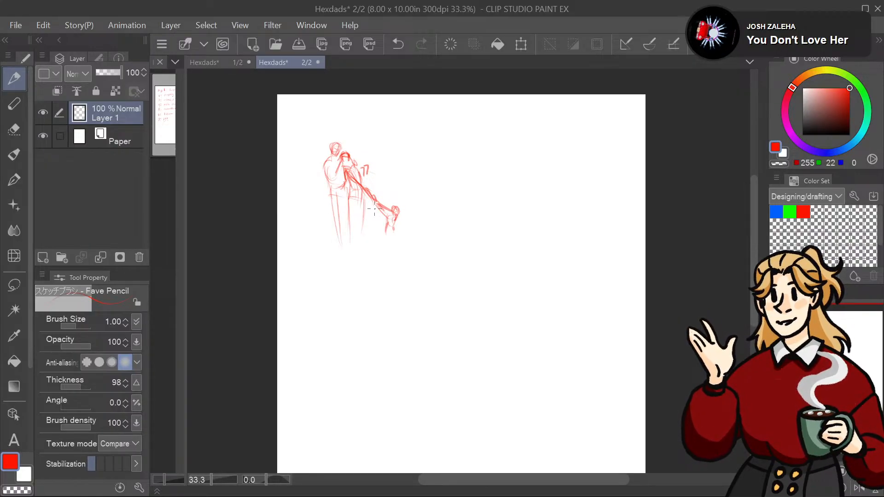
key("e")
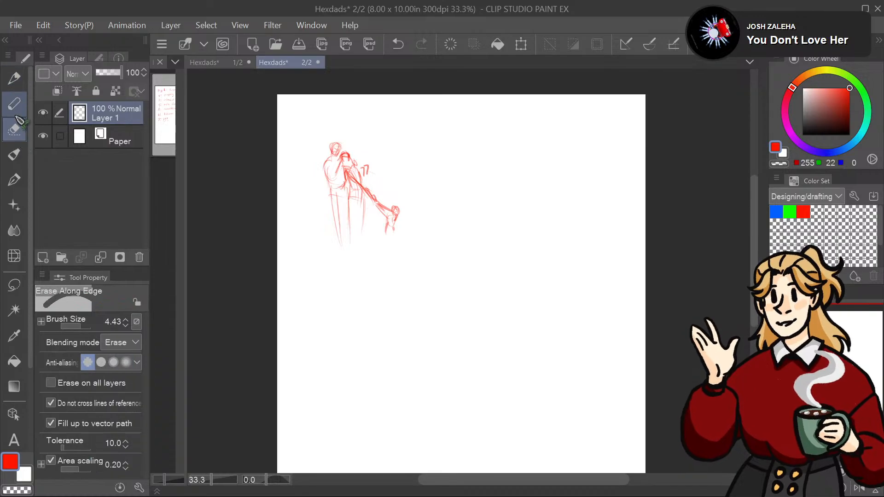
mouse_move(396, 221)
left_mouse_down()
mouse_move(400, 191)
mouse_move(332, 238)
mouse_move(349, 160)
left_mouse_up()
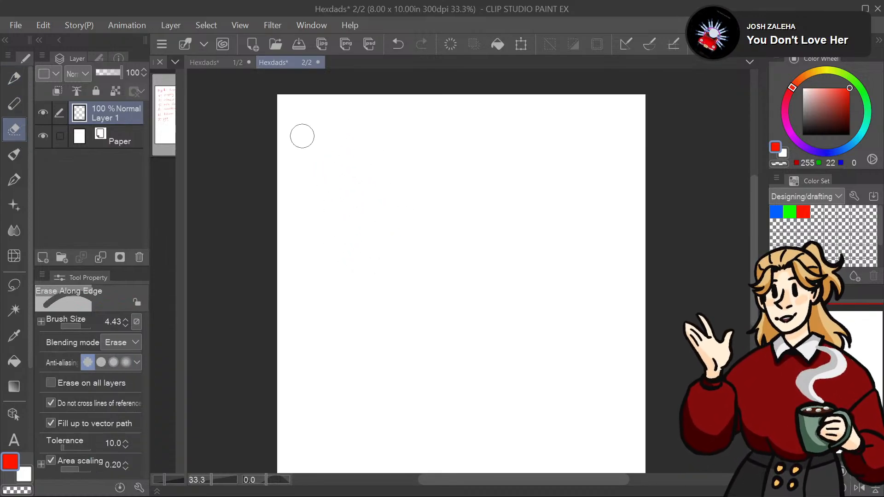
Step: Sketch a leaning adult's head and outstretched arm holding a small child's hand with the red Fave Pencil, including the child's head
key("p")
left_click_drag(469, 271, 454, 301)
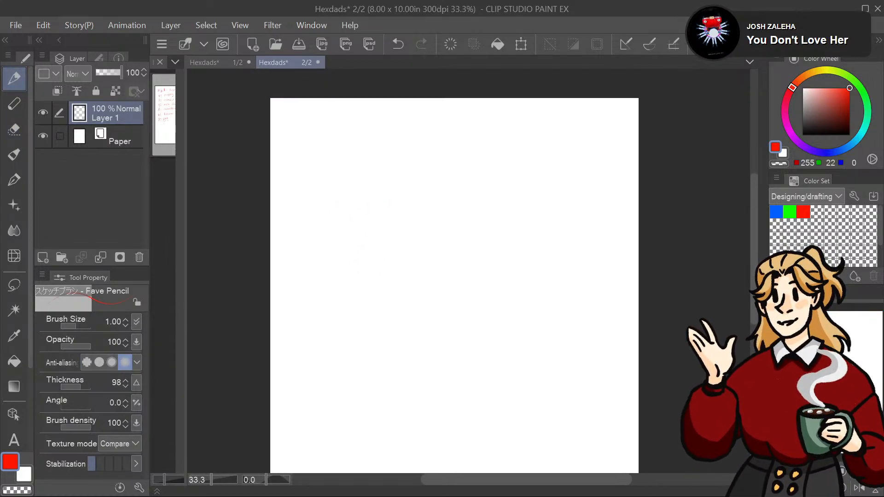
mouse_move(346, 196)
left_mouse_down()
mouse_move(364, 223)
mouse_move(346, 208)
mouse_move(383, 244)
left_mouse_up()
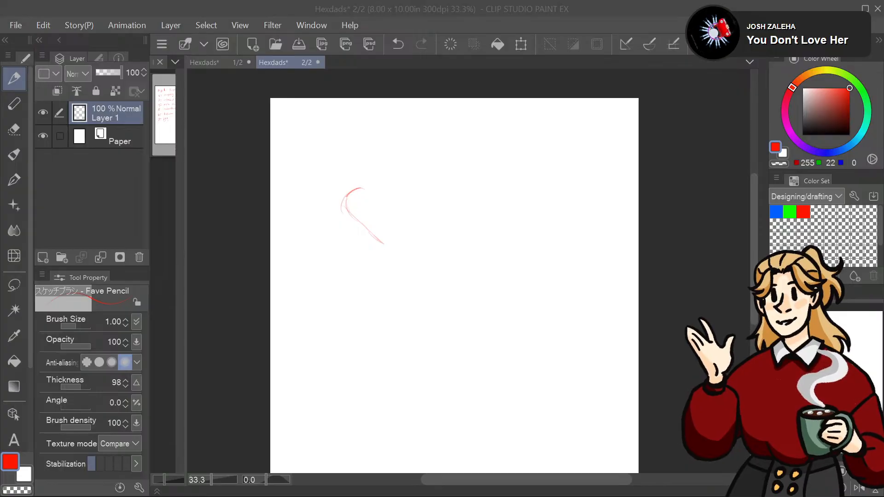
left_click_drag(454, 286, 462, 303)
mouse_move(367, 199)
left_mouse_down()
mouse_move(364, 211)
mouse_move(374, 201)
left_mouse_up()
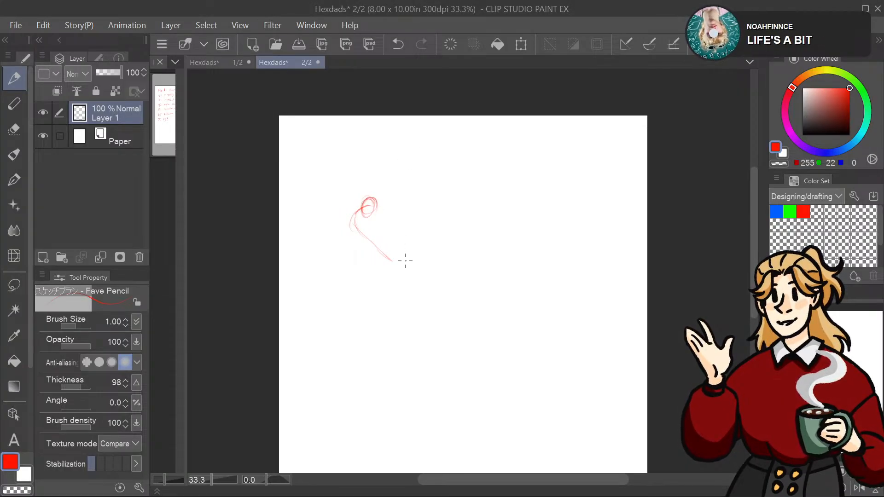
mouse_move(395, 263)
left_mouse_down()
mouse_move(407, 271)
mouse_move(392, 263)
left_mouse_up()
mouse_move(354, 217)
left_mouse_down()
mouse_move(367, 238)
mouse_move(353, 214)
mouse_move(388, 253)
mouse_move(375, 250)
mouse_move(405, 266)
mouse_move(392, 264)
mouse_move(417, 277)
mouse_move(418, 262)
mouse_move(409, 281)
mouse_move(401, 265)
mouse_move(422, 280)
left_mouse_up()
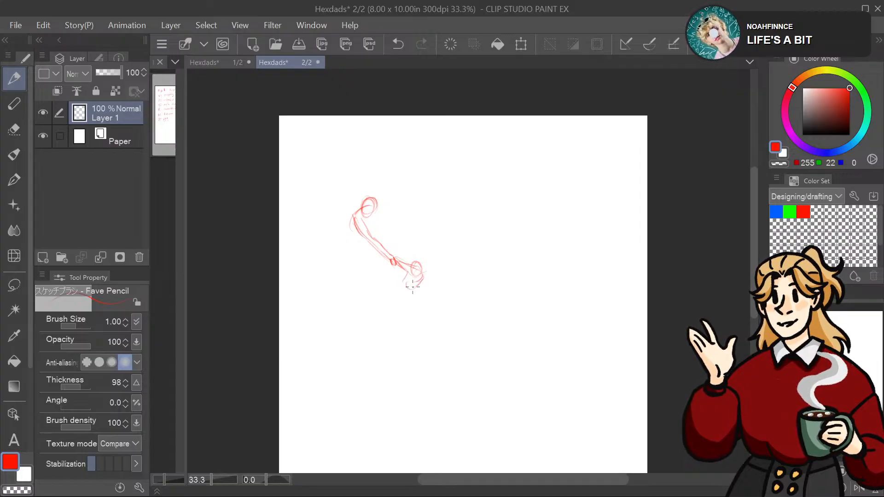
Step: Sketch the leaning adult's torso and two striding legs with feet, reinforcing their outlines
mouse_move(370, 218)
left_mouse_down()
mouse_move(348, 241)
mouse_move(349, 227)
mouse_move(373, 236)
mouse_move(347, 249)
mouse_move(377, 260)
mouse_move(346, 277)
mouse_move(343, 245)
mouse_move(329, 286)
left_mouse_up()
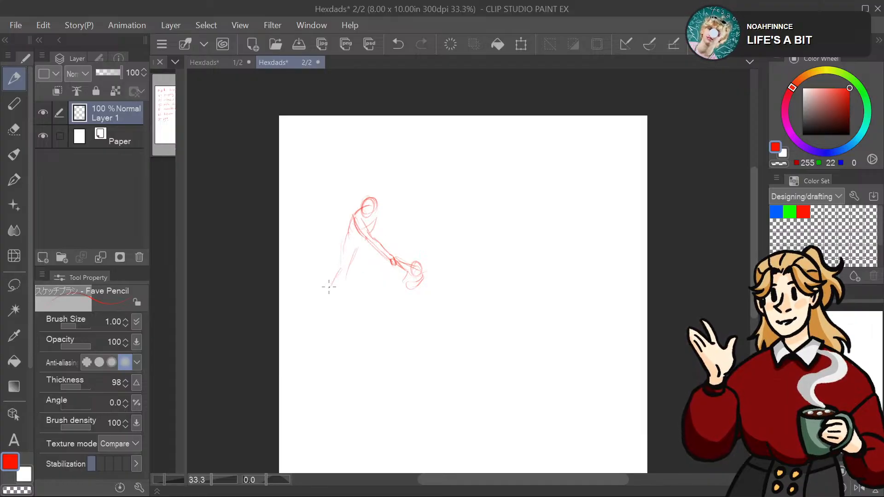
mouse_move(366, 244)
left_mouse_down()
mouse_move(380, 306)
mouse_move(335, 284)
mouse_move(327, 291)
left_mouse_up()
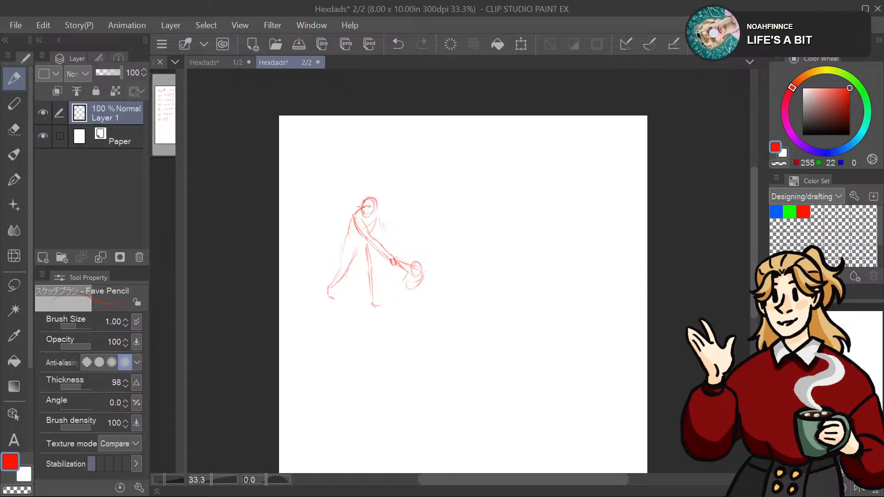
mouse_move(357, 221)
left_mouse_down()
mouse_move(368, 206)
mouse_move(375, 210)
mouse_move(346, 244)
mouse_move(365, 247)
mouse_move(327, 297)
left_mouse_up()
left_click_drag(369, 236, 374, 275)
mouse_move(371, 261)
left_mouse_down()
mouse_move(371, 309)
mouse_move(384, 303)
left_mouse_up()
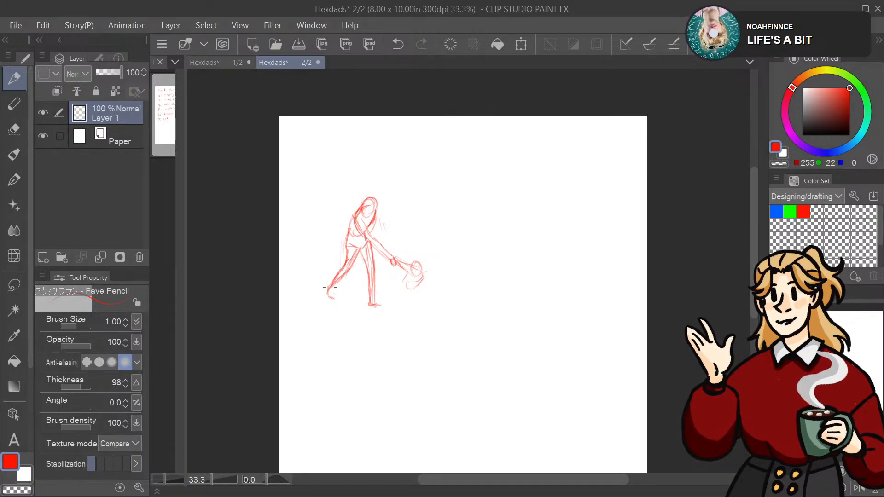
left_click_drag(334, 279, 328, 302)
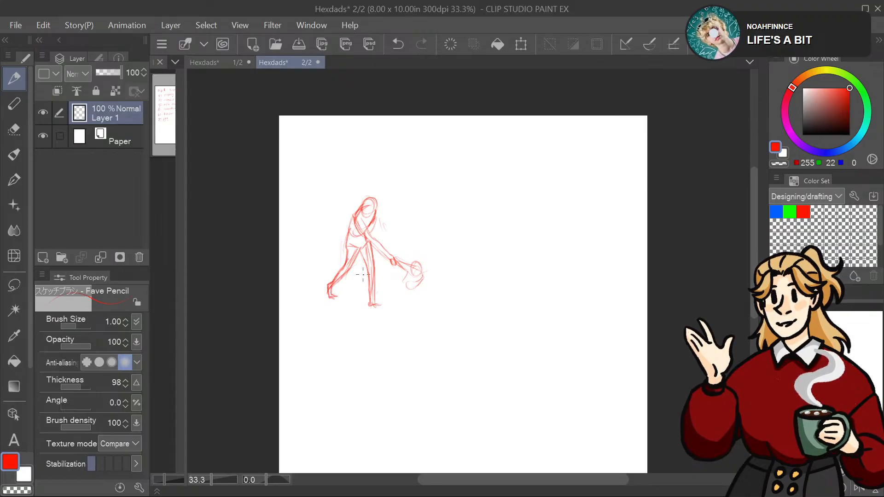
Step: Define the child's head, body and legs, and add facial lines and hair to the adult's head
mouse_move(419, 265)
left_mouse_down()
mouse_move(412, 272)
mouse_move(417, 260)
mouse_move(424, 287)
mouse_move(420, 278)
mouse_move(406, 287)
mouse_move(417, 285)
left_mouse_up()
mouse_move(419, 283)
left_mouse_down()
mouse_move(395, 300)
mouse_move(412, 297)
mouse_move(400, 291)
left_mouse_up()
left_click_drag(407, 284, 400, 305)
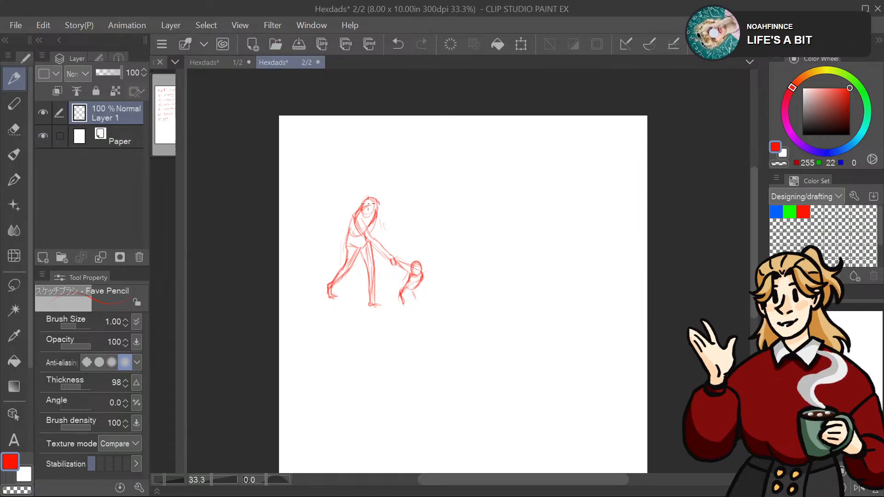
mouse_move(373, 202)
left_mouse_down()
mouse_move(363, 207)
mouse_move(367, 195)
mouse_move(353, 210)
mouse_move(354, 201)
mouse_move(358, 215)
left_mouse_up()
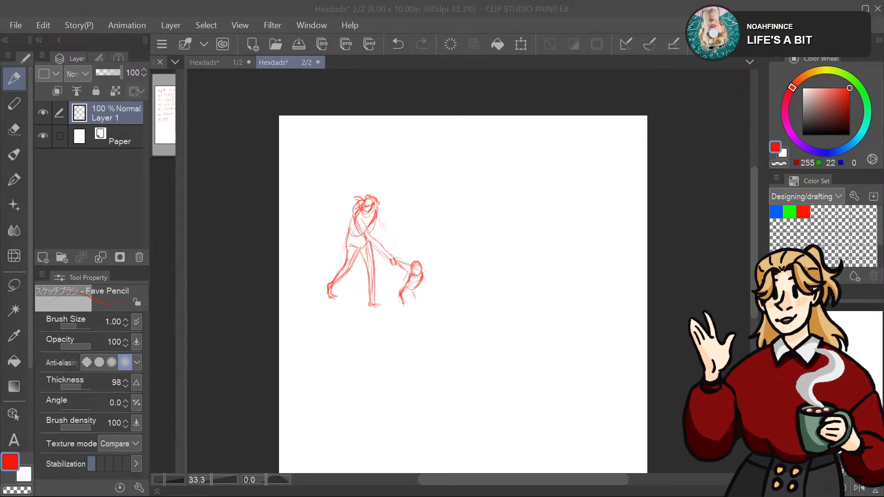
mouse_move(462, 295)
left_mouse_down()
mouse_move(459, 254)
mouse_move(453, 280)
mouse_move(450, 268)
mouse_move(442, 281)
left_mouse_up()
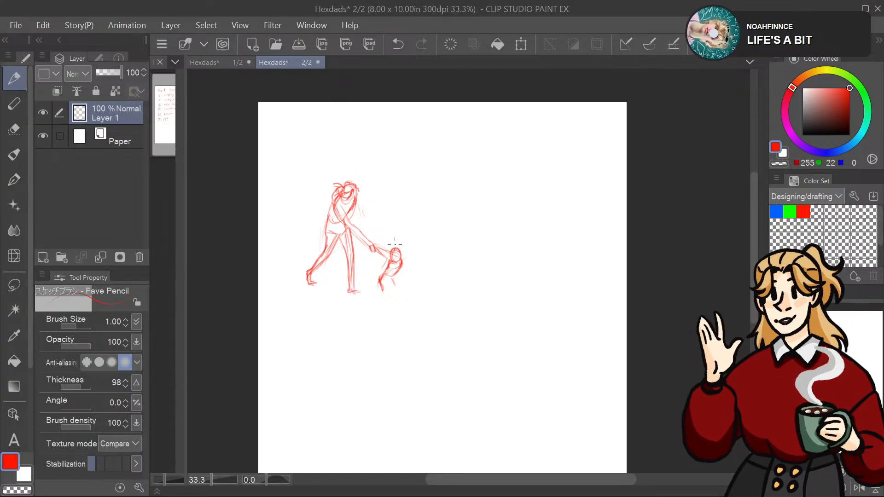
Step: Add the small child's hair, arms and legs, and sketch the adult's other hand as a raised fist
mouse_move(398, 249)
left_mouse_down()
mouse_move(392, 261)
mouse_move(405, 258)
mouse_move(399, 264)
mouse_move(391, 246)
mouse_move(406, 259)
mouse_move(390, 254)
mouse_move(387, 282)
mouse_move(375, 298)
mouse_move(385, 281)
left_mouse_up()
mouse_move(391, 278)
left_mouse_down()
mouse_move(403, 292)
mouse_move(408, 278)
mouse_move(385, 279)
mouse_move(400, 268)
mouse_move(377, 250)
left_mouse_up()
mouse_move(389, 265)
left_mouse_down()
mouse_move(376, 253)
mouse_move(416, 240)
mouse_move(425, 207)
mouse_move(425, 236)
mouse_move(397, 158)
mouse_move(403, 285)
mouse_move(409, 272)
left_mouse_up()
left_click_drag(351, 224, 349, 231)
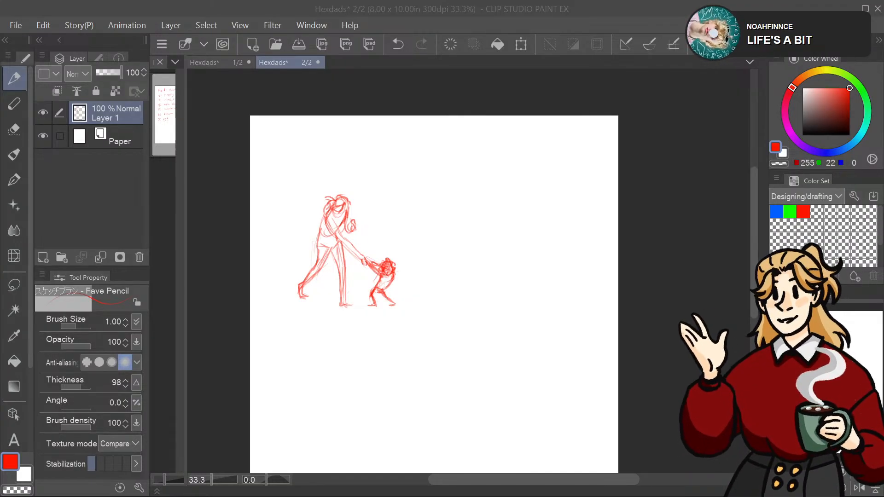
mouse_move(862, 318)
left_mouse_down()
mouse_move(859, 332)
mouse_move(857, 321)
left_mouse_up()
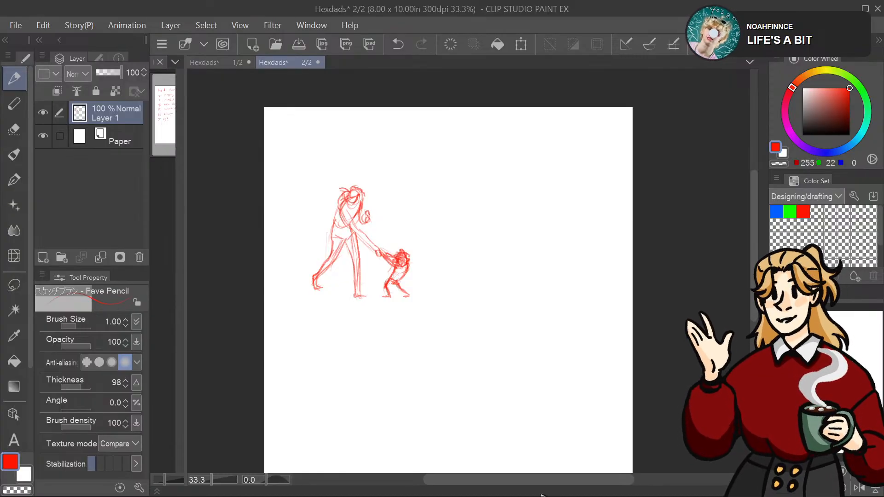
Step: Reinforce the small child's legs and feet with darker pencil strokes
left_click_drag(358, 205, 334, 154)
key("ctrl+minus")
left_click_drag(860, 349, 863, 344)
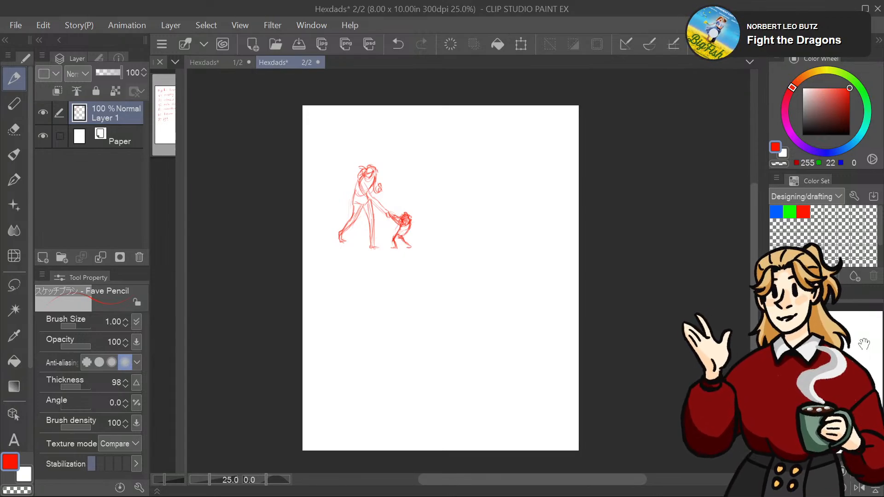
left_click_drag(862, 326, 857, 335)
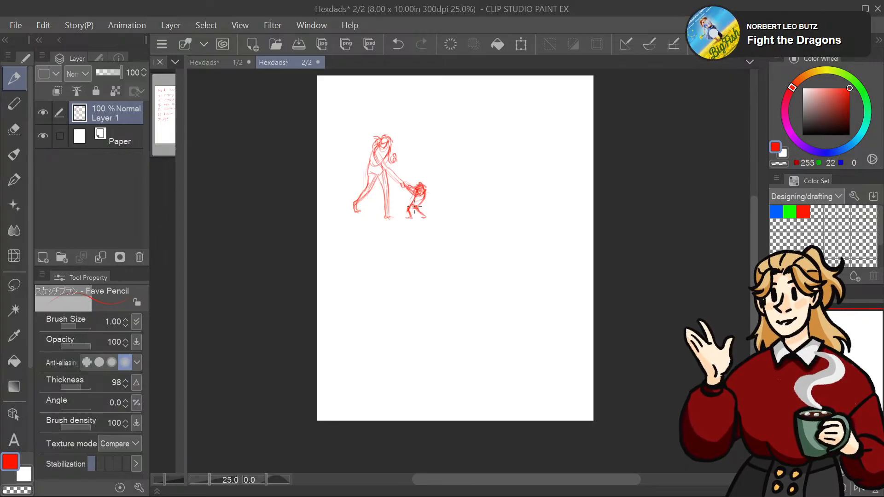
mouse_move(414, 207)
left_mouse_down()
mouse_move(411, 219)
mouse_move(409, 212)
mouse_move(430, 219)
left_mouse_up()
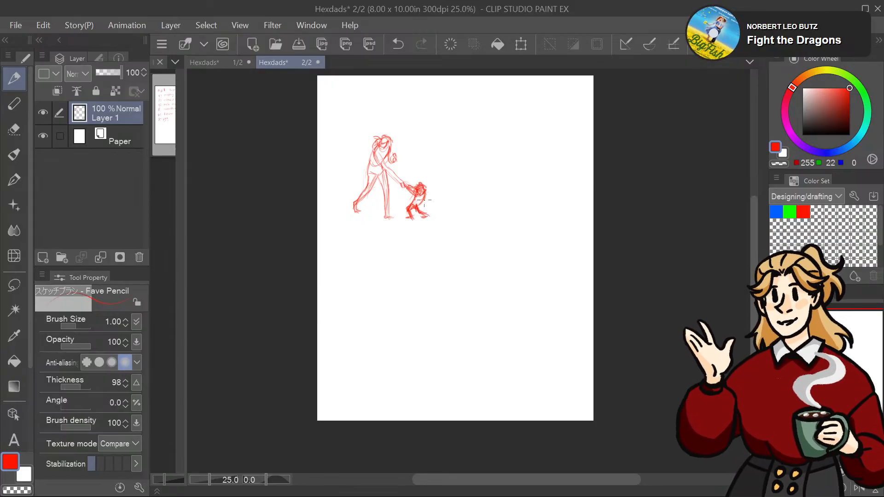
mouse_move(860, 340)
left_mouse_down()
mouse_move(858, 365)
mouse_move(863, 329)
left_mouse_up()
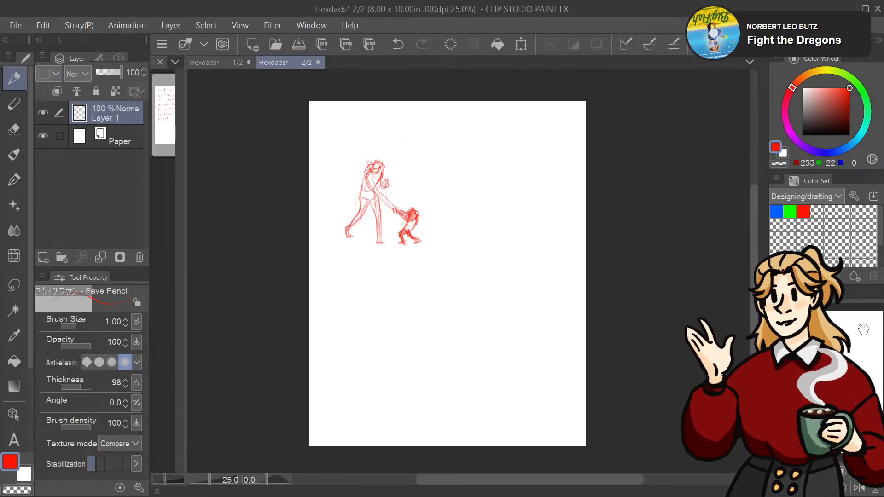
mouse_move(378, 130)
left_mouse_down()
mouse_move(378, 85)
mouse_move(374, 141)
left_mouse_up()
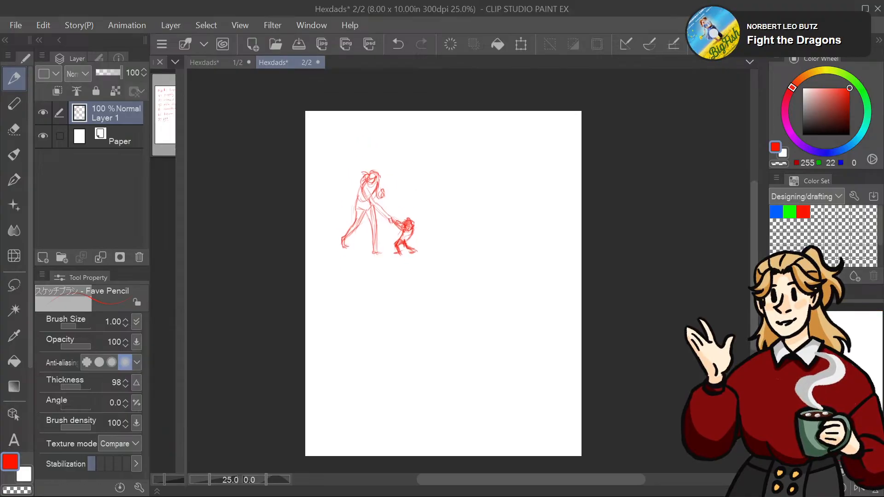
mouse_move(331, 172)
left_mouse_down()
mouse_move(335, 217)
mouse_move(399, 159)
mouse_move(352, 160)
mouse_move(429, 191)
mouse_move(424, 242)
left_mouse_up()
mouse_move(428, 180)
left_mouse_down()
mouse_move(427, 236)
mouse_move(336, 263)
left_mouse_up()
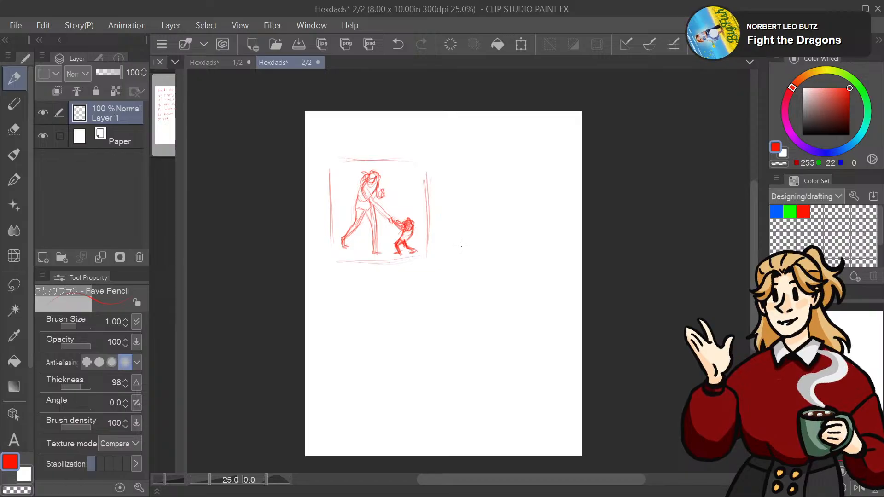
key("ctrl+z")
key("ctrl+z")
key("ctrl+z")
key("ctrl+z")
key("ctrl+z")
key("ctrl+z")
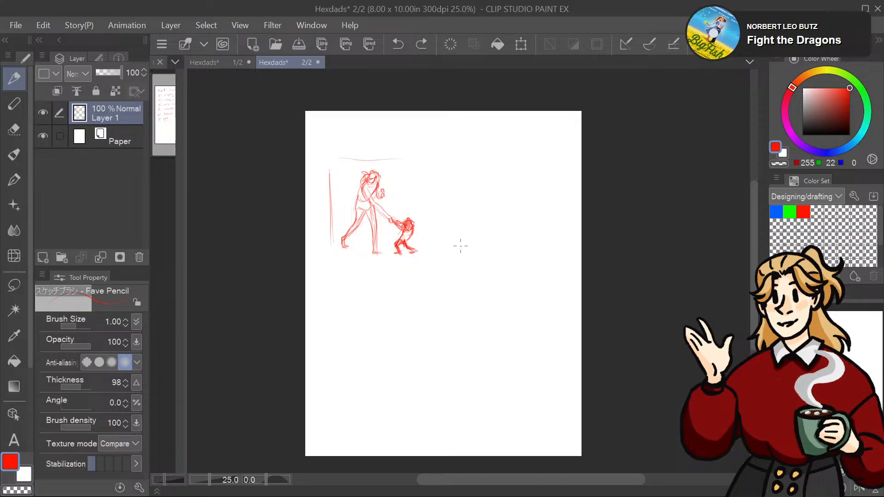
key("ctrl+z")
left_click_drag(837, 323, 845, 329)
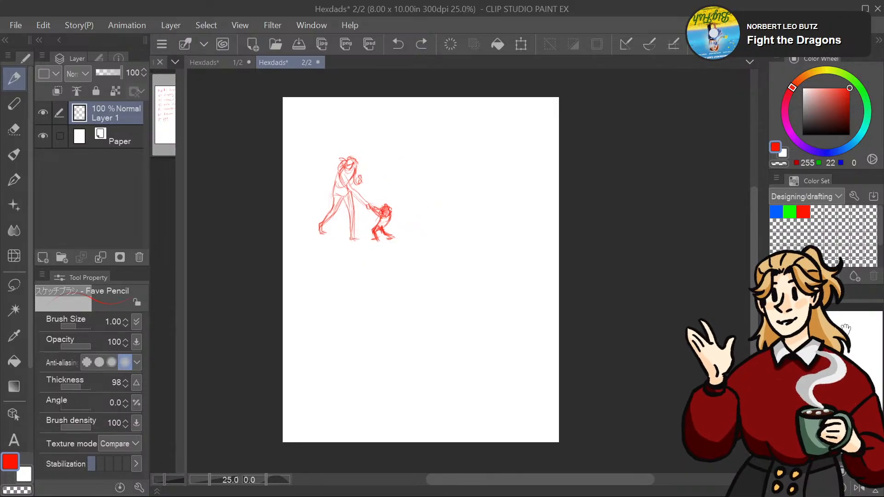
left_click_drag(311, 155, 317, 155)
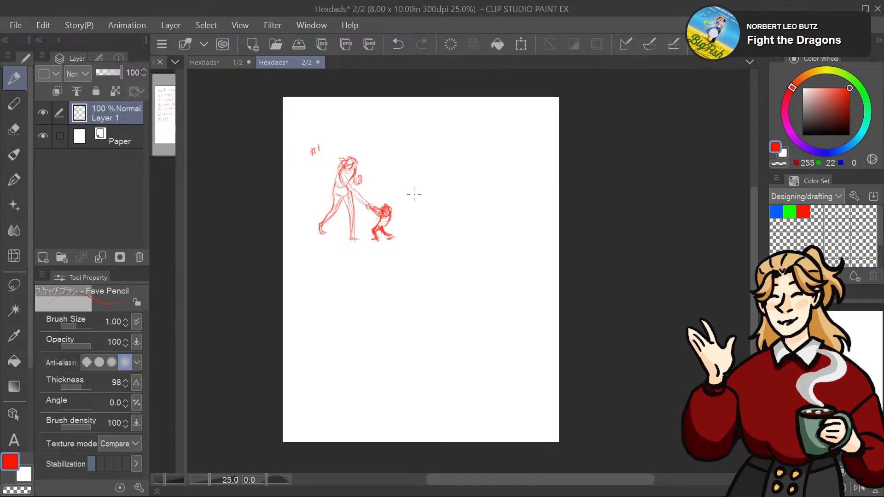
mouse_move(473, 85)
left_mouse_down()
mouse_move(463, 77)
mouse_move(469, 85)
left_mouse_up()
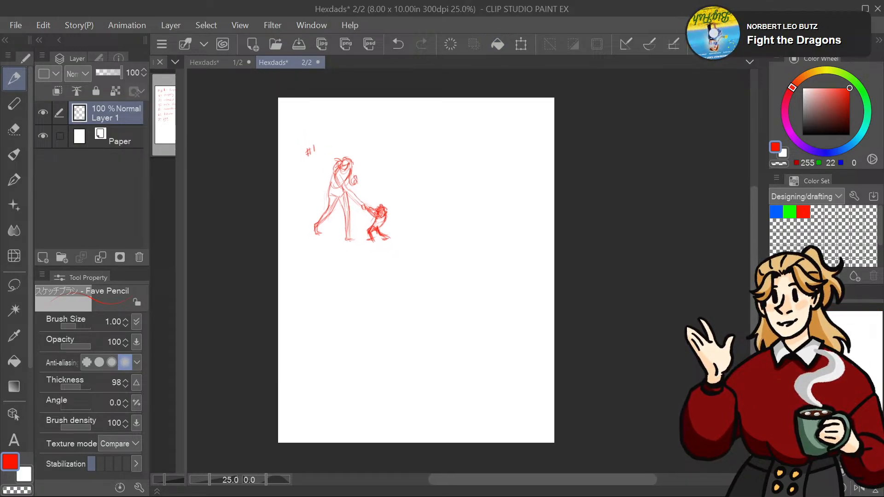
key("ctrl+z")
key("ctrl+z")
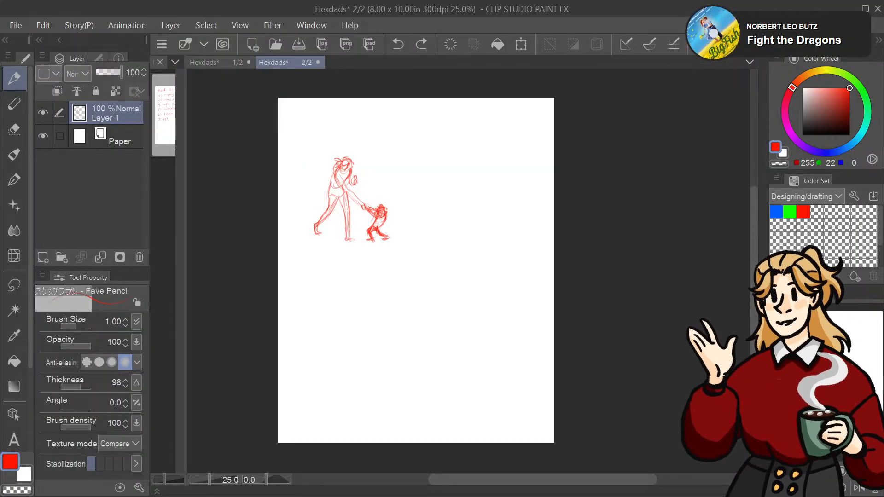
Step: Lasso the adult-and-child sketch and move it down toward the middle of the page
left_click(14, 130)
left_click(15, 286)
mouse_move(420, 142)
left_mouse_down()
mouse_move(424, 236)
mouse_move(416, 251)
mouse_move(426, 249)
mouse_move(437, 280)
left_mouse_up()
left_click(410, 331)
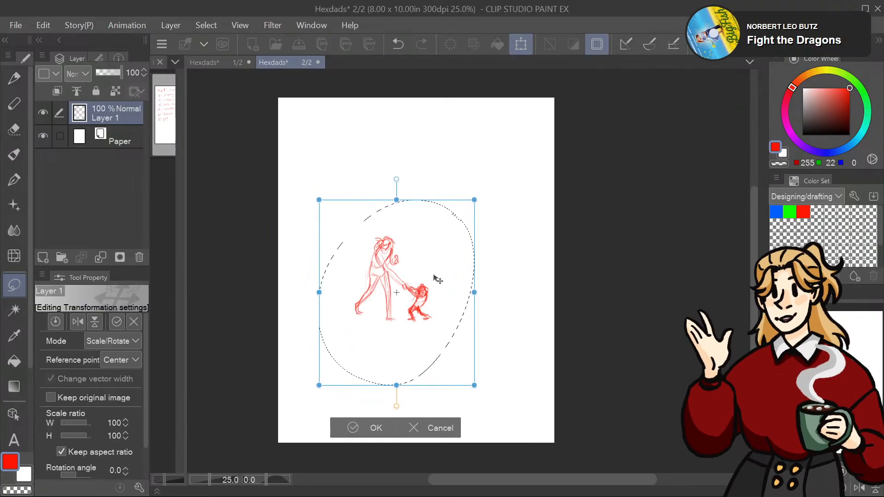
left_click(375, 428)
Step: Sketch a second adult's head, hair and upper body above the first sketch with the Fave Pencil, adding a question mark beside the head
left_click(20, 79)
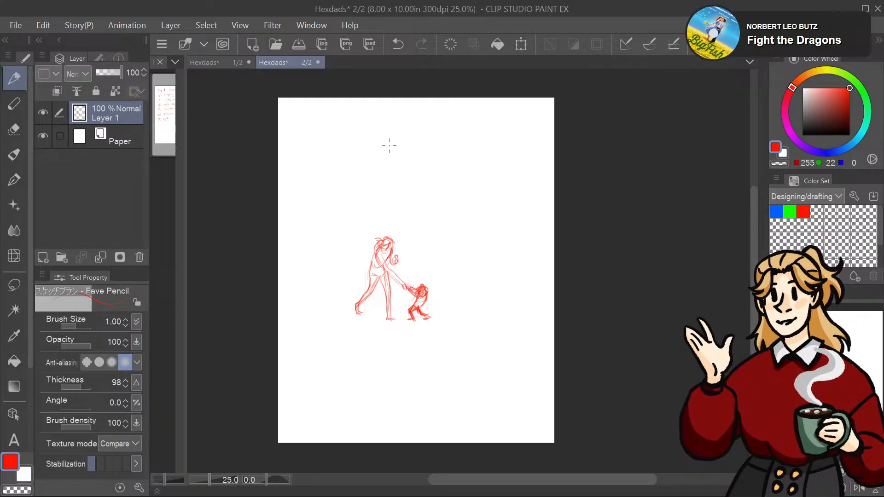
mouse_move(446, 138)
left_mouse_down()
mouse_move(436, 122)
mouse_move(440, 138)
left_mouse_up()
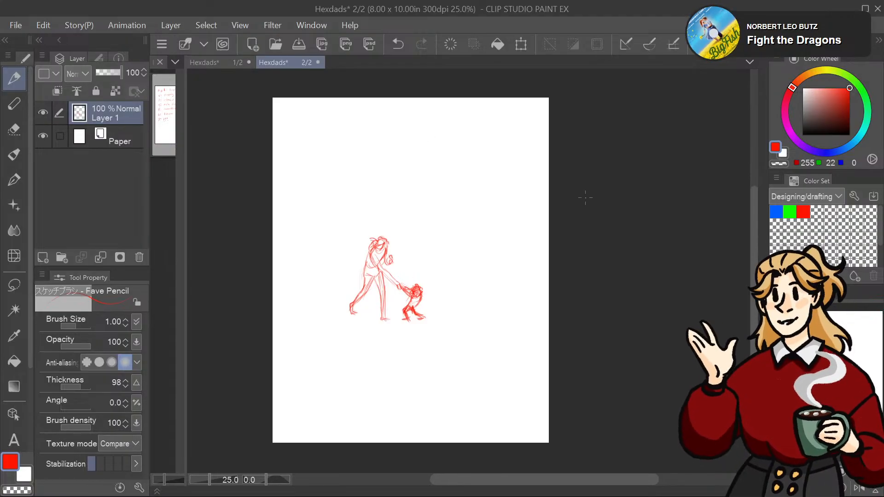
left_click_drag(853, 365, 856, 331)
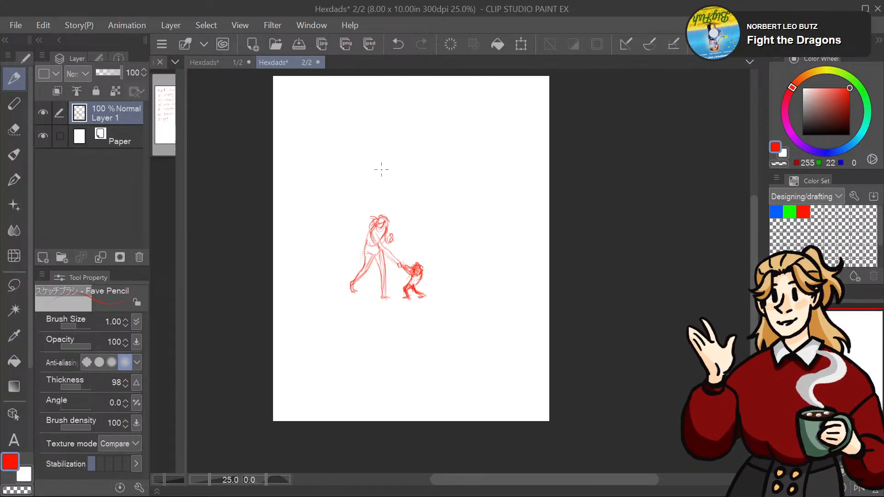
left_click_drag(381, 169, 381, 190)
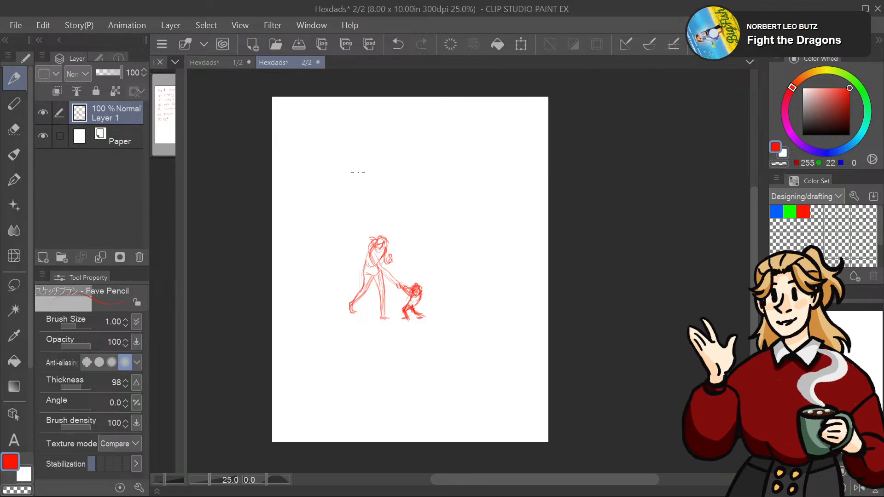
left_click_drag(366, 184, 363, 169)
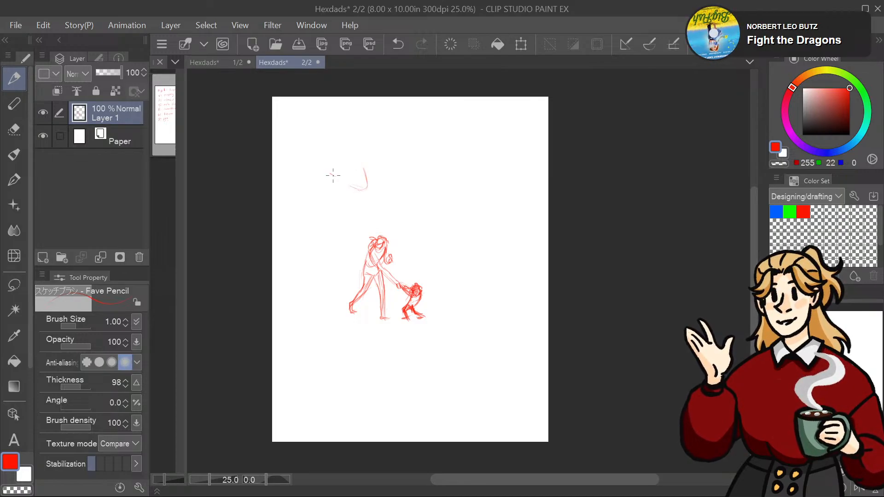
left_click_drag(333, 176, 340, 179)
mouse_move(343, 178)
left_mouse_down()
mouse_move(354, 171)
mouse_move(333, 183)
mouse_move(354, 182)
left_mouse_up()
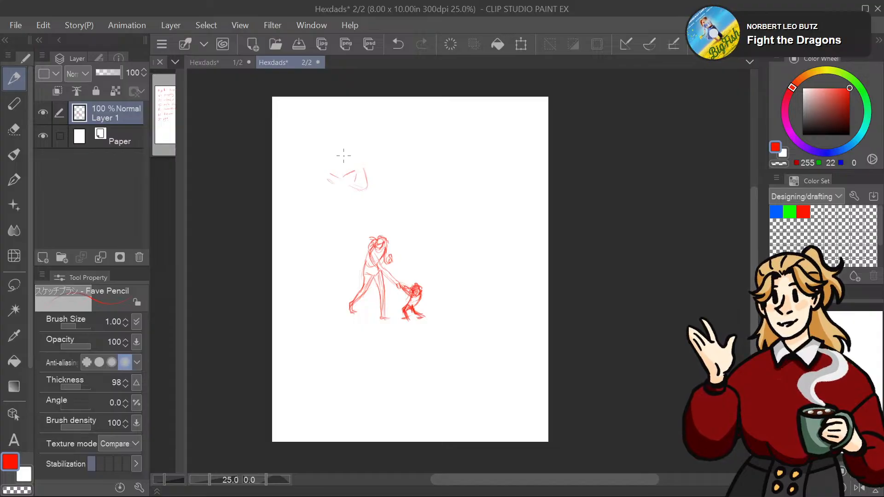
mouse_move(340, 142)
left_mouse_down()
mouse_move(357, 172)
mouse_move(334, 170)
mouse_move(362, 176)
mouse_move(362, 186)
mouse_move(340, 184)
left_mouse_up()
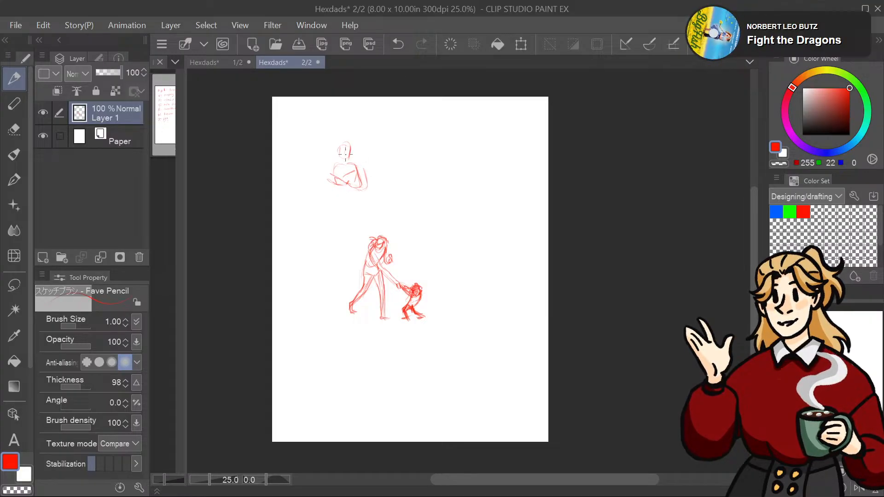
left_click_drag(346, 144, 340, 156)
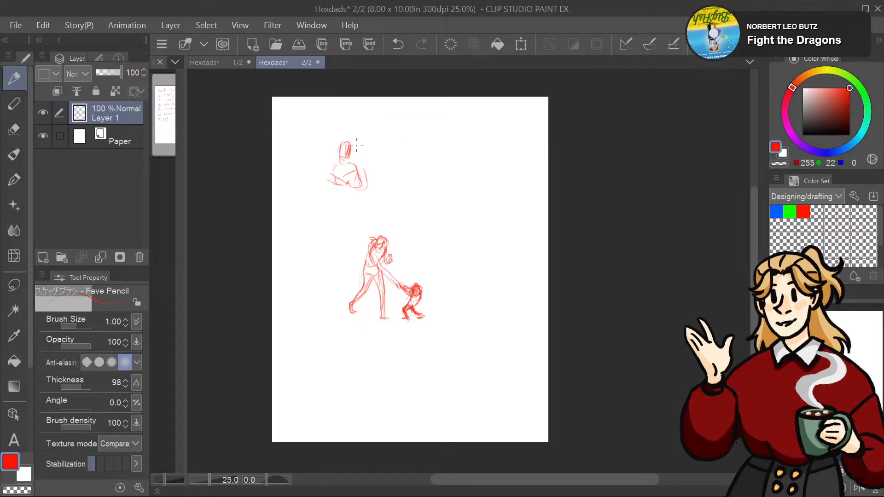
left_click(360, 147)
mouse_move(358, 138)
left_mouse_down()
mouse_move(343, 139)
mouse_move(335, 156)
mouse_move(337, 148)
mouse_move(327, 150)
mouse_move(329, 160)
mouse_move(345, 150)
mouse_move(336, 153)
mouse_move(336, 175)
mouse_move(350, 159)
mouse_move(335, 165)
mouse_move(347, 189)
left_mouse_up()
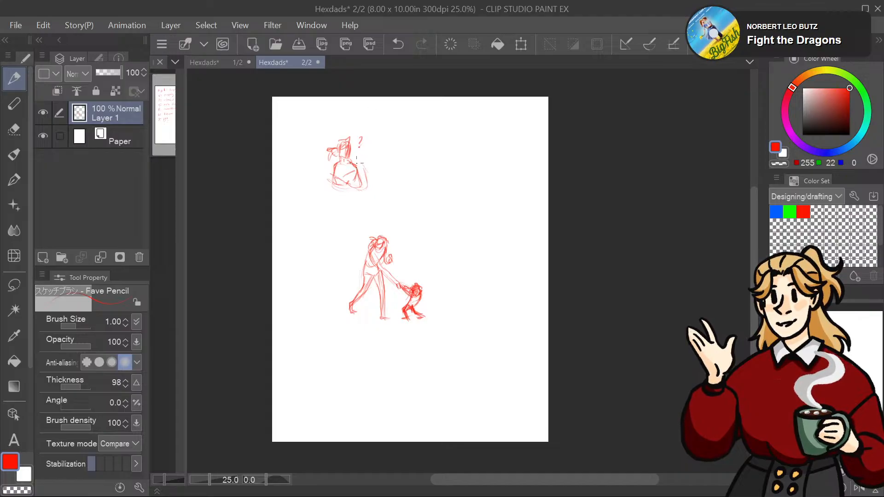
Step: Add curved lines around the second adult's shoulder and rough in a small child's head and body beside the figure
mouse_move(349, 154)
left_mouse_down()
mouse_move(368, 159)
mouse_move(375, 184)
mouse_move(357, 188)
mouse_move(360, 201)
mouse_move(375, 178)
left_mouse_up()
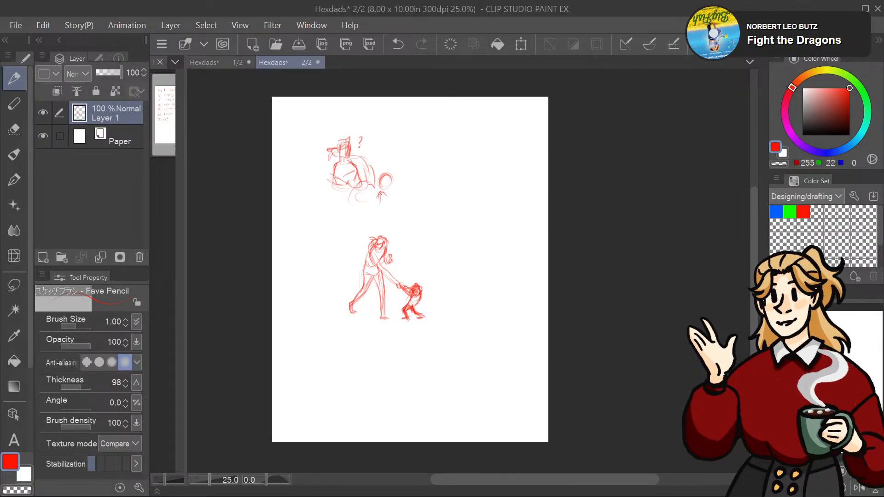
mouse_move(378, 200)
left_mouse_down()
mouse_move(377, 185)
mouse_move(391, 200)
mouse_move(380, 211)
left_mouse_up()
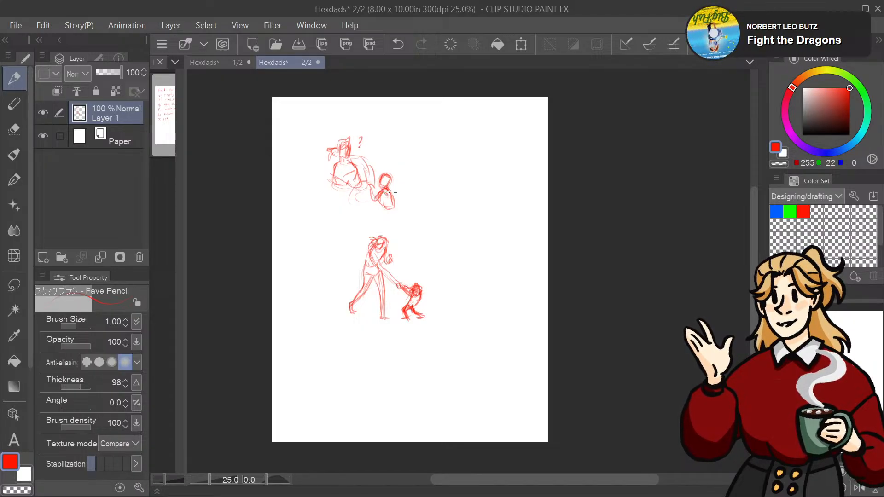
mouse_move(396, 190)
left_mouse_down()
mouse_move(397, 215)
mouse_move(404, 173)
mouse_move(416, 161)
mouse_move(412, 191)
left_mouse_up()
Step: Sketch the second adult's crossed legs and the wide seat around the figure, and define the standing child's body and legs
mouse_move(325, 197)
left_mouse_down()
mouse_move(330, 197)
mouse_move(346, 208)
mouse_move(352, 198)
mouse_move(336, 209)
mouse_move(325, 203)
mouse_move(337, 198)
mouse_move(346, 207)
mouse_move(338, 210)
mouse_move(347, 199)
mouse_move(318, 202)
left_mouse_up()
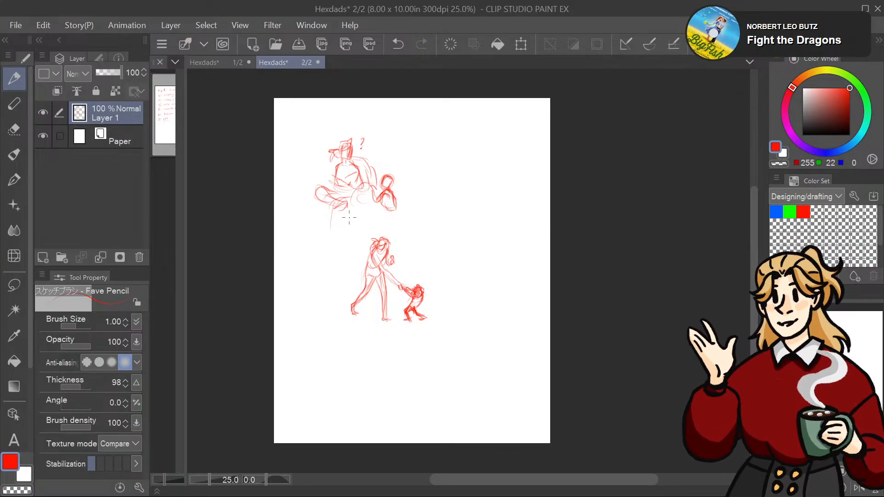
mouse_move(349, 217)
left_mouse_down()
mouse_move(353, 144)
mouse_move(367, 187)
left_mouse_up()
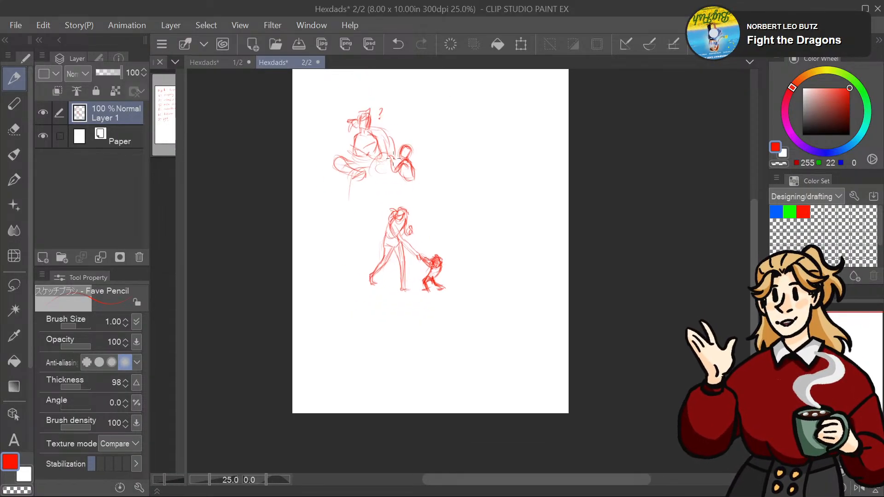
left_click_drag(336, 146, 313, 169)
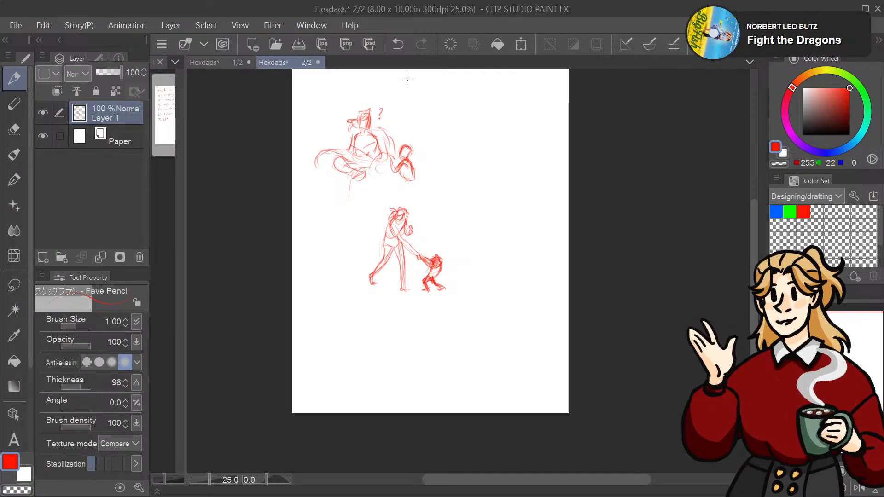
mouse_move(361, 130)
left_mouse_down()
mouse_move(354, 148)
mouse_move(344, 143)
mouse_move(368, 132)
mouse_move(394, 138)
mouse_move(369, 170)
mouse_move(378, 161)
mouse_move(383, 194)
left_mouse_up()
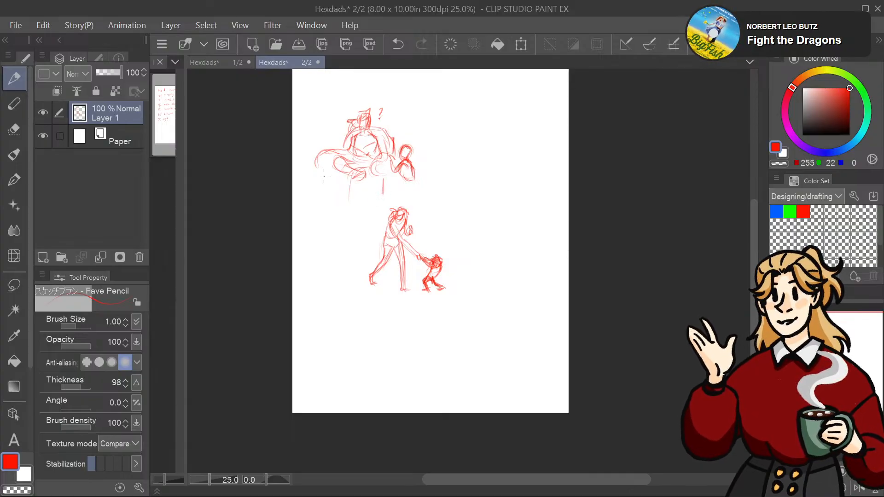
mouse_move(329, 197)
left_mouse_down()
mouse_move(359, 207)
mouse_move(375, 200)
mouse_move(352, 207)
left_mouse_up()
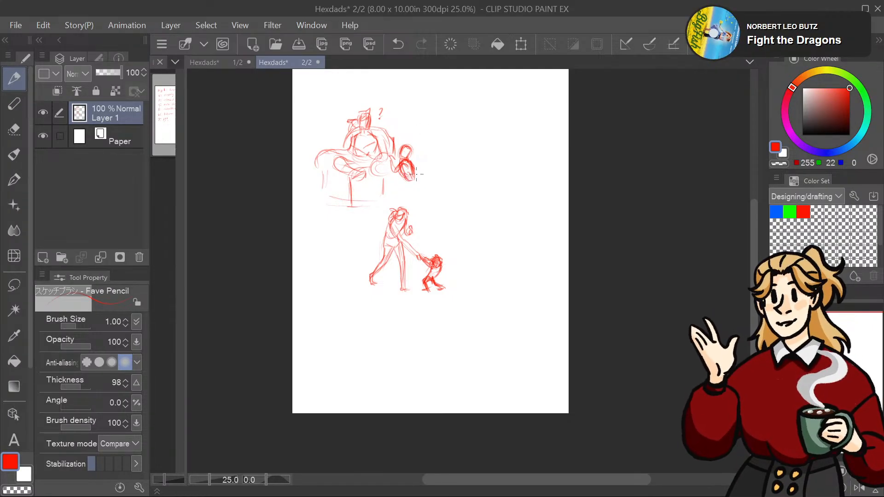
left_click_drag(414, 167, 414, 182)
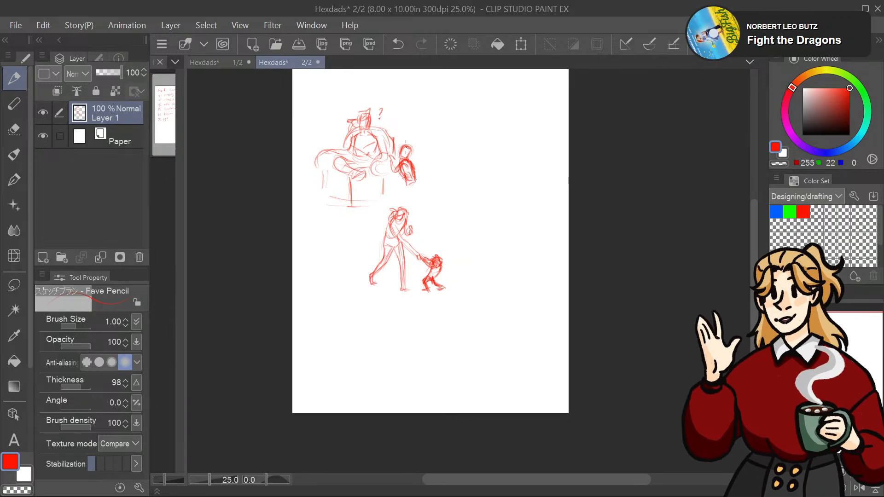
mouse_move(409, 175)
left_mouse_down()
mouse_move(403, 204)
mouse_move(415, 191)
mouse_move(416, 201)
mouse_move(416, 186)
mouse_move(430, 203)
left_mouse_up()
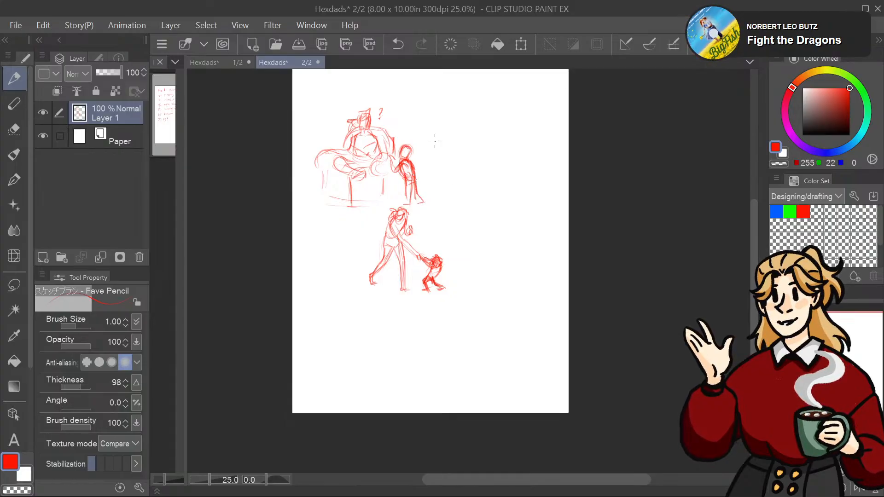
Step: Lasso the seated adult and standing child, move them toward the page's upper-left corner, deselect, and return to the pencil
mouse_move(434, 141)
left_mouse_down()
mouse_move(437, 199)
mouse_move(316, 223)
mouse_move(478, 130)
mouse_move(462, 123)
left_mouse_up()
left_click(14, 285)
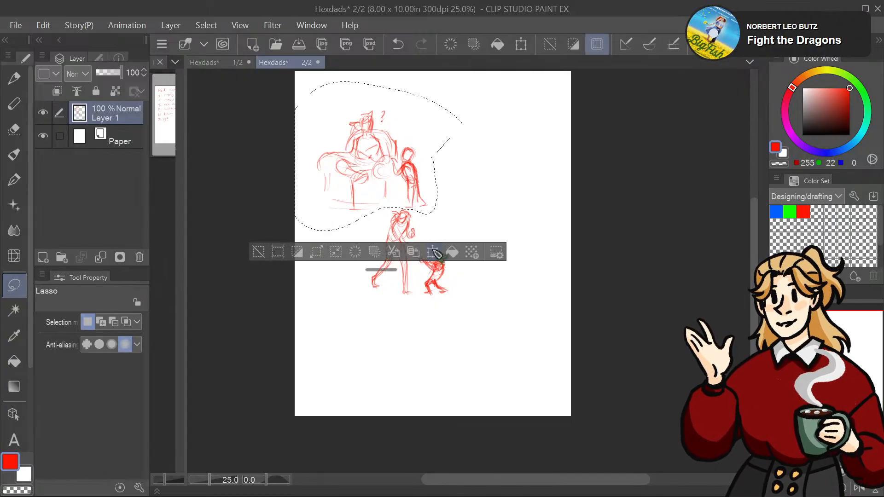
left_click(433, 251)
mouse_move(451, 211)
left_mouse_down()
mouse_move(452, 187)
mouse_move(425, 249)
mouse_move(419, 257)
mouse_move(413, 249)
left_mouse_up()
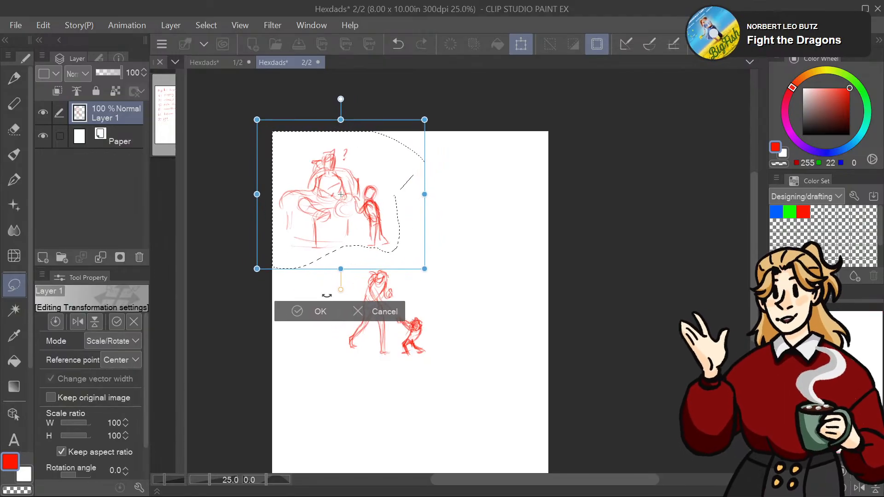
key("Return")
key("ctrl+d")
key("p")
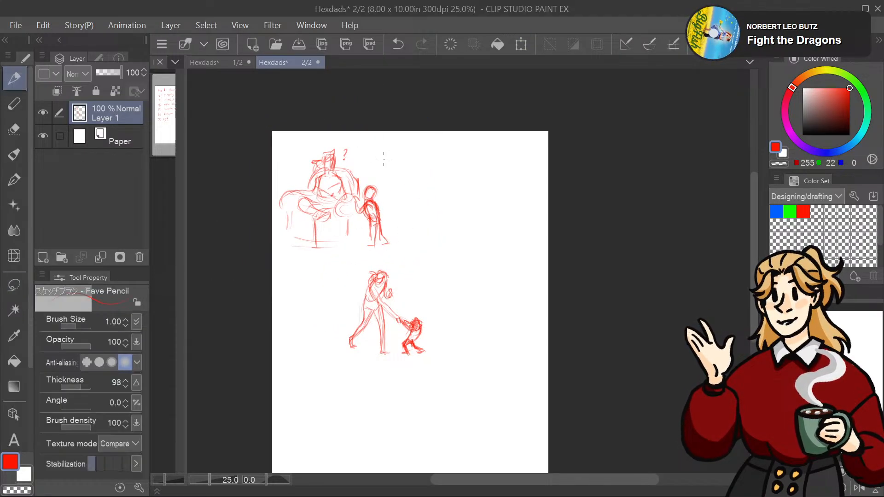
left_click_drag(398, 158, 363, 165)
mouse_move(372, 143)
left_mouse_down()
mouse_move(394, 161)
mouse_move(357, 189)
left_mouse_up()
key("ctrl+z")
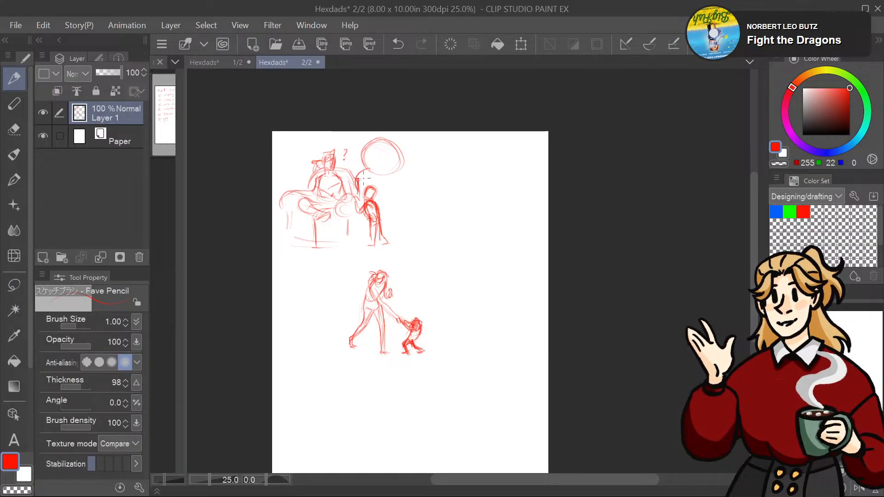
key("ctrl+z")
key("ctrl+z")
key("ctrl+z")
key("ctrl+z")
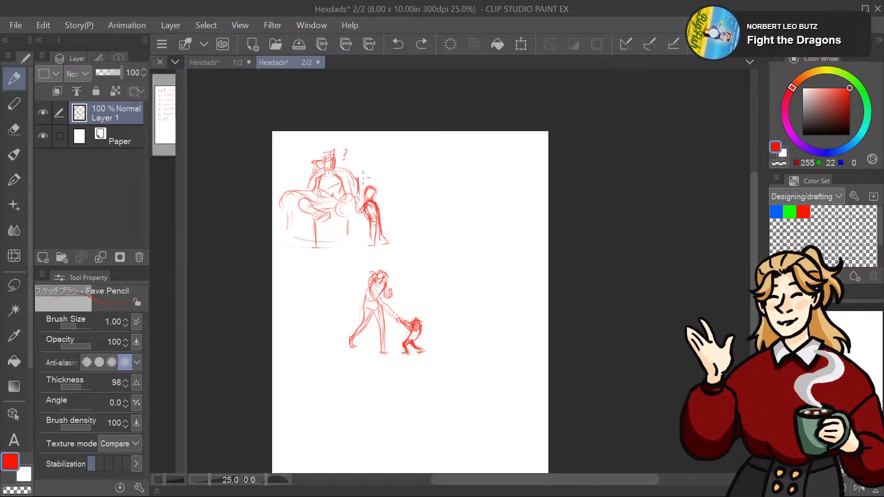
Step: Sketch a round speech bubble with a tail above the standing child, a smaller circle in the page's upper-left corner and an arc over the seated adult
mouse_move(364, 143)
left_mouse_down()
mouse_move(394, 168)
mouse_move(357, 154)
mouse_move(386, 139)
left_mouse_up()
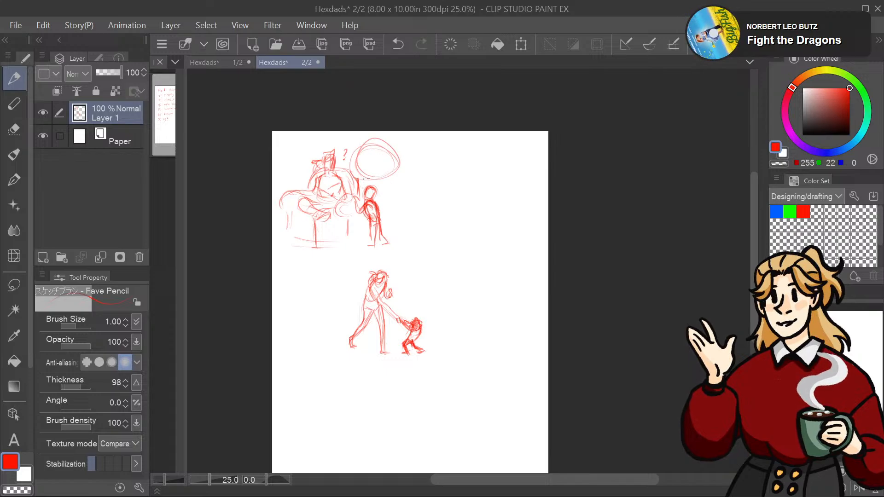
mouse_move(358, 171)
left_mouse_down()
mouse_move(363, 189)
mouse_move(386, 187)
mouse_move(404, 133)
mouse_move(435, 165)
mouse_move(441, 159)
left_mouse_up()
key("ctrl+z")
key("ctrl+z")
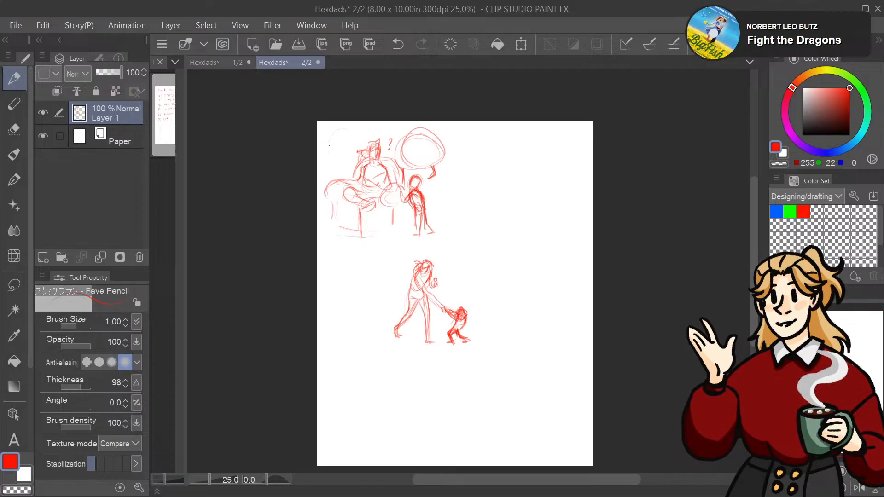
mouse_move(329, 145)
left_mouse_down()
mouse_move(339, 155)
mouse_move(355, 137)
mouse_move(348, 128)
mouse_move(412, 141)
left_mouse_up()
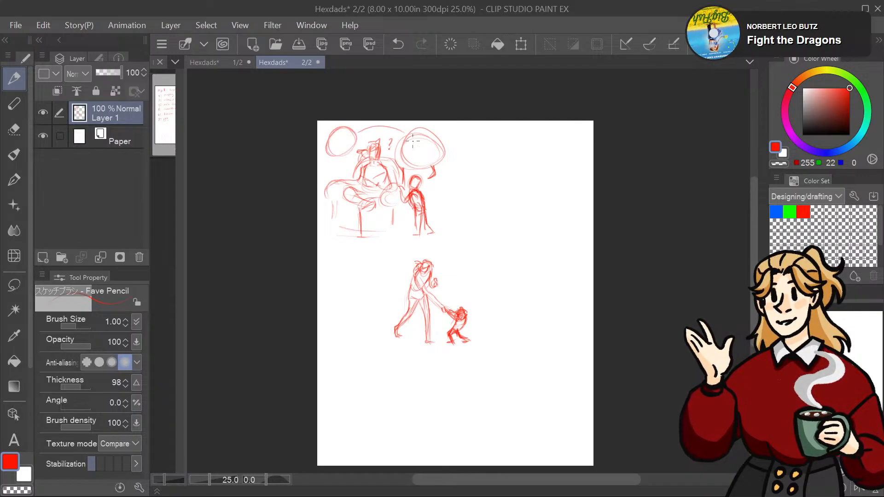
Step: Draw a rough panel frame around the seated adult and child, with a bottom line across the seat and vertical lines on both sides
left_click_drag(433, 230, 438, 235)
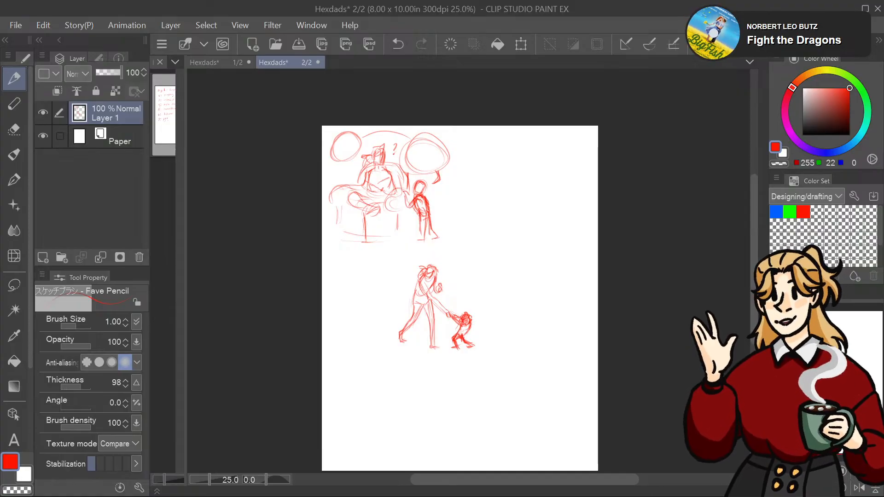
left_click_drag(438, 235, 419, 227)
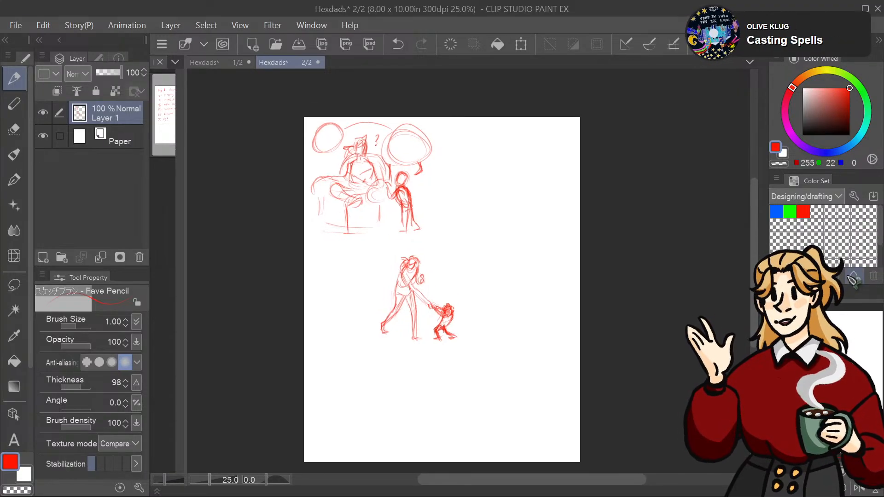
left_click_drag(317, 211, 441, 210)
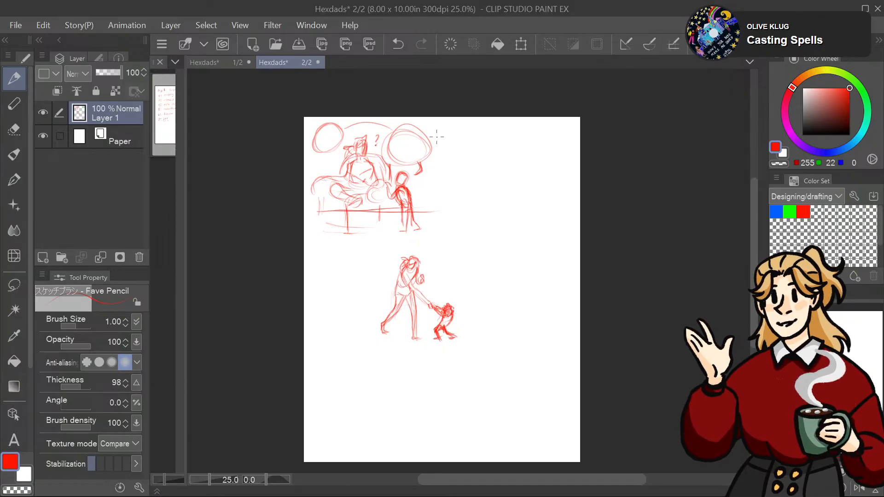
left_click_drag(437, 125, 438, 207)
left_click_drag(308, 125, 309, 203)
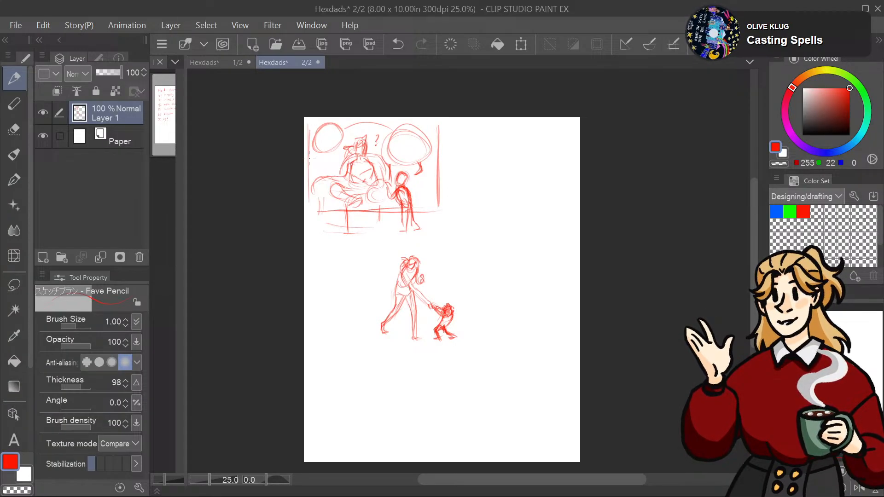
left_click_drag(435, 126, 440, 201)
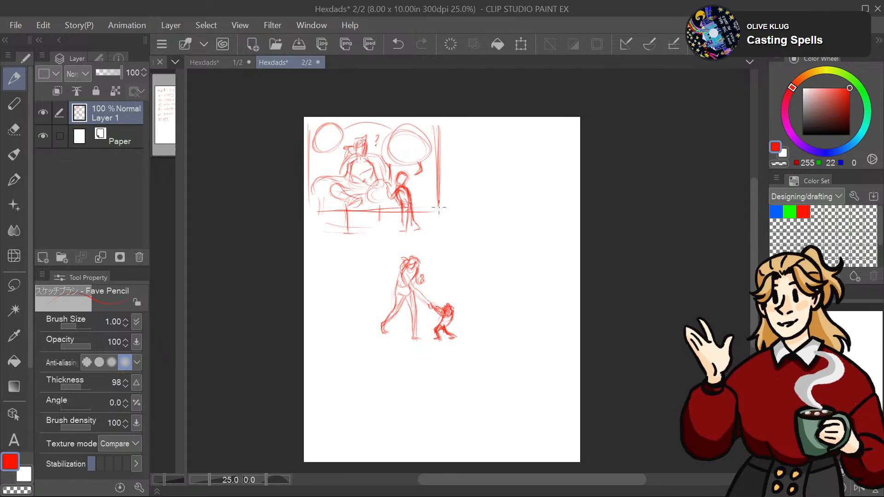
Step: Lasso the walking adult and small child, move them beside the first panel in the page's upper-right area, deselect, and return to the pencil
left_click(14, 285)
mouse_move(484, 295)
left_mouse_down()
mouse_move(437, 251)
mouse_move(357, 268)
mouse_move(486, 394)
mouse_move(428, 336)
mouse_move(489, 264)
mouse_move(517, 209)
mouse_move(485, 216)
mouse_move(524, 235)
left_mouse_up()
left_click(484, 432)
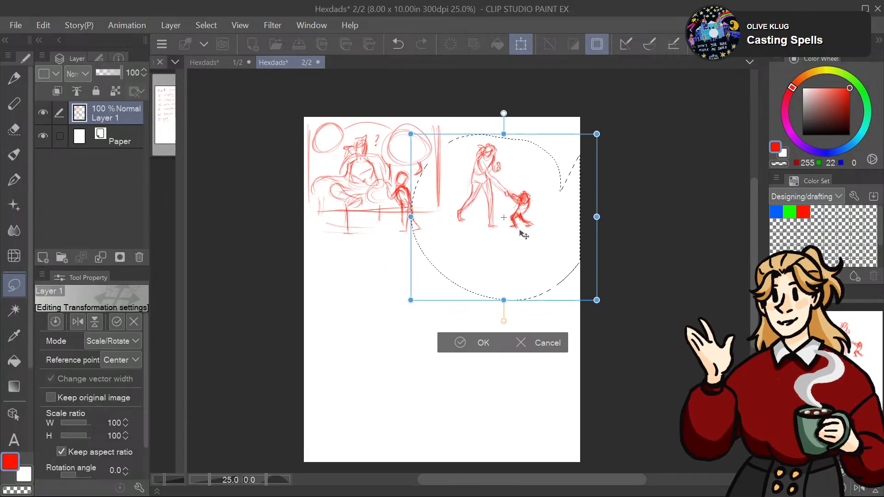
left_click(489, 336)
key("p")
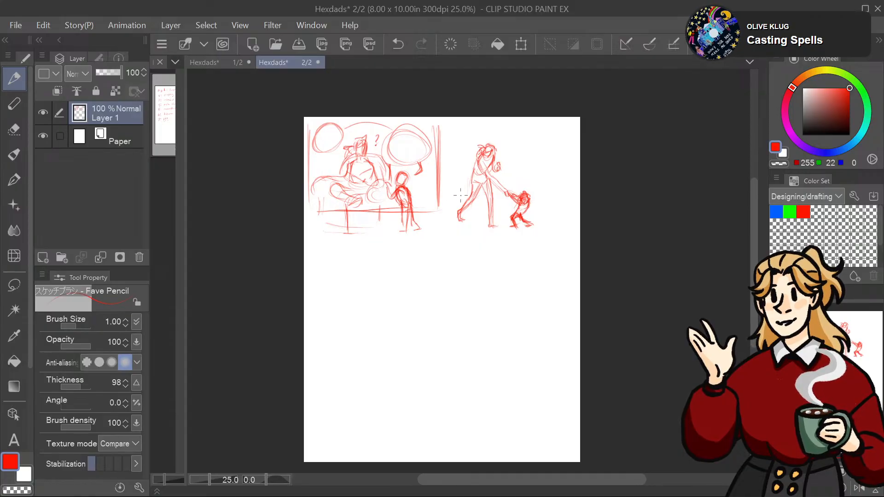
Step: Sketch the second panel's background lines behind the walking pair, extend the divider between the panels and draw a bottom border beneath the pair
left_click_drag(461, 193, 459, 132)
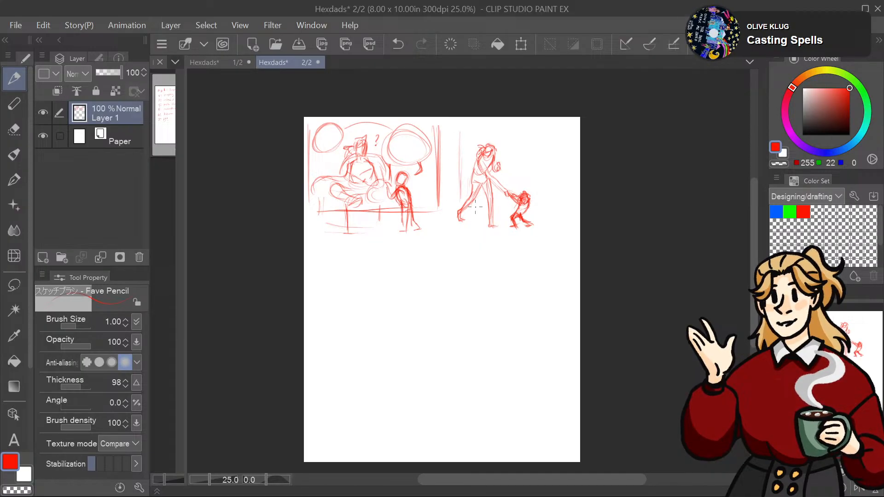
left_click_drag(493, 204, 525, 211)
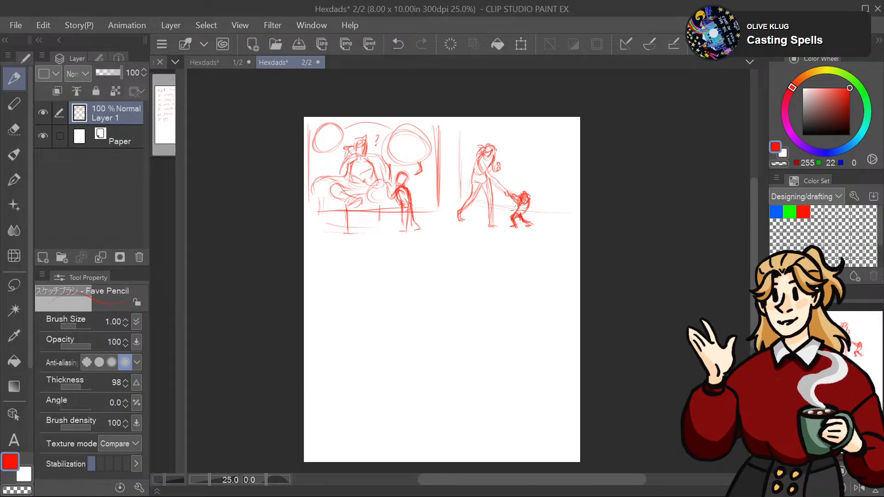
mouse_move(457, 122)
left_mouse_down()
mouse_move(465, 198)
mouse_move(551, 210)
left_mouse_up()
mouse_move(437, 204)
left_mouse_down()
mouse_move(437, 236)
mouse_move(561, 244)
left_mouse_up()
left_click_drag(445, 245, 594, 243)
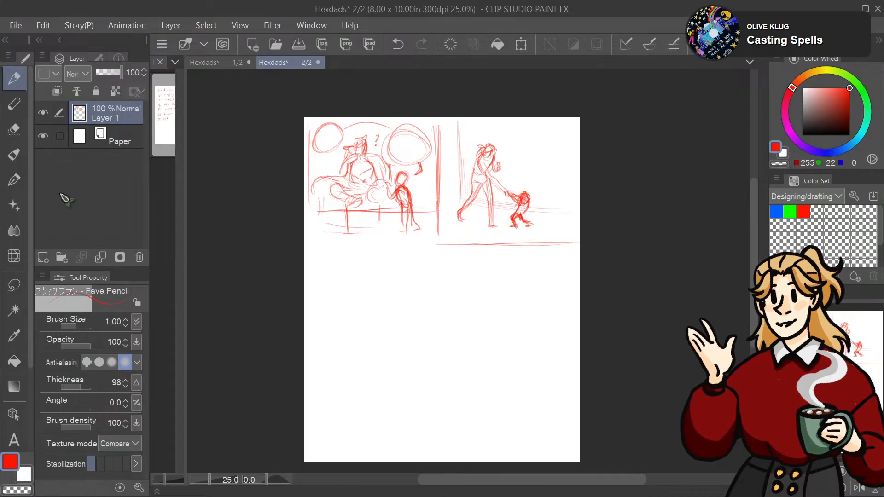
Step: Erase the seat and child's leg lines extending below the first panel's bottom edge, and return to the pencil
left_click(13, 129)
left_click_drag(414, 225, 335, 227)
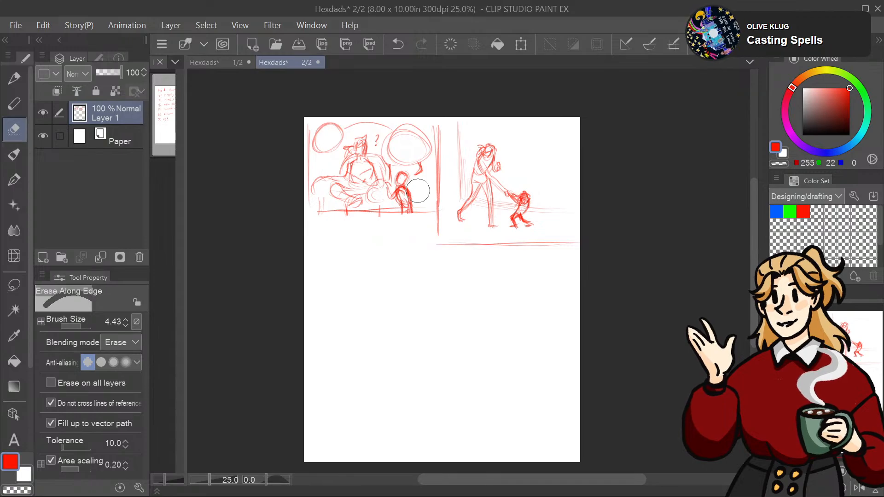
left_click(14, 78)
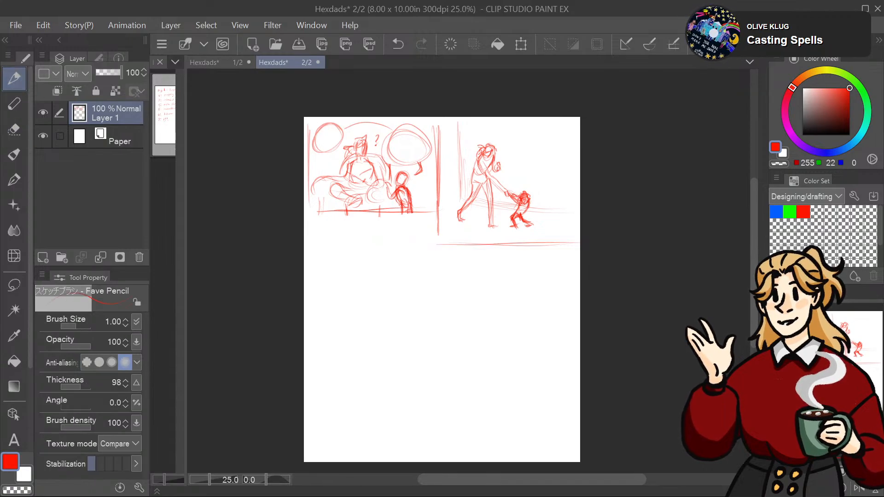
left_click_drag(442, 257, 430, 183)
left_click_drag(853, 365, 852, 338)
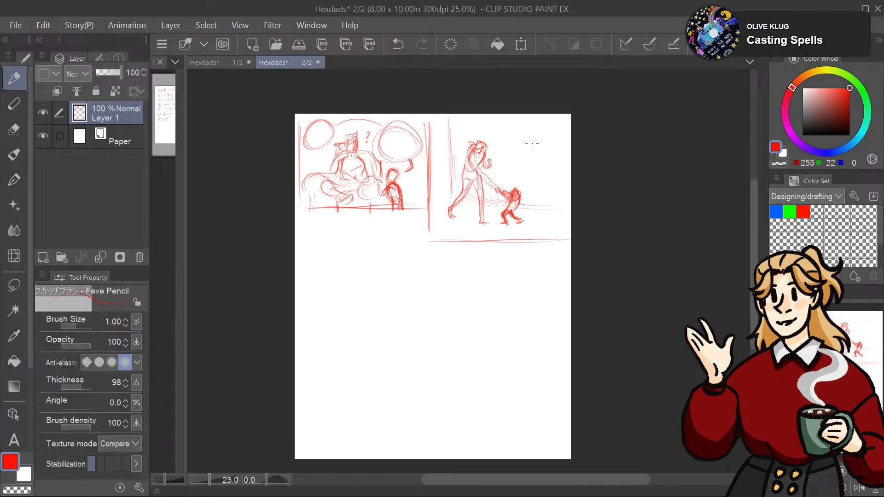
mouse_move(542, 156)
left_mouse_down()
mouse_move(522, 174)
mouse_move(517, 153)
mouse_move(510, 183)
left_mouse_up()
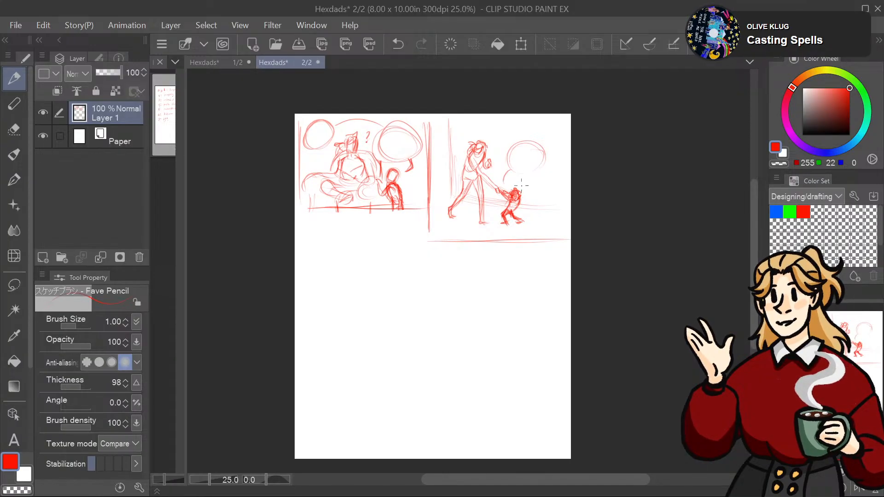
left_click_drag(544, 154, 521, 143)
key("ctrl+z")
key("ctrl+z")
key("ctrl+z")
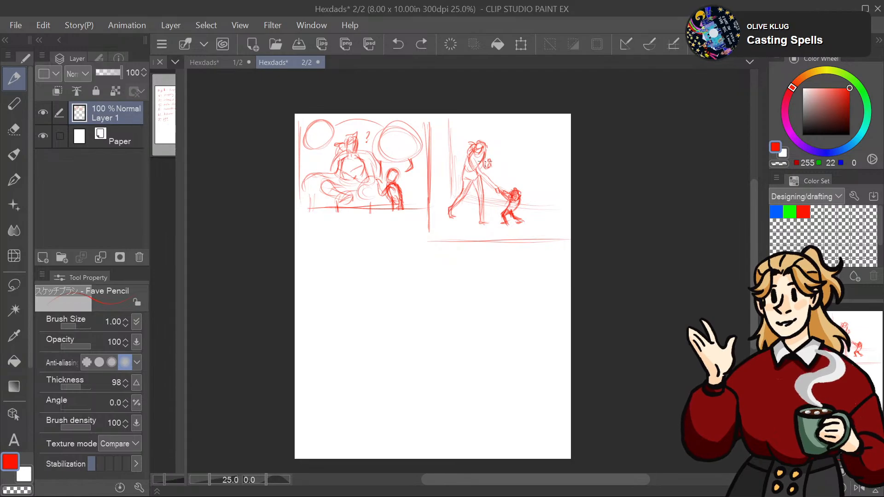
left_click_drag(487, 162, 495, 189)
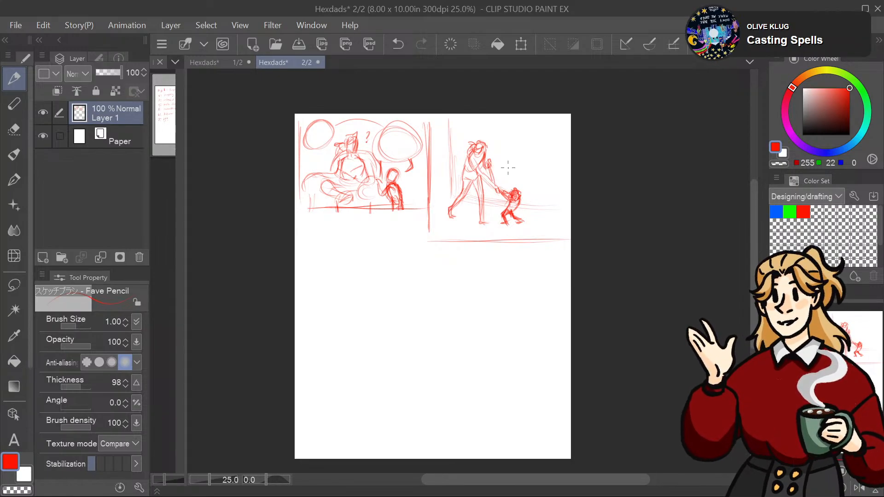
key("ctrl+z")
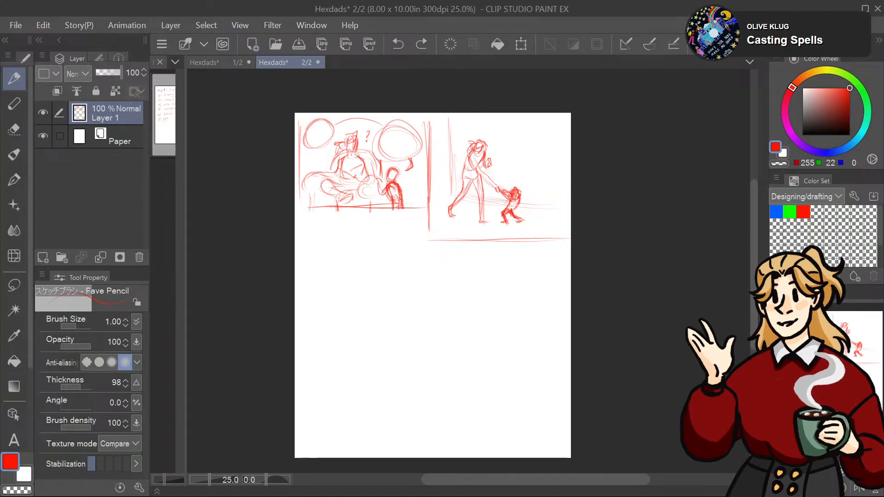
Step: Lasso the second panel's figures and background lines, flip them horizontally, shift them left and slightly down, deselect, and return to the pencil
left_click_drag(508, 168, 505, 147)
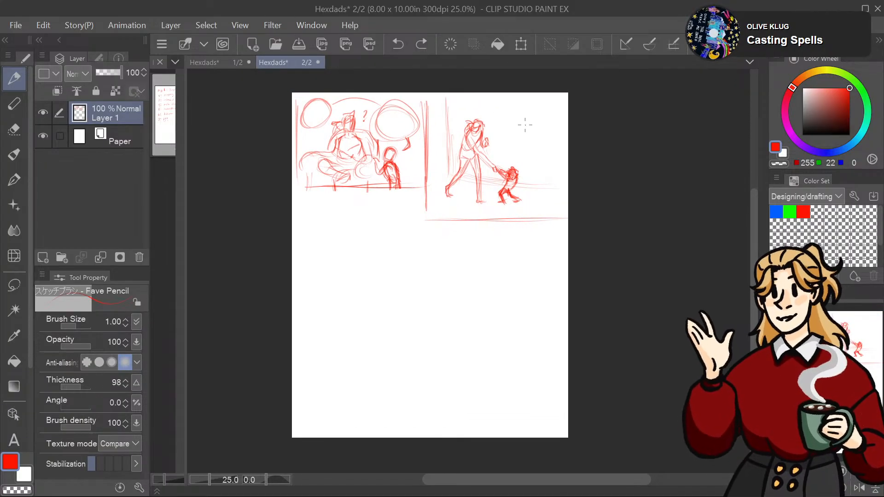
left_click_drag(627, 128, 611, 122)
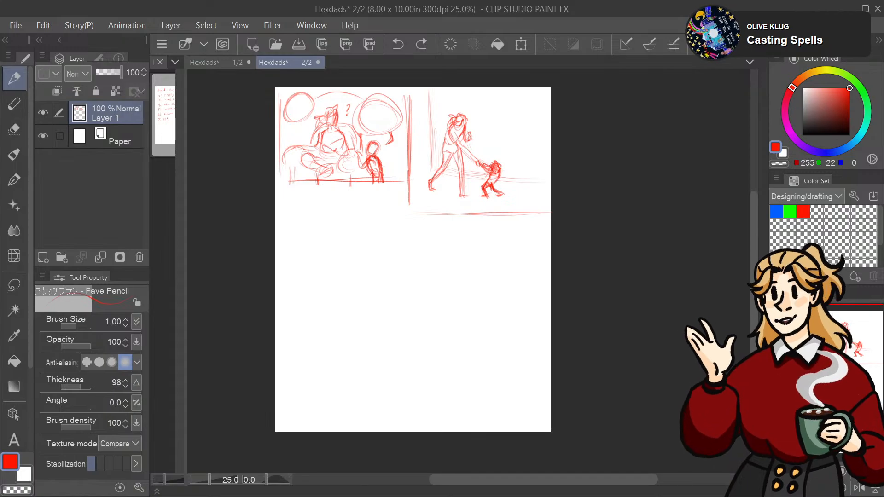
key("m")
mouse_move(448, 83)
left_mouse_down()
mouse_move(419, 114)
mouse_move(418, 187)
mouse_move(429, 199)
mouse_move(507, 209)
mouse_move(543, 201)
mouse_move(571, 149)
mouse_move(479, 81)
left_mouse_up()
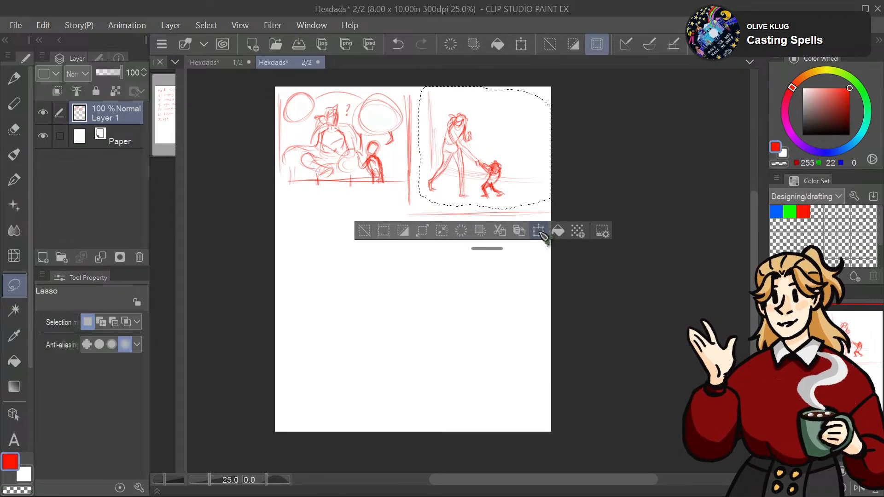
left_click(539, 233)
left_click(79, 324)
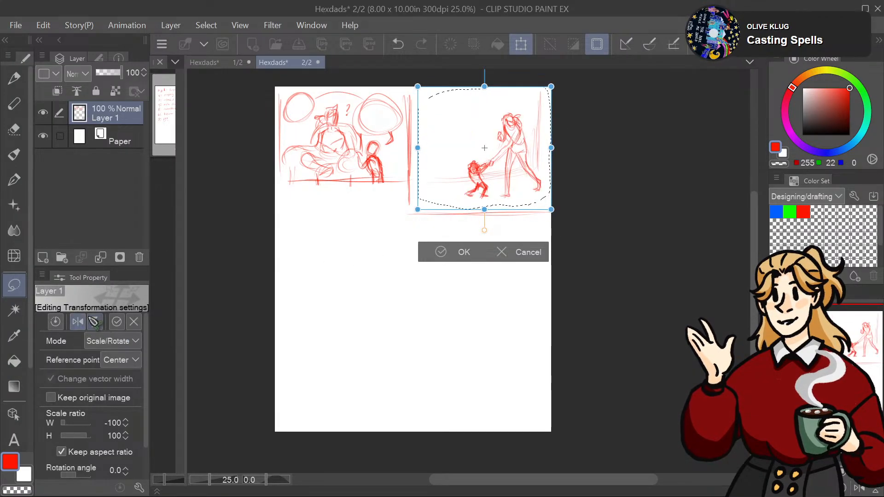
mouse_move(521, 171)
left_mouse_down()
mouse_move(503, 171)
mouse_move(513, 173)
left_mouse_up()
left_click(444, 257)
key("ctrl+d")
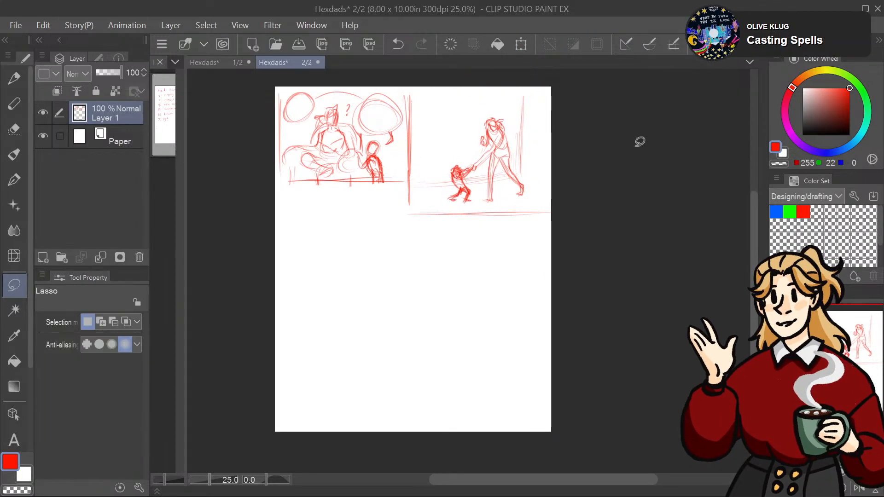
left_click(14, 79)
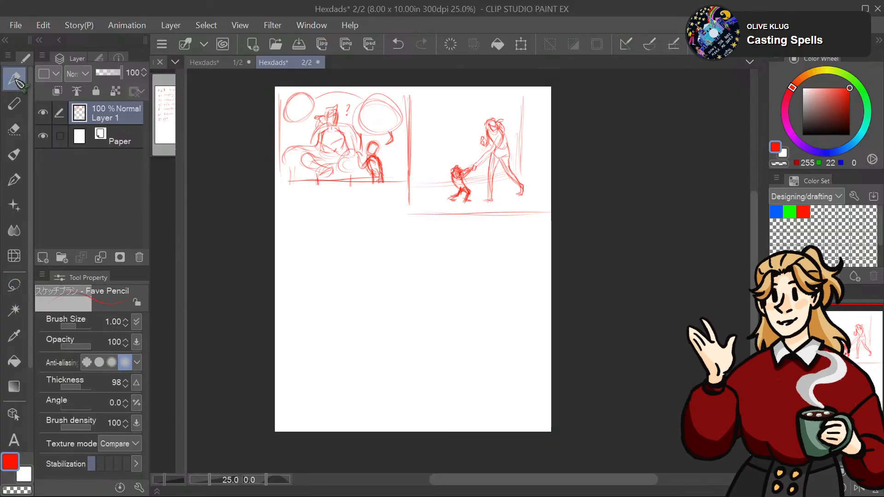
Step: Add bands across the mirrored adult's front leg and sketch a long staff held in the raised hand
left_click_drag(859, 348, 847, 324)
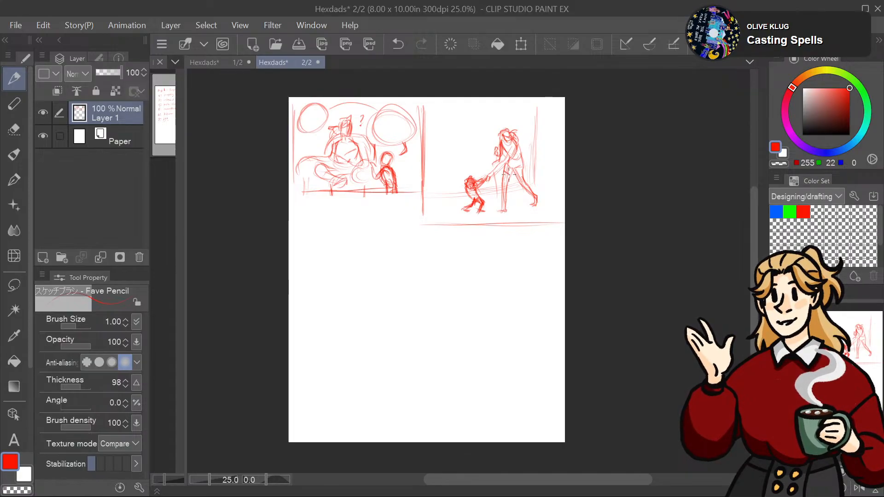
left_click_drag(502, 187, 507, 198)
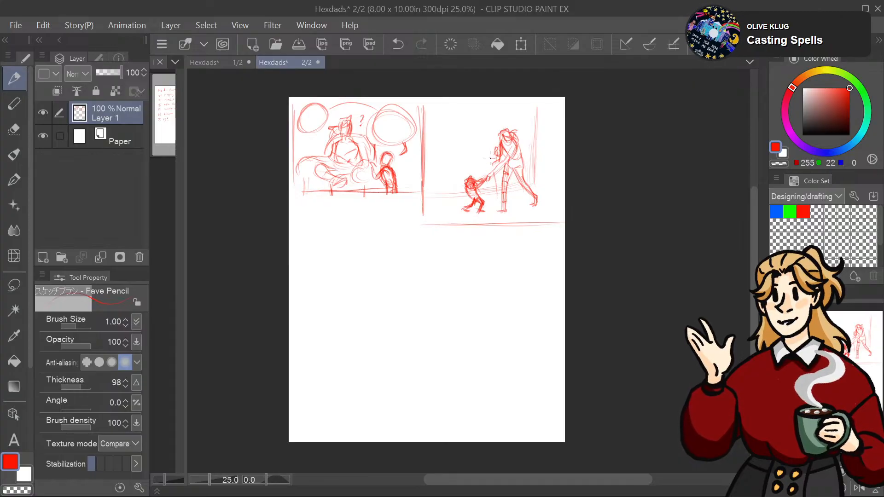
mouse_move(494, 150)
left_mouse_down()
mouse_move(493, 186)
mouse_move(491, 168)
mouse_move(500, 196)
left_mouse_up()
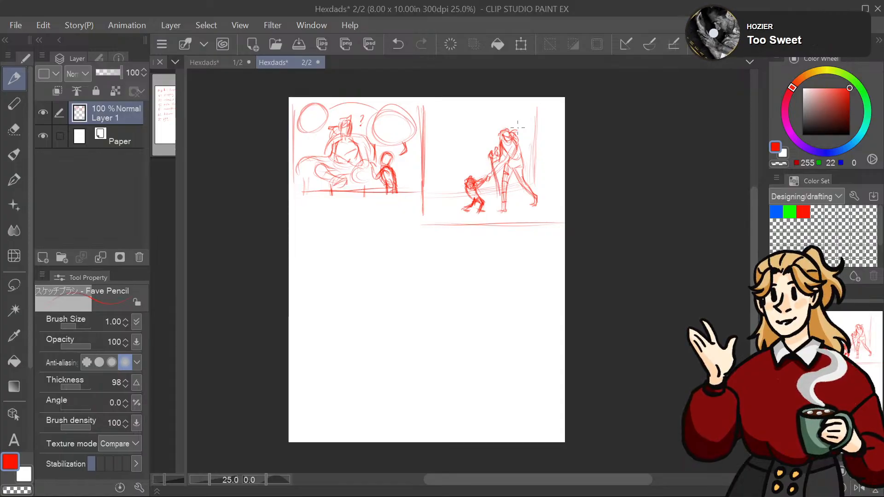
left_click_drag(517, 127, 522, 91)
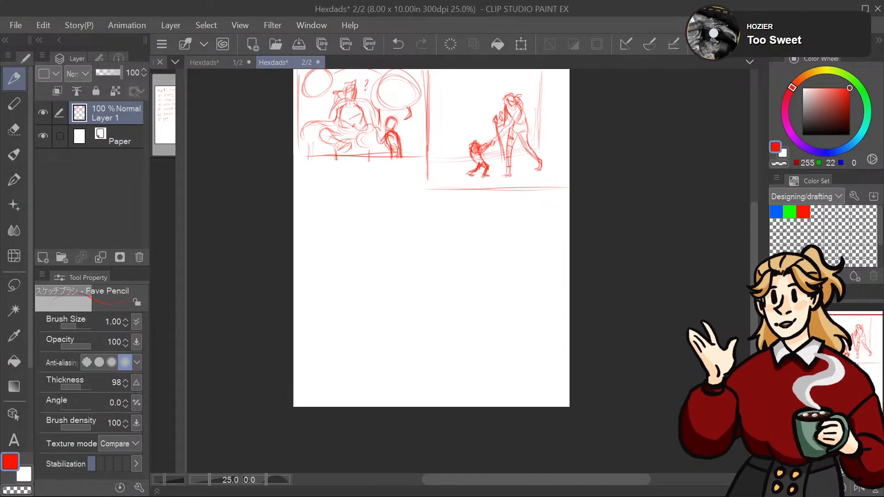
mouse_move(860, 382)
left_mouse_down()
mouse_move(861, 392)
mouse_move(860, 366)
left_mouse_up()
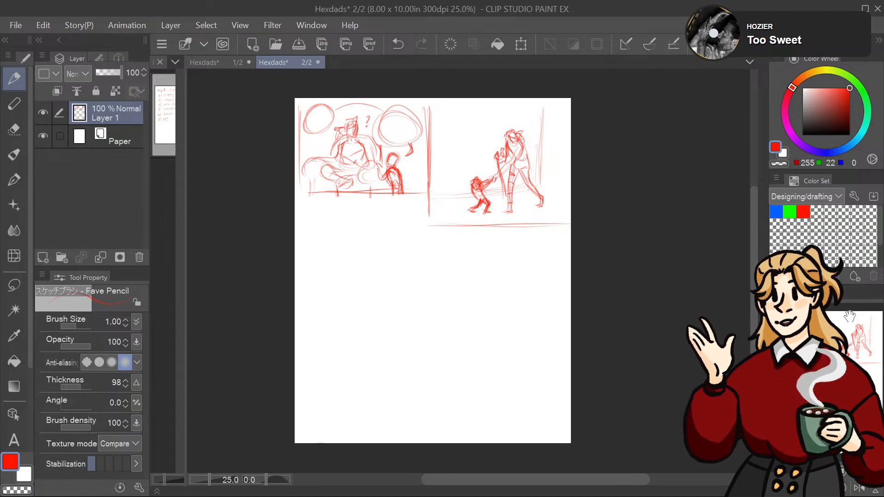
Step: Undo the staff, the leg bands and the horizontal flip of the second panel's figures, and clear the restored selection
left_click(14, 129)
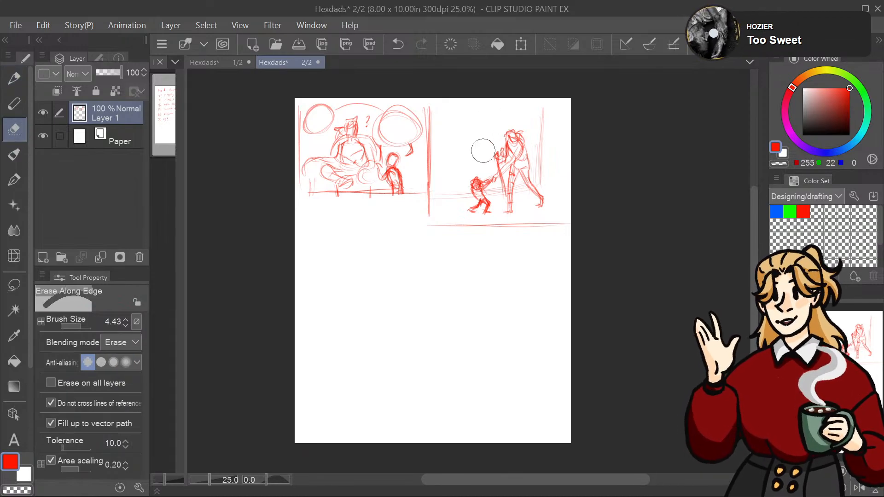
scroll(658, 180, "down", 2)
left_click_drag(432, 240, 417, 233)
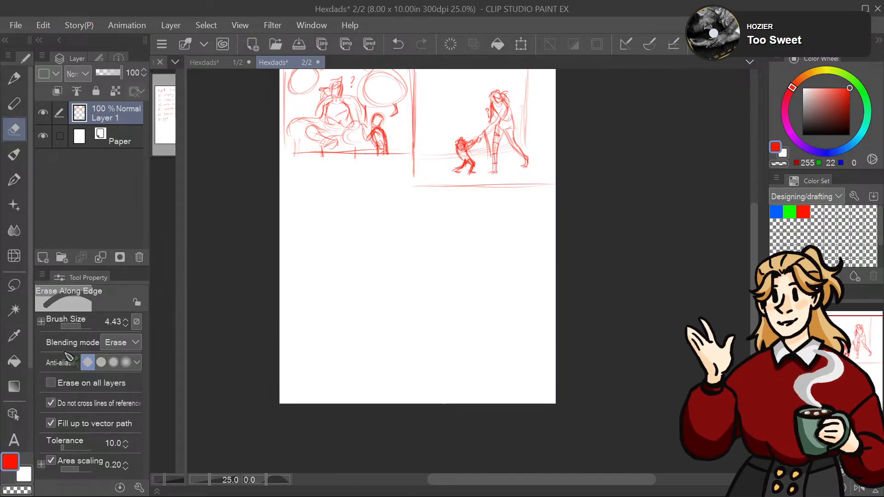
key("ctrl+z")
key("ctrl+z")
key("ctrl+z")
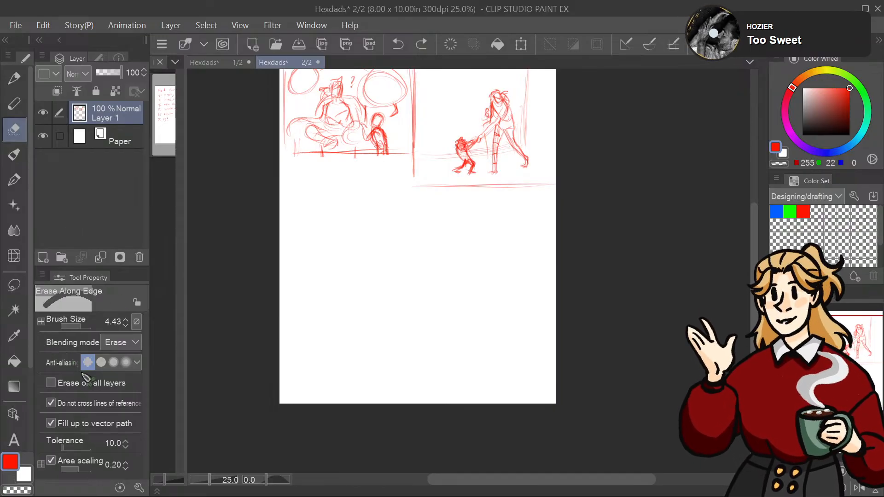
key("ctrl+z")
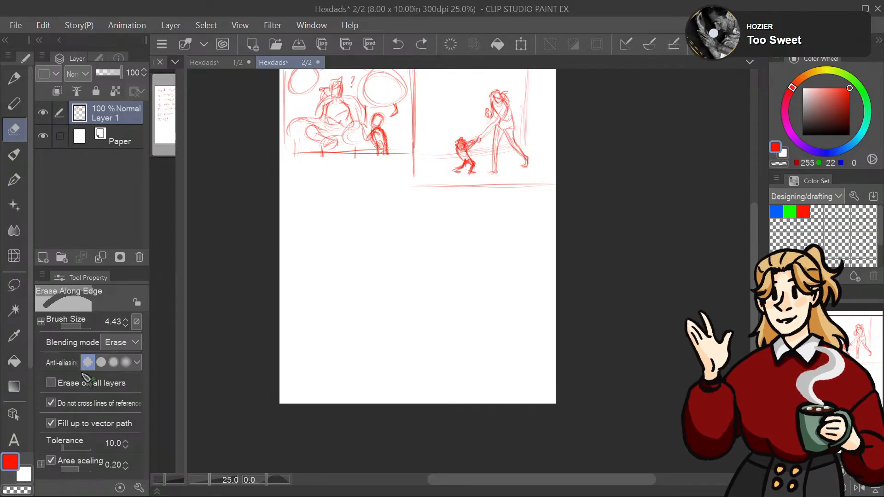
key("ctrl+z")
key("ctrl+z")
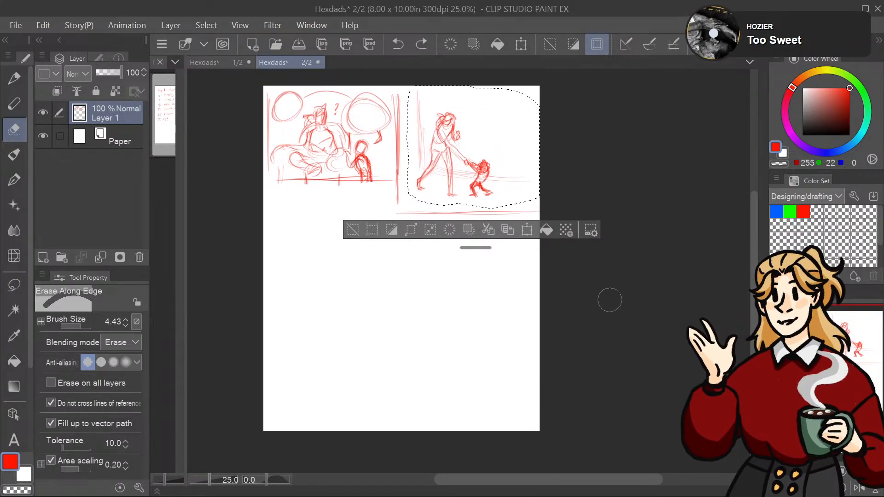
left_click(20, 279)
key("ctrl+d")
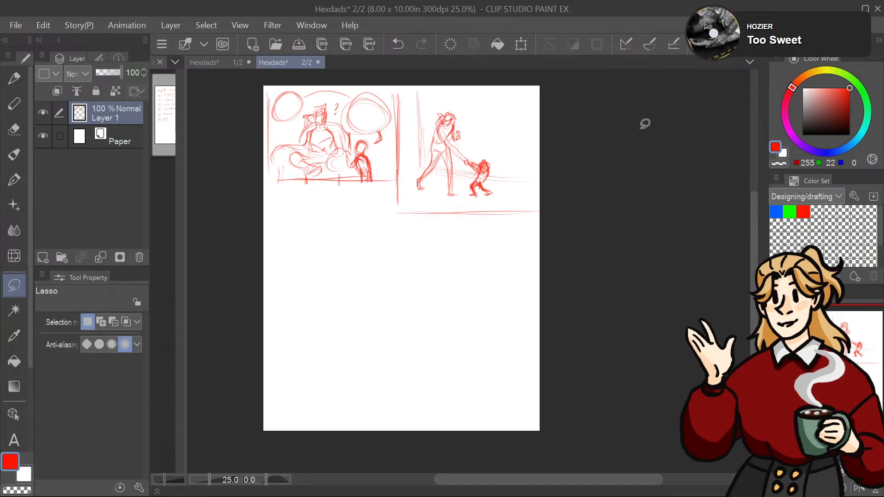
Step: Darken the adult's front leg and foot in the second panel with the pencil, and add bands across the back leg
key("p")
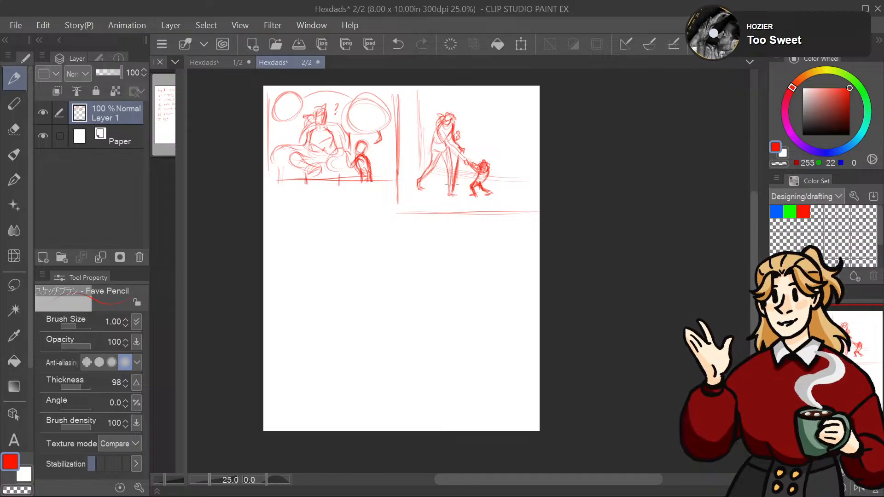
left_click_drag(447, 194, 459, 193)
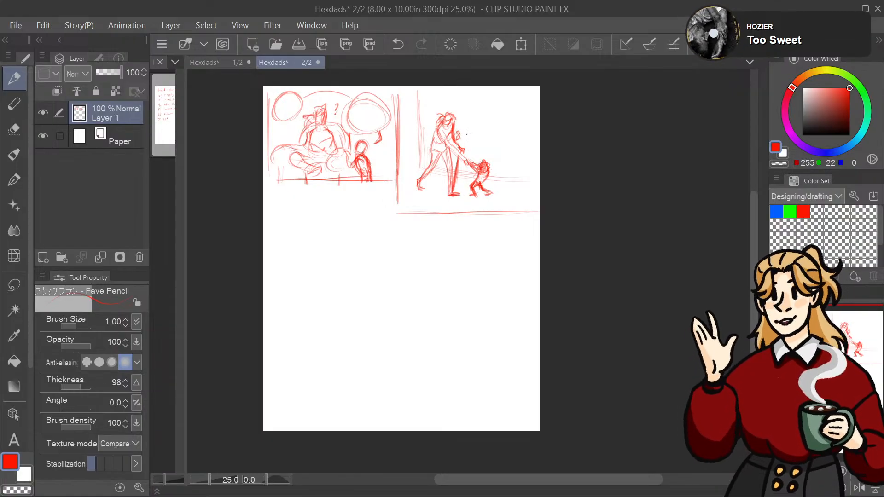
mouse_move(466, 134)
left_mouse_down()
mouse_move(475, 124)
mouse_move(488, 155)
left_mouse_up()
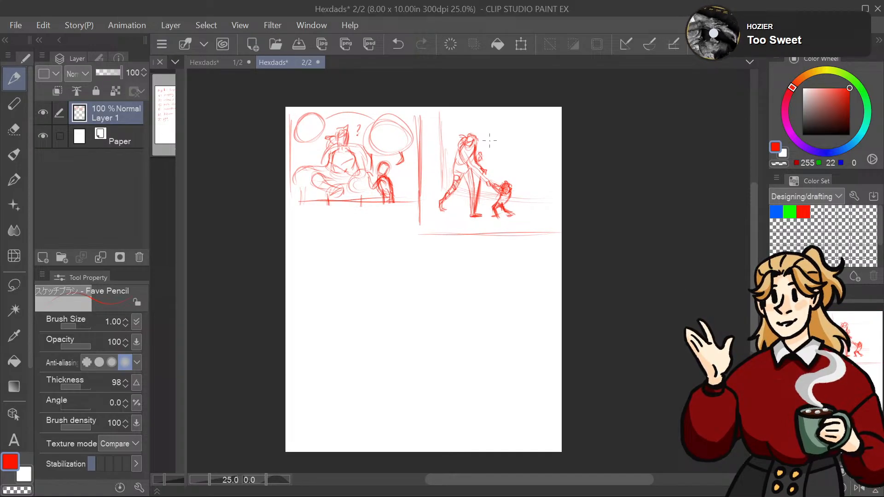
left_click_drag(489, 140, 523, 143)
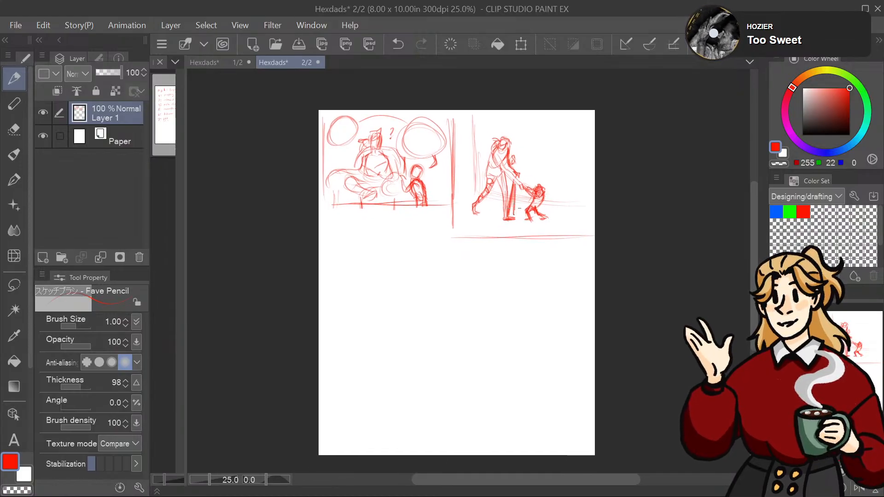
mouse_move(862, 348)
left_mouse_down()
mouse_move(867, 372)
mouse_move(859, 349)
left_mouse_up()
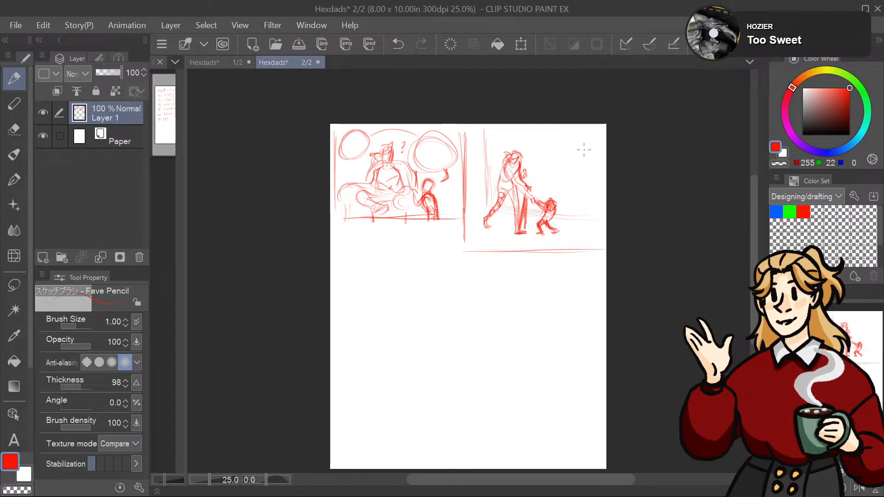
Step: Sketch an oval speech bubble above the child in the second panel, with a short stroke pointing toward the adult's head
mouse_move(563, 140)
left_mouse_down()
mouse_move(582, 148)
mouse_move(577, 164)
mouse_move(552, 164)
mouse_move(566, 142)
left_mouse_up()
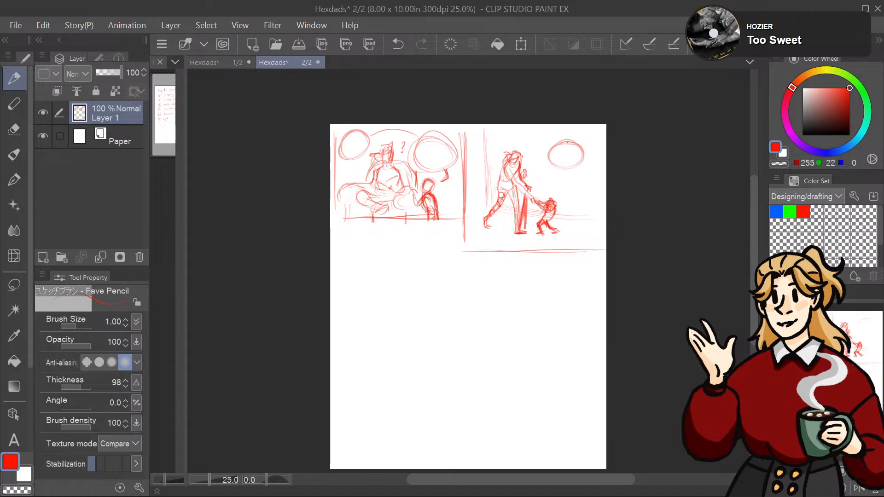
key("ctrl+z")
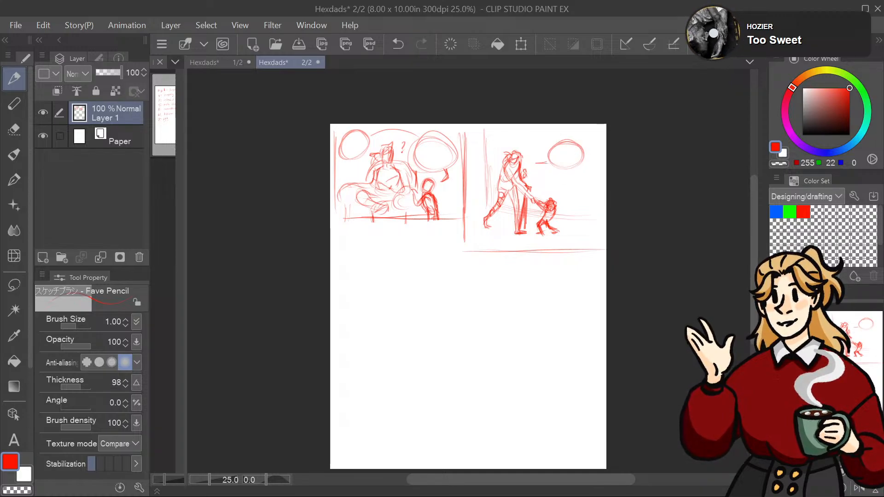
left_click_drag(879, 316, 875, 324)
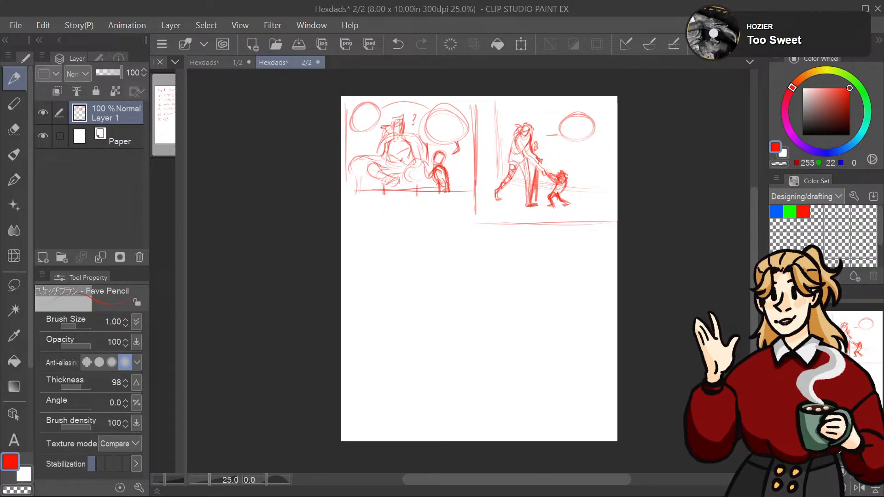
scroll(478, 269, "left", 2)
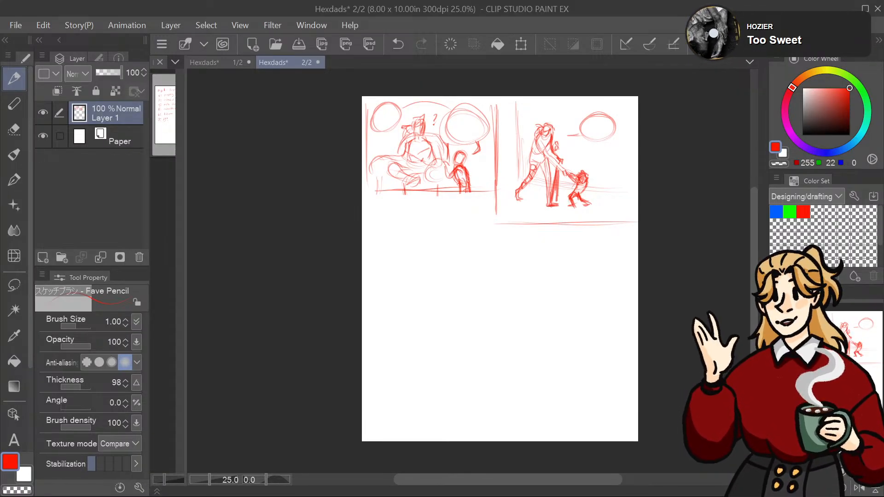
scroll(500, 268, "up", 2)
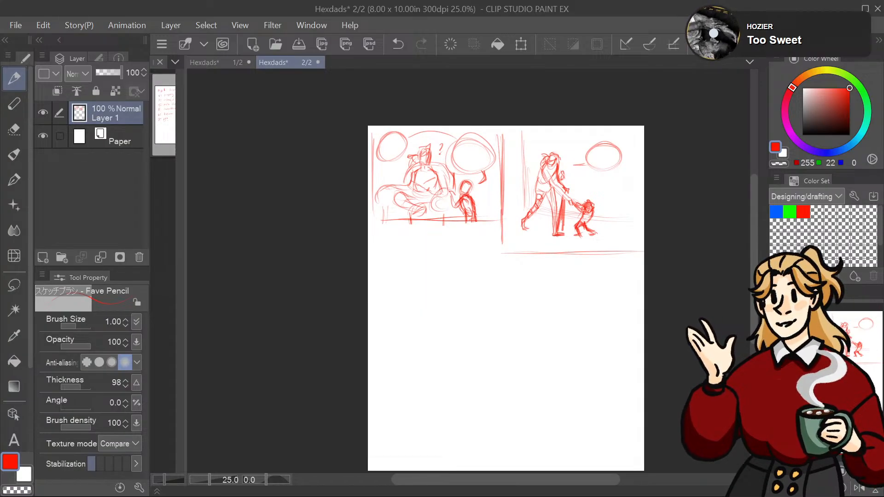
scroll(507, 277, "down", 4)
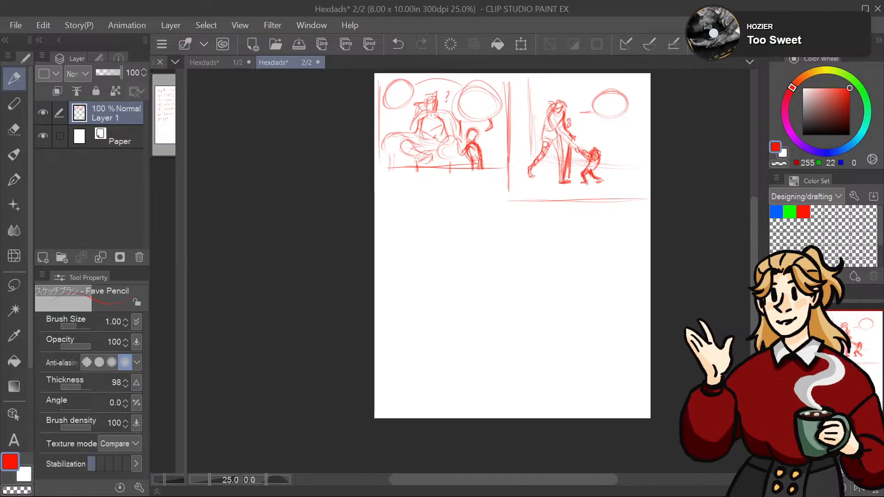
left_click_drag(857, 373, 854, 363)
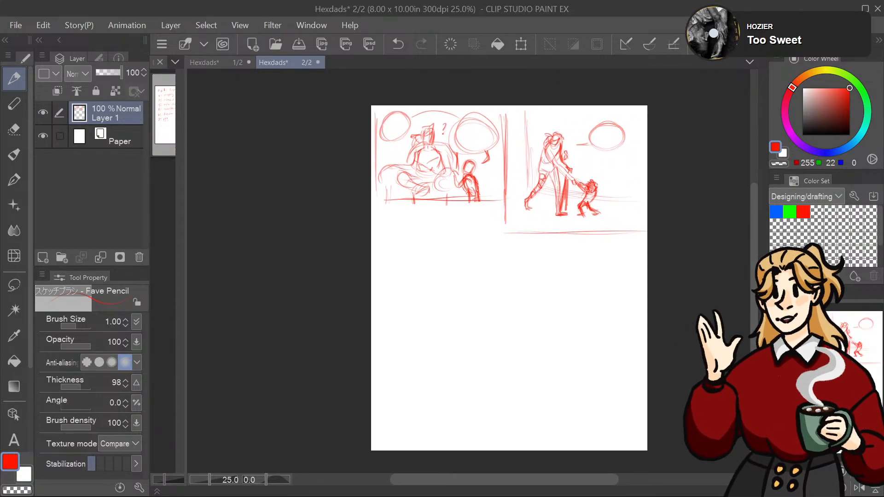
key("ctrl+minus")
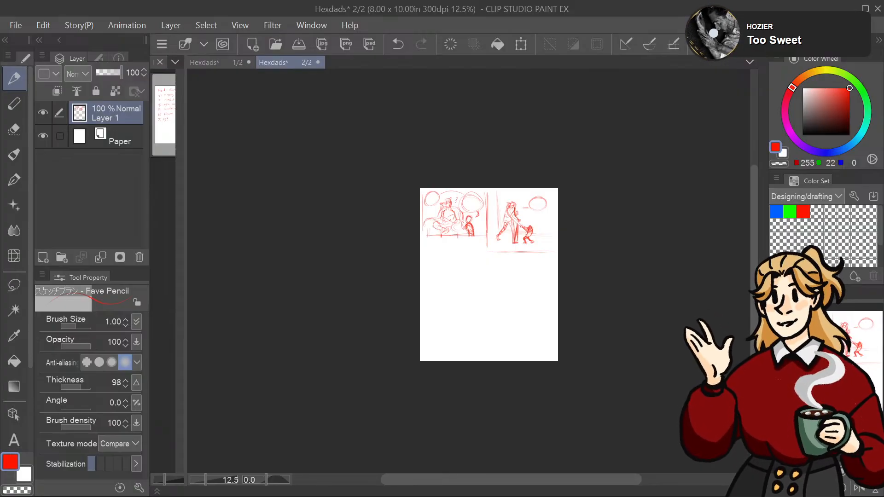
key("ctrl+plus")
scroll(509, 266, "down", 1)
Step: Lasso the second panel's figures, background lines and speech bubble, move them slightly left toward the divider, and deselect
left_click(19, 284)
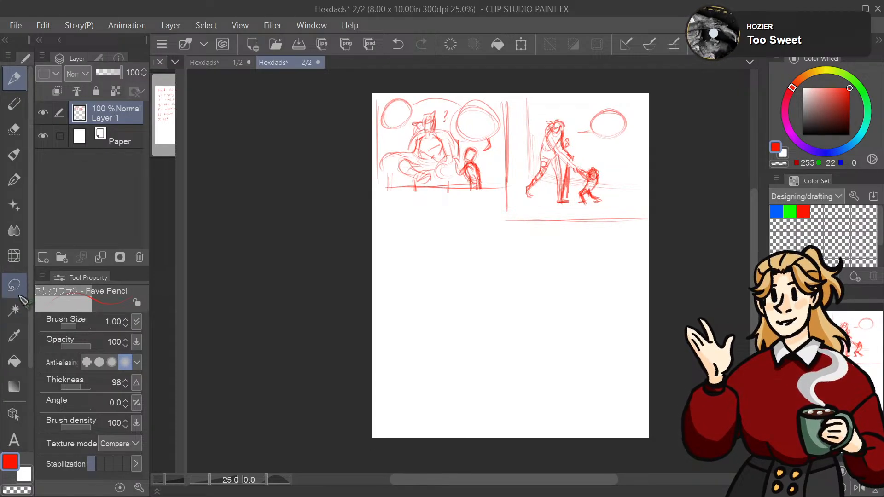
key("ctrl+minus")
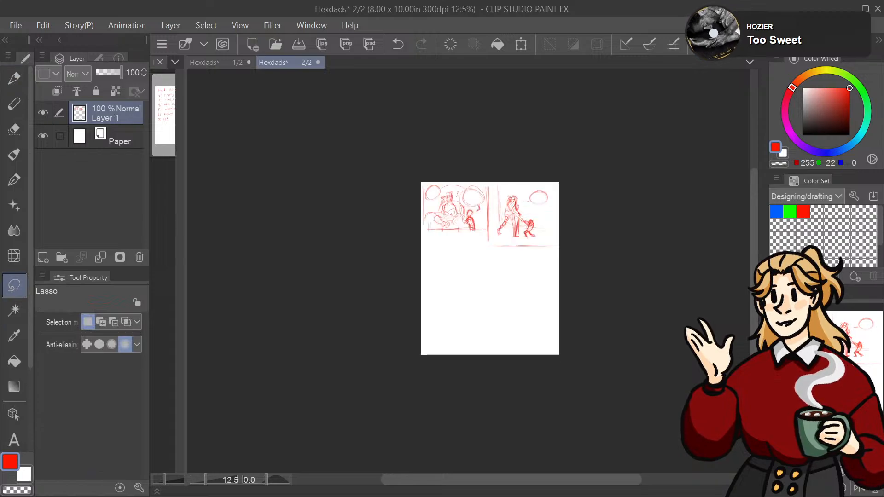
mouse_move(495, 177)
left_mouse_down()
mouse_move(492, 225)
mouse_move(511, 240)
mouse_move(547, 239)
mouse_move(558, 184)
left_mouse_up()
left_click(587, 261)
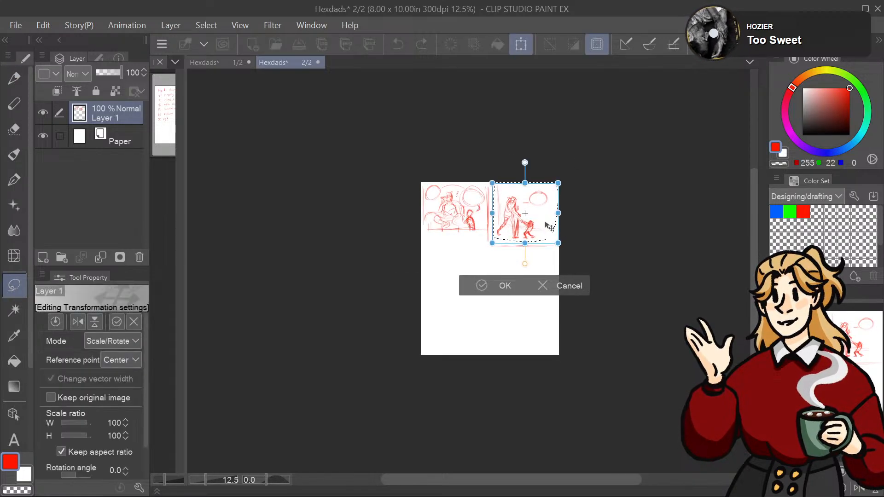
left_click_drag(544, 228, 543, 225)
left_click(498, 282)
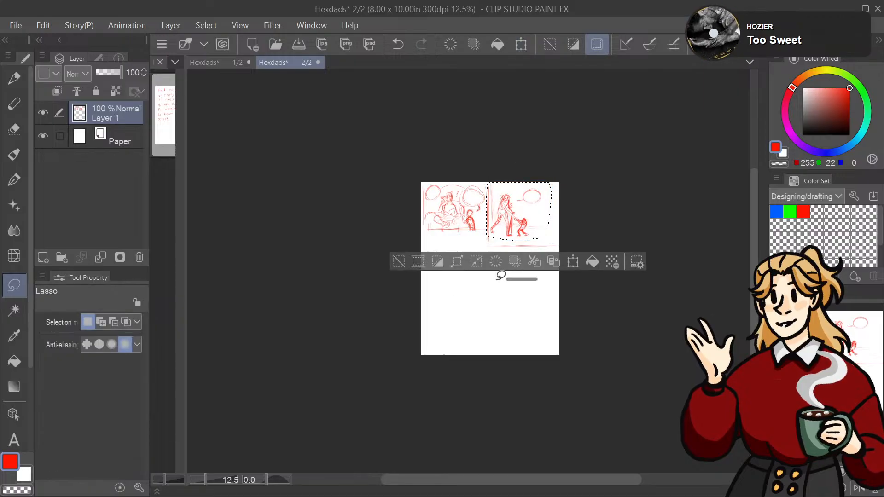
key("ctrl+d")
Step: Lasso both panels' sketches, scale them to 120% with their position adjusted near the page's upper-left corner, and return to the pencil
mouse_move(602, 159)
left_mouse_down()
mouse_move(428, 292)
mouse_move(557, 134)
left_mouse_up()
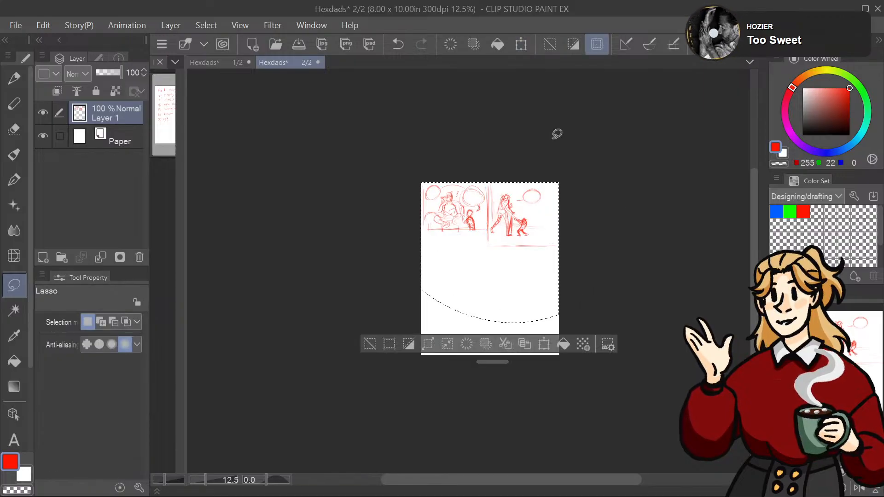
left_click(562, 348)
left_click_drag(559, 323, 581, 345)
left_click_drag(538, 302, 537, 307)
left_click_drag(582, 335, 588, 336)
left_click_drag(540, 315, 540, 315)
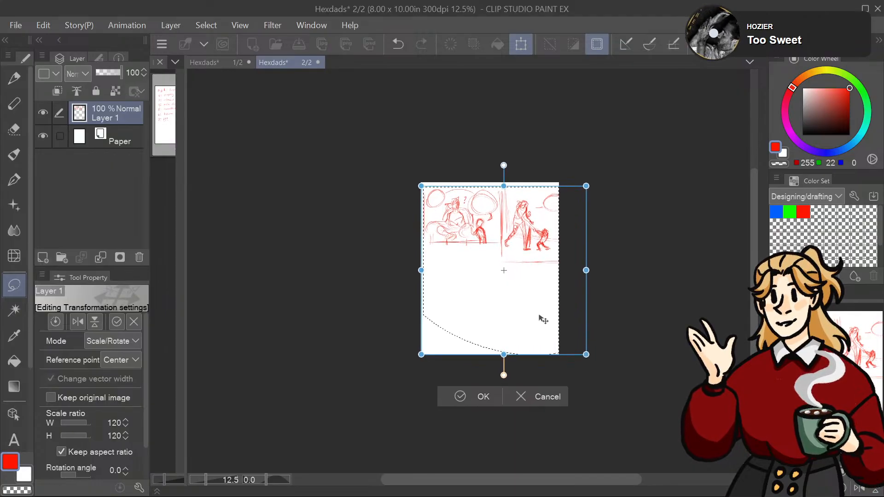
left_click(483, 397)
key("ctrl+plus")
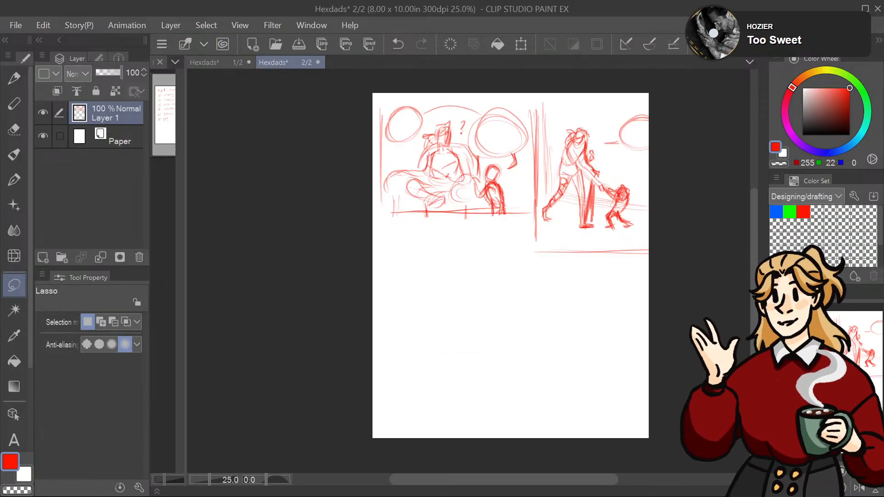
mouse_move(810, 383)
left_mouse_down()
mouse_move(805, 420)
mouse_move(818, 380)
mouse_move(813, 385)
left_mouse_up()
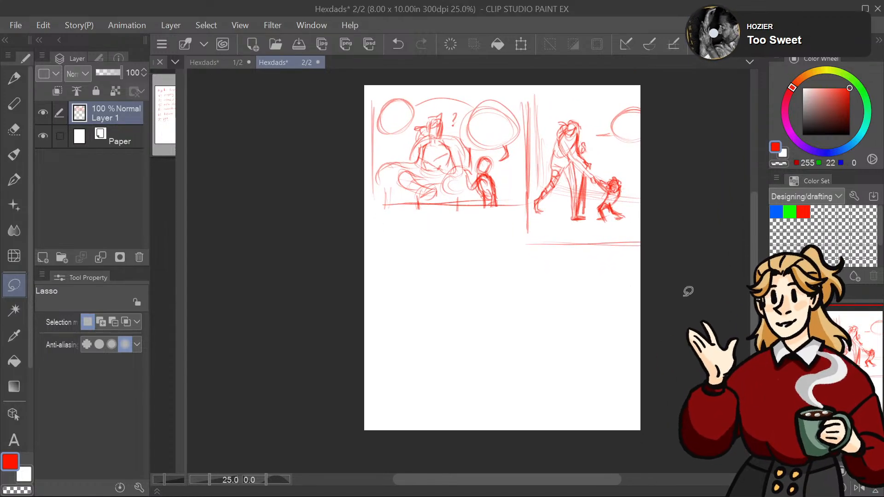
left_click(14, 78)
Step: Try extending the divider between the two panels down the page, and undo it
key("ctrl+plus")
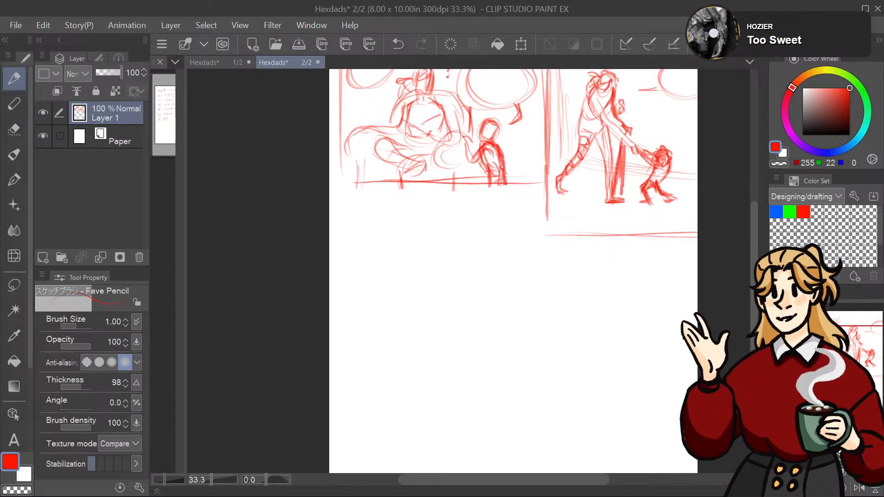
key("ctrl+minus")
left_click_drag(526, 235, 532, 436)
key("ctrl+z")
key("ctrl+z")
scroll(501, 262, "down", 1)
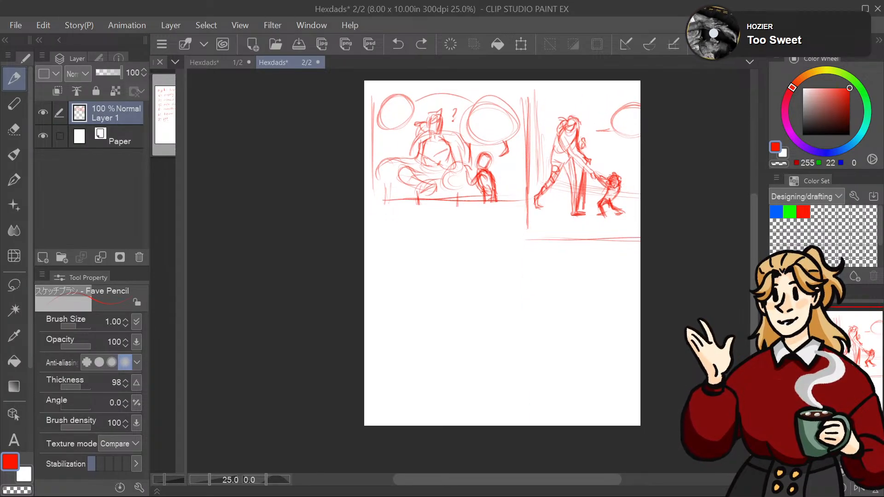
Step: Try a small rectangular frame in the empty area below the first panel, and undo its strokes
mouse_move(381, 222)
left_mouse_down()
mouse_move(381, 260)
mouse_move(455, 219)
mouse_move(457, 263)
left_mouse_up()
left_click_drag(455, 263, 394, 263)
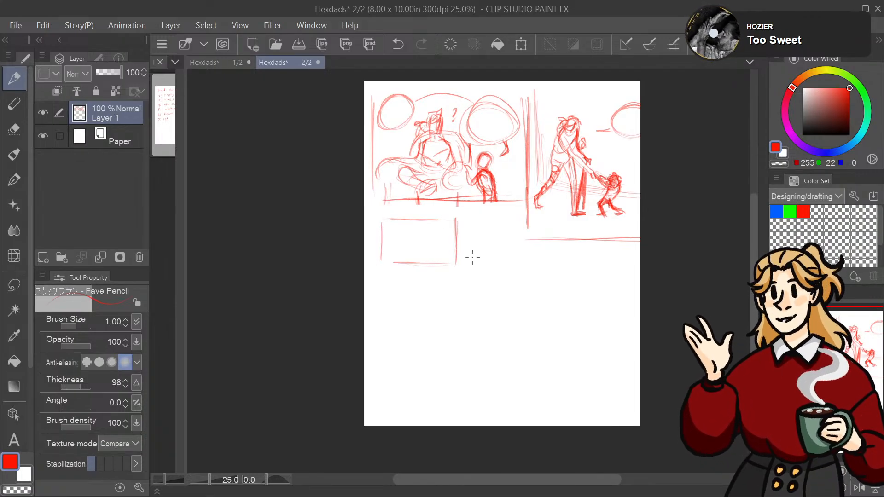
scroll(470, 253, "down", 1)
key("ctrl+z")
key("ctrl+z")
key("ctrl+z")
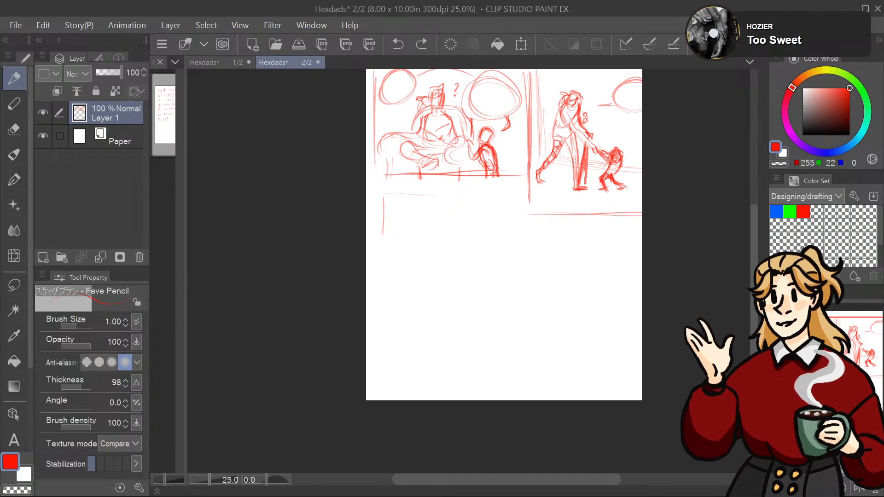
Step: Try two small overlapping rectangular frames stepping diagonally below the first panel, and undo them until the area is blank
left_click_drag(389, 194, 390, 233)
mouse_move(395, 193)
left_mouse_down()
mouse_move(458, 196)
mouse_move(451, 214)
mouse_move(399, 233)
mouse_move(417, 232)
mouse_move(432, 248)
mouse_move(455, 222)
mouse_move(510, 220)
mouse_move(500, 236)
mouse_move(440, 265)
left_mouse_up()
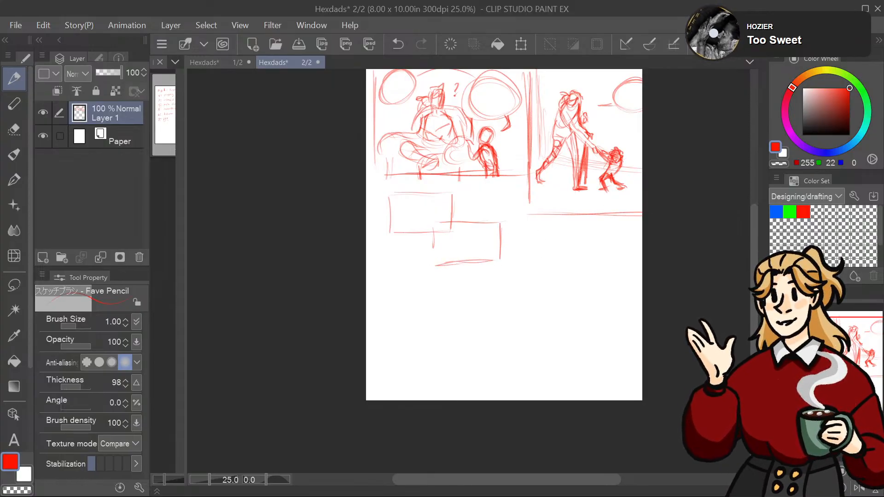
mouse_move(504, 276)
left_mouse_down()
mouse_move(468, 231)
mouse_move(490, 216)
left_mouse_up()
key("ctrl+z")
key("ctrl+z")
key("ctrl+z")
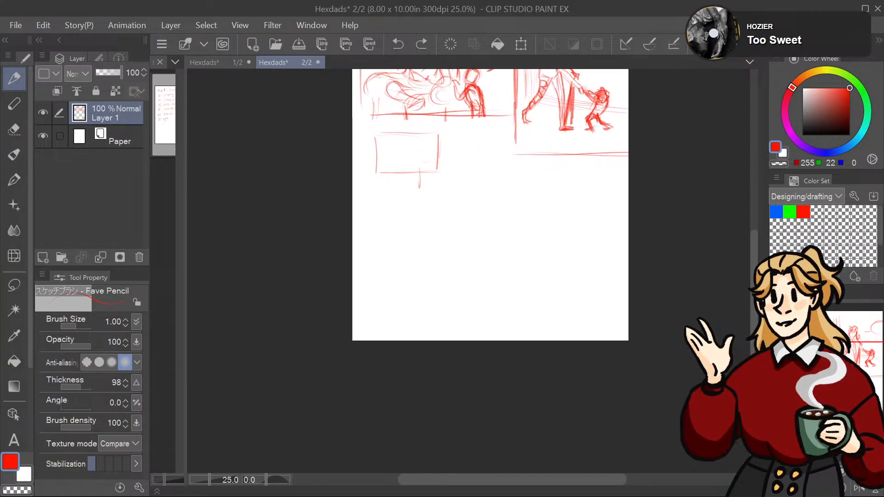
key("ctrl+z")
key("ctrl+z")
key("ctrl+z")
key("ctrl+z")
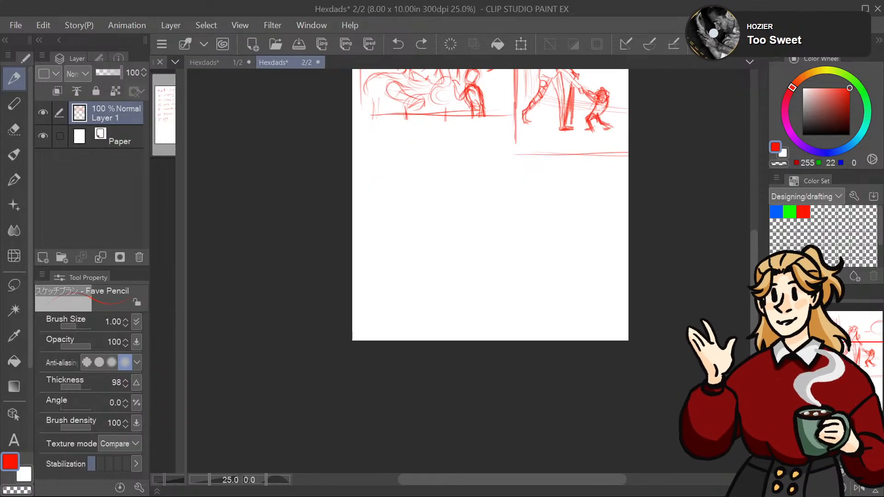
mouse_move(490, 205)
left_mouse_down()
mouse_move(496, 182)
mouse_move(514, 271)
mouse_move(514, 249)
left_mouse_up()
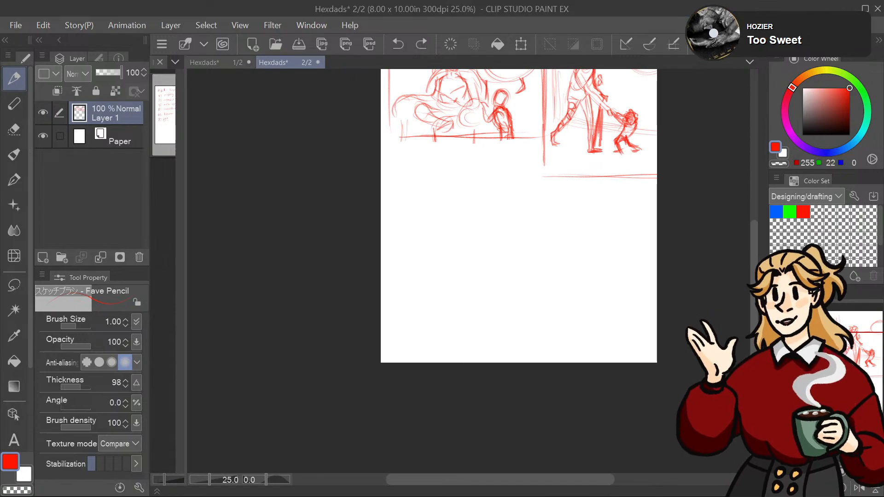
Step: Sketch a small rectangular panel frame near the page's lower-right corner with the pencil
left_click_drag(519, 216, 549, 250)
key("ctrl+minus")
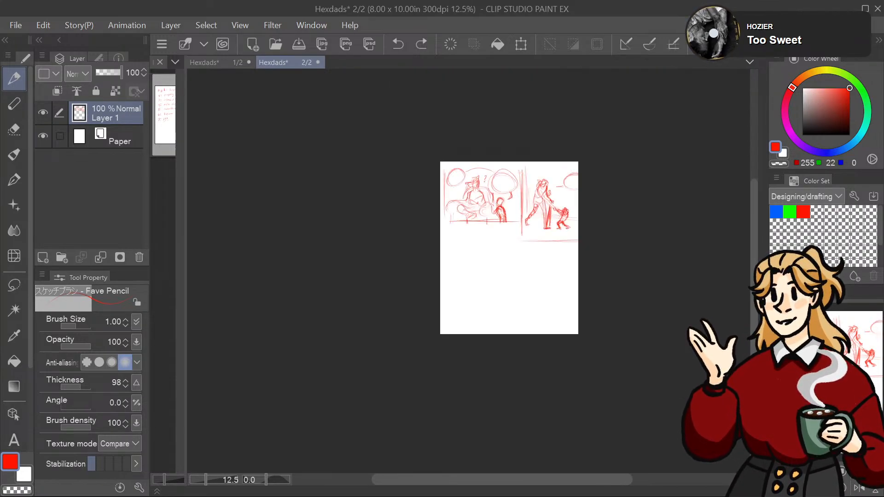
key("ctrl+plus")
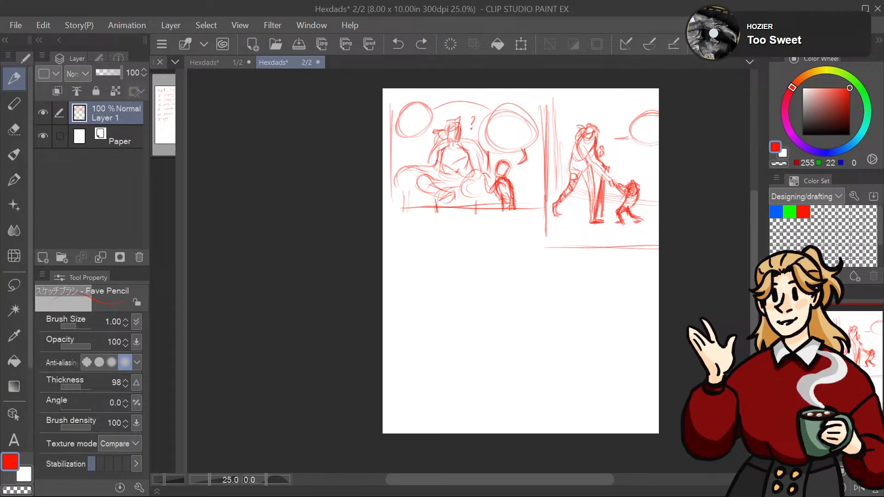
left_click_drag(520, 260, 552, 247)
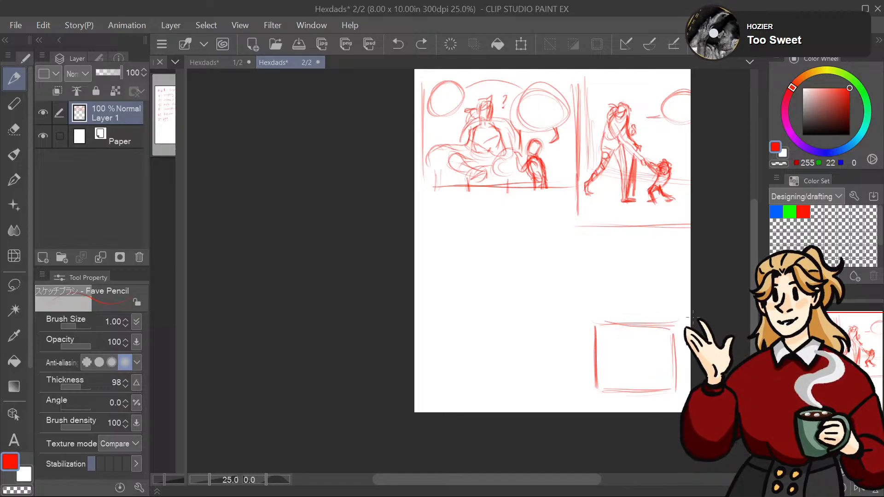
left_click_drag(693, 317, 698, 293)
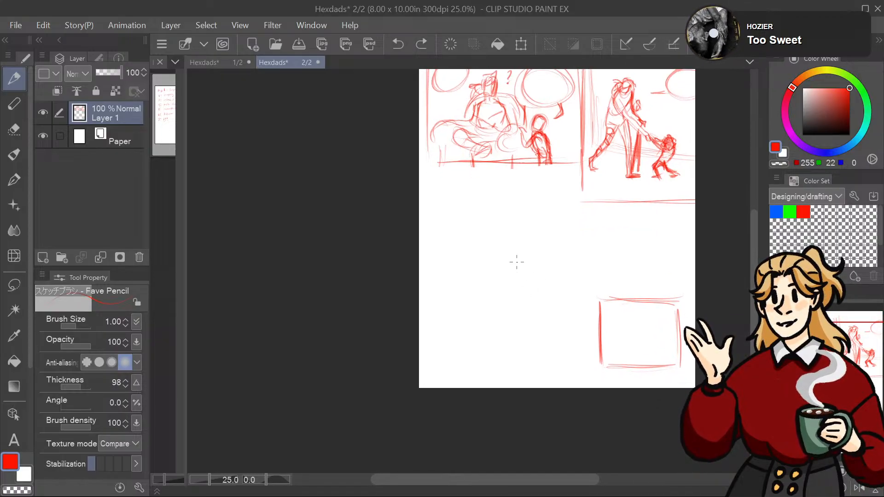
Step: Try a blocky head with shoulder lines and a long vertical divider in the page's middle, and undo all its strokes
left_click_drag(584, 286, 587, 335)
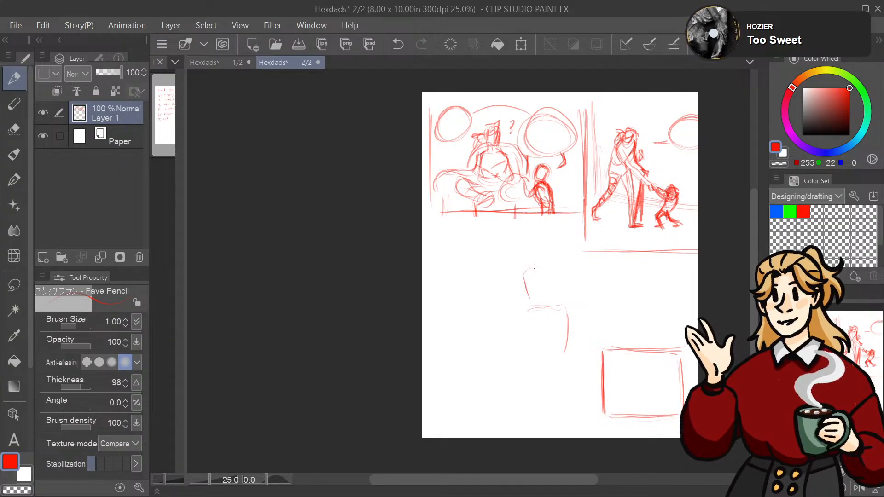
mouse_move(543, 270)
left_mouse_down()
mouse_move(548, 297)
mouse_move(531, 300)
left_mouse_up()
mouse_move(526, 270)
left_mouse_down()
mouse_move(538, 266)
mouse_move(548, 292)
mouse_move(536, 300)
mouse_move(543, 278)
mouse_move(569, 261)
mouse_move(566, 247)
left_mouse_up()
left_click_drag(510, 207, 518, 378)
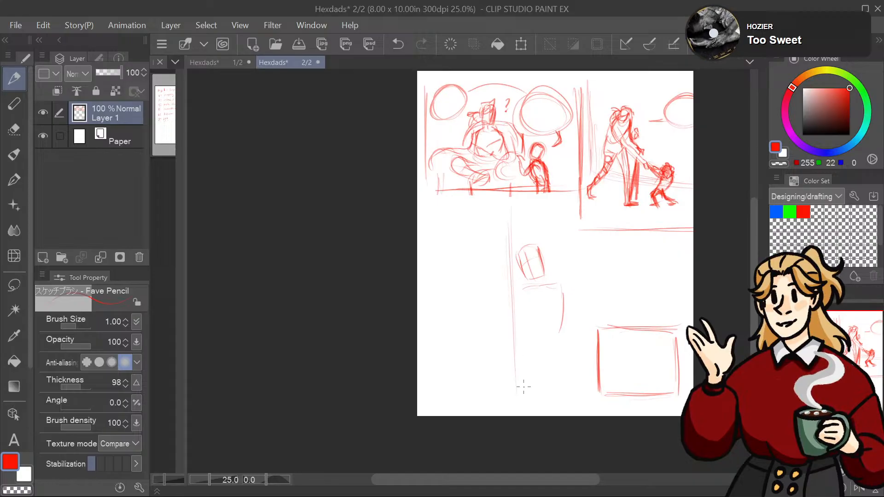
key("ctrl+z")
key("ctrl+z")
key("ctrl+z")
key("ctrl+z")
key("ctrl+z")
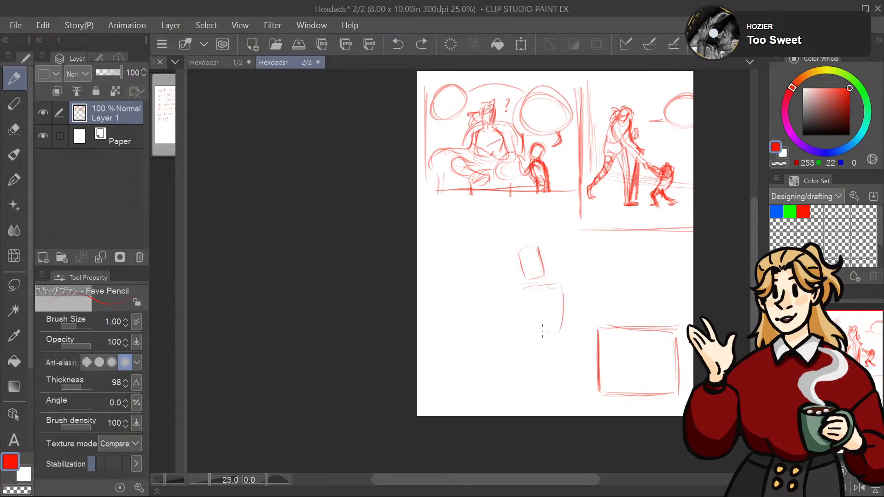
key("ctrl+z")
key("ctrl+z")
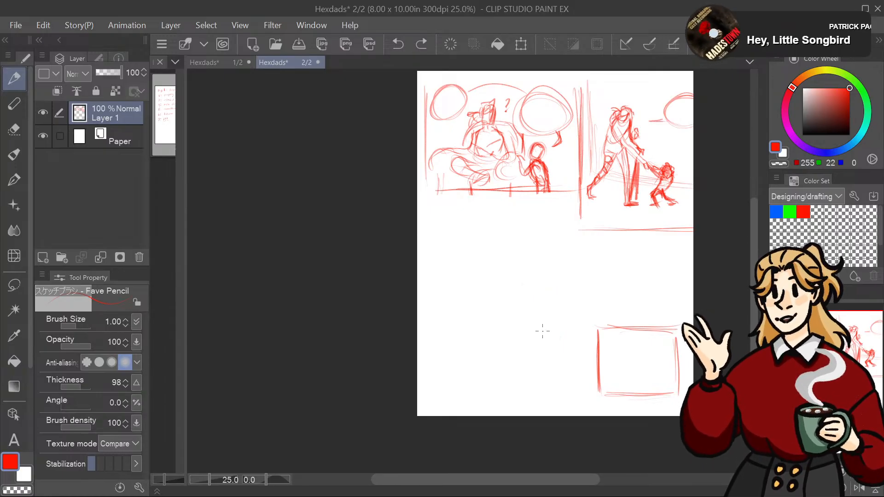
Step: Try a tall, narrow door shape in perspective in the empty area below the first panel
mouse_move(846, 356)
left_mouse_down()
mouse_move(857, 370)
mouse_move(861, 346)
left_mouse_up()
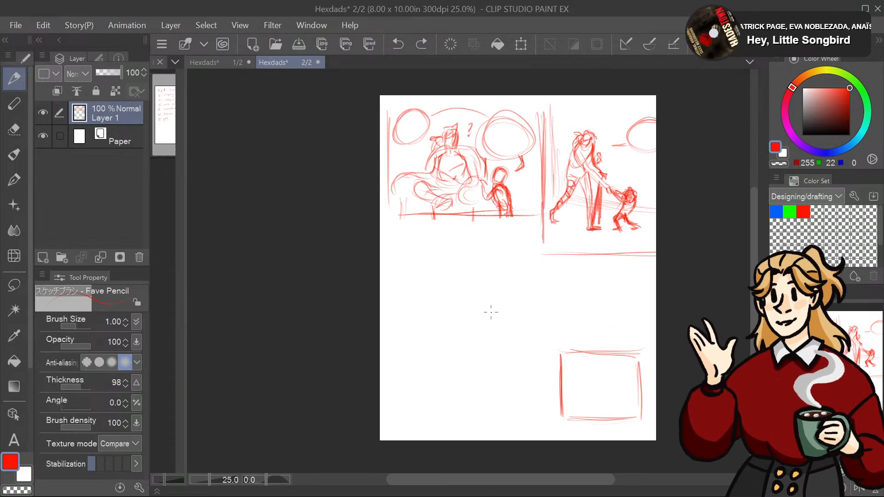
left_click_drag(492, 275, 496, 353)
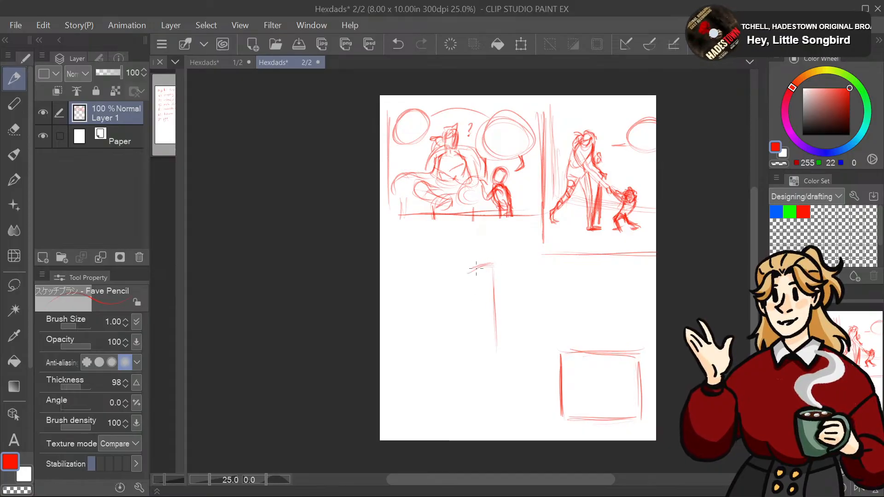
mouse_move(494, 264)
left_mouse_down()
mouse_move(469, 270)
mouse_move(463, 298)
mouse_move(467, 339)
mouse_move(492, 368)
mouse_move(467, 322)
mouse_move(472, 339)
mouse_move(466, 273)
left_mouse_up()
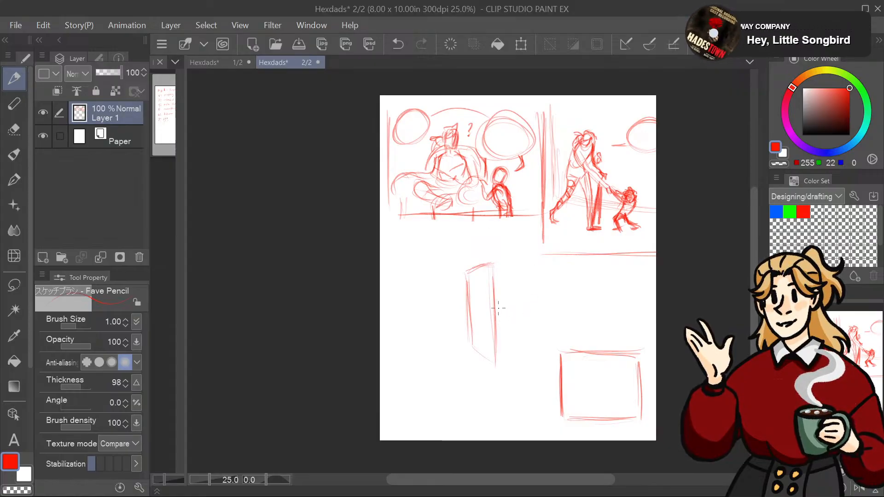
Step: Try a small standing figure at the door's edge, and erase both the figure and the door
left_click_drag(495, 298, 495, 309)
key("ctrl+z")
left_click_drag(493, 298, 497, 308)
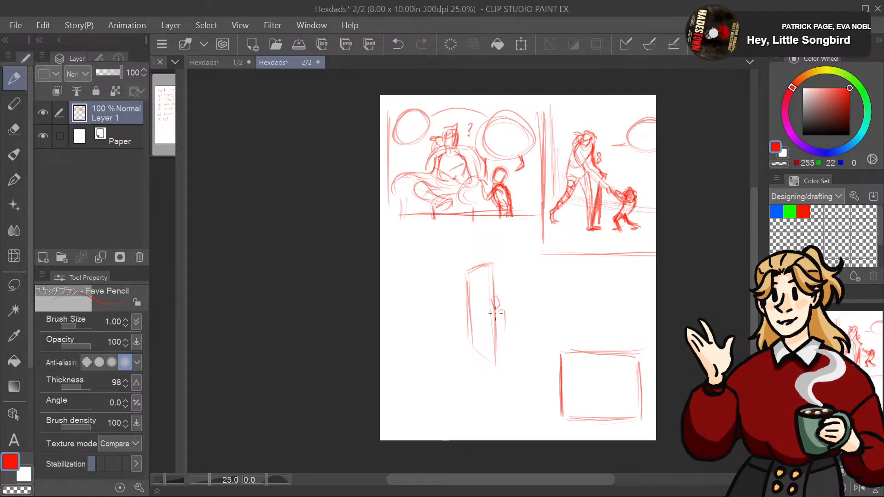
left_click_drag(501, 310, 498, 330)
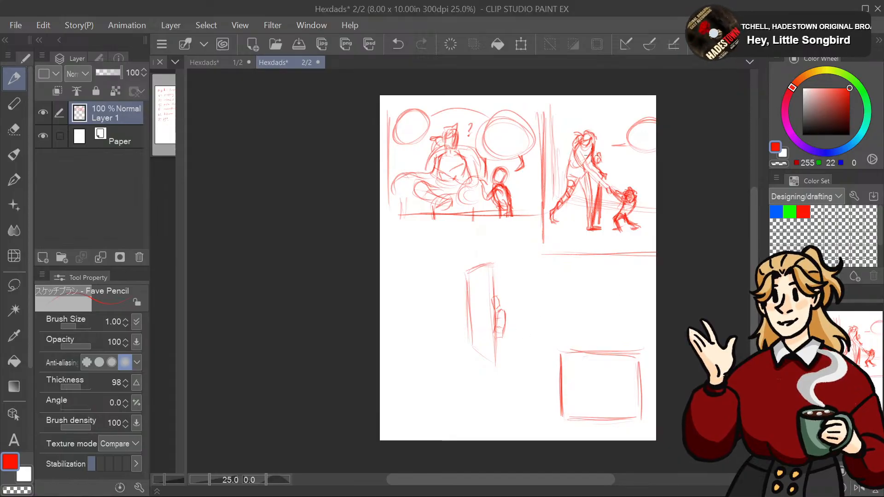
left_click_drag(503, 312, 505, 377)
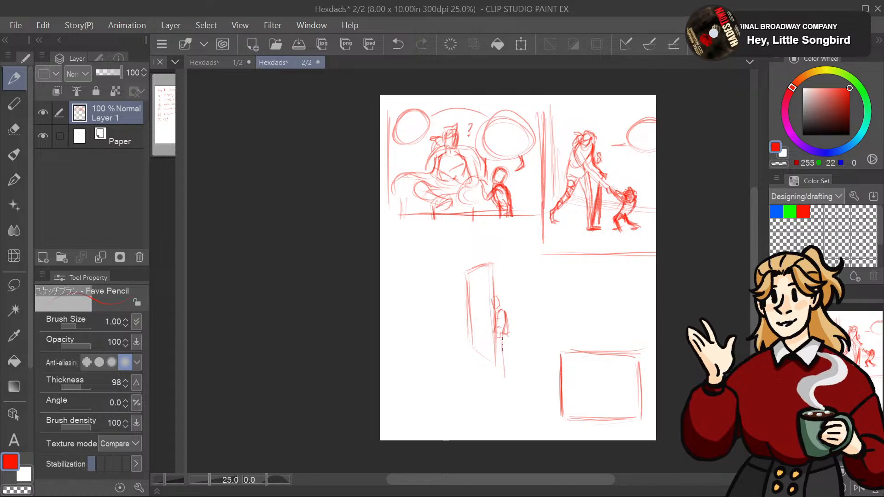
left_click_drag(491, 333, 500, 377)
mouse_move(502, 341)
left_mouse_down()
mouse_move(503, 381)
mouse_move(494, 379)
left_mouse_up()
mouse_move(494, 297)
left_mouse_down()
mouse_move(491, 308)
mouse_move(508, 240)
mouse_move(523, 234)
left_mouse_up()
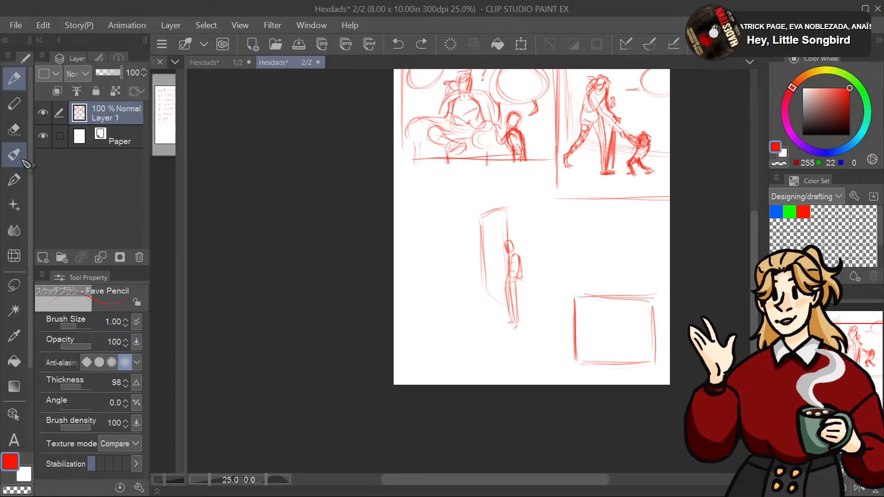
left_click(17, 129)
mouse_move(511, 324)
left_mouse_down()
mouse_move(515, 268)
mouse_move(504, 228)
left_mouse_up()
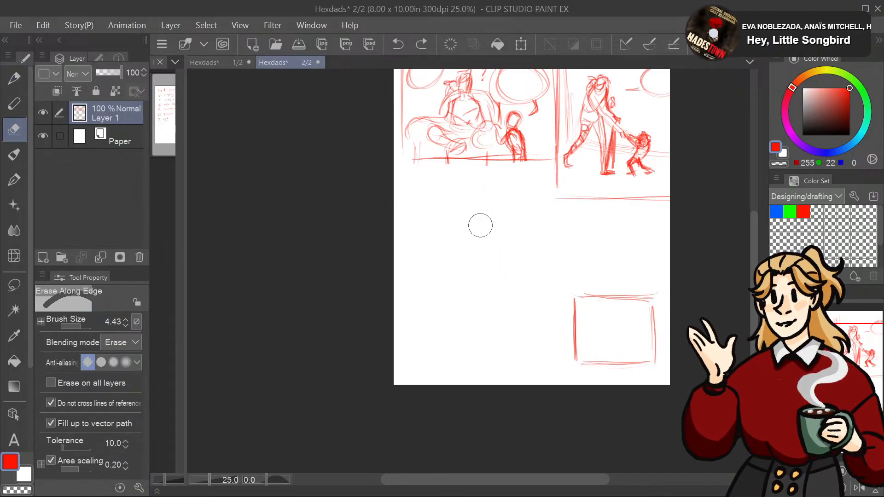
Step: Return to the pencil and sketch a small rectangular panel frame directly below the first panel
left_click(14, 79)
mouse_move(455, 240)
left_mouse_down()
mouse_move(455, 230)
mouse_move(468, 263)
mouse_move(489, 257)
mouse_move(482, 270)
mouse_move(473, 254)
left_mouse_up()
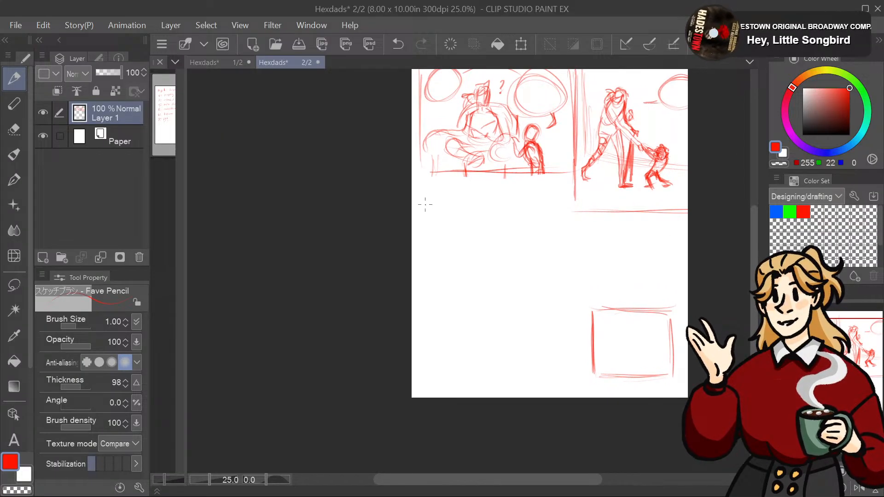
left_click_drag(509, 185, 507, 236)
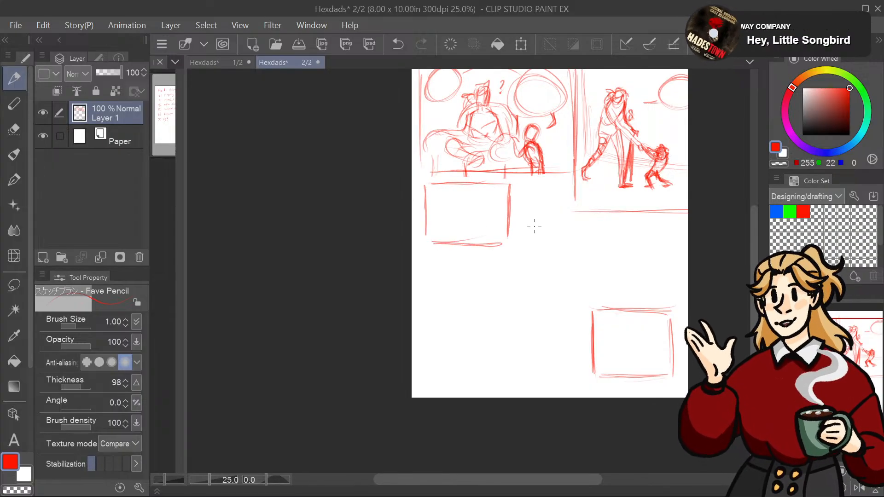
Step: Sketch a forearm and hand gripping a door edge inside the small frame, with vertical doorframe and background lines
mouse_move(846, 350)
left_mouse_down()
mouse_move(859, 358)
mouse_move(865, 337)
mouse_move(859, 328)
mouse_move(853, 335)
left_mouse_up()
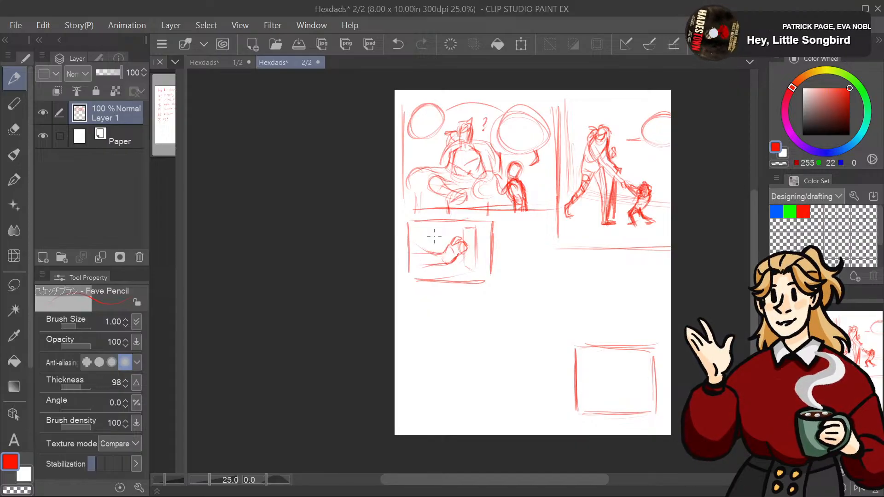
mouse_move(435, 235)
left_mouse_down()
mouse_move(470, 200)
mouse_move(448, 239)
mouse_move(442, 205)
mouse_move(451, 221)
left_mouse_up()
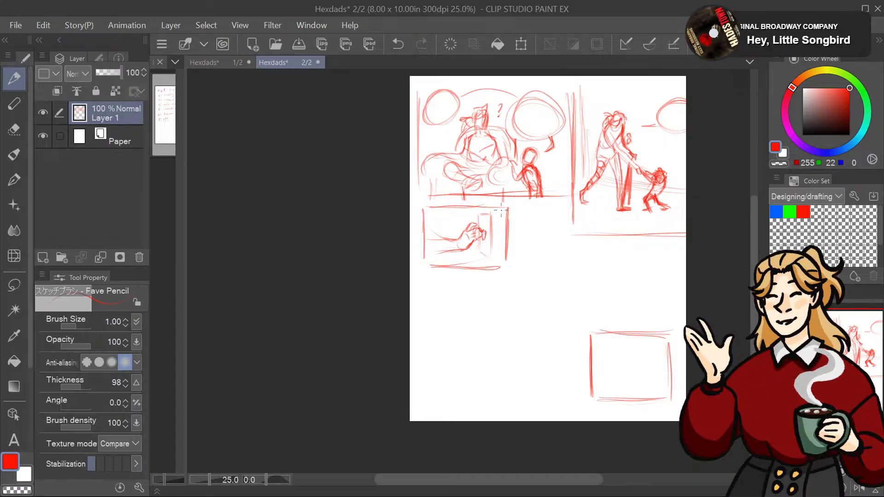
left_click_drag(496, 208, 497, 267)
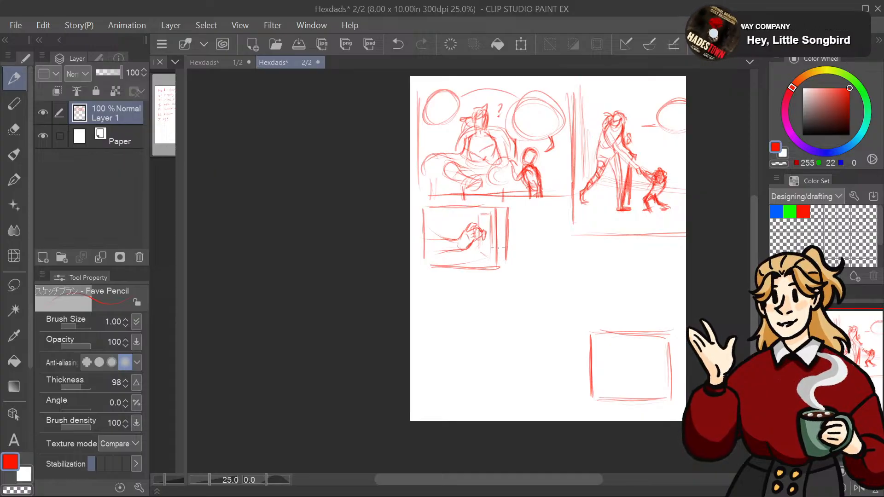
left_click_drag(501, 208, 504, 267)
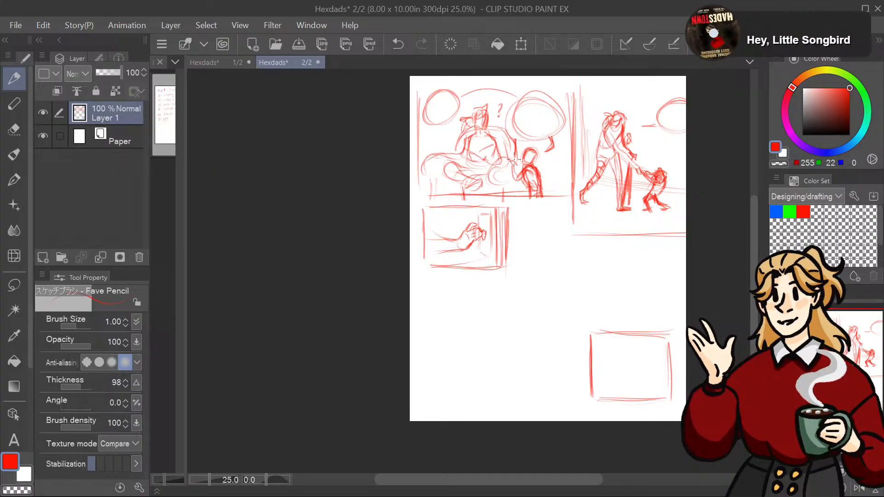
mouse_move(480, 215)
left_mouse_down()
mouse_move(479, 230)
mouse_move(490, 212)
mouse_move(488, 256)
left_mouse_up()
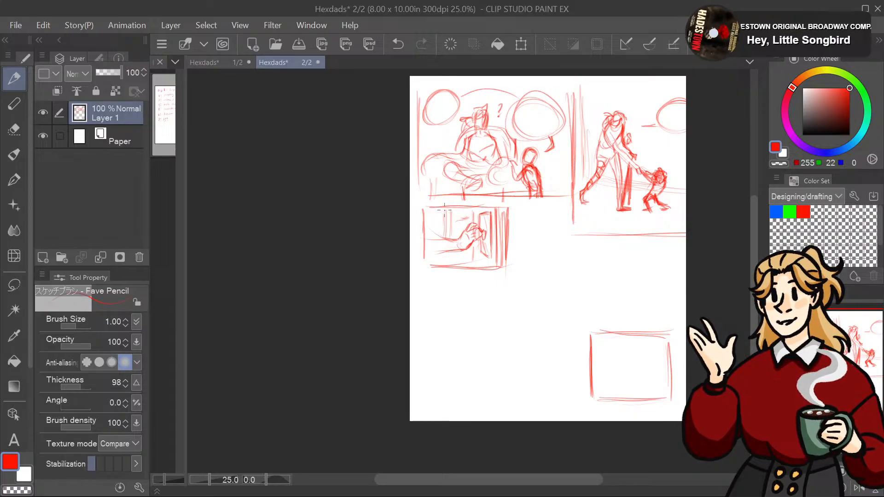
left_click_drag(444, 211, 442, 236)
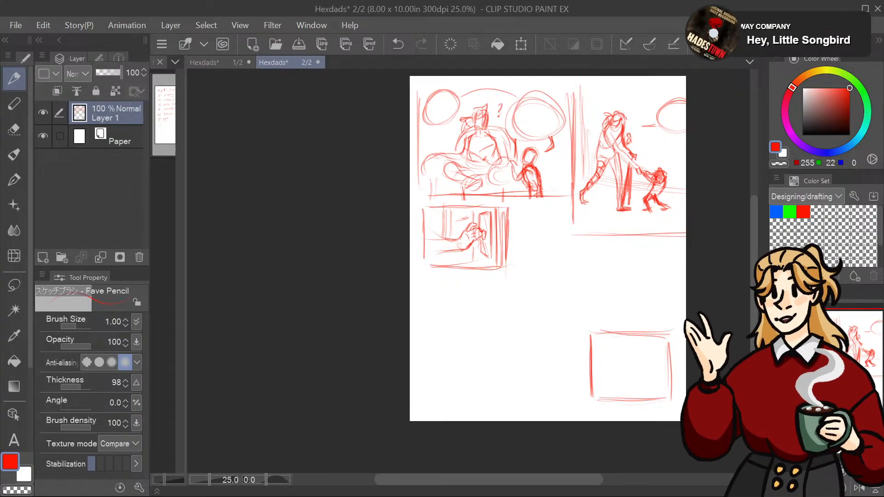
Step: Draw a round speech bubble beside the adult's head in the second panel, overlapping the cut-off bubble at the page edge
mouse_move(866, 350)
left_mouse_down()
mouse_move(863, 358)
mouse_move(873, 345)
left_mouse_up()
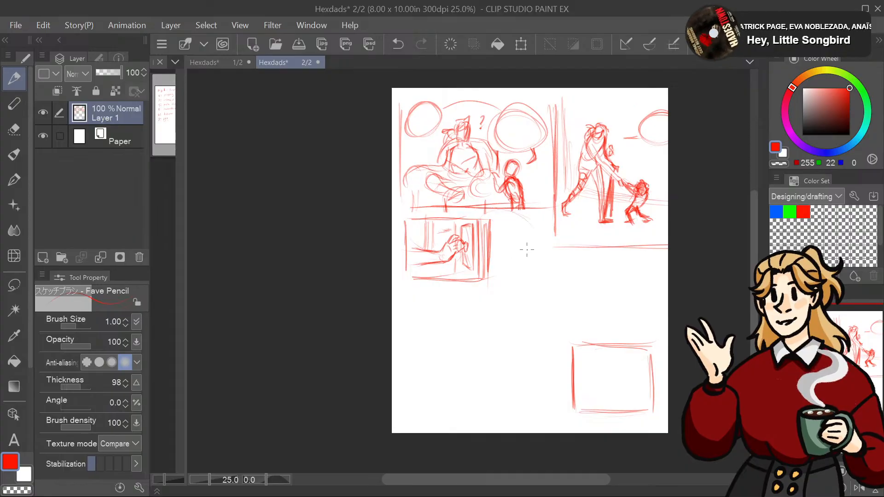
mouse_move(596, 141)
left_mouse_down()
mouse_move(549, 156)
mouse_move(535, 142)
mouse_move(475, 154)
mouse_move(530, 132)
left_mouse_up()
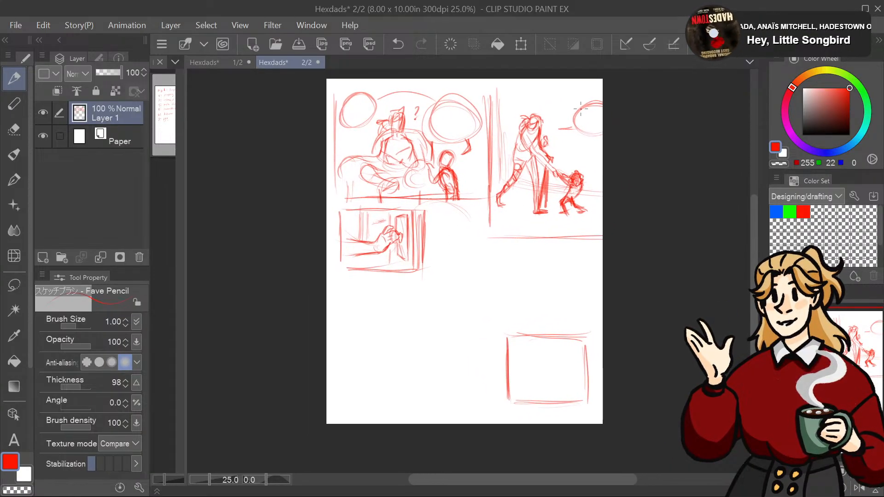
left_click_drag(577, 103, 573, 135)
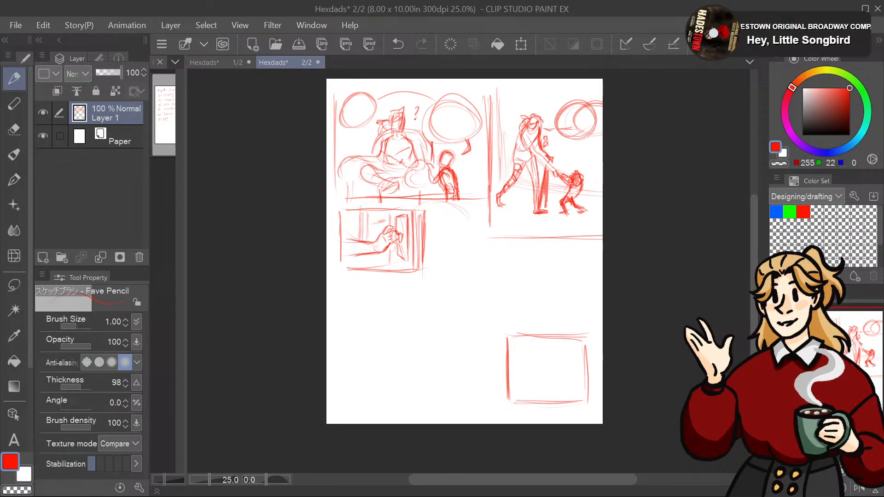
Step: Sketch a small blocky head with facial guide lines below the second panel, above the lower-right frame
left_click_drag(444, 226, 488, 217)
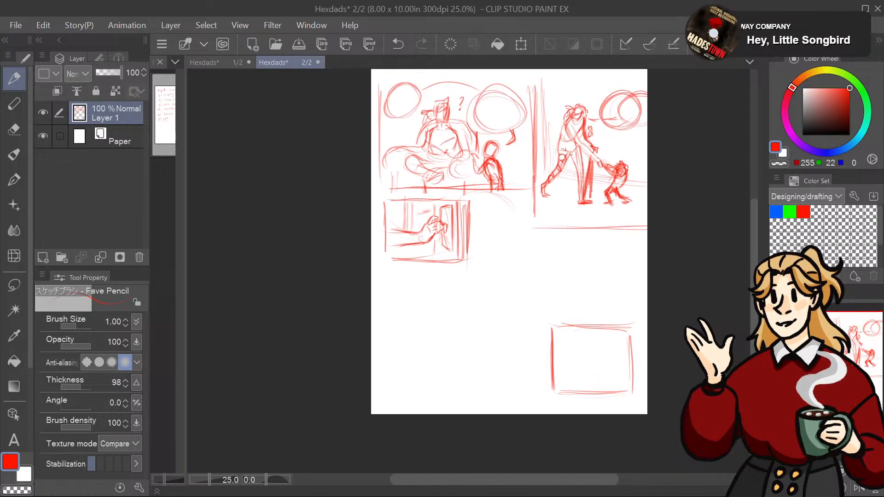
mouse_move(844, 314)
left_mouse_down()
mouse_move(842, 323)
mouse_move(840, 317)
left_mouse_up()
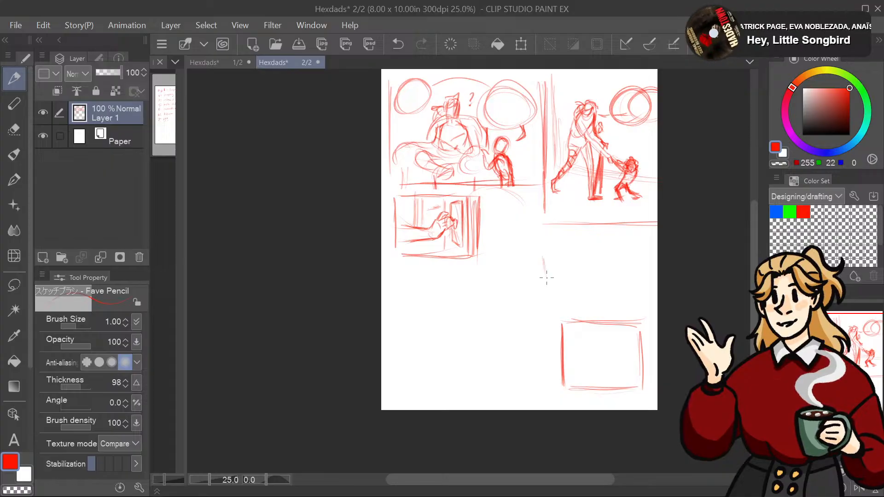
mouse_move(547, 279)
left_mouse_down()
mouse_move(542, 256)
mouse_move(569, 261)
mouse_move(571, 281)
mouse_move(554, 290)
left_mouse_up()
mouse_move(550, 253)
left_mouse_down()
mouse_move(558, 297)
mouse_move(566, 263)
left_mouse_up()
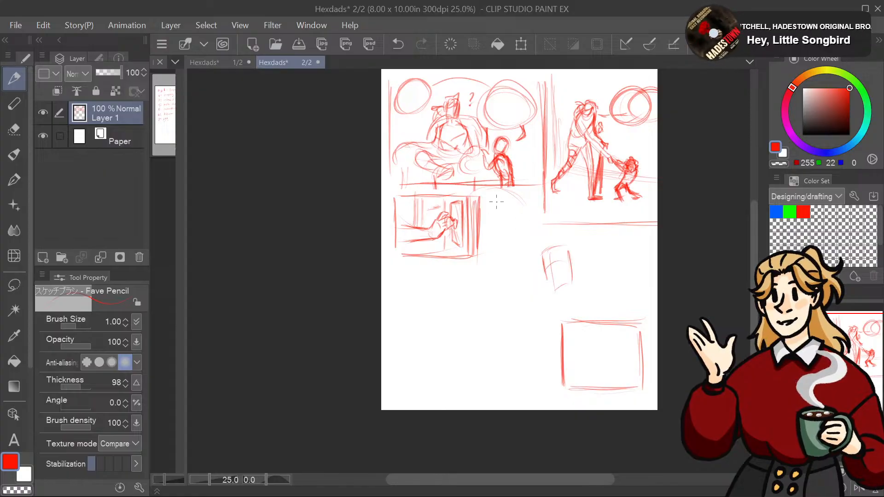
Step: Draw a large round speech bubble overlapping the hand panel's edge beneath the child figure, undoing and redrawing its outline
mouse_move(504, 186)
left_mouse_down()
mouse_move(488, 227)
mouse_move(503, 187)
left_mouse_up()
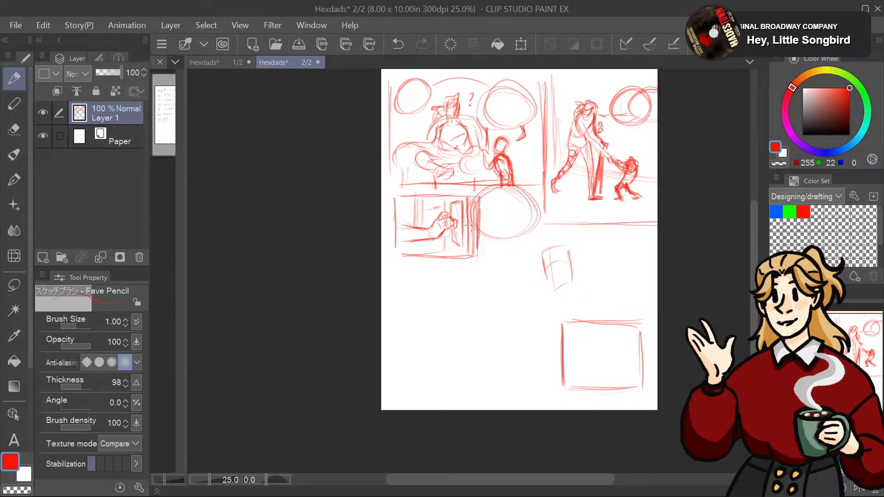
key("ctrl+z")
key("ctrl+z")
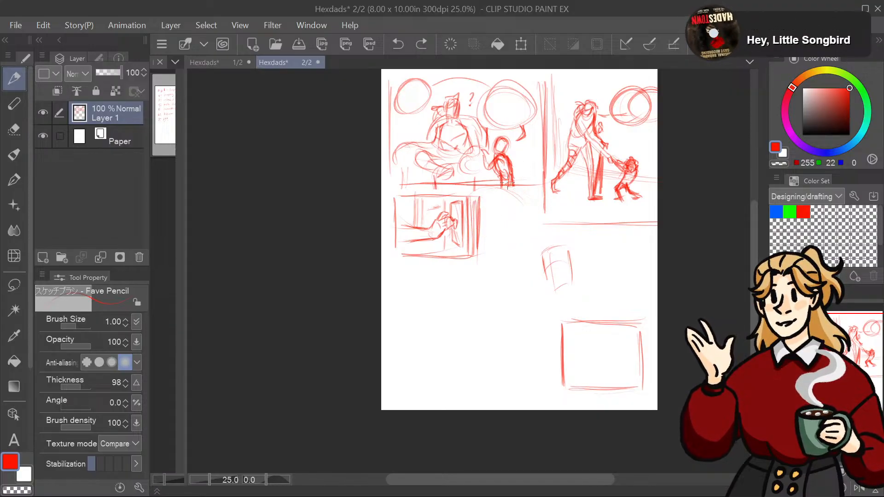
mouse_move(492, 185)
left_mouse_down()
mouse_move(544, 211)
mouse_move(518, 233)
mouse_move(476, 227)
mouse_move(480, 193)
mouse_move(516, 179)
mouse_move(536, 213)
mouse_move(479, 231)
left_mouse_up()
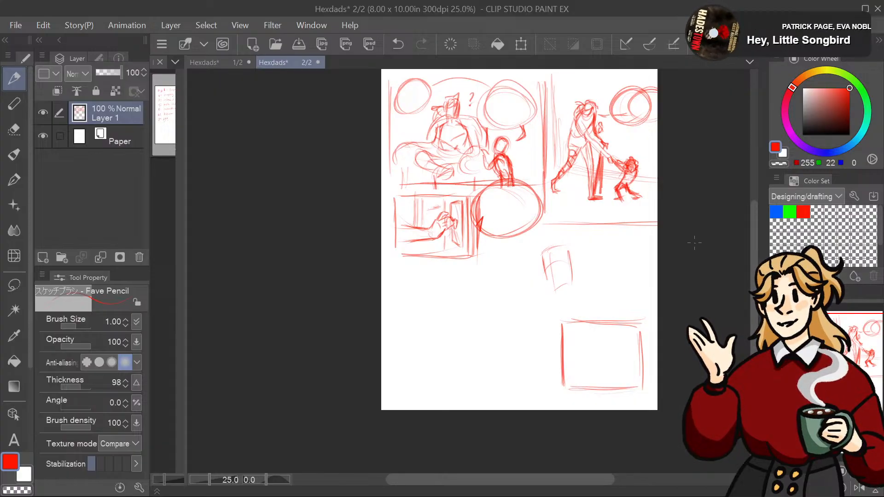
Step: Try a wide oval in the page's empty lower-left area, and undo it
mouse_move(472, 343)
left_mouse_down()
mouse_move(416, 375)
mouse_move(460, 326)
mouse_move(420, 331)
mouse_move(487, 369)
left_mouse_up()
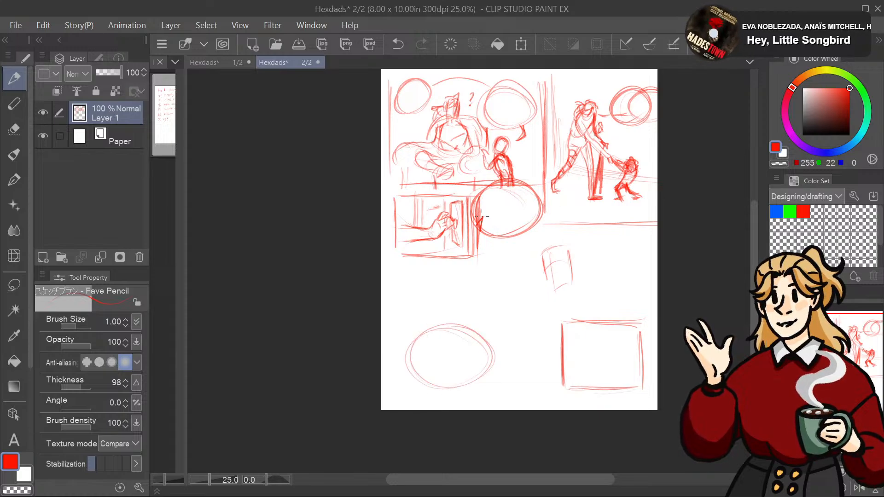
key("ctrl+z")
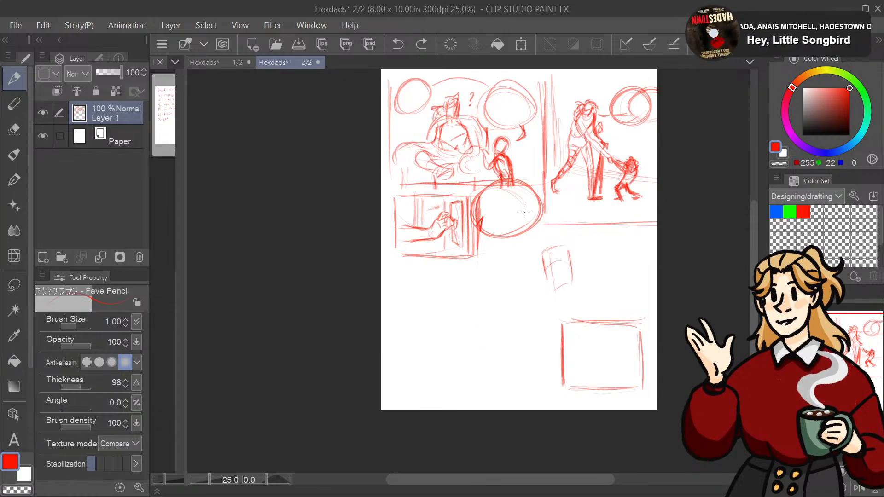
Step: Restore the wide oval near the page's lower-left corner and add a curved speech-bubble tail rising from its upper edge
key("ctrl+y")
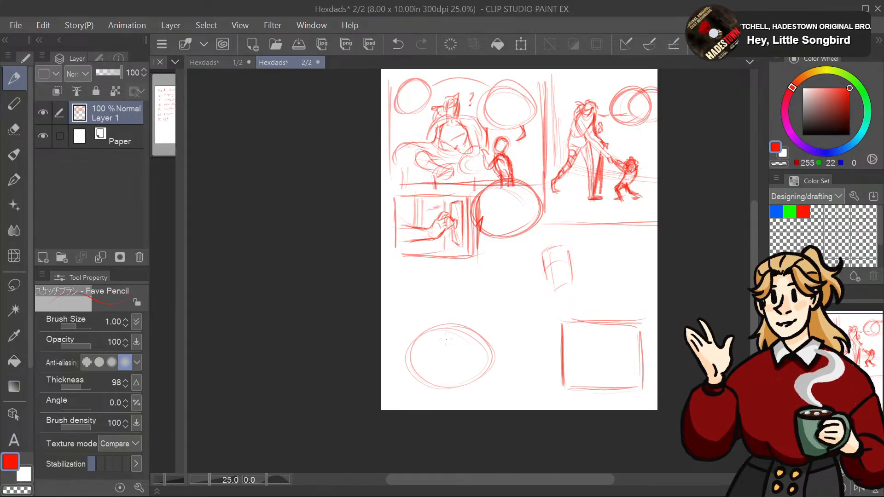
left_click_drag(501, 309, 475, 329)
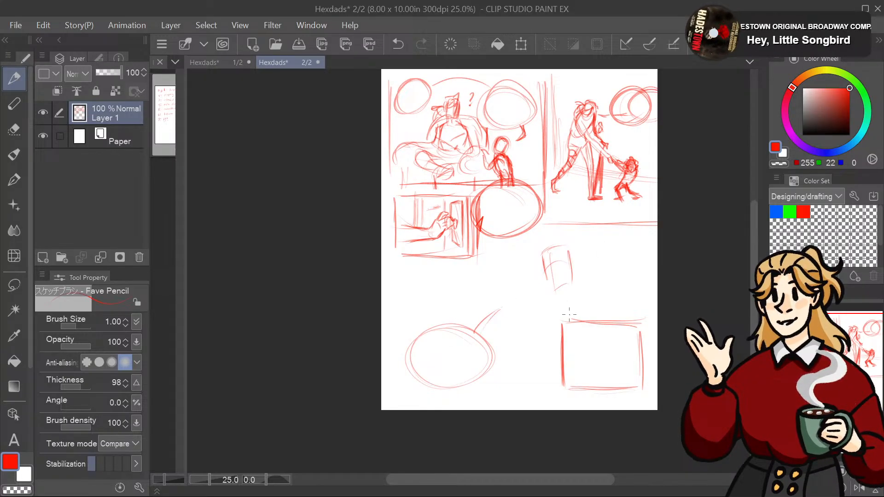
Step: Try sketching shoulders, torso, arms and legs under the blocky head, behind the lower-right frame
mouse_move(568, 304)
left_mouse_down()
mouse_move(595, 295)
mouse_move(545, 331)
mouse_move(536, 360)
left_mouse_up()
left_click_drag(555, 310, 575, 297)
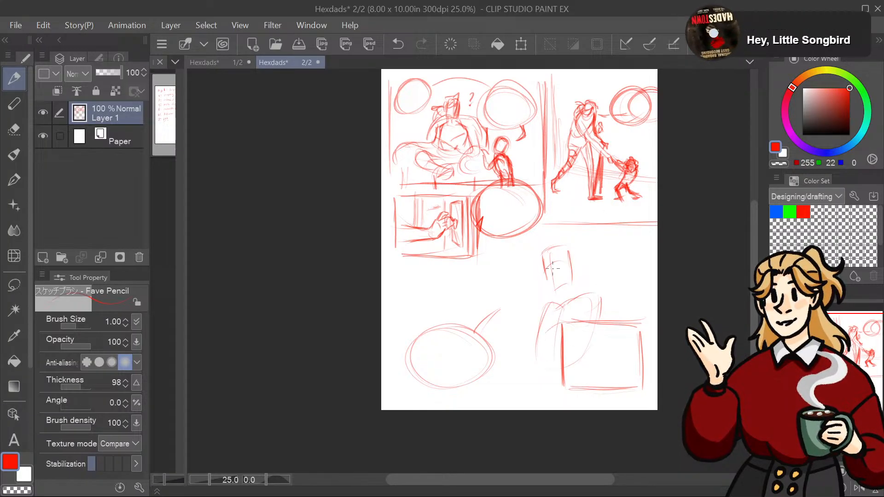
mouse_move(543, 260)
left_mouse_down()
mouse_move(549, 288)
mouse_move(541, 262)
mouse_move(560, 248)
mouse_move(569, 283)
mouse_move(547, 253)
mouse_move(554, 278)
mouse_move(552, 263)
mouse_move(573, 263)
mouse_move(576, 254)
mouse_move(588, 293)
mouse_move(607, 318)
left_mouse_up()
mouse_move(559, 302)
left_mouse_down()
mouse_move(542, 318)
mouse_move(627, 323)
mouse_move(548, 359)
mouse_move(563, 354)
mouse_move(540, 318)
mouse_move(560, 358)
left_mouse_up()
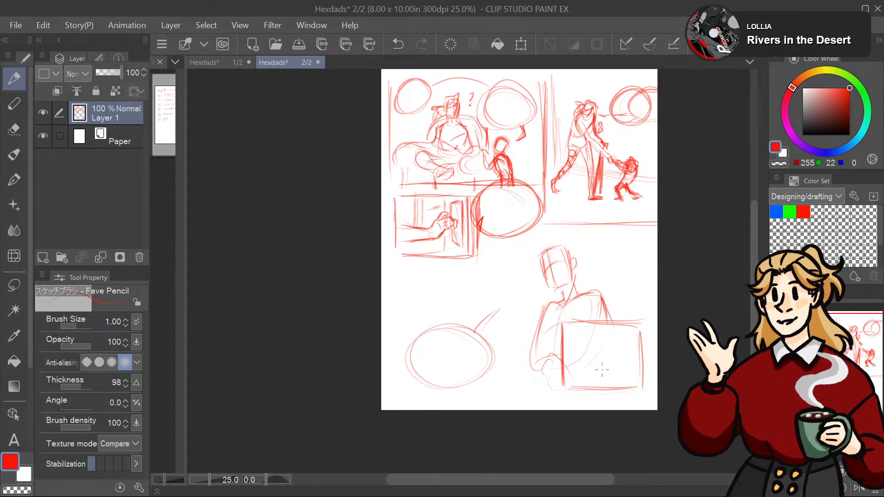
scroll(597, 365, "down", 1)
left_click_drag(598, 365, 610, 331)
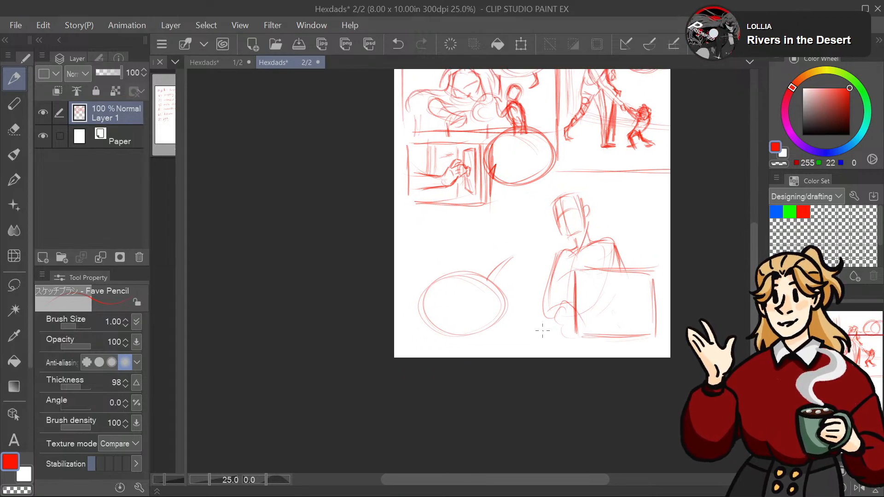
left_click_drag(546, 322, 541, 331)
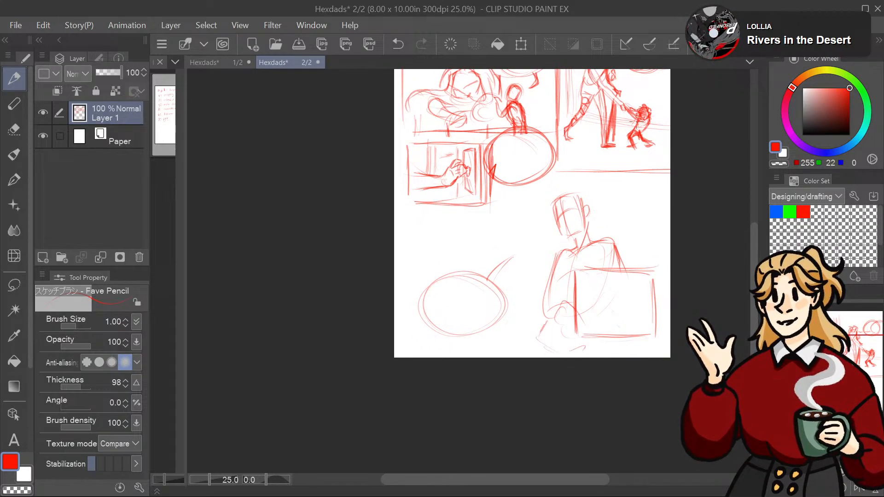
Step: Erase the blocky-headed figure around the lower-right frame, keeping the frame, and return to the pencil
key("e")
left_click_drag(557, 281, 558, 355)
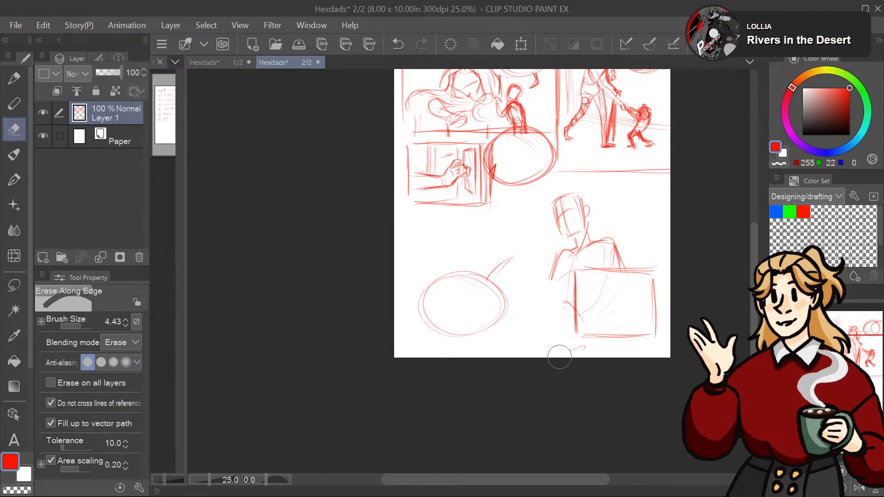
mouse_move(554, 293)
left_mouse_down()
mouse_move(562, 229)
mouse_move(584, 201)
mouse_move(575, 250)
mouse_move(613, 250)
left_mouse_up()
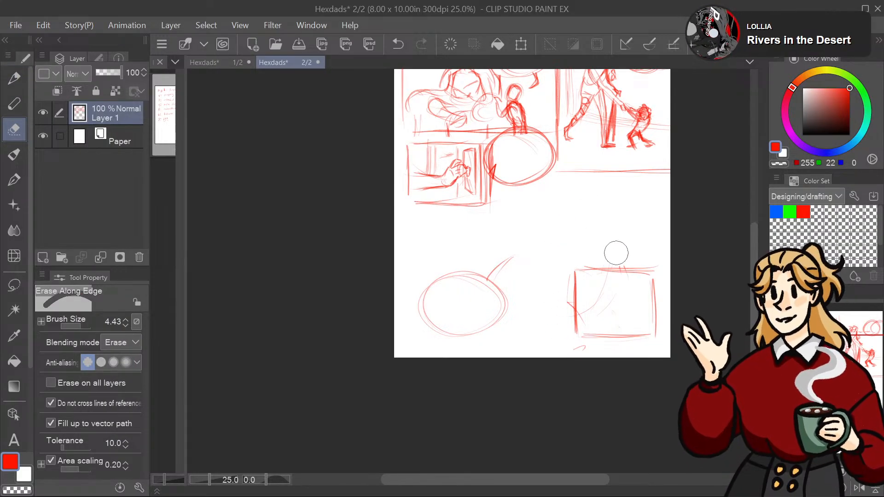
mouse_move(558, 268)
left_mouse_down()
mouse_move(563, 355)
mouse_move(571, 351)
left_mouse_up()
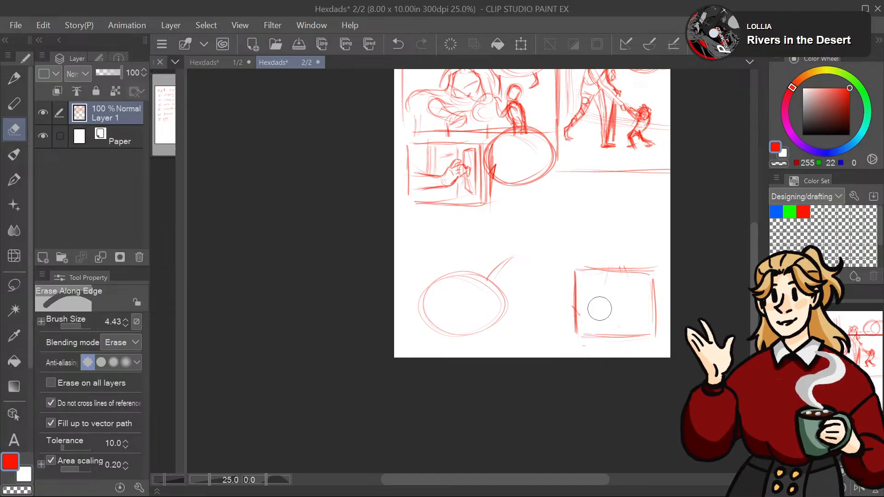
left_click(20, 77)
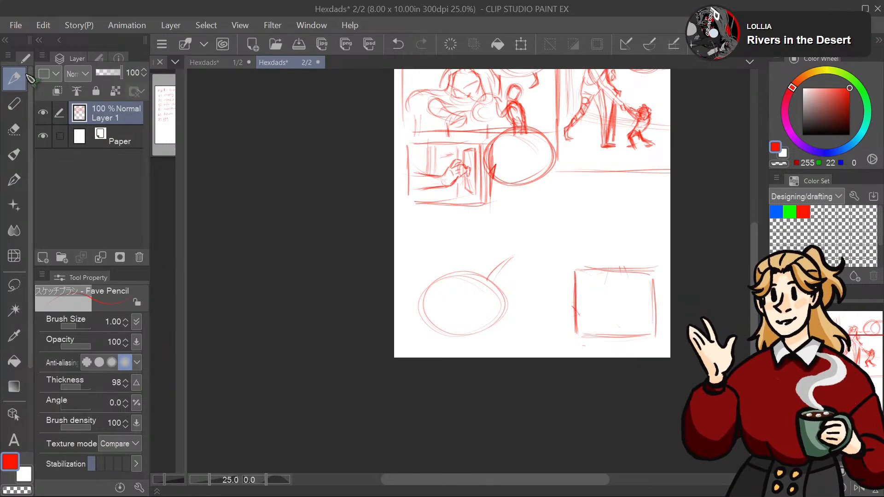
left_click_drag(864, 366, 865, 359)
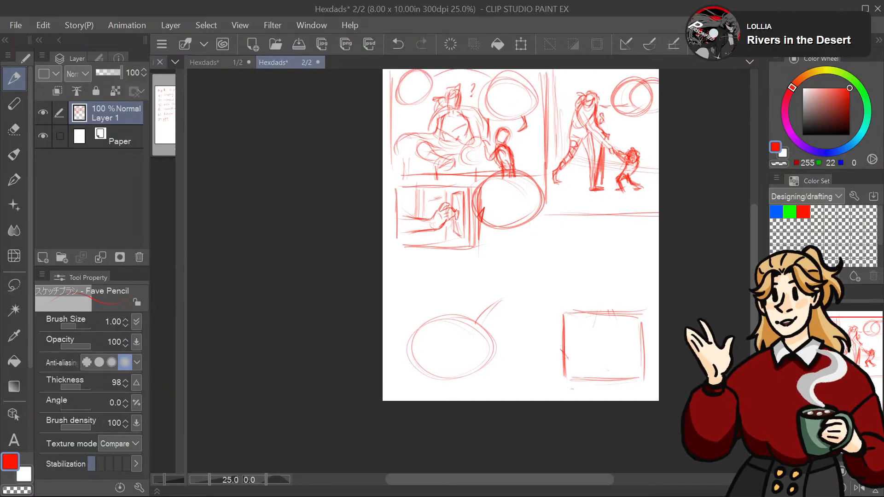
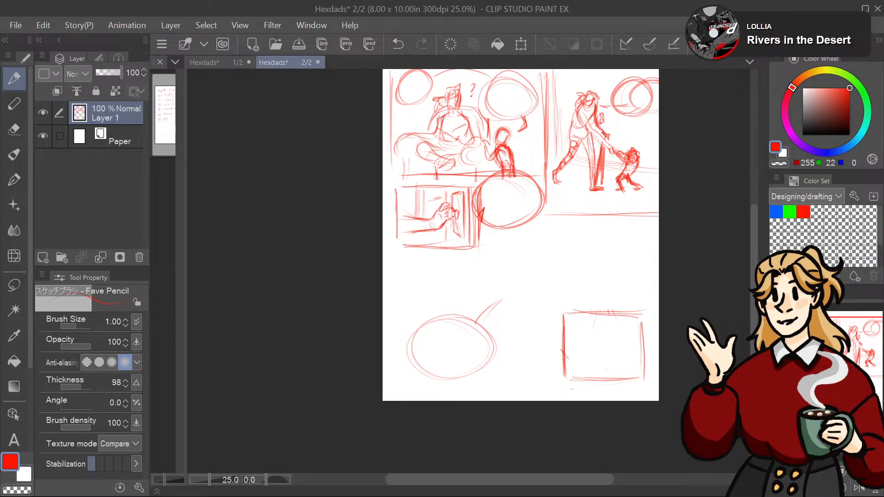
left_click_drag(859, 361, 861, 342)
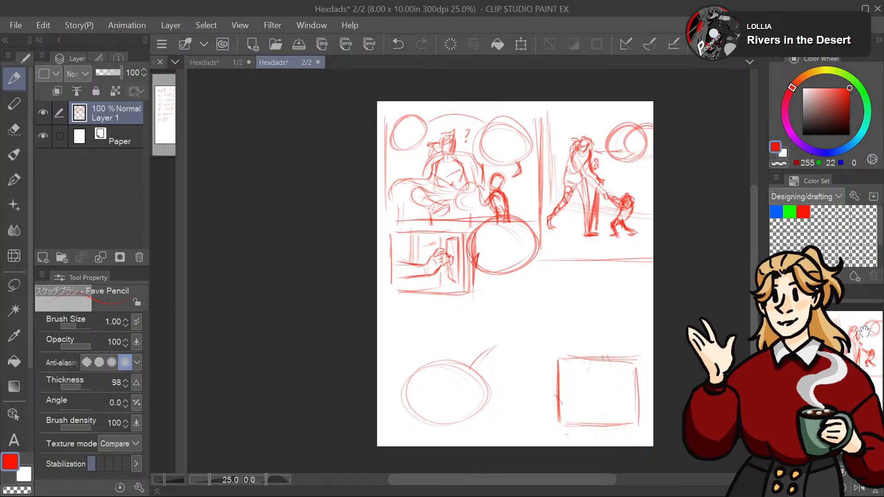
mouse_move(863, 330)
left_mouse_down()
mouse_move(871, 316)
mouse_move(872, 329)
left_mouse_up()
left_click_drag(497, 275, 504, 246)
left_click_drag(851, 372, 865, 385)
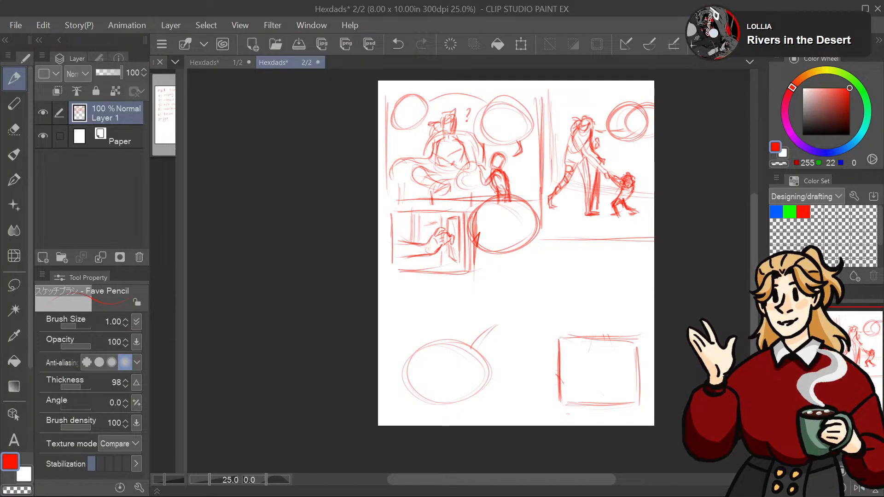
left_click_drag(515, 253, 477, 222)
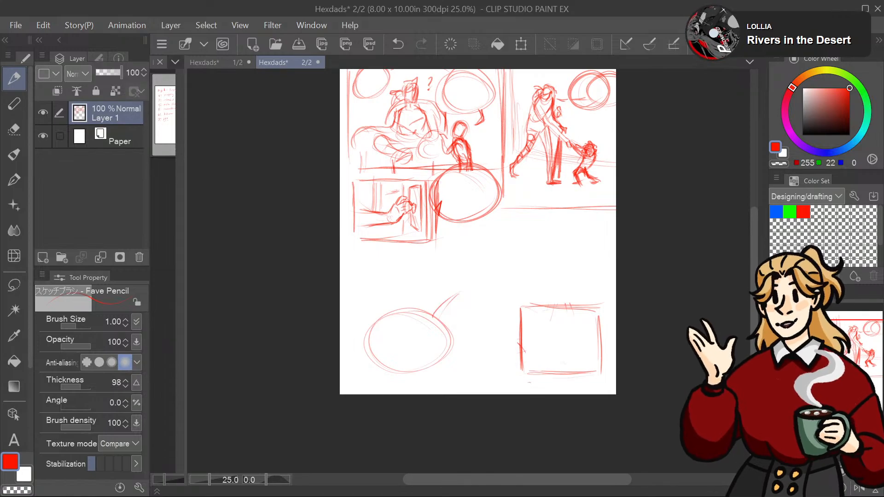
mouse_move(860, 368)
left_mouse_down()
mouse_move(861, 388)
mouse_move(861, 367)
left_mouse_up()
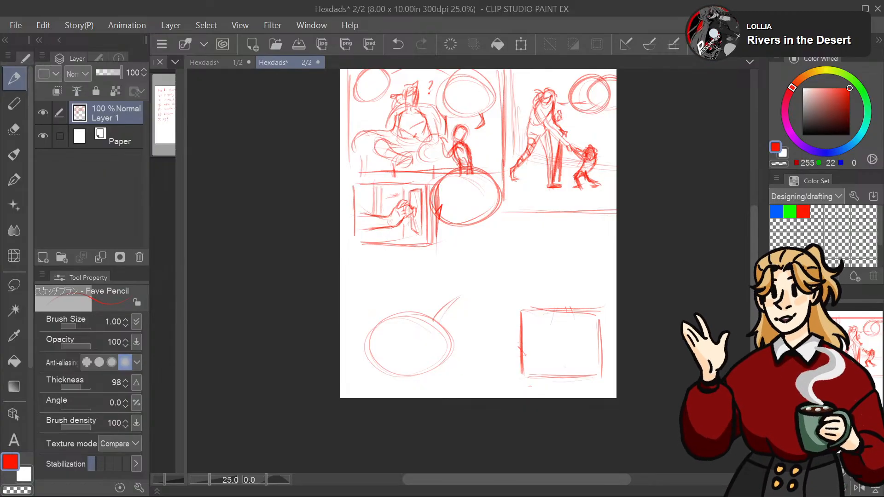
left_click_drag(860, 369, 849, 379)
key("ctrl+alt+0")
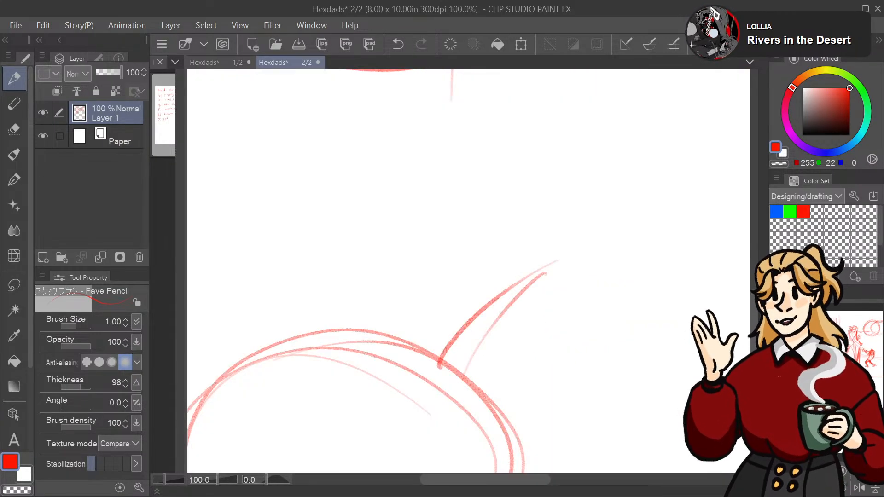
key("ctrl+minus")
key("ctrl+minus")
mouse_move(468, 271)
left_mouse_down()
mouse_move(417, 432)
mouse_move(442, 395)
left_mouse_up()
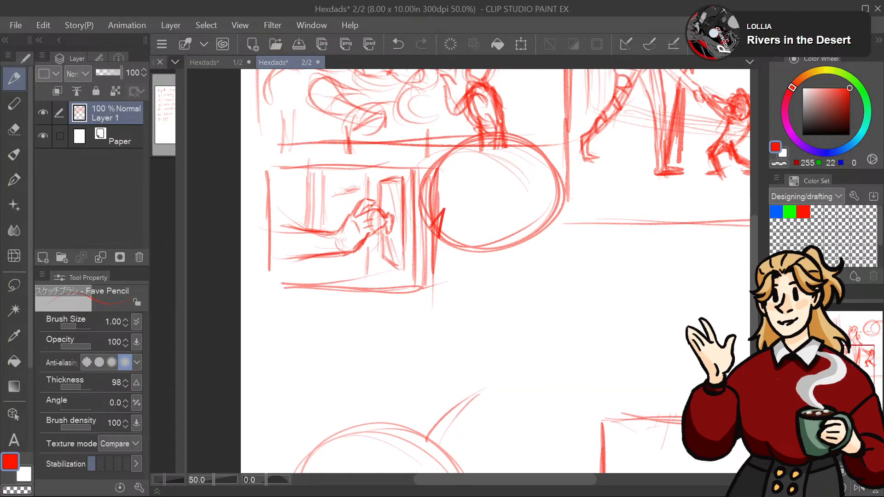
key("ctrl+minus")
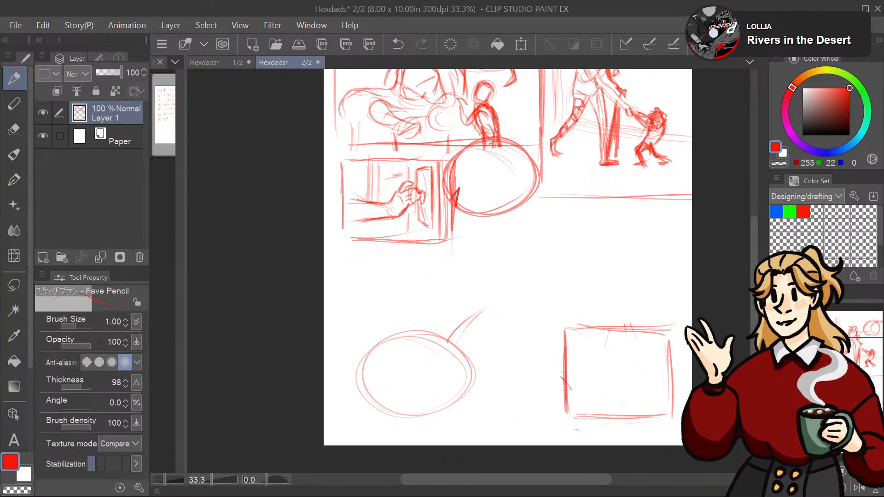
left_click_drag(468, 271, 408, 264)
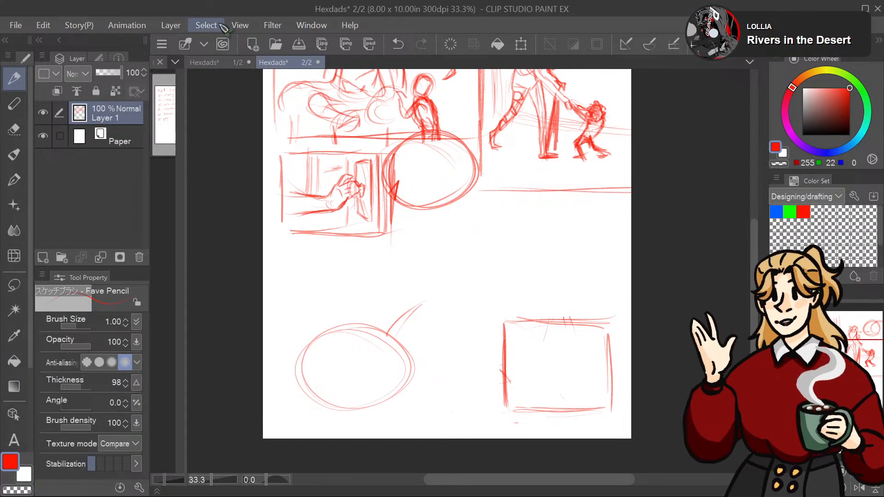
Step: Add a new raster layer above the panel sketch
key("ctrl+shift+n")
left_click_drag(446, 253, 468, 294)
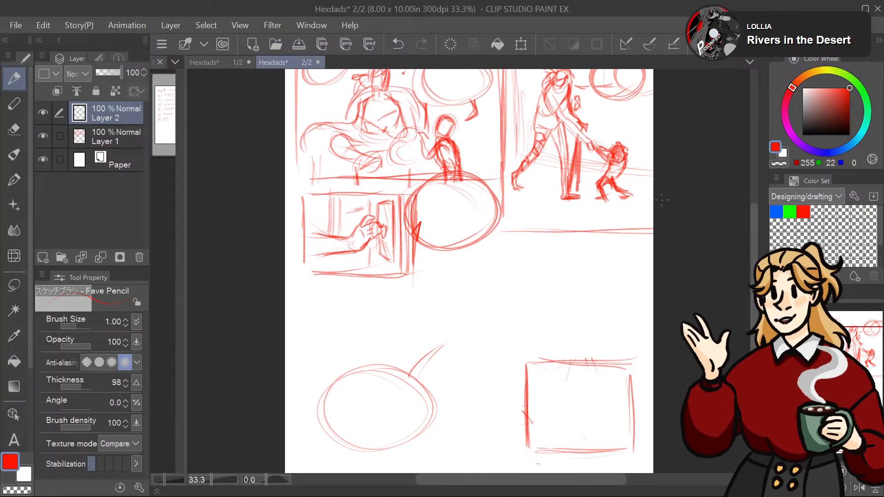
Step: Try a rounded torso and small head at the lower-right frame's upper-left corner, and undo the strokes
mouse_move(505, 321)
left_mouse_down()
mouse_move(532, 313)
mouse_move(540, 353)
mouse_move(543, 346)
mouse_move(488, 336)
mouse_move(491, 364)
mouse_move(511, 319)
mouse_move(496, 368)
mouse_move(492, 353)
mouse_move(533, 341)
left_mouse_up()
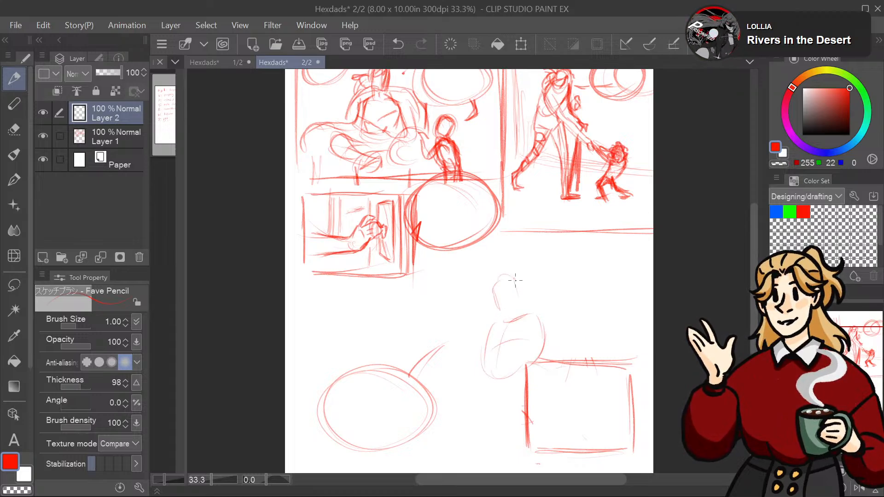
left_click_drag(515, 280, 520, 311)
key("ctrl+z")
key("ctrl+z")
key("ctrl+z")
key("ctrl+z")
key("ctrl+z")
key("ctrl+z")
key("ctrl+z")
key("ctrl+z")
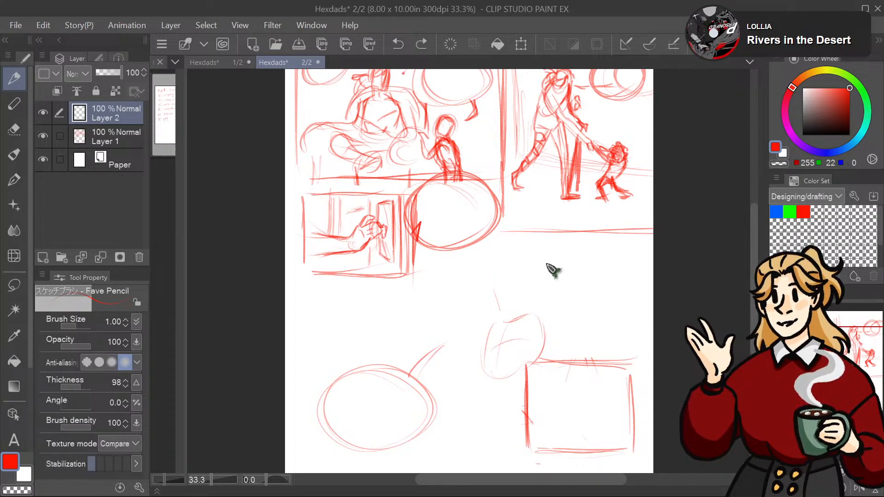
key("ctrl+z")
key("ctrl+z")
key("ctrl+z")
key("ctrl+z")
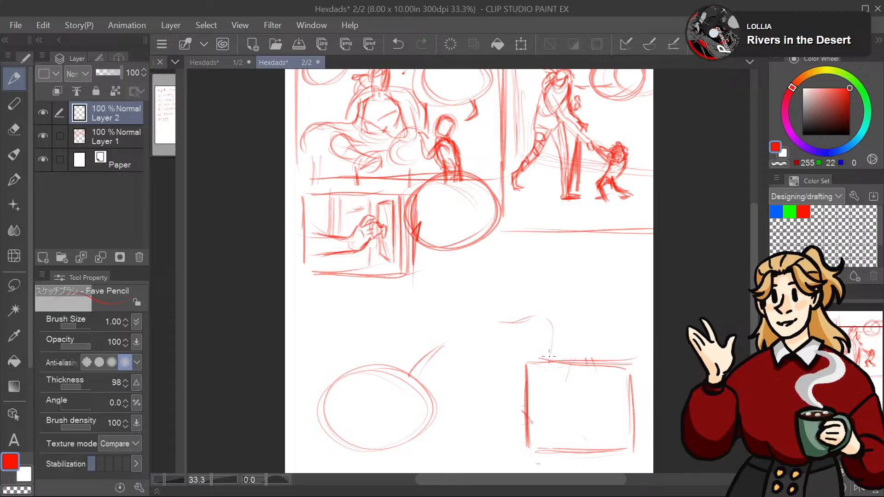
Step: Sketch a broad-shouldered torso with a tilted oval head and neck at the lower-right frame's upper-left corner
left_click_drag(549, 356, 549, 358)
left_click_drag(491, 327, 483, 369)
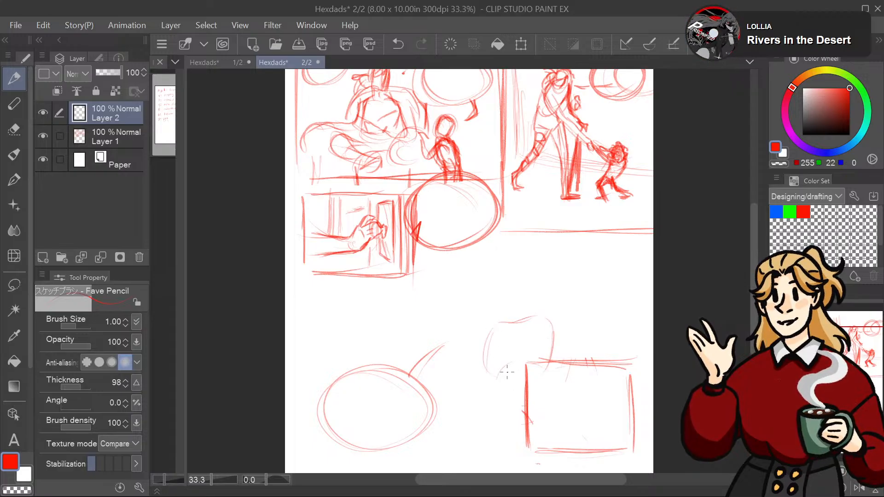
mouse_move(541, 369)
left_mouse_down()
mouse_move(520, 388)
mouse_move(512, 363)
mouse_move(492, 379)
left_mouse_up()
left_click_drag(486, 337, 484, 363)
mouse_move(511, 325)
left_mouse_down()
mouse_move(507, 360)
mouse_move(491, 358)
mouse_move(547, 339)
left_mouse_up()
mouse_move(498, 284)
left_mouse_down()
mouse_move(502, 311)
mouse_move(509, 277)
mouse_move(524, 304)
left_mouse_up()
mouse_move(510, 311)
left_mouse_down()
mouse_move(496, 279)
mouse_move(504, 303)
mouse_move(522, 291)
mouse_move(525, 298)
mouse_move(516, 320)
mouse_move(510, 312)
mouse_move(524, 321)
mouse_move(543, 315)
mouse_move(550, 360)
left_mouse_up()
Step: Outline both of the figure's arms and darken the shoulder and side contours down to the curved waist
left_click_drag(505, 321, 491, 371)
left_click_drag(547, 322, 539, 378)
left_click_drag(546, 343, 495, 375)
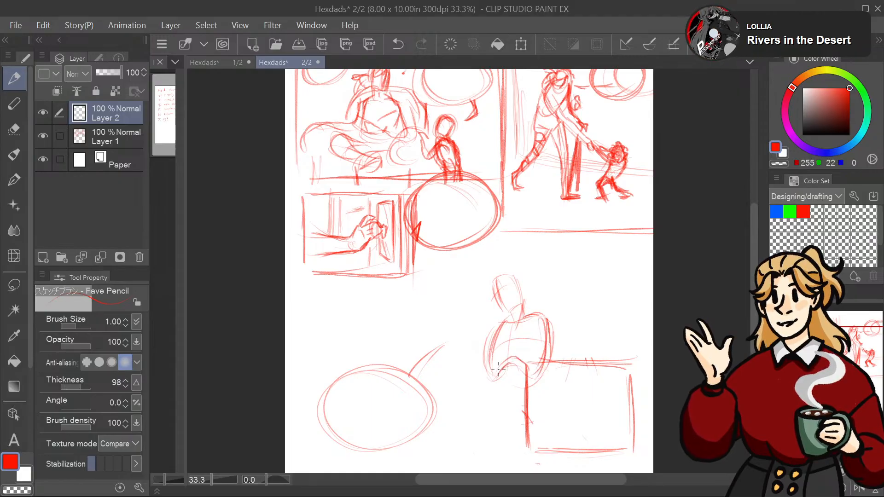
mouse_move(498, 327)
left_mouse_down()
mouse_move(488, 366)
mouse_move(490, 354)
left_mouse_up()
left_click_drag(514, 317, 498, 326)
left_click_drag(495, 329, 490, 373)
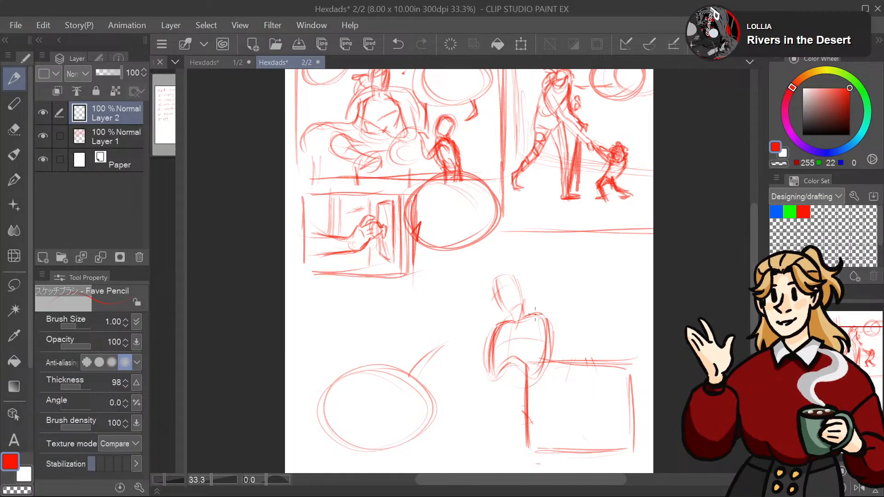
mouse_move(541, 353)
left_mouse_down()
mouse_move(547, 332)
mouse_move(535, 369)
left_mouse_up()
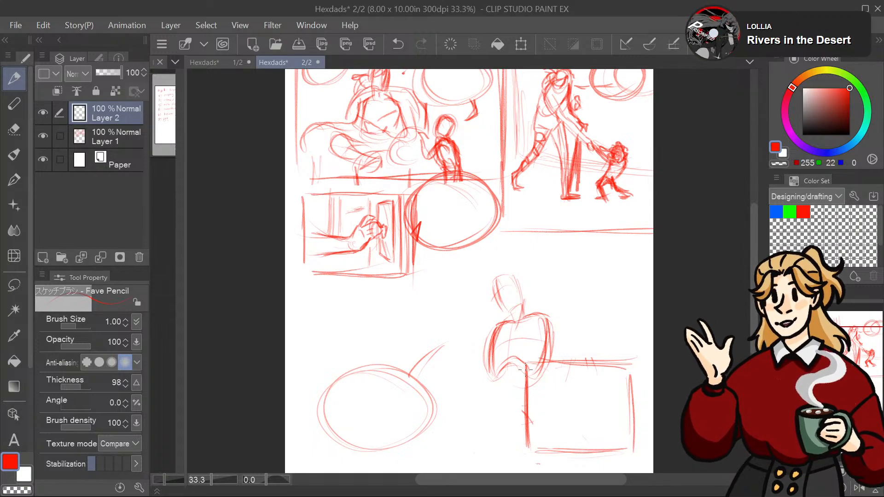
left_click_drag(525, 370, 542, 328)
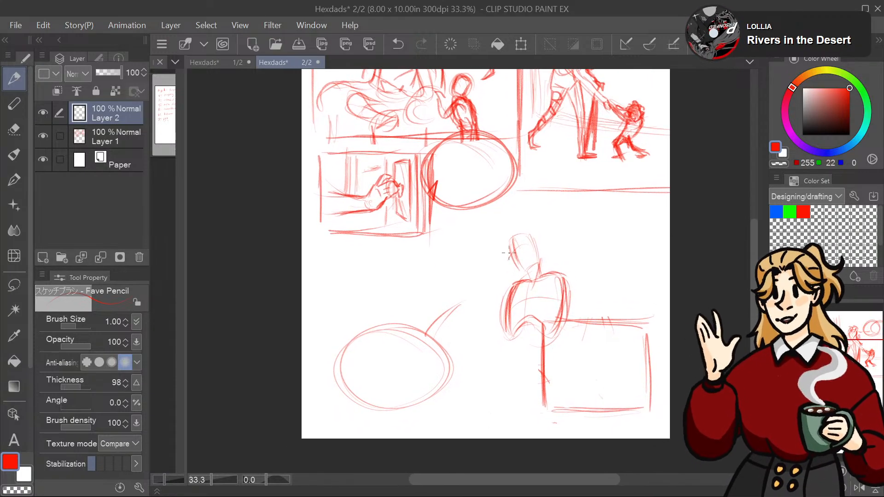
Step: Add an ear, loose bangs around the face and a short ponytail to the new figure's head
mouse_move(512, 239)
left_mouse_down()
mouse_move(535, 249)
mouse_move(539, 256)
left_mouse_up()
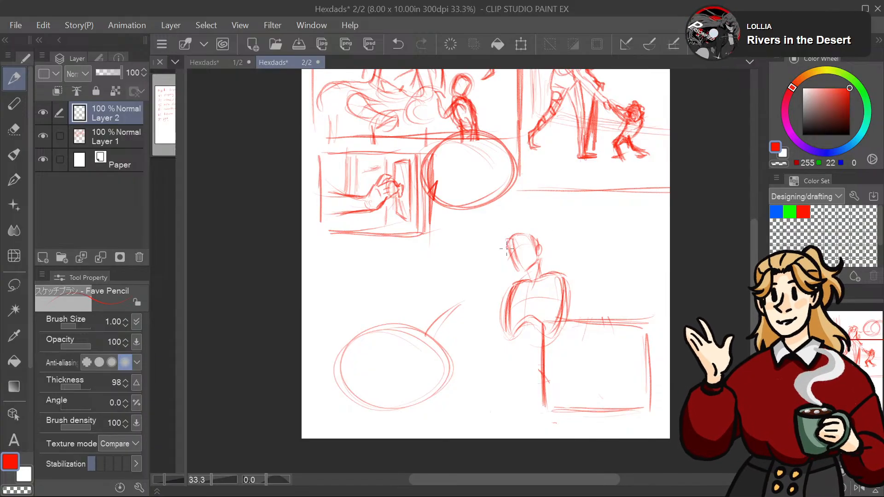
mouse_move(506, 248)
left_mouse_down()
mouse_move(500, 271)
mouse_move(513, 276)
left_mouse_up()
left_click_drag(525, 233, 512, 251)
left_click_drag(519, 246, 531, 248)
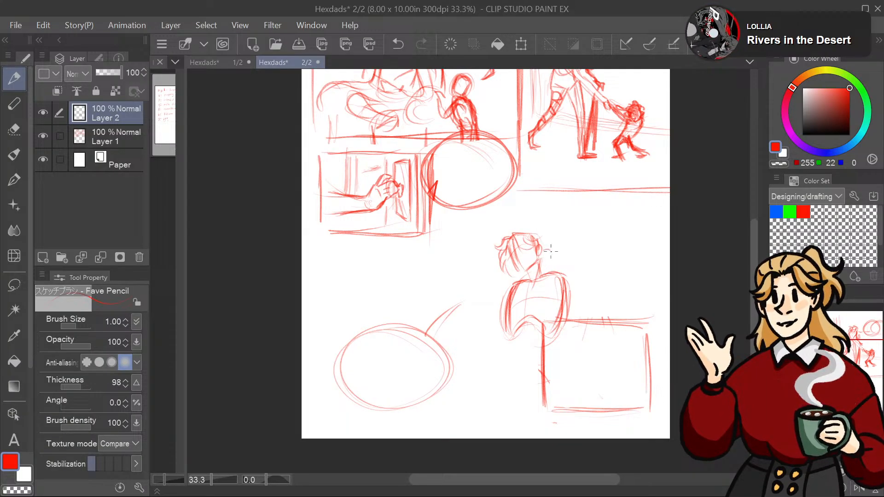
mouse_move(553, 244)
left_mouse_down()
mouse_move(560, 260)
mouse_move(547, 262)
mouse_move(540, 237)
mouse_move(522, 252)
mouse_move(527, 246)
mouse_move(539, 255)
mouse_move(519, 248)
mouse_move(534, 243)
mouse_move(509, 250)
mouse_move(508, 238)
mouse_move(502, 268)
mouse_move(518, 264)
mouse_move(510, 265)
mouse_move(541, 233)
mouse_move(557, 247)
mouse_move(527, 276)
left_mouse_up()
mouse_move(530, 276)
left_mouse_down()
mouse_move(535, 262)
mouse_move(533, 281)
left_mouse_up()
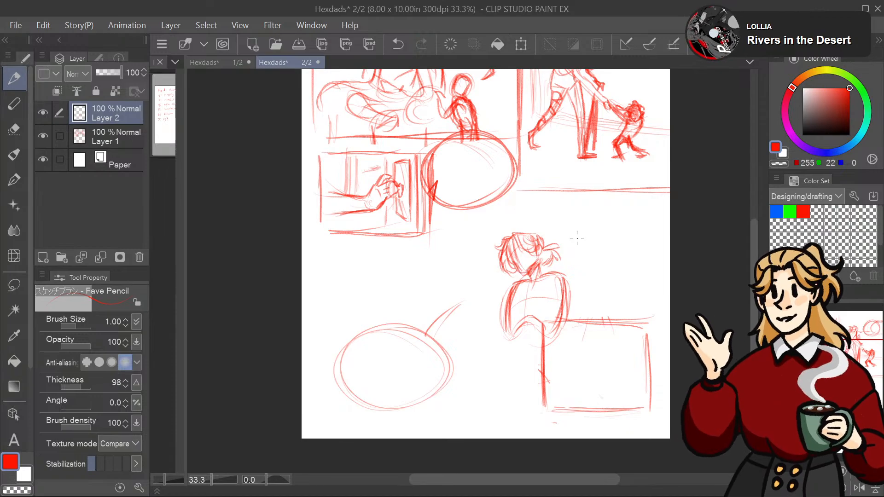
Step: Extend the figure's arm over the frame's corner with a small hand at its left edge, and reinforce the opposite sleeve
mouse_move(577, 238)
left_mouse_down()
mouse_move(556, 311)
mouse_move(561, 345)
mouse_move(582, 315)
mouse_move(574, 226)
left_mouse_up()
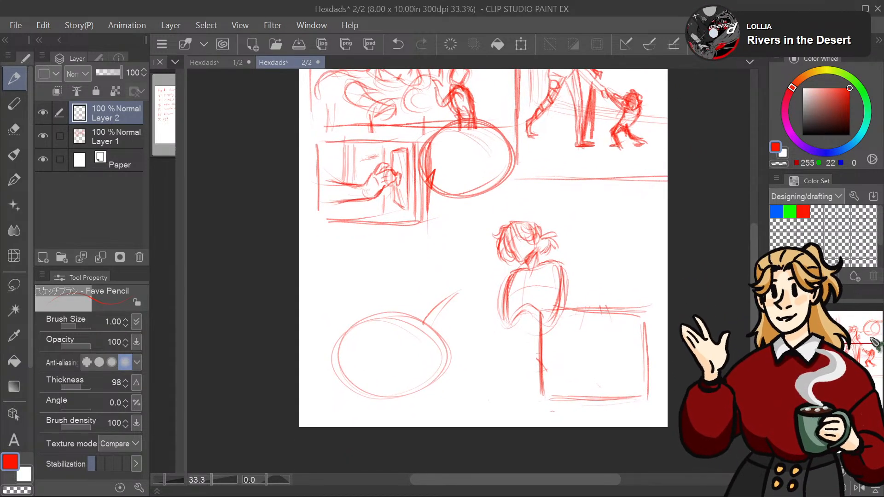
mouse_move(565, 268)
left_mouse_down()
mouse_move(573, 312)
mouse_move(559, 318)
mouse_move(577, 292)
mouse_move(571, 278)
mouse_move(585, 333)
mouse_move(566, 339)
mouse_move(565, 326)
mouse_move(539, 372)
left_mouse_up()
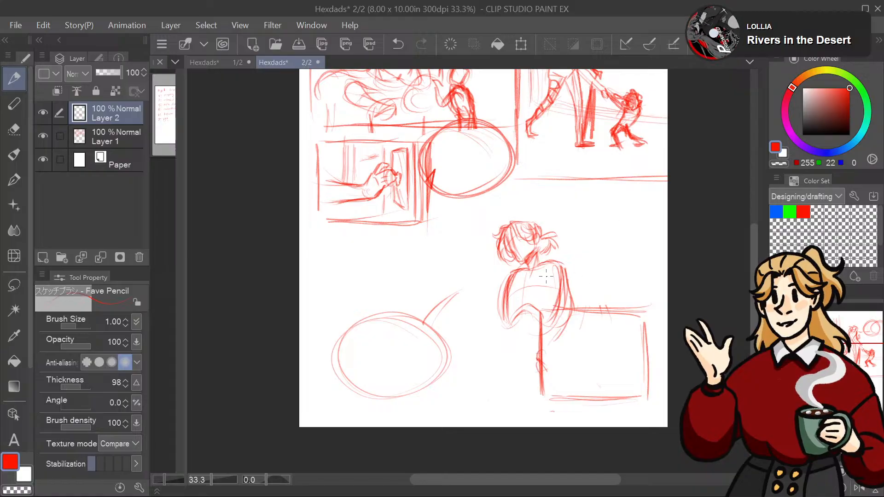
left_click_drag(506, 277, 501, 303)
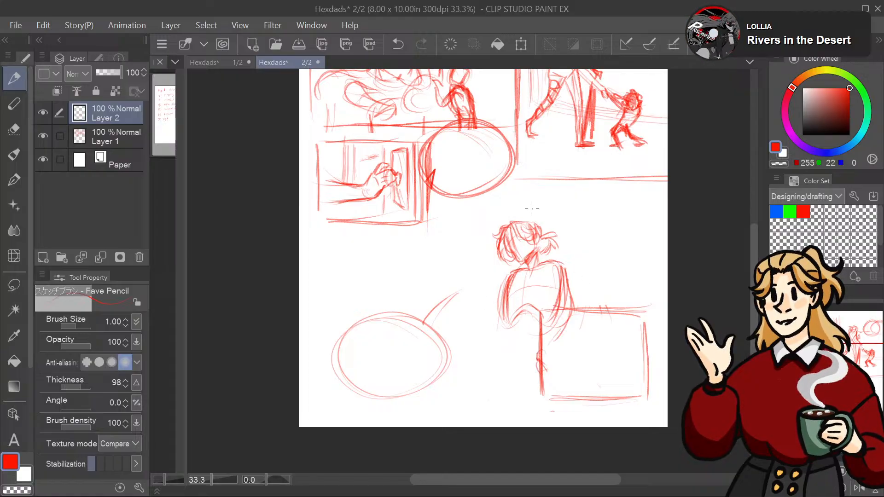
Step: Sketch the standing figure's hips and upper legs below the waist, running down to the page's lower edge beside the frame
mouse_move(501, 285)
left_mouse_down()
mouse_move(513, 316)
mouse_move(526, 319)
mouse_move(561, 292)
mouse_move(552, 326)
left_mouse_up()
mouse_move(563, 267)
left_mouse_down()
mouse_move(570, 318)
mouse_move(534, 332)
left_mouse_up()
left_click_drag(529, 317, 497, 325)
mouse_move(551, 306)
left_mouse_down()
mouse_move(548, 249)
mouse_move(564, 293)
left_mouse_up()
key("ctrl+z")
key("ctrl+z")
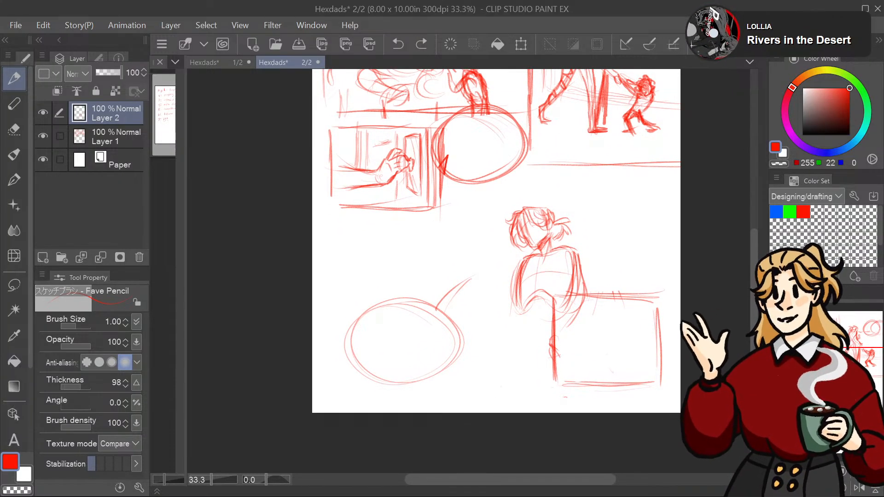
mouse_move(503, 335)
left_mouse_down()
mouse_move(516, 319)
mouse_move(544, 323)
mouse_move(558, 355)
mouse_move(563, 350)
left_mouse_up()
left_click_drag(502, 334, 494, 412)
left_click_drag(533, 375, 555, 411)
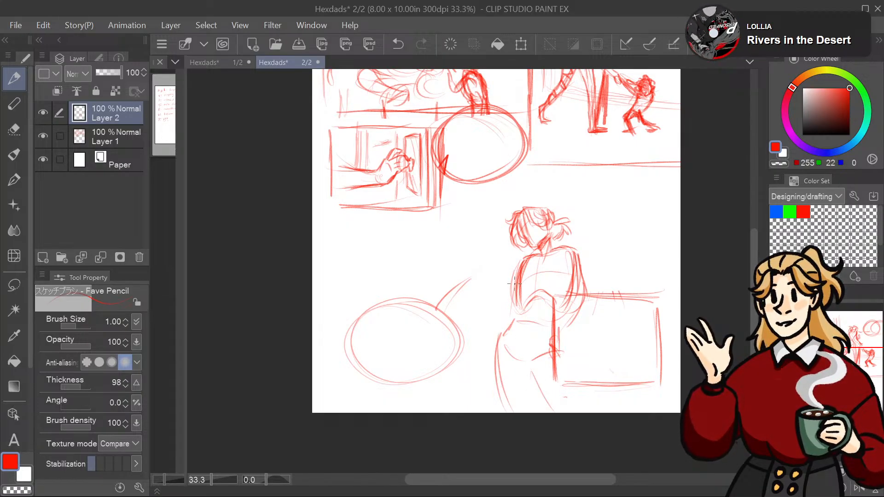
Step: Reinforce the figure's shoulder and add an inner sleeve line to the arm resting over the frame's corner
left_click_drag(519, 258, 505, 339)
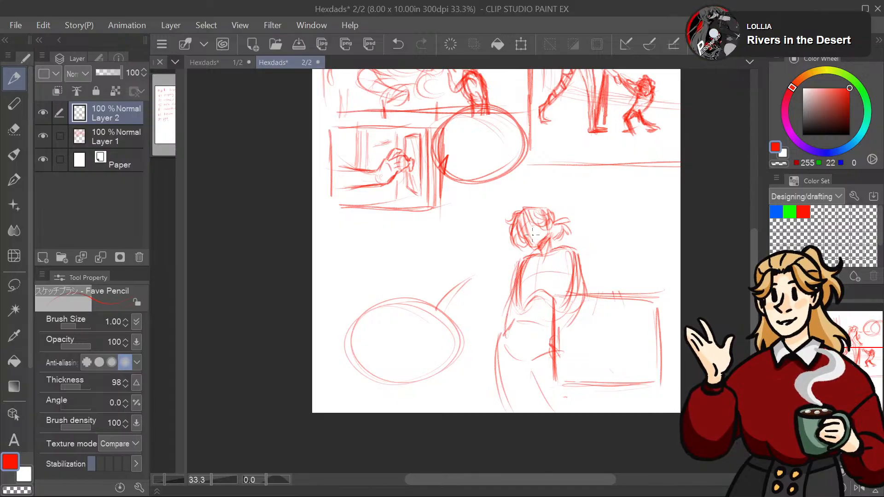
key("ctrl+z")
left_click_drag(552, 254, 566, 247)
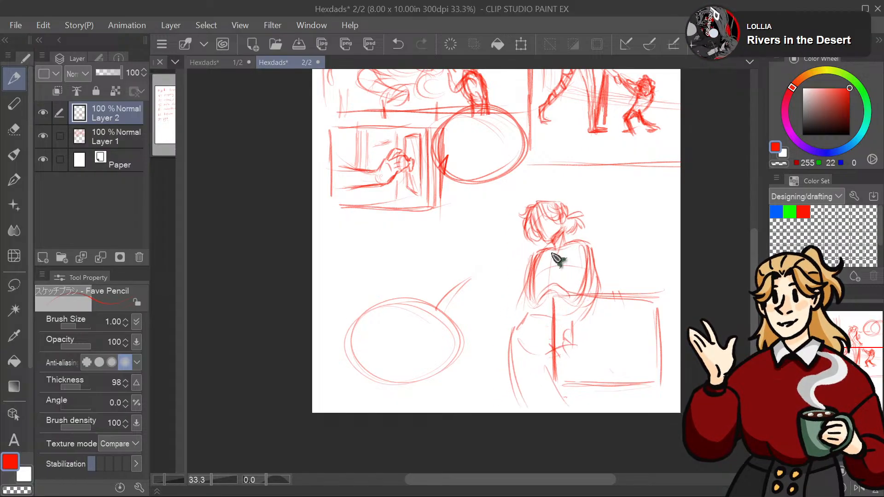
key("ctrl+z")
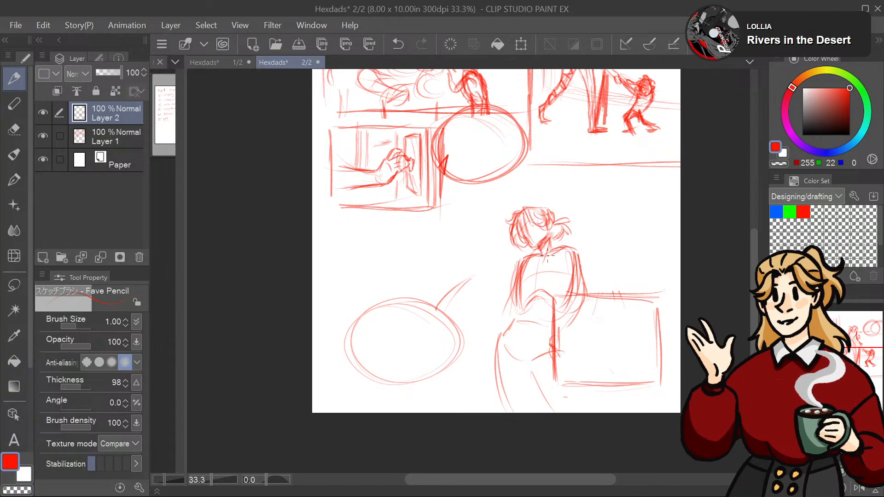
left_click_drag(569, 245, 588, 297)
left_click_drag(571, 264, 559, 294)
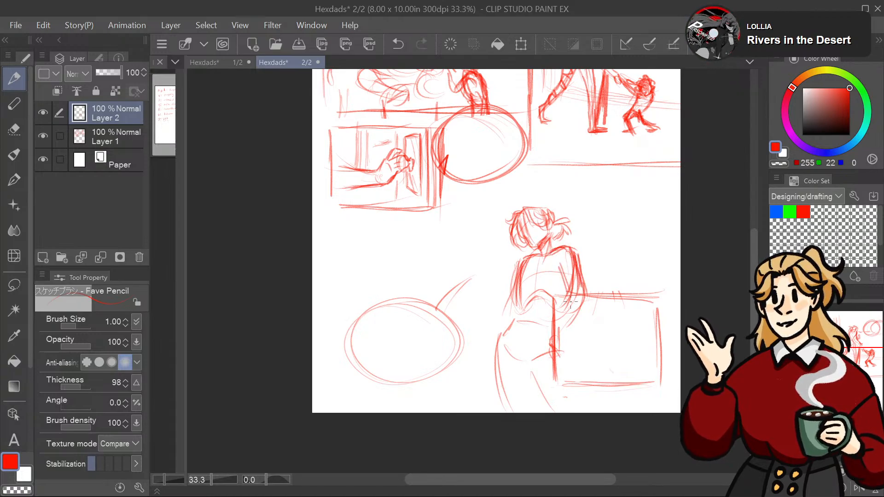
left_click_drag(517, 265, 511, 296)
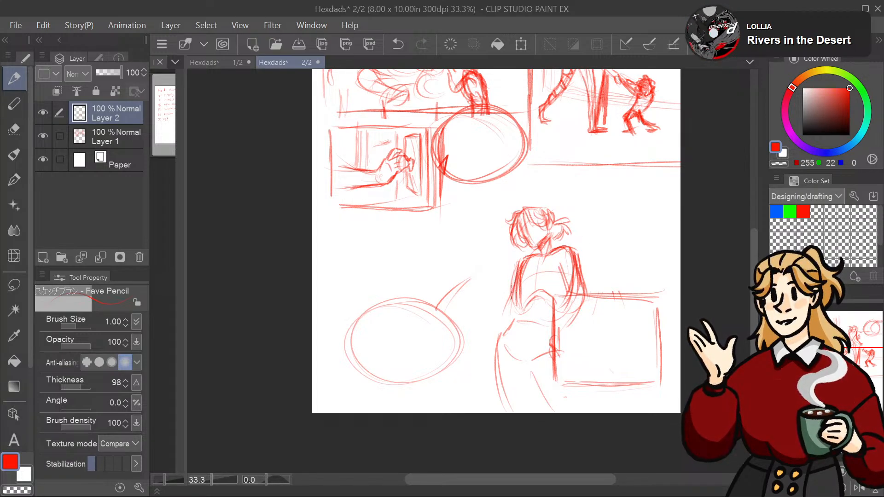
left_click_drag(518, 263, 510, 300)
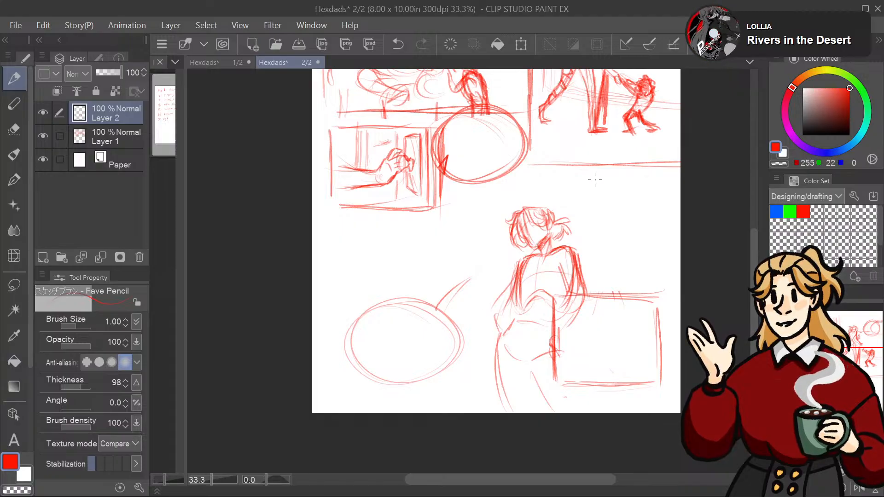
key("ctrl+z")
key("ctrl+z")
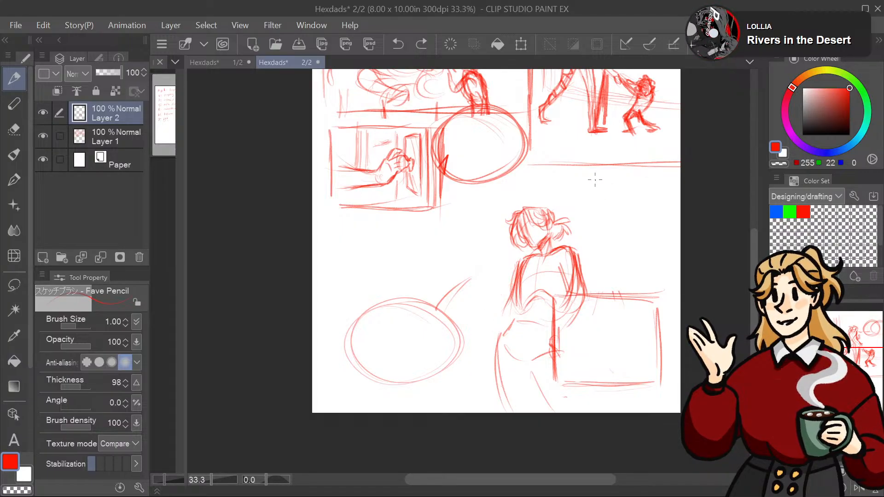
Step: Draw the figure's free arm with a bent elbow, a raised forearm and a small hand beside the torso
mouse_move(493, 274)
left_mouse_down()
mouse_move(483, 325)
mouse_move(509, 315)
left_mouse_up()
left_click_drag(489, 288, 512, 310)
mouse_move(524, 265)
left_mouse_down()
mouse_move(503, 301)
mouse_move(487, 291)
mouse_move(506, 302)
mouse_move(493, 314)
mouse_move(512, 320)
left_mouse_up()
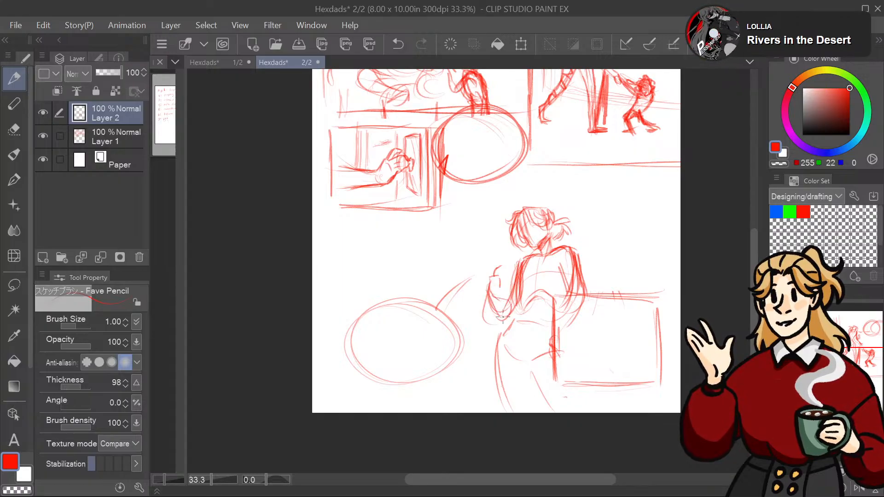
left_click_drag(487, 292, 503, 314)
left_click_drag(518, 272, 504, 306)
left_click_drag(523, 259, 507, 296)
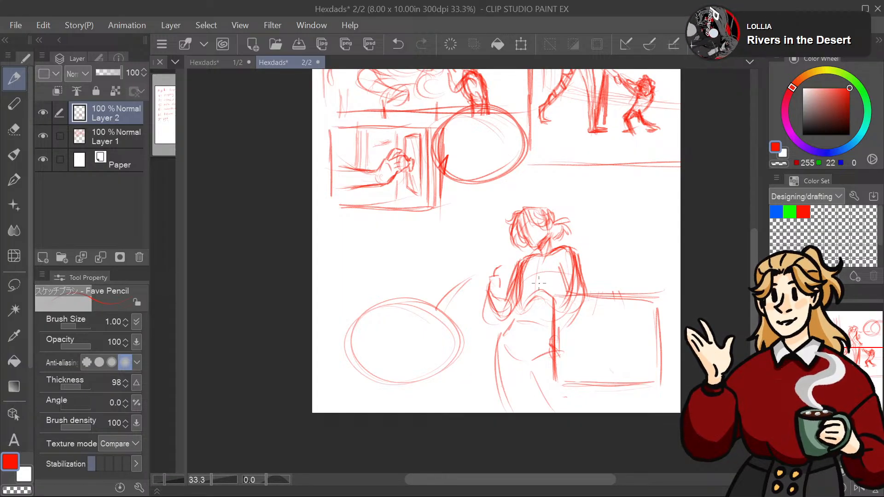
Step: Add a curved line across the figure's chest and define the hips, crotch and inner leg contours
mouse_move(541, 257)
left_mouse_down()
mouse_move(532, 304)
mouse_move(559, 272)
left_mouse_up()
mouse_move(521, 306)
left_mouse_down()
mouse_move(496, 336)
mouse_move(502, 369)
mouse_move(530, 365)
mouse_move(548, 403)
mouse_move(575, 412)
left_mouse_up()
mouse_move(530, 371)
left_mouse_down()
mouse_move(544, 407)
mouse_move(533, 411)
left_mouse_up()
mouse_move(497, 354)
left_mouse_down()
mouse_move(517, 412)
mouse_move(553, 355)
mouse_move(544, 447)
mouse_move(555, 421)
left_mouse_up()
Step: Erase the figure's arm and hand lines that overlap the inside of the lower-right frame
left_click(14, 131)
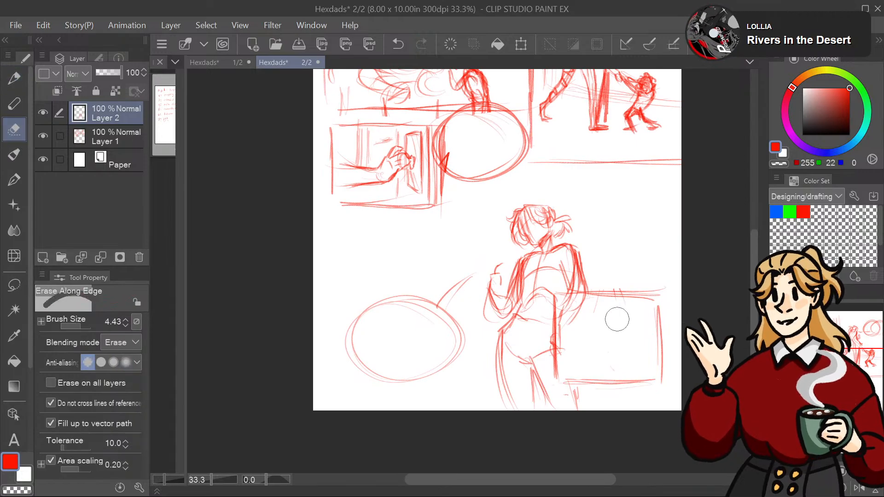
mouse_move(615, 316)
left_mouse_down()
mouse_move(570, 316)
mouse_move(570, 306)
mouse_move(624, 308)
left_mouse_up()
left_click_drag(562, 339, 568, 341)
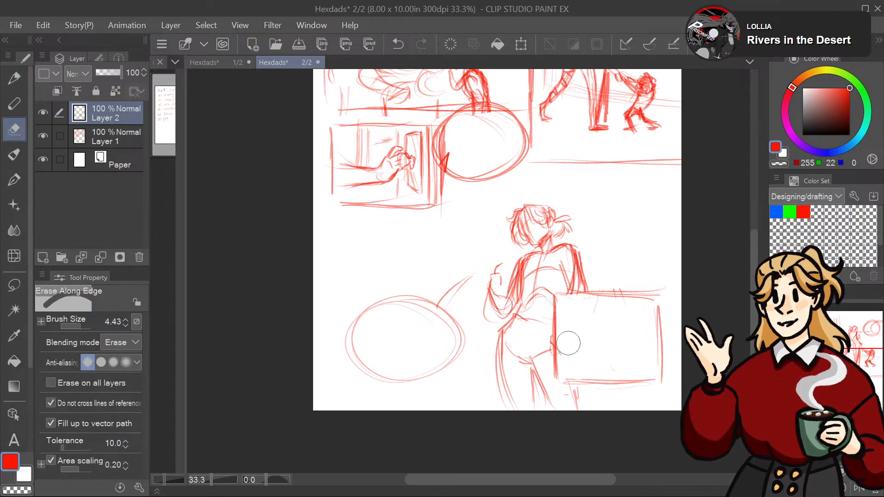
Step: Draw tall vertical panel border lines behind the figure, from below the round bubble down to the raised hand
mouse_move(661, 250)
left_mouse_down()
mouse_move(612, 215)
mouse_move(662, 209)
mouse_move(653, 211)
mouse_move(671, 196)
mouse_move(679, 257)
left_mouse_up()
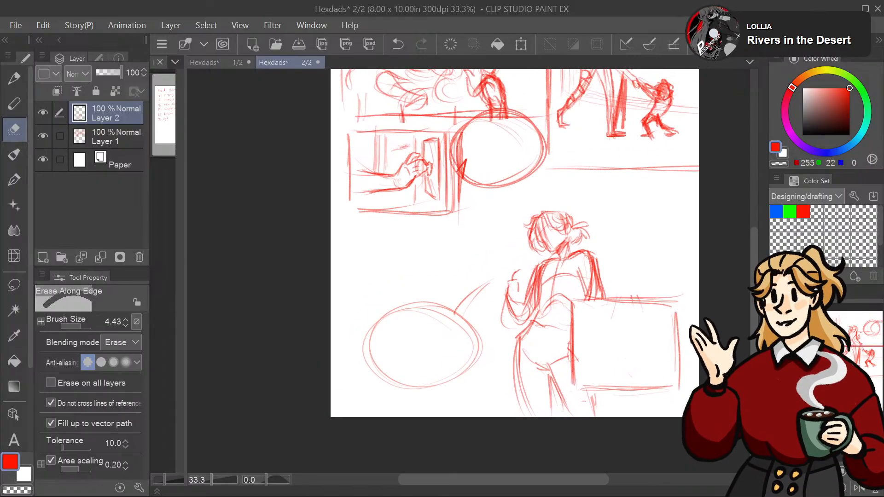
left_click(16, 75)
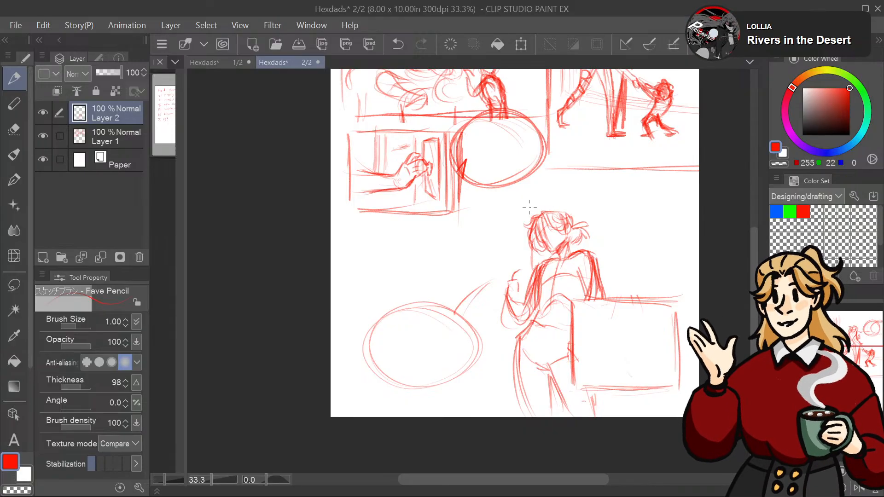
mouse_move(532, 181)
left_mouse_down()
mouse_move(532, 269)
mouse_move(531, 250)
left_mouse_up()
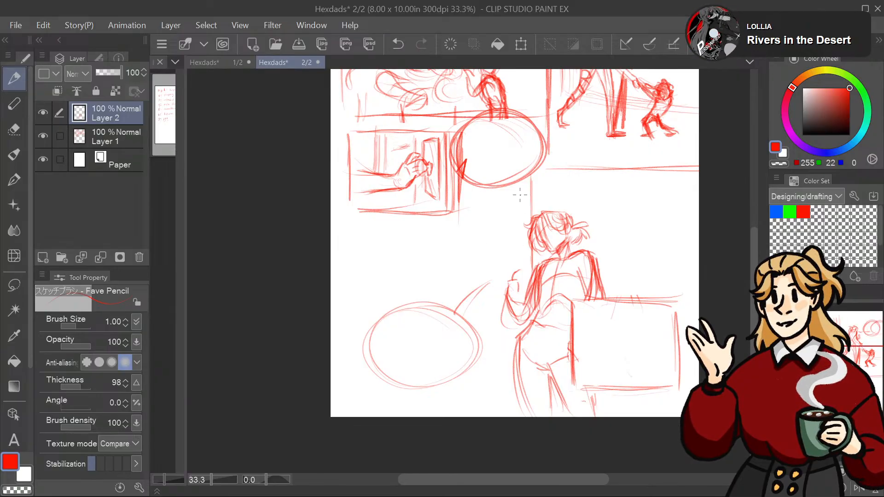
left_click_drag(521, 198, 522, 291)
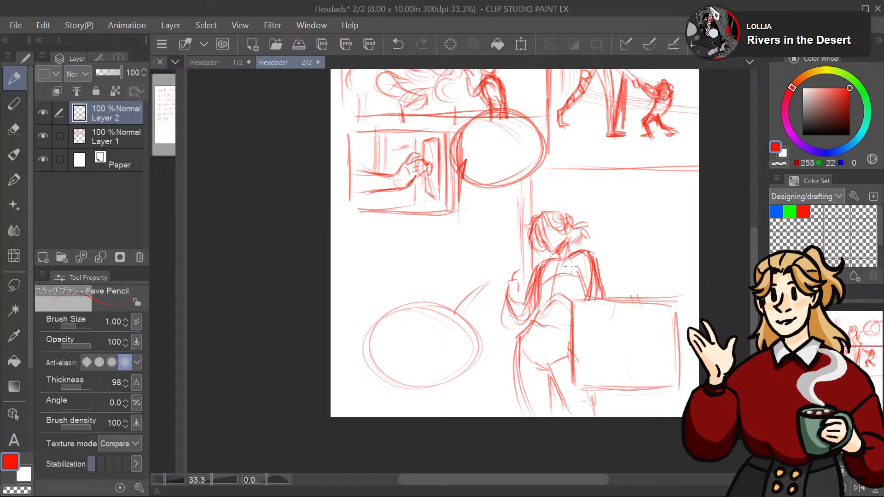
left_click_drag(514, 239, 530, 277)
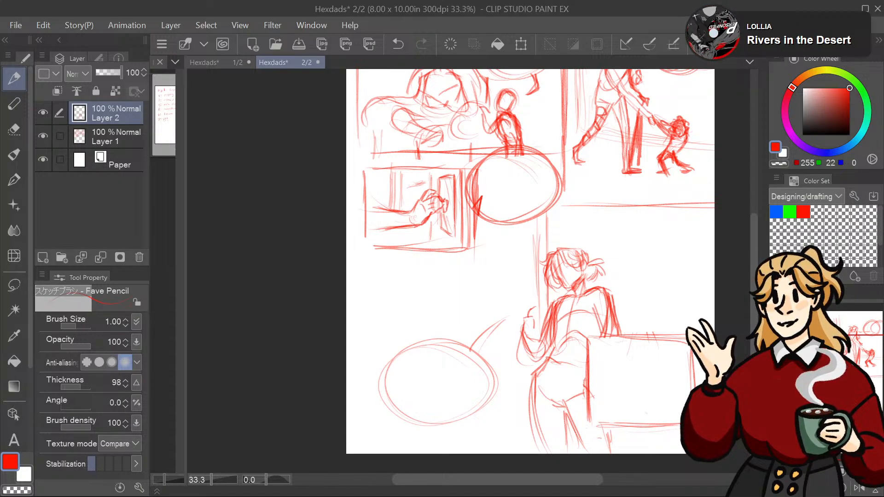
Step: Sketch a small round speech bubble above the lower-right frame with a long curved tail reaching over the figure's head
mouse_move(529, 276)
left_mouse_down()
mouse_move(558, 242)
mouse_move(561, 292)
mouse_move(526, 160)
mouse_move(539, 265)
mouse_move(492, 273)
left_mouse_up()
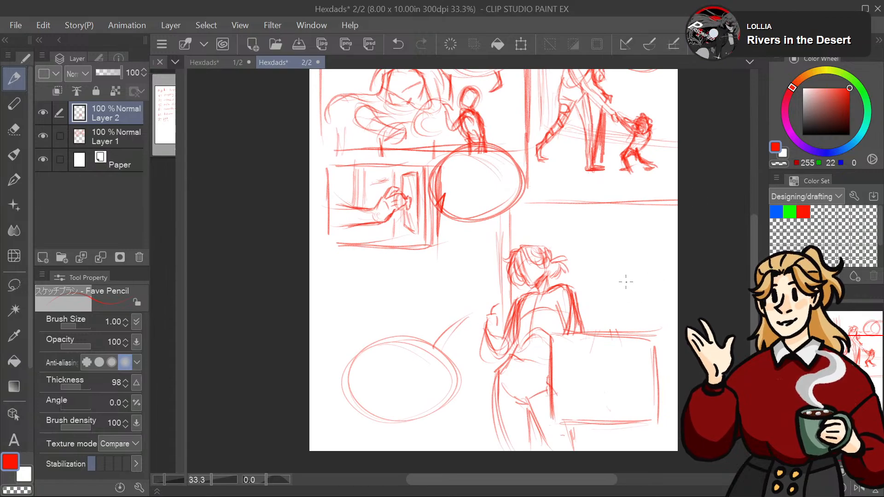
mouse_move(652, 268)
left_mouse_down()
mouse_move(598, 257)
mouse_move(644, 276)
mouse_move(608, 278)
mouse_move(600, 264)
left_mouse_up()
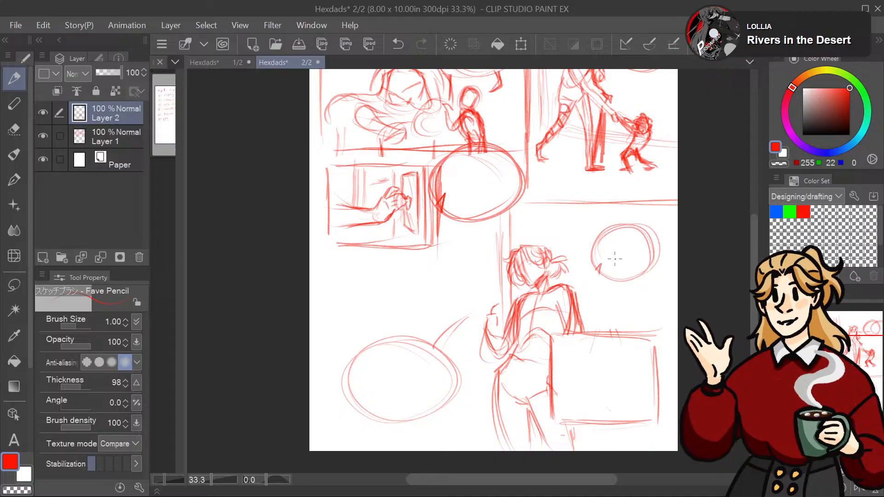
key("ctrl+z")
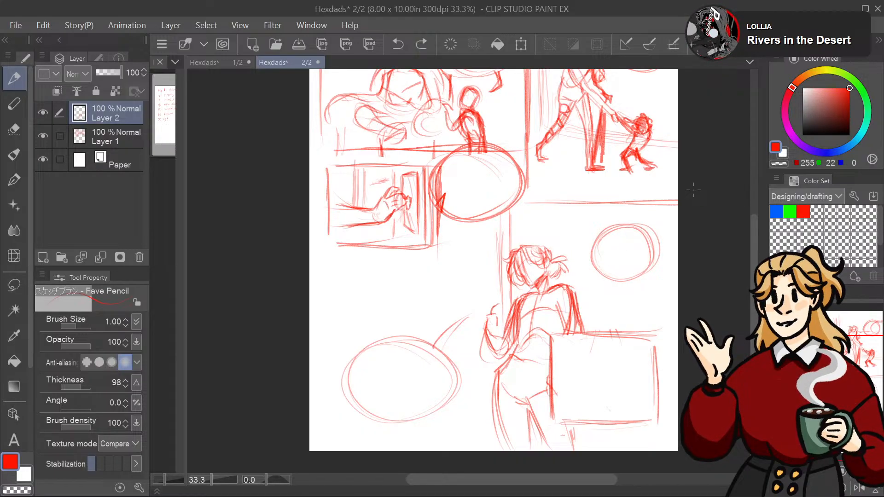
left_click_drag(591, 242, 522, 224)
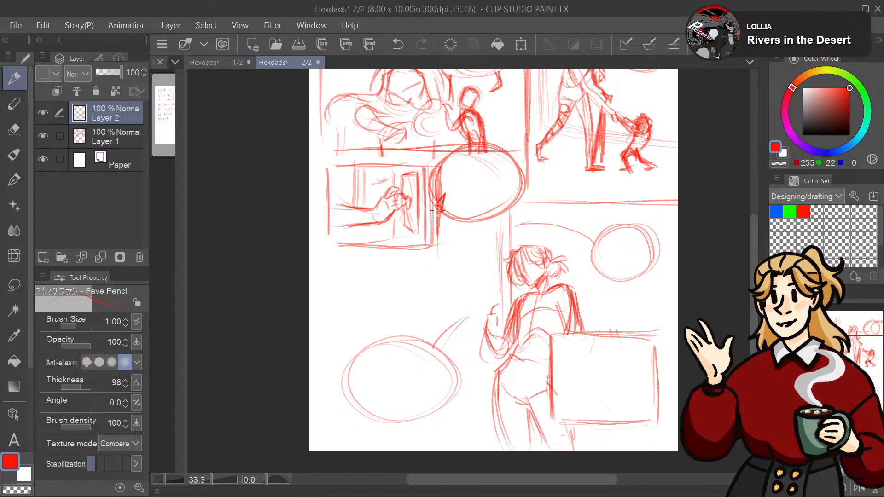
Step: Loop the tail of the bubble beside the hand-on-door panel and scribble placeholder text inside it, undoing the marks on the small bubble
mouse_move(443, 208)
left_mouse_down()
mouse_move(437, 220)
mouse_move(445, 193)
mouse_move(478, 212)
mouse_move(449, 304)
mouse_move(464, 249)
mouse_move(501, 234)
left_mouse_up()
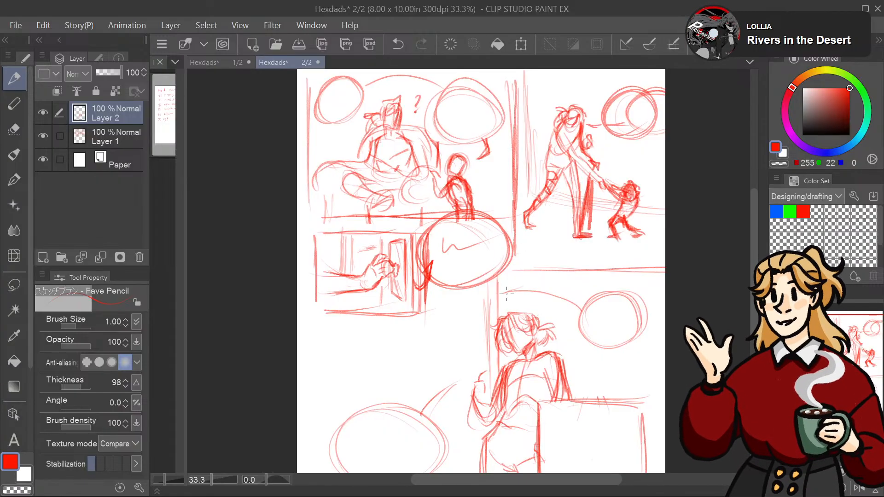
left_click_drag(508, 286, 507, 295)
mouse_move(596, 320)
left_mouse_down()
mouse_move(622, 317)
mouse_move(622, 231)
mouse_move(657, 238)
left_mouse_up()
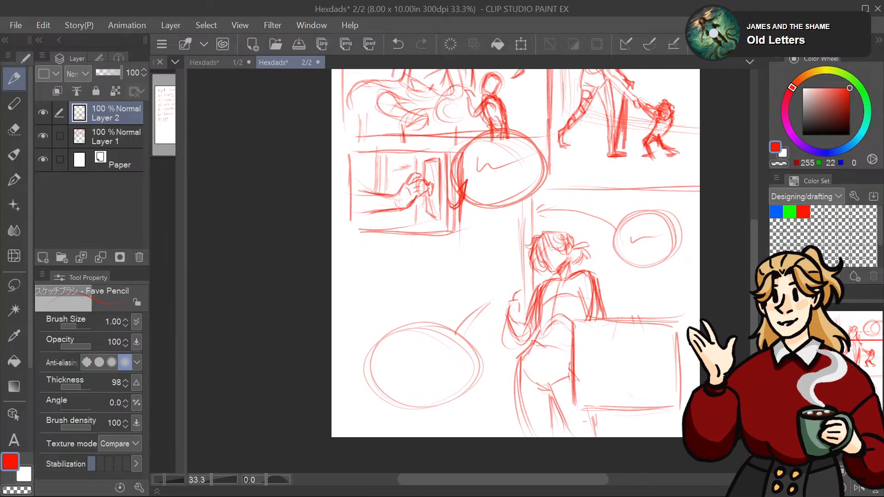
key("ctrl+z")
key("ctrl+z")
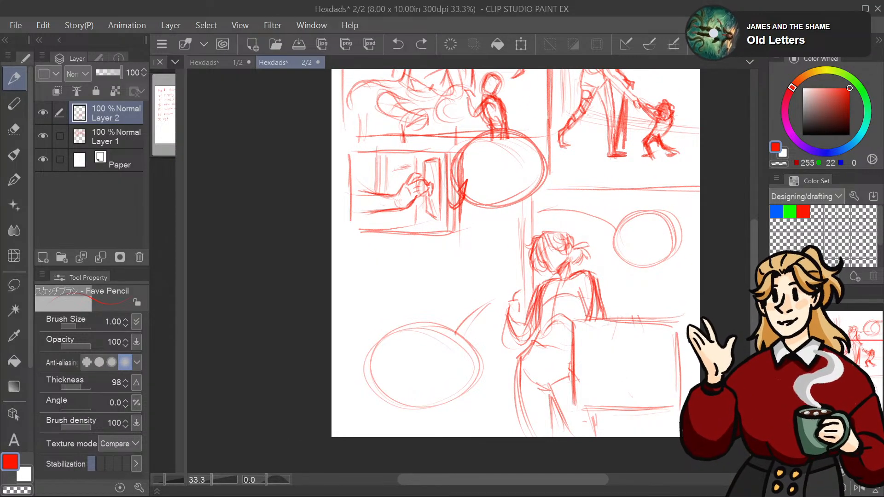
key("ctrl+y")
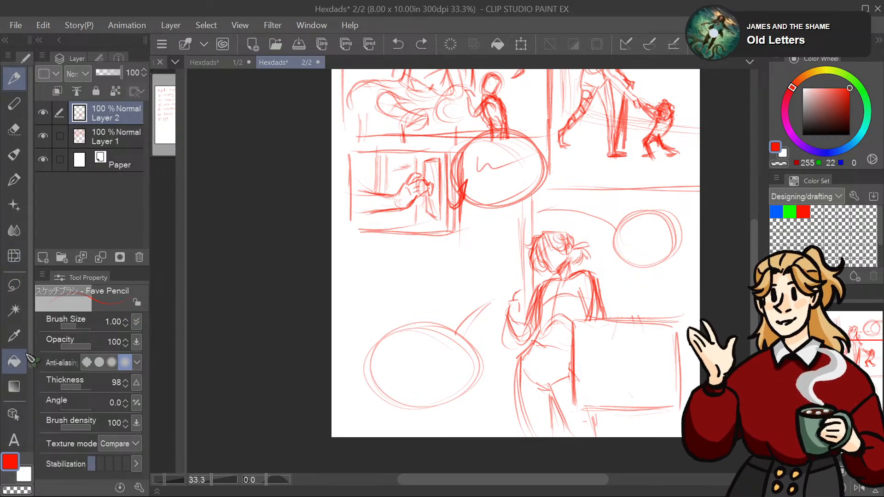
left_click(16, 289)
mouse_move(498, 276)
left_mouse_down()
mouse_move(486, 411)
mouse_move(462, 263)
left_mouse_up()
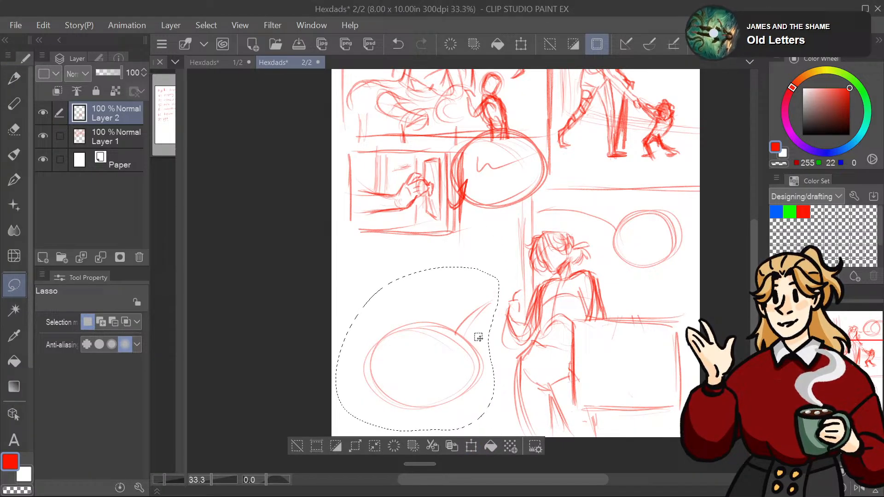
mouse_move(449, 381)
left_mouse_down()
mouse_move(449, 346)
mouse_move(455, 391)
left_mouse_up()
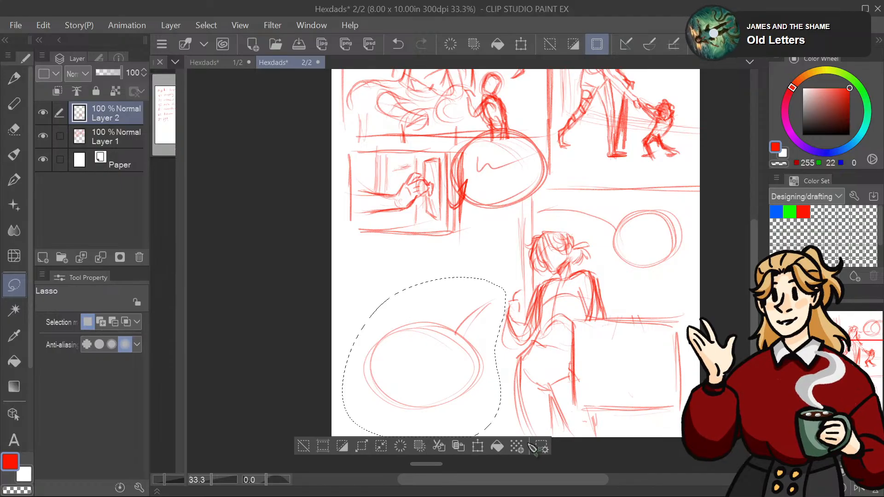
left_click(312, 328)
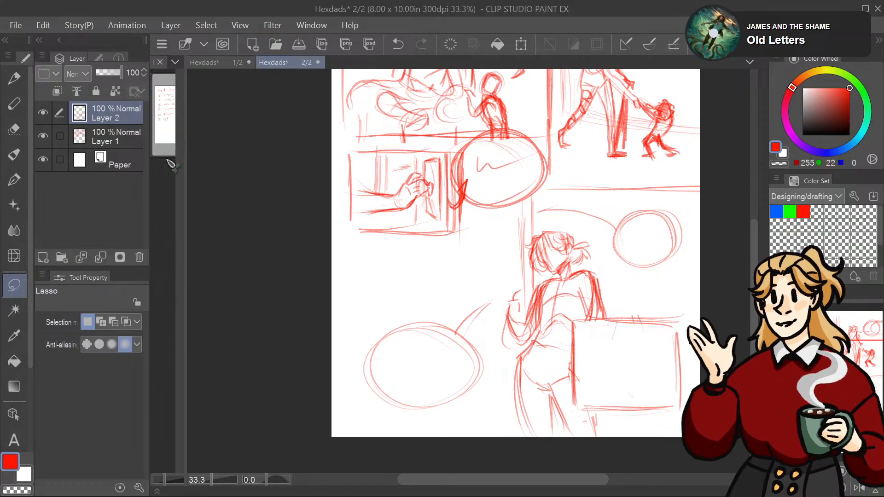
Step: Erase the large oval speech bubble and its tail at the page's lower left on Layer 1
left_click(130, 135)
left_click(14, 129)
mouse_move(453, 398)
left_mouse_down()
mouse_move(474, 341)
mouse_move(457, 358)
mouse_move(444, 325)
mouse_move(380, 401)
mouse_move(368, 353)
left_mouse_up()
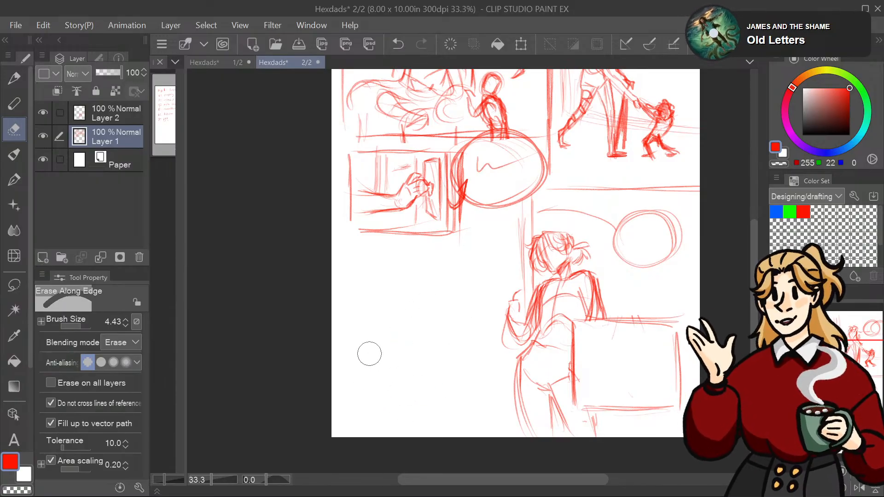
Step: Erase the small round speech bubble and its curved tail near the figure on Layer 2, and return to the Fave Pencil
left_click(14, 79)
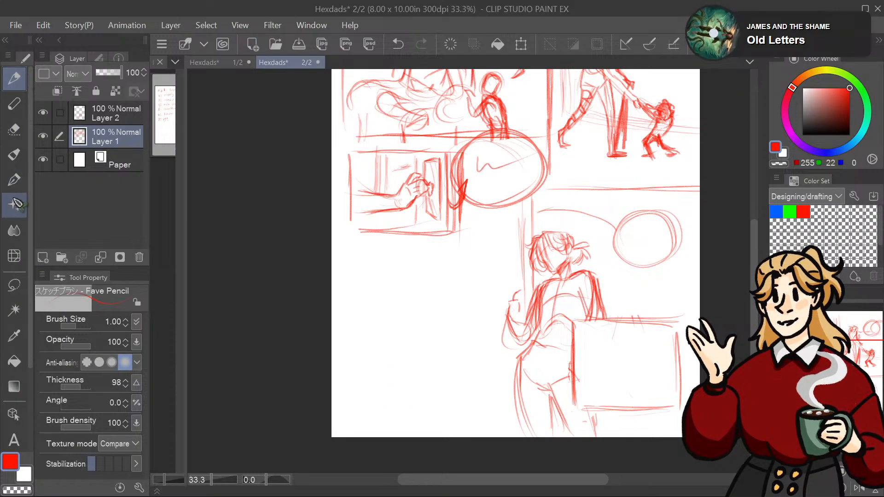
left_click(127, 117)
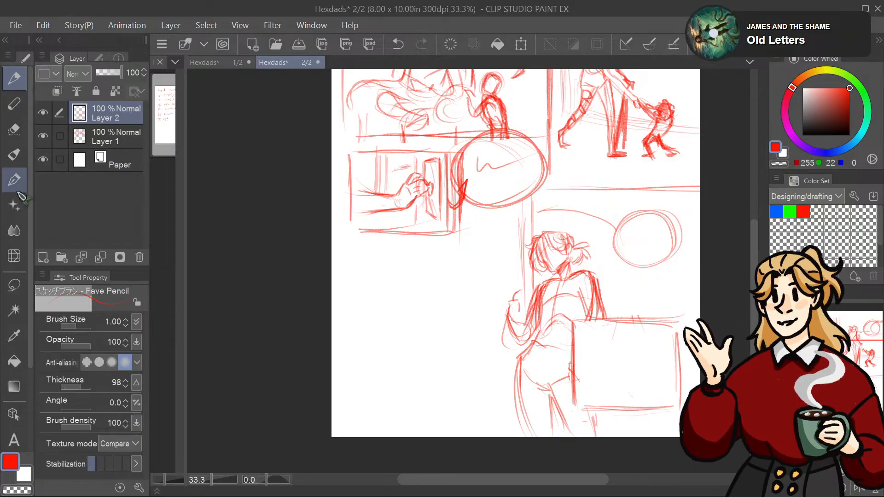
left_click(20, 131)
mouse_move(670, 248)
left_mouse_down()
mouse_move(625, 258)
mouse_move(580, 213)
mouse_move(551, 212)
left_mouse_up()
left_click_drag(643, 220, 683, 243)
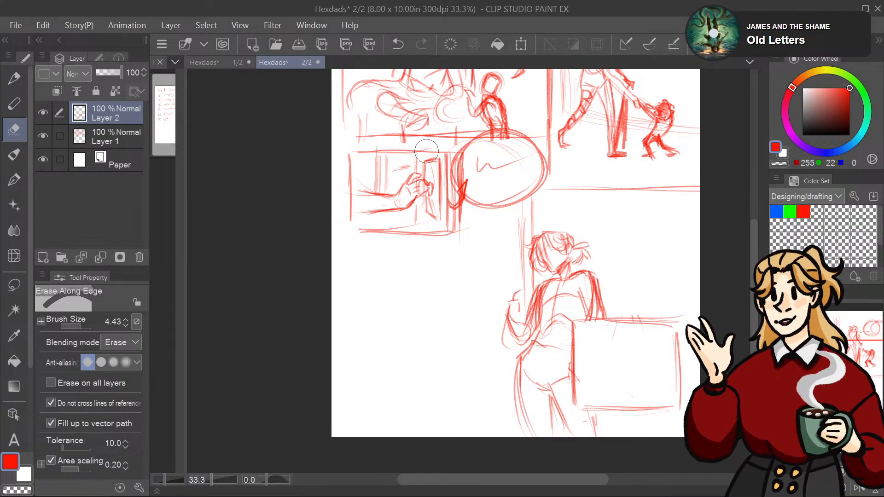
left_click_drag(515, 253, 488, 239)
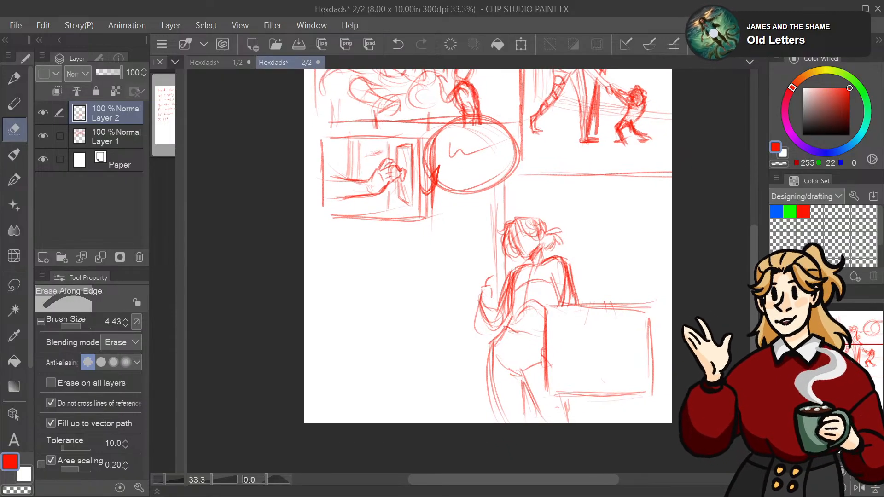
left_click(18, 84)
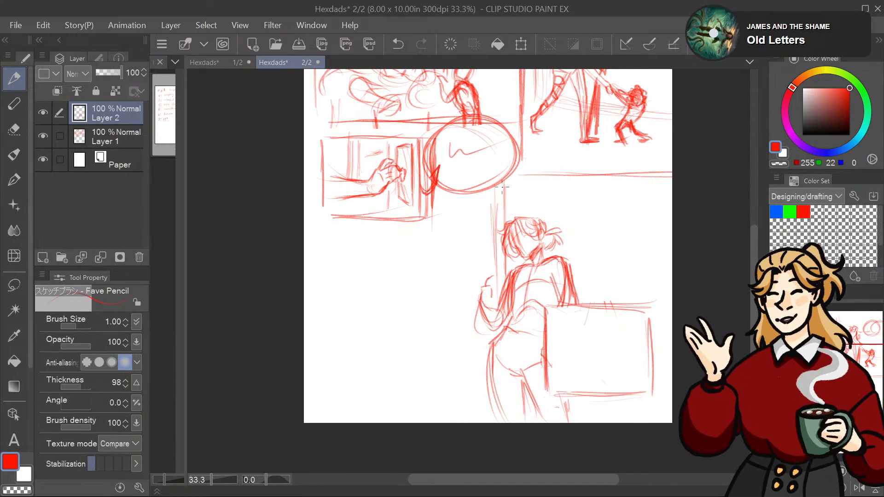
left_click_drag(634, 203, 633, 229)
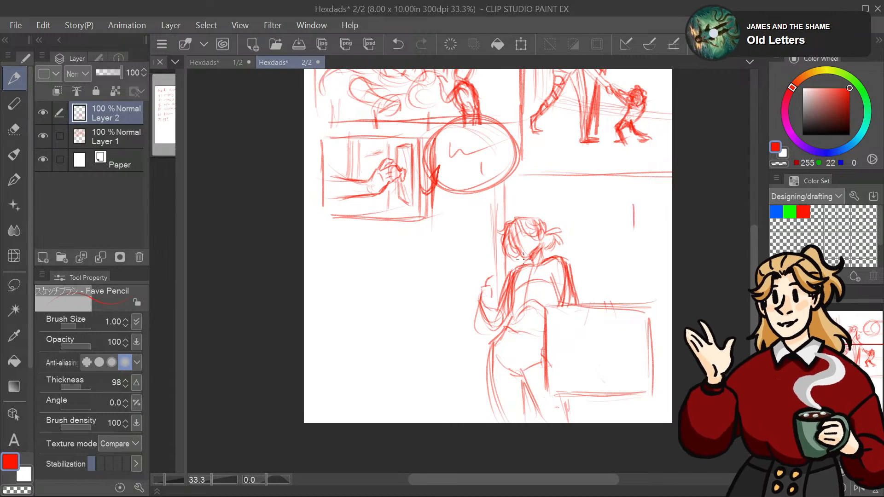
mouse_move(363, 340)
left_mouse_down()
mouse_move(368, 362)
mouse_move(348, 420)
left_mouse_up()
key("ctrl+z")
key("ctrl+z")
key("ctrl+z")
Step: Sketch a round speech bubble with a short tail beside the figure's head and an oval bubble with a curved tail near the page's lower-left corner
left_click_drag(479, 264, 510, 229)
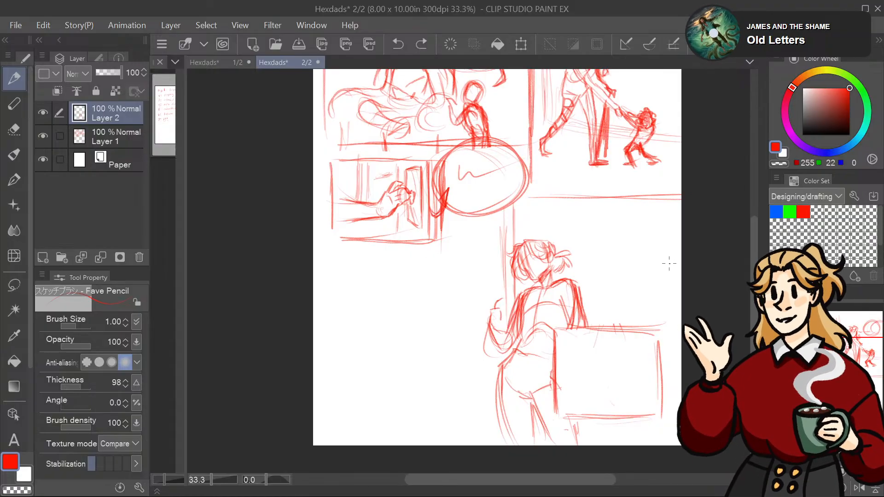
mouse_move(580, 217)
left_mouse_down()
mouse_move(672, 190)
mouse_move(679, 239)
mouse_move(621, 233)
mouse_move(654, 191)
mouse_move(680, 235)
left_mouse_up()
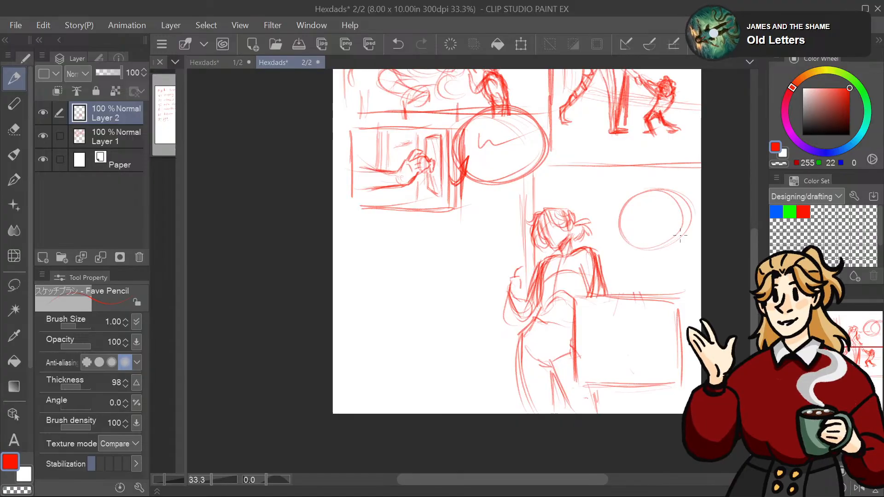
mouse_move(616, 237)
left_mouse_down()
mouse_move(595, 240)
mouse_move(627, 214)
mouse_move(636, 221)
left_mouse_up()
mouse_move(391, 303)
left_mouse_down()
mouse_move(458, 313)
mouse_move(389, 369)
left_mouse_up()
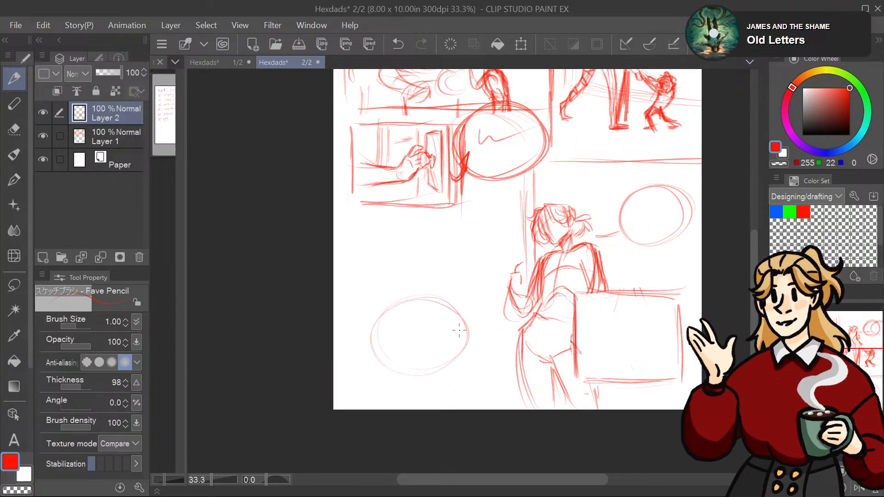
mouse_move(435, 302)
left_mouse_down()
mouse_move(446, 280)
mouse_move(479, 267)
mouse_move(408, 183)
mouse_move(409, 330)
left_mouse_up()
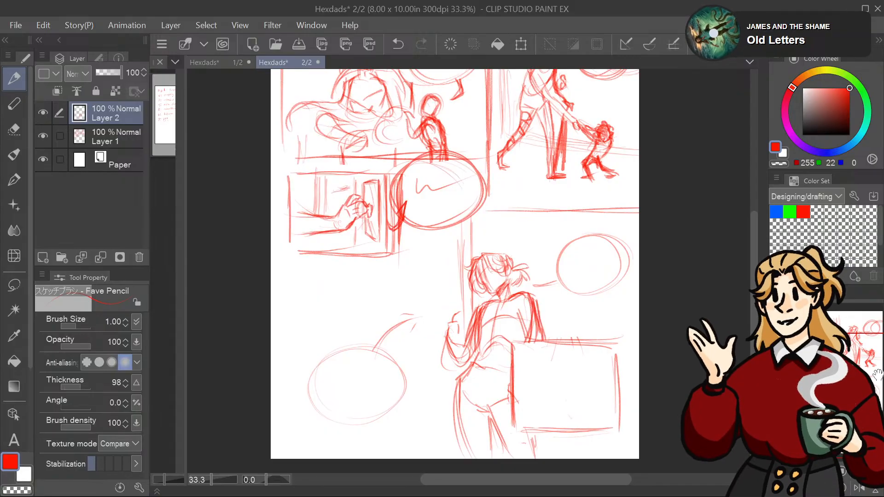
Step: Reinforce the vertical doorframe line beside the large figure and rough in the fingers of the raised hand
mouse_move(877, 373)
left_mouse_down()
mouse_move(883, 399)
mouse_move(883, 382)
left_mouse_up()
mouse_move(441, 227)
left_mouse_down()
mouse_move(456, 207)
mouse_move(454, 276)
left_mouse_up()
left_click_drag(455, 200, 457, 324)
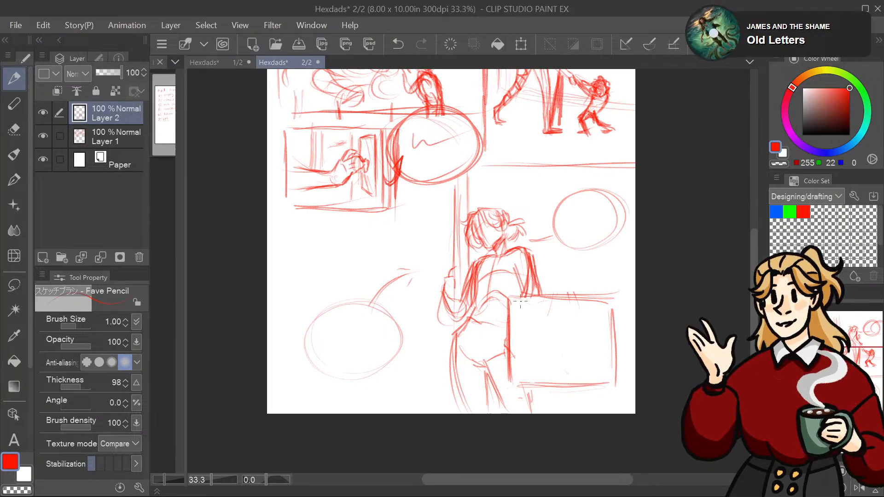
left_click_drag(832, 406, 831, 362)
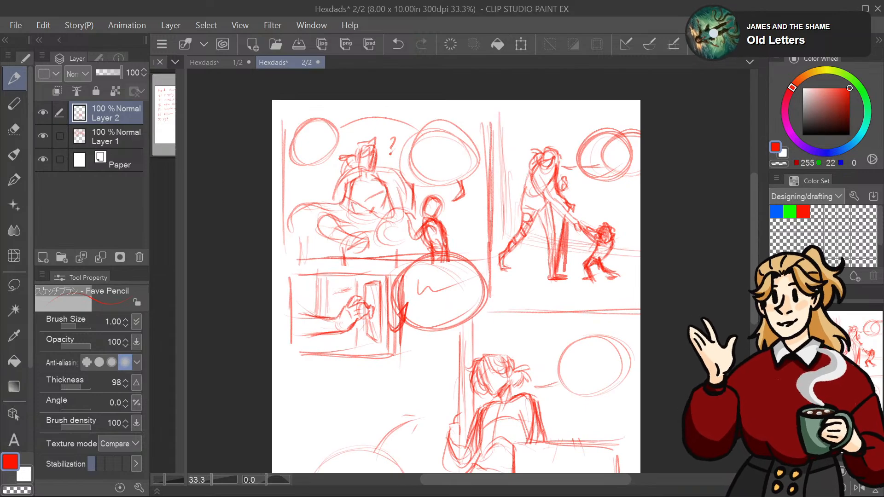
mouse_move(829, 364)
left_mouse_down()
mouse_move(828, 427)
mouse_move(829, 413)
mouse_move(818, 410)
left_mouse_up()
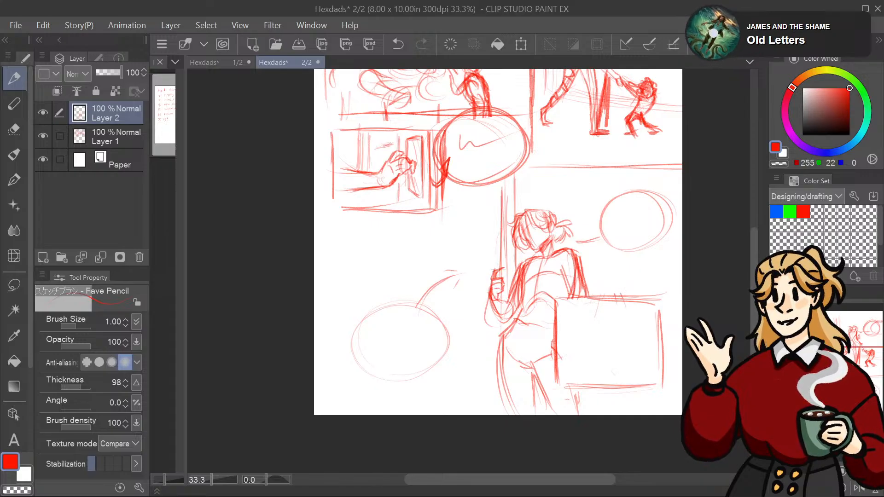
left_click_drag(817, 409, 811, 388)
left_click_drag(504, 426, 527, 361)
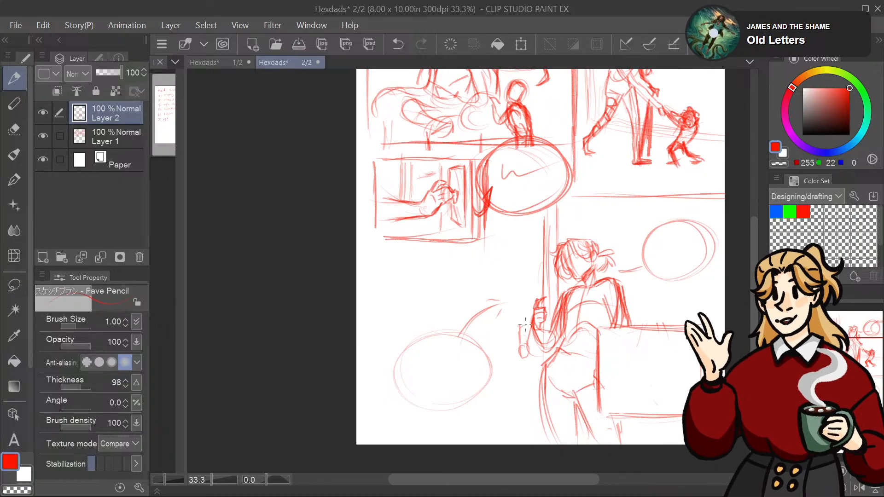
left_click_drag(535, 332, 534, 371)
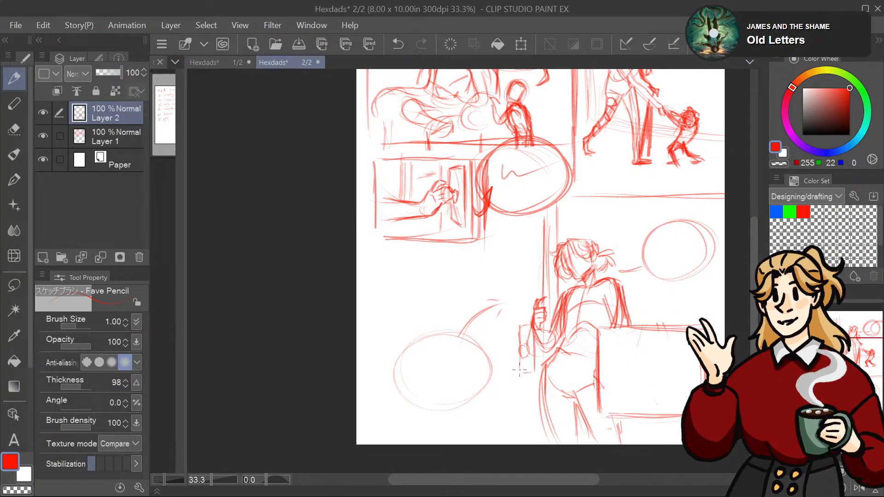
mouse_move(582, 354)
left_mouse_down()
mouse_move(573, 297)
mouse_move(566, 358)
mouse_move(568, 327)
mouse_move(581, 342)
left_mouse_up()
key("ctrl+z")
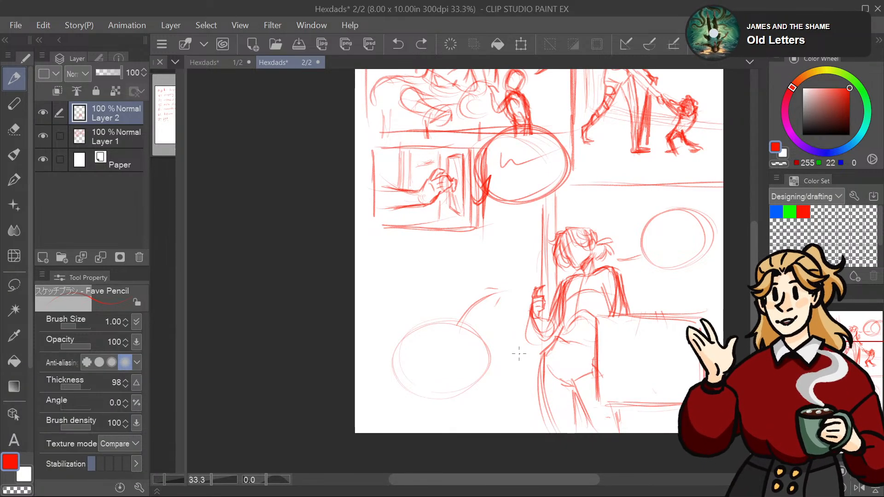
Step: Sketch a round doorknob on a rectangular plate below the figure's raised hand, and draw the door's vertical edge above and below it
left_click_drag(518, 364, 524, 329)
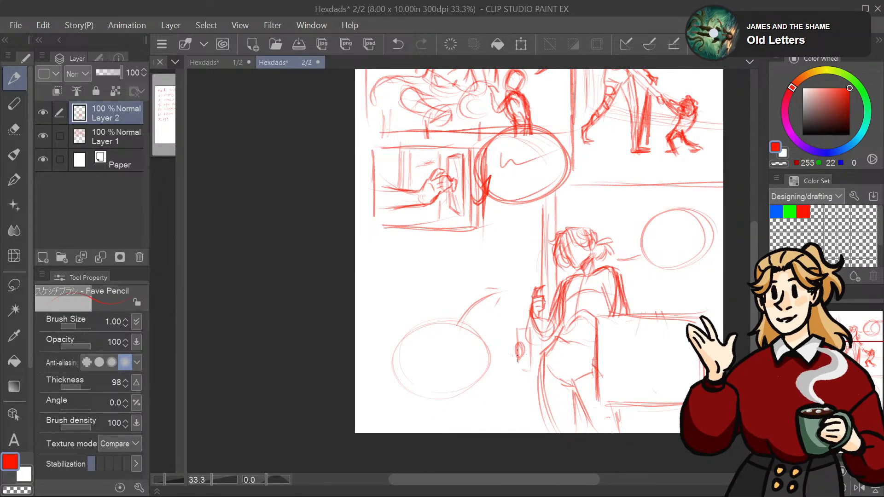
left_click_drag(519, 354, 531, 371)
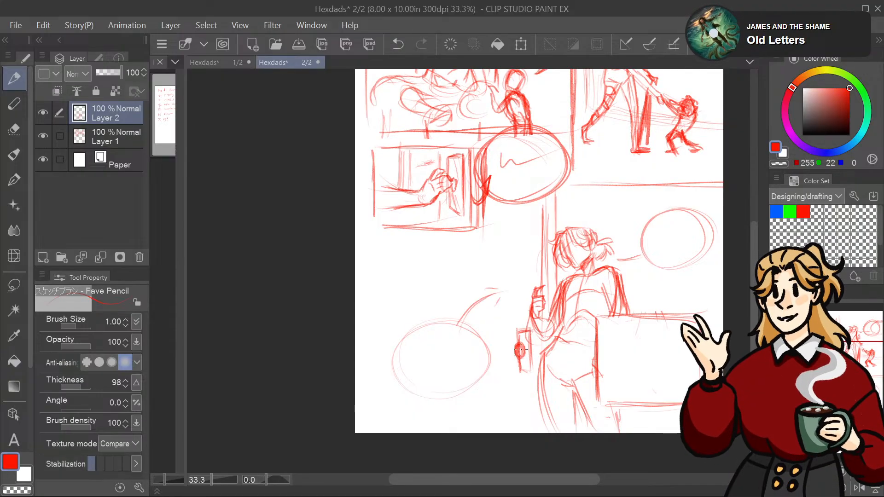
mouse_move(518, 333)
left_mouse_down()
mouse_move(530, 332)
mouse_move(533, 372)
mouse_move(508, 291)
mouse_move(536, 375)
mouse_move(566, 287)
mouse_move(552, 404)
mouse_move(567, 379)
left_mouse_up()
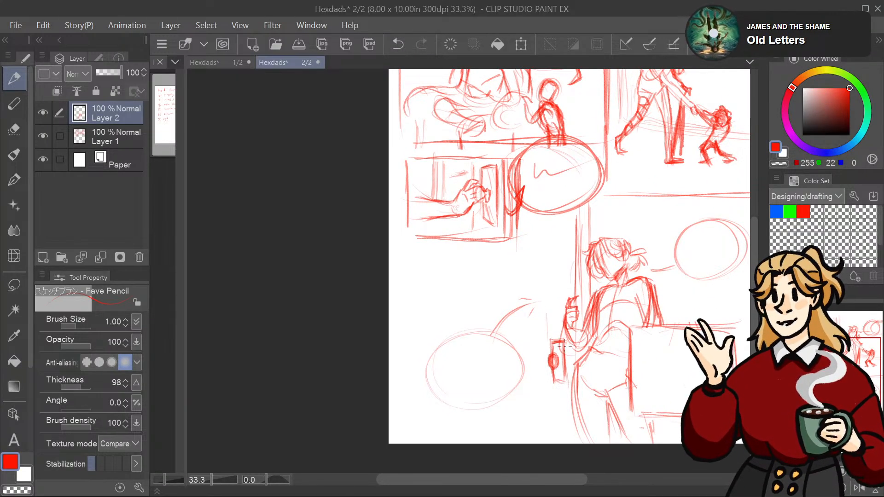
mouse_move(564, 348)
left_mouse_down()
mouse_move(547, 312)
mouse_move(545, 355)
mouse_move(546, 225)
left_mouse_up()
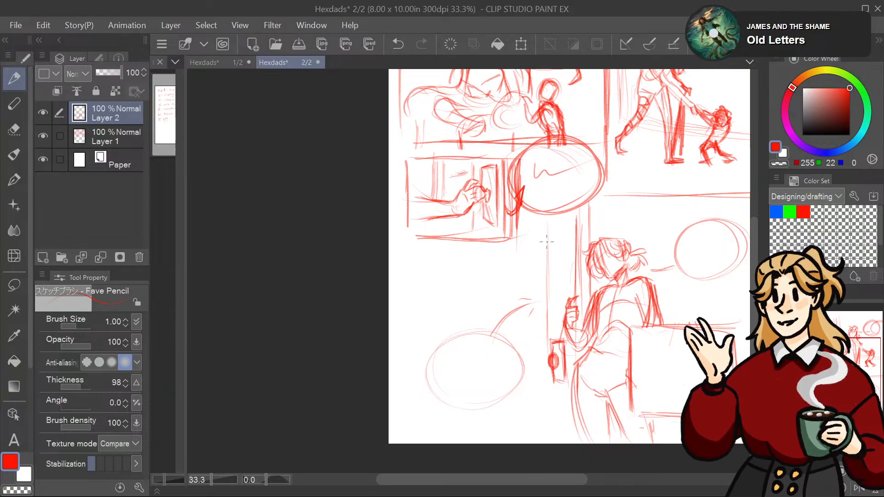
left_click_drag(546, 385, 552, 440)
Step: Sketch horizontal lines between the lower bubble and the doorknob, and parallel vertical door lines above and below that bubble
mouse_move(521, 296)
left_mouse_down()
mouse_move(530, 224)
mouse_move(496, 186)
mouse_move(496, 250)
left_mouse_up()
left_click_drag(497, 342, 499, 372)
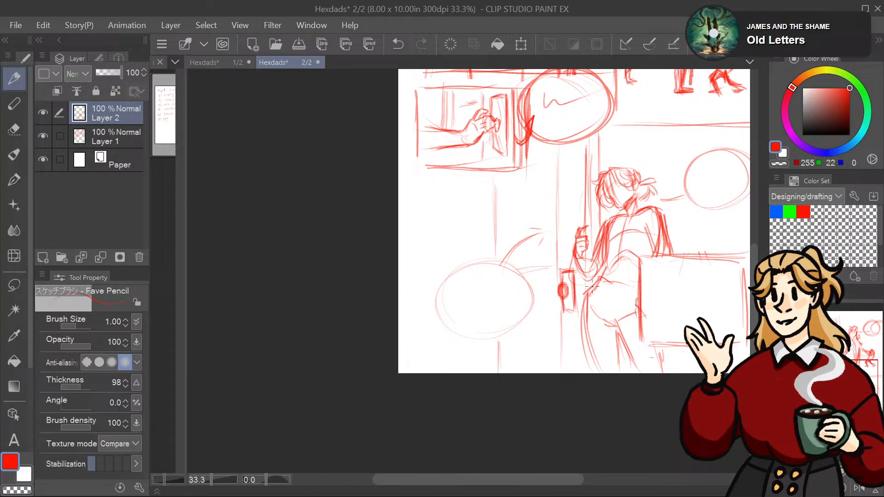
mouse_move(499, 259)
left_mouse_down()
mouse_move(498, 213)
mouse_move(500, 258)
left_mouse_up()
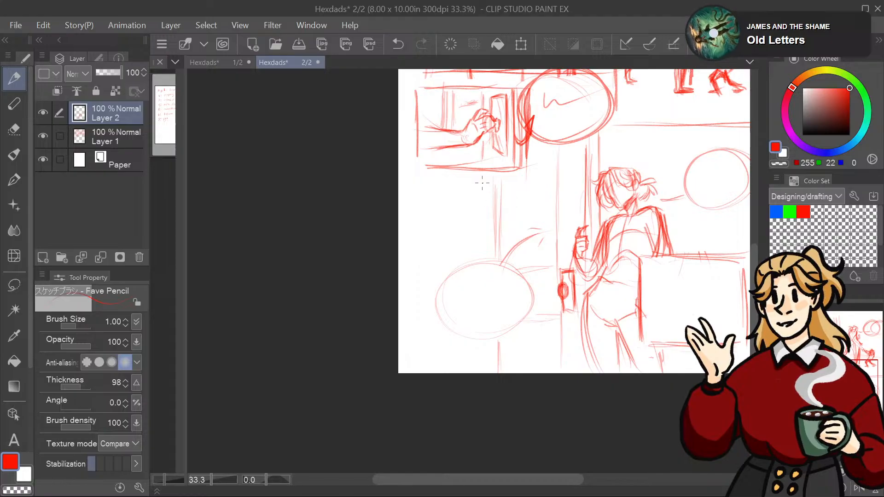
mouse_move(482, 182)
left_mouse_down()
mouse_move(481, 250)
mouse_move(481, 221)
left_mouse_up()
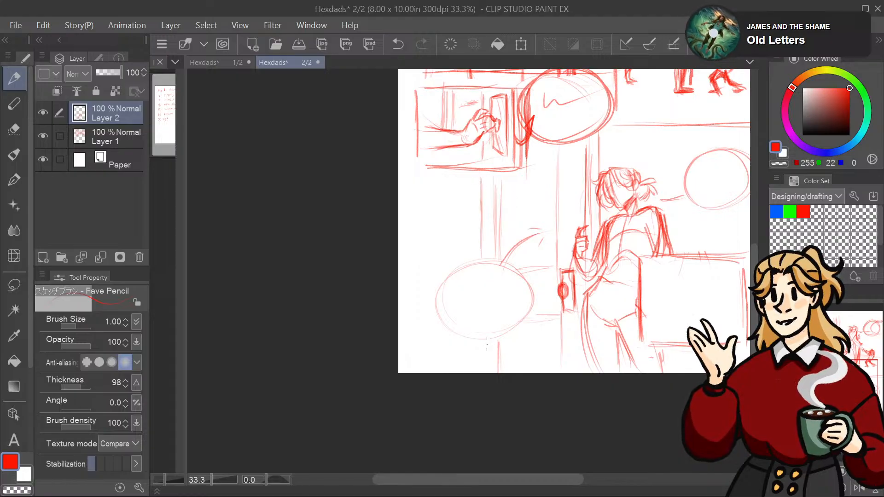
left_click_drag(484, 341, 484, 373)
left_click_drag(475, 184, 476, 253)
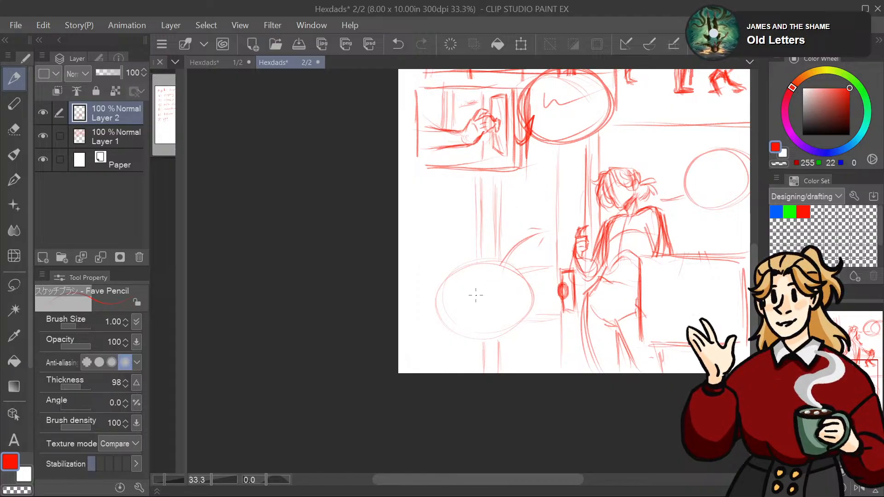
left_click_drag(477, 340, 477, 366)
Step: Lasso the doorknob plate with its adjoining horizontal lines on Layer 2, move them slightly lower, and clear the selection
left_click_drag(529, 257, 433, 270)
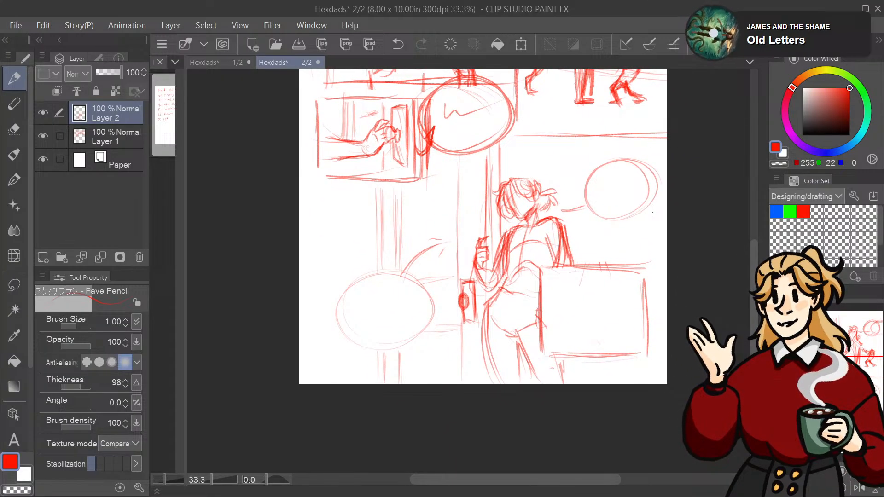
left_click_drag(652, 212, 638, 292)
key("ctrl+minus")
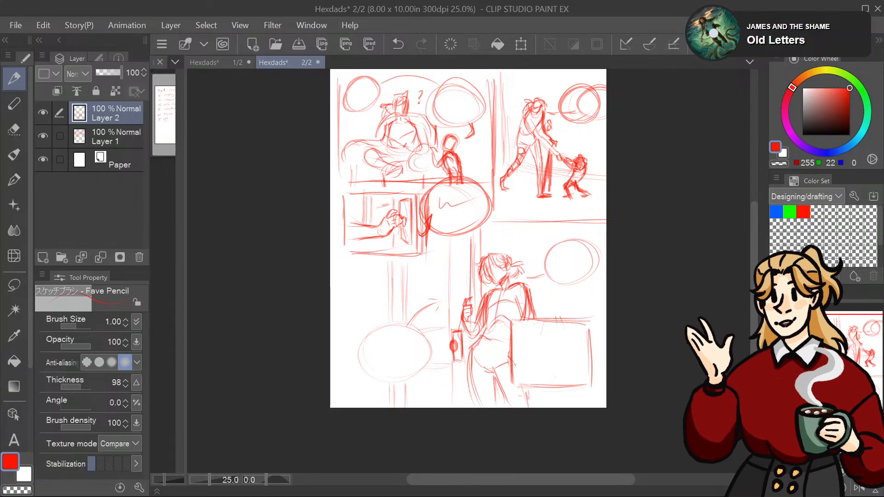
left_click_drag(555, 377, 545, 328)
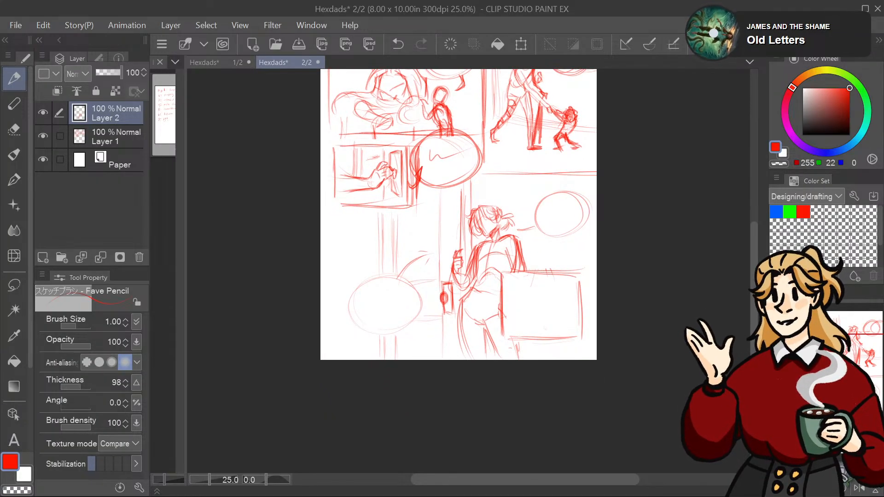
key("ctrl+plus")
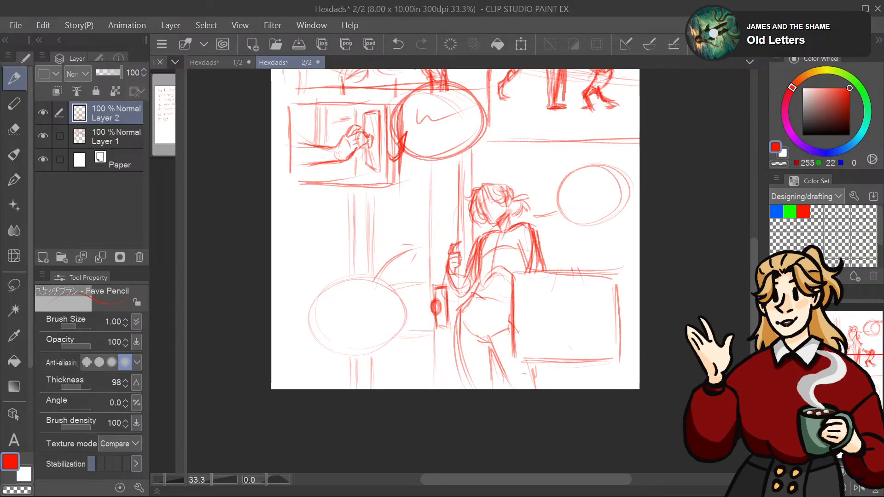
left_click(14, 285)
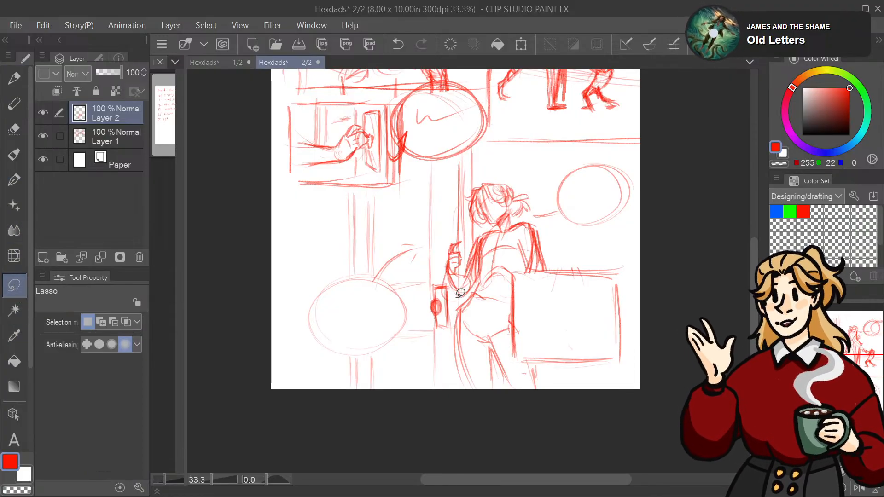
mouse_move(460, 293)
left_mouse_down()
mouse_move(453, 313)
mouse_move(440, 279)
mouse_move(432, 322)
mouse_move(456, 324)
mouse_move(455, 303)
left_mouse_up()
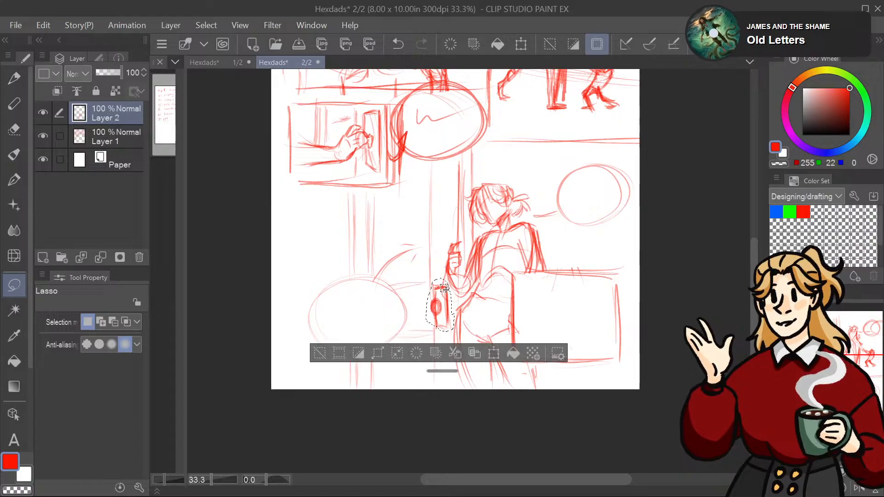
mouse_move(439, 271)
left_mouse_down()
mouse_move(394, 282)
mouse_move(412, 322)
mouse_move(396, 342)
mouse_move(422, 350)
mouse_move(451, 327)
mouse_move(440, 272)
left_mouse_up()
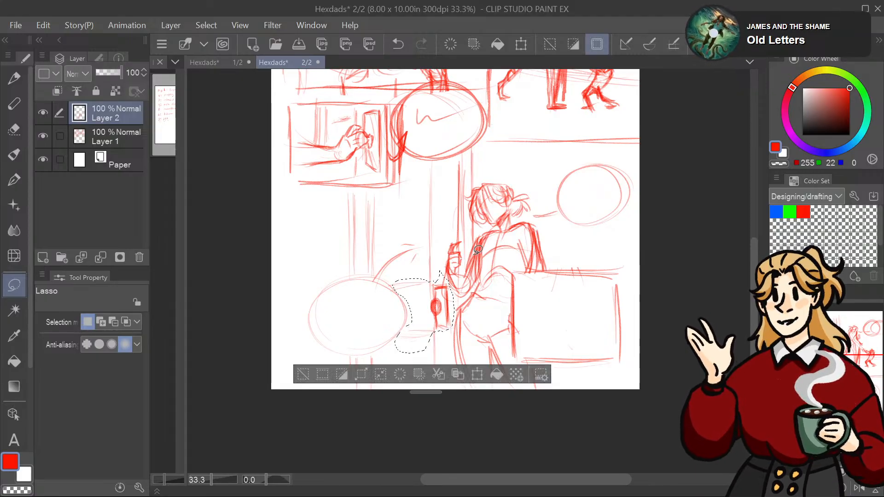
left_click(477, 373)
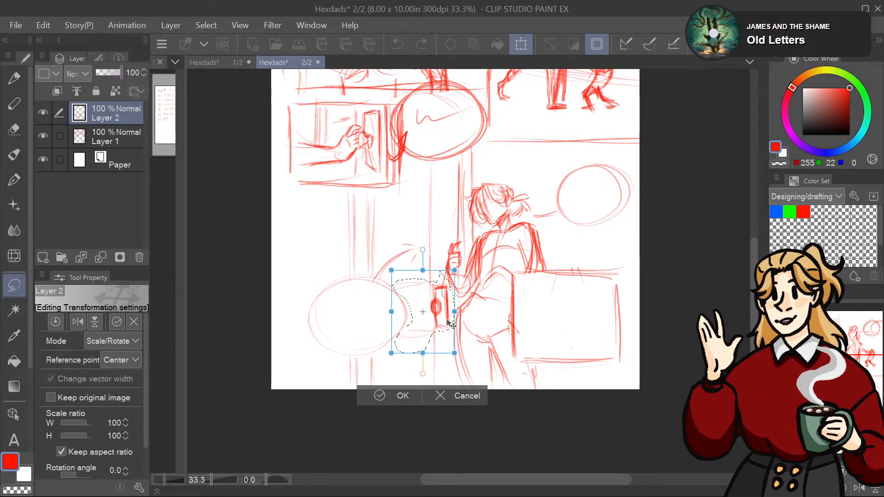
left_click_drag(451, 324, 449, 343)
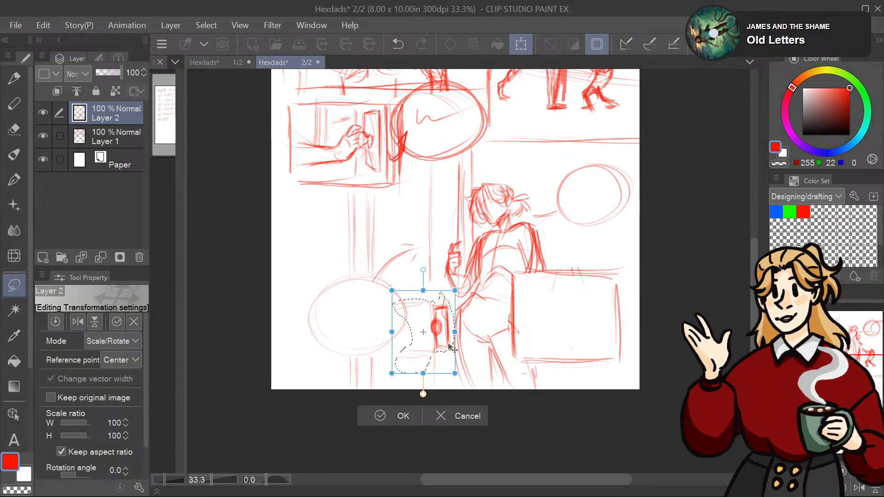
left_click(403, 415)
key("ctrl+d")
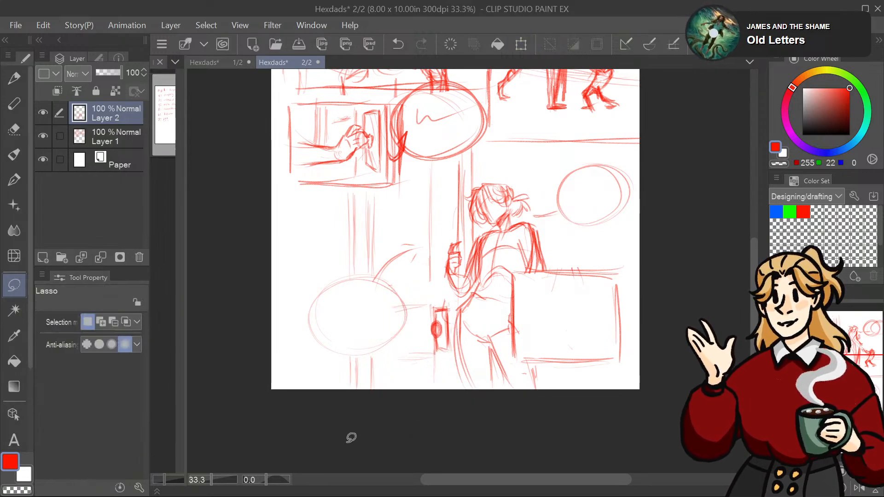
Step: With the Fave Pencil, extend the door's vertical edge down to the doorknob plate and redraw the lower horizontal line toward the bubble
left_click_drag(455, 276, 446, 297)
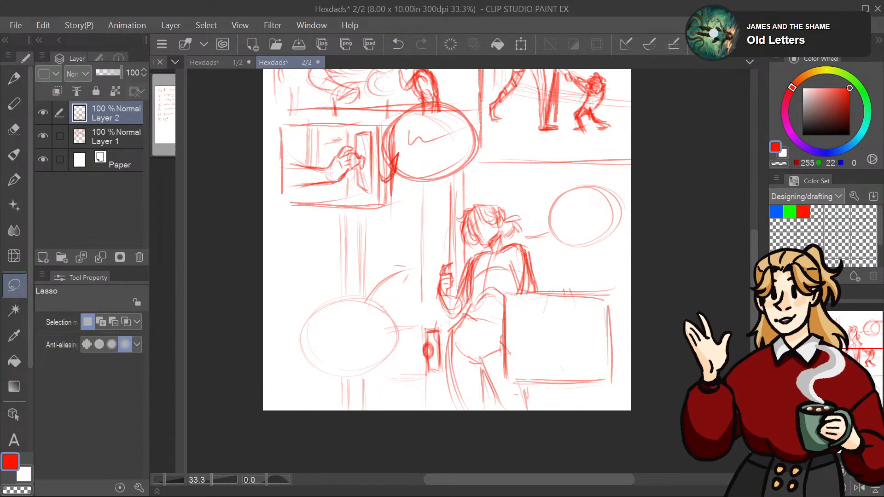
mouse_move(427, 288)
left_mouse_down()
mouse_move(411, 205)
mouse_move(416, 280)
left_mouse_up()
left_click(17, 76)
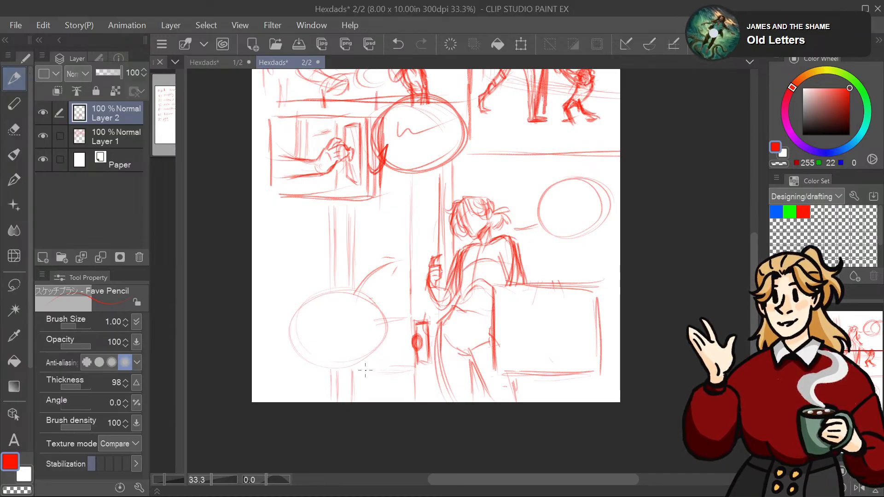
left_click_drag(413, 364, 354, 366)
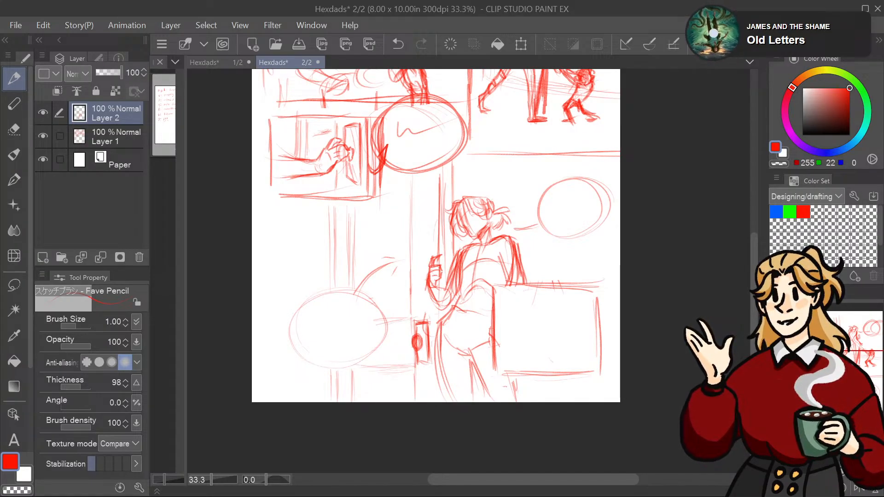
left_click_drag(436, 277, 439, 208)
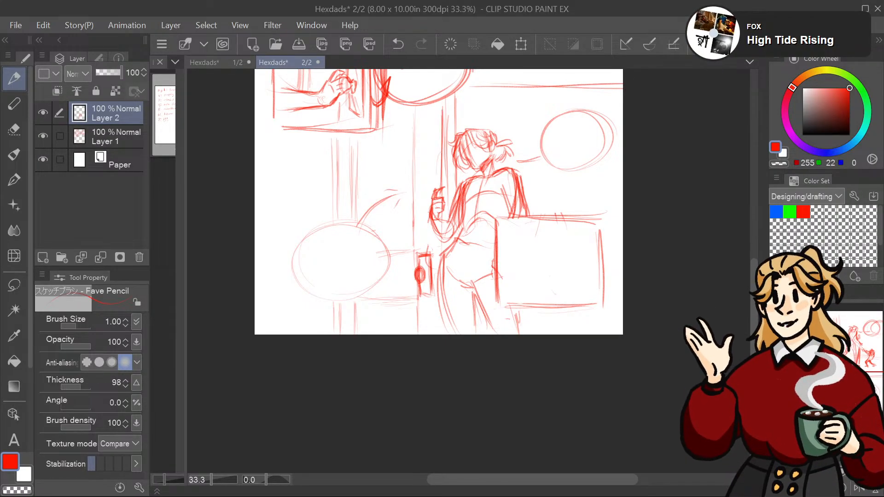
left_click_drag(439, 201, 423, 311)
key("ctrl+minus")
left_click_drag(435, 234, 432, 203)
key("ctrl+plus")
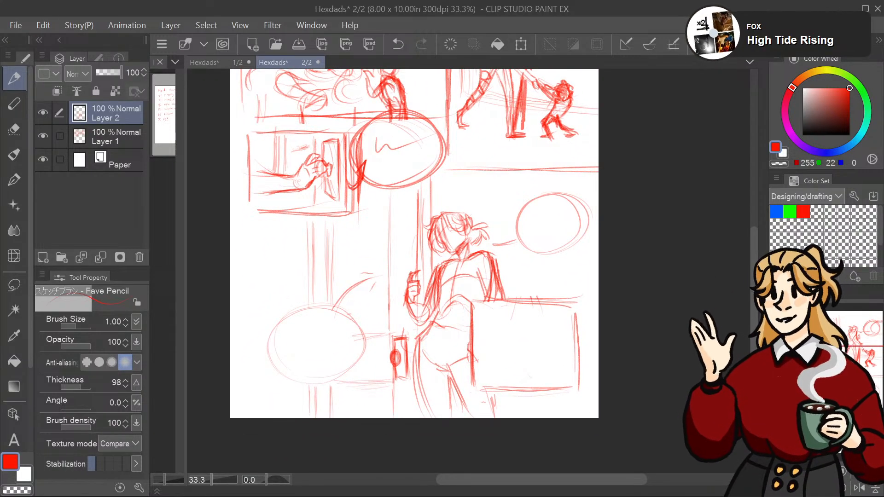
left_click_drag(836, 385, 848, 407)
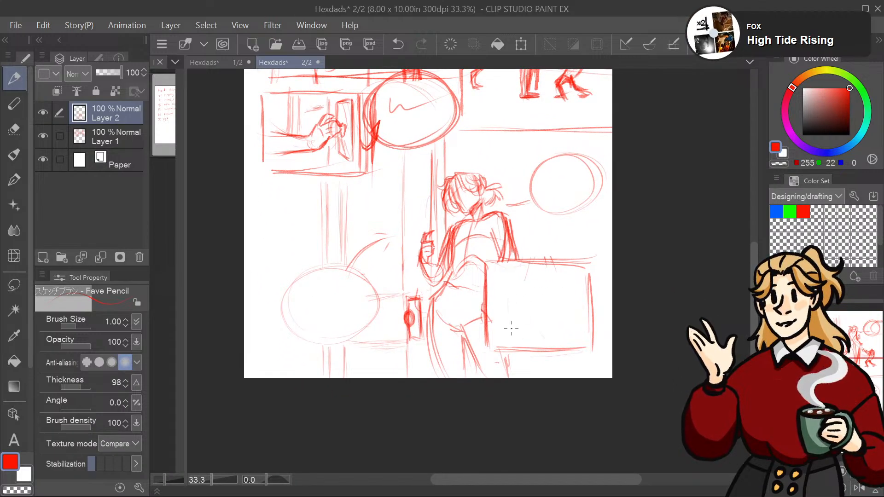
Step: Sketch a tall oval head filling the inset panel beside the figure's hips on page 2, reinforcing its outline with repeated strokes
left_click_drag(510, 327, 529, 279)
mouse_move(567, 318)
left_mouse_down()
mouse_move(560, 286)
mouse_move(529, 276)
mouse_move(506, 316)
mouse_move(548, 269)
mouse_move(569, 313)
mouse_move(567, 333)
left_mouse_up()
left_click_drag(508, 288, 515, 335)
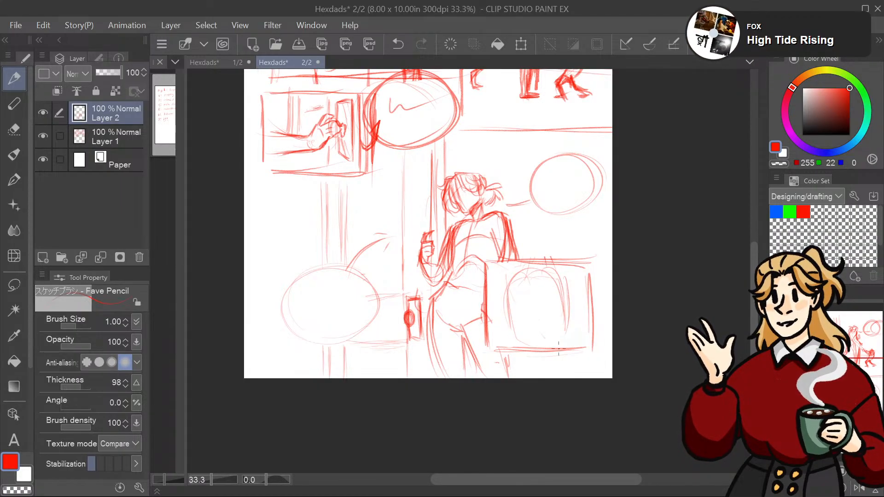
mouse_move(563, 297)
left_mouse_down()
mouse_move(568, 337)
mouse_move(559, 350)
left_mouse_up()
left_click_drag(508, 300, 528, 348)
left_click_drag(509, 333, 537, 358)
left_click_drag(565, 308, 536, 365)
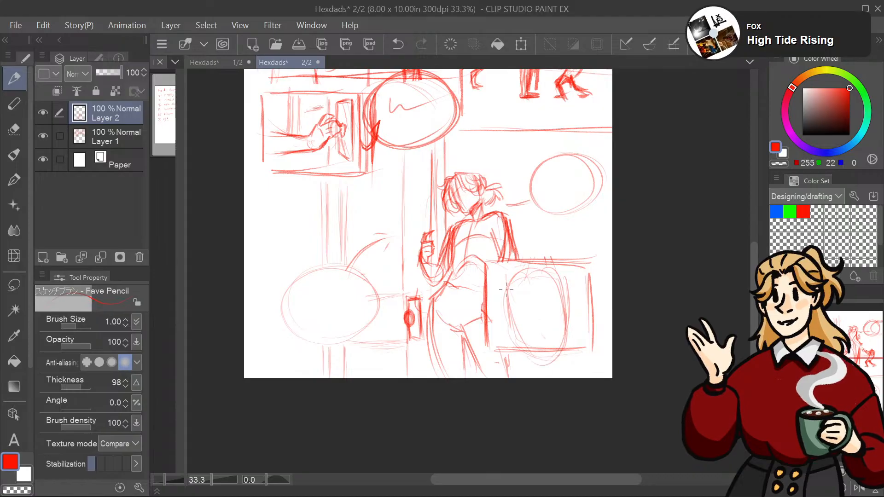
left_click_drag(508, 312, 541, 369)
left_click_drag(568, 325, 558, 362)
left_click_drag(564, 285, 558, 311)
left_click_drag(571, 310, 547, 352)
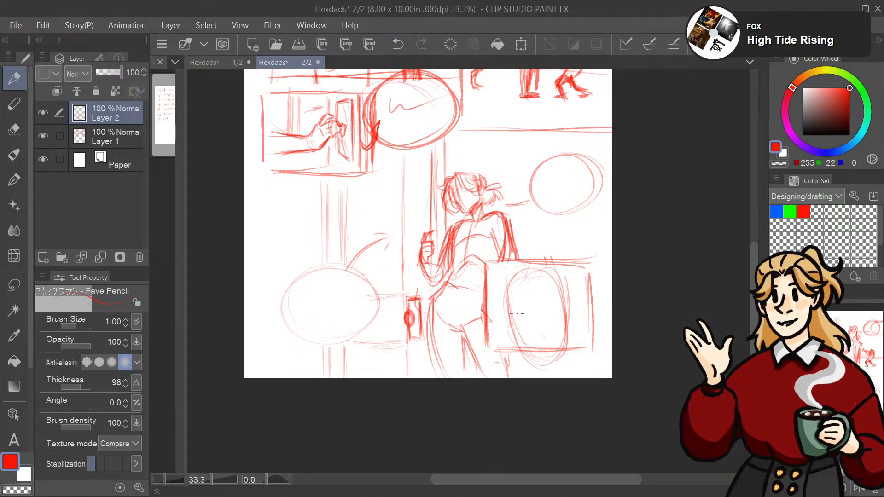
left_click_drag(507, 317, 538, 304)
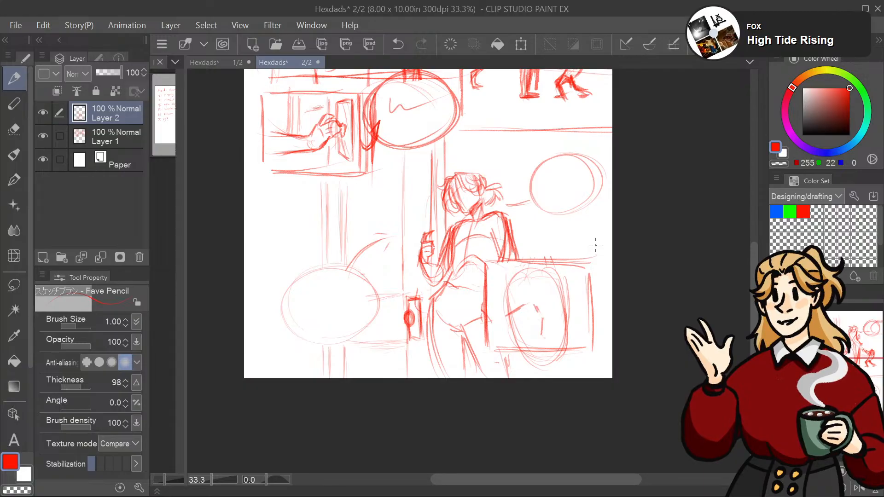
key("ctrl+z")
key("ctrl+z")
key("ctrl+z")
key("ctrl+z")
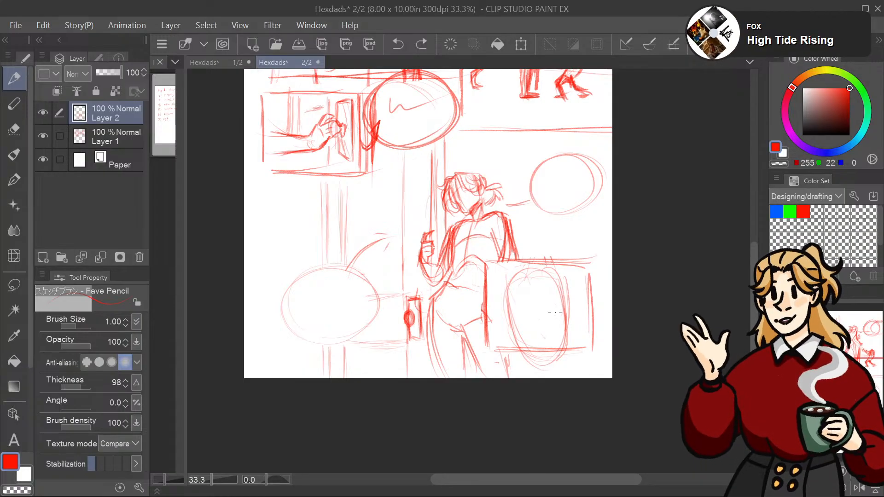
Step: Rough out hands with fingers covering the lower part of the face in the inset panel
mouse_move(507, 318)
left_mouse_down()
mouse_move(536, 304)
mouse_move(544, 317)
mouse_move(543, 338)
mouse_move(511, 340)
mouse_move(519, 346)
mouse_move(548, 329)
mouse_move(492, 345)
left_mouse_up()
mouse_move(536, 304)
left_mouse_down()
mouse_move(575, 311)
mouse_move(548, 316)
mouse_move(573, 320)
left_mouse_up()
mouse_move(557, 313)
left_mouse_down()
mouse_move(577, 320)
mouse_move(579, 331)
mouse_move(557, 341)
mouse_move(571, 325)
left_mouse_up()
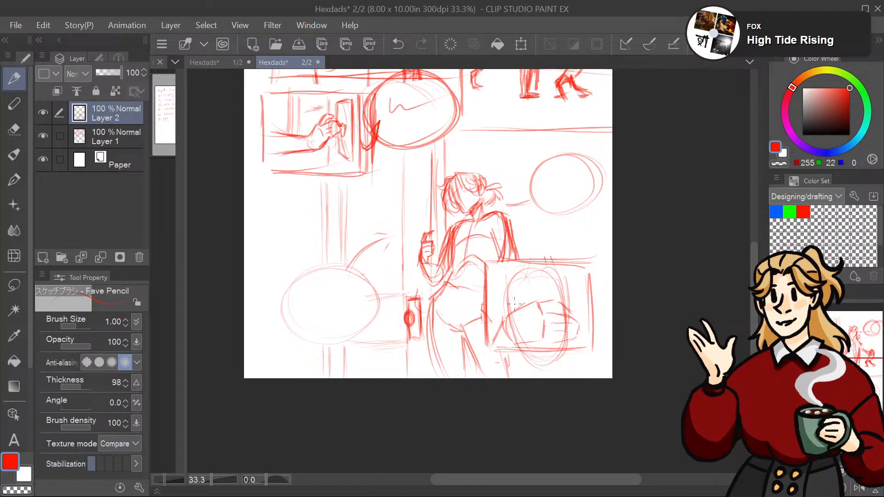
Step: Sketch parted hair locks framing the face in the inset panel, and darken the outlines of the hands
left_click_drag(533, 276, 566, 314)
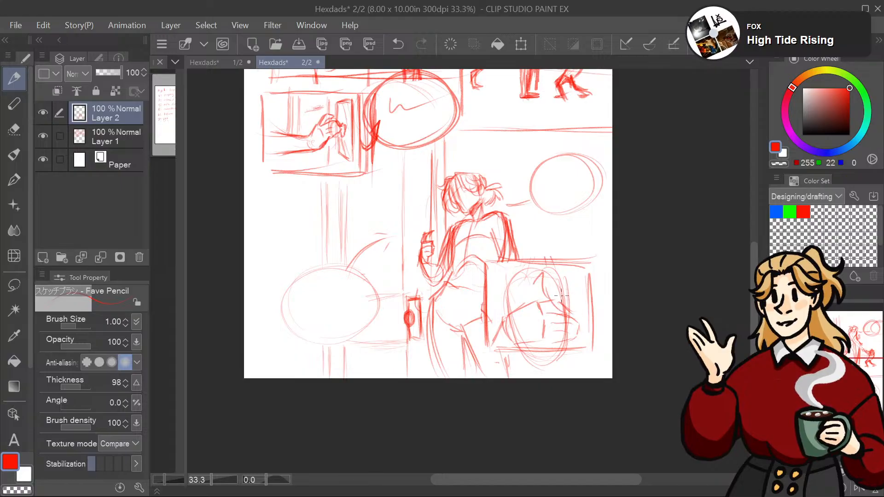
mouse_move(563, 283)
left_mouse_down()
mouse_move(575, 316)
mouse_move(562, 277)
mouse_move(571, 303)
left_mouse_up()
mouse_move(543, 277)
left_mouse_down()
mouse_move(562, 303)
mouse_move(534, 275)
mouse_move(524, 325)
left_mouse_up()
left_click_drag(525, 294, 529, 342)
mouse_move(522, 294)
left_mouse_down()
mouse_move(529, 336)
mouse_move(521, 287)
mouse_move(516, 316)
mouse_move(519, 305)
mouse_move(504, 297)
mouse_move(524, 274)
mouse_move(498, 289)
mouse_move(500, 327)
left_mouse_up()
left_click_drag(505, 288, 499, 306)
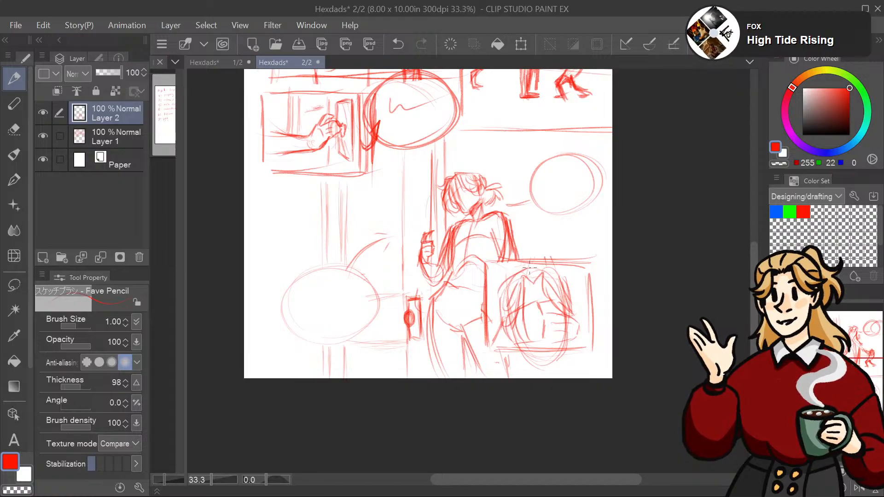
left_click_drag(530, 268, 557, 272)
mouse_move(555, 270)
left_mouse_down()
mouse_move(563, 289)
mouse_move(570, 283)
mouse_move(566, 300)
mouse_move(577, 328)
mouse_move(512, 346)
mouse_move(502, 311)
mouse_move(526, 297)
left_mouse_up()
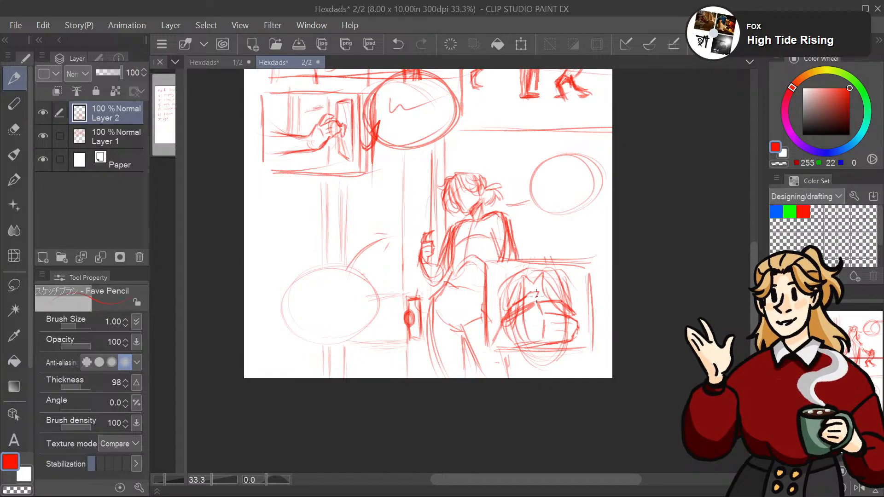
Step: Review the complete rough layout of page 2 at 25% zoom
left_click_drag(529, 318, 598, 213)
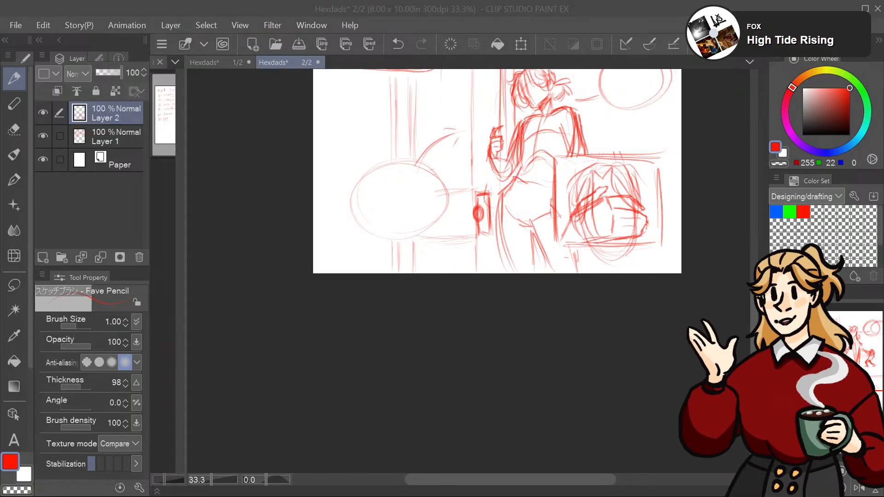
scroll(14, 257, "down", 1)
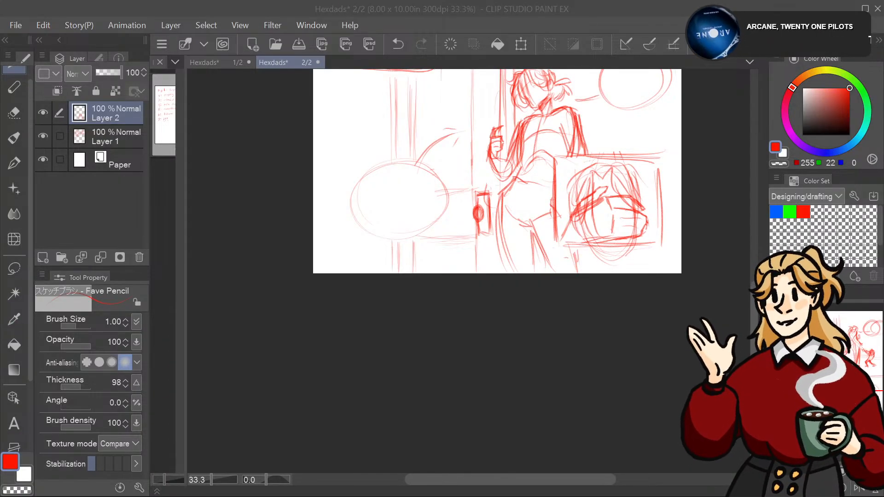
left_click_drag(478, 213, 446, 419)
key("ctrl+minus")
left_click_drag(468, 272, 456, 288)
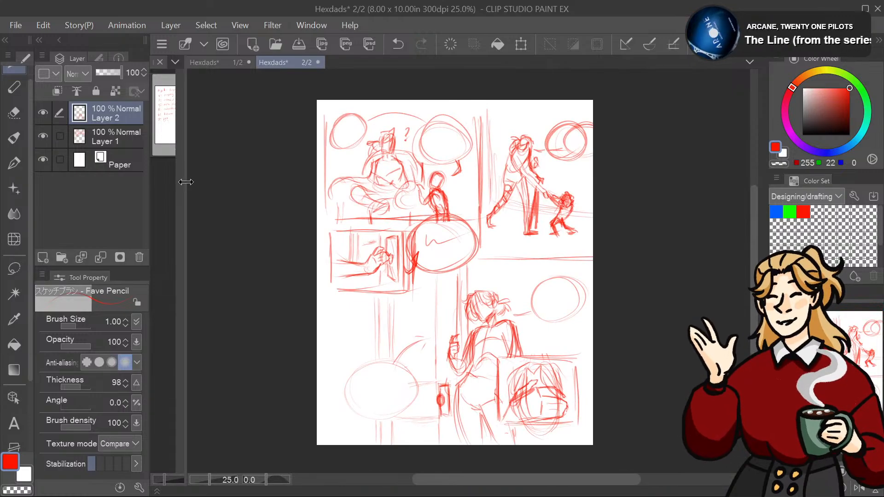
left_click_drag(183, 184, 222, 194)
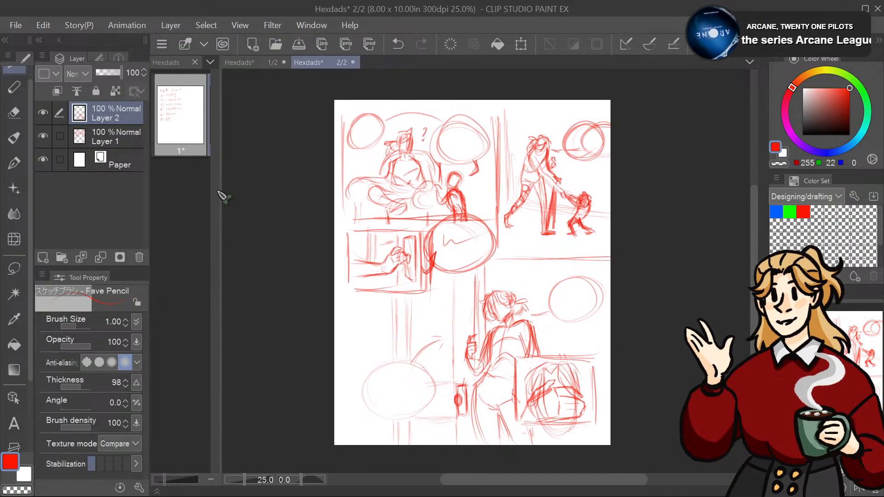
left_click_drag(472, 272, 426, 255)
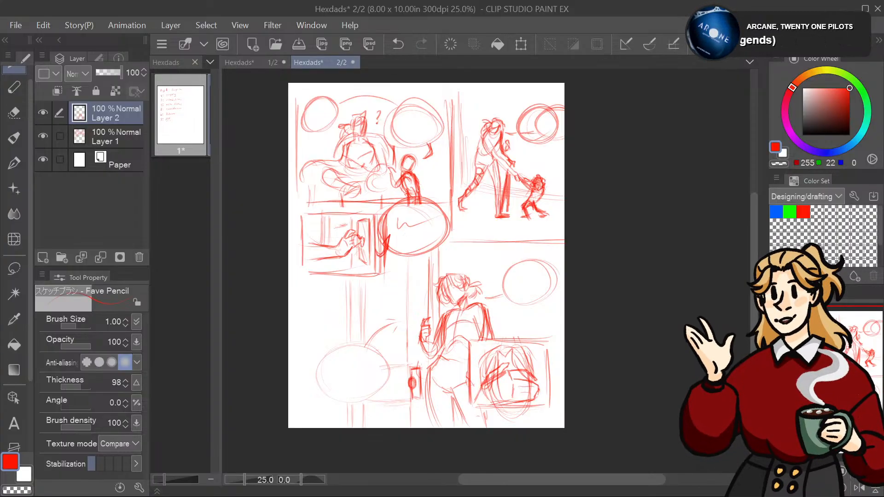
mouse_move(426, 255)
left_mouse_down()
mouse_move(434, 235)
mouse_move(416, 254)
mouse_move(422, 225)
mouse_move(435, 271)
left_mouse_up()
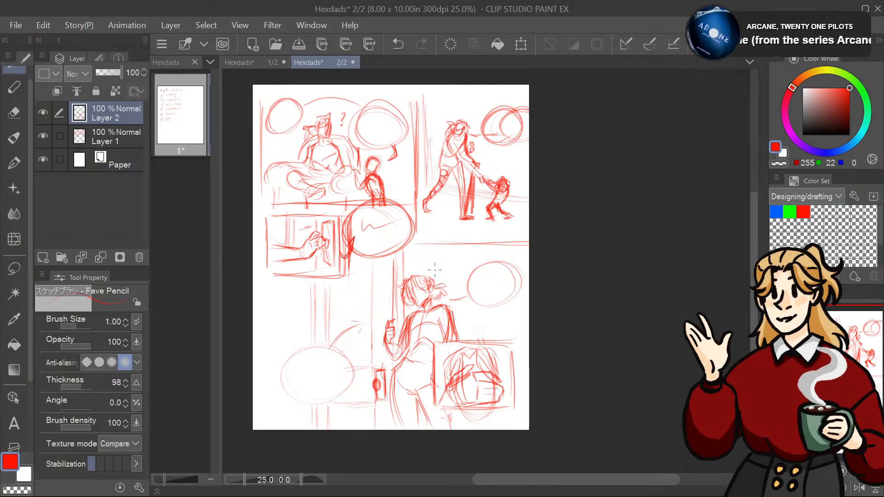
mouse_move(434, 269)
left_mouse_down()
mouse_move(434, 236)
mouse_move(416, 218)
mouse_move(411, 242)
mouse_move(425, 251)
mouse_move(423, 222)
mouse_move(426, 270)
left_mouse_up()
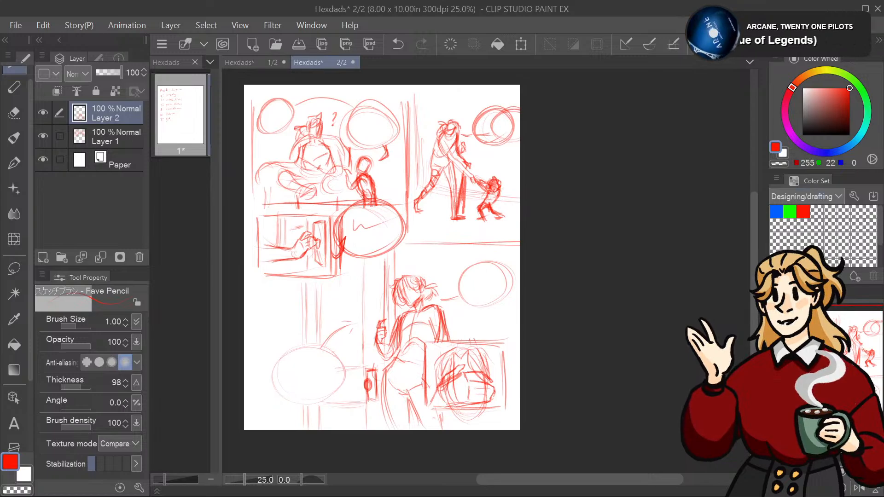
Step: Add a blank third page after page 2 of Hexdads and open it for drawing
left_click(173, 193)
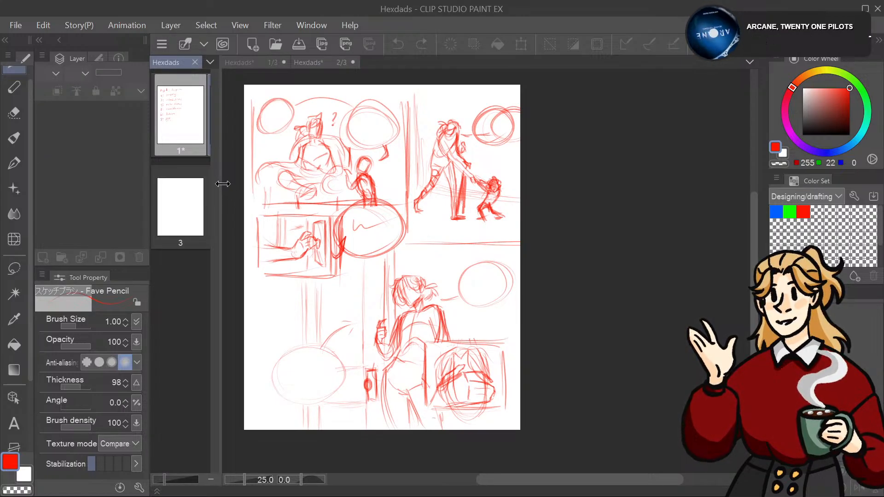
left_click_drag(223, 184, 276, 184)
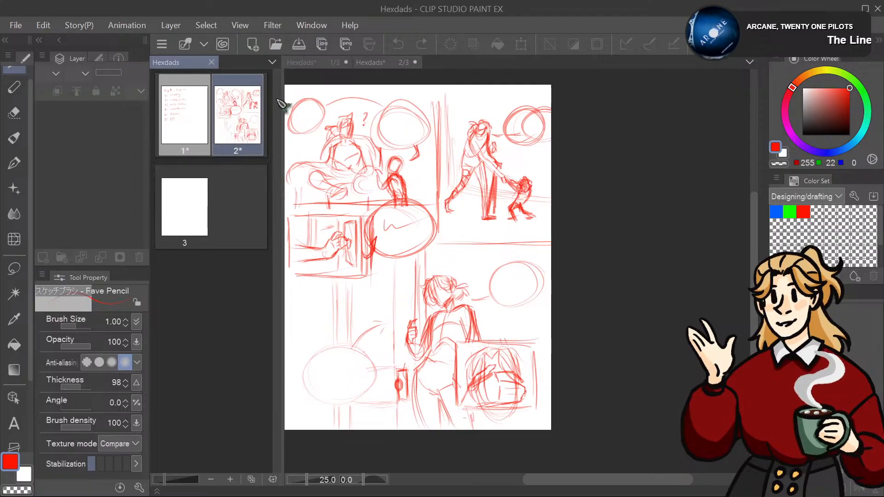
double_click(180, 206)
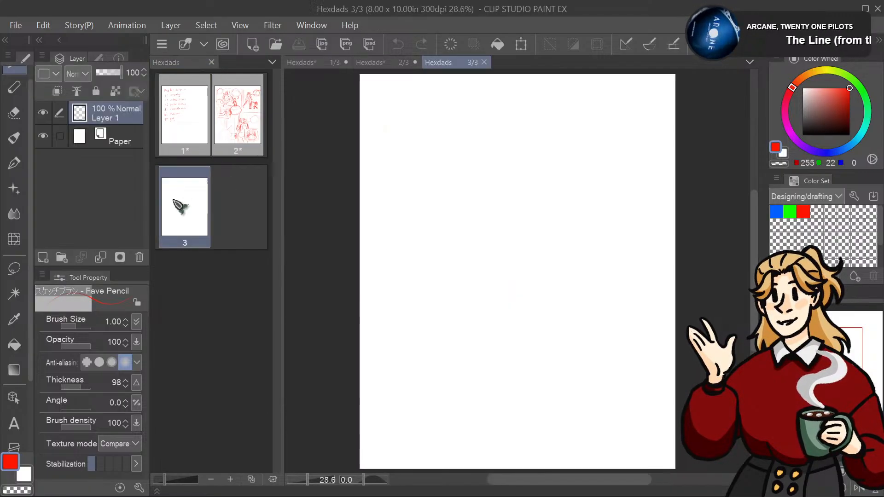
left_click_drag(278, 113, 179, 112)
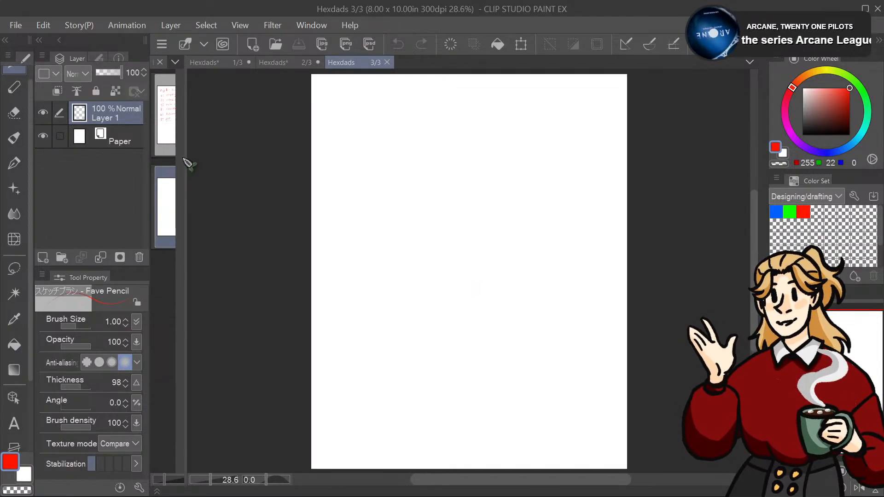
left_click_drag(177, 158, 165, 189)
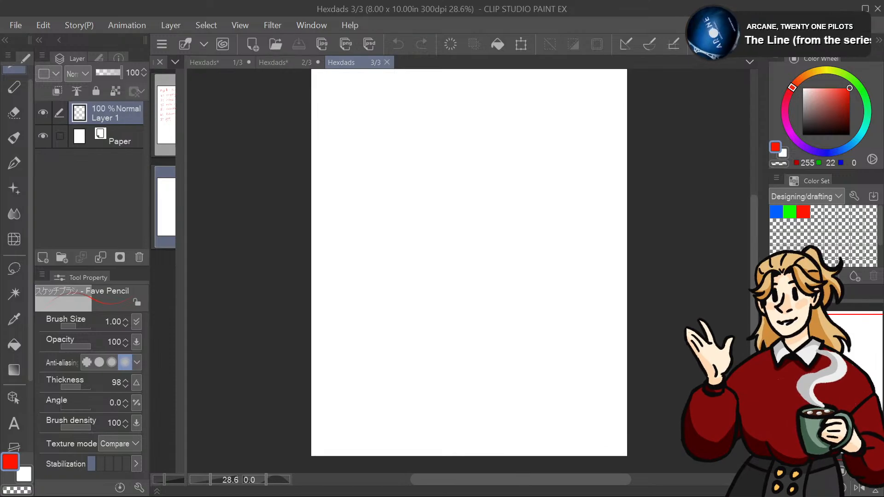
scroll(468, 262, "up", 1)
scroll(468, 262, "down", 1)
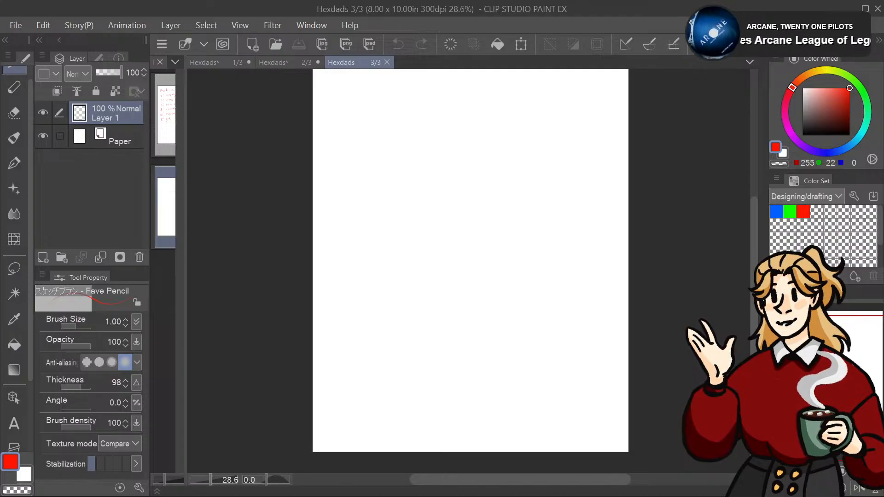
scroll(470, 261, "up", 2)
scroll(470, 261, "down", 1)
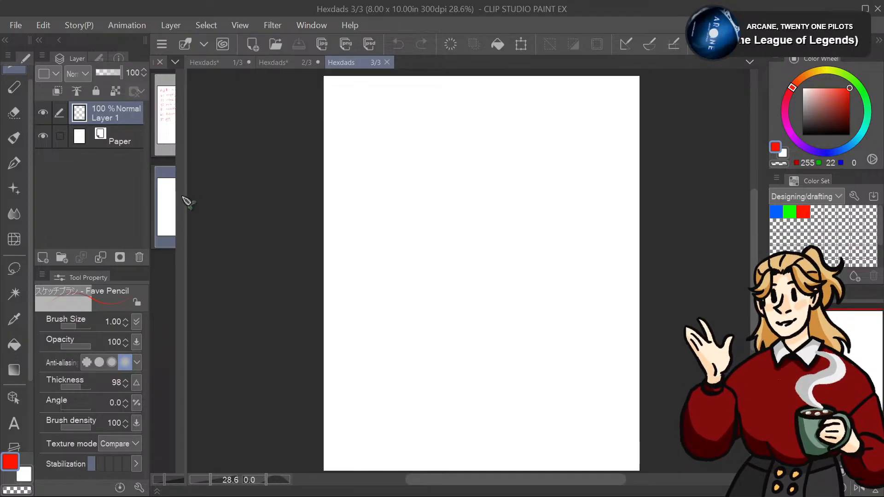
left_click_drag(183, 194, 315, 187)
left_click_drag(278, 184, 175, 186)
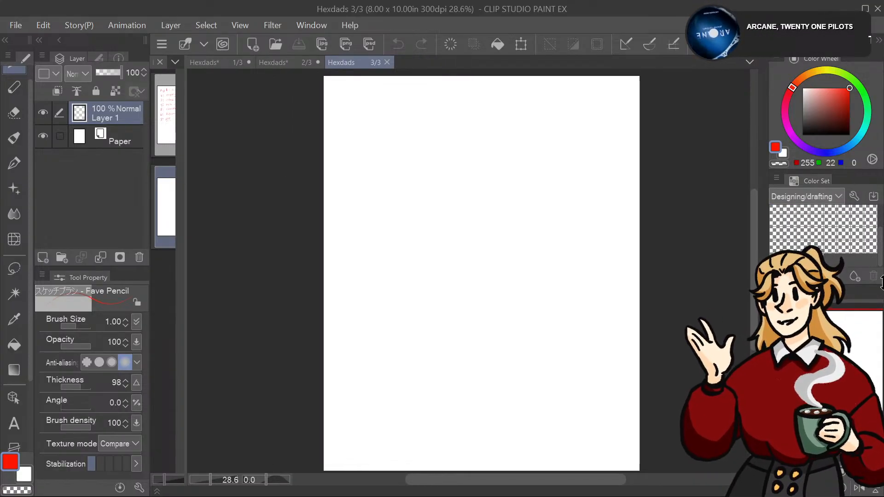
key("ctrl+plus")
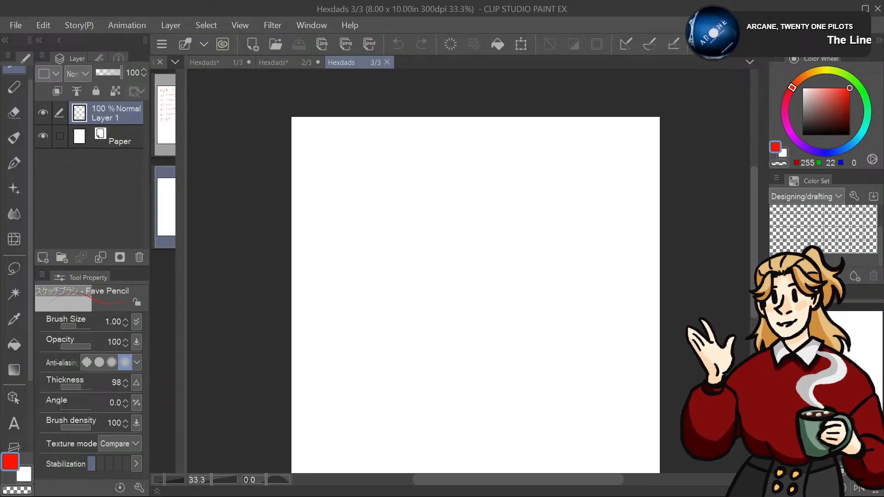
key("ctrl+minus")
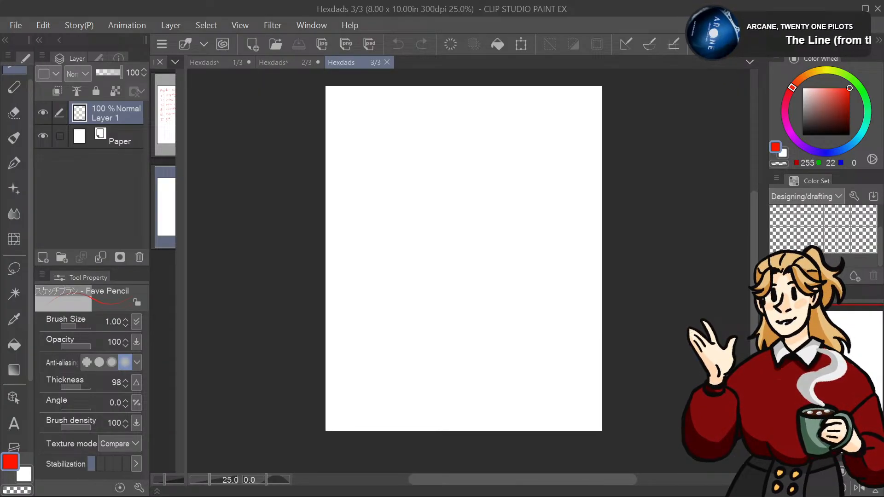
key("ctrl+plus")
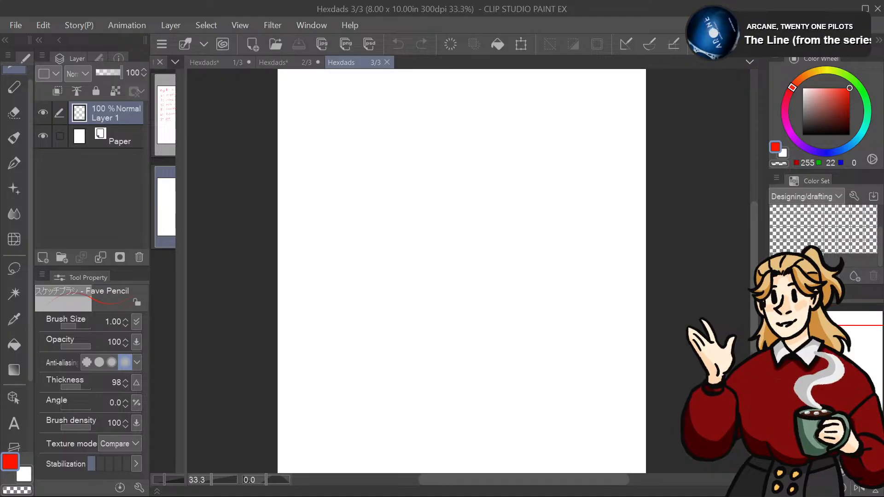
scroll(463, 258, "up", 2)
scroll(463, 258, "down", 2)
key("ctrl+minus")
left_click_drag(854, 340, 854, 346)
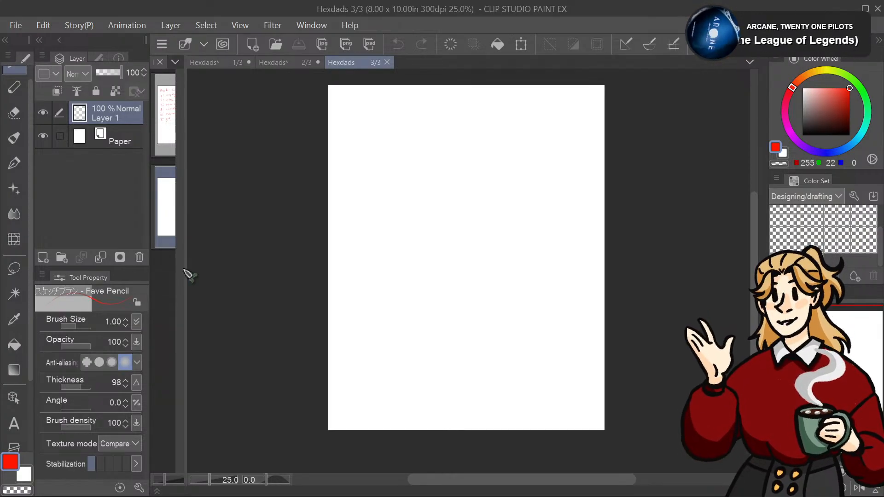
mouse_move(182, 270)
left_mouse_down()
mouse_move(319, 269)
mouse_move(182, 272)
left_mouse_up()
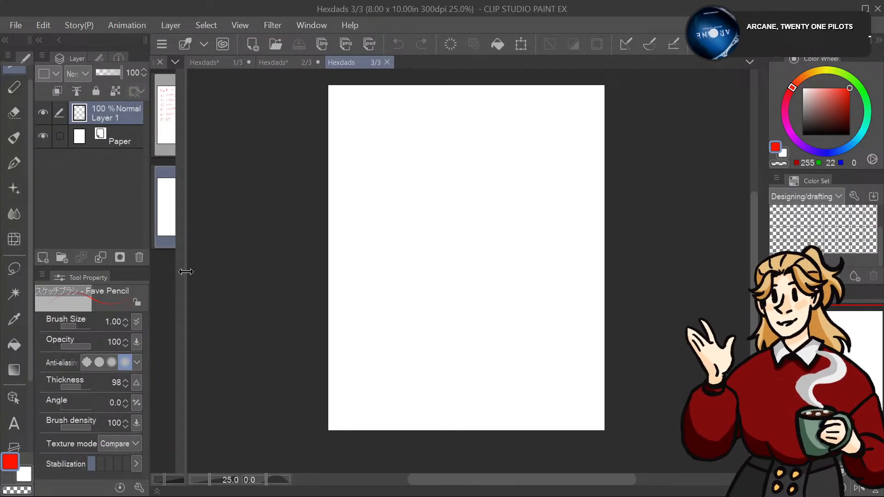
mouse_move(182, 270)
left_mouse_down()
mouse_move(361, 270)
mouse_move(182, 272)
left_mouse_up()
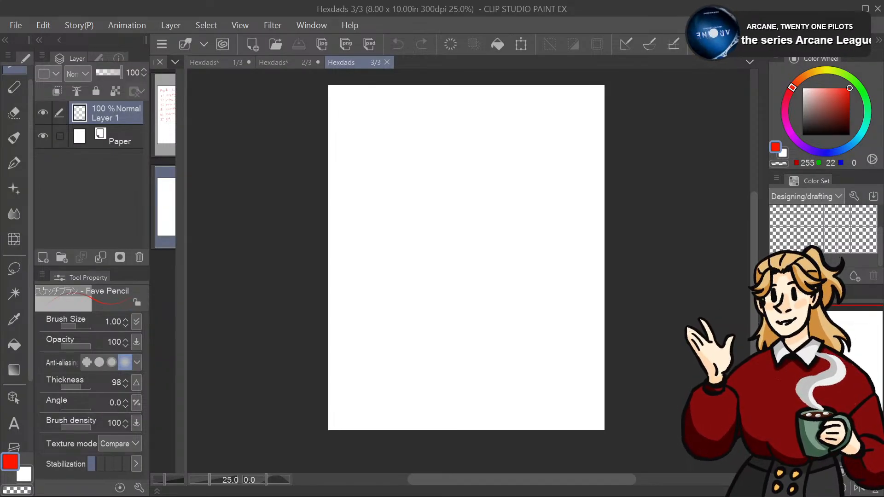
left_click_drag(856, 336, 857, 334)
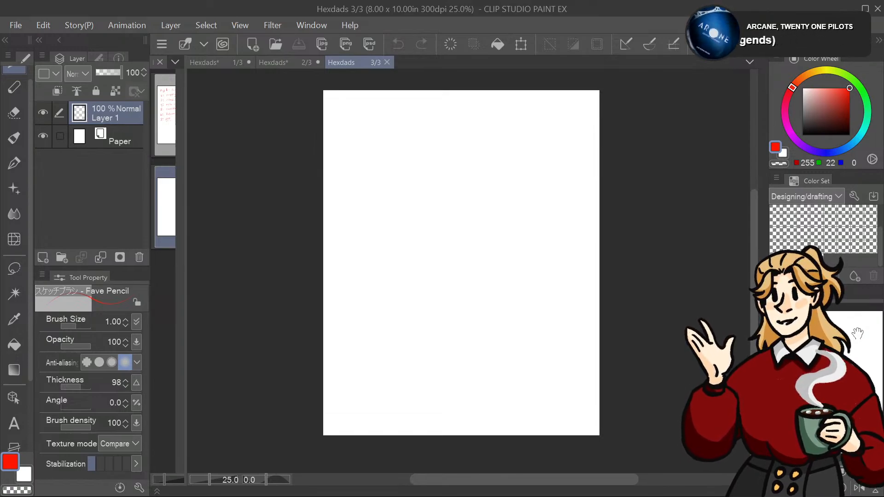
left_click_drag(857, 333, 866, 333)
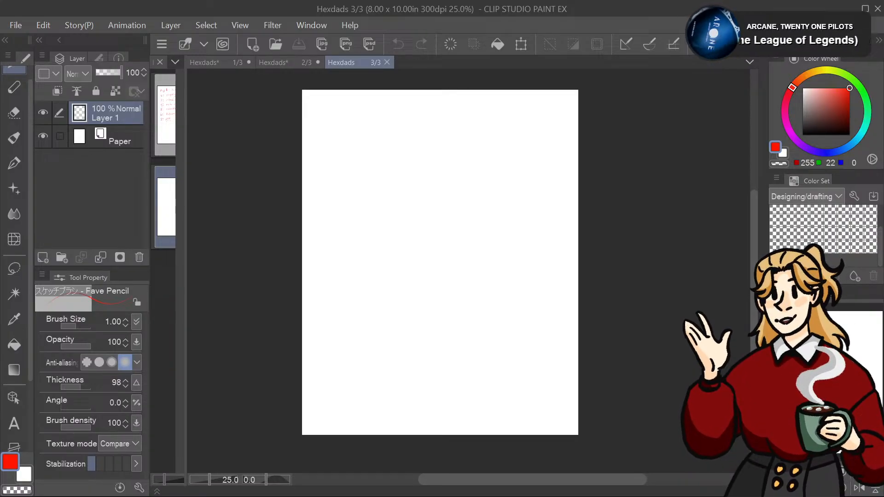
left_click_drag(440, 262, 443, 244)
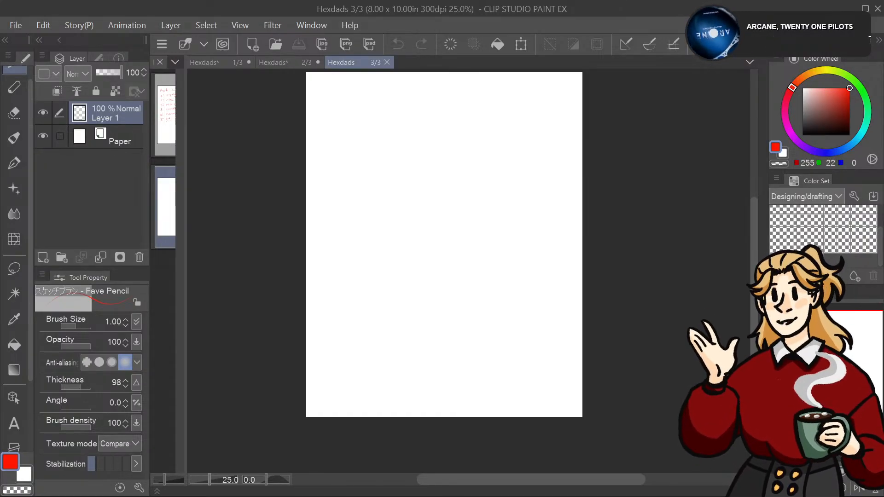
left_click_drag(445, 245, 428, 271)
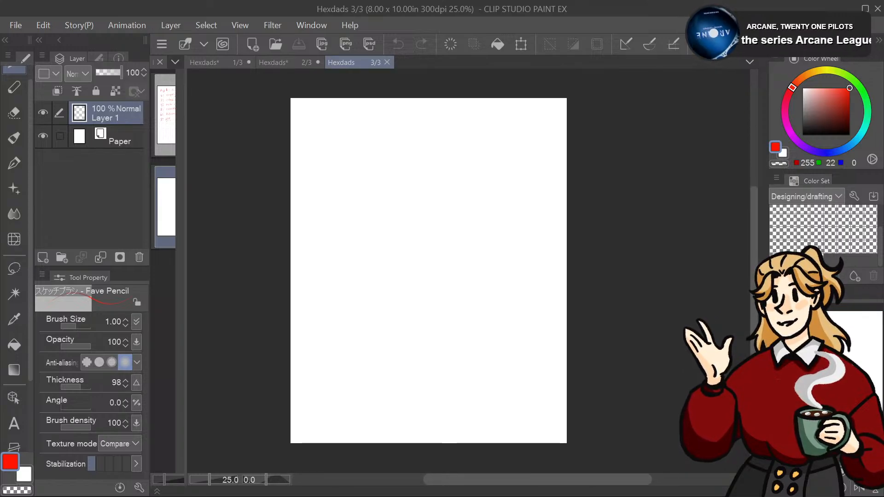
Step: Switch to page 1 to consult the handwritten list of seven prompts
left_click(233, 63)
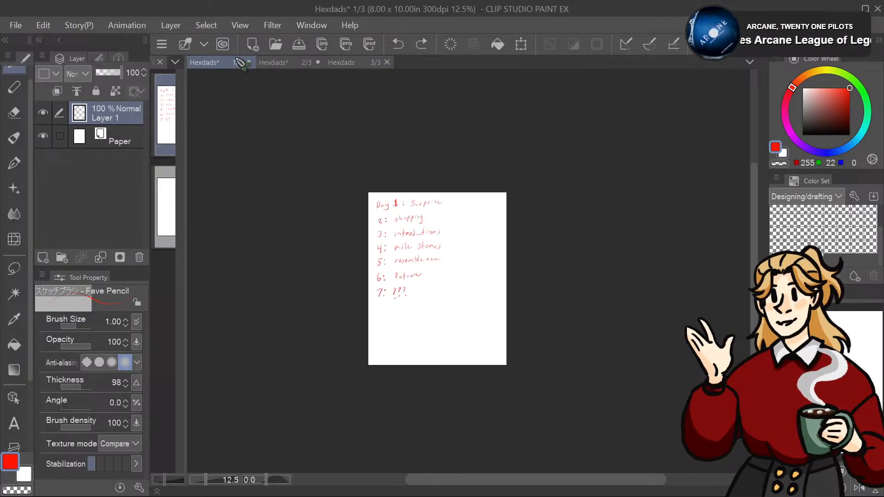
Step: Read the seven handwritten prompts on page 1 at 25% zoom and return to the blank page 3
key("ctrl+plus")
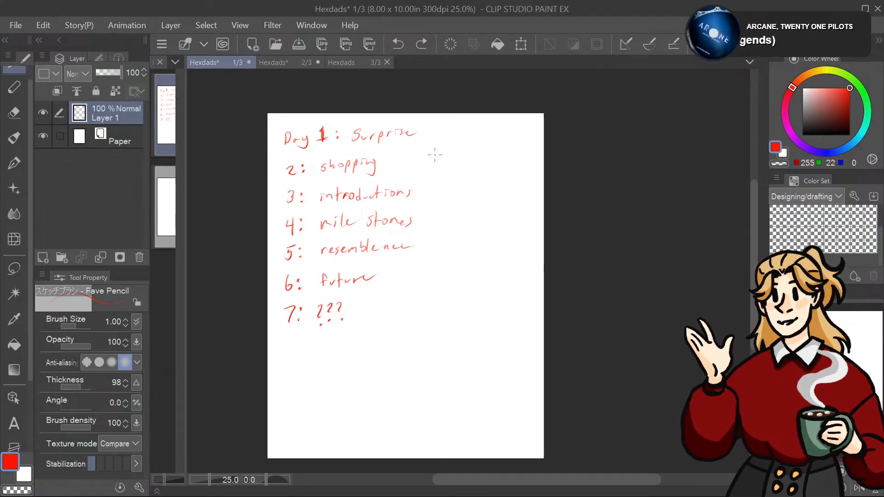
left_click(346, 62)
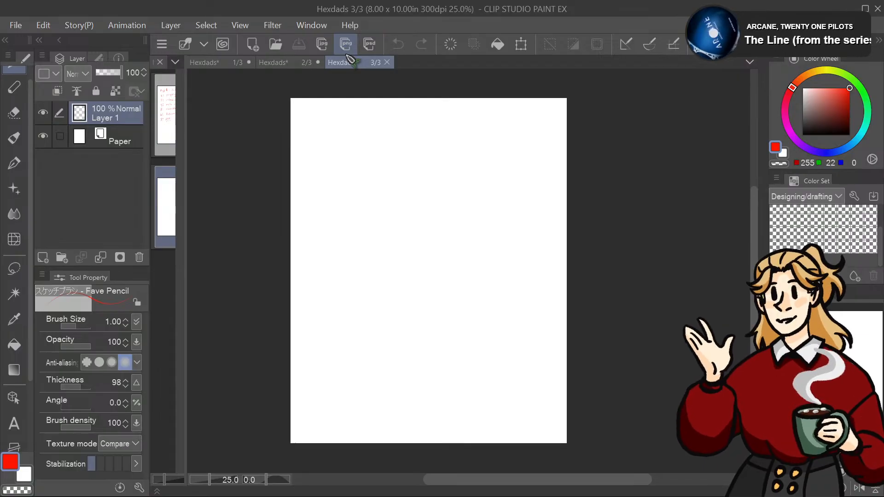
mouse_move(428, 270)
left_mouse_down()
mouse_move(413, 198)
mouse_move(422, 279)
left_mouse_up()
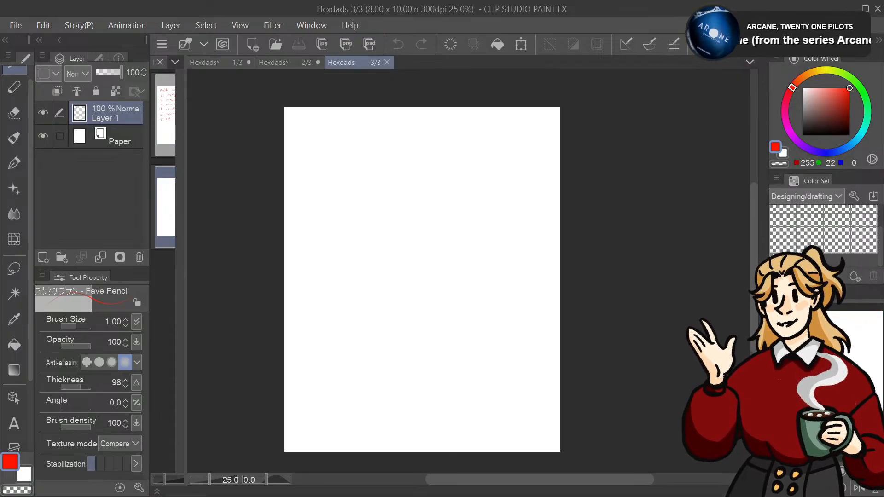
left_click_drag(185, 237, 164, 276)
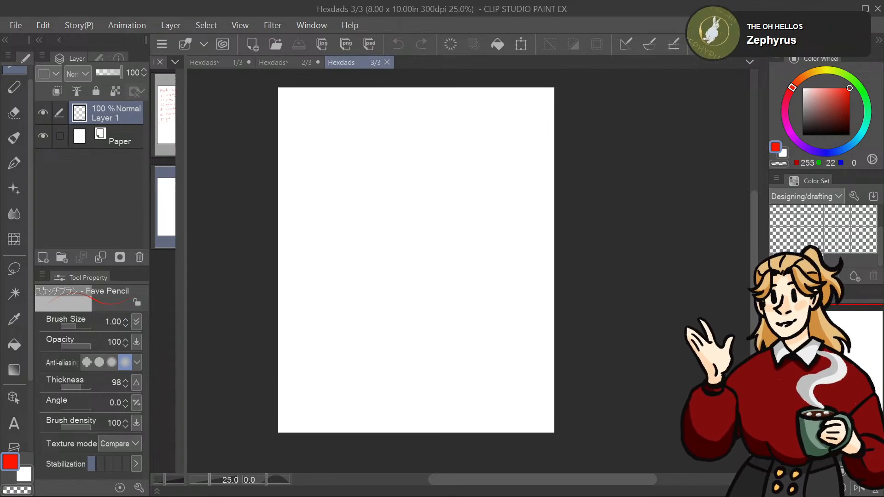
left_click_drag(416, 260, 436, 243)
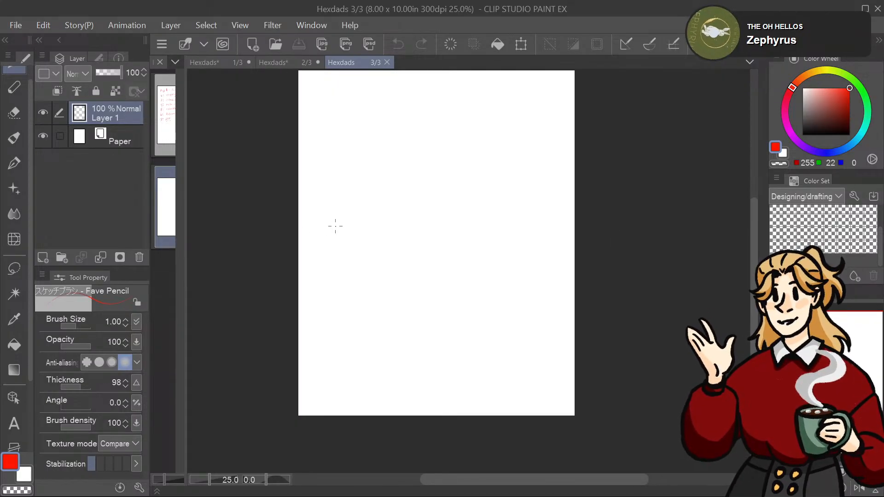
left_click_drag(843, 352, 860, 363)
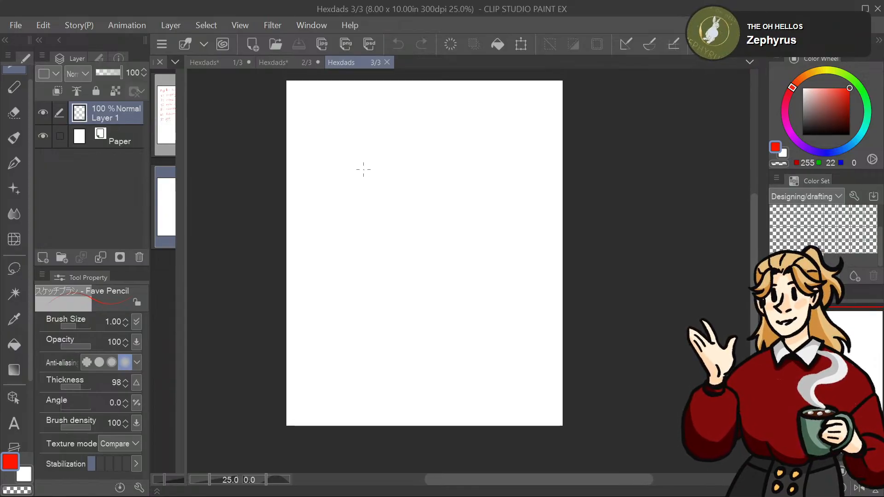
mouse_move(411, 131)
left_mouse_down()
mouse_move(408, 115)
mouse_move(410, 127)
left_mouse_up()
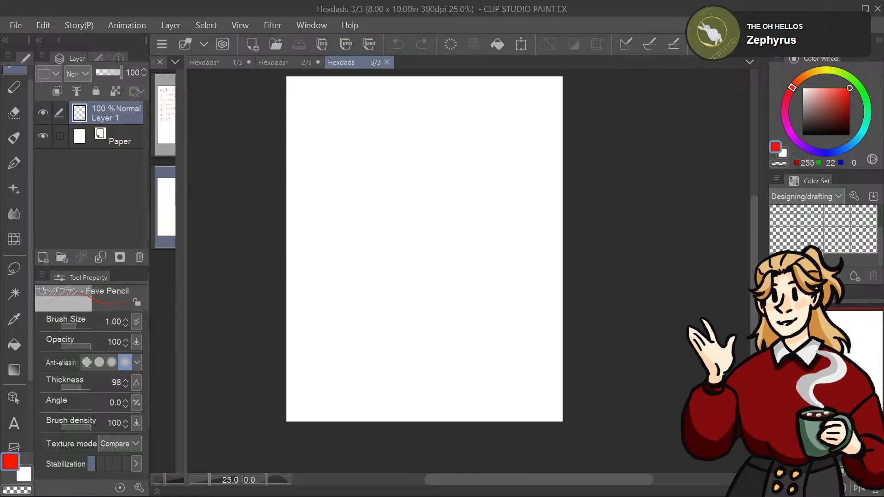
left_click_drag(846, 355, 848, 356)
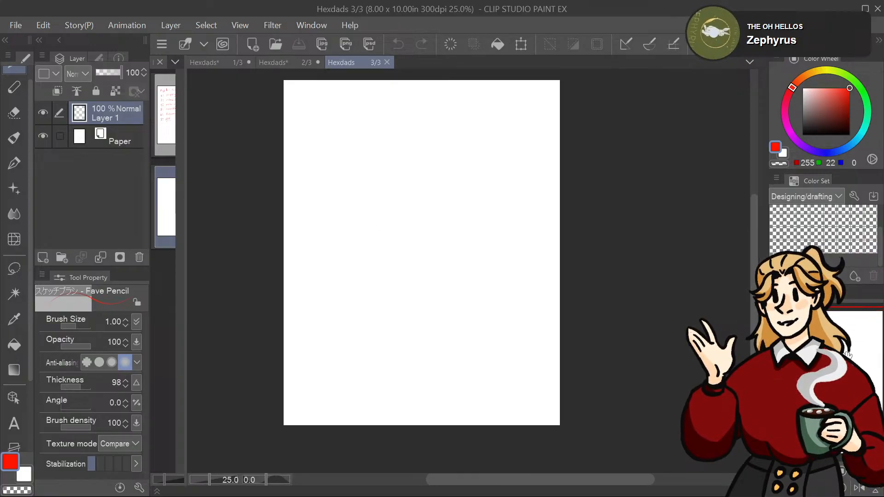
mouse_move(184, 199)
left_mouse_down()
mouse_move(371, 182)
mouse_move(213, 195)
mouse_move(177, 214)
left_mouse_up()
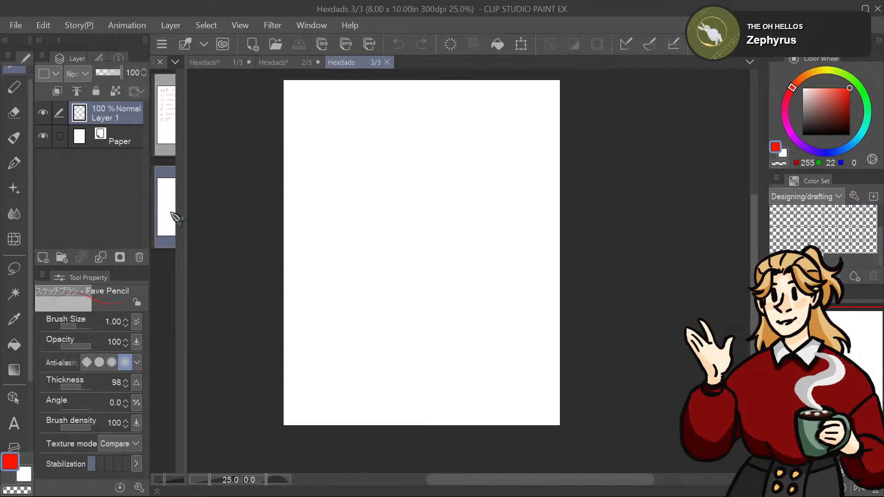
mouse_move(422, 253)
left_mouse_down()
mouse_move(420, 230)
mouse_move(422, 248)
left_mouse_up()
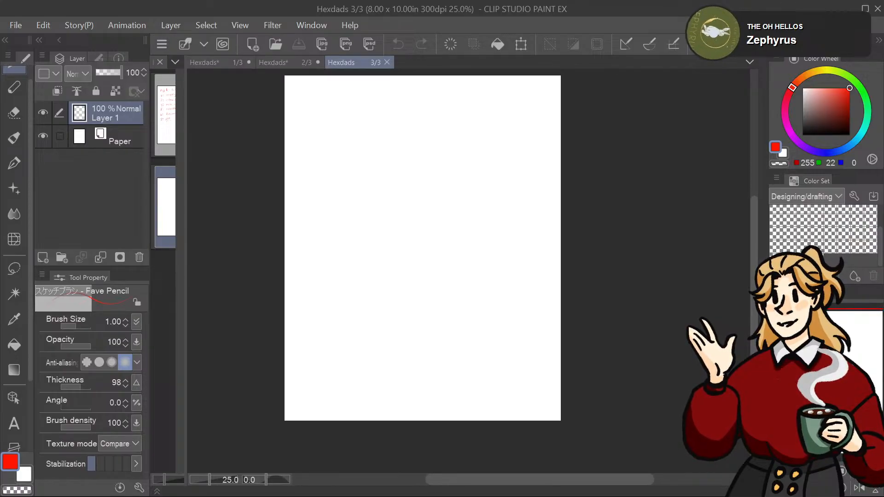
left_click_drag(856, 345, 854, 341)
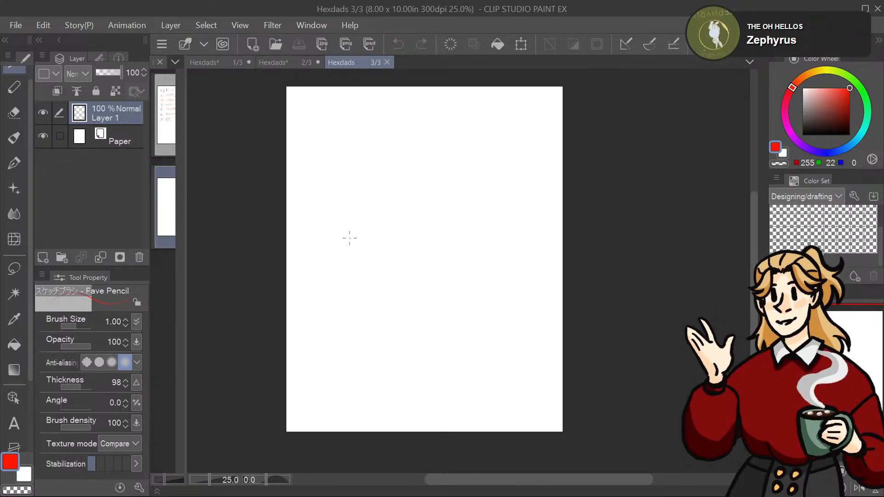
Step: Try splitting page 3 with a horizontal line across the middle, a slanted divider below it and a short line branching to the right edge
left_click_drag(451, 240, 491, 244)
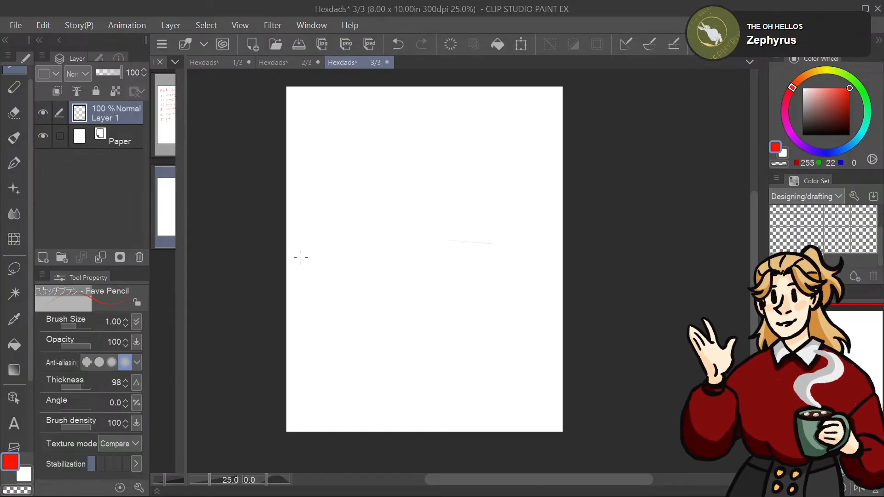
left_click_drag(288, 251, 561, 245)
mouse_move(303, 234)
left_mouse_down()
mouse_move(553, 243)
mouse_move(322, 243)
mouse_move(508, 244)
left_mouse_up()
mouse_move(288, 245)
left_mouse_down()
mouse_move(530, 244)
mouse_move(534, 222)
left_mouse_up()
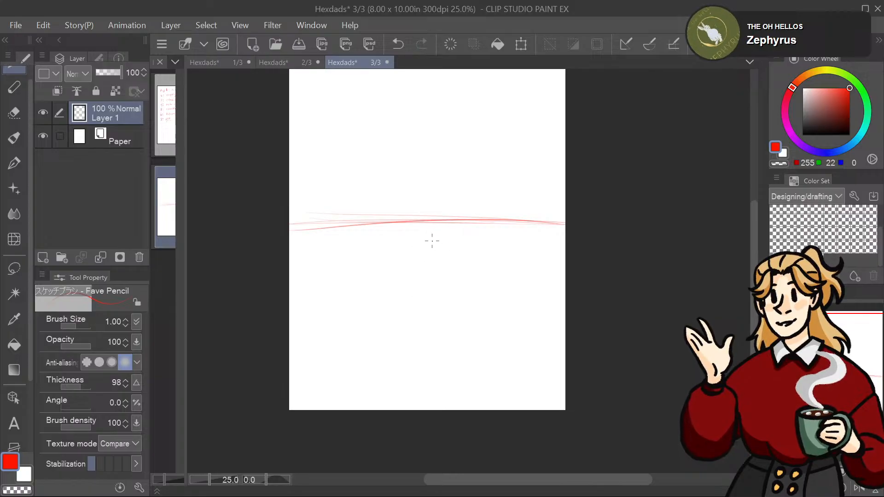
left_click_drag(438, 224, 391, 397)
left_click_drag(437, 304, 558, 313)
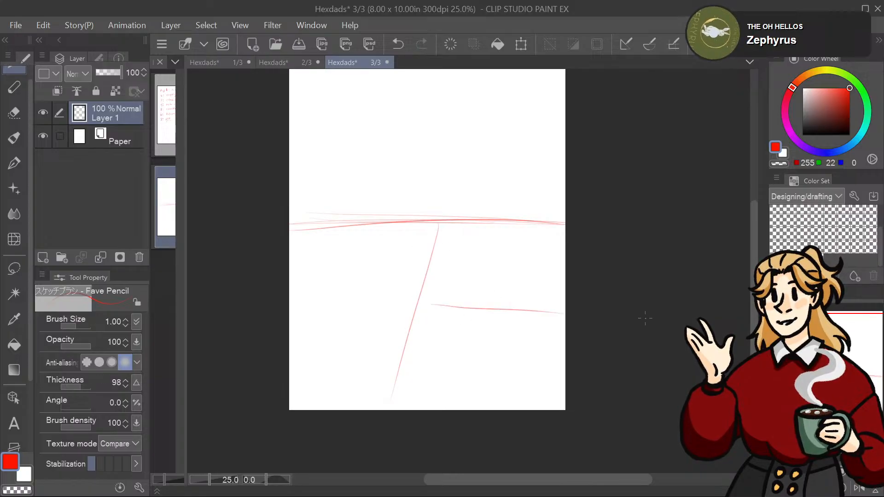
Step: Undo all the divider lines on page 3
scroll(505, 319, "up", 2)
key("ctrl+z")
key("ctrl+z")
key("ctrl+z")
key("ctrl+z")
key("ctrl+z")
key("ctrl+z")
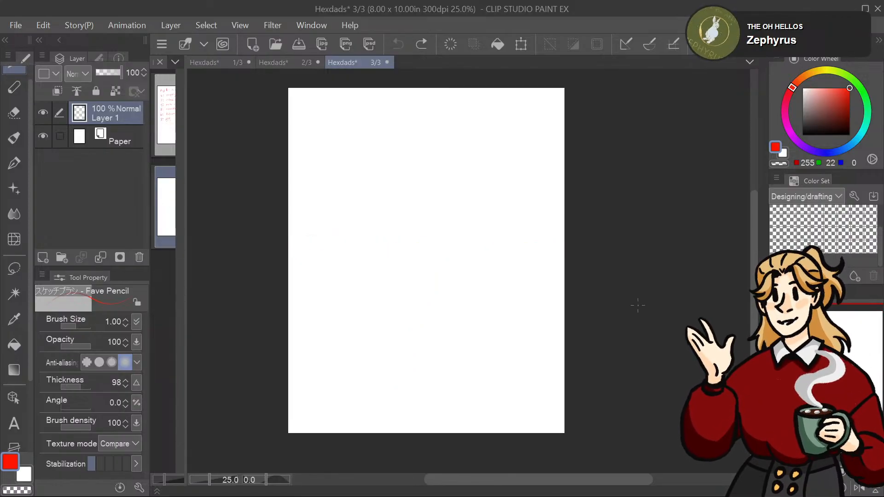
Step: Try sketching a roughly square panel in the upper-left corner of the page
left_click_drag(302, 103, 305, 158)
left_click_drag(303, 102, 304, 187)
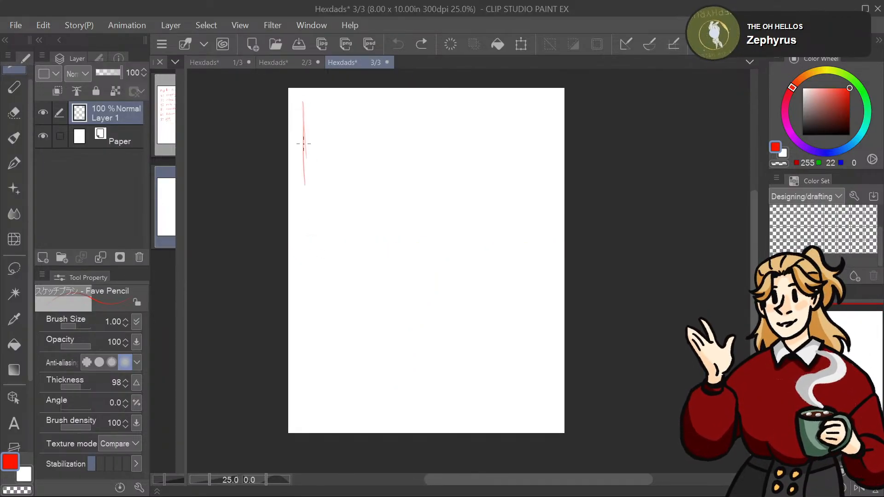
mouse_move(301, 100)
left_mouse_down()
mouse_move(411, 105)
mouse_move(397, 110)
mouse_move(395, 195)
left_mouse_up()
mouse_move(398, 136)
left_mouse_down()
mouse_move(396, 188)
mouse_move(317, 195)
left_mouse_up()
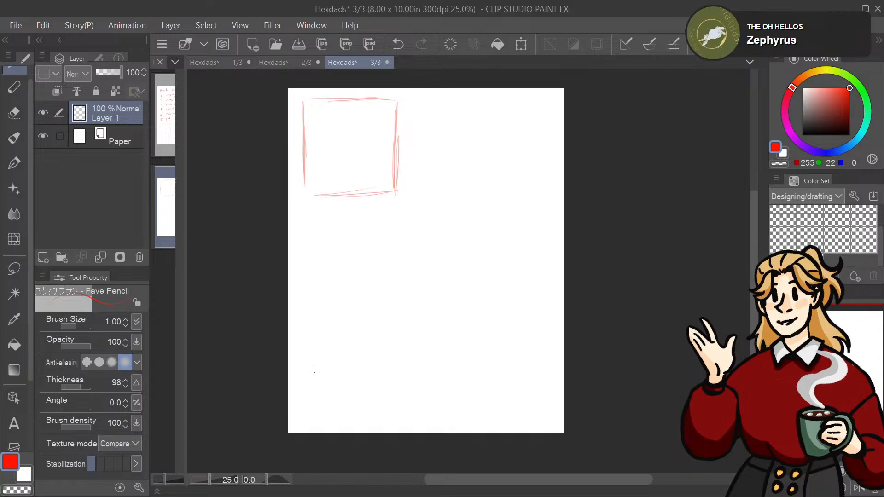
Step: Undo every stroke of the square panel to clear the page
key("ctrl+z")
key("ctrl+z")
key("ctrl+z")
key("ctrl+z")
key("ctrl+z")
key("ctrl+z")
key("ctrl+z")
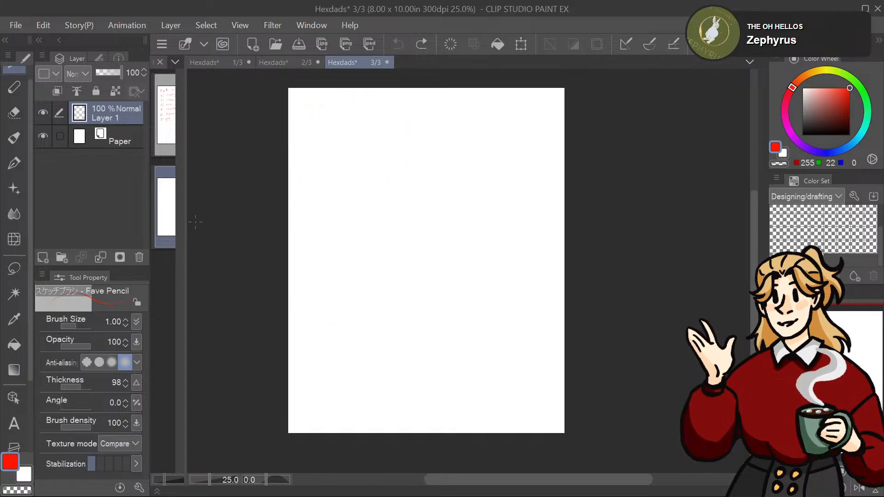
left_click_drag(186, 221, 183, 249)
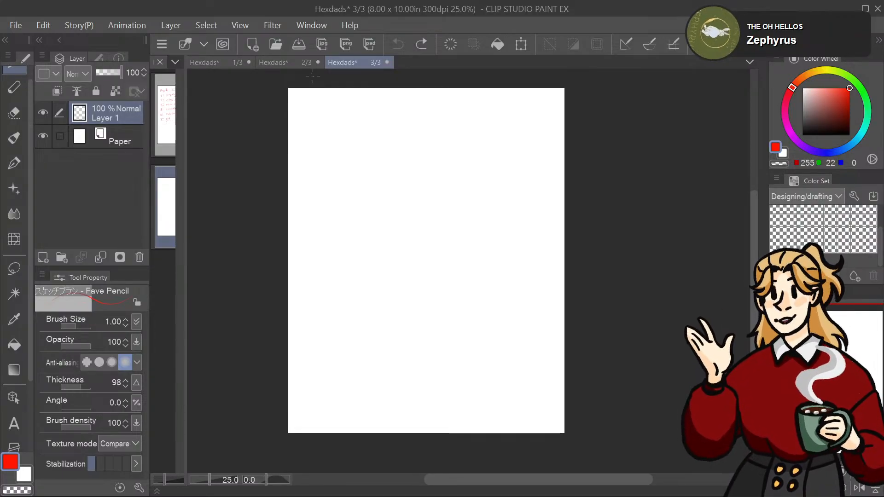
Step: Sketch the top edge and both sides of a panel in the upper-left corner of page 3
left_click_drag(303, 104, 303, 168)
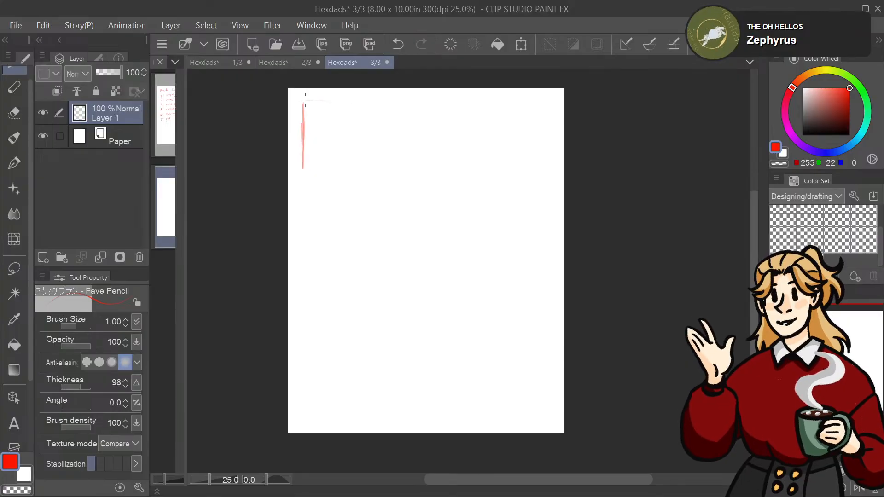
mouse_move(305, 98)
left_mouse_down()
mouse_move(397, 96)
mouse_move(365, 98)
mouse_move(396, 163)
left_mouse_up()
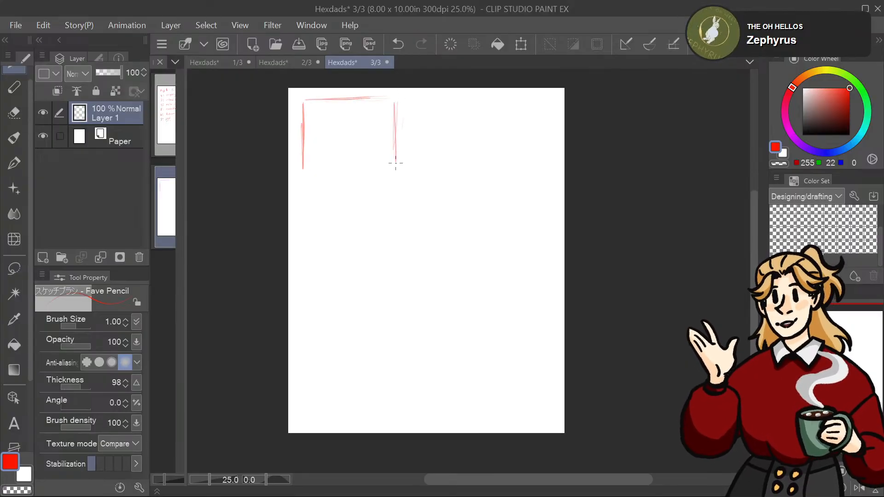
left_click_drag(396, 119, 395, 177)
left_click_drag(302, 149, 302, 186)
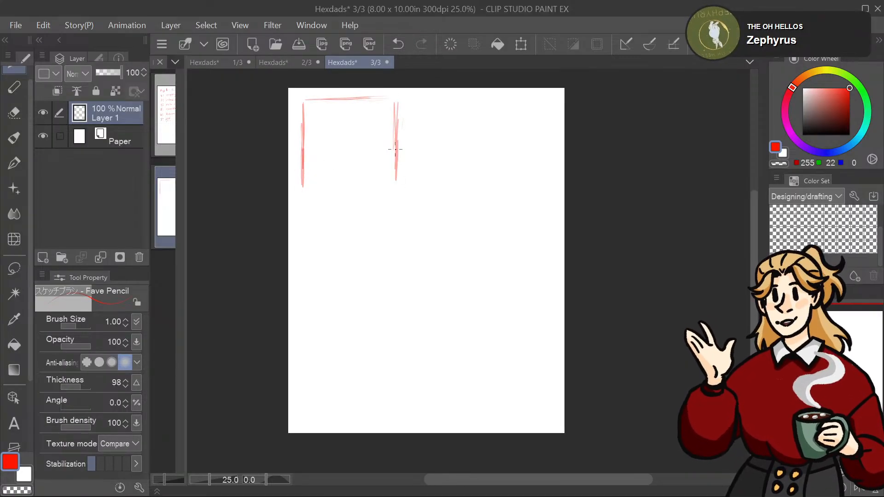
Step: Try closing the corner panel with a bottom edge and sketching a tall panel beneath it down to the lower margin
mouse_move(395, 148)
left_mouse_down()
mouse_move(397, 188)
mouse_move(323, 189)
left_mouse_up()
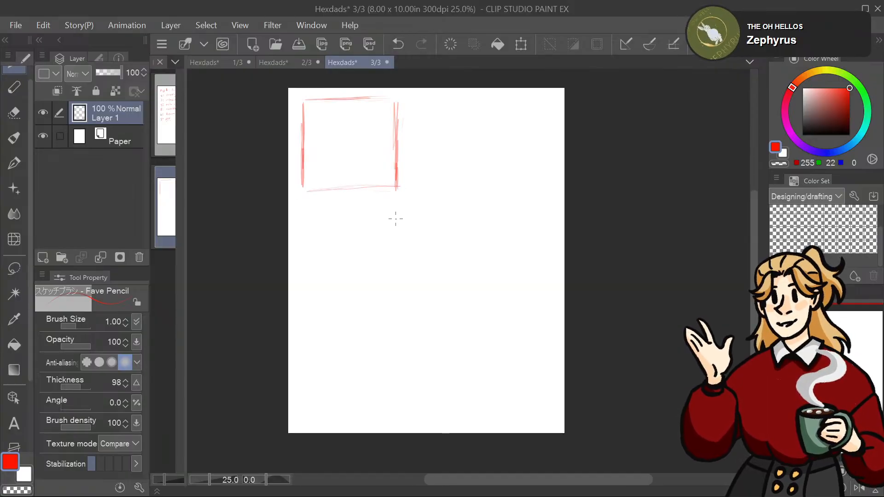
left_click_drag(395, 206, 395, 356)
left_click_drag(395, 314, 396, 406)
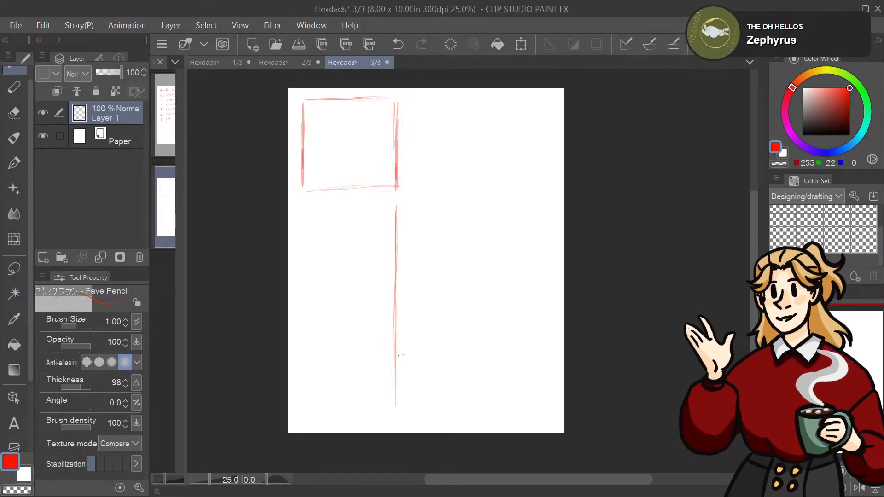
left_click_drag(397, 355, 396, 416)
mouse_move(393, 206)
left_mouse_down()
mouse_move(308, 207)
mouse_move(304, 322)
left_mouse_up()
left_click_drag(305, 240, 307, 390)
left_click_drag(304, 313, 306, 363)
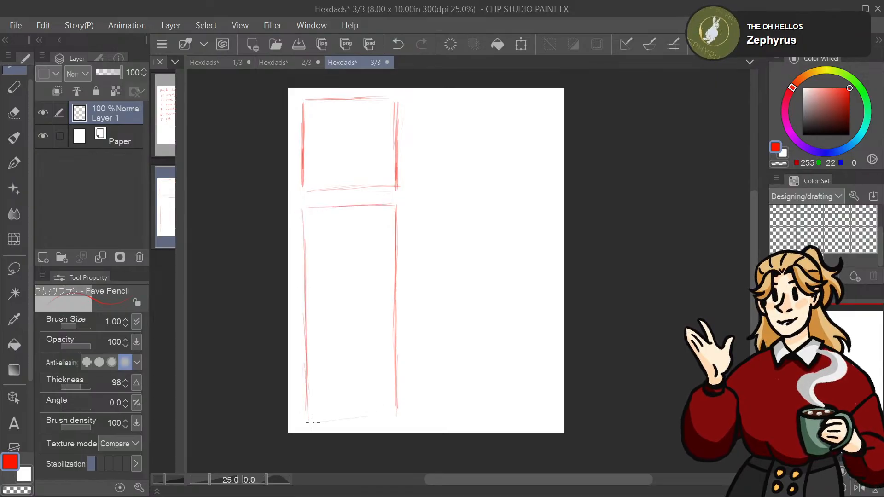
left_click_drag(306, 420, 384, 419)
left_click_drag(353, 419, 302, 420)
left_click_drag(397, 361, 394, 416)
left_click_drag(401, 349, 397, 420)
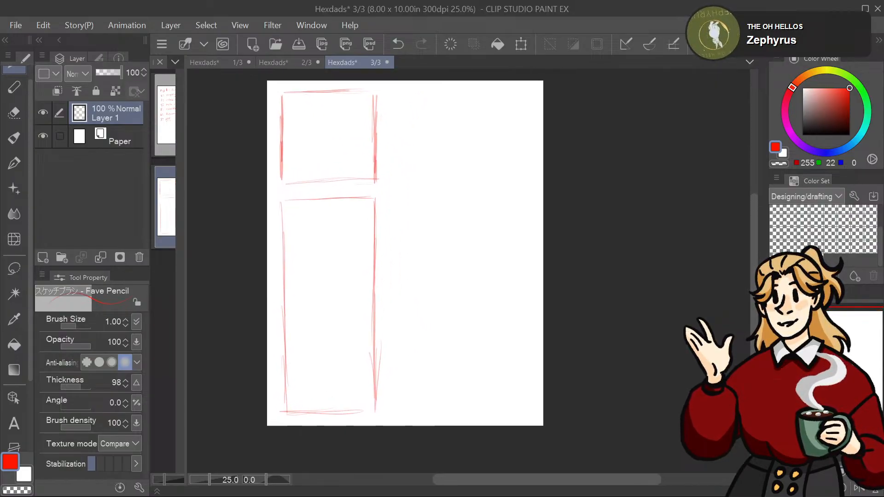
Step: Number the small panel 1, the tall panel 2 and the open area beside them 3
left_click_drag(186, 268, 182, 340)
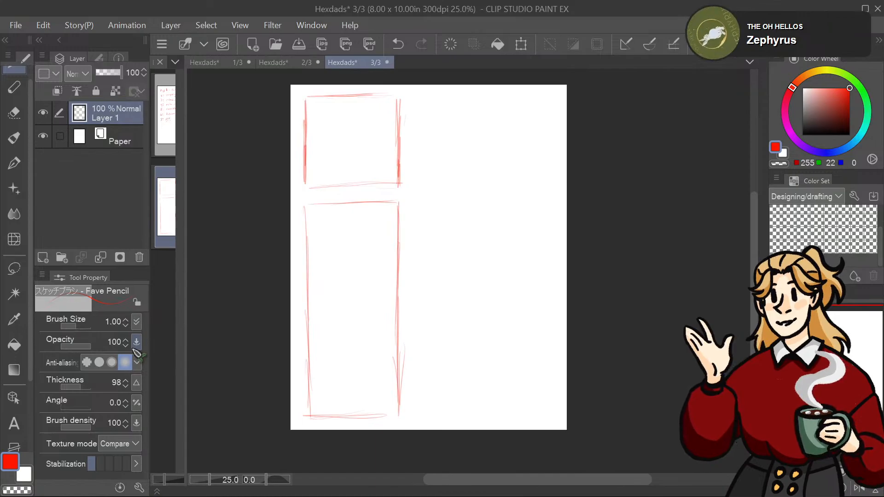
left_click_drag(428, 257, 415, 241)
left_click_drag(869, 313, 868, 308)
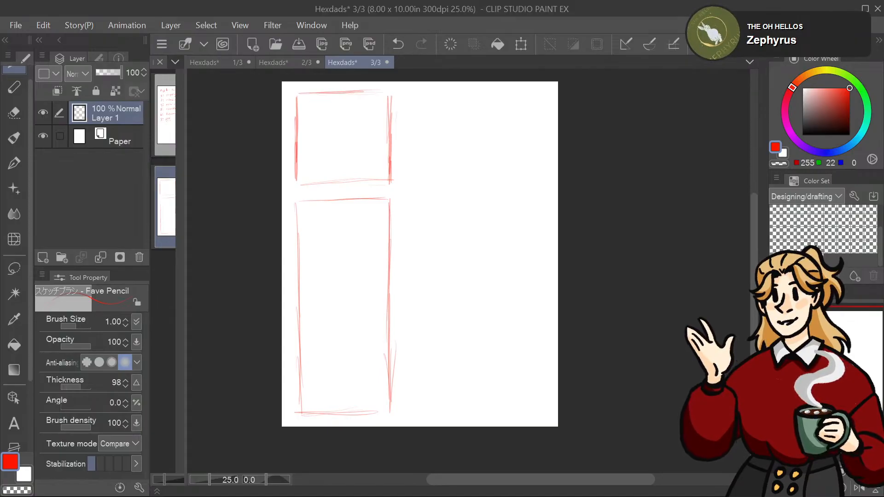
left_click_drag(340, 111, 339, 121)
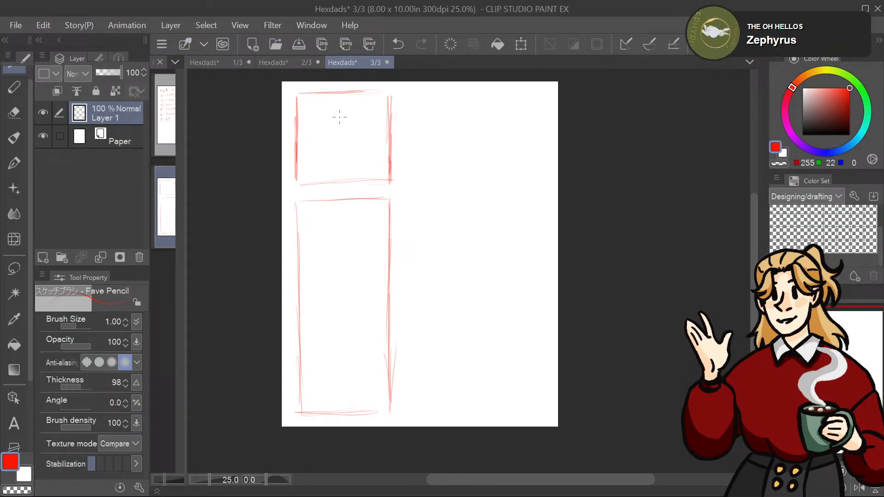
left_click_drag(342, 215, 348, 219)
mouse_move(478, 167)
left_mouse_down()
mouse_move(485, 171)
mouse_move(467, 188)
left_mouse_up()
left_click_drag(399, 252, 412, 235)
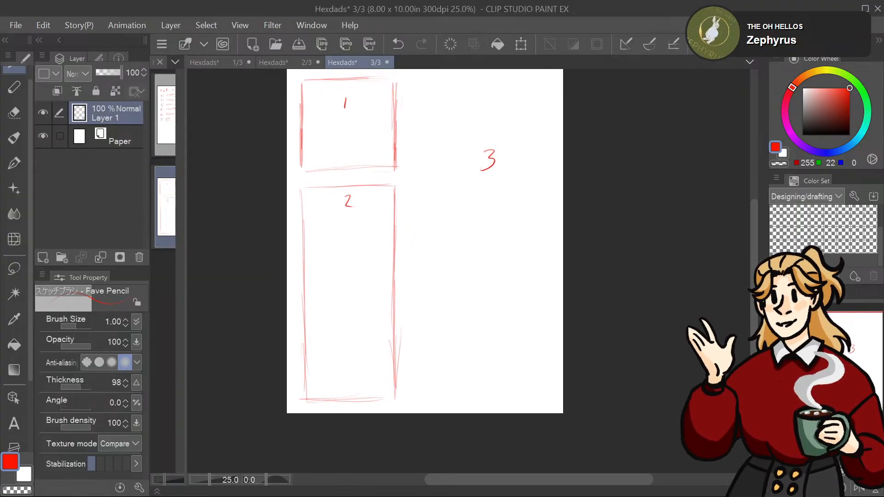
Step: Try renumbering the panel order, with the open area beside the panels as 2 and the tall panel as 3
key("ctrl+z")
left_click_drag(470, 141, 484, 150)
left_click_drag(344, 238, 343, 252)
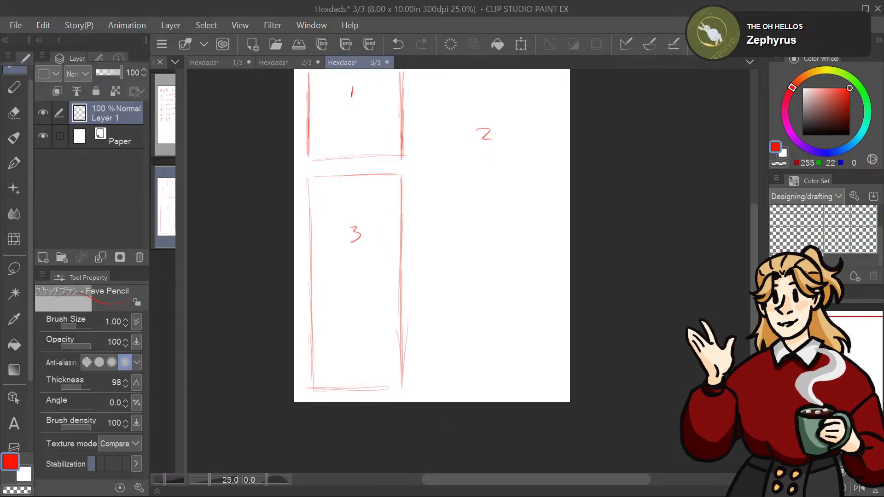
Step: Undo the handwritten panel numbers
key("ctrl+z")
key("ctrl+z")
scroll(432, 236, "up", 1)
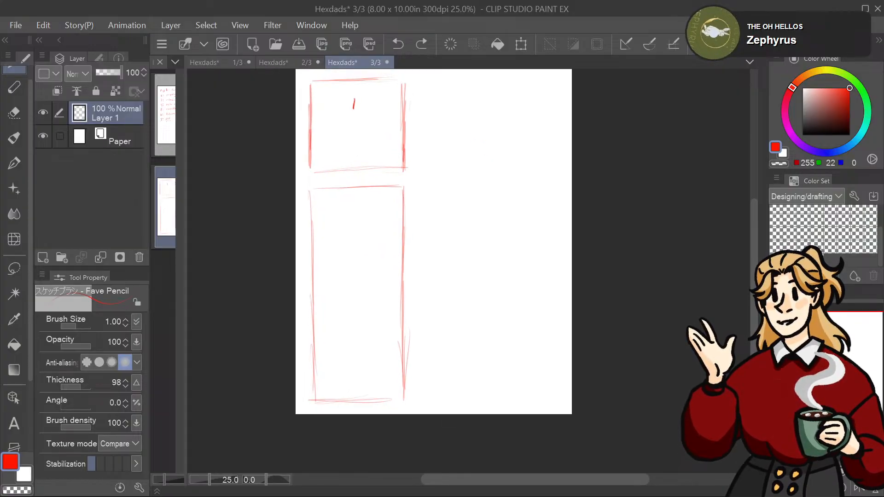
key("ctrl+z")
Step: Undo the tall lower panel and the bottom edge of the corner panel
key("ctrl+z")
key("ctrl+z")
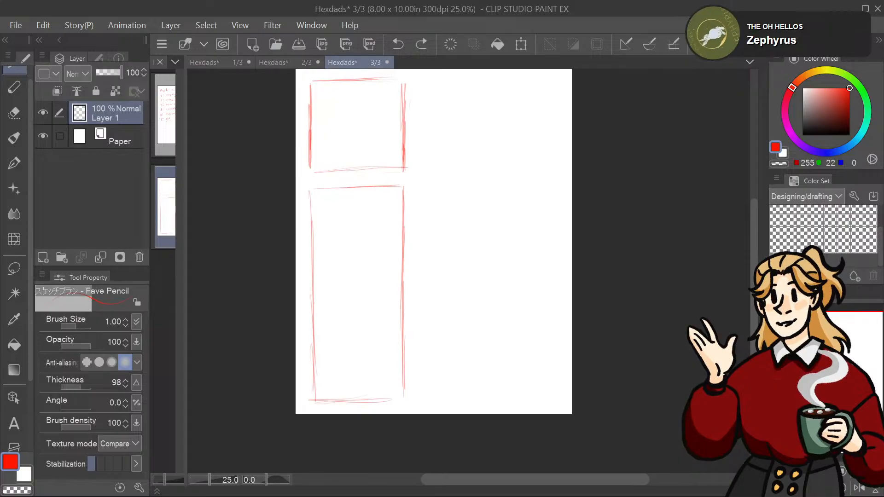
key("ctrl+z")
key("ctrl+z")
key("ctrl+z")
key("ctrl+z")
key("ctrl+z")
key("ctrl+z")
key("ctrl+z")
key("ctrl+z")
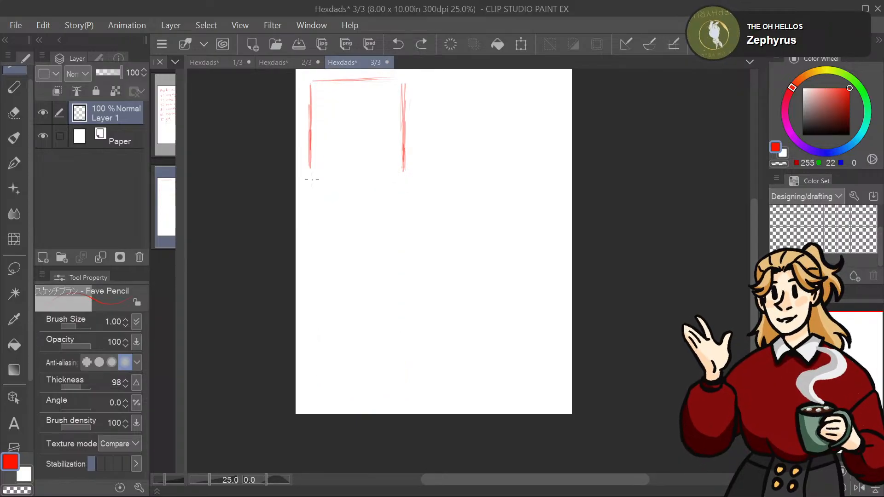
Step: Extend both sides of the corner panel downward to form a tall column along the left of the page
left_click_drag(309, 153, 312, 291)
left_click_drag(312, 243, 314, 327)
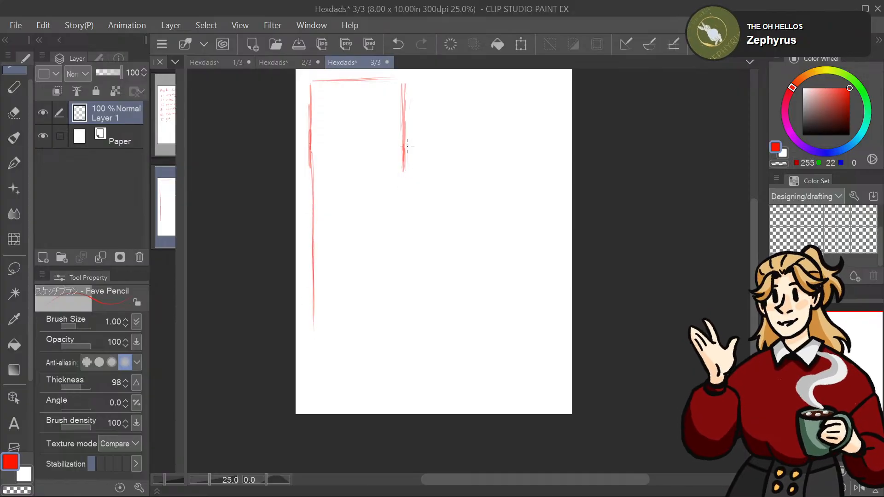
left_click_drag(407, 152, 408, 312)
left_click_drag(409, 233, 408, 324)
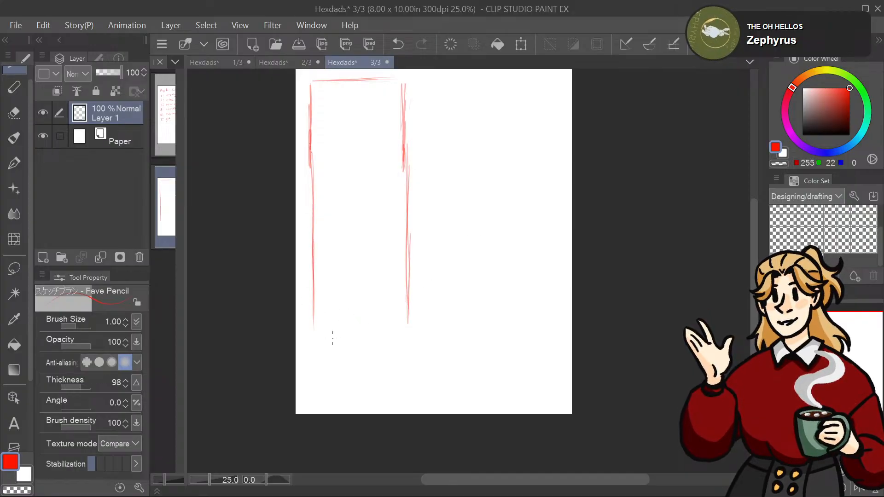
Step: Try closing the column near the lower margin and sketching a rectangular panel beside its upper part
left_click_drag(316, 276, 313, 390)
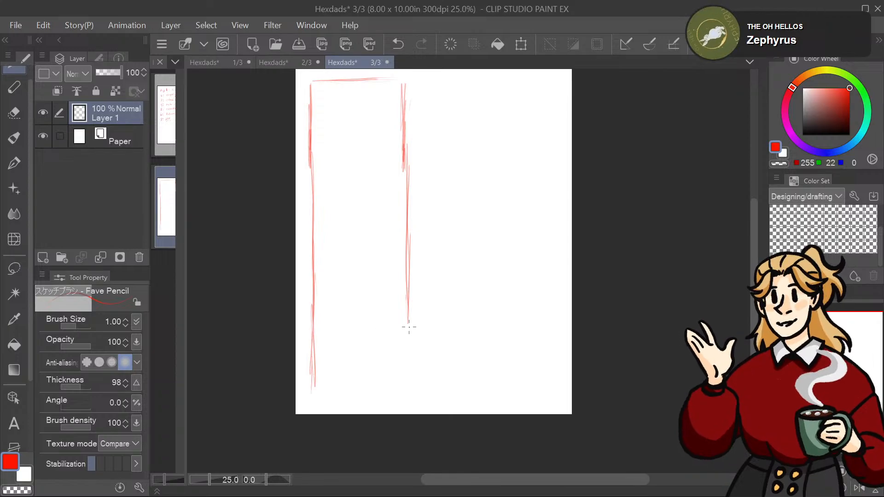
mouse_move(407, 295)
left_mouse_down()
mouse_move(409, 384)
mouse_move(351, 388)
mouse_move(386, 392)
left_mouse_up()
left_click_drag(391, 350, 368, 400)
mouse_move(400, 136)
left_mouse_down()
mouse_move(405, 237)
mouse_move(508, 233)
left_mouse_up()
mouse_move(418, 239)
left_mouse_down()
mouse_move(523, 233)
mouse_move(521, 156)
left_mouse_up()
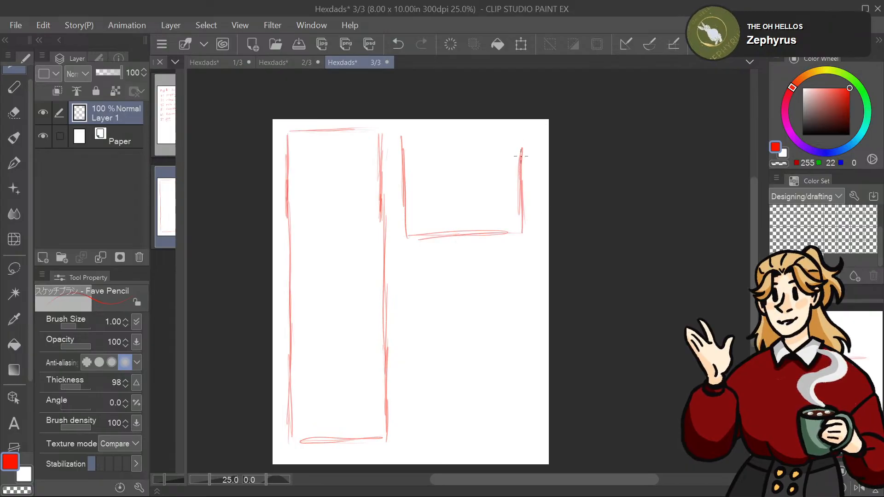
mouse_move(432, 137)
left_mouse_down()
mouse_move(416, 144)
mouse_move(521, 141)
mouse_move(543, 109)
mouse_move(558, 104)
left_mouse_up()
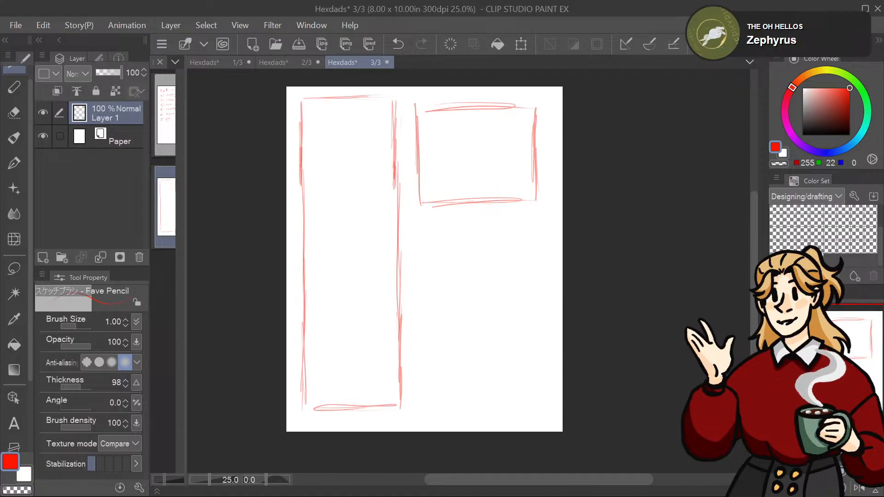
Step: Undo the rectangular panel beside the column and the column's lowest side strokes and bottom edge
key("ctrl+z")
key("ctrl+z")
key("ctrl+z")
key("ctrl+z")
key("ctrl+z")
key("ctrl+z")
key("ctrl+z")
key("ctrl+z")
key("ctrl+z")
key("ctrl+z")
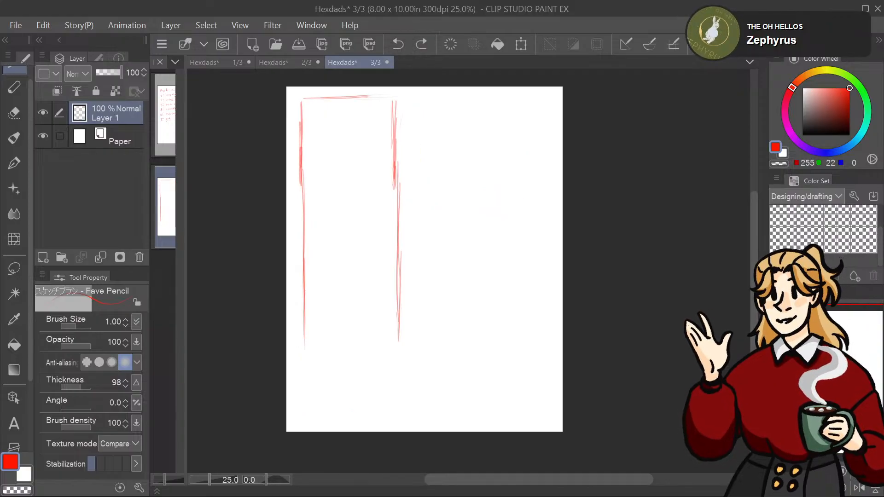
Step: Undo all the rough panel border strokes on page 3 until the page is blank
key("ctrl+z")
key("ctrl+z")
key("ctrl+z")
key("ctrl+z")
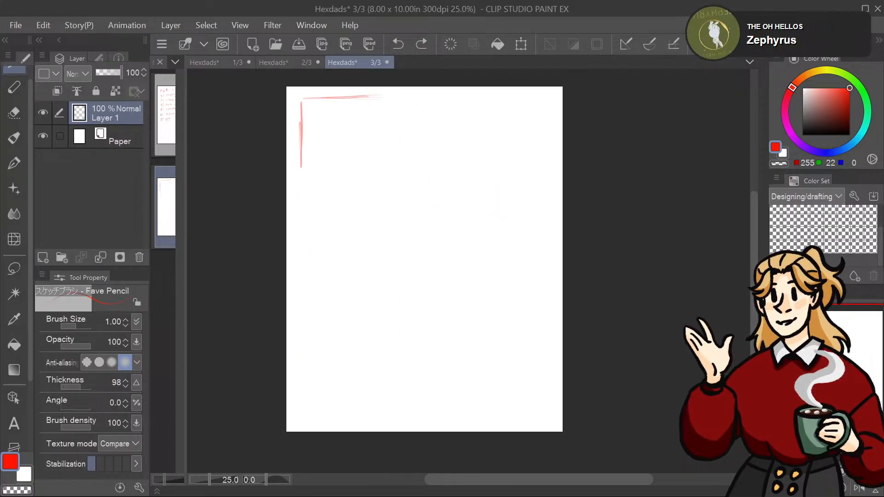
key("ctrl+z")
key("ctrl+z")
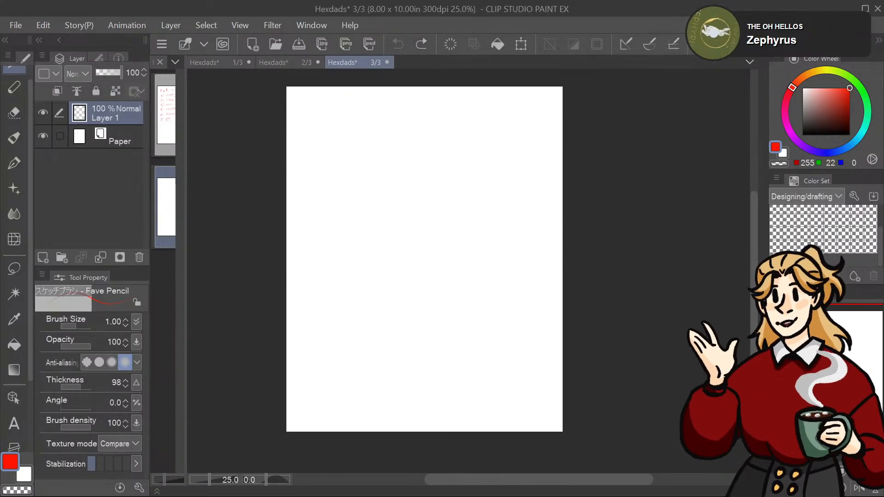
Step: Compare the panel sketches on page 2 with the blank page 3 to plan how the story continues
left_click(300, 63)
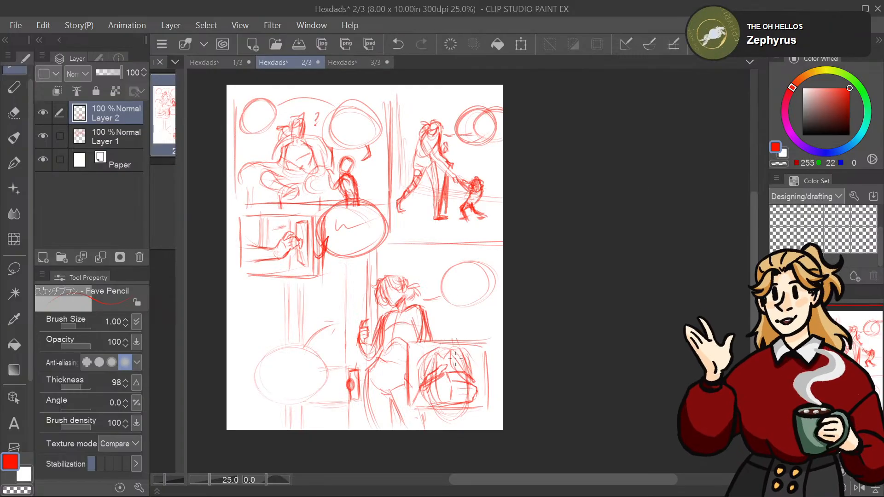
left_click(373, 62)
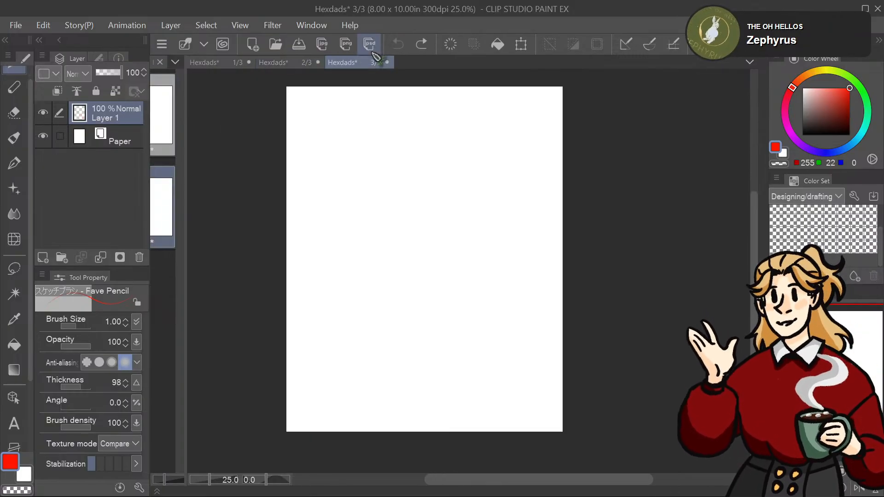
left_click(304, 62)
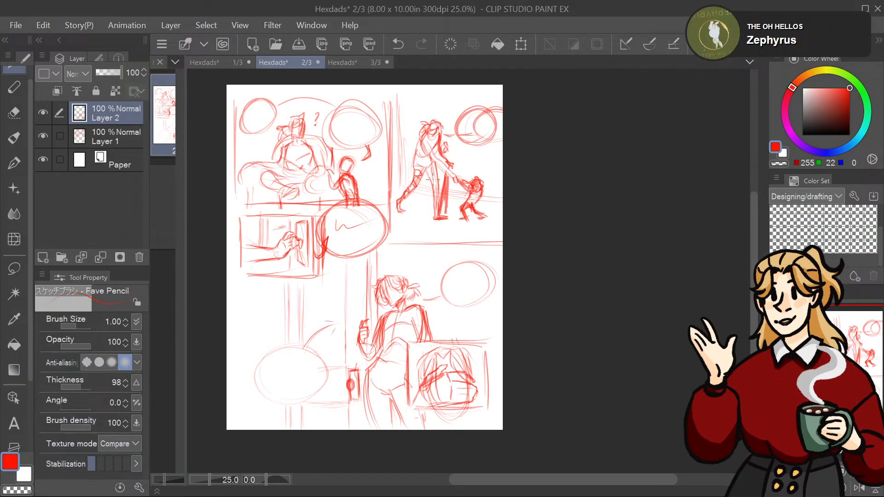
left_click_drag(364, 257, 405, 245)
left_click(368, 65)
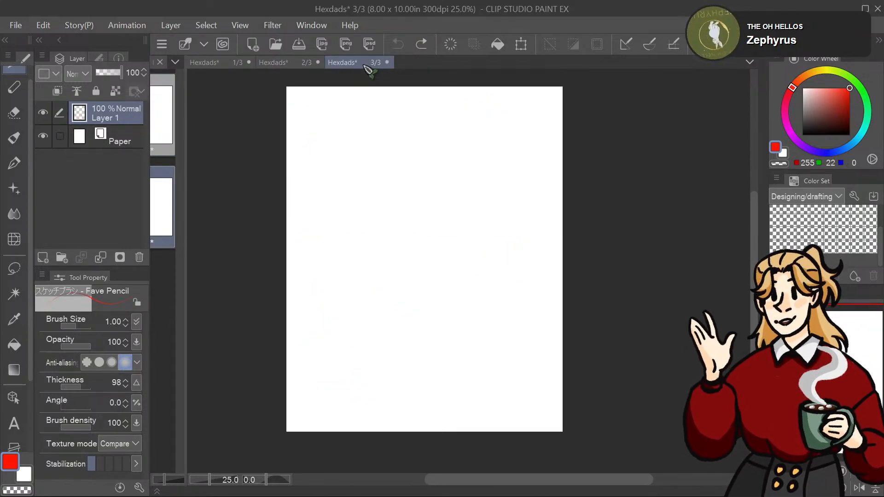
left_click(297, 63)
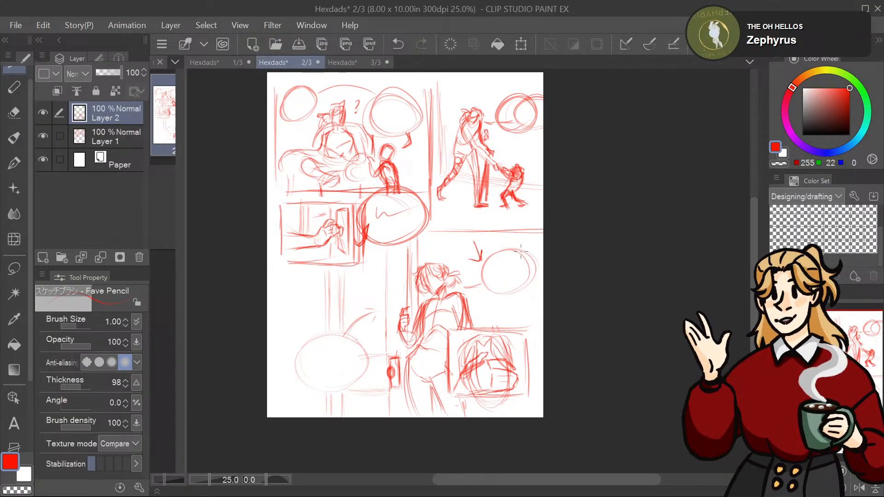
left_click(368, 62)
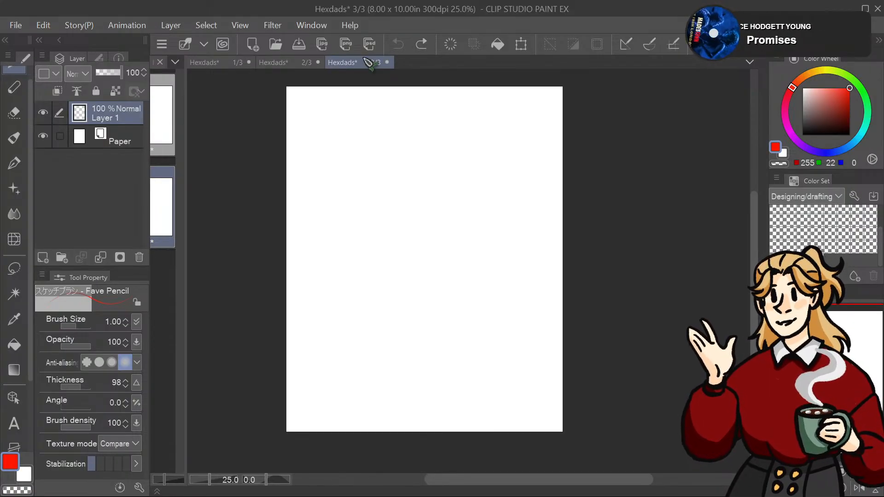
mouse_move(423, 259)
left_mouse_down()
mouse_move(406, 222)
mouse_move(413, 255)
left_mouse_up()
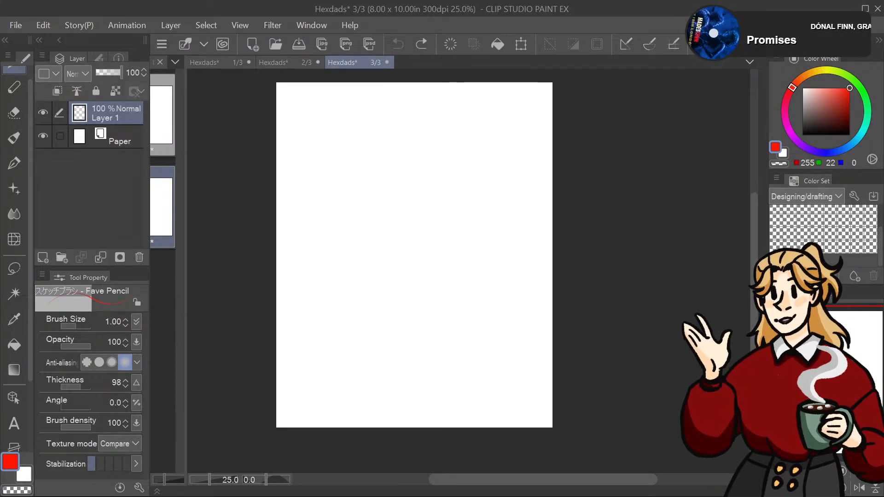
mouse_move(414, 255)
left_mouse_down()
mouse_move(404, 253)
mouse_move(412, 254)
left_mouse_up()
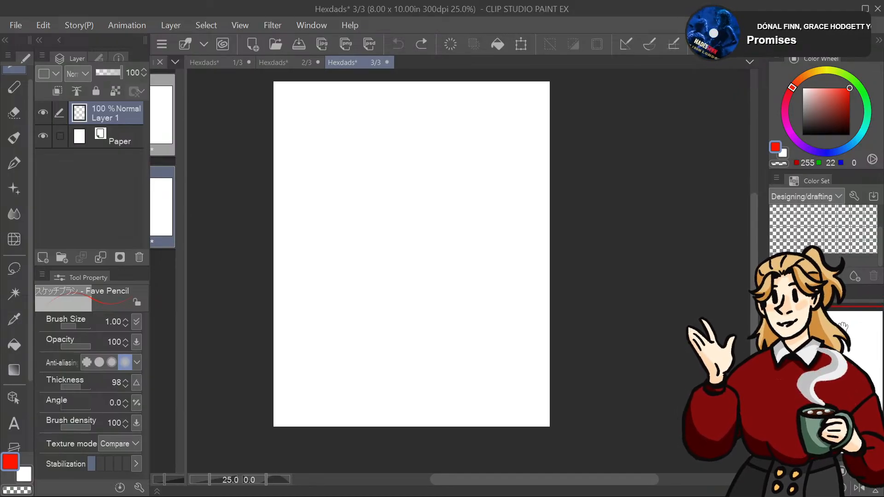
left_click_drag(368, 153, 368, 158)
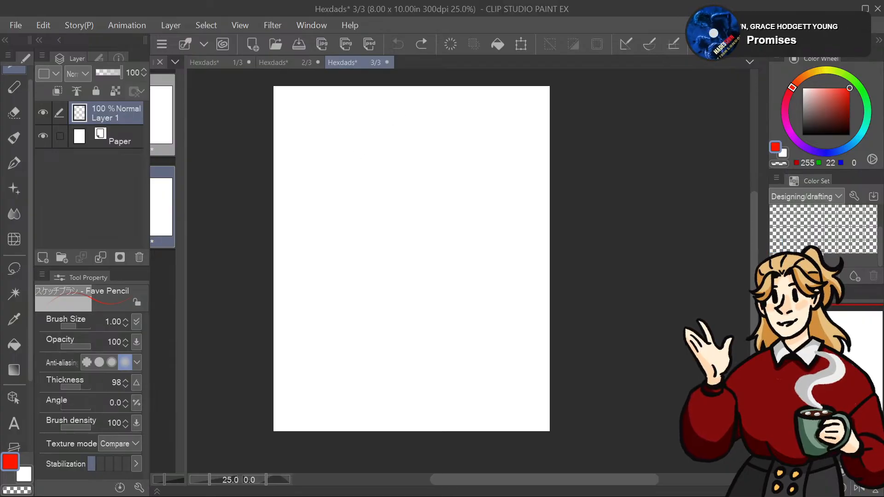
left_click_drag(411, 259, 410, 257)
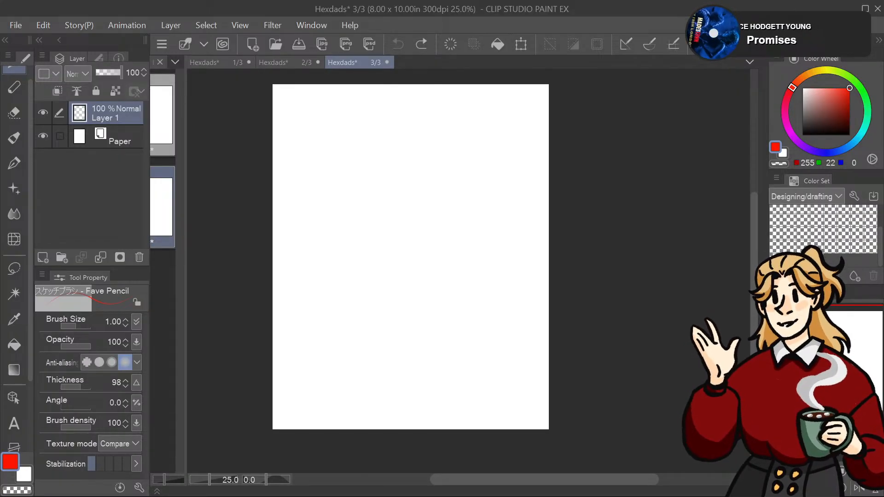
mouse_move(410, 257)
left_mouse_down()
mouse_move(396, 251)
mouse_move(415, 237)
mouse_move(420, 269)
mouse_move(434, 242)
mouse_move(420, 251)
mouse_move(430, 265)
mouse_move(420, 242)
mouse_move(424, 250)
left_mouse_up()
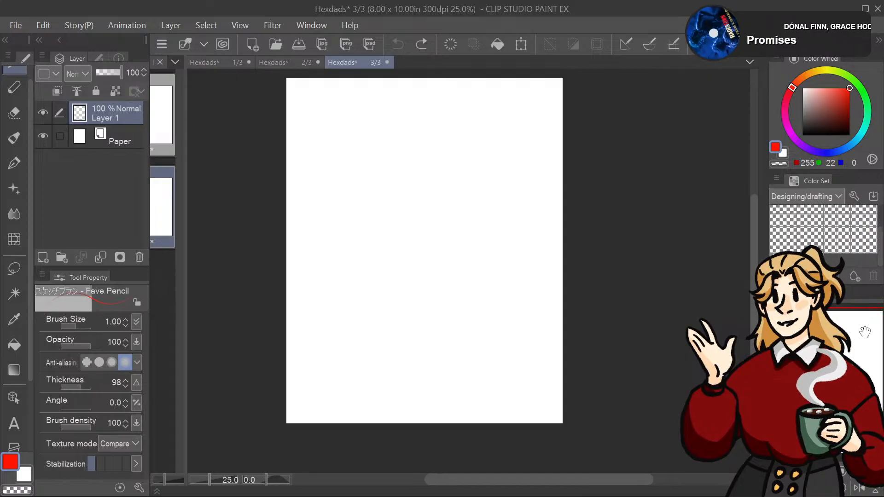
left_click_drag(424, 251, 432, 252)
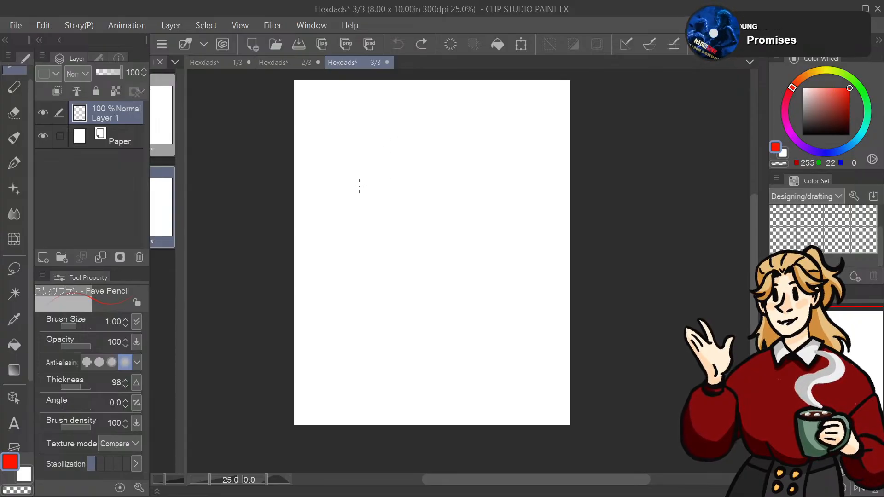
Step: Sketch a rough torso with chest guidelines and an oval head above it in the upper-left area of page 3
mouse_move(361, 142)
left_mouse_down()
mouse_move(386, 139)
mouse_move(400, 158)
mouse_move(354, 175)
left_mouse_up()
left_click_drag(399, 149, 399, 174)
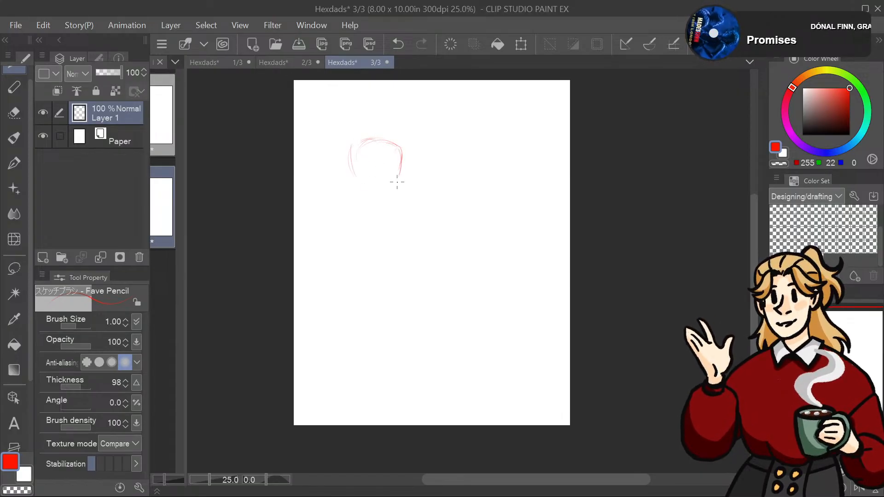
mouse_move(376, 141)
left_mouse_down()
mouse_move(375, 175)
mouse_move(383, 154)
left_mouse_up()
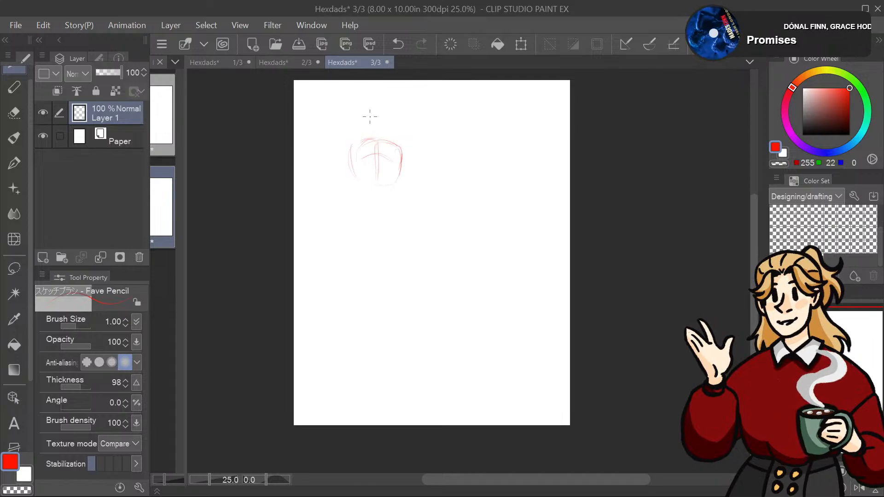
mouse_move(368, 112)
left_mouse_down()
mouse_move(365, 129)
mouse_move(383, 130)
mouse_move(364, 124)
left_mouse_up()
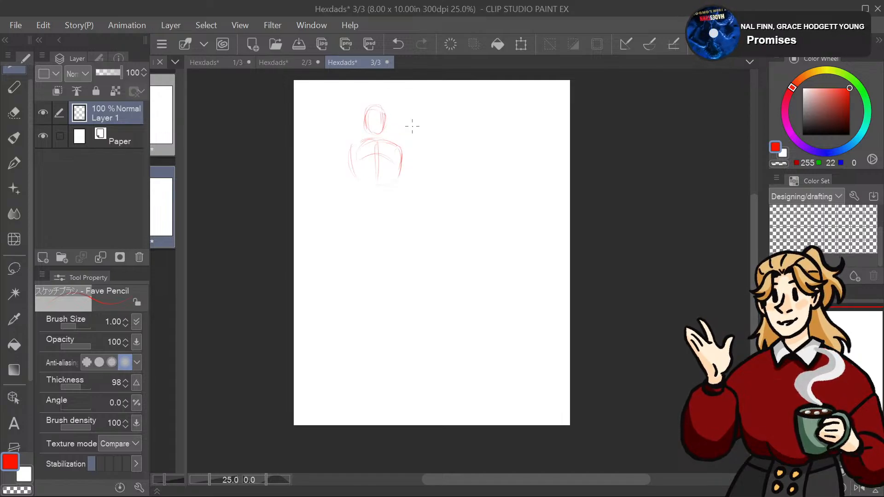
Step: Sketch the figure's bent arms with hands in front of the chest, and add face guidelines, a neck and shoulders
left_click_drag(407, 169, 413, 187)
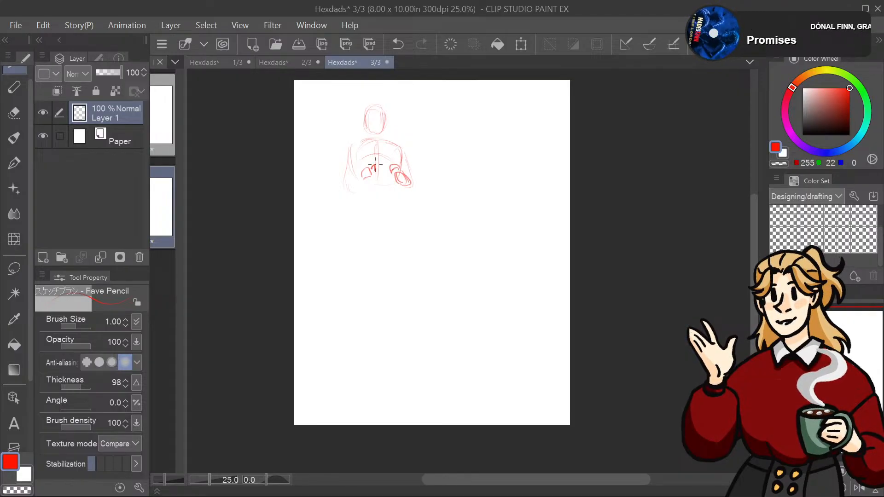
mouse_move(366, 168)
left_mouse_down()
mouse_move(376, 179)
mouse_move(360, 179)
mouse_move(362, 170)
mouse_move(418, 178)
left_mouse_up()
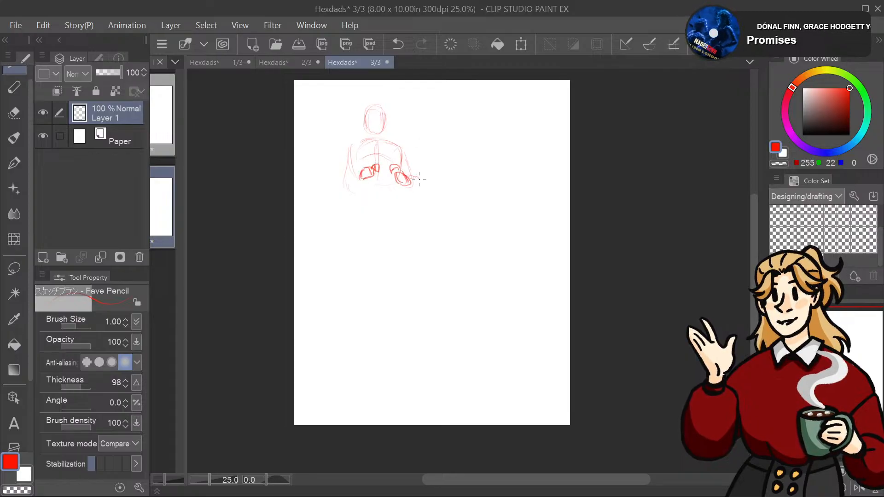
mouse_move(404, 146)
left_mouse_down()
mouse_move(417, 178)
mouse_move(410, 156)
left_mouse_up()
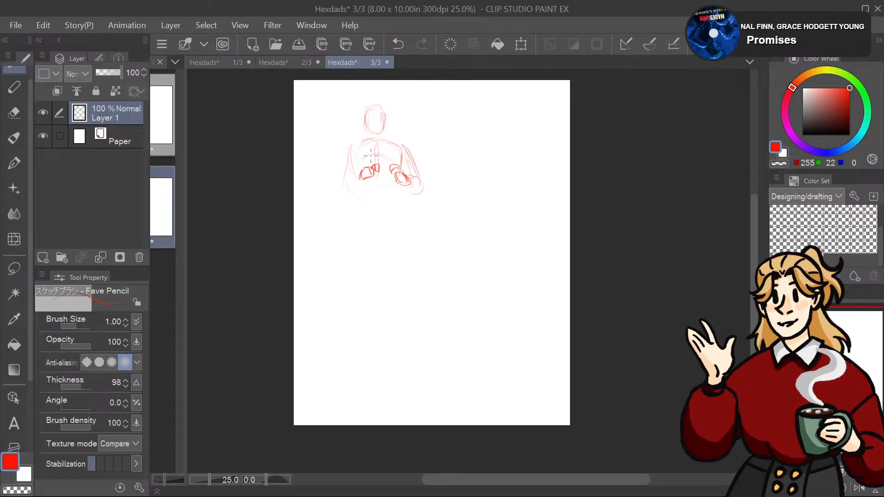
mouse_move(353, 143)
left_mouse_down()
mouse_move(365, 194)
mouse_move(368, 184)
mouse_move(360, 194)
mouse_move(375, 180)
left_mouse_up()
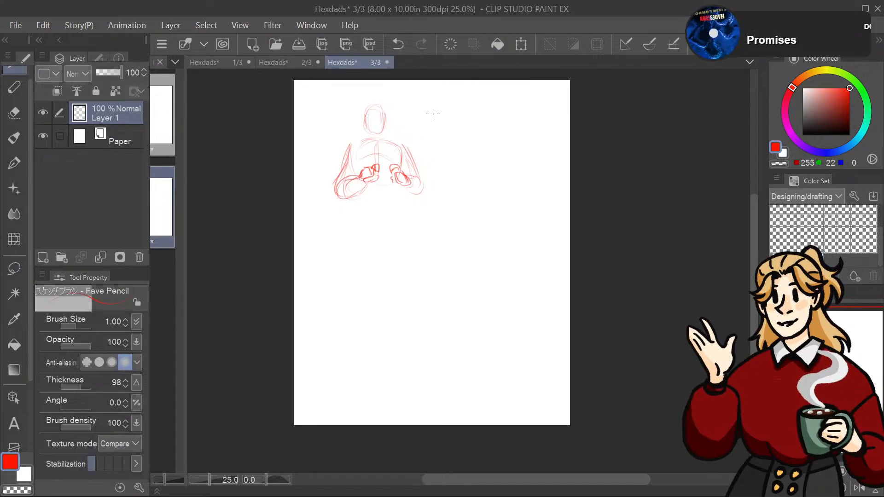
left_click_drag(433, 114, 439, 99)
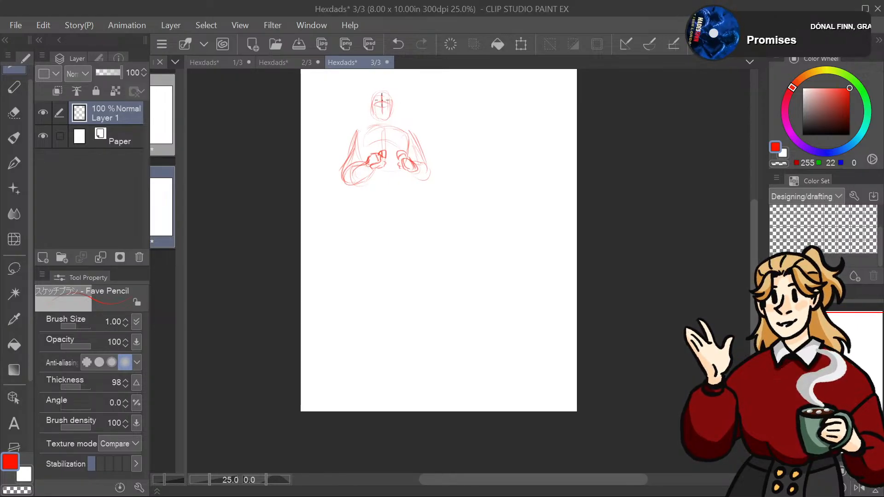
mouse_move(372, 113)
left_mouse_down()
mouse_move(372, 98)
mouse_move(387, 92)
mouse_move(389, 118)
mouse_move(376, 125)
mouse_move(383, 126)
mouse_move(359, 132)
mouse_move(408, 130)
mouse_move(382, 153)
mouse_move(404, 140)
mouse_move(385, 119)
left_mouse_up()
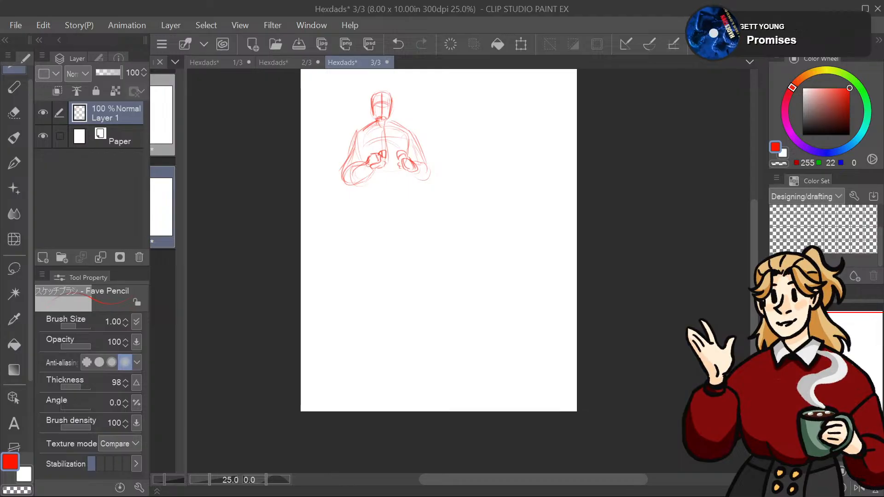
Step: Erase the whole figure sketch from page 3 and return to the Fave Pencil brush
left_click(14, 112)
mouse_move(446, 150)
left_mouse_down()
mouse_move(345, 196)
mouse_move(393, 89)
mouse_move(371, 95)
left_mouse_up()
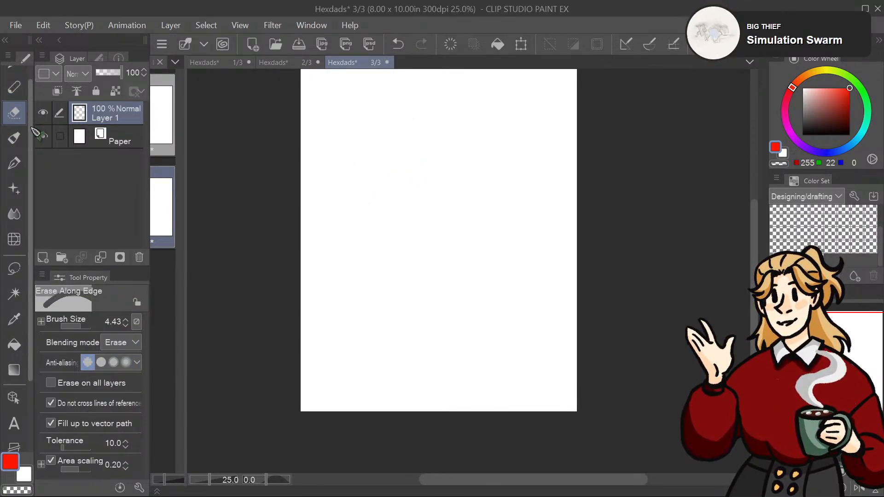
left_click(16, 76)
left_click_drag(858, 362, 857, 365)
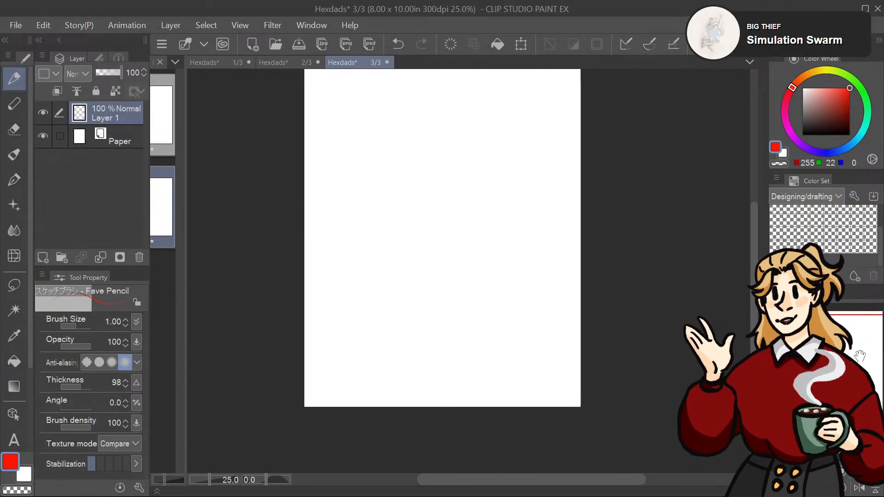
Step: On page 2, hand-letter the top panels' speech bubbles, with "Dad" in the first and a line ending in "surprise" in the second
left_click(304, 63)
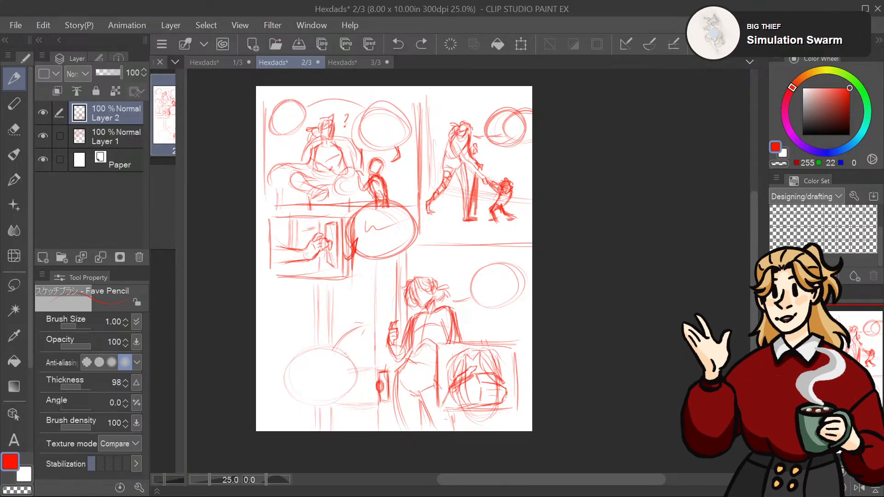
mouse_move(630, 281)
left_mouse_down()
mouse_move(629, 259)
mouse_move(627, 279)
left_mouse_up()
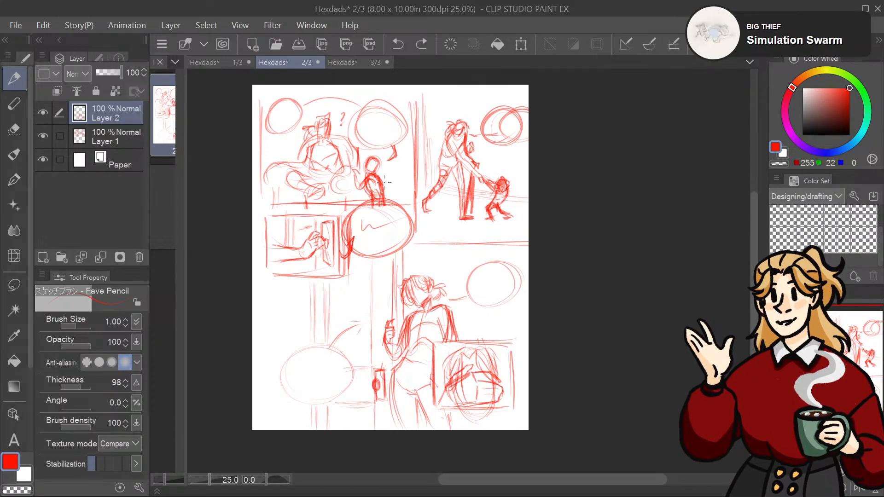
left_click(361, 63)
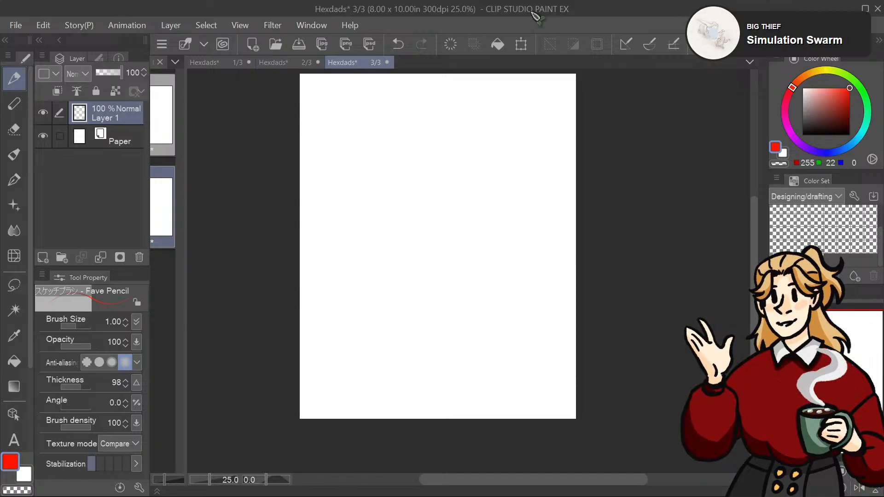
left_click(299, 62)
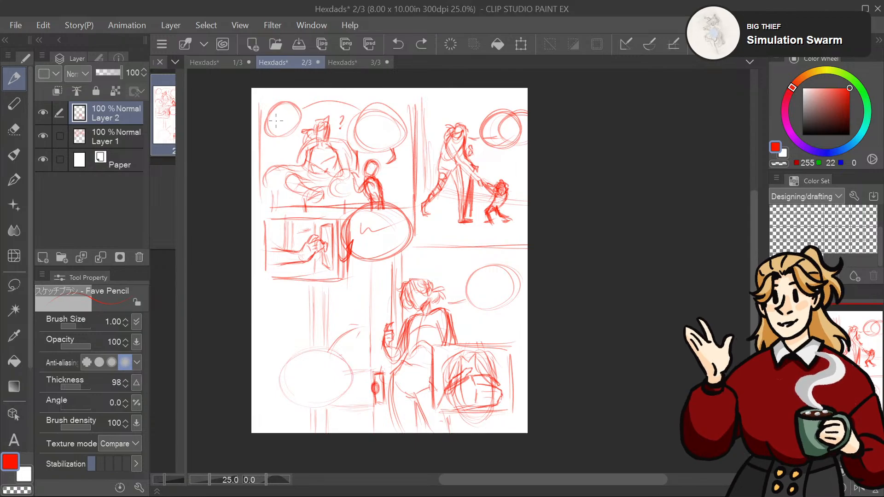
left_click_drag(281, 120, 286, 119)
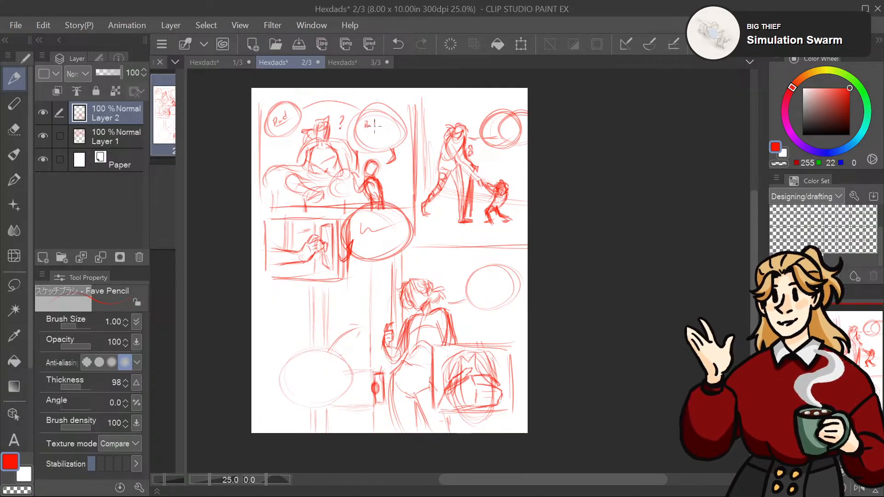
left_click_drag(374, 127, 378, 124)
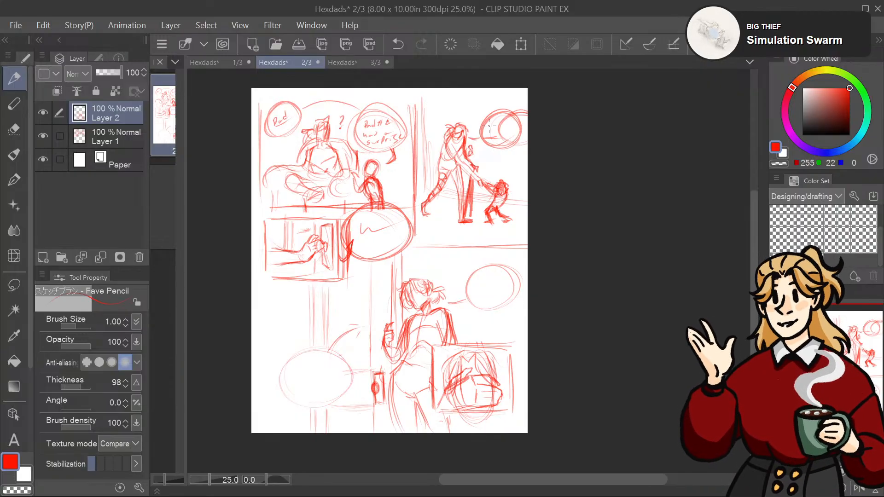
mouse_move(503, 125)
left_mouse_down()
mouse_move(513, 125)
mouse_move(494, 137)
mouse_move(511, 136)
left_mouse_up()
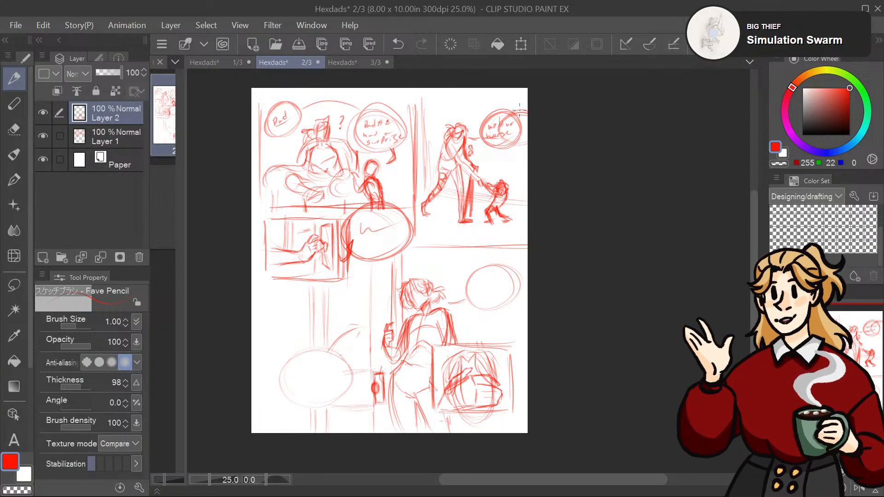
Step: Hand-letter "Wait a second" in the bubble beside the hand panel and "Whats so secret" in the bubble beside the large standing figure
left_click_drag(852, 336, 852, 337)
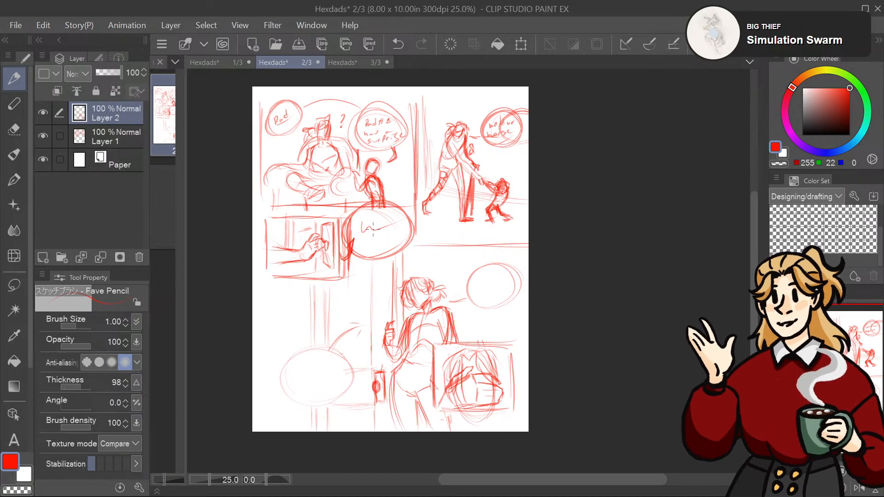
left_click_drag(359, 227, 375, 225)
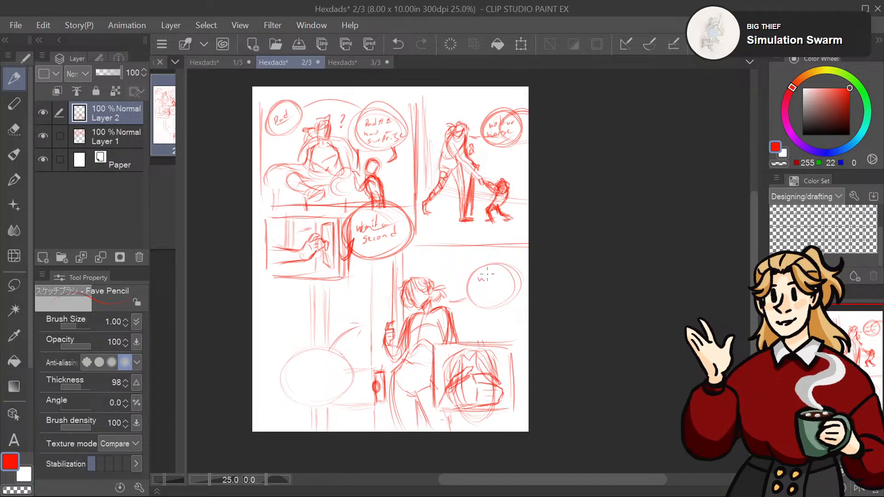
mouse_move(481, 288)
left_mouse_down()
mouse_move(495, 296)
mouse_move(512, 286)
left_mouse_up()
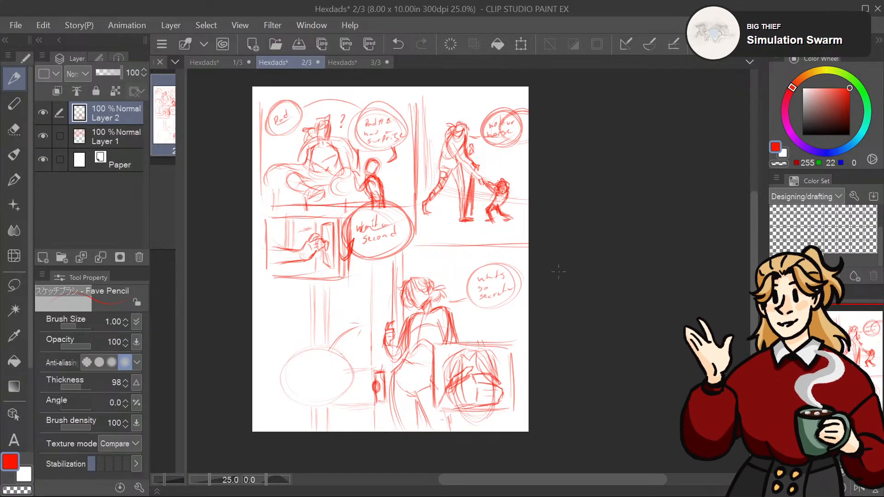
Step: Hand-letter "cover your eyes when u come in" in the large empty bubble near the lower-left corner of page 2
mouse_move(296, 366)
left_mouse_down()
mouse_move(328, 371)
mouse_move(310, 382)
mouse_move(337, 379)
mouse_move(322, 391)
mouse_move(336, 393)
mouse_move(333, 367)
left_mouse_up()
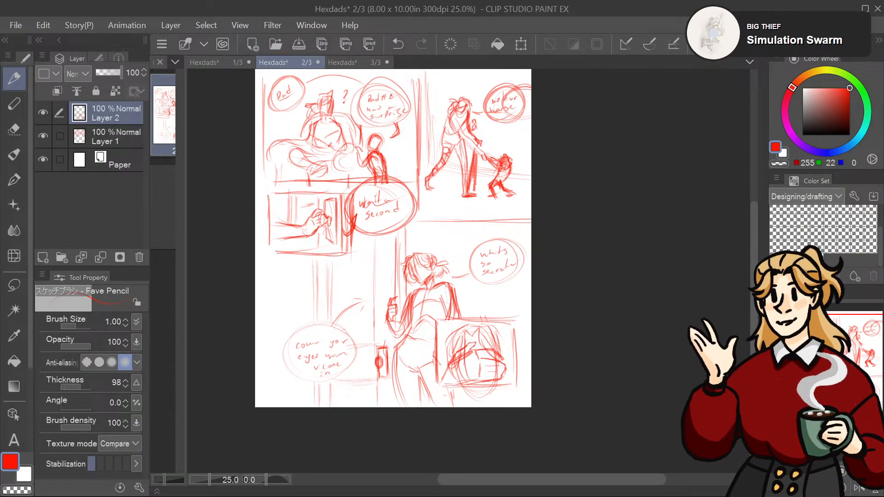
left_click_drag(333, 367, 325, 389)
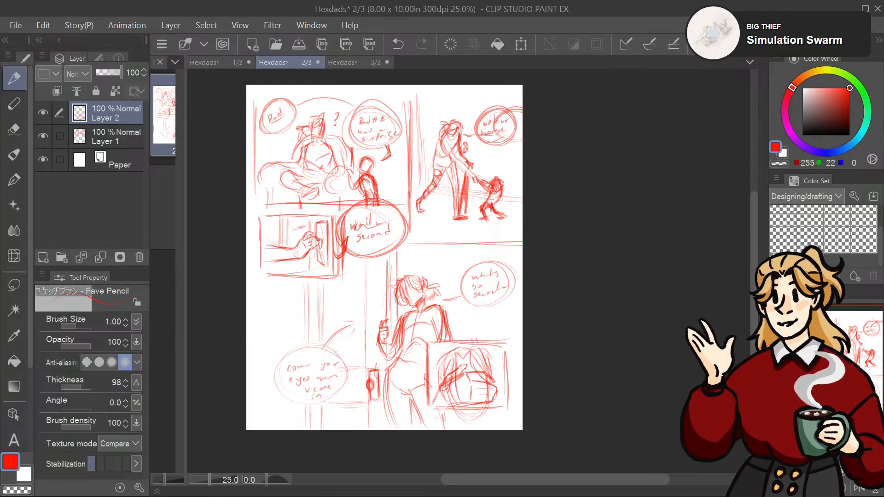
Step: Look over the comic's three pages and bring up the blank page 3
left_click(365, 62)
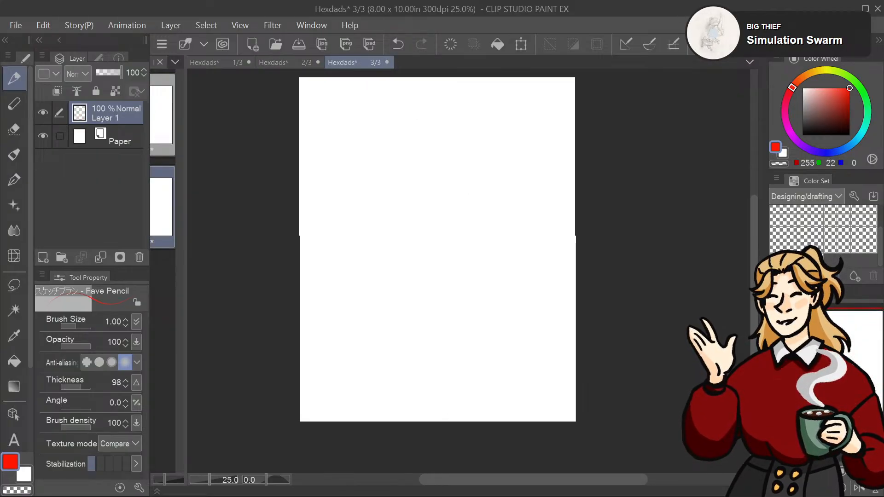
left_click(295, 63)
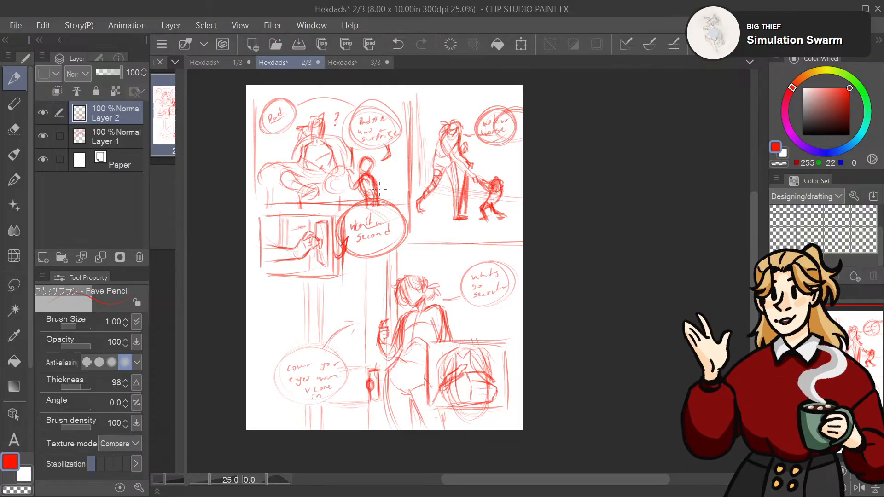
left_click(233, 62)
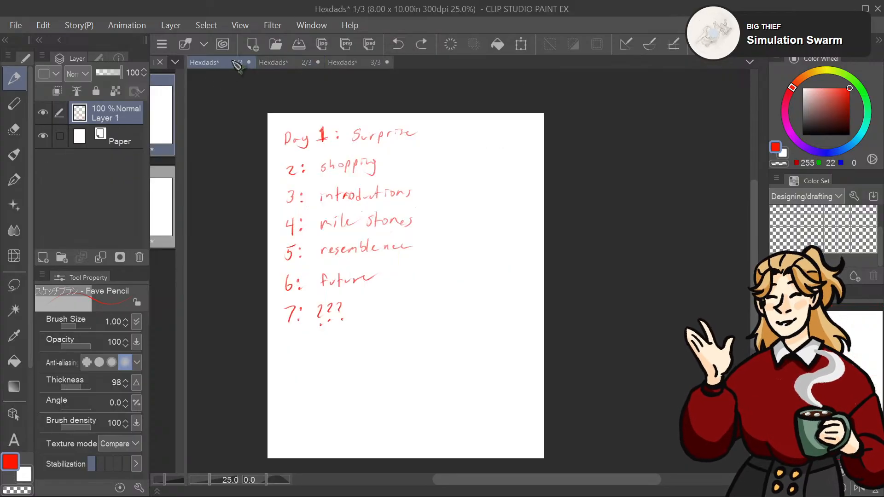
left_click(302, 63)
left_click(359, 62)
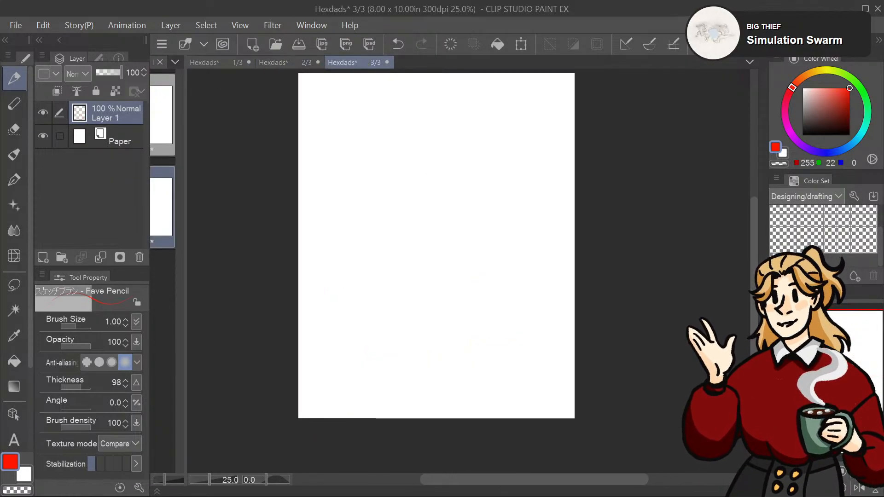
left_click_drag(366, 350, 336, 404)
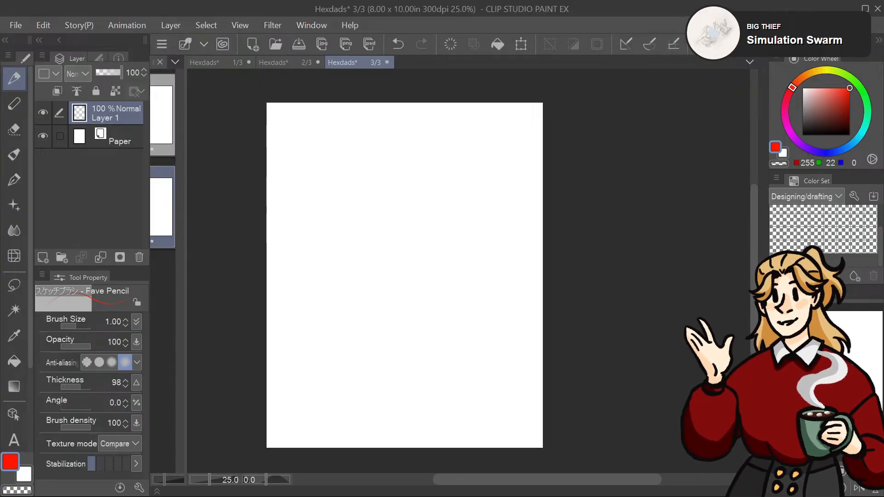
left_click_drag(405, 275, 400, 247)
left_click_drag(870, 371, 871, 368)
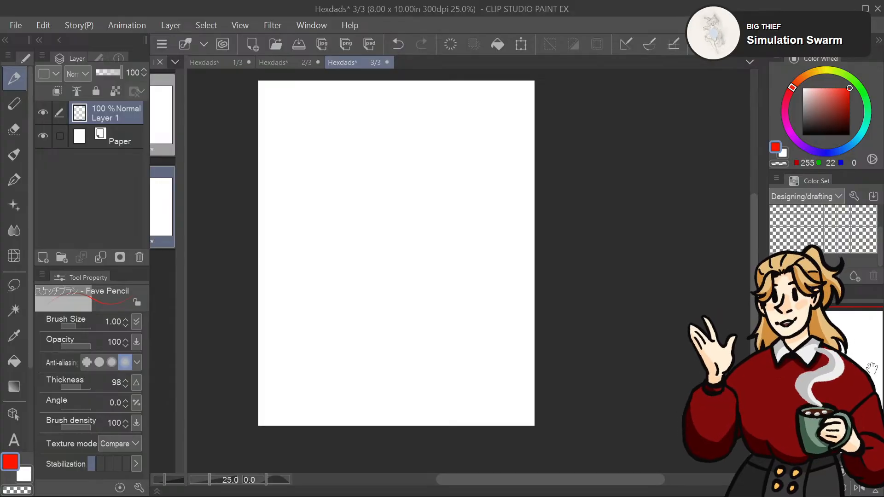
scroll(397, 251, "down", 1)
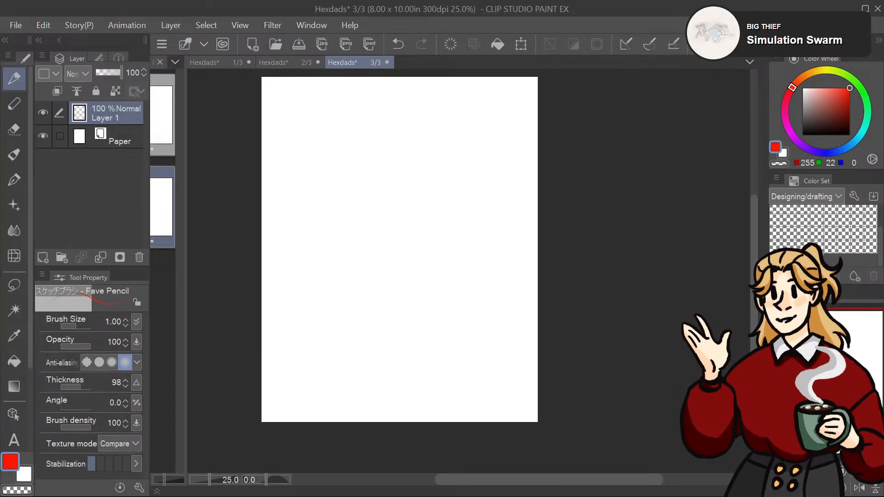
Step: Sketch a small figure's blocky head and rounded torso with a curved centre line near page 3's upper-left corner
left_click_drag(846, 354, 854, 345)
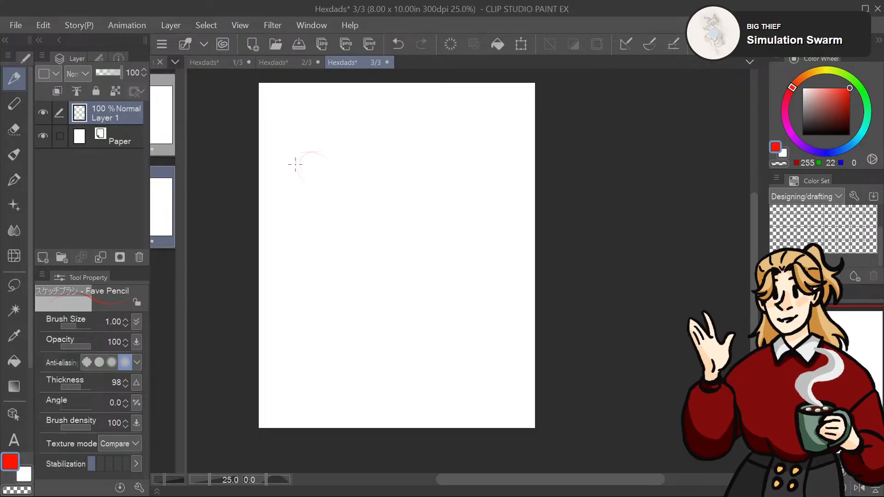
mouse_move(329, 160)
left_mouse_down()
mouse_move(340, 171)
mouse_move(317, 191)
left_mouse_up()
mouse_move(304, 151)
left_mouse_down()
mouse_move(311, 129)
mouse_move(321, 138)
mouse_move(319, 152)
mouse_move(305, 146)
mouse_move(320, 150)
mouse_move(307, 152)
mouse_move(309, 160)
mouse_move(317, 151)
mouse_move(326, 160)
mouse_move(300, 160)
mouse_move(343, 178)
left_mouse_up()
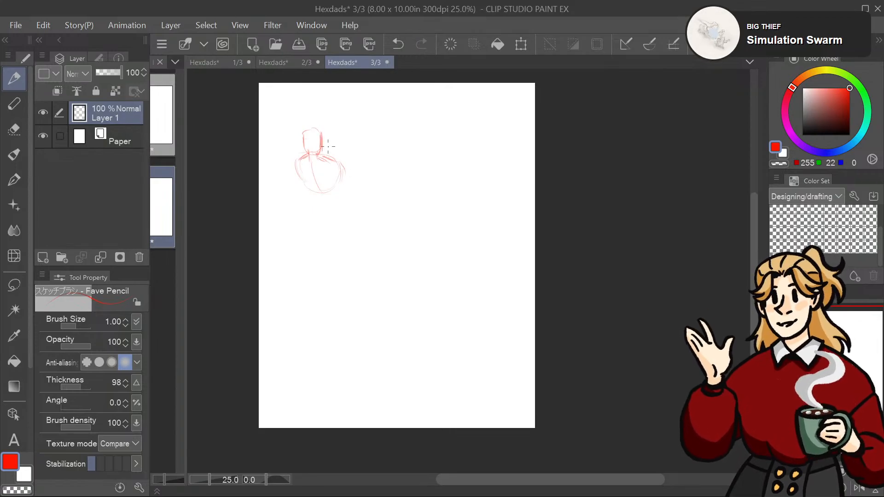
Step: Try roughing a boxy shape beside the figure's head and shoulder, undoing its inner strokes and reworking the shoulder line
left_click_drag(343, 163, 350, 160)
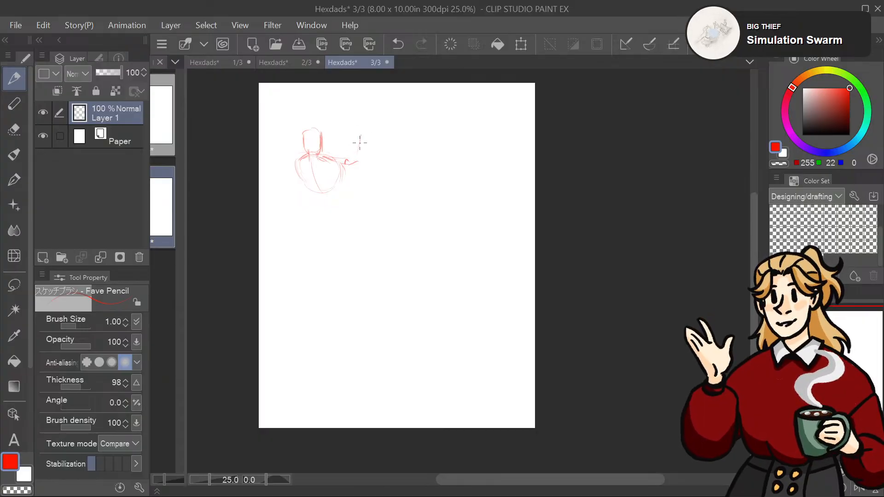
mouse_move(338, 126)
left_mouse_down()
mouse_move(328, 143)
mouse_move(367, 143)
mouse_move(362, 173)
left_mouse_up()
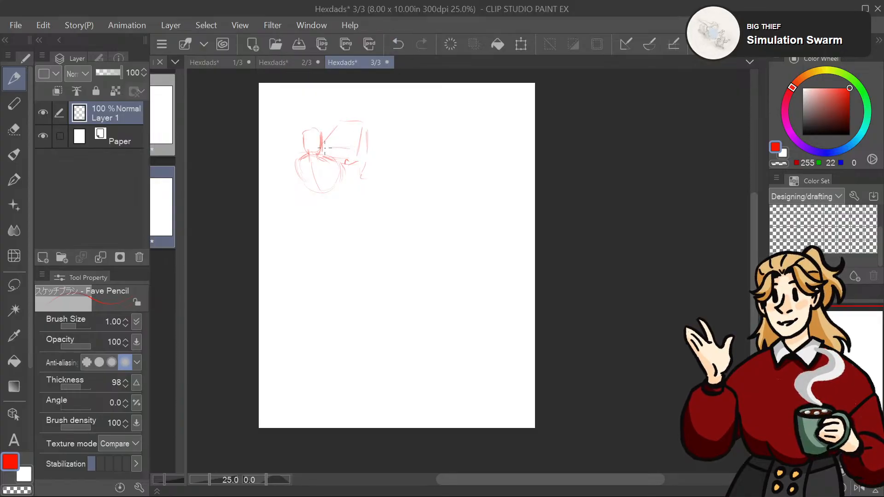
left_click_drag(324, 148, 338, 129)
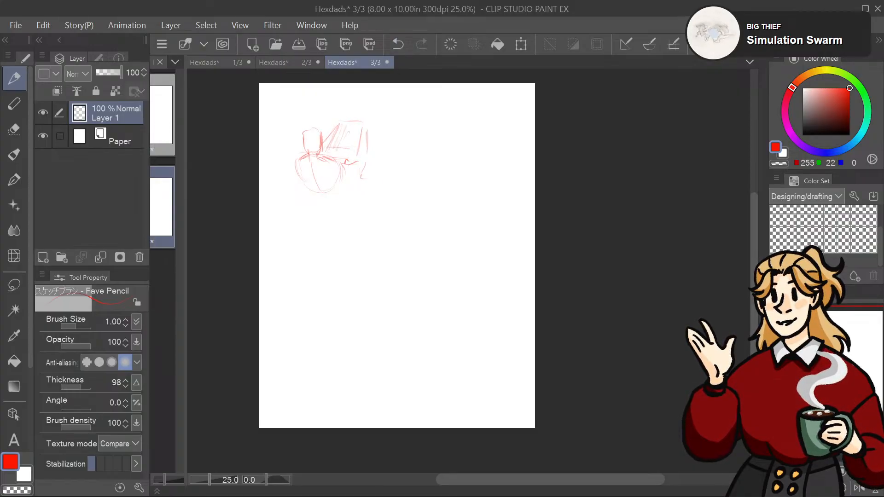
key("ctrl+z")
key("ctrl+z")
key("ctrl+z")
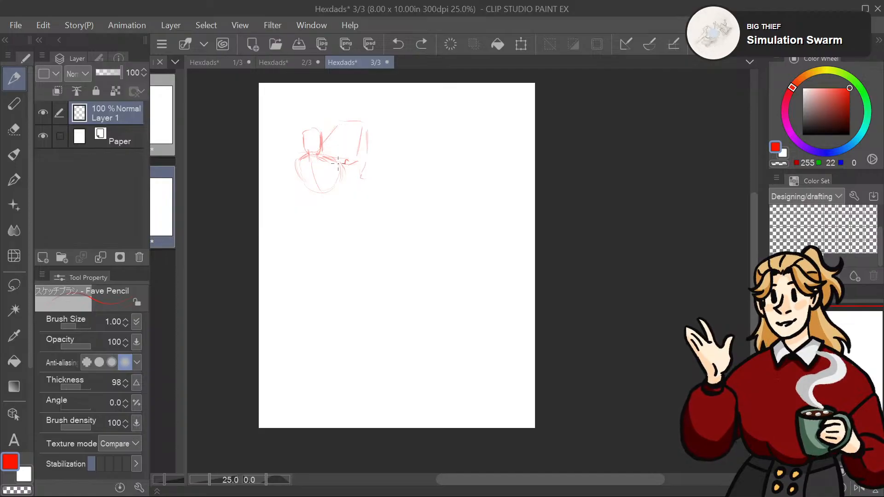
mouse_move(337, 162)
left_mouse_down()
mouse_move(356, 180)
mouse_move(337, 161)
left_mouse_up()
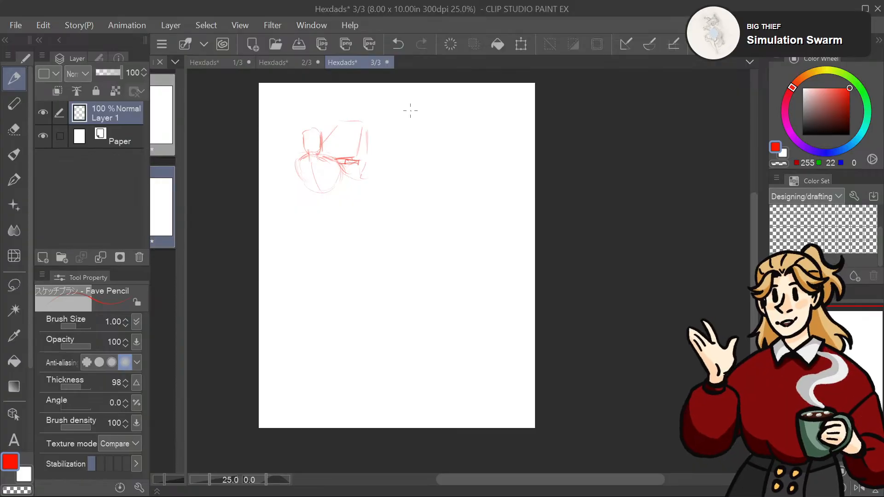
Step: Erase the boxy shape beside the figure and return to the Fave Pencil brush
left_click(23, 132)
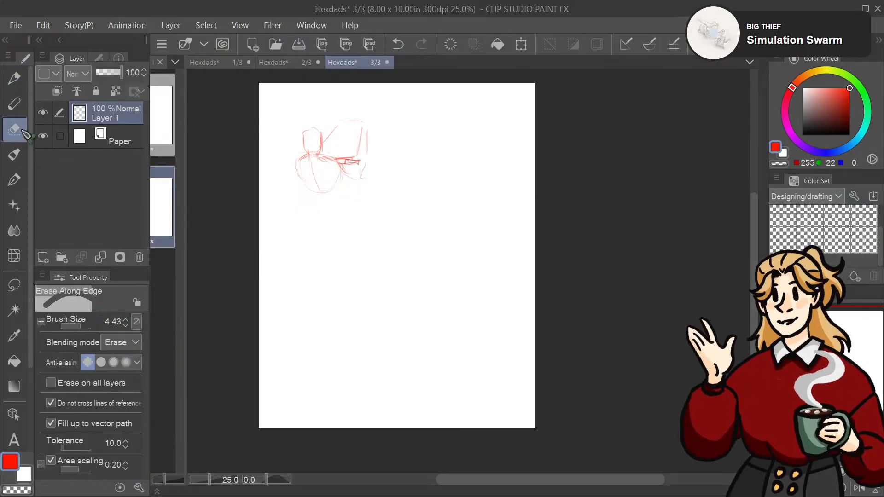
mouse_move(358, 144)
left_mouse_down()
mouse_move(347, 146)
mouse_move(339, 132)
mouse_move(368, 134)
mouse_move(371, 177)
mouse_move(369, 139)
left_mouse_up()
key("p")
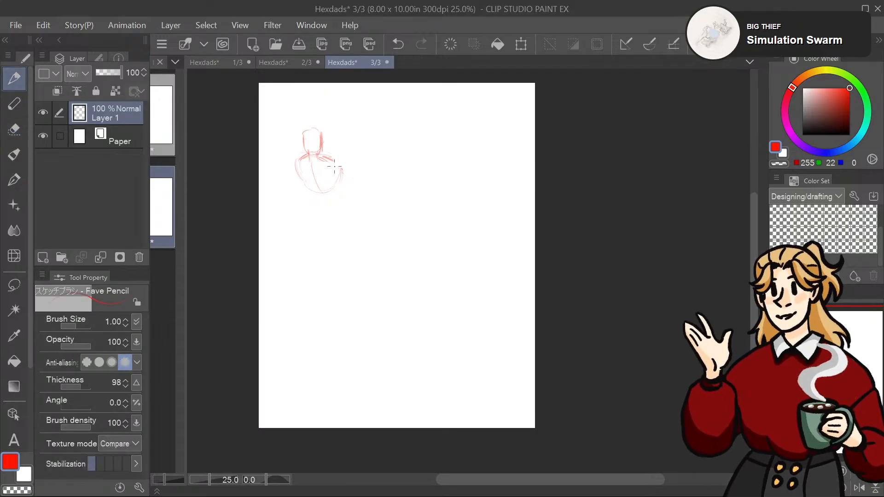
Step: Redraw the figure's rounded chest with firmer strokes and rough in the shoulders and both arms
mouse_move(322, 154)
left_mouse_down()
mouse_move(302, 159)
mouse_move(299, 176)
mouse_move(334, 180)
mouse_move(315, 192)
left_mouse_up()
mouse_move(340, 171)
left_mouse_down()
mouse_move(322, 198)
mouse_move(306, 180)
mouse_move(335, 170)
left_mouse_up()
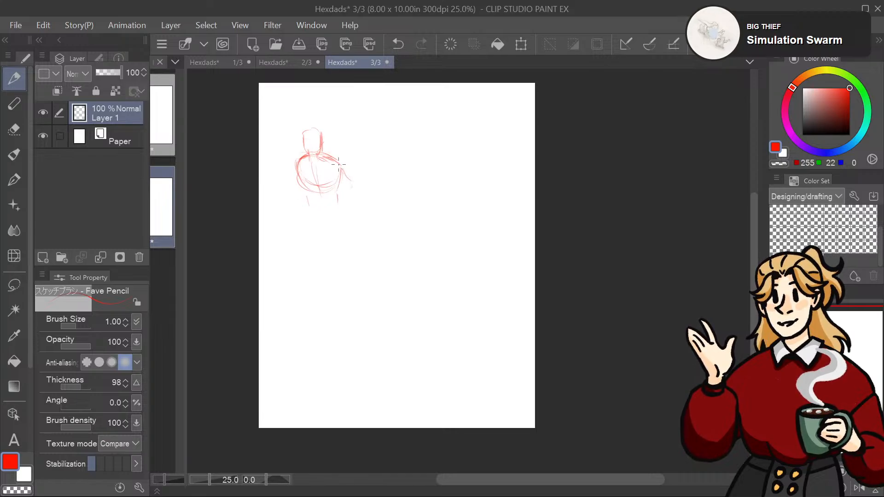
mouse_move(341, 164)
left_mouse_down()
mouse_move(351, 174)
mouse_move(338, 154)
mouse_move(352, 179)
left_mouse_up()
left_click_drag(297, 160, 293, 186)
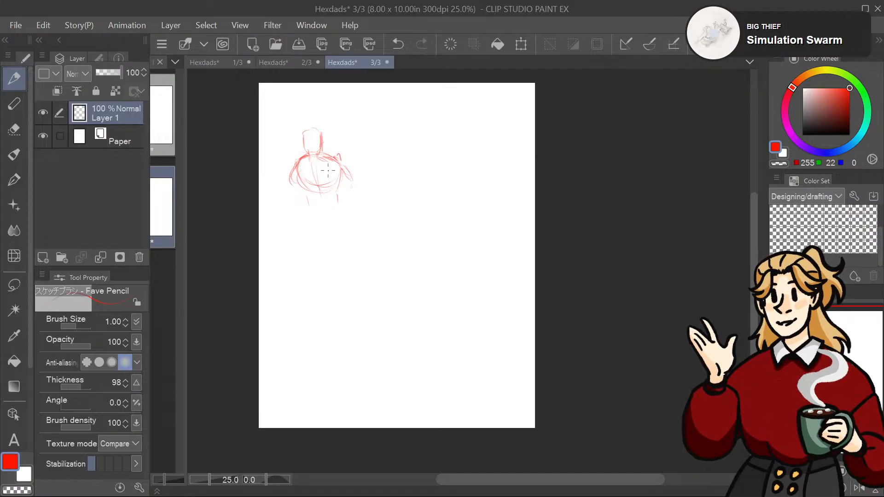
mouse_move(342, 165)
left_mouse_down()
mouse_move(346, 186)
mouse_move(342, 160)
left_mouse_up()
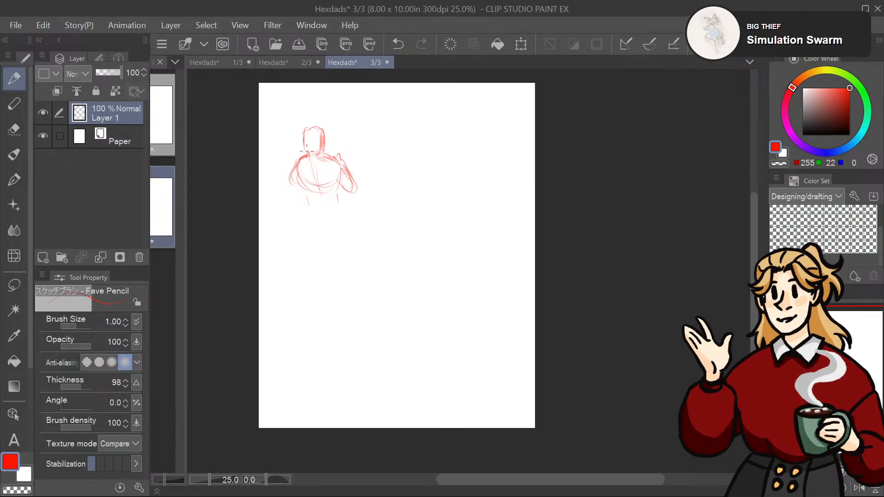
Step: Build up the figure's head with a taller crown, face guidelines and a neck, and mark the waist
mouse_move(317, 124)
left_mouse_down()
mouse_move(320, 152)
mouse_move(316, 130)
mouse_move(307, 147)
mouse_move(322, 135)
left_mouse_up()
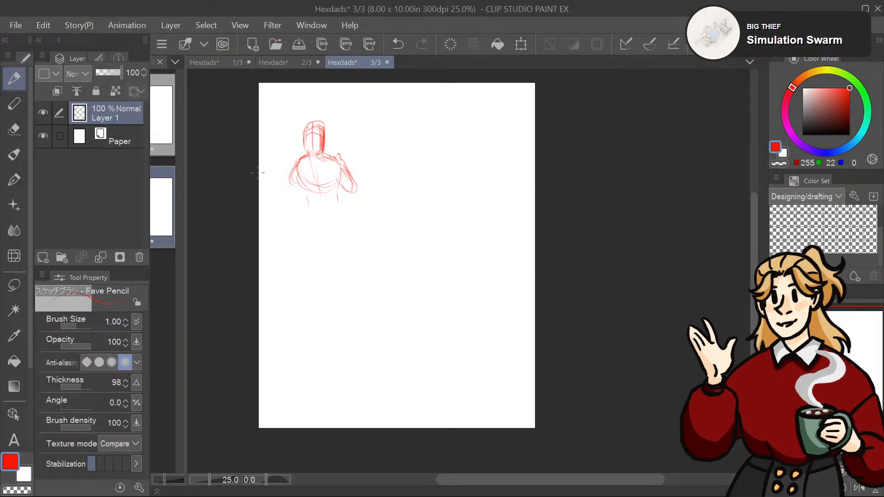
left_click_drag(310, 148, 318, 156)
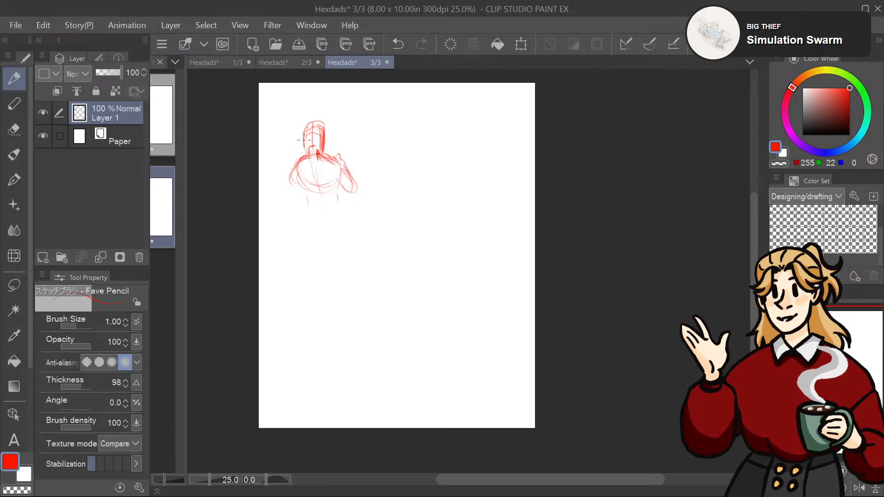
left_click_drag(305, 136, 305, 141)
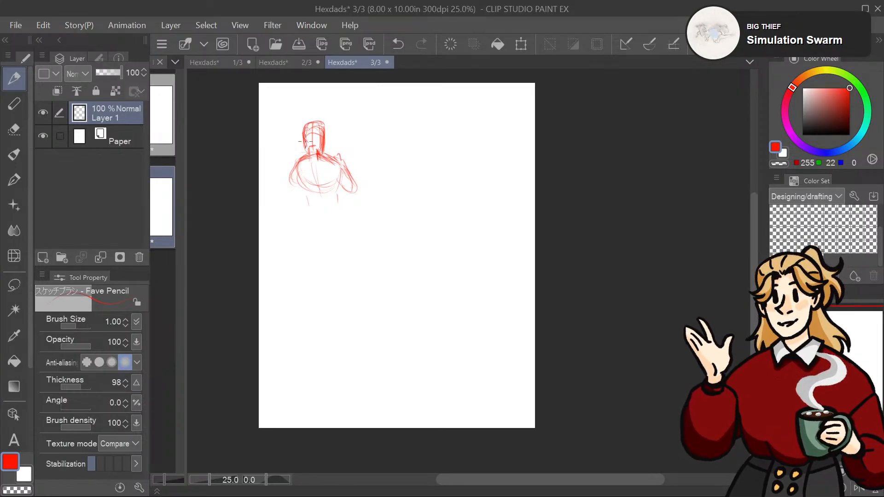
mouse_move(314, 195)
left_mouse_down()
mouse_move(319, 157)
mouse_move(316, 185)
left_mouse_up()
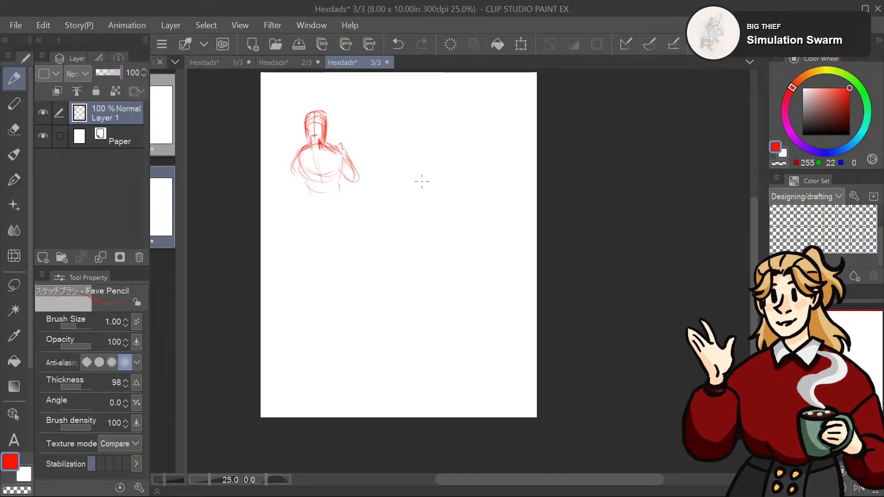
Step: Erase the entire figure sketch from page 3
left_click_drag(420, 180, 411, 200)
key("e")
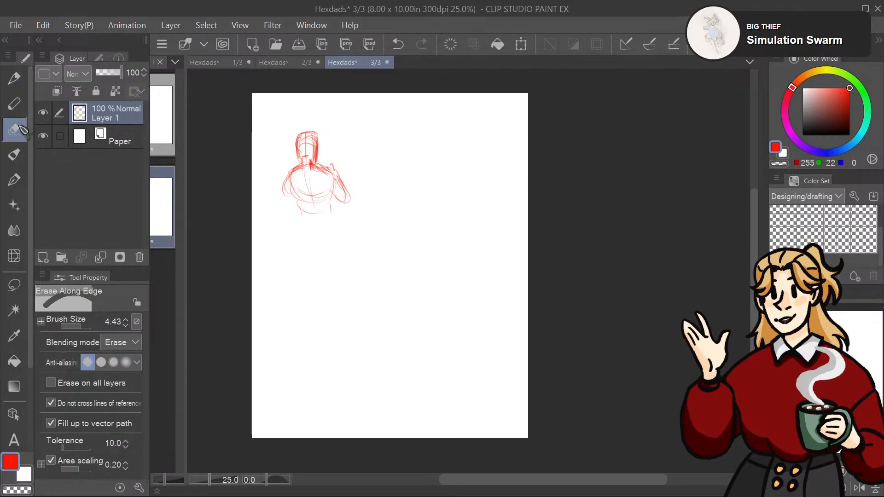
mouse_move(346, 202)
left_mouse_down()
mouse_move(335, 203)
mouse_move(326, 167)
mouse_move(279, 186)
left_mouse_up()
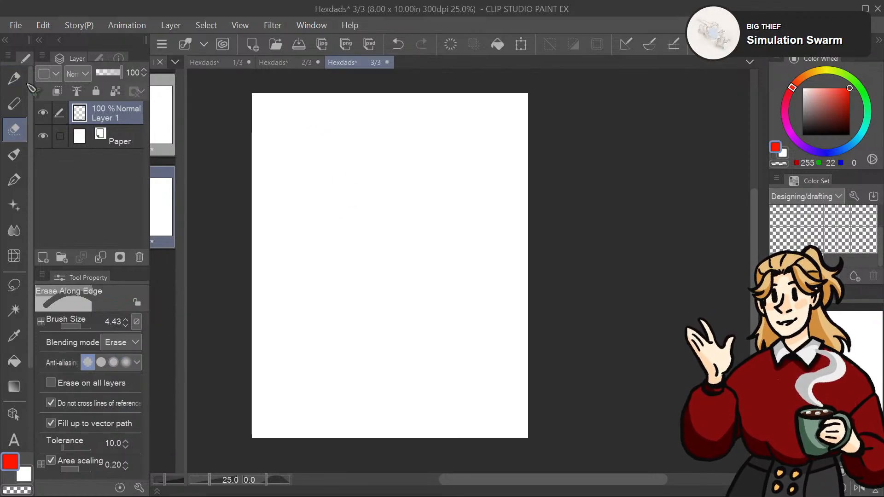
Step: Sketch a tall oval with the Fave Pencil near the upper-left corner of page 3
key("p")
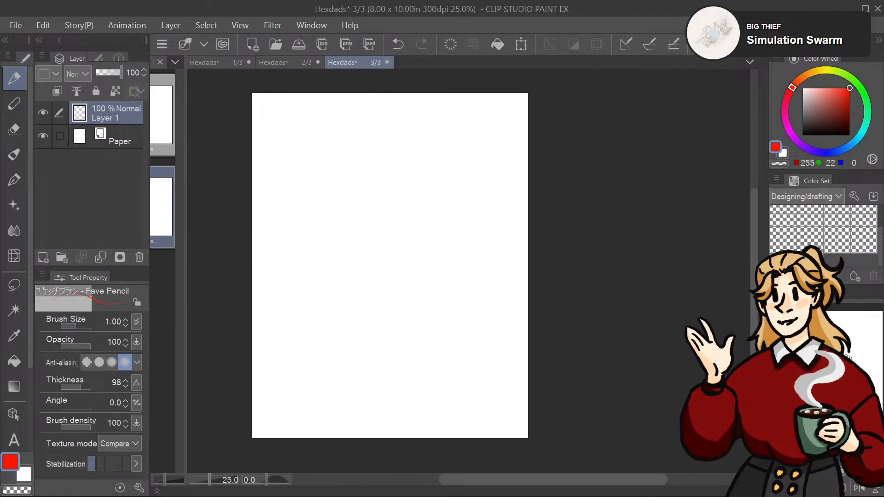
left_click_drag(390, 265, 404, 261)
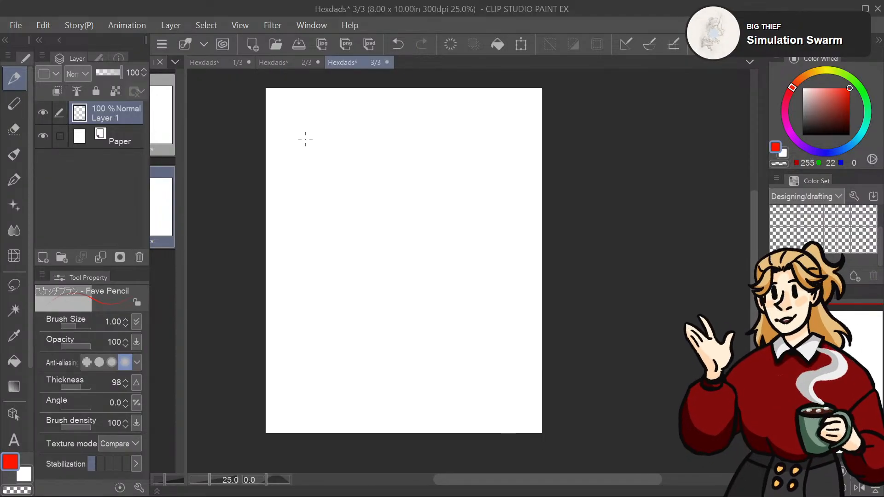
mouse_move(307, 163)
left_mouse_down()
mouse_move(305, 127)
mouse_move(331, 170)
mouse_move(336, 153)
mouse_move(304, 145)
mouse_move(336, 142)
mouse_move(307, 123)
mouse_move(309, 172)
mouse_move(338, 157)
left_mouse_up()
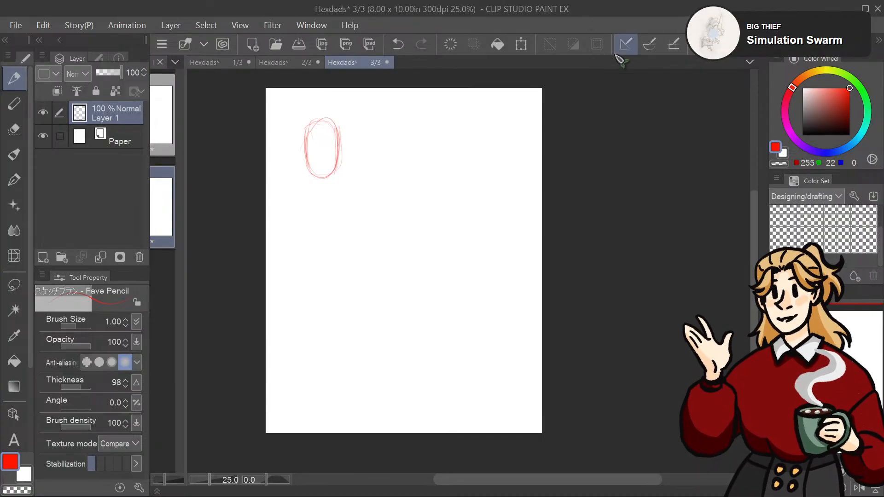
Step: Draw a roughly square Rectangle frame 2 panel mid-page and split it with a slanted cut using Divide frame border 2
scroll(403, 261, "down", 1)
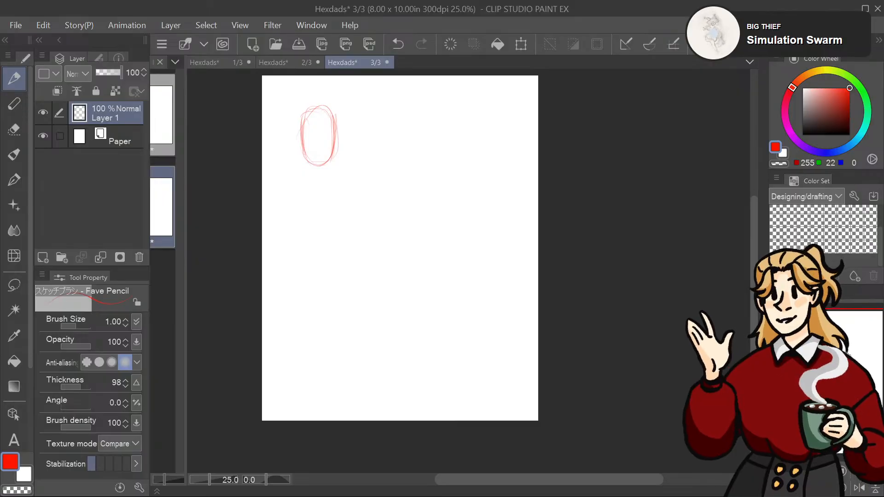
scroll(14, 382, "down", 4)
left_click(14, 384)
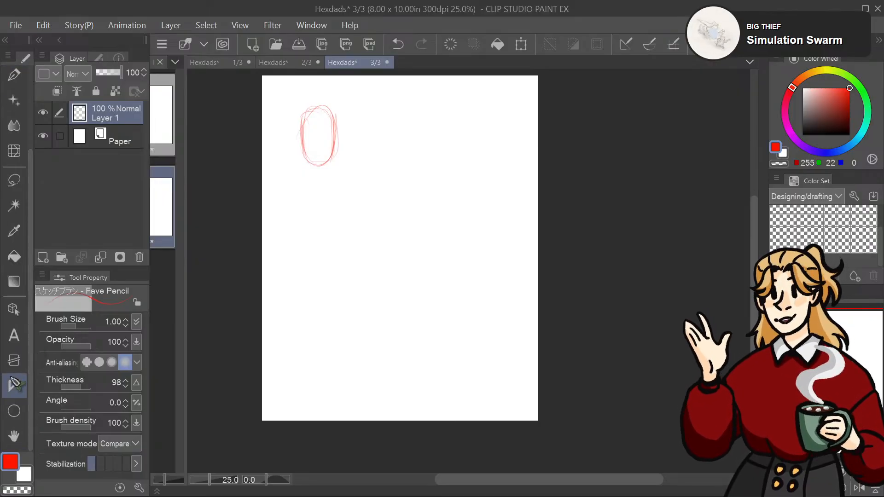
left_click(14, 360)
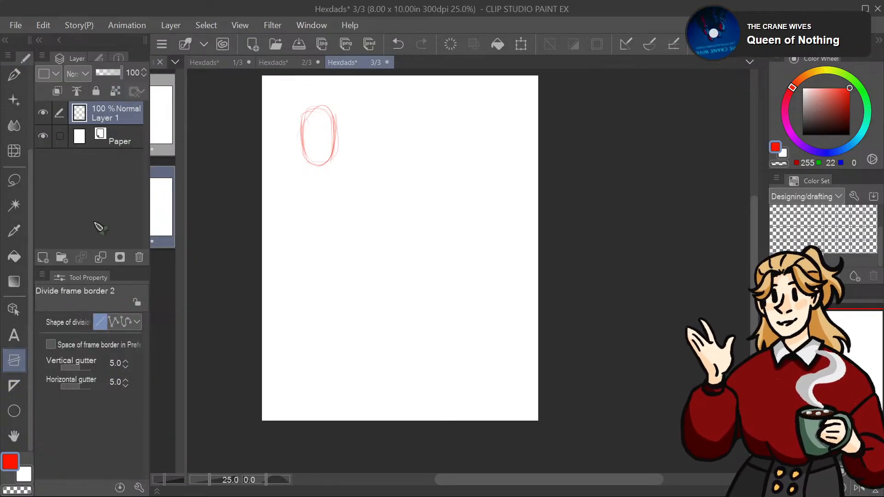
left_click(98, 58)
left_click(92, 135)
left_click_drag(342, 189, 442, 287)
left_click(107, 220)
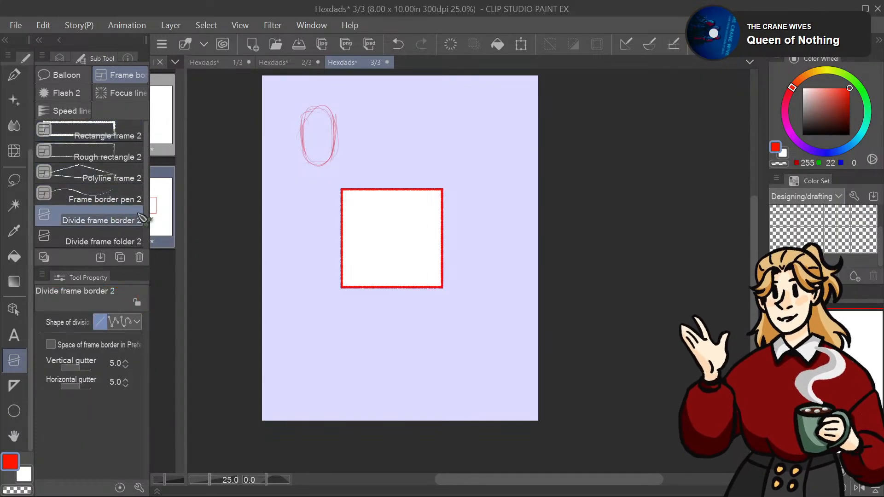
left_click_drag(315, 242, 484, 200)
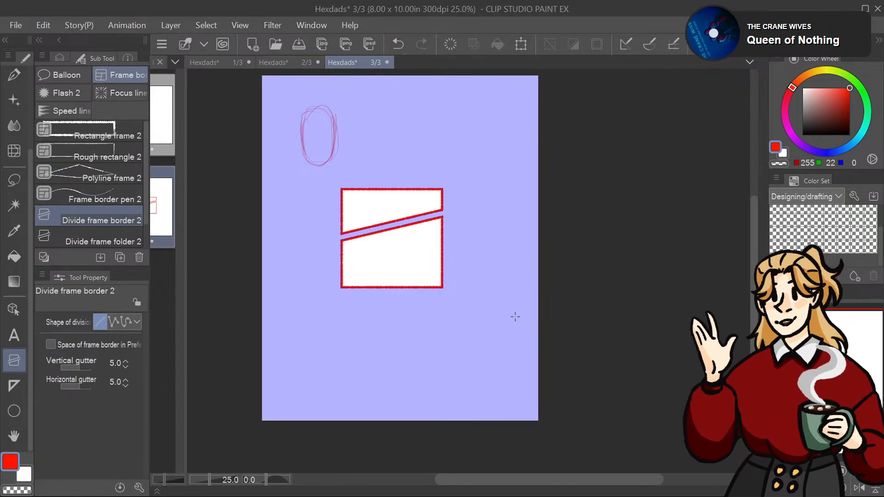
Step: Undo the slanted frame division and the rectangle frame mid-page
key("ctrl+z")
key("ctrl+z")
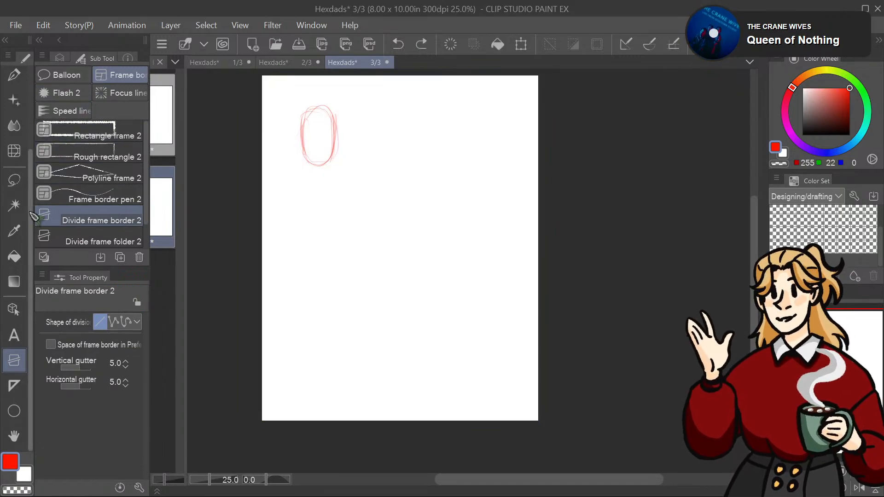
Step: Thicken the oval head's outline with the Fave Pencil and add vertical and horizontal face guidelines
scroll(19, 216, "up", 5)
left_click(21, 74)
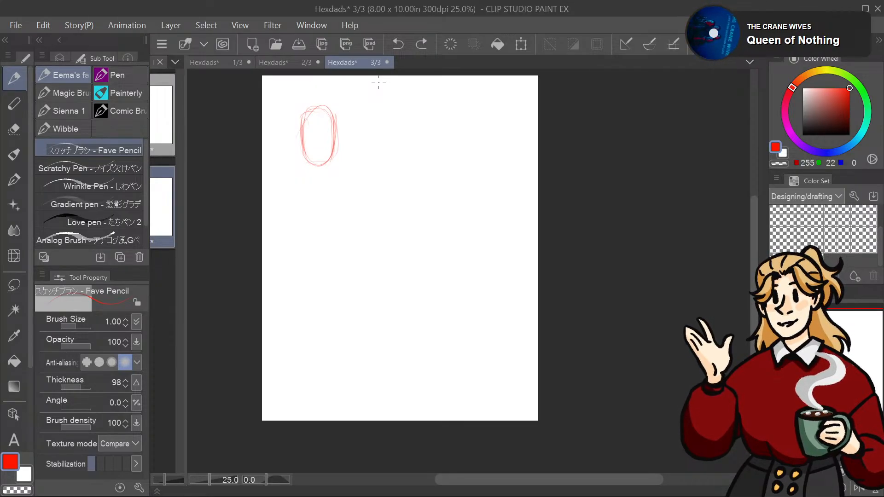
mouse_move(302, 122)
left_mouse_down()
mouse_move(303, 156)
mouse_move(331, 115)
mouse_move(302, 130)
mouse_move(306, 158)
mouse_move(332, 159)
mouse_move(318, 140)
mouse_move(318, 149)
left_mouse_up()
left_click_drag(318, 127, 318, 159)
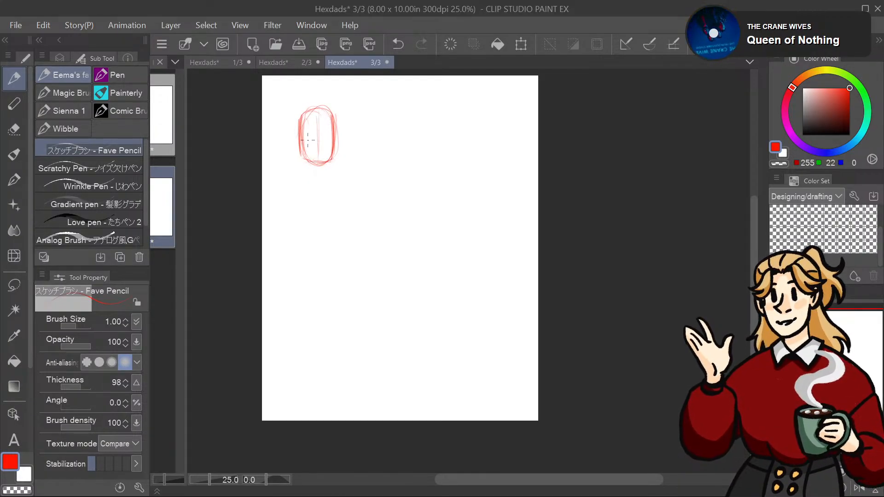
key("ctrl+plus")
left_click_drag(852, 339, 848, 327)
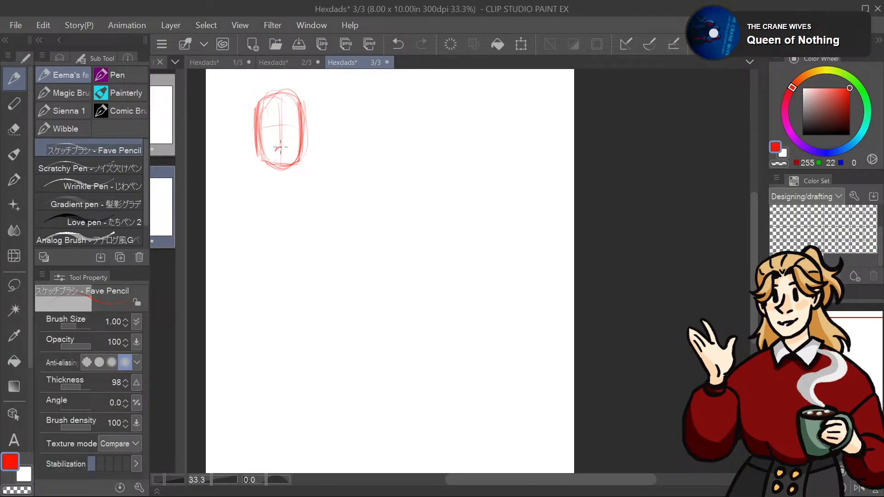
Step: Sketch a round open mouth, nose and wide eyes on the head, with a four-pointed sparkle on each side
left_click_drag(284, 148, 282, 149)
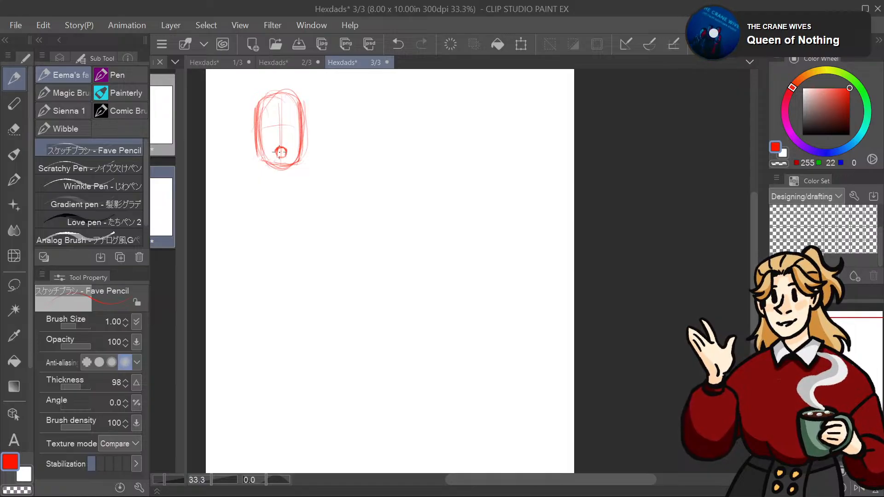
mouse_move(285, 127)
left_mouse_down()
mouse_move(295, 130)
mouse_move(290, 123)
mouse_move(268, 128)
mouse_move(265, 118)
mouse_move(271, 131)
left_mouse_up()
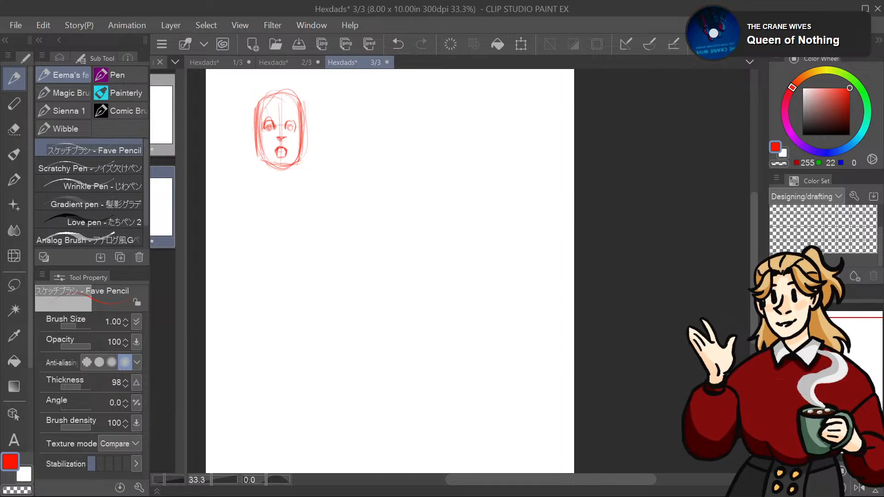
left_click_drag(315, 92, 317, 109)
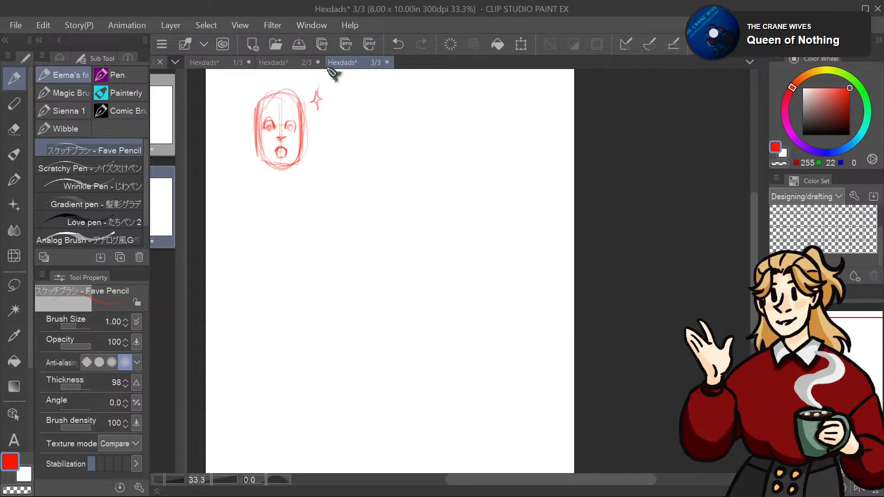
left_click_drag(245, 144, 246, 162)
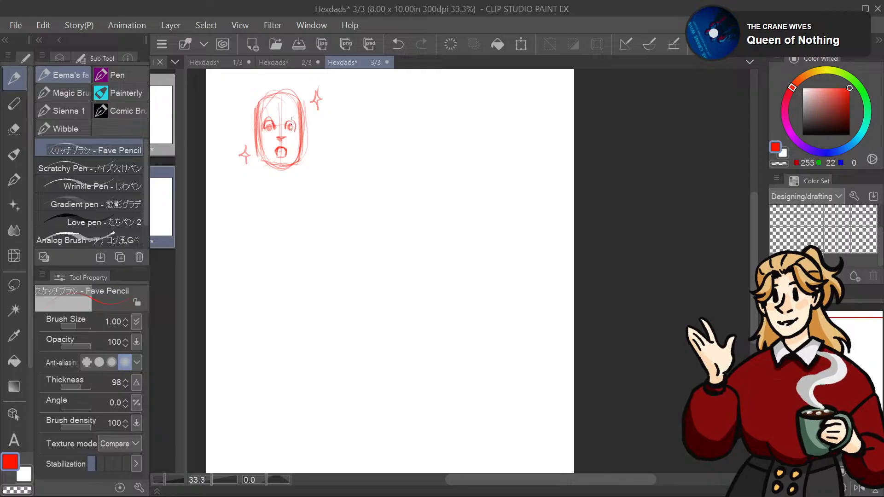
left_click_drag(266, 131, 270, 125)
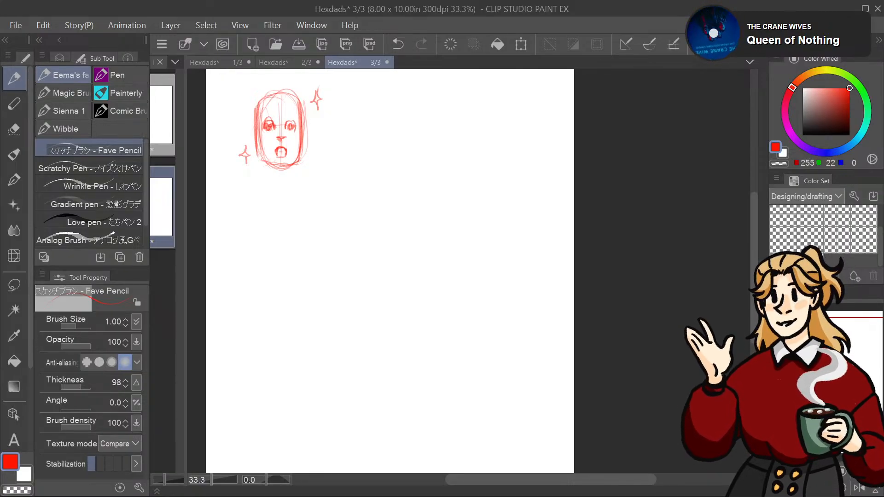
Step: Draw parted hair strands over the forehead and down both sides of the head, and add raised eyebrows
left_click_drag(299, 142, 297, 158)
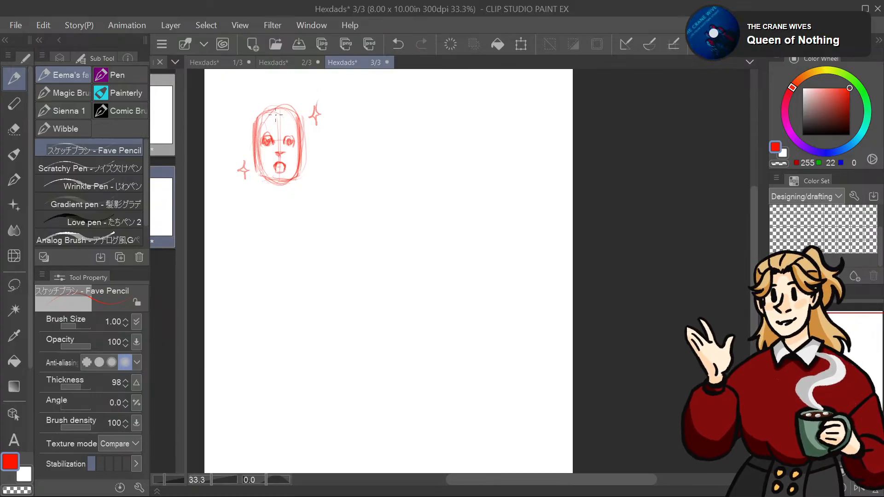
mouse_move(279, 115)
left_mouse_down()
mouse_move(267, 141)
mouse_move(270, 110)
mouse_move(271, 117)
mouse_move(290, 114)
mouse_move(309, 141)
left_mouse_up()
mouse_move(294, 98)
left_mouse_down()
mouse_move(259, 102)
mouse_move(242, 147)
left_mouse_up()
left_click_drag(252, 111, 251, 165)
mouse_move(317, 116)
left_mouse_down()
mouse_move(303, 151)
mouse_move(257, 177)
mouse_move(276, 182)
mouse_move(363, 107)
left_mouse_up()
key("ctrl+minus")
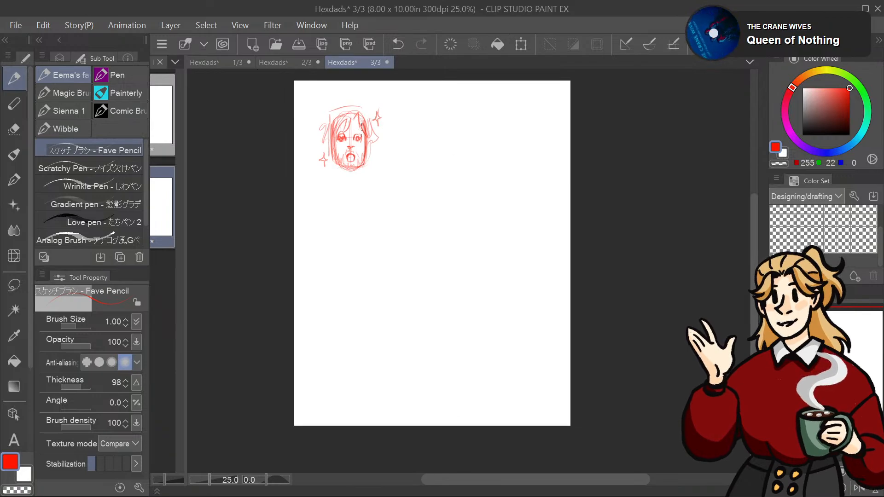
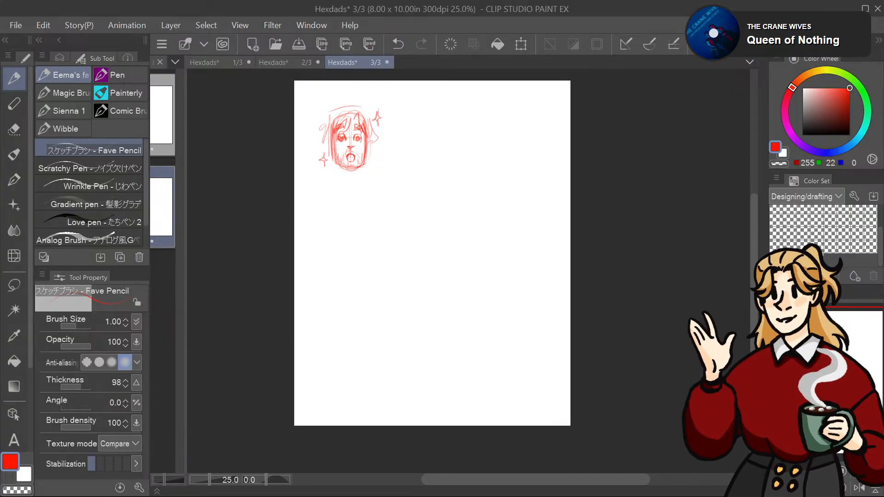
Step: Sketch the neck and two sloping shoulder lines below the head
left_click_drag(451, 92, 478, 48)
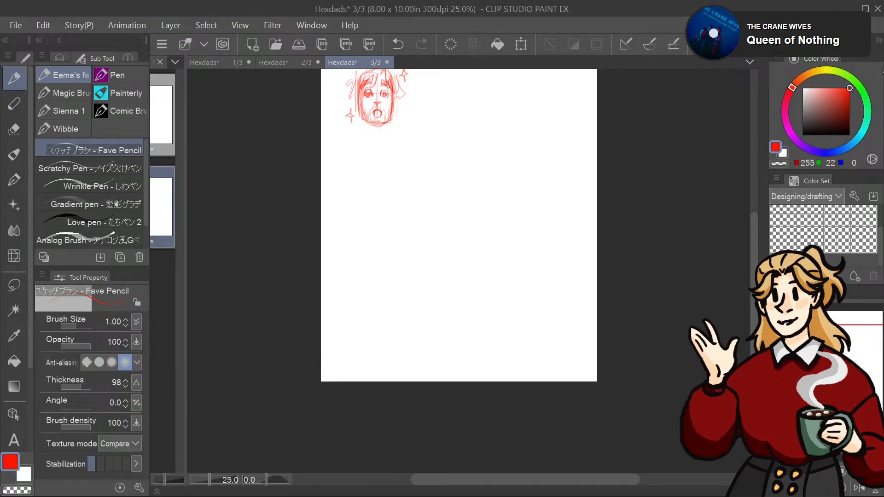
scroll(458, 237, "up", 2)
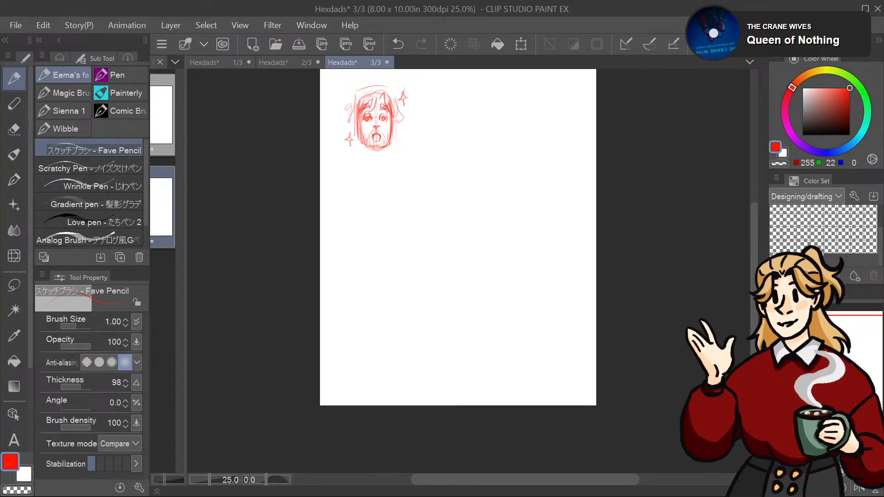
key("ctrl+plus")
left_click_drag(458, 237, 471, 333)
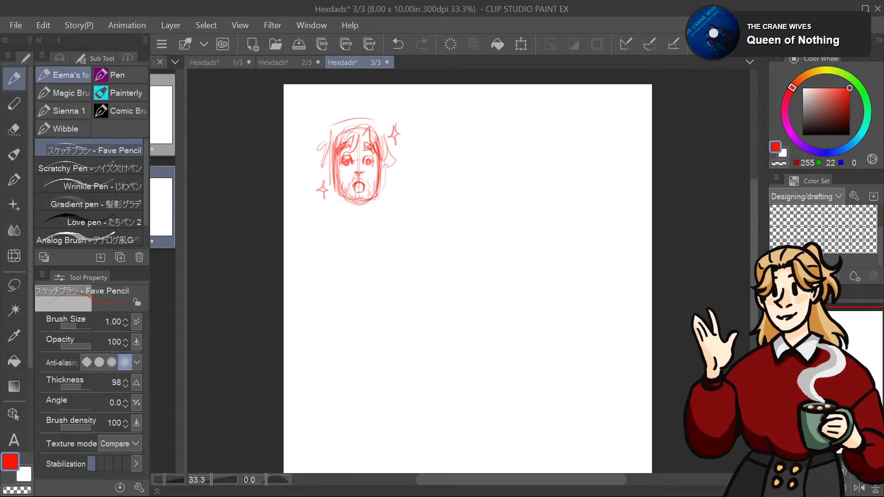
mouse_move(344, 199)
left_mouse_down()
mouse_move(368, 214)
mouse_move(370, 199)
mouse_move(366, 225)
left_mouse_up()
mouse_move(342, 196)
left_mouse_down()
mouse_move(337, 220)
mouse_move(309, 240)
left_mouse_up()
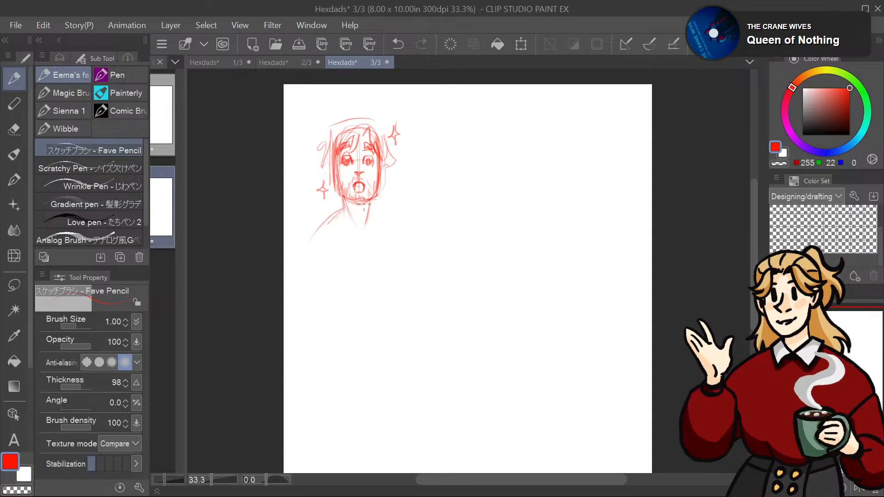
left_click_drag(376, 210, 412, 217)
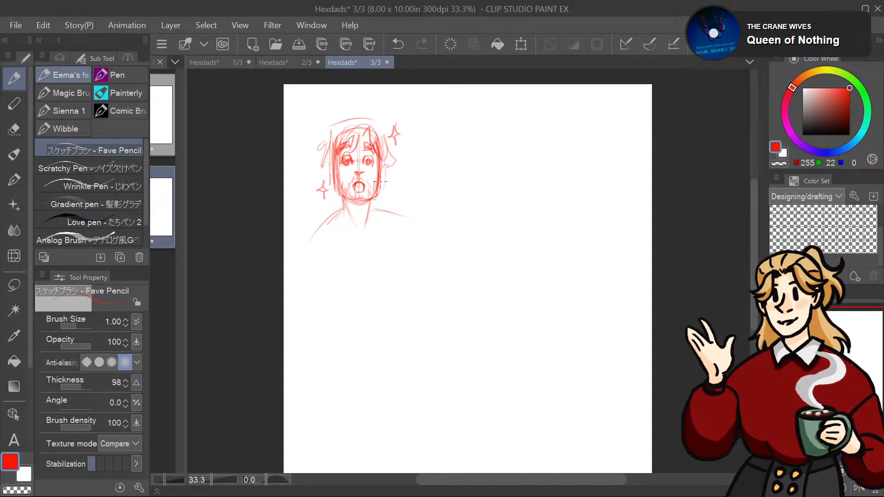
Step: Shade the beard along the jaw, fill in the open mouth, and darken the nose and eyes
mouse_move(352, 197)
left_mouse_down()
mouse_move(353, 207)
mouse_move(370, 211)
mouse_move(350, 199)
mouse_move(362, 200)
mouse_move(357, 210)
mouse_move(380, 198)
mouse_move(474, 244)
mouse_move(458, 230)
mouse_move(440, 243)
left_mouse_up()
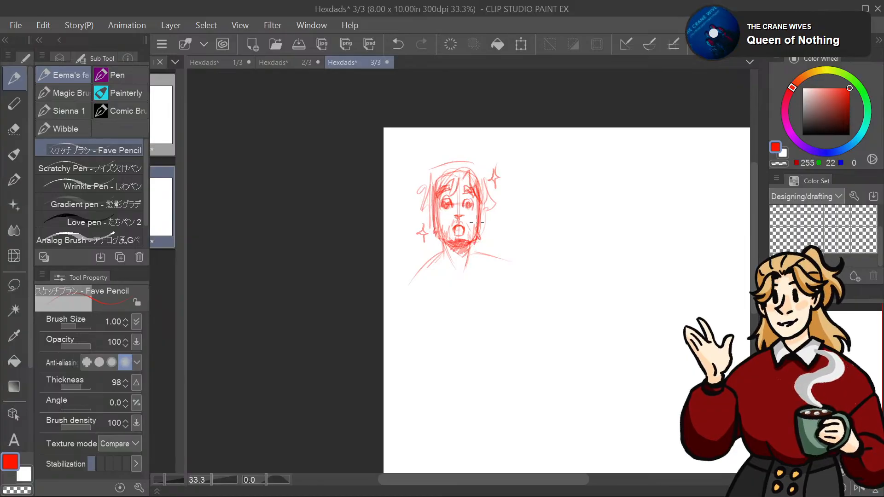
mouse_move(503, 193)
left_mouse_down()
mouse_move(588, 195)
mouse_move(493, 237)
left_mouse_up()
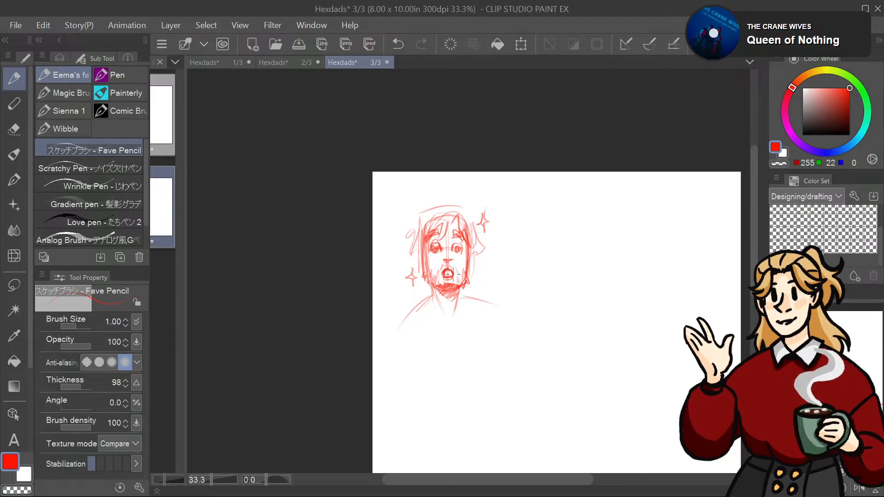
mouse_move(453, 272)
left_mouse_down()
mouse_move(446, 274)
mouse_move(489, 227)
mouse_move(463, 266)
left_mouse_up()
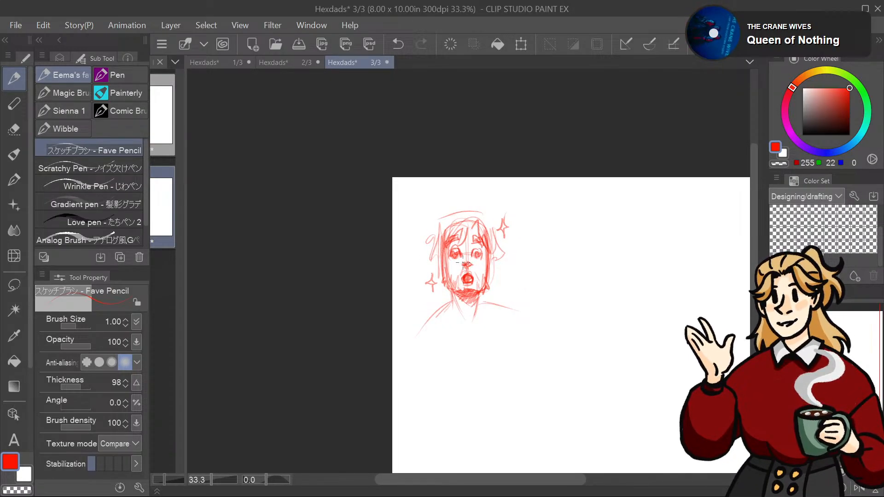
mouse_move(465, 258)
left_mouse_down()
mouse_move(549, 160)
mouse_move(544, 222)
left_mouse_up()
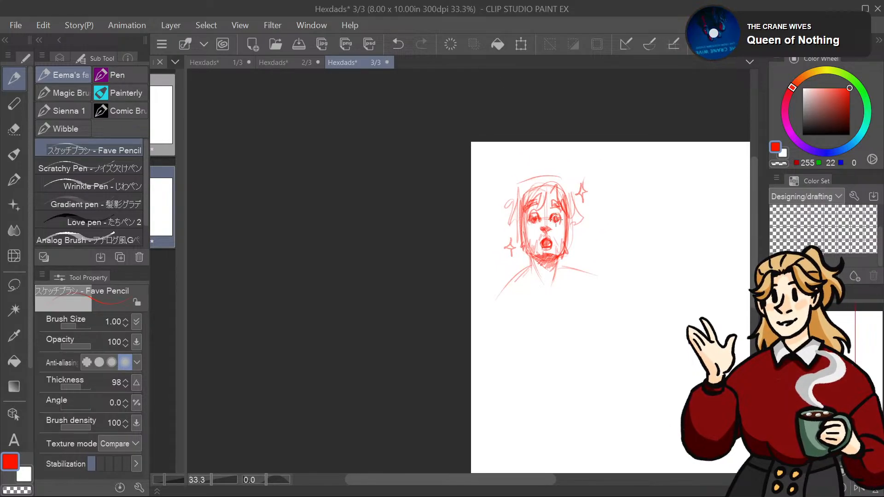
mouse_move(556, 220)
left_mouse_down()
mouse_move(555, 191)
mouse_move(545, 207)
mouse_move(509, 186)
mouse_move(494, 152)
left_mouse_up()
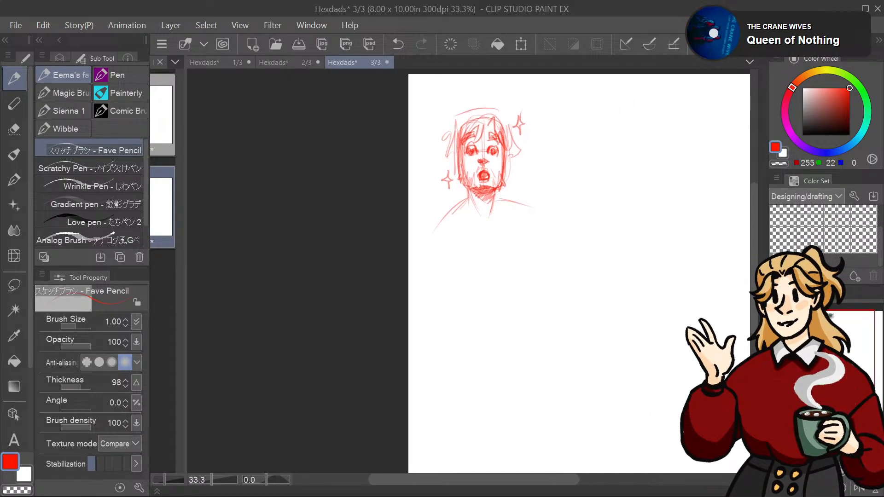
Step: Draw a nearly square panel border by hand around the head and shoulders
left_click_drag(426, 228, 562, 225)
left_click_drag(544, 87, 545, 219)
left_click_drag(428, 99, 427, 217)
mouse_move(544, 90)
left_mouse_down()
mouse_move(428, 96)
mouse_move(426, 228)
mouse_move(427, 116)
left_mouse_up()
Step: Add two slanted exclamation marks beside the face and a small heart in the panel's upper-left corner
left_click_drag(566, 200, 506, 184)
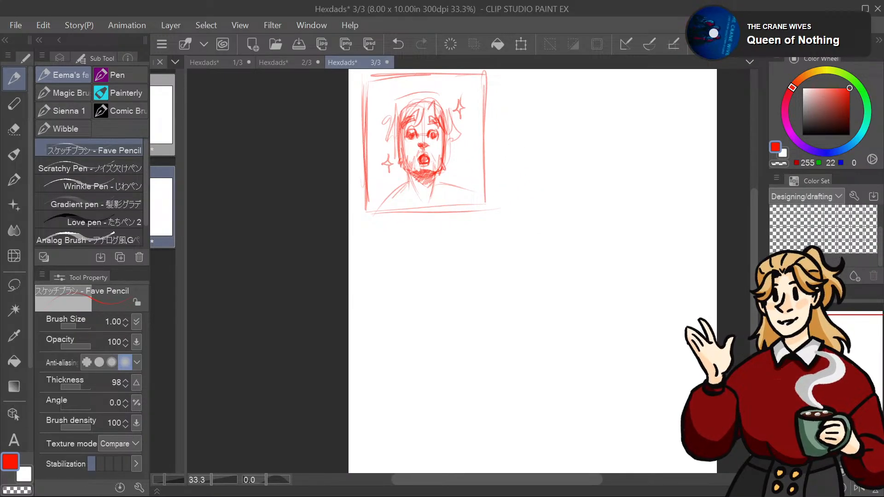
left_click_drag(543, 189, 534, 212)
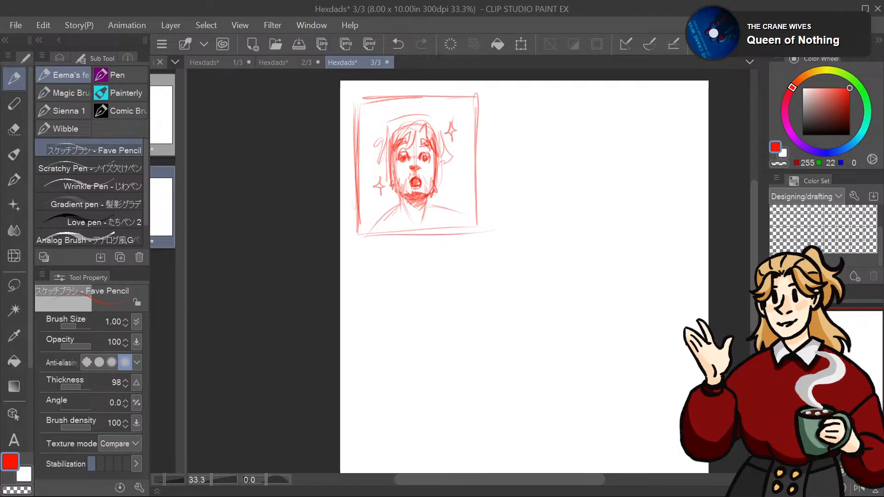
mouse_move(459, 157)
left_mouse_down()
mouse_move(463, 188)
mouse_move(471, 174)
left_mouse_up()
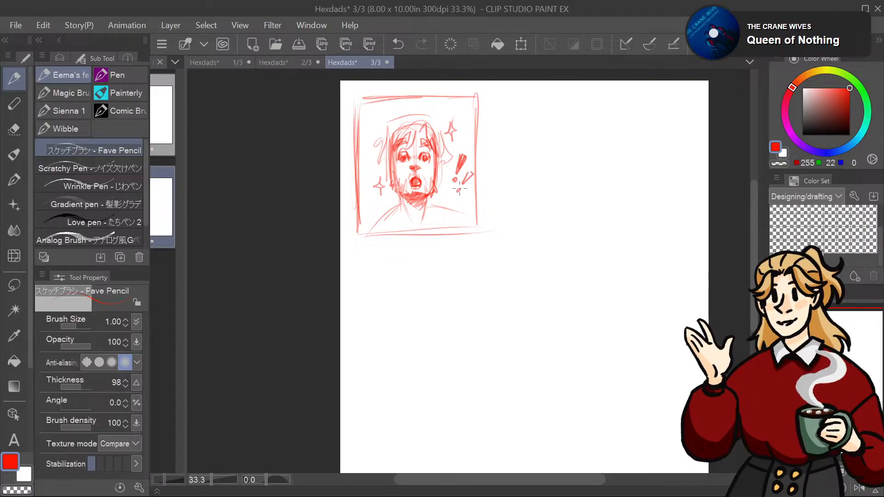
mouse_move(370, 113)
left_mouse_down()
mouse_move(373, 127)
mouse_move(376, 110)
left_mouse_up()
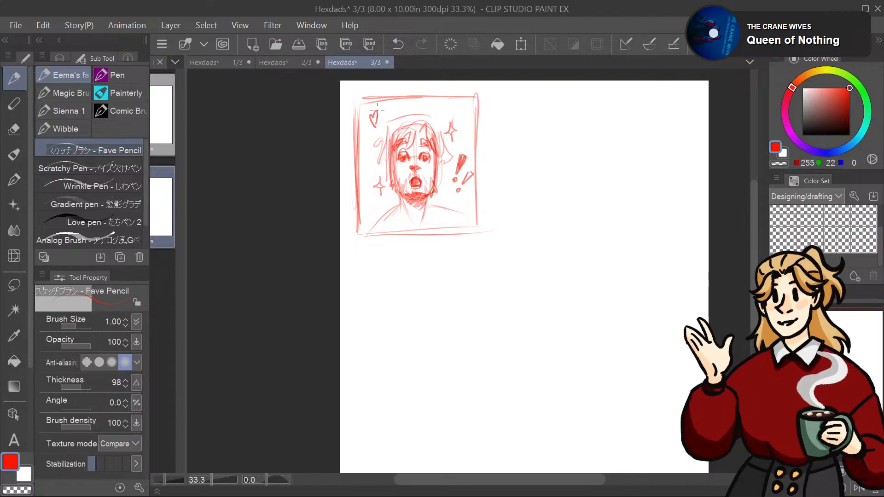
mouse_move(460, 276)
left_mouse_down()
mouse_move(500, 255)
mouse_move(497, 285)
left_mouse_up()
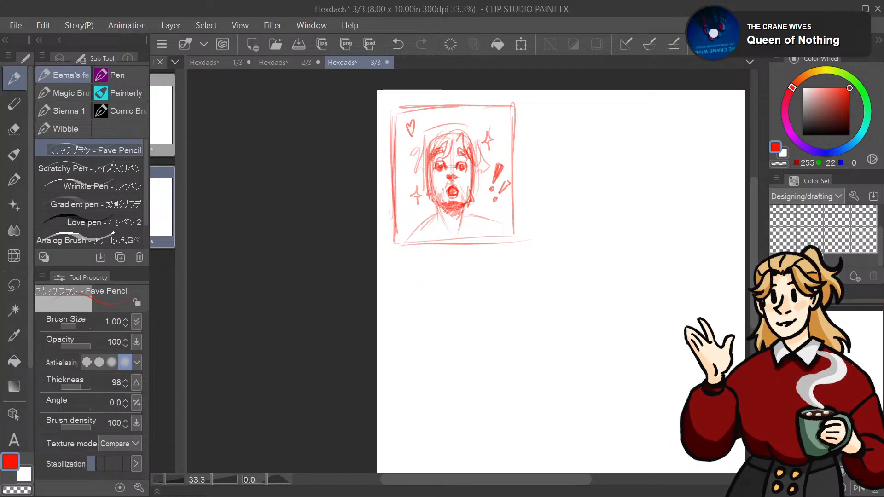
mouse_move(844, 358)
left_mouse_down()
mouse_move(855, 367)
mouse_move(856, 358)
left_mouse_up()
left_click_drag(504, 114, 506, 215)
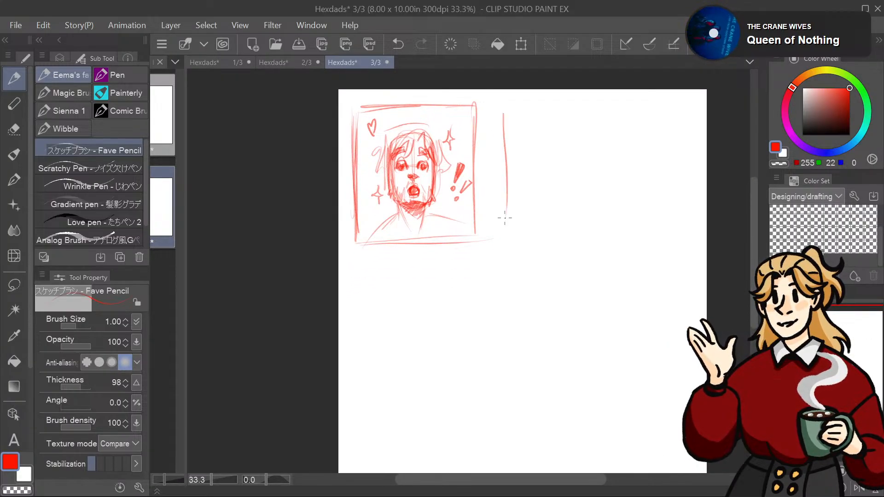
left_click_drag(505, 165, 507, 240)
left_click_drag(503, 119, 506, 222)
key("ctrl+z")
key("ctrl+z")
key("ctrl+z")
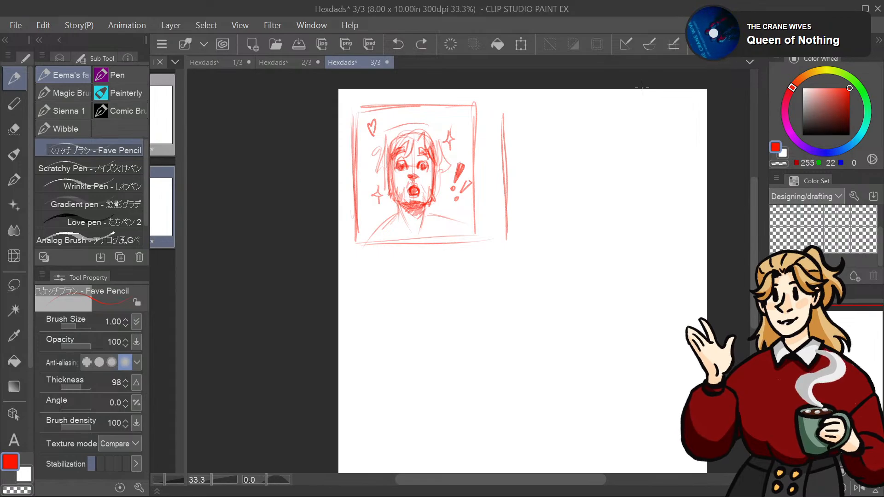
Step: Sketch a wide rectangular second panel to the right of the portrait panel, set slightly lower on the page
left_click_drag(510, 138, 509, 241)
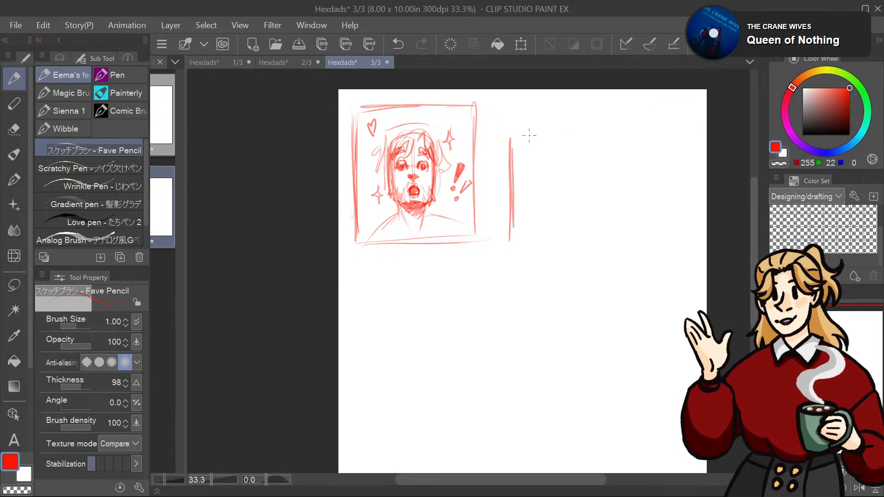
mouse_move(520, 135)
left_mouse_down()
mouse_move(681, 131)
mouse_move(683, 241)
left_mouse_up()
left_click_drag(506, 177, 511, 260)
left_click_drag(683, 213, 683, 263)
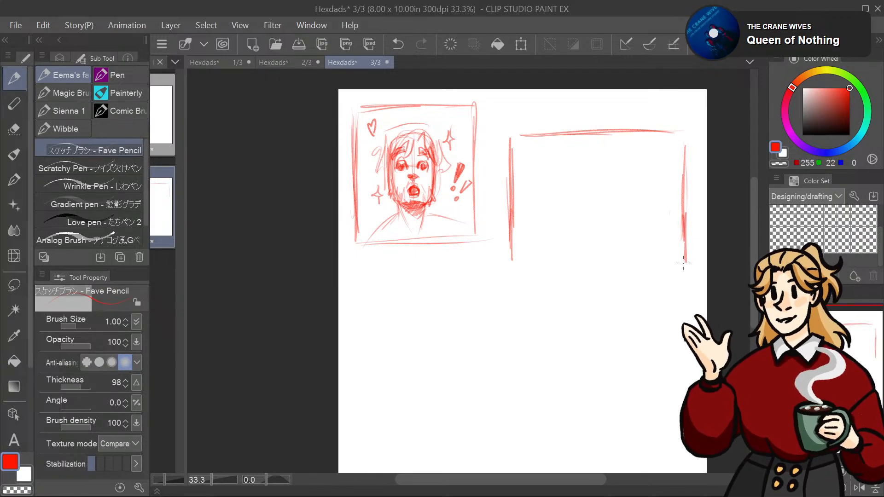
mouse_move(499, 265)
left_mouse_down()
mouse_move(677, 257)
mouse_move(524, 269)
mouse_move(509, 241)
mouse_move(500, 267)
mouse_move(496, 167)
left_mouse_up()
mouse_move(498, 247)
left_mouse_down()
mouse_move(501, 181)
mouse_move(526, 132)
left_mouse_up()
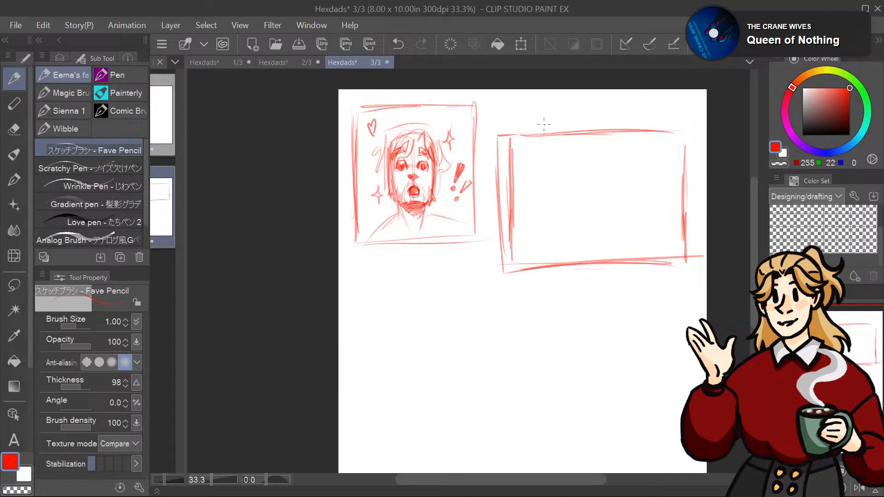
Step: Erase the surplus inner line along the second panel's left edge and return to the Fave Pencil
left_click(16, 129)
mouse_move(514, 261)
left_mouse_down()
mouse_move(515, 151)
mouse_move(492, 97)
mouse_move(497, 138)
left_mouse_up()
left_click(15, 78)
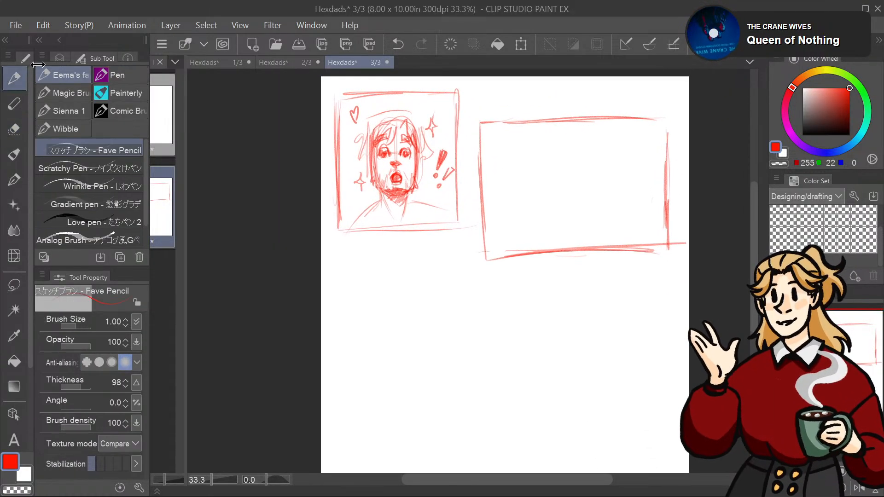
mouse_move(489, 253)
left_mouse_down()
mouse_move(531, 251)
mouse_move(520, 196)
left_mouse_up()
key("ctrl+minus")
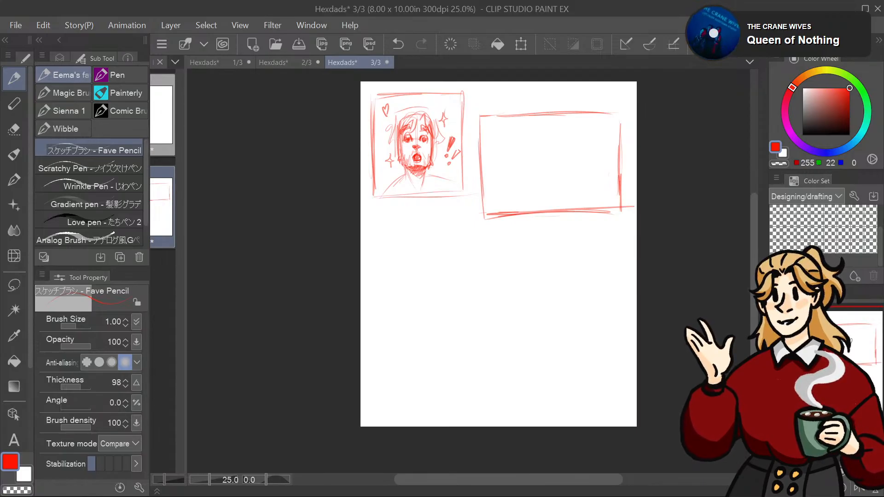
left_click_drag(849, 341, 858, 293)
key("ctrl+plus")
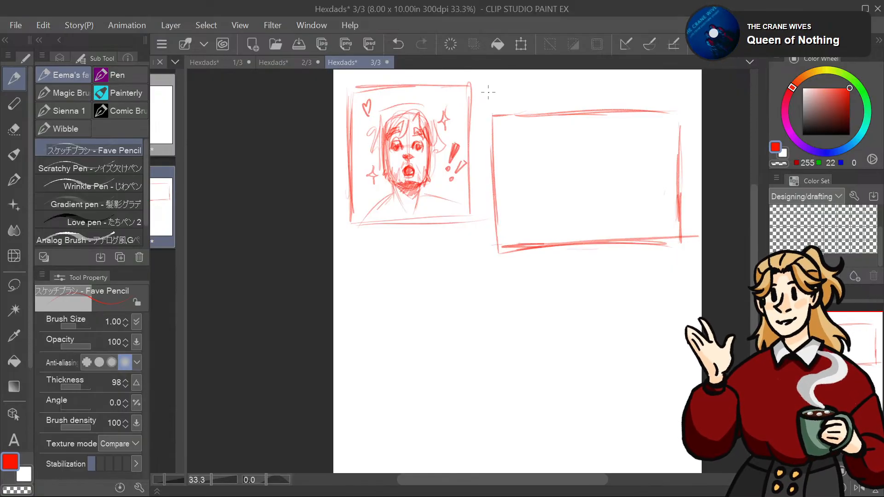
Step: Handwrite the note "dont look @ him..." above the second panel, with an arrow pointing to the portrait panel
left_click_drag(488, 92, 577, 81)
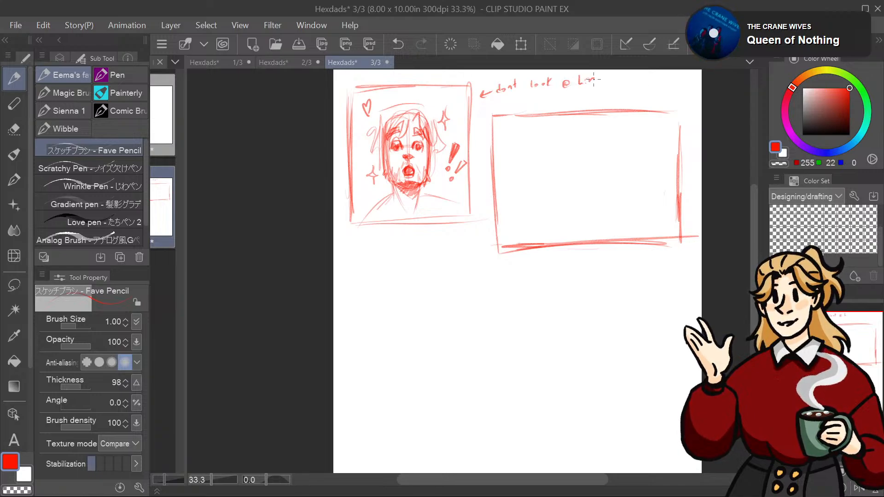
left_click(612, 82)
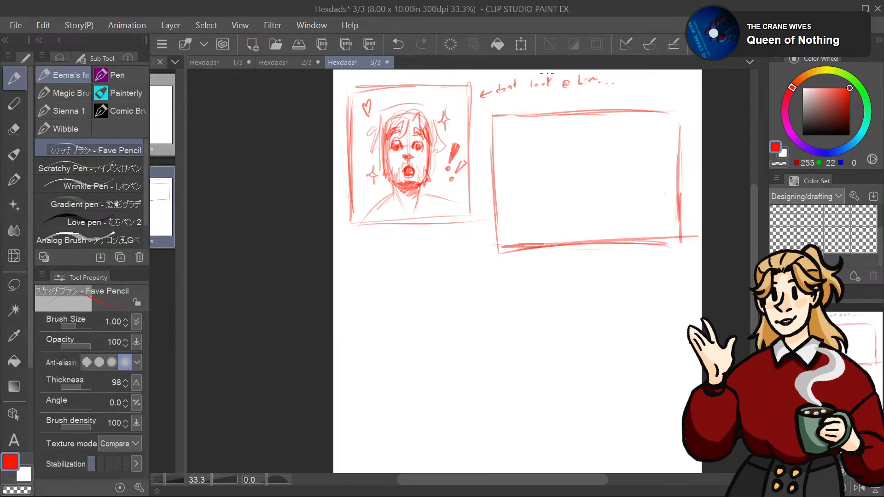
Step: Sketch ears on both sides of the bearded character's head in the portrait panel and darken the nose
left_click_drag(468, 271, 419, 295)
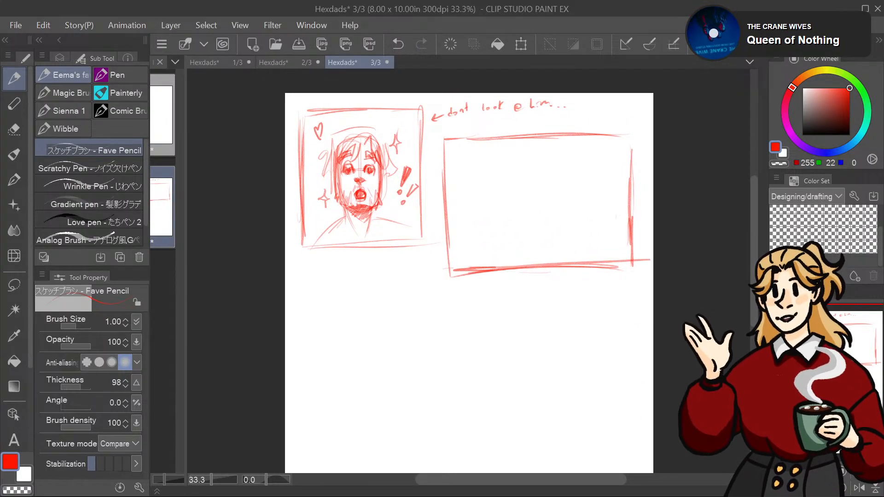
left_click_drag(333, 168, 333, 184)
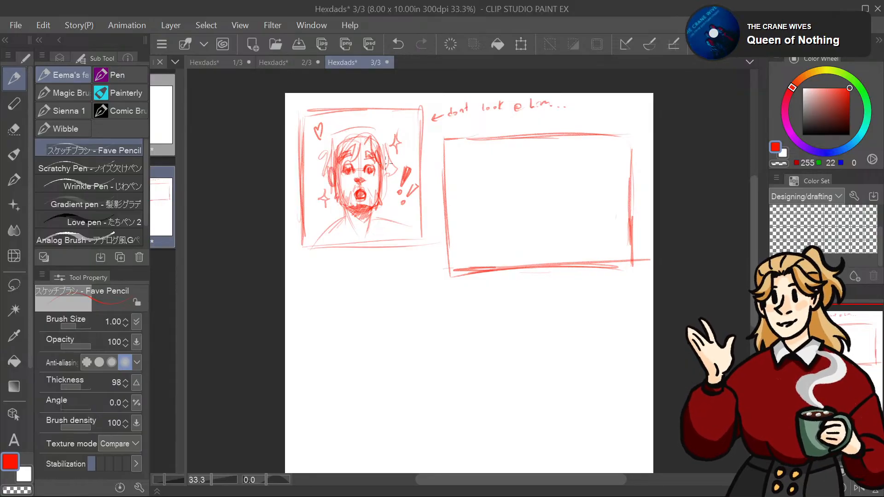
left_click_drag(384, 171, 383, 185)
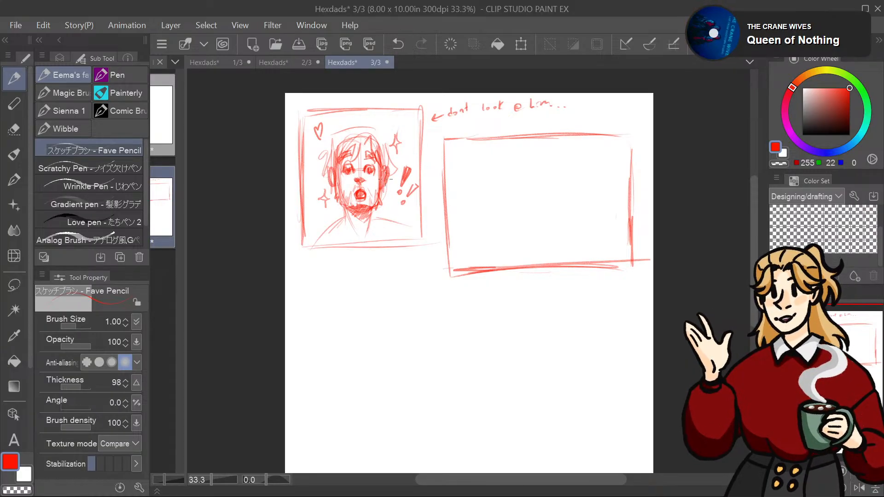
left_click_drag(330, 174, 335, 188)
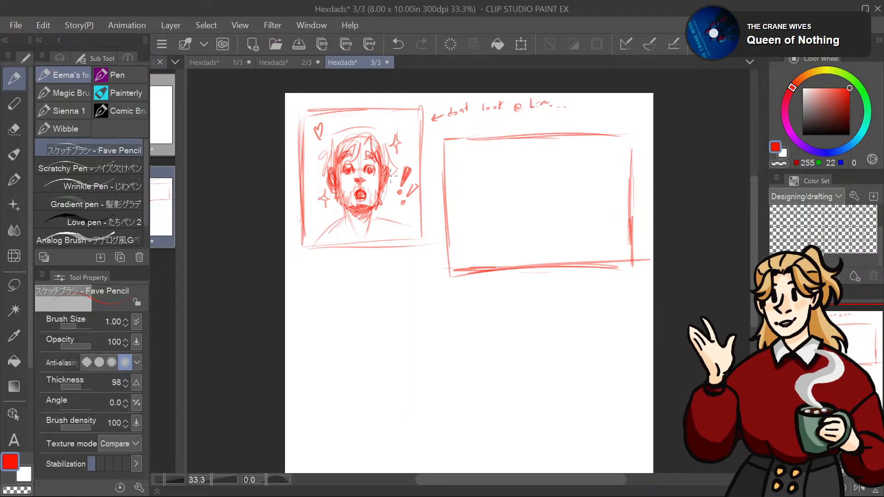
left_click_drag(387, 175, 383, 189)
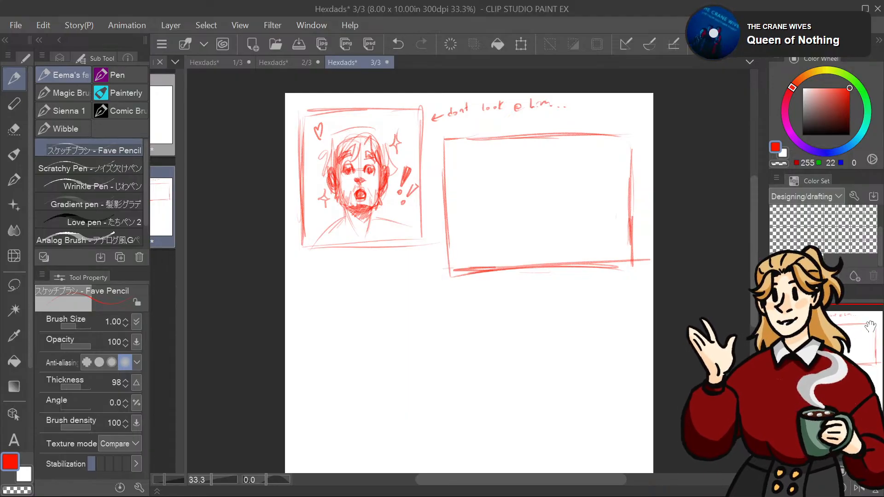
left_click_drag(836, 363, 854, 373)
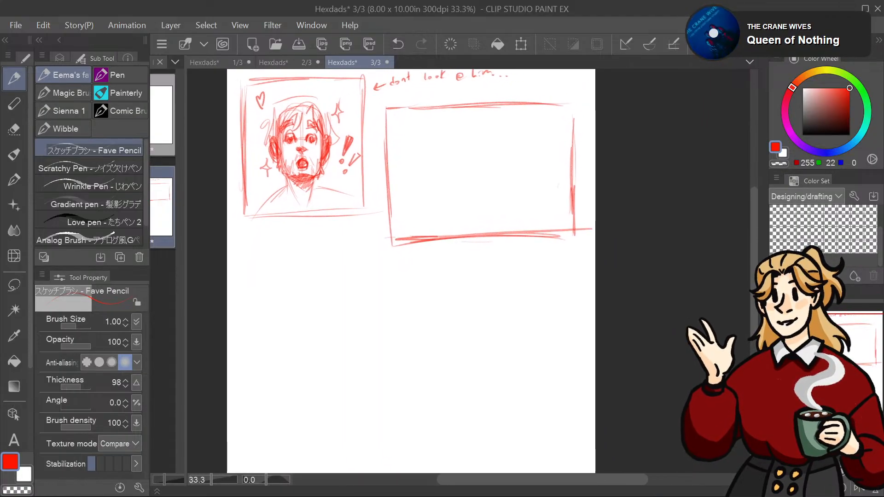
left_click_drag(298, 149, 295, 170)
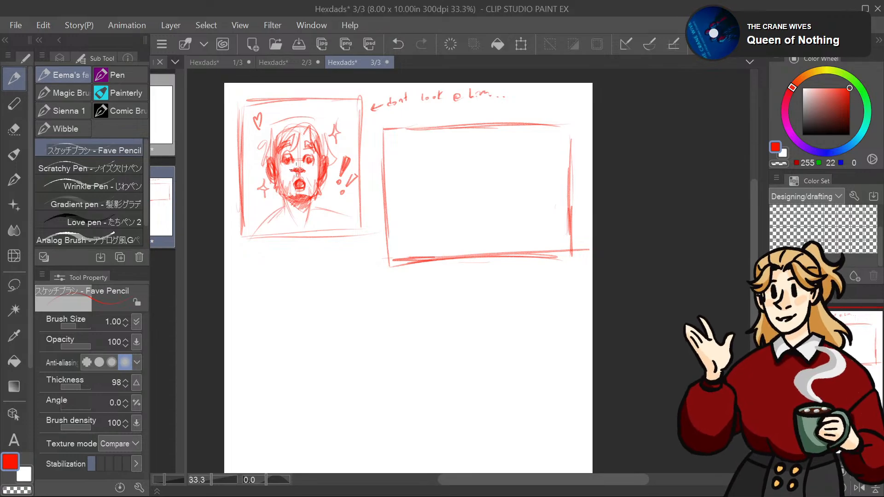
Step: Rough in a figure's blocky head, neck and oval torso left of centre in the second panel
left_click_drag(856, 358, 855, 371)
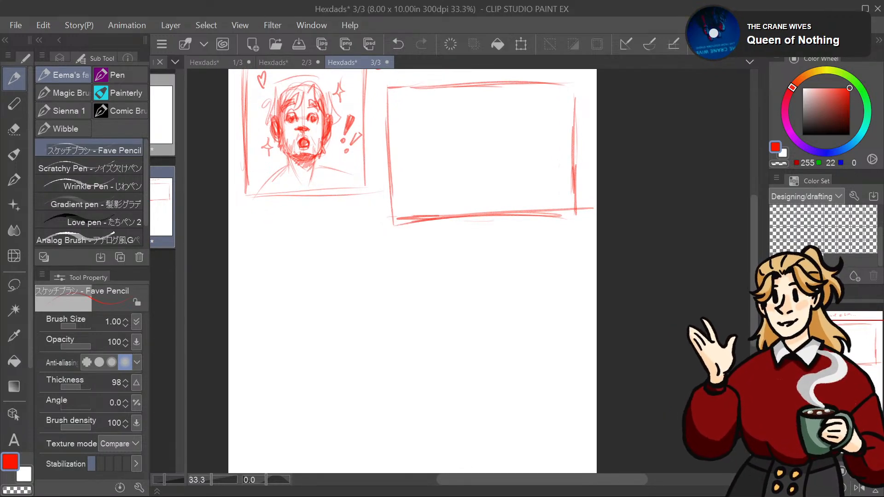
mouse_move(854, 371)
left_mouse_down()
mouse_move(879, 373)
mouse_move(858, 359)
left_mouse_up()
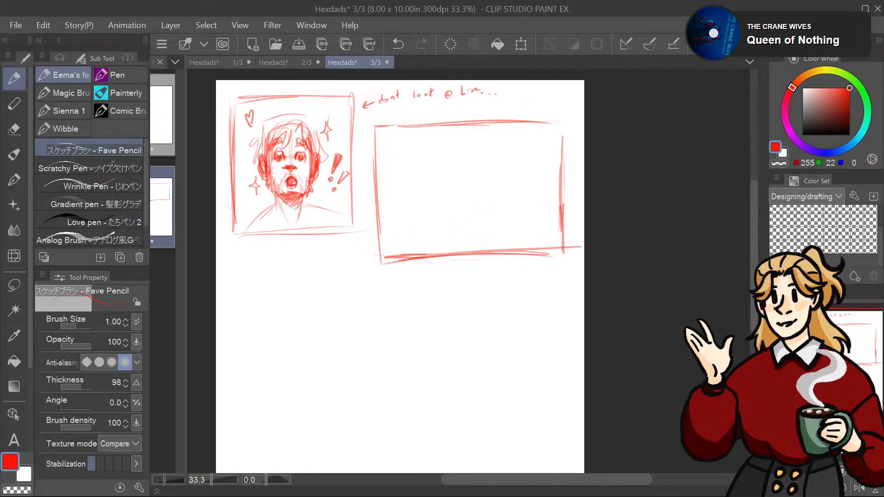
mouse_move(859, 359)
left_mouse_down()
mouse_move(857, 348)
mouse_move(850, 359)
left_mouse_up()
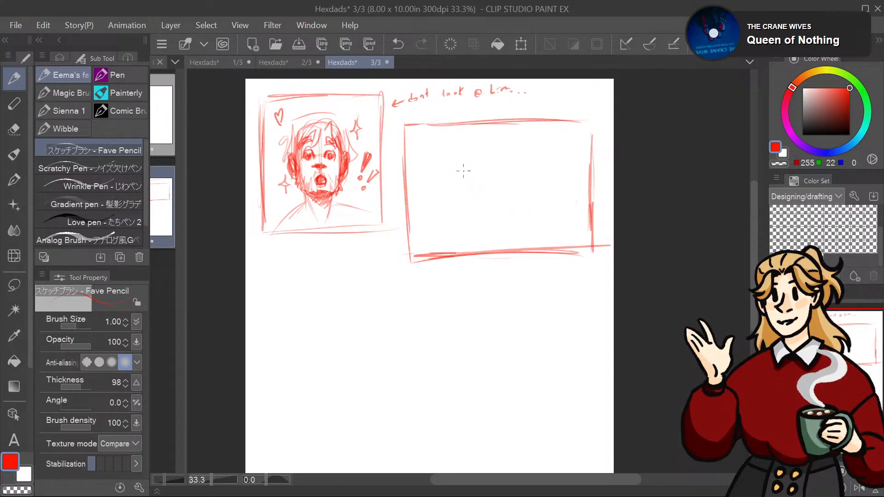
mouse_move(464, 150)
left_mouse_down()
mouse_move(481, 175)
mouse_move(462, 183)
mouse_move(470, 186)
left_mouse_up()
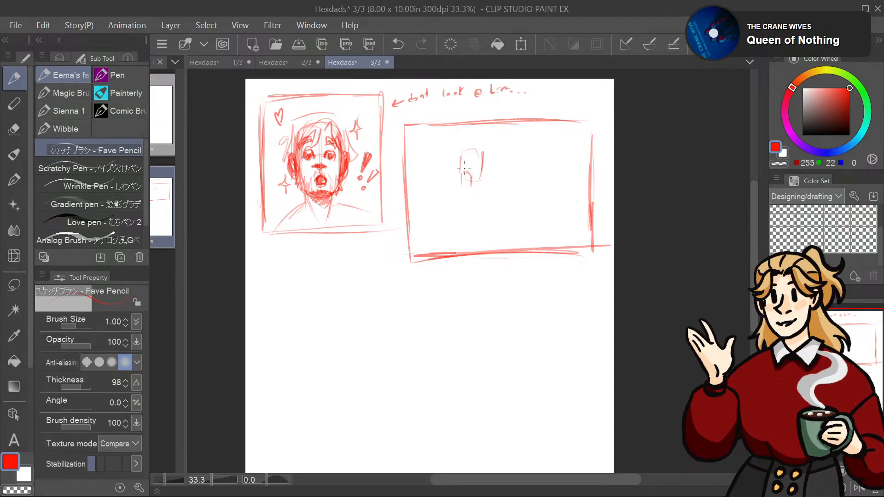
mouse_move(465, 150)
left_mouse_down()
mouse_move(460, 169)
mouse_move(481, 162)
mouse_move(485, 198)
mouse_move(449, 222)
left_mouse_up()
mouse_move(456, 191)
left_mouse_down()
mouse_move(446, 200)
mouse_move(456, 226)
left_mouse_up()
mouse_move(487, 202)
left_mouse_down()
mouse_move(487, 229)
mouse_move(497, 224)
mouse_move(467, 213)
mouse_move(481, 234)
mouse_move(485, 209)
mouse_move(494, 208)
mouse_move(490, 231)
left_mouse_up()
mouse_move(461, 199)
left_mouse_down()
mouse_move(453, 231)
mouse_move(475, 237)
left_mouse_up()
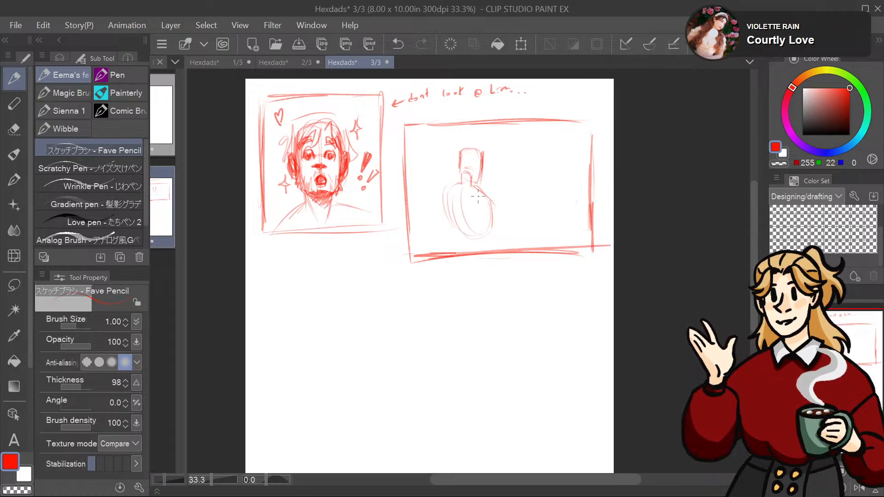
Step: Sketch a hand at the first figure's shoulder and a shorter second figure with oval head and rounded torso beside it
mouse_move(475, 186)
left_mouse_down()
mouse_move(473, 198)
mouse_move(489, 199)
mouse_move(485, 190)
left_mouse_up()
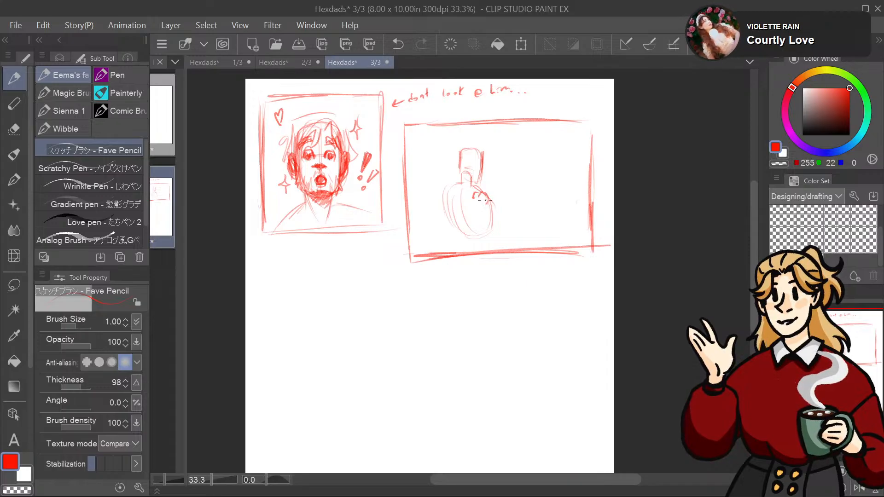
key("ctrl+z")
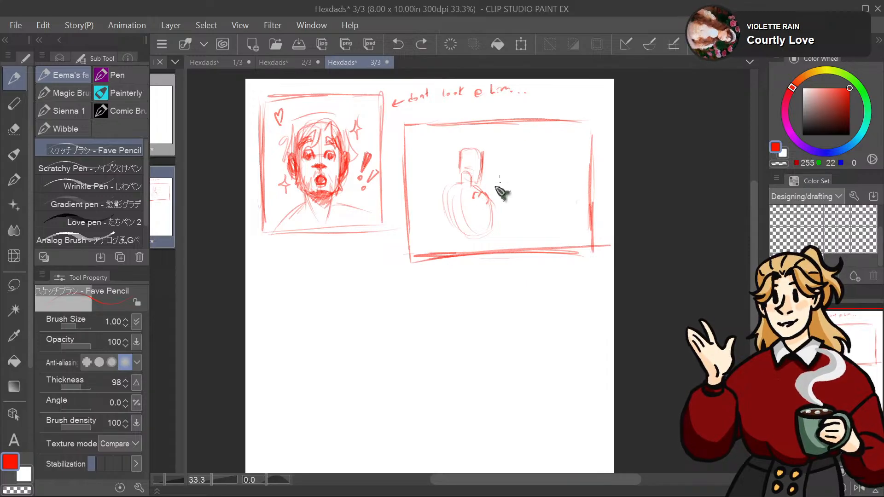
key("ctrl+z")
key("ctrl+z")
mouse_move(483, 199)
left_mouse_down()
mouse_move(490, 194)
mouse_move(479, 187)
mouse_move(473, 199)
mouse_move(484, 202)
mouse_move(505, 161)
mouse_move(502, 193)
mouse_move(514, 176)
mouse_move(484, 203)
mouse_move(526, 197)
mouse_move(497, 231)
left_mouse_up()
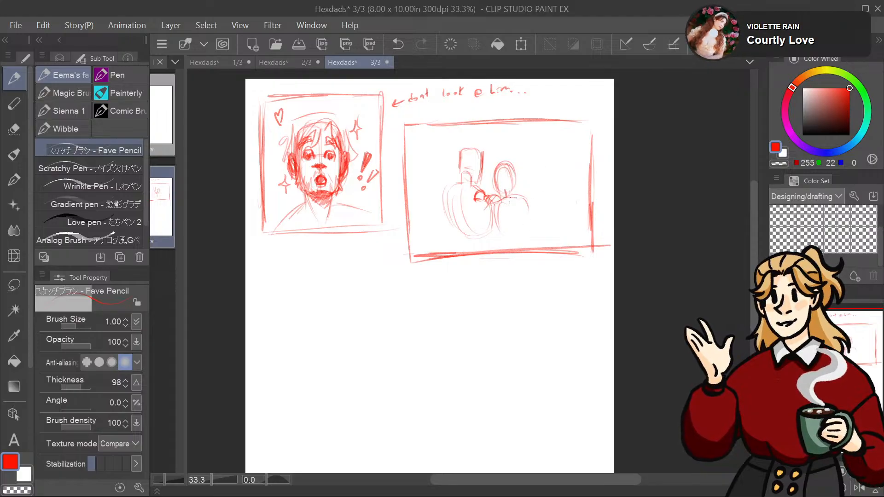
mouse_move(513, 198)
left_mouse_down()
mouse_move(533, 218)
mouse_move(526, 238)
mouse_move(506, 224)
mouse_move(533, 233)
mouse_move(514, 224)
left_mouse_up()
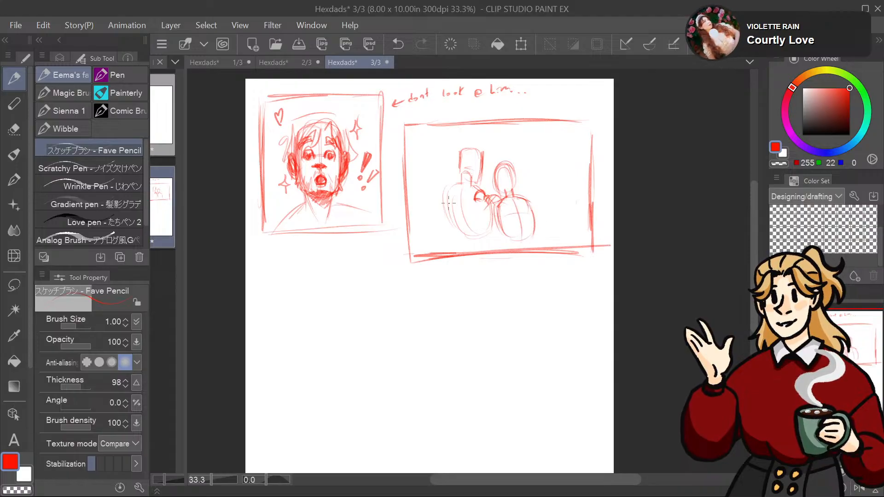
Step: Draw the first figure's sides and outer arm, and the linked arm between the two figures
mouse_move(454, 213)
left_mouse_down()
mouse_move(476, 222)
mouse_move(496, 248)
mouse_move(459, 251)
left_mouse_up()
left_click_drag(444, 192, 457, 249)
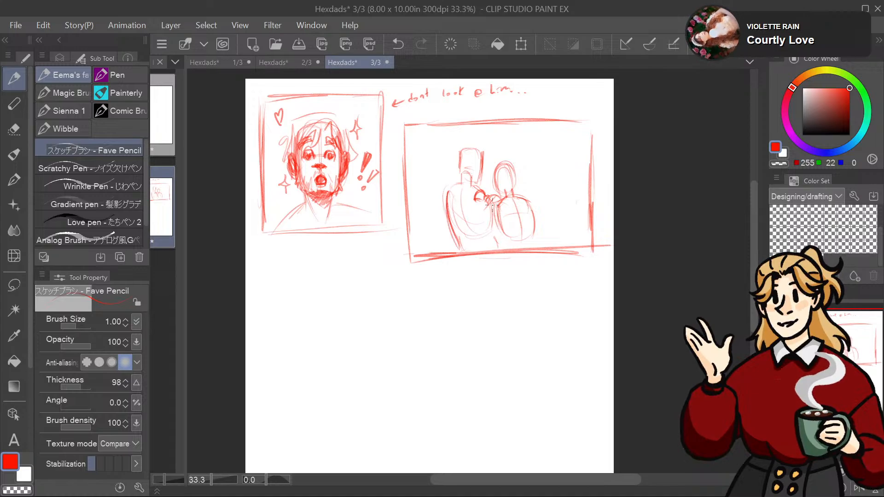
left_click_drag(496, 205, 505, 249)
mouse_move(449, 183)
left_mouse_down()
mouse_move(439, 232)
mouse_move(438, 212)
mouse_move(441, 238)
left_mouse_up()
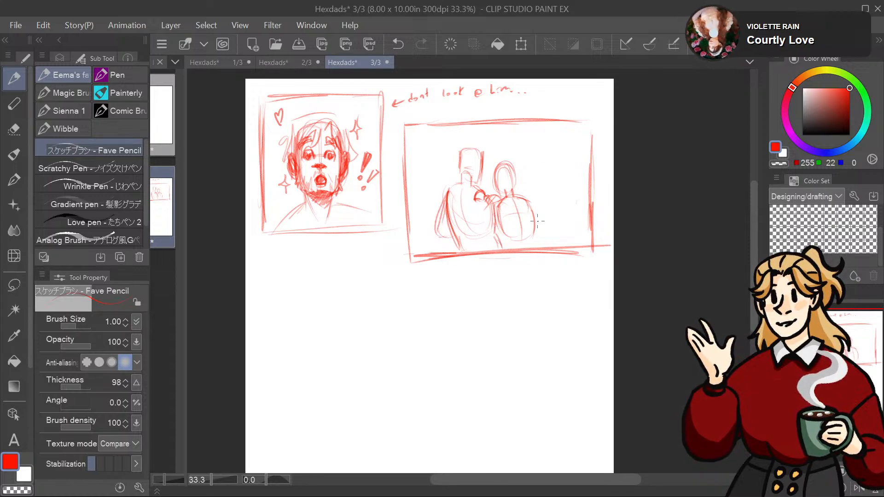
mouse_move(497, 206)
left_mouse_down()
mouse_move(490, 231)
mouse_move(476, 227)
left_mouse_up()
mouse_move(491, 206)
left_mouse_down()
mouse_move(476, 219)
mouse_move(475, 204)
mouse_move(495, 223)
mouse_move(487, 229)
mouse_move(496, 202)
mouse_move(486, 239)
left_mouse_up()
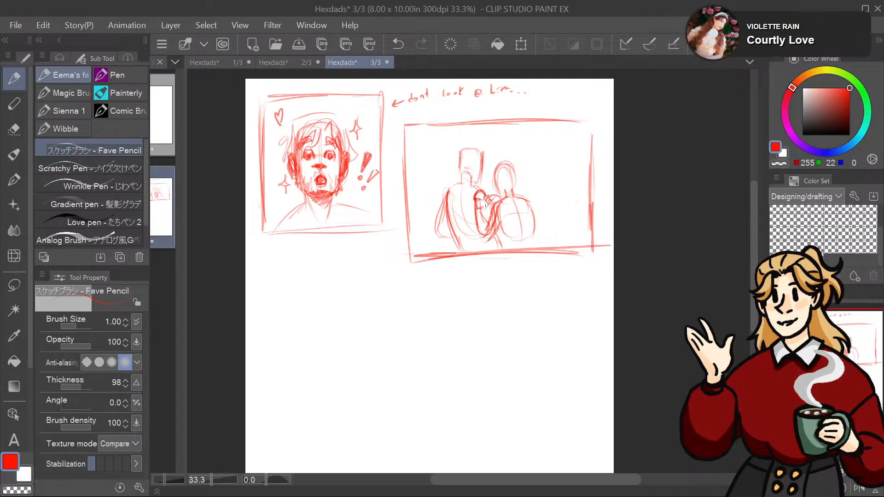
left_click_drag(484, 203, 478, 217)
Step: Add hair and face-side detail to the shorter figure and short, spiky hair to the taller figure
mouse_move(495, 174)
left_mouse_down()
mouse_move(508, 193)
mouse_move(517, 185)
mouse_move(522, 195)
mouse_move(514, 184)
mouse_move(524, 181)
mouse_move(520, 202)
mouse_move(497, 163)
mouse_move(497, 186)
mouse_move(493, 178)
mouse_move(506, 180)
mouse_move(503, 161)
mouse_move(521, 183)
left_mouse_up()
left_click_drag(518, 183, 509, 177)
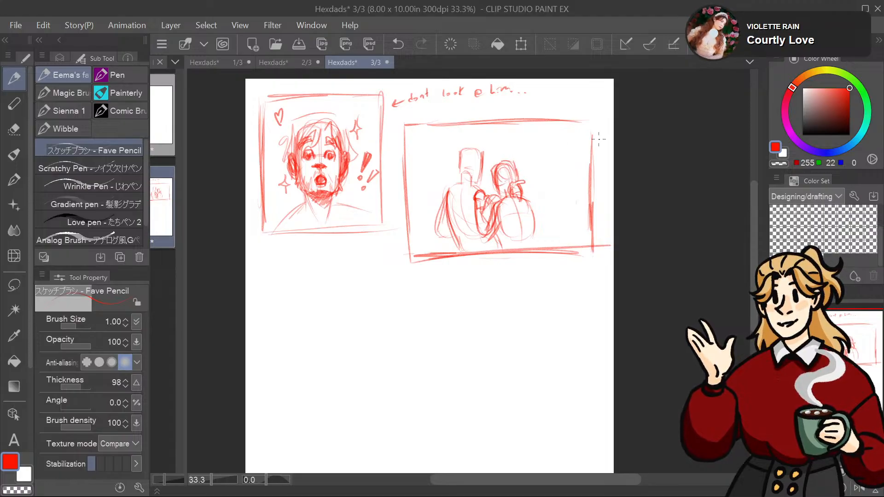
mouse_move(857, 334)
left_mouse_down()
mouse_move(863, 342)
mouse_move(866, 323)
left_mouse_up()
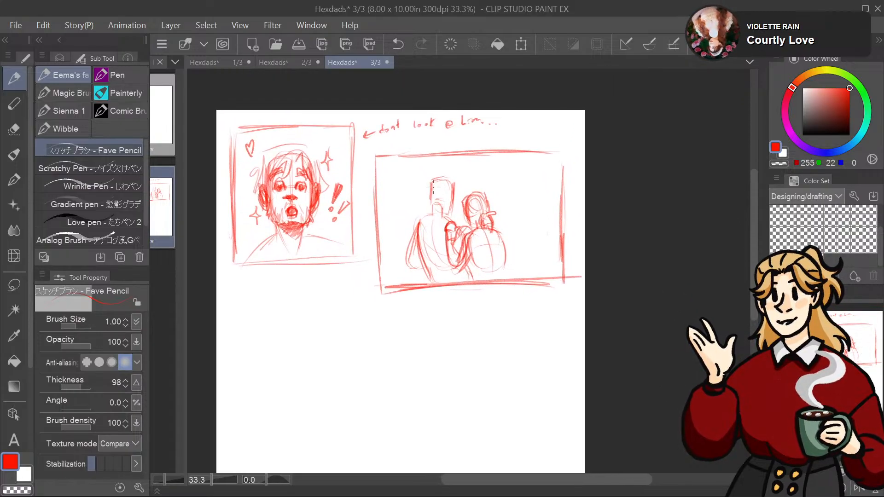
mouse_move(434, 175)
left_mouse_down()
mouse_move(437, 217)
mouse_move(456, 184)
mouse_move(456, 195)
mouse_move(453, 179)
mouse_move(462, 181)
mouse_move(450, 180)
mouse_move(442, 204)
left_mouse_up()
left_click_drag(433, 183, 437, 206)
left_click_drag(441, 182, 448, 207)
mouse_move(452, 185)
left_mouse_down()
mouse_move(454, 206)
mouse_move(513, 208)
mouse_move(518, 219)
left_mouse_up()
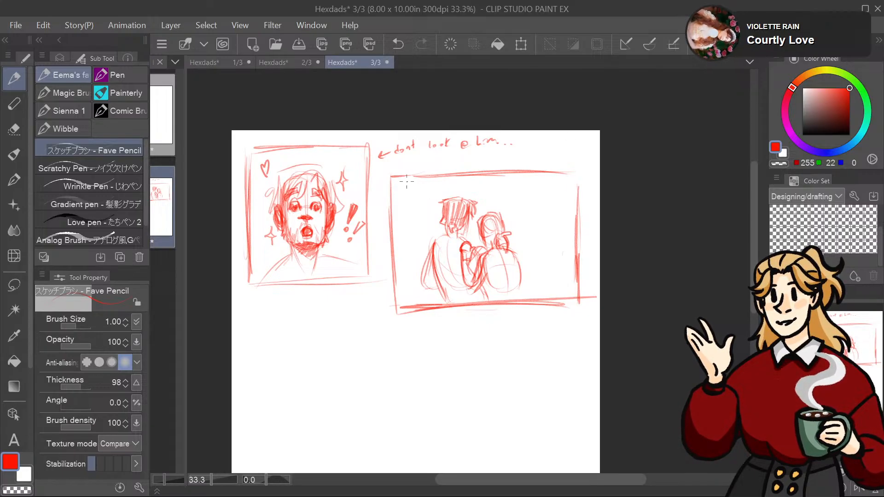
Step: Draw an oval speech balloon with a tail for each figure in the second panel's upper corners and extend the shorter figure's lower body
mouse_move(433, 199)
left_mouse_down()
mouse_move(415, 211)
mouse_move(385, 201)
left_mouse_up()
key("ctrl+z")
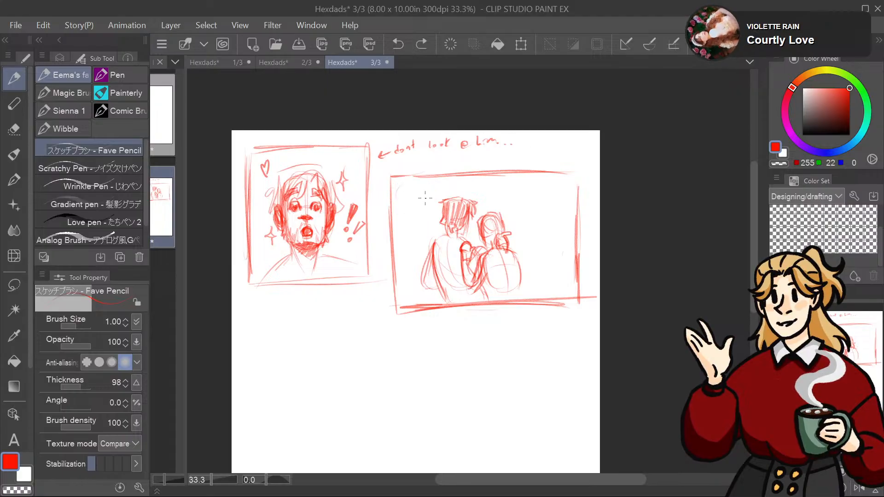
mouse_move(430, 178)
left_mouse_down()
mouse_move(386, 177)
mouse_move(415, 216)
mouse_move(435, 193)
mouse_move(434, 217)
left_mouse_up()
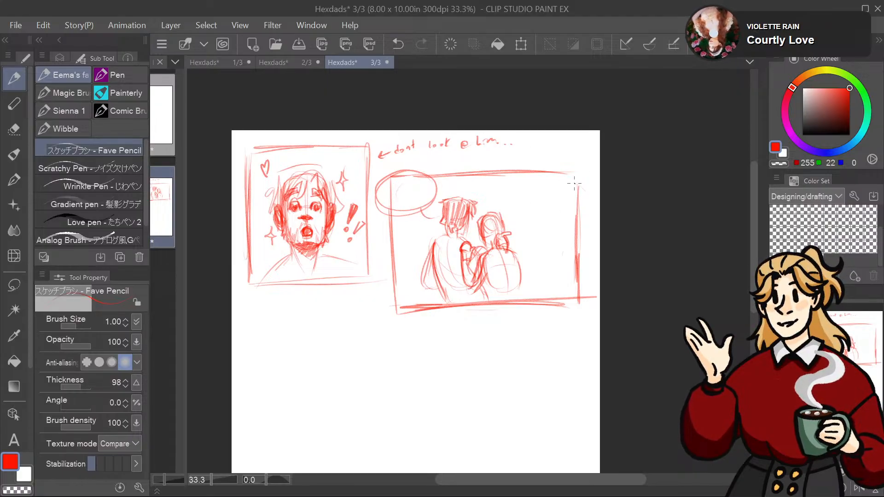
mouse_move(573, 182)
left_mouse_down()
mouse_move(525, 220)
mouse_move(589, 202)
mouse_move(550, 184)
left_mouse_up()
mouse_move(534, 228)
left_mouse_down()
mouse_move(517, 241)
mouse_move(539, 297)
mouse_move(496, 304)
mouse_move(530, 300)
mouse_move(515, 283)
mouse_move(497, 302)
mouse_move(527, 306)
mouse_move(498, 313)
left_mouse_up()
mouse_move(529, 262)
left_mouse_down()
mouse_move(564, 239)
mouse_move(504, 243)
mouse_move(554, 248)
mouse_move(551, 235)
mouse_move(574, 238)
mouse_move(566, 249)
mouse_move(569, 285)
left_mouse_up()
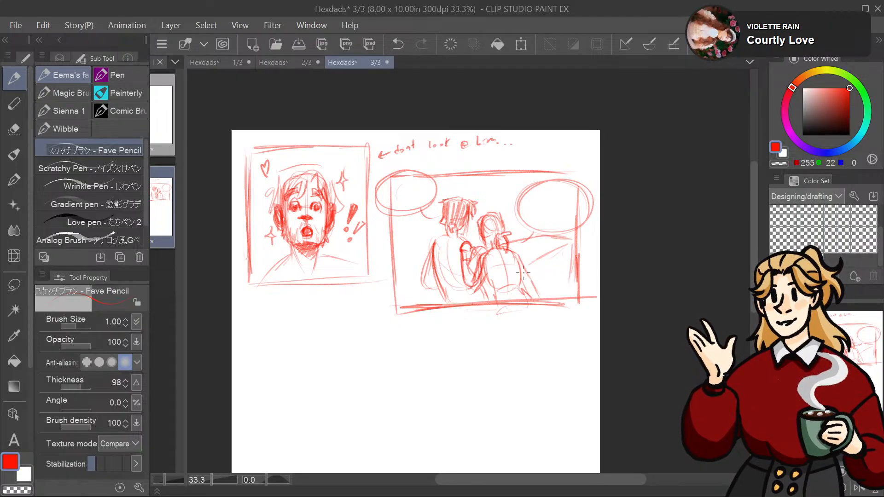
left_click_drag(527, 261, 561, 247)
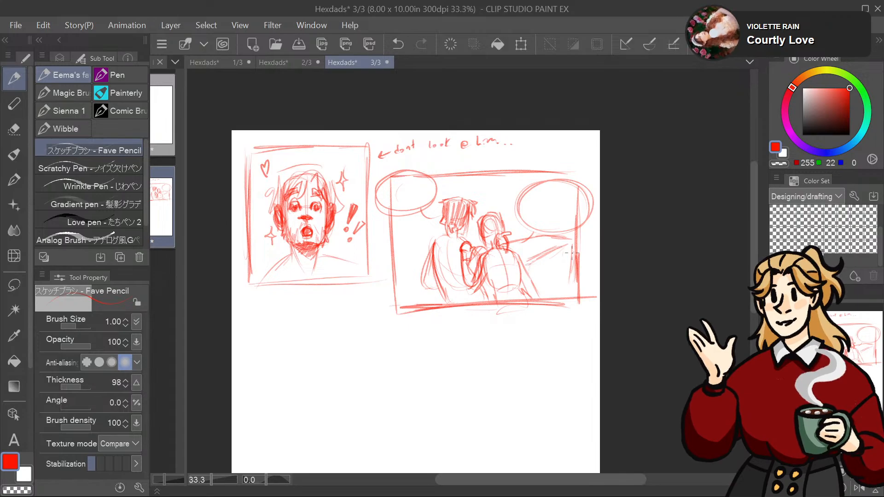
key("ctrl+z")
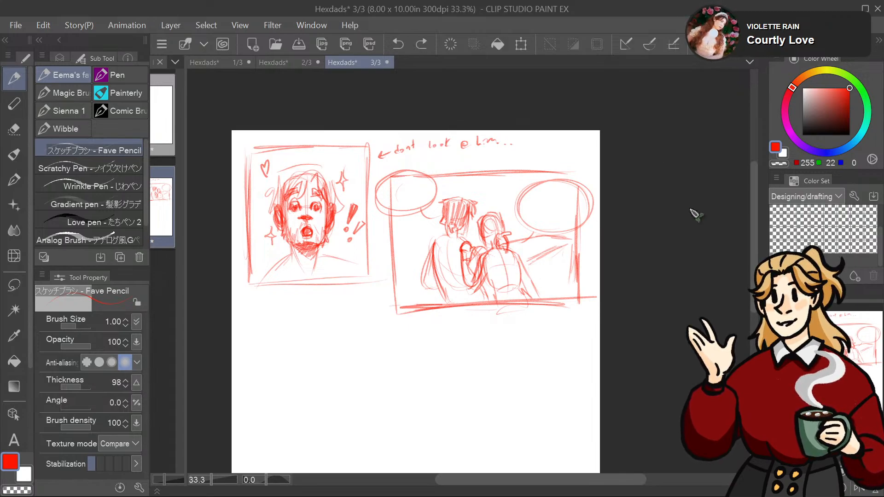
key("ctrl+z")
key("ctrl+z")
key("ctrl+z")
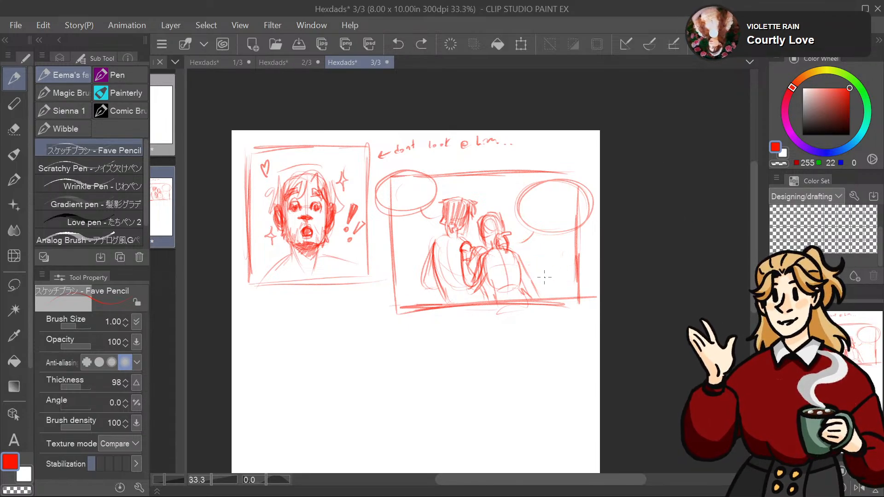
Step: Sketch an angular, box-like background shape beside the shorter figure and fill it with diagonal crosshatching
mouse_move(555, 265)
left_mouse_down()
mouse_move(533, 275)
mouse_move(564, 256)
mouse_move(518, 252)
left_mouse_up()
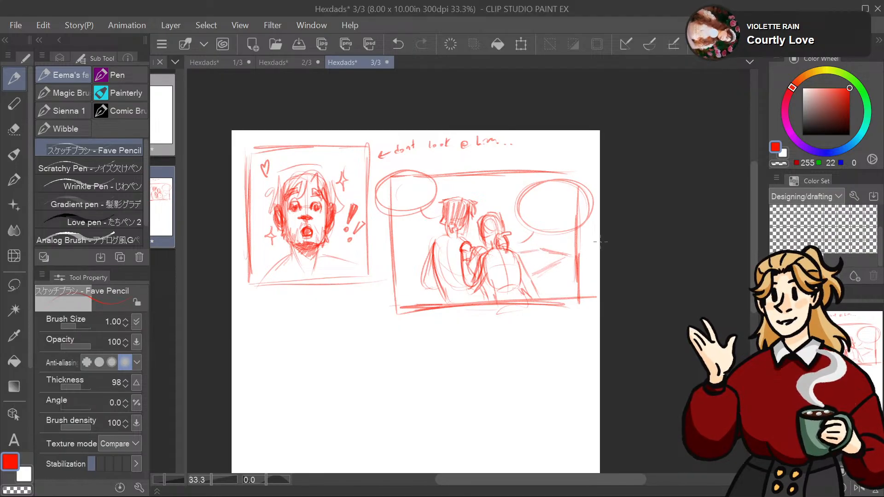
key("ctrl+s")
mouse_move(570, 258)
left_mouse_down()
mouse_move(556, 305)
mouse_move(568, 283)
mouse_move(548, 297)
left_mouse_up()
mouse_move(567, 260)
left_mouse_down()
mouse_move(562, 289)
mouse_move(540, 298)
mouse_move(541, 287)
left_mouse_up()
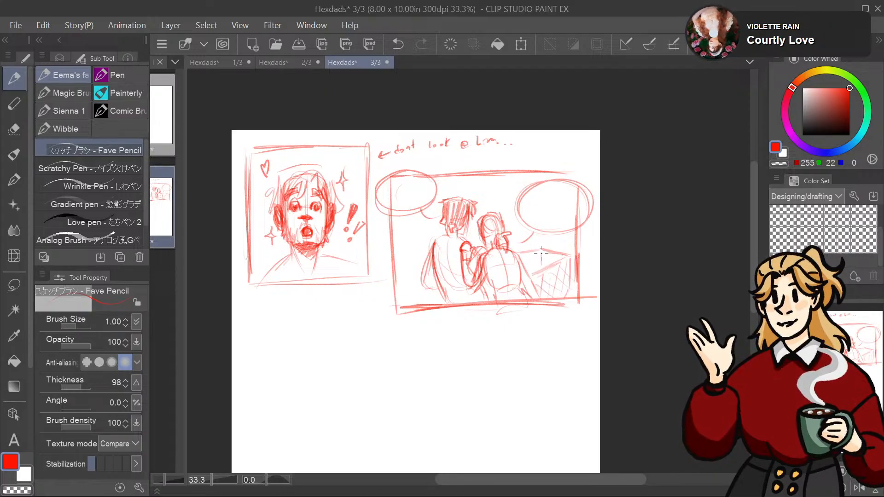
mouse_move(540, 253)
left_mouse_down()
mouse_move(541, 267)
mouse_move(553, 270)
left_mouse_up()
mouse_move(549, 255)
left_mouse_down()
mouse_move(561, 264)
mouse_move(544, 265)
left_mouse_up()
mouse_move(560, 256)
left_mouse_down()
mouse_move(539, 272)
mouse_move(547, 227)
mouse_move(586, 222)
mouse_move(591, 256)
mouse_move(623, 219)
mouse_move(617, 223)
left_mouse_up()
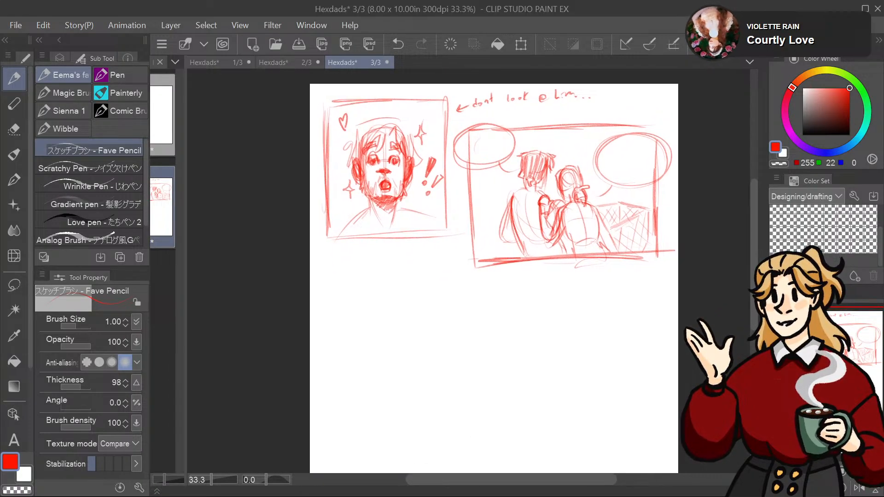
Step: Letter "Vik..." in the taller figure's speech balloon and "what is it?" in the shorter figure's balloon
mouse_move(838, 344)
left_mouse_down()
mouse_move(842, 356)
mouse_move(848, 331)
left_mouse_up()
left_click_drag(437, 181, 453, 181)
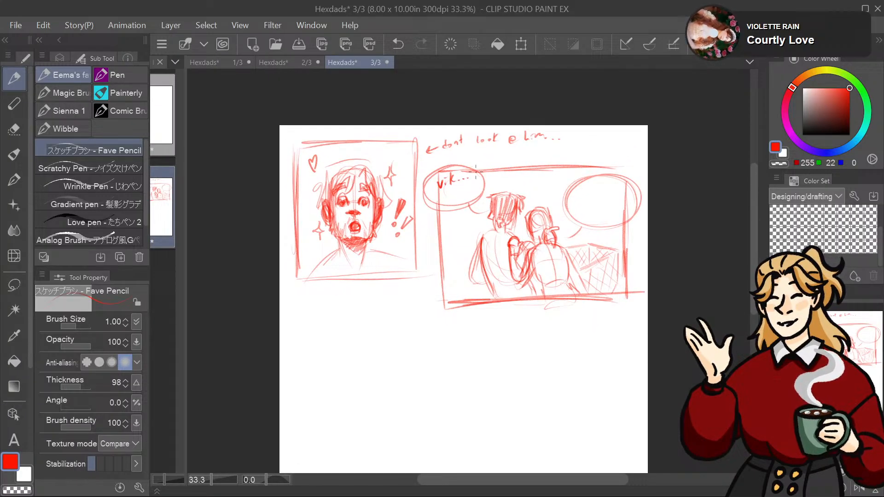
mouse_move(582, 198)
left_mouse_down()
mouse_move(603, 189)
mouse_move(619, 193)
mouse_move(598, 209)
mouse_move(625, 205)
left_mouse_up()
mouse_move(862, 343)
left_mouse_down()
mouse_move(860, 363)
mouse_move(853, 355)
left_mouse_up()
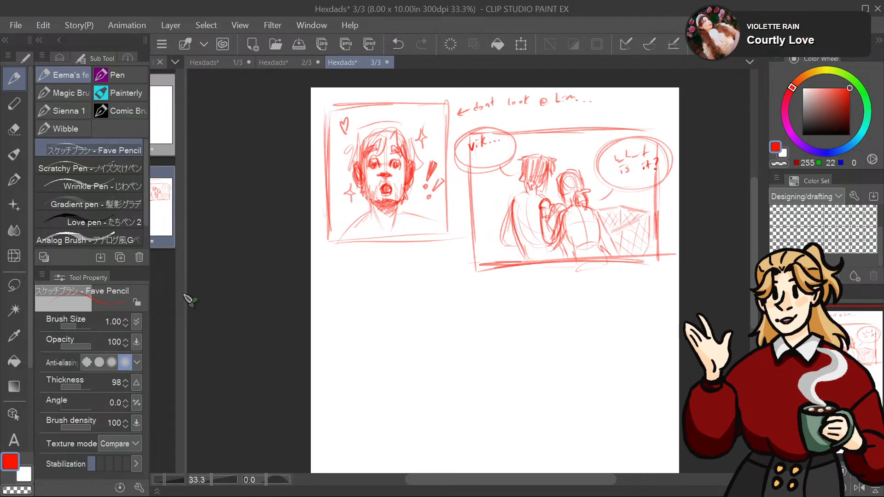
Step: Reinforce the taller figure's shoulder, arm and back outlines with darker strokes in the second panel
scroll(493, 281, "right", 1)
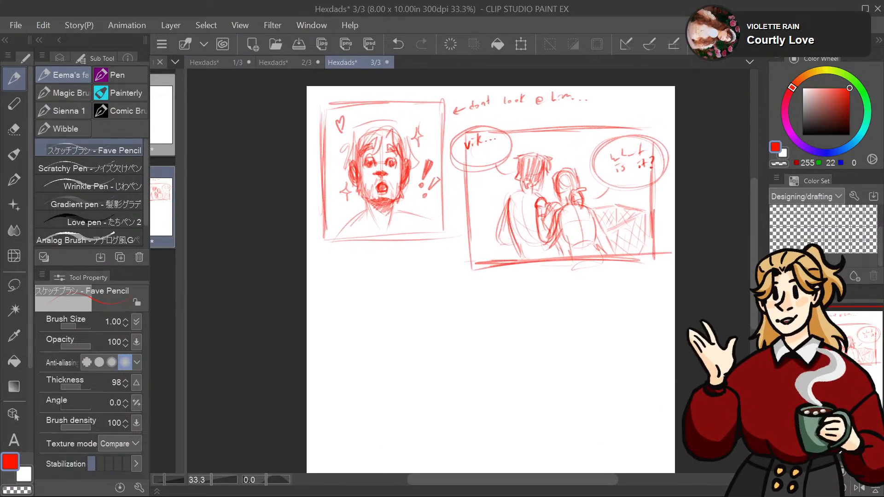
scroll(493, 281, "up", 1)
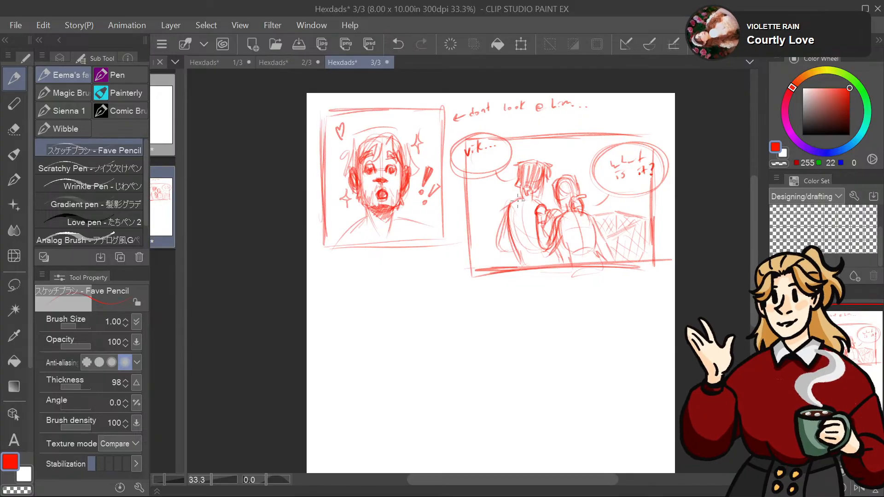
mouse_move(506, 217)
left_mouse_down()
mouse_move(518, 256)
mouse_move(510, 269)
left_mouse_up()
left_click_drag(515, 216, 541, 262)
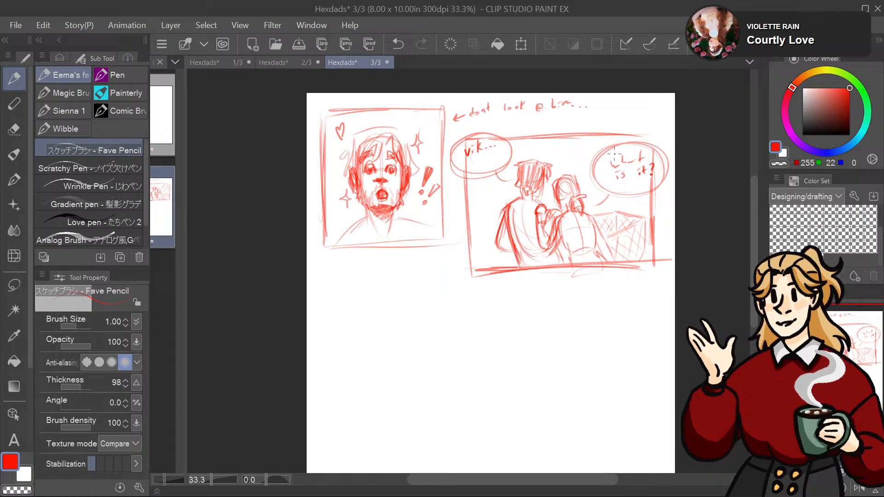
mouse_move(553, 201)
left_mouse_down()
mouse_move(539, 220)
mouse_move(498, 211)
mouse_move(497, 235)
mouse_move(520, 253)
mouse_move(513, 265)
left_mouse_up()
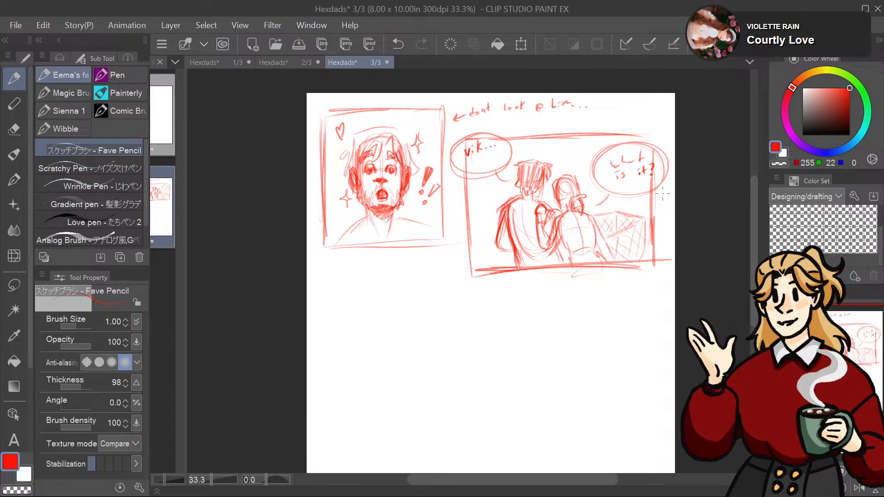
Step: Add small sparkles around the taller figure's head and a question mark beside the shorter figure's head
left_click_drag(842, 347, 847, 353)
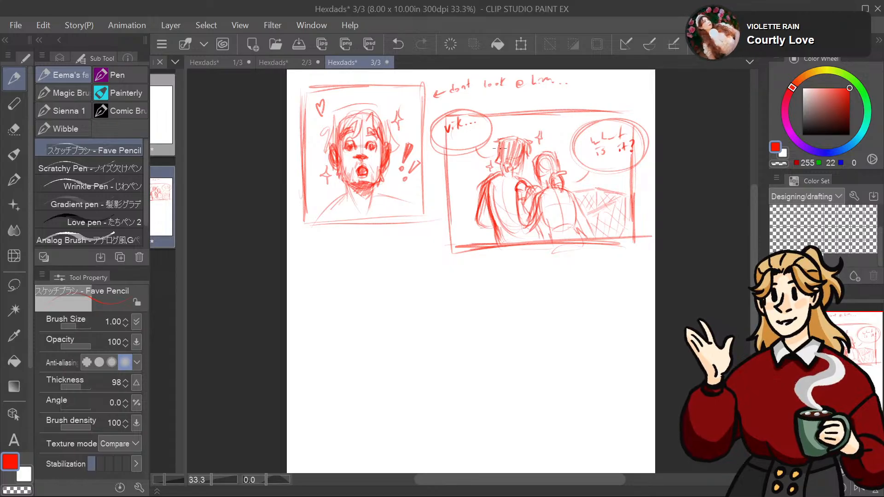
mouse_move(851, 358)
left_mouse_down()
mouse_move(840, 391)
mouse_move(858, 348)
mouse_move(862, 354)
left_mouse_up()
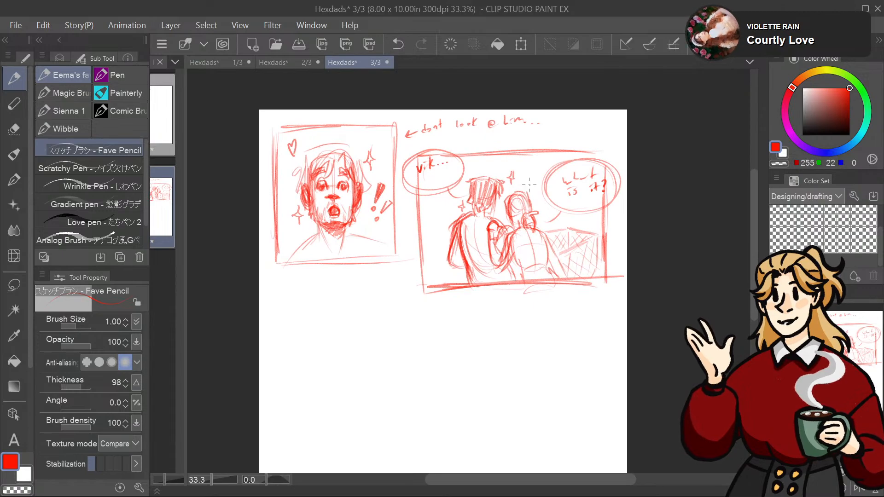
left_click_drag(535, 198, 538, 208)
mouse_move(847, 373)
left_mouse_down()
mouse_move(850, 391)
mouse_move(853, 366)
left_mouse_up()
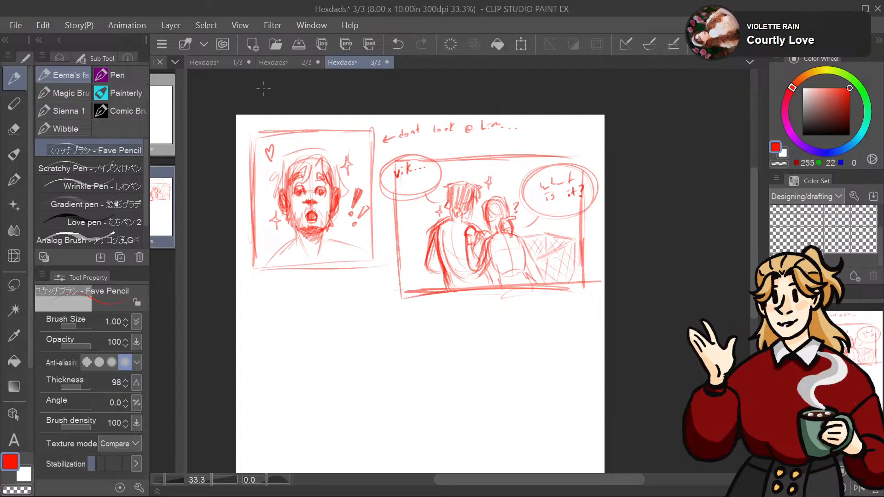
left_click_drag(264, 87, 249, 56)
left_click_drag(405, 276, 444, 221)
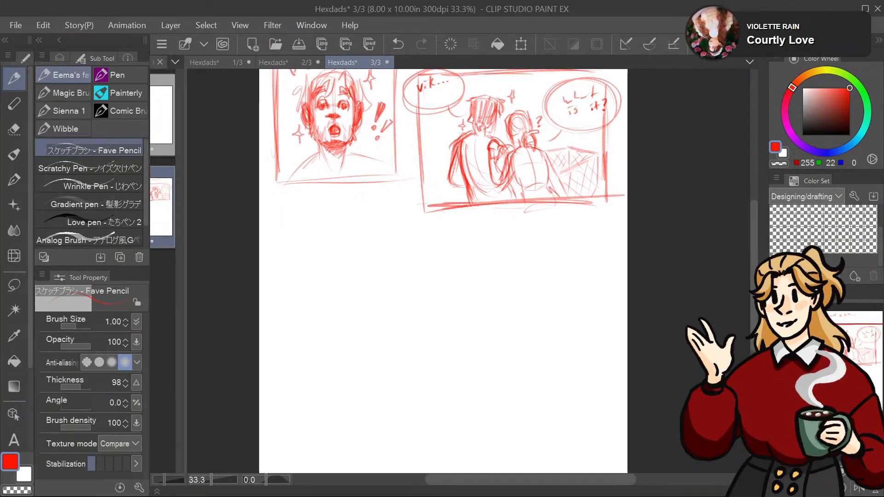
key("ctrl+minus")
left_click_drag(449, 261, 447, 286)
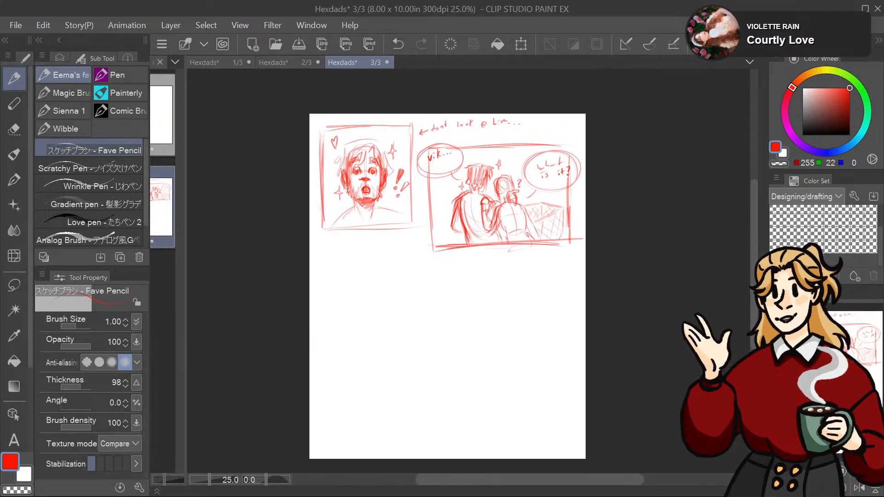
mouse_move(863, 314)
left_mouse_down()
mouse_move(869, 333)
mouse_move(861, 325)
left_mouse_up()
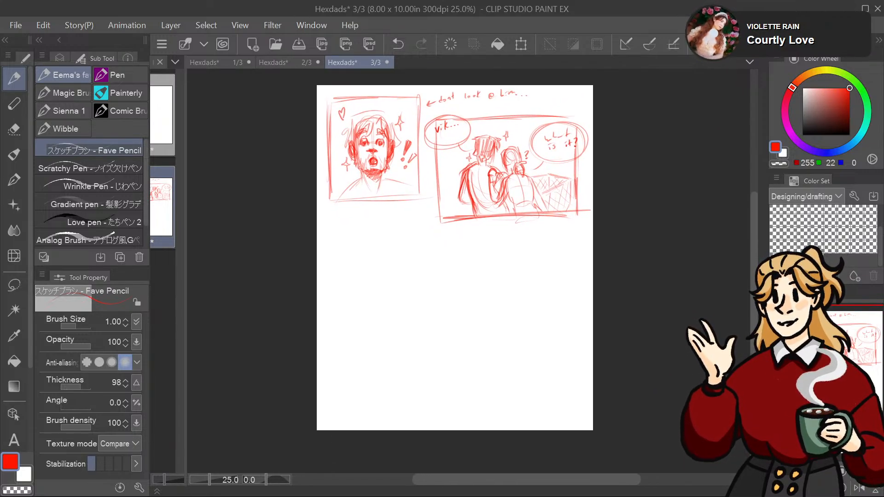
left_click_drag(624, 339, 629, 327)
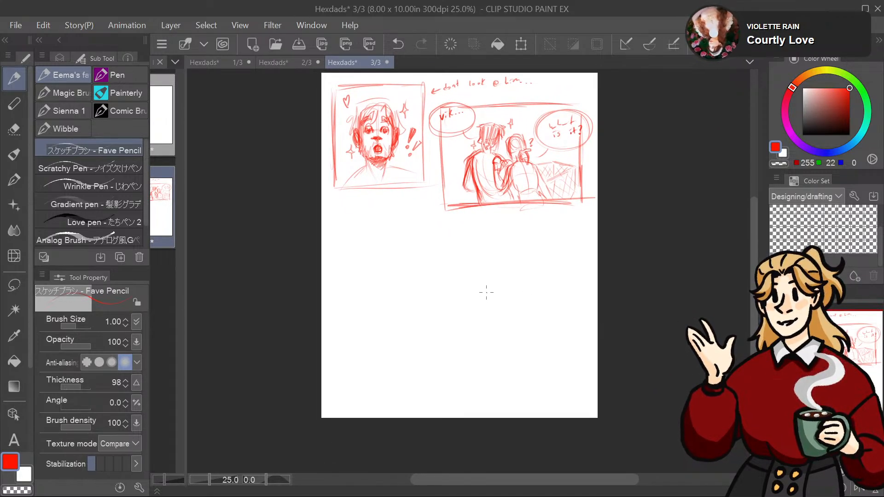
mouse_move(444, 263)
left_mouse_down()
mouse_move(456, 252)
mouse_move(464, 276)
left_mouse_up()
key("ctrl+z")
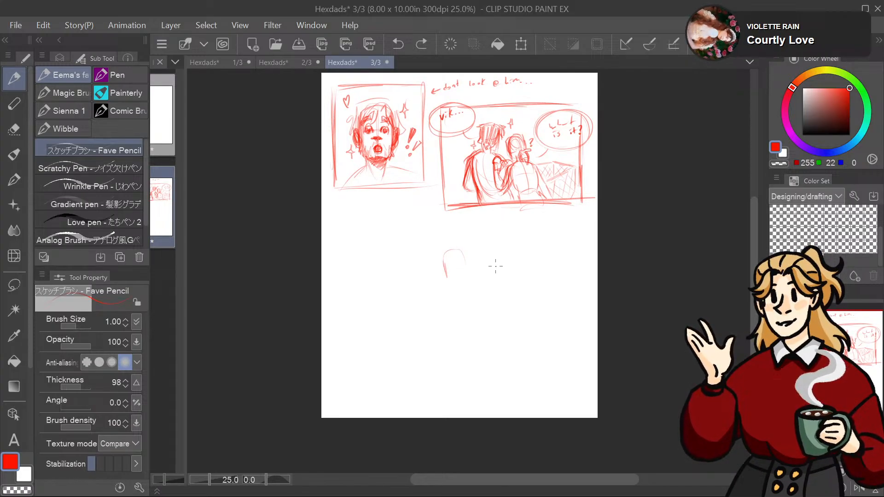
key("ctrl+z")
Step: Rough in a new figure below the panels with a large round torso and an oval head, both with construction guidelines
mouse_move(443, 284)
left_mouse_down()
mouse_move(485, 286)
mouse_move(486, 328)
left_mouse_up()
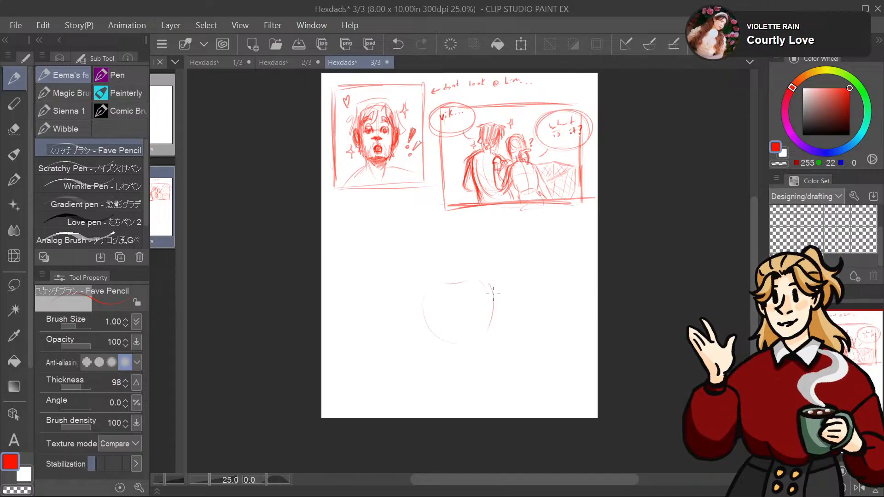
left_click_drag(492, 293, 451, 349)
left_click_drag(450, 289, 461, 340)
left_click_drag(432, 321, 469, 313)
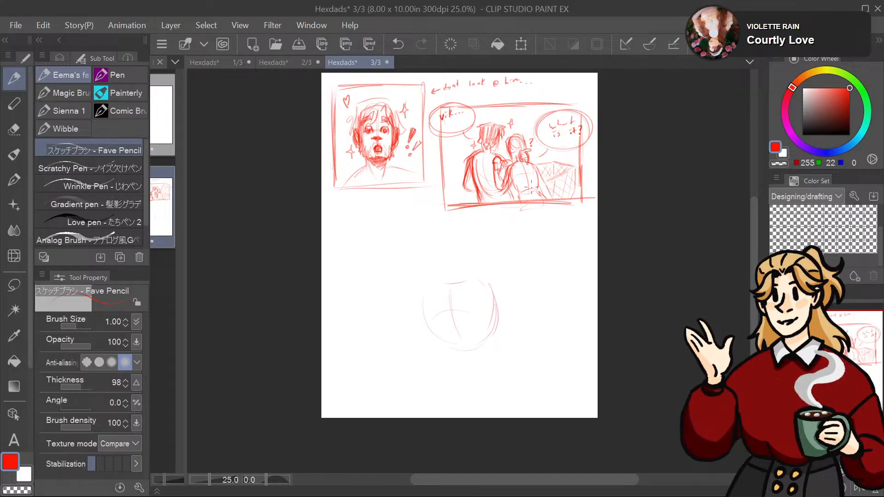
mouse_move(428, 264)
left_mouse_down()
mouse_move(431, 238)
mouse_move(453, 234)
mouse_move(440, 223)
mouse_move(439, 271)
left_mouse_up()
left_click_drag(437, 232, 432, 265)
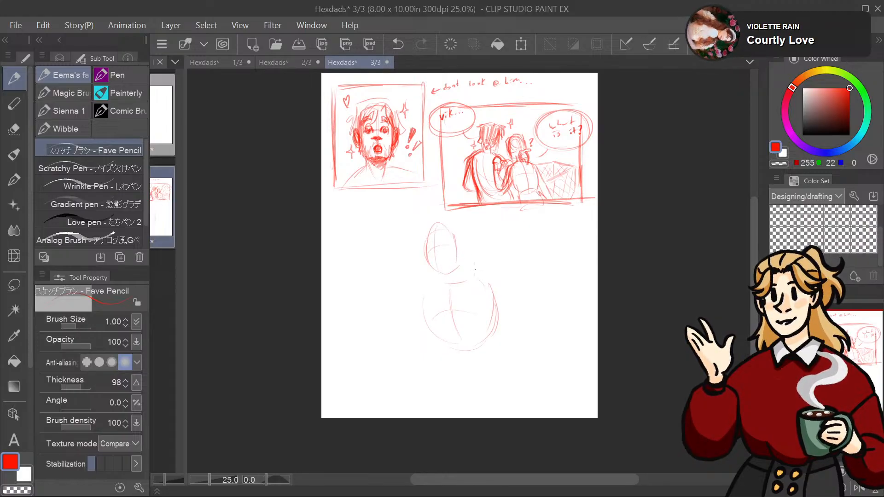
Step: Sketch two small peaked shapes across the new figure's torso, with slim vertical shafts below them ending in narrow ovals
left_click_drag(469, 303, 438, 310)
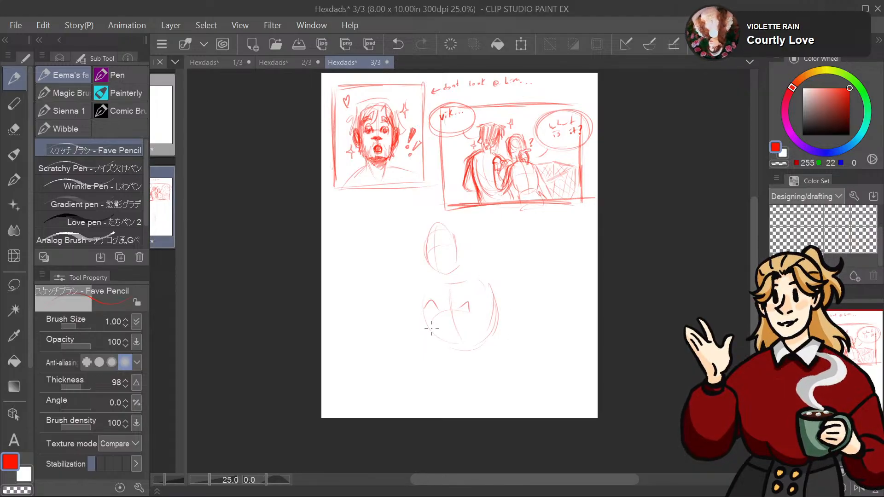
left_click_drag(433, 317, 434, 348)
mouse_move(462, 321)
left_mouse_down()
mouse_move(463, 346)
mouse_move(440, 380)
mouse_move(436, 353)
mouse_move(439, 377)
left_mouse_up()
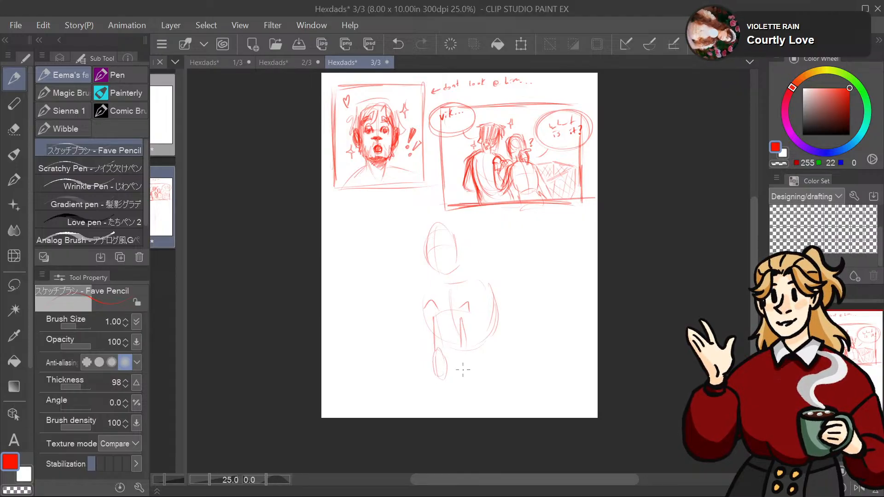
mouse_move(461, 349)
left_mouse_down()
mouse_move(467, 378)
mouse_move(468, 346)
left_mouse_up()
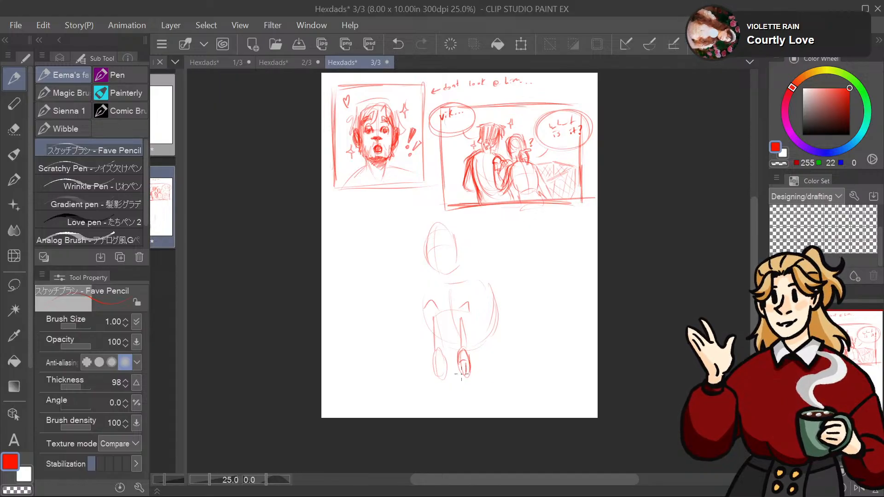
left_click_drag(462, 339, 462, 368)
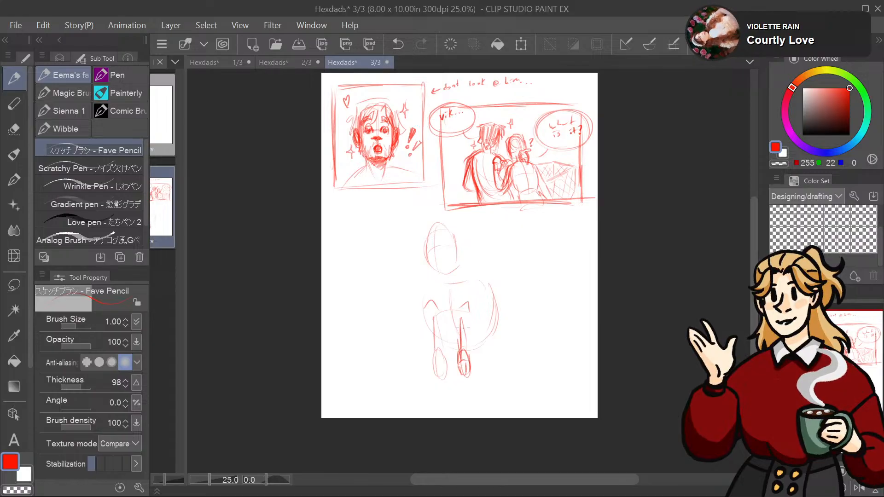
left_click_drag(464, 323, 467, 361)
left_click_drag(435, 322, 435, 363)
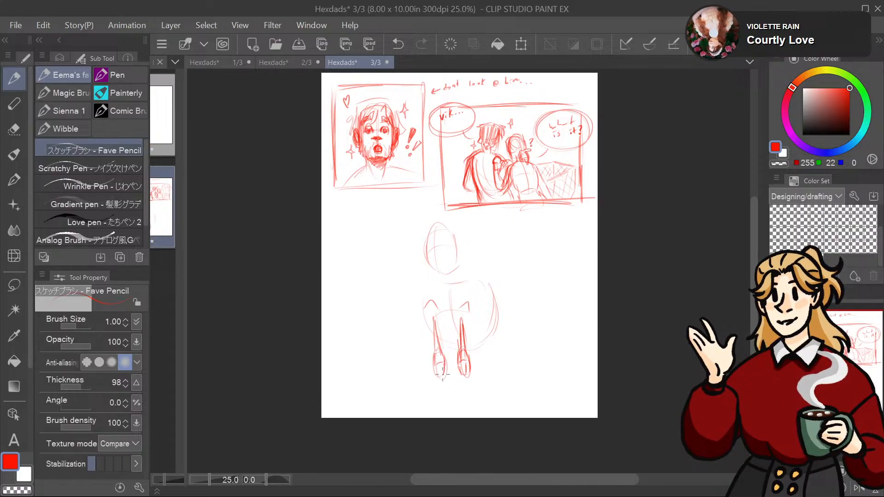
mouse_move(445, 360)
left_mouse_down()
mouse_move(446, 373)
mouse_move(468, 375)
mouse_move(464, 346)
mouse_move(511, 372)
mouse_move(511, 351)
left_mouse_up()
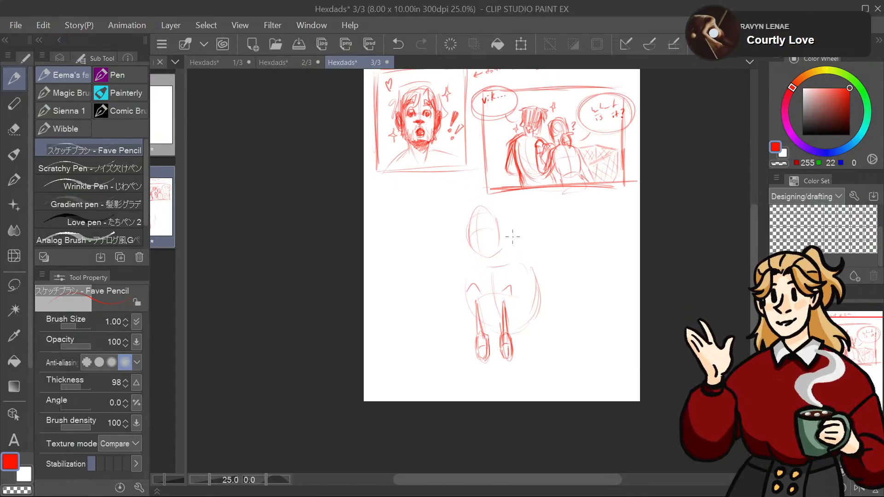
Step: Define the new figure's head sides, neck and shoulder line, and draw rounded hand shapes around the tops of the two shafts
mouse_move(469, 223)
left_mouse_down()
mouse_move(481, 256)
mouse_move(493, 246)
mouse_move(496, 230)
mouse_move(485, 214)
mouse_move(474, 225)
mouse_move(473, 249)
mouse_move(485, 212)
mouse_move(502, 222)
mouse_move(494, 268)
mouse_move(503, 258)
mouse_move(536, 267)
mouse_move(471, 270)
left_mouse_up()
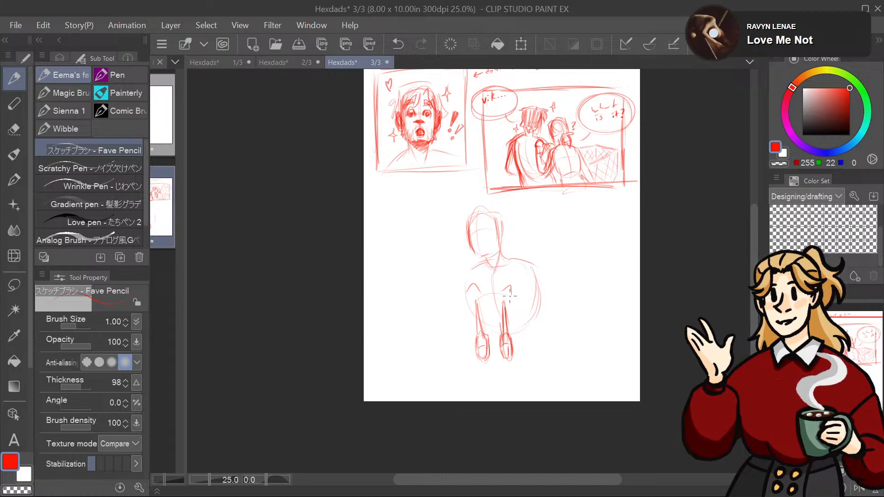
mouse_move(500, 305)
left_mouse_down()
mouse_move(514, 300)
mouse_move(513, 315)
left_mouse_up()
mouse_move(514, 299)
left_mouse_down()
mouse_move(517, 312)
mouse_move(501, 301)
mouse_move(510, 286)
mouse_move(514, 293)
mouse_move(478, 289)
mouse_move(484, 310)
mouse_move(464, 312)
left_mouse_up()
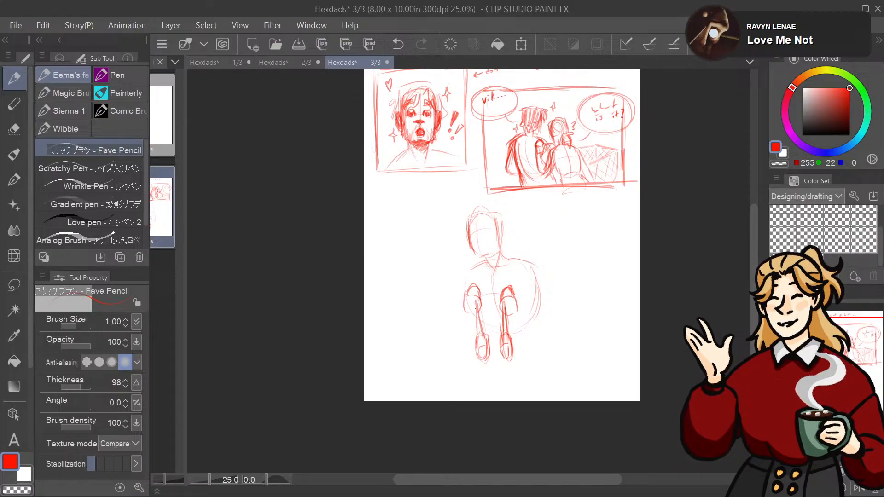
mouse_move(514, 291)
left_mouse_down()
mouse_move(527, 308)
mouse_move(520, 325)
mouse_move(509, 318)
left_mouse_up()
mouse_move(465, 296)
left_mouse_down()
mouse_move(459, 315)
mouse_move(469, 321)
left_mouse_up()
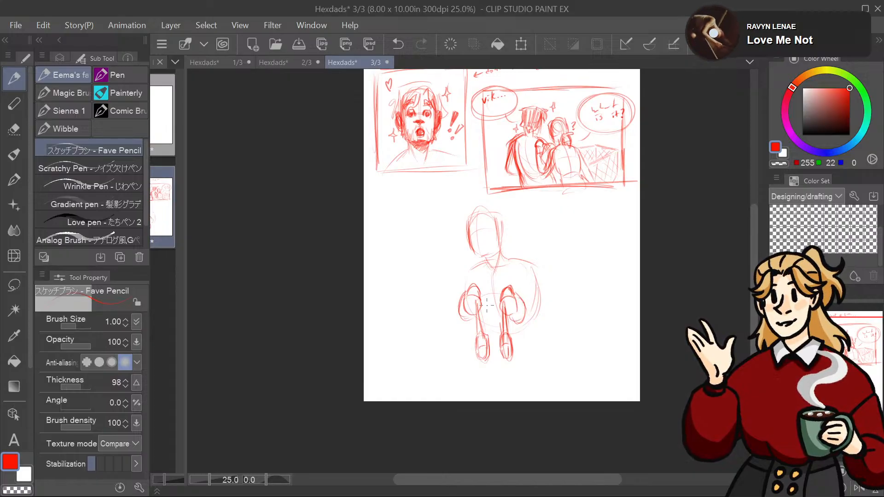
Step: Sketch the new figure's bent arm on the page's right side, sloping from the shoulder to a rounded elbow and forearm
mouse_move(514, 276)
left_mouse_down()
mouse_move(510, 281)
mouse_move(536, 243)
mouse_move(524, 253)
mouse_move(564, 270)
mouse_move(562, 310)
mouse_move(564, 293)
mouse_move(577, 309)
mouse_move(551, 317)
left_mouse_up()
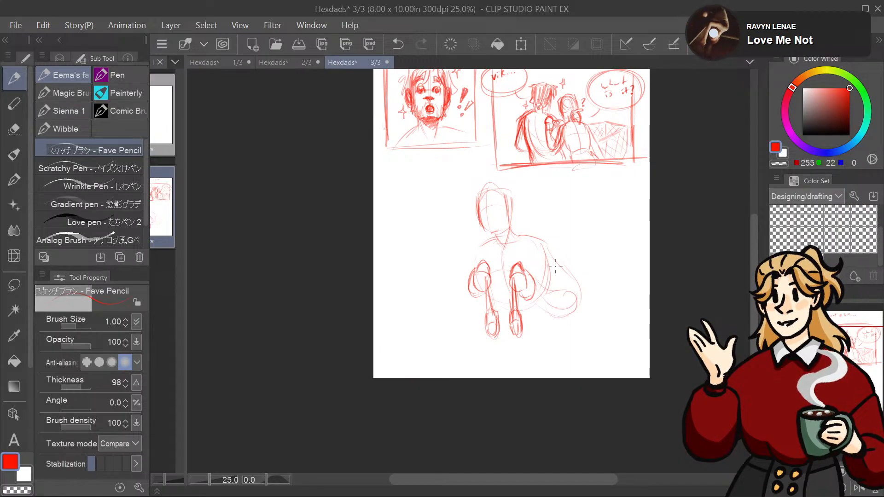
mouse_move(549, 246)
left_mouse_down()
mouse_move(578, 299)
mouse_move(552, 291)
mouse_move(576, 318)
left_mouse_up()
mouse_move(543, 285)
left_mouse_down()
mouse_move(565, 293)
mouse_move(578, 317)
mouse_move(568, 316)
mouse_move(565, 293)
left_mouse_up()
left_click_drag(533, 258, 558, 288)
left_click_drag(527, 242, 551, 280)
mouse_move(530, 236)
left_mouse_down()
mouse_move(562, 258)
mouse_move(574, 285)
left_mouse_up()
mouse_move(556, 250)
left_mouse_down()
mouse_move(583, 292)
mouse_move(652, 275)
mouse_move(706, 290)
left_mouse_up()
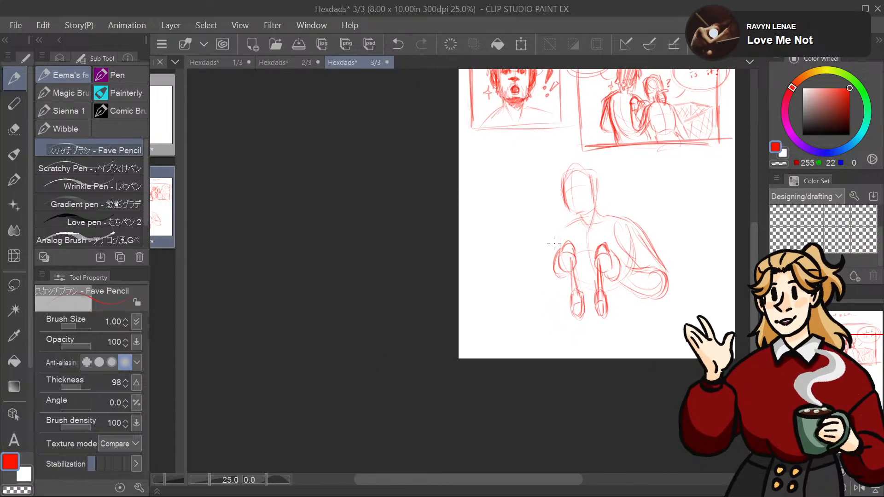
Step: Sketch the matching bent arm on the opposite side and strengthen the new figure's shoulder and outer arm outlines
mouse_move(551, 262)
left_mouse_down()
mouse_move(536, 283)
mouse_move(536, 269)
mouse_move(559, 263)
mouse_move(561, 282)
mouse_move(539, 271)
mouse_move(560, 271)
mouse_move(550, 293)
left_mouse_up()
mouse_move(547, 259)
left_mouse_down()
mouse_move(563, 223)
mouse_move(549, 257)
mouse_move(555, 211)
mouse_move(541, 162)
mouse_move(527, 280)
mouse_move(544, 277)
left_mouse_up()
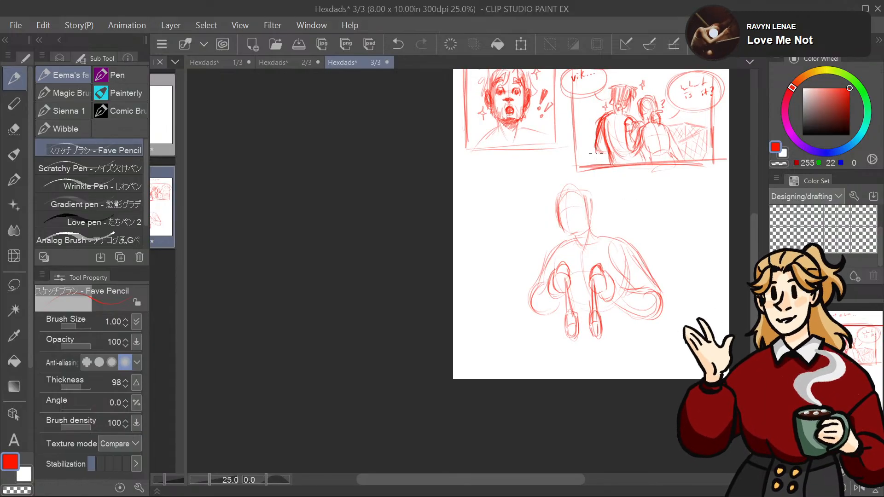
left_click_drag(599, 123, 618, 169)
mouse_move(630, 115)
left_mouse_down()
mouse_move(649, 157)
mouse_move(650, 147)
mouse_move(657, 223)
mouse_move(662, 155)
mouse_move(656, 176)
left_mouse_up()
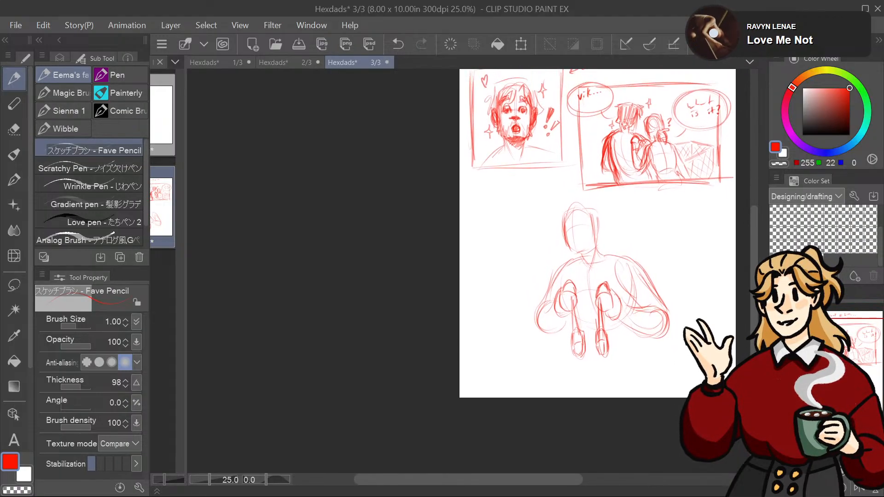
mouse_move(623, 261)
left_mouse_down()
mouse_move(640, 265)
mouse_move(659, 298)
left_mouse_up()
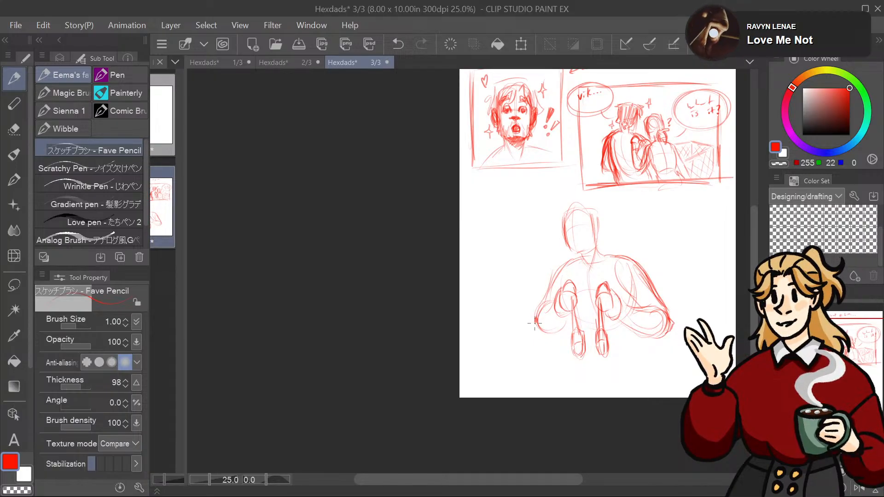
mouse_move(579, 260)
left_mouse_down()
mouse_move(548, 294)
mouse_move(569, 260)
mouse_move(626, 246)
mouse_move(584, 322)
left_mouse_up()
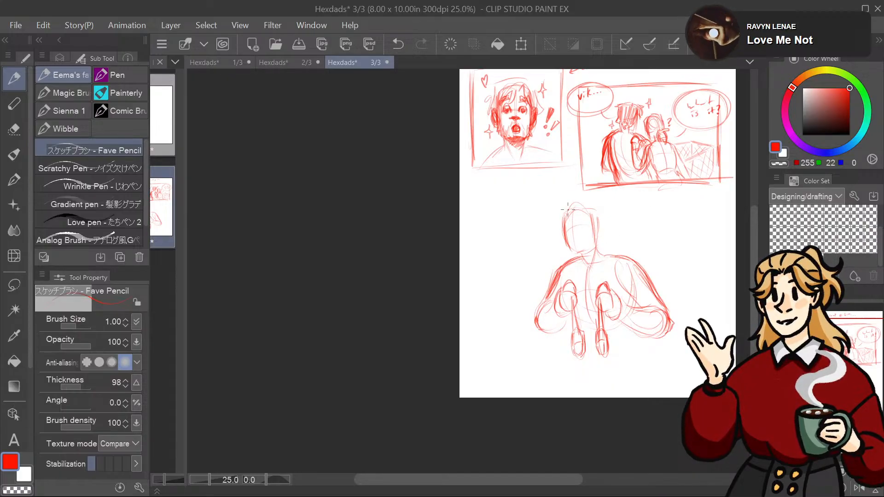
Step: Draw short, loose hair strands and an ear on the new figure's head, plus an angular eye mark on the face
mouse_move(567, 217)
left_mouse_down()
mouse_move(561, 236)
mouse_move(558, 227)
mouse_move(582, 236)
mouse_move(558, 238)
left_mouse_up()
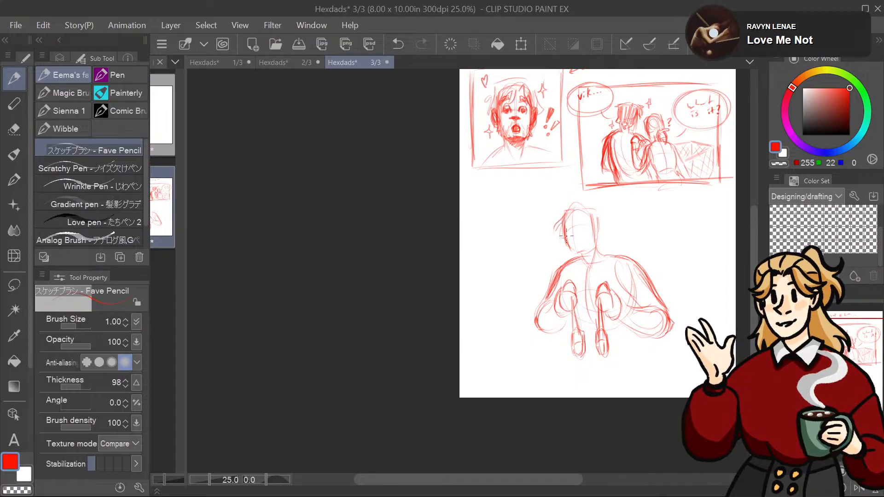
mouse_move(572, 205)
left_mouse_down()
mouse_move(570, 224)
mouse_move(605, 232)
mouse_move(570, 241)
mouse_move(585, 218)
left_mouse_up()
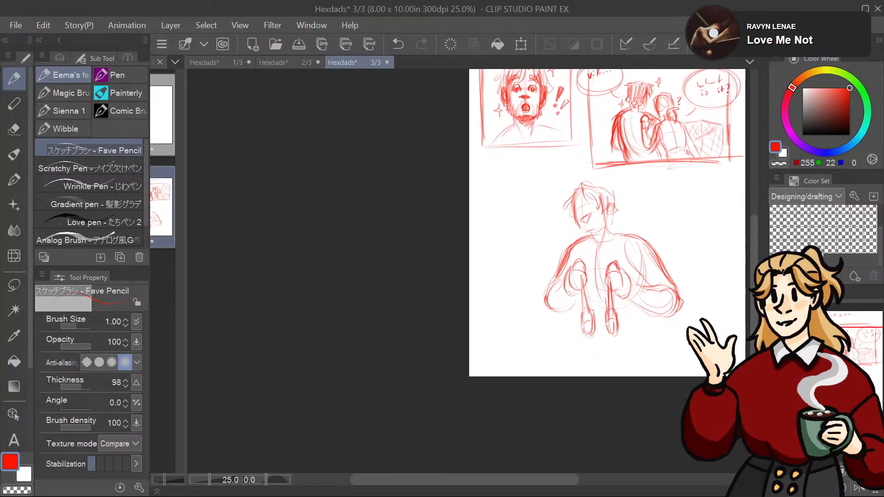
key("ctrl+plus")
left_click_drag(643, 166, 632, 190)
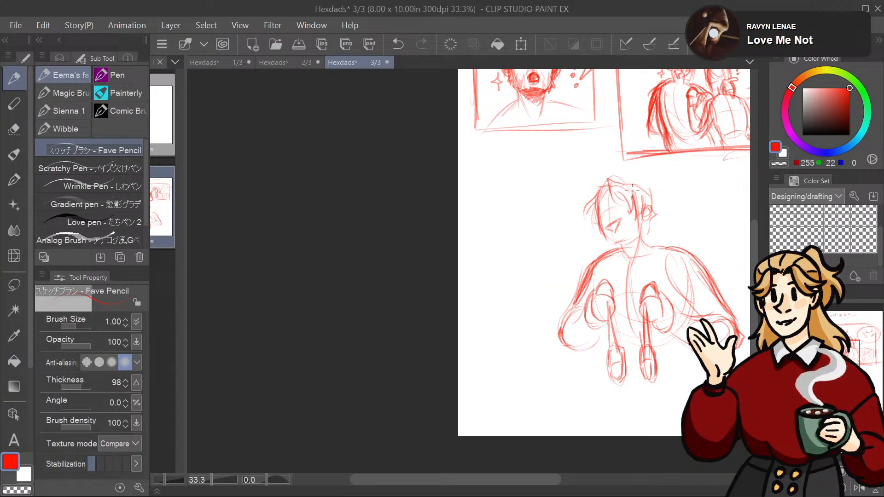
Step: Undo the angular eye mark on the new figure's face and the attempted replacement strokes
key("ctrl+z")
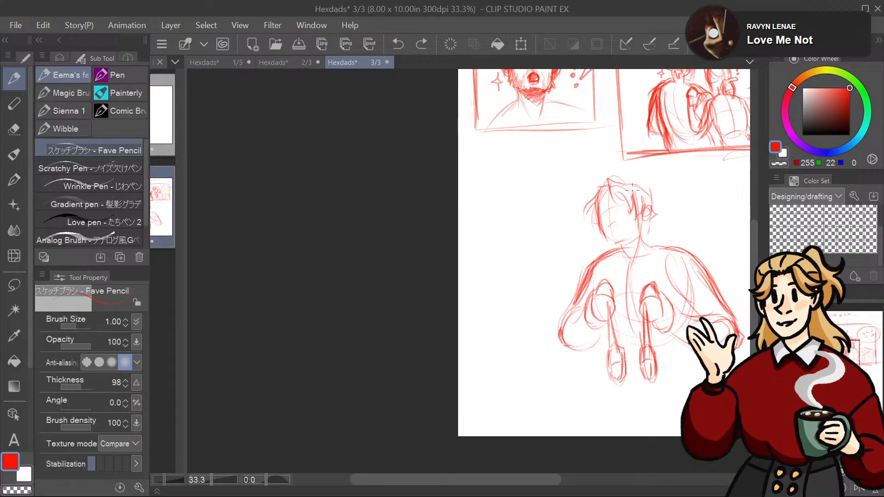
left_click_drag(603, 229, 617, 227)
key("ctrl+z")
key("ctrl+z")
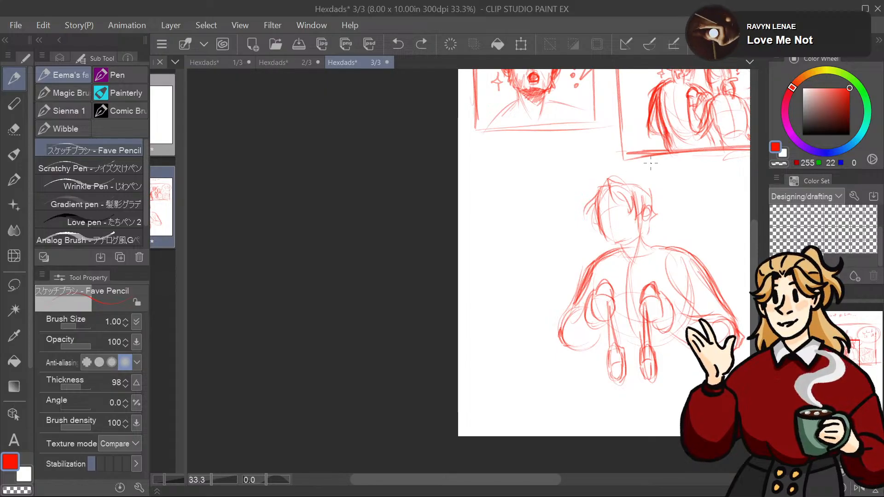
Step: Sketch the new figure's facial features, with narrowed eyes, slanted brows, a nose and an open, lopsided smile
left_click_drag(650, 163, 628, 205)
mouse_move(579, 267)
left_mouse_down()
mouse_move(600, 261)
mouse_move(592, 270)
mouse_move(594, 250)
mouse_move(599, 255)
mouse_move(580, 264)
mouse_move(609, 275)
mouse_move(607, 283)
left_mouse_up()
left_click_drag(606, 271, 606, 279)
mouse_move(592, 238)
left_mouse_down()
mouse_move(607, 233)
mouse_move(615, 261)
left_mouse_up()
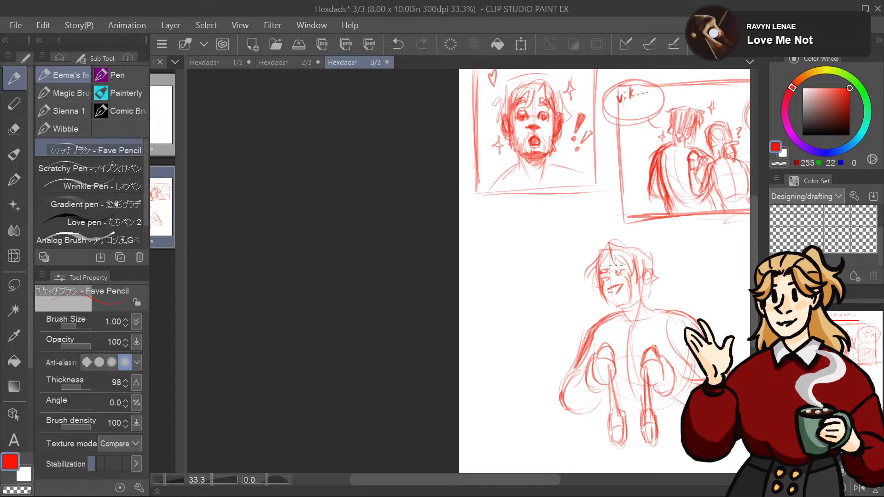
Step: Try to rescale and reposition the new figure's mouth using a lasso selection and a Scale/Rotate transform
mouse_move(614, 260)
left_mouse_down()
mouse_move(621, 274)
mouse_move(628, 263)
mouse_move(565, 174)
mouse_move(549, 180)
left_mouse_up()
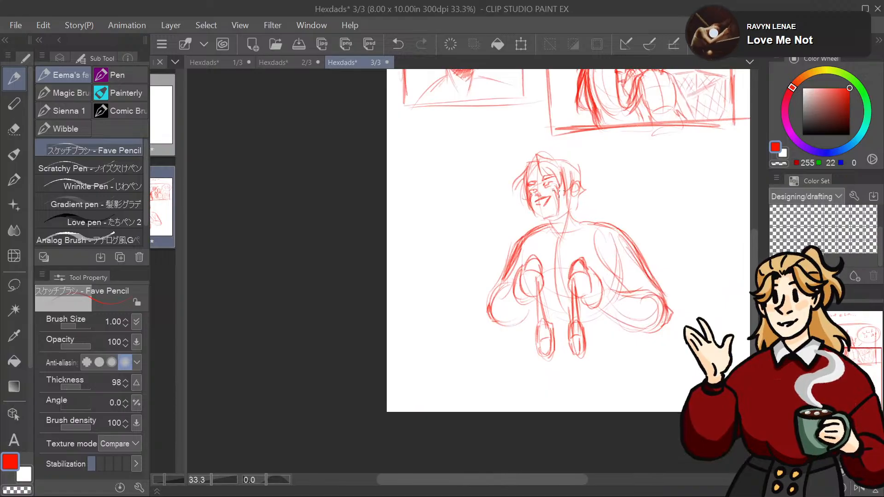
left_click(15, 287)
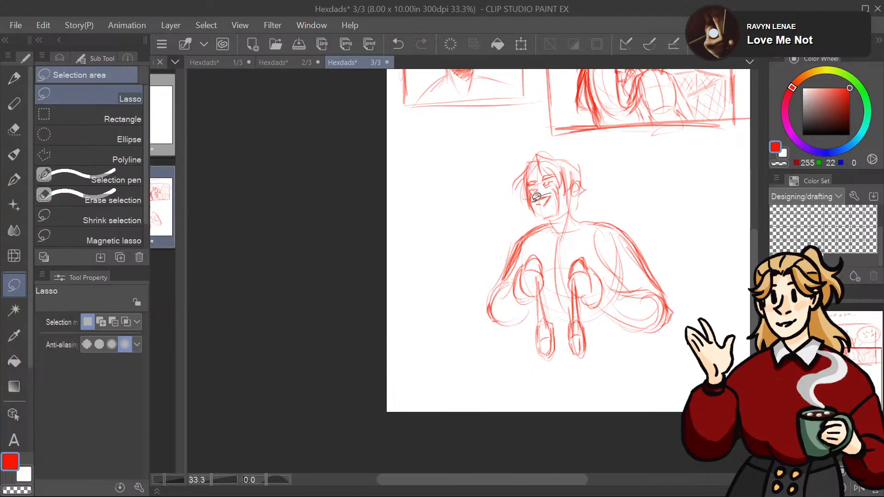
left_click_drag(554, 196, 548, 203)
left_click(597, 227)
key("Return")
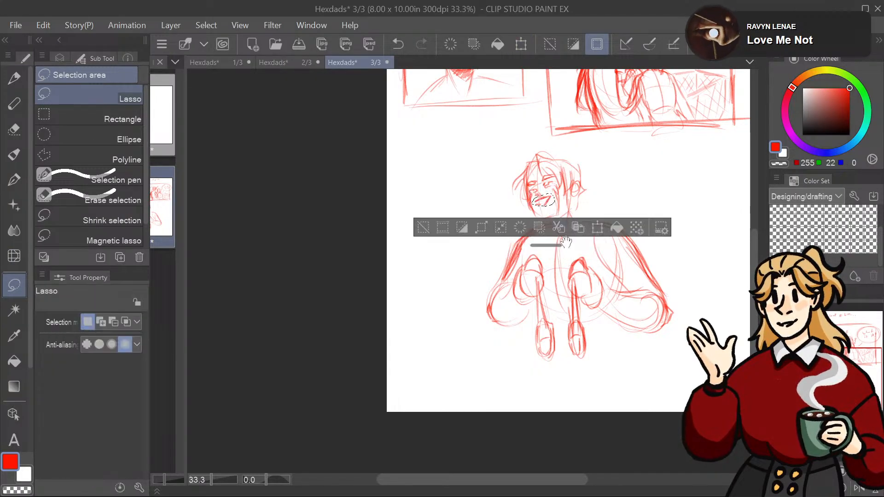
left_click(597, 227)
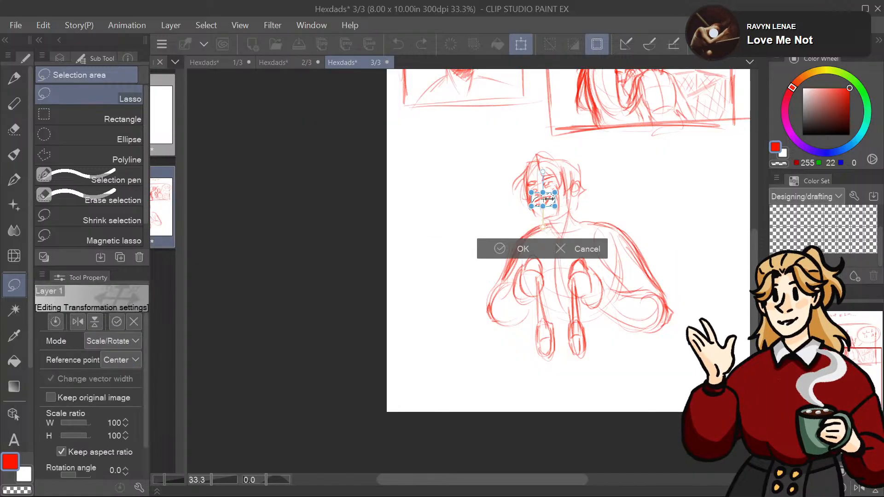
left_click(541, 230)
mouse_move(542, 207)
left_mouse_down()
mouse_move(561, 210)
mouse_move(546, 207)
mouse_move(552, 198)
left_mouse_up()
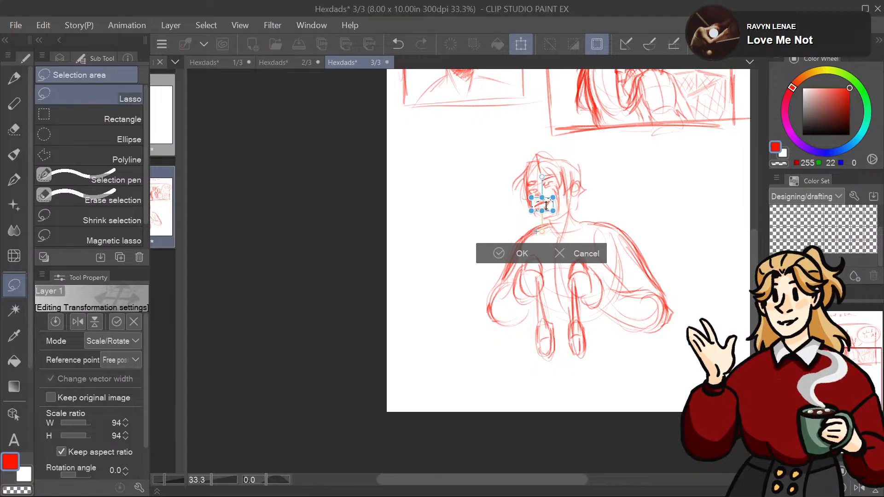
left_click_drag(545, 204, 573, 219)
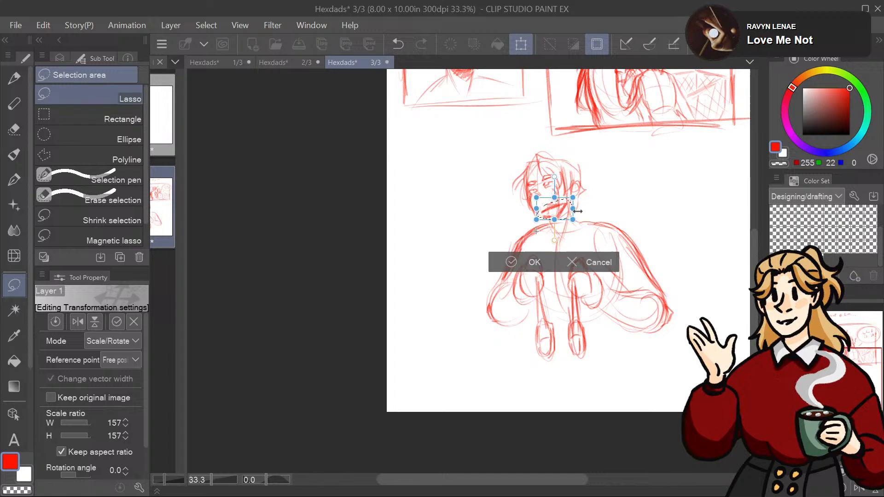
left_click(613, 267)
left_click(318, 323)
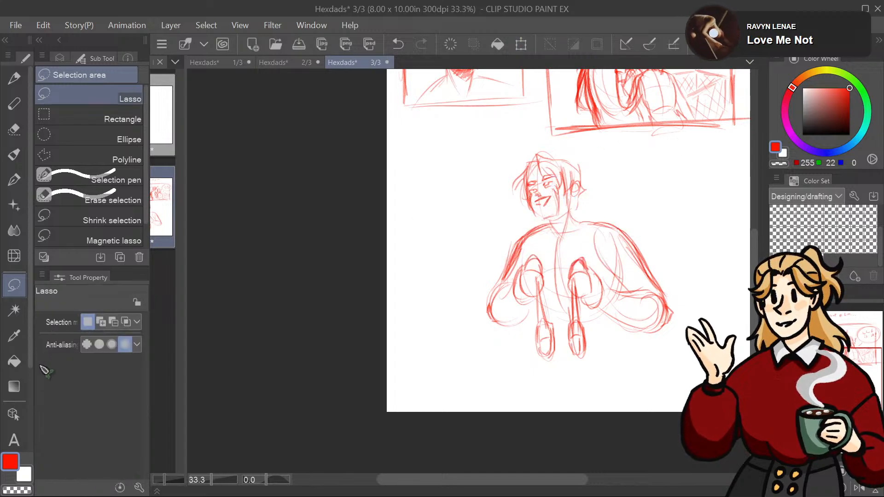
Step: Try a wide oval in the empty space beside the new figure's head, below the first panel
left_click(14, 414)
mouse_move(567, 199)
left_mouse_down()
mouse_move(554, 207)
mouse_move(469, 164)
mouse_move(463, 248)
mouse_move(483, 242)
left_mouse_up()
key("ctrl+z")
left_click(14, 78)
key("ctrl+minus")
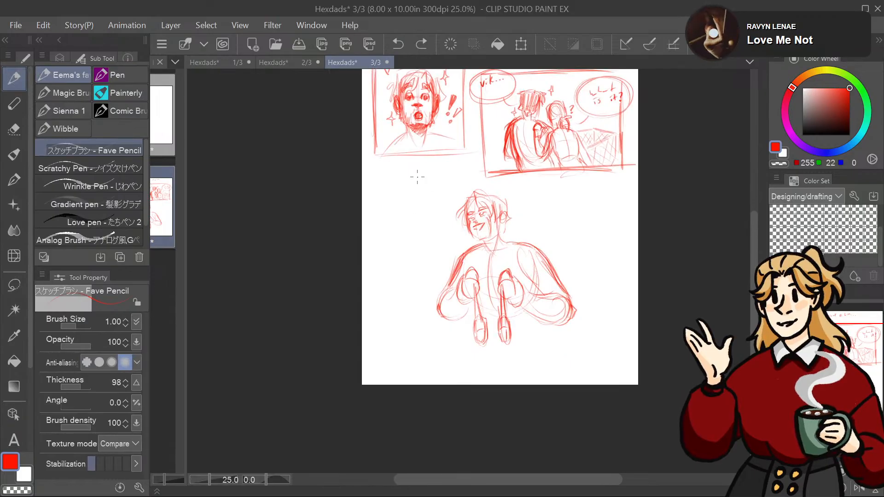
mouse_move(437, 180)
left_mouse_down()
mouse_move(389, 184)
mouse_move(426, 221)
mouse_move(444, 191)
left_mouse_up()
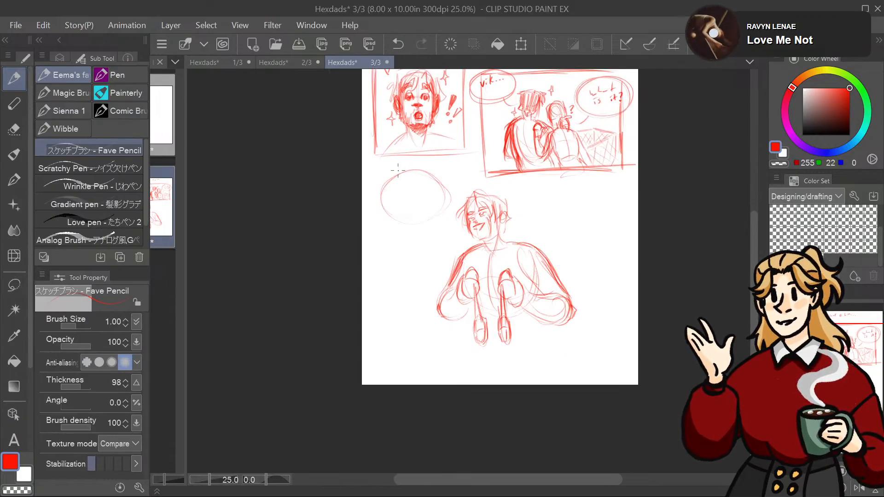
key("ctrl+z")
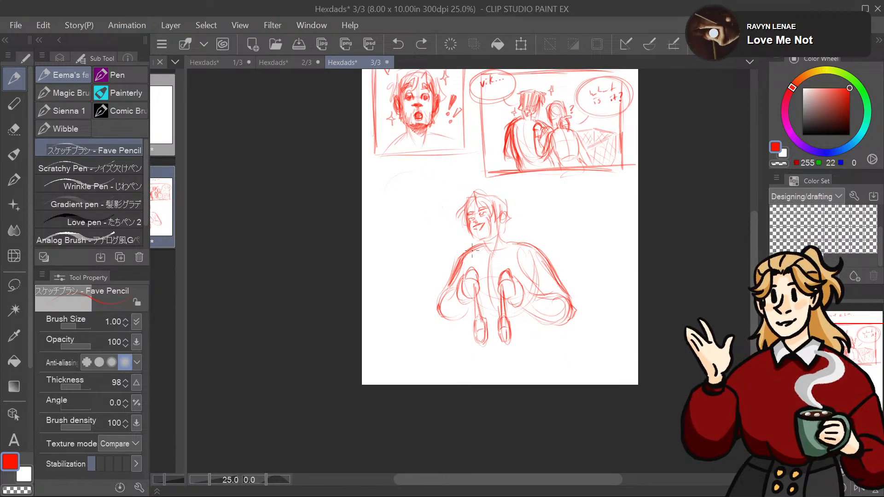
Step: Sketch a small rounded hand resting on the smiling figure's shoulder, on the side with the empty space
left_click_drag(471, 248, 483, 249)
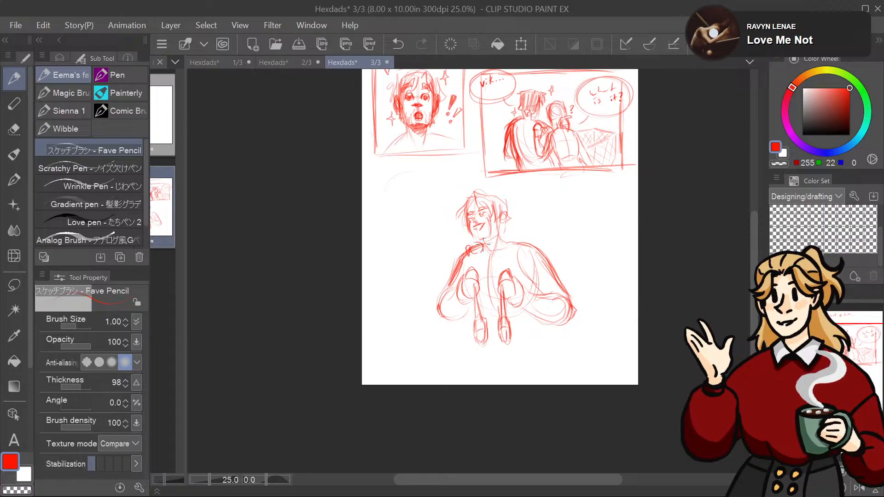
Step: Try an upright oval head for a second figure close beside the smiling figure
left_click_drag(422, 246, 411, 248)
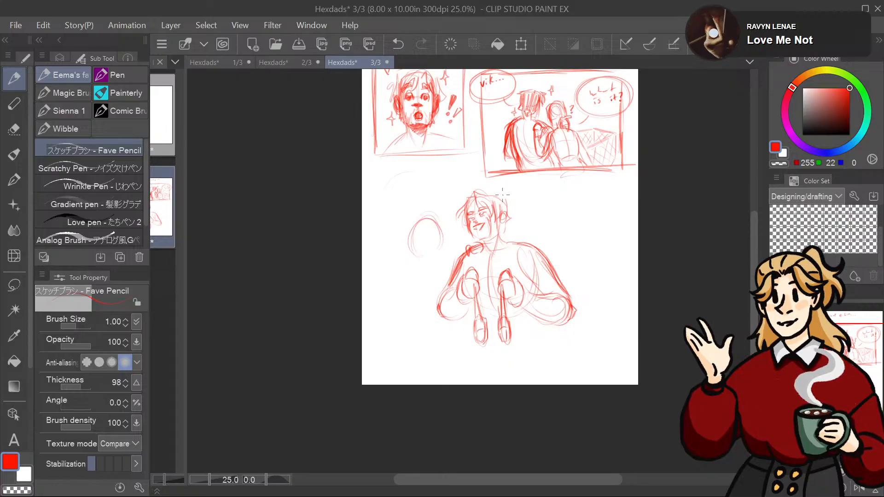
left_click_drag(502, 195, 499, 237)
key("ctrl+z")
key("ctrl+z")
key("ctrl+z")
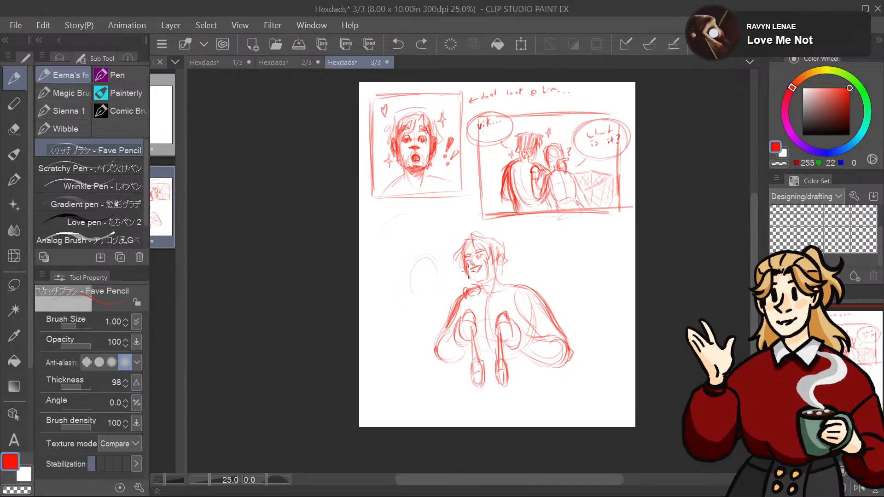
left_click_drag(482, 282, 490, 276)
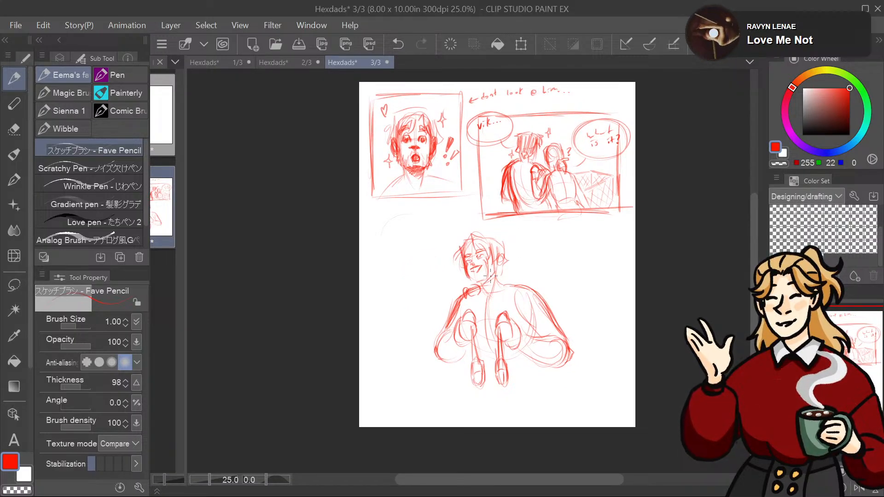
key("ctrl+z")
key("ctrl+z")
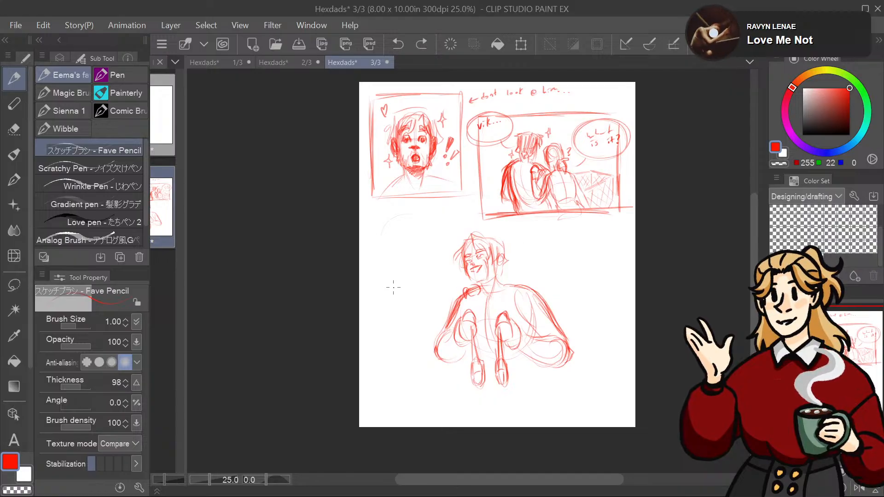
Step: Rough out a second figure beside the smiling one, with an oval head, gathered hair, a slim torso and a long hanging arm
mouse_move(410, 254)
left_mouse_down()
mouse_move(406, 300)
mouse_move(426, 265)
left_mouse_up()
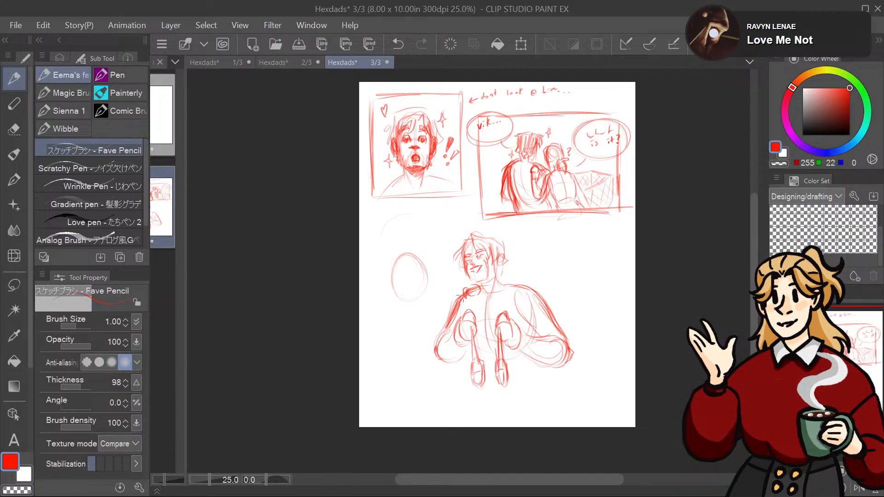
left_click_drag(457, 295, 467, 291)
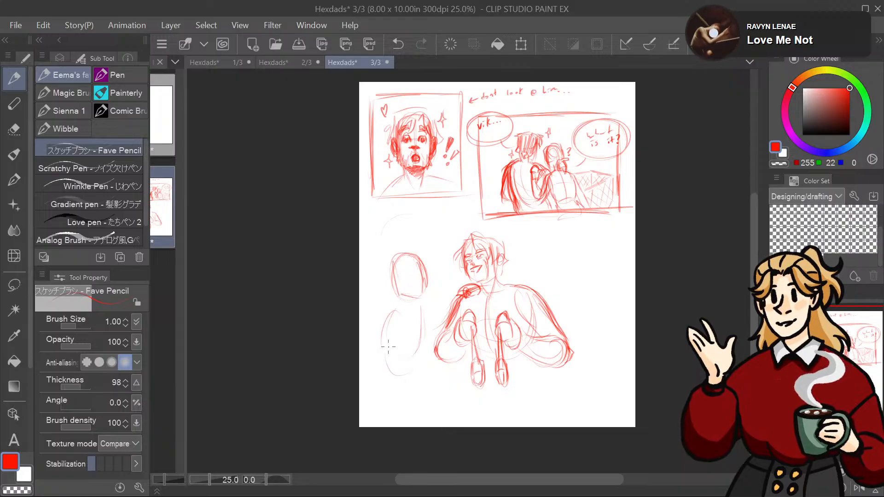
left_click_drag(385, 327, 374, 409)
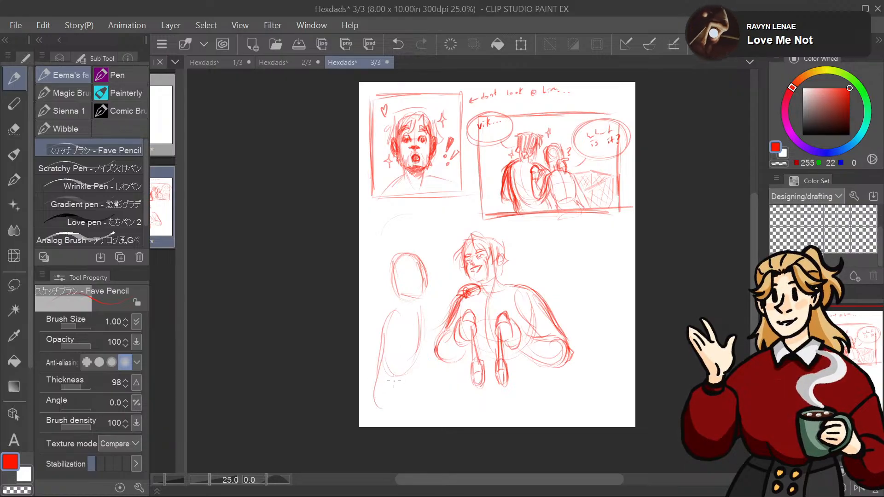
left_click_drag(383, 364, 373, 418)
mouse_move(412, 330)
left_mouse_down()
mouse_move(384, 303)
mouse_move(392, 328)
left_mouse_up()
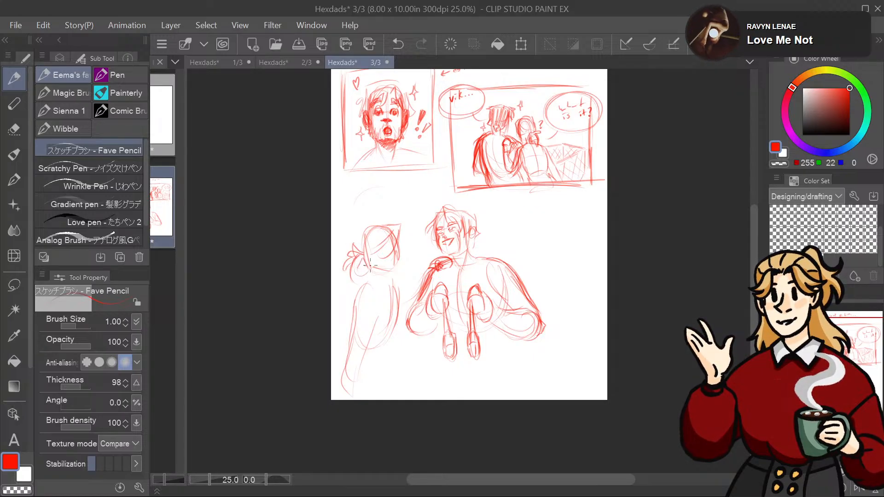
Step: Strengthen the second figure's neck and torso outlines and sketch the arm reaching up to the hand on the smiling figure's shoulder
left_click_drag(412, 228, 406, 211)
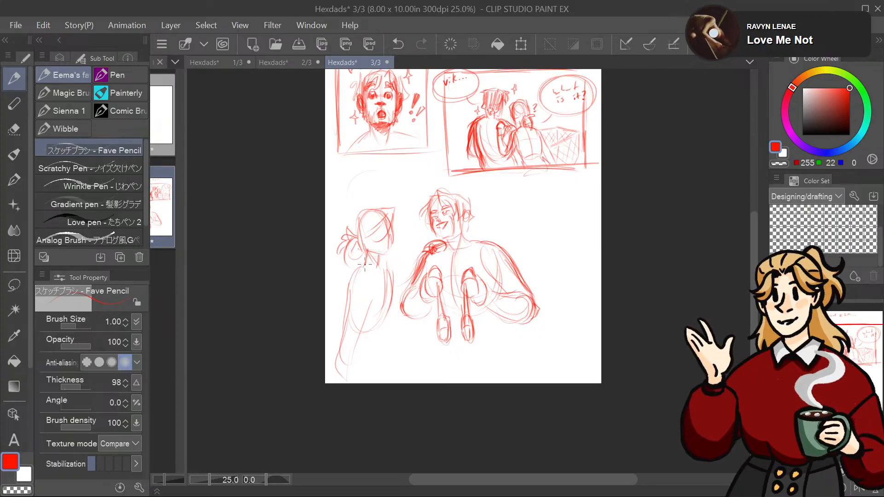
left_click_drag(394, 274, 375, 327)
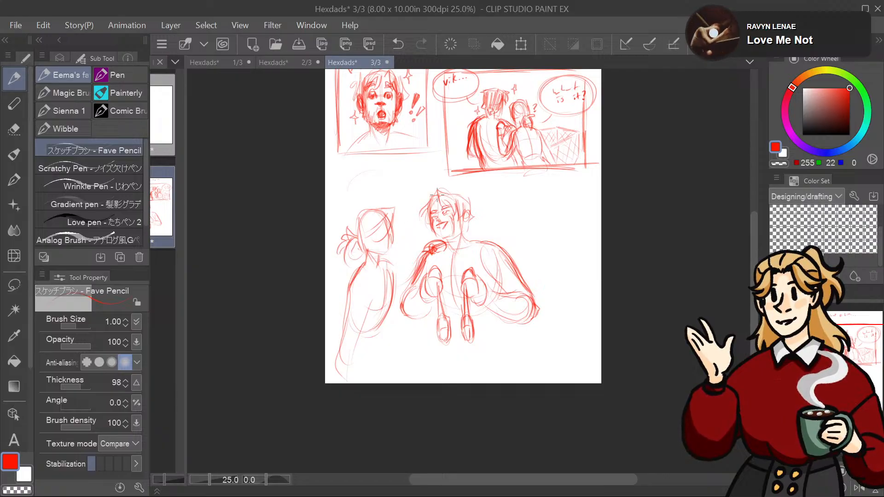
scroll(437, 196, "down", 2)
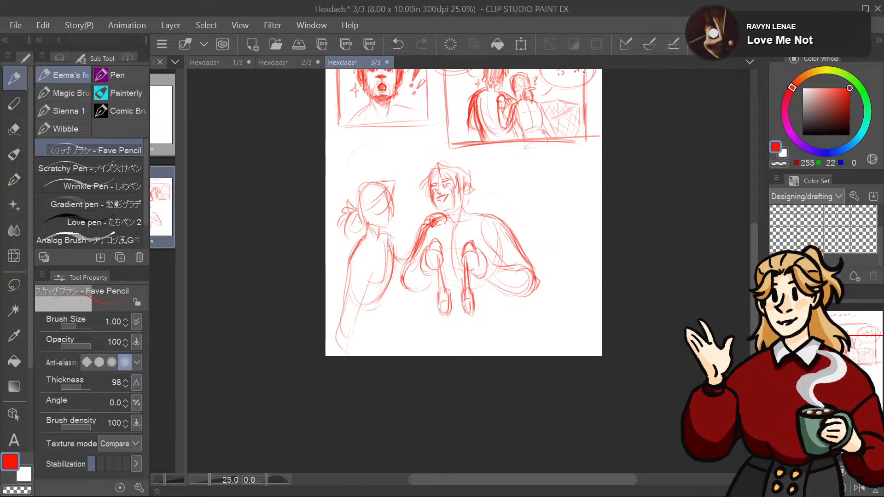
mouse_move(418, 242)
left_mouse_down()
mouse_move(409, 185)
mouse_move(429, 199)
mouse_move(444, 262)
mouse_move(460, 256)
mouse_move(459, 223)
mouse_move(413, 124)
mouse_move(407, 227)
left_mouse_up()
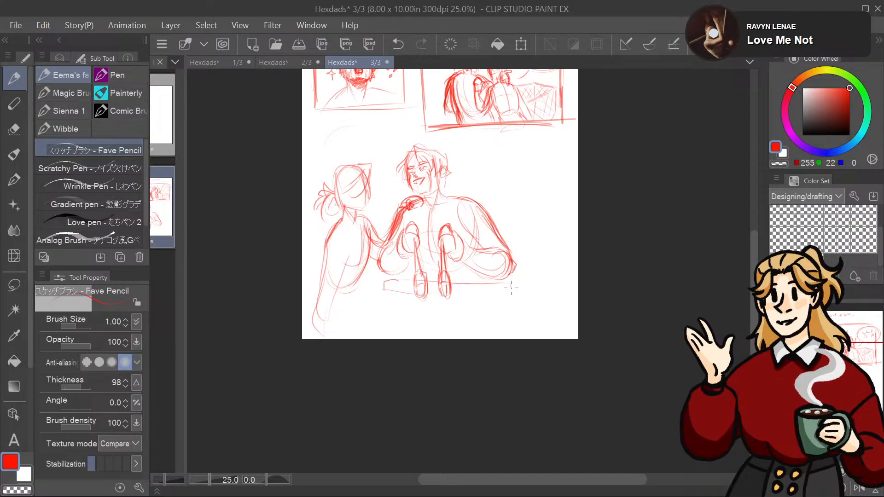
Step: Try a long, thin tabletop with supporting lines beneath the smiling figure's hands
left_click_drag(511, 287, 408, 293)
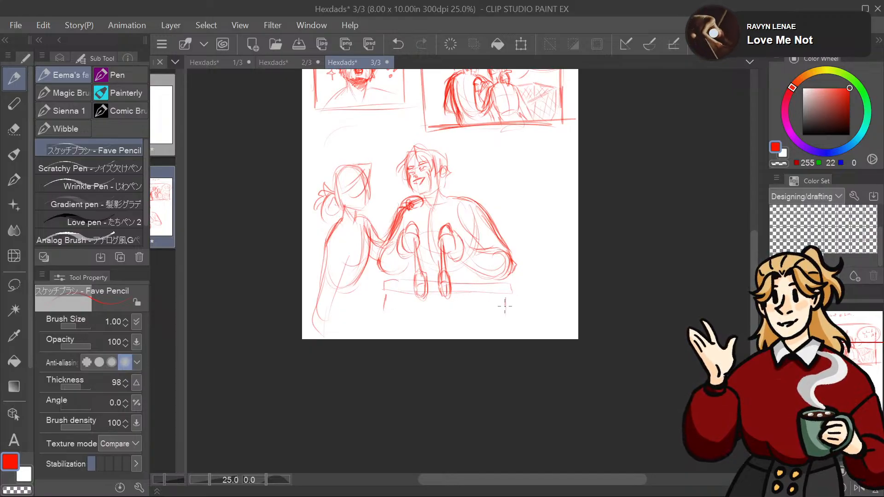
left_click_drag(383, 321, 490, 315)
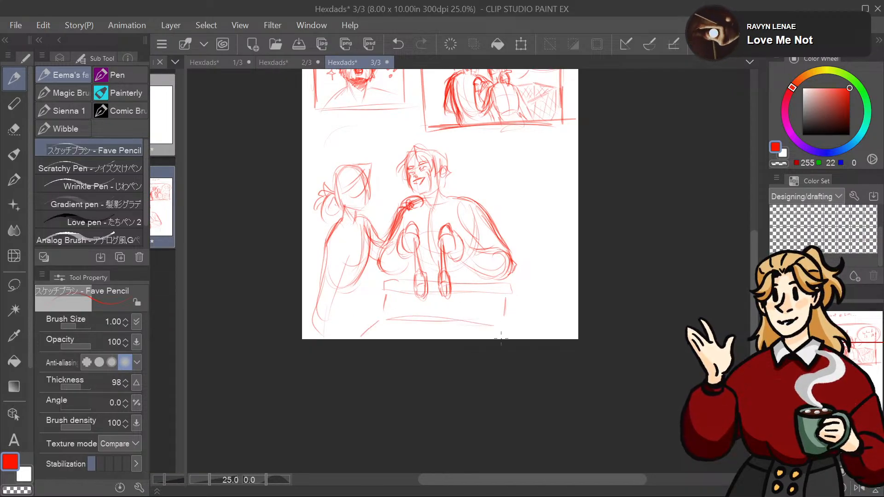
key("ctrl+z")
key("ctrl+z")
key("ctrl+z")
key("ctrl+z")
key("ctrl+z")
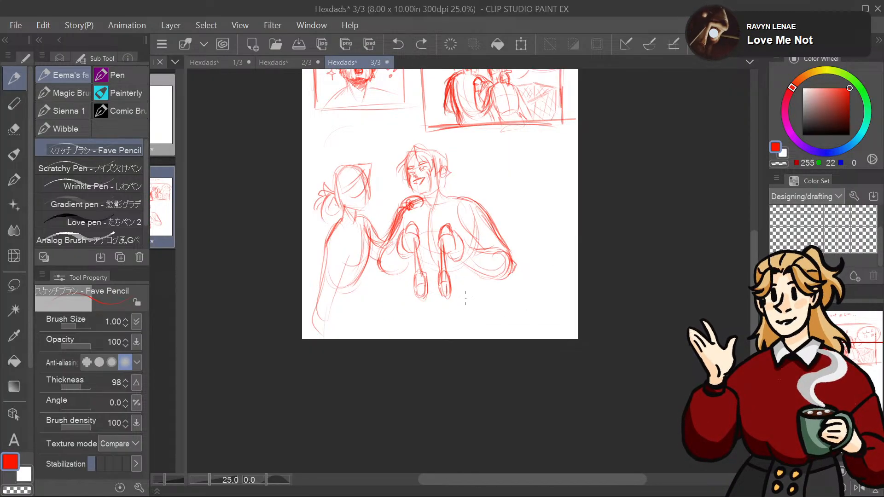
Step: Sketch the smiling figure's lower torso with side lines, an angled hem at the hip and a leg line running down the page
left_click_drag(481, 272, 483, 297)
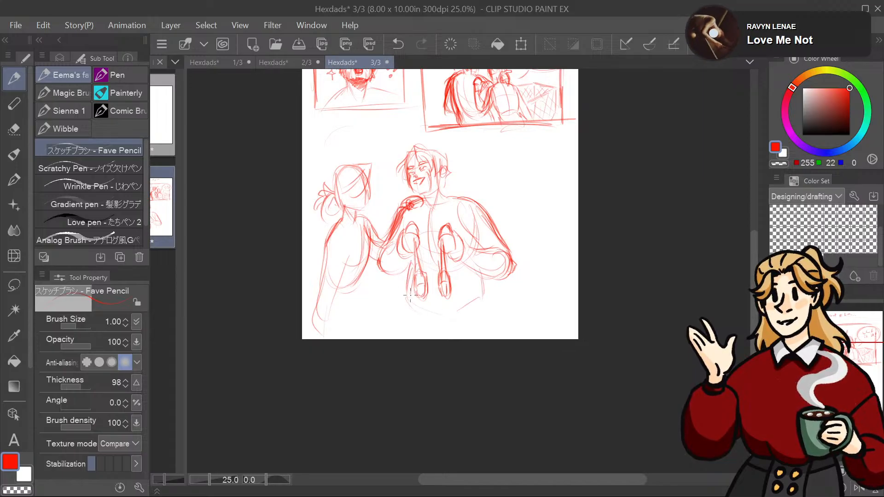
left_click_drag(414, 269, 409, 299)
left_click_drag(471, 264, 479, 298)
left_click_drag(474, 261, 481, 299)
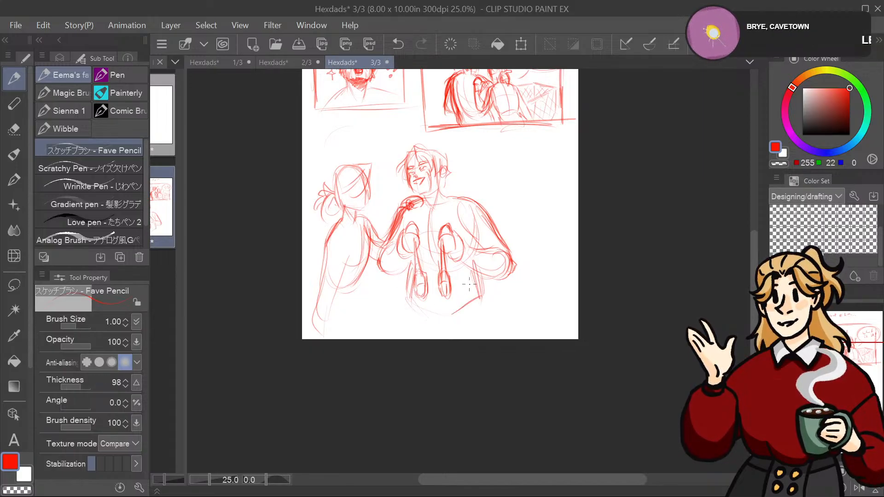
left_click_drag(407, 283, 402, 339)
Step: Sketch the second figure's hips and lower garment folds, and redefine the hanging arm with long strokes down to the page edge
left_click_drag(360, 286, 358, 313)
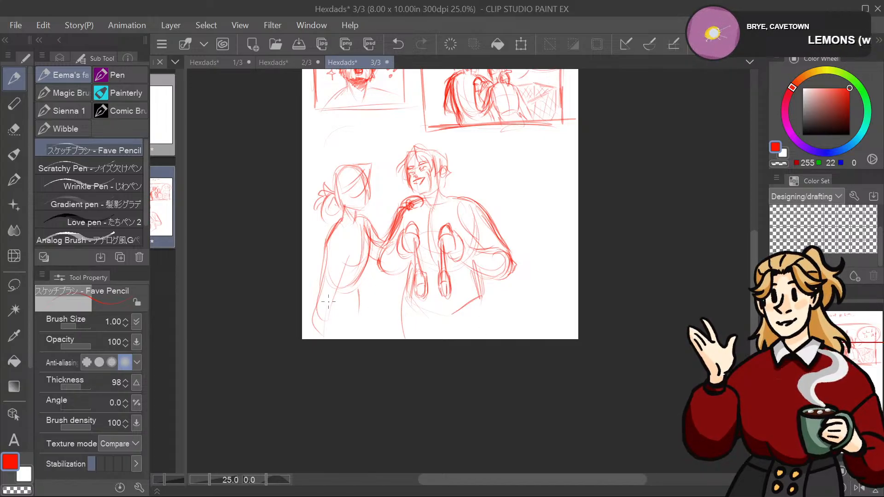
mouse_move(328, 282)
left_mouse_down()
mouse_move(337, 317)
mouse_move(328, 316)
mouse_move(367, 312)
mouse_move(330, 311)
mouse_move(369, 309)
left_mouse_up()
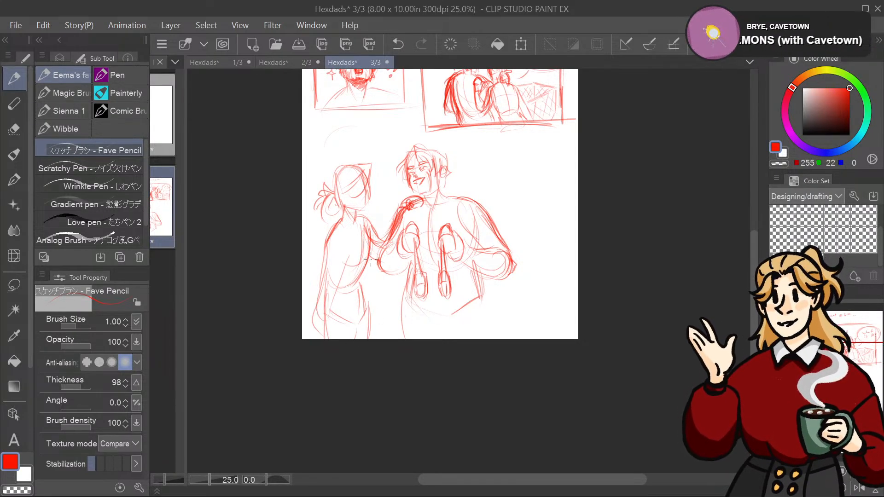
left_click_drag(343, 232, 328, 299)
mouse_move(342, 264)
left_mouse_down()
mouse_move(320, 280)
mouse_move(313, 326)
left_mouse_up()
left_click_drag(319, 291, 311, 339)
left_click_drag(336, 291, 321, 332)
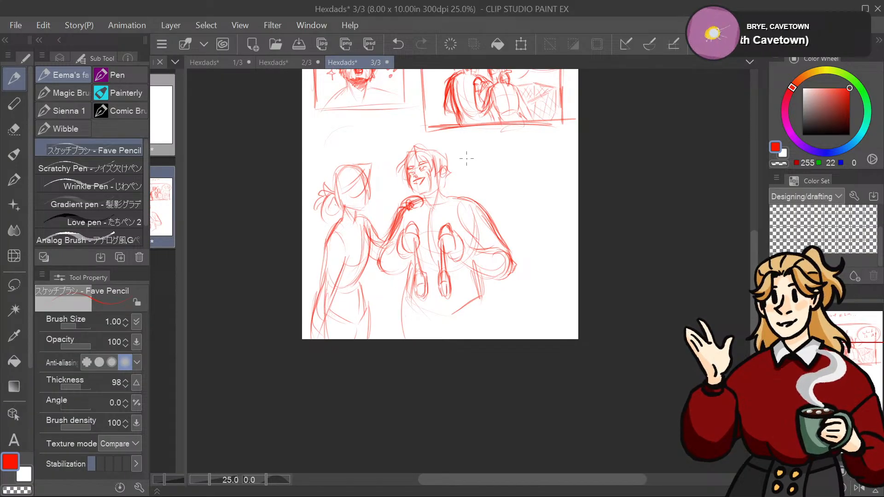
Step: Add a knotted sash around the second figure's waist and darker strokes beside the seated pair in page 3's second panel
left_click_drag(466, 158, 432, 233)
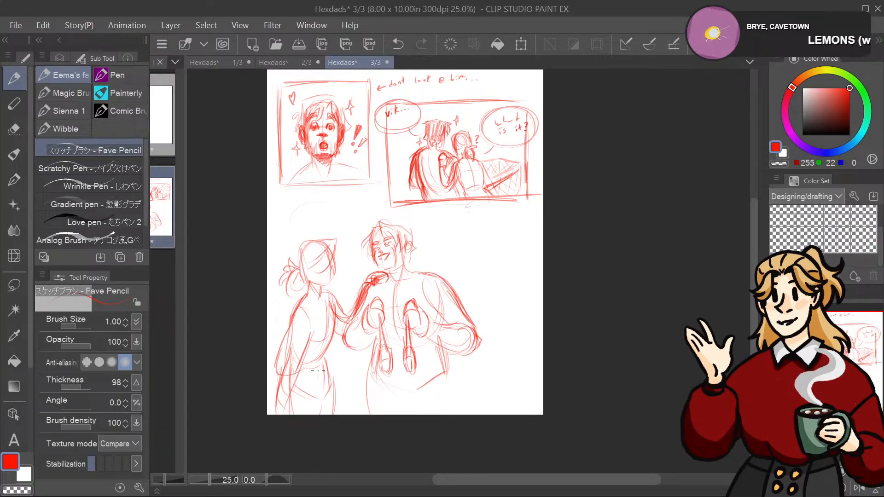
mouse_move(327, 365)
left_mouse_down()
mouse_move(318, 349)
mouse_move(305, 352)
mouse_move(326, 355)
mouse_move(324, 337)
mouse_move(328, 350)
left_mouse_up()
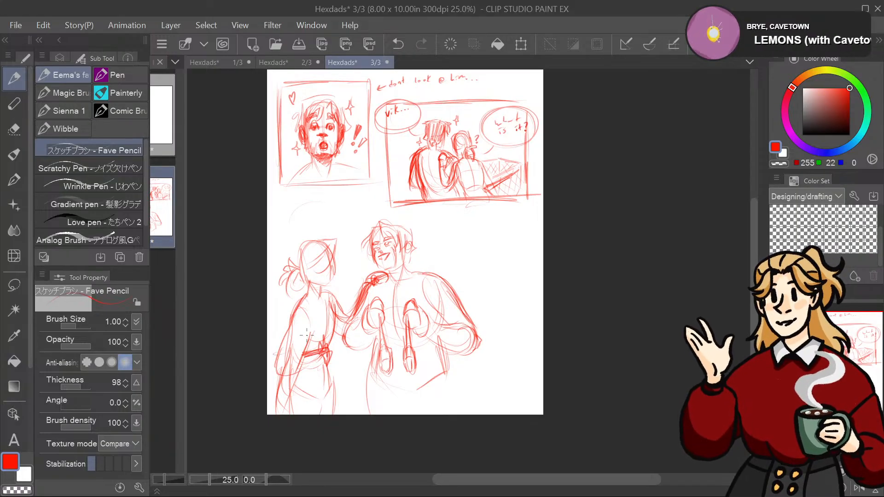
left_click_drag(484, 166, 489, 189)
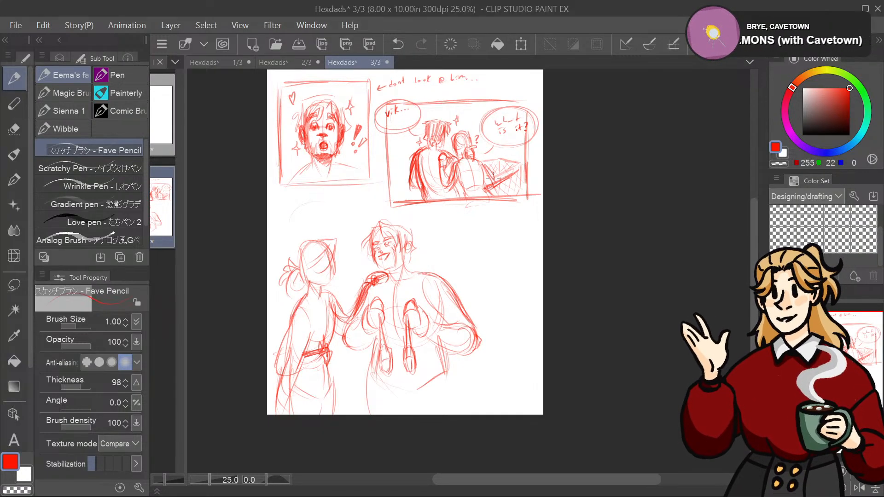
Step: Add loops to the second figure's sash knot and sketch a wide, rounded sleeve over the hip around the hanging arm
mouse_move(336, 399)
left_mouse_down()
mouse_move(329, 332)
mouse_move(378, 293)
mouse_move(389, 296)
left_mouse_up()
left_click_drag(386, 239, 383, 254)
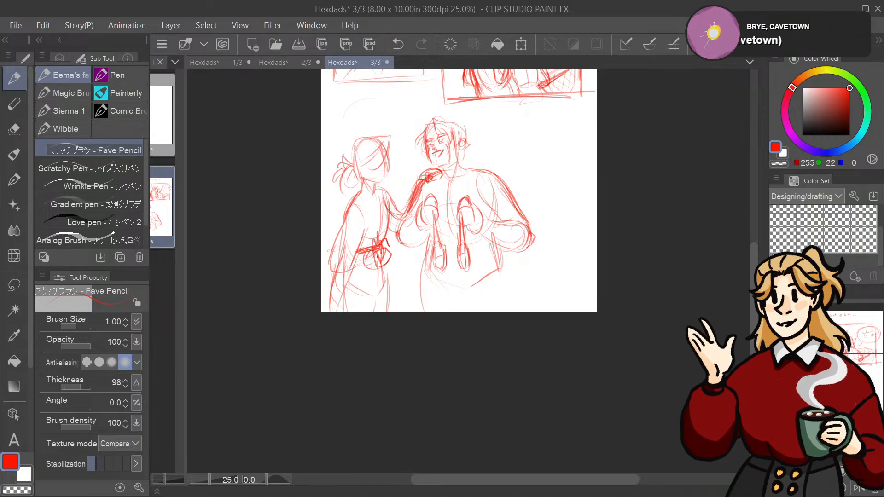
mouse_move(328, 257)
left_mouse_down()
mouse_move(364, 270)
mouse_move(349, 213)
left_mouse_up()
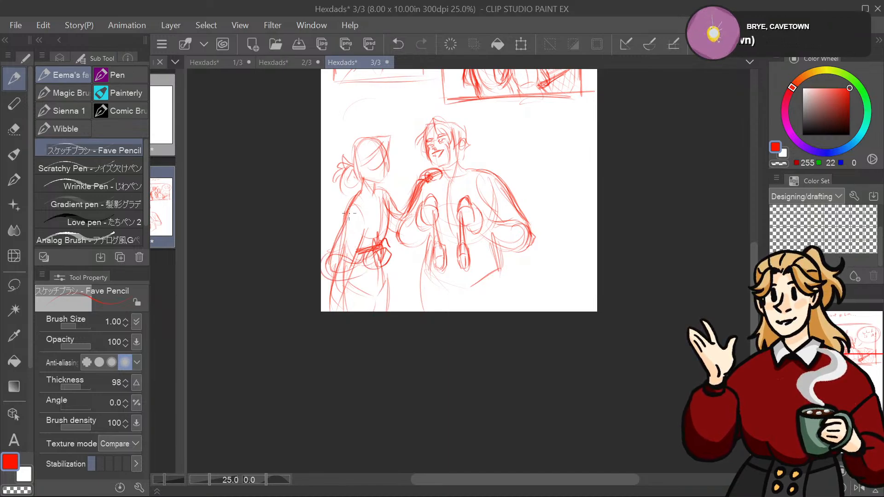
left_click_drag(357, 252, 347, 346)
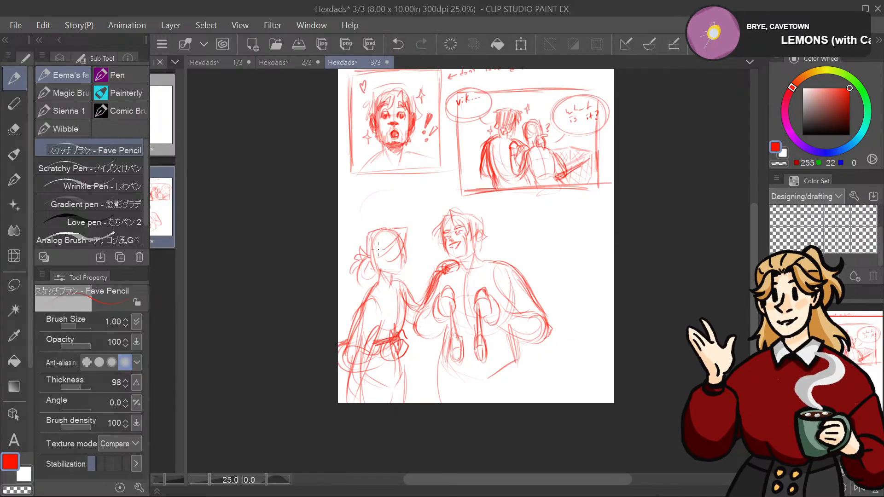
left_click_drag(377, 249, 367, 228)
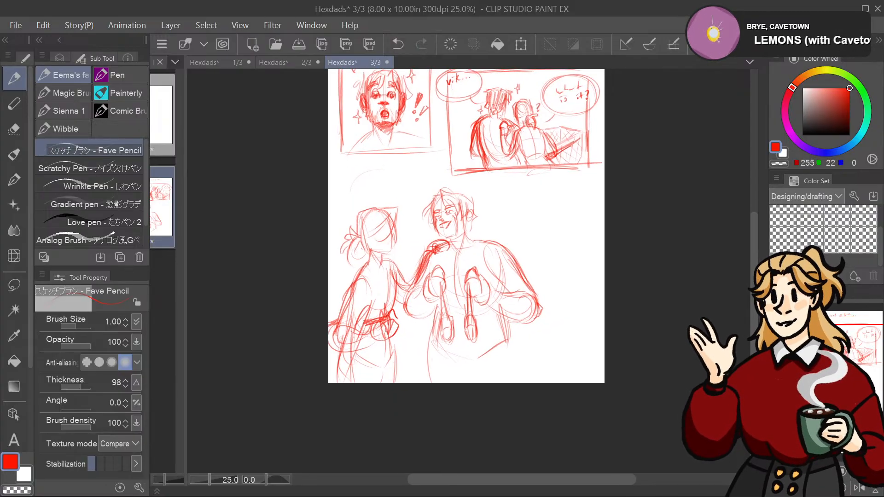
Step: Sketch a narrow table in front of the smiling figure, with a thin top, short legs and a lower edge line at the page bottom
left_click_drag(421, 348, 503, 349)
mouse_move(413, 346)
left_mouse_down()
mouse_move(517, 347)
mouse_move(408, 357)
mouse_move(532, 354)
mouse_move(522, 347)
mouse_move(508, 381)
mouse_move(402, 380)
left_mouse_up()
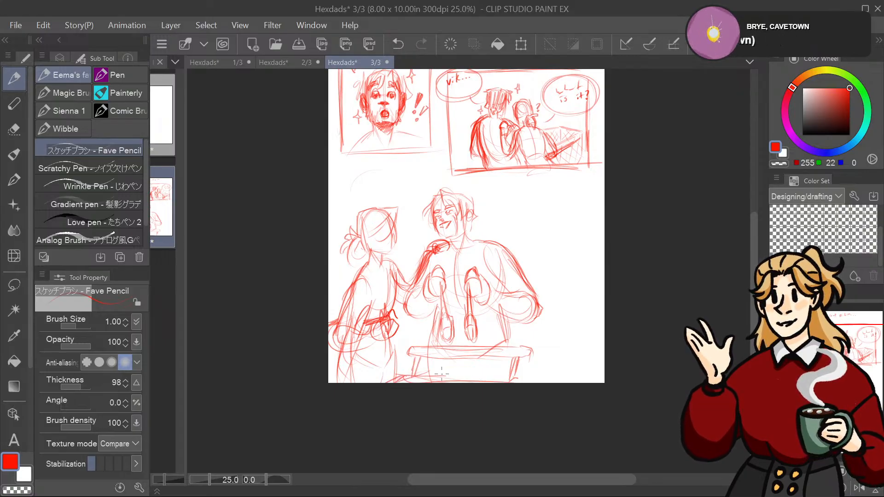
mouse_move(559, 362)
left_mouse_down()
mouse_move(554, 287)
mouse_move(607, 318)
mouse_move(556, 376)
mouse_move(546, 350)
mouse_move(532, 367)
left_mouse_up()
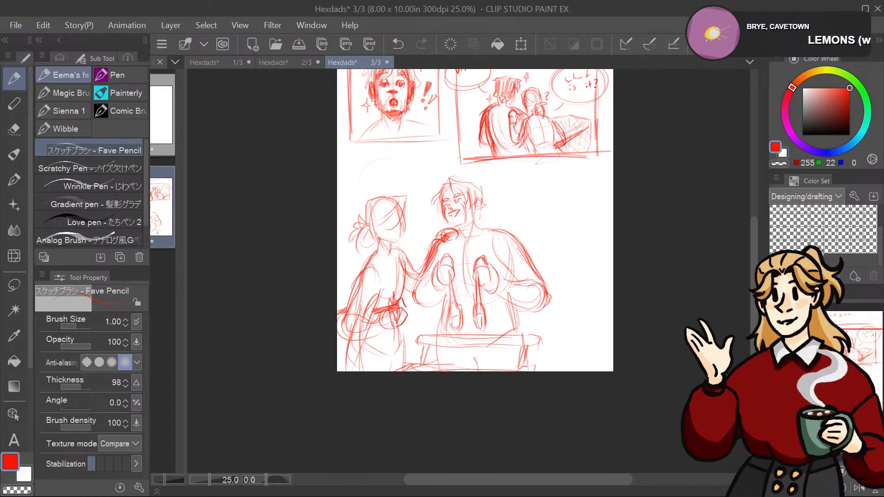
key("ctrl+minus")
key("ctrl+minus")
key("ctrl+alt+0")
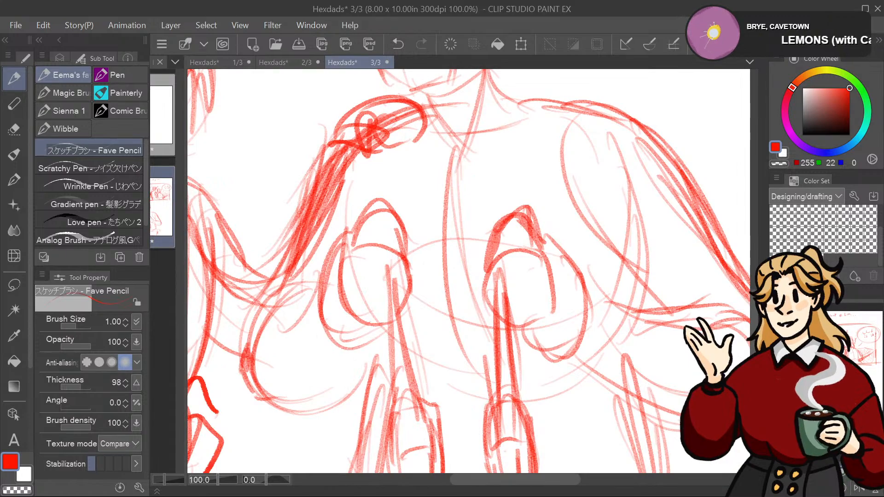
key("ctrl+minus")
key("ctrl+minus")
key("ctrl+minus")
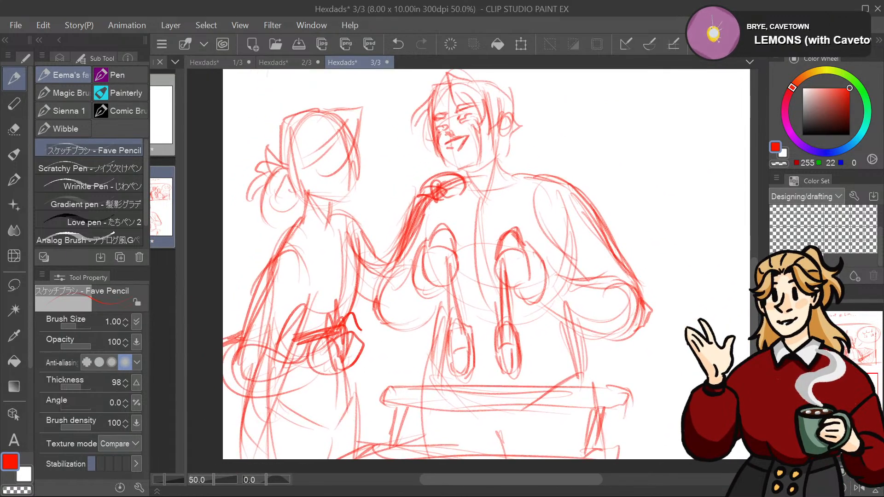
key("ctrl+minus")
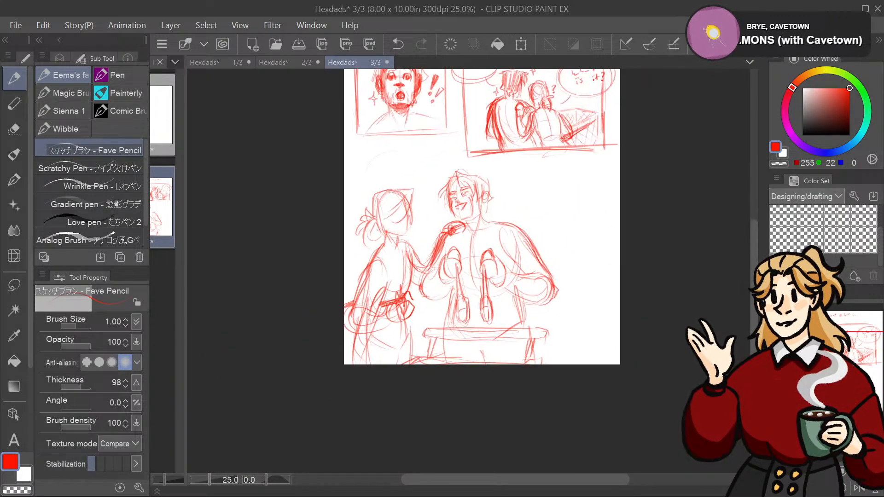
Step: Lasso page 3's lower scene, scale it to 119%, position it across the page's lower half, then deselect and return to the pencil
scroll(486, 233, "up", 2)
left_click(13, 284)
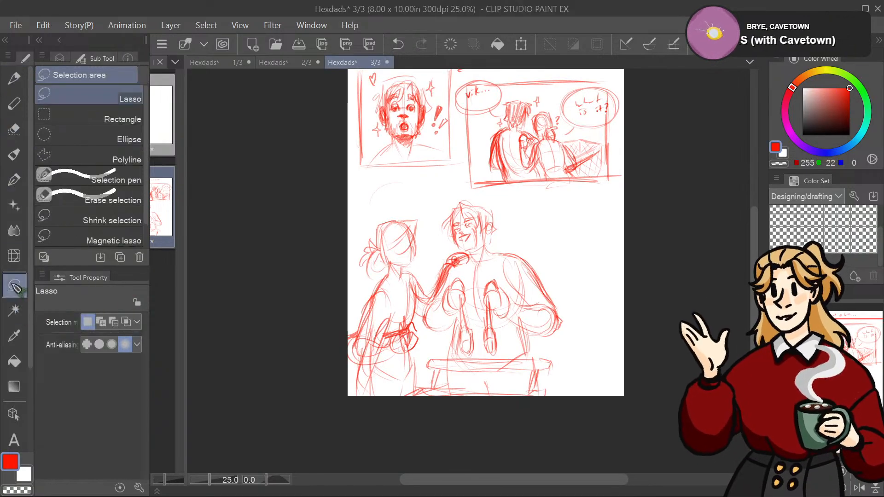
mouse_move(546, 232)
left_mouse_down()
mouse_move(505, 205)
mouse_move(301, 247)
mouse_move(616, 298)
mouse_move(581, 216)
left_mouse_up()
left_click(535, 371)
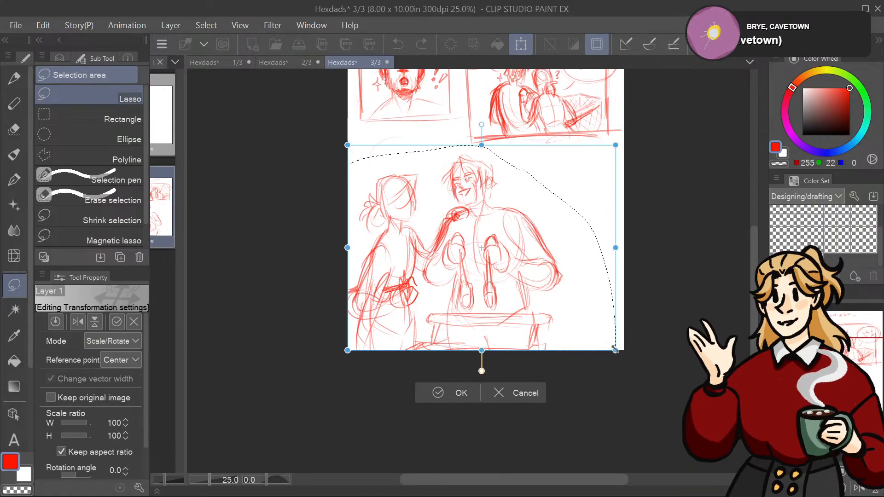
left_click_drag(615, 350, 666, 382)
left_click_drag(545, 293, 598, 270)
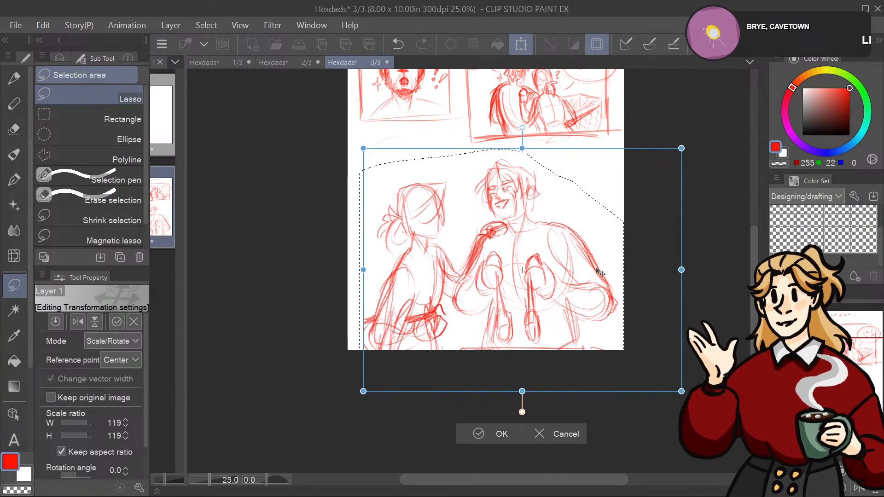
left_click_drag(537, 331, 533, 329)
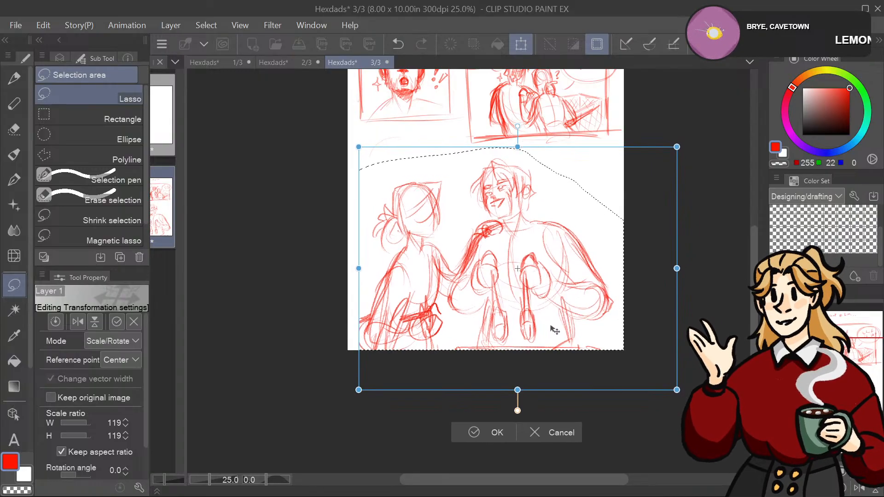
left_click(497, 432)
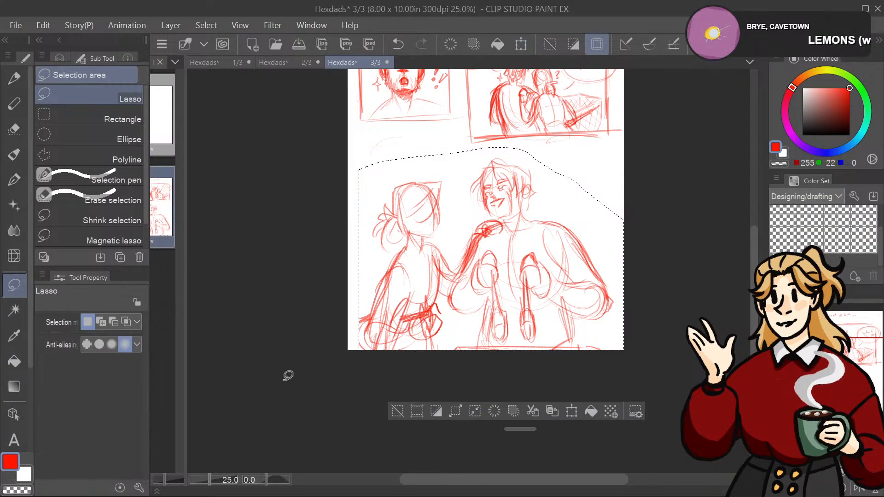
key("ctrl+d")
scroll(286, 373, "down", 2)
scroll(456, 234, "up", 3)
key("p")
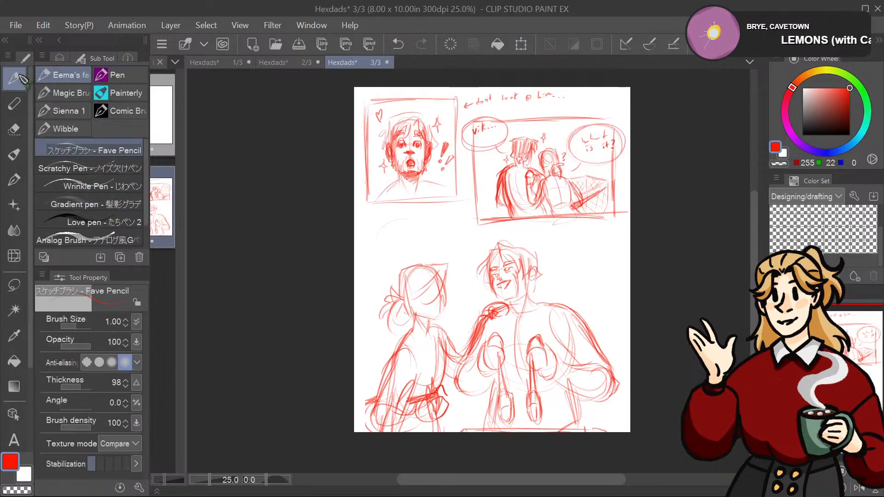
Step: Try a large oval speech balloon above the second figure and a rounder one beside the smiling figure, then undo them
mouse_move(460, 227)
left_mouse_down()
mouse_move(391, 256)
mouse_move(462, 219)
left_mouse_up()
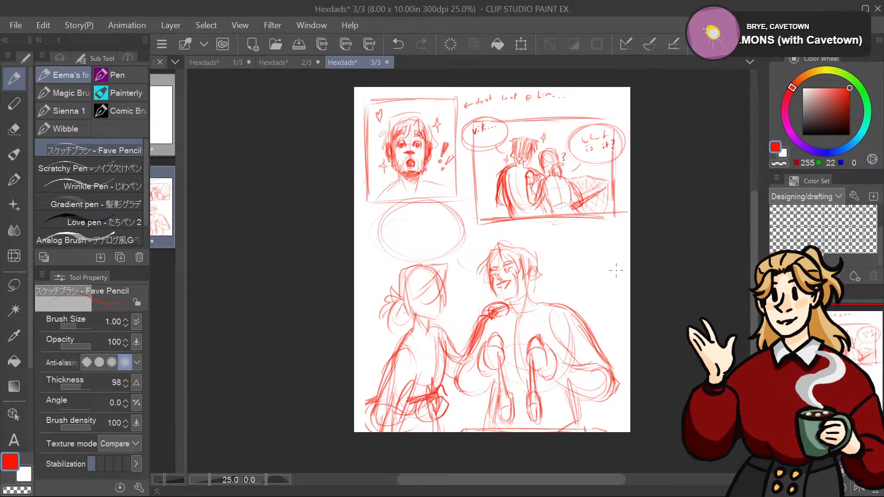
mouse_move(594, 252)
left_mouse_down()
mouse_move(562, 286)
mouse_move(624, 281)
left_mouse_up()
mouse_move(562, 296)
left_mouse_down()
mouse_move(541, 298)
mouse_move(501, 239)
left_mouse_up()
left_click_drag(634, 309, 650, 309)
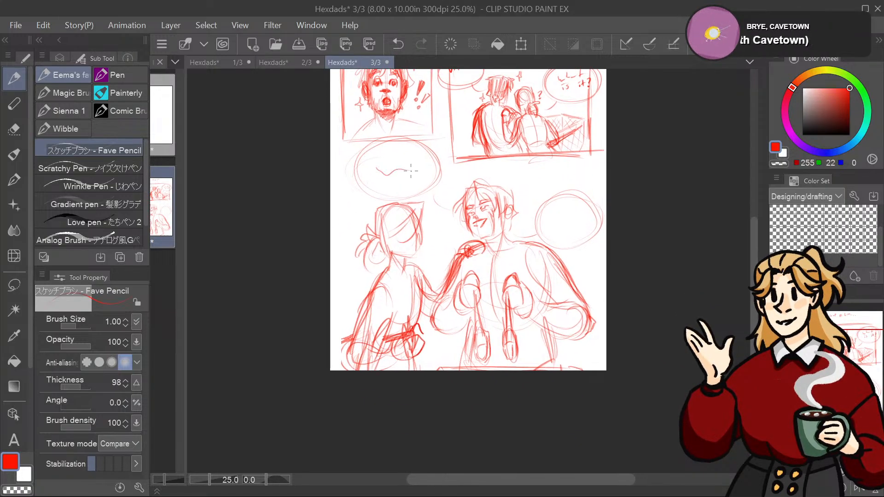
left_click_drag(659, 189, 641, 243)
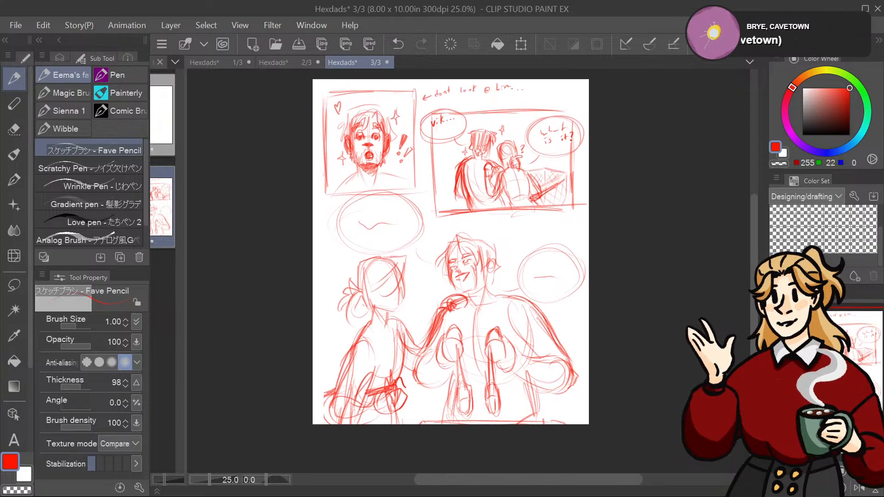
key("ctrl+minus")
key("ctrl+z")
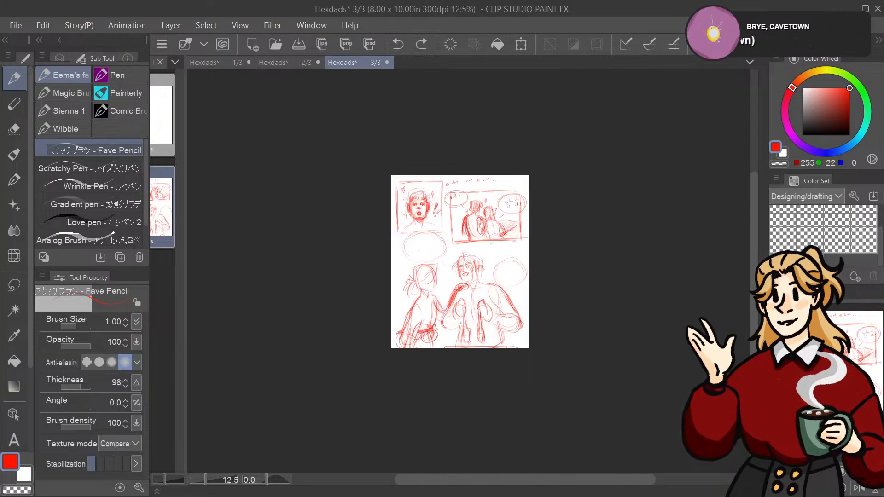
key("ctrl+z")
key("ctrl+z")
key("ctrl+z")
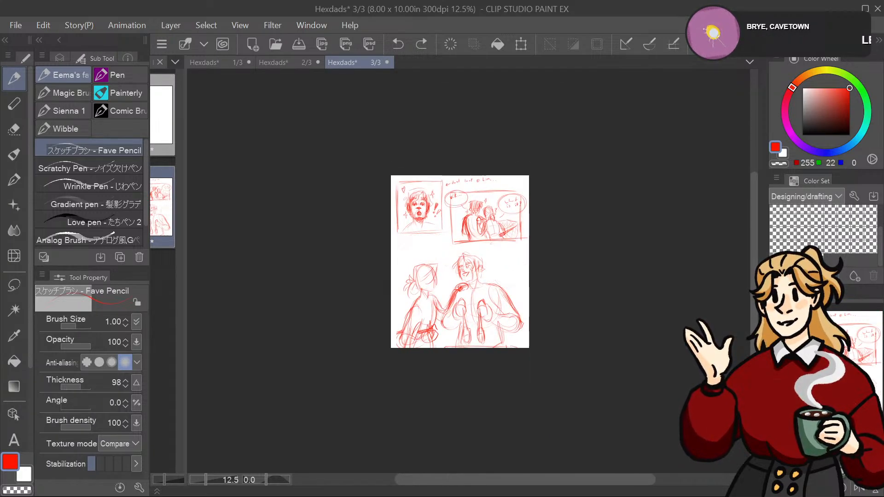
Step: Draw a smaller oval speech balloon with a curved tail above the second figure and letter it "are u crying"
key("ctrl+plus")
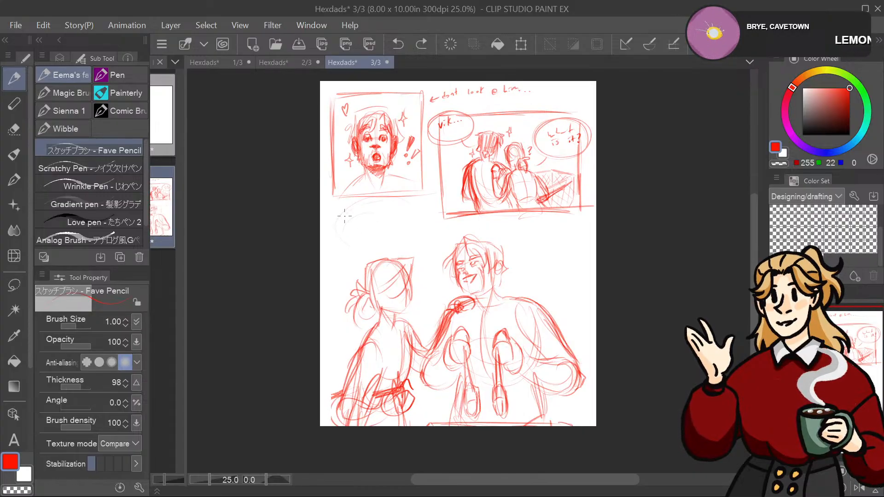
left_click_drag(344, 215, 346, 212)
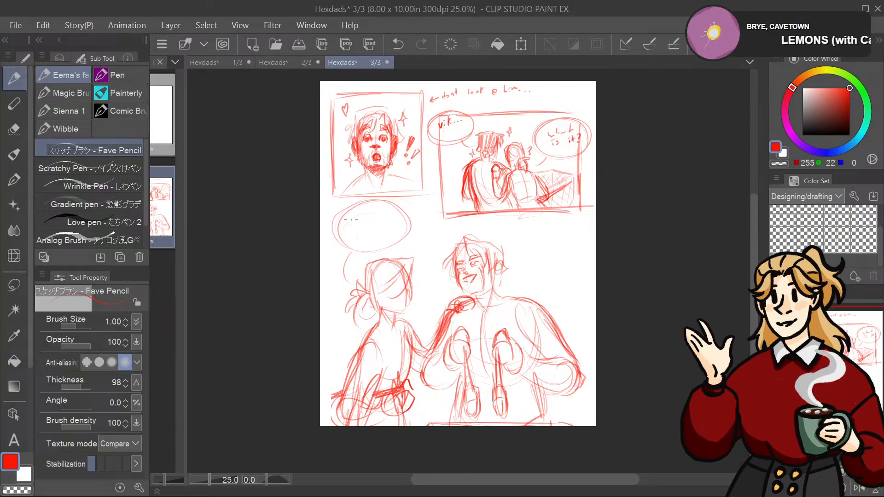
mouse_move(352, 220)
left_mouse_down()
mouse_move(376, 217)
mouse_move(362, 234)
mouse_move(375, 229)
mouse_move(382, 237)
left_mouse_up()
mouse_move(386, 225)
left_mouse_down()
mouse_move(382, 235)
mouse_move(372, 211)
left_mouse_up()
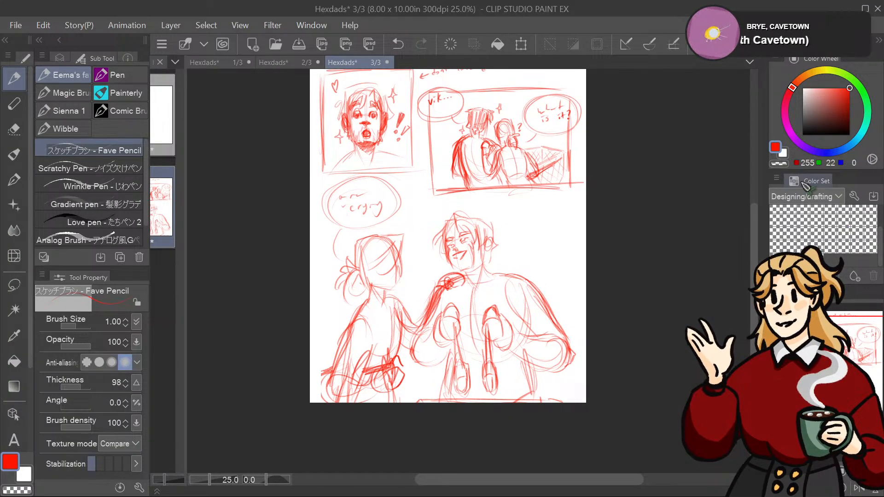
Step: Draw a round speech balloon with a short tail beside the smiling figure's head and letter it "look at them"
left_click_drag(444, 236, 438, 220)
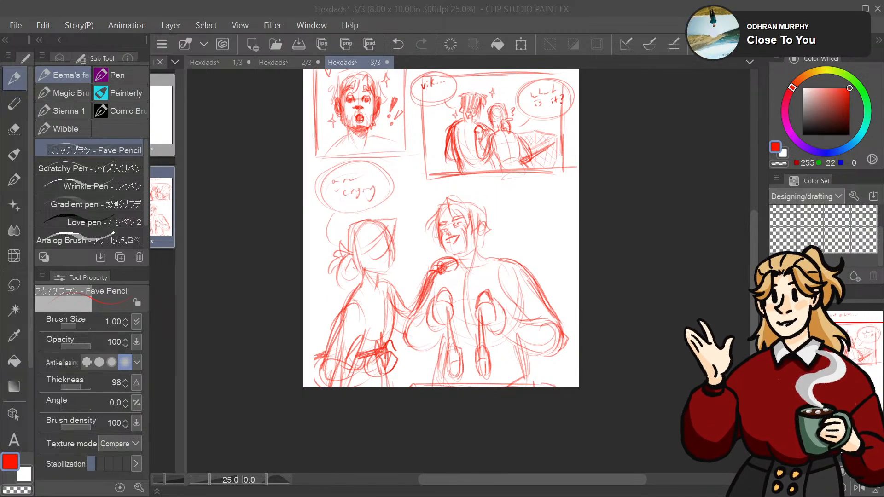
left_click_drag(440, 258, 413, 248)
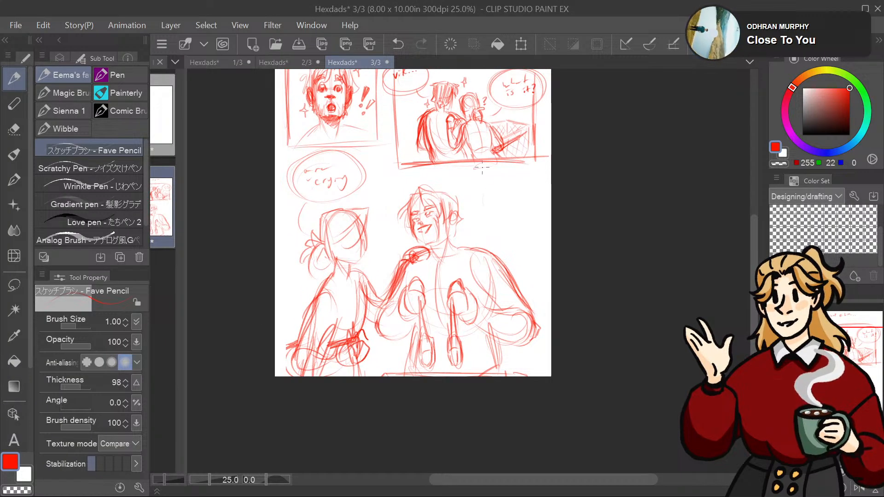
mouse_move(521, 215)
left_mouse_down()
mouse_move(472, 189)
mouse_move(531, 173)
mouse_move(521, 216)
mouse_move(475, 208)
left_mouse_up()
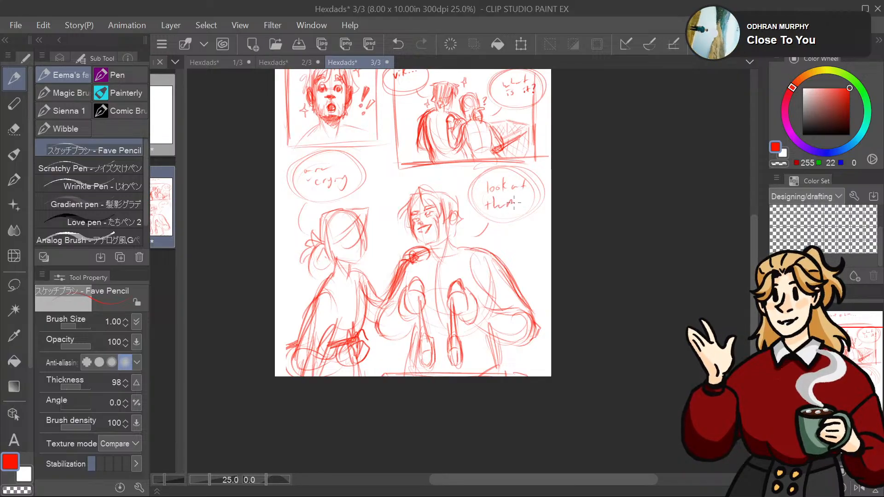
mouse_move(539, 186)
left_mouse_down()
mouse_move(529, 159)
mouse_move(568, 172)
mouse_move(583, 238)
mouse_move(602, 187)
left_mouse_up()
Step: Review the whole of page 3 and widen the page overview to show all three pages together
key("ctrl+minus")
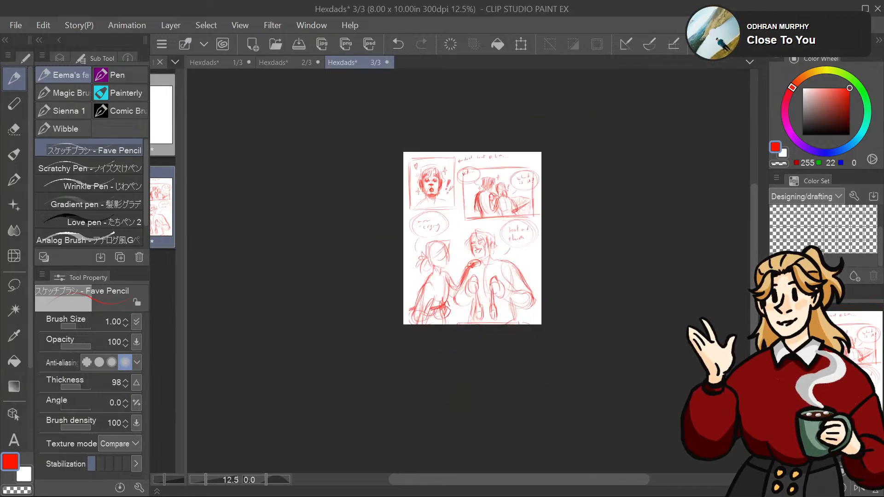
key("ctrl+alt+0")
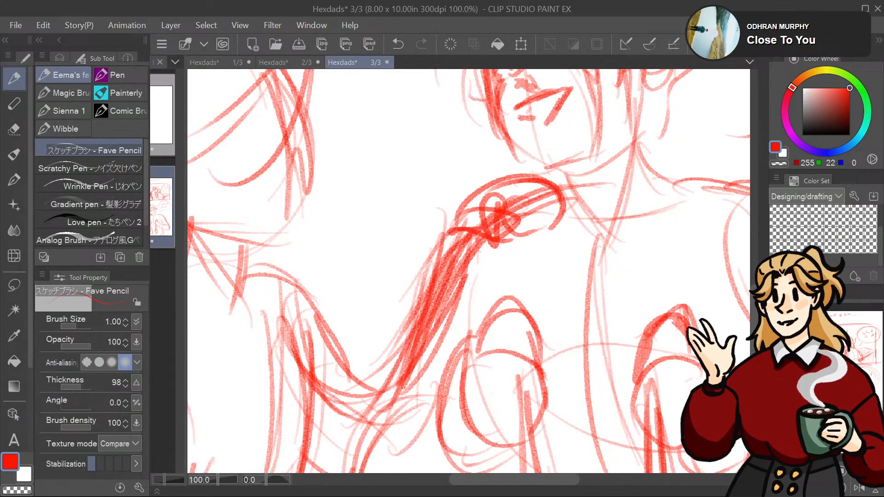
key("ctrl+0")
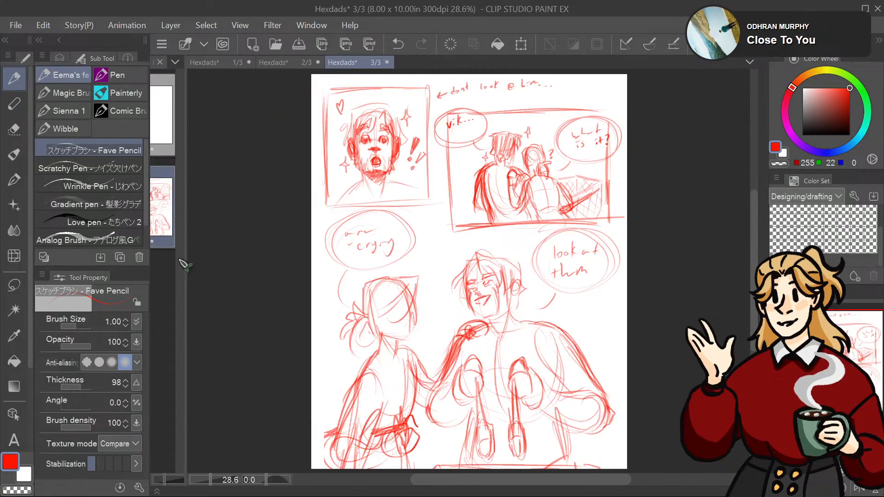
left_click_drag(184, 264, 317, 290)
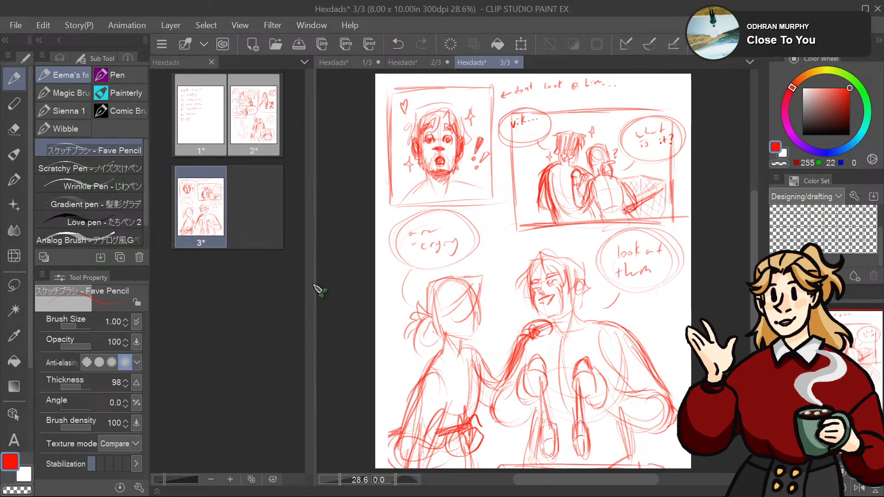
left_click_drag(532, 271, 485, 273)
key("ctrl+minus")
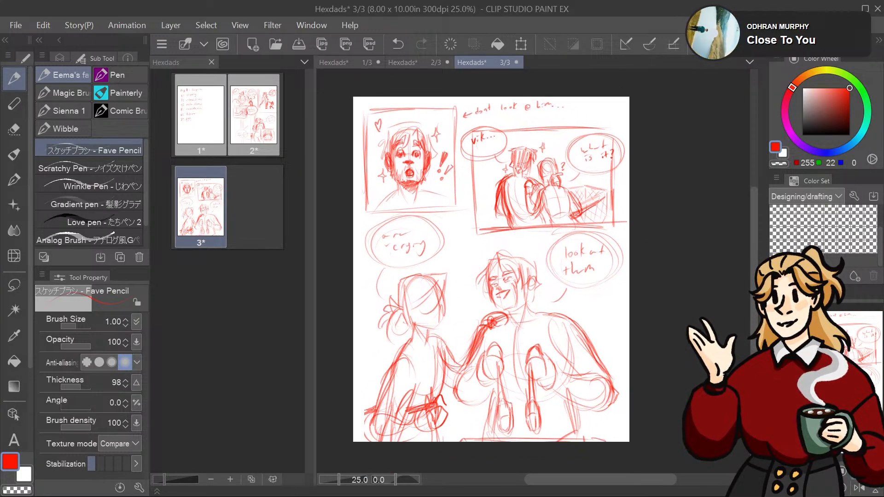
Step: Switch to page 2, look over its panels and balloons, and narrow the page overview again
left_click(426, 64)
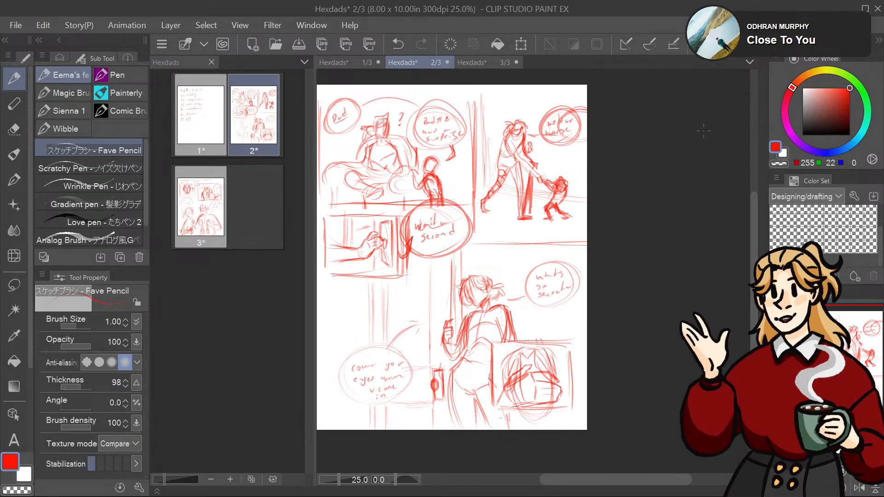
left_click_drag(703, 131, 763, 98)
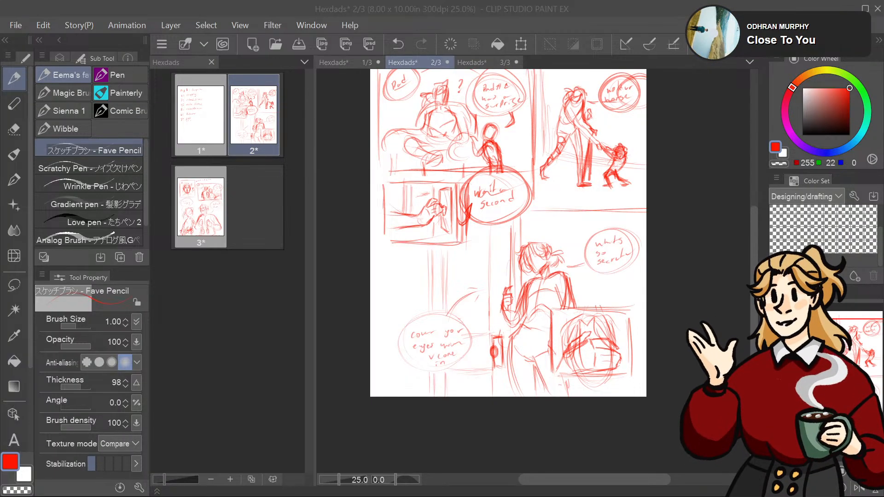
mouse_move(841, 364)
left_mouse_down()
mouse_move(847, 390)
mouse_move(848, 352)
left_mouse_up()
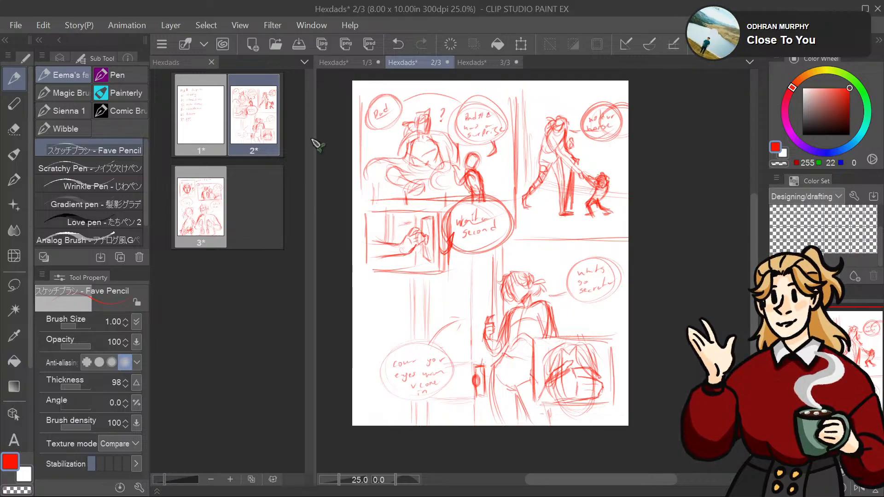
left_click_drag(317, 140, 176, 156)
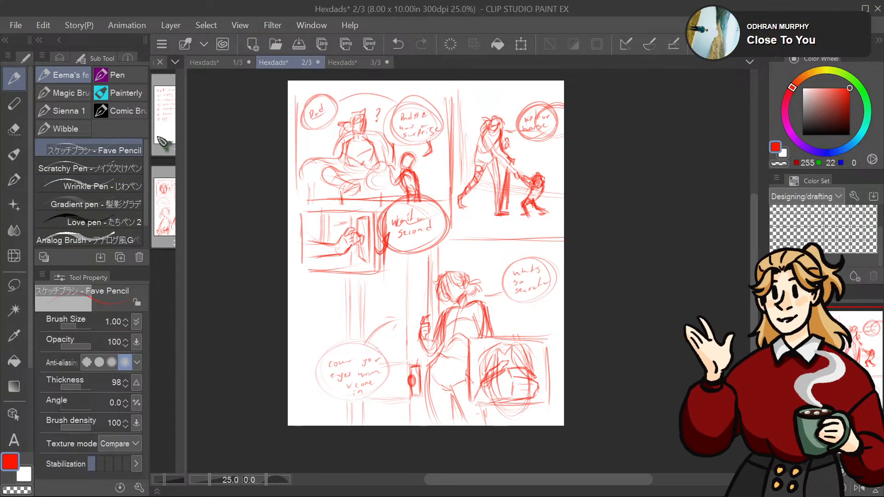
Step: Check the lower sketch layer by hiding and showing it, and merge page 2's two sketch layers into one
left_click_drag(881, 247, 881, 210)
left_click(777, 212)
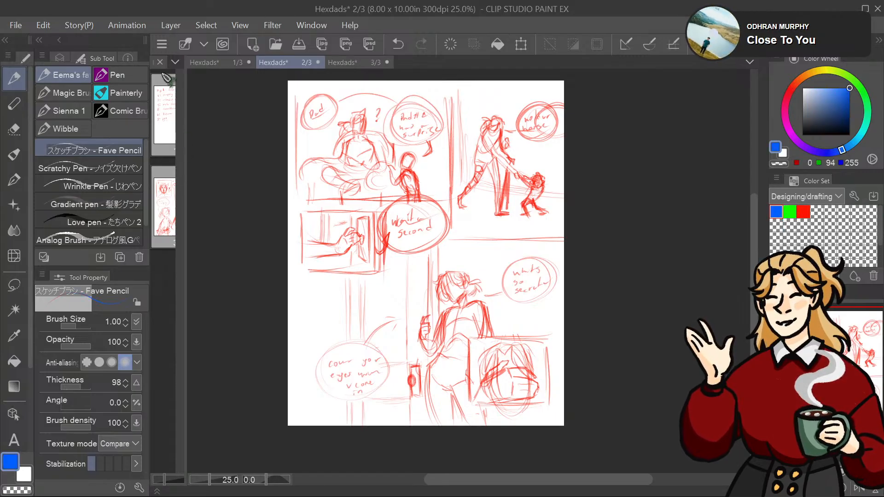
left_click(59, 58)
left_click(43, 136)
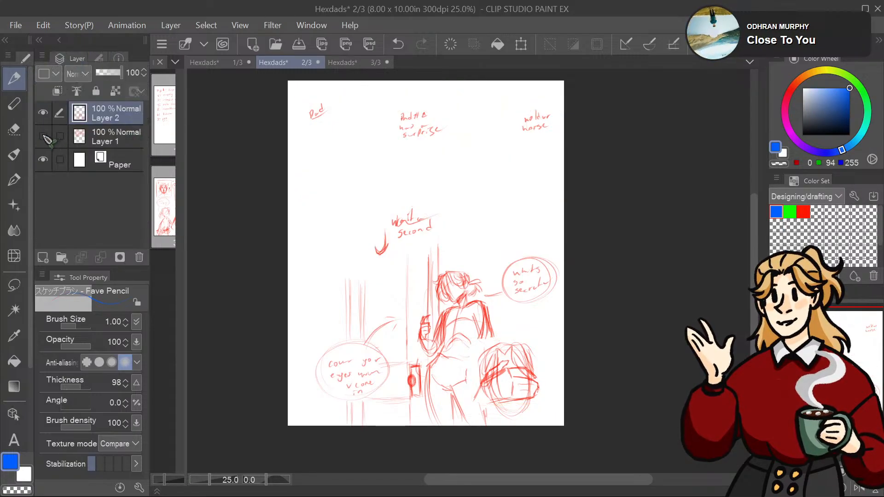
left_click(43, 136)
left_click(176, 26)
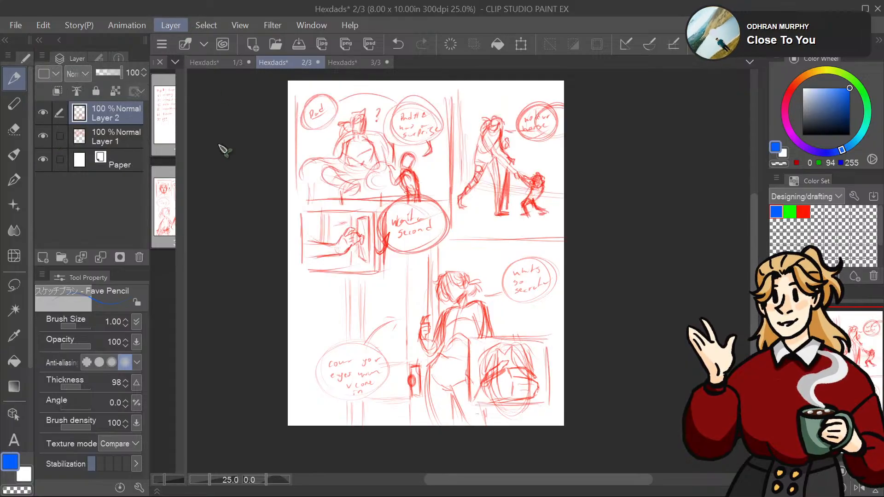
left_click(259, 326)
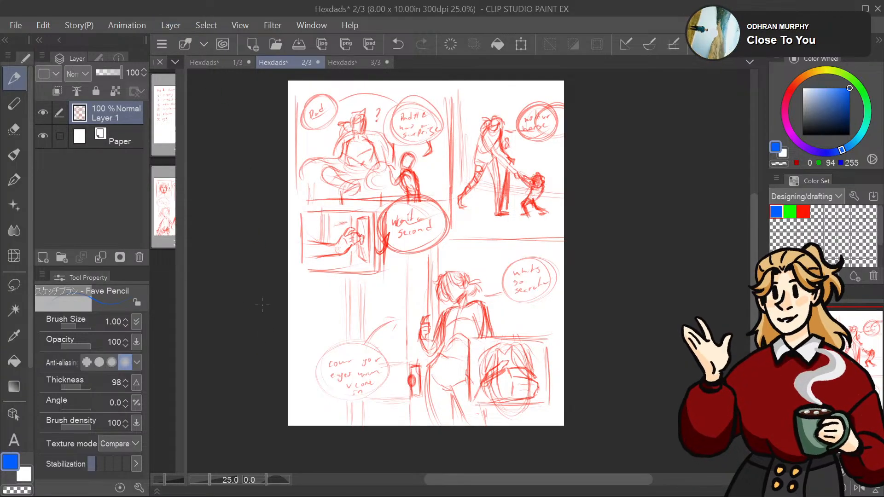
Step: Fade the merged sketch layer to 23% opacity and add a new layer above it with black as the drawing colour
left_click(105, 74)
left_click_drag(105, 73, 101, 74)
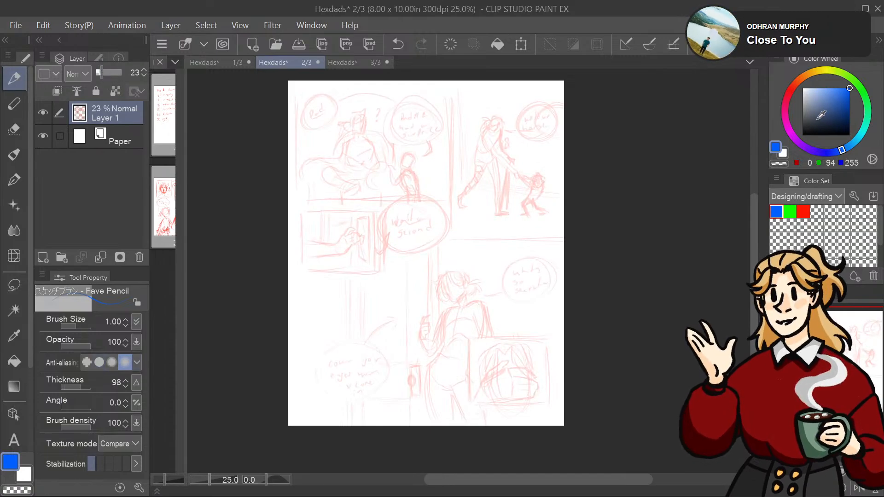
left_click_drag(814, 125, 760, 169)
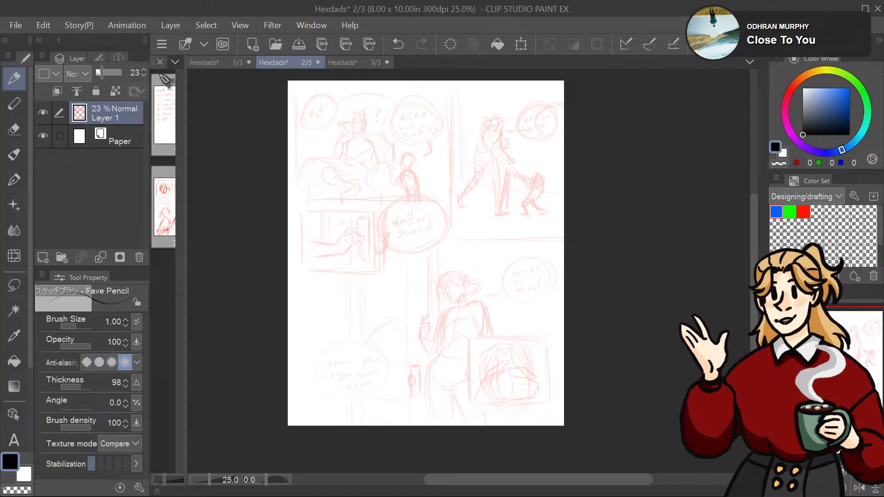
key("ctrl+shift+n")
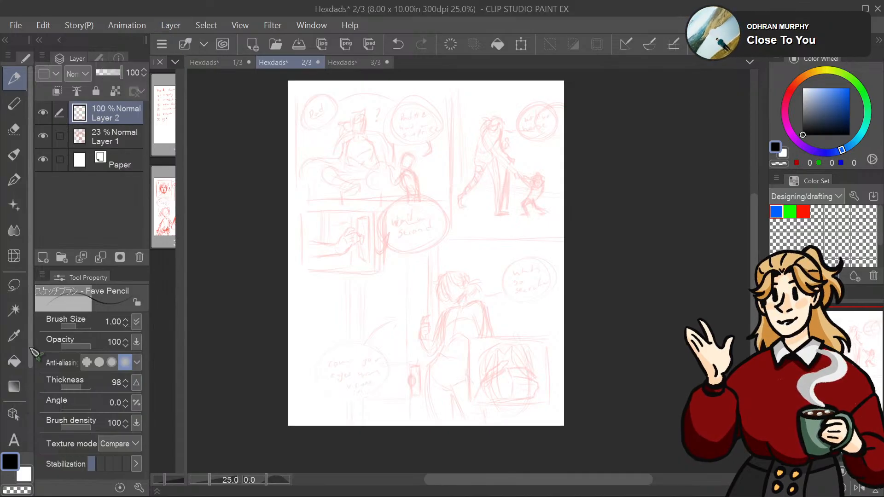
Step: Choose the Rectangle frame 2 tool for making the comic's panel borders
left_click_drag(30, 362, 30, 467)
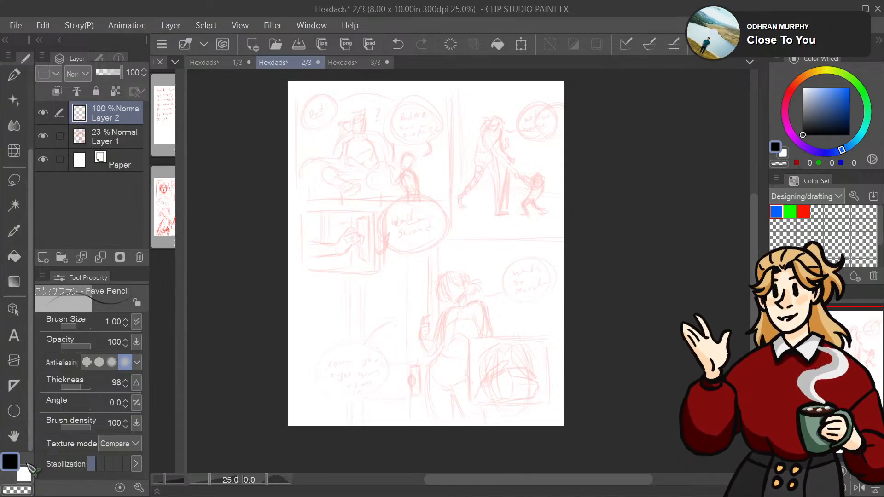
left_click(15, 363)
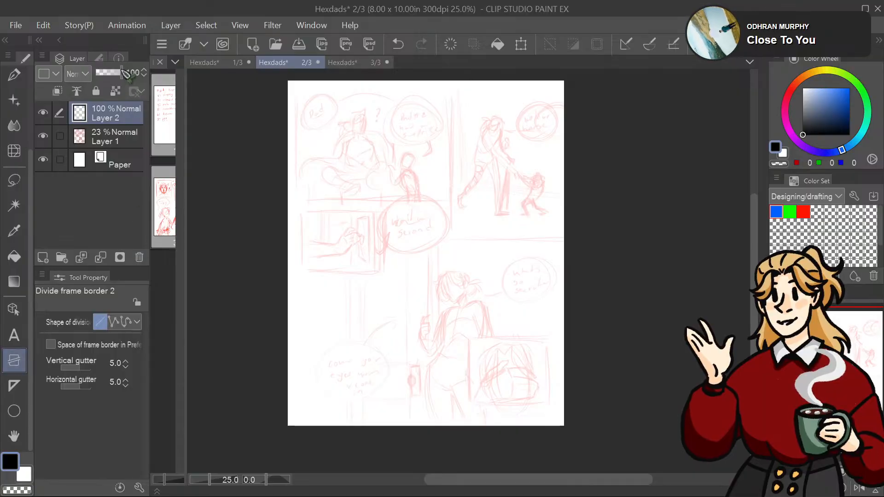
left_click(99, 58)
left_click(112, 128)
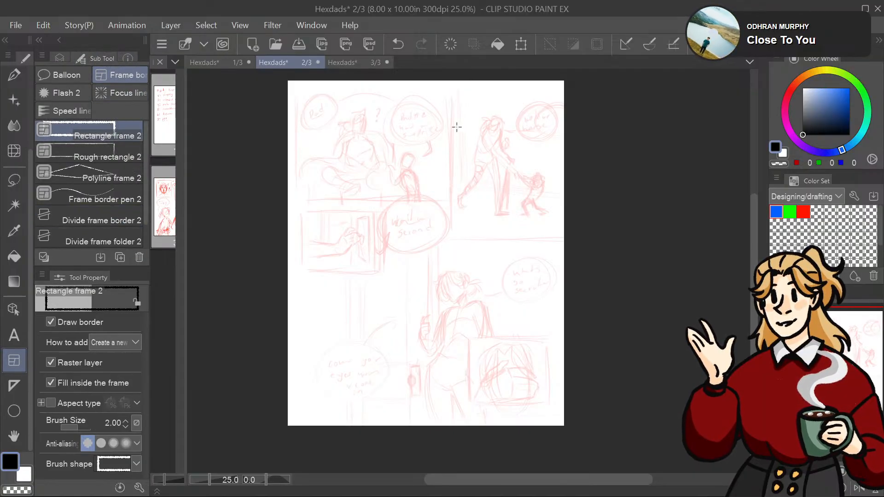
Step: Try rectangular frames over the two upper panels of page 2, flush with the page edges
left_click_drag(300, 93, 453, 200)
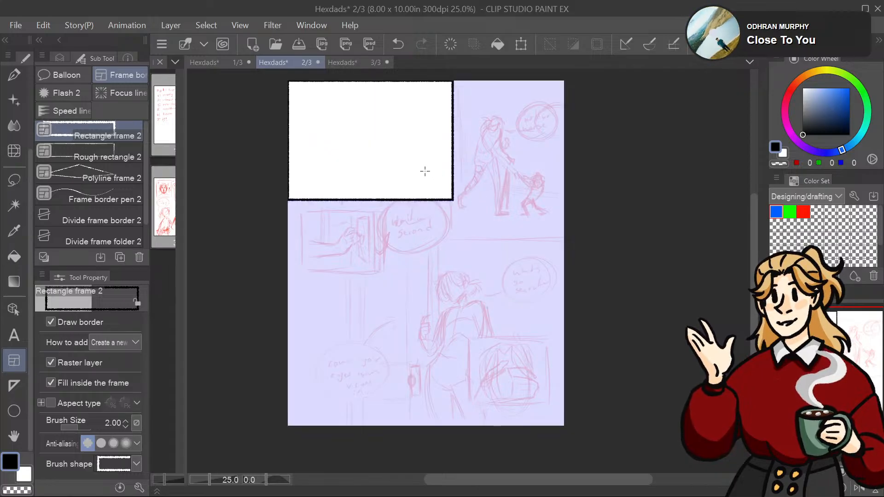
key("ctrl+z")
mouse_move(297, 91)
left_mouse_down()
mouse_move(339, 118)
mouse_move(412, 197)
mouse_move(455, 203)
mouse_move(385, 126)
mouse_move(299, 87)
left_mouse_up()
key("ctrl+z")
key("ctrl+z")
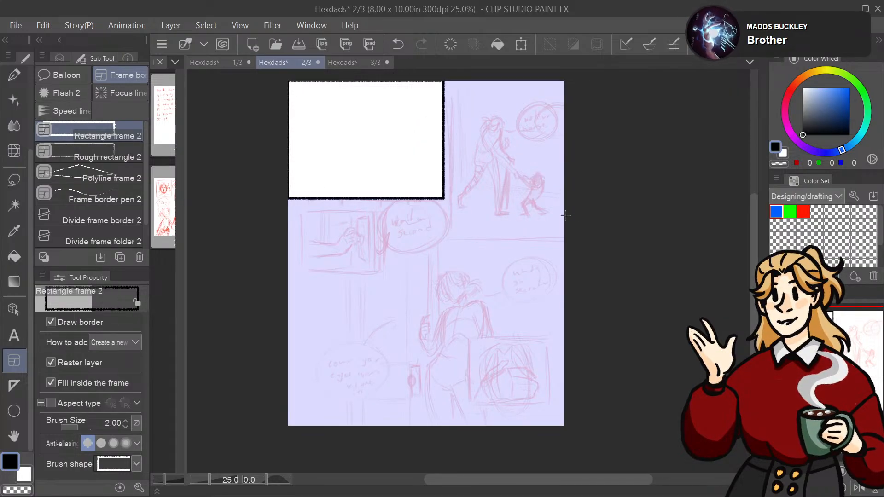
left_click_drag(446, 82, 564, 240)
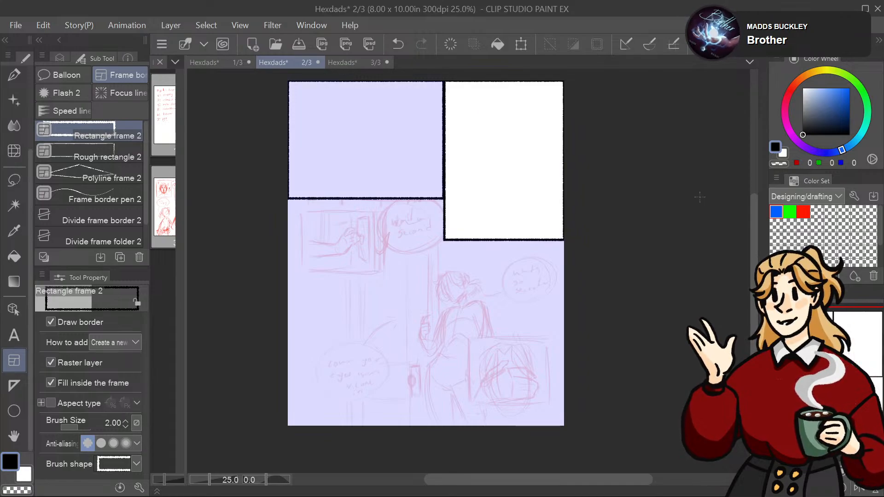
left_click_drag(874, 304, 873, 317)
key("ctrl+z")
key("ctrl+z")
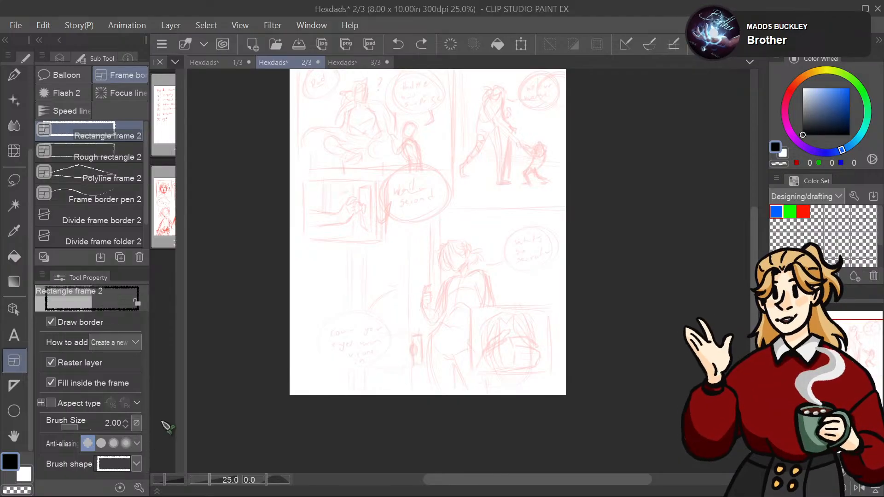
left_click_drag(638, 164, 635, 203)
left_click_drag(445, 207, 287, 313)
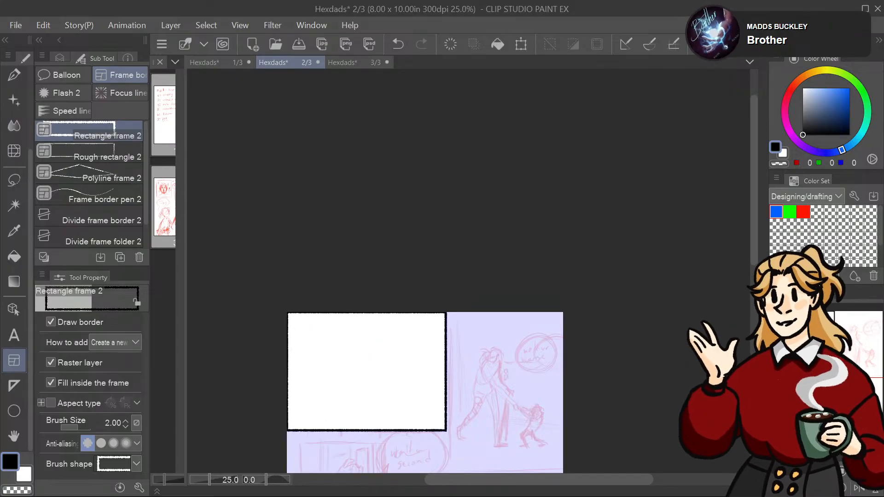
Step: Undo the flush frame and draw the upper-left panel's rectangular frame with a small margin inside the page edges
scroll(562, 312, "down", 2)
left_click_drag(563, 312, 653, 240)
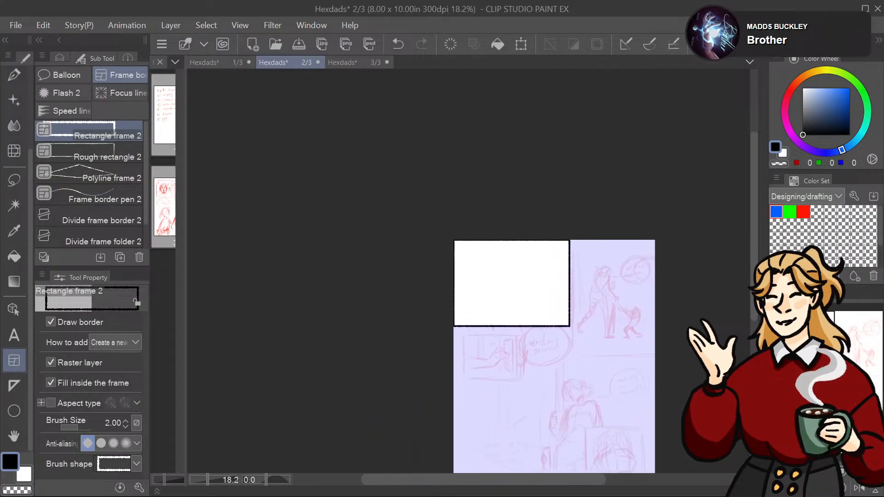
left_click_drag(500, 243, 370, 176)
scroll(370, 176, "up", 2)
scroll(382, 226, "up", 3)
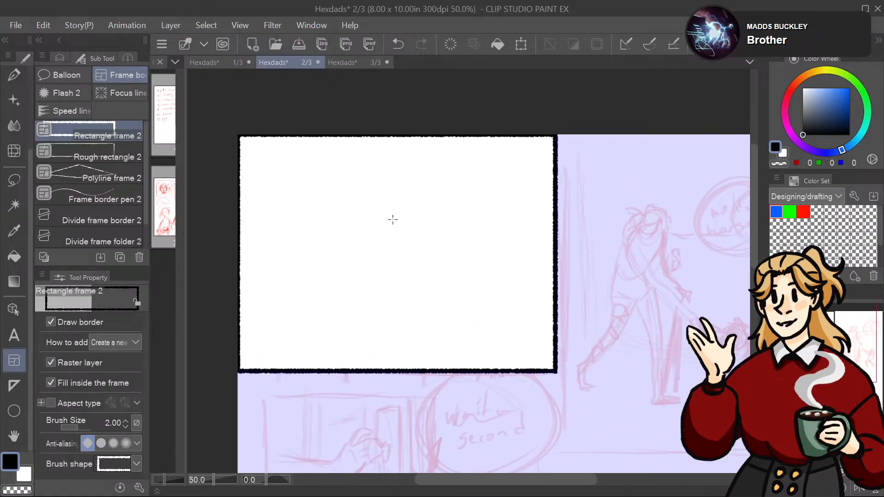
key("ctrl+z")
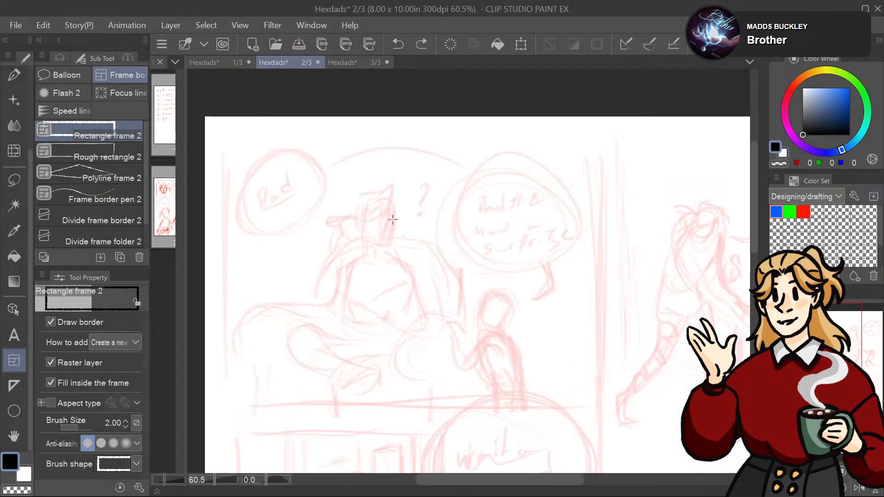
mouse_move(586, 404)
left_mouse_down()
mouse_move(564, 355)
mouse_move(270, 177)
mouse_move(220, 130)
left_mouse_up()
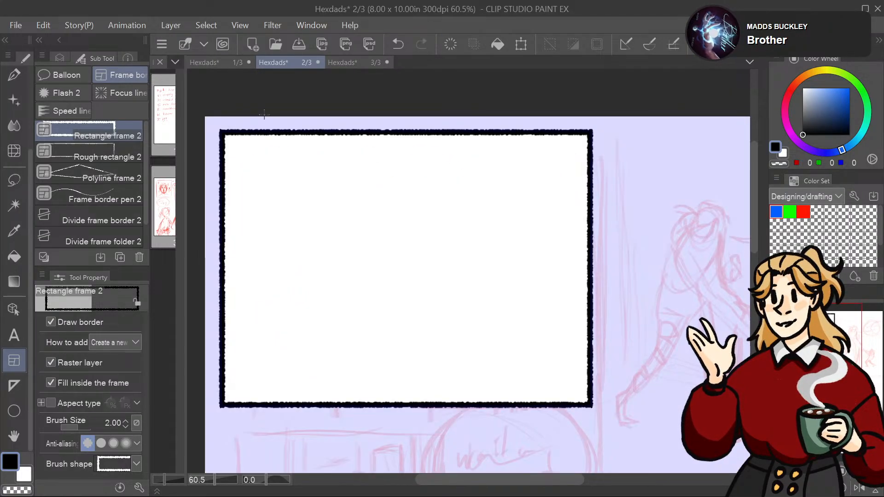
Step: Try several rectangular frames over the upper-right panel with the walking figure and child
mouse_move(552, 230)
left_mouse_down()
mouse_move(348, 202)
mouse_move(332, 225)
left_mouse_up()
left_click_drag(612, 166, 382, 469)
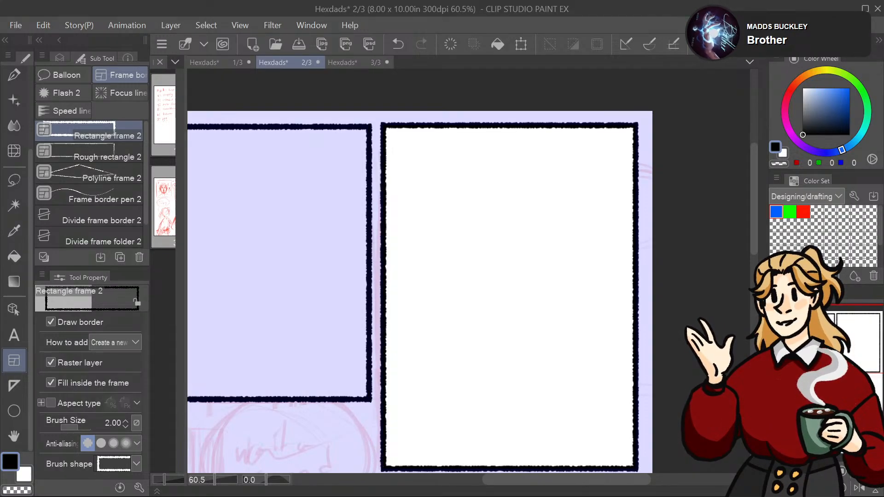
key("ctrl+minus")
key("ctrl+minus")
left_click_drag(415, 368, 481, 301)
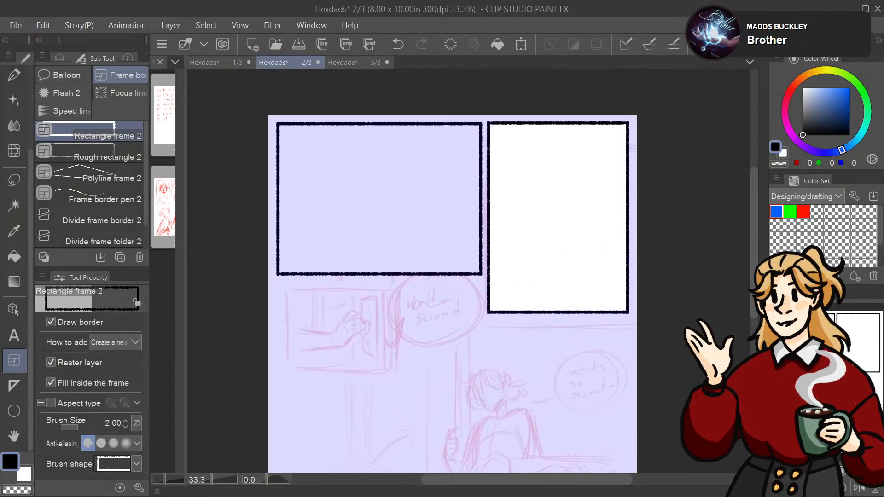
key("ctrl+z")
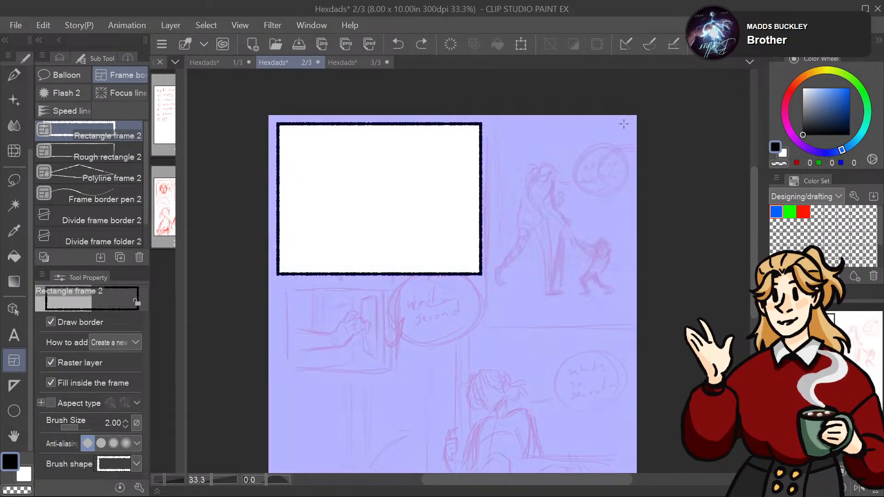
left_click_drag(623, 133, 578, 229)
key("ctrl+z")
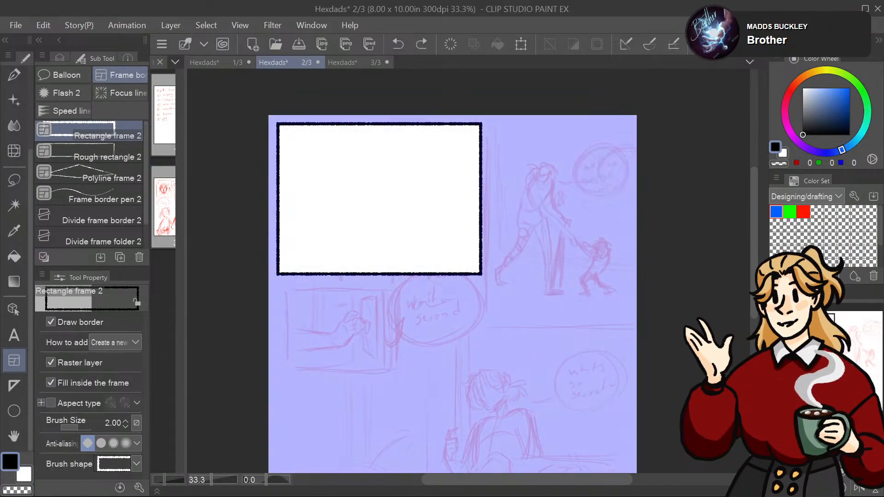
key("ctrl+plus")
left_click_drag(708, 147, 651, 221)
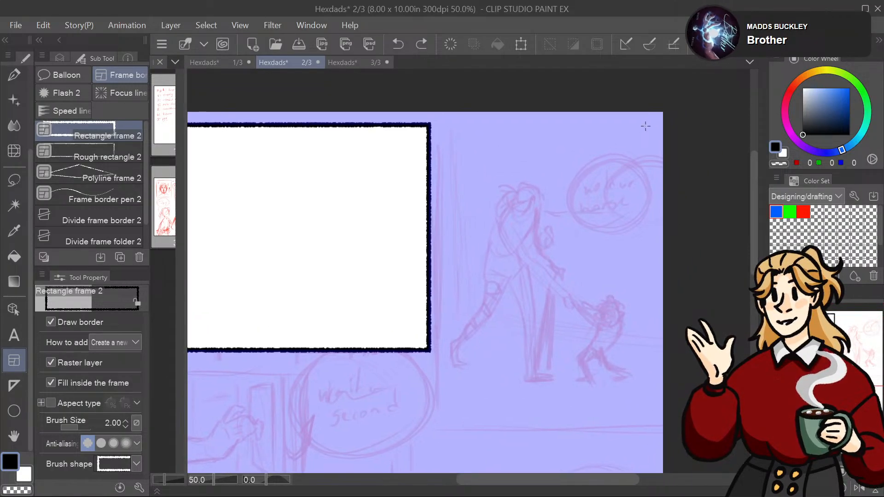
left_click_drag(652, 122, 530, 354)
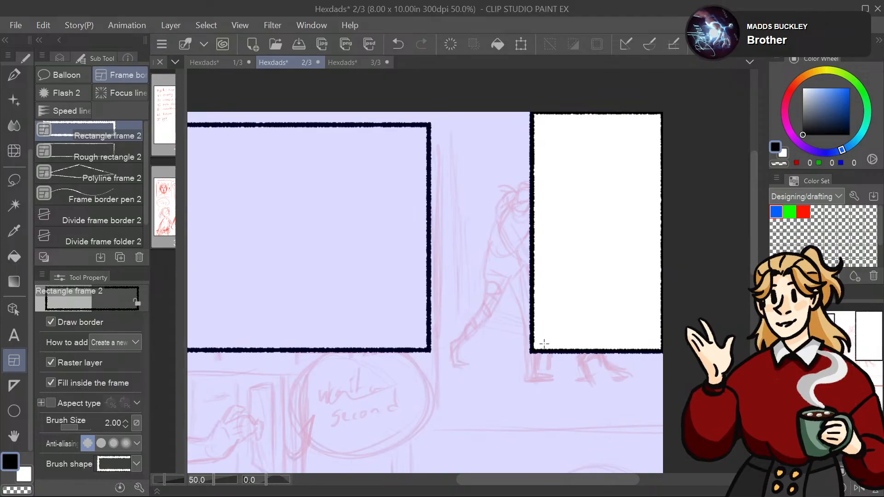
key("ctrl+z")
Step: Draw a tall rectangular frame around the upper-right panel, leaving a gutter beside the first frame and a margin at the page edges
left_click_drag(439, 123, 492, 176)
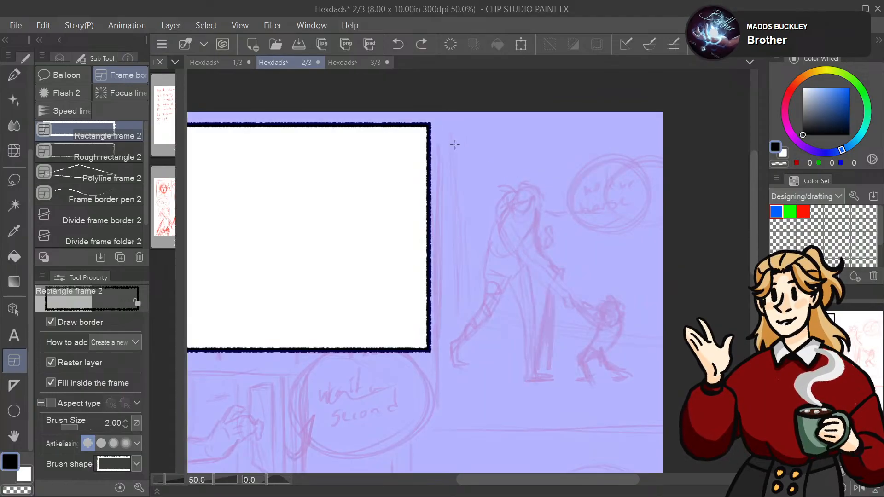
left_click_drag(452, 142, 489, 200)
key("ctrl+z")
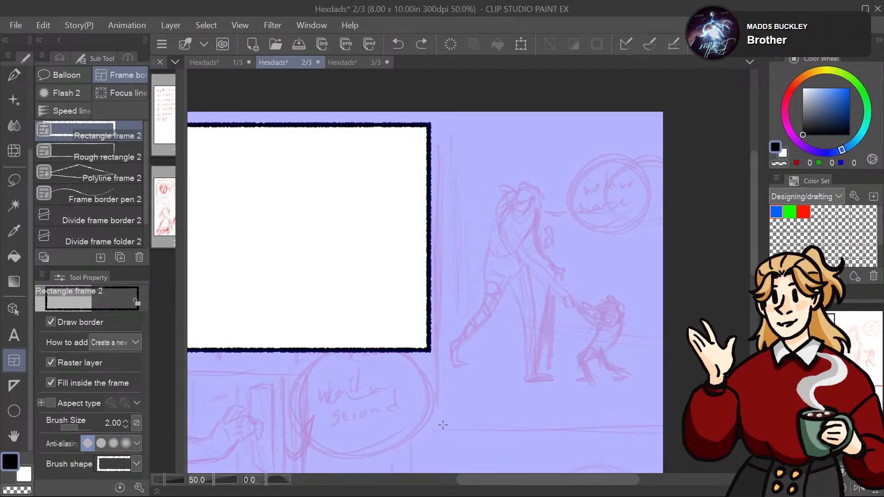
left_click_drag(453, 427, 650, 125)
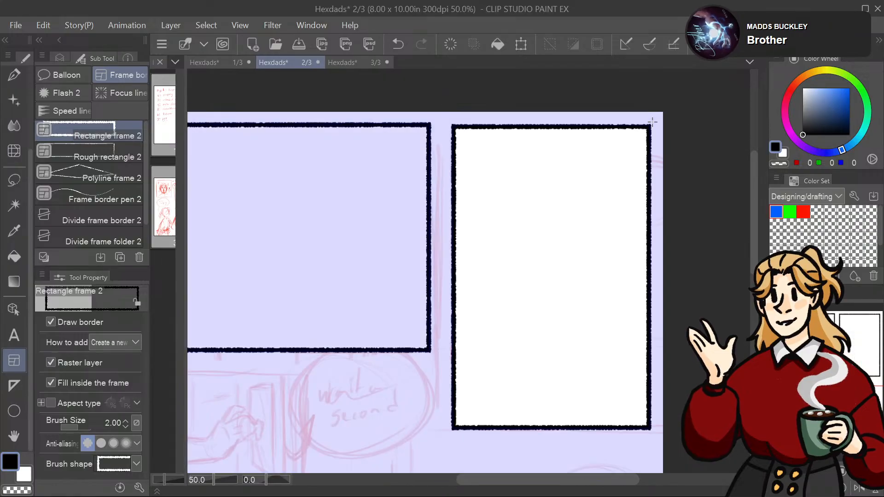
left_click_drag(853, 354, 850, 363)
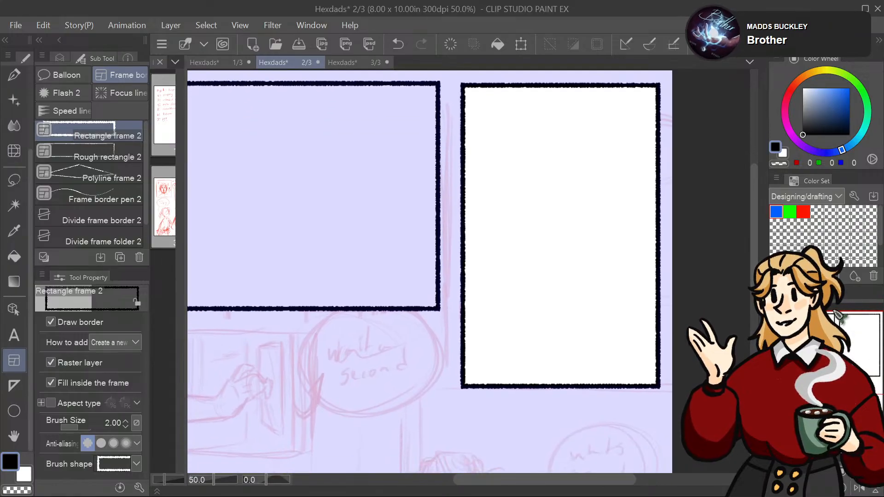
Step: Nudge the upper-right frame as an object so its top edge lines up with the upper-left frame, and deselect it
left_click(60, 58)
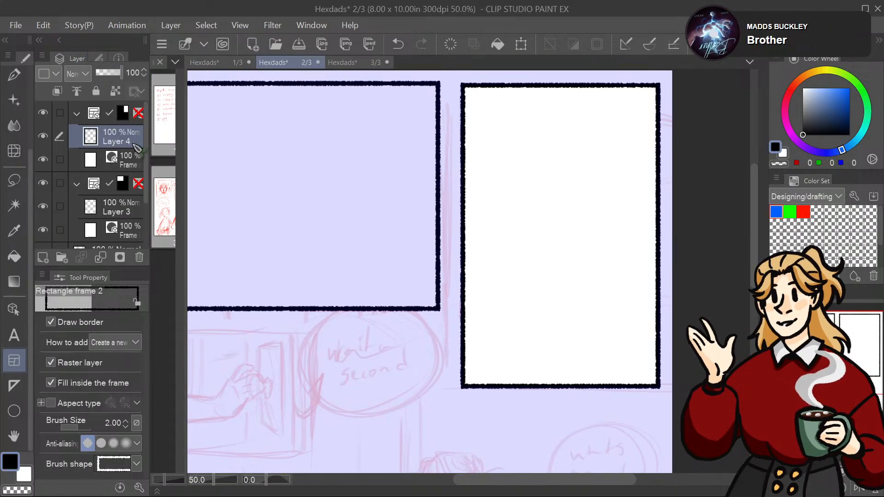
left_click(103, 115)
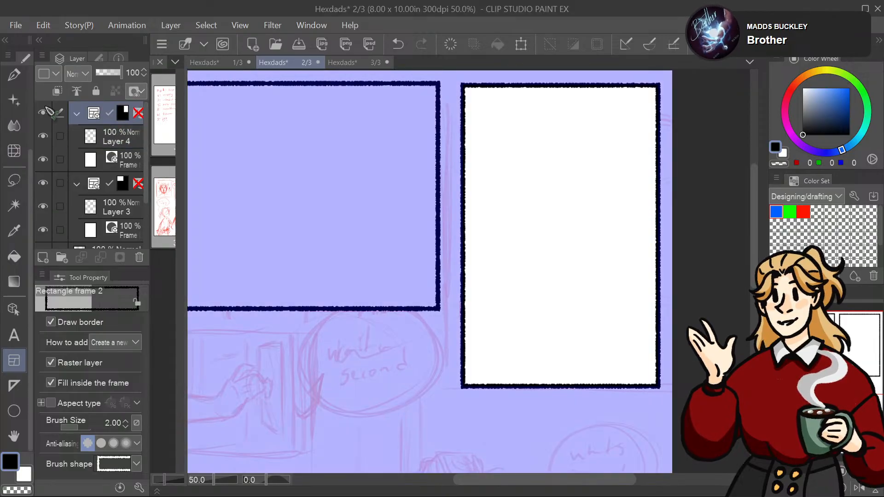
left_click(13, 309)
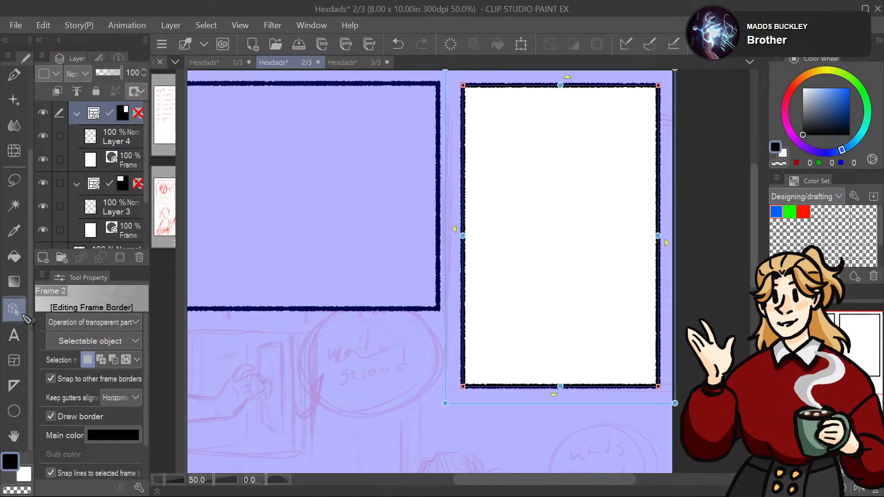
left_click(552, 324)
left_click(469, 339)
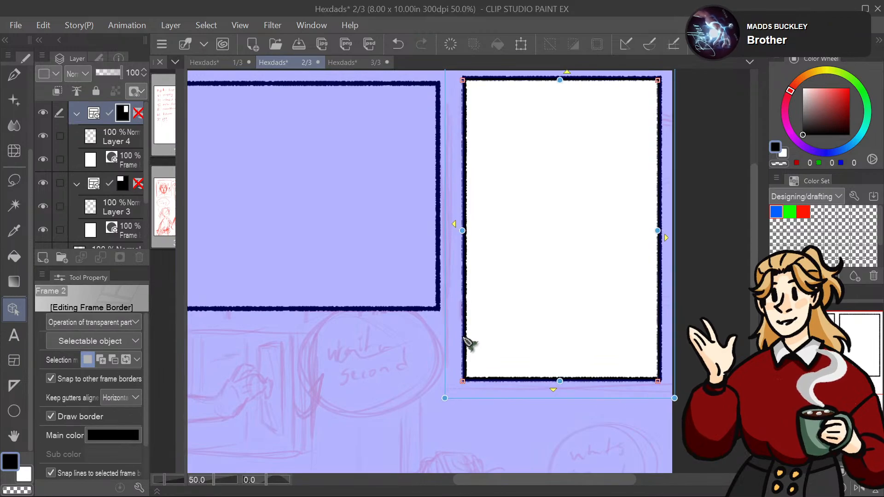
left_click_drag(468, 341, 466, 373)
left_click_drag(658, 342, 661, 345)
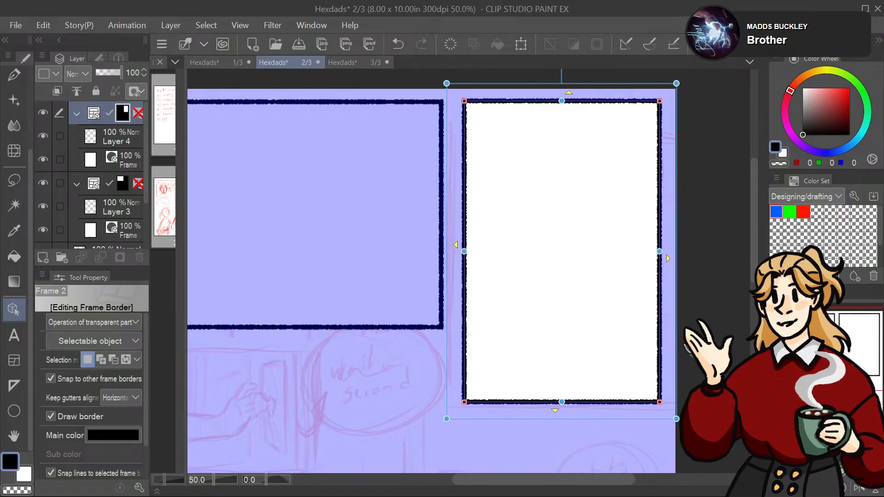
left_click(722, 332)
mouse_move(859, 353)
left_mouse_down()
mouse_move(832, 345)
mouse_move(860, 367)
left_mouse_up()
key("ctrl+minus")
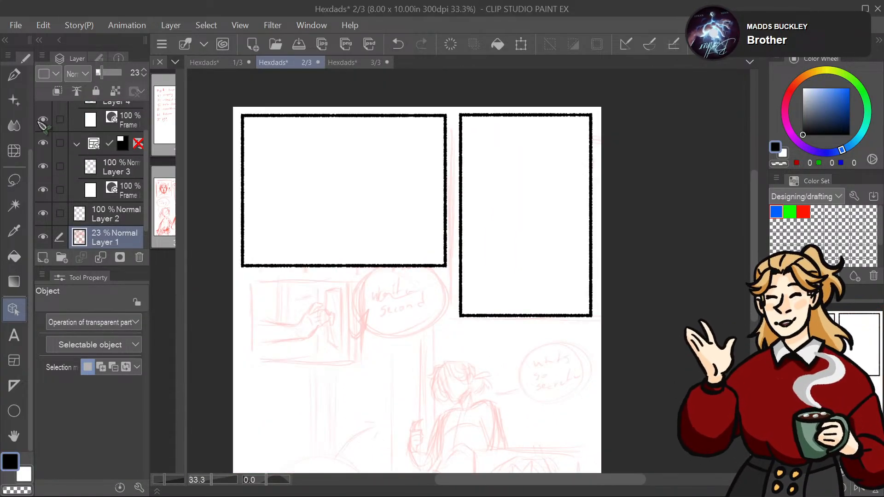
Step: Draw rectangular border frames over the hand-at-the-door panel and the close-up face inset near the page's lower-right corner
left_click(14, 360)
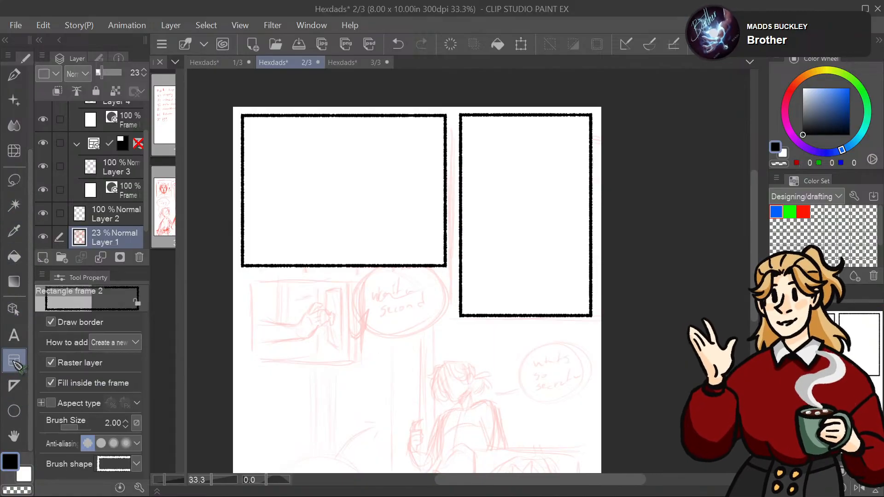
left_click_drag(841, 362, 833, 401)
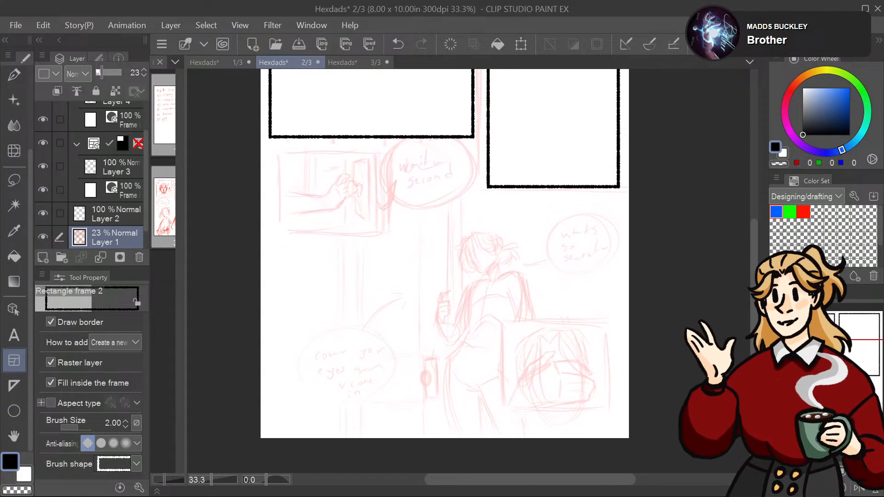
left_click_drag(280, 152, 404, 233)
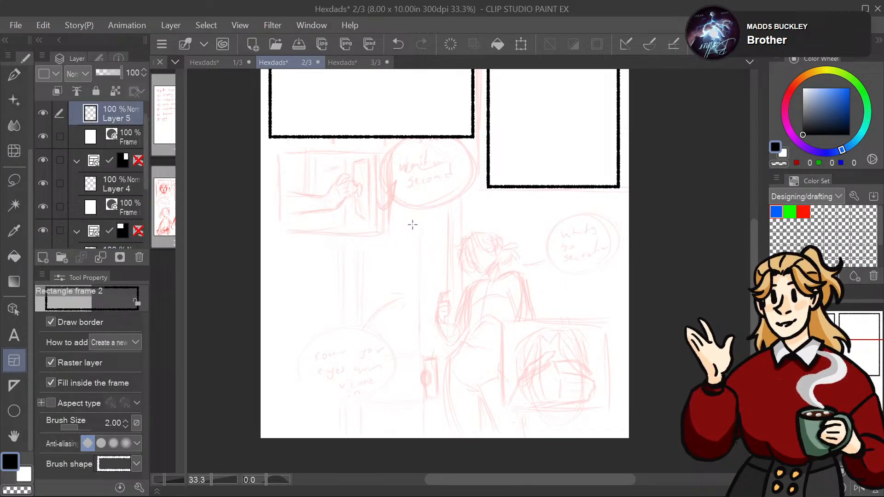
left_click_drag(531, 360, 612, 405)
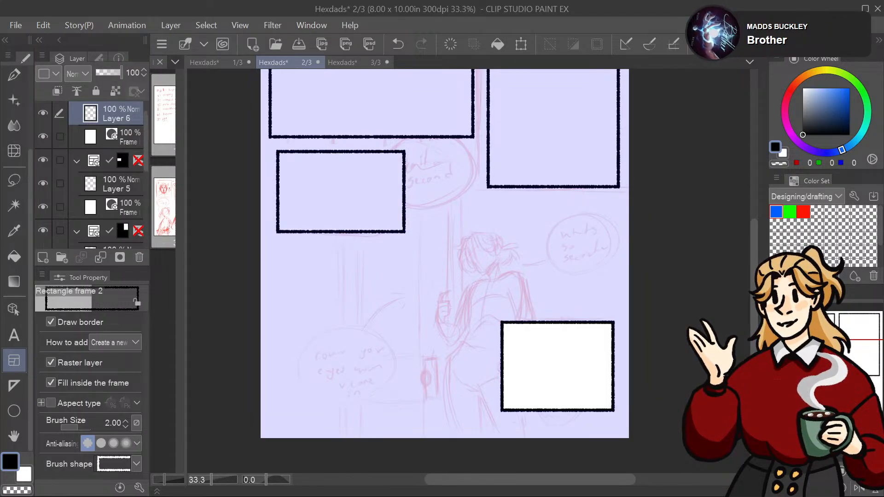
left_click_drag(433, 254, 419, 283)
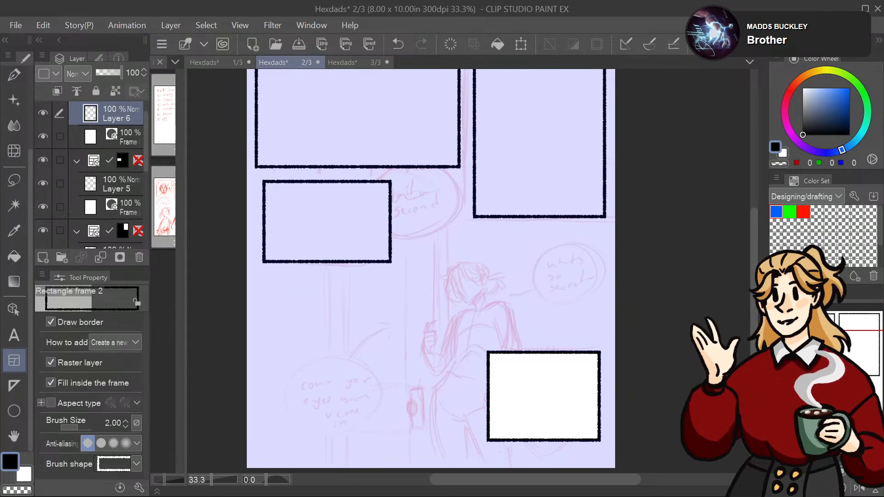
Step: Hide the white background fill of all four panel frames so the red sketch shows through
left_click_drag(146, 138, 148, 221)
left_click(14, 180)
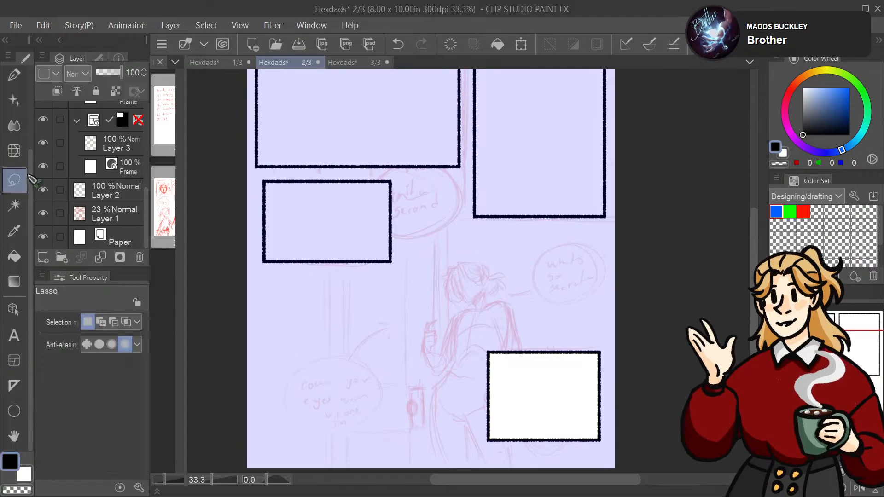
left_click_drag(30, 182, 30, 111)
left_click_drag(146, 207, 145, 172)
left_click(43, 185)
left_click(42, 198)
left_click(43, 127)
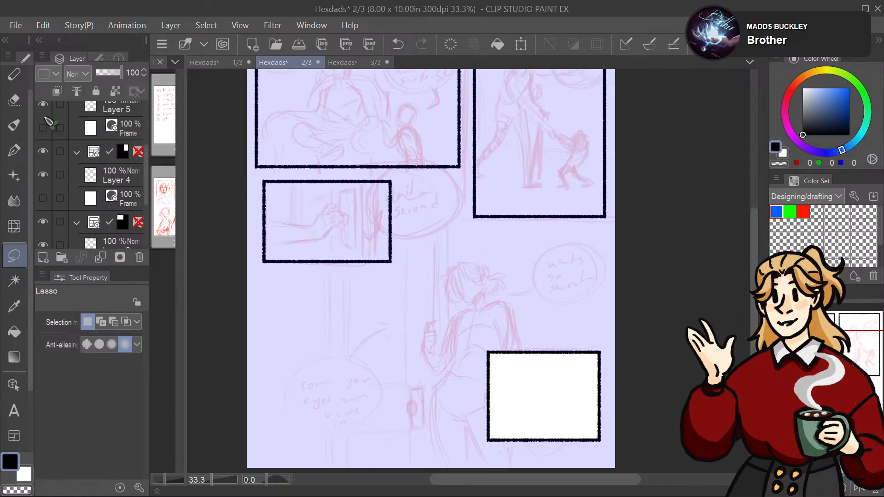
left_click(141, 174)
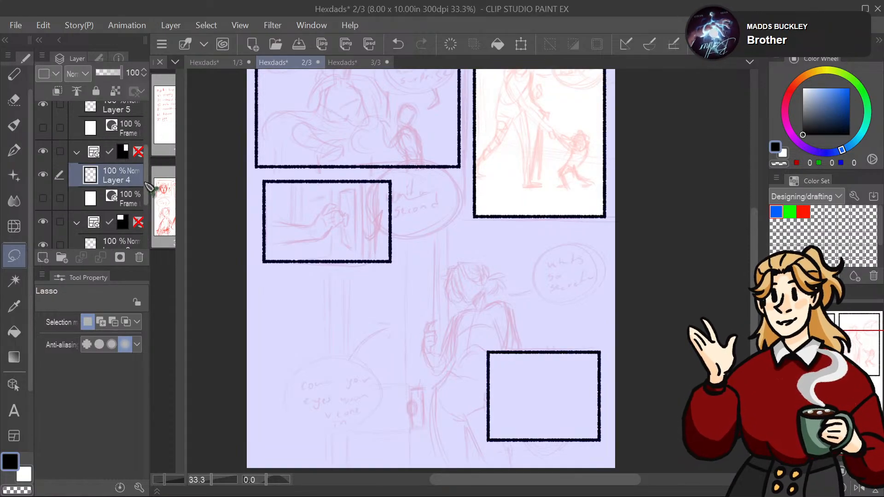
mouse_move(145, 183)
left_mouse_down()
mouse_move(146, 136)
mouse_move(145, 193)
left_mouse_up()
left_click(44, 159)
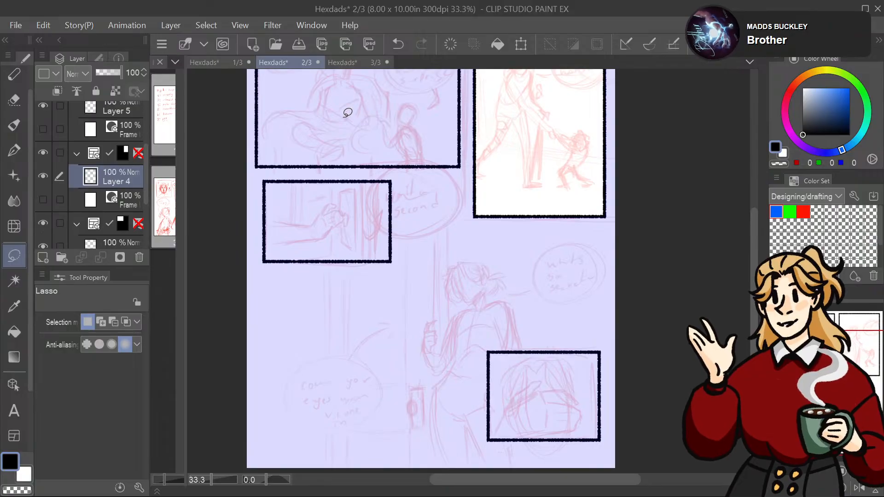
key("p")
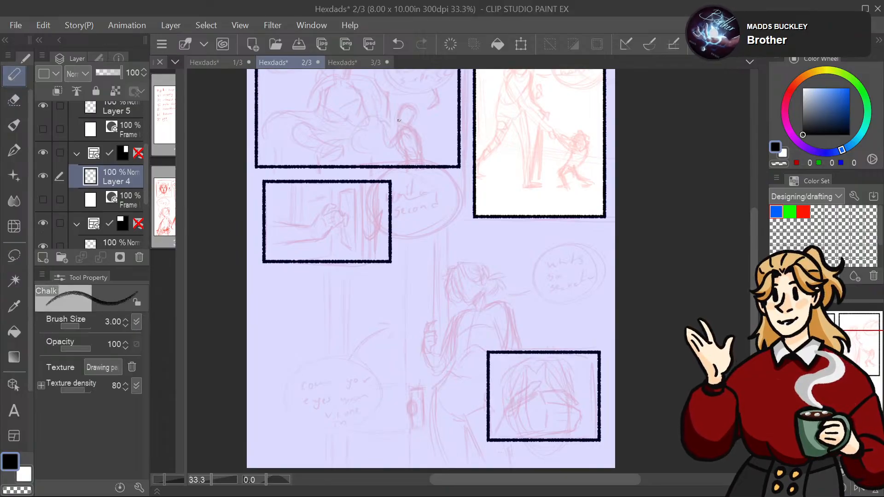
left_click_drag(519, 201, 534, 234)
left_click_drag(146, 181, 147, 196)
left_click(139, 201)
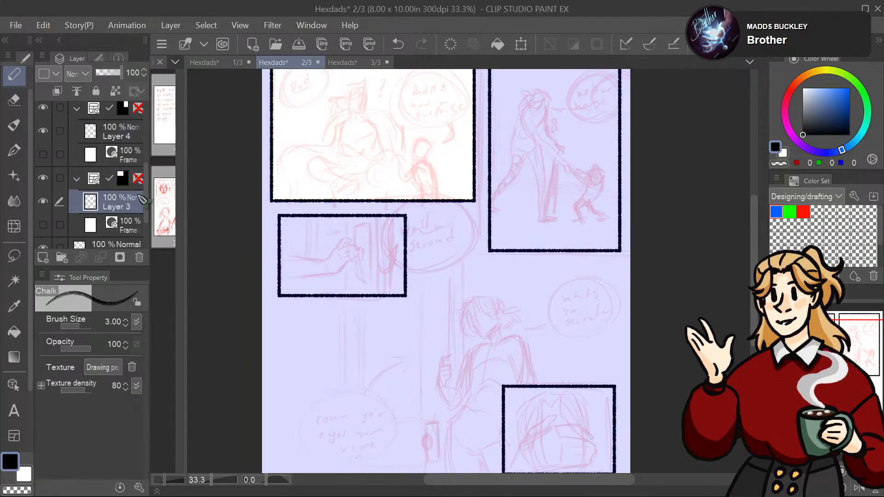
left_click_drag(844, 353, 846, 353)
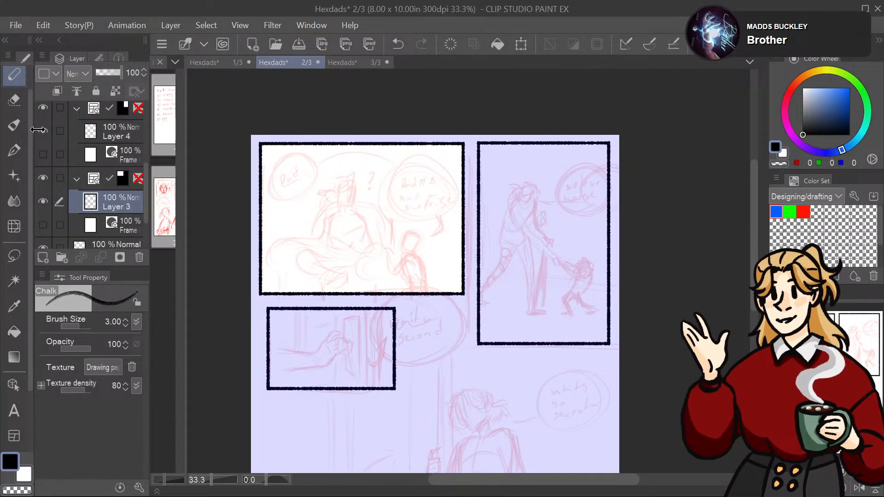
Step: Choose the Fave Pencil with the blue swatch and make Layer 2 active, undoing the test strokes
left_click(18, 79)
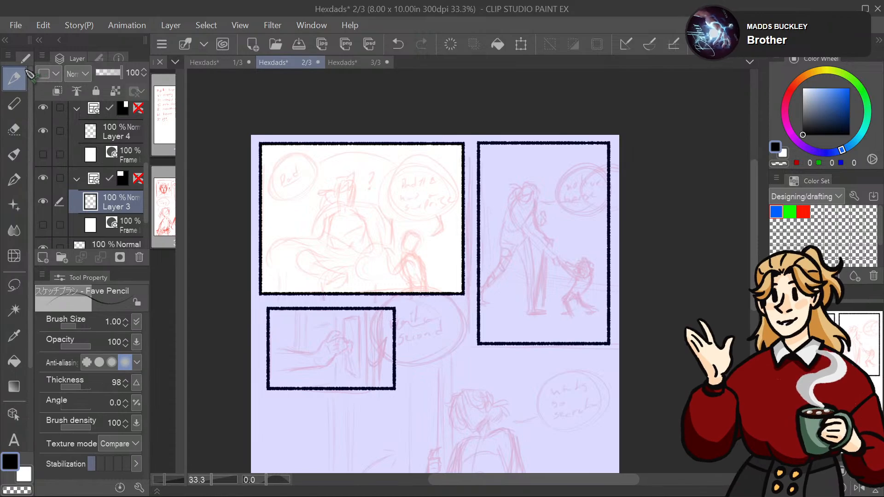
key("ctrl+z")
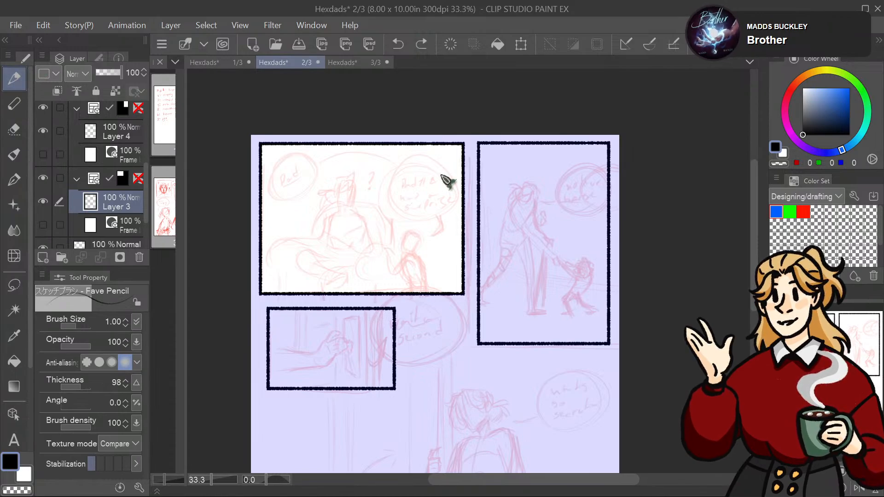
left_click(778, 213)
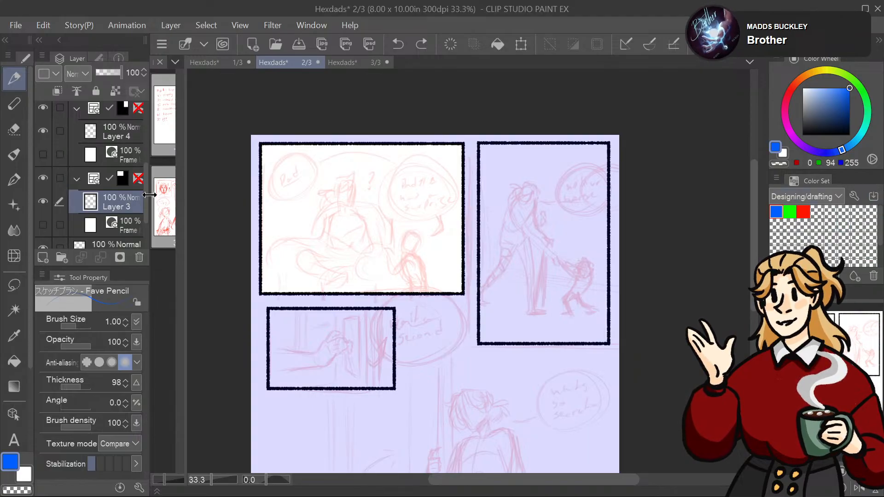
scroll(148, 195, "down", 3)
left_click(120, 190)
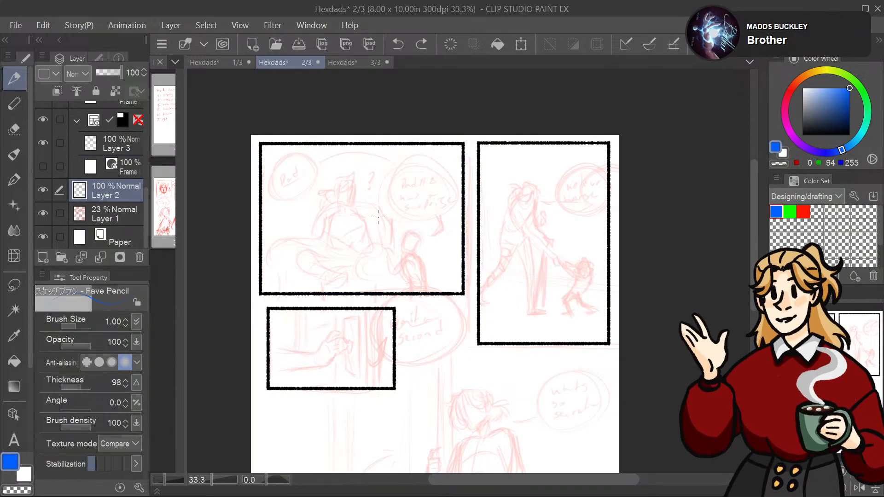
mouse_move(343, 200)
left_mouse_down()
mouse_move(368, 225)
mouse_move(423, 216)
left_mouse_up()
key("ctrl+z")
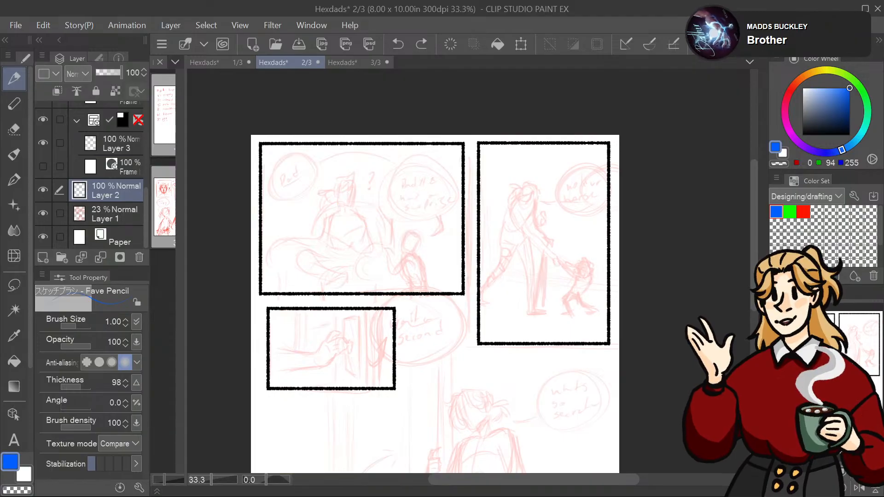
left_click_drag(424, 300, 444, 212)
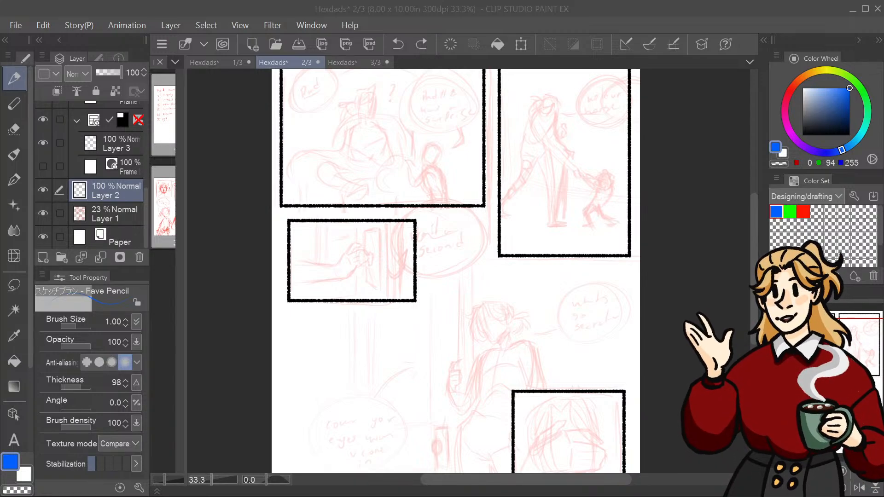
scroll(458, 270, "down", 2)
left_click_drag(349, 163, 367, 170)
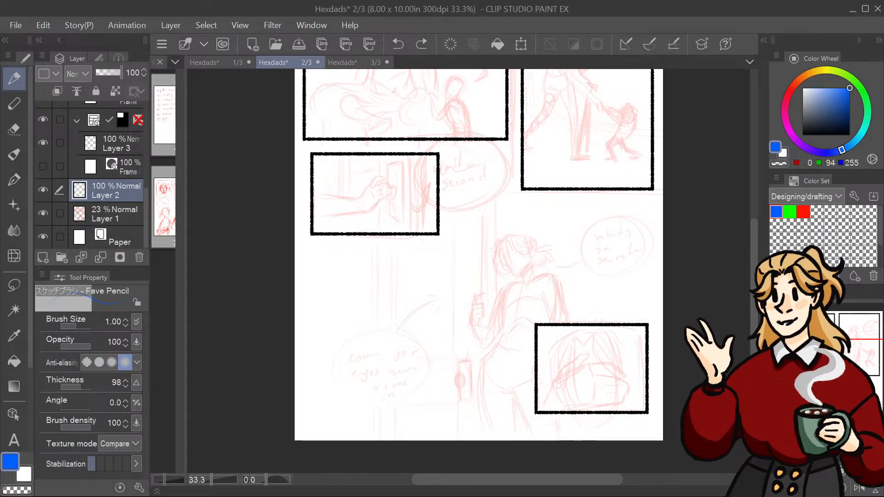
left_click_drag(842, 370, 846, 341)
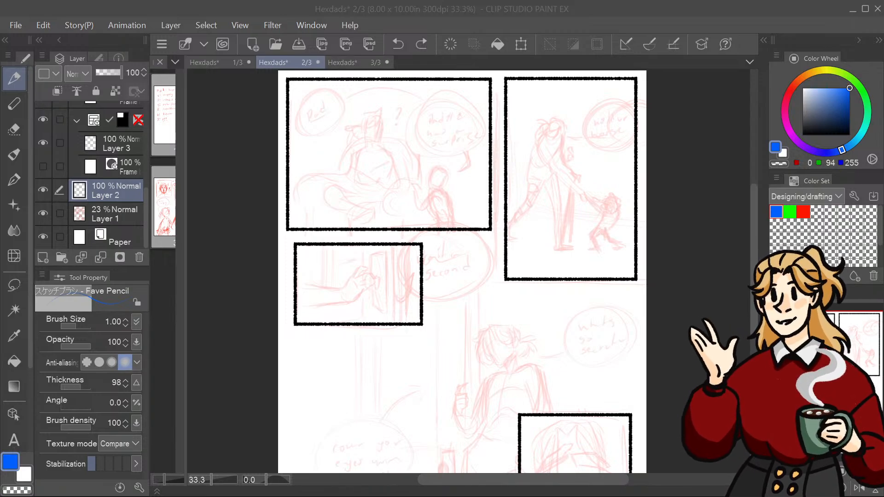
Step: Try a thin blue face outline at brush size 0.50 on the seated figure in the upper-left panel, and erase it
left_click_drag(468, 271, 490, 247)
key("ctrl+plus")
left_click_drag(468, 184, 493, 357)
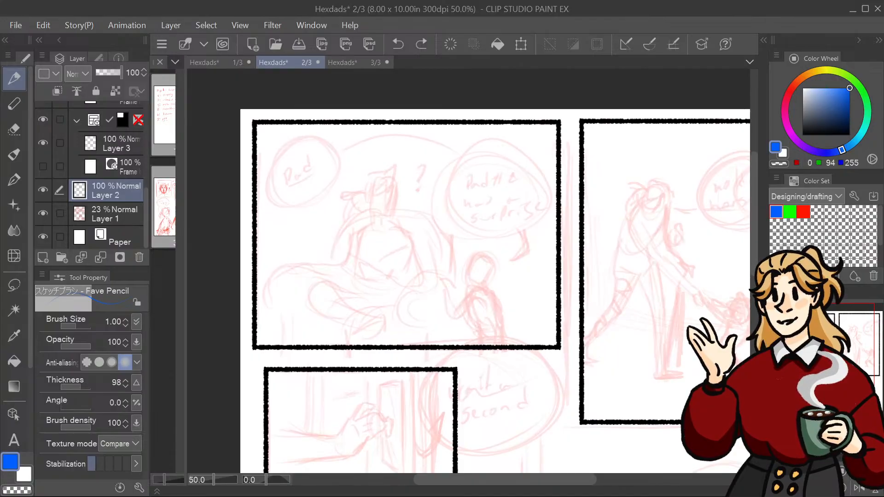
left_click_drag(468, 271, 463, 227)
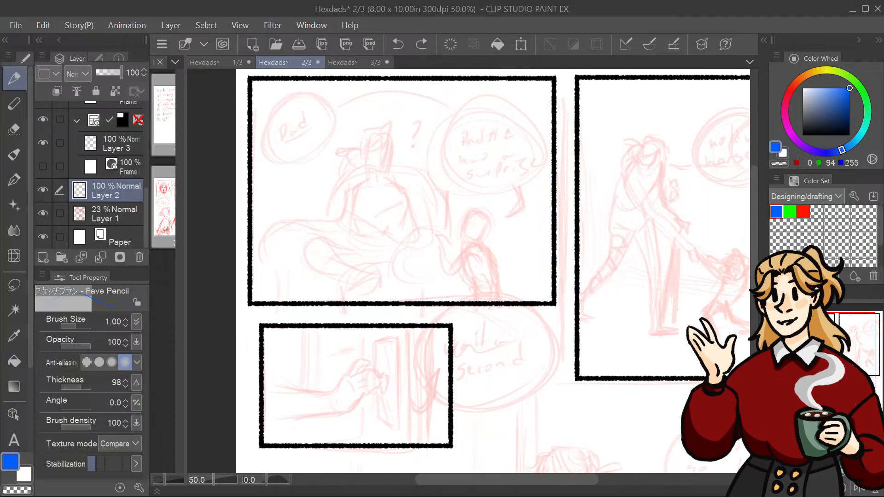
key("ctrl+plus")
left_click_drag(468, 271, 487, 349)
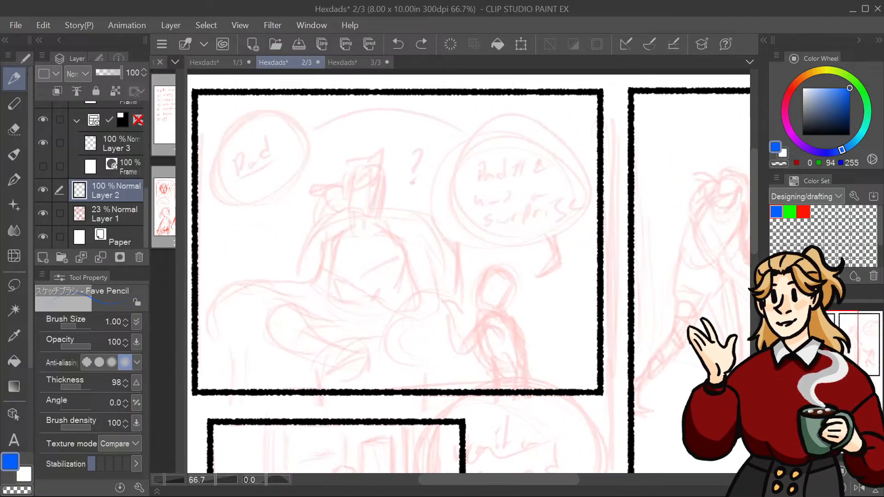
key("ctrl+plus")
left_click_drag(468, 271, 537, 266)
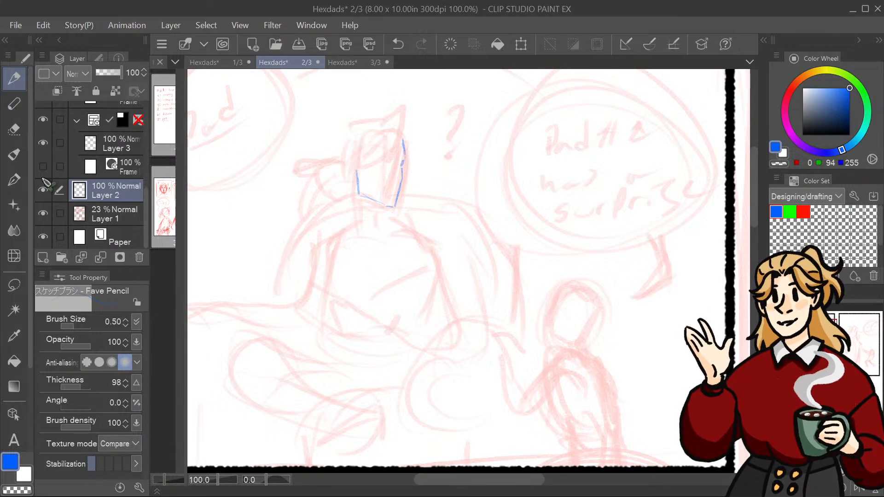
left_click(14, 129)
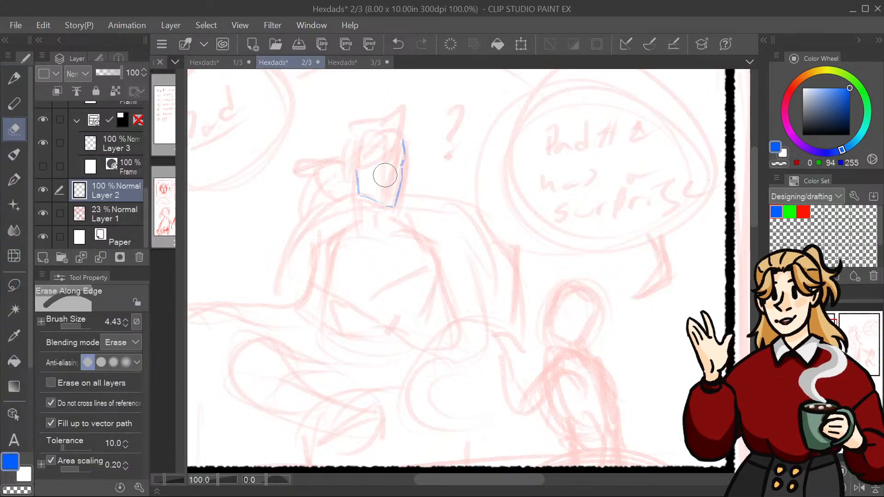
mouse_move(385, 174)
left_mouse_down()
mouse_move(362, 190)
mouse_move(357, 207)
left_mouse_up()
Step: Sketch the seated figure's jaw, chin, cheek and brow contour in blue with the Fave Pencil at size 0.50
key("p")
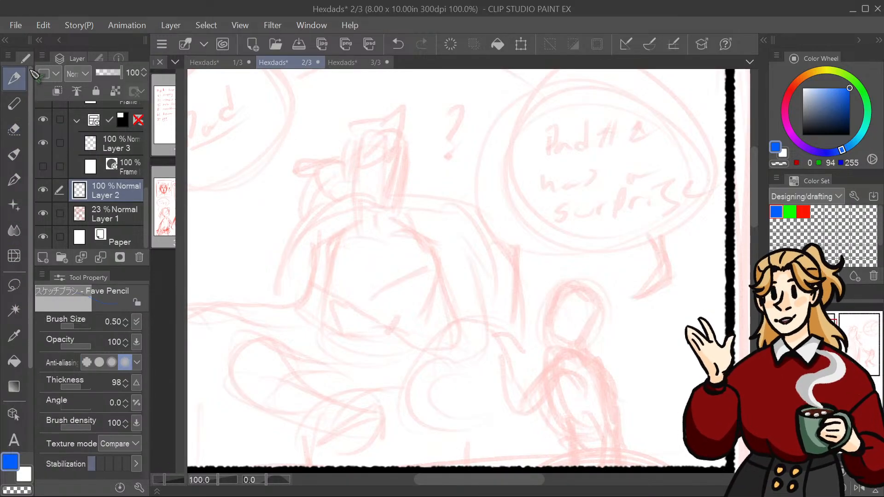
mouse_move(359, 174)
left_mouse_down()
mouse_move(362, 201)
mouse_move(393, 209)
left_mouse_up()
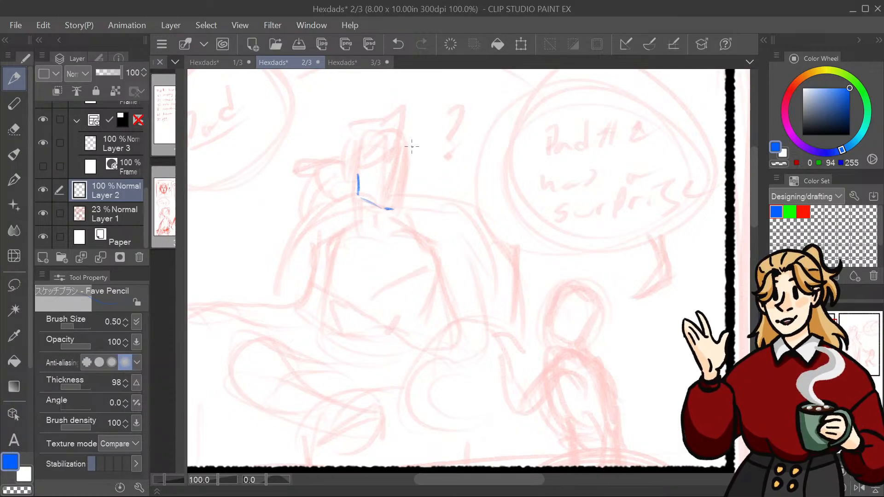
mouse_move(404, 140)
left_mouse_down()
mouse_move(406, 181)
mouse_move(392, 208)
left_mouse_up()
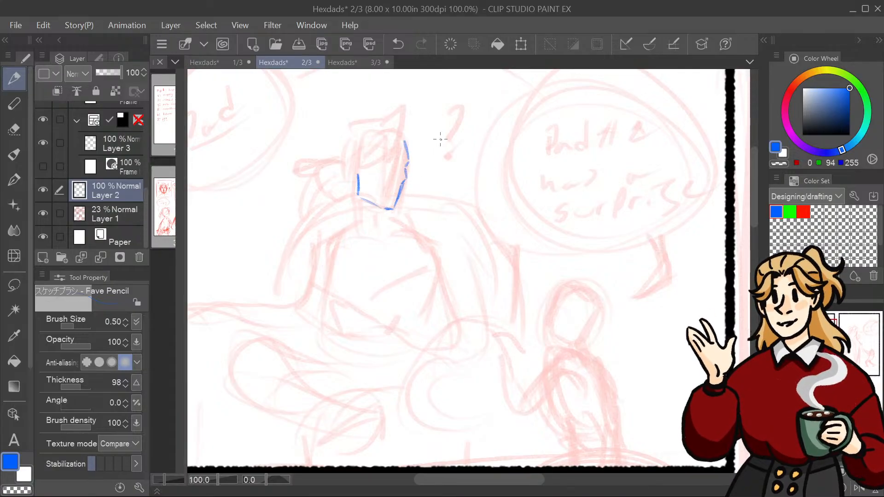
key("ctrl+z")
key("ctrl+z")
key("ctrl+z")
key("ctrl+z")
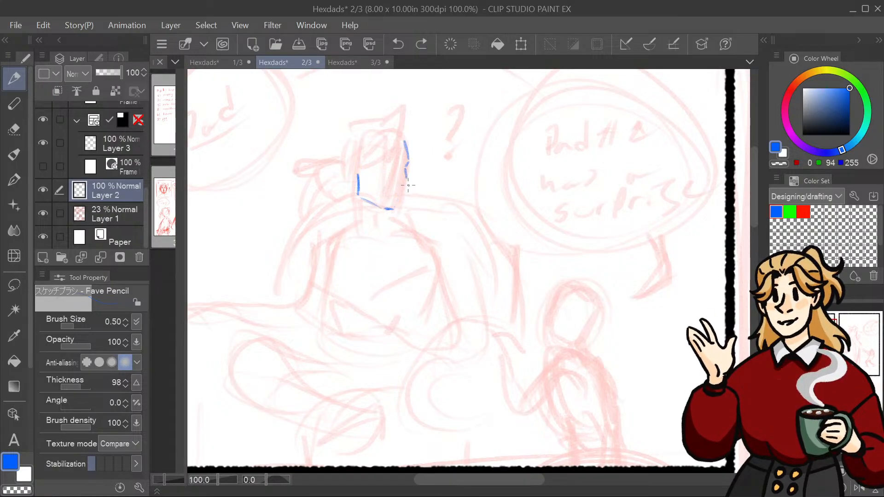
left_click_drag(406, 178, 392, 208)
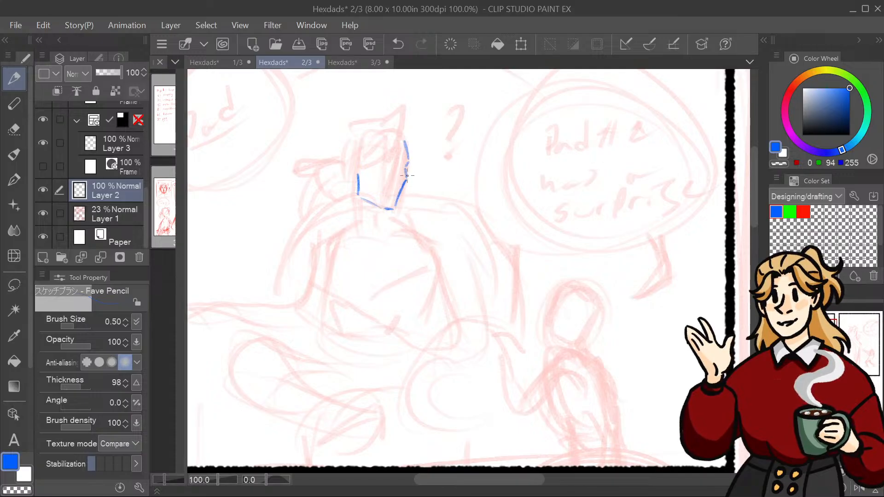
left_click_drag(408, 164, 406, 179)
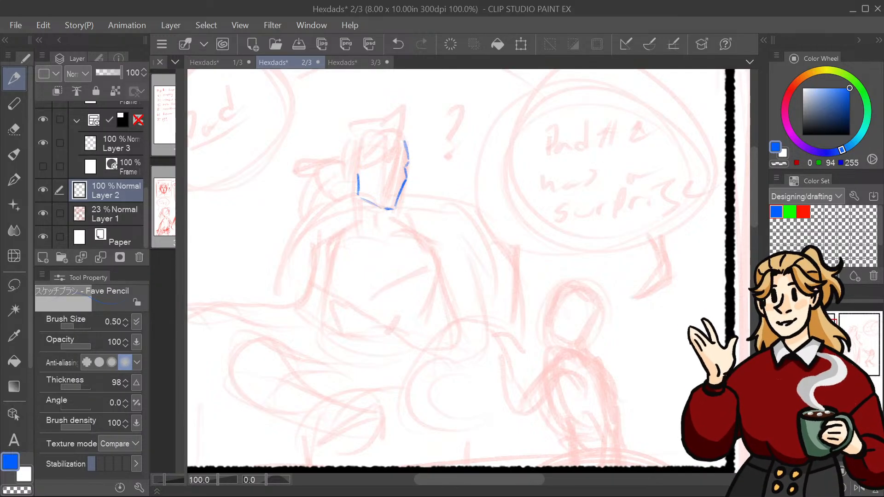
Step: Sketch the seated figure's nose, mouth and a light eye-socket guide in blue on the face in the upper-left panel
key("ctrl+plus")
left_click_drag(460, 276, 539, 294)
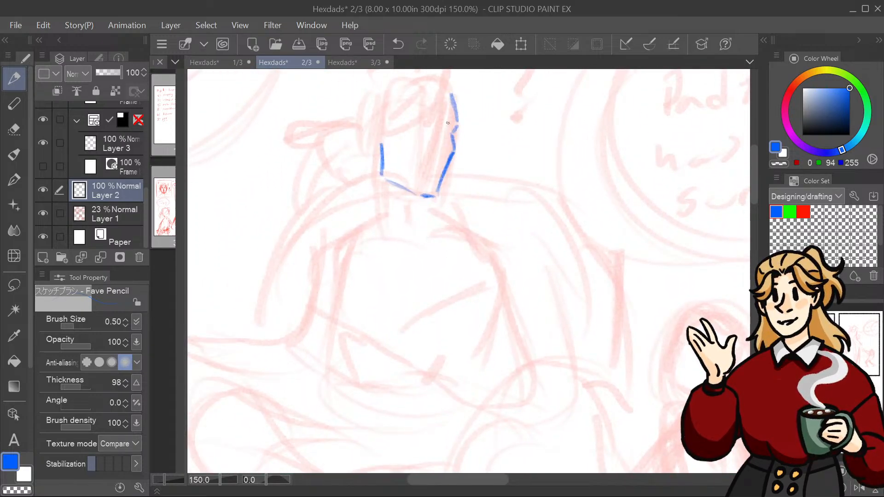
mouse_move(452, 124)
left_mouse_down()
mouse_move(444, 157)
mouse_move(429, 157)
mouse_move(445, 158)
mouse_move(435, 161)
mouse_move(450, 127)
mouse_move(449, 138)
left_mouse_up()
key("ctrl+z")
mouse_move(575, 276)
left_mouse_down()
mouse_move(304, 115)
mouse_move(204, 162)
mouse_move(687, 378)
mouse_move(612, 332)
mouse_move(640, 332)
mouse_move(653, 366)
left_mouse_up()
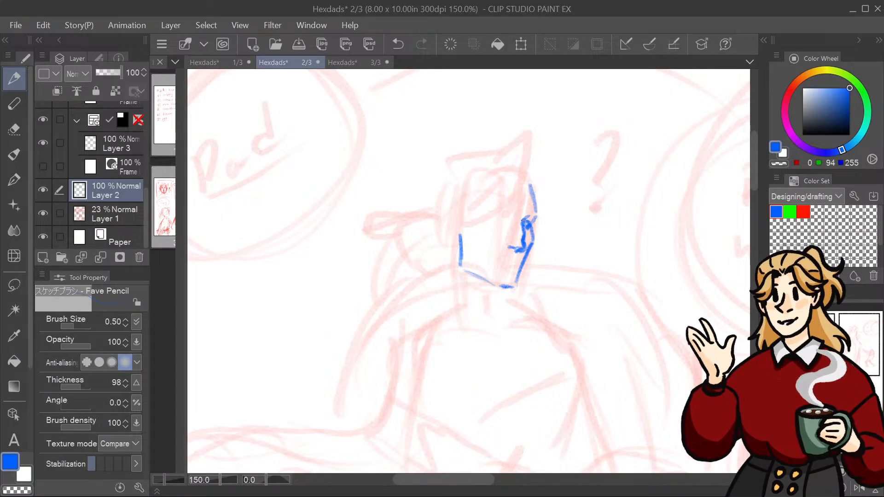
mouse_move(523, 220)
left_mouse_down()
mouse_move(535, 215)
mouse_move(499, 212)
mouse_move(489, 224)
mouse_move(522, 232)
mouse_move(488, 220)
mouse_move(514, 231)
left_mouse_up()
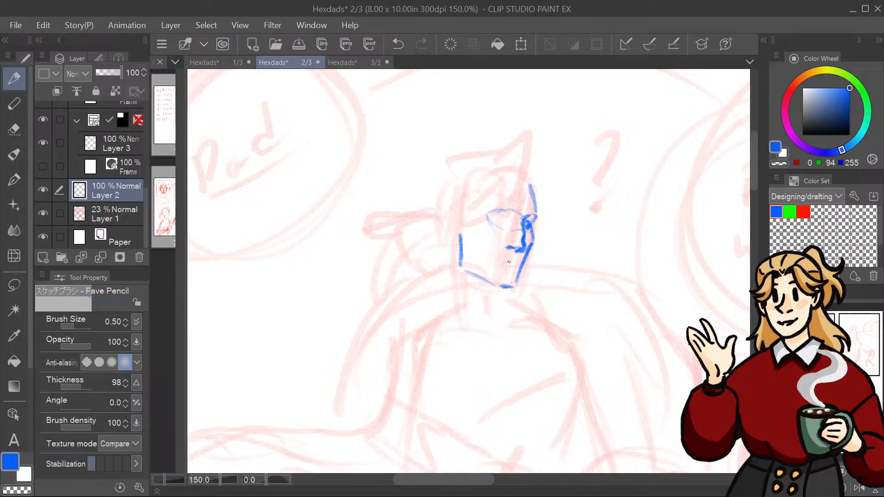
left_click_drag(502, 263, 521, 262)
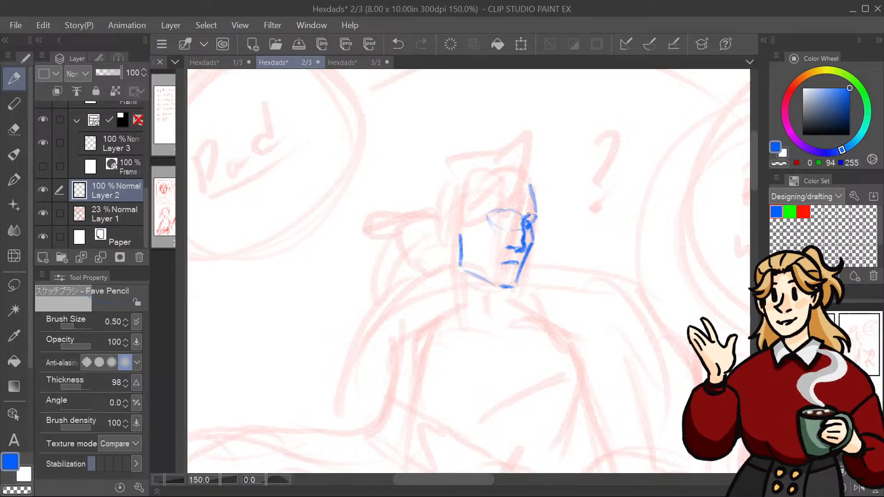
Step: Draw the seated figure's eyebrows and far eye and strengthen the jawline, undoing a question mark tried beside the head
left_click_drag(489, 213, 517, 212)
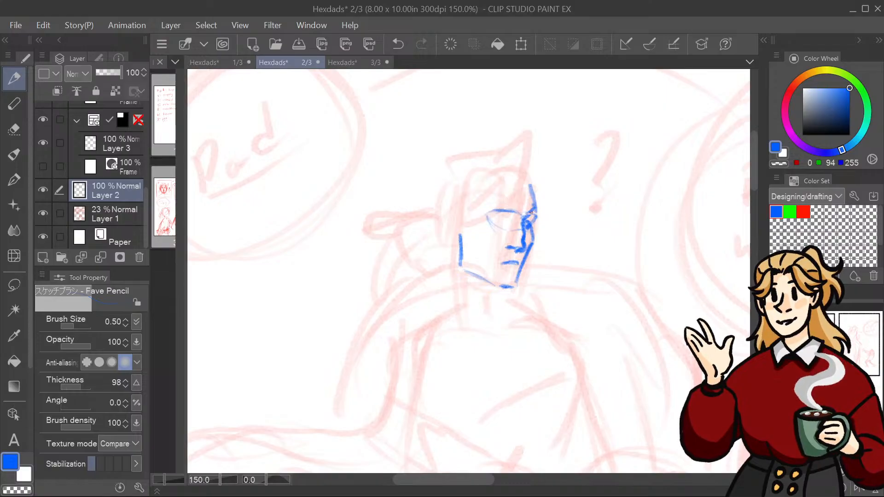
mouse_move(523, 213)
left_mouse_down()
mouse_move(530, 204)
mouse_move(535, 211)
mouse_move(489, 208)
left_mouse_up()
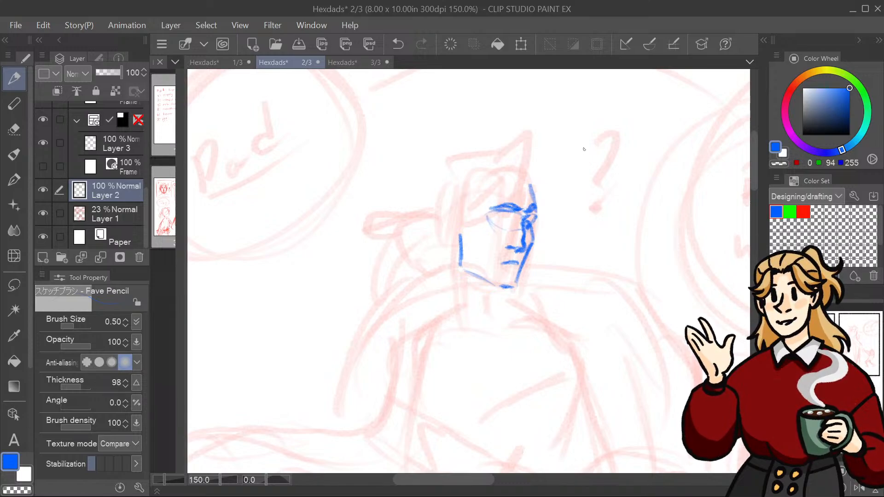
left_click_drag(573, 186, 576, 203)
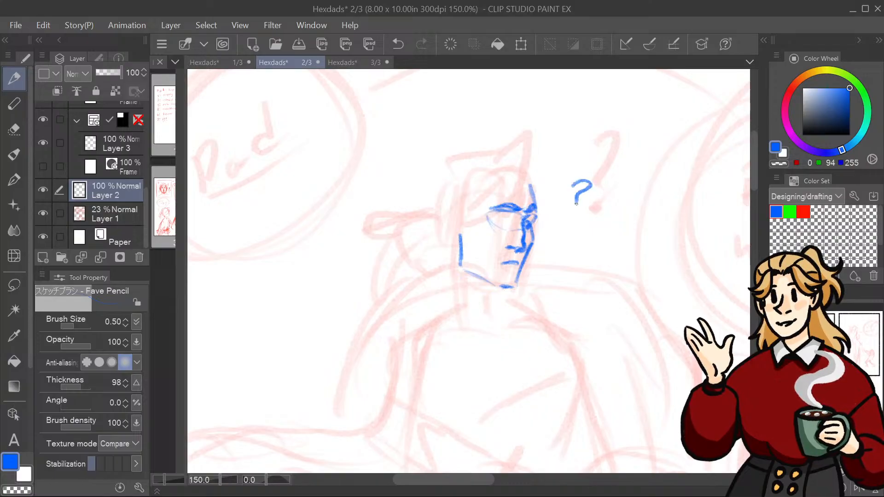
key("ctrl+z")
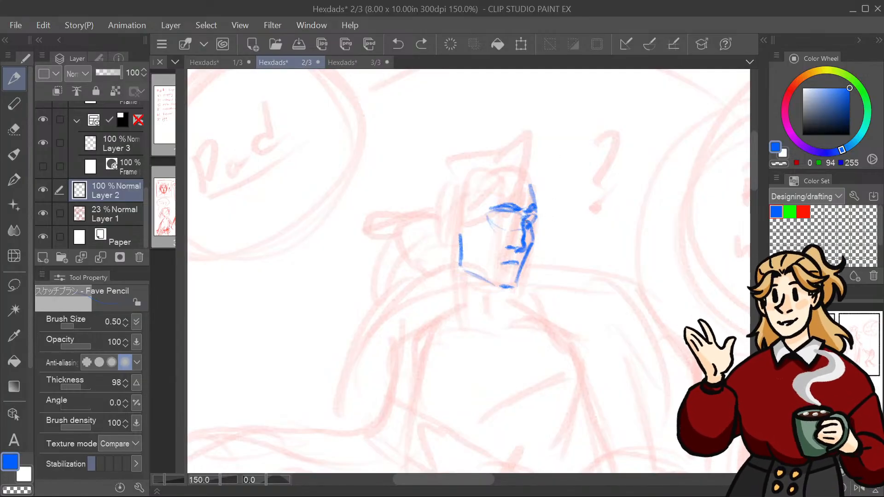
left_click_drag(529, 185, 531, 221)
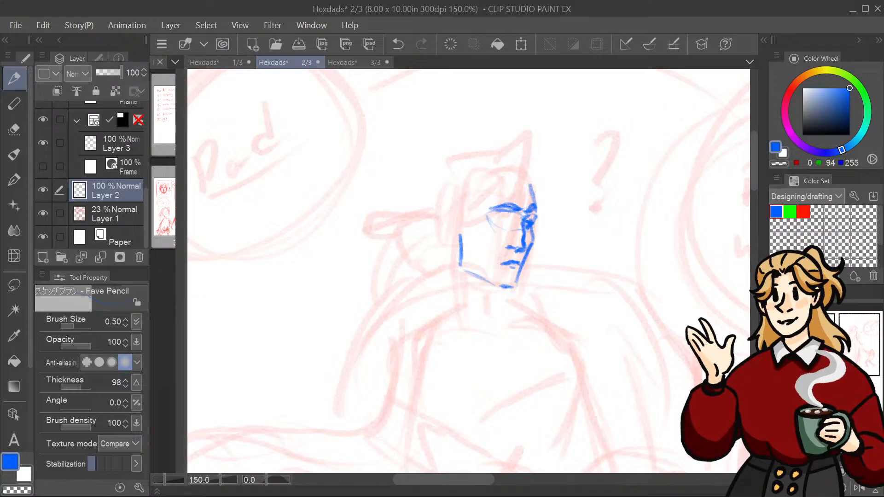
mouse_move(460, 235)
left_mouse_down()
mouse_move(459, 264)
mouse_move(512, 287)
mouse_move(542, 251)
left_mouse_up()
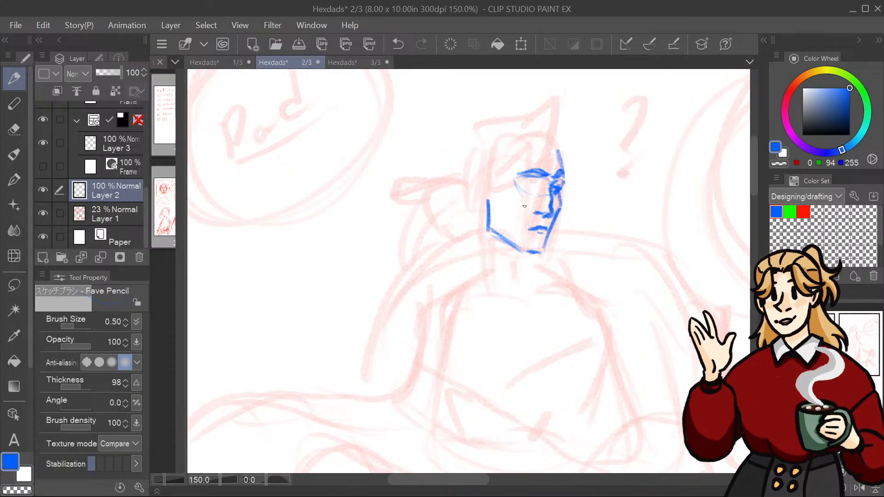
Step: Draw the seated figure's near eye with its pupil and lids, and add a light cheek line
mouse_move(501, 199)
left_mouse_down()
mouse_move(509, 213)
mouse_move(504, 208)
mouse_move(537, 185)
left_mouse_up()
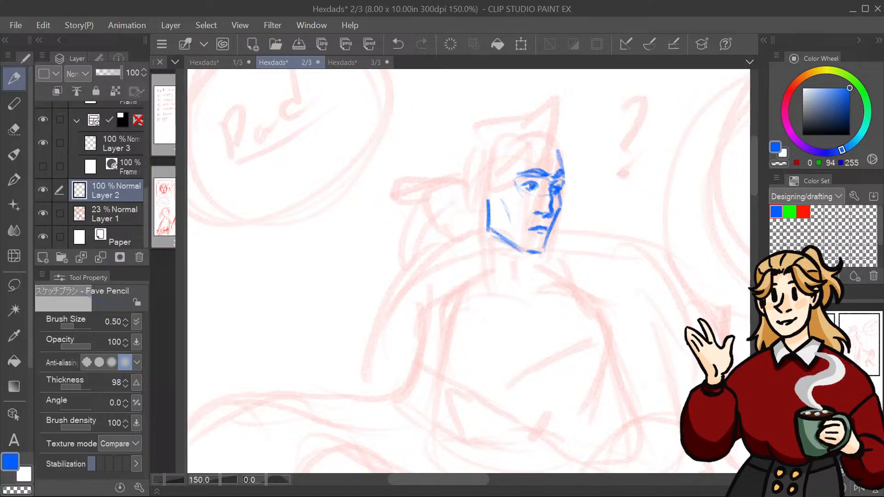
mouse_move(530, 185)
left_mouse_down()
mouse_move(521, 181)
mouse_move(534, 185)
left_mouse_up()
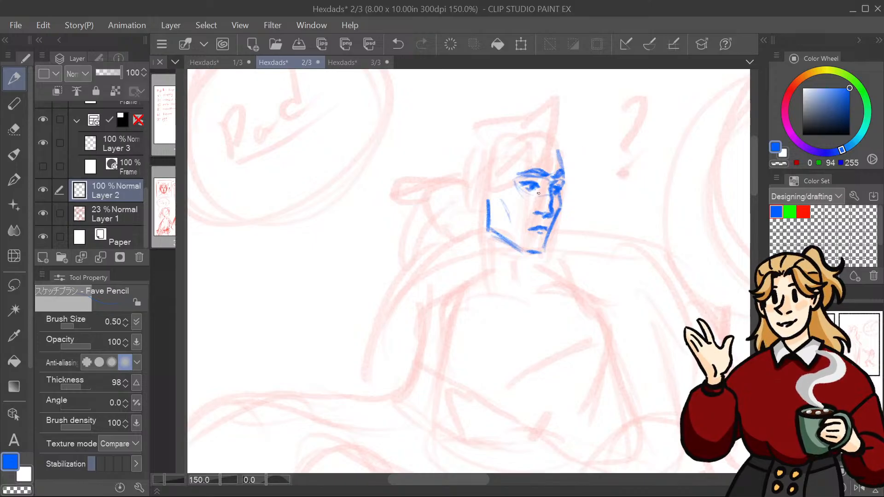
left_click_drag(539, 193, 536, 193)
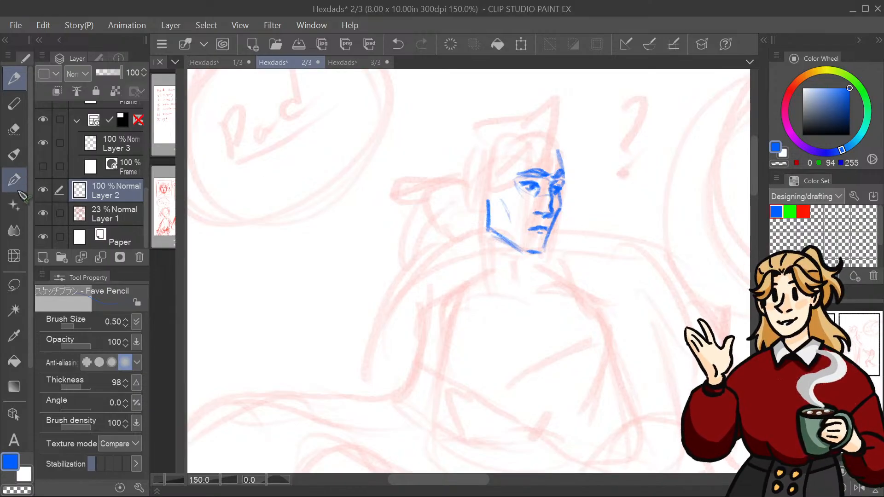
Step: Lasso the seated figure's nose and mouth area, scale it up to 107%, and deselect it
left_click(14, 285)
mouse_move(560, 185)
left_mouse_down()
mouse_move(556, 198)
mouse_move(562, 174)
mouse_move(534, 203)
mouse_move(545, 221)
mouse_move(559, 184)
left_mouse_up()
left_click(600, 245)
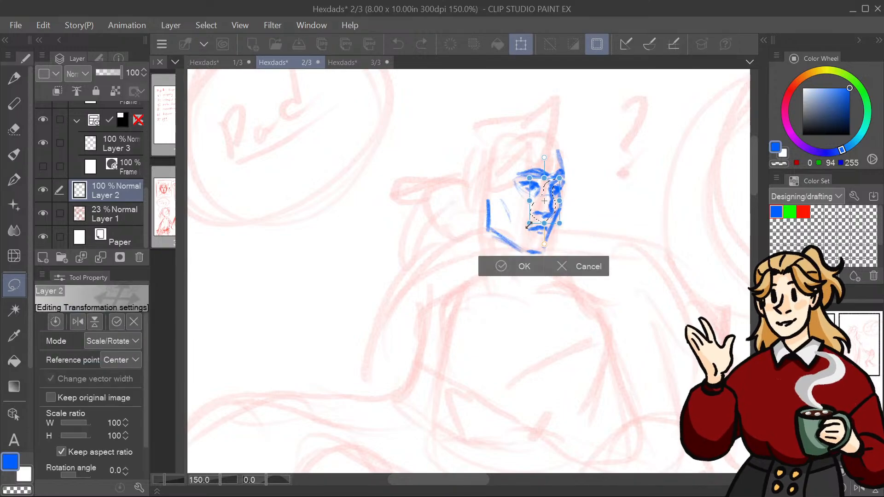
left_click_drag(529, 223, 527, 227)
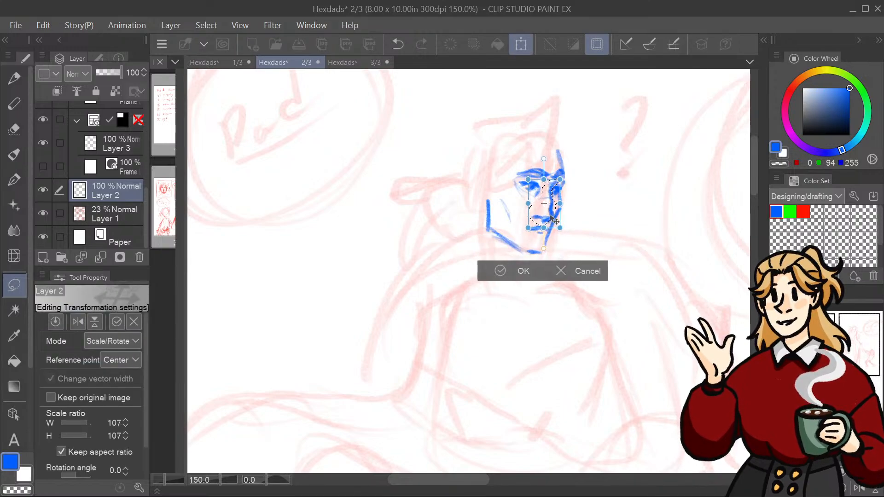
left_click(536, 270)
key("ctrl+d")
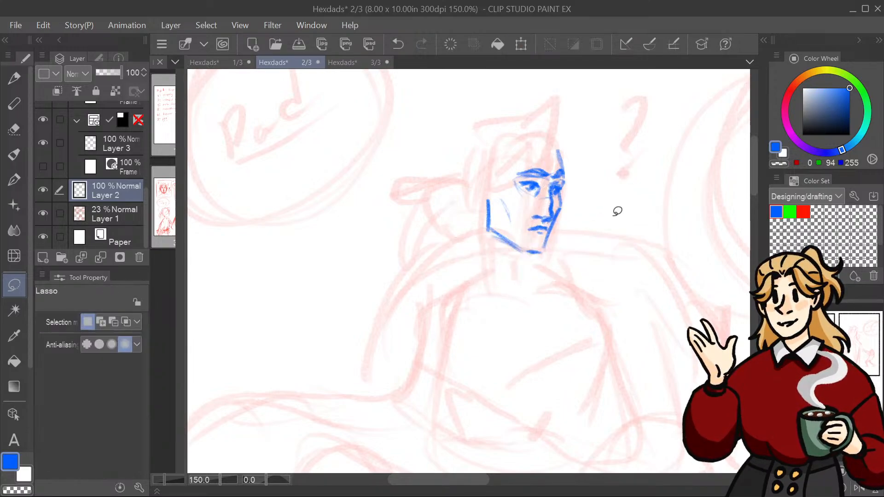
Step: Erase the seated figure's entire blue face from Layer 2 and return to the Fave Pencil
key("ctrl+minus")
key("ctrl+minus")
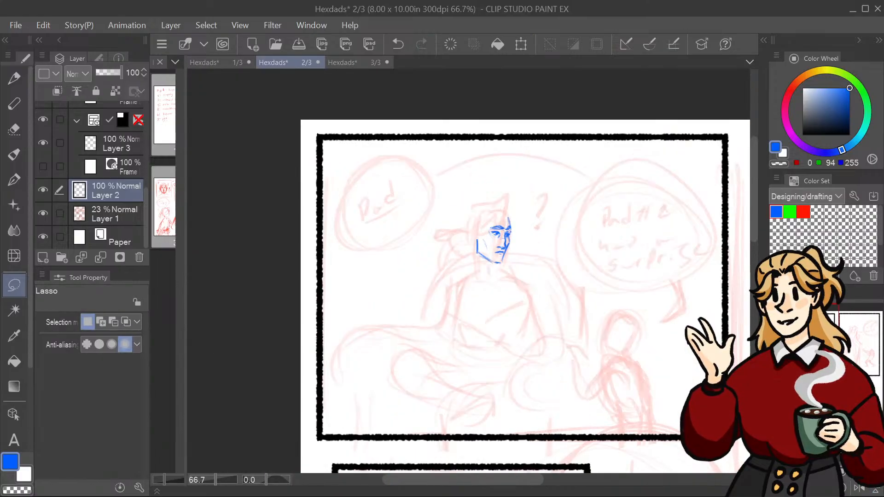
left_click_drag(830, 345, 849, 352)
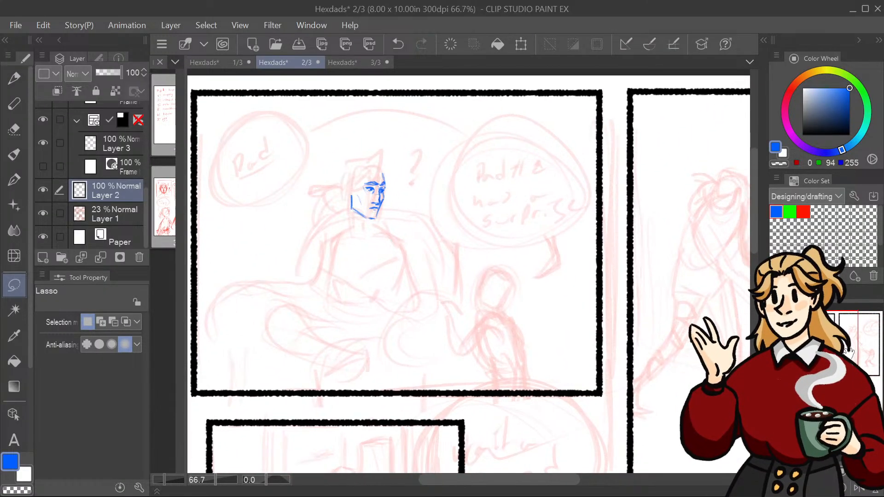
key("ctrl+plus")
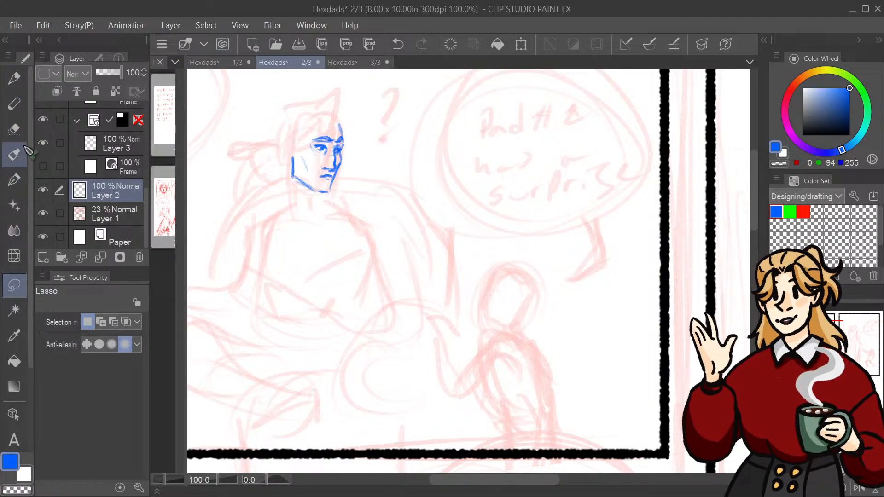
left_click(14, 129)
mouse_move(342, 149)
left_mouse_down()
mouse_move(335, 177)
mouse_move(300, 205)
left_mouse_up()
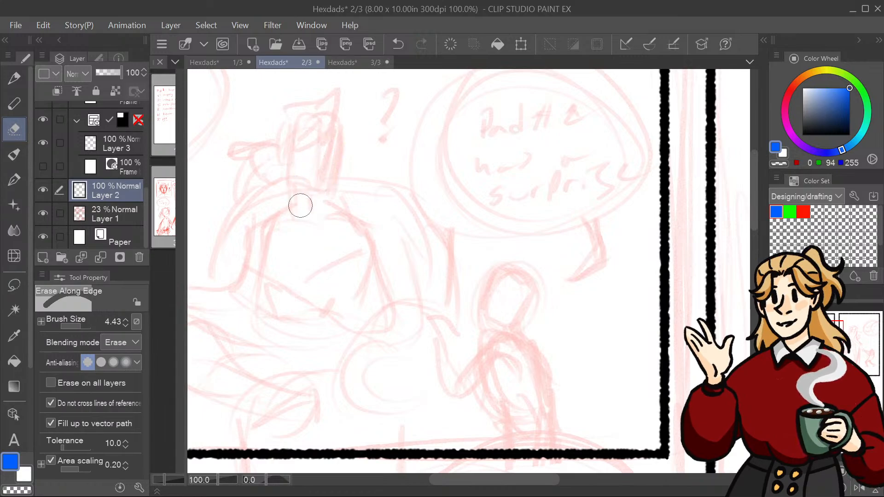
key("p")
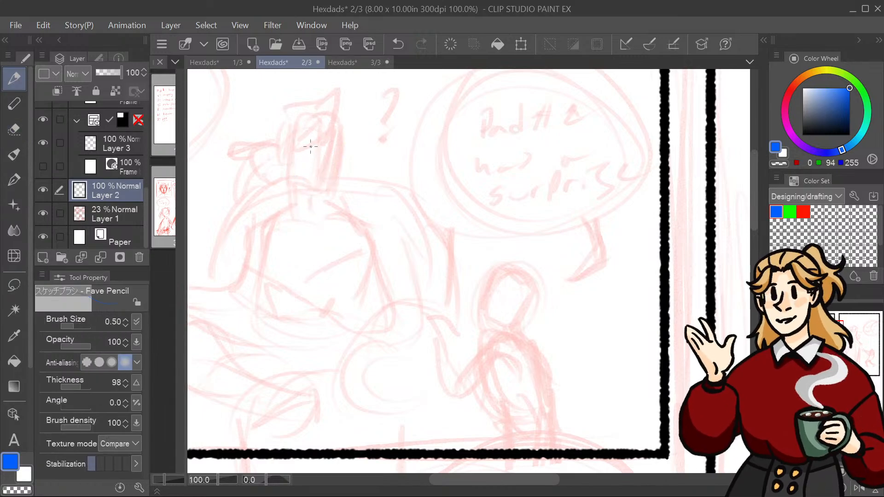
Step: Try a smaller, narrower blue head outline with chin, cheek and nose on the seated figure
left_click_drag(521, 215, 544, 233)
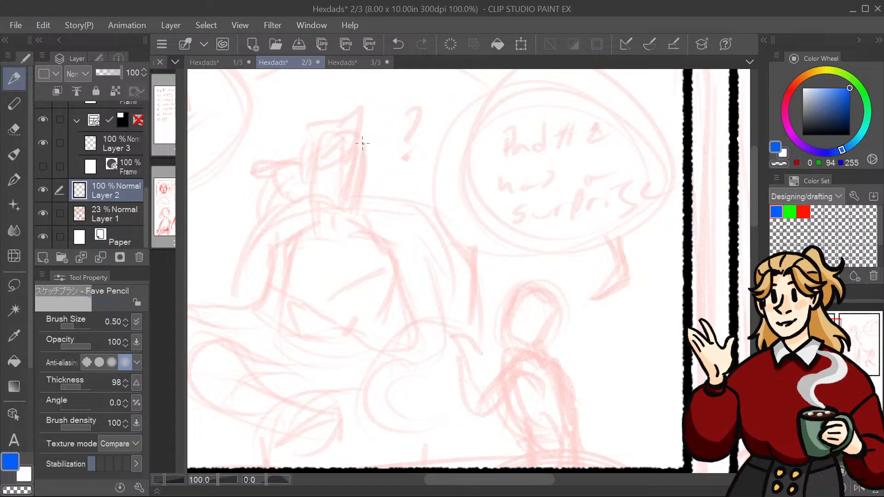
key("ctrl+plus")
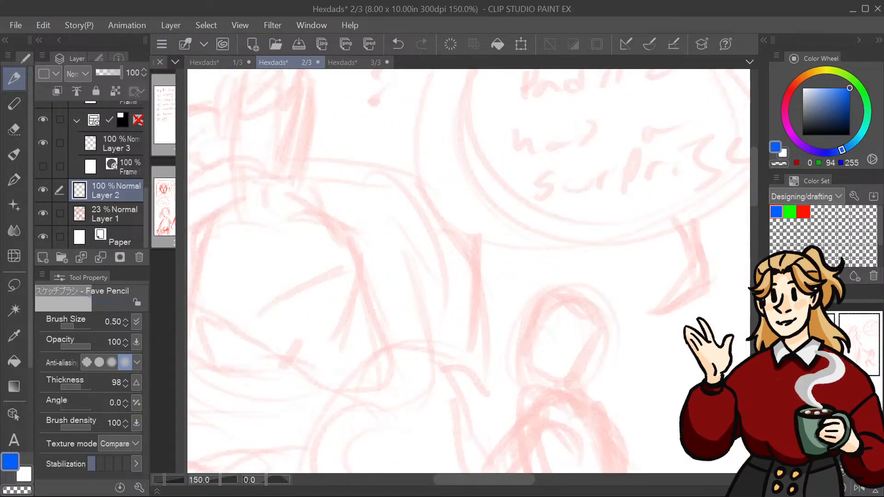
mouse_move(369, 207)
left_mouse_down()
mouse_move(489, 388)
mouse_move(533, 310)
left_mouse_up()
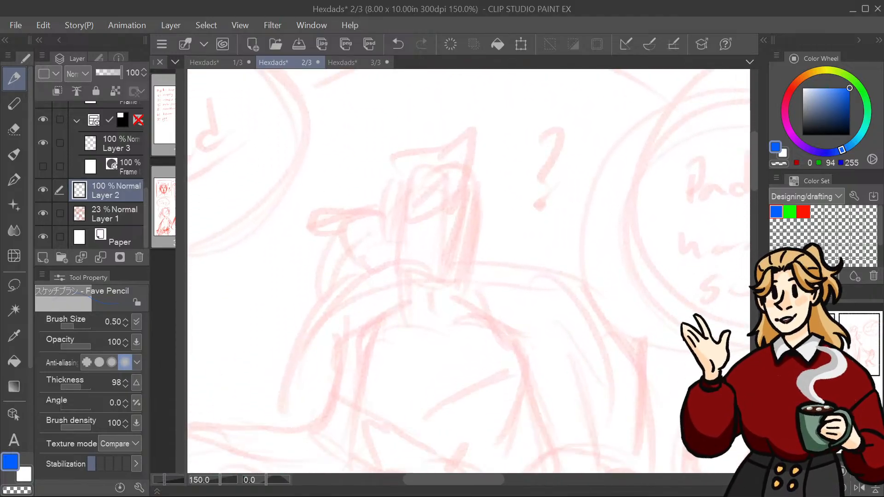
key("ctrl+minus")
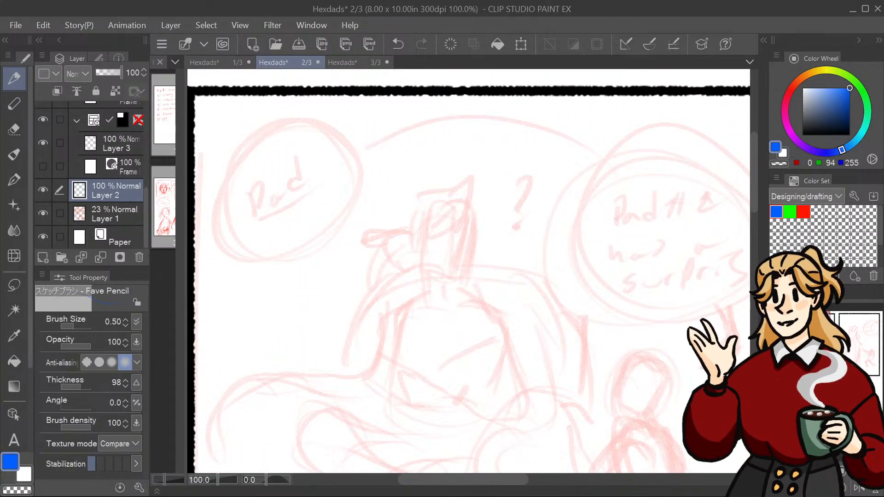
left_click_drag(468, 271, 431, 239)
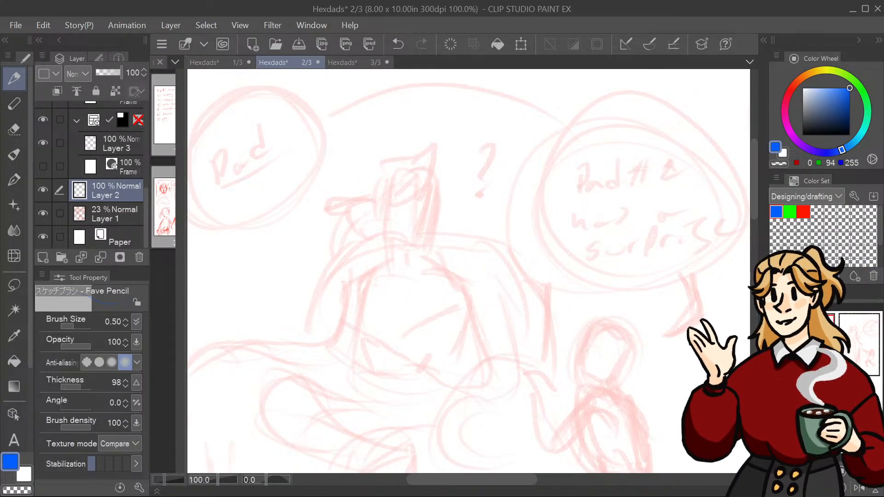
scroll(468, 271, "left", 3)
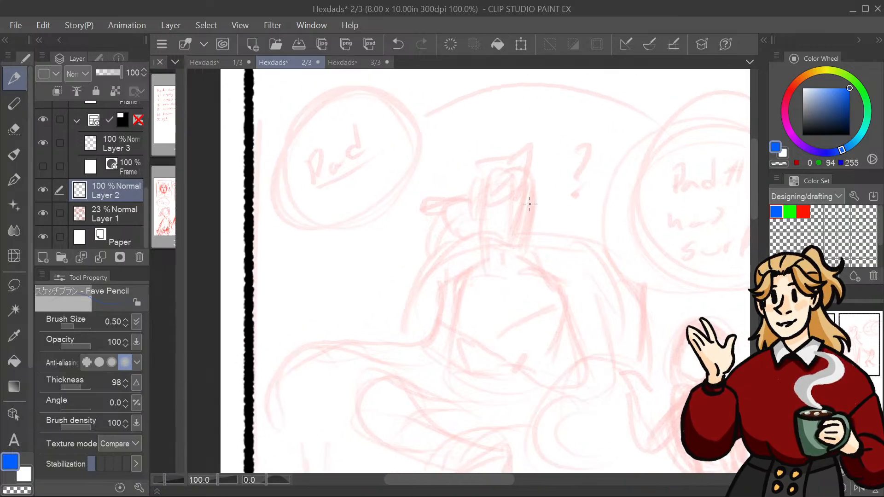
left_click_drag(502, 195, 500, 232)
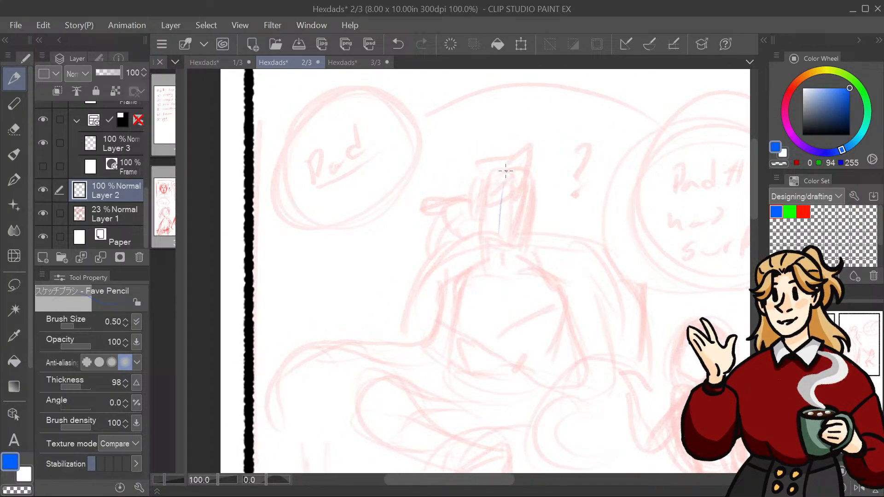
left_click_drag(511, 171, 532, 167)
left_click_drag(538, 186, 529, 236)
mouse_move(497, 210)
left_mouse_down()
mouse_move(508, 240)
mouse_move(525, 249)
mouse_move(512, 248)
left_mouse_up()
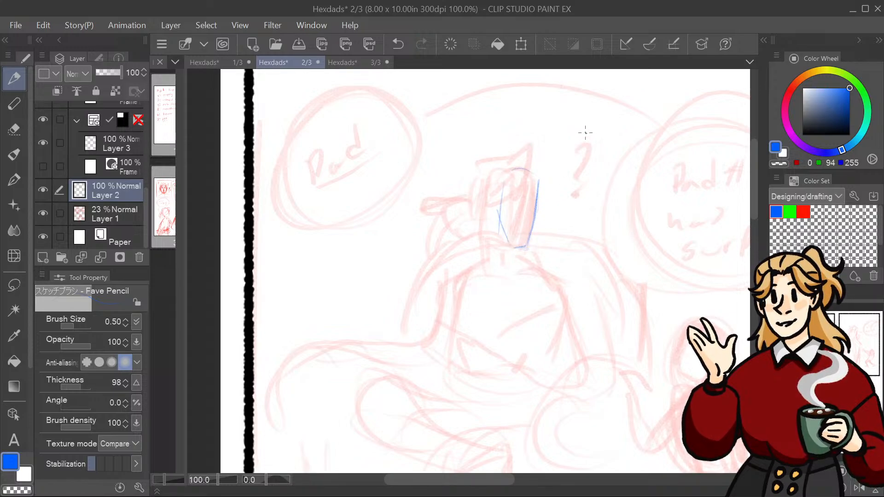
mouse_move(511, 244)
left_mouse_down()
mouse_move(523, 247)
mouse_move(536, 216)
mouse_move(524, 249)
left_mouse_up()
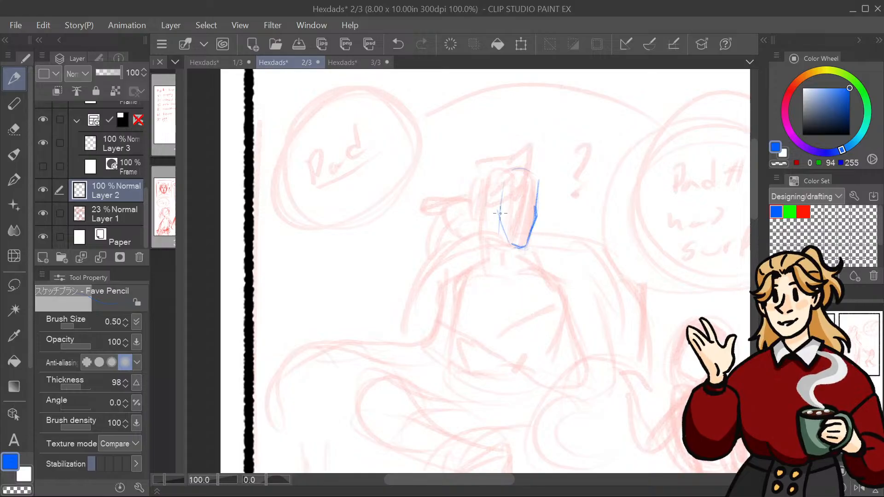
mouse_move(497, 203)
left_mouse_down()
mouse_move(511, 243)
mouse_move(531, 222)
mouse_move(530, 202)
left_mouse_up()
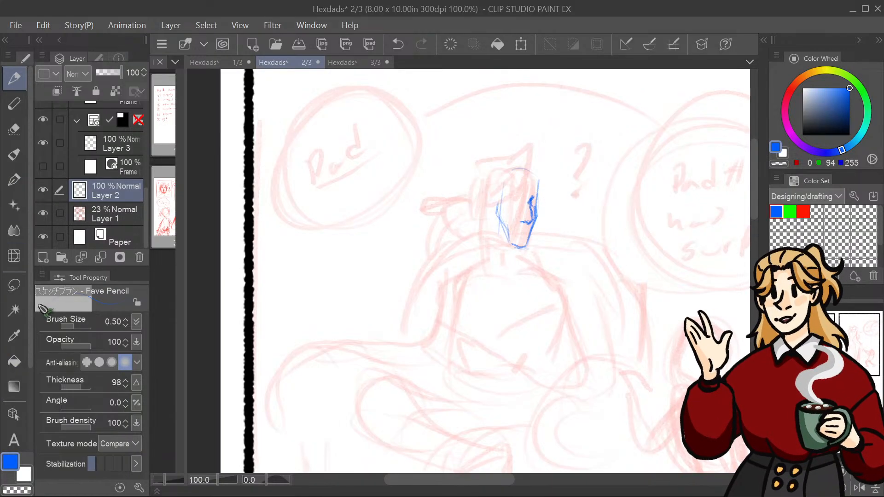
Step: Erase the narrow blue head attempt from Layer 2 and return to the Fave Pencil at the seated figure's head
left_click(19, 132)
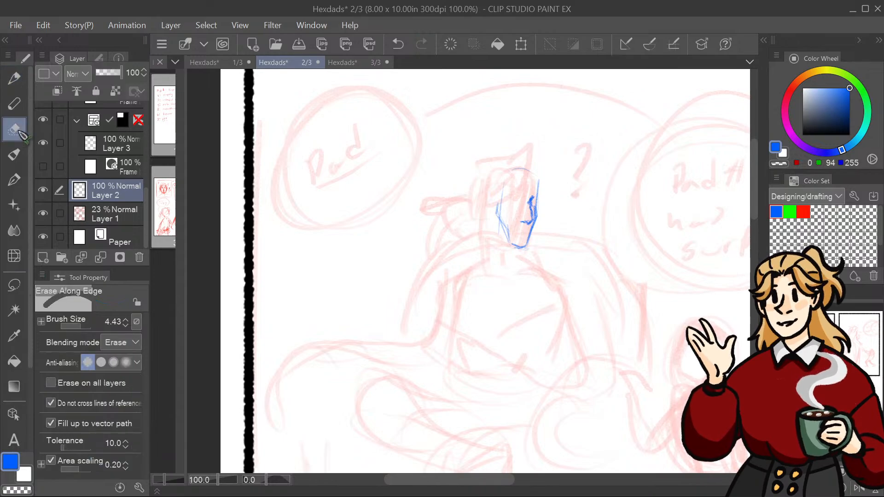
mouse_move(547, 193)
left_mouse_down()
mouse_move(501, 203)
mouse_move(489, 229)
left_mouse_up()
left_click(17, 78)
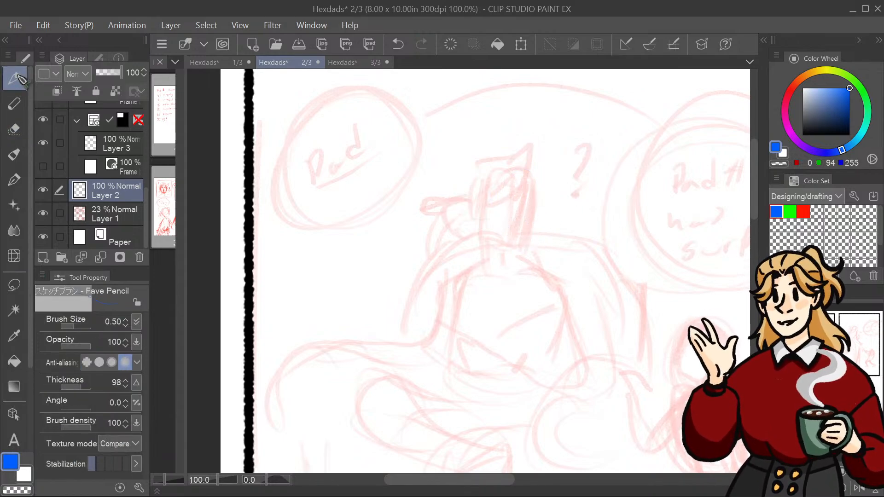
key("ctrl+plus")
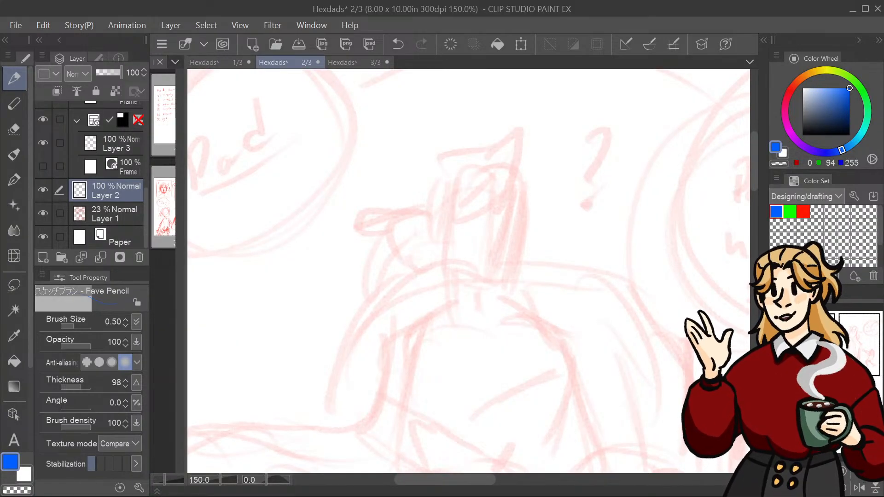
left_click_drag(501, 209, 494, 243)
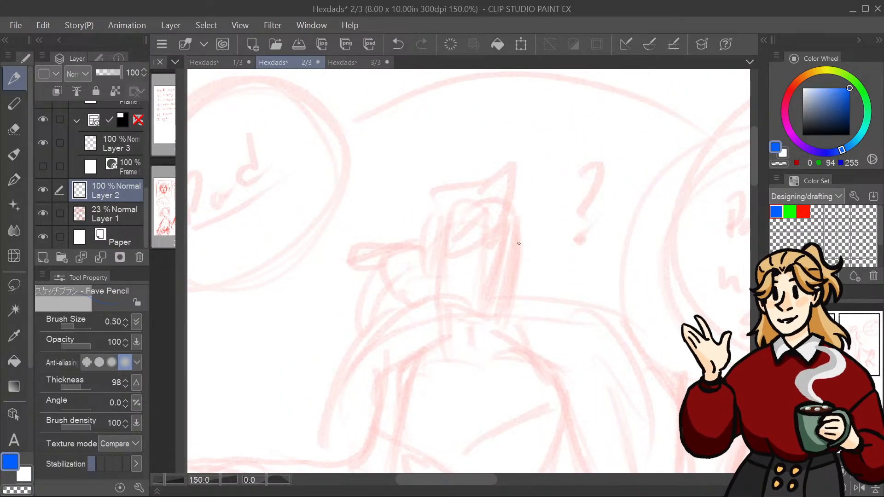
Step: Draw the seated figure's new blue face contour from forehead through cheek to chin, with a lightly sketched jawline
mouse_move(517, 218)
left_mouse_down()
mouse_move(518, 278)
mouse_move(503, 315)
mouse_move(481, 313)
mouse_move(501, 314)
left_mouse_up()
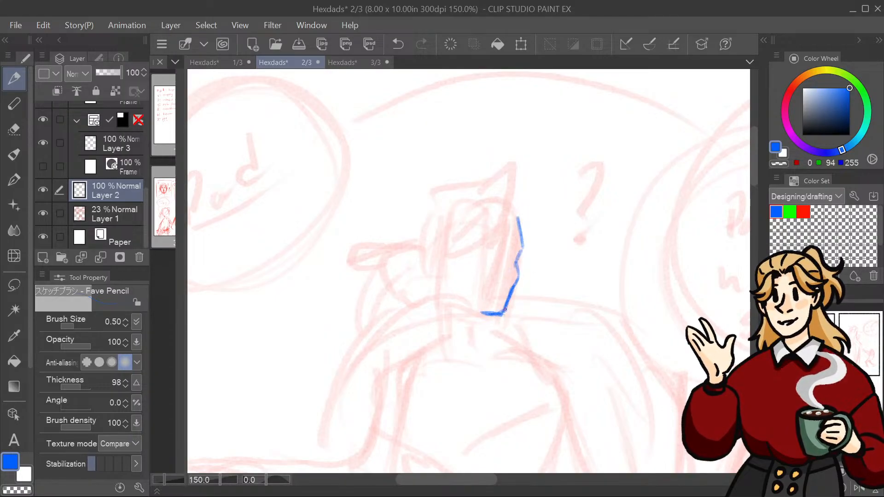
mouse_move(470, 299)
left_mouse_down()
mouse_move(454, 248)
mouse_move(463, 277)
mouse_move(453, 298)
mouse_move(478, 311)
left_mouse_up()
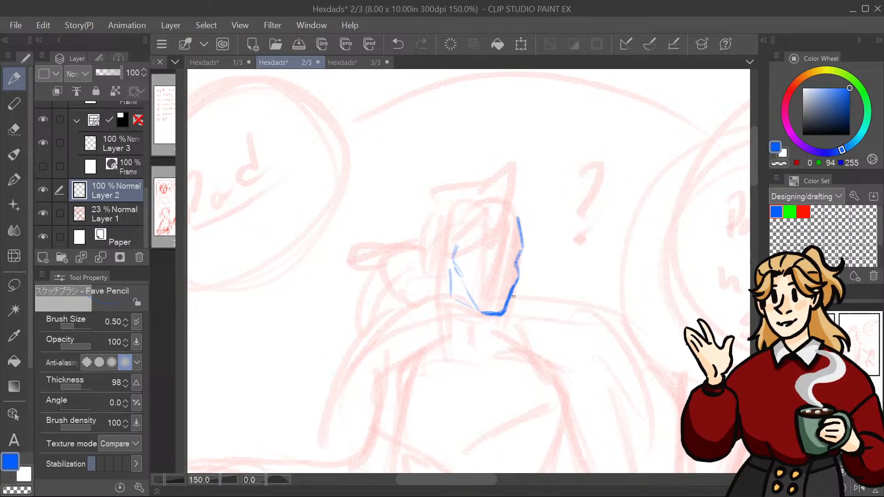
left_click_drag(516, 284, 505, 314)
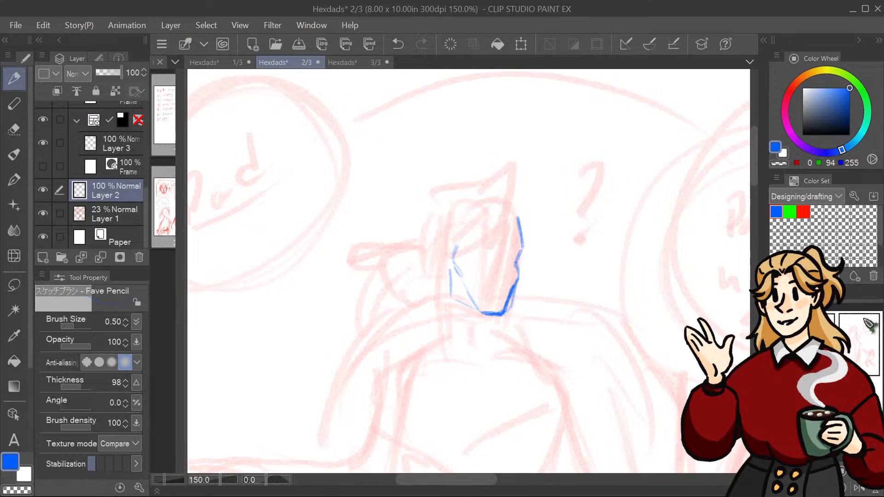
key("ctrl+z")
key("ctrl+z")
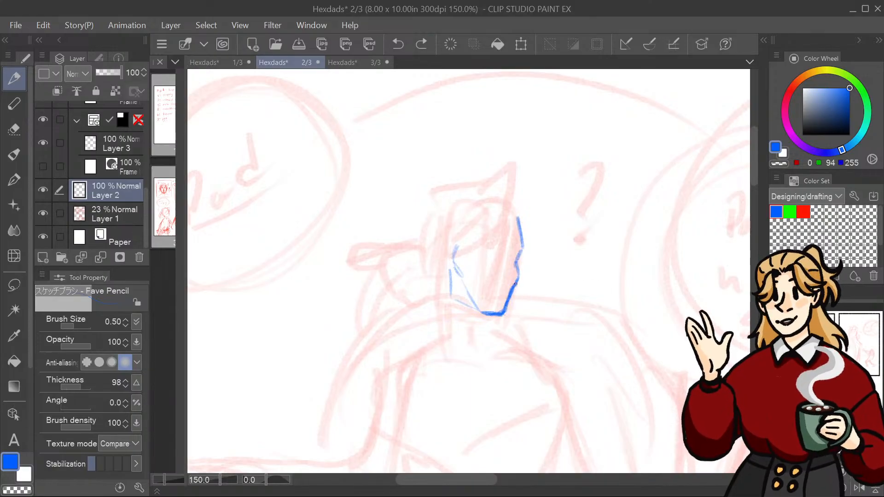
left_click_drag(516, 281, 504, 313)
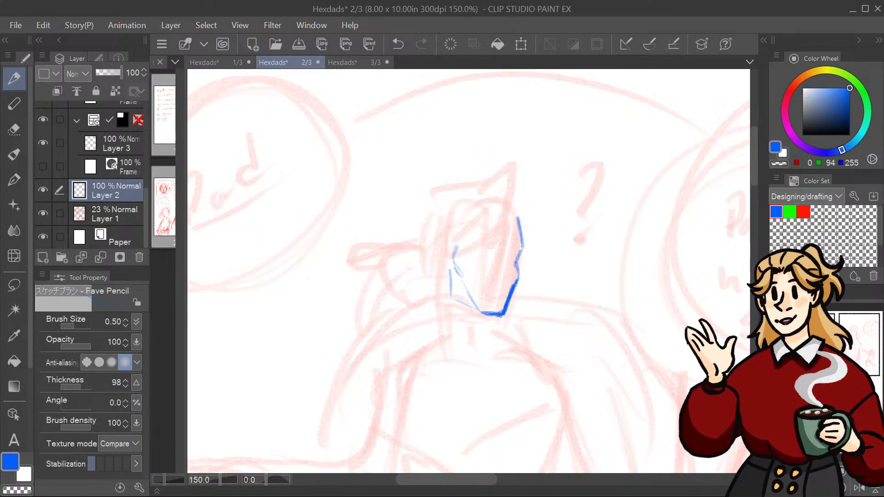
Step: Draw the seated figure's nose in blue, from the bridge beside the far eye socket down to the nostril
mouse_move(513, 246)
left_mouse_down()
mouse_move(581, 149)
mouse_move(579, 181)
left_mouse_up()
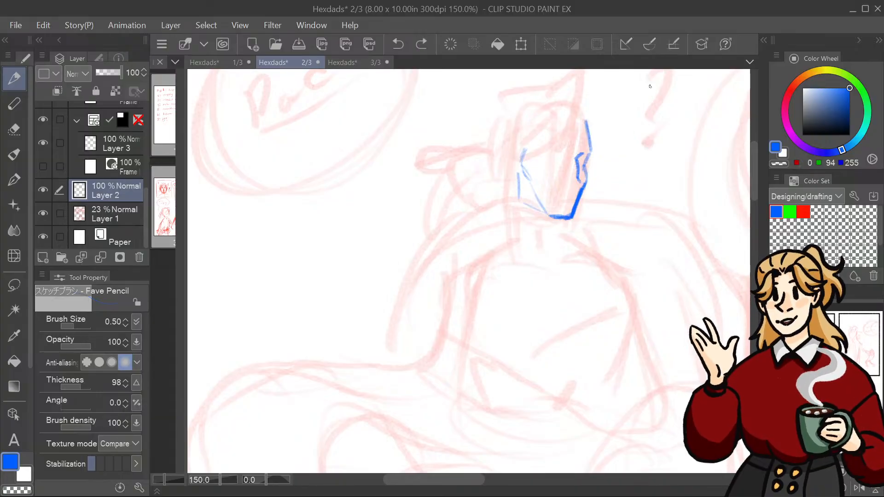
key("ctrl+z")
key("ctrl+z")
left_click_drag(565, 183, 575, 186)
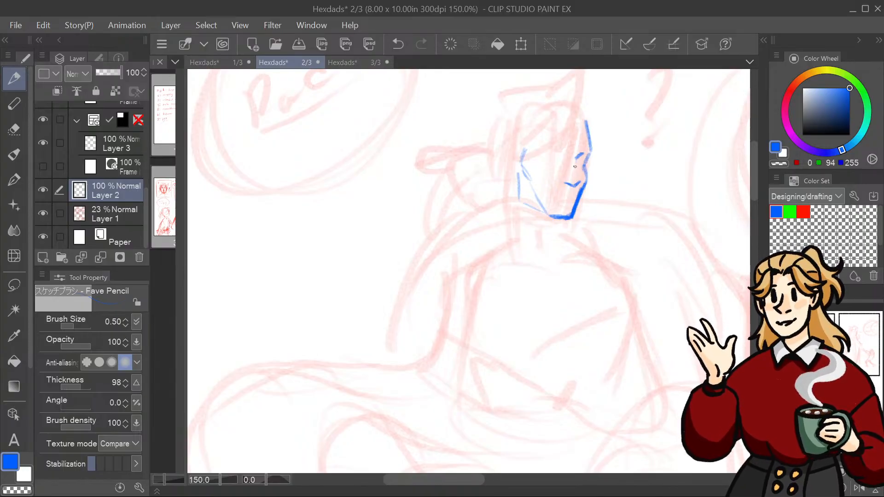
left_click_drag(576, 159, 576, 182)
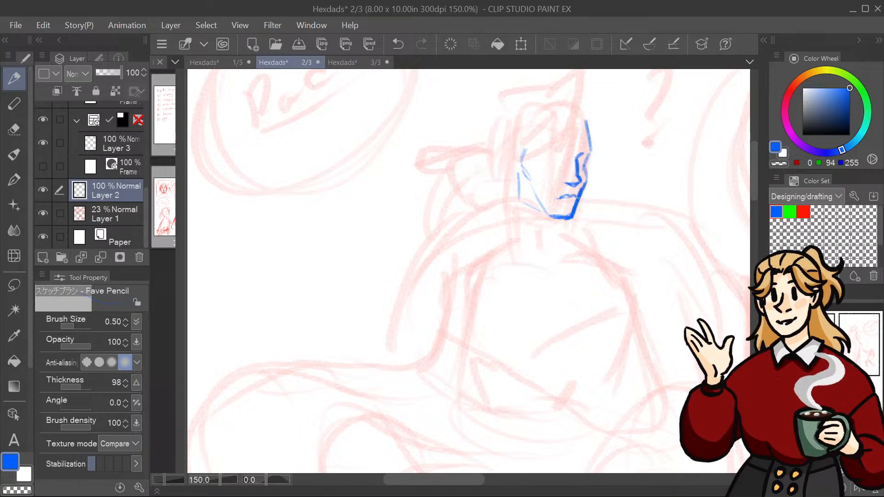
left_click_drag(561, 202, 569, 201)
key("ctrl+z")
key("ctrl+z")
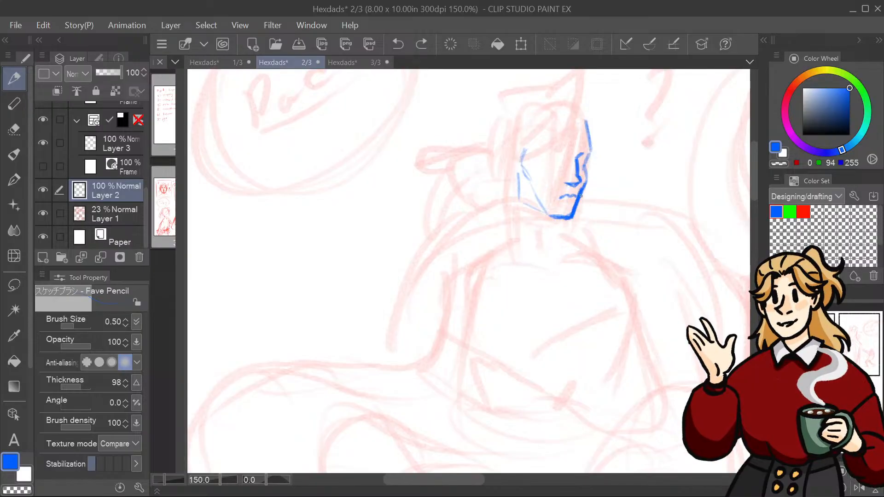
key("ctrl+z")
key("ctrl+z")
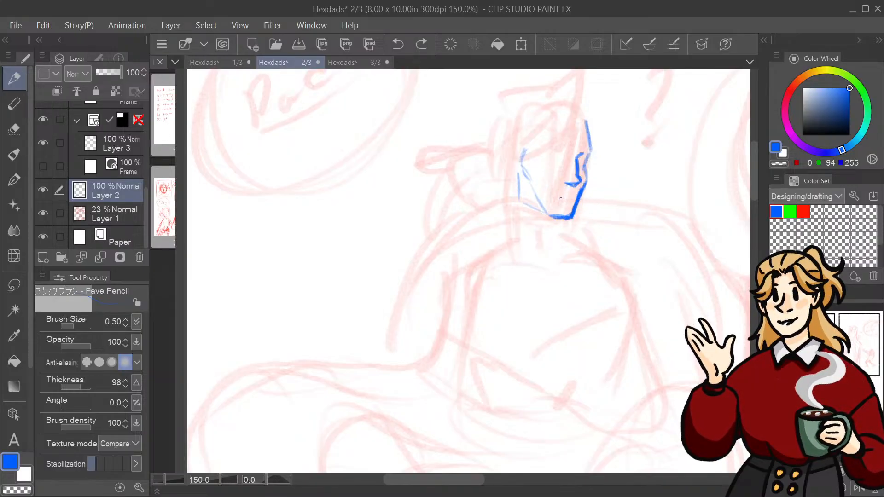
Step: Draw the seated figure's downturned mouth with lower lip, hatch the cheek, and redraw the jawline as a clean dark line
left_click_drag(558, 199, 576, 197)
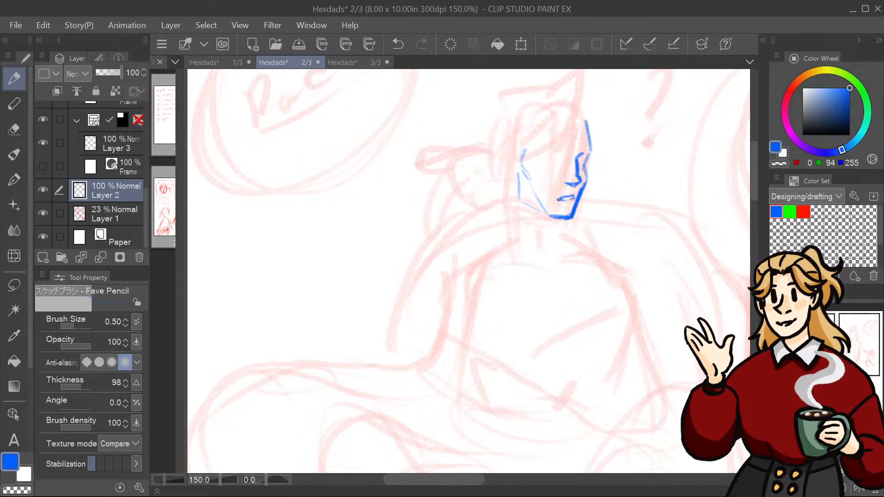
left_click_drag(558, 199, 573, 196)
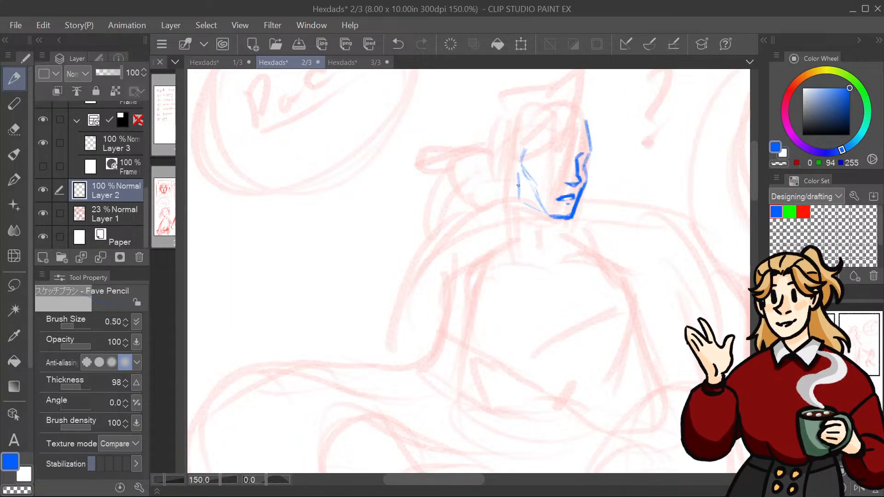
mouse_move(518, 186)
left_mouse_down()
mouse_move(538, 202)
mouse_move(526, 206)
mouse_move(534, 210)
left_mouse_up()
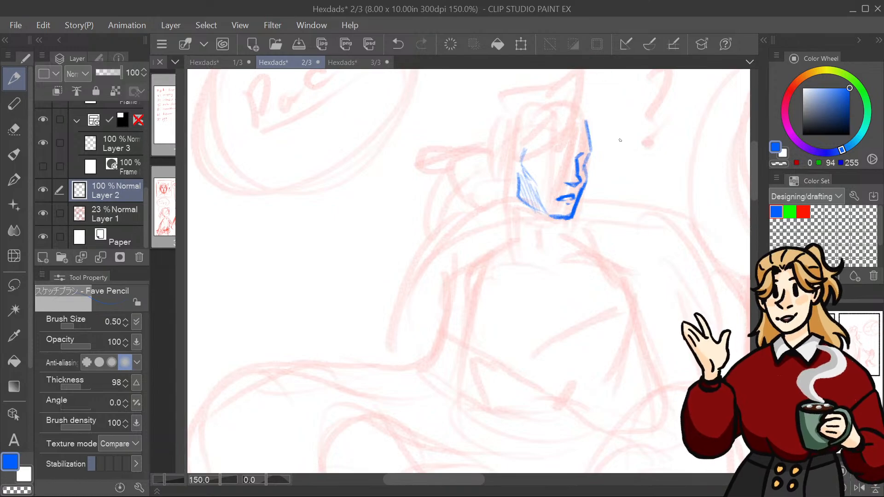
left_click(15, 131)
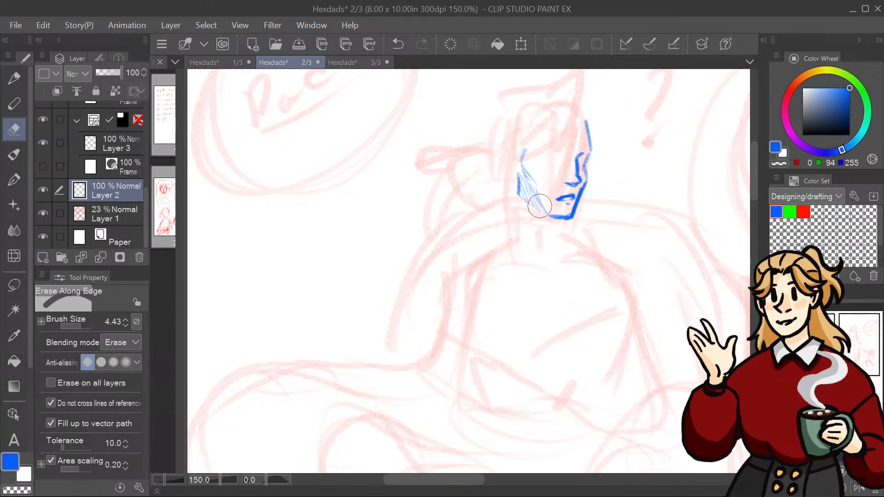
key("p")
left_click_drag(518, 185, 549, 218)
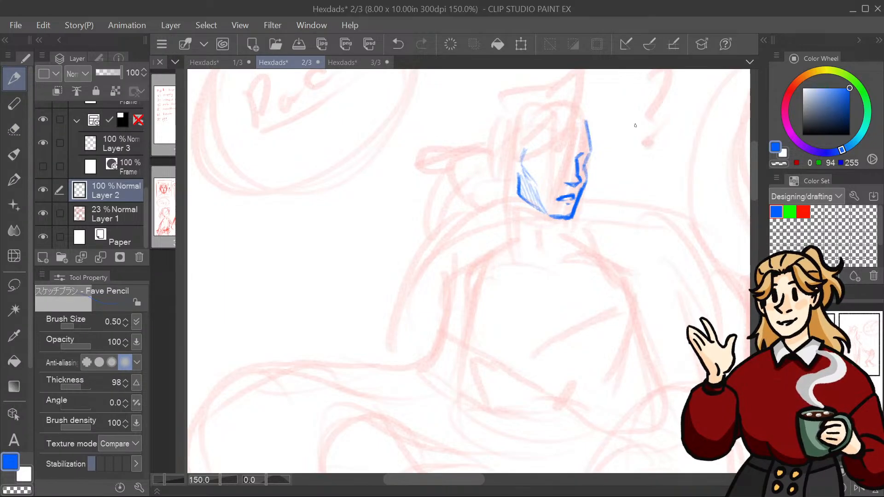
Step: Draw the seated figure's ear behind the jaw, with a darkened outer rim and inner folds
mouse_move(635, 125)
left_mouse_down()
mouse_move(630, 140)
mouse_move(648, 174)
left_mouse_up()
mouse_move(532, 202)
left_mouse_down()
mouse_move(520, 216)
mouse_move(522, 188)
mouse_move(518, 224)
left_mouse_up()
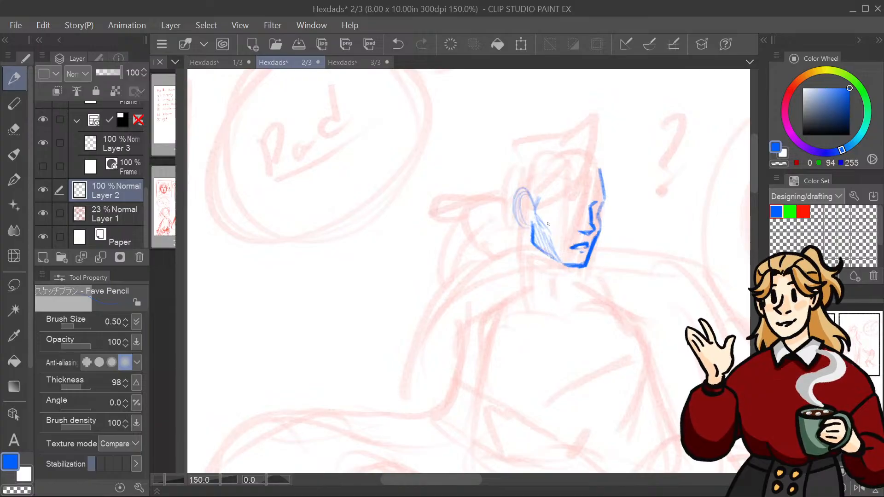
mouse_move(530, 196)
left_mouse_down()
mouse_move(521, 189)
mouse_move(512, 207)
mouse_move(532, 233)
left_mouse_up()
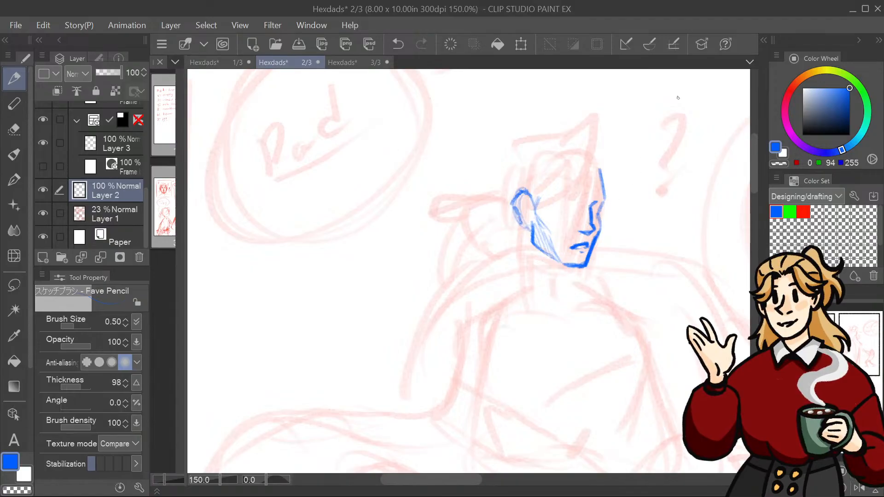
mouse_move(532, 199)
left_mouse_down()
mouse_move(523, 208)
mouse_move(533, 220)
mouse_move(535, 213)
left_mouse_up()
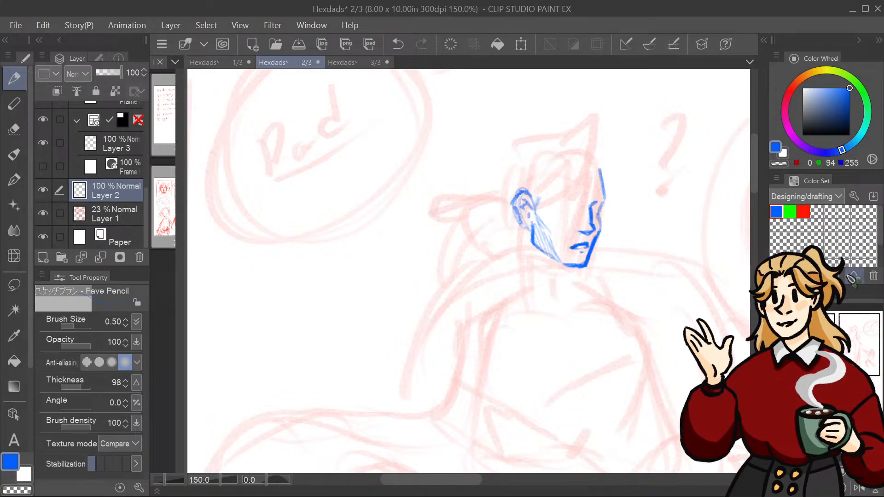
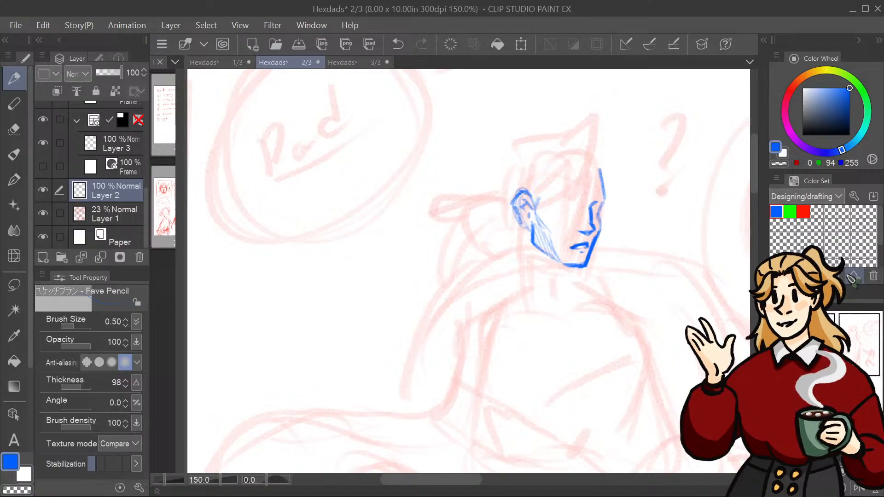
Step: Draw both of the seated figure's eyes in blue on either side of the nose bridge, working at 200% zoom
mouse_move(468, 271)
left_mouse_down()
mouse_move(461, 298)
mouse_move(447, 264)
mouse_move(455, 250)
left_mouse_up()
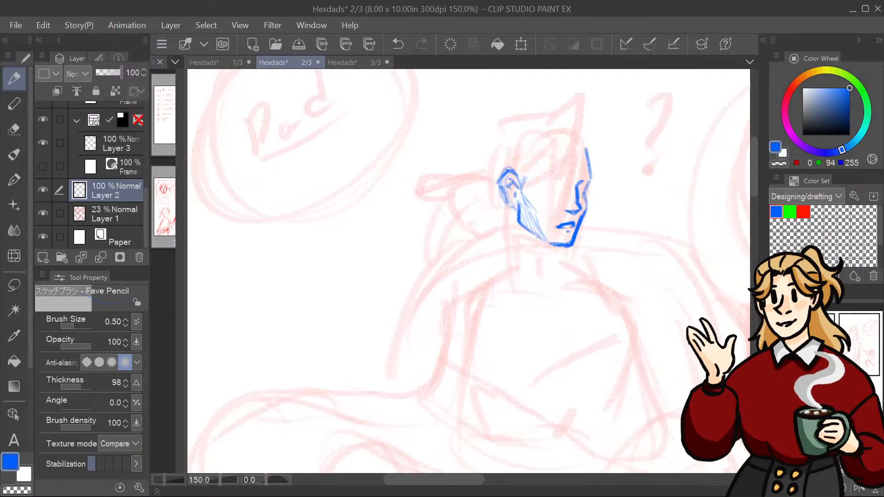
key("ctrl+plus")
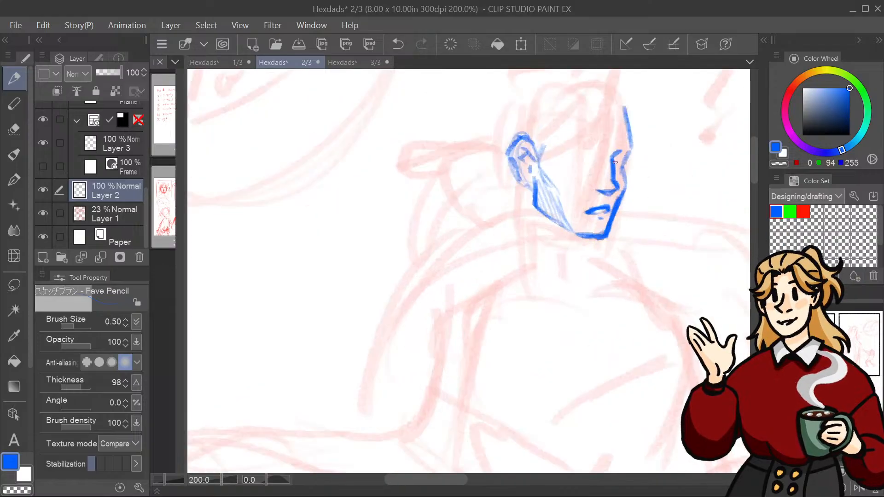
mouse_move(615, 163)
left_mouse_down()
mouse_move(623, 160)
mouse_move(619, 169)
mouse_move(574, 159)
mouse_move(591, 164)
left_mouse_up()
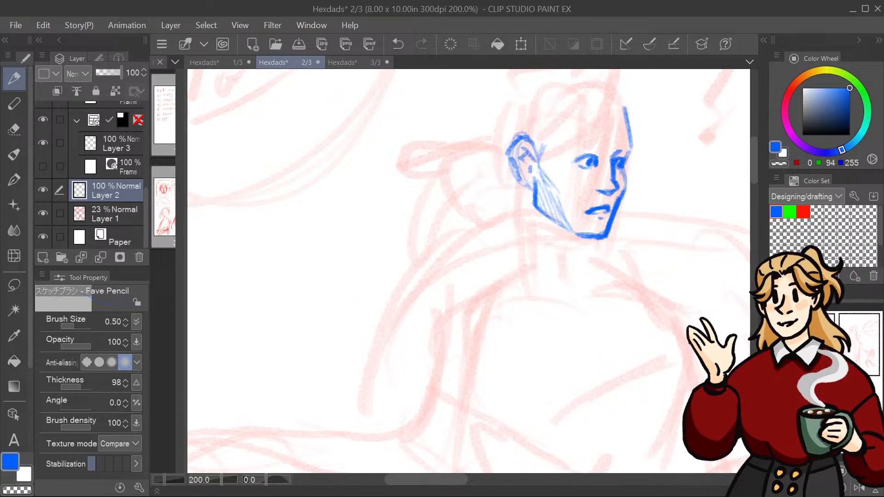
Step: Try a reworked pupil and longer upper lid on the seated figure's near eye, and undo the eye down to its pupil
left_click_drag(691, 271, 575, 225)
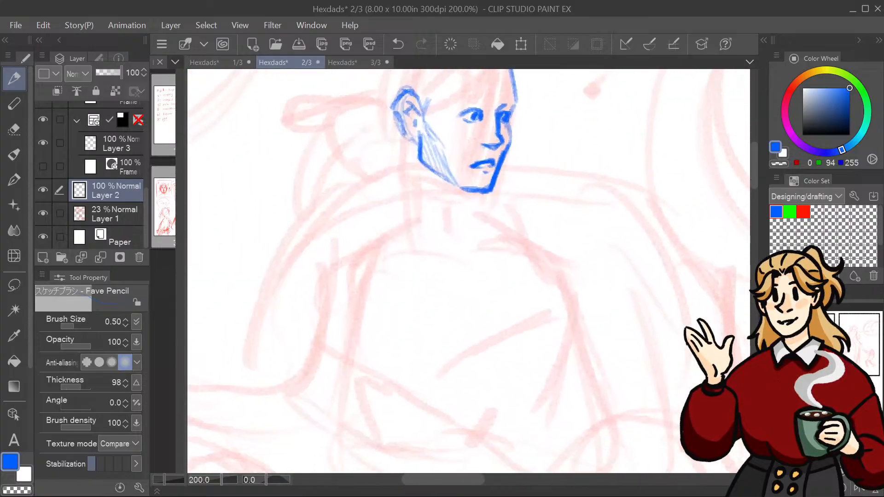
key("ctrl+z")
key("ctrl+z")
key("ctrl+z")
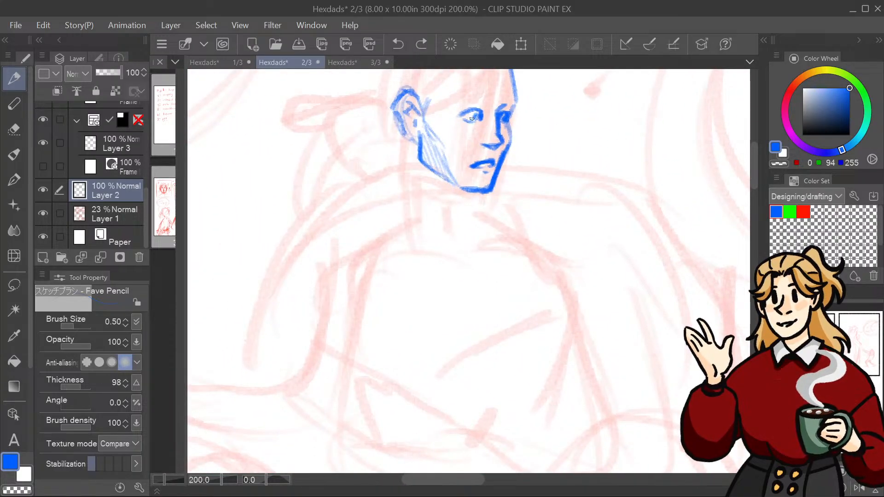
left_click_drag(472, 119, 478, 116)
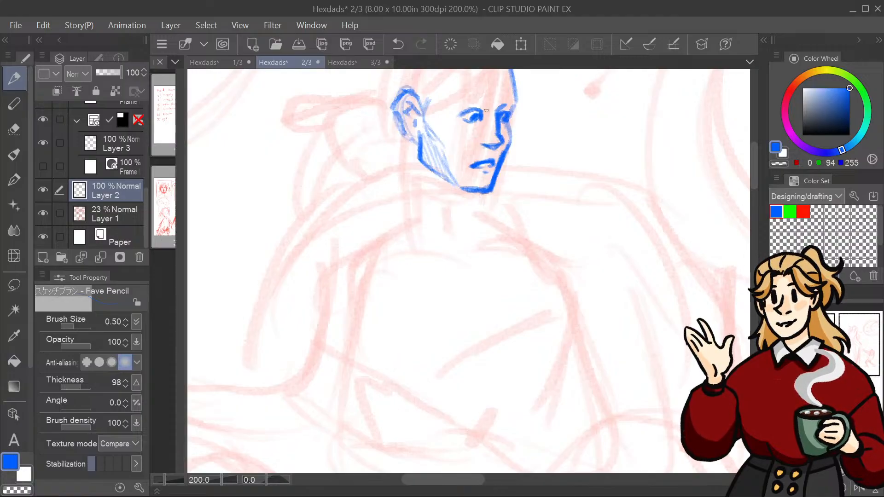
left_click_drag(483, 107, 457, 114)
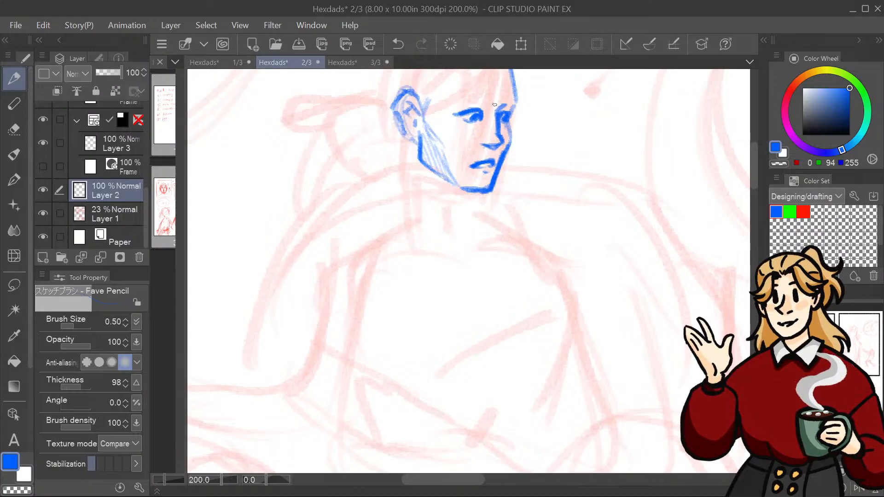
key("ctrl+z")
key("ctrl+z")
key("ctrl+z")
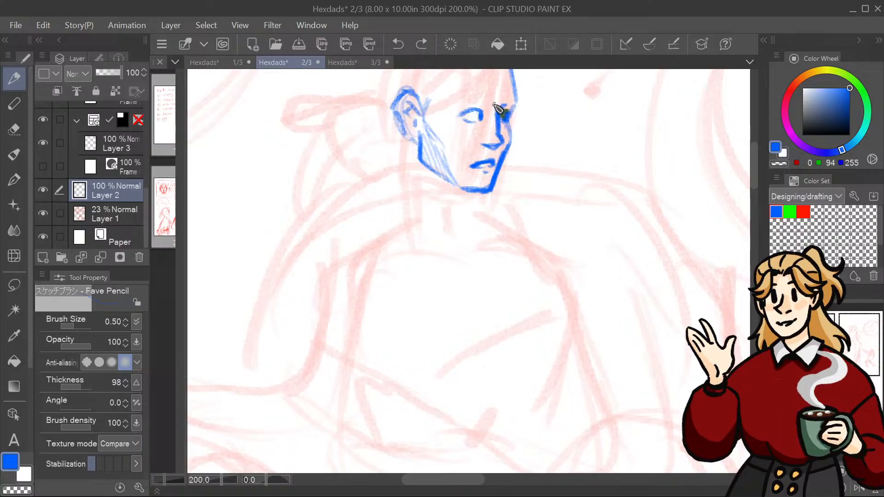
key("ctrl+z")
key("ctrl+z")
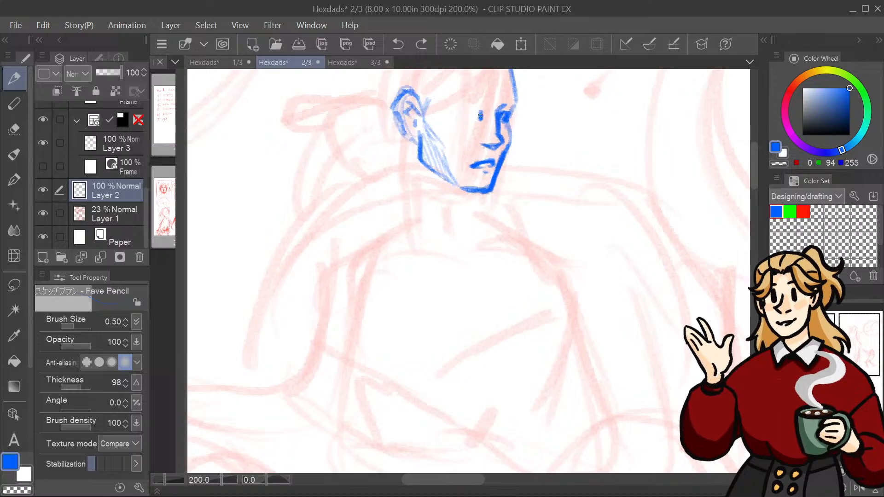
Step: Try the near eye again with an upper lid around the pupil, and undo those strokes back to a small dot
mouse_move(480, 115)
left_mouse_down()
mouse_move(461, 113)
mouse_move(471, 120)
mouse_move(478, 113)
mouse_move(501, 197)
mouse_move(518, 206)
left_mouse_up()
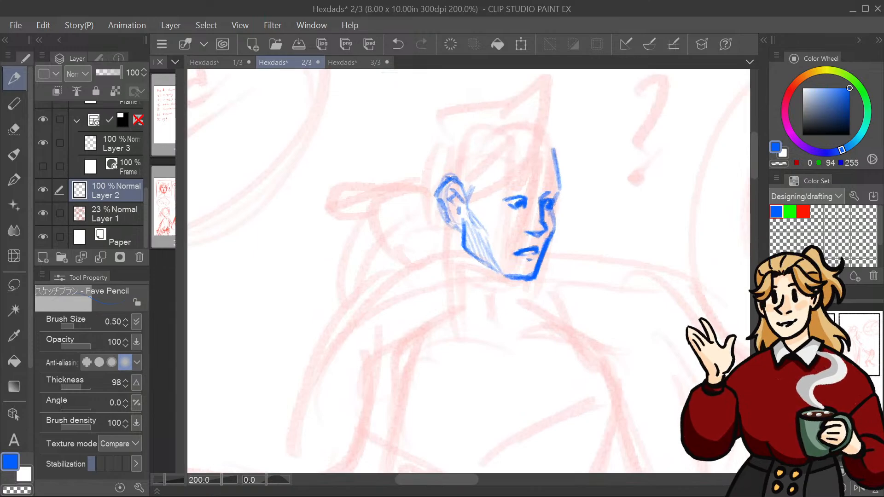
key("ctrl+z")
key("ctrl+z")
key("ctrl+z")
key("ctrl+z")
key("ctrl+z")
key("ctrl+z")
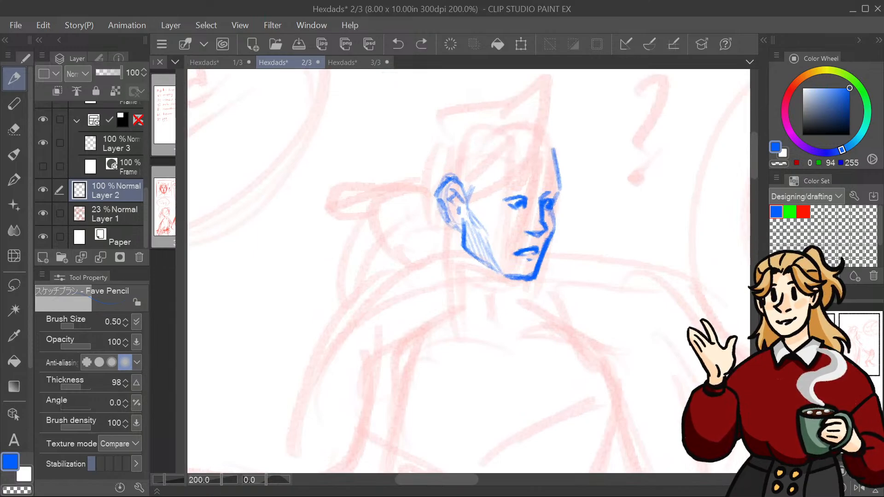
key("ctrl+z")
key("ctrl+z")
key("ctrl+z")
key("ctrl+z")
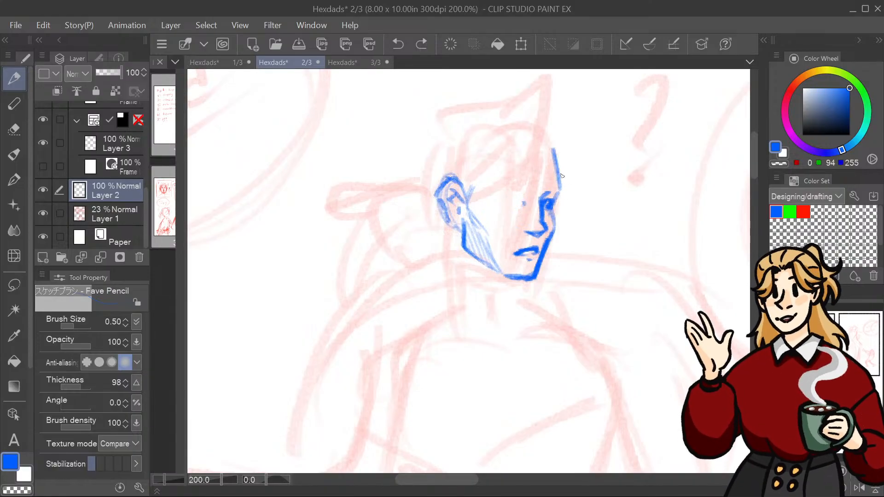
Step: Try a more arched upper lid and filled pupil for the near eye, and undo these strokes
left_click_drag(525, 200, 515, 195)
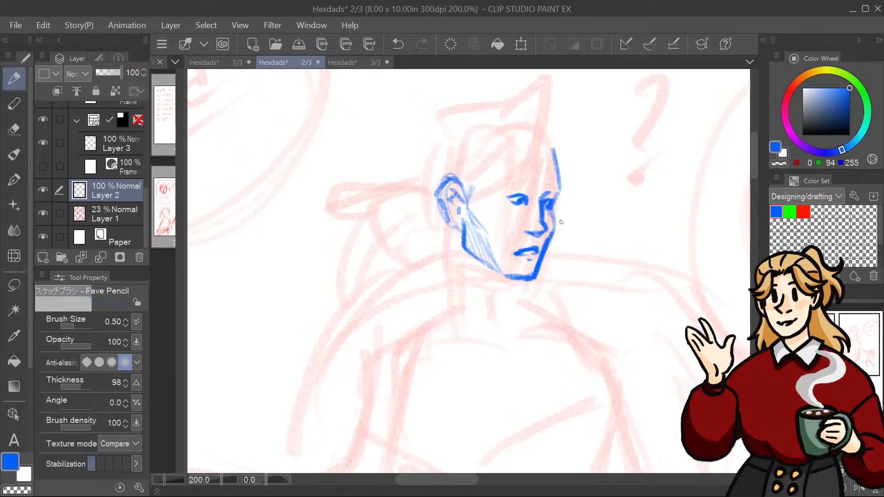
key("ctrl+z")
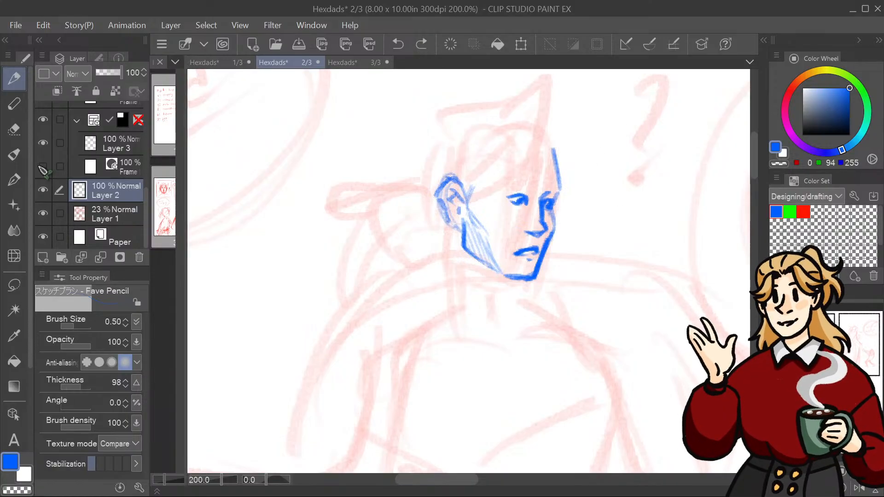
key("ctrl+z")
key("ctrl+z")
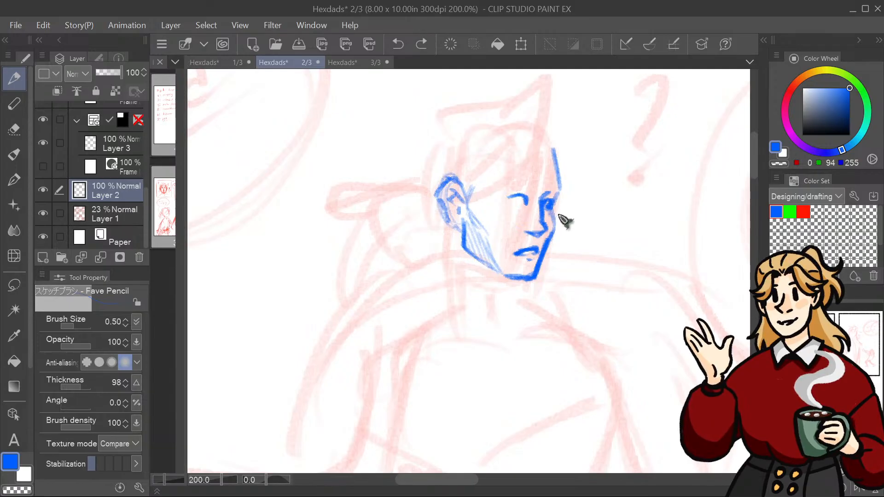
key("ctrl+z")
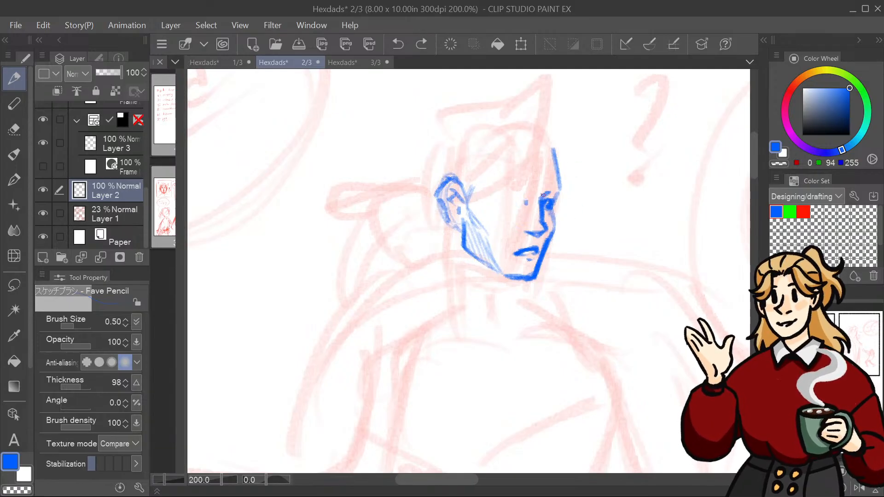
Step: Draw the seated figure's near eye with a filled pupil and upper lid, and firm up the jaw shading's edge and near nostril
mouse_move(523, 194)
left_mouse_down()
mouse_move(530, 199)
mouse_move(521, 213)
mouse_move(519, 197)
mouse_move(502, 199)
mouse_move(513, 200)
left_mouse_up()
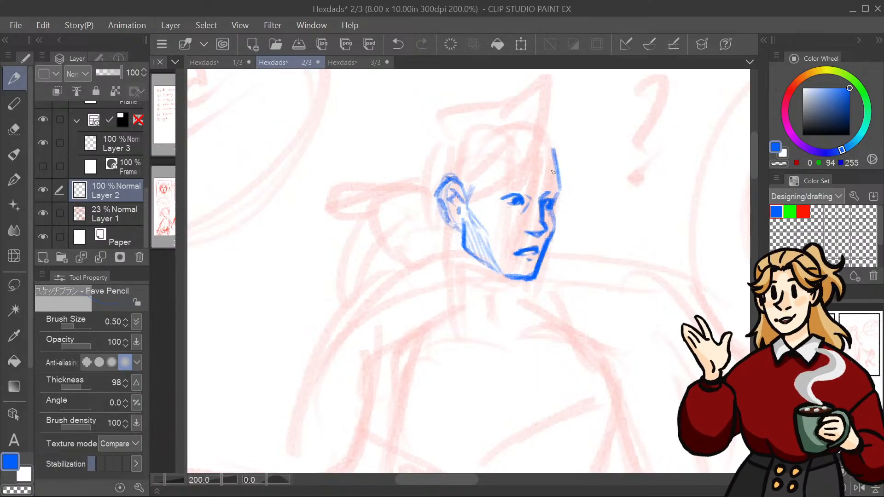
mouse_move(467, 207)
left_mouse_down()
mouse_move(485, 227)
mouse_move(498, 276)
left_mouse_up()
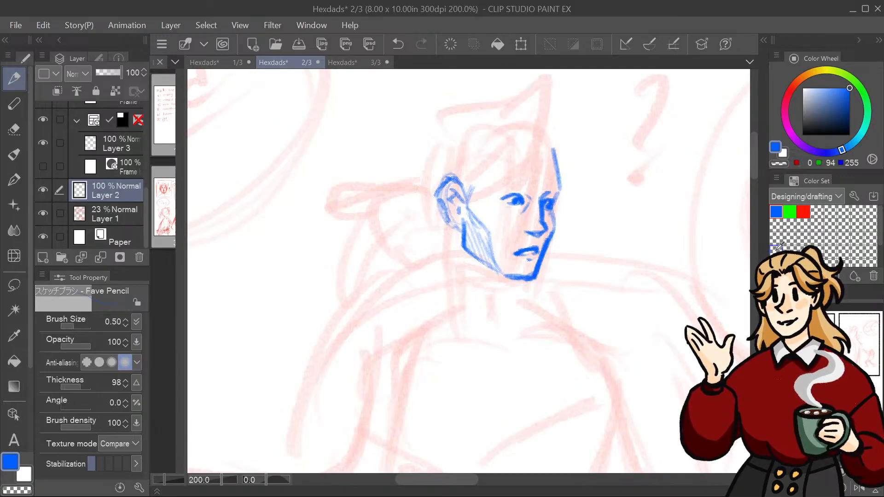
mouse_move(524, 227)
left_mouse_down()
mouse_move(529, 234)
mouse_move(551, 230)
left_mouse_up()
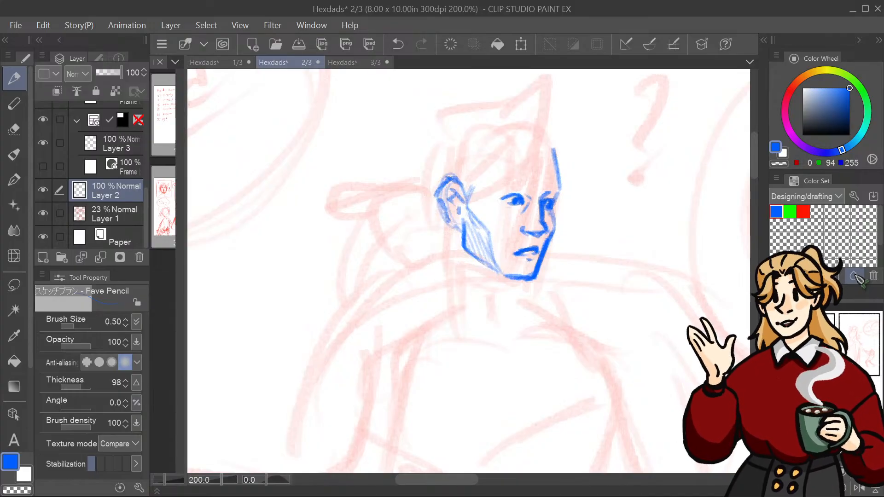
Step: Draw thick, angled blue eyebrows above both of the seated figure's eyes, with a small crease between them
left_click_drag(549, 141, 532, 185)
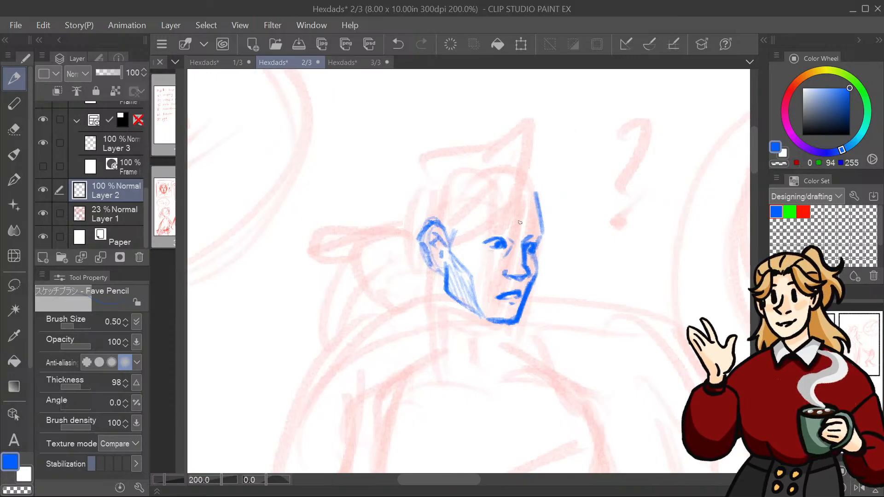
mouse_move(481, 228)
left_mouse_down()
mouse_move(513, 233)
mouse_move(520, 226)
mouse_move(478, 227)
mouse_move(528, 230)
mouse_move(541, 225)
mouse_move(532, 215)
mouse_move(521, 228)
mouse_move(539, 220)
left_mouse_up()
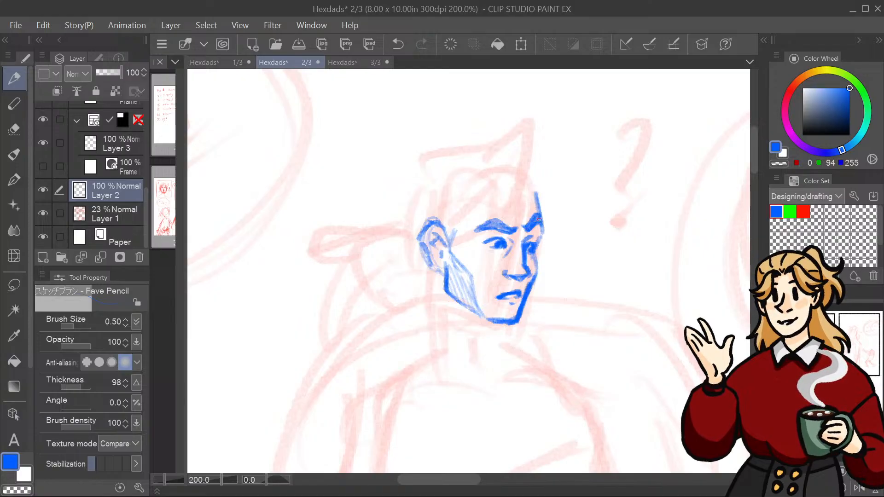
mouse_move(565, 300)
left_mouse_down()
mouse_move(686, 193)
mouse_move(617, 176)
mouse_move(653, 219)
left_mouse_up()
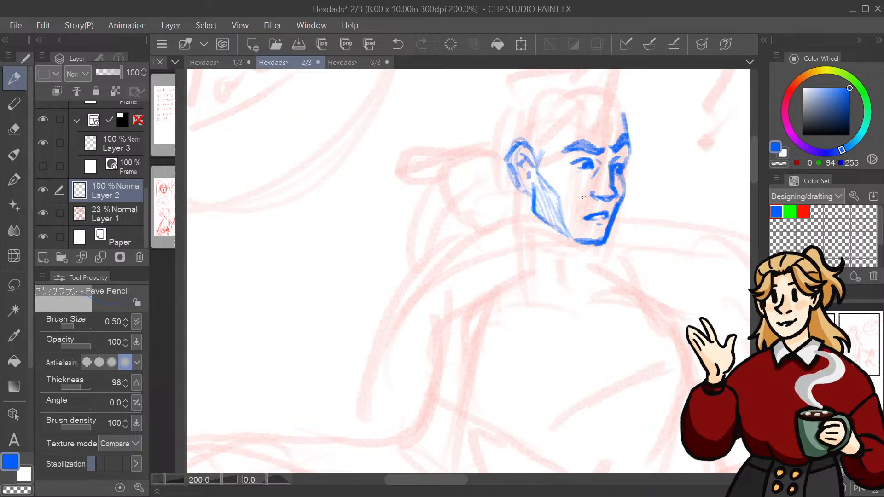
left_click_drag(468, 248, 424, 293)
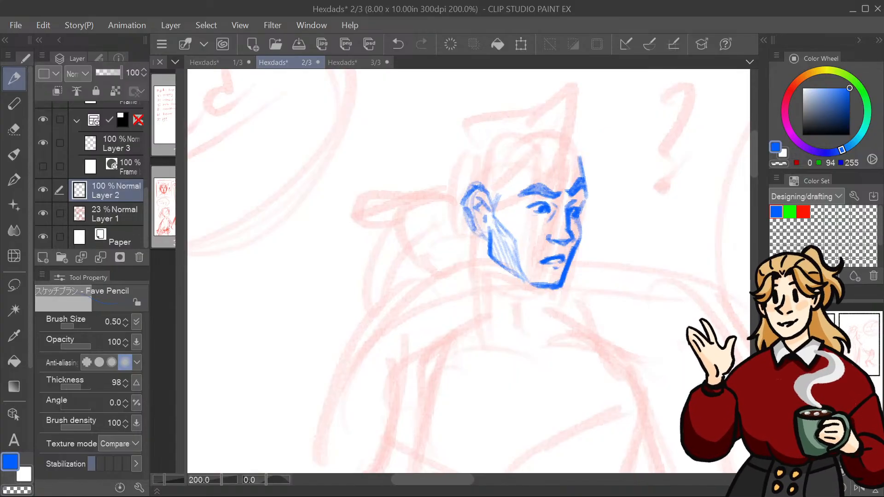
Step: Sketch the hairline and front hair swept back from the forehead toward the ear in blue on Layer 2
key("ctrl+minus")
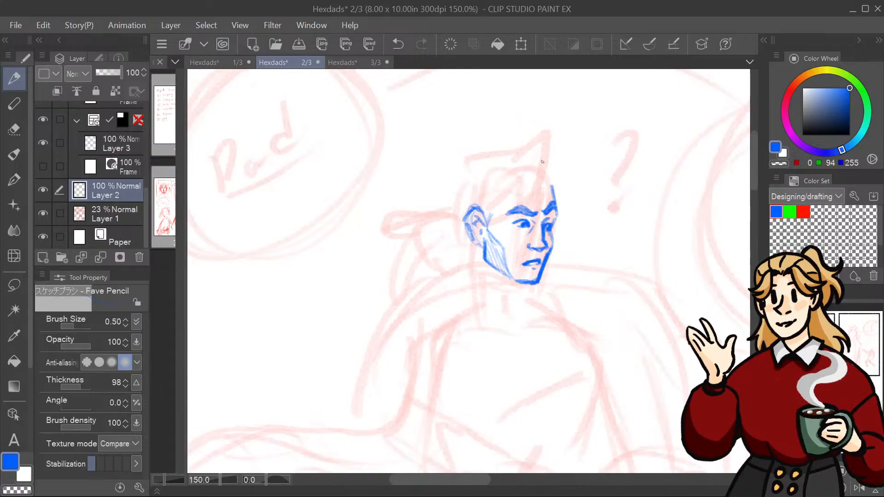
mouse_move(534, 184)
left_mouse_down()
mouse_move(544, 187)
mouse_move(516, 187)
mouse_move(489, 215)
left_mouse_up()
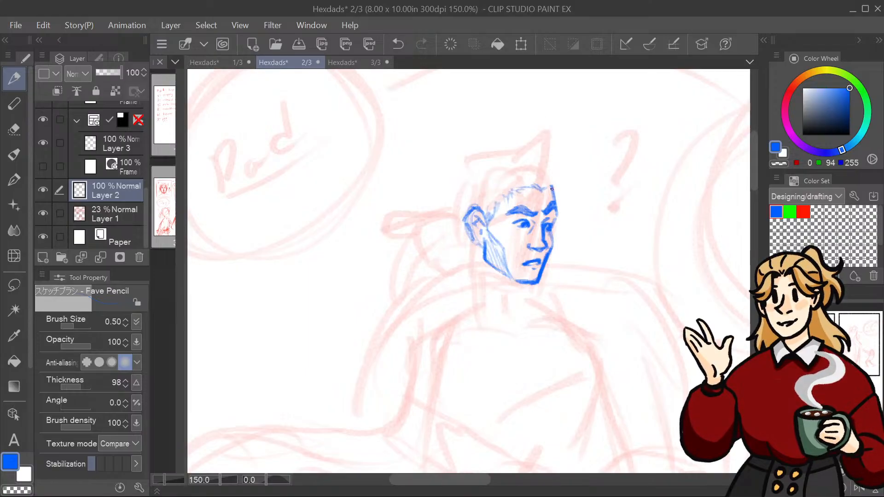
mouse_move(551, 185)
left_mouse_down()
mouse_move(524, 200)
mouse_move(525, 186)
mouse_move(481, 224)
left_mouse_up()
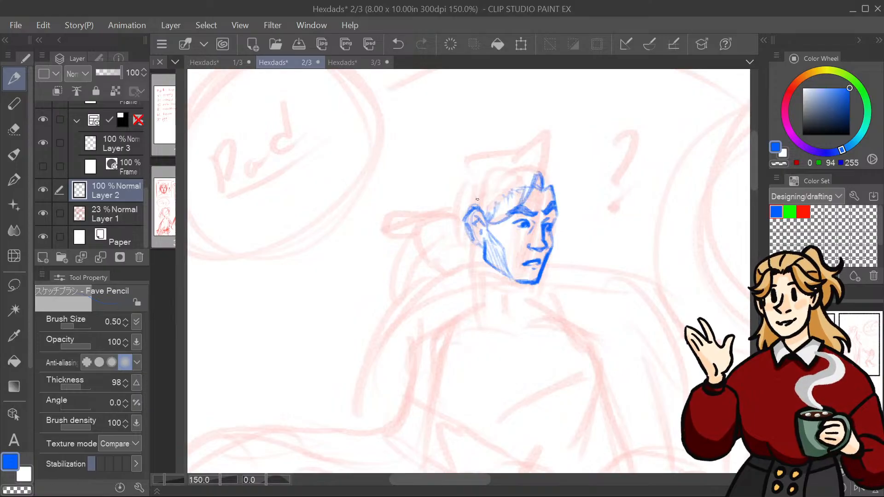
left_click_drag(518, 191, 476, 207)
mouse_move(528, 183)
left_mouse_down()
mouse_move(499, 199)
mouse_move(523, 180)
left_mouse_up()
left_click_drag(531, 178, 502, 183)
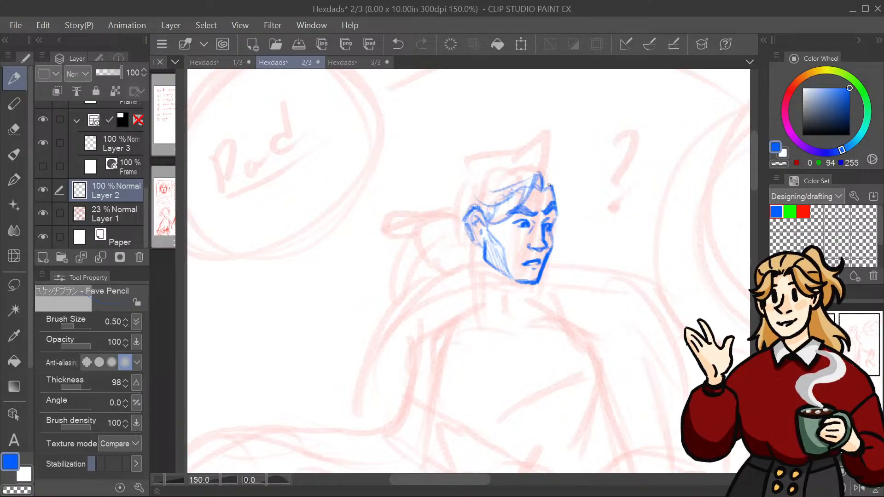
mouse_move(553, 178)
left_mouse_down()
mouse_move(561, 233)
mouse_move(548, 180)
mouse_move(562, 206)
mouse_move(563, 186)
mouse_move(548, 183)
mouse_move(564, 177)
mouse_move(543, 186)
mouse_move(561, 200)
mouse_move(555, 209)
mouse_move(565, 172)
left_mouse_up()
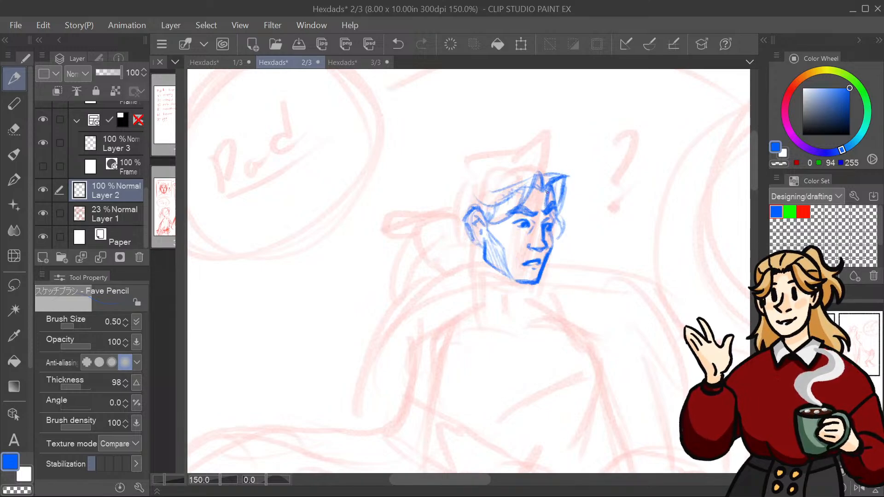
key("ctrl+z")
key("ctrl+z")
key("ctrl+z")
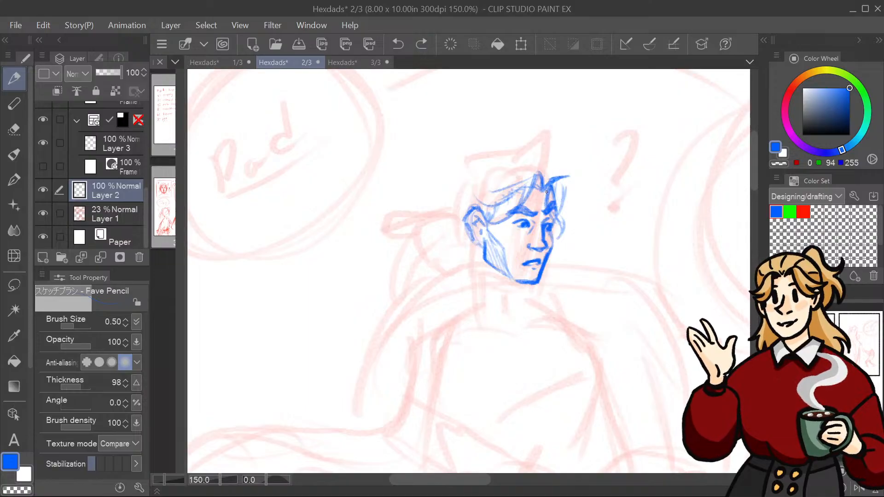
key("ctrl+z")
key("ctrl+z")
key("ctrl+z")
key("ctrl+z")
key("ctrl+z")
key("ctrl+z")
key("ctrl+z")
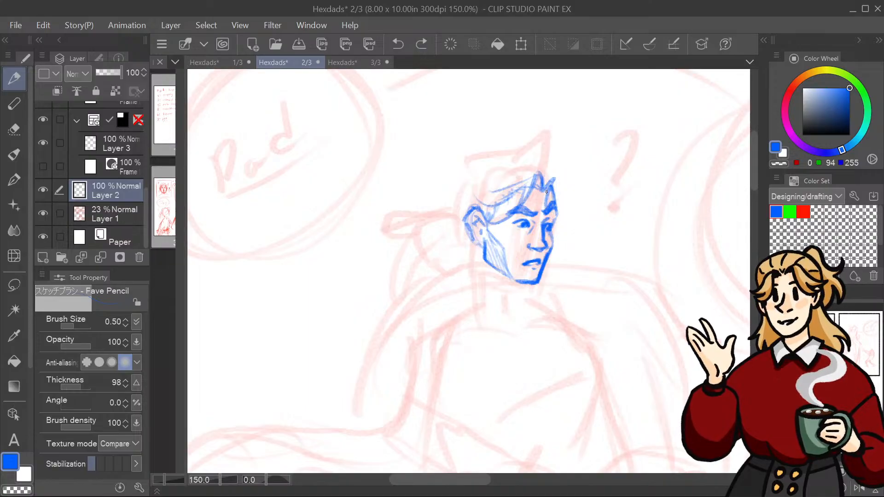
key("ctrl+z")
Step: Sketch the lock of hair falling from the parting down the far side of the face to mouth level
mouse_move(545, 190)
left_mouse_down()
mouse_move(562, 186)
mouse_move(556, 193)
mouse_move(551, 177)
mouse_move(560, 184)
mouse_move(565, 250)
left_mouse_up()
mouse_move(559, 219)
left_mouse_down()
mouse_move(556, 258)
mouse_move(550, 254)
left_mouse_up()
left_click_drag(552, 228, 552, 242)
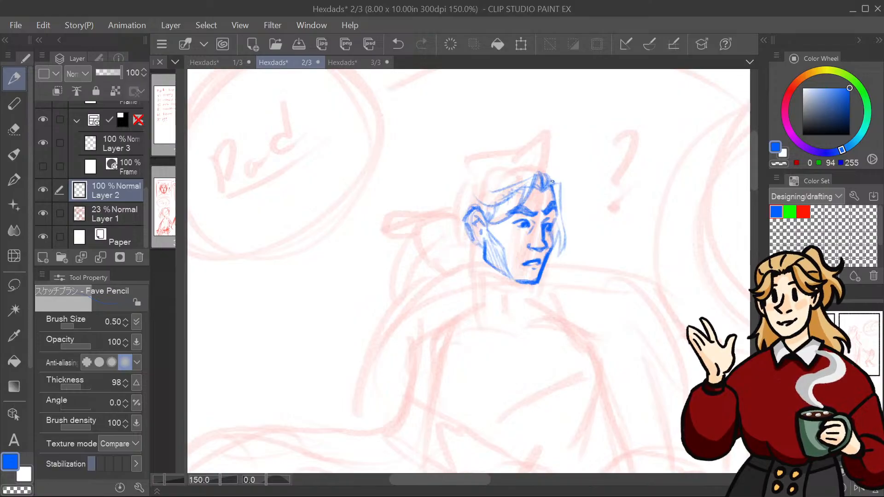
mouse_move(552, 181)
left_mouse_down()
mouse_move(569, 235)
mouse_move(563, 223)
mouse_move(557, 258)
left_mouse_up()
left_click_drag(561, 227, 550, 244)
mouse_move(550, 181)
left_mouse_down()
mouse_move(562, 177)
mouse_move(556, 194)
left_mouse_up()
left_click_drag(555, 185, 559, 206)
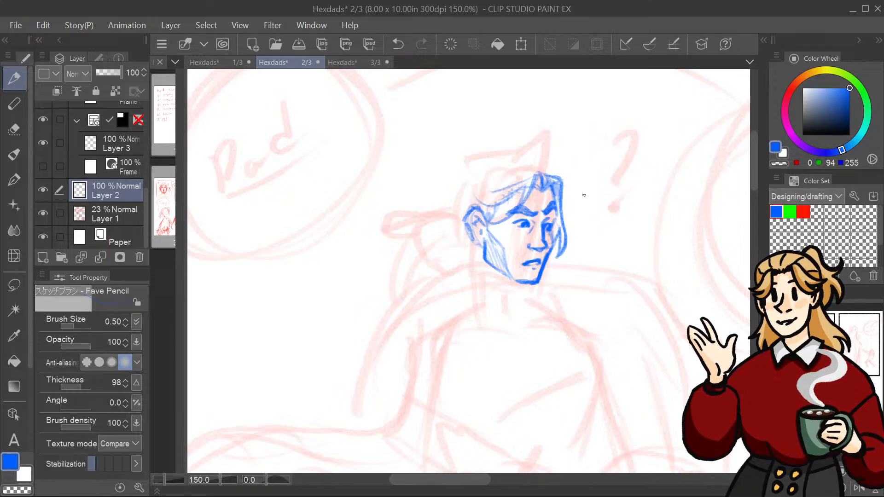
Step: Outline the crown of the hair in an arc from the forehead over the skull to the ear
mouse_move(557, 175)
left_mouse_down()
mouse_move(512, 165)
mouse_move(488, 172)
mouse_move(469, 206)
left_mouse_up()
mouse_move(518, 174)
left_mouse_down()
mouse_move(487, 182)
mouse_move(481, 193)
left_mouse_up()
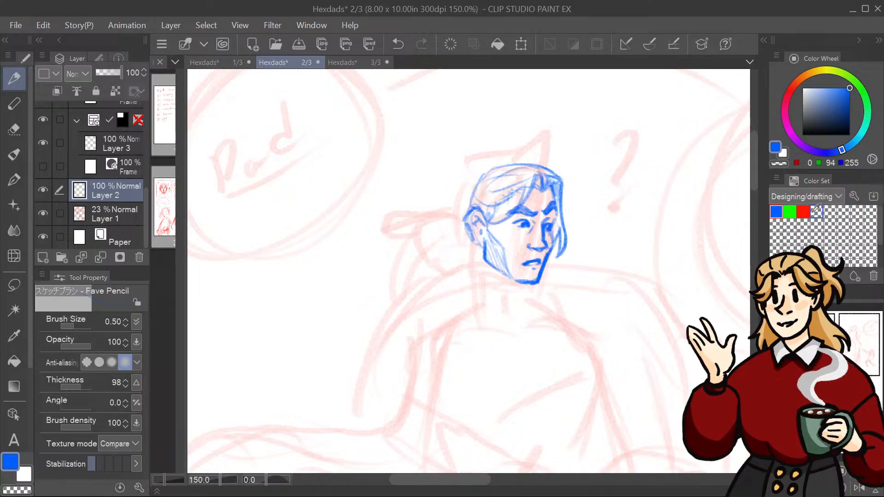
left_click_drag(541, 178, 528, 168)
mouse_move(515, 169)
left_mouse_down()
mouse_move(490, 167)
mouse_move(477, 177)
mouse_move(470, 204)
mouse_move(481, 215)
mouse_move(582, 183)
mouse_move(536, 133)
left_mouse_up()
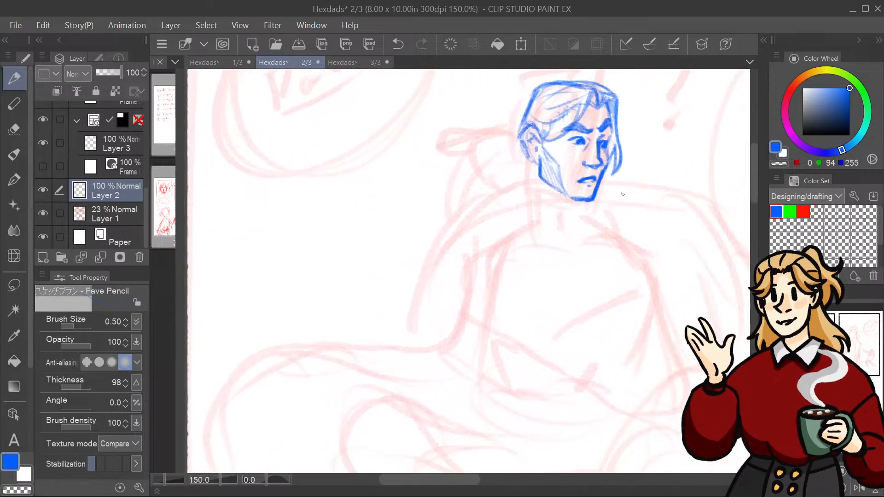
Step: Strengthen the near-side hair strand over the temple and thicken the hair outline at the back of the head
mouse_move(589, 93)
left_mouse_down()
mouse_move(558, 152)
mouse_move(547, 159)
mouse_move(542, 151)
mouse_move(571, 133)
mouse_move(584, 203)
mouse_move(510, 157)
mouse_move(543, 104)
mouse_move(571, 146)
left_mouse_up()
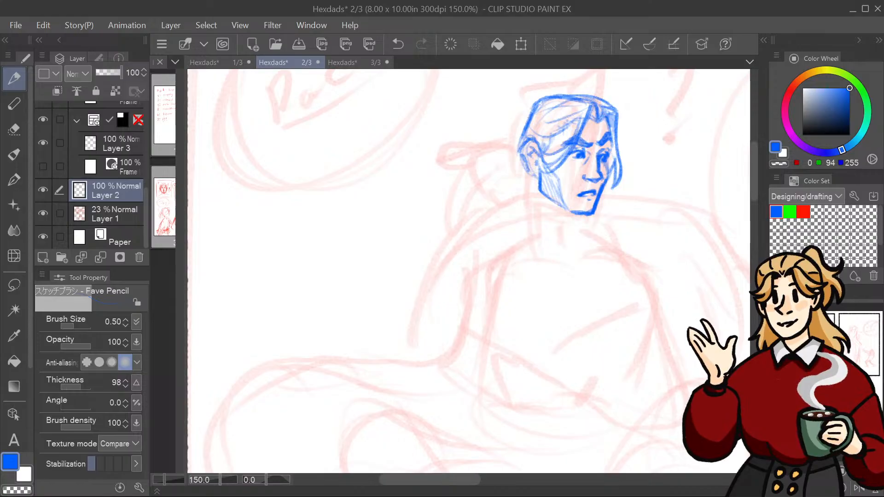
mouse_move(570, 184)
left_mouse_down()
mouse_move(508, 200)
mouse_move(494, 171)
left_mouse_up()
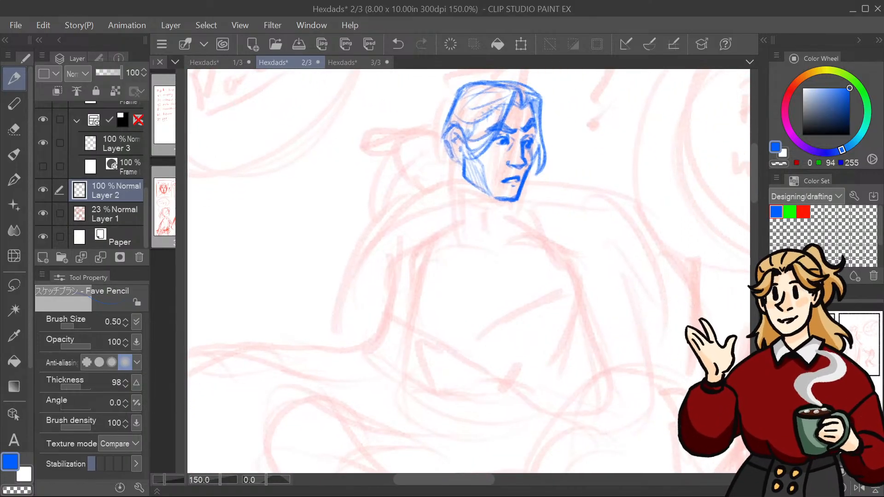
mouse_move(467, 93)
left_mouse_down()
mouse_move(466, 132)
mouse_move(522, 135)
mouse_move(506, 140)
mouse_move(495, 177)
left_mouse_up()
mouse_move(520, 129)
left_mouse_down()
mouse_move(503, 137)
mouse_move(498, 166)
mouse_move(447, 183)
left_mouse_up()
mouse_move(468, 271)
left_mouse_down()
mouse_move(463, 253)
mouse_move(481, 283)
left_mouse_up()
mouse_move(543, 428)
left_mouse_down()
mouse_move(382, 79)
mouse_move(382, 183)
mouse_move(337, 214)
mouse_move(492, 381)
mouse_move(501, 415)
mouse_move(527, 345)
mouse_move(549, 405)
left_mouse_up()
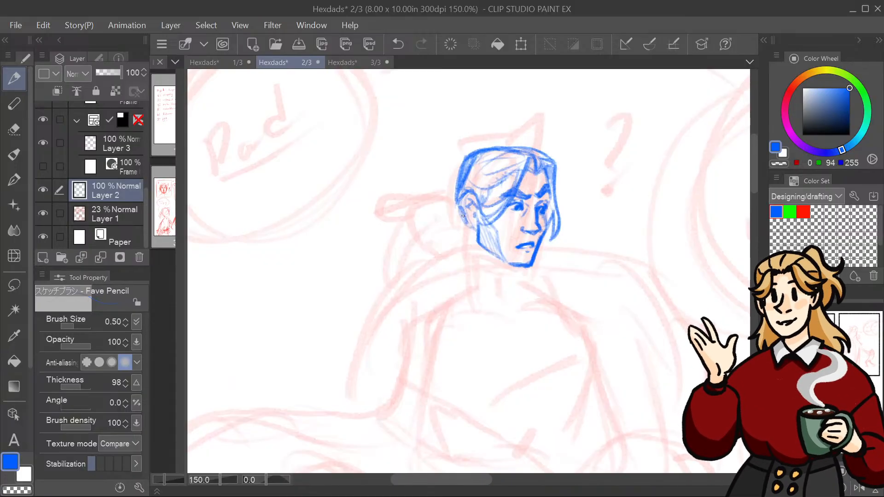
Step: Draw the neck lines below the ear and chin, and add the near shoulder slope
mouse_move(474, 222)
left_mouse_down()
mouse_move(469, 260)
mouse_move(486, 300)
left_mouse_up()
left_click_drag(469, 251, 488, 296)
mouse_move(508, 268)
left_mouse_down()
mouse_move(498, 304)
mouse_move(515, 289)
mouse_move(528, 295)
left_mouse_up()
left_click_drag(510, 271, 528, 298)
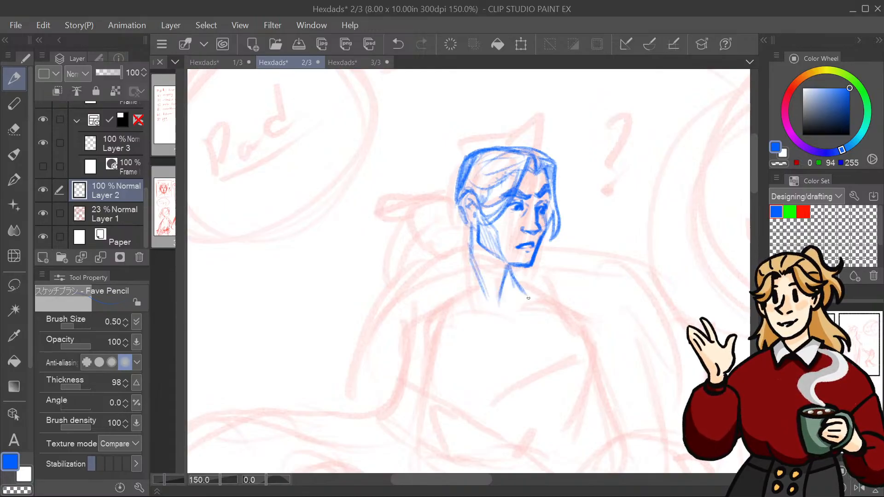
left_click_drag(479, 279, 446, 300)
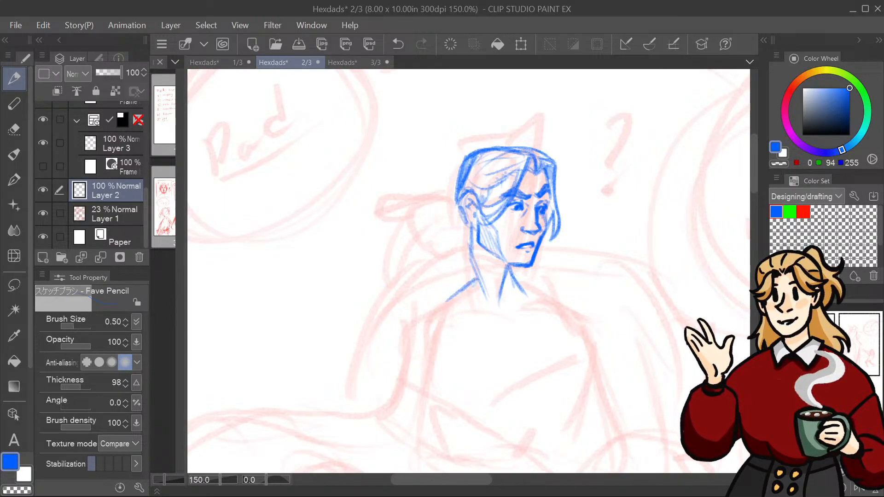
Step: Darken the back neck line with shading beneath the jaw, and save the page
mouse_move(468, 270)
left_mouse_down()
mouse_move(524, 276)
mouse_move(459, 202)
mouse_move(432, 312)
mouse_move(468, 249)
mouse_move(499, 233)
left_mouse_up()
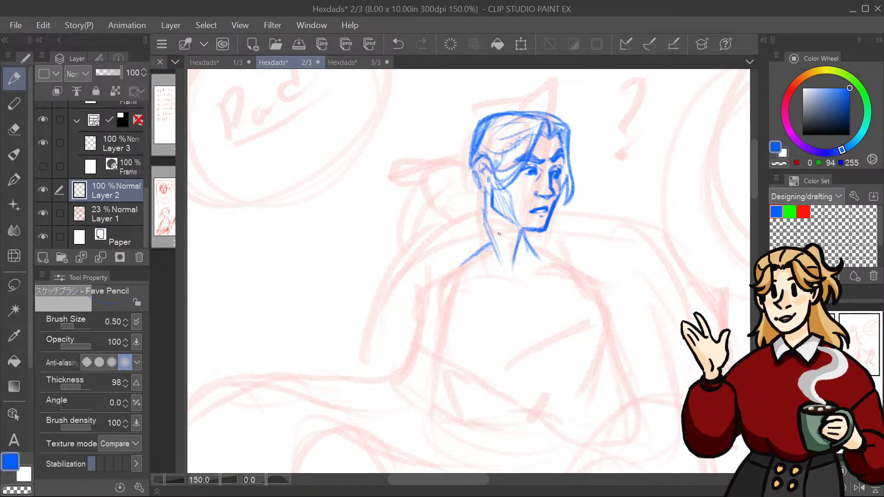
left_click_drag(486, 197, 497, 262)
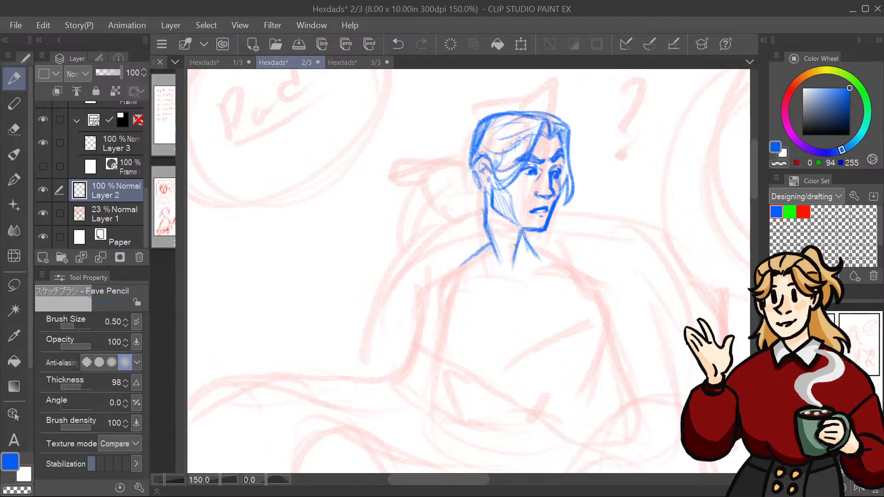
left_click_drag(486, 201, 517, 239)
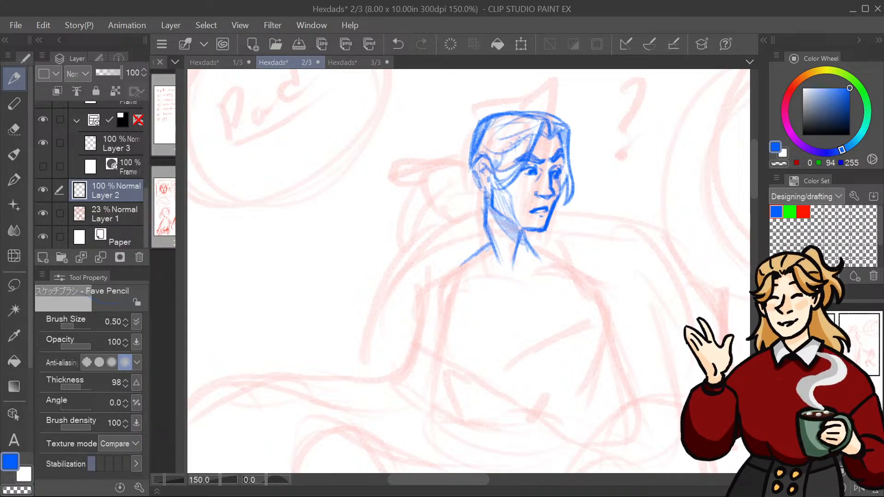
key("ctrl+s")
Step: Draw the hair curving behind the ear from the back of the head down to the nape
mouse_move(474, 174)
left_mouse_down()
mouse_move(478, 201)
mouse_move(489, 200)
left_mouse_up()
mouse_move(472, 148)
left_mouse_down()
mouse_move(464, 200)
mouse_move(486, 208)
mouse_move(474, 207)
left_mouse_up()
left_click_drag(479, 170, 470, 187)
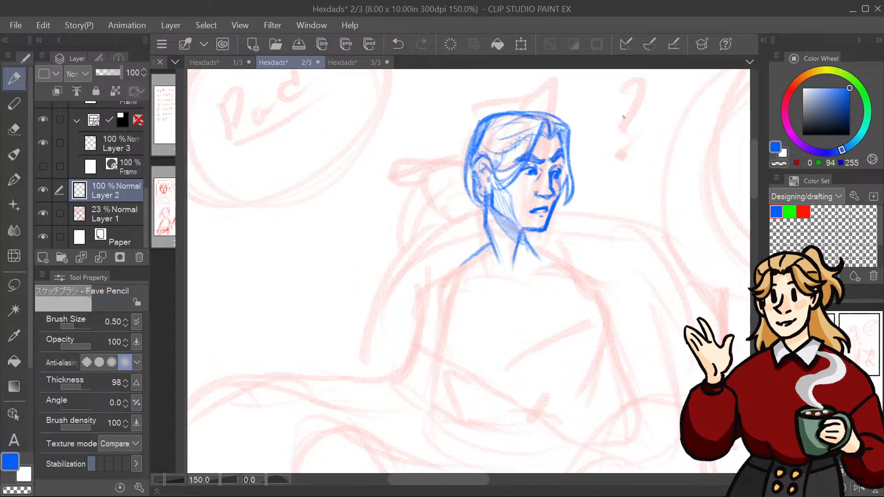
mouse_move(468, 271)
left_mouse_down()
mouse_move(461, 298)
mouse_move(548, 258)
mouse_move(513, 239)
mouse_move(461, 263)
left_mouse_up()
left_click_drag(539, 115, 529, 174)
mouse_move(538, 144)
left_mouse_down()
mouse_move(525, 175)
mouse_move(526, 152)
left_mouse_up()
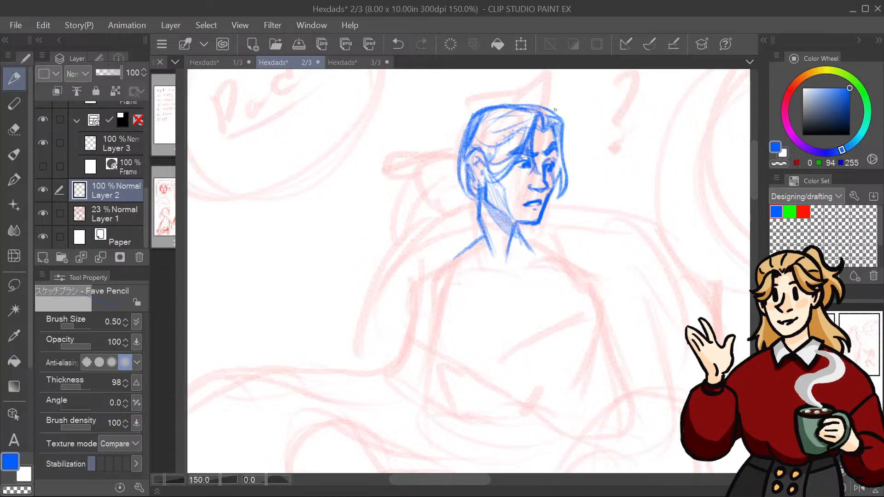
key("ctrl+z")
key("ctrl+z")
key("ctrl+z")
key("ctrl+z")
key("ctrl+z")
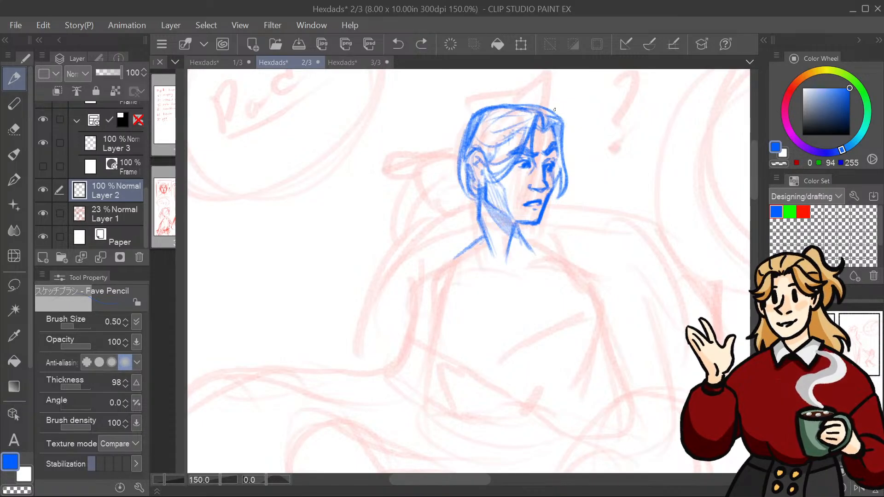
left_click_drag(521, 154, 492, 196)
mouse_move(511, 174)
left_mouse_down()
mouse_move(492, 195)
mouse_move(531, 122)
left_mouse_up()
key("ctrl+z")
key("ctrl+z")
key("ctrl+z")
key("ctrl+z")
key("ctrl+z")
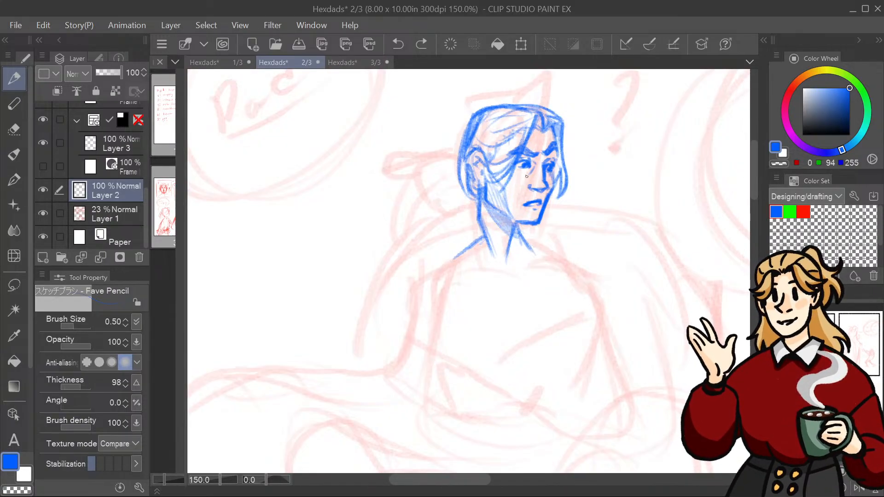
key("ctrl+z")
Step: Draw the loose hair strand falling from the parting past the near eyebrow
mouse_move(527, 139)
left_mouse_down()
mouse_move(496, 195)
mouse_move(516, 164)
left_mouse_up()
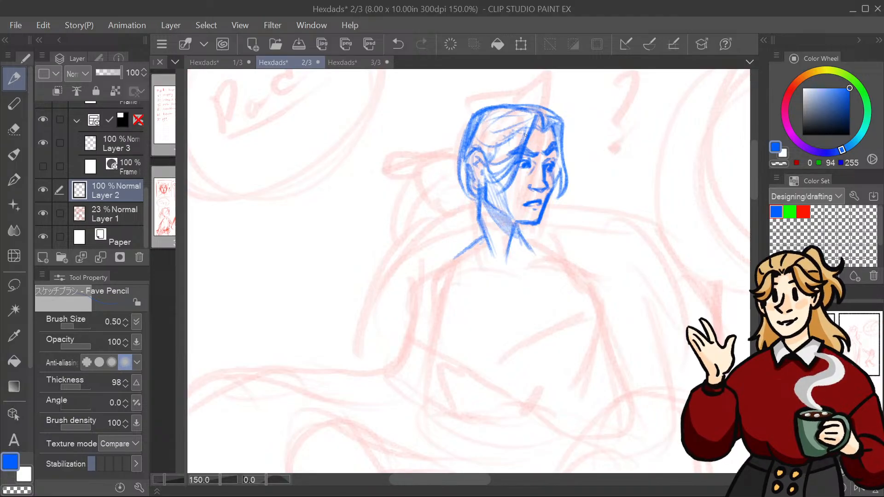
left_click_drag(516, 216, 489, 176)
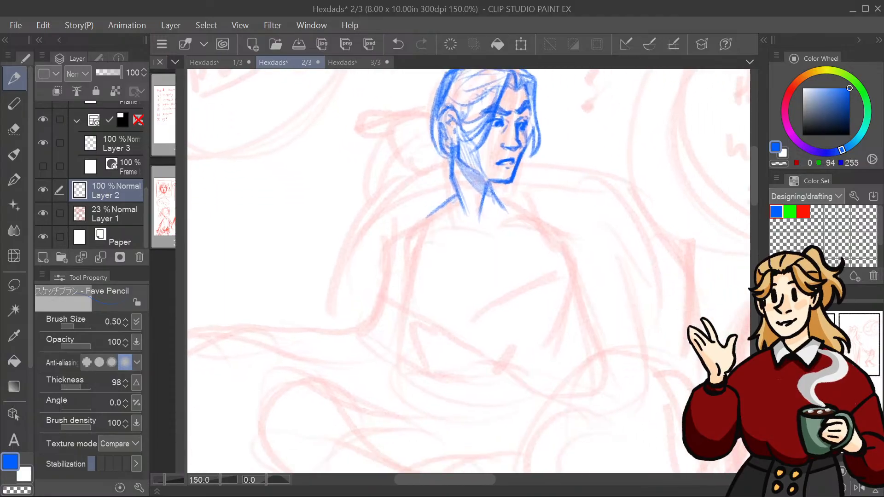
mouse_move(538, 90)
left_mouse_down()
mouse_move(540, 130)
mouse_move(540, 108)
left_mouse_up()
left_click_drag(488, 184, 529, 281)
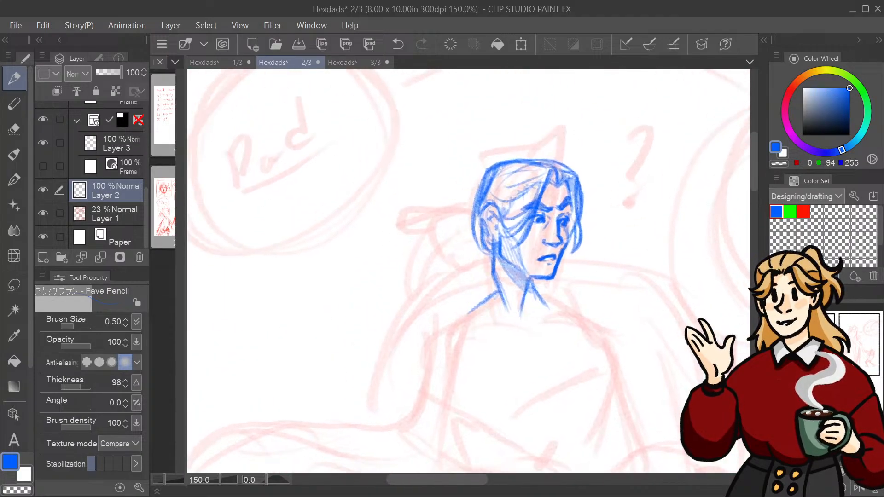
key("ctrl+z")
key("ctrl+z")
key("ctrl+z")
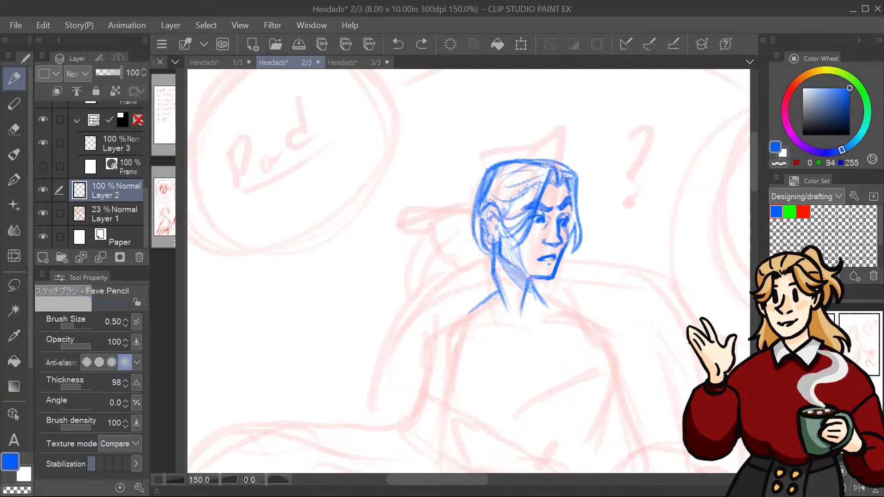
Step: Reshape the far-side lock with a pointed corner at the forehead and a flicked tip beside the cheek
mouse_move(566, 175)
left_mouse_down()
mouse_move(581, 176)
mouse_move(581, 245)
mouse_move(572, 251)
mouse_move(576, 223)
left_mouse_up()
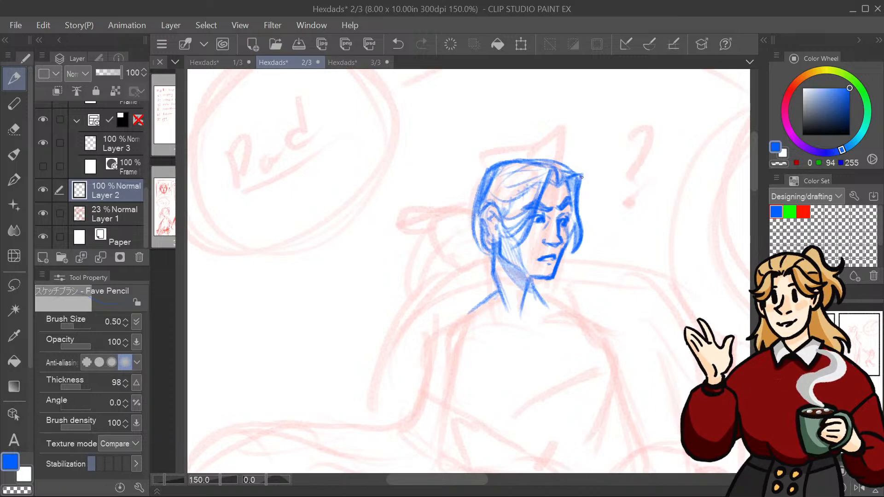
mouse_move(582, 176)
left_mouse_down()
mouse_move(584, 228)
mouse_move(578, 205)
mouse_move(570, 251)
mouse_move(584, 224)
left_mouse_up()
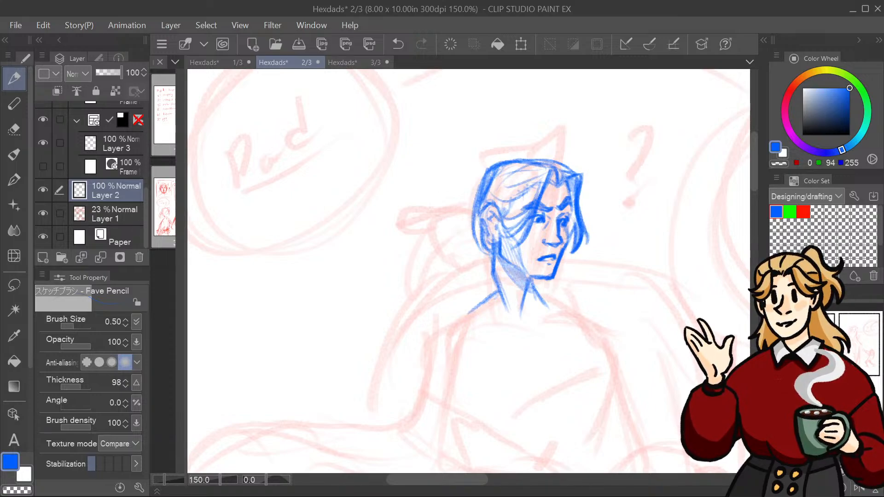
left_click_drag(525, 240, 587, 177)
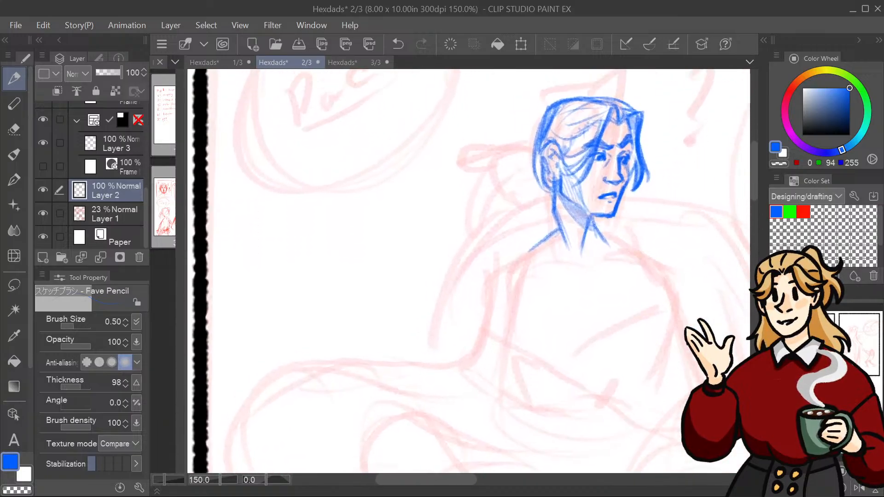
mouse_move(532, 152)
left_mouse_down()
mouse_move(553, 194)
mouse_move(543, 233)
mouse_move(557, 226)
left_mouse_up()
mouse_move(545, 197)
left_mouse_down()
mouse_move(554, 221)
mouse_move(542, 225)
left_mouse_up()
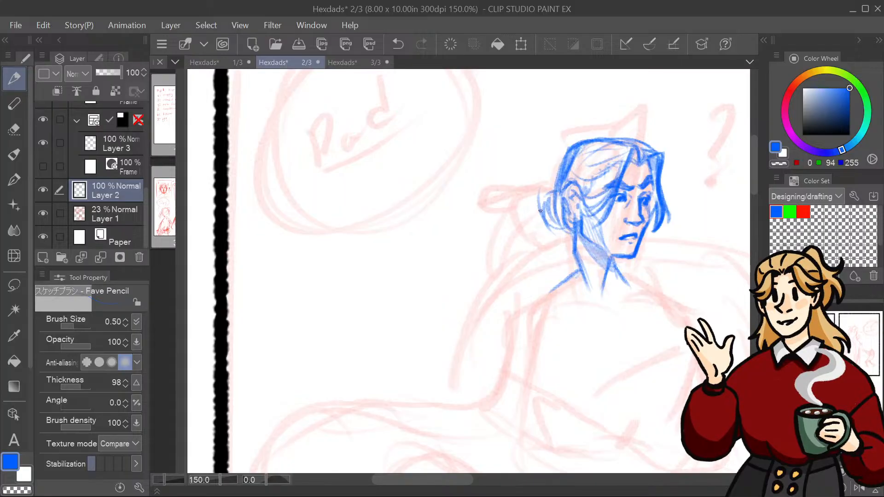
mouse_move(544, 180)
left_mouse_down()
mouse_move(543, 237)
mouse_move(561, 232)
mouse_move(559, 251)
left_mouse_up()
mouse_move(562, 228)
left_mouse_down()
mouse_move(569, 240)
mouse_move(258, 265)
mouse_move(495, 170)
mouse_move(479, 168)
left_mouse_up()
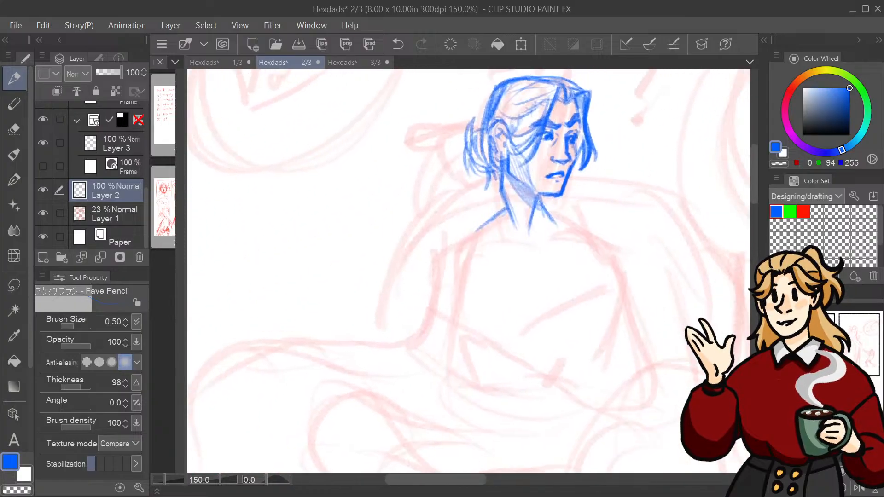
key("ctrl+z")
key("ctrl+z")
key("ctrl+z")
key("ctrl+z")
key("ctrl+z")
key("ctrl+z")
key("ctrl+z")
key("ctrl+z")
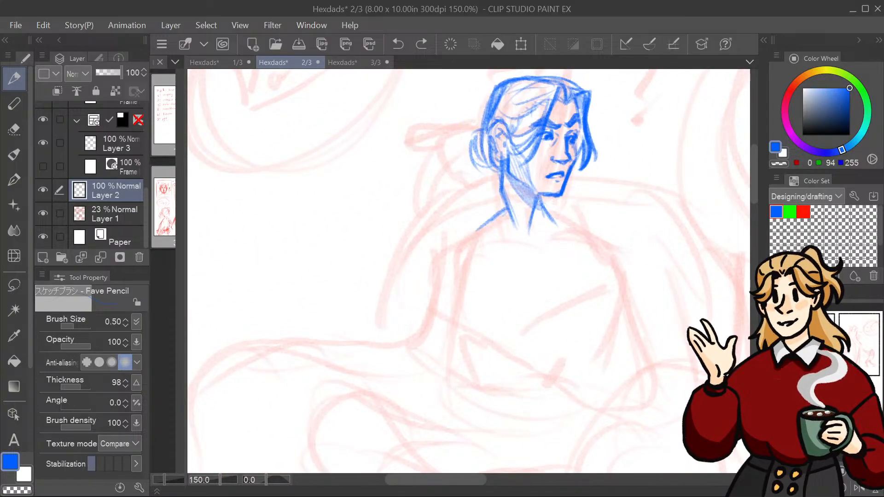
key("ctrl+z")
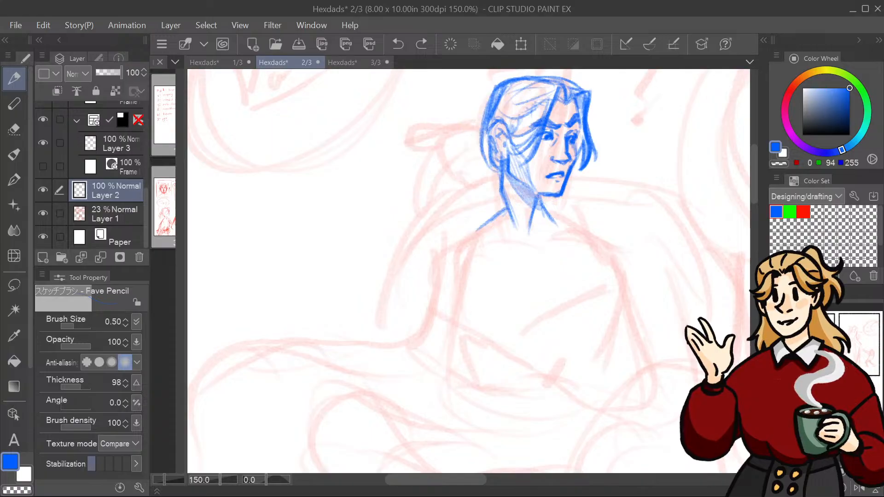
Step: Draw the hair gathered at the nape, with a short strand flicking out behind the neck
left_click_drag(484, 154, 498, 183)
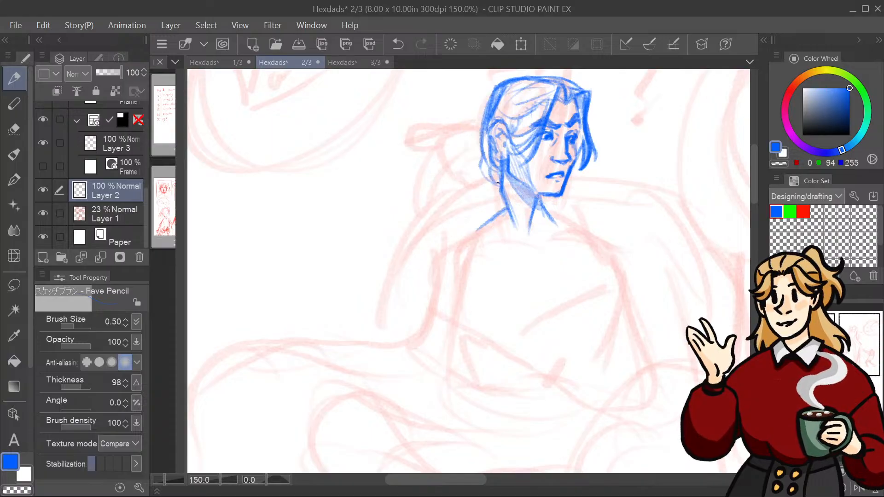
mouse_move(483, 151)
left_mouse_down()
mouse_move(500, 174)
mouse_move(466, 195)
mouse_move(483, 160)
left_mouse_up()
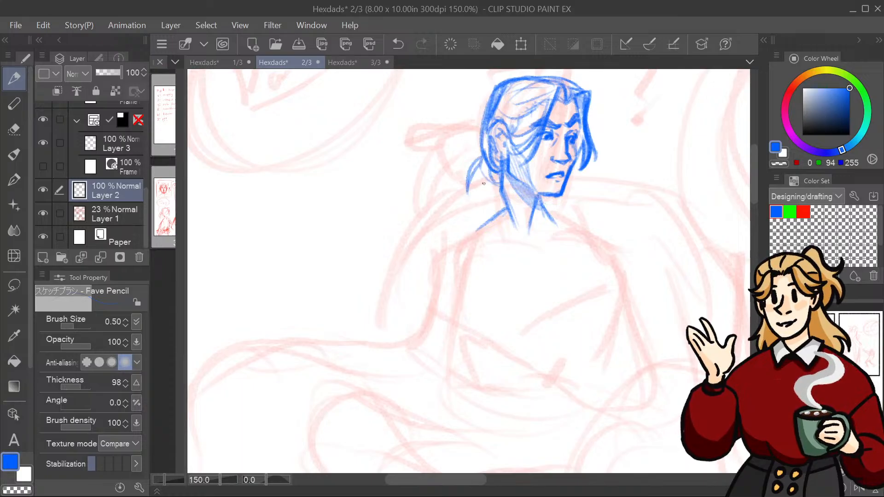
mouse_move(480, 201)
left_mouse_down()
mouse_move(491, 163)
mouse_move(488, 170)
left_mouse_up()
left_click_drag(469, 271, 537, 326)
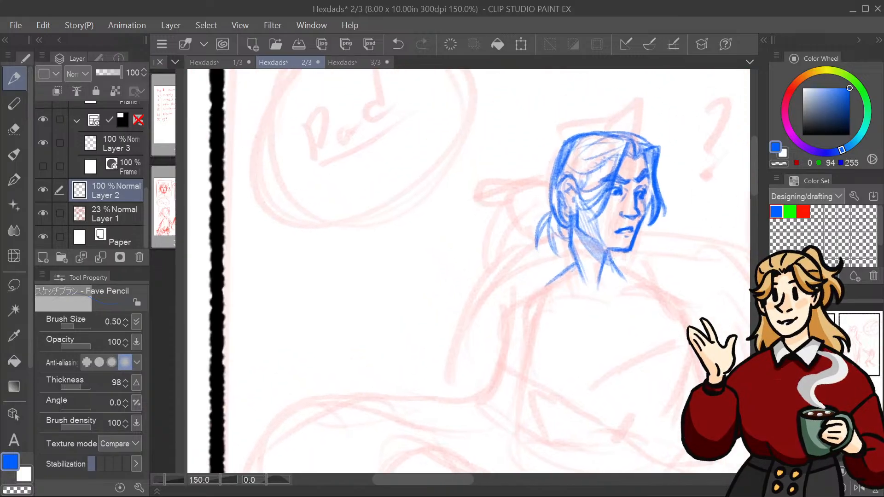
key("ctrl+z")
key("ctrl+z")
left_click_drag(550, 207, 526, 214)
mouse_move(548, 211)
left_mouse_down()
mouse_move(528, 215)
mouse_move(539, 239)
left_mouse_up()
key("ctrl+z")
key("ctrl+z")
key("ctrl+z")
left_click_drag(548, 205, 530, 212)
key("ctrl+z")
Step: Draw the upper strands of the short ponytail tuft sticking out behind the head
left_click_drag(468, 270, 461, 235)
left_click_drag(543, 191, 559, 210)
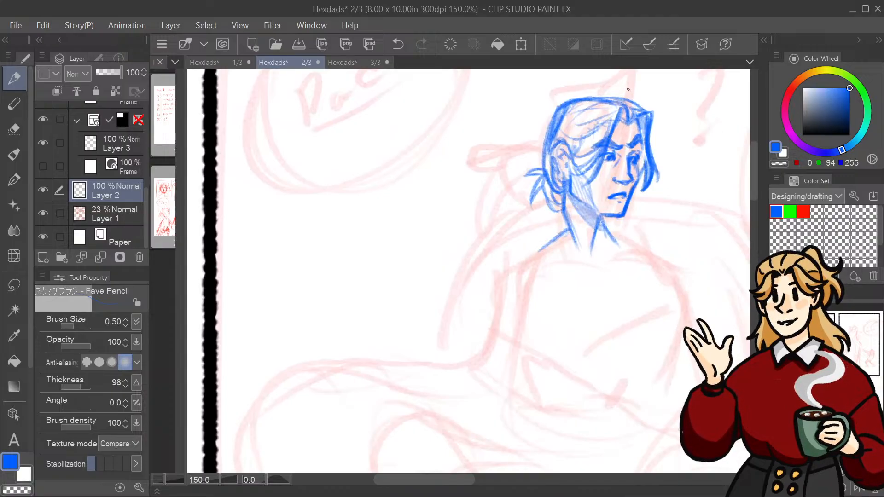
mouse_move(543, 176)
left_mouse_down()
mouse_move(538, 201)
mouse_move(553, 194)
left_mouse_up()
mouse_move(468, 270)
left_mouse_down()
mouse_move(475, 401)
mouse_move(376, 348)
mouse_move(404, 274)
mouse_move(466, 257)
mouse_move(390, 253)
mouse_move(349, 389)
mouse_move(362, 336)
left_mouse_up()
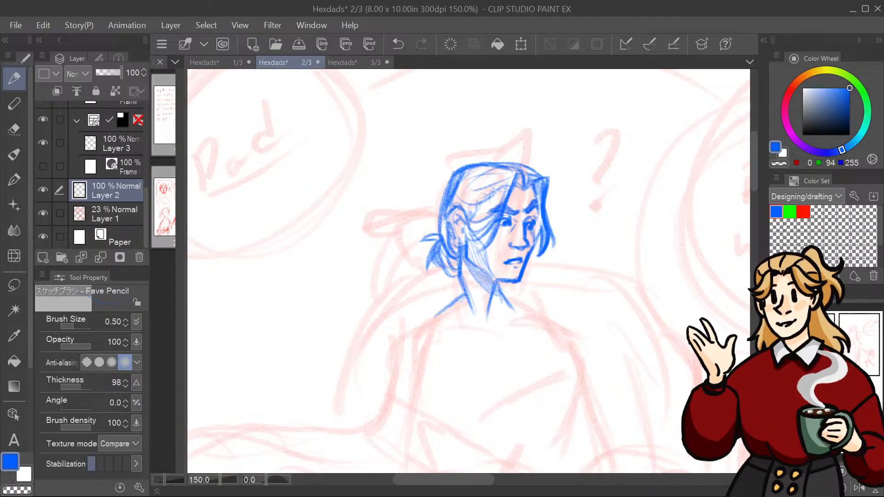
Step: Examine the head sketch's size and placement against the rest of the panel and page layout
mouse_move(468, 270)
left_mouse_down()
mouse_move(448, 222)
mouse_move(489, 244)
left_mouse_up()
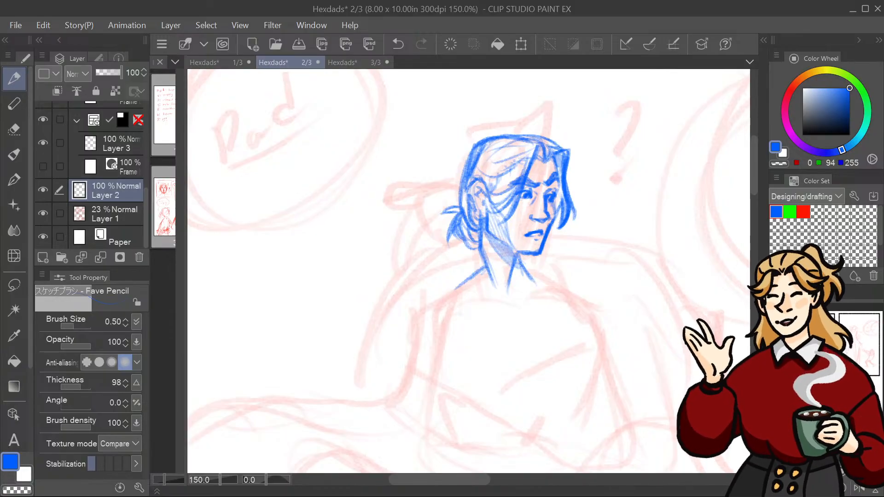
key("ctrl+minus")
key("ctrl+minus")
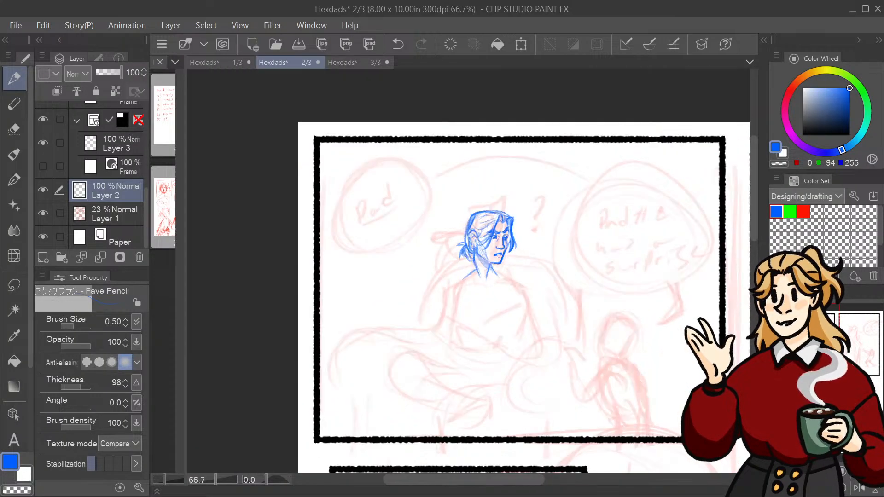
left_click_drag(506, 294, 447, 221)
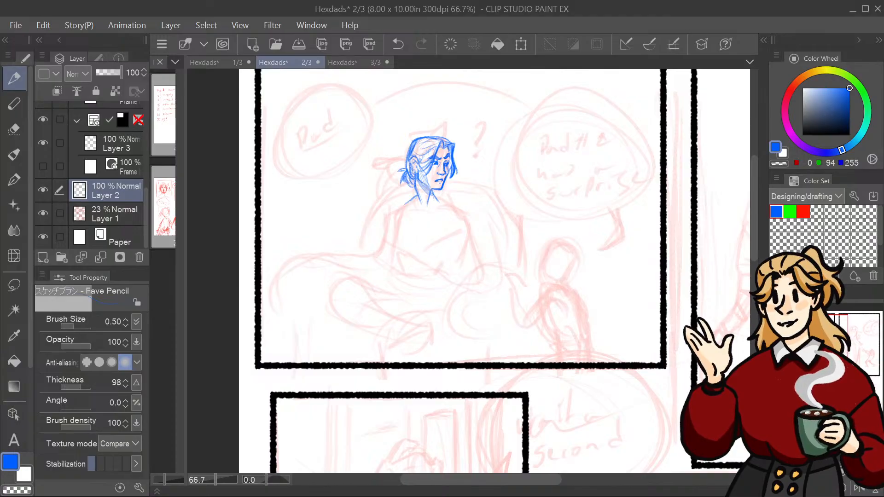
left_click_drag(529, 460, 377, 327)
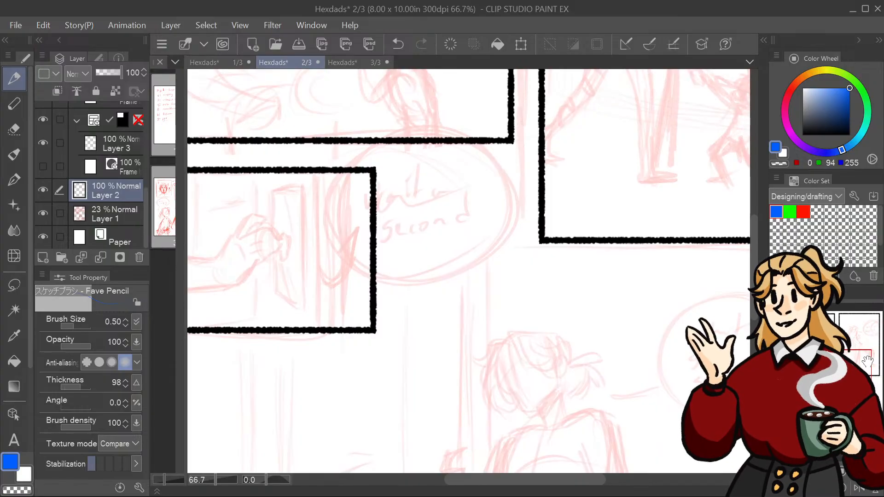
mouse_move(828, 380)
left_mouse_down()
mouse_move(818, 330)
mouse_move(802, 334)
left_mouse_up()
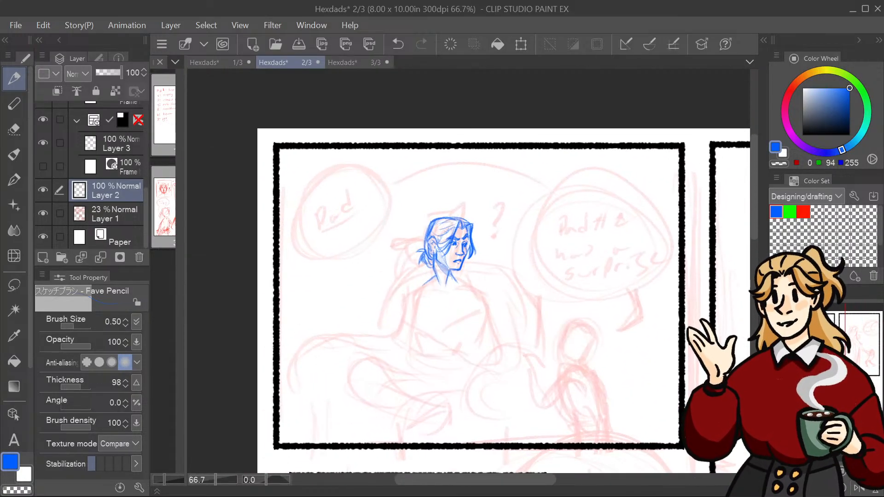
key("ctrl+plus")
key("ctrl+plus")
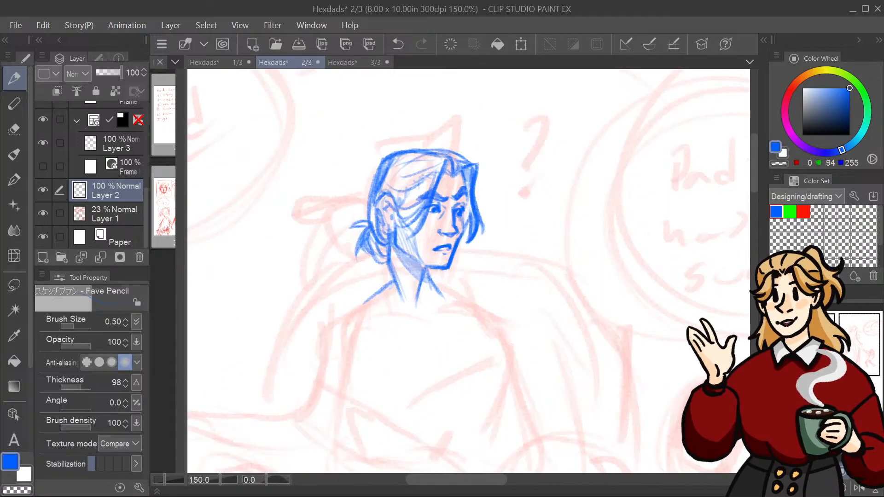
key("ctrl+plus")
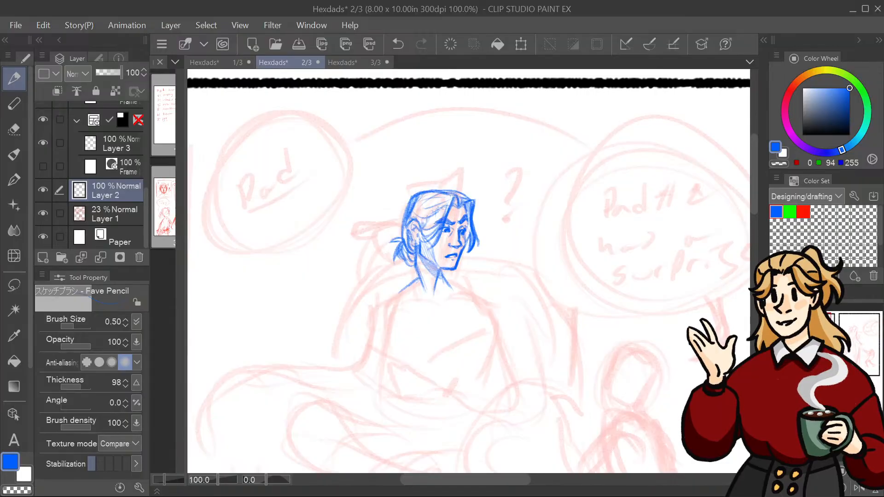
Step: Add a new layer above the head sketch for the body drawing
left_click_drag(570, 305, 626, 225)
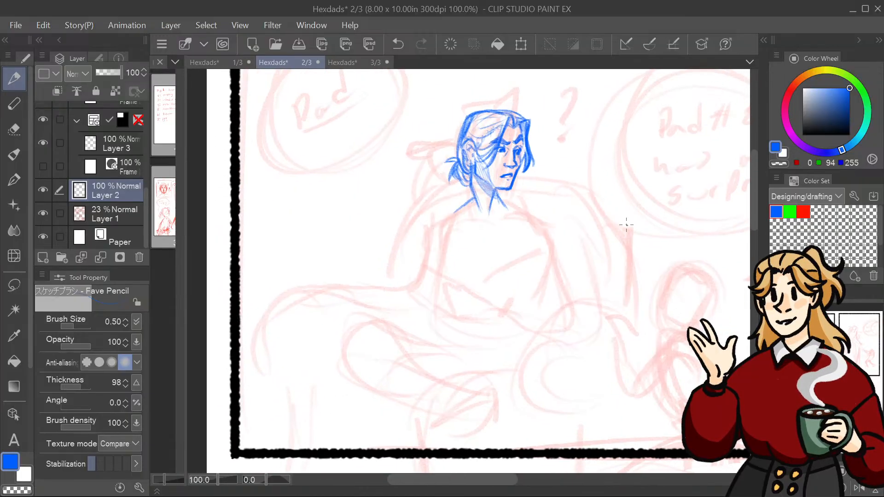
left_click(187, 43)
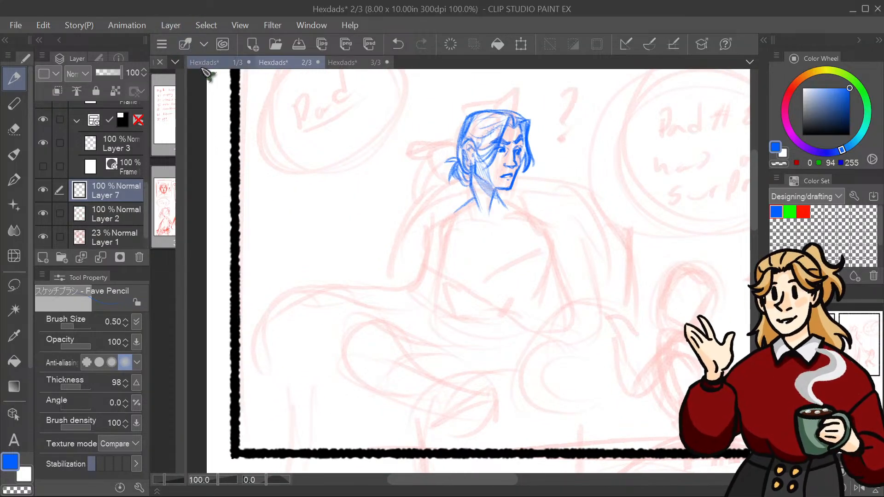
left_click_drag(507, 276, 358, 276)
mouse_move(602, 315)
left_mouse_down()
mouse_move(573, 325)
mouse_move(591, 330)
left_mouse_up()
key("ctrl+z")
key("ctrl+z")
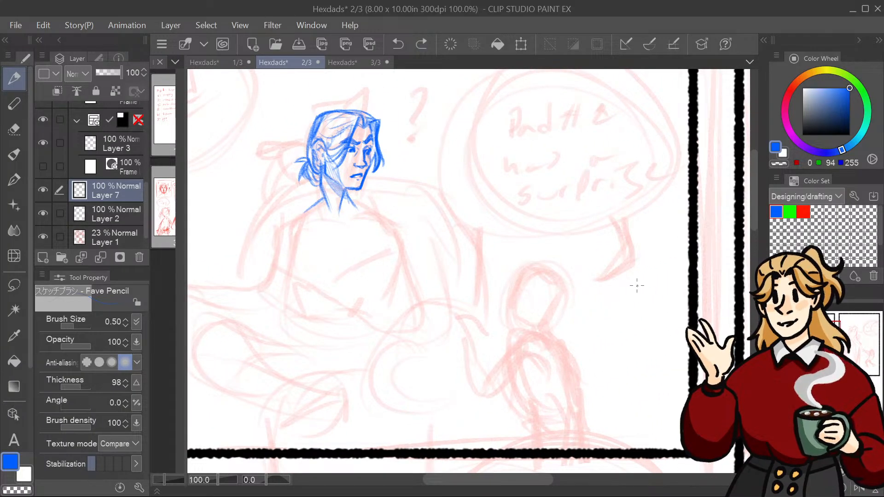
Step: Strengthen the line along the front of the neck down to its base
left_click_drag(635, 284, 829, 280)
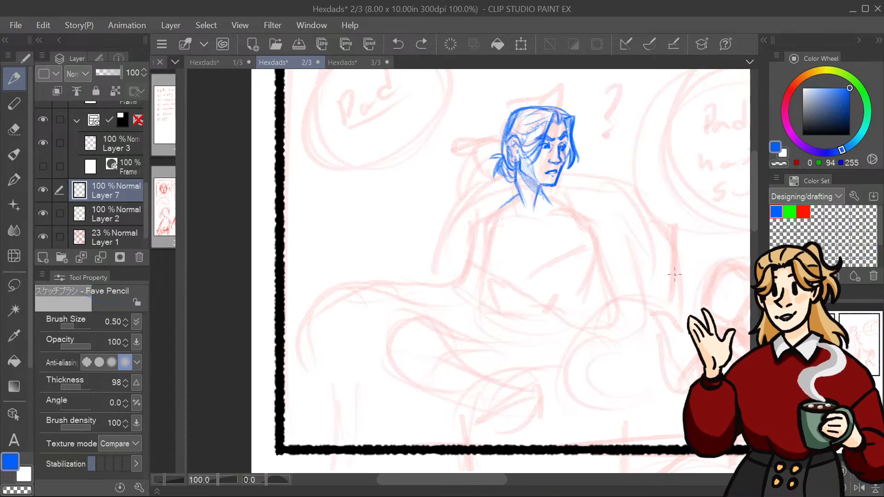
mouse_move(670, 249)
left_mouse_down()
mouse_move(665, 306)
mouse_move(606, 308)
mouse_move(602, 276)
mouse_move(584, 280)
mouse_move(753, 234)
mouse_move(710, 250)
mouse_move(699, 264)
mouse_move(660, 264)
mouse_move(592, 285)
left_mouse_up()
left_click_drag(583, 166, 597, 180)
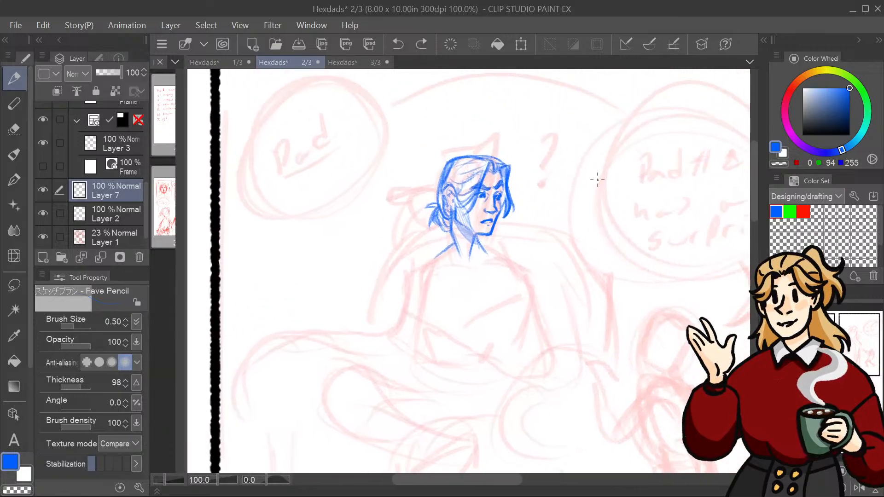
left_click_drag(480, 238, 472, 243)
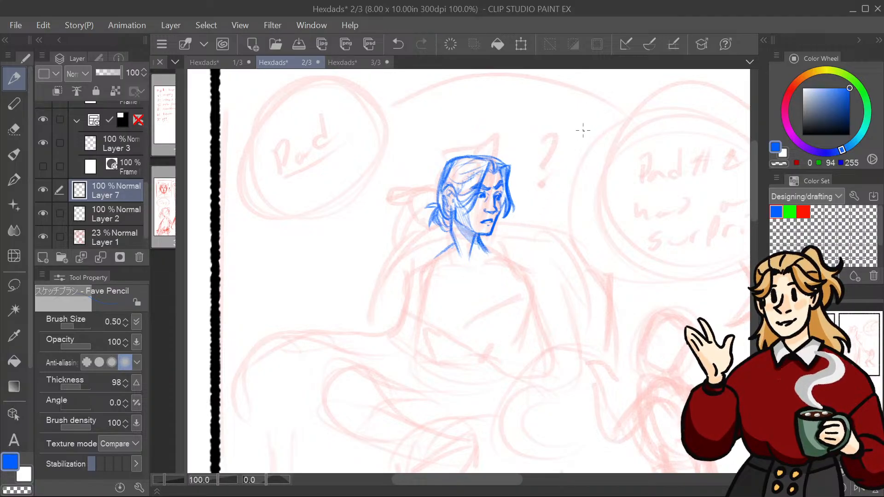
left_click_drag(632, 294, 673, 235)
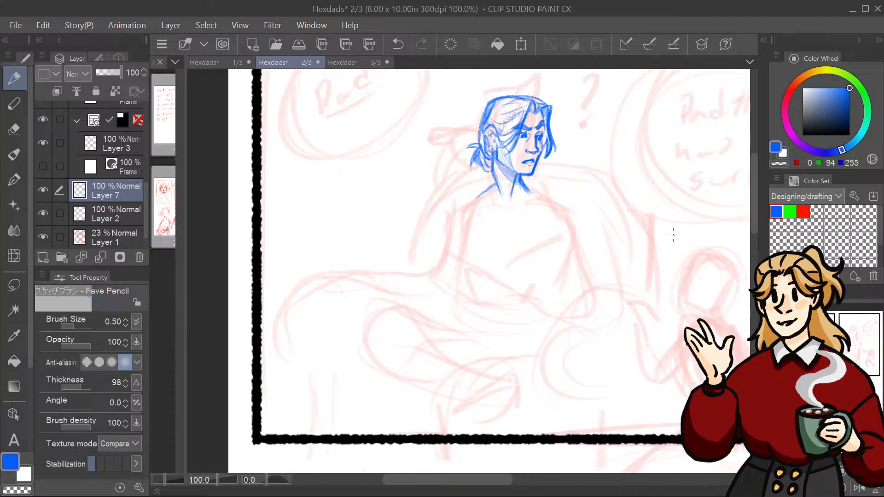
left_click_drag(493, 183, 496, 225)
key("ctrl+z")
key("ctrl+z")
key("ctrl+z")
key("ctrl+z")
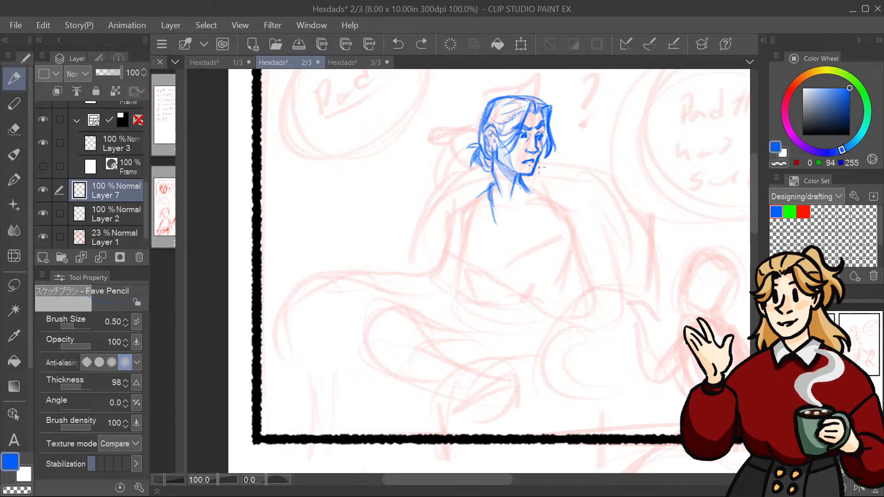
key("ctrl+z")
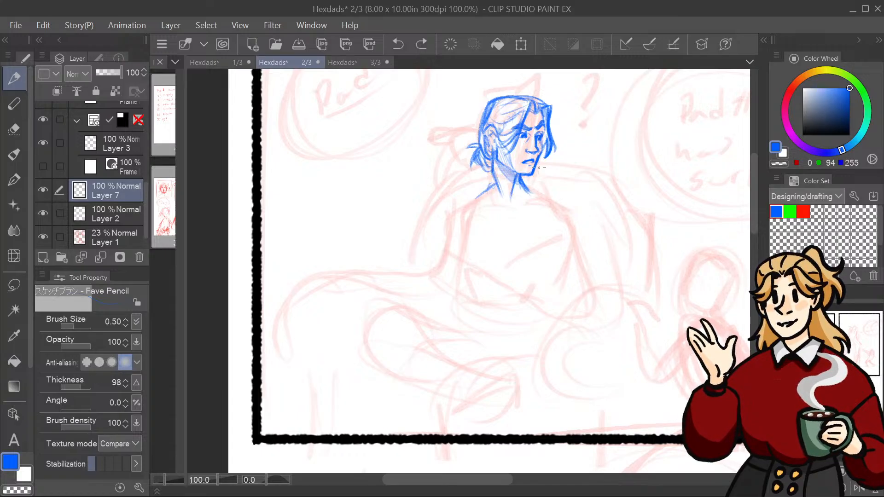
Step: Try out long straight lapels running from both sides of the neck down the chest
mouse_move(539, 167)
left_mouse_down()
mouse_move(567, 186)
mouse_move(573, 174)
mouse_move(554, 214)
left_mouse_up()
left_click_drag(567, 184, 542, 248)
mouse_move(581, 165)
left_mouse_down()
mouse_move(598, 177)
mouse_move(580, 214)
left_mouse_up()
left_click_drag(567, 234, 580, 193)
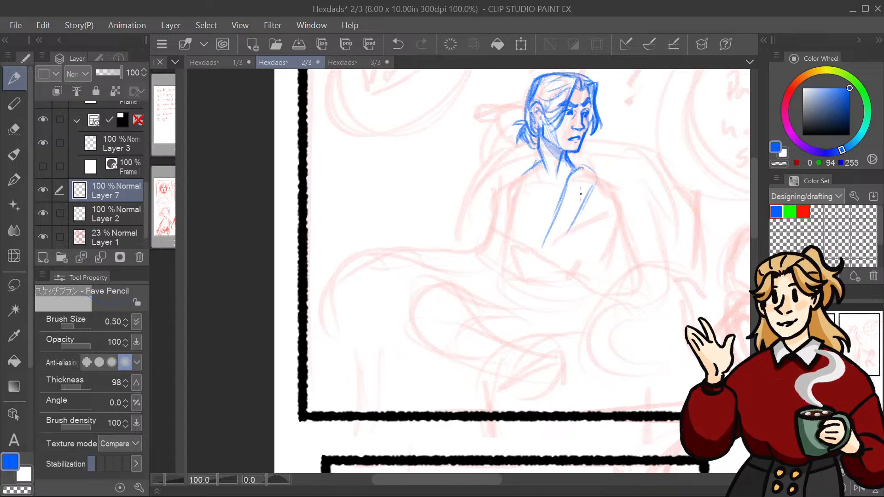
left_click_drag(534, 160, 517, 225)
left_click_drag(536, 181, 532, 241)
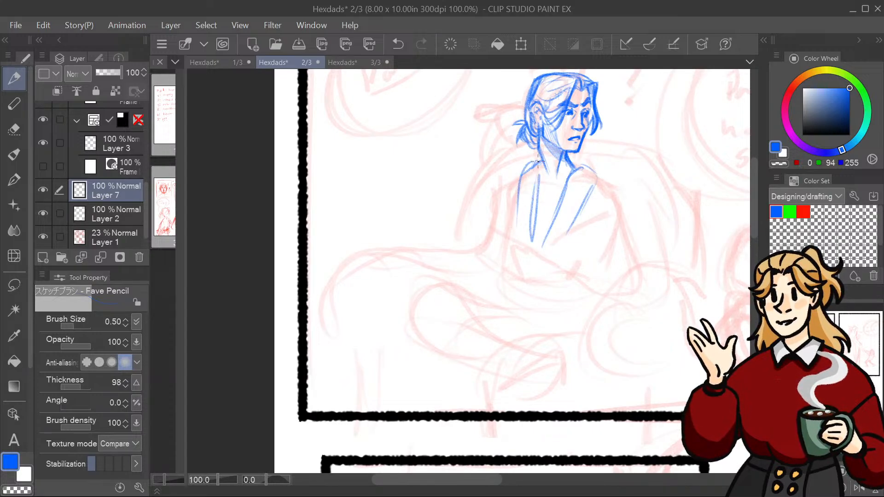
left_click_drag(539, 154, 516, 220)
mouse_move(539, 187)
left_mouse_down()
mouse_move(566, 193)
mouse_move(592, 220)
mouse_move(584, 238)
left_mouse_up()
key("ctrl+z")
key("ctrl+z")
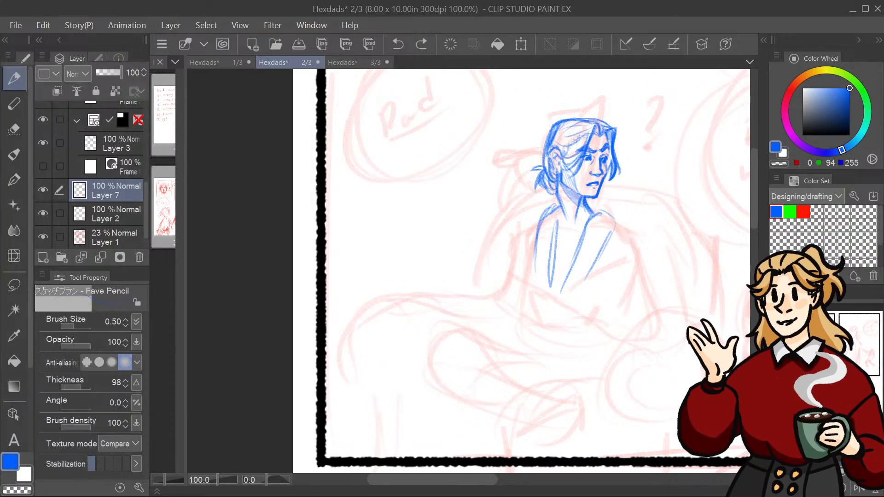
Step: Undo the lapel and shoulder strokes back to the bare neck
key("ctrl+z")
key("ctrl+z")
key("ctrl+z")
key("ctrl+z")
key("ctrl+z")
key("ctrl+z")
key("ctrl+z")
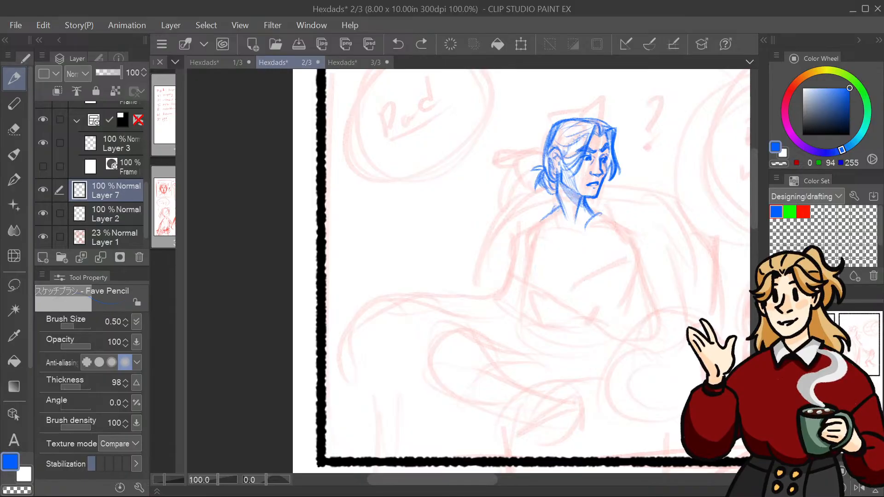
key("ctrl+z")
Step: Draw an open shirt collar with pointed folded tips on both sides, meeting in a V on the chest
left_click_drag(594, 208, 604, 246)
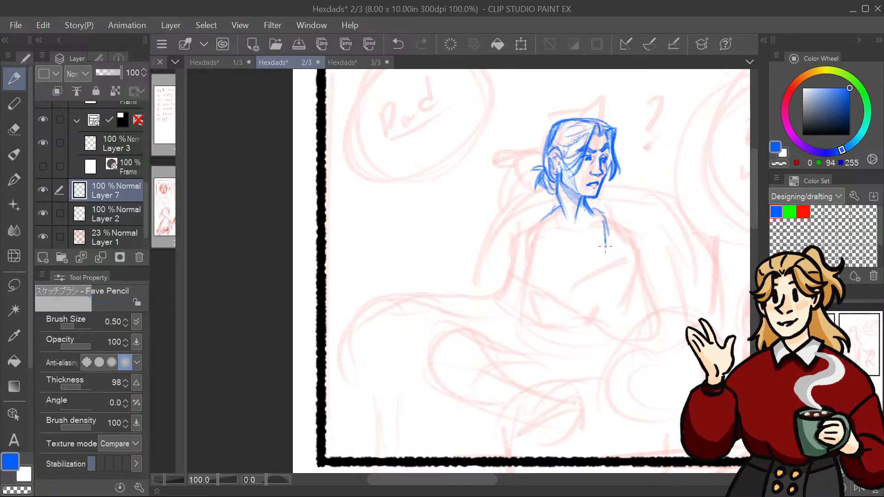
mouse_move(587, 212)
left_mouse_down()
mouse_move(581, 246)
mouse_move(601, 256)
mouse_move(606, 236)
mouse_move(565, 266)
left_mouse_up()
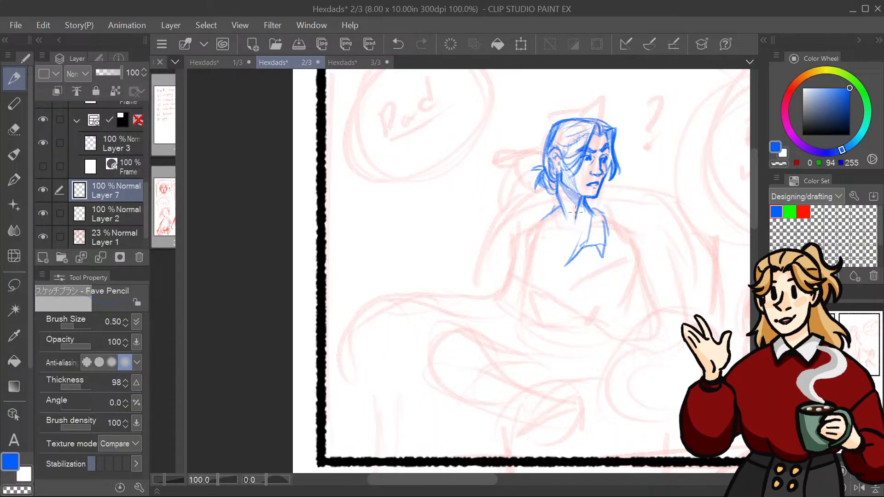
mouse_move(559, 210)
left_mouse_down()
mouse_move(558, 257)
mouse_move(539, 217)
mouse_move(526, 240)
mouse_move(538, 235)
mouse_move(560, 272)
left_mouse_up()
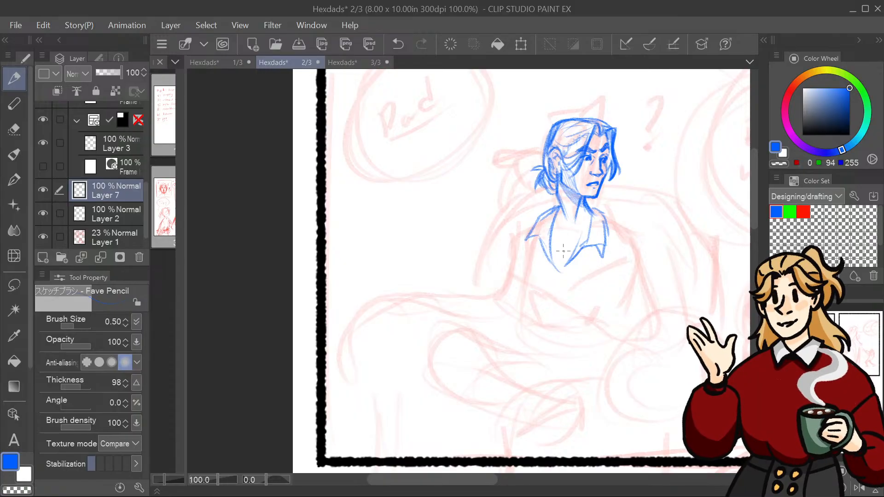
mouse_move(562, 238)
left_mouse_down()
mouse_move(557, 262)
mouse_move(565, 242)
mouse_move(561, 272)
mouse_move(586, 250)
mouse_move(574, 257)
mouse_move(590, 210)
mouse_move(604, 216)
mouse_move(587, 203)
mouse_move(557, 206)
mouse_move(587, 199)
mouse_move(549, 210)
left_mouse_up()
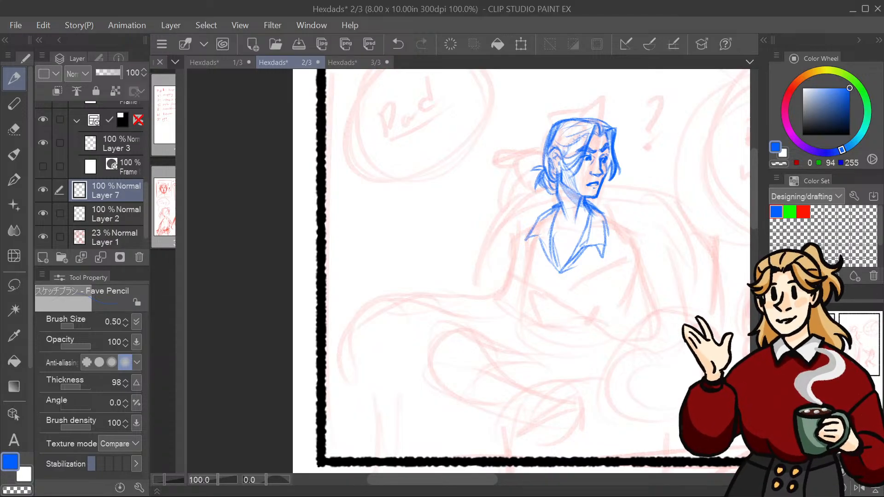
Step: Mark the collarbone notch, add buttons below the collar's V and darken the V's edges
left_click_drag(708, 355, 686, 268)
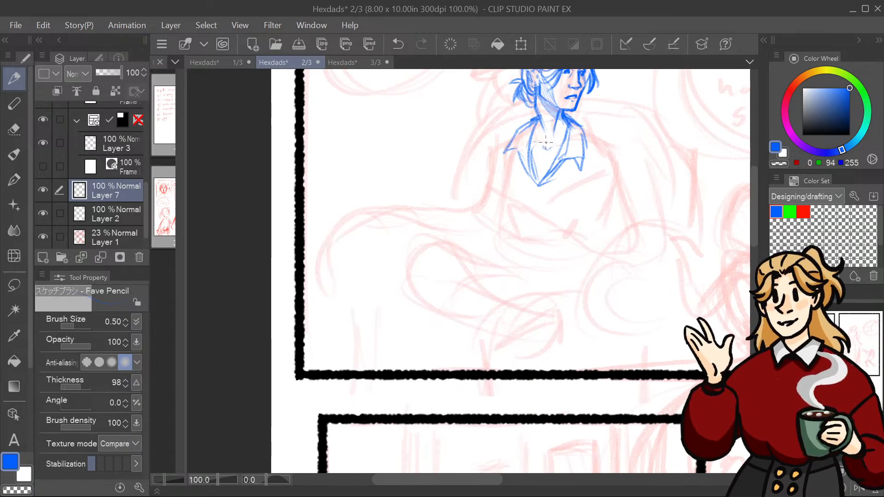
left_click_drag(574, 175, 546, 230)
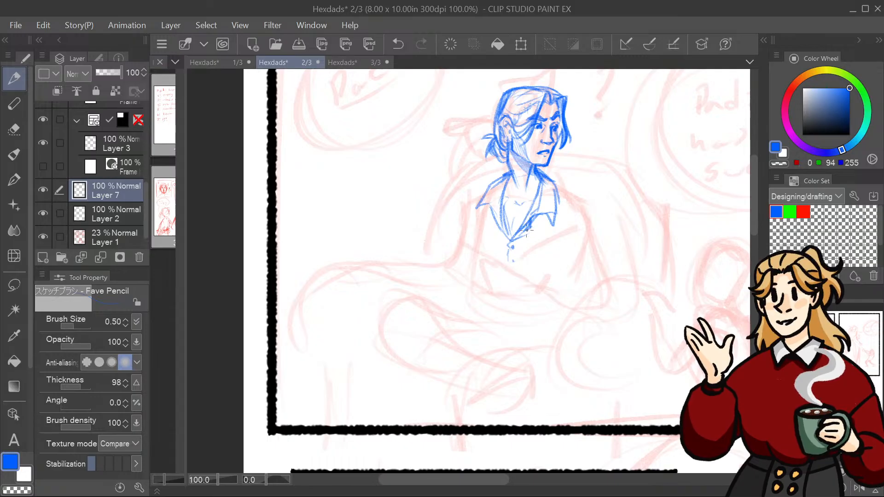
mouse_move(494, 222)
left_mouse_down()
mouse_move(510, 245)
mouse_move(548, 196)
mouse_move(528, 231)
mouse_move(509, 252)
left_mouse_up()
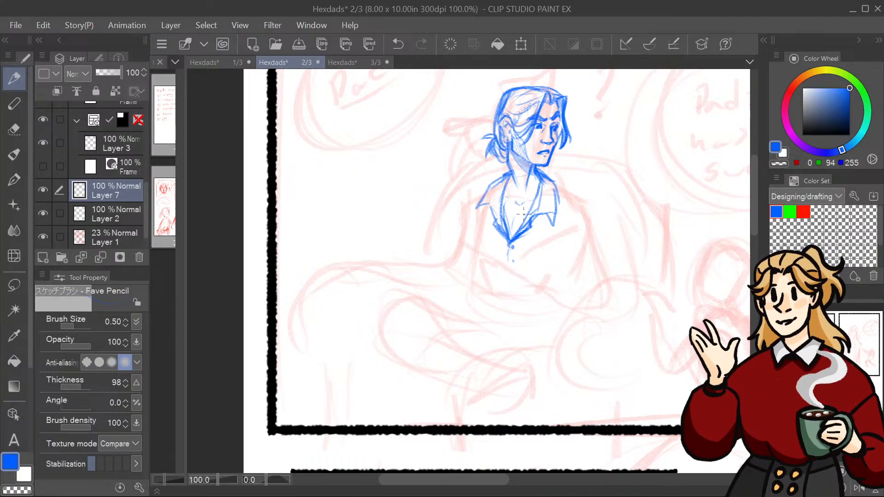
Step: Draw both shoulder lines out from the collar, with the start of each upper arm
mouse_move(506, 322)
left_mouse_down()
mouse_move(492, 390)
mouse_move(571, 327)
mouse_move(570, 74)
mouse_move(524, 395)
mouse_move(505, 236)
mouse_move(496, 295)
left_mouse_up()
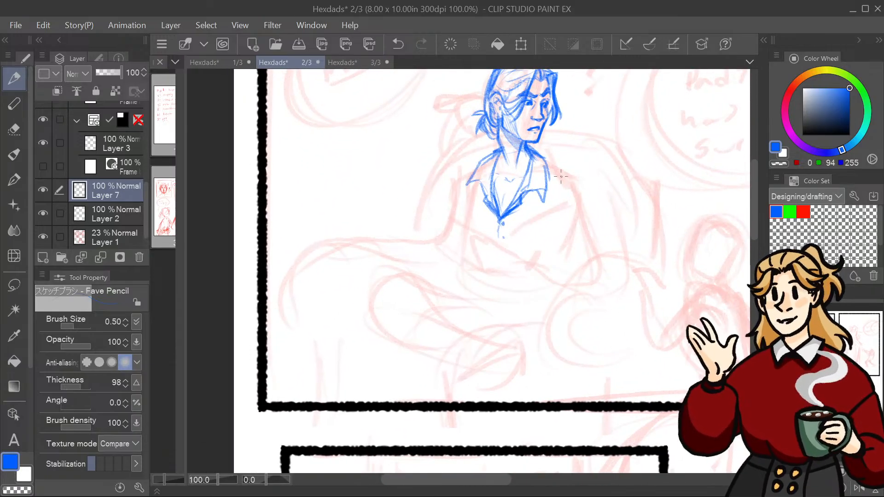
mouse_move(548, 163)
left_mouse_down()
mouse_move(580, 184)
mouse_move(529, 251)
mouse_move(504, 256)
left_mouse_up()
mouse_move(418, 204)
left_mouse_down()
mouse_move(408, 215)
mouse_move(405, 262)
left_mouse_up()
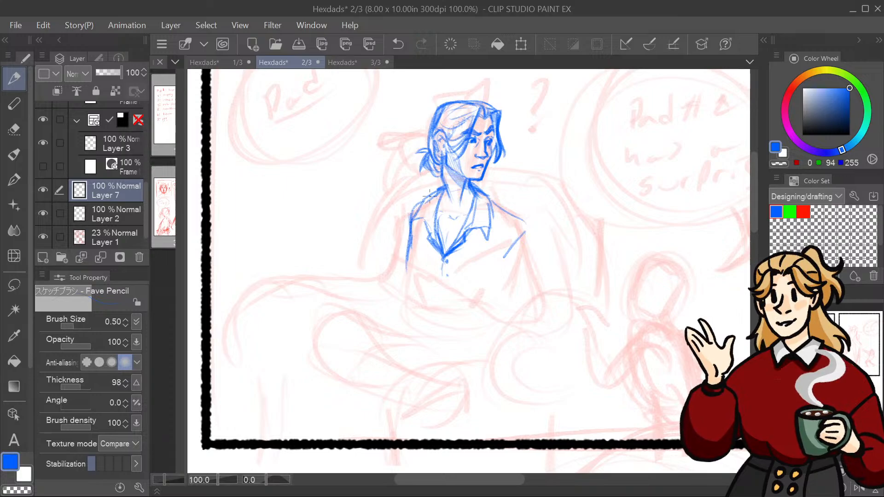
mouse_move(461, 276)
left_mouse_down()
mouse_move(396, 260)
mouse_move(425, 250)
mouse_move(410, 320)
mouse_move(456, 235)
mouse_move(427, 152)
mouse_move(434, 299)
left_mouse_up()
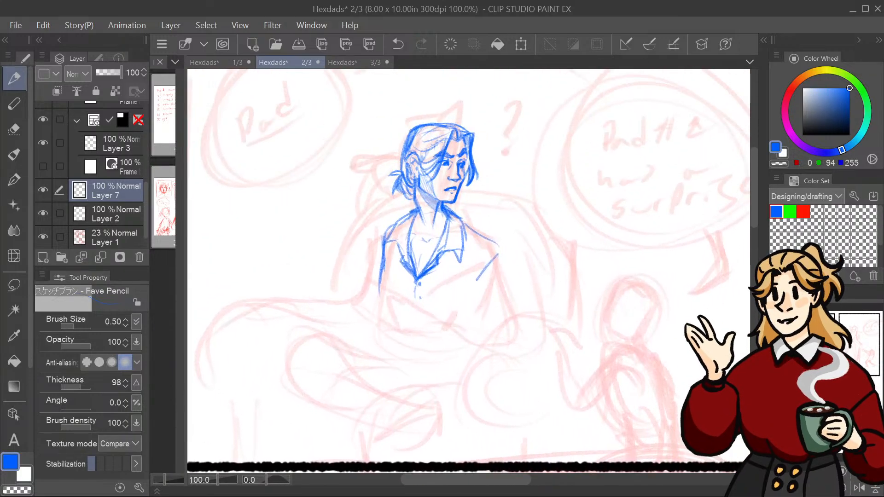
Step: Strengthen the outer line of the shaded-side upper arm and check the rough sketch by hiding and reshowing Layer 7
mouse_move(390, 224)
left_mouse_down()
mouse_move(380, 239)
mouse_move(381, 274)
left_mouse_up()
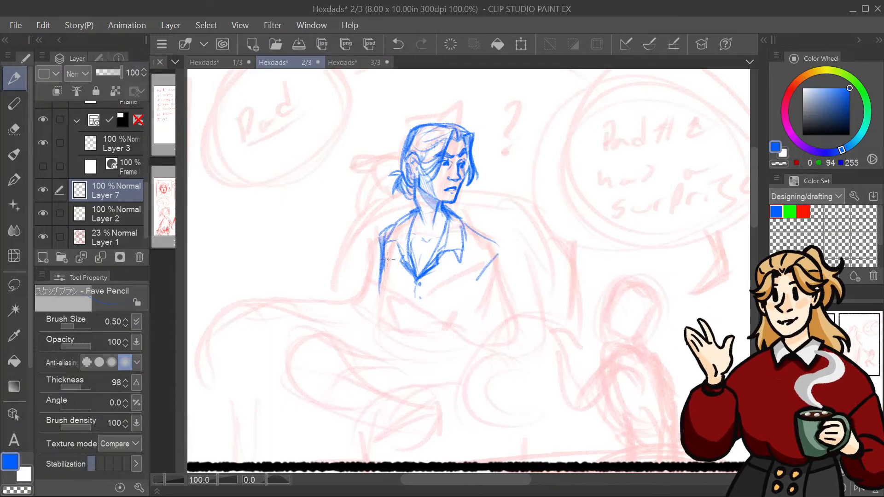
mouse_move(460, 276)
left_mouse_down()
mouse_move(558, 247)
mouse_move(436, 194)
mouse_move(463, 185)
left_mouse_up()
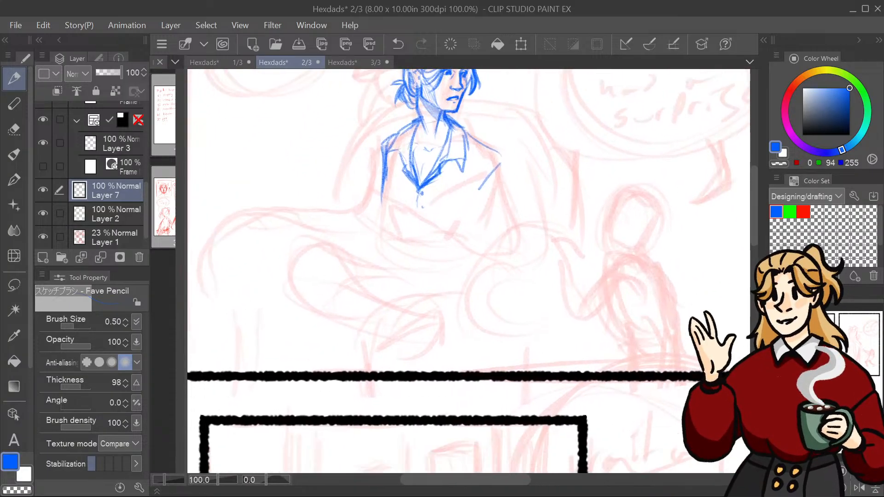
left_click(44, 189)
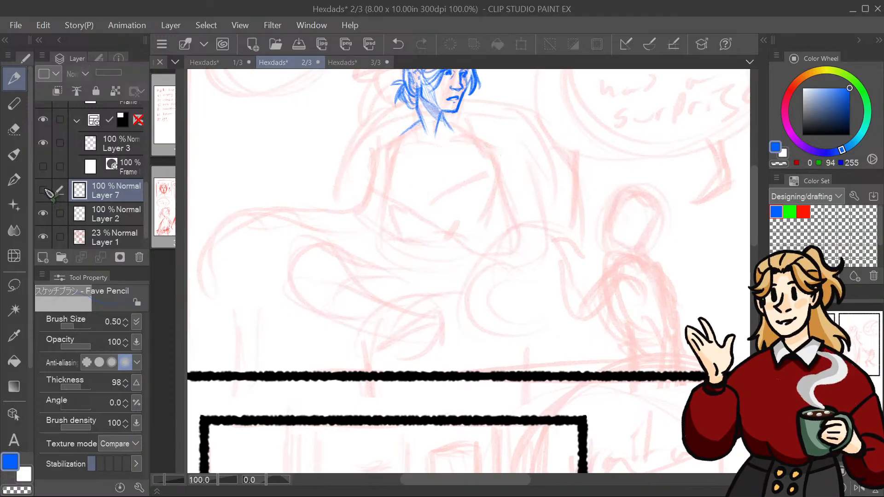
left_click(46, 189)
left_click(46, 190)
left_click(46, 189)
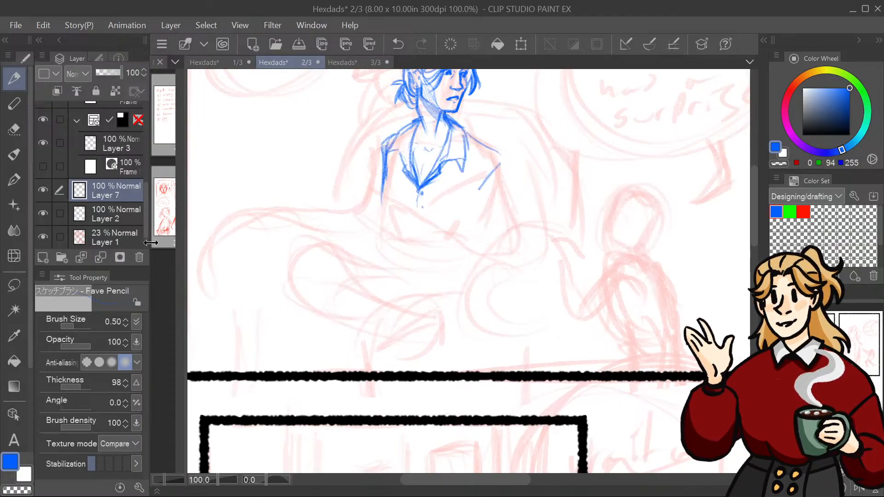
mouse_move(123, 73)
left_mouse_down()
mouse_move(107, 80)
mouse_move(147, 74)
left_mouse_up()
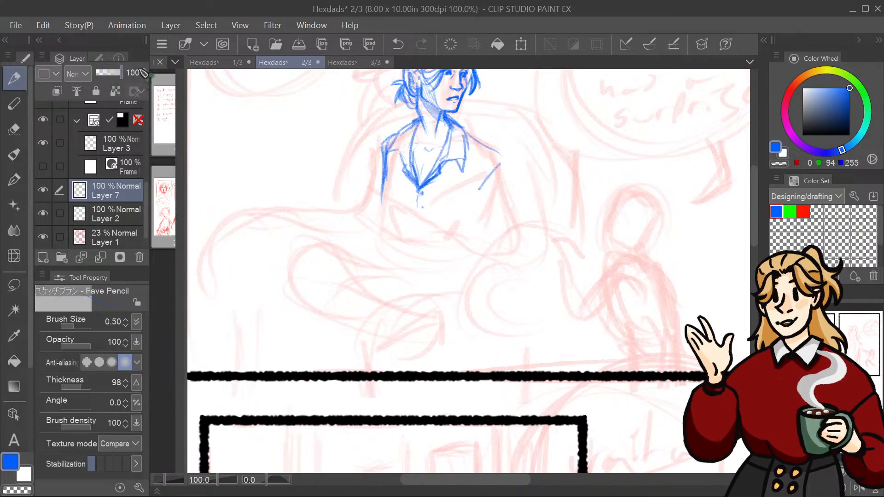
Step: Draw the two top edges of an open book in front of the chest, meeting in a V below the collar
left_click_drag(413, 212, 422, 244)
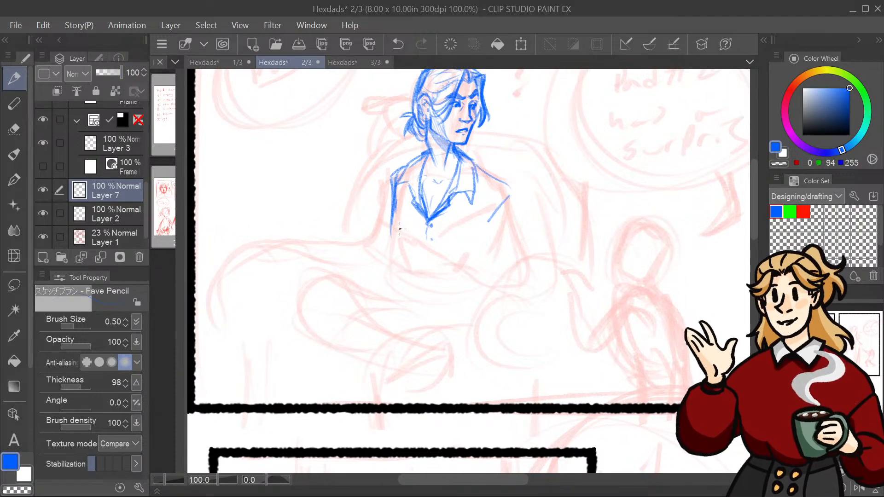
mouse_move(380, 221)
left_mouse_down()
mouse_move(416, 244)
mouse_move(477, 231)
left_mouse_up()
mouse_move(404, 235)
left_mouse_down()
mouse_move(435, 247)
mouse_move(451, 192)
mouse_move(426, 242)
mouse_move(470, 229)
left_mouse_up()
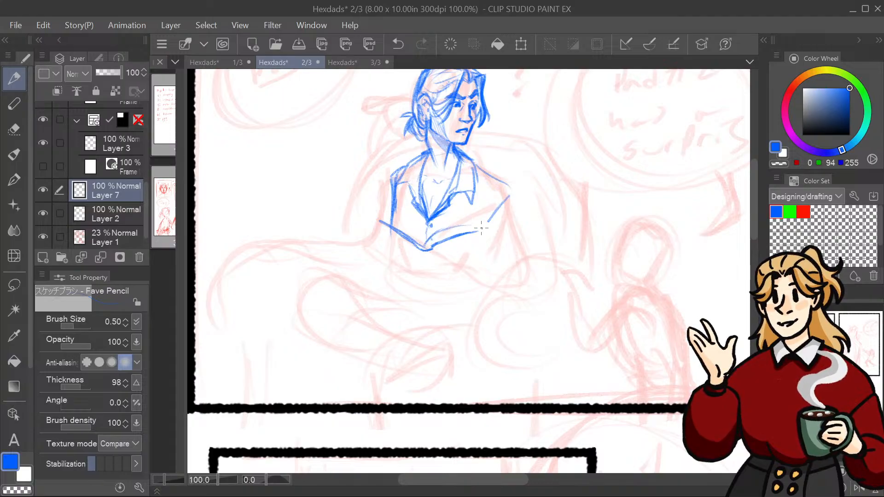
Step: Sketch curved pages rising from the spine on both halves of the open book, redoing the rejected page strokes
mouse_move(424, 244)
left_mouse_down()
mouse_move(466, 216)
mouse_move(466, 226)
mouse_move(414, 229)
mouse_move(398, 216)
mouse_move(382, 225)
left_mouse_up()
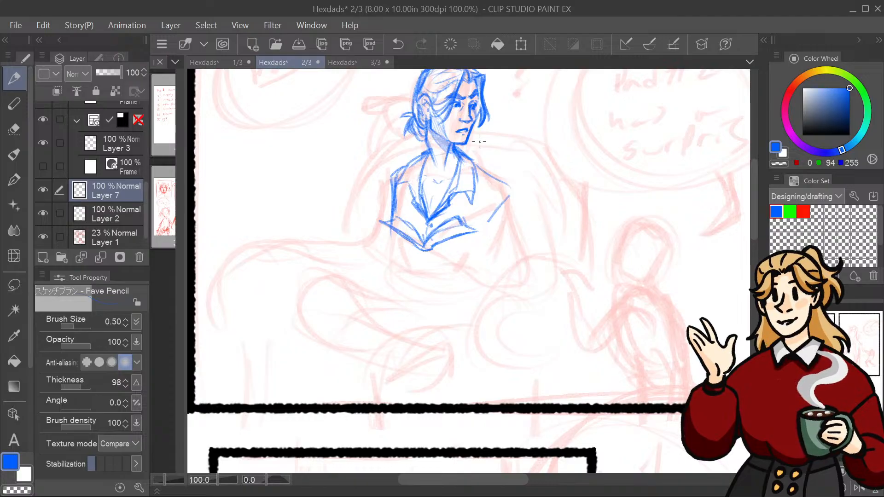
key("ctrl+z")
key("ctrl+z")
key("ctrl+z")
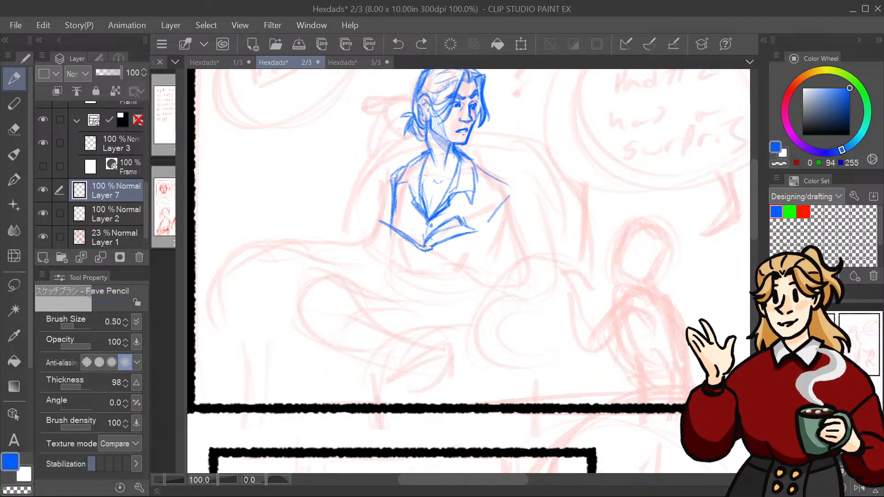
mouse_move(424, 247)
left_mouse_down()
mouse_move(490, 225)
mouse_move(450, 242)
mouse_move(473, 233)
mouse_move(442, 231)
mouse_move(457, 227)
mouse_move(452, 221)
mouse_move(402, 228)
mouse_move(388, 220)
left_mouse_up()
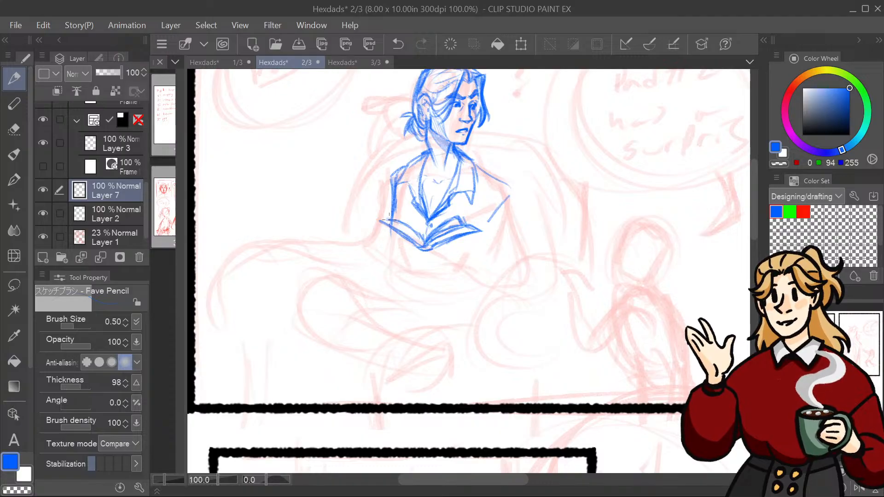
mouse_move(424, 242)
left_mouse_down()
mouse_move(397, 219)
mouse_move(424, 236)
mouse_move(384, 223)
left_mouse_up()
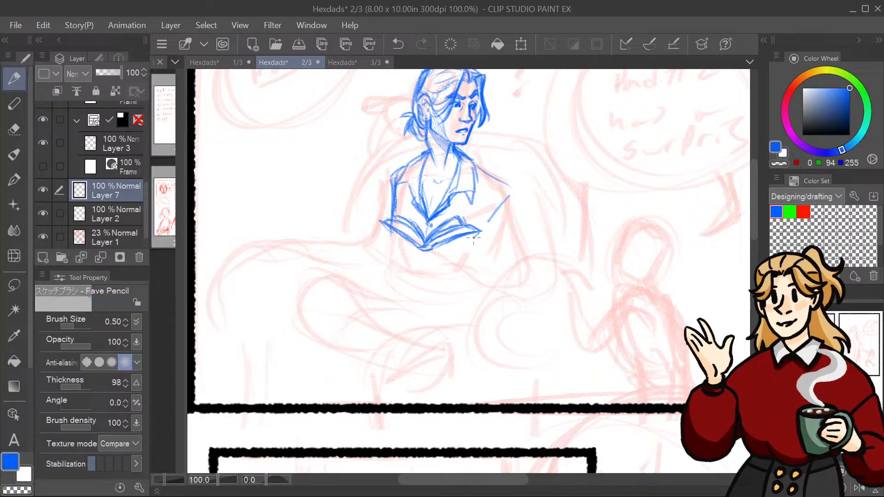
Step: Sketch the lower cover edges and short spine of the book, with a hand supporting it from below
mouse_move(473, 238)
left_mouse_down()
mouse_move(478, 232)
mouse_move(440, 254)
left_mouse_up()
key("ctrl+z")
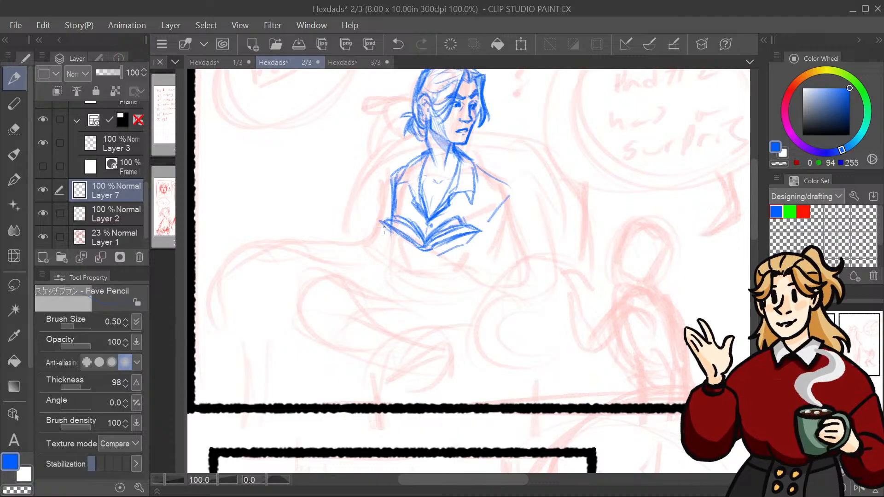
mouse_move(384, 228)
left_mouse_down()
mouse_move(423, 262)
mouse_move(438, 254)
mouse_move(403, 244)
mouse_move(465, 289)
left_mouse_up()
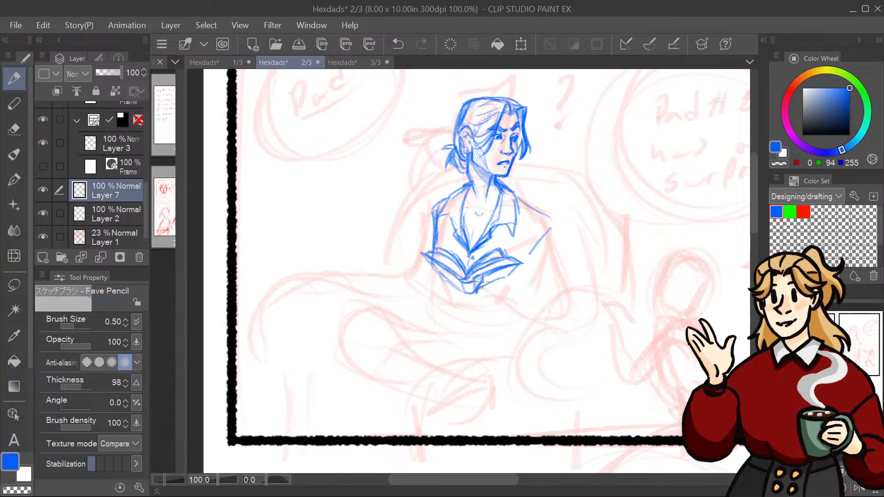
mouse_move(482, 281)
left_mouse_down()
mouse_move(466, 297)
mouse_move(443, 270)
mouse_move(443, 293)
mouse_move(482, 299)
mouse_move(474, 299)
left_mouse_up()
Step: Undo the hand, lower cover and page strokes back to the book's two top edges
key("ctrl+z")
key("ctrl+z")
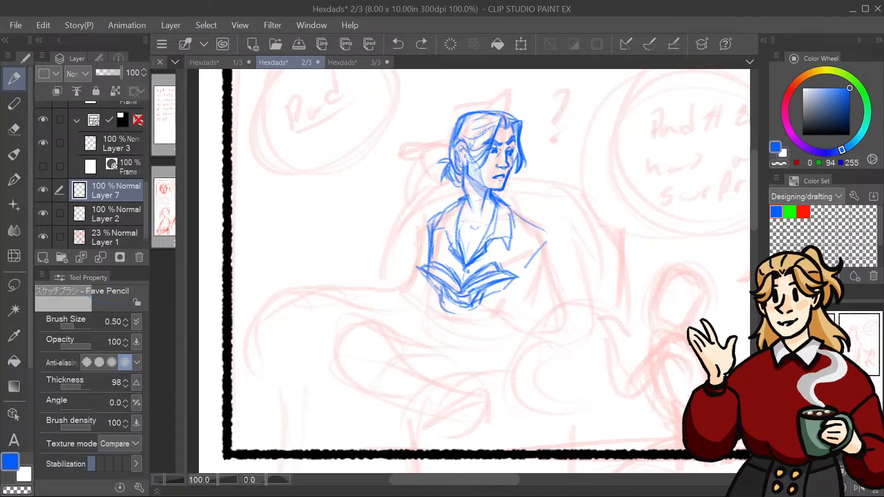
key("ctrl+z")
key("ctrl+z")
key("ctrl+z")
key("ctrl+z")
key("ctrl+z")
key("ctrl+z")
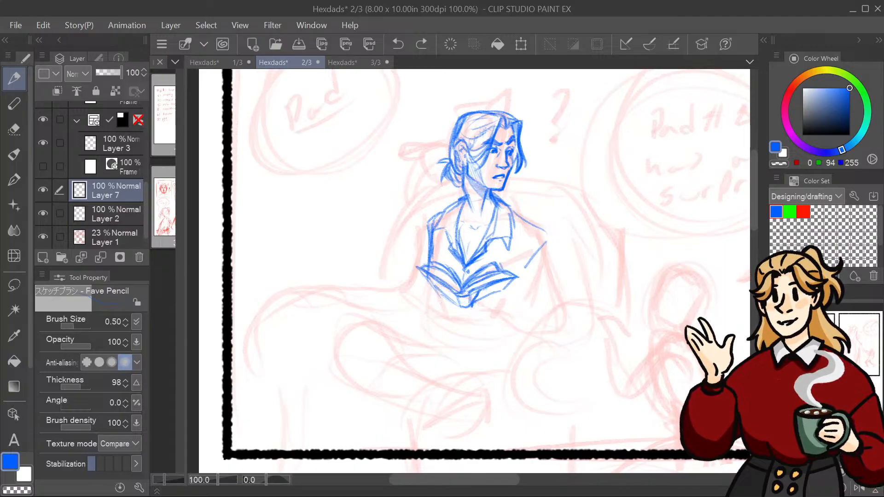
key("ctrl+z")
key("ctrl+z")
key("ctrl+z")
key("ctrl+z")
key("ctrl+z")
key("ctrl+z")
key("ctrl+z")
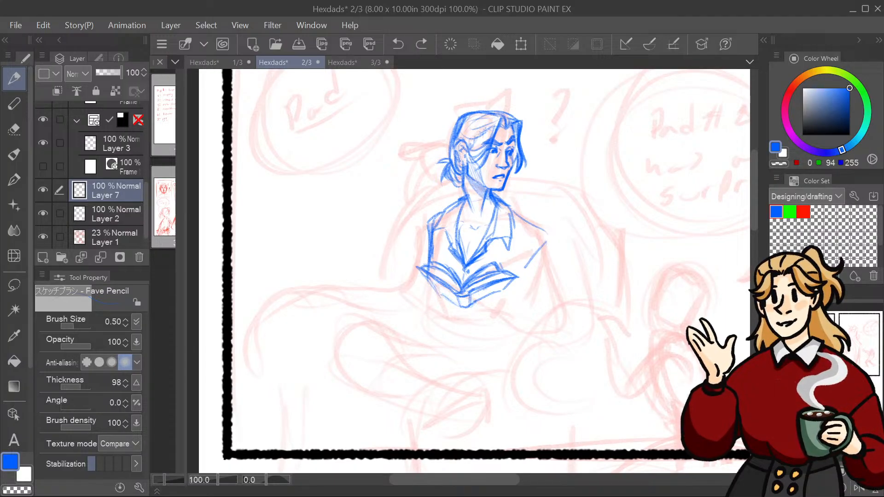
key("ctrl+z")
key("ctrl+z")
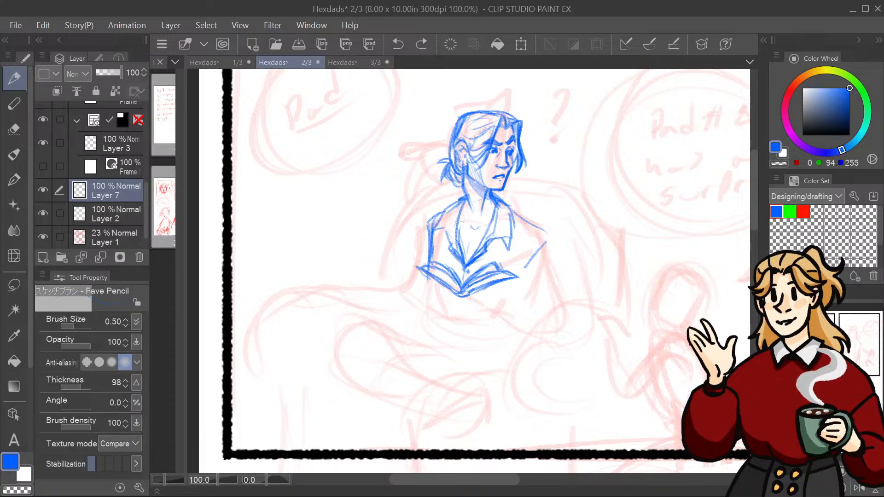
key("ctrl+z")
key("ctrl+z")
key("ctrl+z")
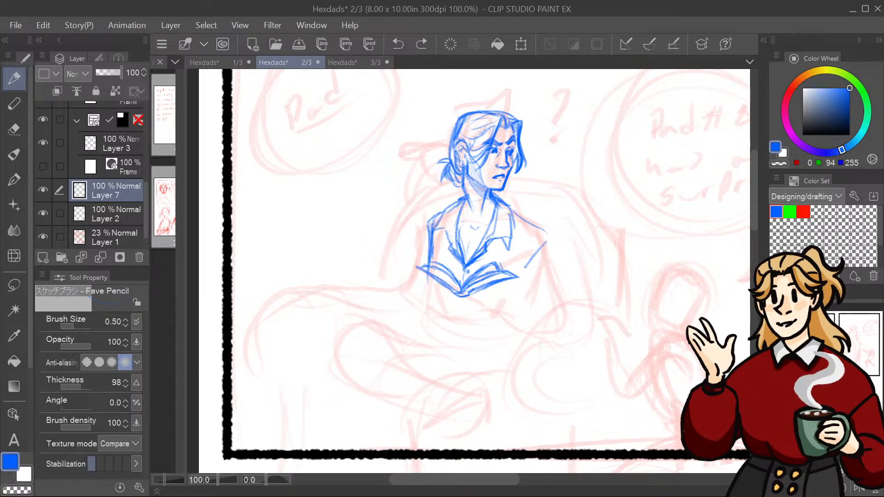
key("ctrl+z")
key("ctrl+z")
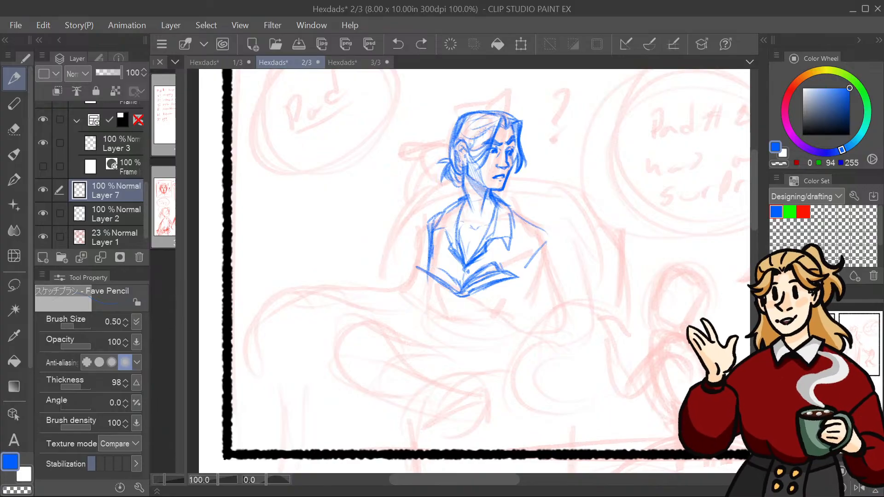
key("ctrl+z")
key("ctrl+z")
key("ctrl+z")
key("ctrl+z")
key("ctrl+z")
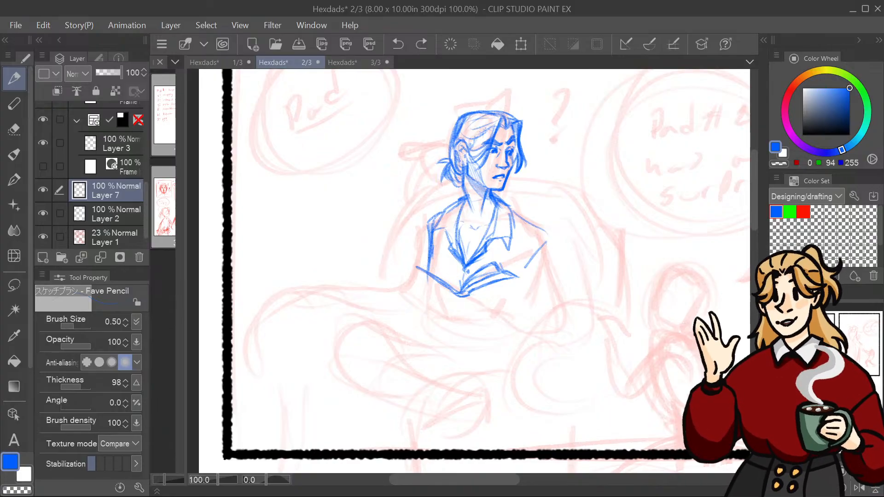
key("ctrl+z")
key("ctrl+z")
key("ctrl+z")
key("ctrl+z")
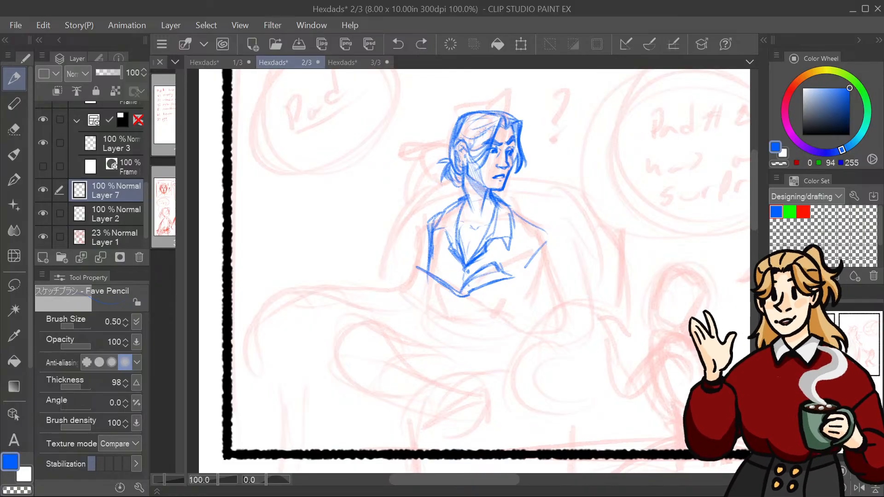
key("ctrl+z")
key("ctrl+z")
key("ctrl+z")
key("ctrl+z")
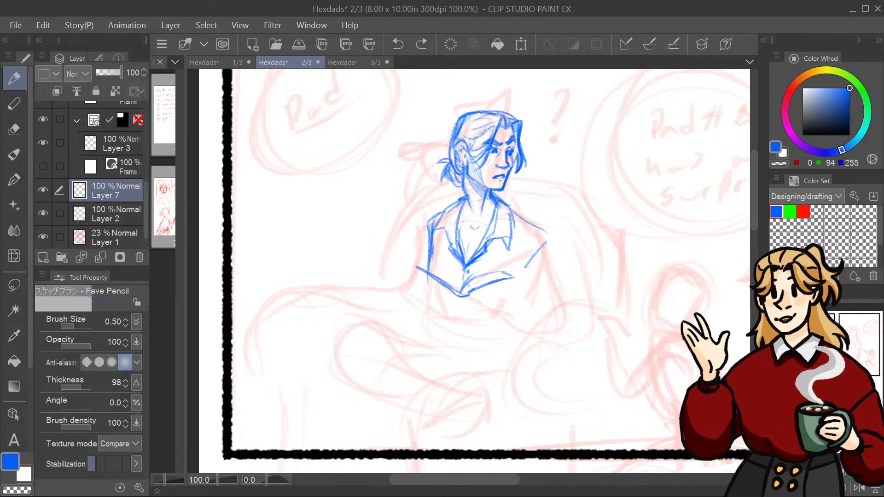
key("ctrl+z")
key("ctrl+z")
key("ctrl+z")
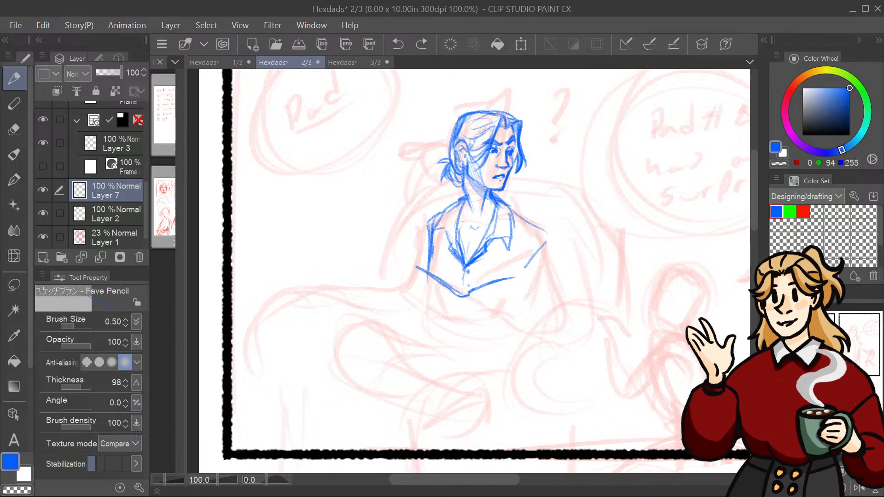
Step: Draw taller book covers below the V, with side edges, slanted bottom edges and a spine line between them
key("ctrl+plus")
left_click_drag(473, 271, 445, 236)
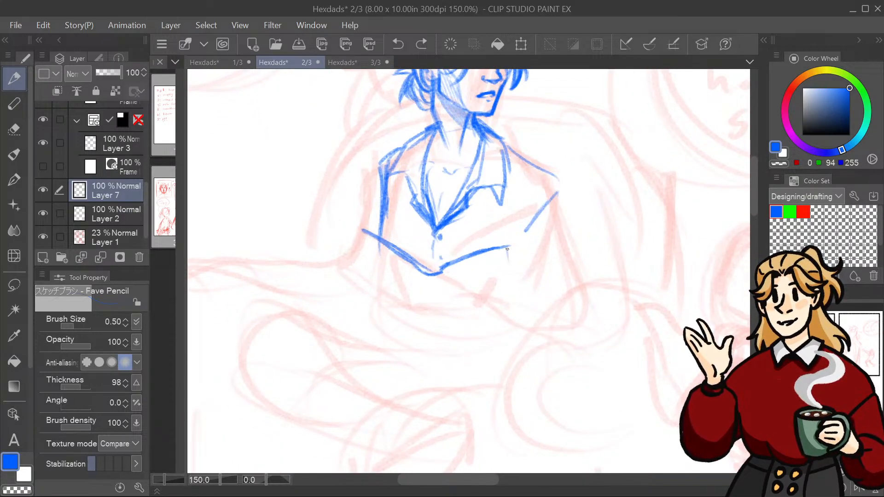
left_click_drag(506, 248, 509, 289)
mouse_move(361, 232)
left_mouse_down()
mouse_move(410, 289)
mouse_move(449, 304)
left_mouse_up()
mouse_move(443, 273)
left_mouse_down()
mouse_move(459, 308)
mouse_move(458, 300)
left_mouse_up()
left_click_drag(455, 311, 510, 295)
left_click_drag(443, 305, 407, 281)
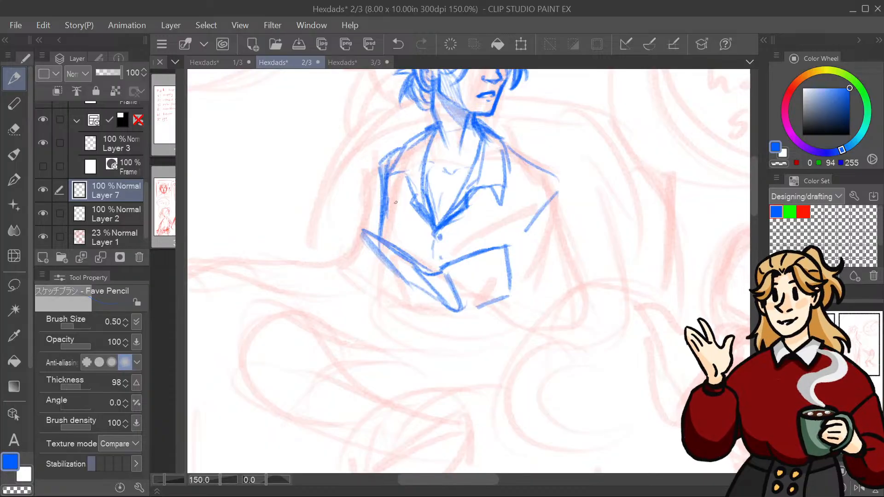
Step: Darken the cover edges of the book and add curved pages fanning up from the spine
mouse_move(477, 307)
left_mouse_down()
mouse_move(512, 291)
mouse_move(512, 252)
mouse_move(511, 295)
mouse_move(509, 240)
left_mouse_up()
mouse_move(512, 286)
left_mouse_down()
mouse_move(510, 247)
mouse_move(445, 266)
left_mouse_up()
mouse_move(371, 230)
left_mouse_down()
mouse_move(432, 271)
mouse_move(414, 250)
mouse_move(452, 257)
mouse_move(435, 271)
mouse_move(473, 247)
mouse_move(463, 248)
mouse_move(501, 245)
left_mouse_up()
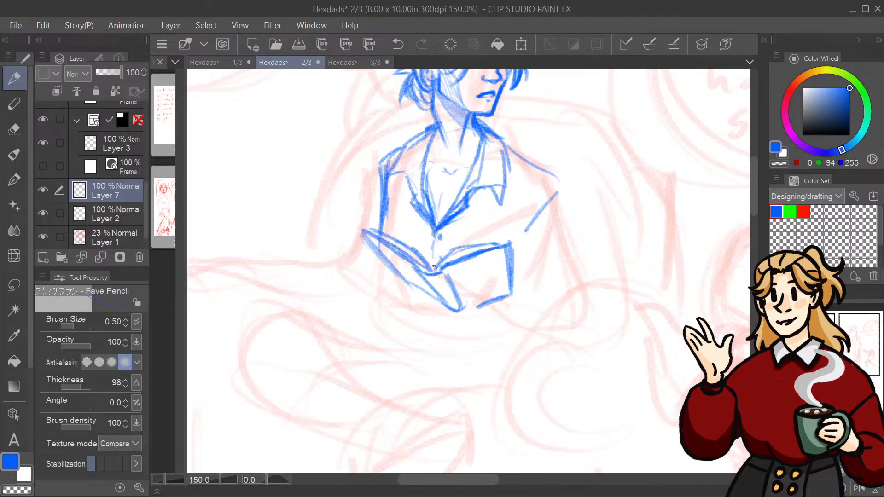
mouse_move(434, 266)
left_mouse_down()
mouse_move(479, 229)
mouse_move(485, 243)
left_mouse_up()
mouse_move(430, 262)
left_mouse_down()
mouse_move(460, 228)
mouse_move(437, 257)
left_mouse_up()
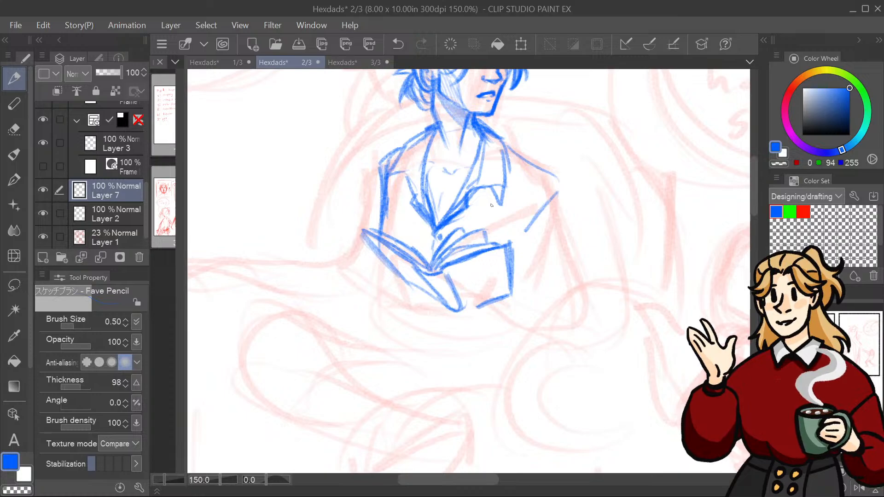
Step: Sketch a hand gripping the bottom of the book at the spine, with a thumb in front and fingers behind
left_click_drag(464, 313, 461, 300)
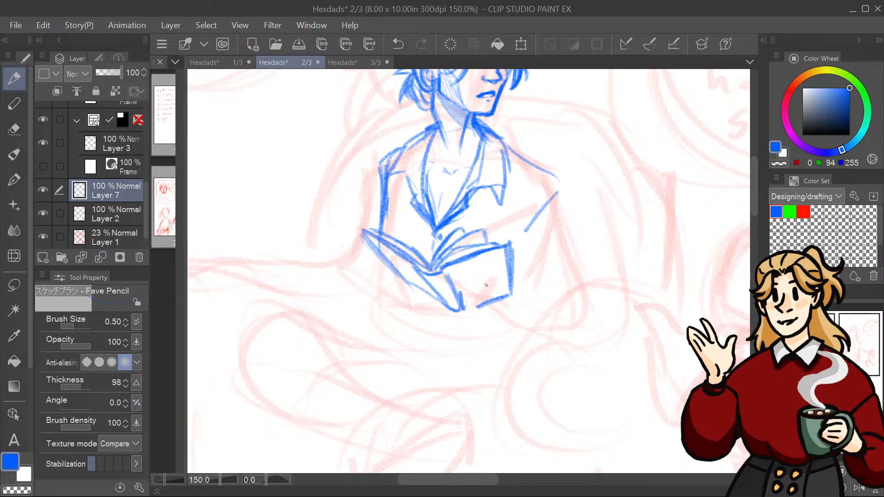
key("ctrl+z")
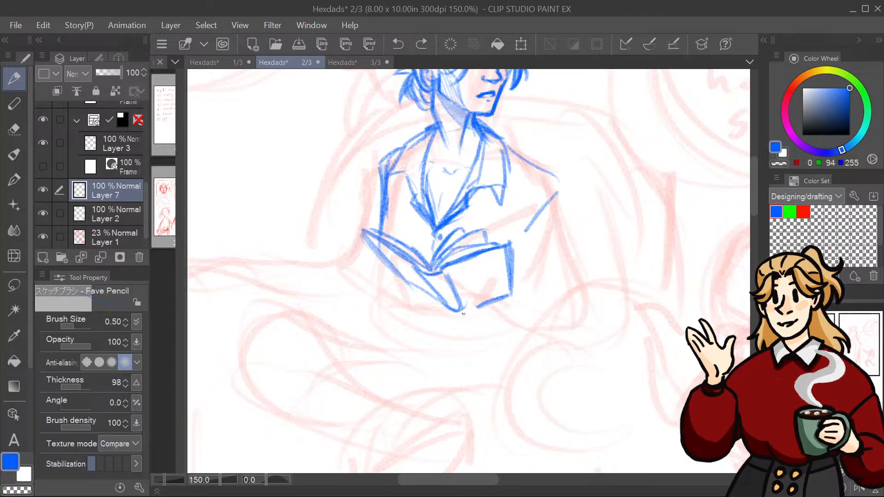
mouse_move(463, 313)
left_mouse_down()
mouse_move(445, 306)
mouse_move(450, 327)
mouse_move(469, 296)
mouse_move(464, 316)
mouse_move(469, 299)
mouse_move(440, 297)
mouse_move(444, 309)
mouse_move(423, 278)
mouse_move(417, 283)
mouse_move(426, 305)
mouse_move(458, 314)
mouse_move(448, 317)
mouse_move(473, 310)
mouse_move(434, 305)
mouse_move(478, 320)
mouse_move(481, 308)
mouse_move(446, 327)
mouse_move(494, 298)
mouse_move(481, 322)
left_mouse_up()
key("ctrl+z")
key("ctrl+z")
key("ctrl+z")
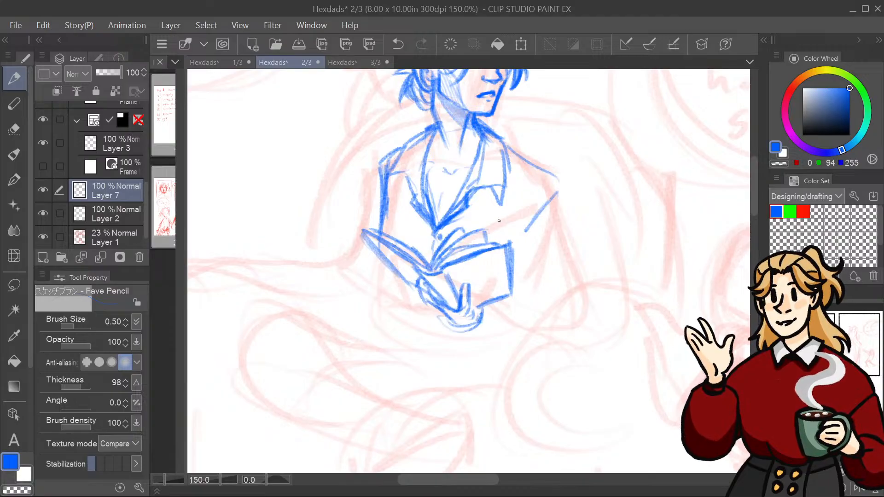
mouse_move(416, 288)
left_mouse_down()
mouse_move(453, 332)
mouse_move(462, 321)
mouse_move(484, 328)
mouse_move(521, 402)
mouse_move(539, 356)
mouse_move(566, 330)
left_mouse_up()
Step: Undo the hand strokes around the bottom of the spine, back to the plain open book
key("ctrl+z")
key("ctrl+z")
key("ctrl+z")
key("ctrl+z")
key("ctrl+z")
key("ctrl+z")
key("ctrl+z")
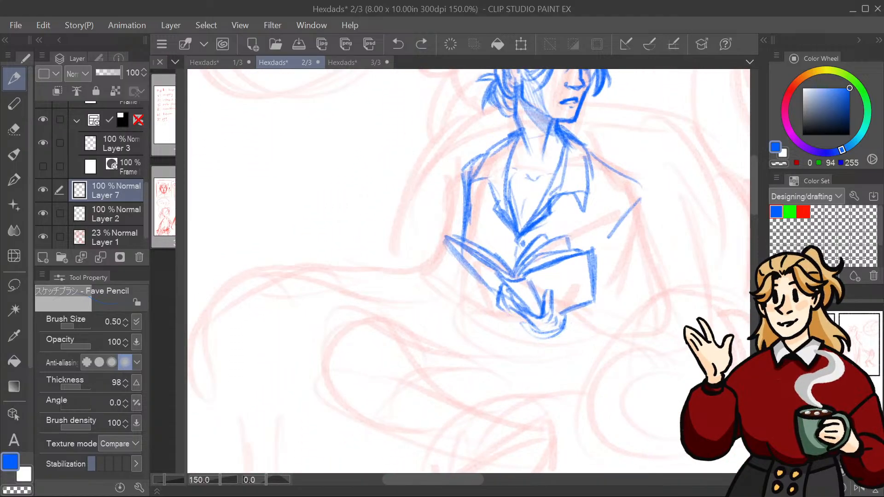
key("ctrl+z")
key("ctrl+z")
key("ctrl+z")
key("ctrl+z")
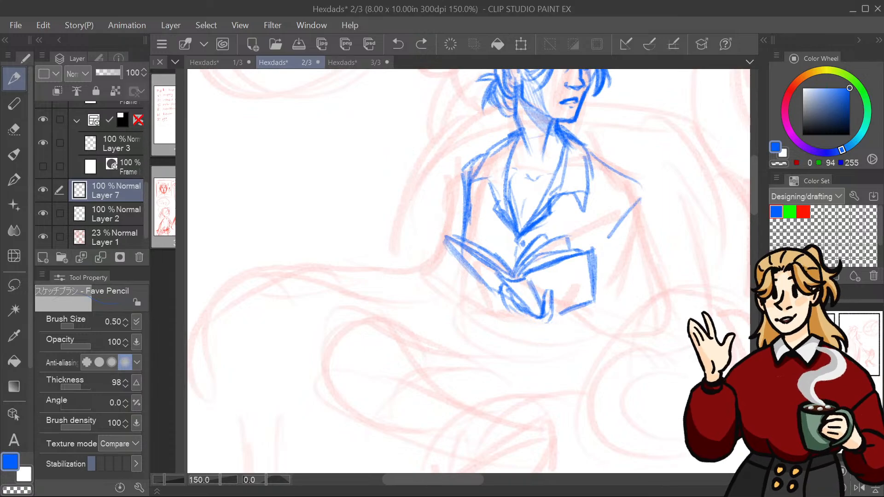
key("ctrl+z")
key("ctrl+z")
key("ctrl+z")
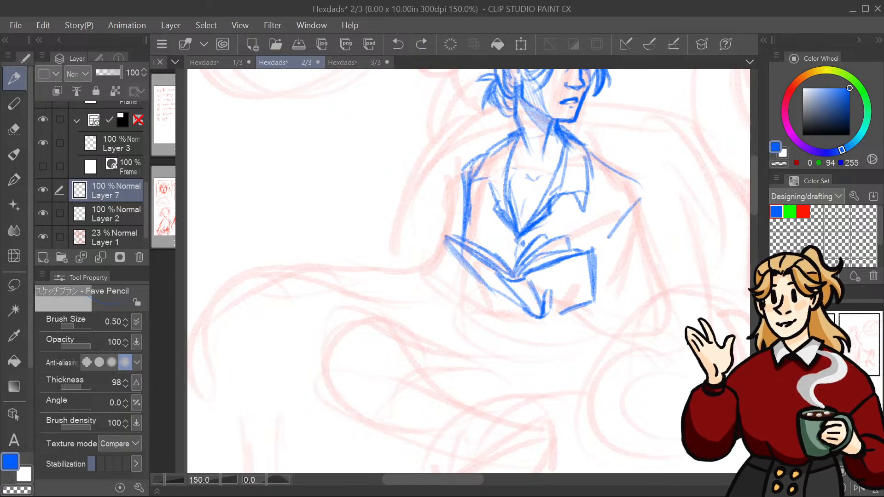
key("ctrl+z")
key("ctrl+z")
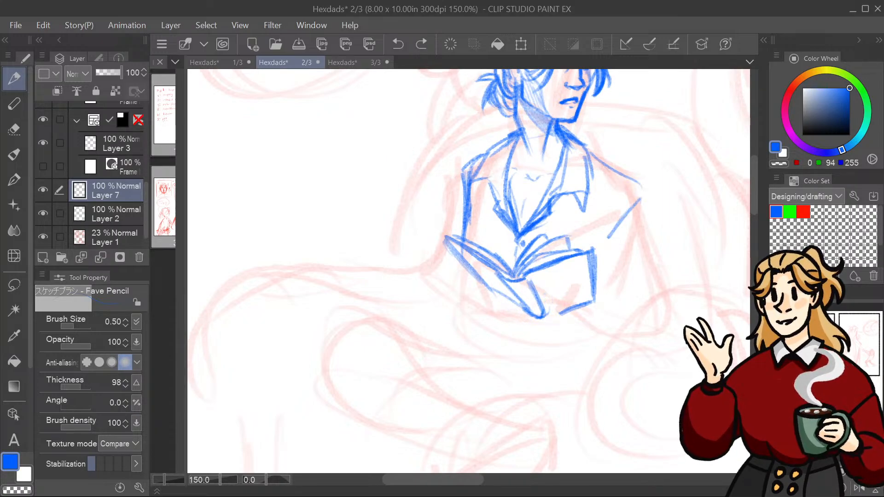
mouse_move(468, 270)
left_mouse_down()
mouse_move(454, 326)
mouse_move(427, 306)
left_mouse_up()
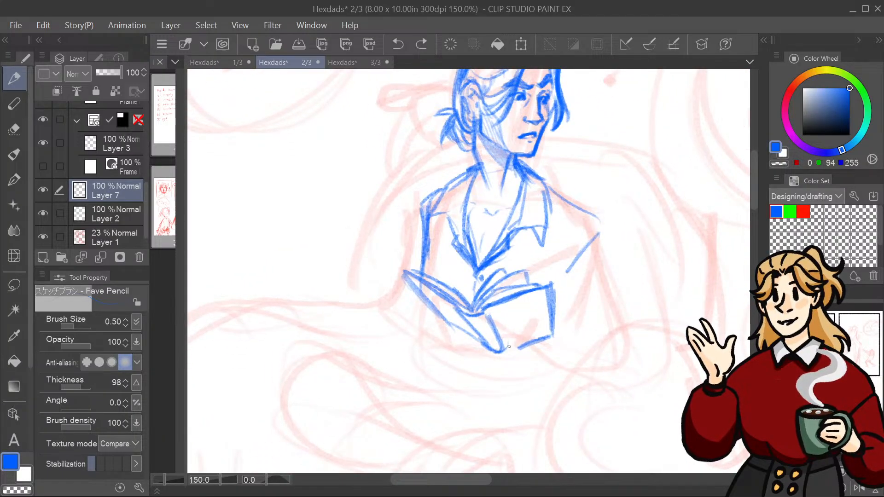
Step: Sketch a hand cupping the book from below at the spine, with the thumb in front and the palm and wrist behind
mouse_move(509, 346)
left_mouse_down()
mouse_move(466, 330)
mouse_move(474, 351)
mouse_move(507, 363)
mouse_move(512, 349)
mouse_move(497, 362)
mouse_move(474, 355)
mouse_move(513, 342)
mouse_move(516, 351)
mouse_move(504, 338)
mouse_move(523, 350)
mouse_move(487, 361)
mouse_move(525, 337)
mouse_move(514, 310)
mouse_move(499, 332)
mouse_move(481, 330)
mouse_move(430, 298)
mouse_move(470, 352)
left_mouse_up()
left_click_drag(439, 313, 474, 354)
mouse_move(474, 277)
left_mouse_down()
mouse_move(452, 358)
mouse_move(473, 227)
mouse_move(456, 269)
mouse_move(474, 281)
left_mouse_up()
mouse_move(436, 255)
left_mouse_down()
mouse_move(450, 277)
mouse_move(466, 256)
mouse_move(476, 270)
mouse_move(451, 283)
mouse_move(466, 302)
mouse_move(451, 299)
mouse_move(459, 281)
mouse_move(470, 310)
mouse_move(496, 312)
left_mouse_up()
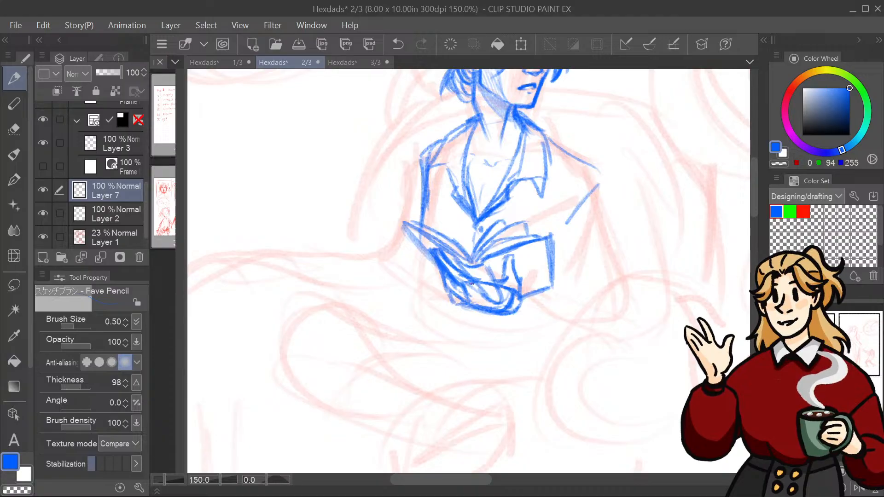
mouse_move(473, 282)
left_mouse_down()
mouse_move(463, 306)
mouse_move(509, 278)
mouse_move(494, 284)
mouse_move(509, 258)
mouse_move(519, 258)
mouse_move(521, 294)
left_mouse_up()
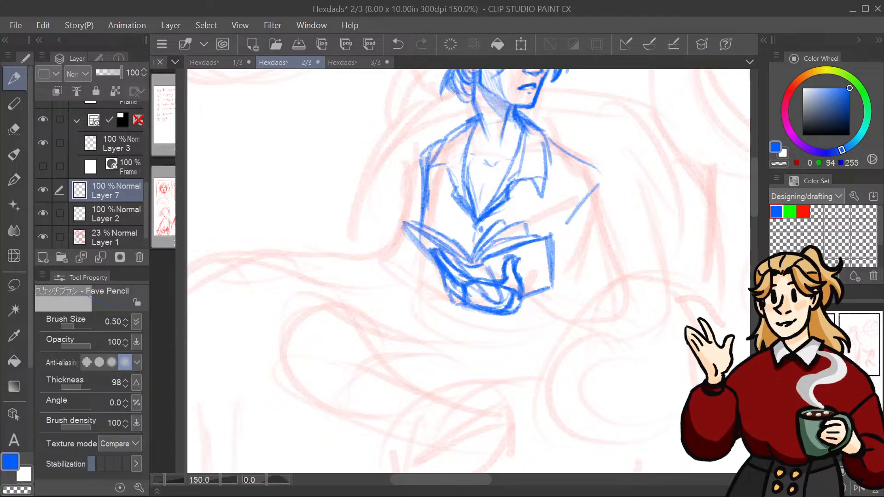
Step: Examine the figure's proportions within the whole comic panel at several zoom levels
key("ctrl+minus")
key("ctrl+minus")
key("ctrl+minus")
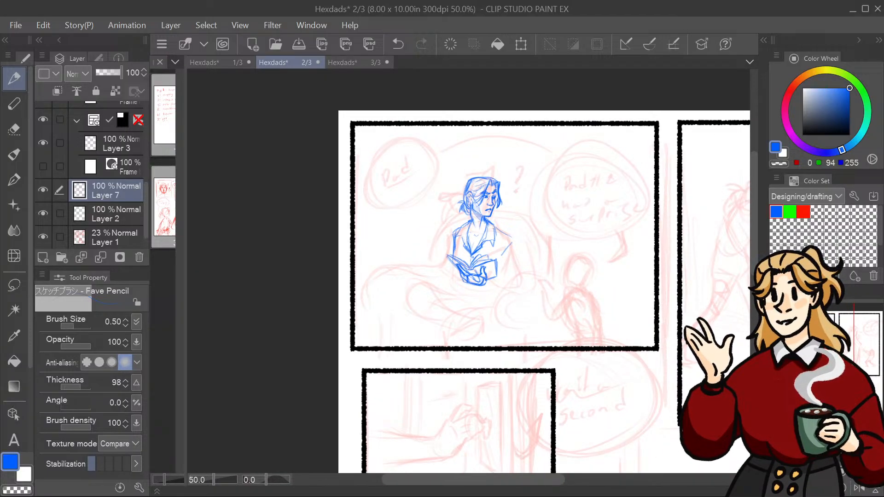
key("ctrl+plus")
key("ctrl+plus")
key("ctrl+plus")
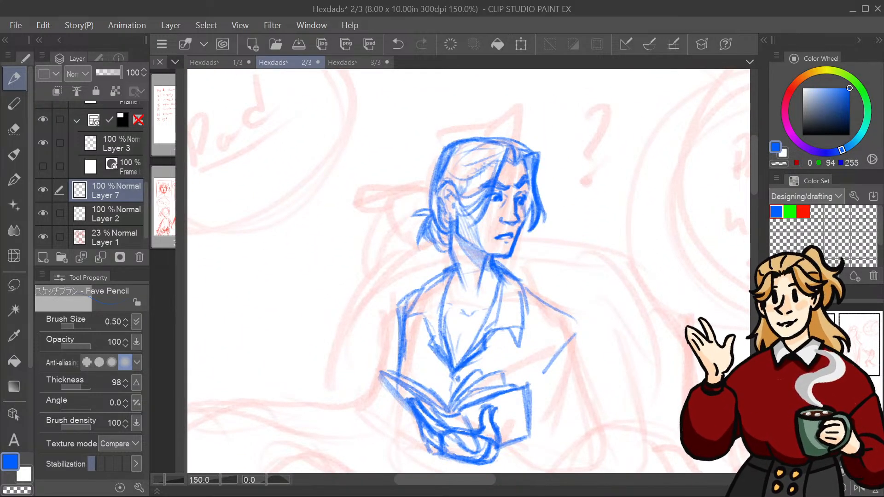
key("ctrl+minus")
key("ctrl+minus")
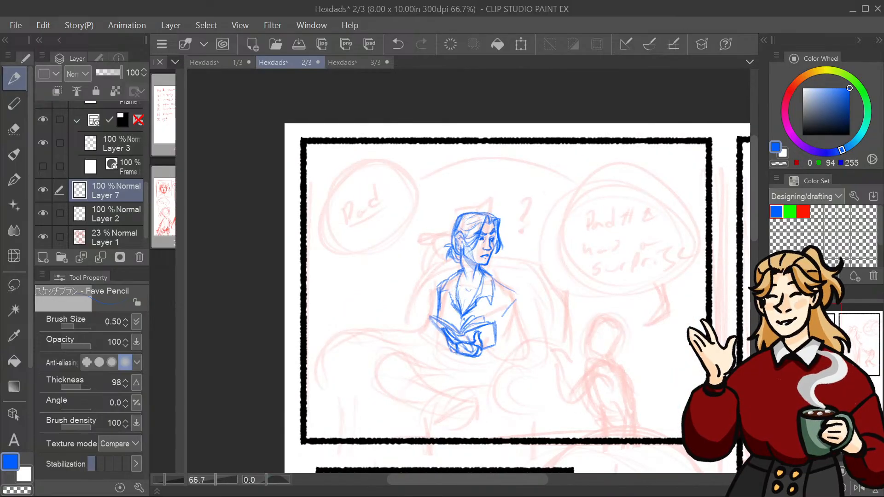
key("ctrl+plus")
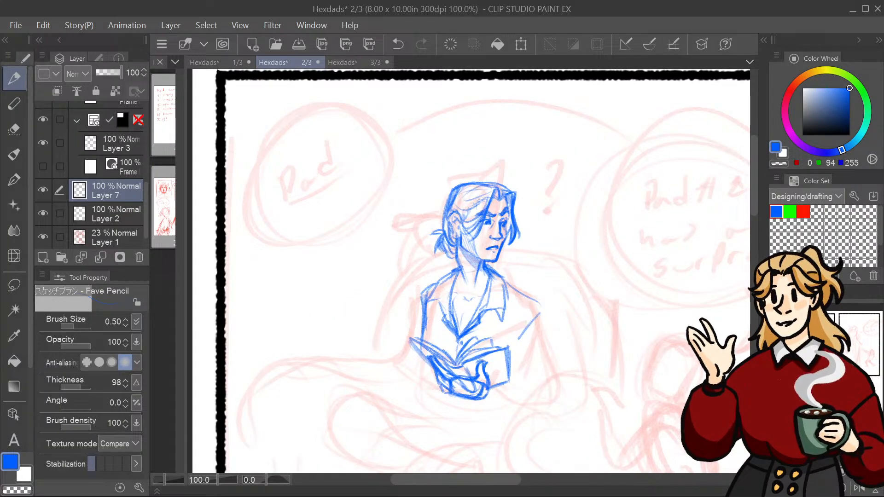
Step: Sketch the arm holding the book, with the upper arm running down from the shoulder and the forearm reaching under the book
left_click_drag(511, 469, 542, 445)
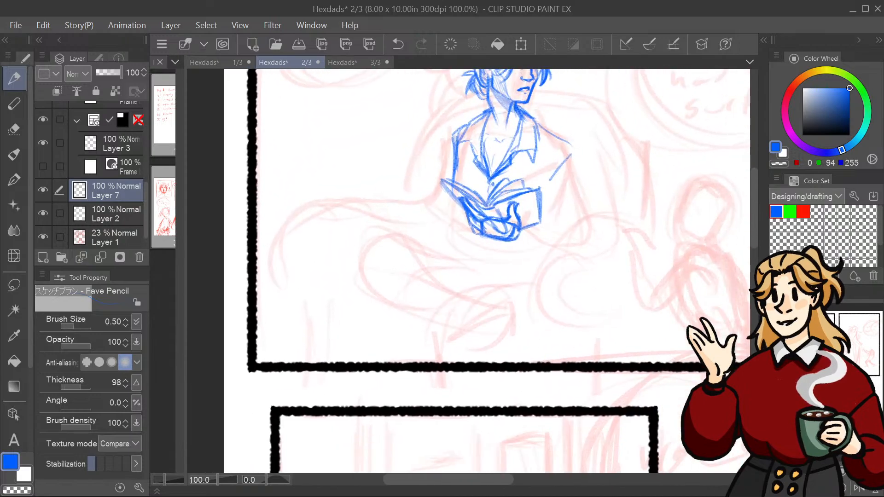
mouse_move(534, 225)
left_mouse_down()
mouse_move(569, 236)
mouse_move(544, 259)
mouse_move(557, 261)
mouse_move(511, 241)
left_mouse_up()
key("ctrl+z")
key("ctrl+z")
key("ctrl+z")
key("ctrl+z")
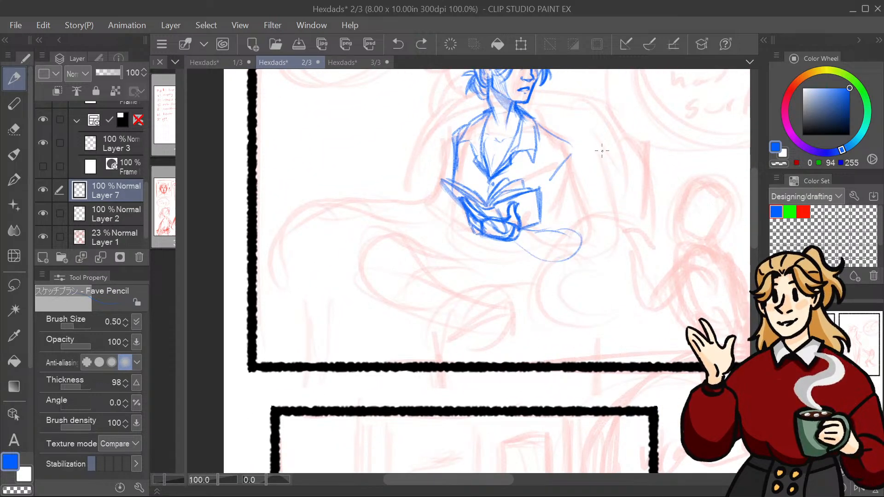
left_click_drag(571, 156, 596, 228)
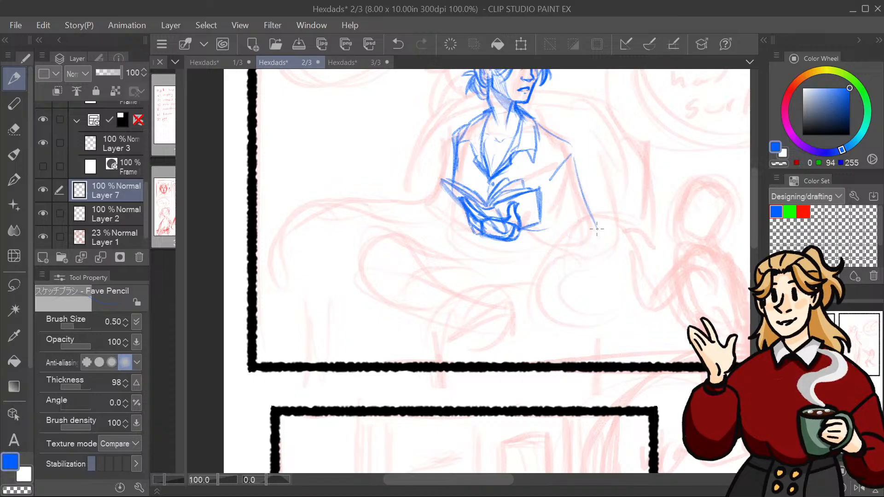
mouse_move(527, 225)
left_mouse_down()
mouse_move(576, 220)
mouse_move(586, 233)
mouse_move(574, 252)
mouse_move(510, 243)
mouse_move(601, 236)
mouse_move(572, 208)
mouse_move(587, 208)
mouse_move(583, 216)
mouse_move(596, 223)
mouse_move(553, 225)
mouse_move(542, 195)
mouse_move(560, 180)
mouse_move(539, 230)
left_mouse_up()
mouse_move(450, 159)
left_mouse_down()
mouse_move(427, 202)
mouse_move(321, 205)
left_mouse_up()
mouse_move(484, 164)
left_mouse_down()
mouse_move(646, 257)
mouse_move(510, 243)
mouse_move(493, 231)
mouse_move(511, 209)
left_mouse_up()
key("ctrl+z")
key("ctrl+z")
key("ctrl+z")
key("ctrl+z")
key("ctrl+z")
key("ctrl+z")
key("ctrl+z")
key("ctrl+z")
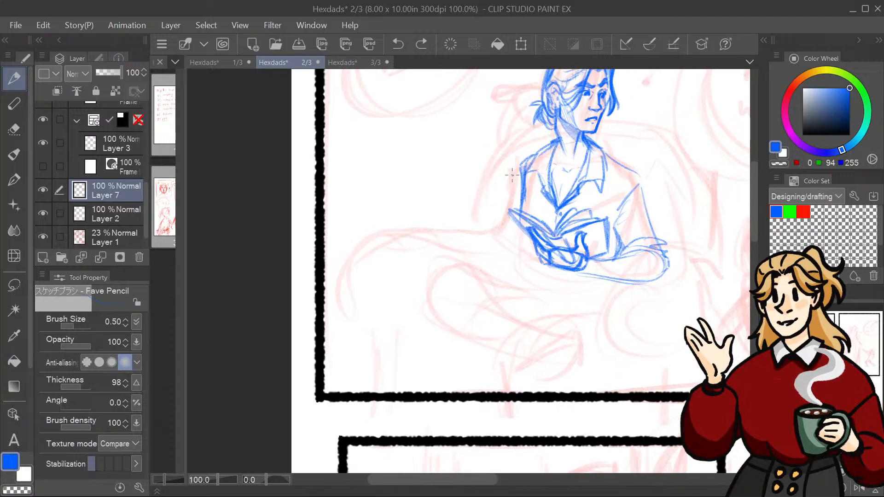
Step: Sketch the free arm reaching out toward the armrest, and undo its forearm and hand to leave only the upper arm
mouse_move(518, 168)
left_mouse_down()
mouse_move(479, 232)
mouse_move(506, 249)
mouse_move(468, 227)
mouse_move(431, 229)
left_mouse_up()
mouse_move(500, 249)
left_mouse_down()
mouse_move(432, 218)
mouse_move(407, 227)
mouse_move(438, 236)
mouse_move(423, 244)
mouse_move(450, 238)
left_mouse_up()
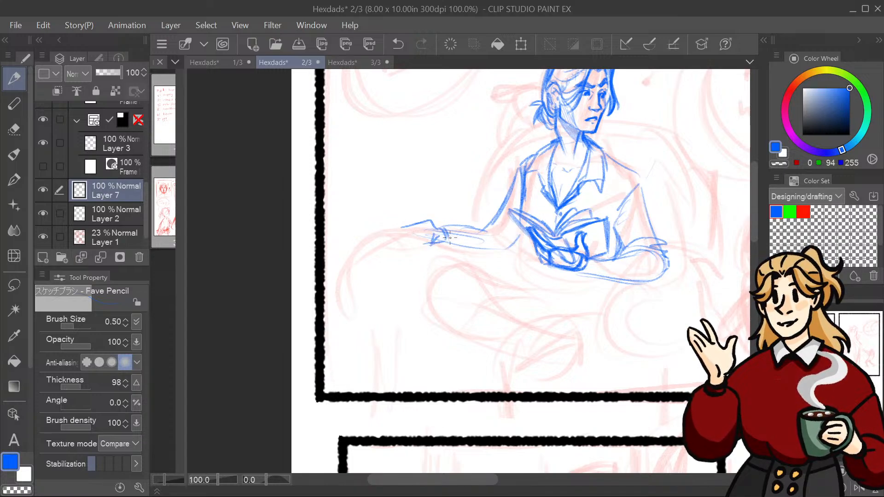
key("ctrl+z")
key("ctrl+z")
key("ctrl+z")
key("ctrl+z")
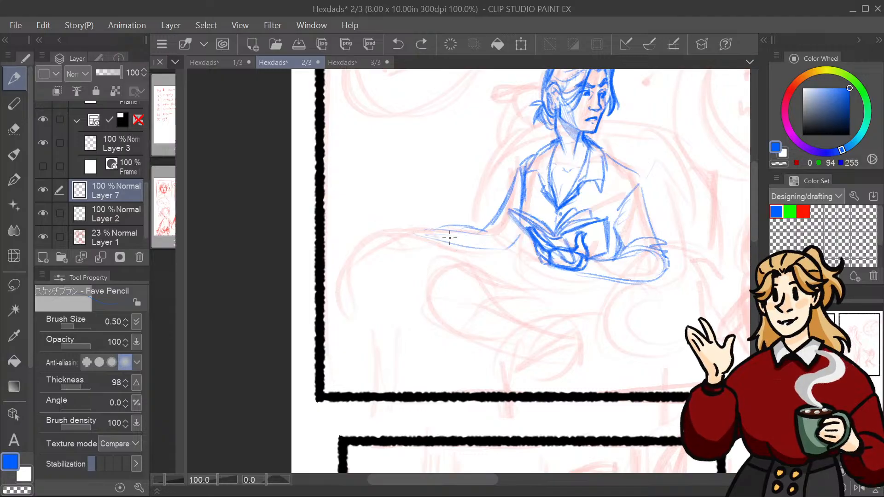
key("ctrl+z")
key("ctrl+z")
key("ctrl+z")
key("ctrl+z")
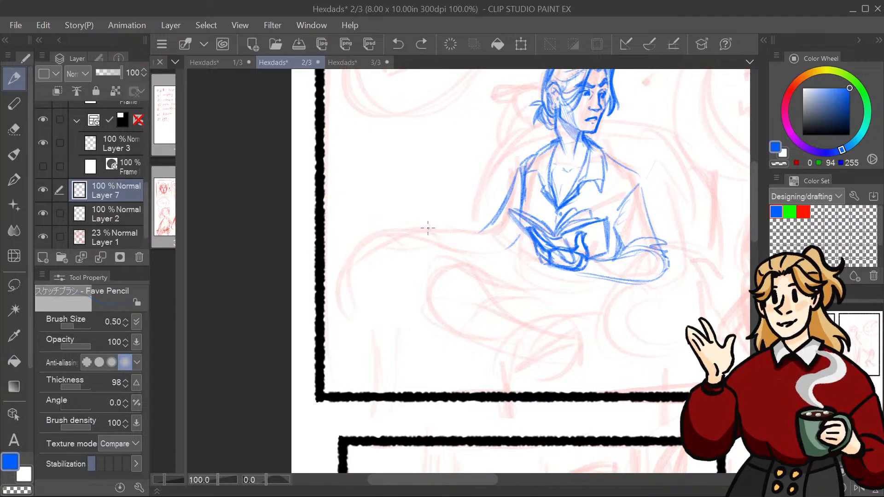
Step: Sketch the free hand lying palm down on the armrest, with extended fingers and a thumb, and undo the stray strokes
left_click_drag(435, 230, 428, 225)
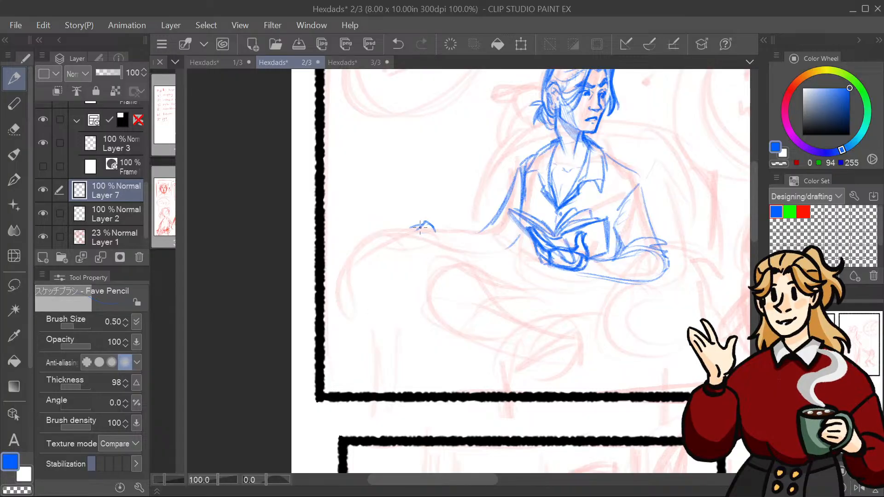
mouse_move(406, 225)
left_mouse_down()
mouse_move(391, 233)
mouse_move(416, 231)
left_mouse_up()
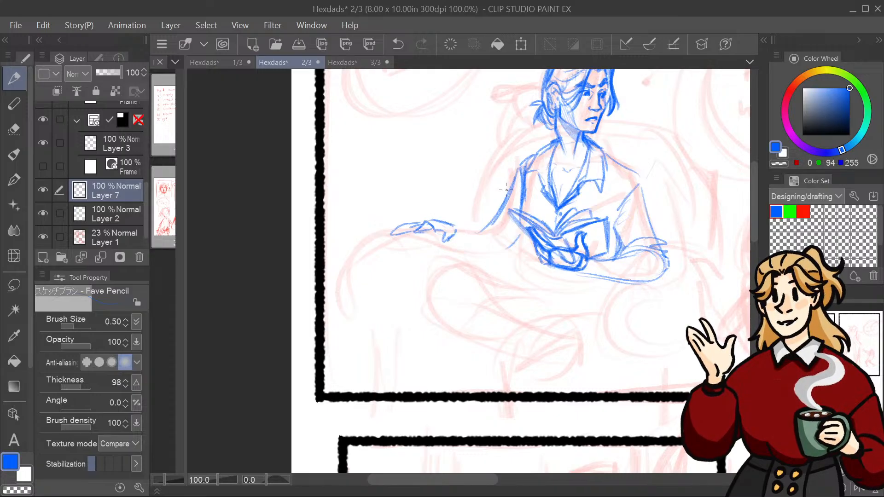
mouse_move(420, 230)
left_mouse_down()
mouse_move(412, 234)
mouse_move(424, 219)
left_mouse_up()
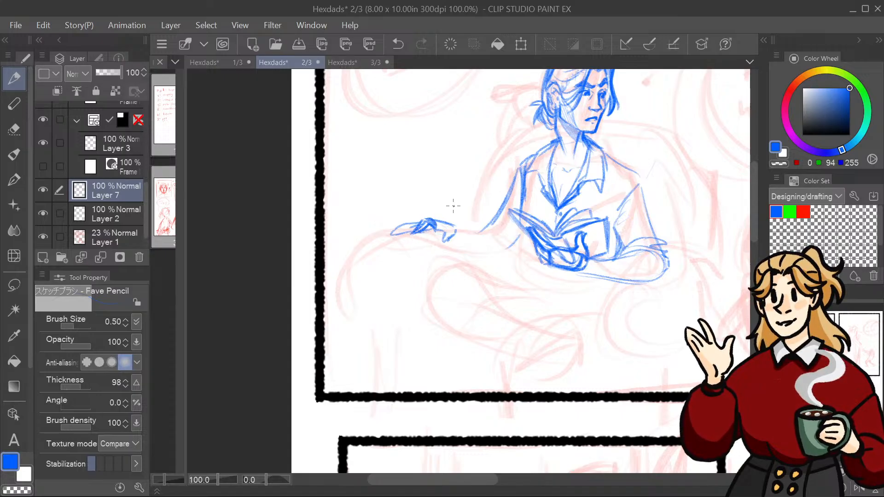
mouse_move(418, 220)
left_mouse_down()
mouse_move(398, 232)
mouse_move(447, 222)
mouse_move(457, 228)
mouse_move(445, 226)
mouse_move(455, 230)
mouse_move(445, 245)
mouse_move(457, 229)
mouse_move(426, 284)
mouse_move(397, 279)
mouse_move(397, 311)
mouse_move(392, 259)
left_mouse_up()
key("ctrl+z")
key("ctrl+z")
Step: Lasso the resting hand, rotate it about 4.2 degrees and shift it slightly away from the body
left_click(14, 285)
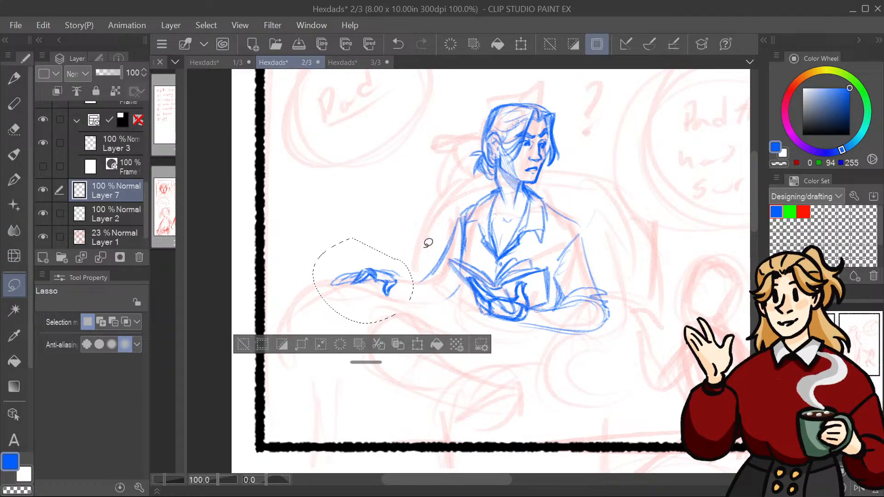
left_click(428, 346)
mouse_move(431, 291)
left_mouse_down()
mouse_move(450, 288)
mouse_move(457, 312)
left_mouse_up()
left_click_drag(357, 283, 350, 284)
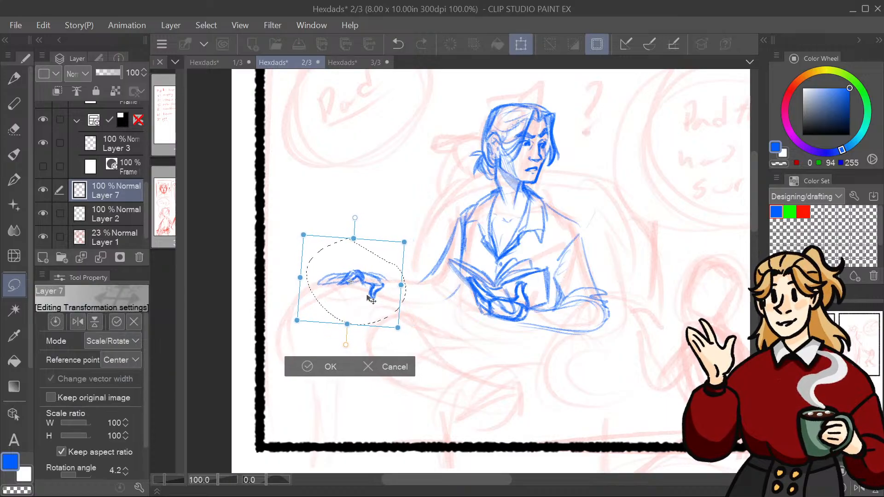
left_click(332, 367)
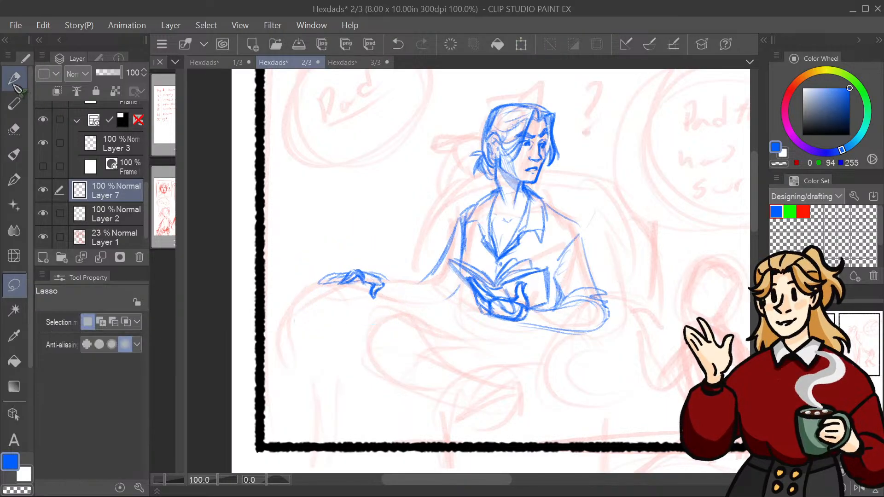
Step: Select the resting hand again, enlarge it to 112% and clear the selection
mouse_move(390, 259)
left_mouse_down()
mouse_move(312, 270)
mouse_move(397, 276)
left_mouse_up()
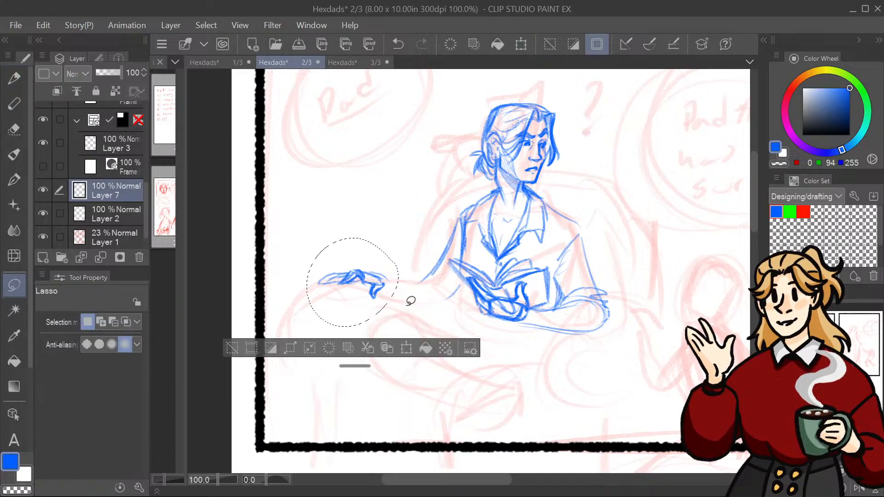
key("ctrl+t")
left_click_drag(404, 331, 410, 342)
mouse_move(384, 314)
left_mouse_down()
mouse_move(534, 350)
mouse_move(522, 335)
mouse_move(384, 307)
mouse_move(381, 291)
left_mouse_up()
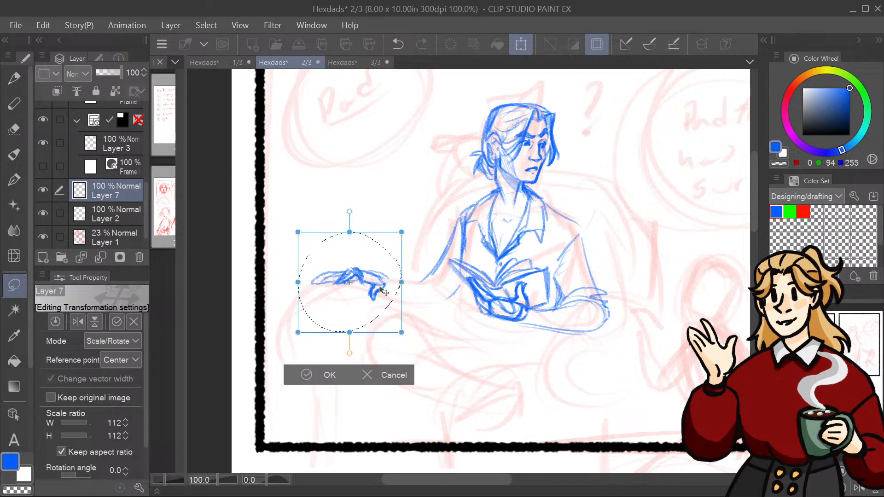
left_click(334, 375)
left_click(223, 261)
Step: Refine the fingers of the resting hand with the pencil and join the hand to the upper arm with the forearm contours
key("p")
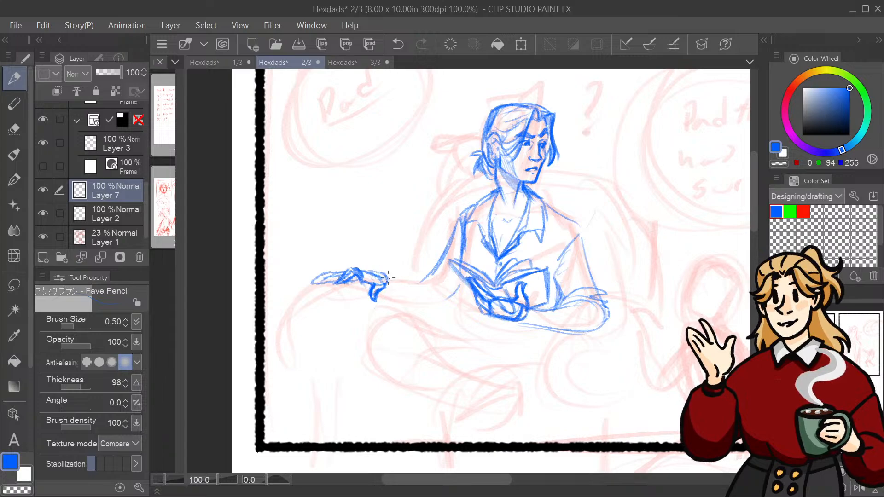
mouse_move(388, 278)
left_mouse_down()
mouse_move(354, 265)
mouse_move(335, 284)
mouse_move(373, 260)
mouse_move(358, 254)
mouse_move(323, 282)
left_mouse_up()
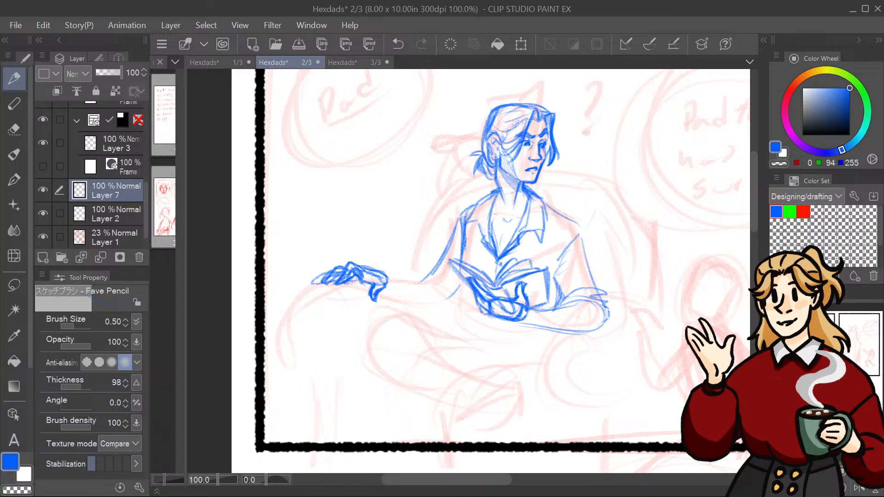
mouse_move(468, 271)
left_mouse_down()
mouse_move(421, 228)
mouse_move(389, 244)
left_mouse_up()
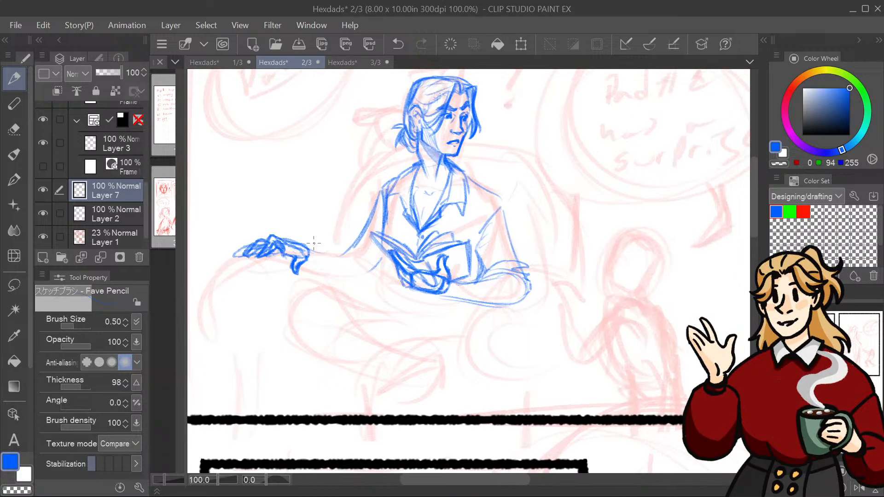
mouse_move(314, 242)
left_mouse_down()
mouse_move(360, 250)
mouse_move(312, 276)
mouse_move(363, 276)
left_mouse_up()
left_click_drag(350, 245, 372, 221)
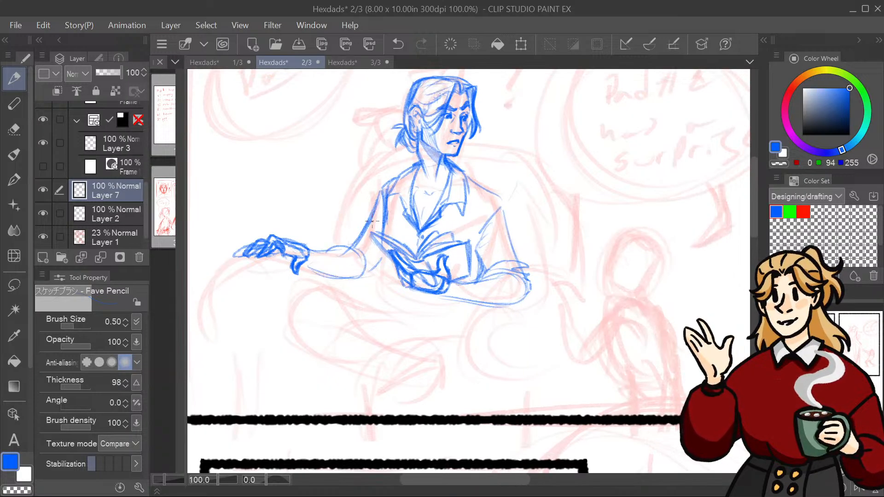
Step: Add a rolled sleeve cuff around the elbow of the outstretched arm
mouse_move(500, 232)
left_mouse_down()
mouse_move(679, 313)
mouse_move(666, 311)
left_mouse_up()
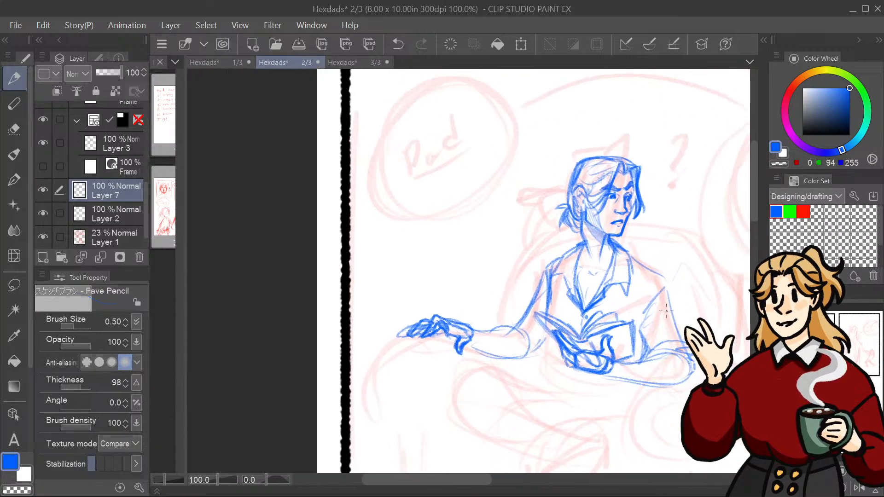
mouse_move(526, 331)
left_mouse_down()
mouse_move(517, 317)
mouse_move(345, 285)
mouse_move(425, 287)
mouse_move(491, 264)
mouse_move(500, 290)
left_mouse_up()
mouse_move(505, 259)
left_mouse_down()
mouse_move(505, 280)
mouse_move(490, 267)
left_mouse_up()
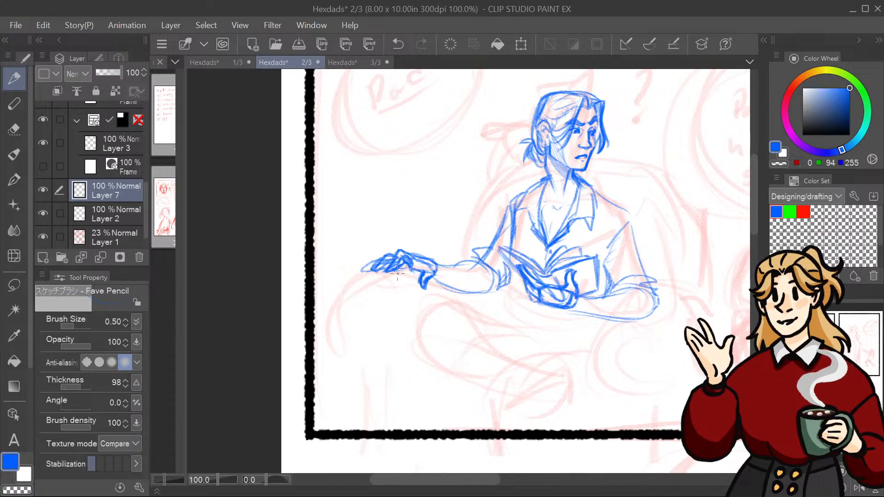
Step: Draw the rounded arch of the armrest beneath the resting hand
left_click_drag(385, 272, 349, 290)
mouse_move(402, 273)
left_mouse_down()
mouse_move(420, 339)
mouse_move(421, 318)
left_mouse_up()
left_click_drag(371, 268, 333, 317)
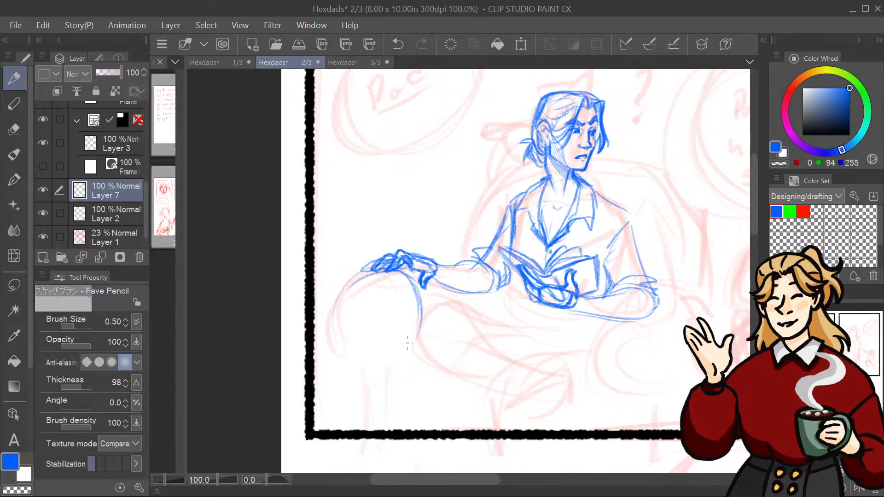
Step: Sketch the lower torso below the book, with fabric folds and the pointed bottom hem of the shirt
left_click_drag(470, 318, 442, 276)
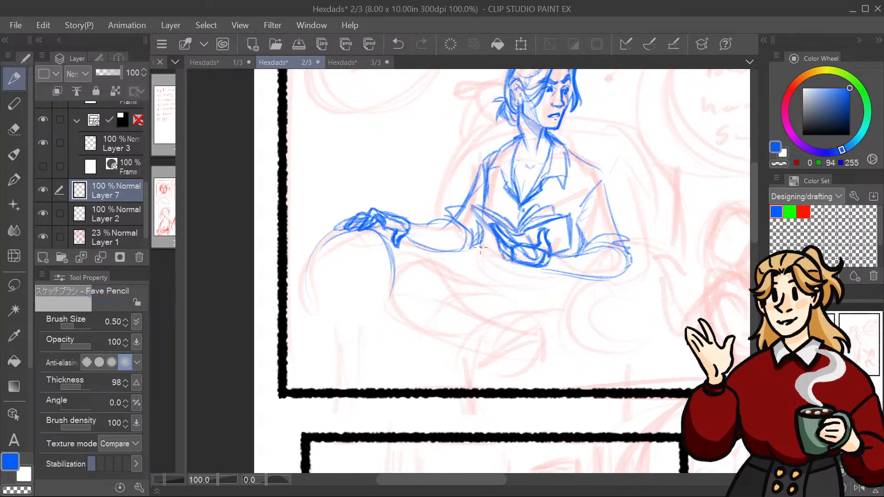
mouse_move(480, 247)
left_mouse_down()
mouse_move(509, 281)
mouse_move(496, 250)
mouse_move(554, 277)
left_mouse_up()
mouse_move(467, 265)
left_mouse_down()
mouse_move(486, 287)
mouse_move(506, 298)
mouse_move(525, 297)
left_mouse_up()
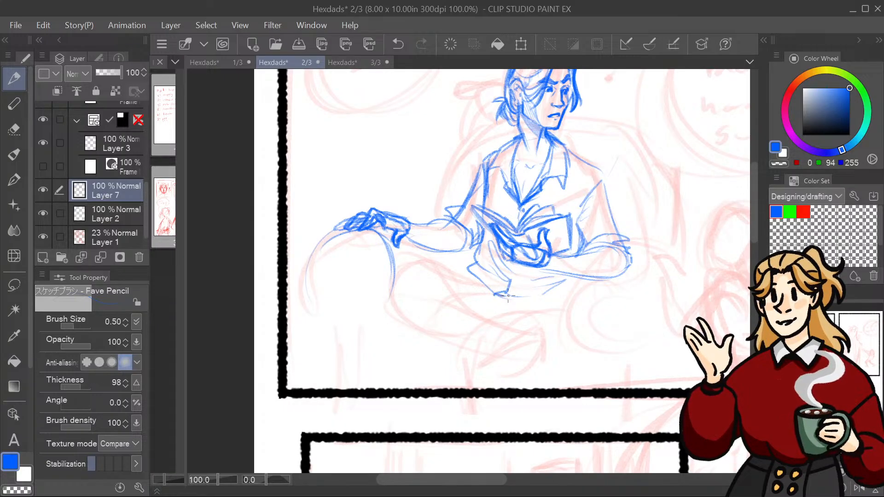
left_click_drag(499, 297, 552, 297)
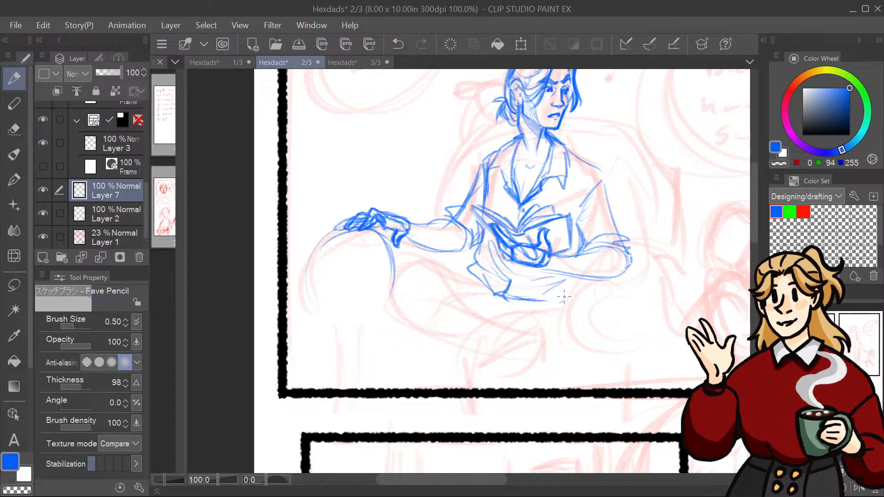
Step: Sketch the crossed leg from the shirt hem, with the thigh, bent knee, shin and an angular trouser cuff at the ankle
mouse_move(483, 260)
left_mouse_down()
mouse_move(426, 283)
mouse_move(400, 254)
mouse_move(386, 290)
left_mouse_up()
left_click_drag(435, 261, 451, 285)
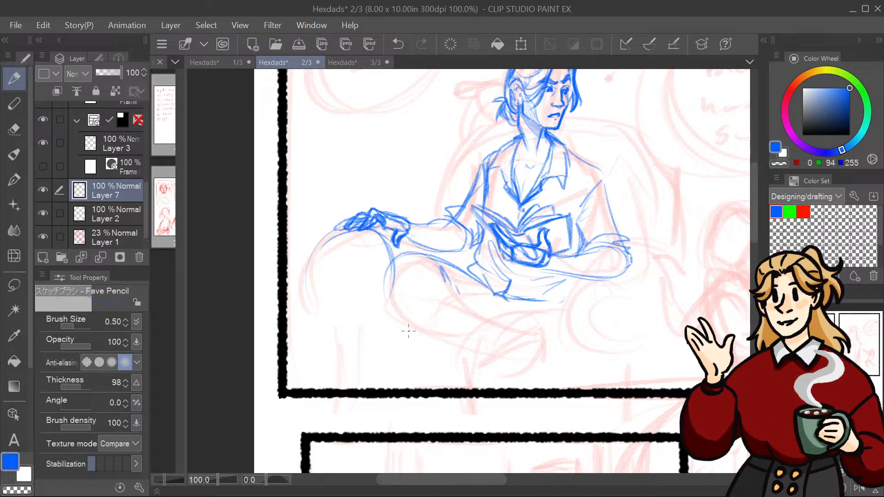
mouse_move(397, 262)
left_mouse_down()
mouse_move(381, 292)
mouse_move(478, 342)
left_mouse_up()
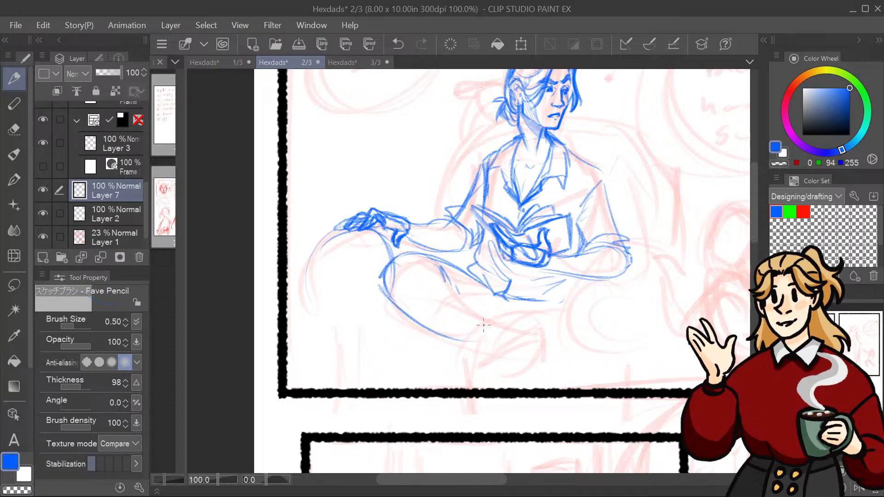
left_click_drag(420, 261, 483, 321)
mouse_move(441, 273)
left_mouse_down()
mouse_move(493, 323)
mouse_move(472, 357)
left_mouse_up()
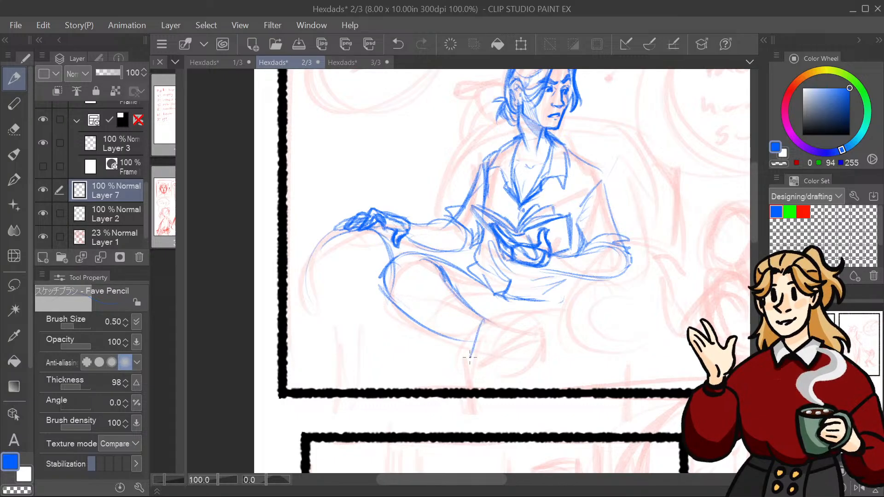
left_click_drag(419, 323, 468, 359)
mouse_move(466, 357)
left_mouse_down()
mouse_move(486, 330)
mouse_move(469, 357)
left_mouse_up()
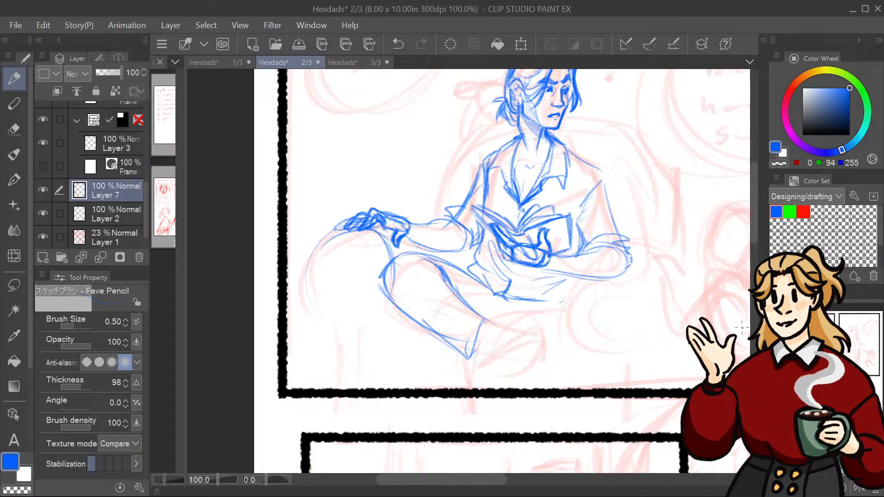
Step: Try a sideways shoe with a hatched sole at the crossed leg's trouser cuff, and erase it
scroll(741, 327, "down", 3)
scroll(742, 327, "right", 1)
scroll(514, 277, "left", 2)
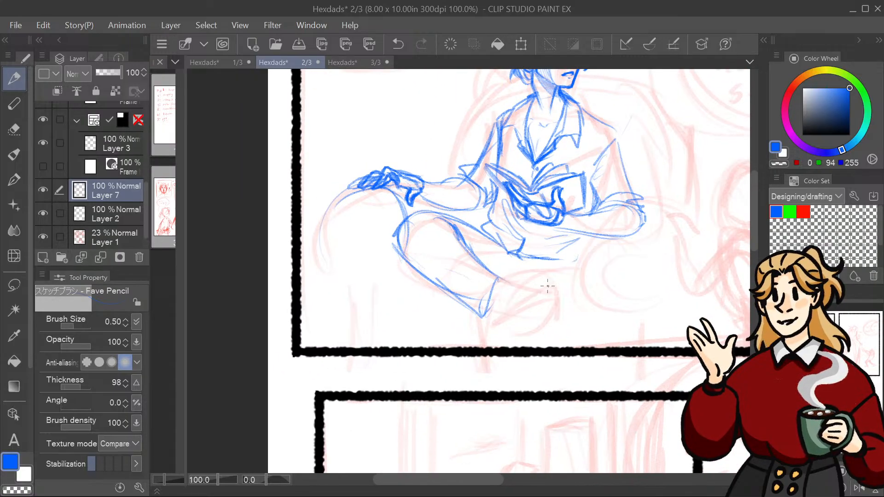
mouse_move(533, 300)
left_mouse_down()
mouse_move(504, 298)
mouse_move(491, 325)
mouse_move(516, 331)
mouse_move(551, 316)
mouse_move(561, 293)
mouse_move(485, 315)
mouse_move(529, 332)
left_mouse_up()
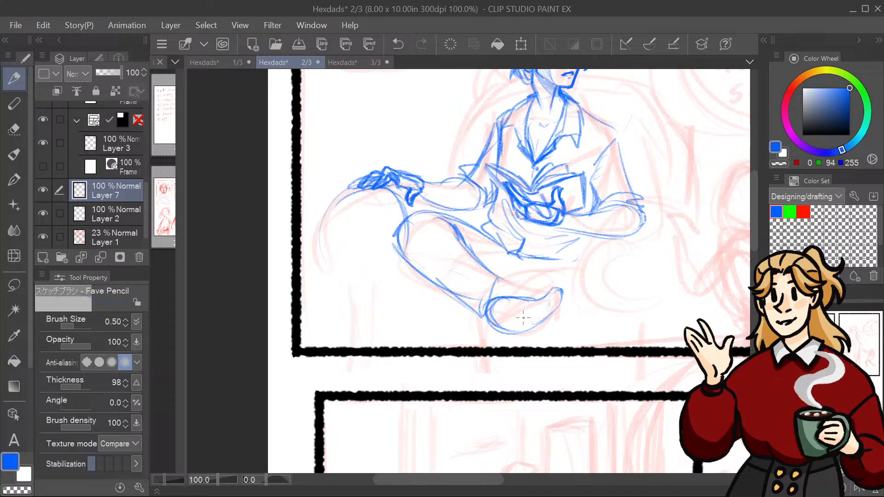
left_click_drag(506, 299, 504, 327)
left_click_drag(517, 301, 516, 329)
left_click_drag(528, 303, 525, 330)
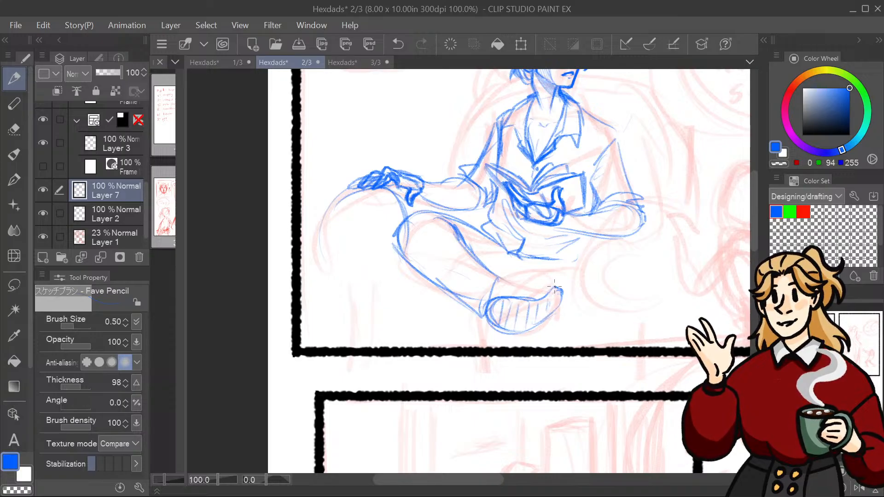
mouse_move(561, 290)
left_mouse_down()
mouse_move(494, 299)
mouse_move(534, 292)
mouse_move(534, 283)
mouse_move(516, 281)
mouse_move(549, 284)
left_mouse_up()
left_click_drag(507, 249, 496, 225)
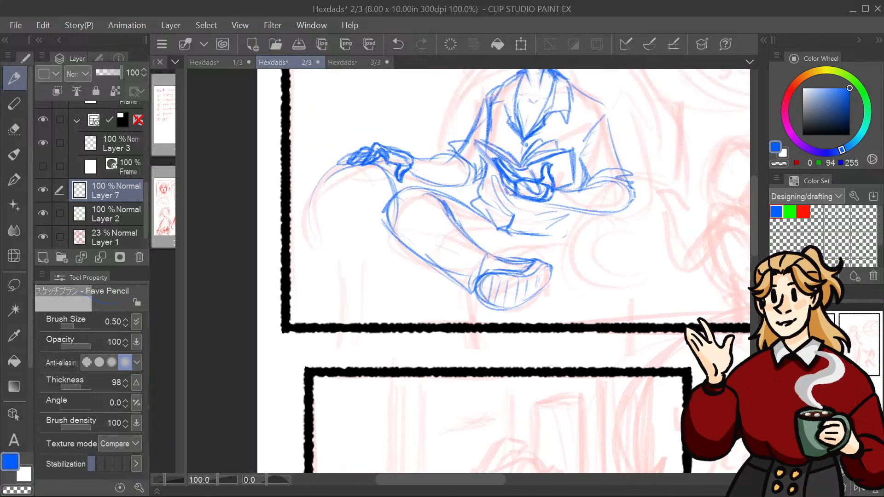
left_click(14, 129)
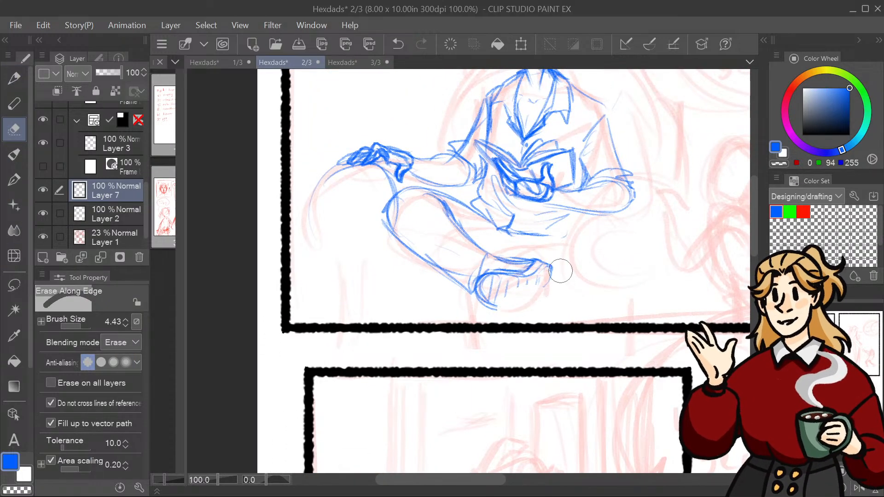
mouse_move(513, 310)
left_mouse_down()
mouse_move(488, 291)
mouse_move(532, 279)
mouse_move(528, 299)
mouse_move(508, 302)
mouse_move(531, 280)
mouse_move(513, 270)
left_mouse_up()
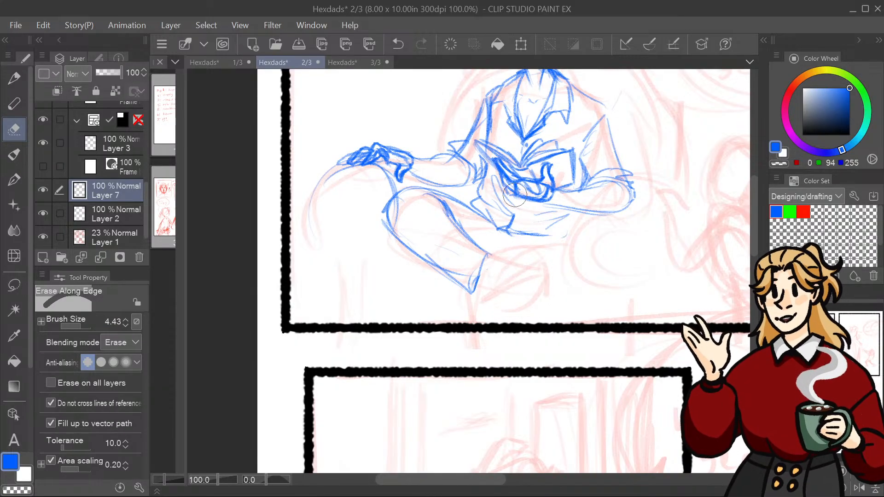
Step: Try a small downward-pointing shoe beside the crossed leg's trouser cuff, and undo its strokes
left_click(15, 78)
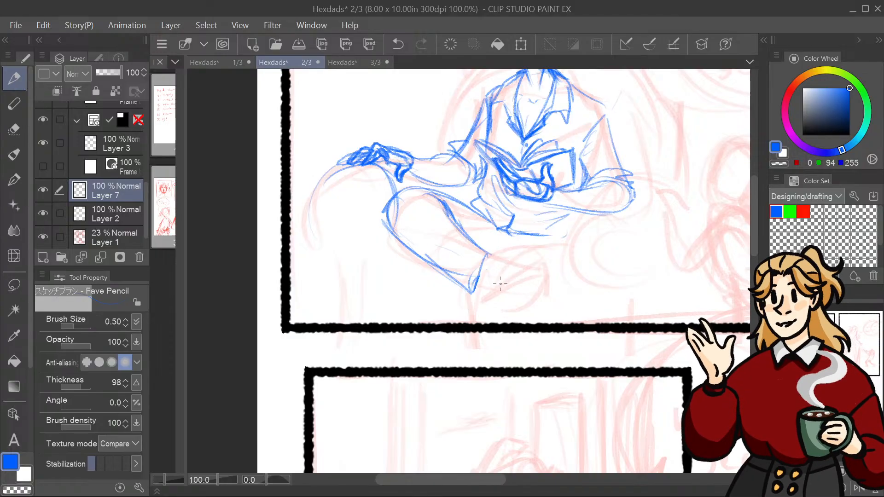
mouse_move(530, 273)
left_mouse_down()
mouse_move(525, 303)
mouse_move(502, 304)
mouse_move(508, 294)
mouse_move(504, 310)
mouse_move(519, 306)
mouse_move(515, 313)
mouse_move(522, 294)
mouse_move(498, 315)
mouse_move(512, 303)
left_mouse_up()
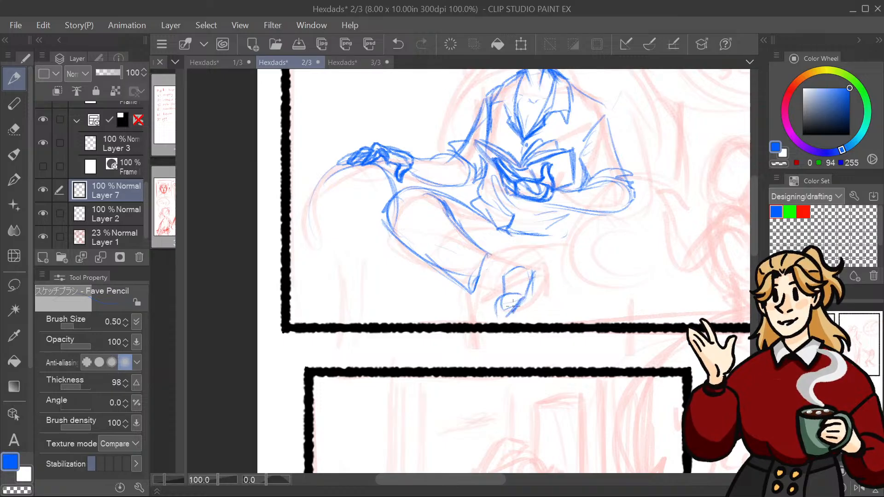
left_click_drag(501, 271, 498, 294)
key("ctrl+z")
key("ctrl+z")
key("ctrl+z")
key("ctrl+z")
key("ctrl+z")
key("ctrl+z")
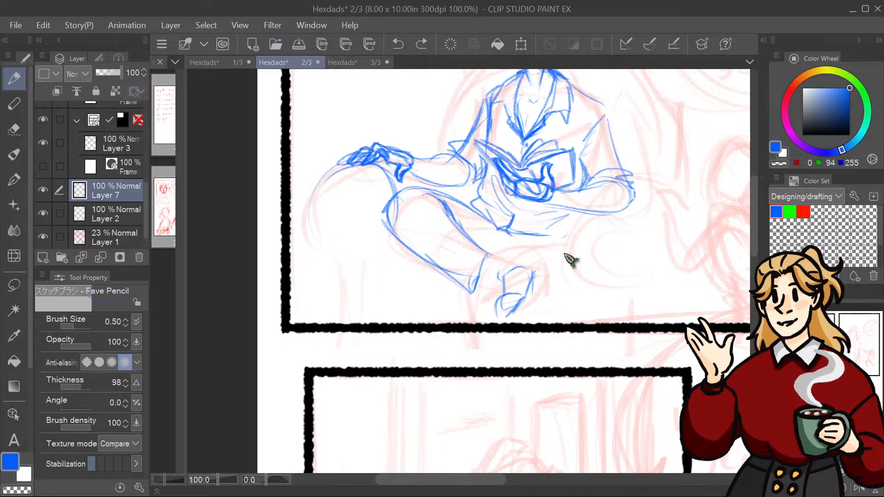
key("ctrl+z")
key("ctrl+z")
key("ctrl+z")
key("ctrl+z")
key("ctrl+z")
key("ctrl+z")
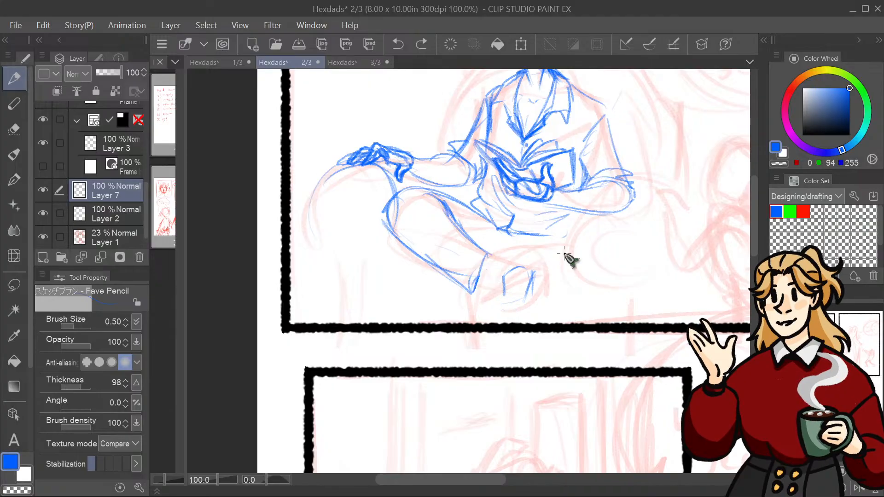
key("ctrl+z")
key("ctrl+z")
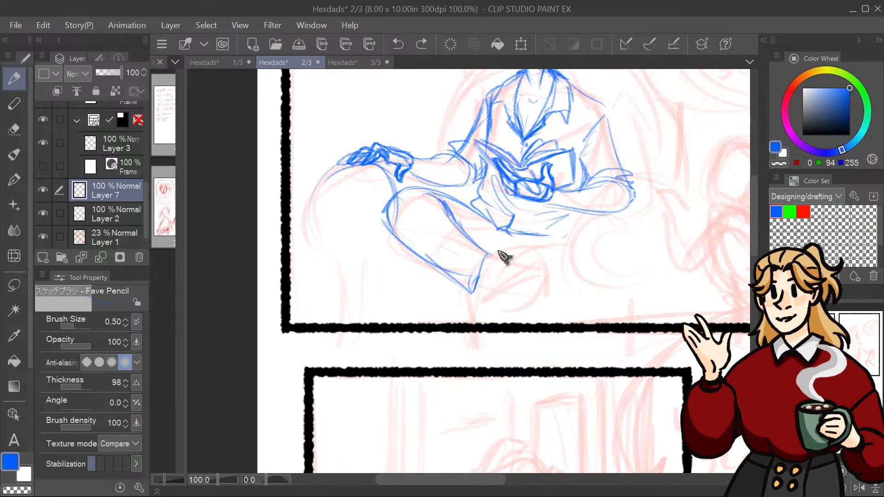
Step: Sketch the other leg's rounded knee below the shirt hem, with shin lines down to the panel border and fold lines on the crossed leg
mouse_move(489, 254)
left_mouse_down()
mouse_move(481, 271)
mouse_move(508, 284)
left_mouse_up()
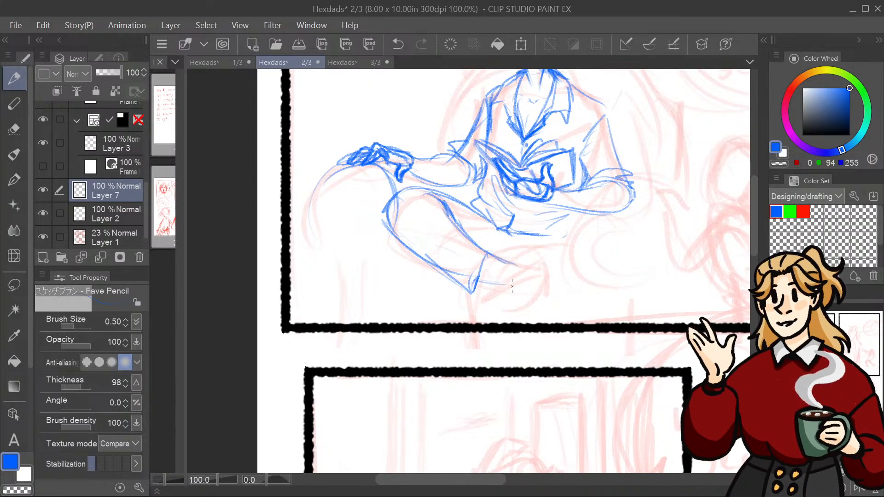
left_click_drag(486, 254, 539, 244)
left_click_drag(488, 253, 552, 248)
left_click_drag(465, 284, 470, 317)
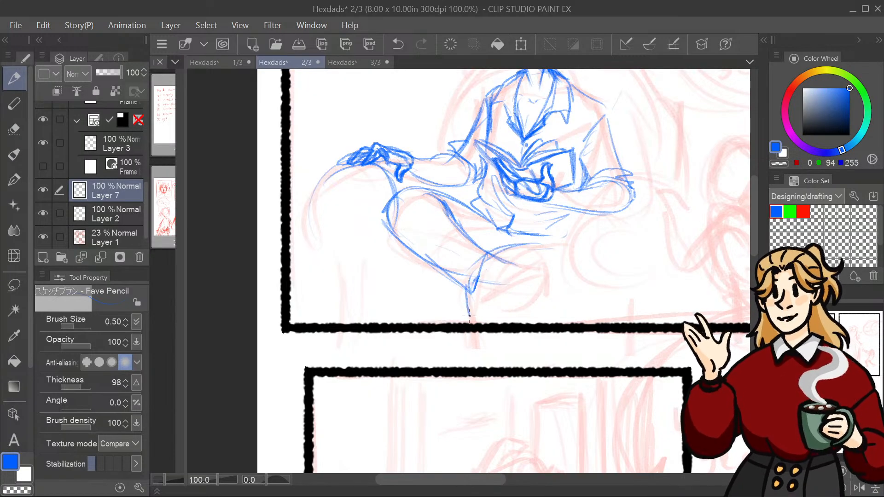
left_click_drag(519, 289, 525, 324)
mouse_move(518, 288)
left_mouse_down()
mouse_move(520, 311)
mouse_move(555, 291)
left_mouse_up()
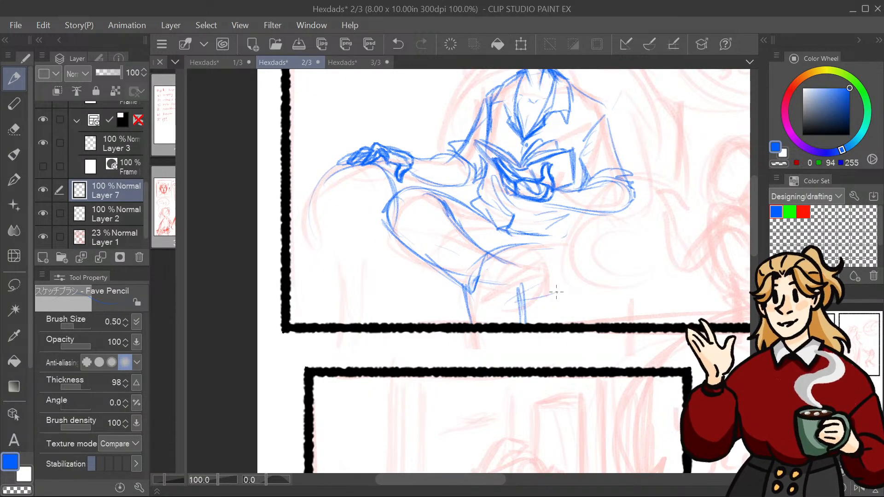
mouse_move(543, 237)
left_mouse_down()
mouse_move(529, 288)
mouse_move(489, 250)
left_mouse_up()
mouse_move(443, 201)
left_mouse_down()
mouse_move(460, 225)
mouse_move(442, 255)
left_mouse_up()
left_click_drag(410, 216, 451, 261)
scroll(460, 230, "up", 4)
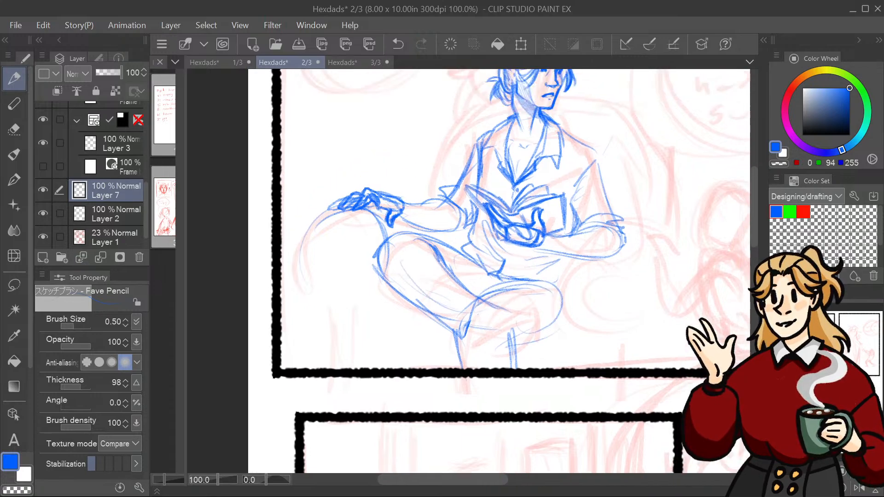
Step: Try a compact, foreshortened foot at the end of the crossed leg, and undo its strokes
scroll(567, 289, "down", 3)
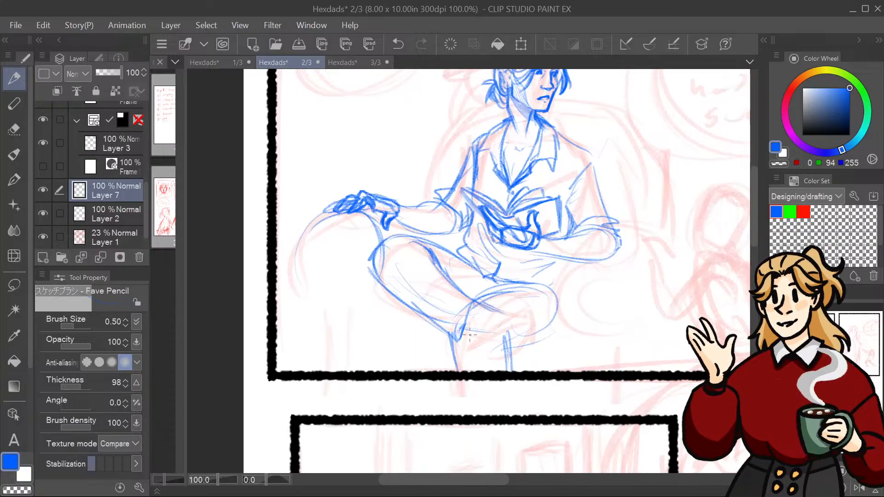
mouse_move(496, 307)
left_mouse_down()
mouse_move(491, 332)
mouse_move(518, 337)
mouse_move(496, 322)
mouse_move(501, 340)
mouse_move(495, 322)
mouse_move(517, 328)
mouse_move(510, 339)
mouse_move(508, 325)
mouse_move(518, 323)
mouse_move(507, 330)
mouse_move(513, 316)
mouse_move(510, 338)
mouse_move(501, 340)
mouse_move(516, 316)
mouse_move(497, 325)
mouse_move(497, 351)
mouse_move(480, 318)
mouse_move(489, 320)
mouse_move(485, 343)
left_mouse_up()
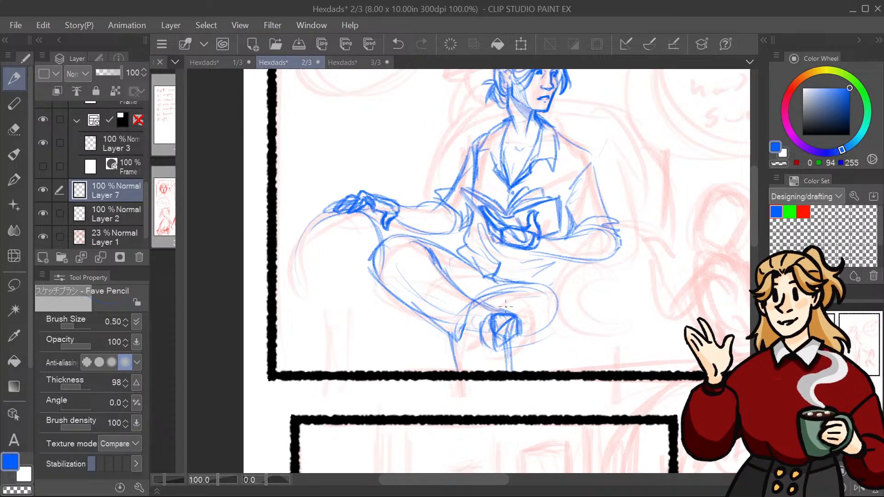
mouse_move(510, 304)
left_mouse_down()
mouse_move(519, 317)
mouse_move(485, 331)
mouse_move(476, 349)
mouse_move(514, 341)
mouse_move(516, 308)
left_mouse_up()
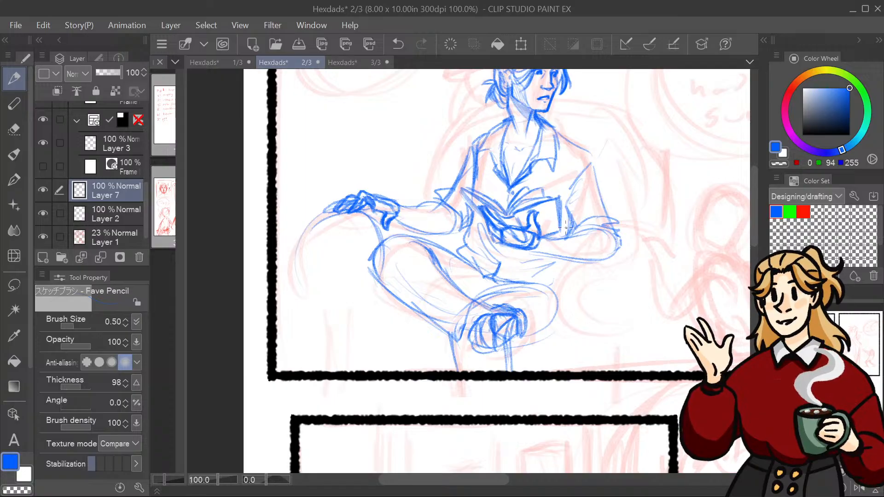
key("ctrl+z")
key("ctrl+z")
key("ctrl+z")
key("ctrl+z")
key("ctrl+z")
key("ctrl+z")
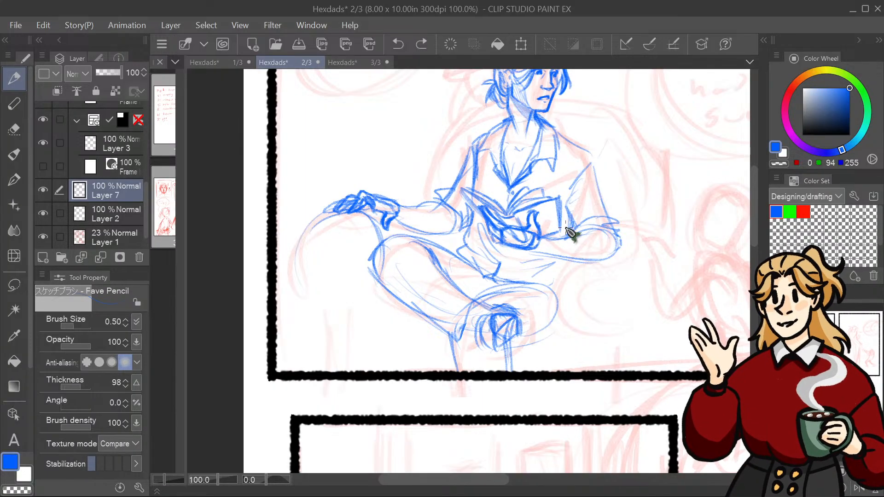
key("ctrl+z")
key("ctrl+z")
key("ctrl+z")
key("ctrl+z")
key("ctrl+z")
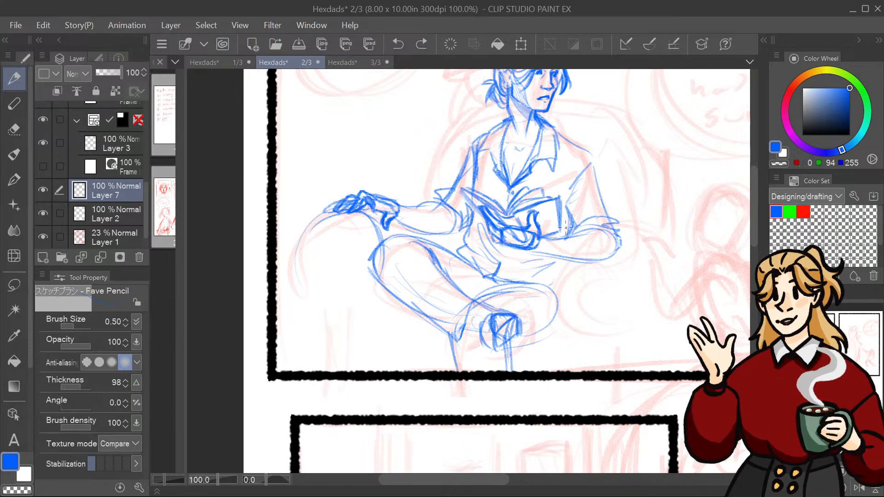
key("ctrl+z")
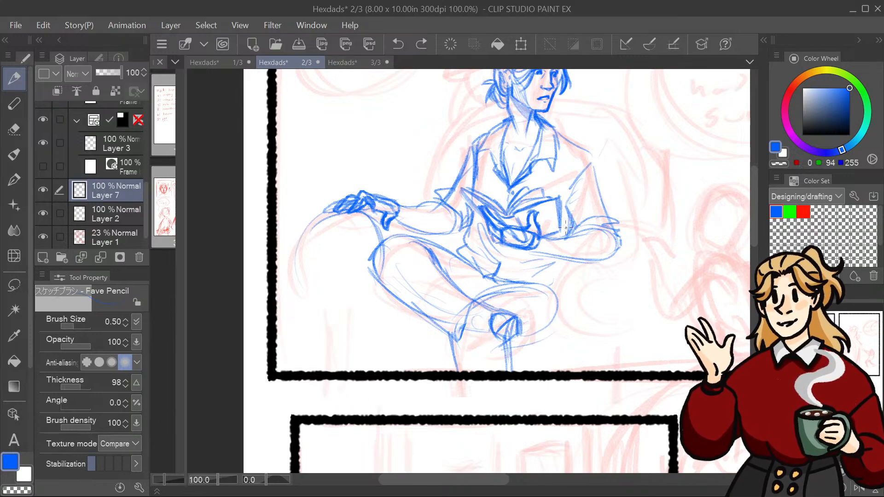
key("ctrl+z")
key("ctrl+z")
key("ctrl+z")
key("ctrl+z")
key("ctrl+z")
key("ctrl+z")
key("ctrl+z")
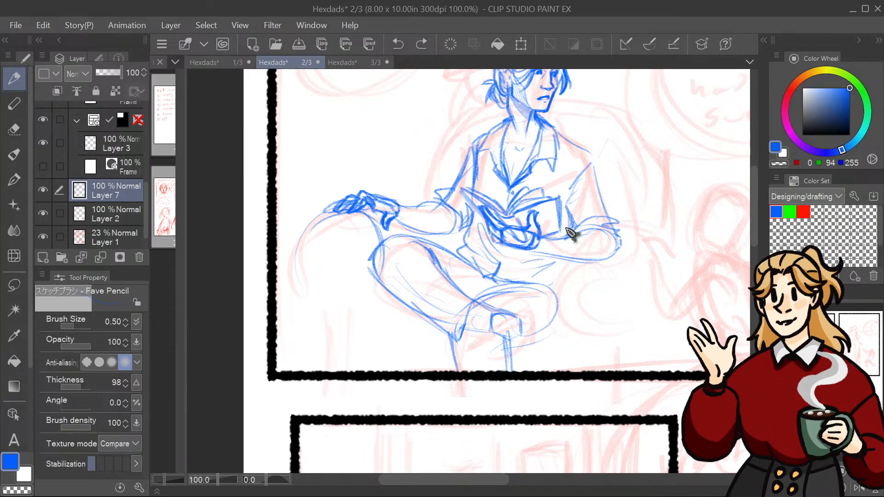
key("ctrl+z")
key("ctrl+z")
key("ctrl+z")
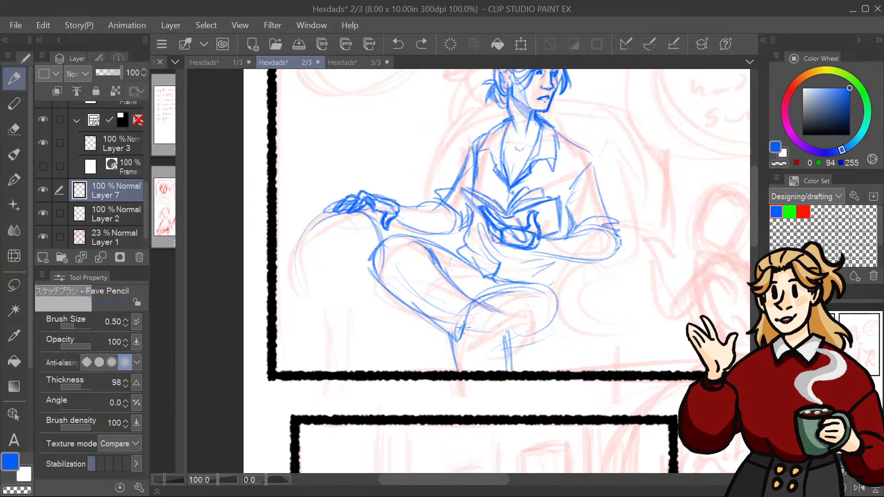
Step: Reinforce the crossed leg's lower edge and ankle, and sketch a narrow shoe pointing down to the panel border
left_click_drag(462, 327, 483, 335)
left_click_drag(430, 317, 461, 329)
left_click_drag(404, 300, 456, 321)
mouse_move(382, 286)
left_mouse_down()
mouse_move(500, 349)
mouse_move(489, 329)
mouse_move(489, 356)
mouse_move(505, 359)
left_mouse_up()
left_click_drag(510, 314, 530, 370)
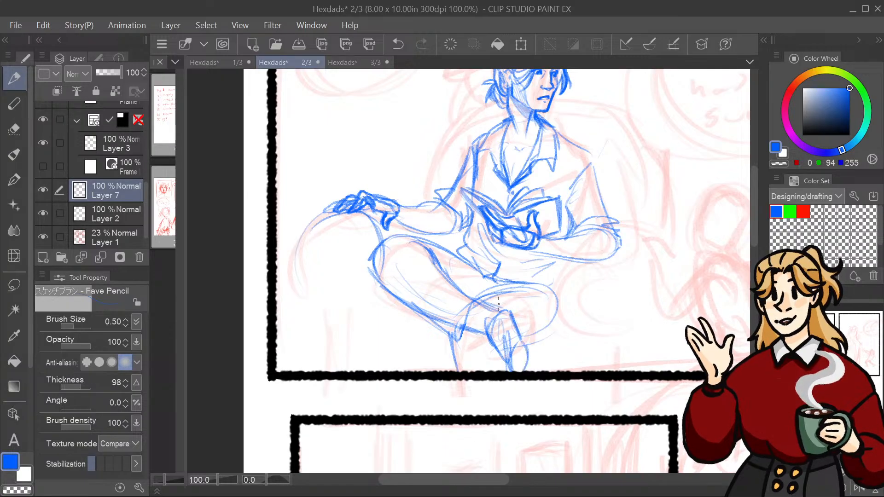
mouse_move(505, 298)
left_mouse_down()
mouse_move(492, 308)
mouse_move(524, 330)
mouse_move(524, 341)
left_mouse_up()
left_click_drag(518, 315, 531, 371)
left_click_drag(517, 330, 529, 366)
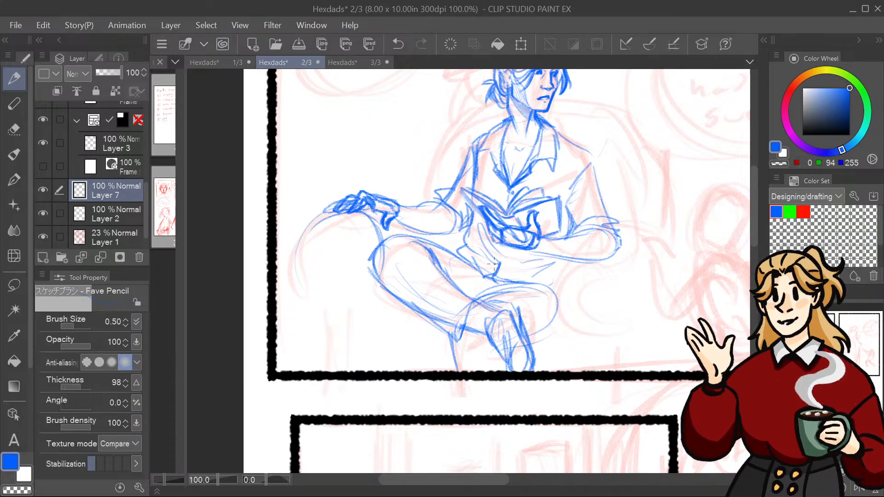
Step: Refine the hanging shoe with darker side contours, a curved opening at the ankle and a rounded toe
left_click_drag(493, 264, 485, 315)
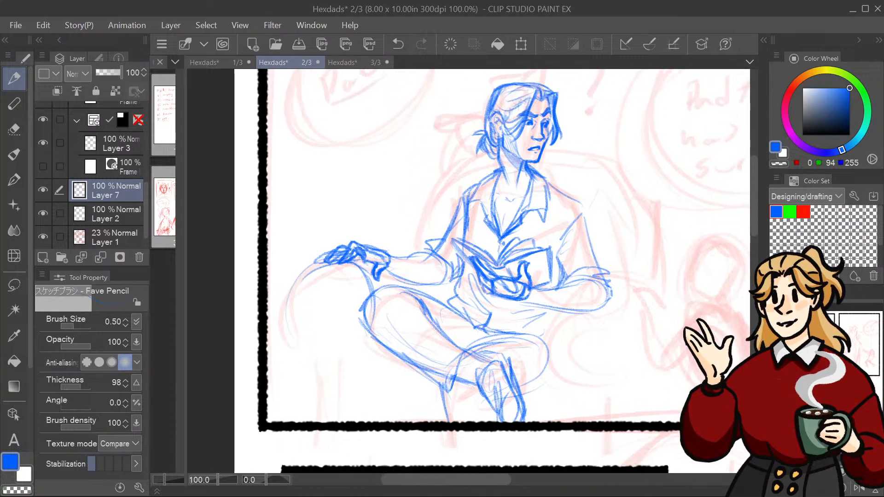
left_click_drag(481, 387, 492, 419)
left_click_drag(501, 382, 497, 417)
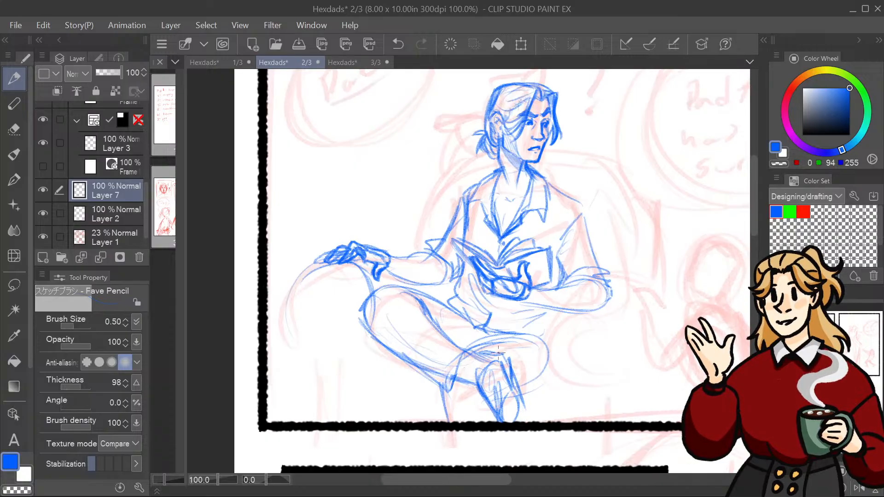
mouse_move(517, 354)
left_mouse_down()
mouse_move(525, 419)
mouse_move(488, 424)
left_mouse_up()
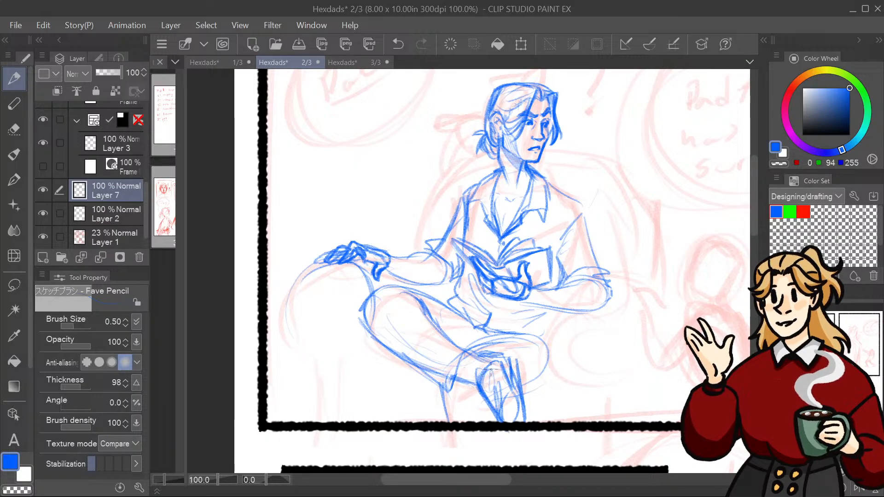
left_click_drag(491, 369, 476, 389)
mouse_move(486, 375)
left_mouse_down()
mouse_move(514, 368)
mouse_move(528, 393)
left_mouse_up()
mouse_move(501, 389)
left_mouse_down()
mouse_move(521, 417)
mouse_move(500, 417)
left_mouse_up()
left_click_drag(510, 409, 501, 417)
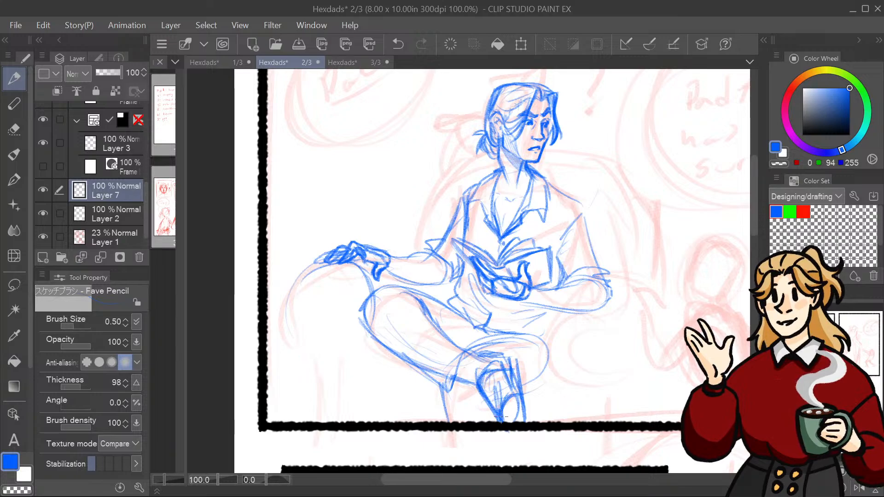
Step: Lasso the hanging shoe, scale it to 113%, rotate it 18.6 degrees, reposition it under the ankle and clear the selection
mouse_move(484, 353)
left_mouse_down()
mouse_move(508, 352)
mouse_move(513, 367)
mouse_move(577, 395)
mouse_move(597, 210)
mouse_move(498, 421)
mouse_move(518, 374)
mouse_move(576, 297)
left_mouse_up()
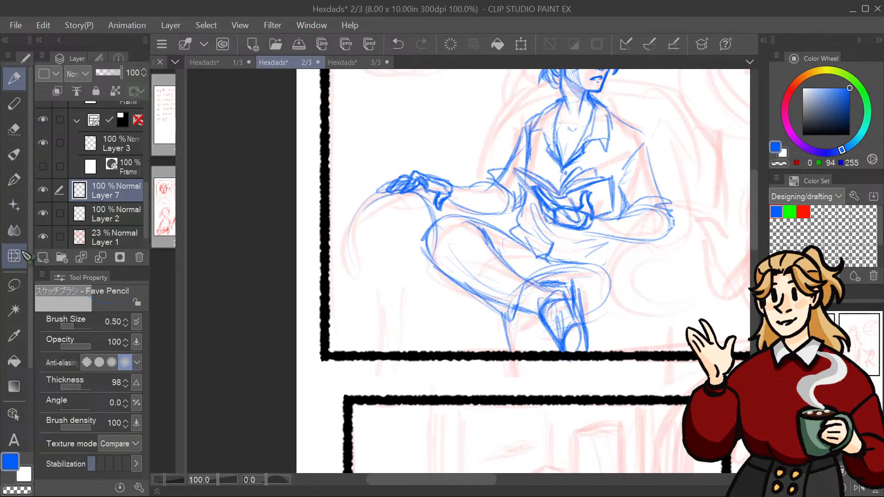
left_click(24, 283)
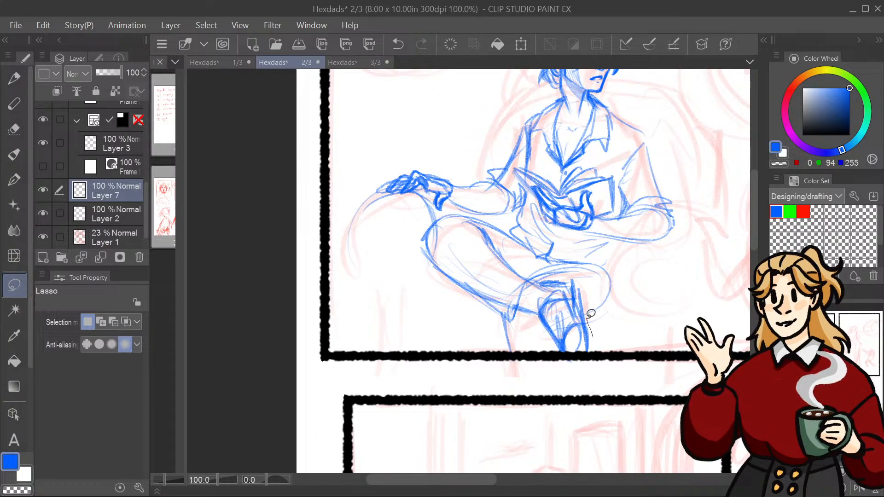
mouse_move(591, 313)
left_mouse_down()
mouse_move(579, 276)
mouse_move(540, 278)
mouse_move(535, 327)
mouse_move(582, 362)
mouse_move(601, 349)
left_mouse_up()
left_click(621, 388)
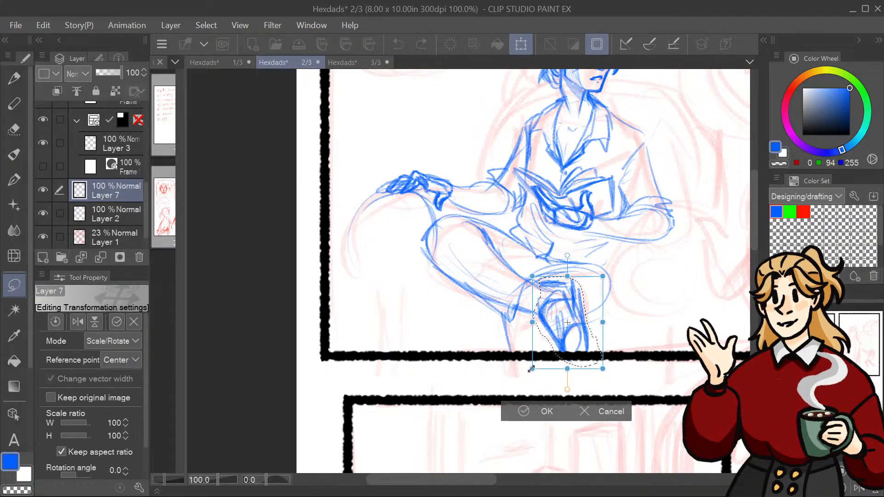
left_click_drag(531, 369, 524, 378)
mouse_move(650, 374)
left_mouse_down()
mouse_move(630, 396)
mouse_move(622, 384)
mouse_move(631, 367)
mouse_move(615, 359)
left_mouse_up()
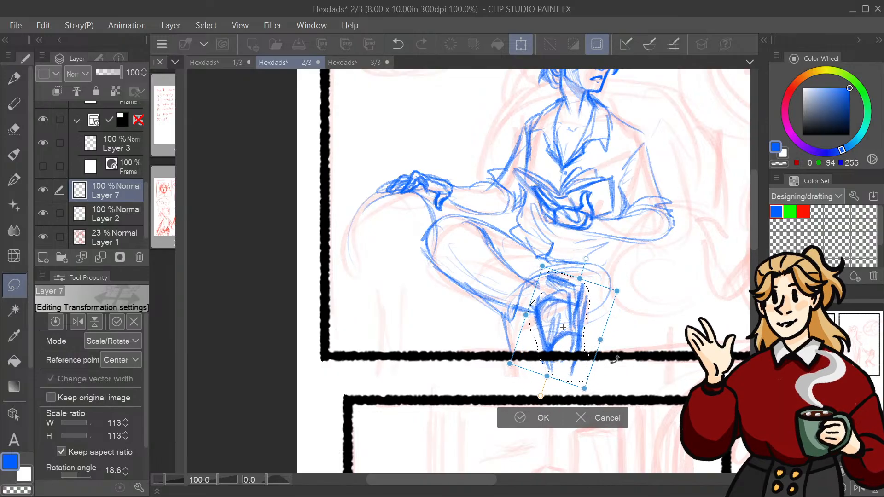
left_click_drag(563, 338, 578, 347)
left_click(537, 423)
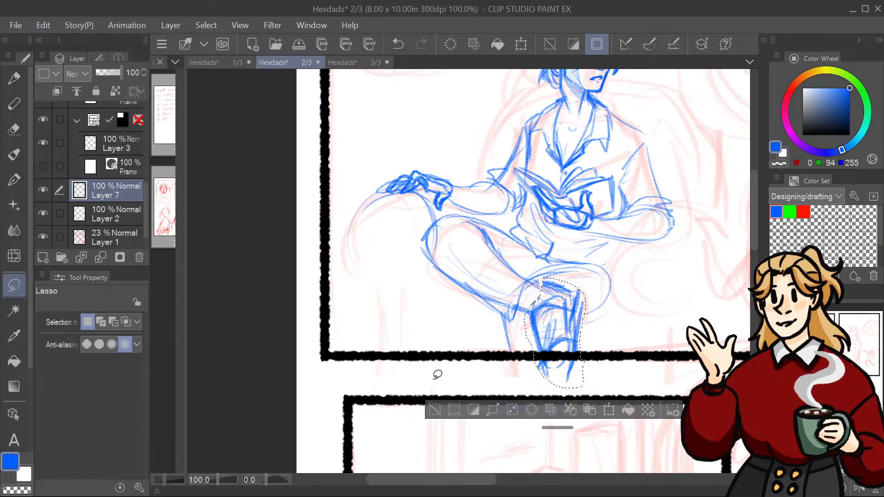
key("ctrl+d")
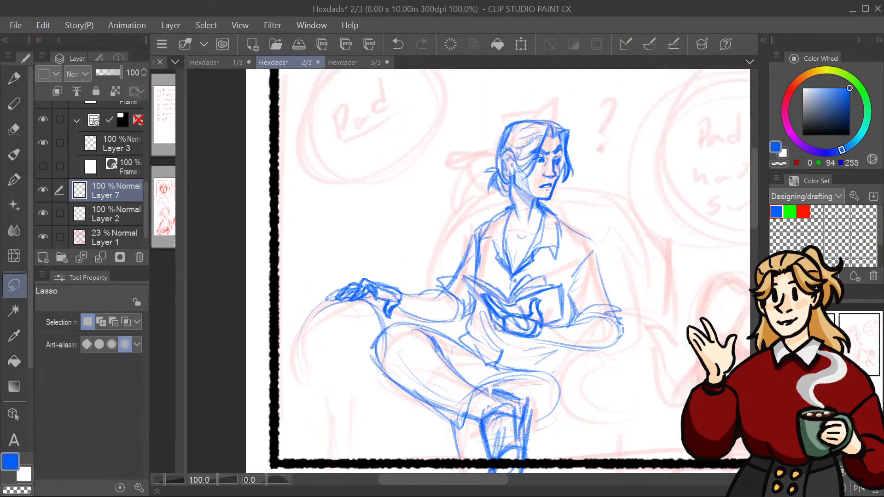
Step: Undo the last shoe transform, rescale the lassoed shoe to 106%, rotate it to -6.9 degrees under the ankle, and deselect it
key("ctrl+z")
key("ctrl+z")
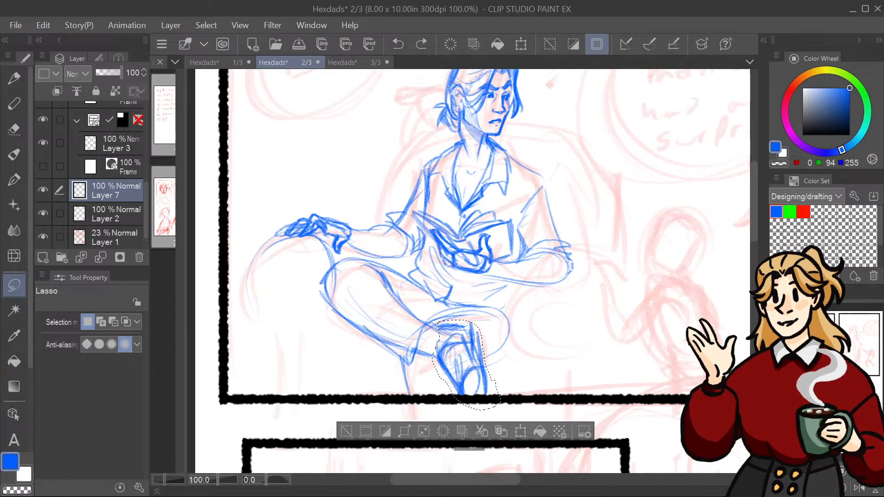
left_click(527, 432)
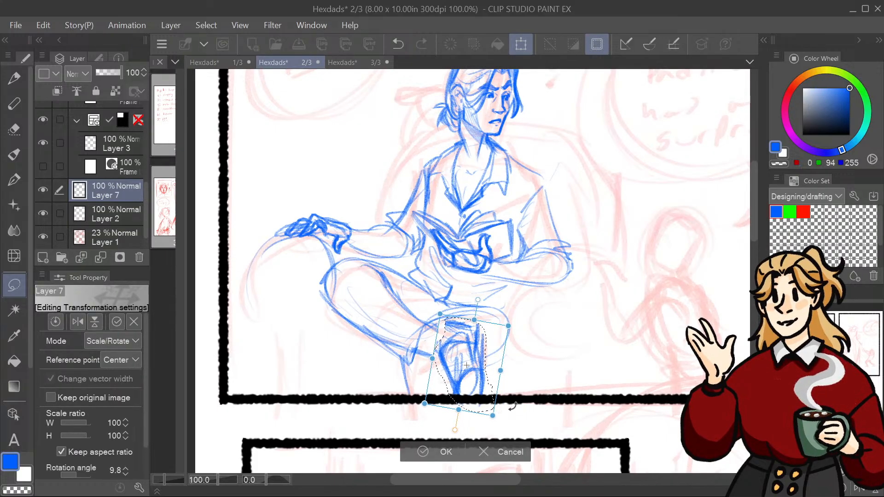
left_click_drag(493, 416, 496, 422)
left_click_drag(479, 387, 476, 391)
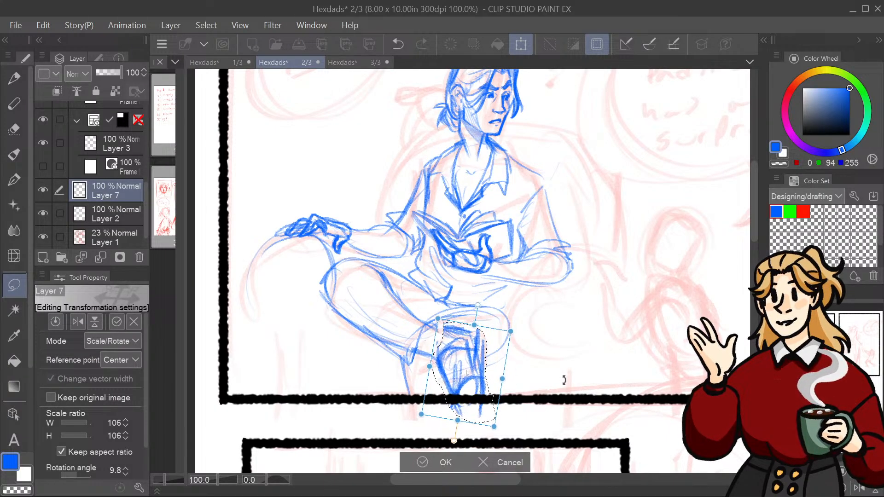
left_click_drag(564, 380, 569, 349)
left_click_drag(465, 374, 472, 365)
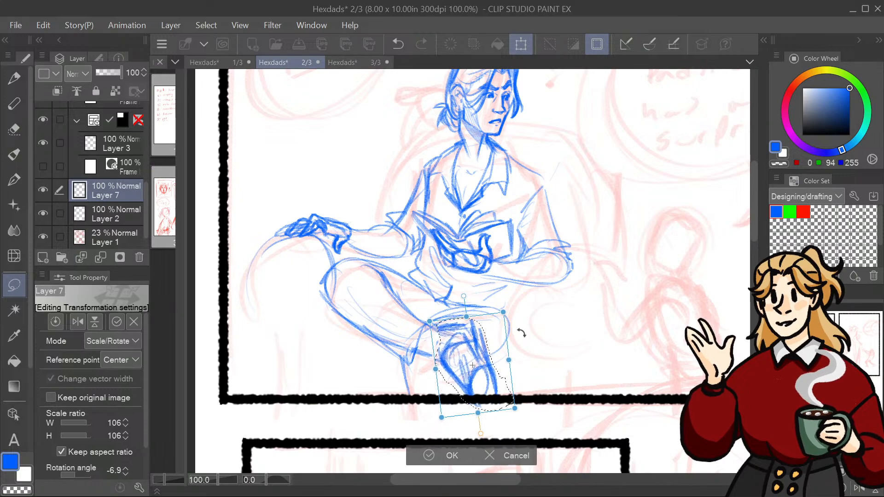
left_click(442, 456)
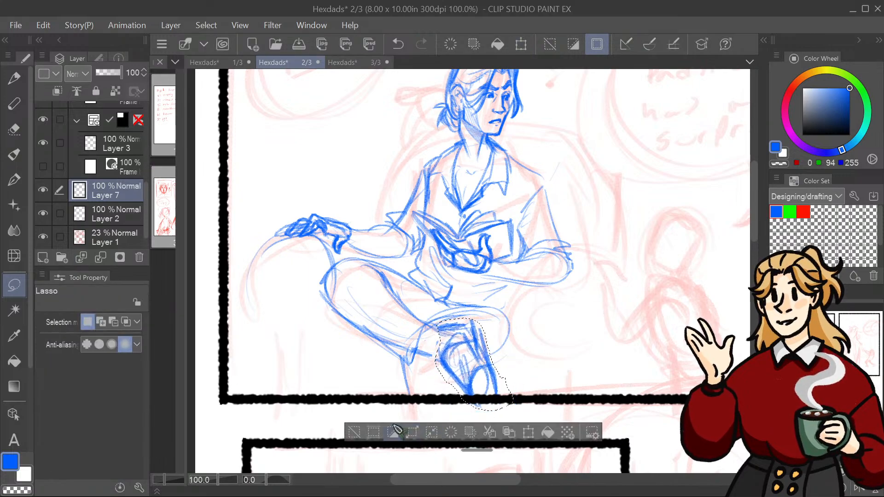
left_click(352, 403)
left_click_drag(352, 403, 295, 374)
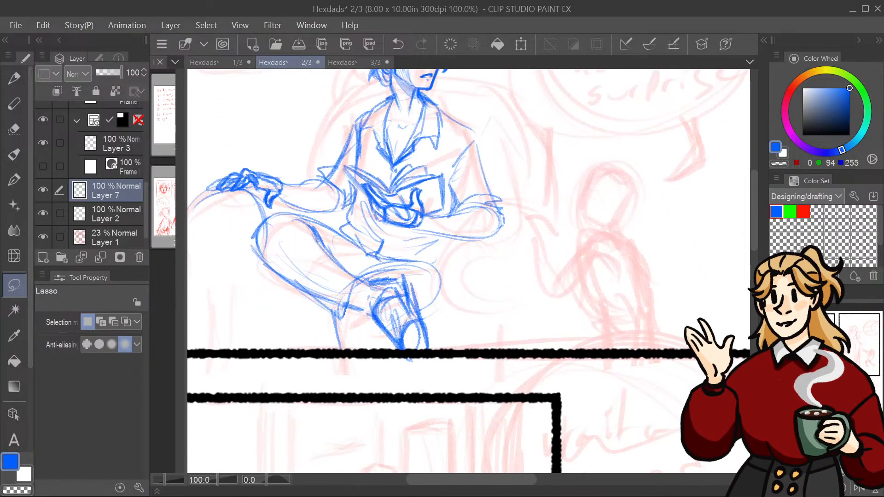
Step: Touch up the crossed leg's contour above the shoe with the Fave Pencil and sketch large round armrest fronts on both sides of the character
key("p")
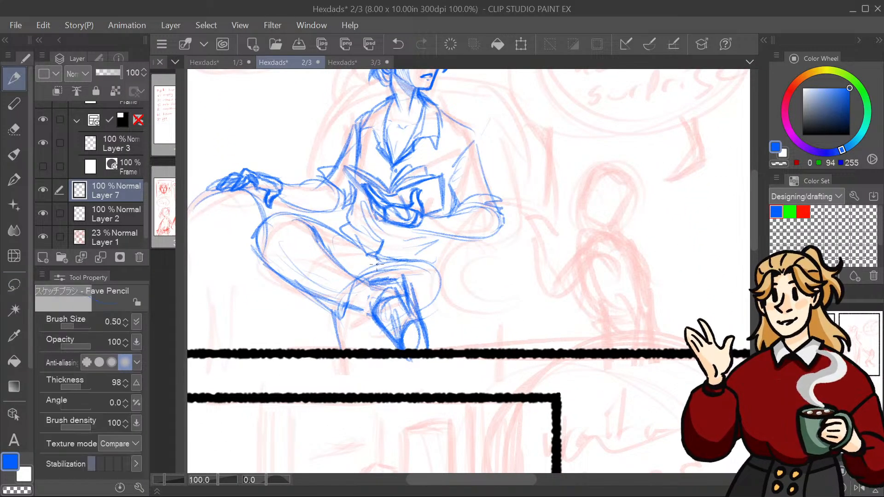
mouse_move(376, 264)
left_mouse_down()
mouse_move(360, 279)
mouse_move(359, 269)
mouse_move(441, 273)
left_mouse_up()
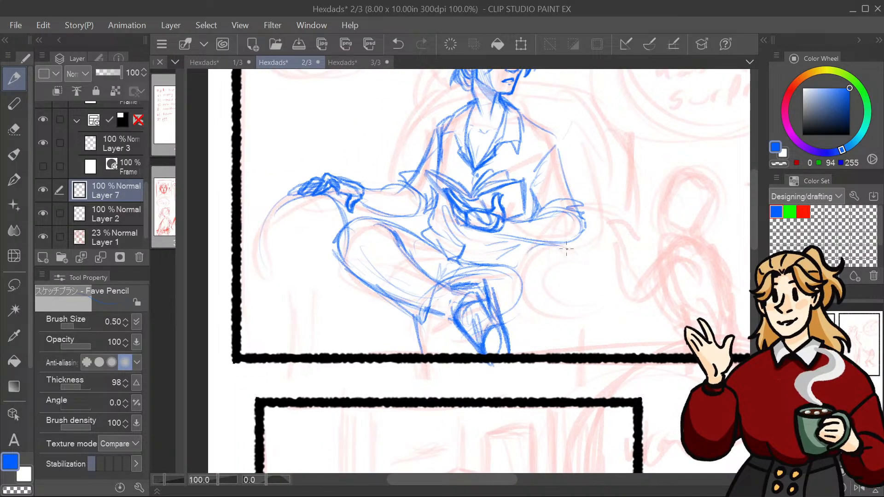
left_click_drag(579, 242, 516, 273)
mouse_move(550, 317)
left_mouse_down()
mouse_move(576, 270)
mouse_move(595, 260)
mouse_move(584, 306)
mouse_move(617, 280)
mouse_move(576, 318)
mouse_move(520, 294)
left_mouse_up()
mouse_move(322, 209)
left_mouse_down()
mouse_move(337, 257)
mouse_move(285, 263)
left_mouse_up()
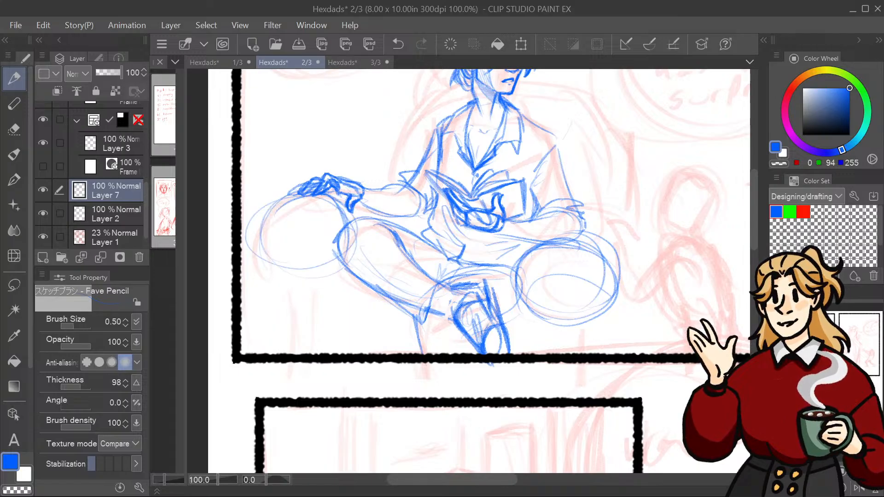
left_click_drag(322, 207, 286, 263)
Step: Sketch the armchair's arched backrest behind the character's shoulders and wrap an outer contour around the armrest on the book side
mouse_move(351, 238)
left_mouse_down()
mouse_move(359, 209)
mouse_move(429, 146)
mouse_move(346, 229)
left_mouse_up()
left_click_drag(389, 160, 345, 230)
mouse_move(488, 138)
left_mouse_down()
mouse_move(562, 174)
mouse_move(591, 274)
left_mouse_up()
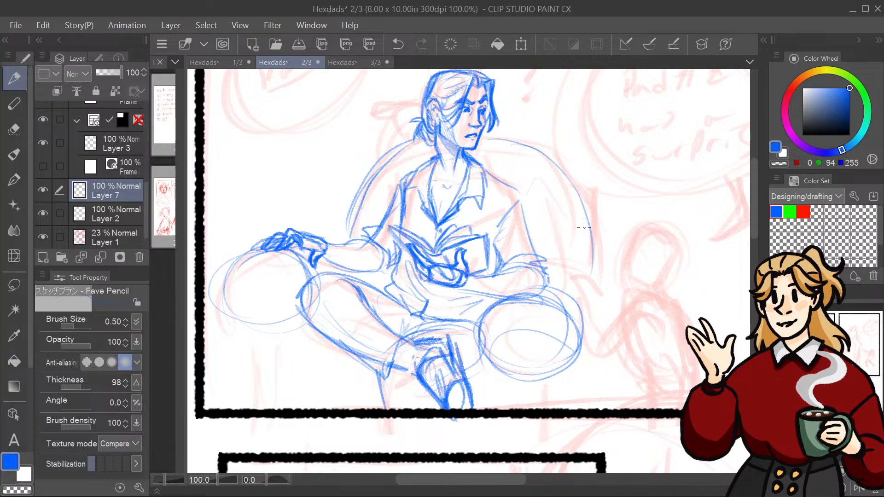
left_click_drag(583, 227, 591, 262)
mouse_move(509, 292)
left_mouse_down()
mouse_move(576, 270)
mouse_move(594, 280)
mouse_move(598, 307)
mouse_move(597, 299)
mouse_move(561, 362)
left_mouse_up()
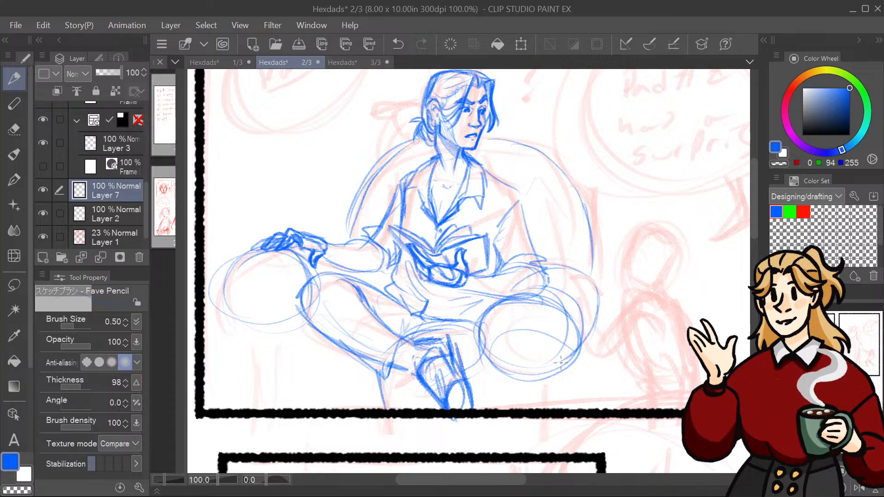
left_click_drag(596, 282, 561, 364)
left_click_drag(595, 322, 560, 355)
Step: Draw the vertical support lines below the book-side armrest to the panel border and darken its outer side
mouse_move(479, 248)
left_mouse_down()
mouse_move(535, 340)
mouse_move(549, 134)
mouse_move(521, 401)
mouse_move(536, 305)
mouse_move(579, 272)
mouse_move(524, 180)
left_mouse_up()
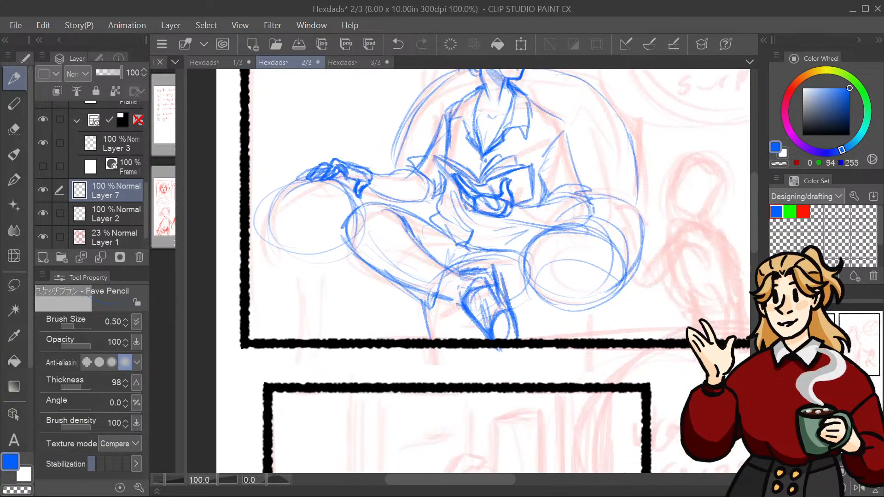
left_click_drag(534, 294, 533, 331)
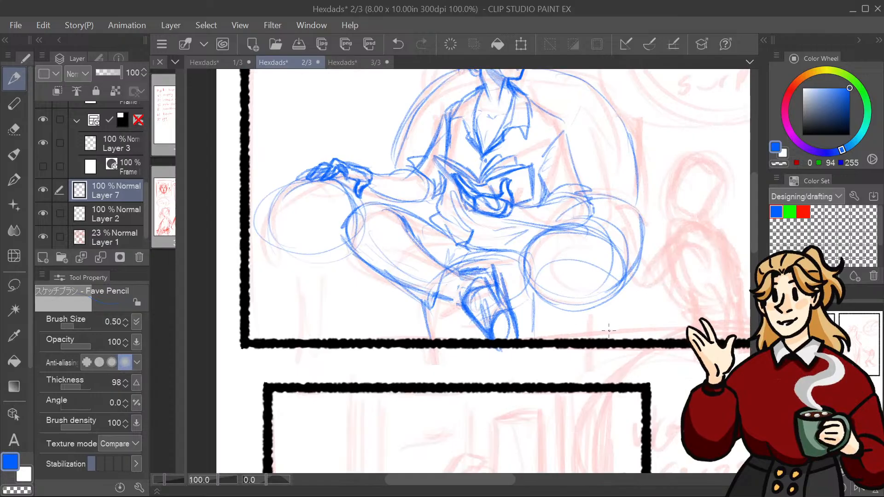
left_click_drag(599, 307, 600, 330)
left_click_drag(632, 281, 636, 337)
left_click_drag(600, 299, 601, 337)
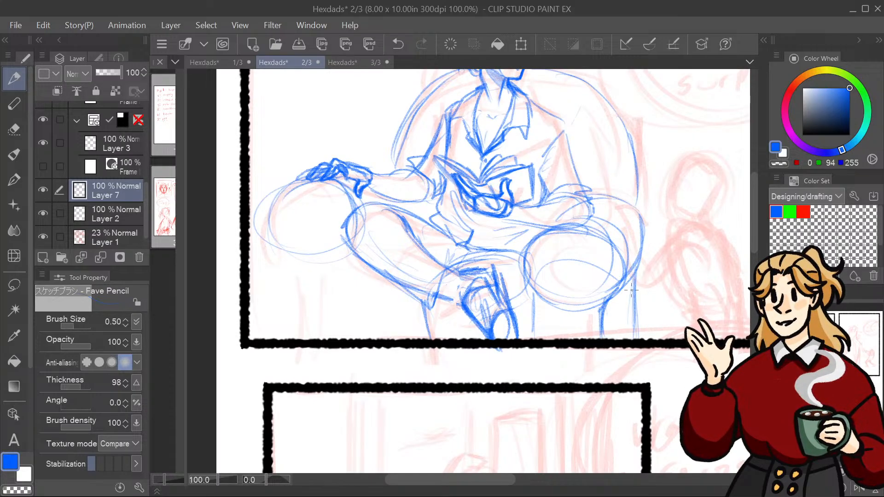
mouse_move(643, 262)
left_mouse_down()
mouse_move(630, 298)
mouse_move(648, 243)
left_mouse_up()
left_click_drag(649, 207, 639, 323)
left_click_drag(634, 271, 635, 343)
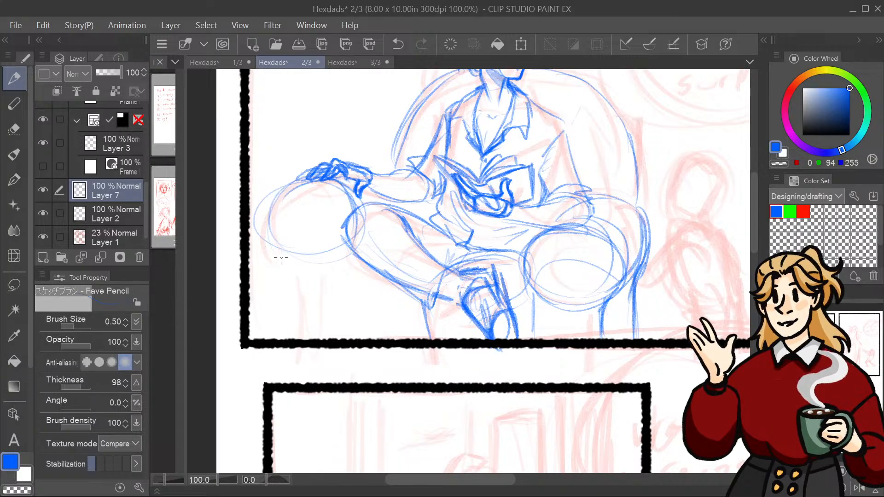
Step: Draw two slightly curved support lines from the armrest under the resting hand to the panel border
left_click_drag(279, 251, 301, 334)
left_click_drag(354, 273, 360, 330)
left_click_drag(353, 253, 360, 332)
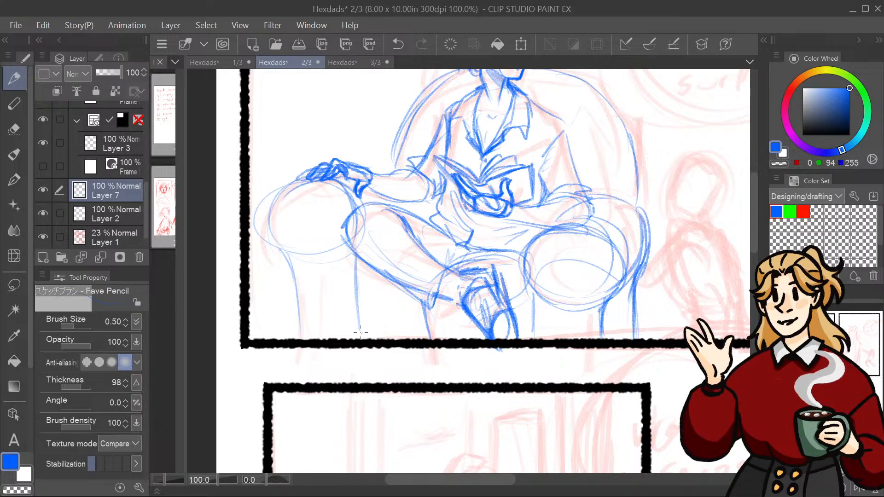
Step: Sketch the rounded seat front behind the crossed legs and reinforce the supporting lower leg beside the hanging shoe
mouse_move(366, 269)
left_mouse_down()
mouse_move(359, 309)
mouse_move(390, 330)
left_mouse_up()
mouse_move(396, 290)
left_mouse_down()
mouse_move(355, 295)
mouse_move(370, 315)
mouse_move(425, 304)
left_mouse_up()
mouse_move(509, 302)
left_mouse_down()
mouse_move(537, 306)
mouse_move(533, 341)
mouse_move(519, 341)
mouse_move(527, 310)
mouse_move(447, 305)
mouse_move(510, 264)
mouse_move(494, 334)
mouse_move(472, 337)
left_mouse_up()
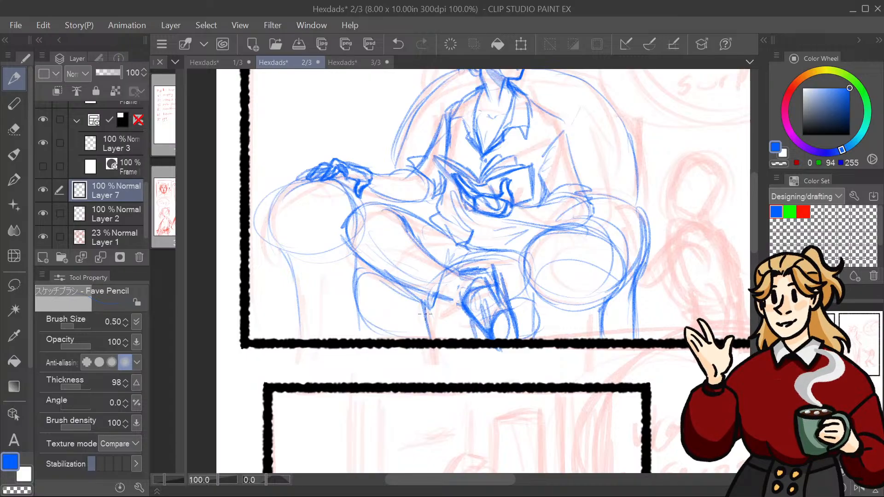
left_click_drag(421, 300, 436, 338)
left_click_drag(426, 293, 429, 311)
left_click_drag(481, 325, 477, 342)
Step: Toggle Layer 7 off and on to compare the seated figure and armchair with the rough red sketch
mouse_move(408, 308)
left_mouse_down()
mouse_move(431, 339)
mouse_move(425, 463)
mouse_move(439, 387)
mouse_move(425, 487)
mouse_move(439, 462)
mouse_move(397, 417)
mouse_move(416, 395)
left_mouse_up()
key("ctrl+minus")
key("ctrl+minus")
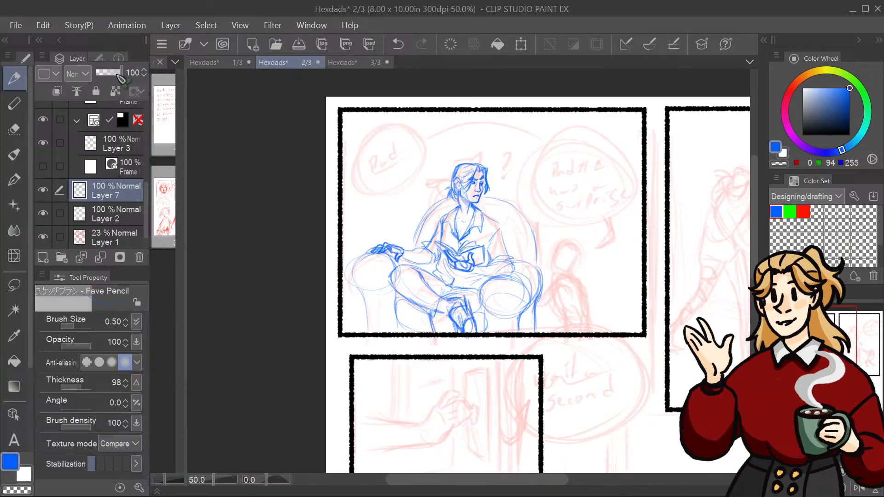
left_click(44, 190)
left_click(44, 191)
left_click(45, 191)
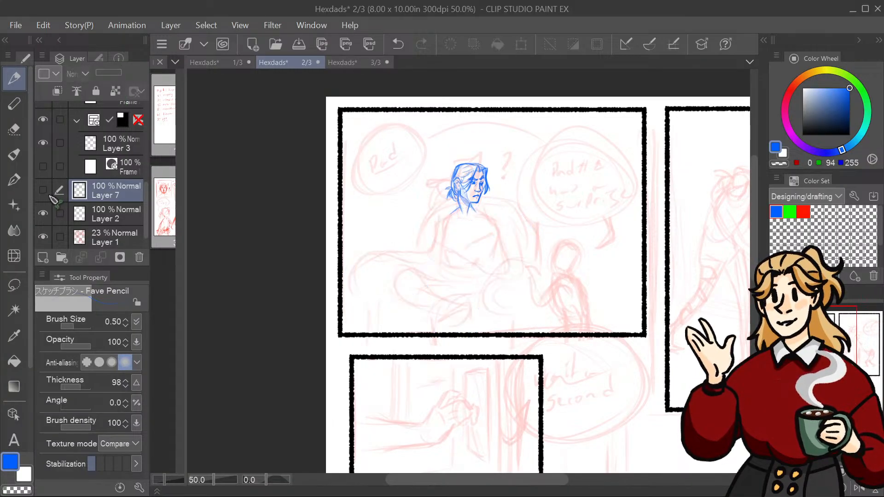
left_click(45, 191)
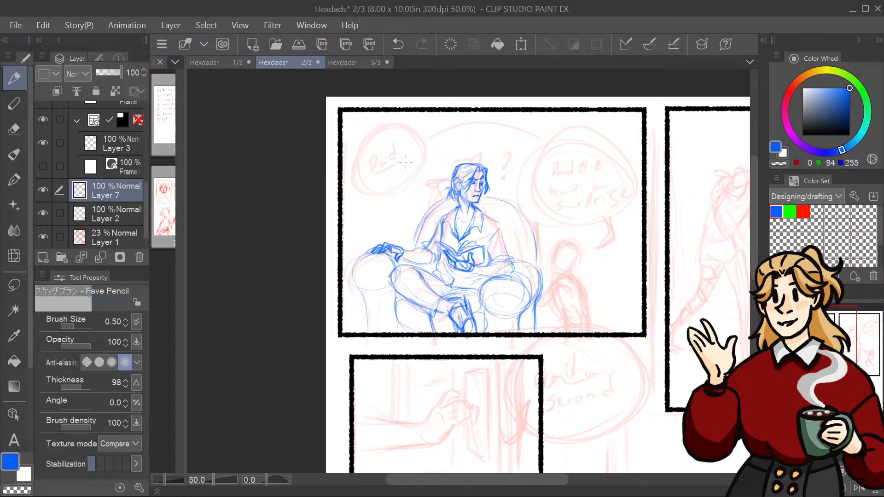
key("ctrl+a")
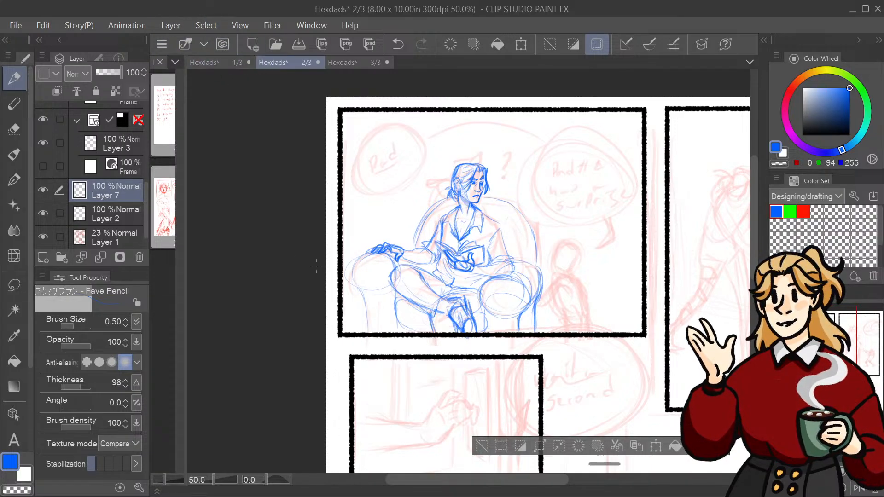
left_click_drag(390, 208, 352, 276)
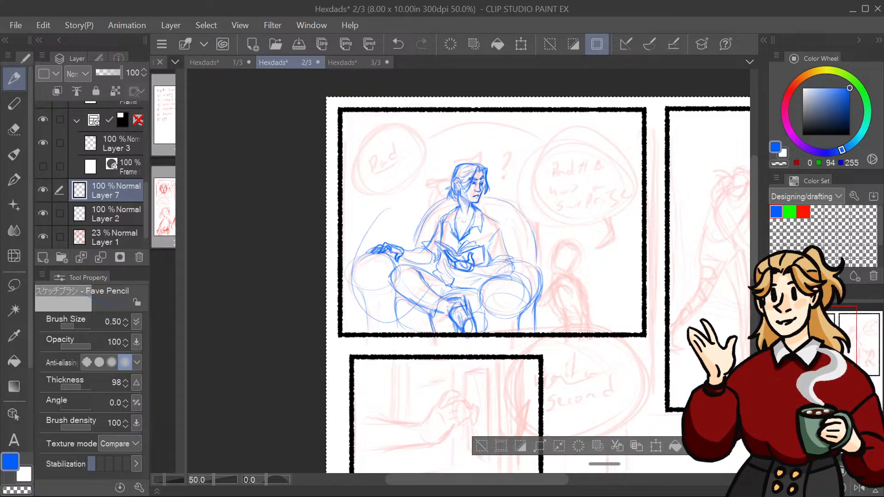
key("ctrl+z")
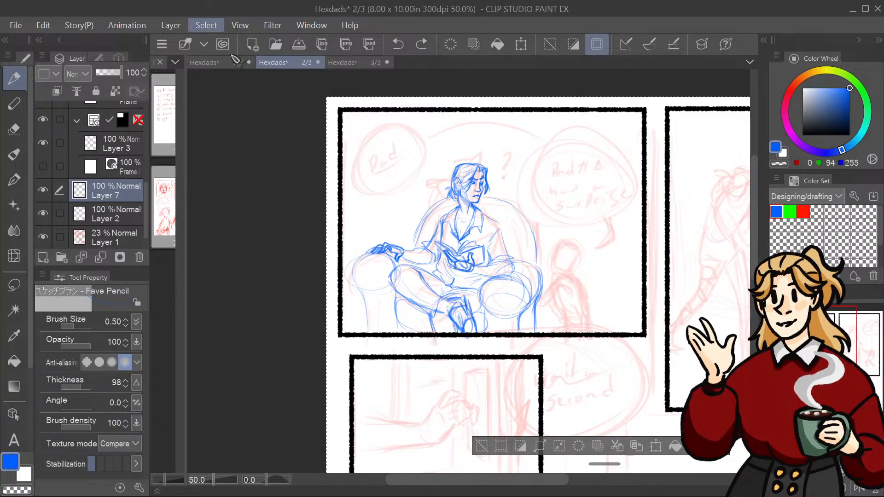
key("ctrl+d")
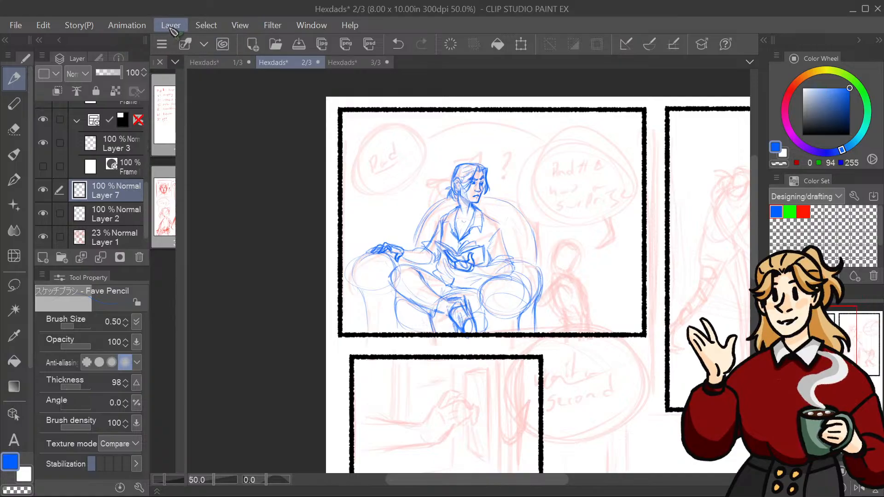
Step: Add a new raster layer above Layer 7 for the next figure in the first panel
key("ctrl+shift+n")
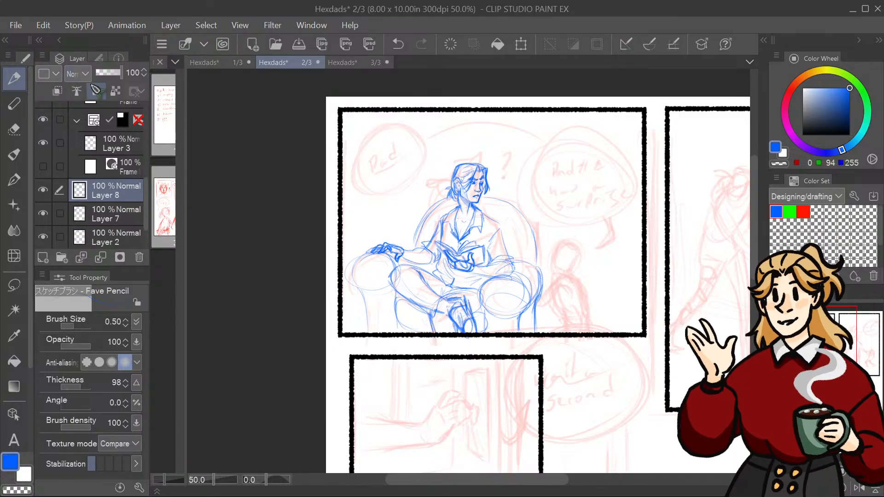
key("ctrl+plus")
left_click_drag(468, 270, 399, 297)
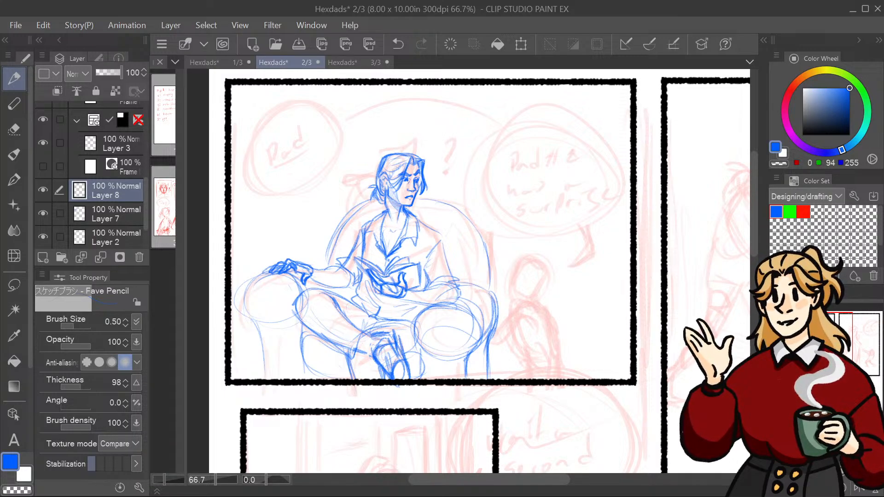
Step: Examine the rough sketches in the other panels of the page and return to the first panel
left_click_drag(552, 405, 353, 88)
left_click_drag(467, 271, 495, 227)
key("ctrl+minus")
key("ctrl+minus")
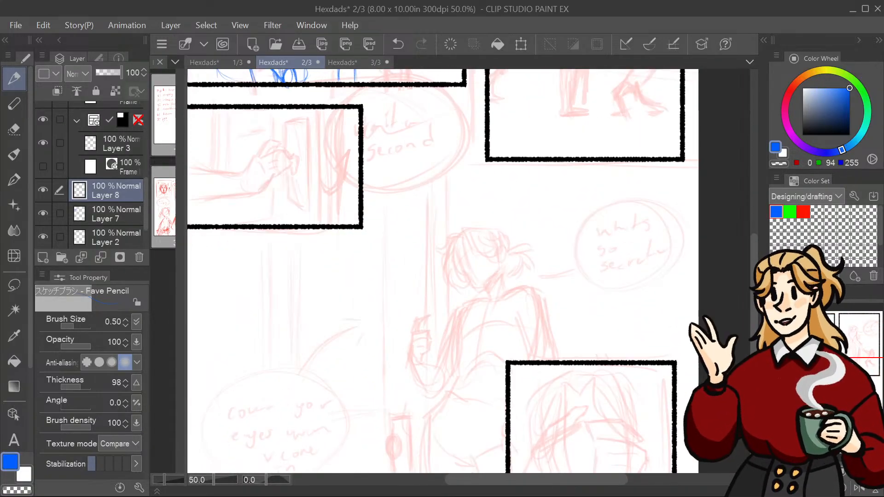
left_click_drag(467, 271, 493, 260)
left_click_drag(854, 344, 850, 313)
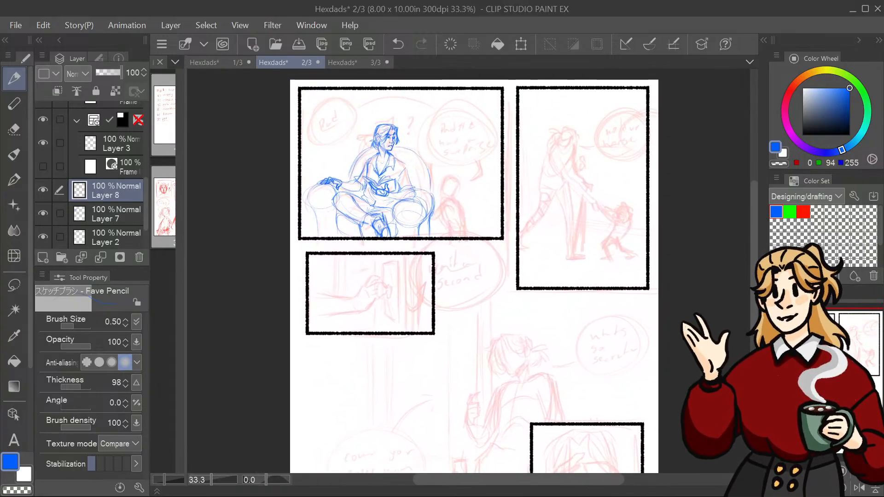
key("ctrl+plus")
key("ctrl+plus")
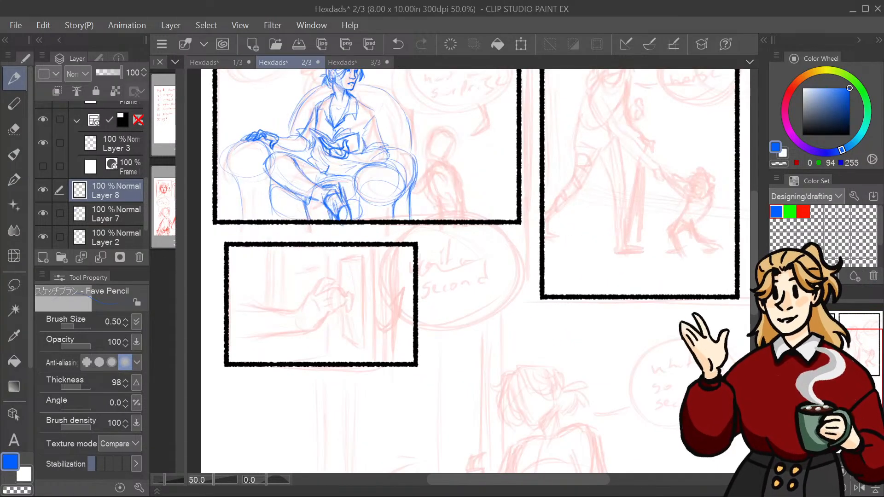
left_click_drag(823, 370, 854, 334)
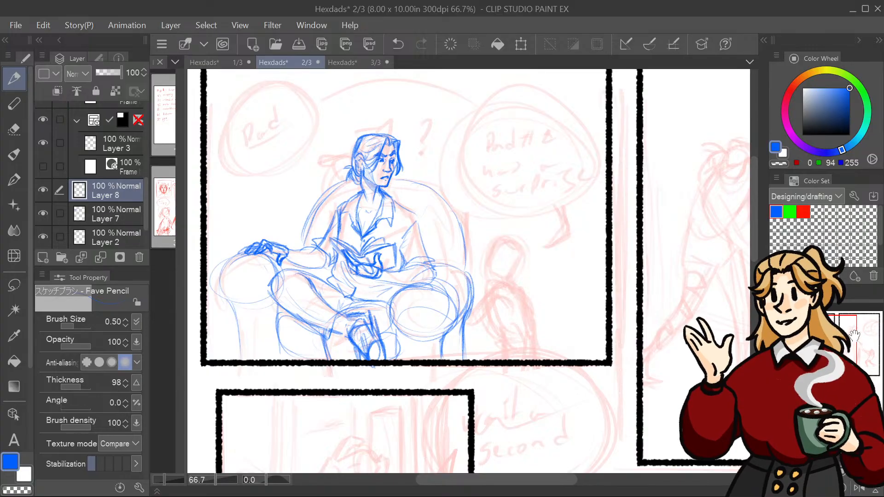
mouse_move(854, 335)
left_mouse_down()
mouse_move(854, 345)
mouse_move(849, 320)
mouse_move(853, 334)
left_mouse_up()
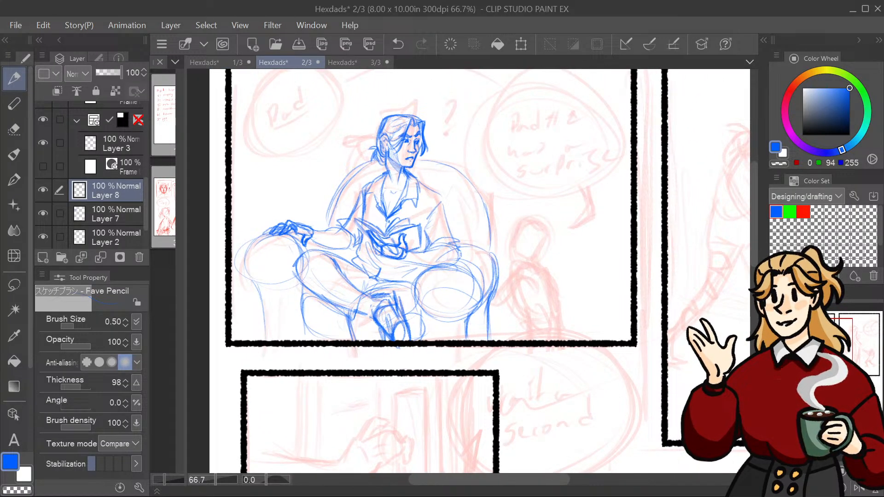
Step: Sketch the round head of the small figure beside the armchair on Layer 8
key("ctrl+plus")
left_click_drag(469, 271, 470, 394)
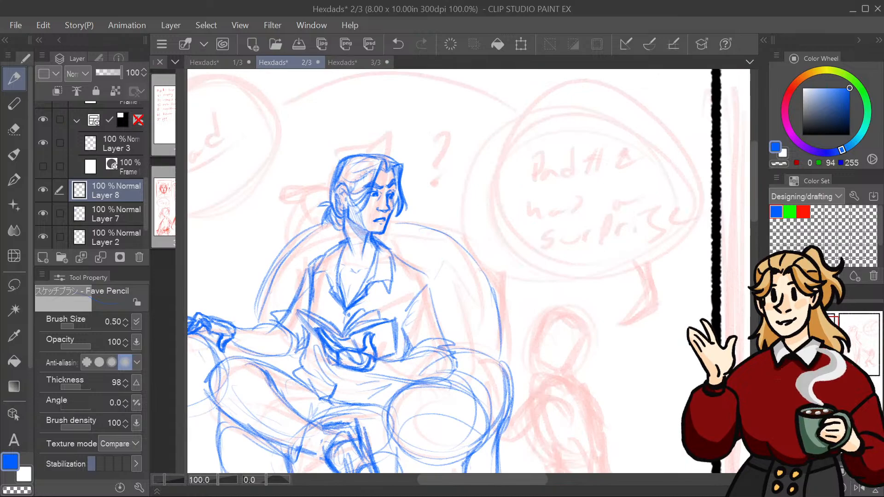
mouse_move(378, 276)
left_mouse_down()
mouse_move(474, 219)
mouse_move(508, 264)
mouse_move(346, 284)
mouse_move(368, 268)
left_mouse_up()
left_click_drag(414, 322, 450, 215)
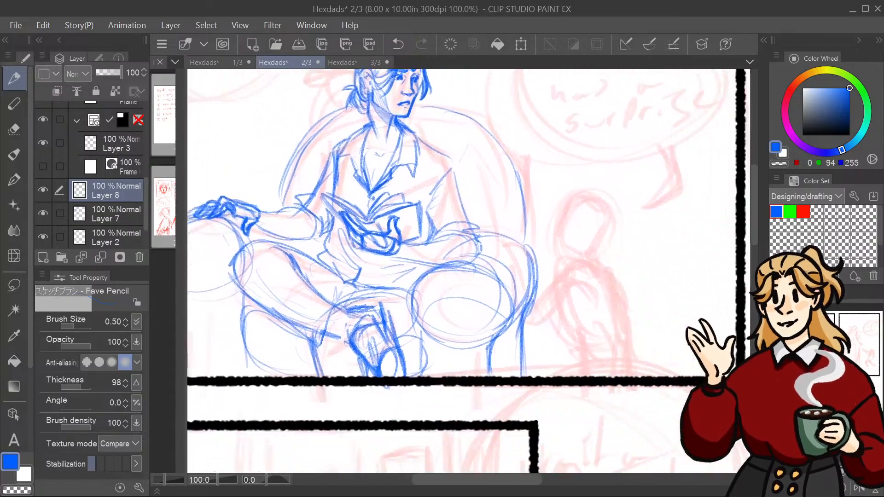
left_click_drag(569, 201, 514, 234)
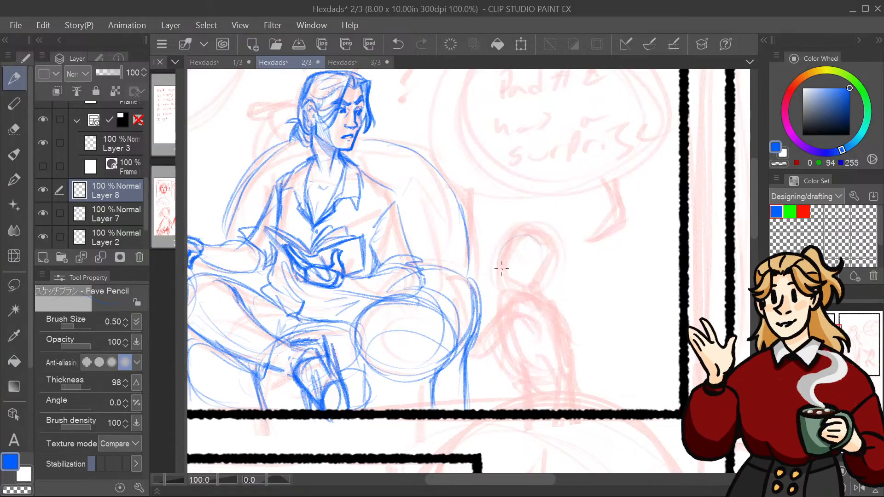
mouse_move(502, 269)
left_mouse_down()
mouse_move(526, 237)
mouse_move(547, 256)
left_mouse_up()
mouse_move(505, 236)
left_mouse_down()
mouse_move(526, 235)
mouse_move(528, 274)
left_mouse_up()
mouse_move(528, 232)
left_mouse_down()
mouse_move(491, 245)
mouse_move(525, 275)
left_mouse_up()
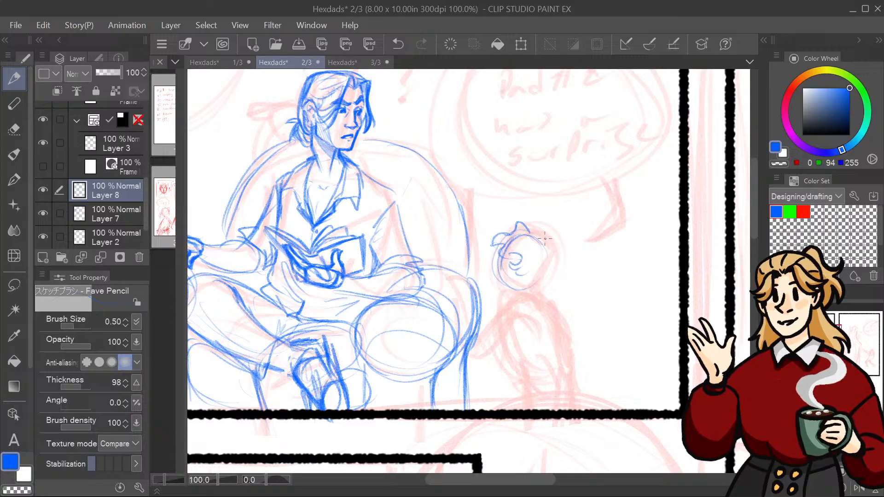
key("ctrl+z")
key("ctrl+z")
key("ctrl+z")
key("ctrl+z")
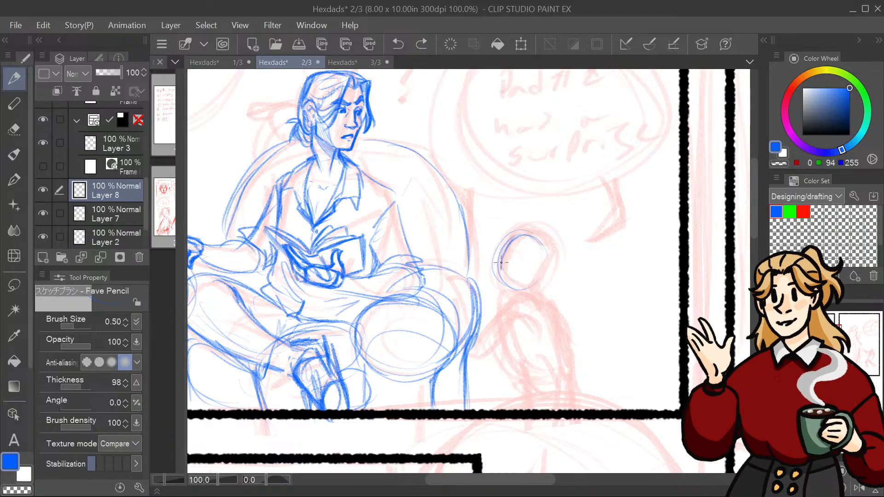
Step: Reinforce the small figure's head outline and add the short neck line below it
left_click_drag(513, 236, 501, 284)
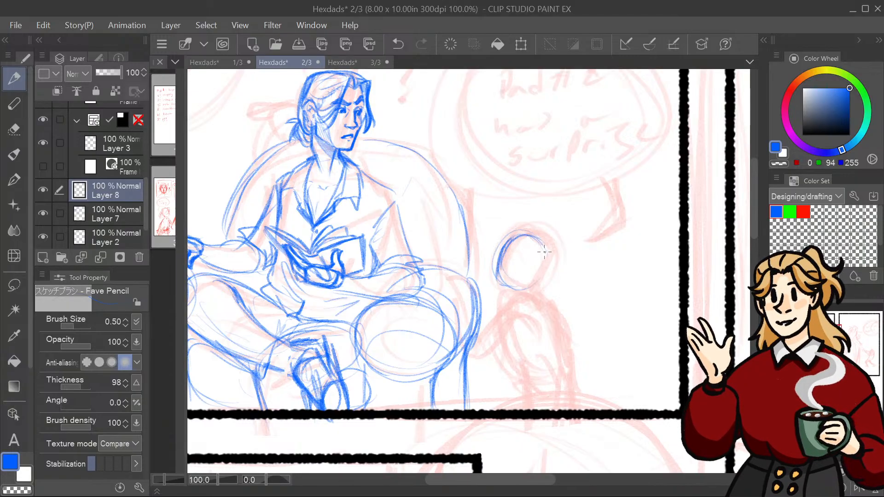
mouse_move(544, 251)
left_mouse_down()
mouse_move(542, 278)
mouse_move(517, 287)
mouse_move(549, 305)
mouse_move(522, 309)
mouse_move(545, 304)
left_mouse_up()
key("ctrl+z")
key("ctrl+z")
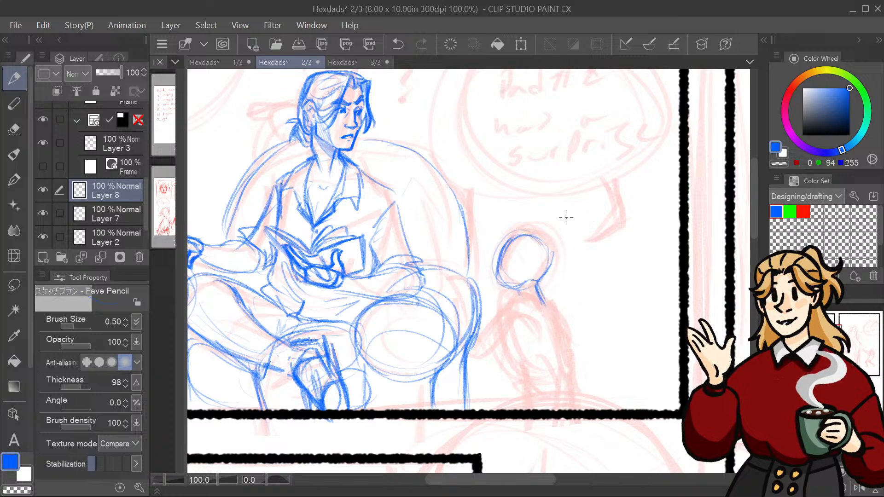
left_click_drag(542, 252, 547, 267)
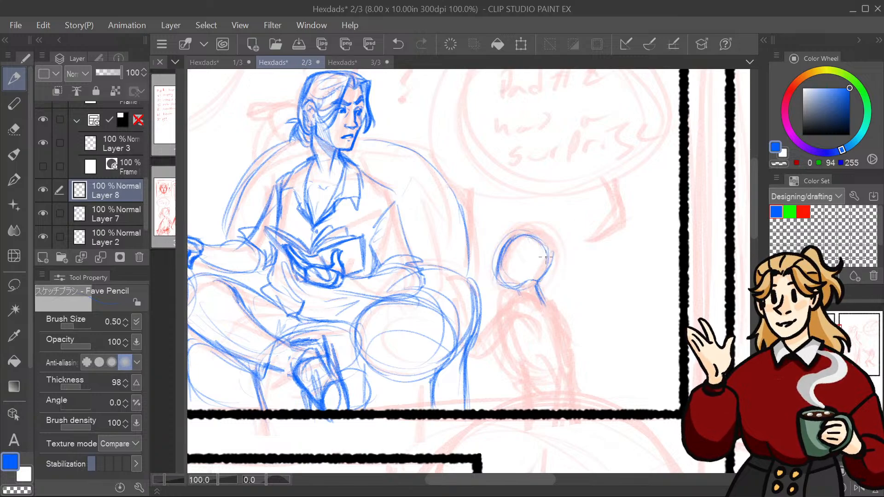
Step: Add curved guide lines across the small head, darken its crown and rough in the first facial marks
mouse_move(524, 234)
left_mouse_down()
mouse_move(547, 257)
mouse_move(537, 276)
mouse_move(536, 260)
mouse_move(542, 275)
left_mouse_up()
mouse_move(509, 250)
left_mouse_down()
mouse_move(536, 271)
mouse_move(524, 233)
left_mouse_up()
left_click_drag(503, 270, 526, 237)
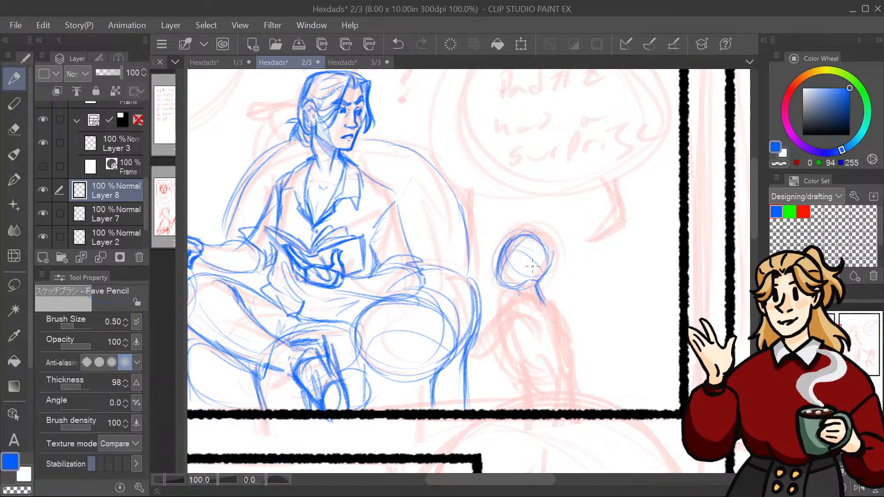
mouse_move(543, 280)
left_mouse_down()
mouse_move(528, 228)
mouse_move(557, 254)
mouse_move(513, 268)
mouse_move(510, 279)
left_mouse_up()
left_click_drag(518, 246, 508, 276)
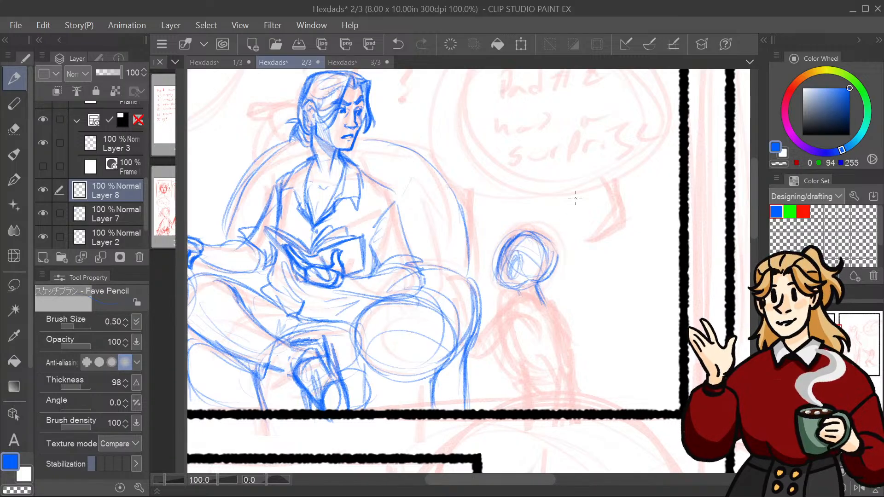
Step: Sketch the small figure's facial features and surround the head with curly hair falling to the nape
left_click_drag(604, 167, 609, 172)
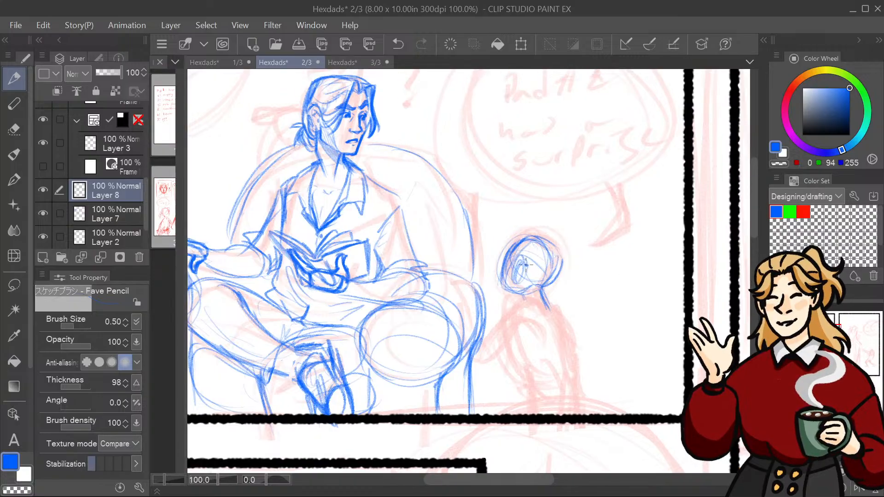
mouse_move(524, 260)
left_mouse_down()
mouse_move(515, 276)
mouse_move(589, 254)
mouse_move(571, 313)
left_mouse_up()
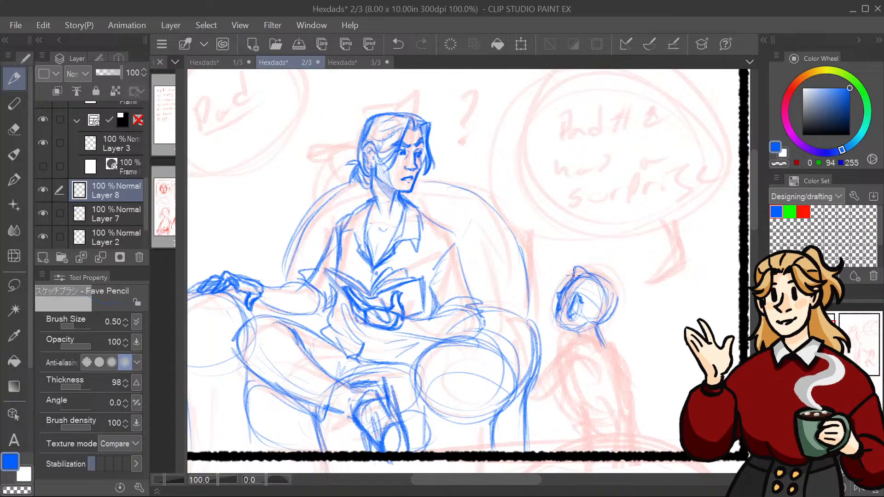
mouse_move(573, 276)
left_mouse_down()
mouse_move(557, 288)
mouse_move(558, 304)
mouse_move(574, 315)
left_mouse_up()
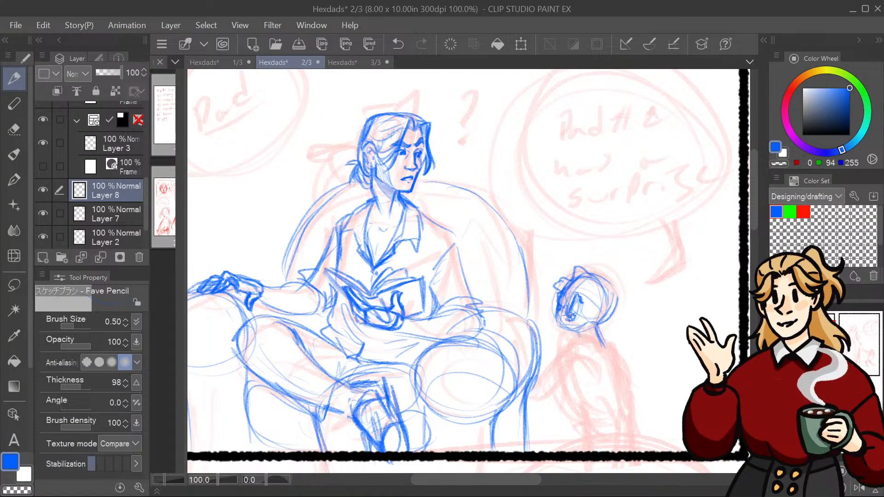
mouse_move(598, 271)
left_mouse_down()
mouse_move(623, 294)
mouse_move(618, 325)
mouse_move(582, 332)
mouse_move(611, 343)
left_mouse_up()
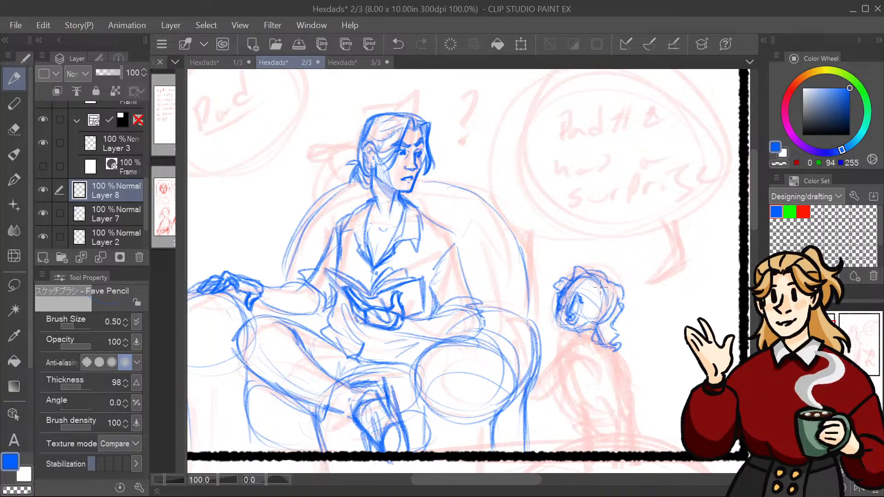
Step: Sketch the small figure's shoulder, bent arm and hand resting on the chair's armrest
mouse_move(594, 279)
left_mouse_down()
mouse_move(593, 315)
mouse_move(603, 312)
mouse_move(623, 381)
mouse_move(587, 259)
mouse_move(569, 260)
mouse_move(541, 293)
left_mouse_up()
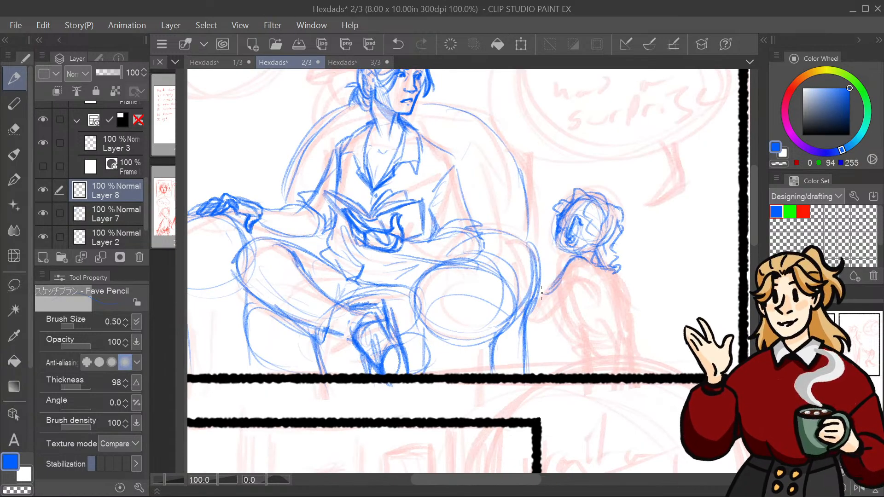
mouse_move(524, 250)
left_mouse_down()
mouse_move(516, 245)
mouse_move(506, 269)
mouse_move(528, 260)
mouse_move(533, 278)
mouse_move(520, 249)
mouse_move(531, 247)
left_mouse_up()
mouse_move(540, 278)
left_mouse_down()
mouse_move(553, 288)
mouse_move(555, 317)
mouse_move(544, 292)
mouse_move(551, 295)
left_mouse_up()
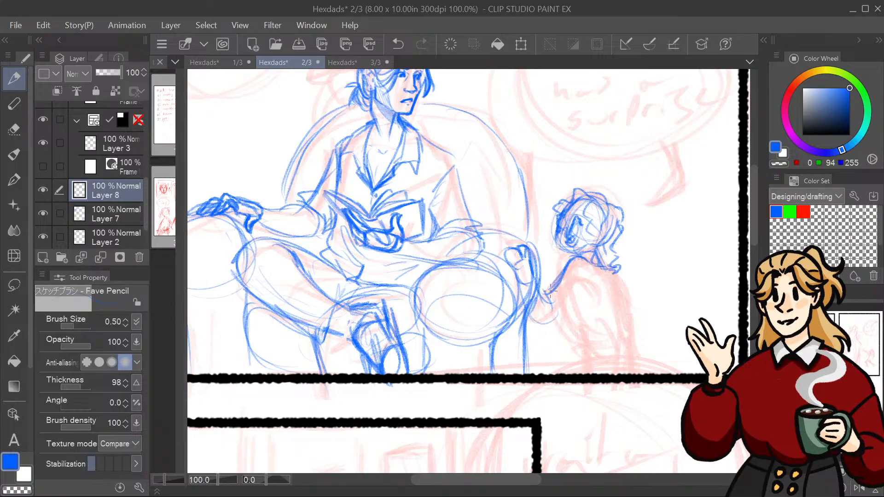
mouse_move(583, 260)
left_mouse_down()
mouse_move(552, 290)
mouse_move(558, 315)
left_mouse_up()
mouse_move(533, 273)
left_mouse_down()
mouse_move(556, 295)
mouse_move(563, 321)
mouse_move(532, 310)
mouse_move(569, 316)
left_mouse_up()
mouse_move(549, 311)
left_mouse_down()
mouse_move(568, 284)
mouse_move(564, 309)
left_mouse_up()
Step: Outline the small figure's torso, waist and lower body down to the panel's bottom border
mouse_move(593, 295)
left_mouse_down()
mouse_move(582, 258)
mouse_move(624, 308)
mouse_move(571, 338)
left_mouse_up()
left_click_drag(616, 277, 631, 325)
left_click_drag(618, 325, 599, 335)
left_click_drag(472, 277, 473, 327)
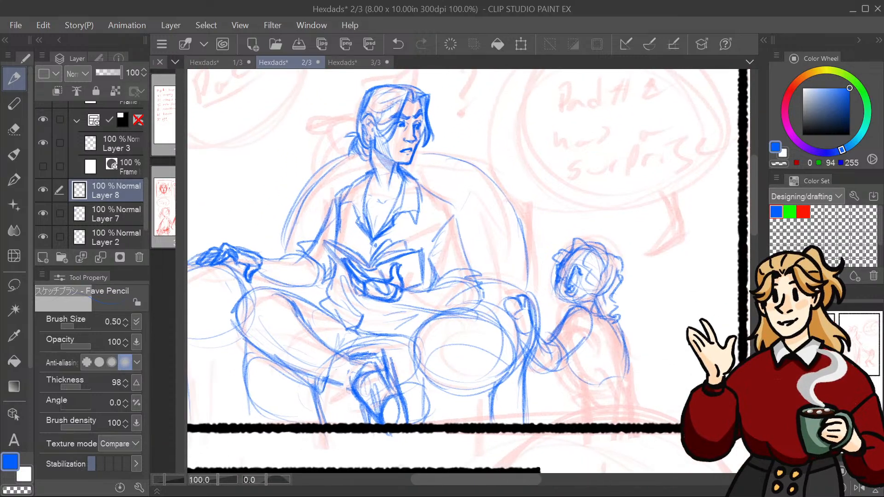
left_click_drag(585, 353, 572, 386)
left_click_drag(626, 364, 637, 403)
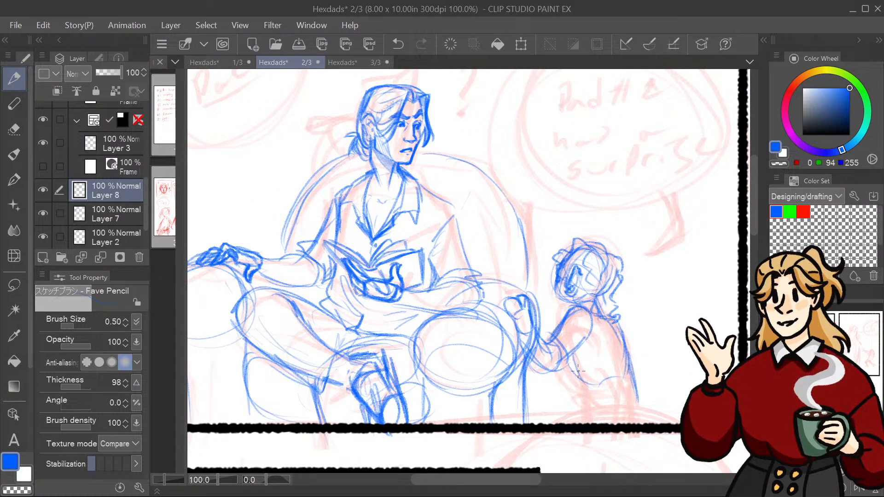
left_click_drag(579, 355, 569, 392)
left_click_drag(589, 386, 595, 411)
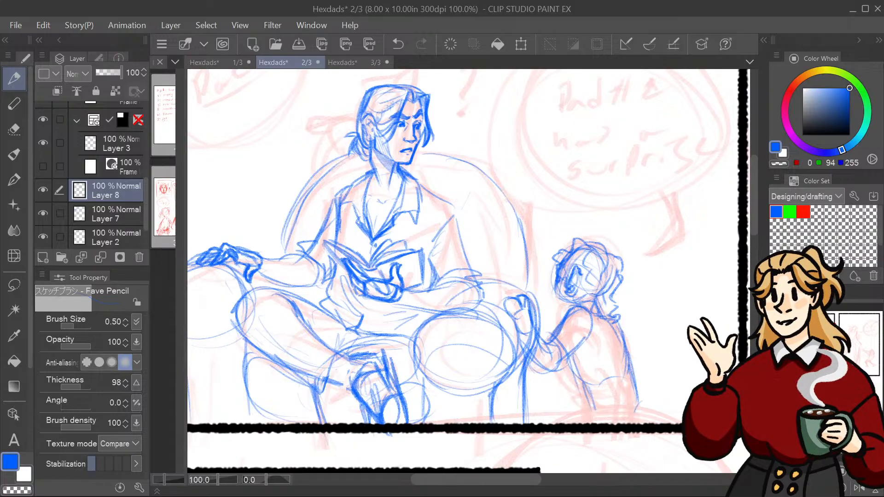
Step: Add a curl in front of the small figure's face, the sleeve edge and a hatched sash around the waist
mouse_move(460, 277)
left_mouse_down()
mouse_move(414, 247)
mouse_move(409, 254)
left_mouse_up()
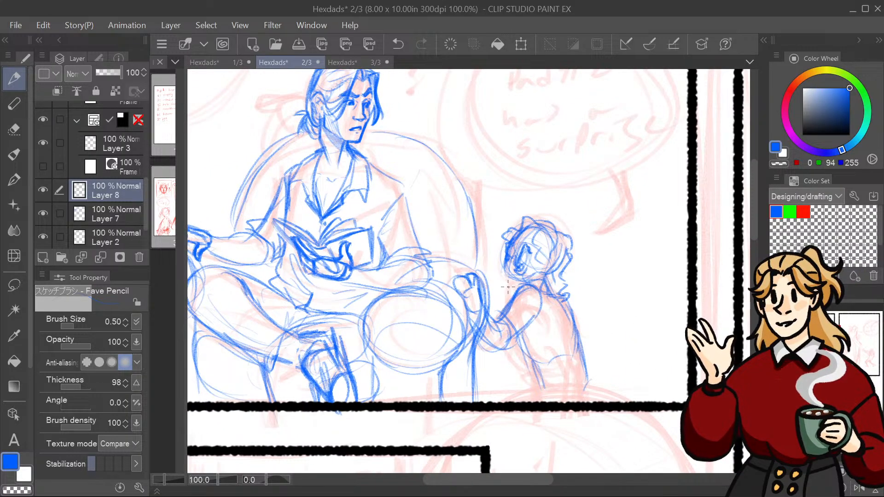
mouse_move(504, 285)
left_mouse_down()
mouse_move(494, 287)
mouse_move(509, 283)
mouse_move(504, 311)
left_mouse_up()
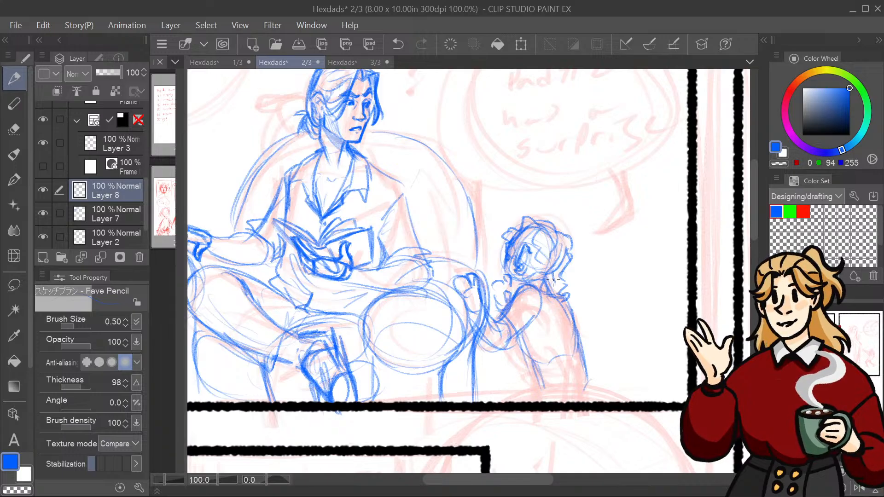
mouse_move(541, 295)
left_mouse_down()
mouse_move(533, 328)
mouse_move(574, 325)
mouse_move(577, 341)
mouse_move(547, 347)
mouse_move(530, 365)
left_mouse_up()
mouse_move(533, 358)
left_mouse_down()
mouse_move(525, 376)
mouse_move(590, 351)
mouse_move(530, 369)
left_mouse_up()
mouse_move(550, 347)
left_mouse_down()
mouse_move(535, 365)
mouse_move(576, 341)
mouse_move(518, 362)
left_mouse_up()
mouse_move(530, 332)
left_mouse_down()
mouse_move(520, 359)
mouse_move(527, 398)
left_mouse_up()
left_click_drag(578, 350, 592, 388)
mouse_move(582, 348)
left_mouse_down()
mouse_move(600, 393)
mouse_move(643, 309)
left_mouse_up()
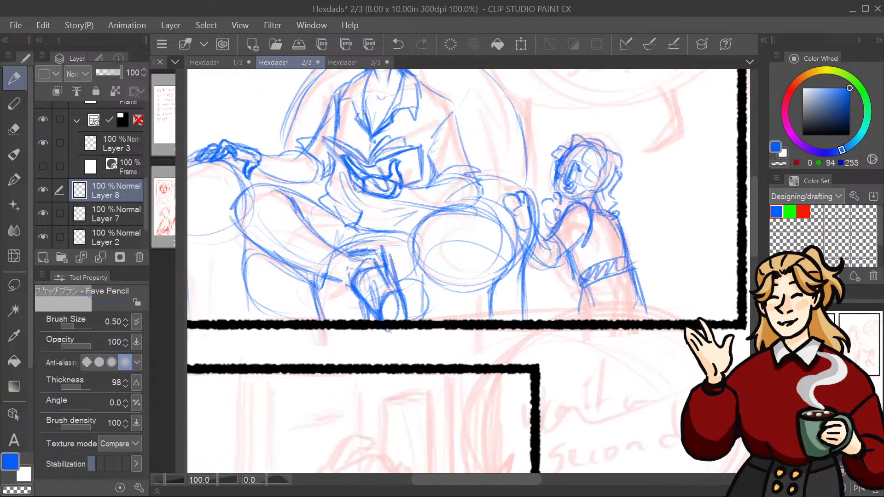
Step: Strengthen the small figure's lower-body lines below the sash and refine the forearm and hand at the armrest
left_click_drag(584, 287, 574, 320)
mouse_move(630, 281)
left_mouse_down()
mouse_move(639, 321)
mouse_move(645, 313)
left_mouse_up()
left_click_drag(639, 264, 643, 299)
left_click_drag(646, 249, 637, 290)
left_click_drag(575, 279, 548, 308)
mouse_move(562, 249)
left_mouse_down()
mouse_move(543, 273)
mouse_move(557, 290)
mouse_move(555, 308)
left_mouse_up()
left_click_drag(541, 273, 516, 305)
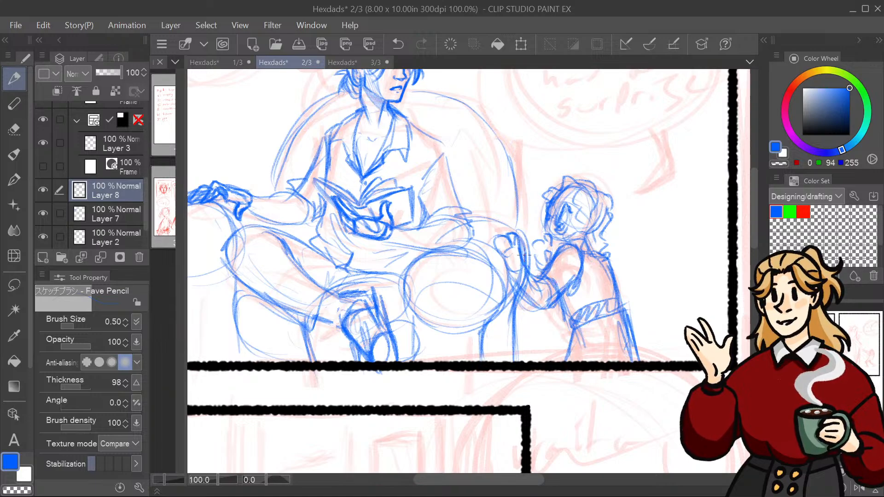
mouse_move(519, 251)
left_mouse_down()
mouse_move(504, 233)
mouse_move(491, 265)
mouse_move(516, 291)
mouse_move(502, 295)
mouse_move(494, 387)
mouse_move(559, 446)
mouse_move(510, 377)
mouse_move(512, 255)
left_mouse_up()
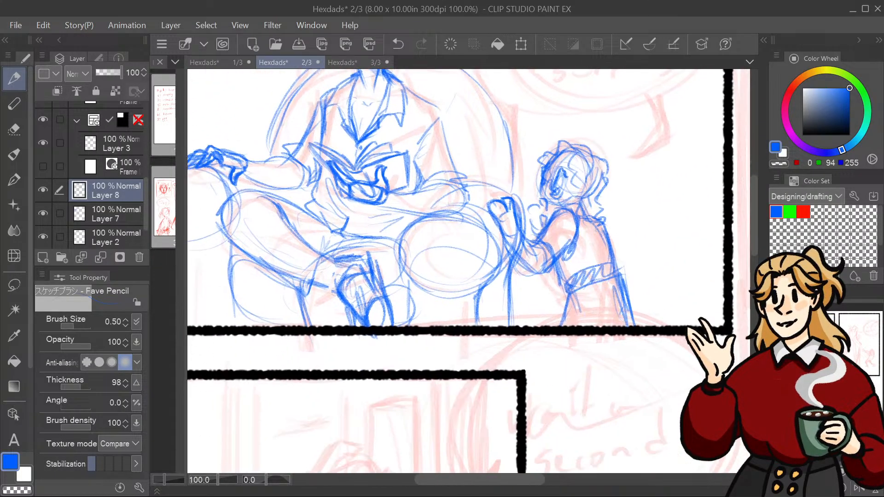
Step: Merge Layer 8 down into Layer 7 and toggle the merged layer's visibility to check it
key("ctrl+minus")
key("ctrl+minus")
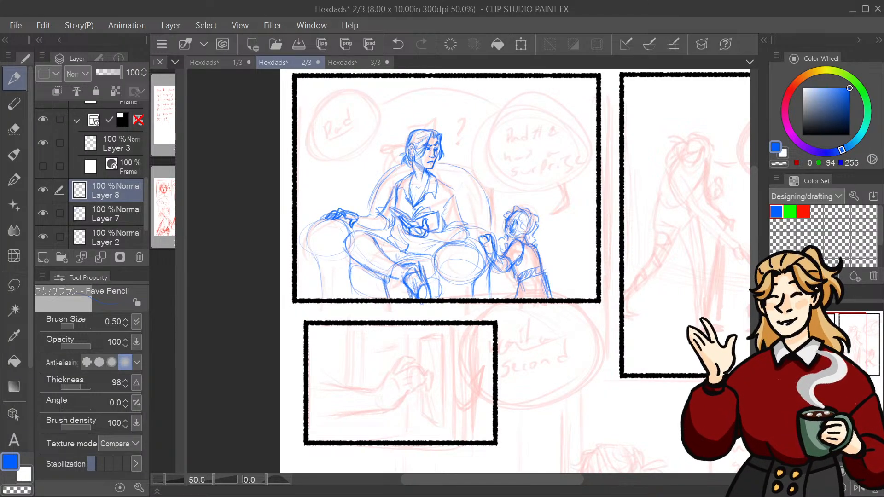
mouse_move(467, 271)
left_mouse_down()
mouse_move(471, 342)
mouse_move(489, 311)
mouse_move(481, 270)
mouse_move(423, 137)
mouse_move(464, 322)
mouse_move(460, 302)
mouse_move(438, 300)
mouse_move(487, 306)
mouse_move(490, 298)
mouse_move(461, 315)
left_mouse_up()
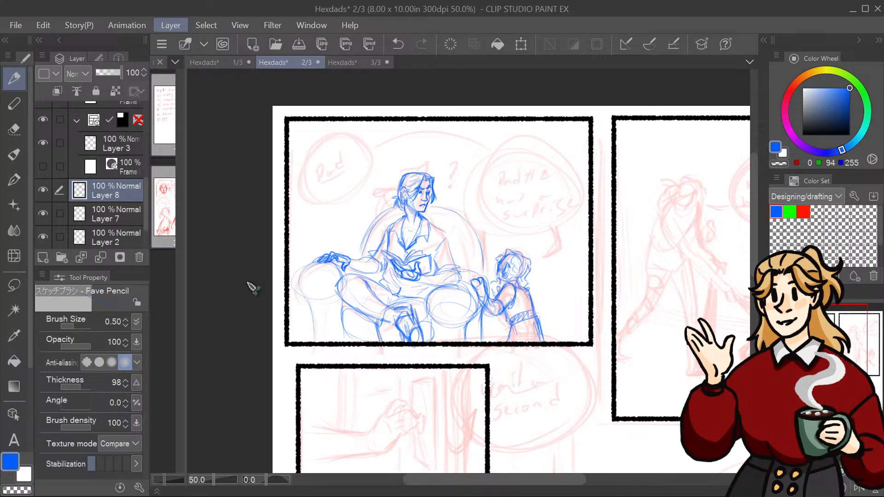
left_click(256, 326)
left_click(43, 190)
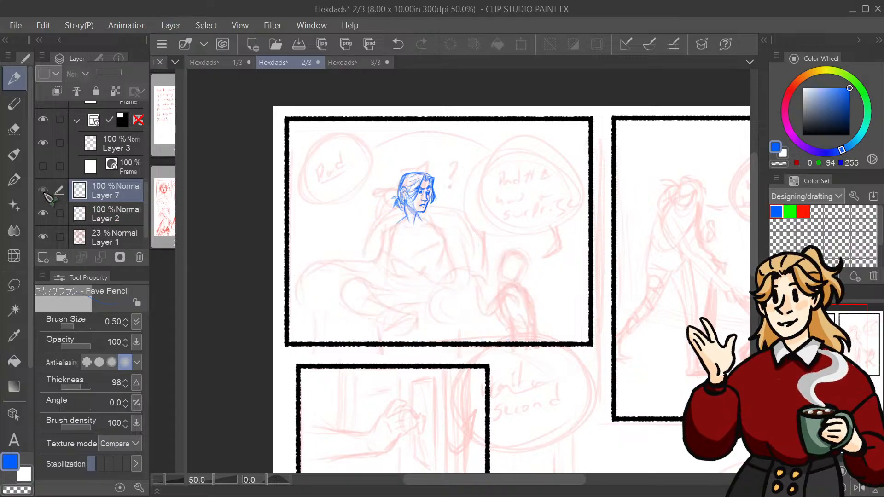
left_click(42, 190)
Step: Lower Layer 7's opacity to 34% and move Layer 2 above it in the layer stack
left_click_drag(116, 73, 105, 73)
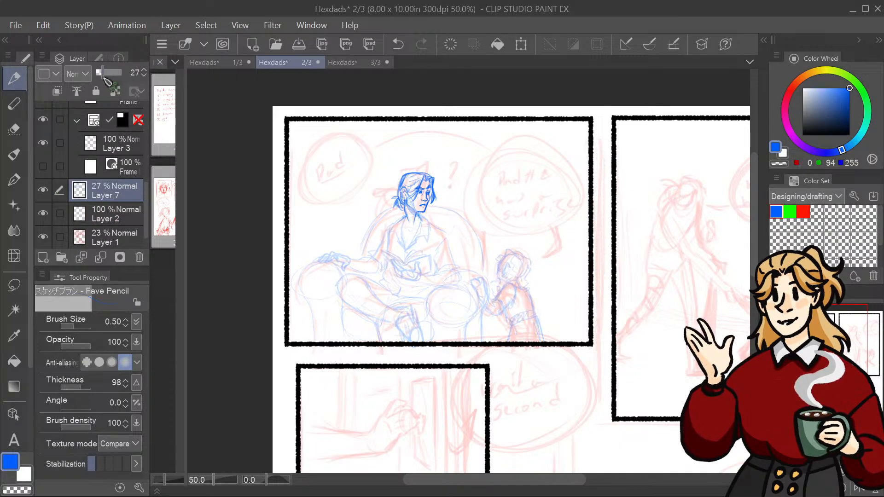
left_click(130, 214)
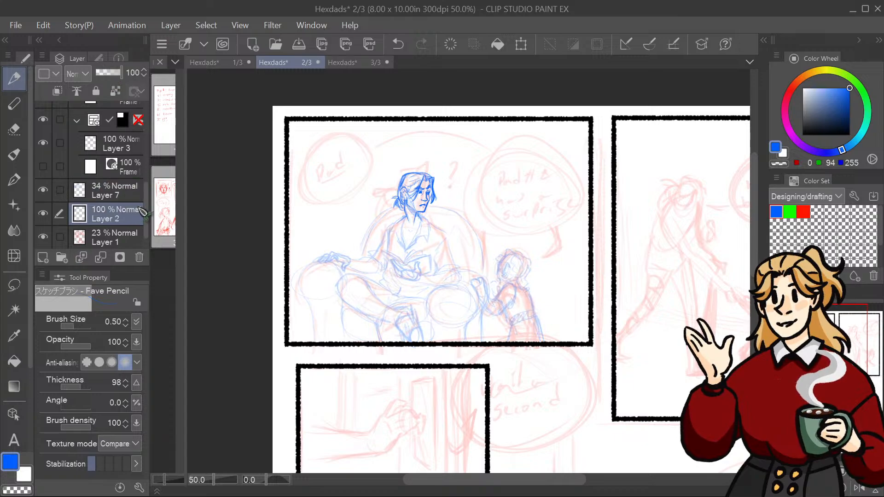
left_click_drag(127, 192, 136, 177)
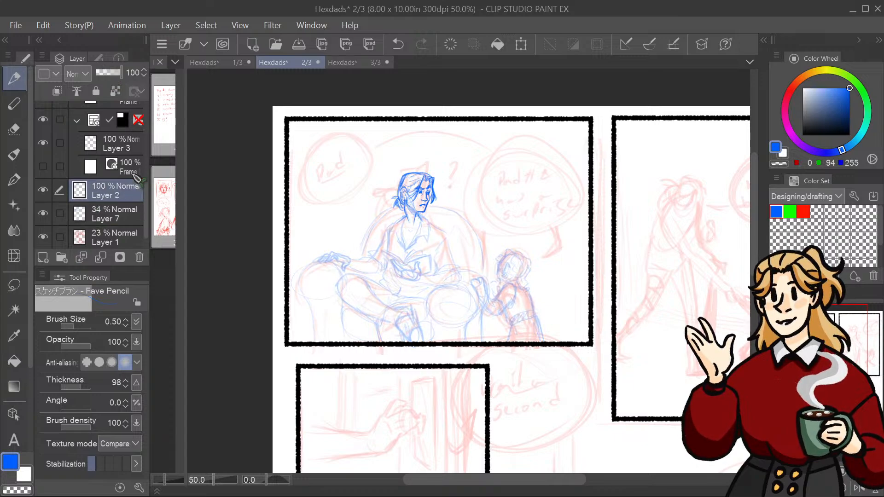
Step: Draw clean lines on Layer 2 for the seated character's neckline and the pointed collar flap on the face side
key("ctrl+plus")
key("ctrl+plus")
key("ctrl+plus")
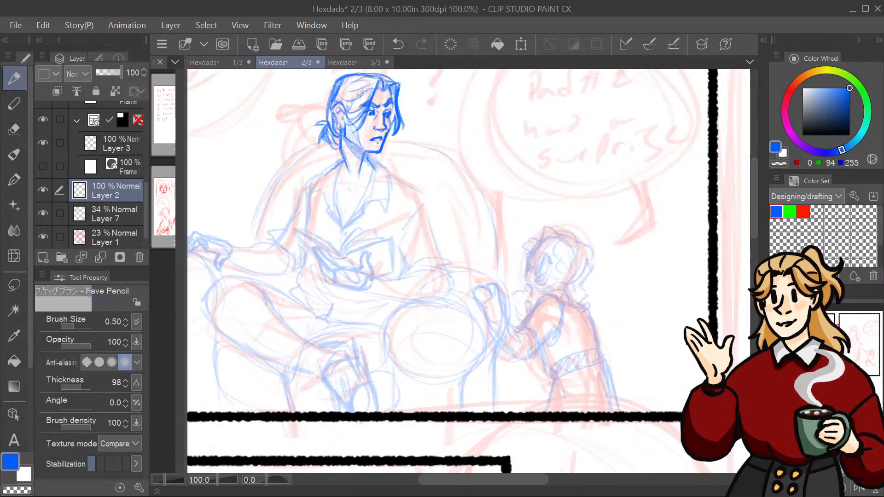
mouse_move(330, 114)
left_mouse_down()
mouse_move(408, 256)
mouse_move(420, 303)
mouse_move(410, 327)
mouse_move(403, 309)
mouse_move(382, 312)
mouse_move(383, 324)
mouse_move(349, 354)
mouse_move(380, 315)
mouse_move(392, 258)
mouse_move(380, 302)
left_mouse_up()
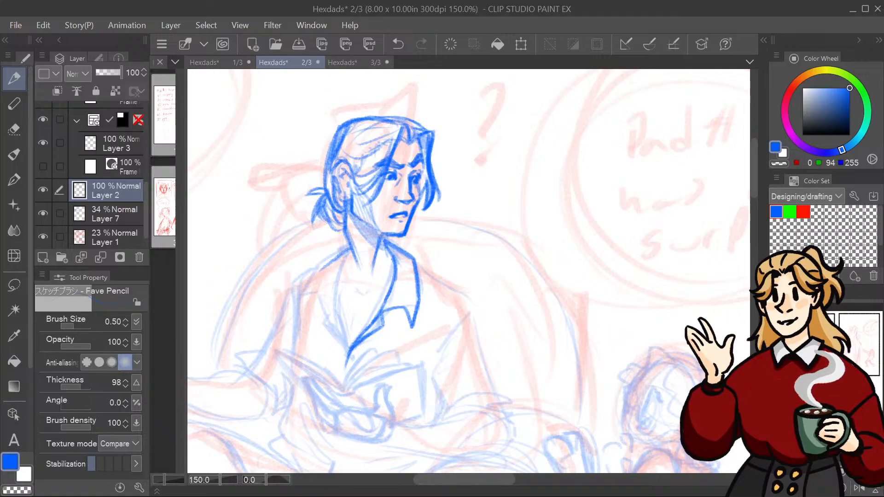
left_click_drag(466, 195, 601, 168)
Step: Draw the opposite collar flap and neckline of the seated character's shirt, meeting at the V above the book
left_click_drag(481, 223, 459, 245)
key("ctrl+z")
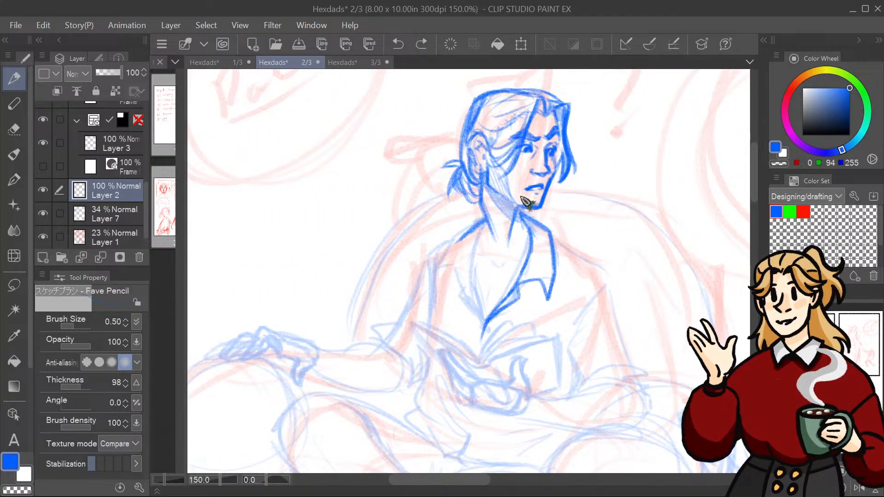
mouse_move(486, 219)
left_mouse_down()
mouse_move(455, 238)
mouse_move(437, 267)
mouse_move(453, 270)
mouse_move(458, 298)
mouse_move(484, 324)
mouse_move(469, 269)
mouse_move(484, 219)
mouse_move(465, 228)
mouse_move(482, 214)
left_mouse_up()
key("ctrl+z")
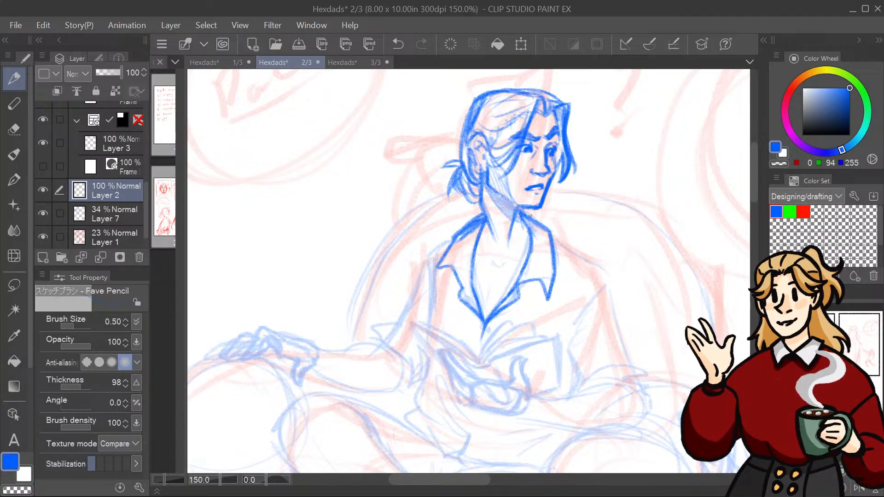
left_click_drag(468, 271, 412, 165)
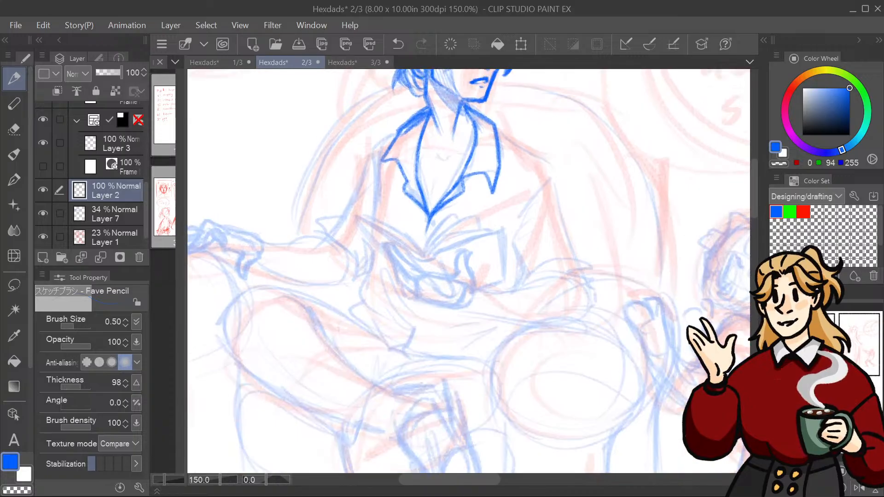
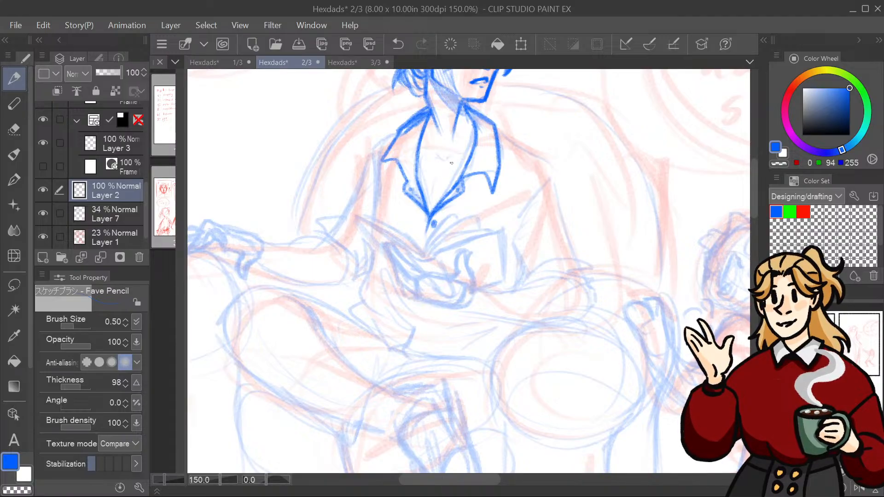
Step: Add the collar buttons and collarbone notch on the seated character, and draw the book's first page curve below the shirt's V
left_click_drag(389, 169, 381, 148)
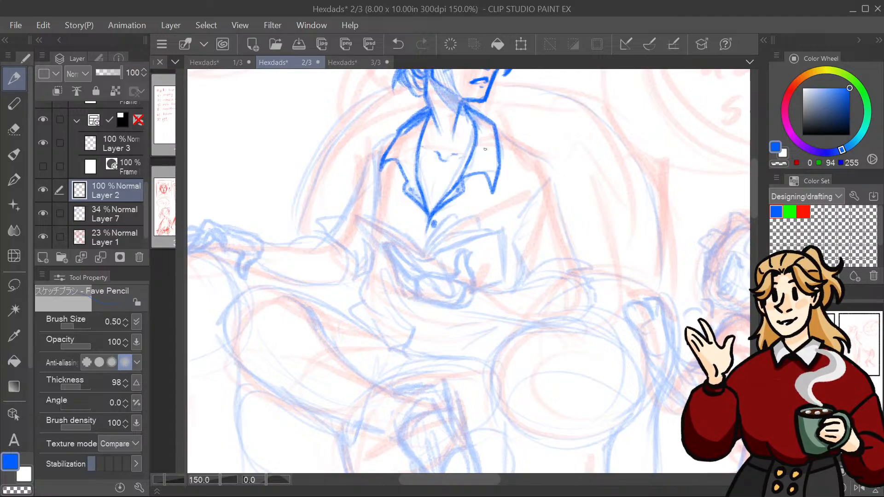
mouse_move(485, 149)
left_mouse_down()
mouse_move(611, 271)
mouse_move(597, 207)
mouse_move(546, 99)
left_mouse_up()
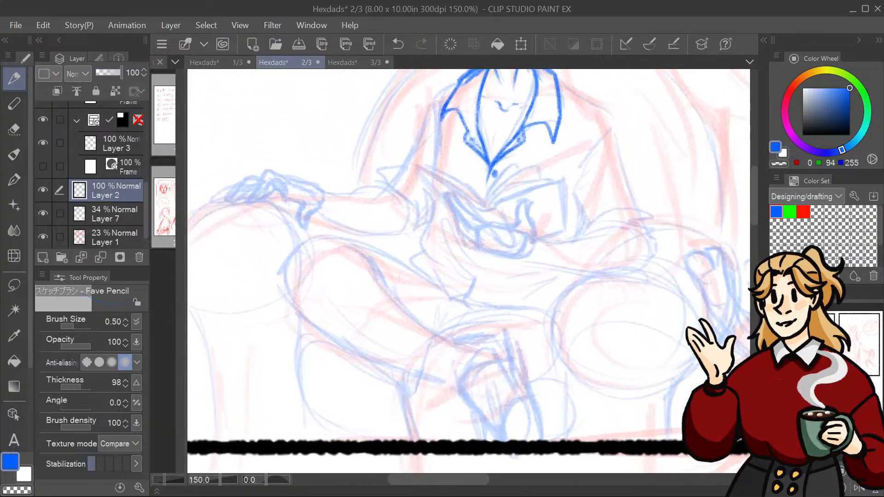
left_click_drag(634, 260, 676, 253)
mouse_move(528, 196)
left_mouse_down()
mouse_move(549, 159)
mouse_move(565, 157)
left_mouse_up()
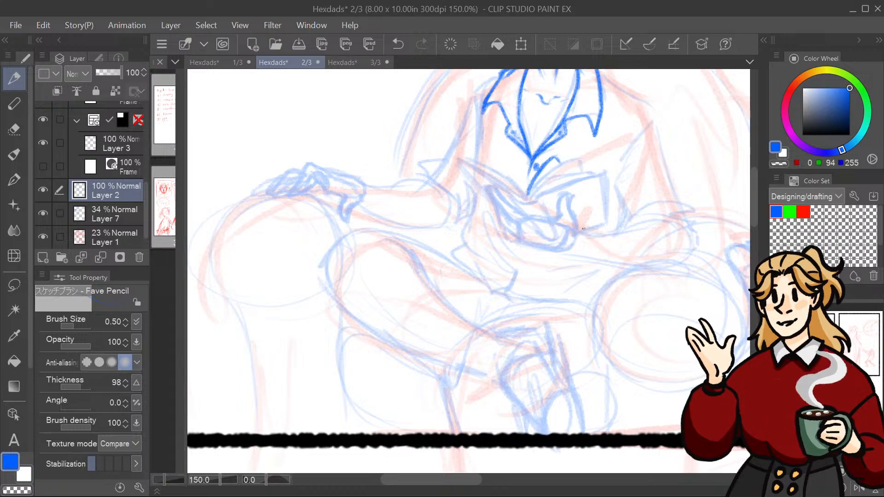
Step: Draw the hand holding the book on Layer 2, with its raised thumb, palm edge and curled fingers
mouse_move(577, 232)
left_mouse_down()
mouse_move(603, 235)
mouse_move(575, 215)
mouse_move(570, 194)
mouse_move(558, 202)
mouse_move(634, 231)
left_mouse_up()
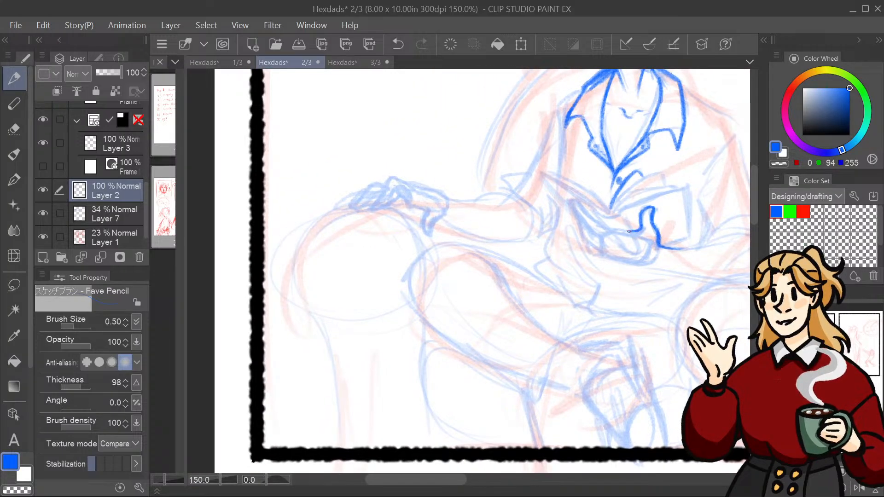
mouse_move(615, 232)
left_mouse_down()
mouse_move(572, 201)
mouse_move(602, 238)
mouse_move(600, 212)
mouse_move(580, 197)
mouse_move(574, 218)
mouse_move(596, 251)
left_mouse_up()
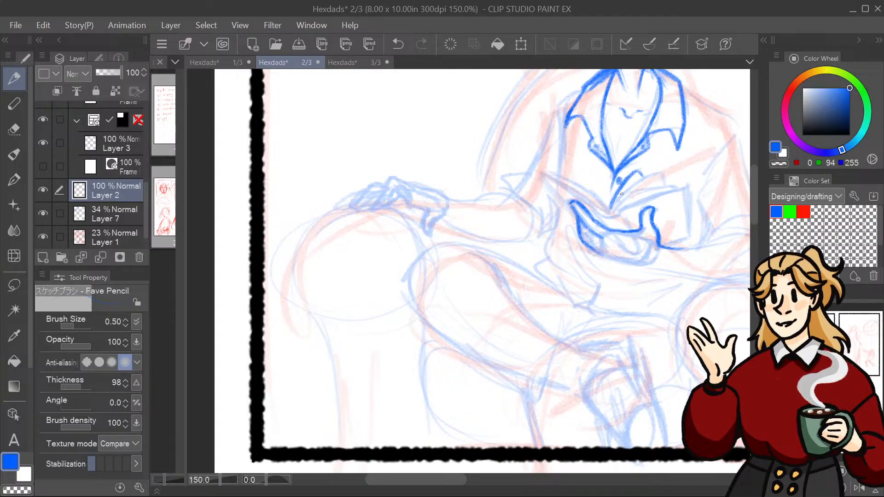
key("ctrl+plus")
left_click_drag(529, 460, 301, 350)
left_click_drag(492, 74, 677, 323)
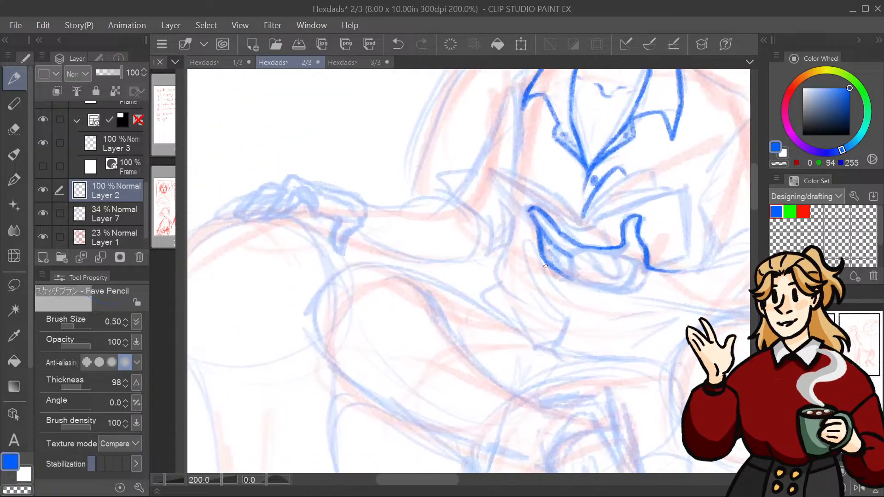
left_click_drag(545, 265, 572, 275)
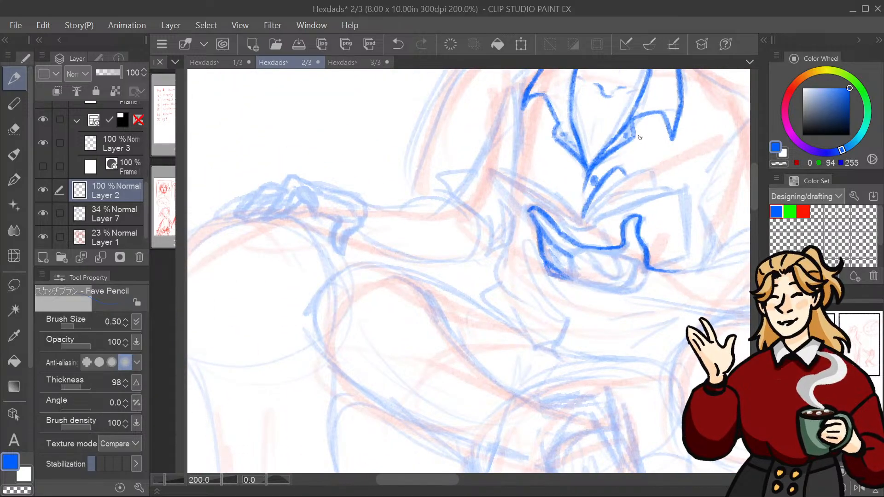
Step: Draw the forearm of the book-holding arm from the hand back to the elbow
left_click_drag(632, 310, 570, 267)
mouse_move(508, 233)
left_mouse_down()
mouse_move(608, 258)
mouse_move(458, 240)
mouse_move(371, 216)
mouse_move(353, 199)
mouse_move(437, 217)
mouse_move(481, 208)
left_mouse_up()
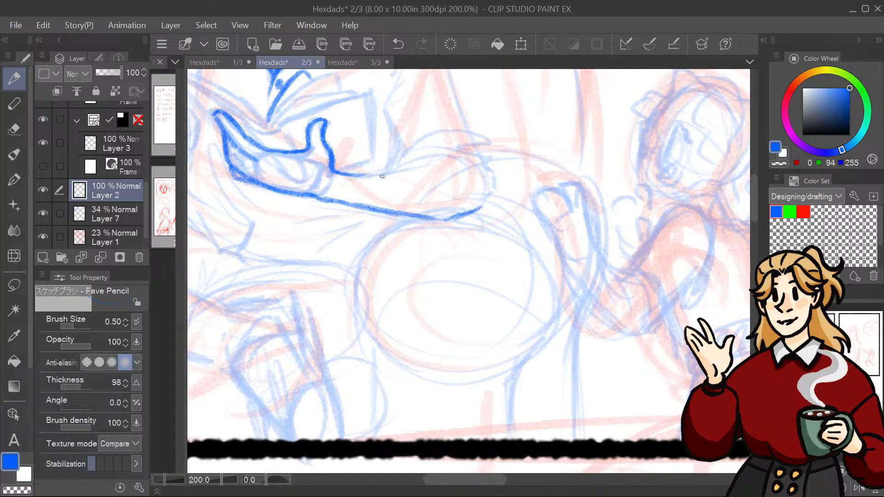
mouse_move(382, 176)
left_mouse_down()
mouse_move(433, 157)
mouse_move(484, 166)
mouse_move(493, 172)
mouse_move(481, 206)
left_mouse_up()
key("ctrl+z")
Step: Draw the rolled cuff at the elbow of the book-holding arm and the pointed upper sleeve above it
mouse_move(481, 157)
left_mouse_down()
mouse_move(523, 256)
mouse_move(562, 264)
mouse_move(564, 275)
left_mouse_up()
mouse_move(496, 241)
left_mouse_down()
mouse_move(479, 269)
mouse_move(570, 249)
mouse_move(572, 279)
mouse_move(527, 250)
mouse_move(500, 255)
left_mouse_up()
mouse_move(559, 238)
left_mouse_down()
mouse_move(571, 253)
mouse_move(555, 255)
mouse_move(573, 277)
left_mouse_up()
mouse_move(541, 218)
left_mouse_down()
mouse_move(555, 232)
mouse_move(514, 129)
left_mouse_up()
mouse_move(525, 164)
left_mouse_down()
mouse_move(497, 146)
mouse_move(467, 191)
mouse_move(461, 219)
left_mouse_up()
mouse_move(474, 182)
left_mouse_down()
mouse_move(462, 217)
mouse_move(477, 248)
mouse_move(580, 352)
mouse_move(593, 380)
mouse_move(644, 318)
left_mouse_up()
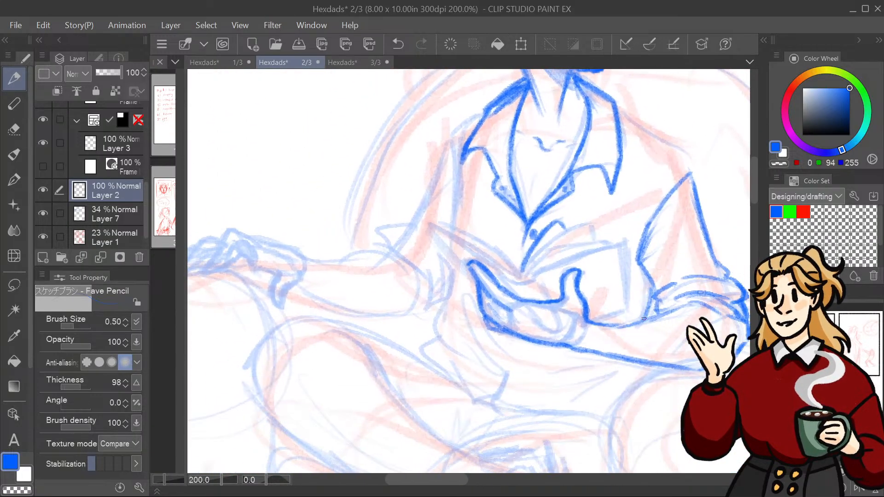
Step: Draw the book's fanned pages and the cover outline on the side behind the raised thumb
mouse_move(543, 235)
left_mouse_down()
mouse_move(562, 218)
mouse_move(566, 225)
mouse_move(521, 275)
left_mouse_up()
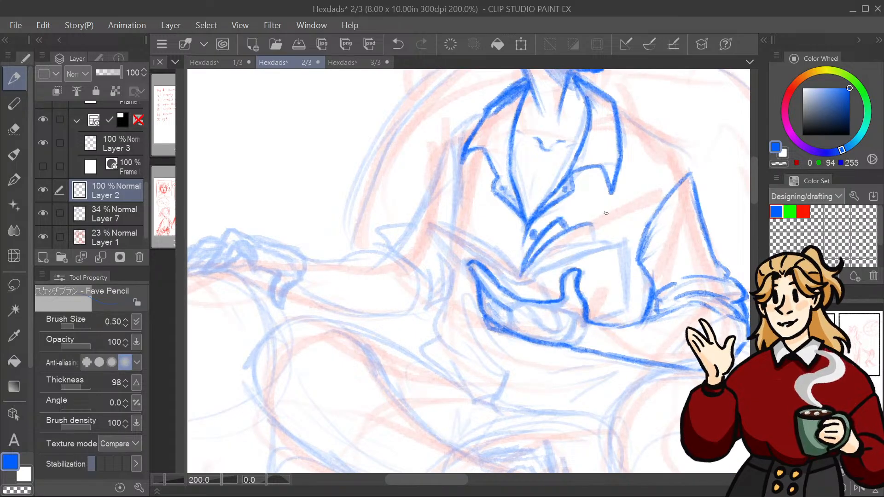
left_click_drag(591, 224, 594, 241)
mouse_move(528, 275)
left_mouse_down()
mouse_move(559, 247)
mouse_move(613, 243)
left_mouse_up()
mouse_move(550, 269)
left_mouse_down()
mouse_move(627, 245)
mouse_move(627, 313)
mouse_move(595, 322)
mouse_move(529, 279)
mouse_move(506, 275)
mouse_move(546, 296)
mouse_move(513, 291)
left_mouse_up()
Step: Draw the book's opposite cover and page lines, meeting at the spine above the hand
left_click_drag(460, 237, 506, 277)
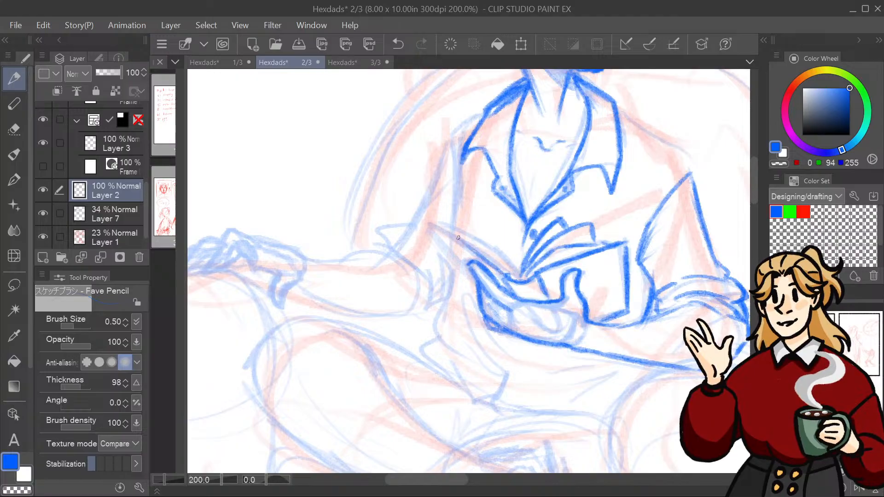
mouse_move(434, 224)
left_mouse_down()
mouse_move(498, 268)
mouse_move(462, 244)
mouse_move(475, 281)
left_mouse_up()
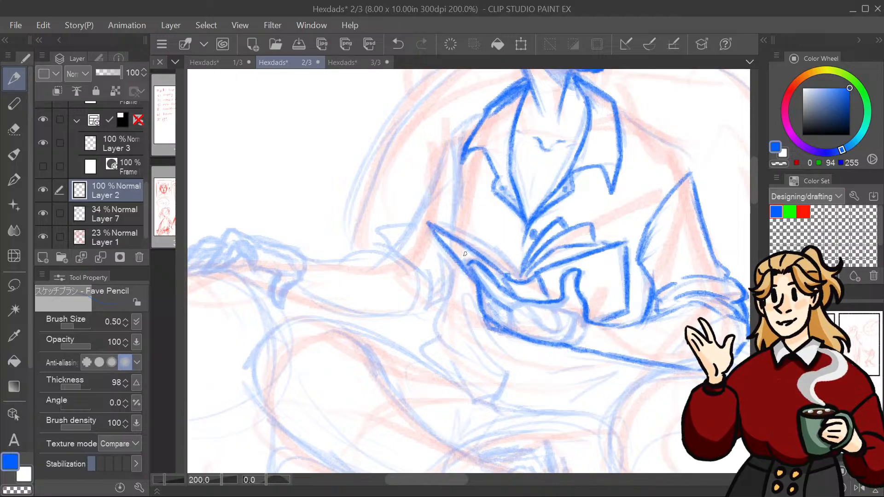
mouse_move(437, 222)
left_mouse_down()
mouse_move(497, 250)
mouse_move(521, 278)
left_mouse_up()
left_click_drag(501, 248, 521, 268)
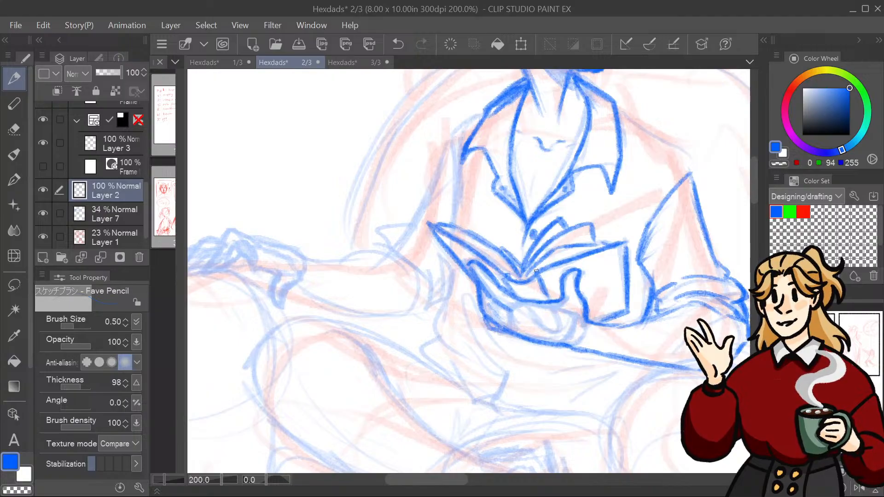
key("ctrl+z")
mouse_move(475, 233)
left_mouse_down()
mouse_move(517, 264)
mouse_move(513, 250)
mouse_move(522, 270)
mouse_move(541, 400)
mouse_move(584, 258)
mouse_move(601, 269)
mouse_move(590, 262)
mouse_move(276, 322)
left_mouse_up()
key("ctrl+z")
key("ctrl+z")
Step: Draw the shoulder, sleeve and rolled cuff of the arm that rests on the armrest
left_click_drag(526, 412, 685, 299)
mouse_move(632, 178)
left_mouse_down()
mouse_move(607, 196)
mouse_move(608, 279)
mouse_move(614, 248)
mouse_move(612, 270)
left_mouse_up()
left_click_drag(617, 227, 608, 282)
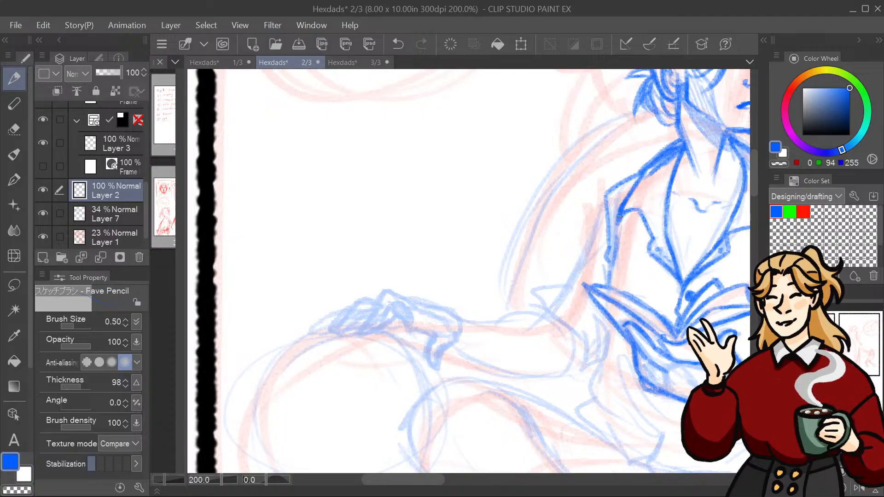
left_click_drag(604, 201, 582, 266)
mouse_move(598, 216)
left_mouse_down()
mouse_move(573, 279)
mouse_move(547, 287)
mouse_move(533, 312)
mouse_move(578, 324)
mouse_move(588, 357)
left_mouse_up()
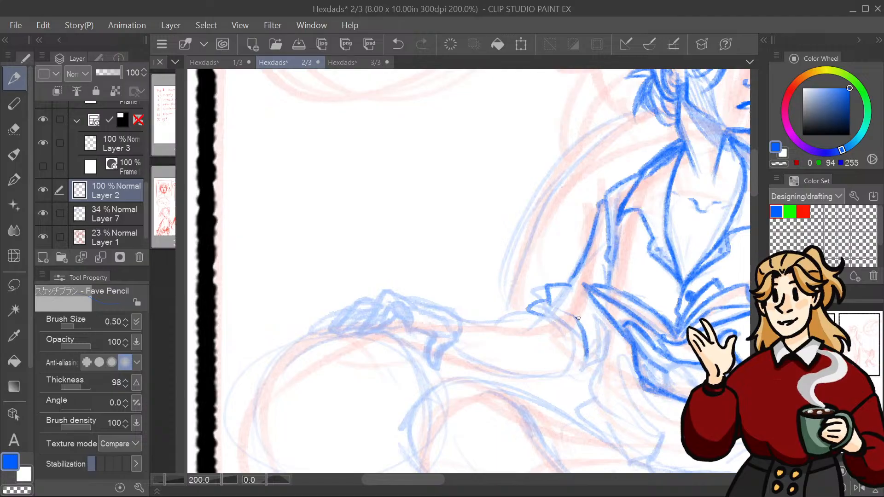
Step: Draw the upper and lower contours of the resting forearm between the wrist and the rolled cuff
mouse_move(461, 321)
left_mouse_down()
mouse_move(536, 315)
mouse_move(576, 349)
left_mouse_up()
left_click_drag(446, 347, 544, 369)
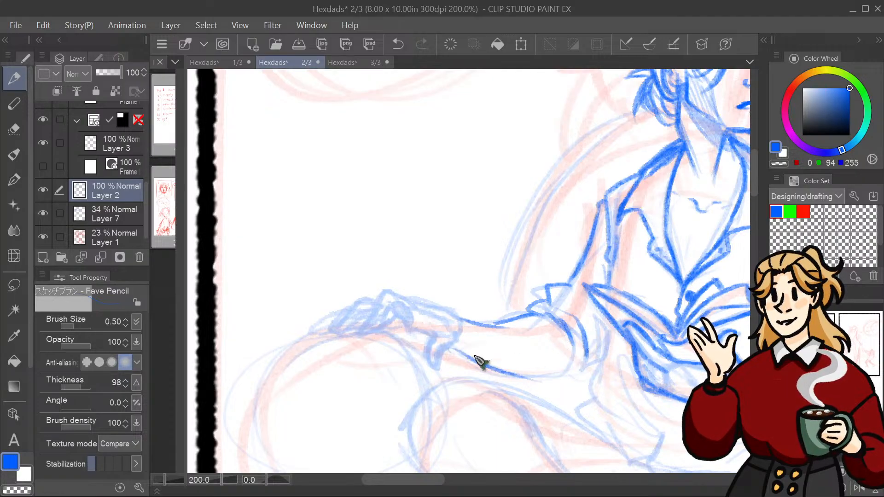
key("ctrl+z")
left_click_drag(455, 346, 527, 375)
key("ctrl+z")
mouse_move(460, 347)
left_mouse_down()
mouse_move(565, 377)
mouse_move(584, 372)
mouse_move(571, 373)
mouse_move(577, 344)
mouse_move(585, 367)
left_mouse_up()
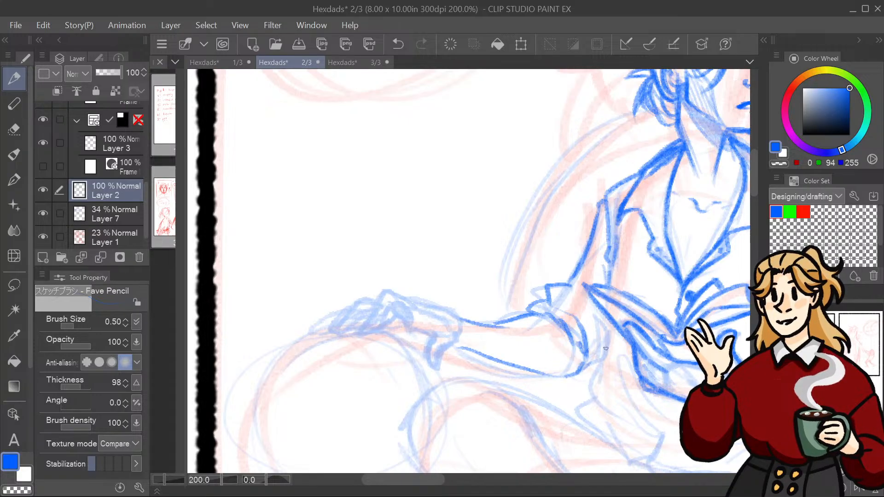
Step: Draw the side of the shirt below the book, the waistline and the wrinkled fabric edge at the hip
left_click_drag(600, 323, 607, 350)
left_click_drag(607, 345, 602, 361)
key("ctrl+z")
mouse_move(605, 324)
left_mouse_down()
mouse_move(588, 381)
mouse_move(595, 404)
mouse_move(593, 396)
mouse_move(582, 417)
left_mouse_up()
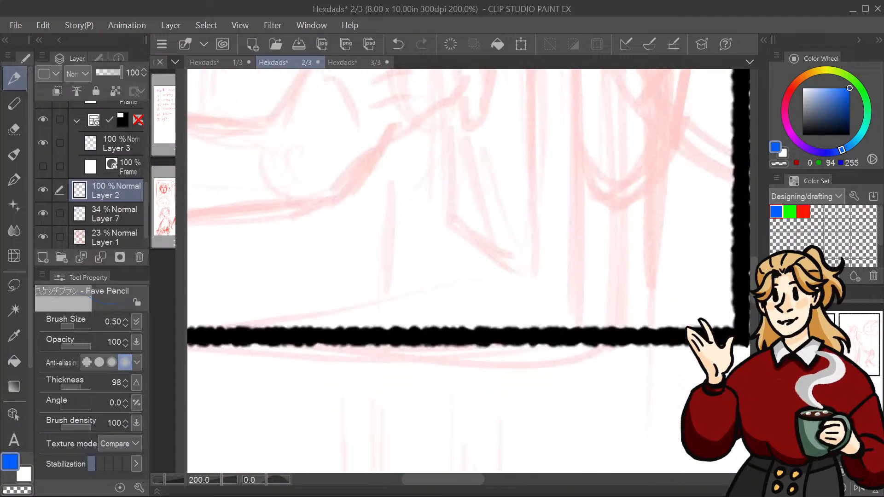
mouse_move(378, 71)
left_mouse_down()
mouse_move(596, 470)
mouse_move(329, 400)
mouse_move(337, 374)
left_mouse_up()
mouse_move(454, 207)
left_mouse_down()
mouse_move(511, 252)
mouse_move(482, 211)
mouse_move(525, 236)
mouse_move(510, 264)
left_mouse_up()
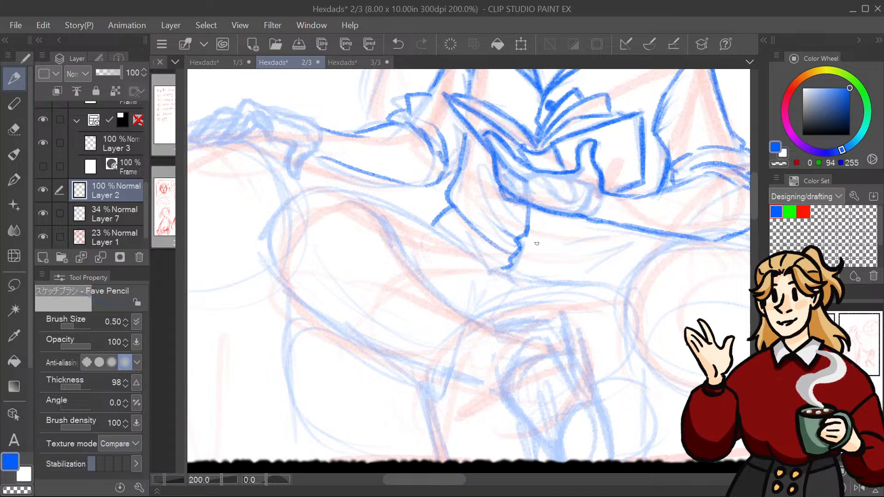
Step: Draw the top contour of the crossed leg from the hip along the thigh and around the knee
mouse_move(510, 265)
left_mouse_down()
mouse_move(529, 281)
mouse_move(528, 292)
mouse_move(491, 274)
mouse_move(485, 281)
mouse_move(482, 254)
mouse_move(337, 187)
mouse_move(400, 213)
mouse_move(320, 188)
mouse_move(339, 192)
mouse_move(293, 202)
mouse_move(270, 243)
left_mouse_up()
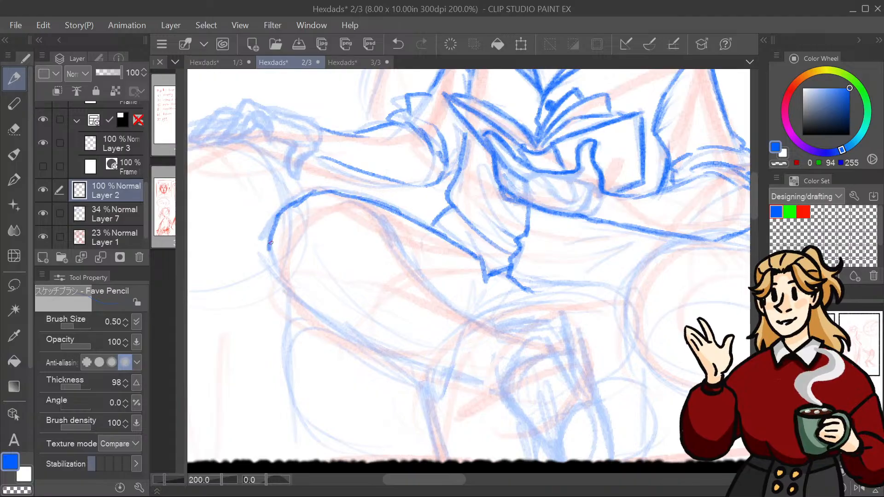
key("ctrl+z")
key("ctrl+z")
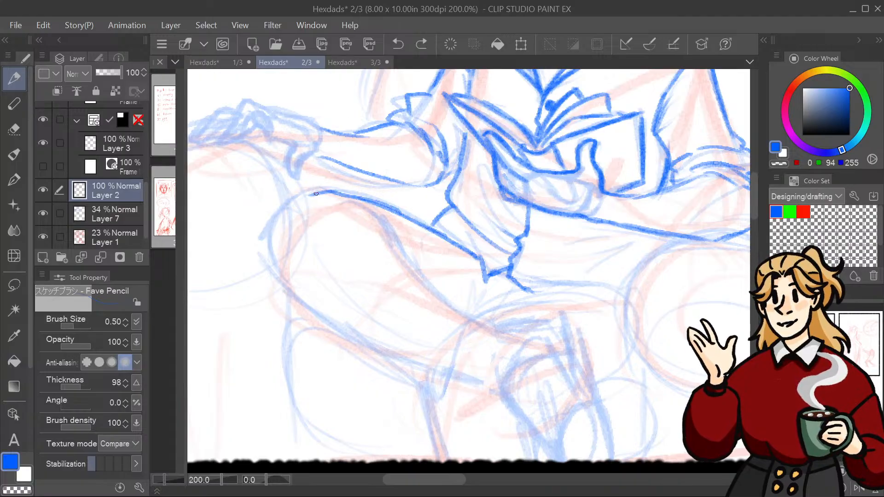
mouse_move(317, 195)
left_mouse_down()
mouse_move(280, 213)
mouse_move(268, 236)
mouse_move(381, 337)
left_mouse_up()
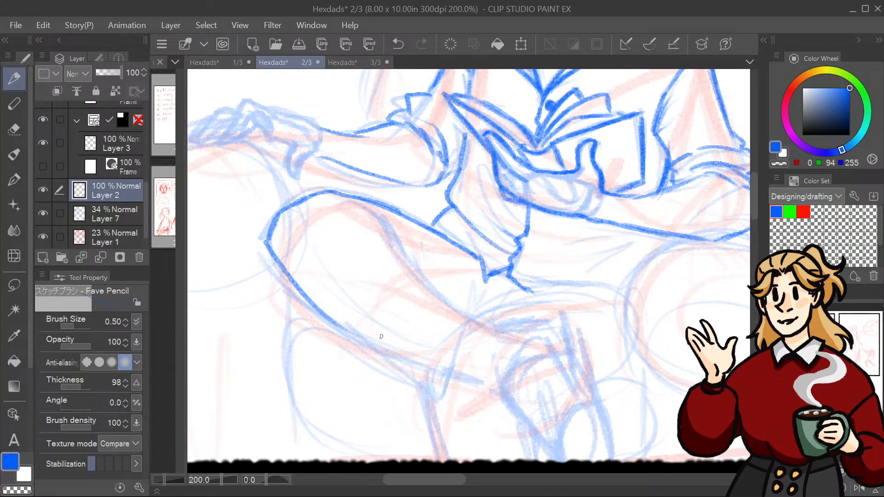
Step: Redraw the underside of the crossed leg as one clean line from the knee down to the trouser hem
key("ctrl+z")
mouse_move(269, 245)
left_mouse_down()
mouse_move(285, 278)
mouse_move(354, 336)
mouse_move(459, 360)
left_mouse_up()
key("ctrl+z")
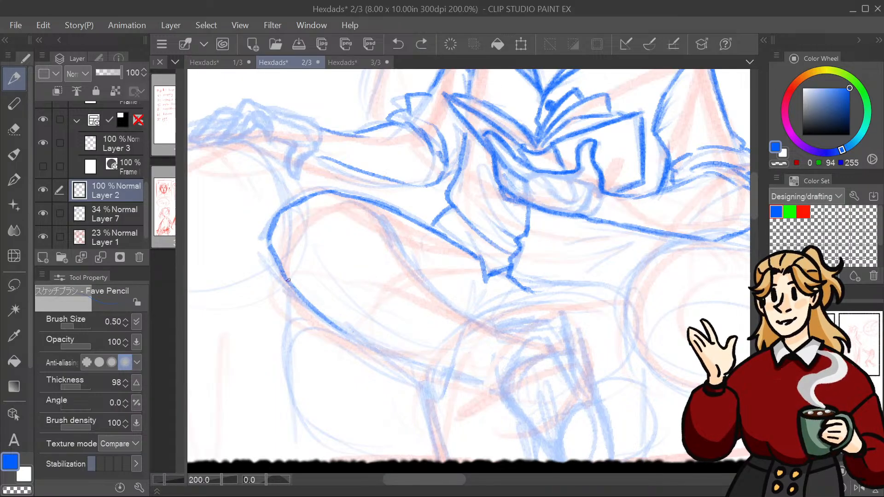
left_click_drag(287, 276, 416, 386)
key("ctrl+z")
mouse_move(366, 351)
left_mouse_down()
mouse_move(434, 405)
mouse_move(453, 319)
mouse_move(469, 316)
left_mouse_up()
key("ctrl+z")
key("ctrl+z")
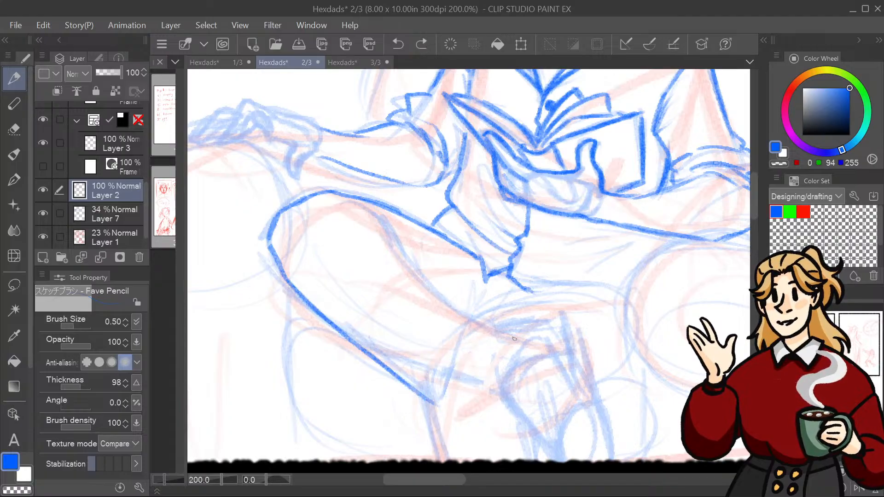
Step: Draw the trouser hem of the crossed leg and short ankle lines leading out of it
mouse_move(425, 397)
left_mouse_down()
mouse_move(456, 391)
mouse_move(442, 399)
mouse_move(484, 321)
left_mouse_up()
key("ctrl+z")
mouse_move(461, 379)
left_mouse_down()
mouse_move(445, 403)
mouse_move(456, 384)
mouse_move(496, 387)
left_mouse_up()
left_click_drag(475, 324, 509, 339)
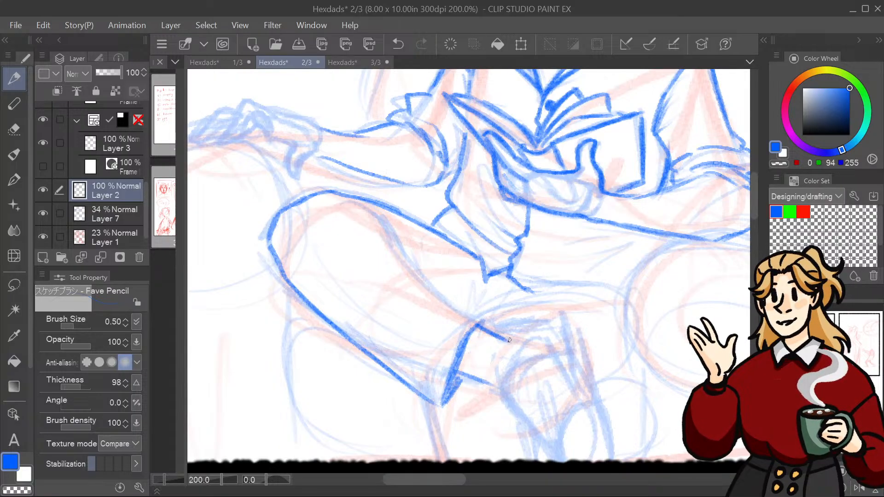
Step: Draw the inner calf line of the crossed leg from behind the knee to the hem, with a small fold
mouse_move(397, 251)
left_mouse_down()
mouse_move(373, 211)
mouse_move(397, 235)
left_mouse_up()
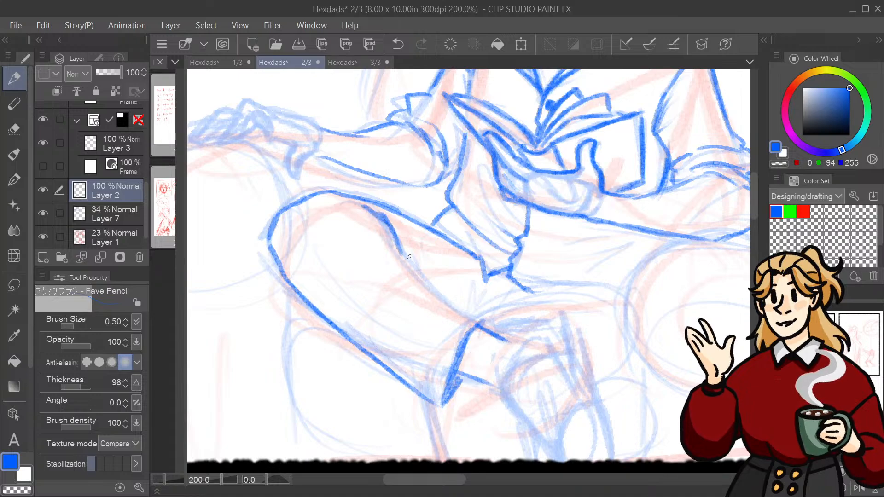
left_click_drag(411, 265, 463, 312)
left_click_drag(404, 239, 420, 270)
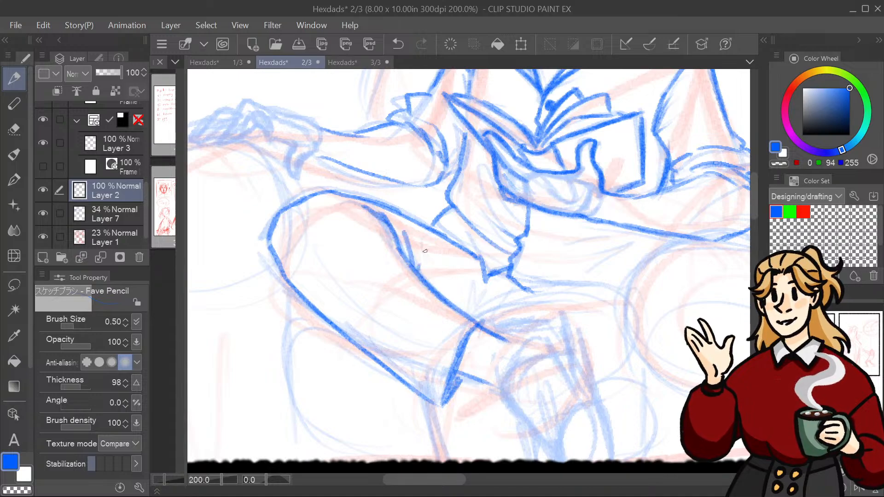
Step: Add fold lines to the lower part of the shirt beneath the book
left_click_drag(460, 138, 584, 154)
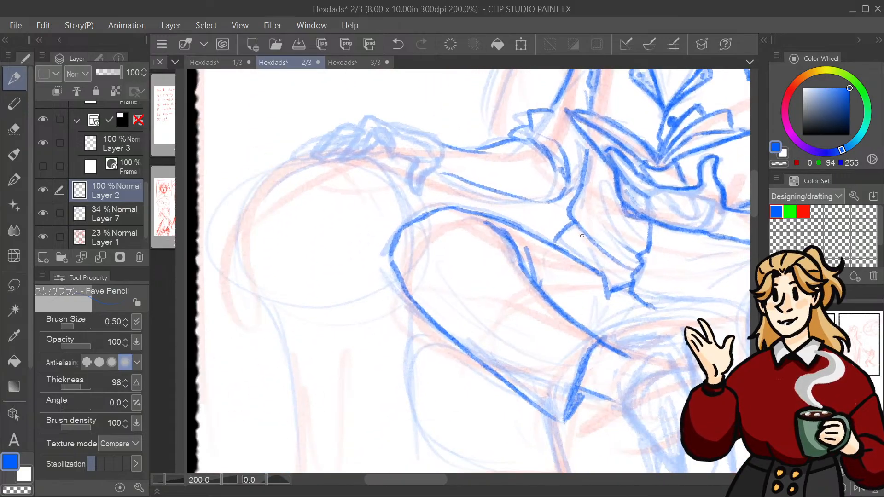
left_click_drag(574, 226, 593, 255)
mouse_move(601, 194)
left_mouse_down()
mouse_move(631, 248)
mouse_move(639, 235)
left_mouse_up()
Step: Draw the hand resting on the armrest, with its back, thumb and bent, overlapping fingers
left_click_drag(612, 175, 421, 369)
mouse_move(558, 194)
left_mouse_down()
mouse_move(637, 241)
mouse_move(650, 303)
mouse_move(642, 312)
mouse_move(650, 400)
left_mouse_up()
left_click_drag(293, 413, 519, 237)
mouse_move(472, 254)
left_mouse_down()
mouse_move(400, 230)
mouse_move(382, 262)
mouse_move(395, 271)
mouse_move(409, 254)
mouse_move(452, 280)
mouse_move(444, 293)
mouse_move(456, 308)
mouse_move(475, 280)
left_mouse_up()
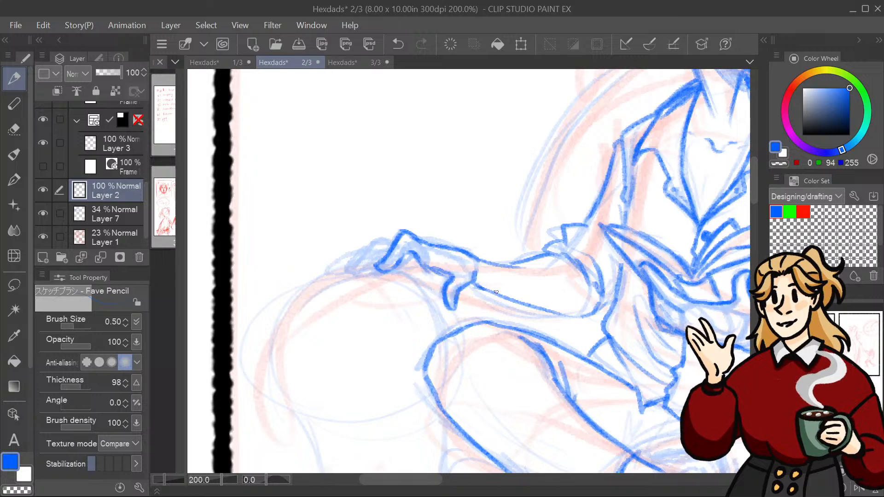
left_click_drag(465, 281, 640, 316)
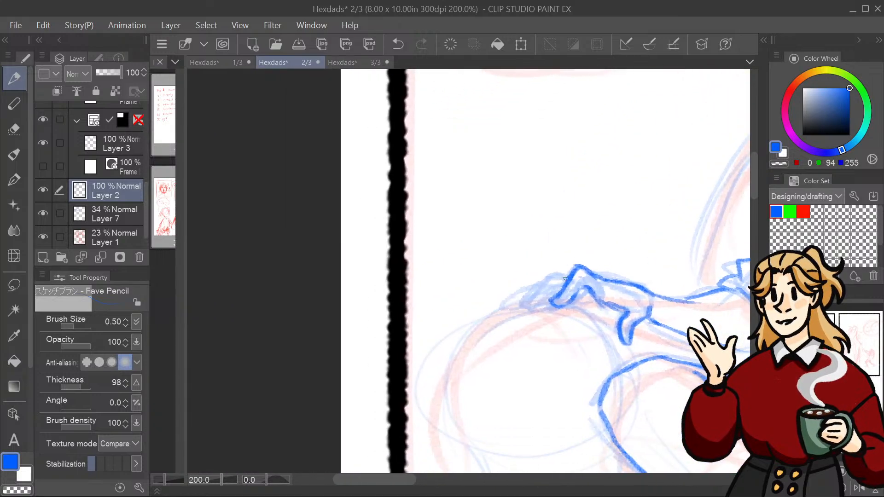
mouse_move(571, 275)
left_mouse_down()
mouse_move(554, 275)
mouse_move(527, 298)
mouse_move(525, 310)
mouse_move(536, 308)
mouse_move(545, 299)
mouse_move(535, 284)
mouse_move(507, 305)
left_mouse_up()
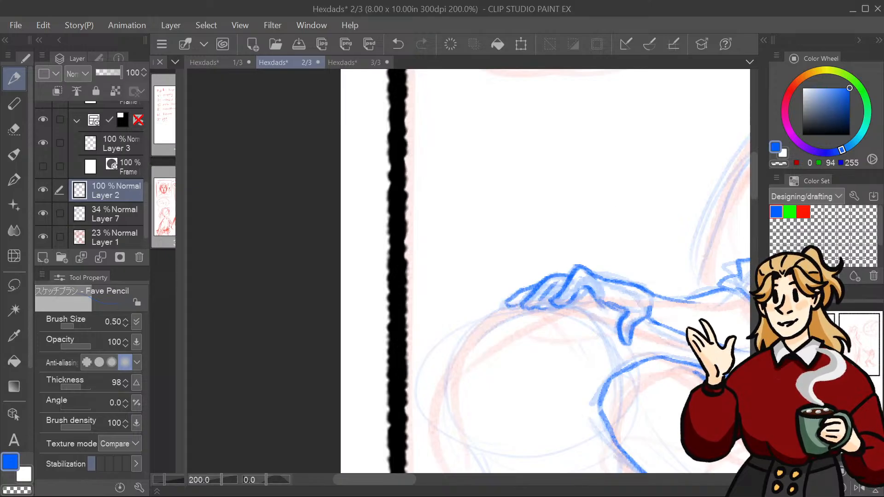
Step: Examine the seated character's clean linework within the whole panel
key("ctrl+minus")
key("ctrl+minus")
key("ctrl+minus")
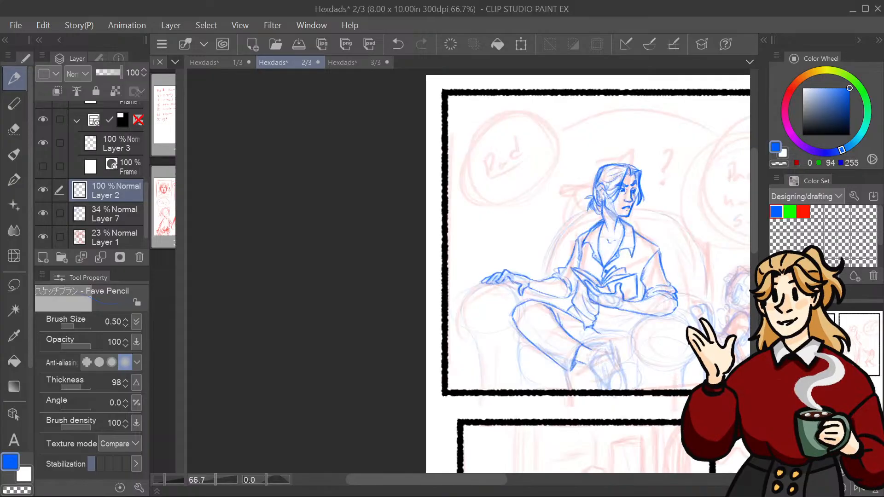
left_click_drag(587, 272, 558, 266)
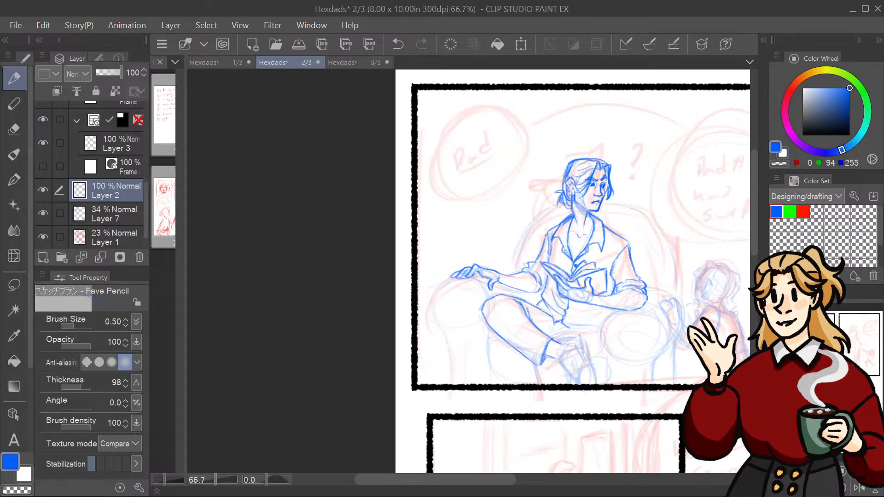
key("ctrl+plus")
key("ctrl+plus")
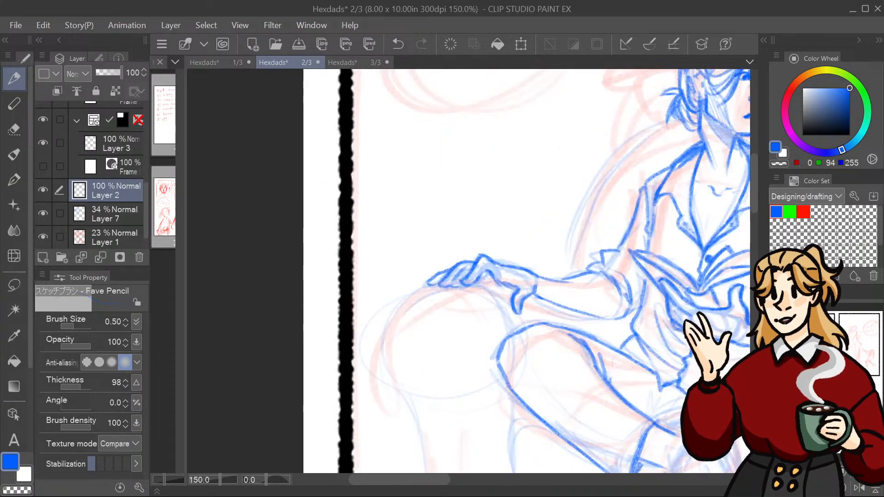
Step: Draw the round armrest front beneath the resting hand, the support edge below it, and a central button with radiating creases
left_click_drag(598, 350, 436, 312)
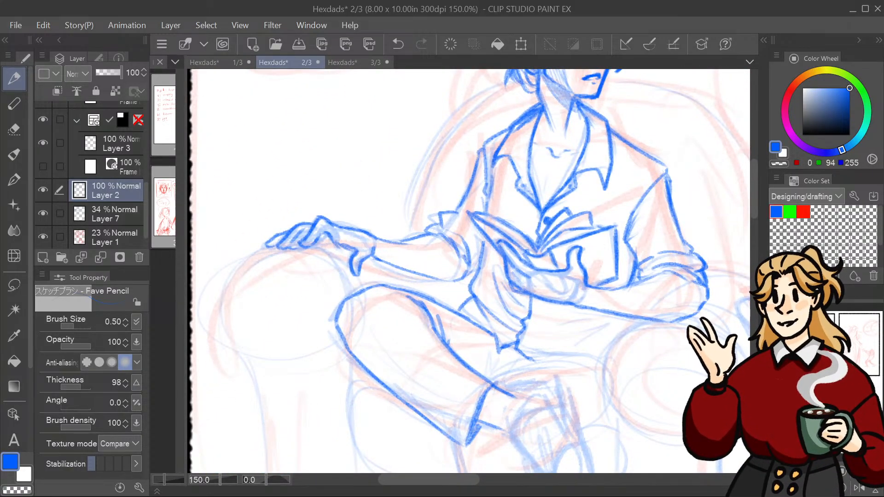
mouse_move(534, 276)
left_mouse_down()
mouse_move(562, 298)
mouse_move(547, 367)
mouse_move(515, 351)
mouse_move(522, 332)
mouse_move(488, 374)
mouse_move(546, 346)
mouse_move(605, 250)
left_mouse_up()
mouse_move(335, 219)
left_mouse_down()
mouse_move(294, 270)
mouse_move(295, 318)
mouse_move(349, 336)
left_mouse_up()
mouse_move(302, 307)
left_mouse_down()
mouse_move(333, 336)
mouse_move(332, 389)
left_mouse_up()
left_click_drag(395, 221, 419, 272)
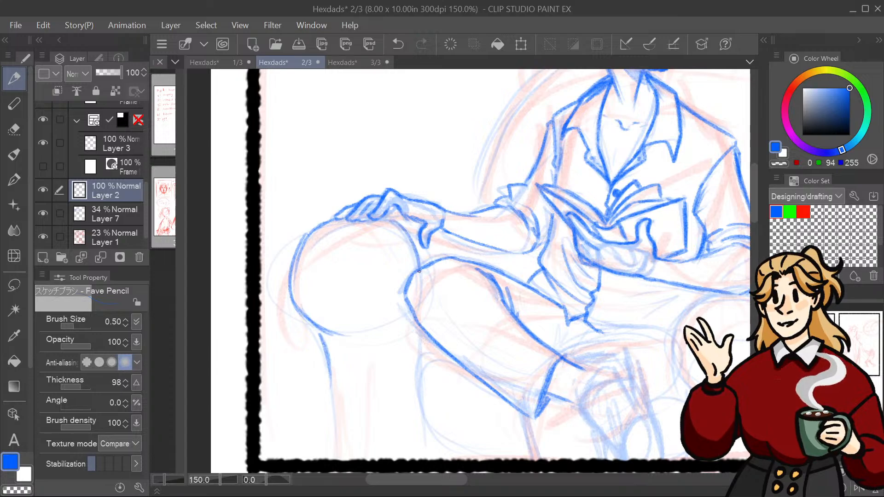
left_click_drag(413, 313, 350, 341)
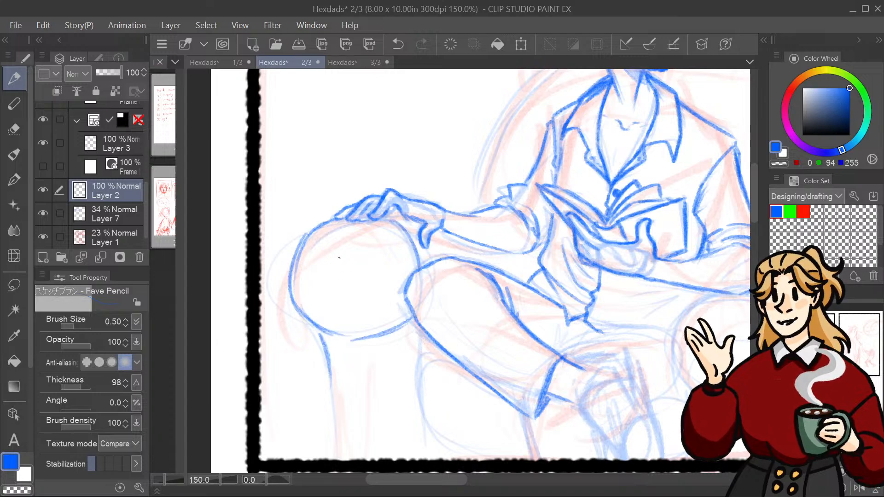
mouse_move(334, 248)
left_mouse_down()
mouse_move(370, 281)
mouse_move(328, 308)
mouse_move(380, 312)
left_mouse_up()
mouse_move(362, 277)
left_mouse_down()
mouse_move(355, 291)
mouse_move(364, 279)
left_mouse_up()
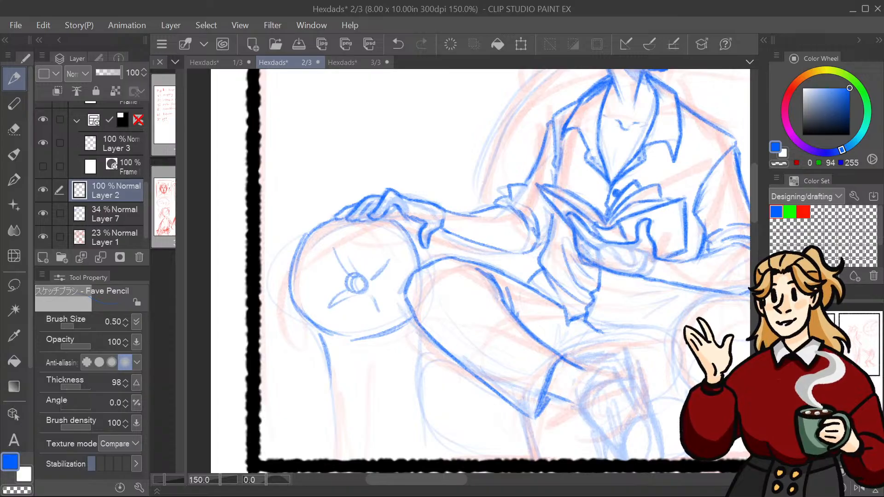
Step: Draw the other armrest's round front under the book-holding arm, its support edge, and a central button with radiating creases
left_click_drag(747, 355, 548, 293)
mouse_move(507, 236)
left_mouse_down()
mouse_move(534, 227)
mouse_move(579, 235)
mouse_move(596, 253)
mouse_move(456, 286)
left_mouse_up()
left_click_drag(479, 242, 470, 316)
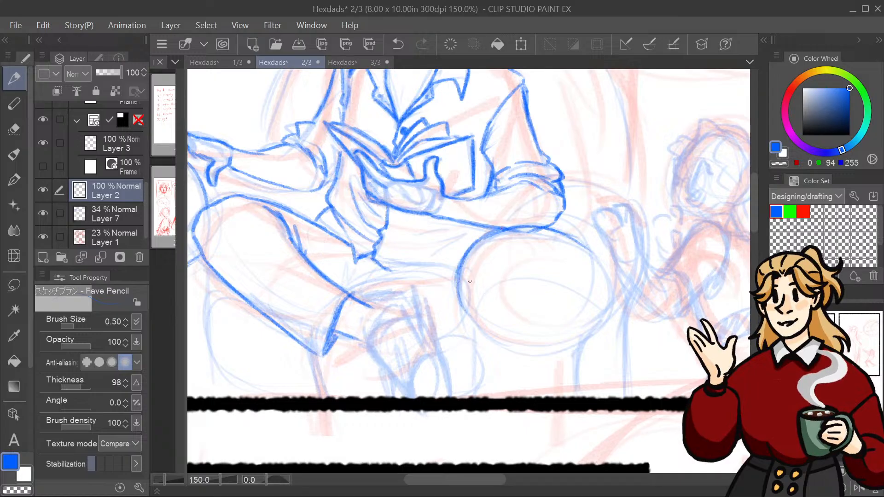
left_click_drag(462, 256, 505, 337)
left_click_drag(459, 289, 490, 333)
mouse_move(556, 228)
left_mouse_down()
mouse_move(608, 281)
mouse_move(595, 328)
left_mouse_up()
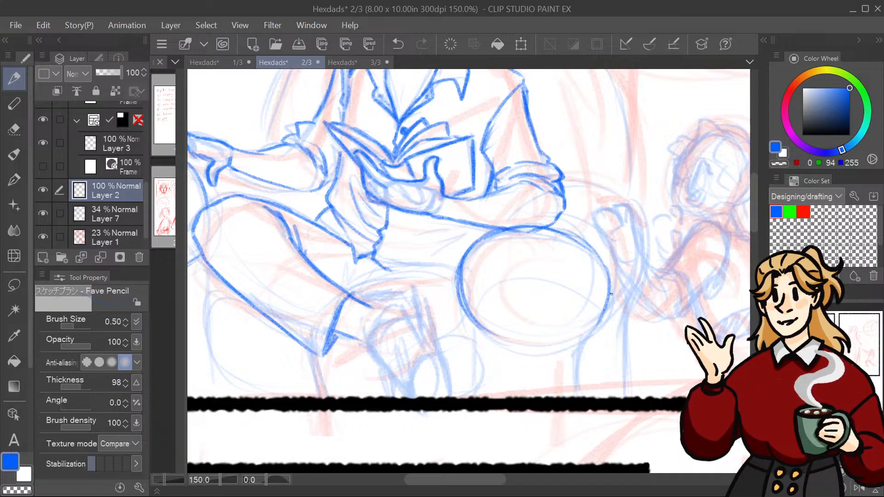
mouse_move(612, 295)
left_mouse_down()
mouse_move(548, 350)
mouse_move(569, 385)
left_mouse_up()
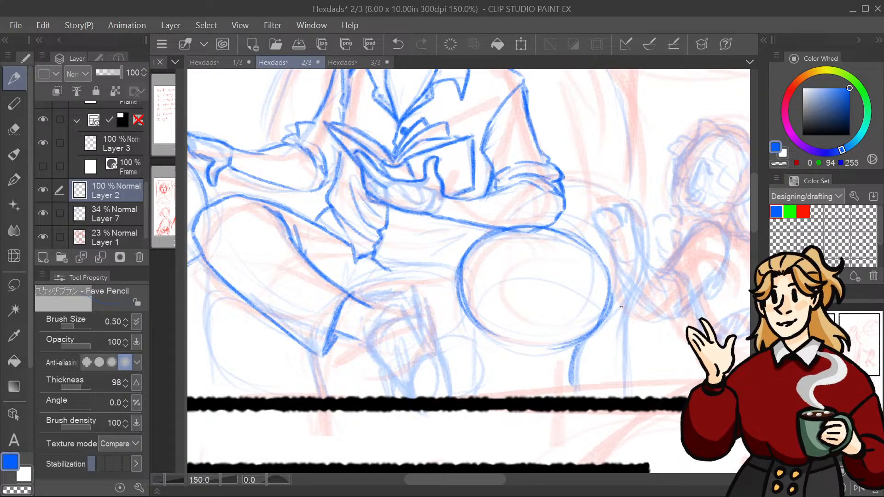
left_click_drag(621, 307, 584, 337)
mouse_move(527, 283)
left_mouse_down()
mouse_move(543, 291)
mouse_move(525, 281)
left_mouse_up()
mouse_move(518, 261)
left_mouse_down()
mouse_move(543, 289)
mouse_move(499, 313)
mouse_move(550, 323)
left_mouse_up()
Step: Darken the upper edge of the armrest under the bent elbow and add a short line running back from it
mouse_move(295, 221)
left_mouse_down()
mouse_move(719, 338)
mouse_move(436, 246)
mouse_move(399, 222)
mouse_move(413, 193)
mouse_move(442, 265)
mouse_move(477, 197)
mouse_move(349, 205)
mouse_move(443, 233)
mouse_move(401, 328)
mouse_move(376, 280)
mouse_move(387, 258)
mouse_move(404, 254)
left_mouse_up()
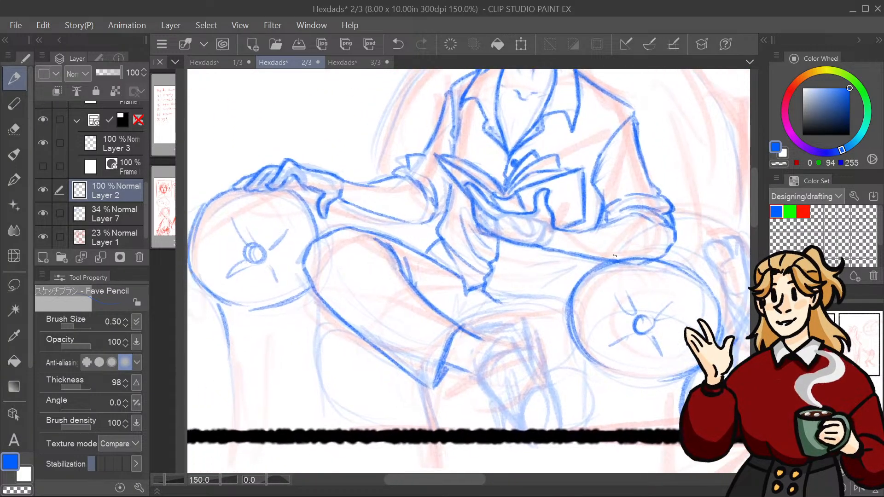
left_click_drag(606, 259, 573, 293)
mouse_move(649, 257)
left_mouse_down()
mouse_move(675, 257)
mouse_move(706, 283)
mouse_move(595, 267)
left_mouse_up()
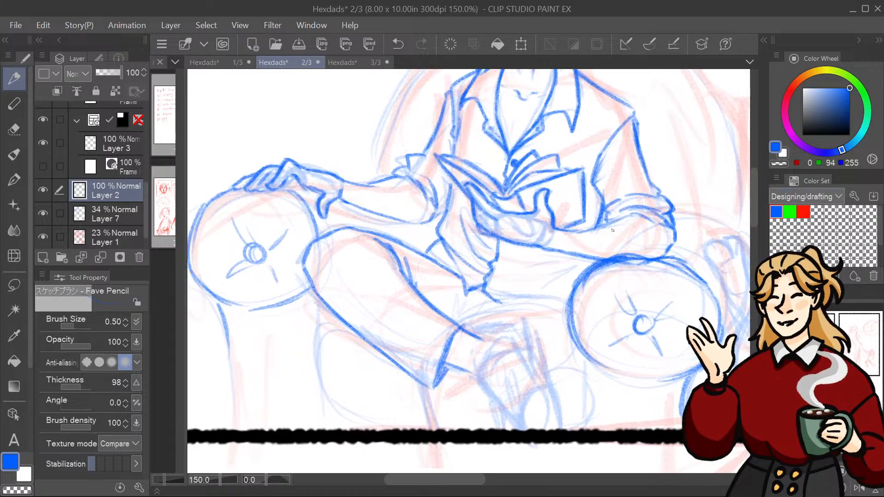
left_click(14, 129)
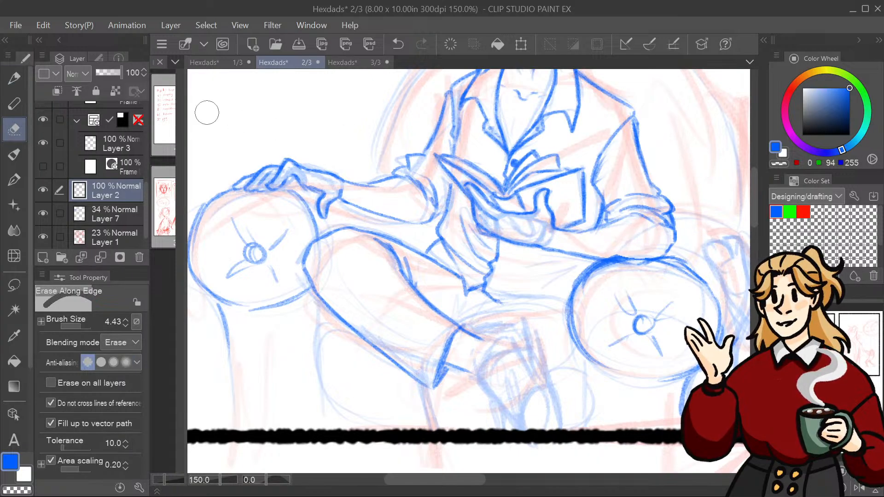
left_click(15, 83)
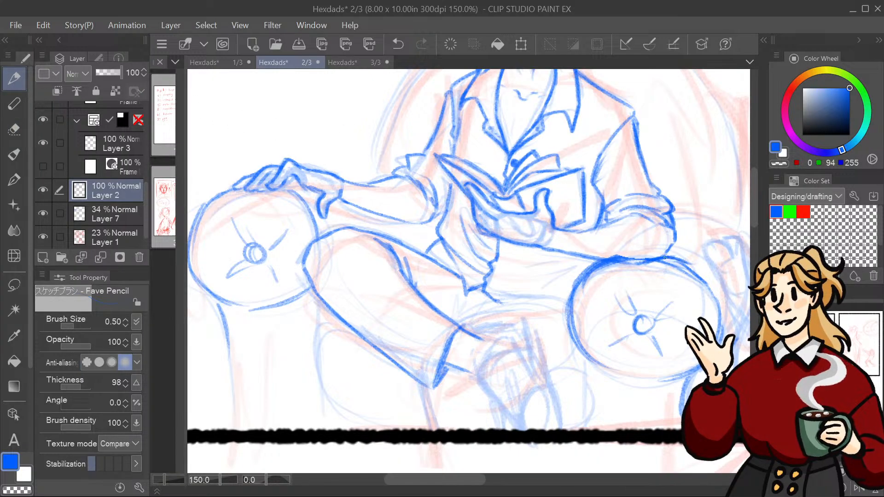
mouse_move(670, 254)
left_mouse_down()
mouse_move(698, 253)
mouse_move(695, 240)
left_mouse_up()
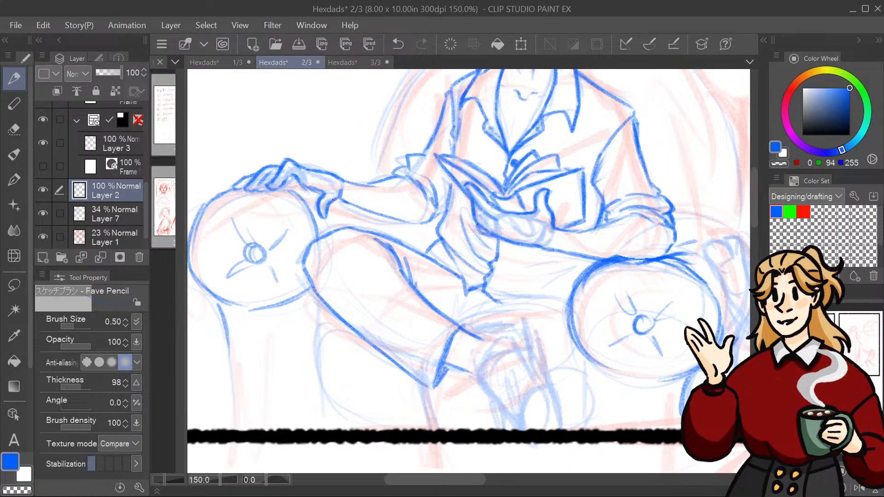
Step: Thicken the outline of the armrest front beneath the resting hand with repeated strokes along its outer and lower curve
mouse_move(269, 195)
left_mouse_down()
mouse_move(295, 193)
mouse_move(313, 208)
mouse_move(195, 213)
mouse_move(193, 267)
left_mouse_up()
left_click_drag(197, 211, 213, 297)
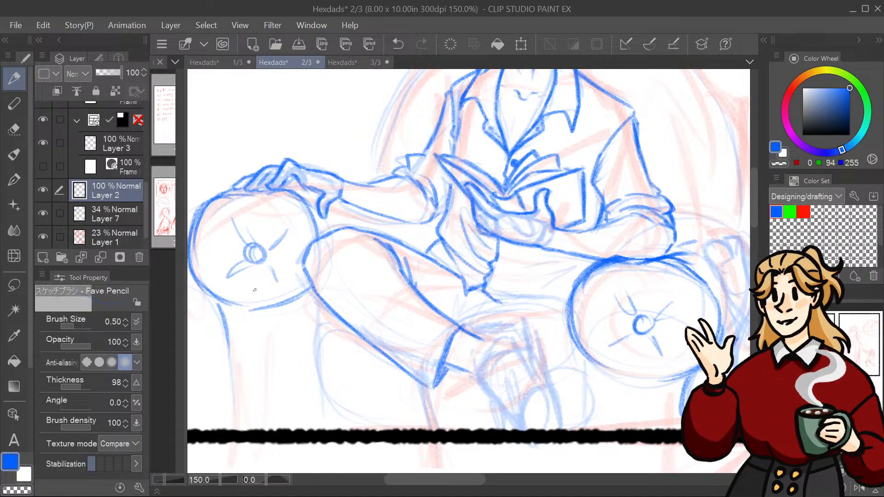
mouse_move(311, 214)
left_mouse_down()
mouse_move(365, 288)
mouse_move(365, 223)
mouse_move(399, 174)
mouse_move(407, 189)
left_mouse_up()
left_click_drag(366, 157, 407, 186)
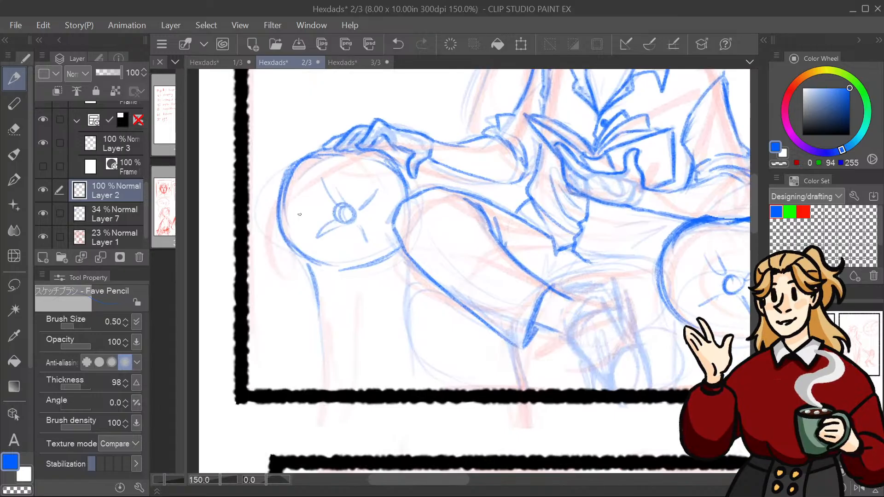
left_click_drag(282, 205, 357, 258)
mouse_move(287, 237)
left_mouse_down()
mouse_move(372, 262)
mouse_move(394, 252)
left_mouse_up()
mouse_move(279, 207)
left_mouse_down()
mouse_move(366, 263)
mouse_move(332, 154)
left_mouse_up()
mouse_move(287, 242)
left_mouse_down()
mouse_move(296, 167)
mouse_move(309, 161)
left_mouse_up()
left_click_drag(287, 240, 312, 166)
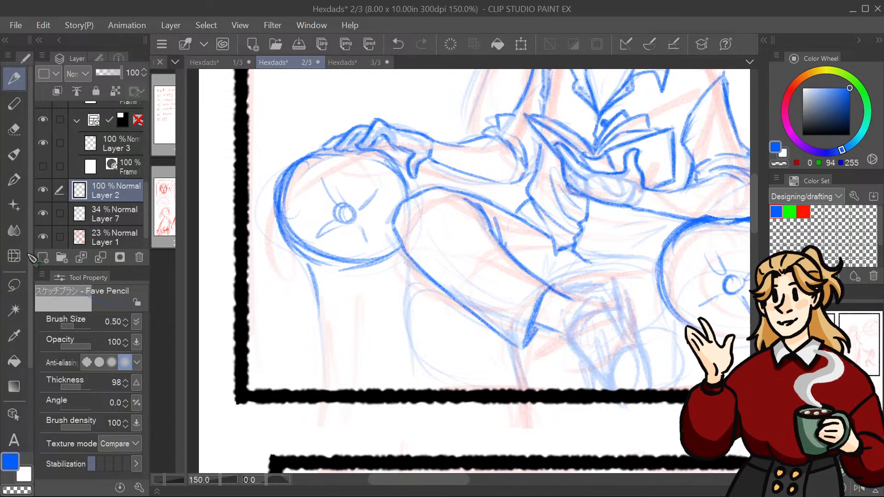
Step: Lasso the button and creases on the armrest beneath the resting hand, shift them slightly upward, and clear the selection
left_click(14, 285)
mouse_move(387, 179)
left_mouse_down()
mouse_move(355, 242)
mouse_move(338, 164)
mouse_move(329, 167)
left_mouse_up()
key("ctrl+t")
left_click_drag(361, 225, 362, 218)
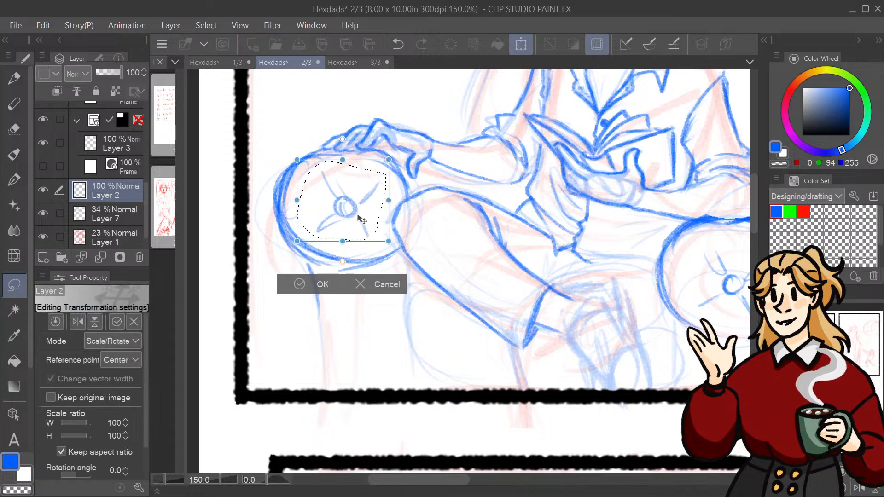
left_click(336, 284)
key("ctrl+minus")
key("ctrl+minus")
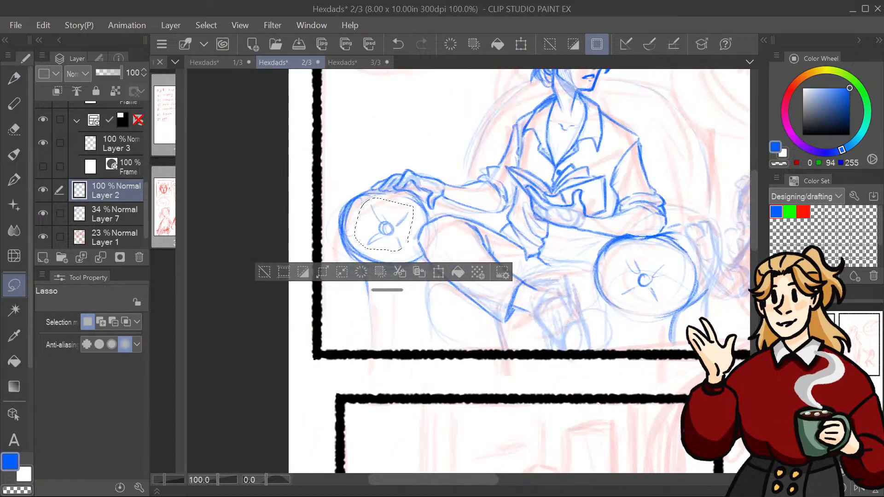
key("ctrl+d")
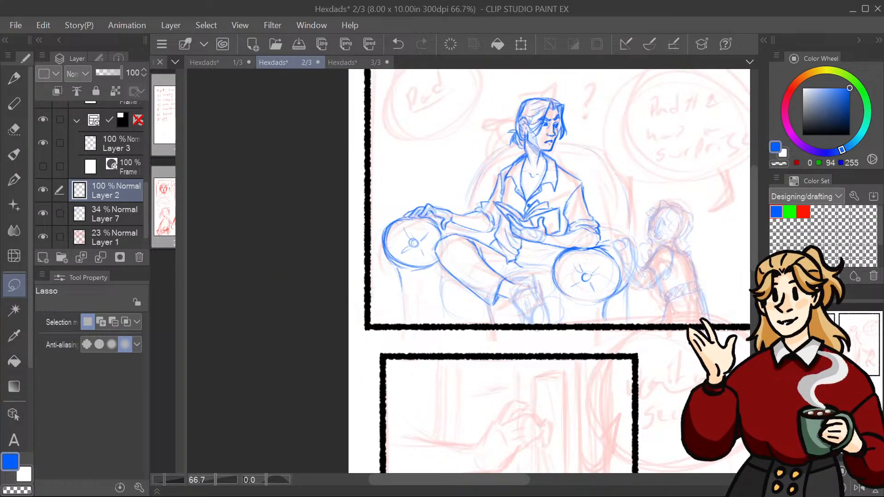
Step: Draw the curved outline of the armchair's back on both sides of the seated character
left_click_drag(301, 319, 250, 268)
left_click(16, 78)
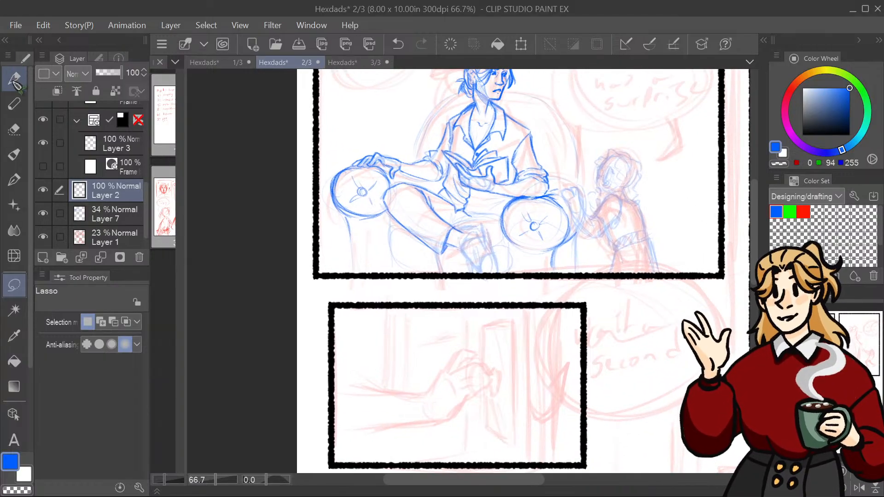
left_click_drag(472, 193, 477, 270)
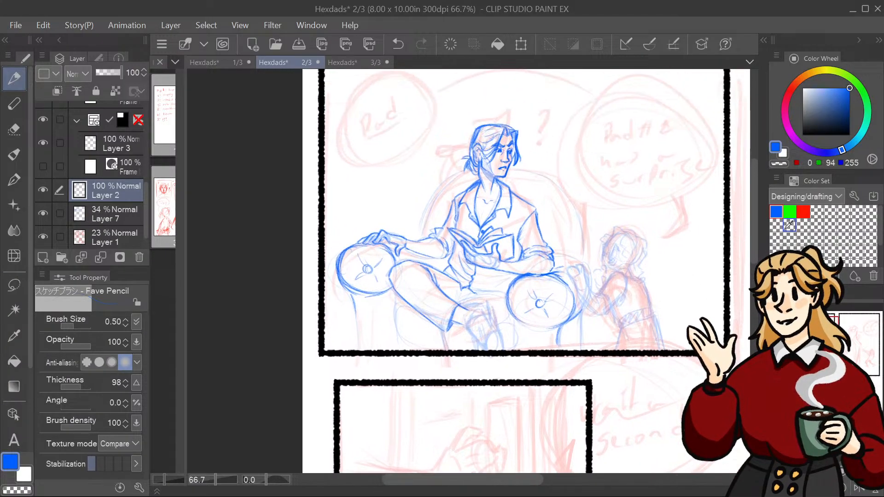
mouse_move(419, 234)
left_mouse_down()
mouse_move(433, 202)
mouse_move(467, 170)
left_mouse_up()
left_click_drag(413, 237, 448, 178)
mouse_move(512, 172)
left_mouse_down()
mouse_move(563, 184)
mouse_move(584, 263)
left_mouse_up()
left_click_drag(584, 251, 549, 193)
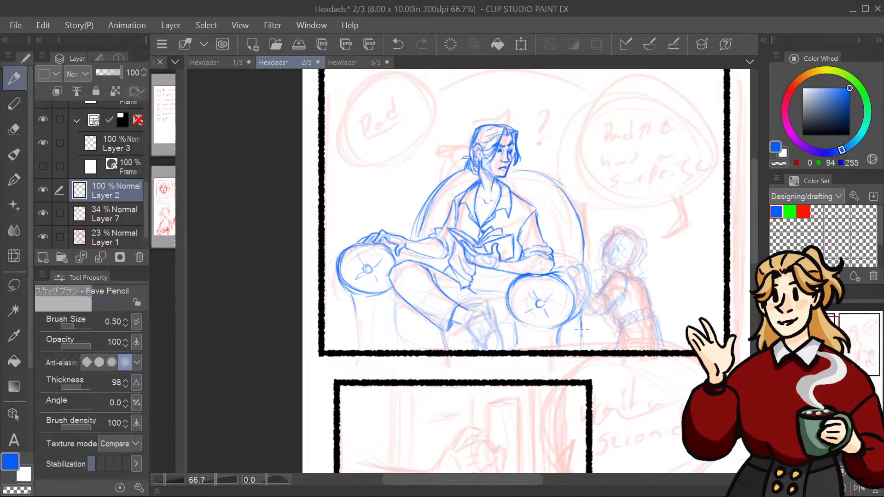
Step: Draw the armchair's lower support edges and the rounded outline of the seat cushion beneath the crossed leg
left_click_drag(582, 315, 581, 343)
left_click_drag(352, 301, 360, 341)
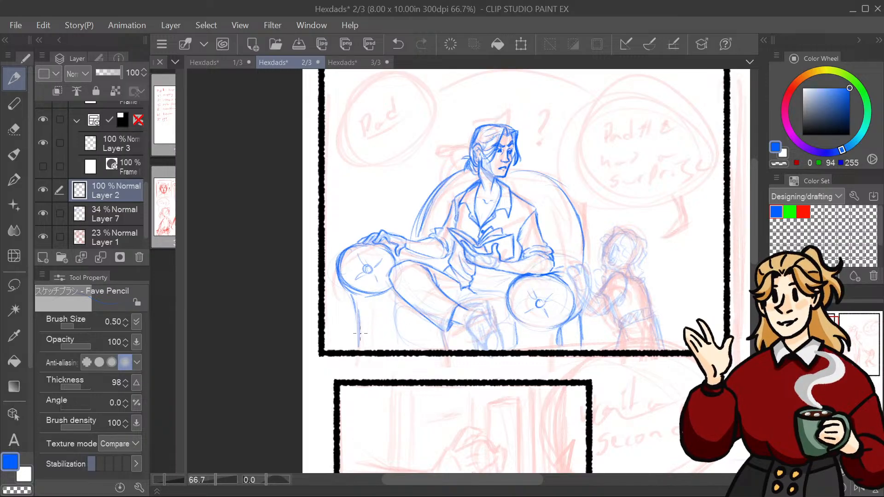
left_click_drag(401, 304, 385, 331)
mouse_move(394, 334)
left_mouse_down()
mouse_move(460, 327)
mouse_move(451, 403)
mouse_move(498, 90)
mouse_move(512, 198)
left_mouse_up()
Step: Draw the crossed leg's boot with a ridged sole, plus the ankle lines leading up to the trouser hem
key("ctrl+plus")
key("ctrl+plus")
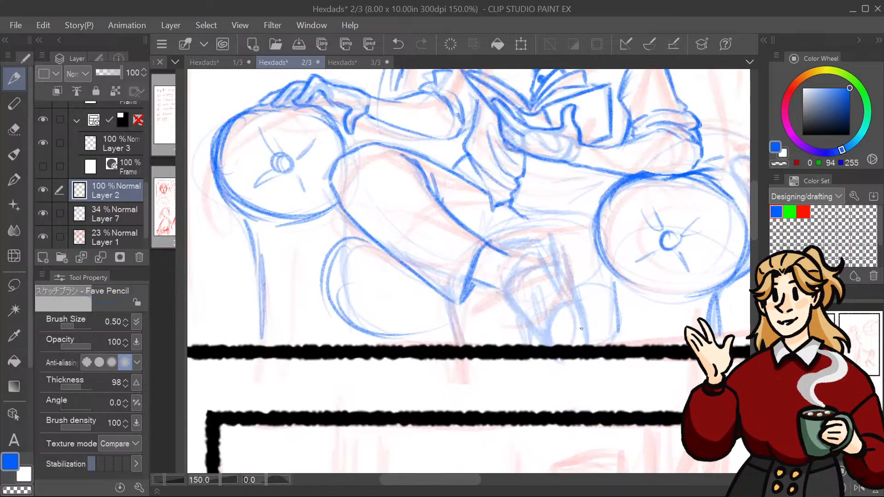
mouse_move(569, 301)
left_mouse_down()
mouse_move(550, 295)
mouse_move(540, 326)
mouse_move(538, 345)
left_mouse_up()
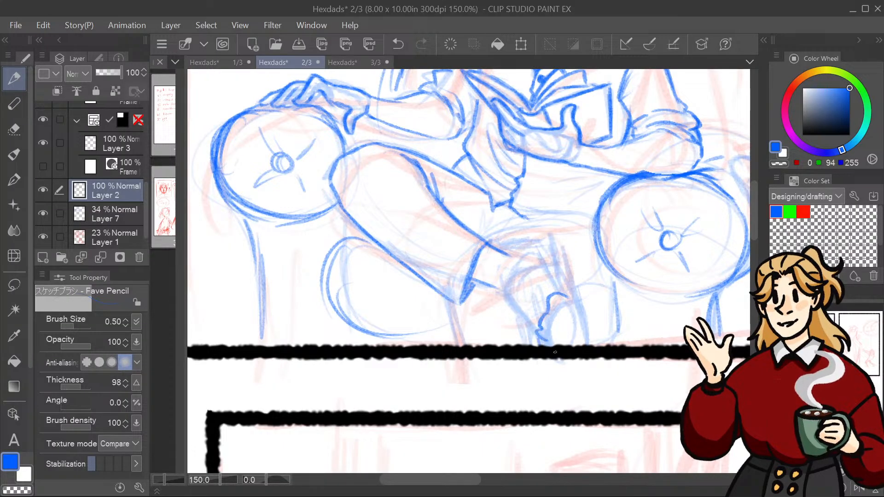
mouse_move(576, 284)
left_mouse_down()
mouse_move(546, 238)
mouse_move(563, 245)
mouse_move(591, 341)
left_mouse_up()
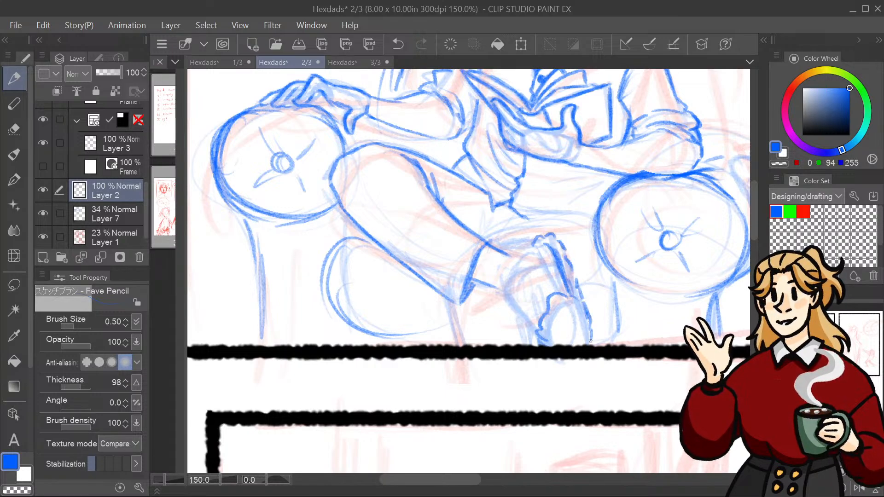
left_click_drag(543, 242, 565, 290)
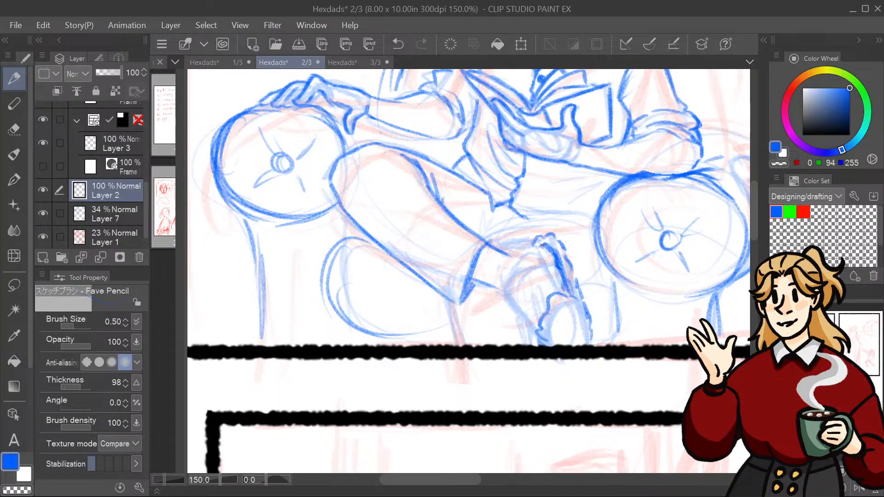
mouse_move(504, 249)
left_mouse_down()
mouse_move(557, 254)
mouse_move(565, 296)
left_mouse_up()
mouse_move(501, 288)
left_mouse_down()
mouse_move(506, 288)
mouse_move(535, 325)
mouse_move(479, 279)
left_mouse_up()
left_click_drag(489, 243, 514, 255)
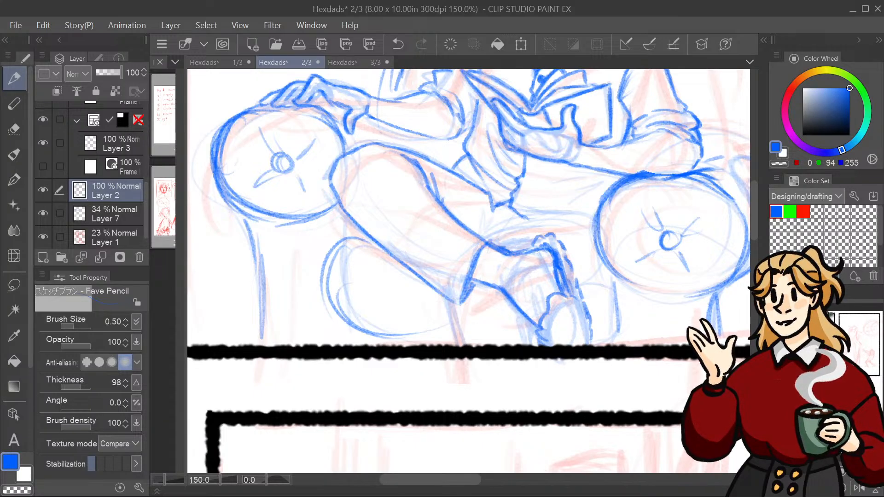
Step: Try additional lines on the boot and crossed lower leg, and undo the latest strokes
left_click_drag(575, 257, 643, 220)
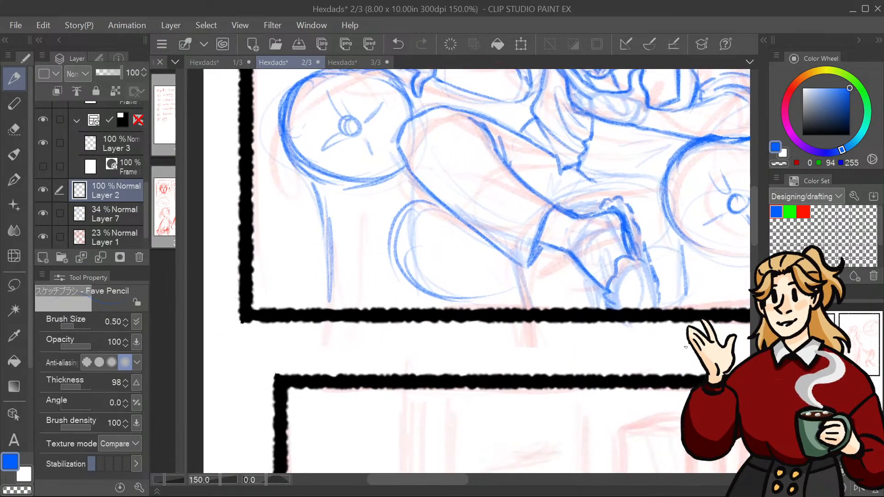
left_click_drag(609, 286, 616, 307)
left_click_drag(639, 260, 653, 306)
mouse_move(561, 173)
left_mouse_down()
mouse_move(527, 355)
mouse_move(507, 335)
mouse_move(552, 274)
mouse_move(554, 286)
left_mouse_up()
mouse_move(555, 321)
left_mouse_down()
mouse_move(549, 356)
mouse_move(566, 336)
mouse_move(561, 360)
left_mouse_up()
key("ctrl+z")
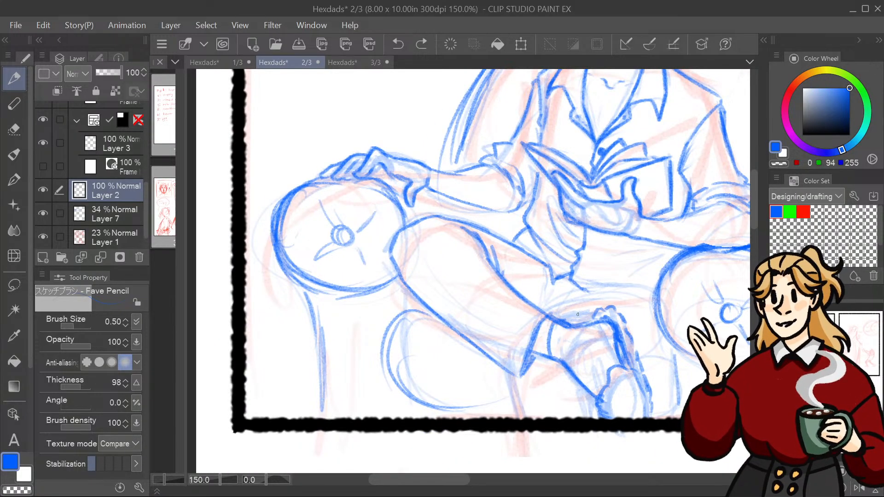
key("ctrl+z")
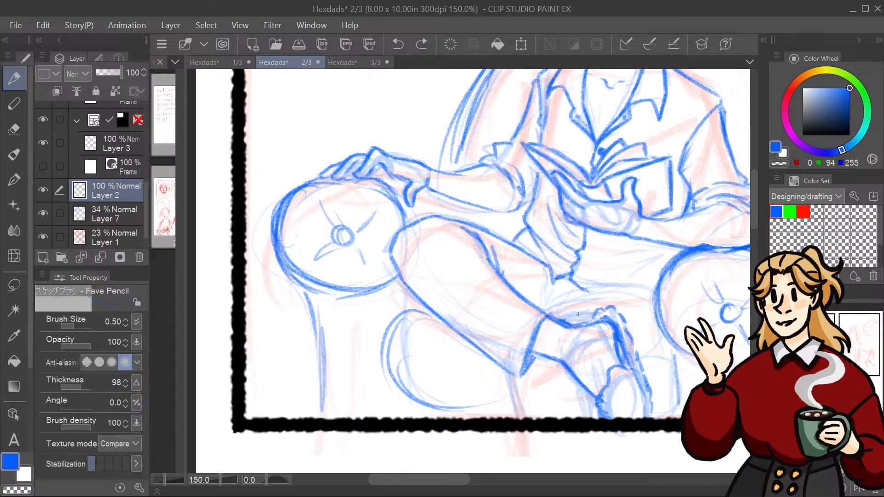
Step: Erase the clean lines of the boot, ankle, trouser hem and crossed lower leg up to the knee
left_click_drag(725, 196, 722, 140)
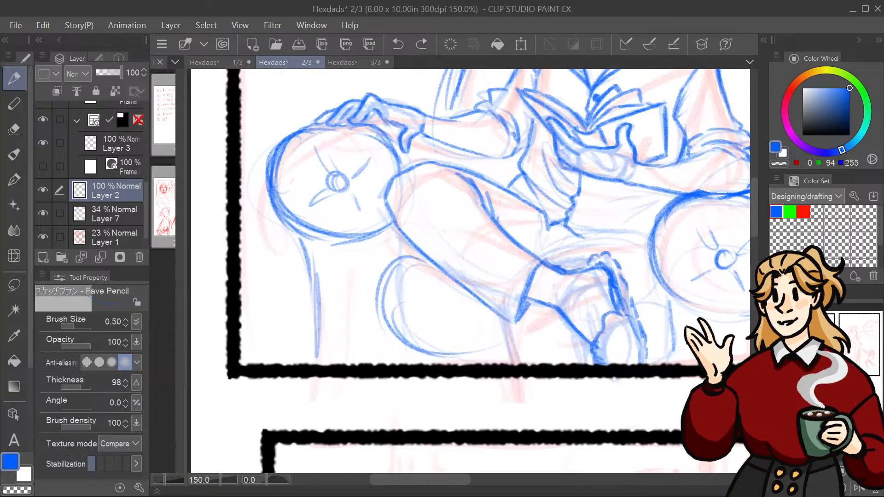
left_click_drag(506, 368, 427, 113)
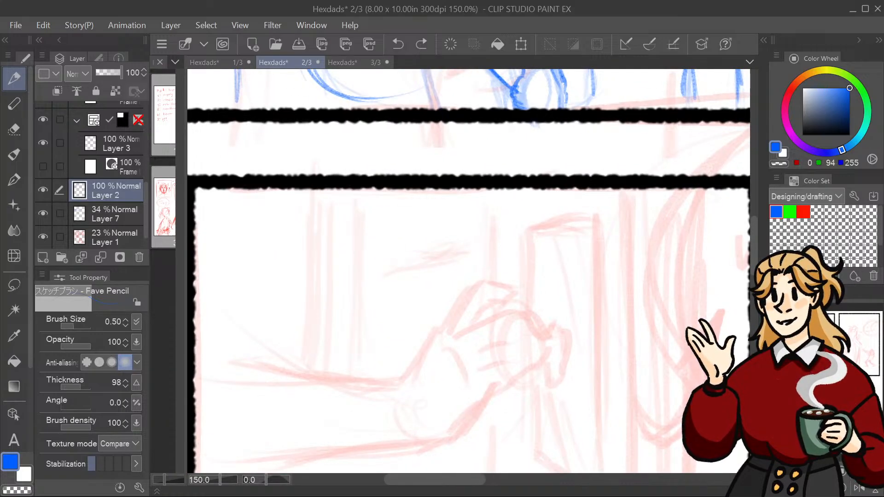
mouse_move(506, 101)
left_mouse_down()
mouse_move(473, 462)
mouse_move(466, 413)
left_mouse_up()
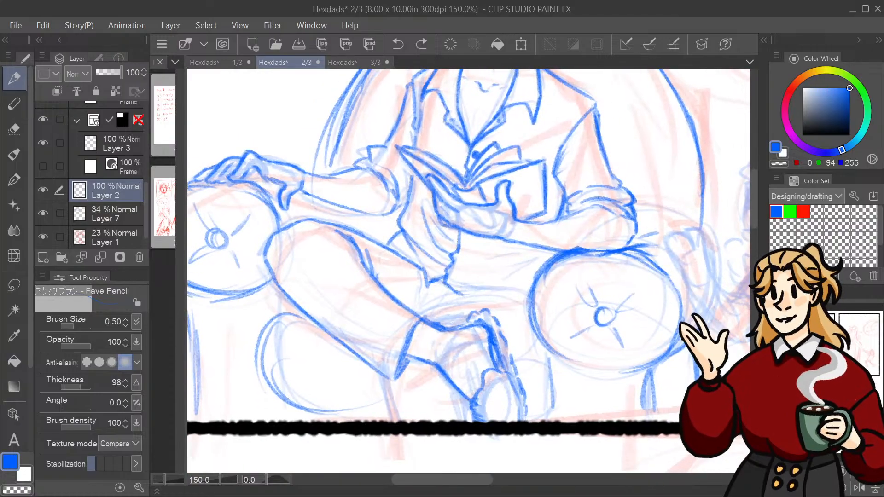
left_click(14, 130)
mouse_move(504, 391)
left_mouse_down()
mouse_move(460, 364)
mouse_move(444, 382)
mouse_move(431, 331)
mouse_move(416, 354)
mouse_move(501, 343)
mouse_move(475, 319)
mouse_move(489, 320)
mouse_move(480, 328)
mouse_move(509, 360)
mouse_move(523, 410)
left_mouse_up()
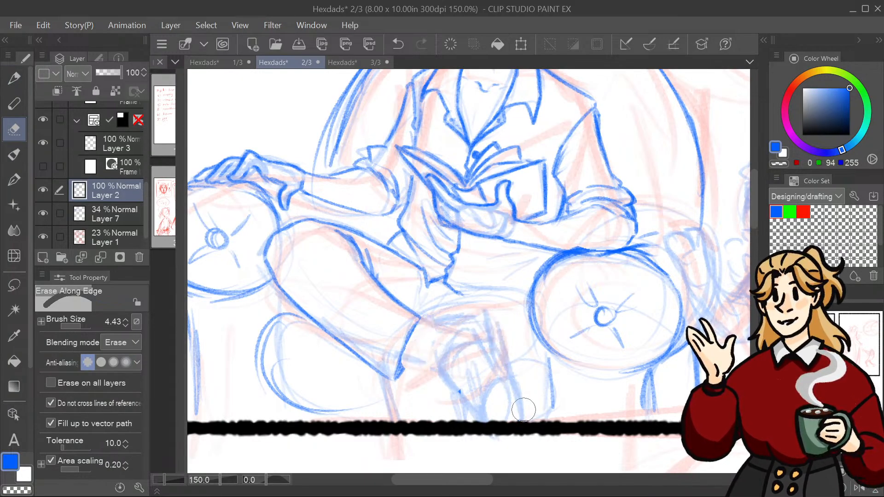
left_click_drag(459, 398, 487, 368)
mouse_move(309, 301)
left_mouse_down()
mouse_move(293, 295)
mouse_move(305, 286)
mouse_move(345, 322)
mouse_move(361, 354)
mouse_move(410, 338)
mouse_move(398, 313)
mouse_move(355, 276)
mouse_move(370, 281)
mouse_move(341, 244)
left_mouse_up()
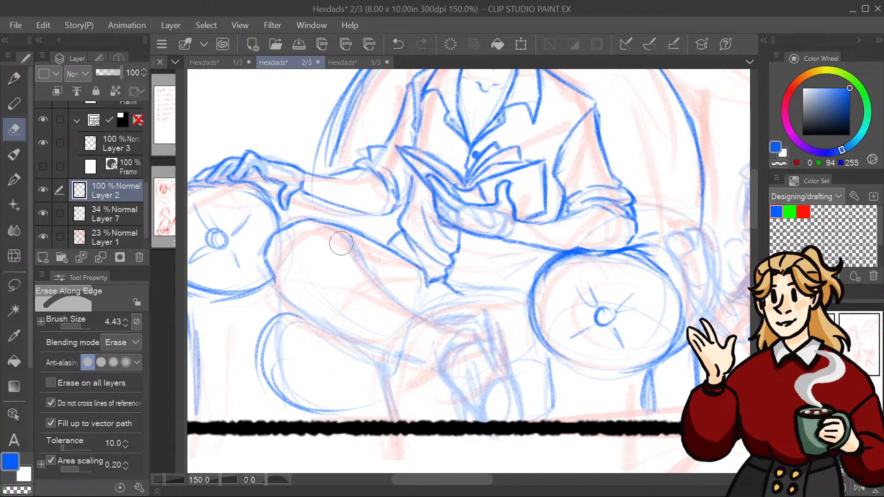
Step: Draw short curved strokes with crossing lines across the crossed leg's thigh near the shirt hem
left_click_drag(391, 281, 445, 330)
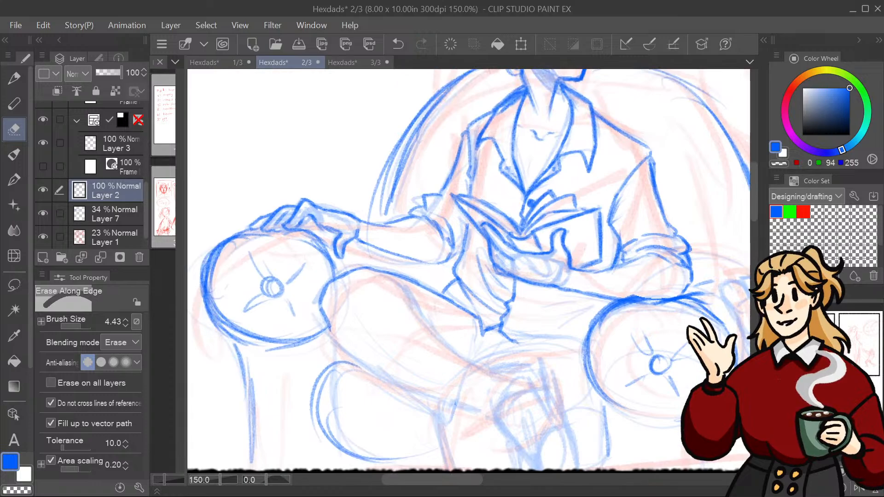
left_click(18, 77)
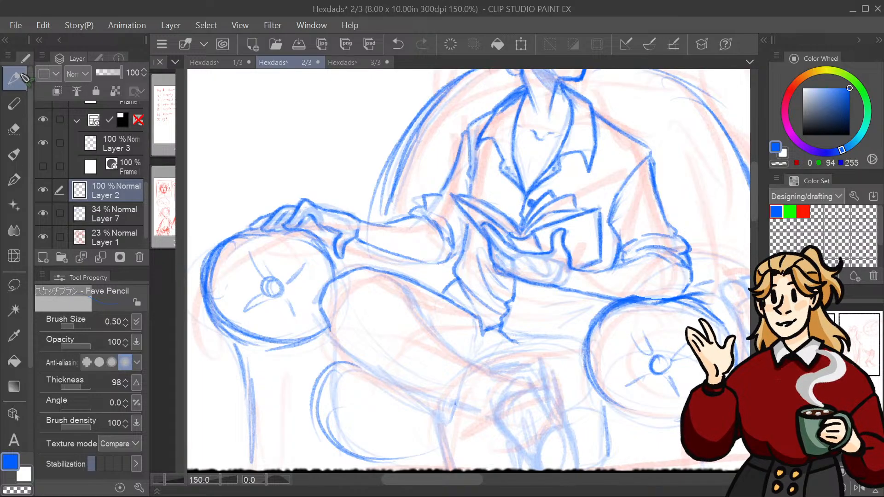
left_click_drag(458, 310, 462, 349)
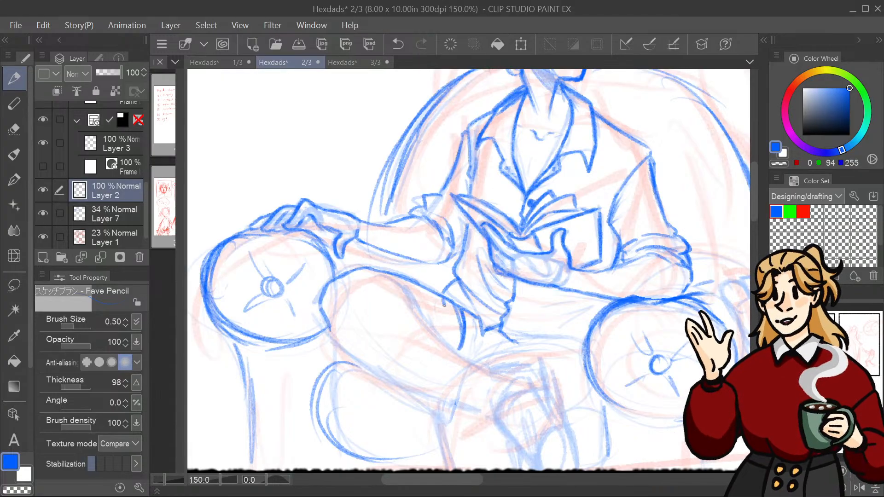
left_click_drag(443, 305, 448, 331)
mouse_move(441, 298)
left_mouse_down()
mouse_move(445, 310)
mouse_move(460, 305)
mouse_move(443, 297)
mouse_move(474, 316)
mouse_move(475, 331)
mouse_move(458, 317)
left_mouse_up()
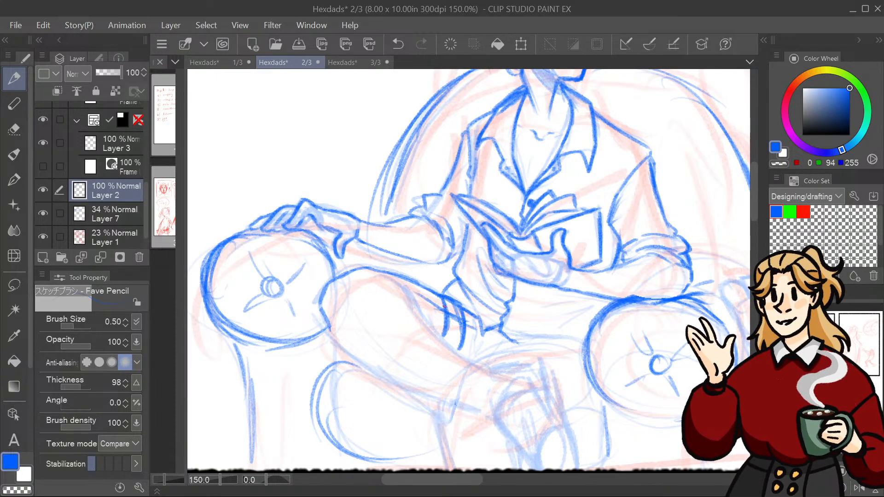
Step: Try angular contour lines around the crossed leg's knee, and undo them
mouse_move(412, 294)
left_mouse_down()
mouse_move(475, 339)
mouse_move(525, 344)
left_mouse_up()
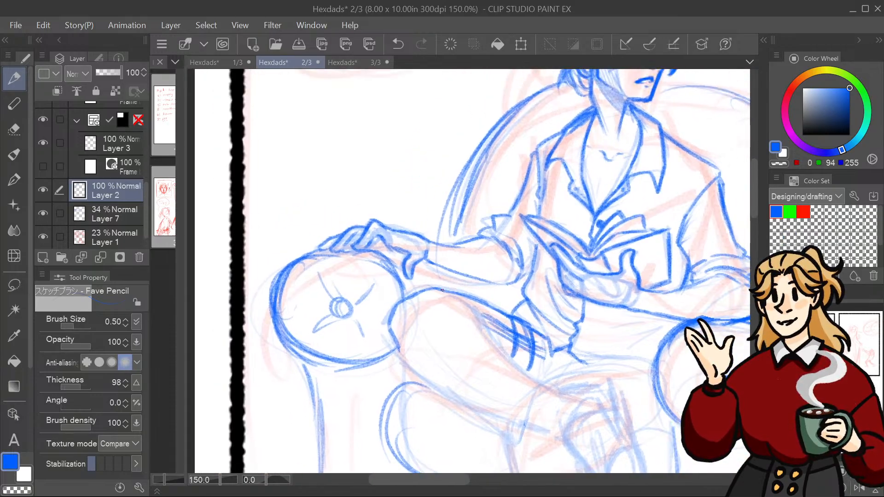
mouse_move(430, 289)
left_mouse_down()
mouse_move(436, 322)
mouse_move(403, 347)
left_mouse_up()
mouse_move(431, 295)
left_mouse_down()
mouse_move(440, 290)
mouse_move(427, 284)
left_mouse_up()
left_click_drag(390, 302, 424, 285)
mouse_move(385, 322)
left_mouse_down()
mouse_move(387, 307)
mouse_move(398, 358)
left_mouse_up()
left_click_drag(398, 358, 422, 339)
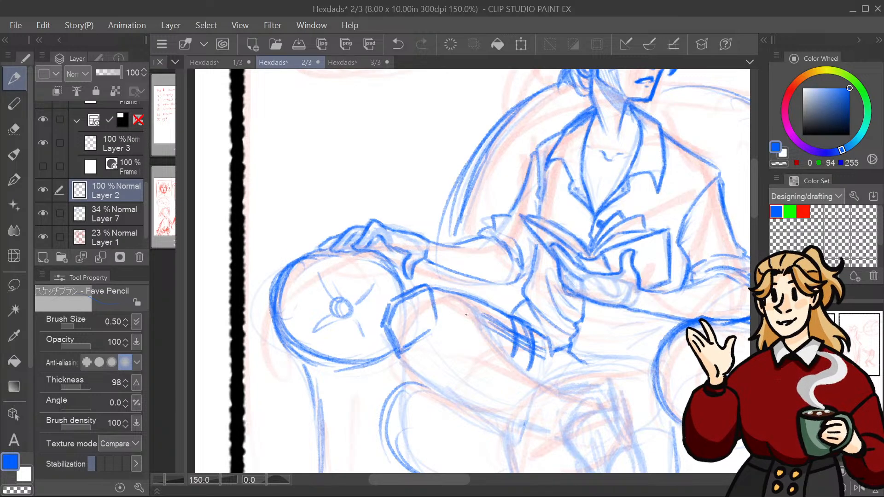
key("ctrl+z")
key("ctrl+z")
key("ctrl+z")
key("ctrl+z")
key("ctrl+z")
key("ctrl+z")
key("ctrl+z")
key("ctrl+z")
key("ctrl+z")
key("ctrl+z")
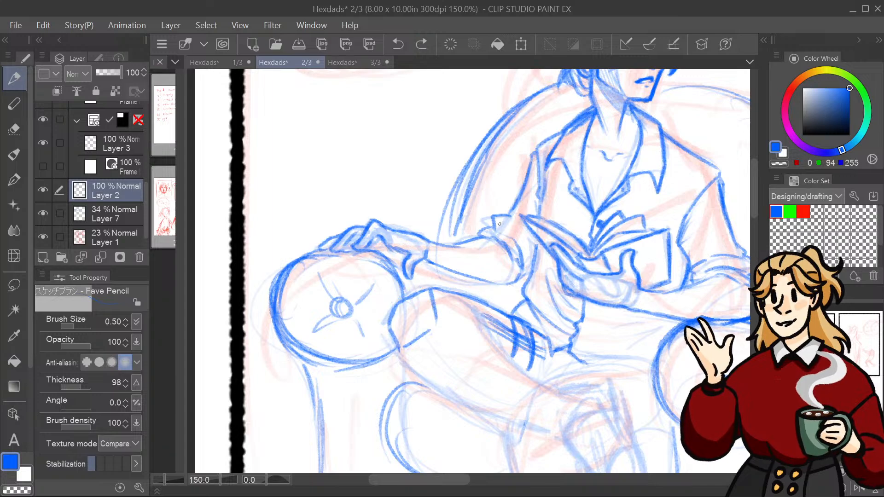
key("ctrl+z")
mouse_move(452, 292)
left_mouse_down()
mouse_move(489, 317)
mouse_move(485, 304)
mouse_move(494, 318)
mouse_move(464, 294)
mouse_move(480, 312)
mouse_move(433, 315)
mouse_move(413, 338)
left_mouse_up()
left_click_drag(433, 317, 405, 358)
key("ctrl+z")
key("ctrl+z")
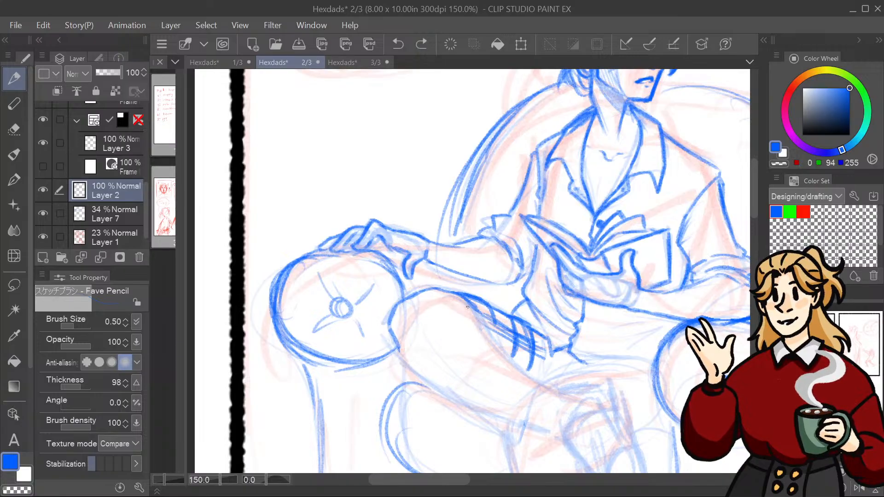
Step: Draw two roughly parallel zigzag lines wrapping over the crossed leg's knee, and firm up the knee's lower edge
mouse_move(477, 308)
left_mouse_down()
mouse_move(431, 312)
mouse_move(429, 348)
mouse_move(404, 361)
mouse_move(411, 374)
left_mouse_up()
mouse_move(429, 341)
left_mouse_down()
mouse_move(442, 309)
mouse_move(456, 327)
mouse_move(448, 350)
mouse_move(424, 365)
mouse_move(427, 383)
left_mouse_up()
left_click_drag(403, 362, 430, 384)
left_click_drag(400, 348, 402, 364)
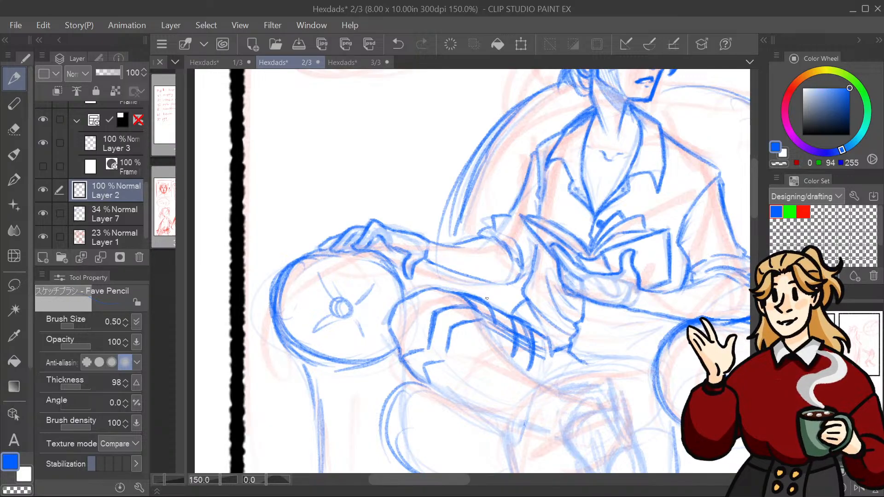
mouse_move(455, 330)
left_mouse_down()
mouse_move(438, 363)
mouse_move(446, 358)
left_mouse_up()
mouse_move(432, 333)
left_mouse_down()
mouse_move(427, 347)
mouse_move(449, 305)
left_mouse_up()
Step: Try a heavy diagonal stroke from the top of the knee down to its lower edge, and undo it
mouse_move(573, 247)
left_mouse_down()
mouse_move(559, 274)
mouse_move(635, 253)
mouse_move(621, 247)
left_mouse_up()
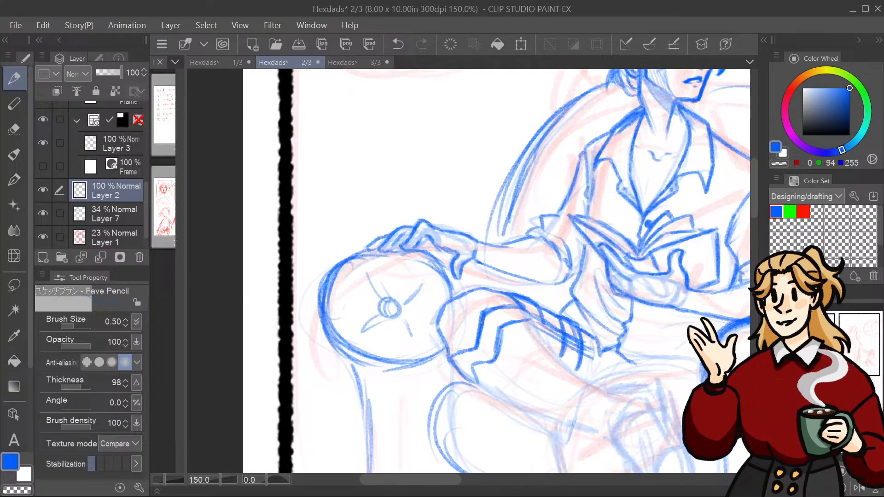
mouse_move(479, 348)
left_mouse_down()
mouse_move(482, 303)
mouse_move(492, 290)
mouse_move(495, 300)
left_mouse_up()
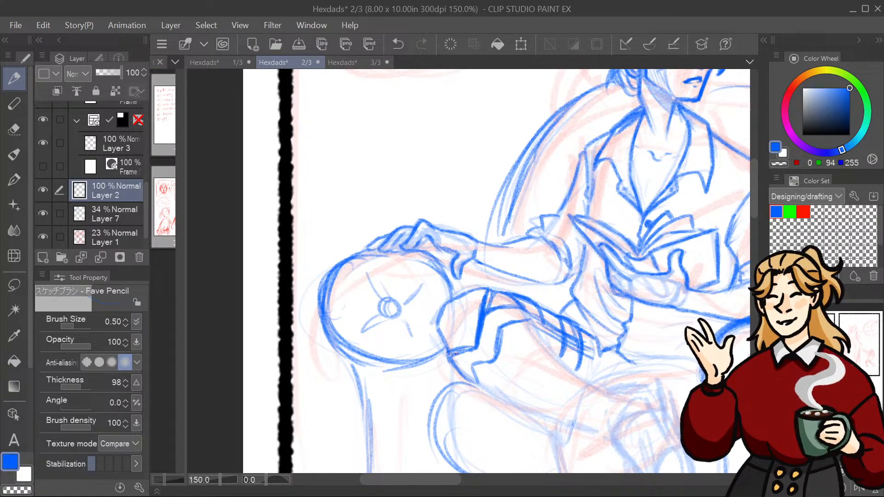
mouse_move(460, 355)
left_mouse_down()
mouse_move(412, 237)
mouse_move(432, 271)
mouse_move(284, 323)
mouse_move(331, 310)
left_mouse_up()
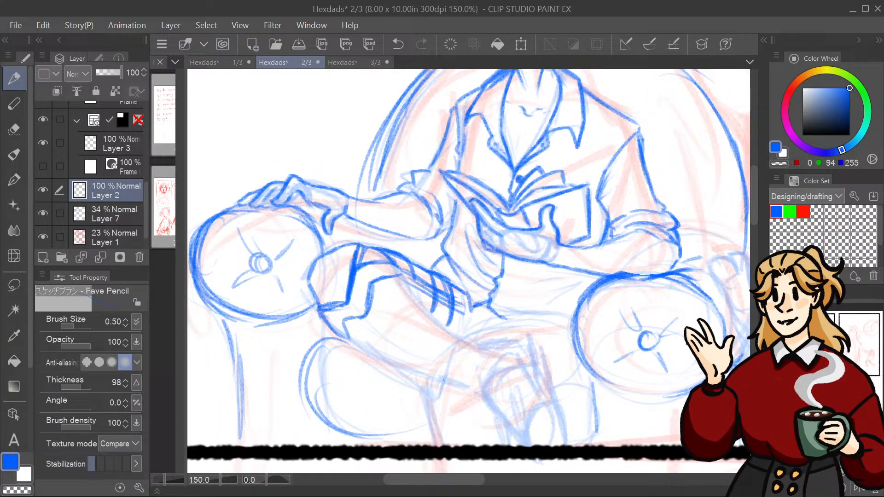
left_click_drag(643, 222, 712, 195)
mouse_move(461, 277)
left_mouse_down()
mouse_move(510, 217)
mouse_move(598, 186)
left_mouse_up()
mouse_move(650, 263)
left_mouse_down()
mouse_move(664, 254)
mouse_move(568, 291)
mouse_move(583, 318)
left_mouse_up()
key("ctrl+z")
key("ctrl+z")
key("ctrl+z")
key("ctrl+z")
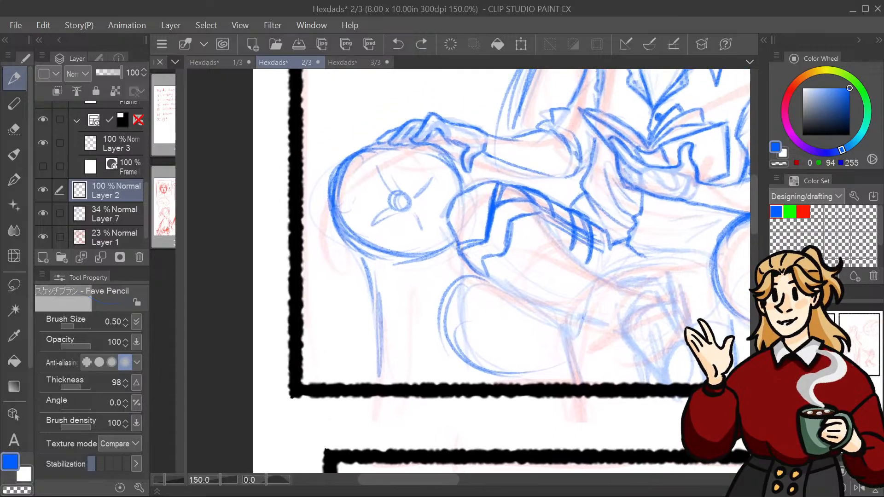
key("ctrl+z")
key("ctrl+z")
key("ctrl+z")
key("ctrl+z")
key("ctrl+z")
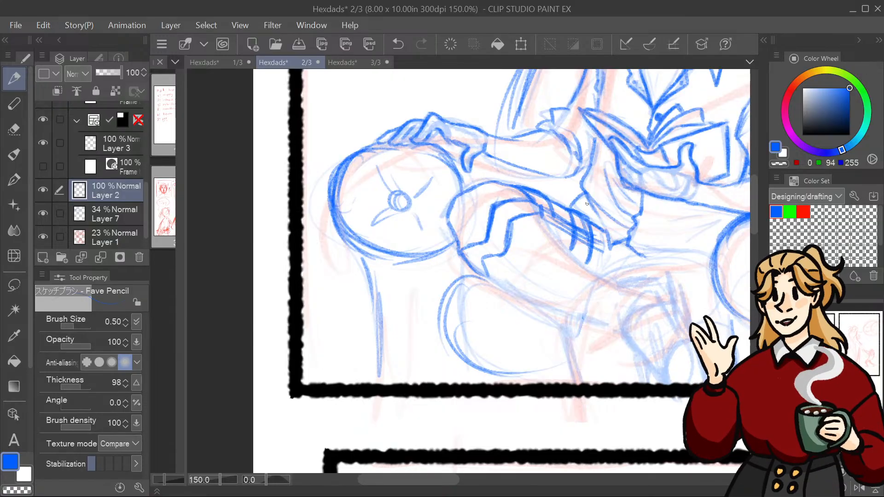
Step: Add a small dark mark on the thigh where the knee lines meet the crossing strokes, and touch up the knee's lower edge
mouse_move(535, 205)
left_mouse_down()
mouse_move(542, 218)
mouse_move(495, 243)
mouse_move(500, 236)
left_mouse_up()
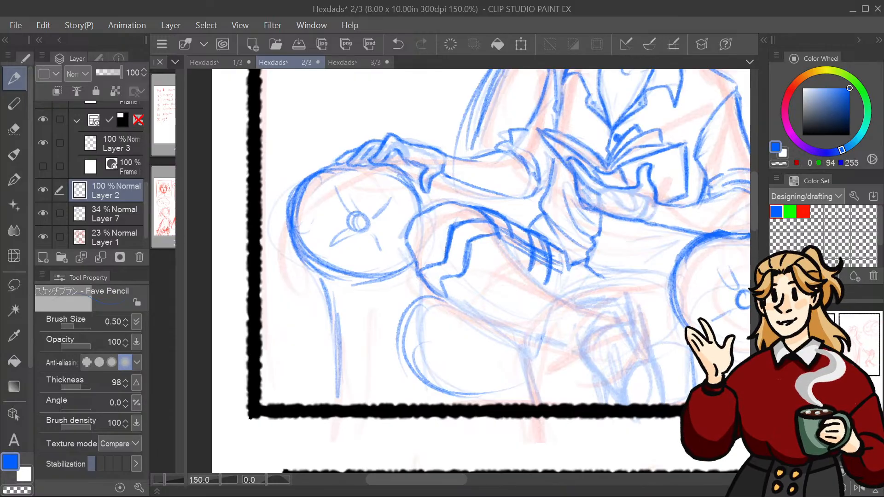
left_click_drag(505, 230, 502, 242)
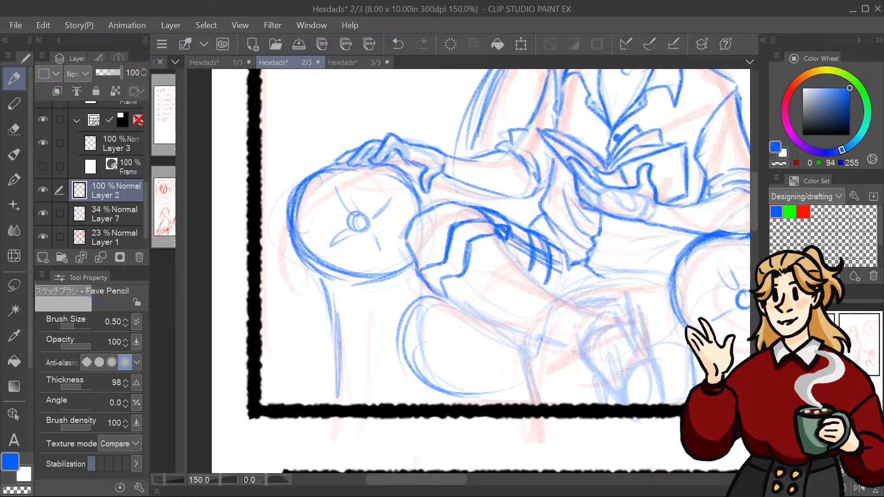
left_click_drag(425, 283, 441, 292)
Step: Strengthen the resting forearm's upper edge and shade the gap between that forearm, the thigh and the shirt
mouse_move(460, 240)
left_mouse_down()
mouse_move(403, 358)
mouse_move(436, 343)
mouse_move(470, 274)
mouse_move(368, 275)
mouse_move(350, 425)
mouse_move(514, 249)
mouse_move(508, 236)
mouse_move(492, 256)
left_mouse_up()
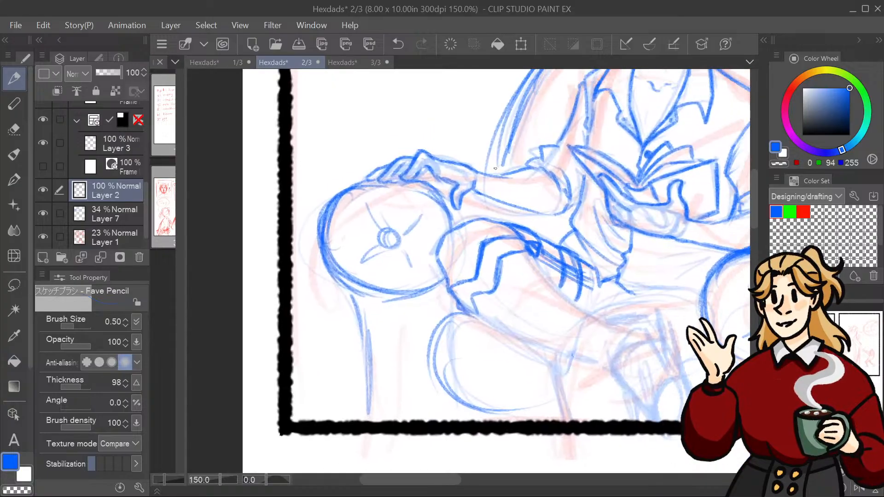
left_click_drag(481, 170, 510, 171)
mouse_move(560, 218)
left_mouse_down()
mouse_move(552, 237)
mouse_move(552, 221)
mouse_move(521, 225)
mouse_move(544, 236)
mouse_move(527, 240)
mouse_move(574, 237)
left_mouse_up()
Step: Draw the lower edge and fold lines of the clothing between the waist and the armrest beneath the book
left_click_drag(745, 204, 607, 245)
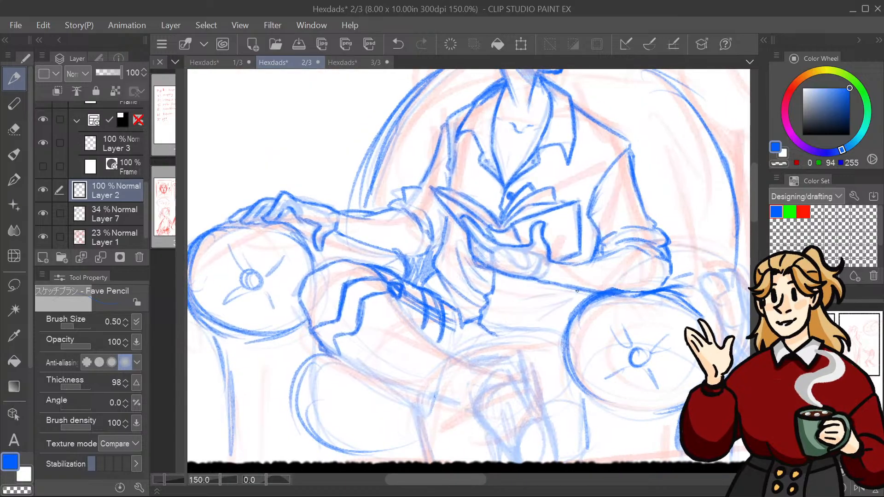
left_click_drag(576, 290, 500, 317)
left_click_drag(559, 308, 500, 318)
left_click_drag(566, 323, 481, 340)
mouse_move(488, 325)
left_mouse_down()
mouse_move(523, 335)
mouse_move(558, 331)
left_mouse_up()
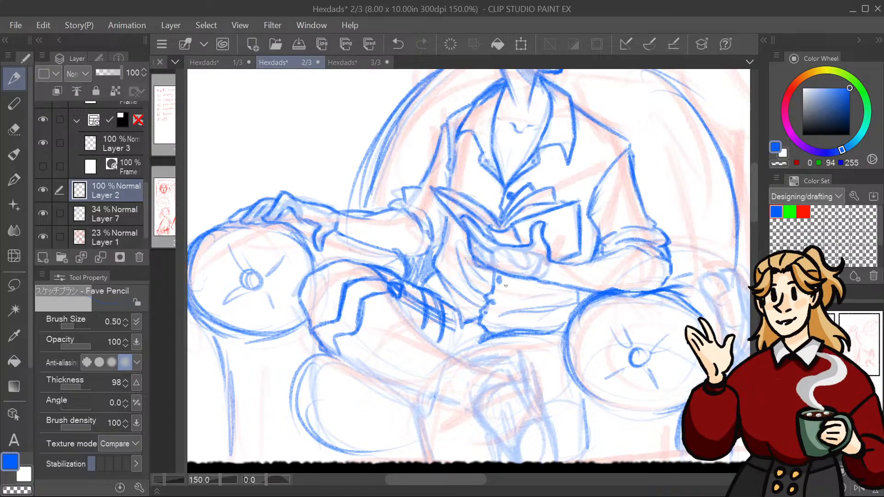
key("ctrl+z")
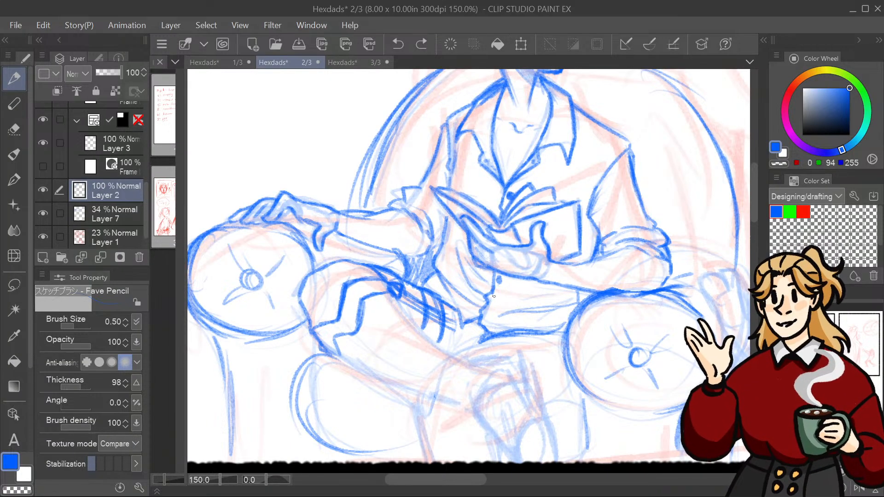
left_click_drag(496, 282, 493, 315)
key("ctrl+z")
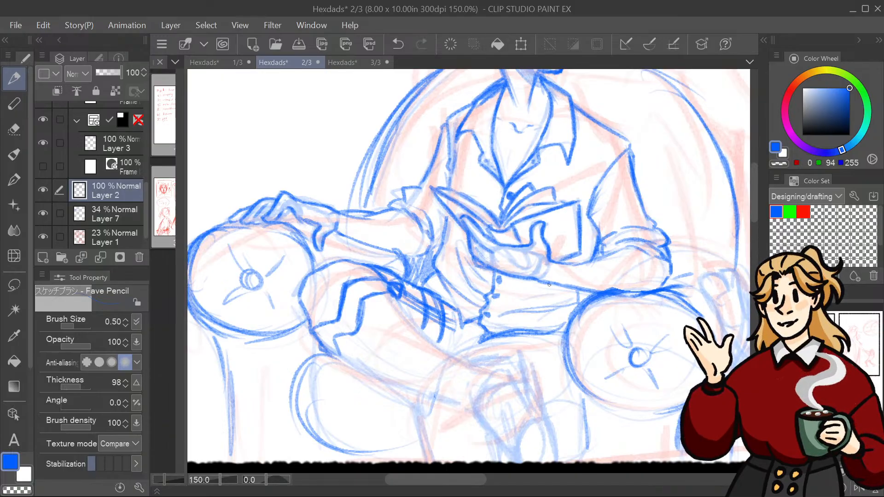
left_click_drag(470, 276, 437, 258)
Step: Try loose strokes around the armrest beneath the resting hand, and undo them
key("ctrl+0")
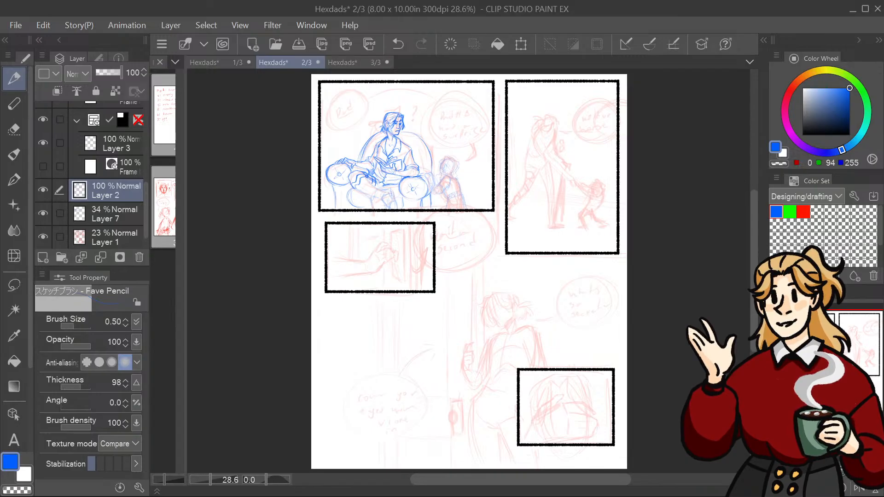
key("ctrl+plus")
key("ctrl+plus")
key("ctrl+plus")
left_click_drag(392, 184, 542, 415)
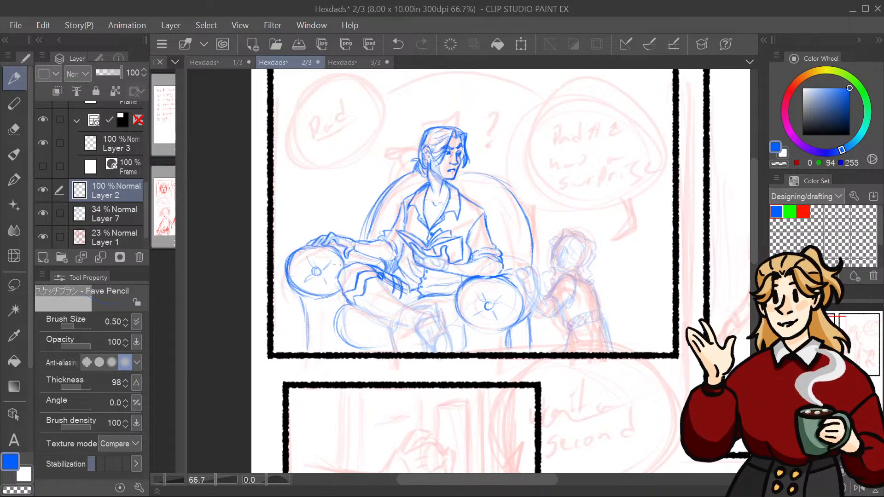
left_click_drag(340, 265, 304, 248)
mouse_move(290, 276)
left_mouse_down()
mouse_move(337, 294)
mouse_move(334, 249)
left_mouse_up()
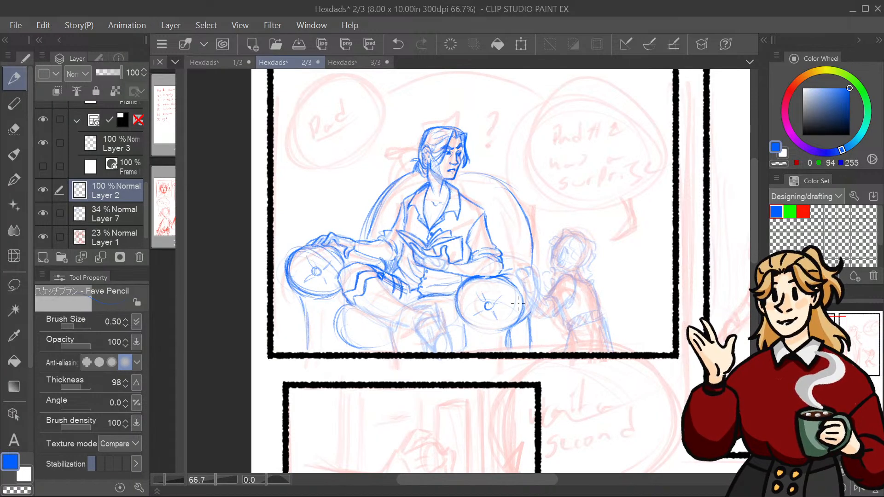
mouse_move(304, 290)
left_mouse_down()
mouse_move(338, 280)
mouse_move(301, 240)
left_mouse_up()
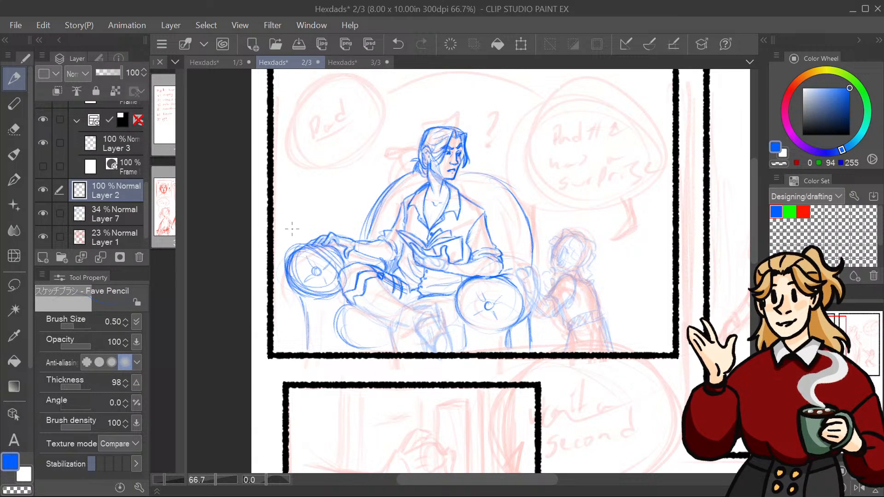
key("ctrl+z")
key("ctrl+z")
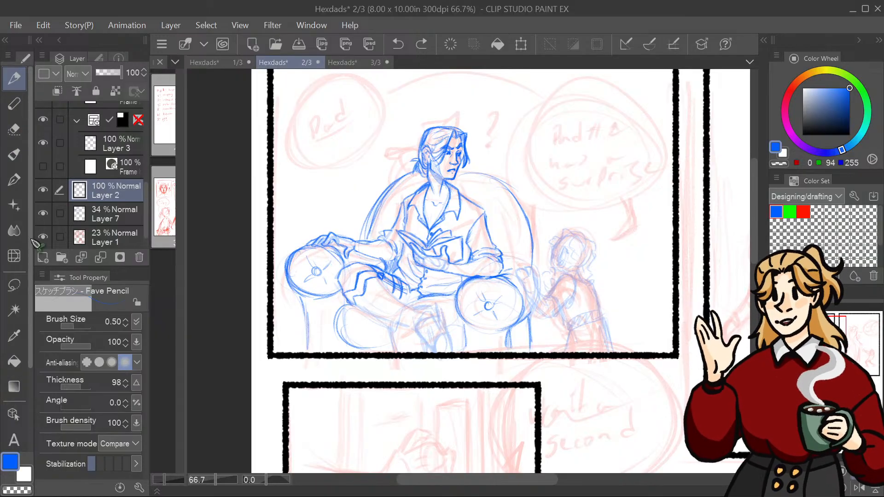
Step: Try lassoing the resting arm with its armrest and rotating the selection by -4.7 degrees
left_click(14, 287)
mouse_move(375, 235)
left_mouse_down()
mouse_move(397, 256)
mouse_move(346, 264)
mouse_move(338, 271)
mouse_move(344, 289)
mouse_move(288, 297)
mouse_move(338, 218)
mouse_move(366, 225)
left_mouse_up()
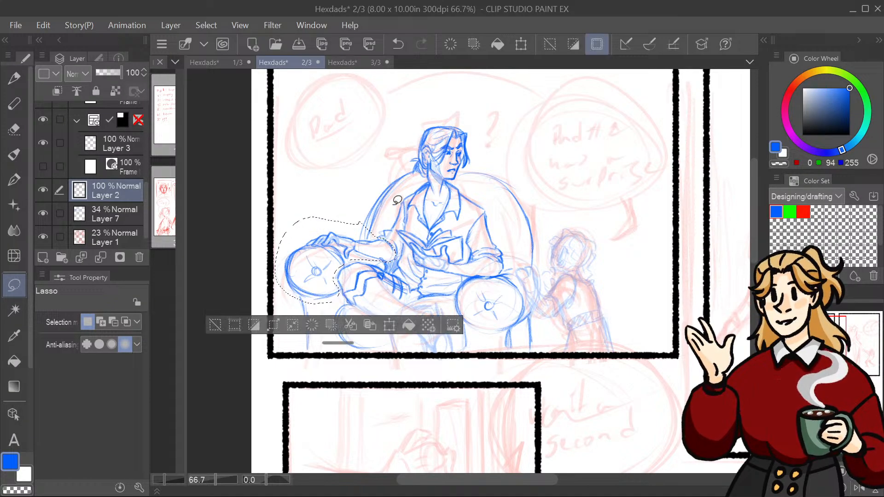
left_click(389, 325)
left_click_drag(425, 296, 460, 275)
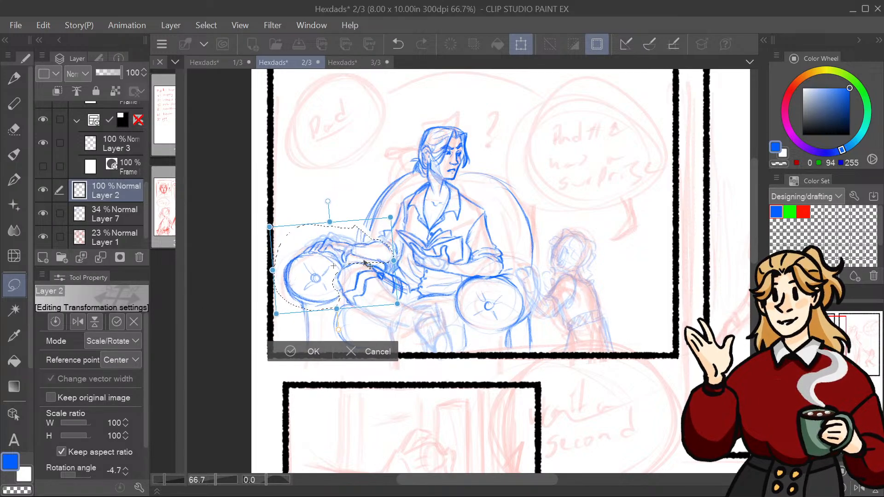
left_click(316, 351)
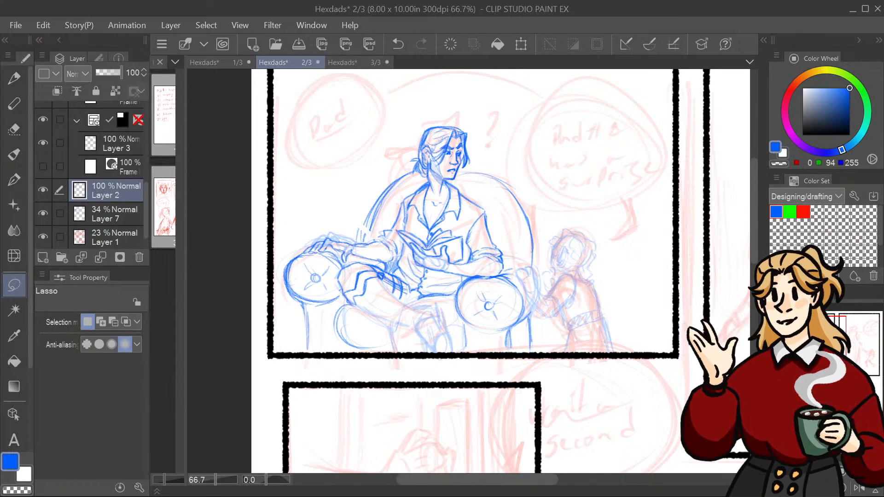
Step: Lasso the resting arm with its armrest, rotate it by -5.4 degrees, shift it slightly downward, and deselect it
left_click_drag(701, 245, 662, 253)
left_click_drag(248, 235, 240, 290)
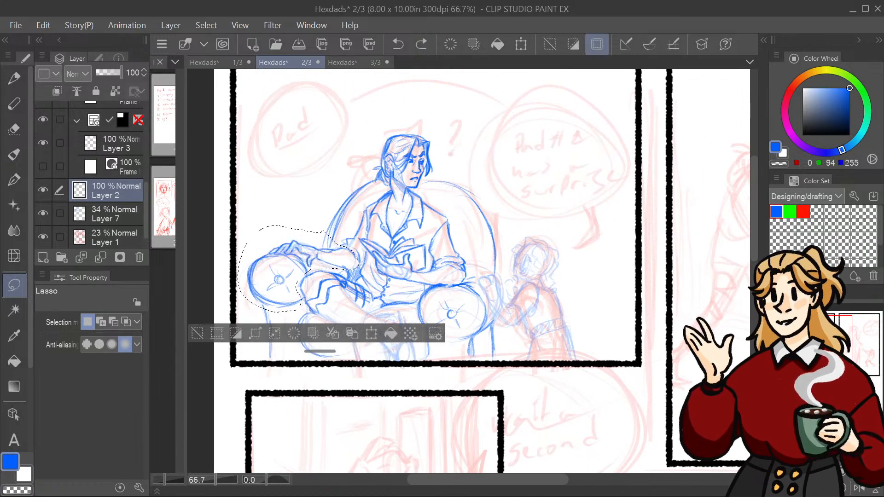
key("ctrl+t")
left_click_drag(335, 286, 335, 295)
left_click_drag(454, 289, 455, 274)
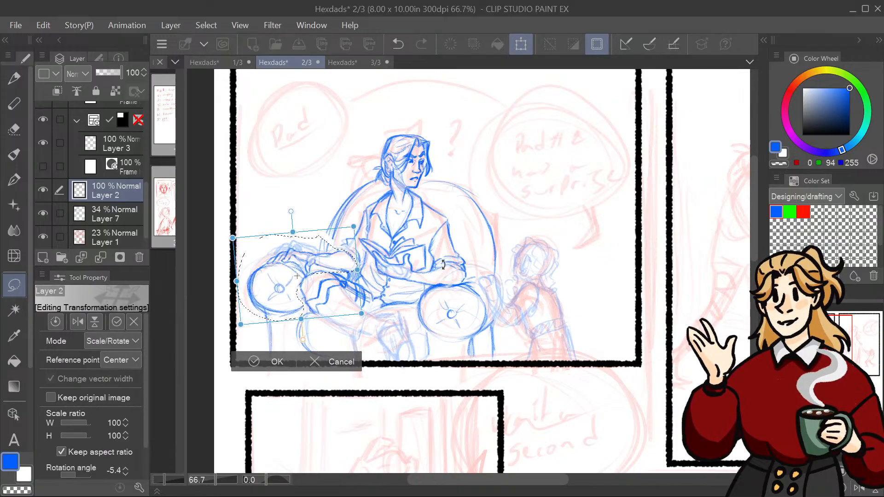
left_click_drag(330, 295, 338, 297)
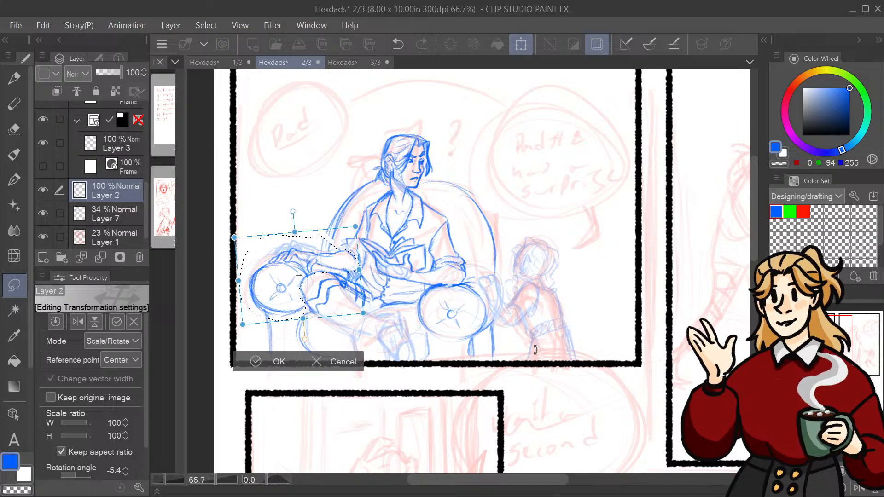
key("ctrl+0")
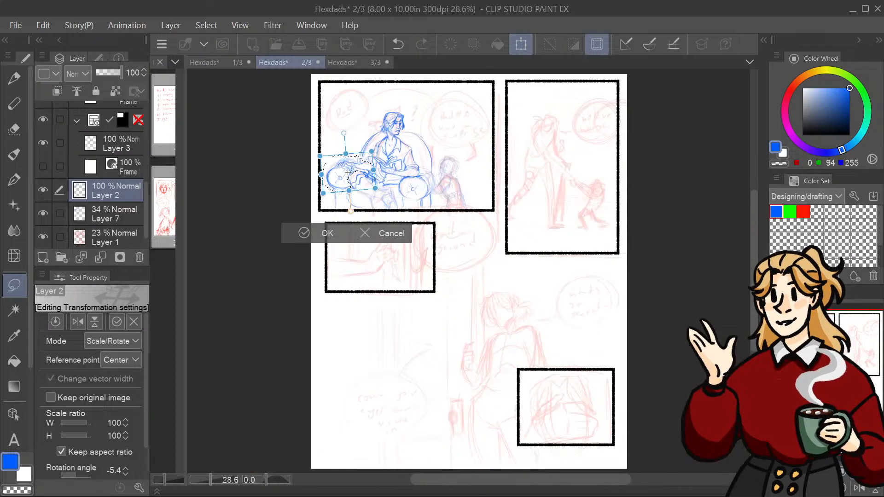
left_click(326, 230)
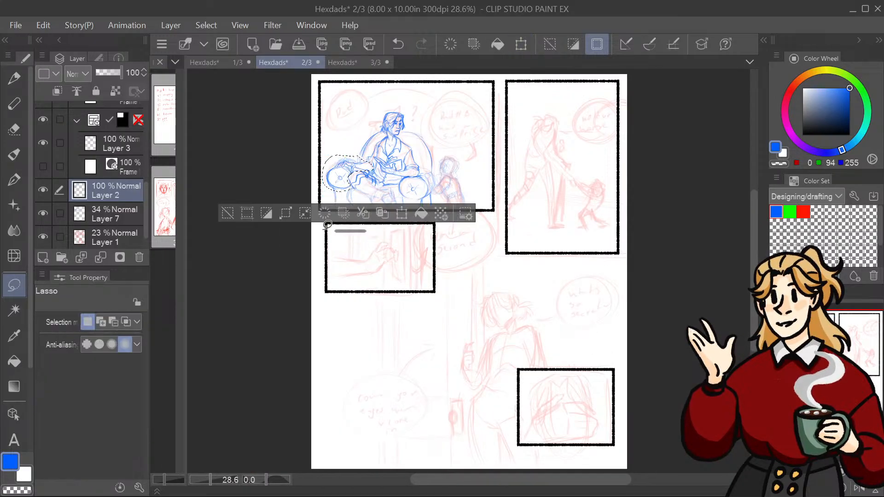
left_click(284, 306)
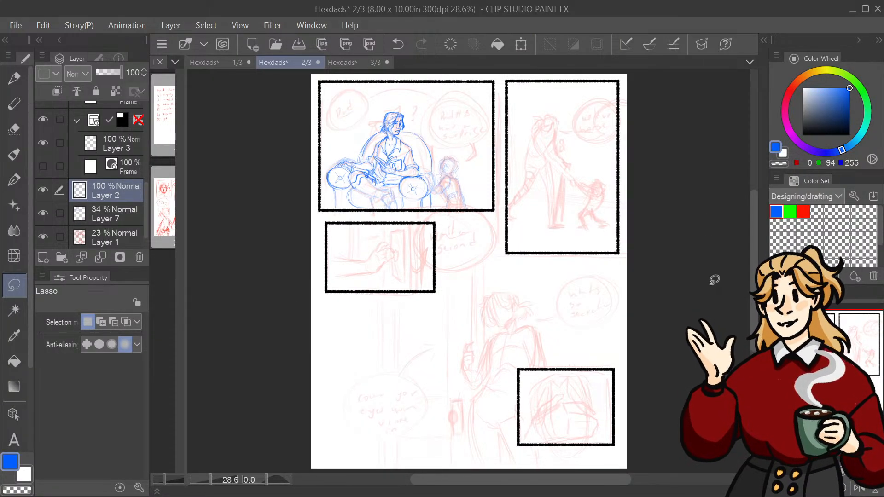
Step: Redraw the armchair back's left edge, from the resting arm up behind the head, with several long curved pencil strokes
key("ctrl+plus")
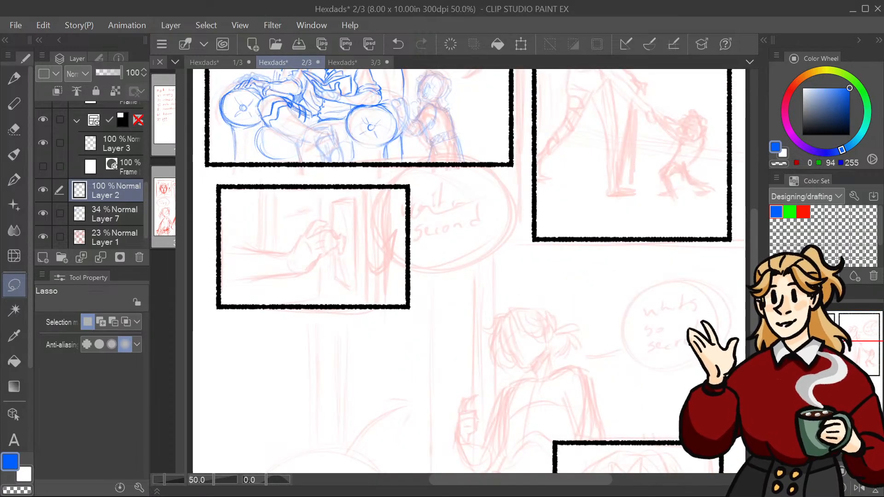
key("ctrl+plus")
left_click_drag(414, 161, 614, 393)
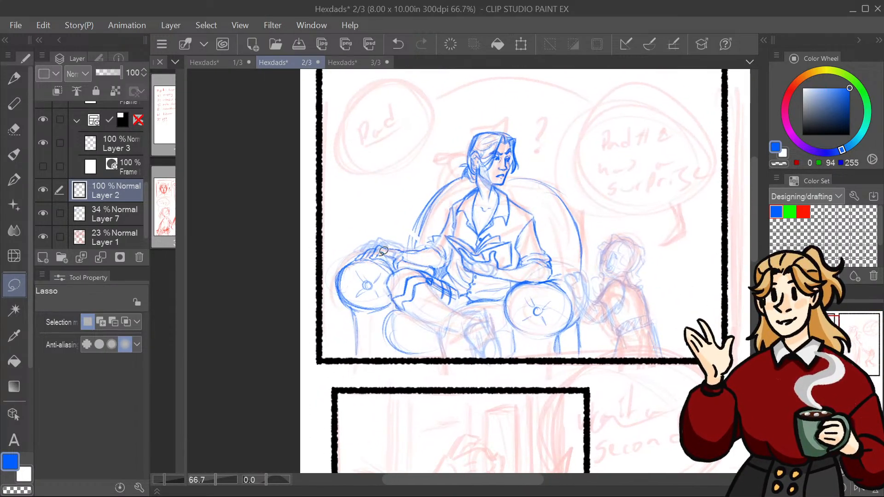
left_click_drag(384, 252, 391, 257)
left_click(301, 212)
left_click(14, 78)
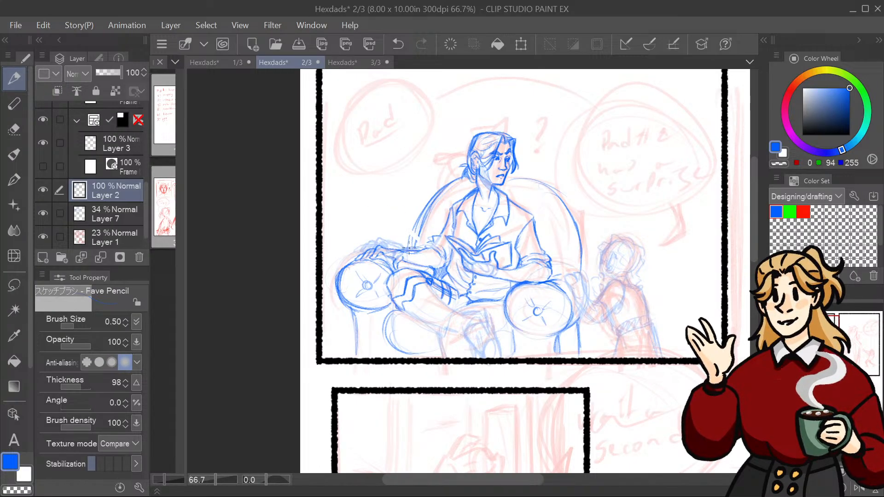
left_click_drag(415, 230, 411, 246)
mouse_move(424, 213)
left_mouse_down()
mouse_move(414, 246)
mouse_move(452, 182)
mouse_move(469, 173)
left_mouse_up()
mouse_move(415, 236)
left_mouse_down()
mouse_move(434, 196)
mouse_move(463, 171)
left_mouse_up()
mouse_move(444, 177)
left_mouse_down()
mouse_move(427, 197)
mouse_move(414, 248)
left_mouse_up()
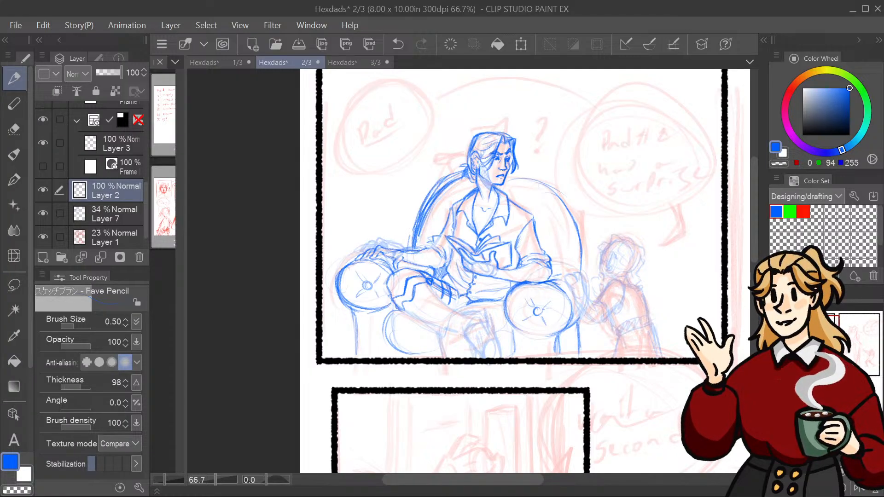
Step: Try curved strokes across the crossed leg below the knee, and undo them
key("ctrl+plus")
key("ctrl+plus")
left_click_drag(419, 401, 502, 345)
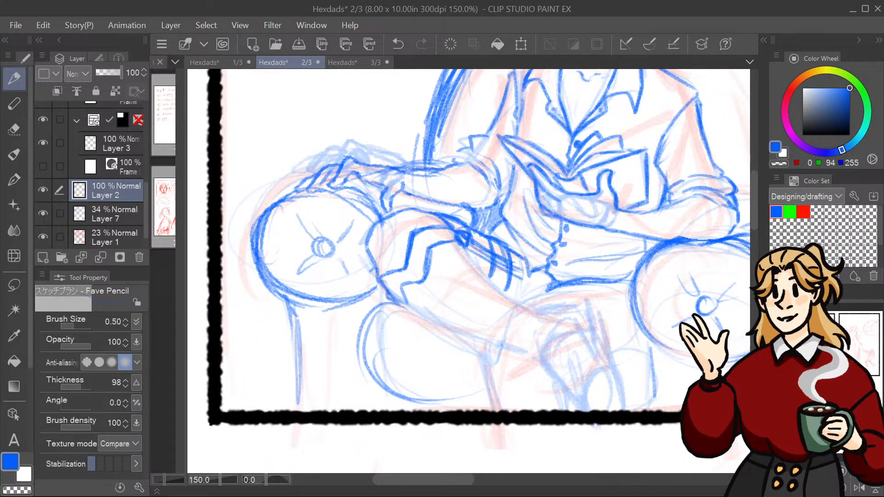
left_click_drag(412, 306, 432, 310)
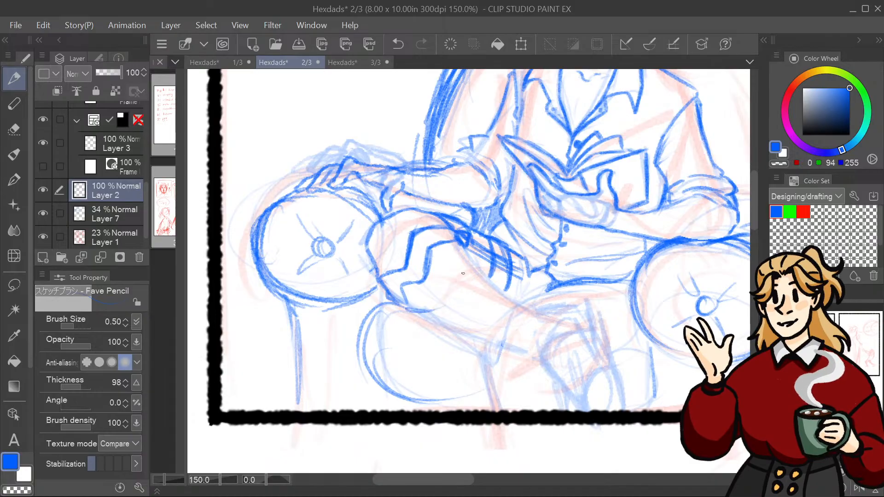
left_click_drag(463, 261, 434, 304)
key("ctrl+z")
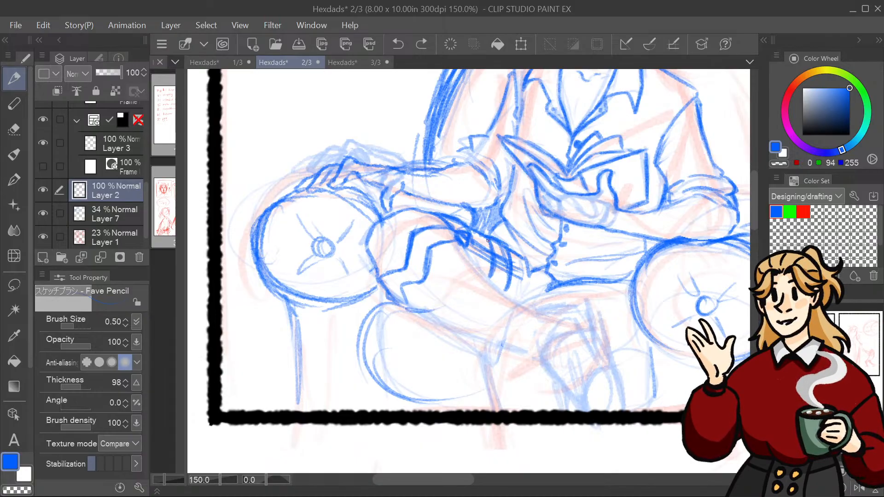
key("ctrl+z")
key("ctrl+z")
Step: Draw parallel curved bands across the crossed leg's shin below the zigzag stripes
mouse_move(439, 323)
left_mouse_down()
mouse_move(439, 307)
mouse_move(478, 269)
left_mouse_up()
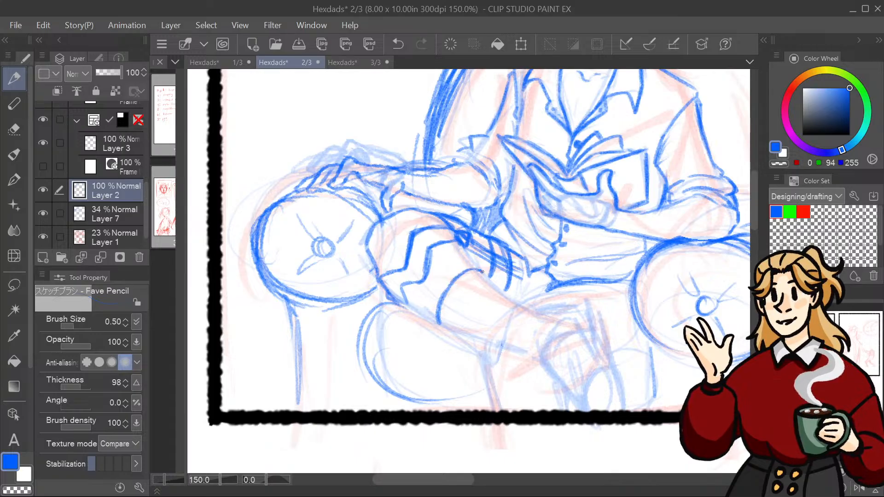
mouse_move(492, 283)
left_mouse_down()
mouse_move(454, 329)
mouse_move(458, 308)
mouse_move(439, 326)
mouse_move(443, 332)
mouse_move(446, 304)
mouse_move(483, 273)
left_mouse_up()
mouse_move(461, 284)
left_mouse_down()
mouse_move(484, 280)
mouse_move(450, 311)
mouse_move(469, 286)
mouse_move(443, 321)
left_mouse_up()
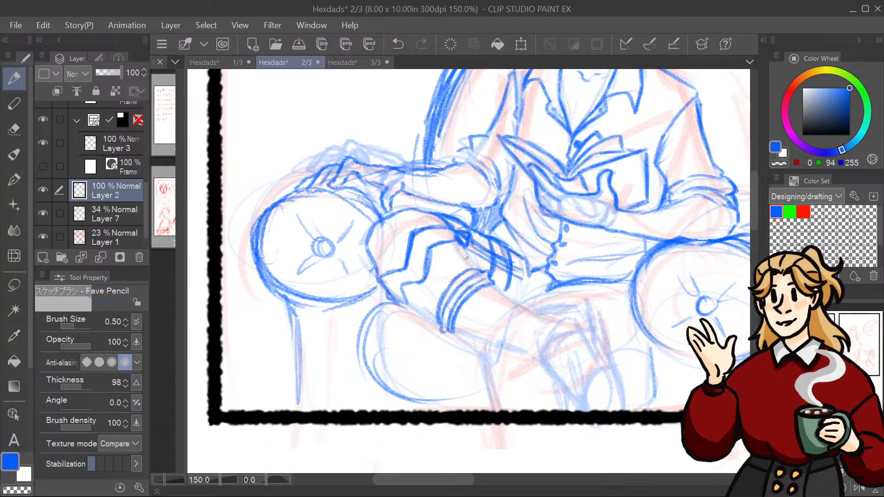
Step: Draw the upper and lower edges of the crossed leg from the knee past the bands to the ankle
left_click_drag(455, 244, 482, 270)
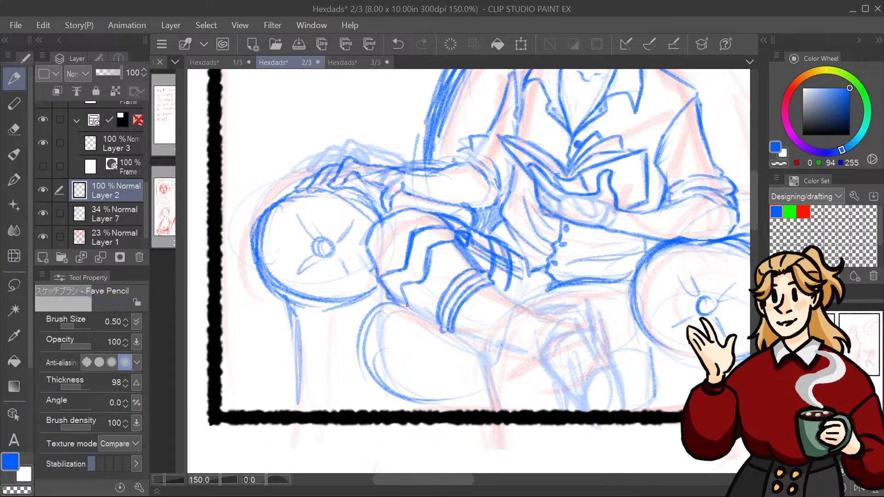
left_click_drag(407, 305, 439, 327)
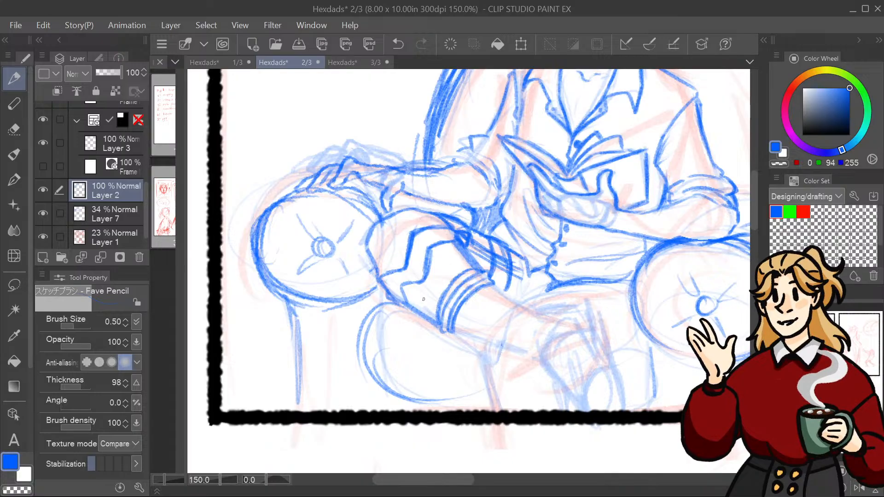
left_click_drag(460, 248, 529, 301)
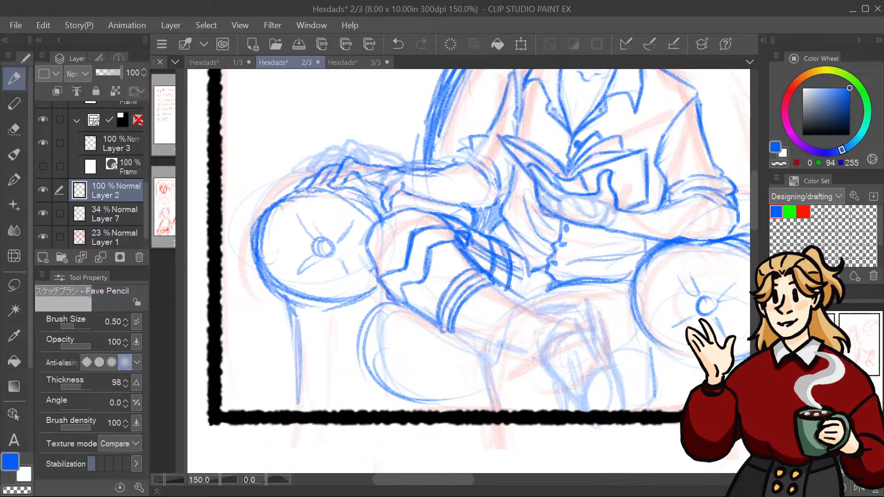
left_click_drag(474, 263, 543, 309)
left_click_drag(492, 276, 548, 317)
left_click_drag(445, 329, 512, 356)
mouse_move(460, 306)
left_mouse_down()
mouse_move(463, 336)
mouse_move(445, 332)
mouse_move(453, 330)
mouse_move(446, 323)
left_mouse_up()
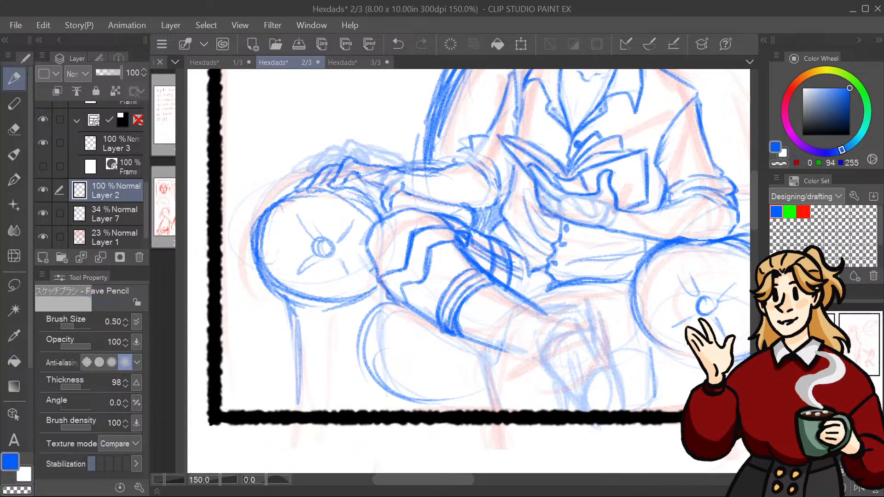
Step: Try thickening the zigzag stripe lines on the crossed leg's knee, and undo them
left_click_drag(380, 282, 405, 286)
mouse_move(426, 258)
left_mouse_down()
mouse_move(431, 215)
mouse_move(424, 248)
left_mouse_up()
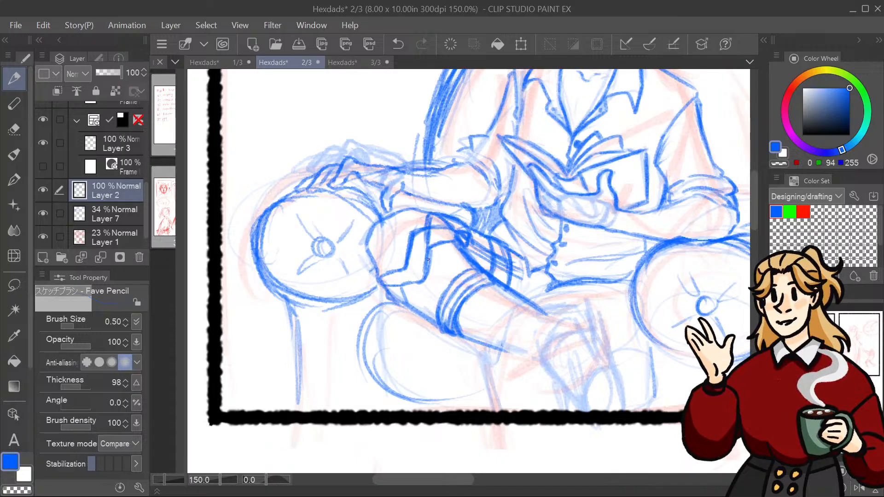
left_click_drag(385, 280, 399, 277)
key("ctrl+z")
key("ctrl+z")
key("ctrl+z")
key("ctrl+z")
key("ctrl+z")
key("ctrl+z")
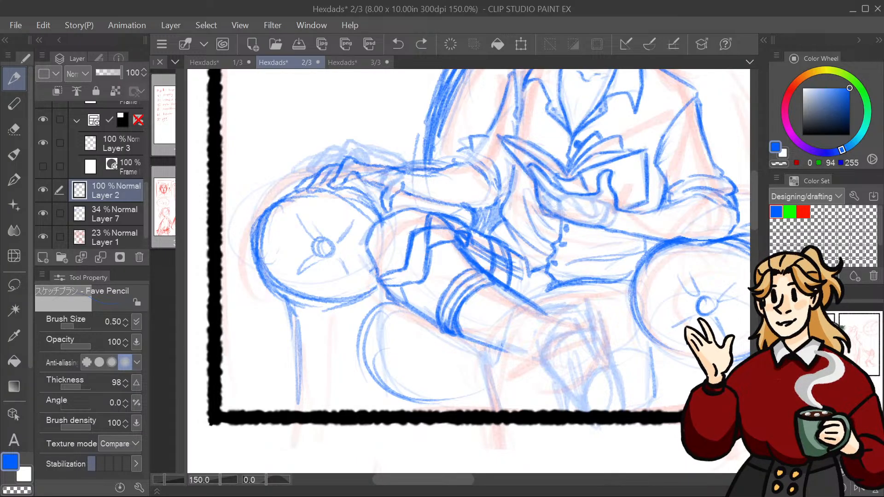
key("ctrl+z")
key("ctrl+z")
key("ctrl+z")
key("ctrl+z")
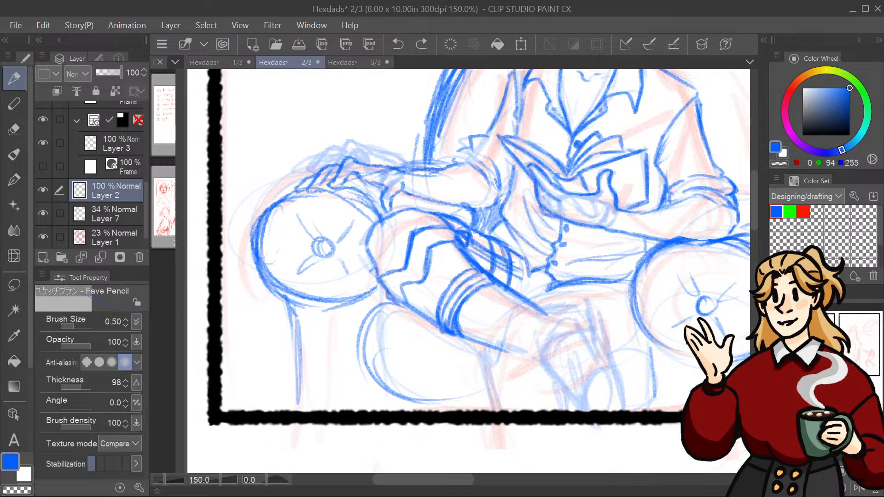
Step: Darken the upper edge of the crossed leg from the knee down to the ankle with repeated strokes
mouse_move(460, 230)
left_mouse_down()
mouse_move(491, 304)
mouse_move(509, 320)
mouse_move(538, 183)
mouse_move(522, 114)
mouse_move(501, 135)
mouse_move(536, 155)
mouse_move(510, 169)
left_mouse_up()
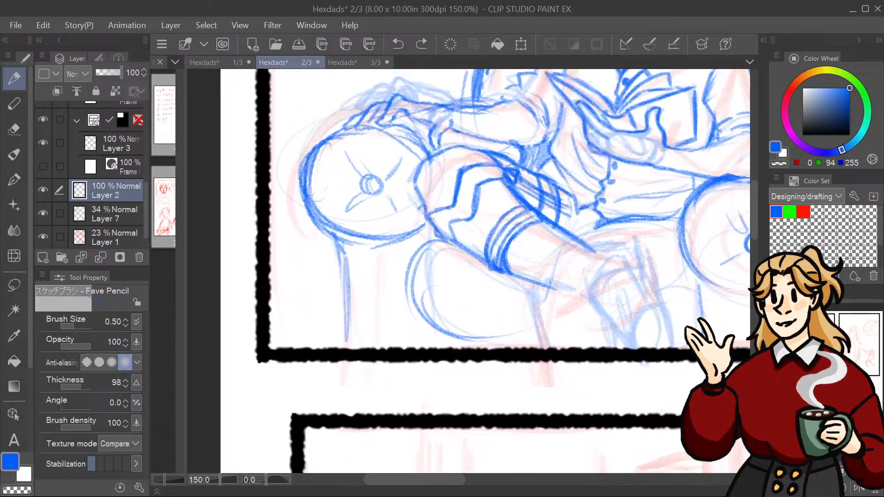
left_click_drag(536, 220, 570, 247)
left_click_drag(520, 204, 588, 257)
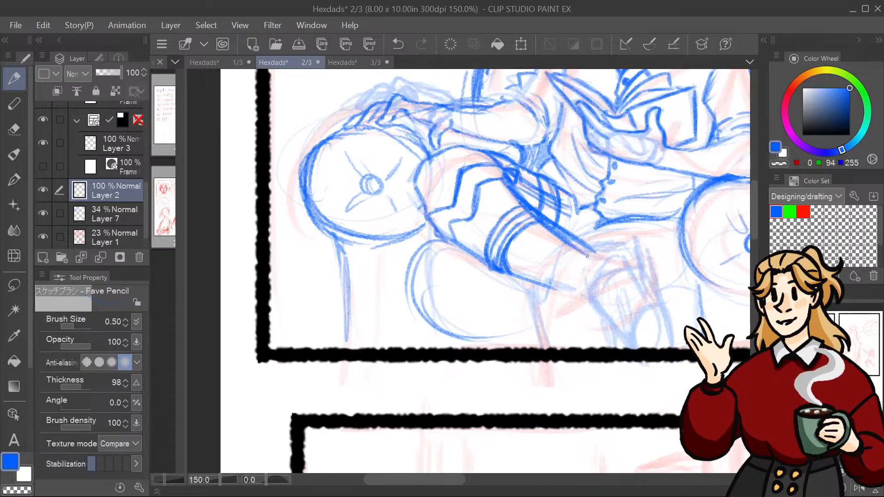
mouse_move(552, 230)
left_mouse_down()
mouse_move(606, 269)
mouse_move(602, 262)
left_mouse_up()
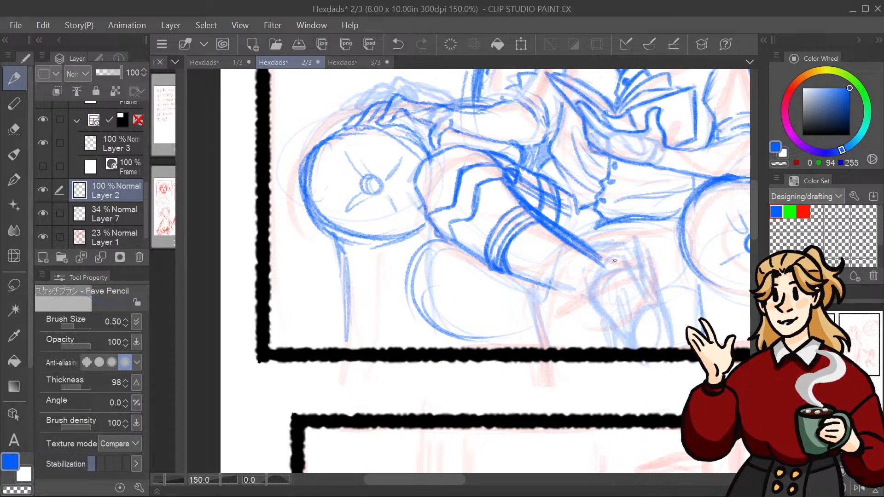
Step: Draw the crossed leg's foot outline down to the panel border, with curved bands across the instep
mouse_move(614, 261)
left_mouse_down()
mouse_move(592, 282)
mouse_move(587, 306)
mouse_move(609, 319)
mouse_move(631, 282)
mouse_move(612, 259)
mouse_move(643, 262)
mouse_move(647, 278)
mouse_move(617, 290)
mouse_move(646, 277)
mouse_move(617, 327)
mouse_move(615, 341)
mouse_move(629, 348)
left_mouse_up()
mouse_move(624, 300)
left_mouse_down()
mouse_move(659, 301)
mouse_move(656, 292)
mouse_move(668, 325)
left_mouse_up()
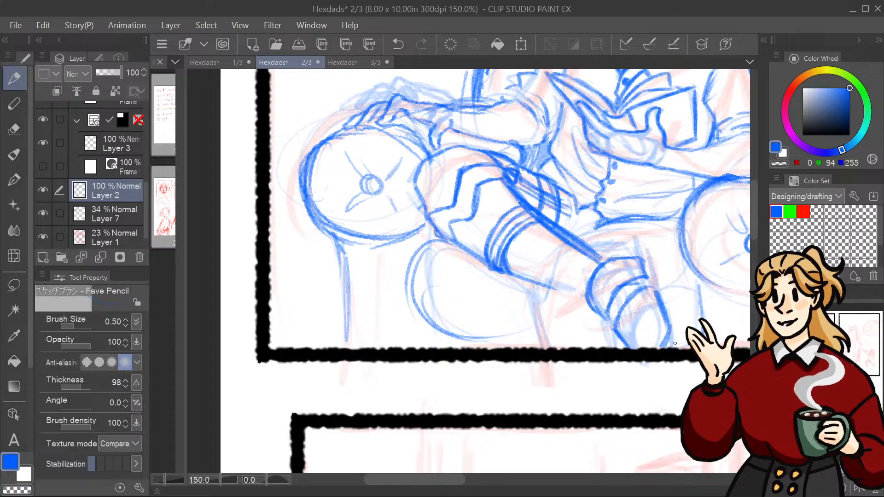
left_click_drag(637, 287, 643, 286)
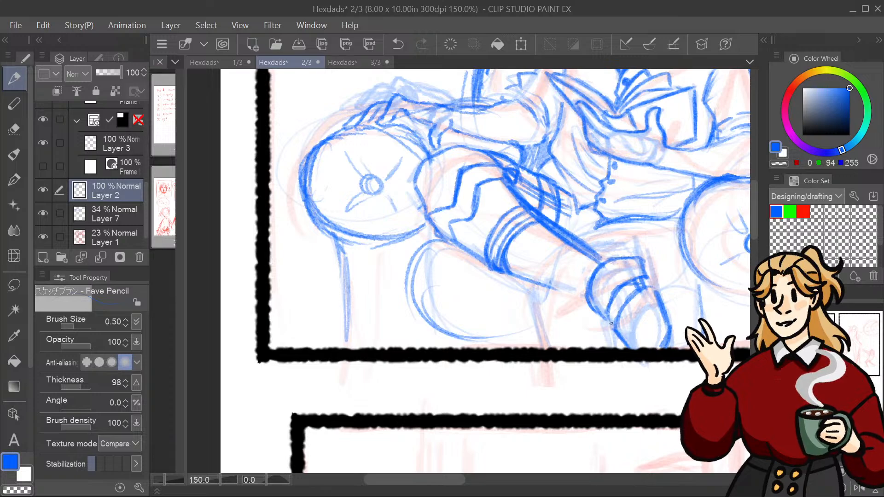
left_click_drag(611, 318, 615, 326)
Step: Draw the pointed hem beneath the crossed leg's shin and join its lower edge to the foot
mouse_move(593, 248)
left_mouse_down()
mouse_move(630, 245)
mouse_move(636, 257)
mouse_move(612, 244)
mouse_move(639, 258)
mouse_move(568, 310)
mouse_move(498, 403)
mouse_move(565, 367)
mouse_move(556, 281)
left_mouse_up()
left_click_drag(656, 300, 678, 259)
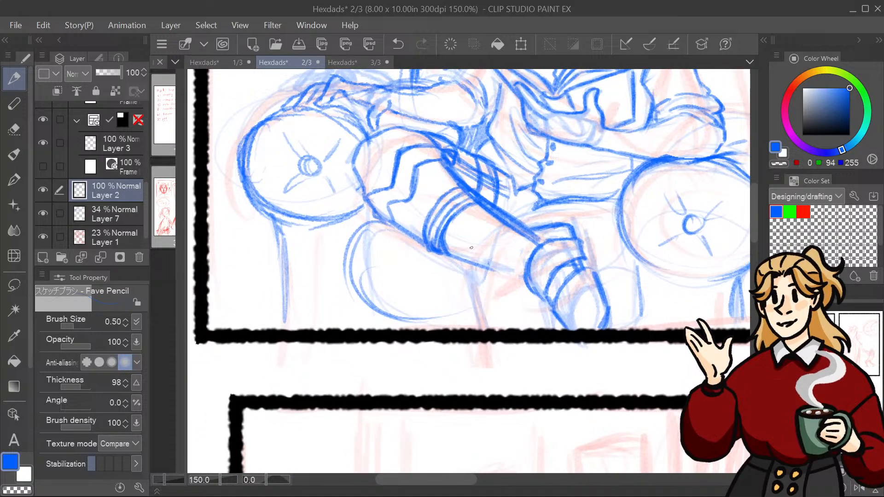
left_click_drag(450, 251, 484, 285)
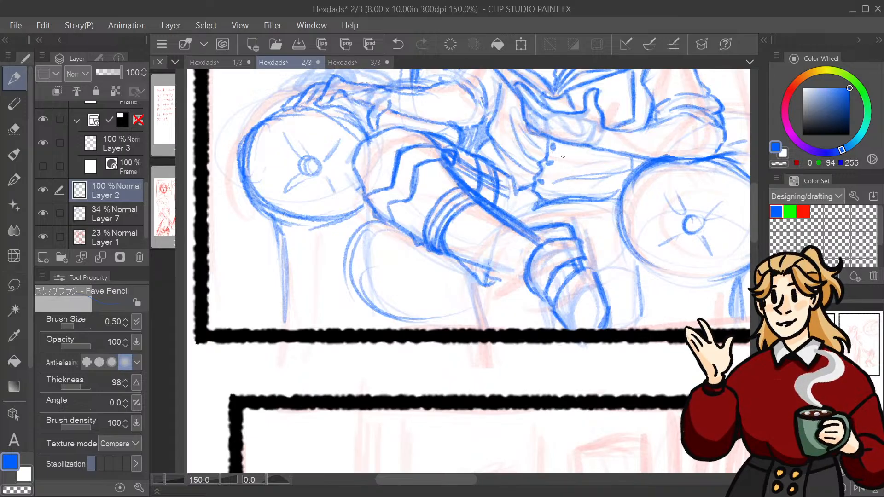
mouse_move(467, 260)
left_mouse_down()
mouse_move(508, 284)
mouse_move(525, 281)
left_mouse_up()
left_click_drag(489, 263, 523, 279)
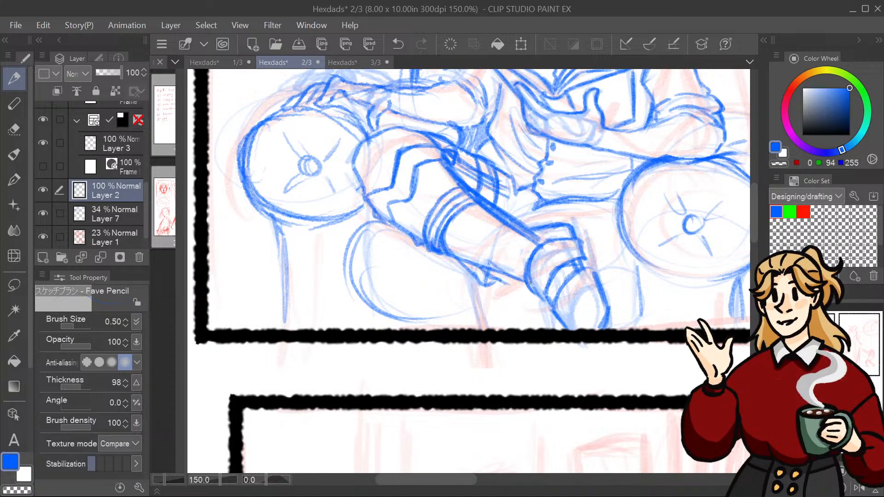
Step: Scribble in a solid round knob at the ankle and draw heavy lines from it down to the hem
mouse_move(529, 235)
left_mouse_down()
mouse_move(545, 250)
mouse_move(550, 227)
mouse_move(543, 257)
mouse_move(583, 361)
mouse_move(624, 293)
left_mouse_up()
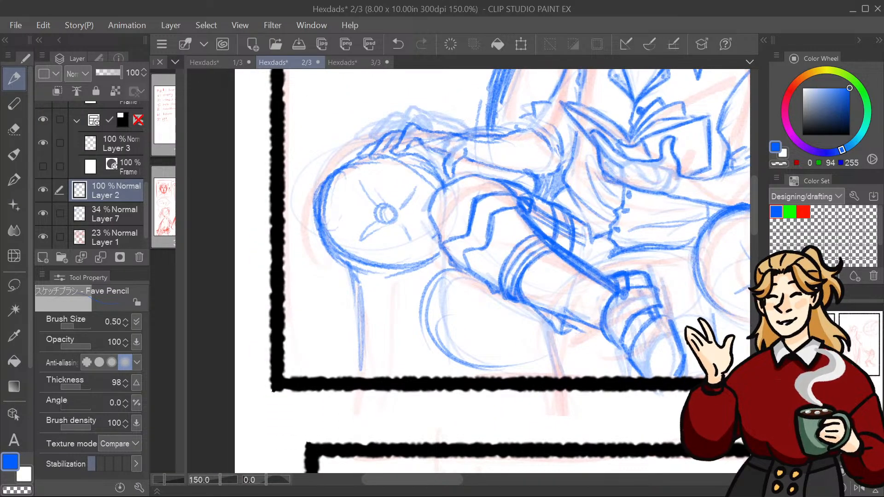
mouse_move(622, 278)
left_mouse_down()
mouse_move(607, 289)
mouse_move(622, 294)
mouse_move(615, 275)
left_mouse_up()
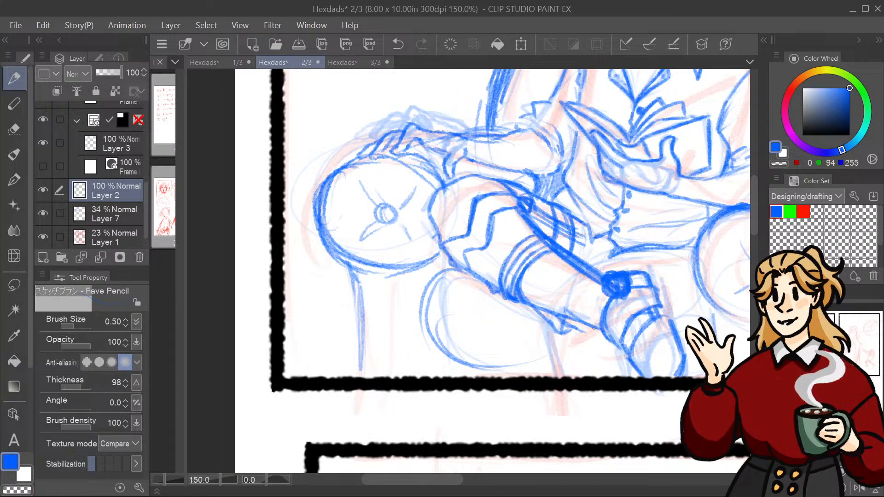
mouse_move(594, 328)
left_mouse_down()
mouse_move(610, 341)
mouse_move(542, 311)
mouse_move(568, 335)
mouse_move(595, 320)
mouse_move(602, 293)
mouse_move(585, 326)
mouse_move(545, 296)
mouse_move(483, 370)
mouse_move(437, 403)
mouse_move(370, 337)
mouse_move(401, 276)
mouse_move(426, 253)
mouse_move(430, 175)
left_mouse_up()
mouse_move(469, 145)
left_mouse_down()
mouse_move(499, 399)
mouse_move(480, 438)
mouse_move(484, 277)
left_mouse_up()
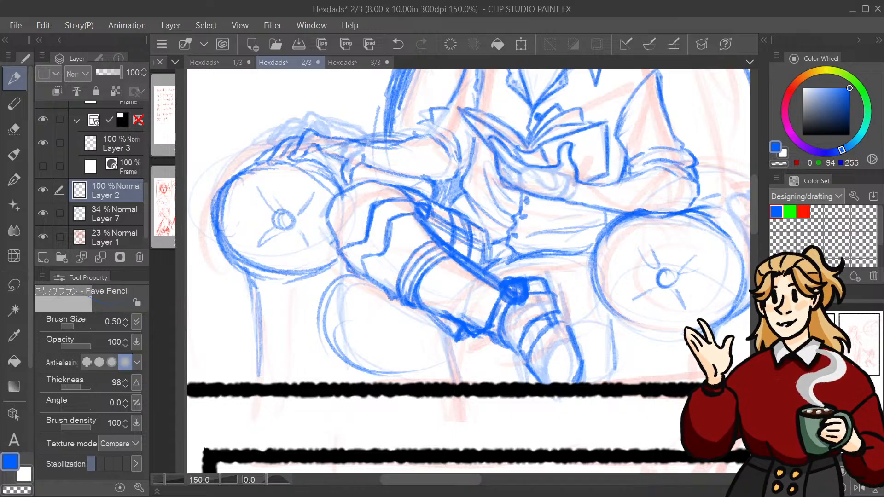
Step: Draw the curved lines beside the foot under the armrest and firm up the rounded shape beneath the crossed leg
left_click_drag(468, 271, 441, 216)
mouse_move(575, 253)
left_mouse_down()
mouse_move(550, 275)
mouse_move(578, 251)
left_mouse_up()
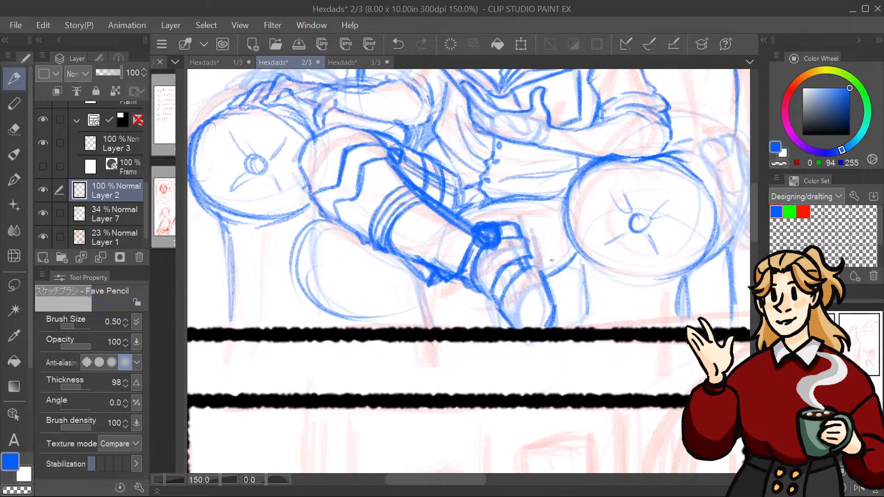
left_click_drag(417, 277, 427, 324)
mouse_move(547, 270)
left_mouse_down()
mouse_move(584, 290)
mouse_move(589, 309)
left_mouse_up()
left_click_drag(373, 313, 353, 324)
left_click_drag(408, 322, 316, 278)
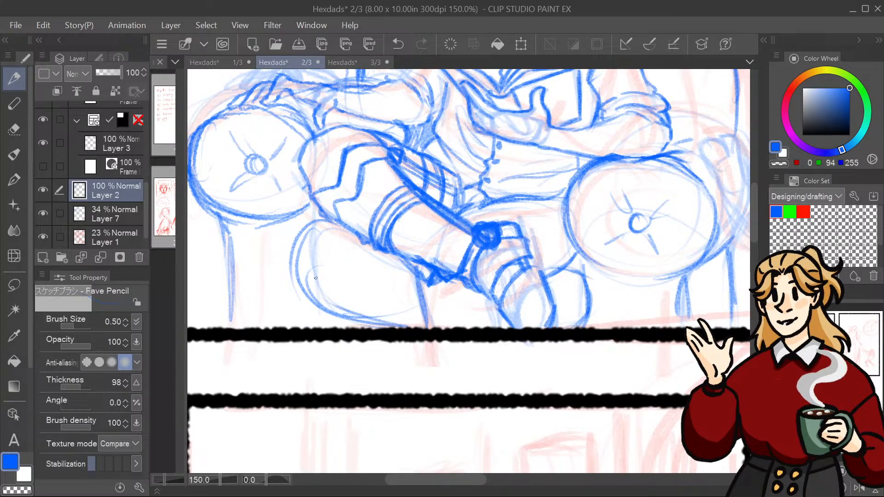
Step: Try short angular strokes beside the foot near the panel's lower border, and undo them
scroll(468, 271, "up", 5)
scroll(468, 270, "down", 8)
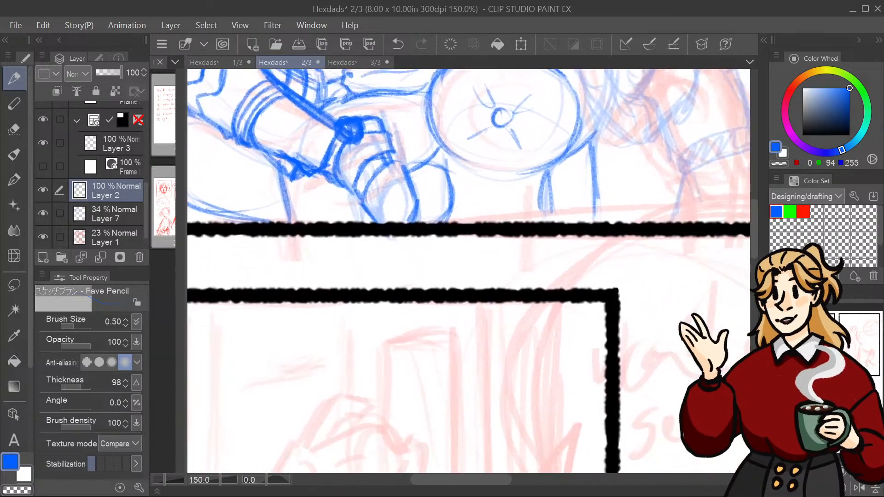
scroll(468, 271, "up", 8)
left_click_drag(410, 313, 527, 229)
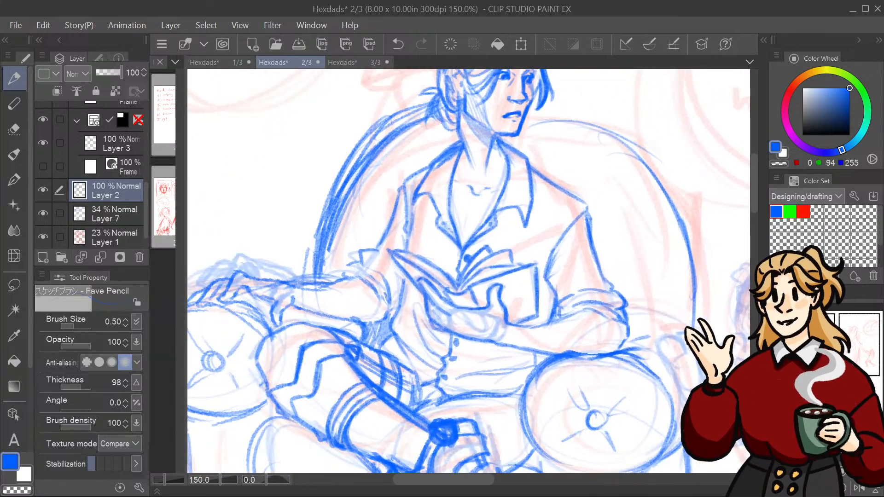
key("ctrl+minus")
key("ctrl+minus")
key("ctrl+plus")
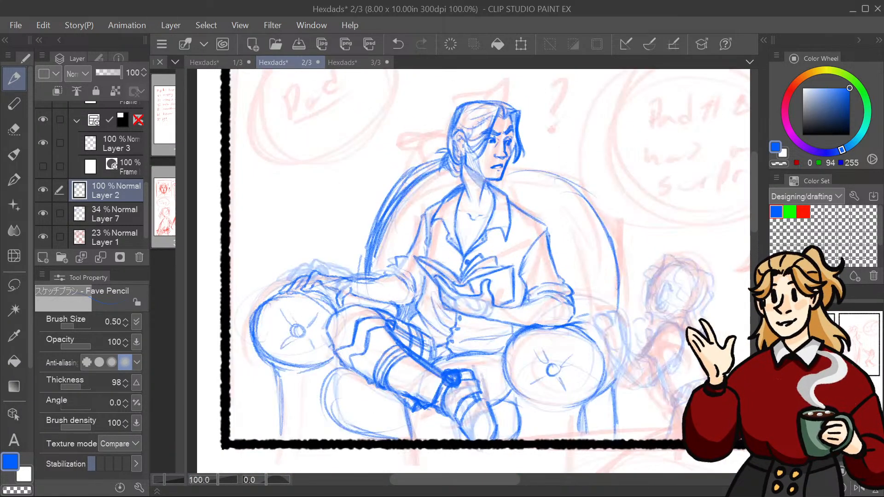
mouse_move(507, 423)
left_mouse_down()
mouse_move(529, 435)
mouse_move(506, 437)
left_mouse_up()
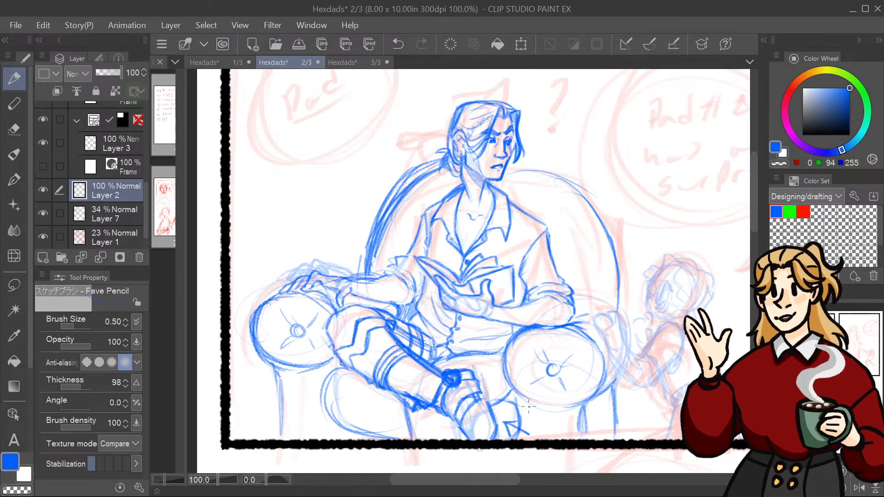
key("ctrl+z")
key("ctrl+z")
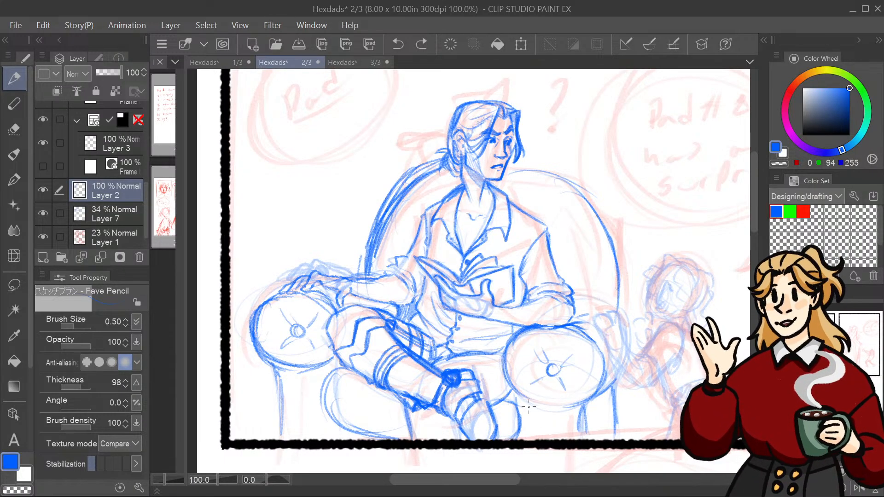
Step: Lasso the crossed leg's foot below the ankle knob, scale it to 106%, rotate it slightly clockwise, reposition it at the ankle, and deselect
left_click(14, 286)
mouse_move(504, 431)
left_mouse_down()
mouse_move(479, 368)
mouse_move(462, 364)
mouse_move(444, 415)
mouse_move(497, 457)
mouse_move(503, 439)
left_mouse_up()
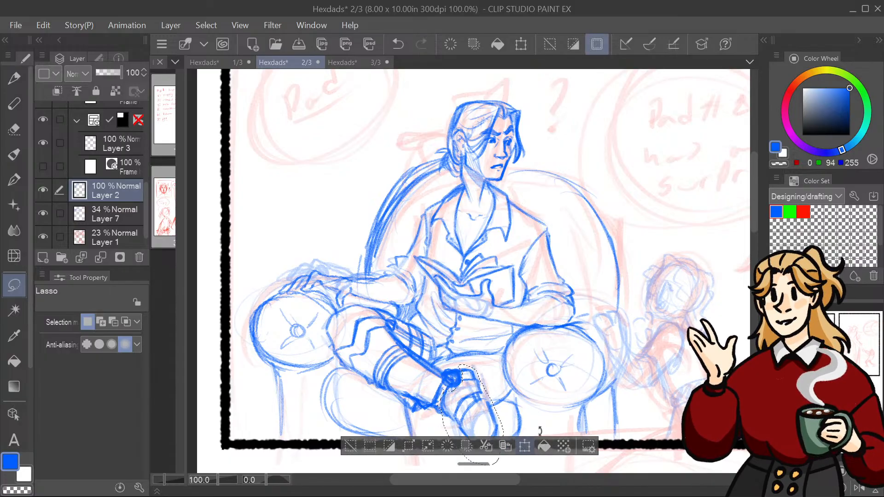
left_click(524, 446)
scroll(515, 405, "down", 3)
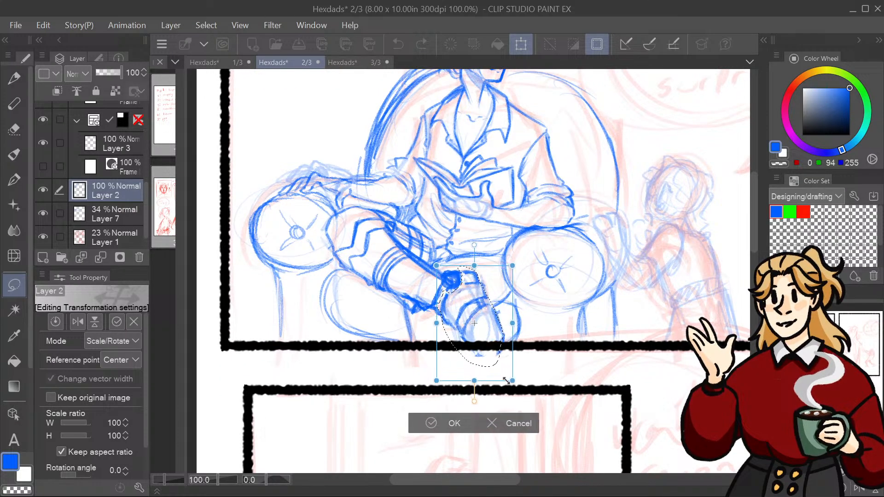
left_click_drag(506, 380, 512, 381)
left_click_drag(544, 358, 536, 372)
mouse_move(474, 324)
left_mouse_down()
mouse_move(461, 338)
mouse_move(484, 352)
left_mouse_up()
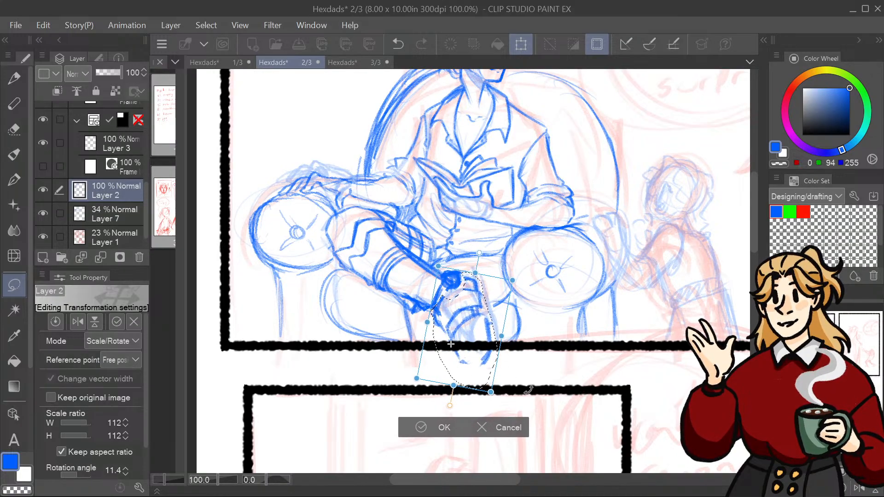
left_click_drag(528, 391, 488, 385)
left_click_drag(473, 333, 474, 337)
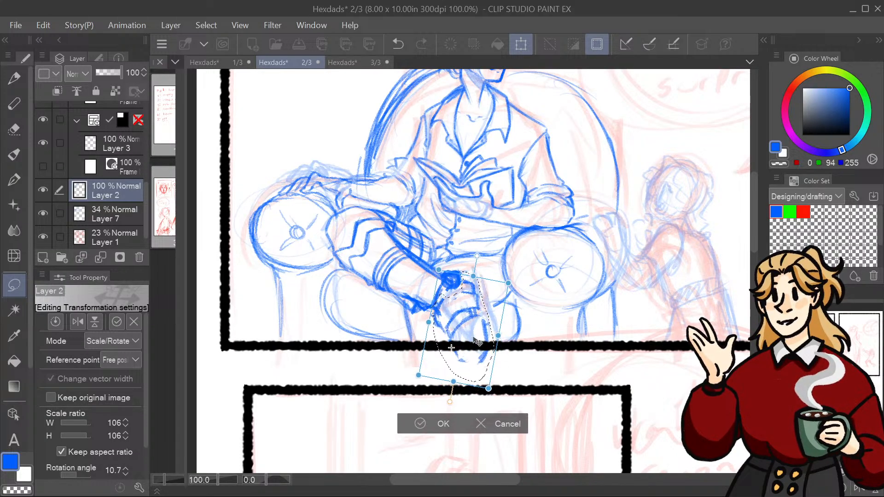
left_click_drag(535, 382, 530, 389)
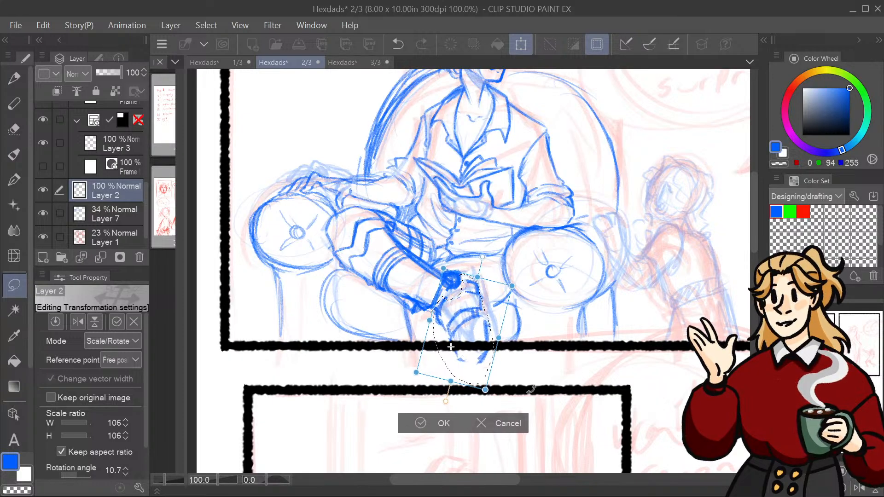
left_click(443, 423)
key("ctrl+d")
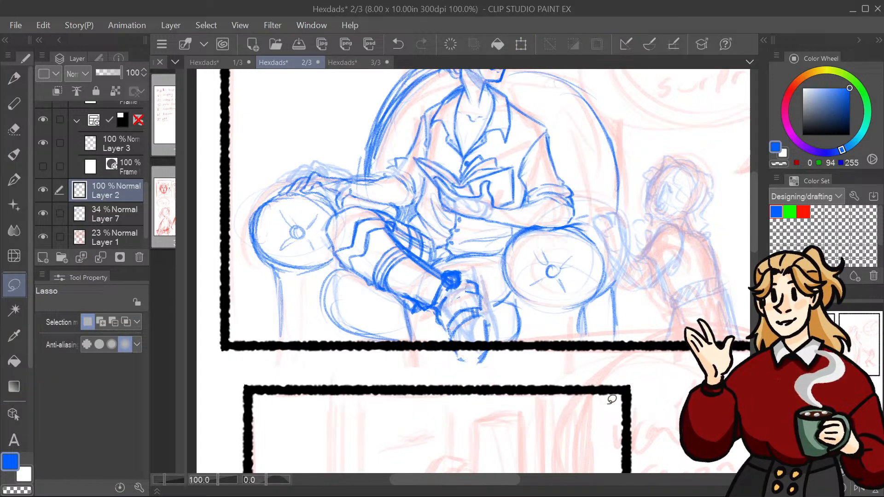
Step: Switch back to the Fave Pencil with the small figure beside the armchair in view
left_click(14, 78)
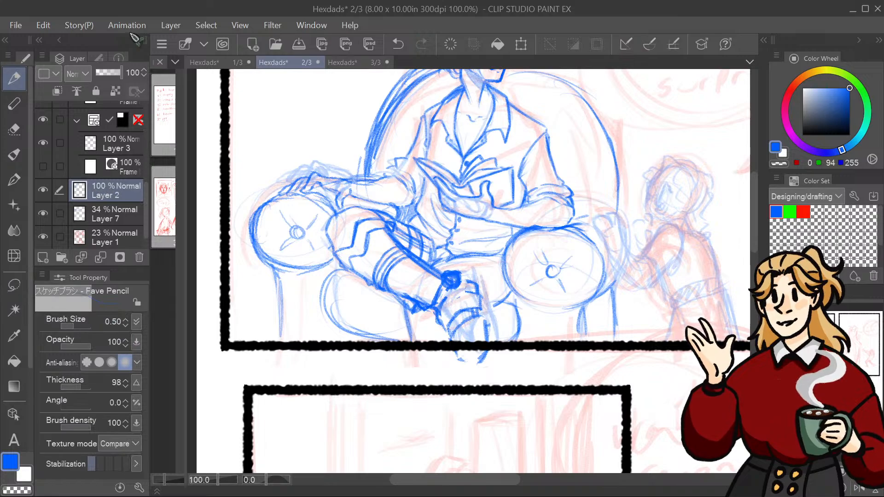
left_click_drag(460, 230, 335, 285)
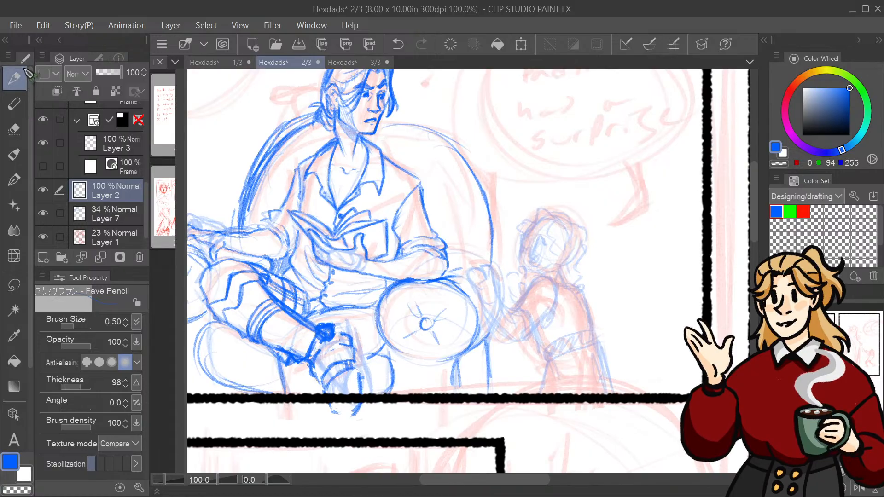
Step: Sketch the child's raised hand on the chair's armrest and the bent arm up to the shoulder in blue on Layer 2
mouse_move(451, 261)
left_mouse_down()
mouse_move(485, 284)
mouse_move(495, 312)
mouse_move(492, 286)
mouse_move(486, 332)
mouse_move(488, 278)
mouse_move(489, 326)
left_mouse_up()
scroll(513, 299, "up", 3)
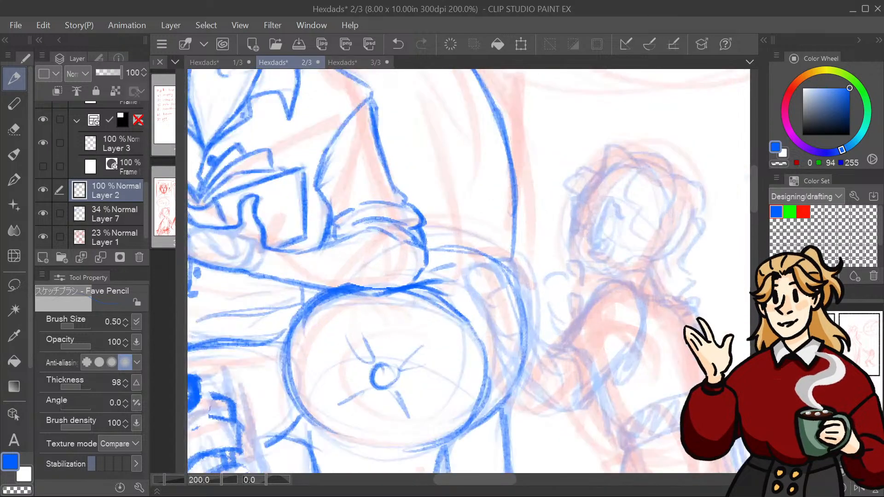
left_click_drag(479, 283, 480, 293)
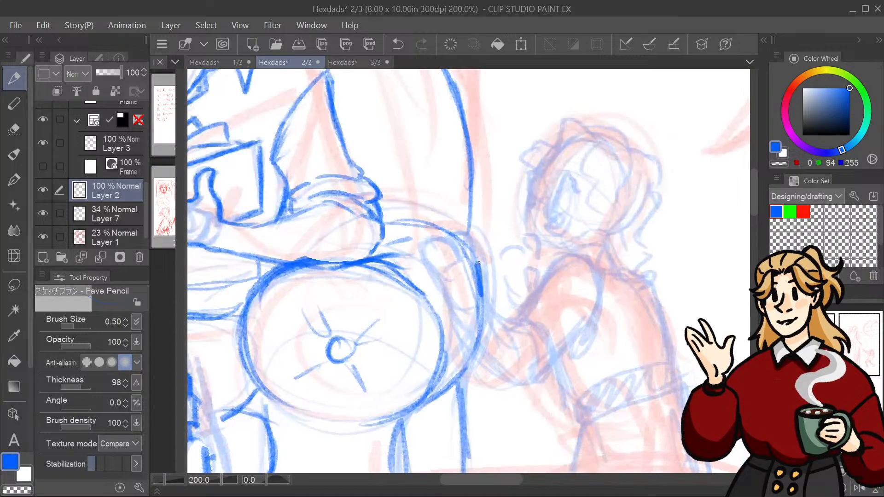
mouse_move(477, 262)
left_mouse_down()
mouse_move(470, 238)
mouse_move(452, 234)
mouse_move(466, 256)
mouse_move(433, 235)
mouse_move(427, 266)
mouse_move(436, 274)
mouse_move(453, 261)
mouse_move(464, 309)
mouse_move(503, 375)
left_mouse_up()
mouse_move(485, 299)
left_mouse_down()
mouse_move(534, 333)
mouse_move(544, 376)
mouse_move(512, 382)
left_mouse_up()
mouse_move(516, 328)
left_mouse_down()
mouse_move(555, 264)
mouse_move(550, 272)
mouse_move(580, 268)
mouse_move(603, 297)
left_mouse_up()
left_click_drag(597, 328, 559, 363)
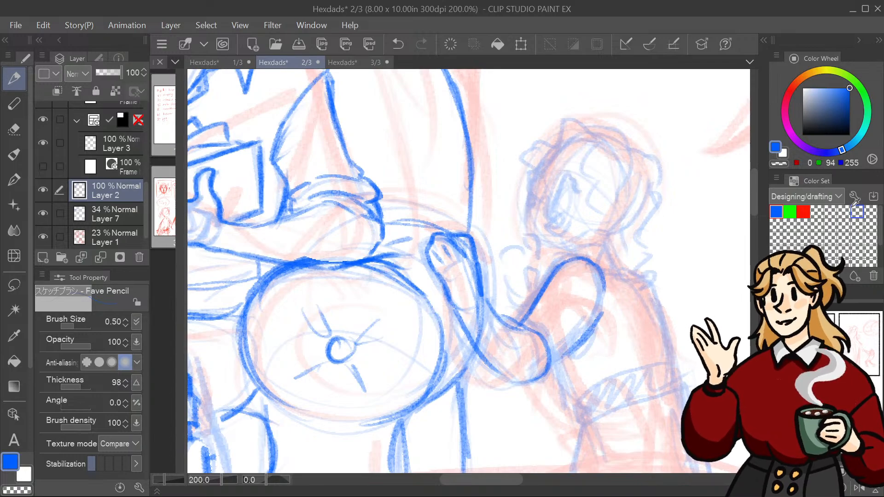
left_click_drag(469, 271, 442, 288)
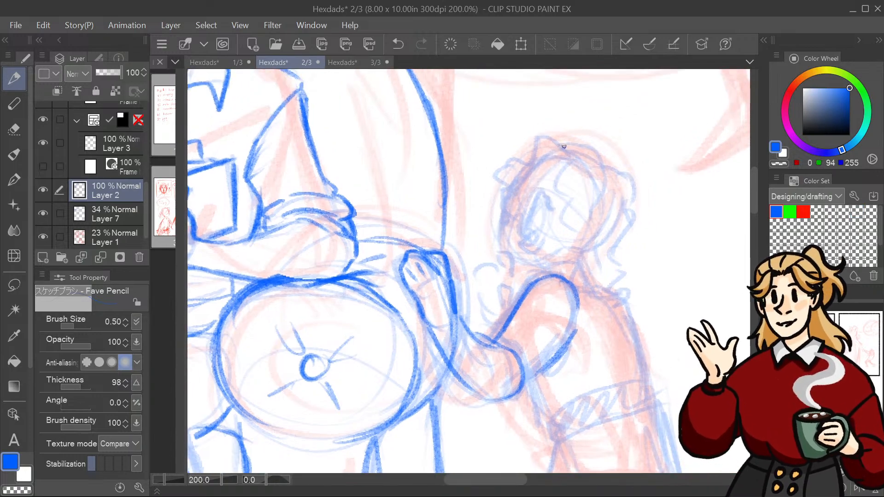
Step: Draw the child's ear and curly hair outline, from the crown and forehead down to the loose curls on the back
mouse_move(563, 143)
left_mouse_down()
mouse_move(535, 148)
mouse_move(500, 171)
mouse_move(494, 163)
mouse_move(487, 179)
mouse_move(490, 171)
mouse_move(534, 191)
mouse_move(510, 218)
mouse_move(549, 194)
mouse_move(538, 233)
left_mouse_up()
left_click_drag(551, 203, 536, 231)
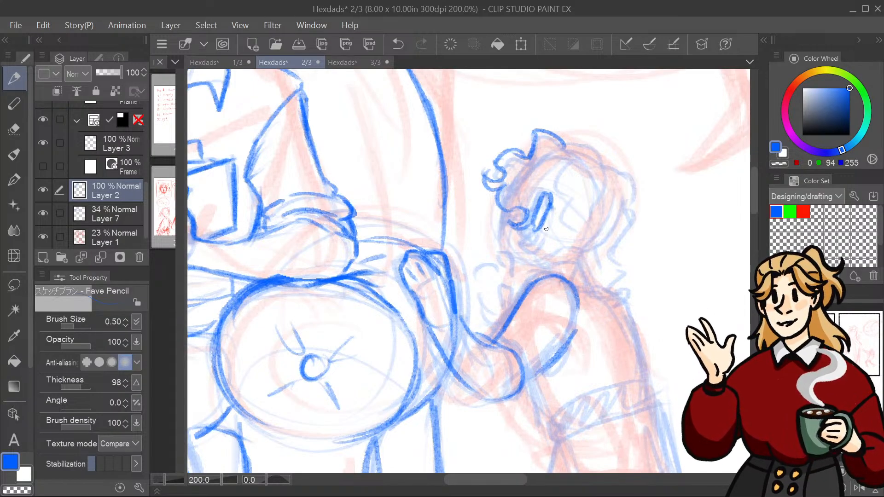
mouse_move(539, 232)
left_mouse_down()
mouse_move(528, 239)
mouse_move(542, 262)
left_mouse_up()
mouse_move(565, 141)
left_mouse_down()
mouse_move(626, 164)
mouse_move(645, 215)
mouse_move(630, 230)
mouse_move(633, 268)
mouse_move(616, 292)
mouse_move(631, 317)
mouse_move(637, 311)
mouse_move(628, 334)
mouse_move(614, 314)
left_mouse_up()
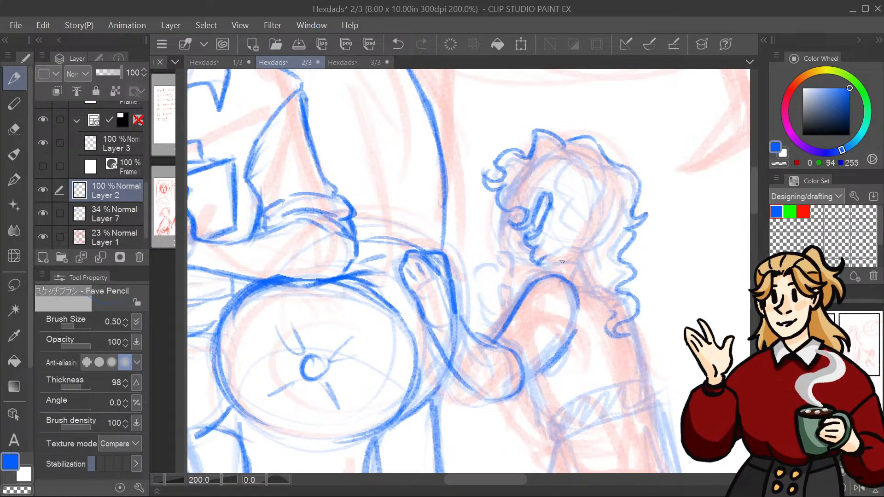
mouse_move(562, 261)
left_mouse_down()
mouse_move(592, 286)
mouse_move(584, 282)
mouse_move(589, 315)
mouse_move(611, 309)
left_mouse_up()
mouse_move(659, 230)
left_mouse_down()
mouse_move(632, 257)
mouse_move(648, 160)
left_mouse_up()
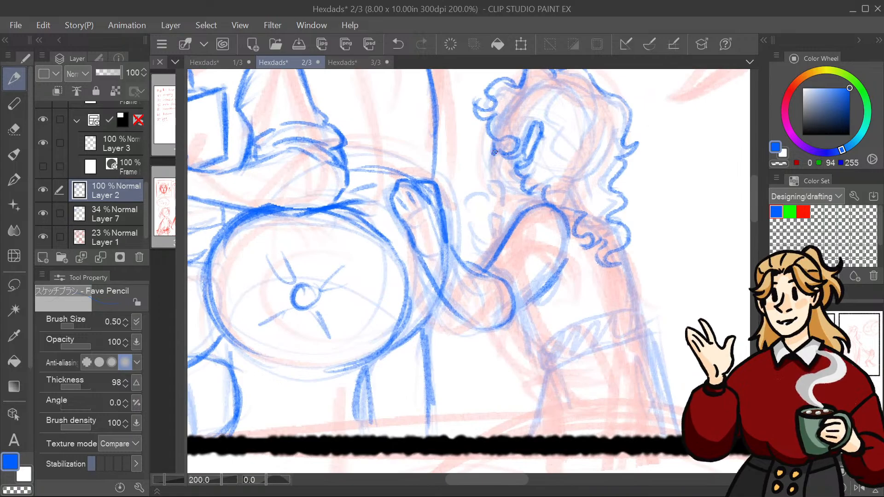
left_click_drag(493, 151, 500, 158)
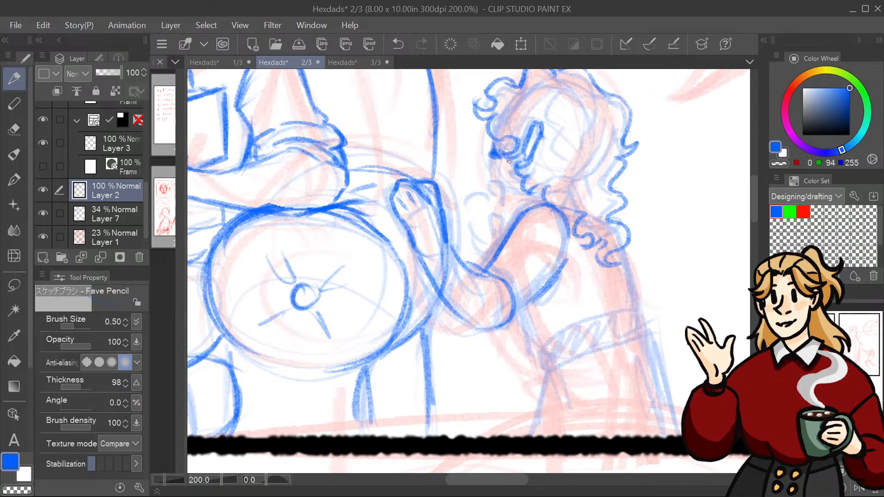
key("ctrl+z")
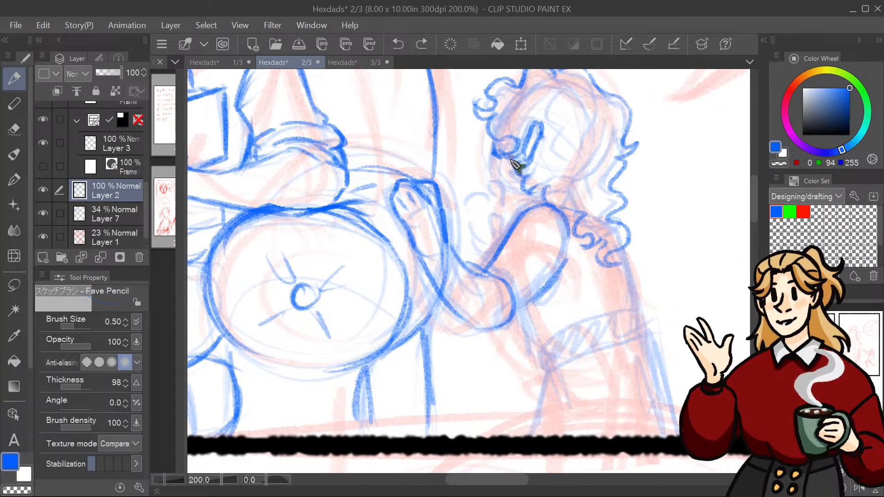
key("ctrl+z")
key("ctrl+z")
left_click_drag(492, 152, 501, 182)
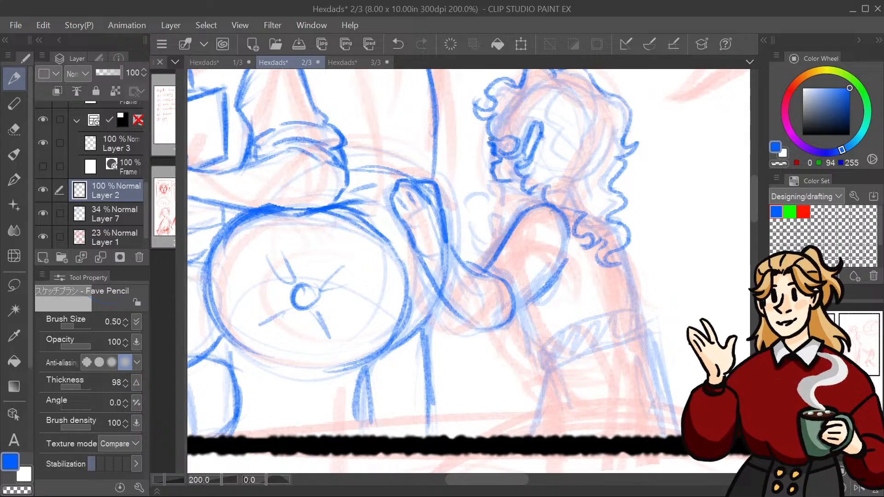
left_click_drag(491, 138, 454, 281)
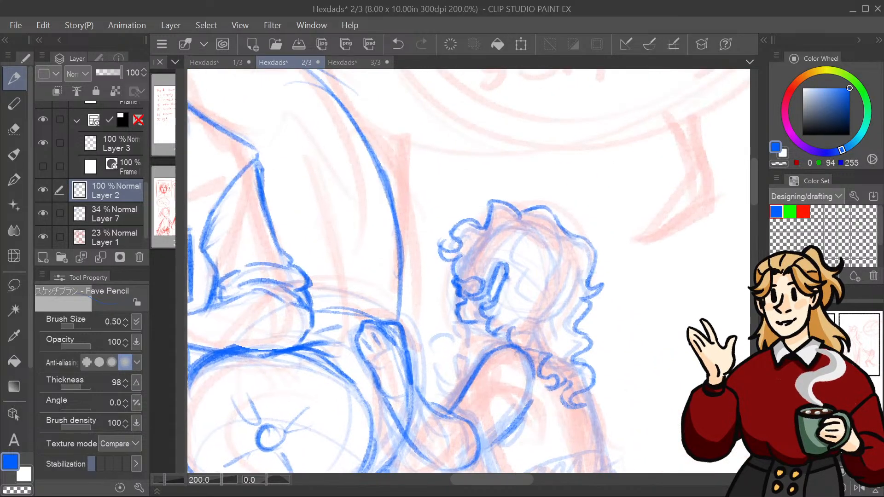
key("ctrl+z")
key("ctrl+z")
key("ctrl+z")
key("ctrl+z")
key("ctrl+z")
key("ctrl+z")
key("ctrl+z")
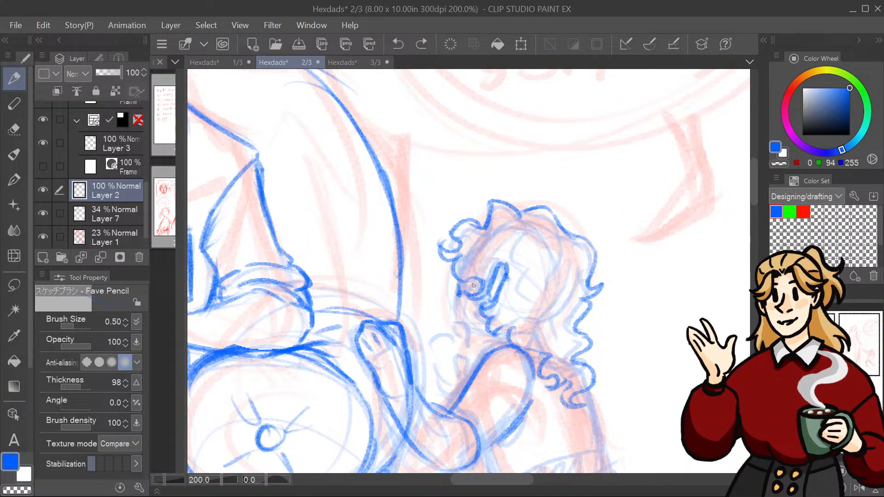
Step: Draw the child's face contour from cheek to chin, add the jaw and neck lines, and touch up the ear
mouse_move(459, 286)
left_mouse_down()
mouse_move(454, 313)
mouse_move(474, 327)
left_mouse_up()
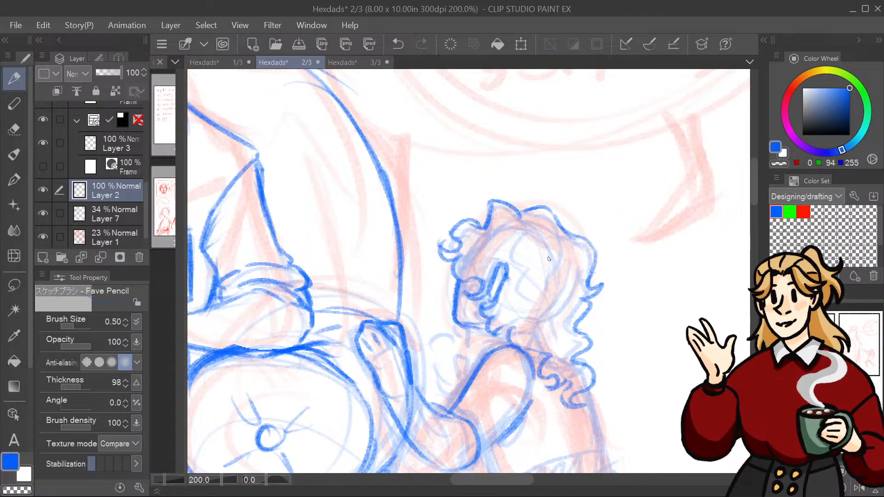
left_click_drag(469, 271, 468, 183)
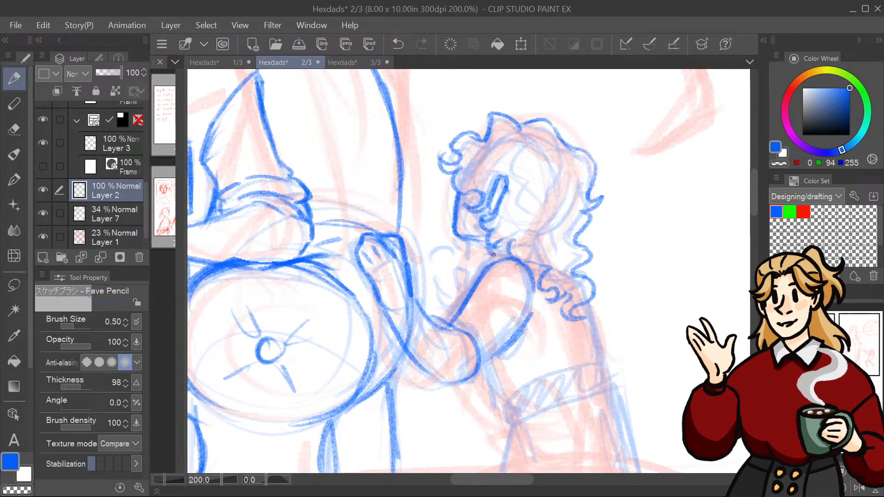
mouse_move(508, 250)
left_mouse_down()
mouse_move(500, 249)
mouse_move(523, 259)
left_mouse_up()
left_click_drag(471, 237, 485, 241)
left_click_drag(498, 188, 499, 196)
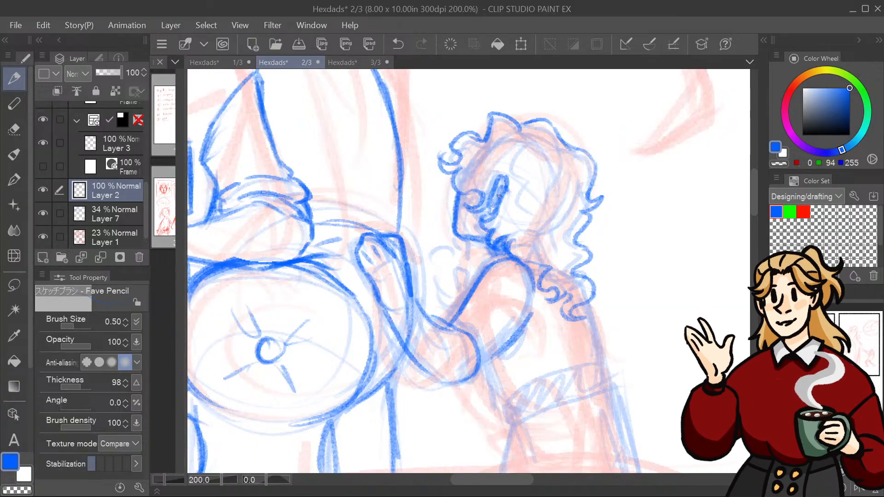
Step: Sketch the child's other hand raised in front of the neck, just below the chin
left_click_drag(541, 150, 620, 147)
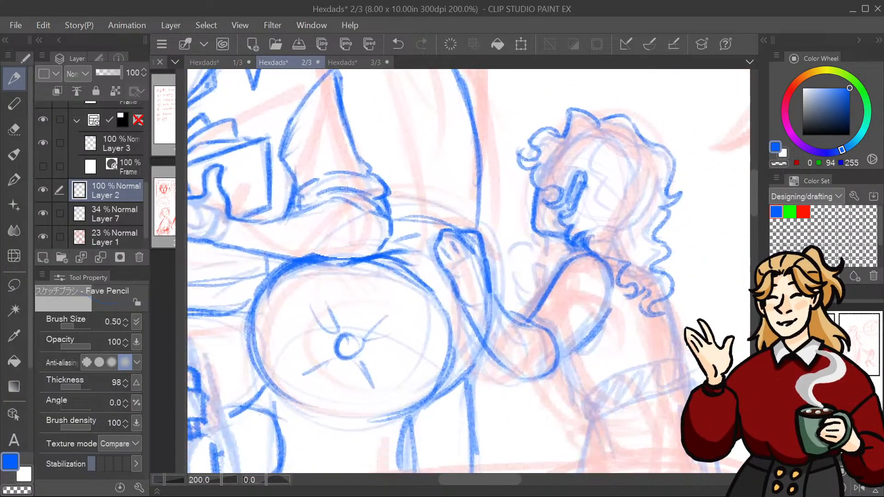
mouse_move(562, 242)
left_mouse_down()
mouse_move(529, 248)
mouse_move(545, 282)
mouse_move(549, 266)
mouse_move(533, 294)
mouse_move(547, 275)
mouse_move(542, 265)
mouse_move(537, 295)
left_mouse_up()
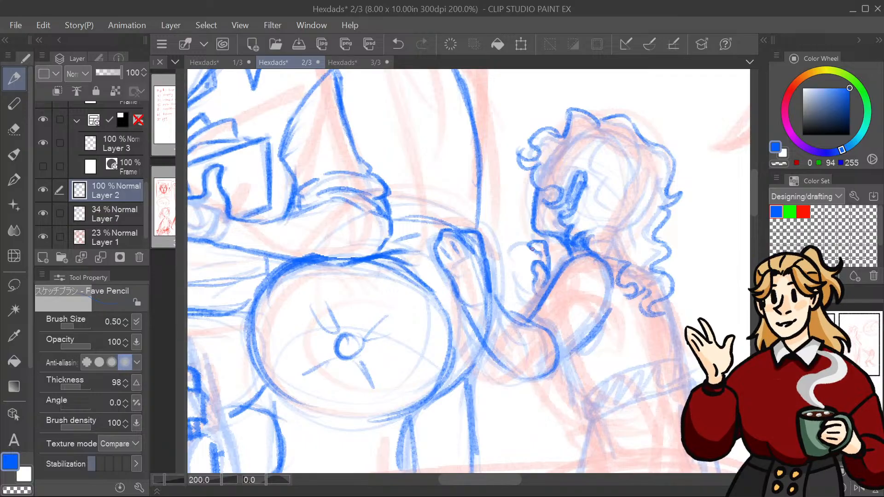
mouse_move(528, 257)
left_mouse_down()
mouse_move(516, 262)
mouse_move(514, 250)
mouse_move(536, 279)
mouse_move(535, 319)
mouse_move(416, 337)
mouse_move(536, 303)
mouse_move(526, 303)
left_mouse_up()
Step: Draw the front and back lines of the child's torso and outline the sash around the waist
left_click_drag(715, 362, 670, 301)
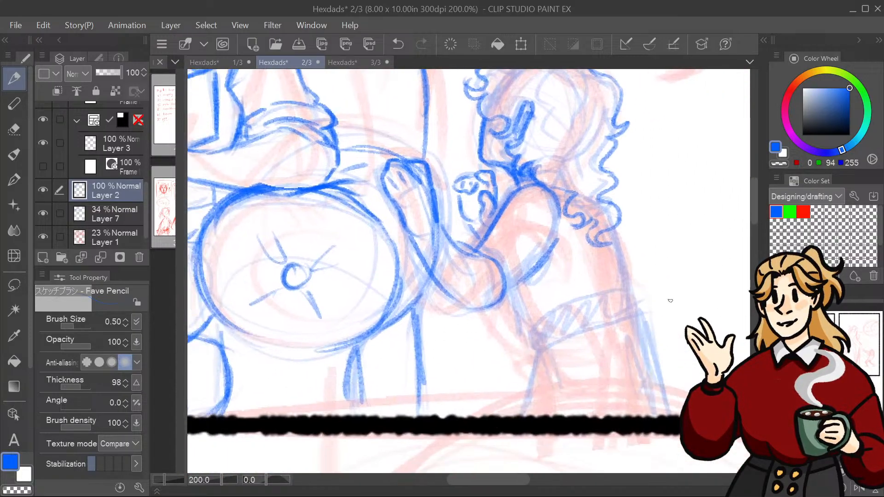
left_click_drag(514, 300, 529, 326)
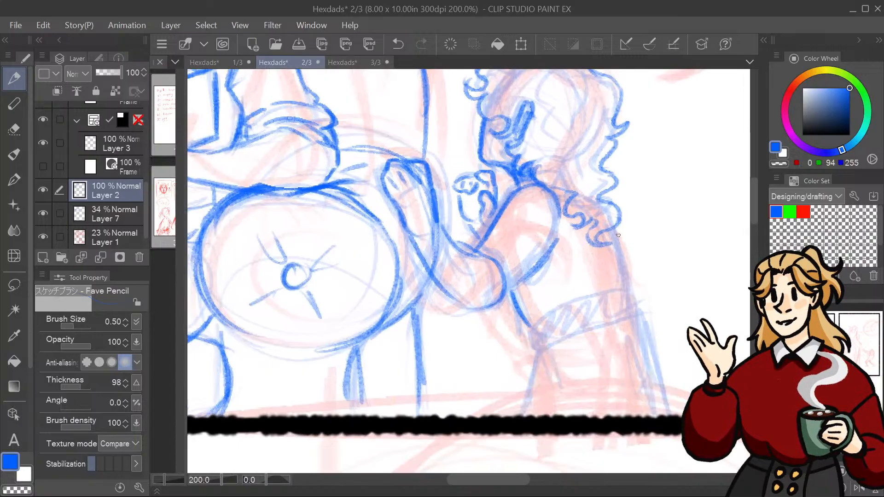
mouse_move(616, 230)
left_mouse_down()
mouse_move(631, 291)
mouse_move(542, 314)
mouse_move(536, 342)
mouse_move(630, 320)
left_mouse_up()
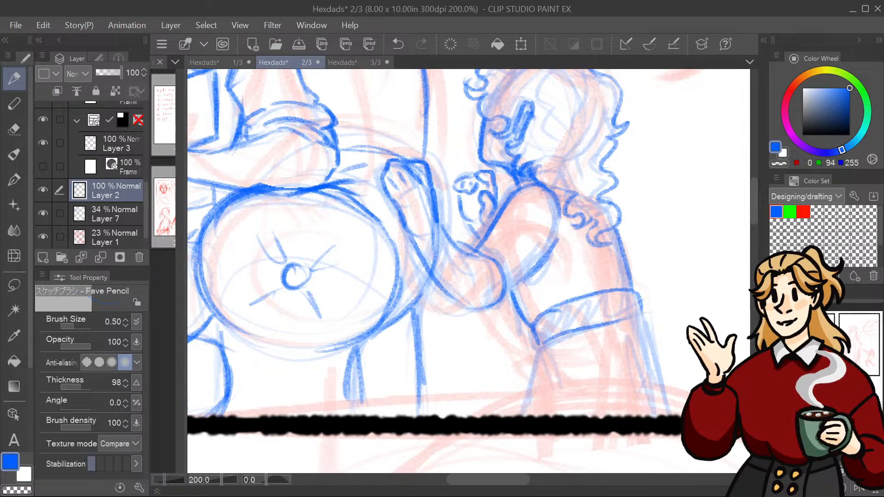
Step: Draw the sash tails hanging behind the child's waist and the lower-body lines down to the panel border
key("ctrl+minus")
mouse_move(580, 286)
left_mouse_down()
mouse_move(589, 366)
mouse_move(595, 293)
mouse_move(597, 335)
left_mouse_up()
mouse_move(591, 285)
left_mouse_down()
mouse_move(631, 359)
mouse_move(606, 366)
left_mouse_up()
left_click_drag(590, 281, 614, 362)
mouse_move(584, 313)
left_mouse_down()
mouse_move(585, 357)
mouse_move(584, 300)
left_mouse_up()
left_click_drag(598, 373, 600, 346)
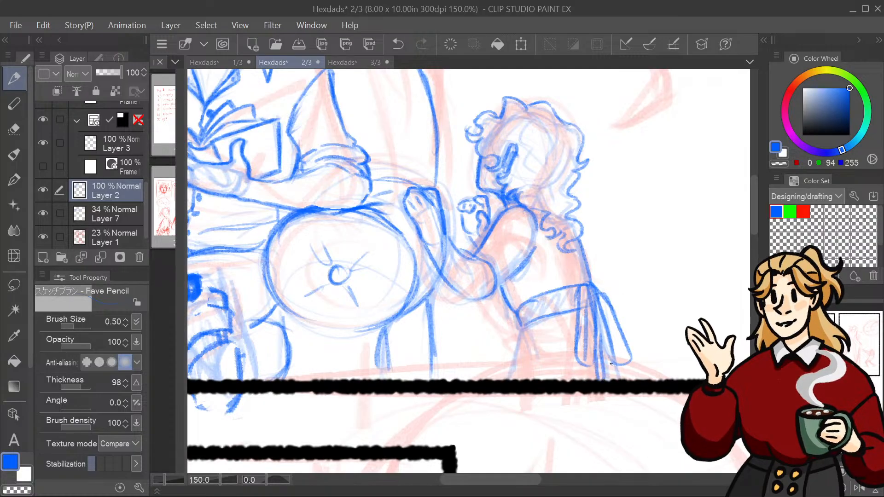
left_click_drag(613, 380, 605, 352)
left_click_drag(523, 326, 508, 380)
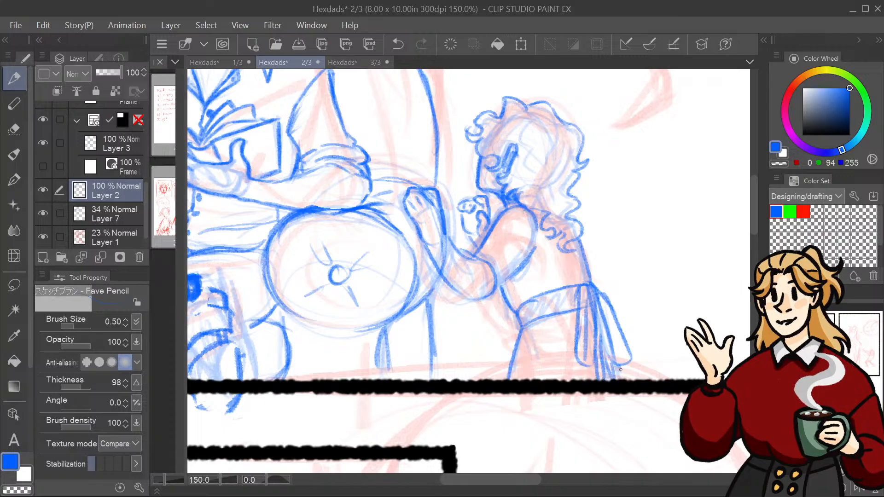
Step: Examine the first panel's blue sketch as a whole and the seated man close up, undoing the last stroke
mouse_move(434, 152)
left_mouse_down()
mouse_move(413, 199)
mouse_move(468, 295)
mouse_move(422, 27)
mouse_move(449, 275)
mouse_move(552, 254)
left_mouse_up()
key("ctrl+minus")
key("ctrl+minus")
key("ctrl+minus")
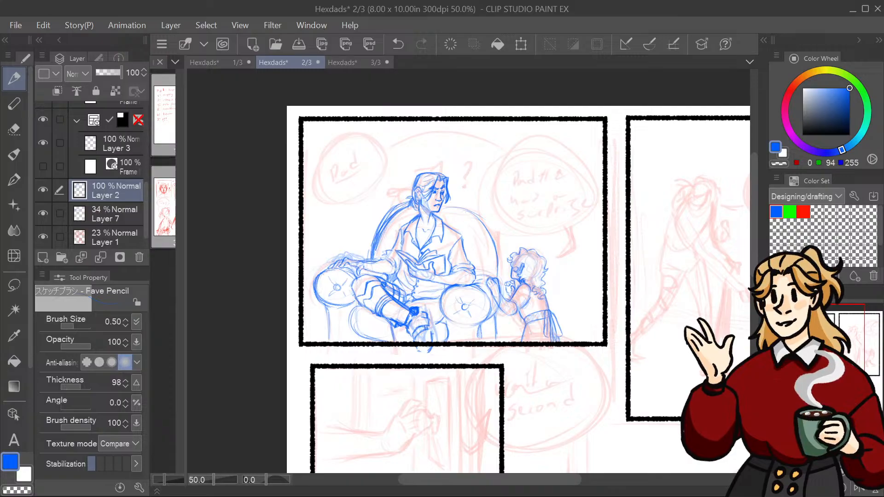
left_click_drag(468, 271, 422, 286)
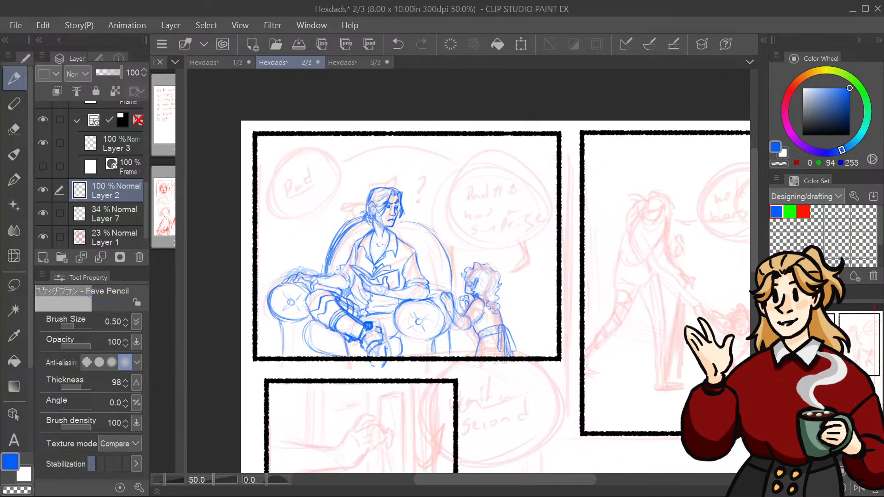
mouse_move(816, 342)
left_mouse_down()
mouse_move(801, 358)
mouse_move(822, 354)
mouse_move(833, 369)
mouse_move(818, 372)
mouse_move(808, 353)
left_mouse_up()
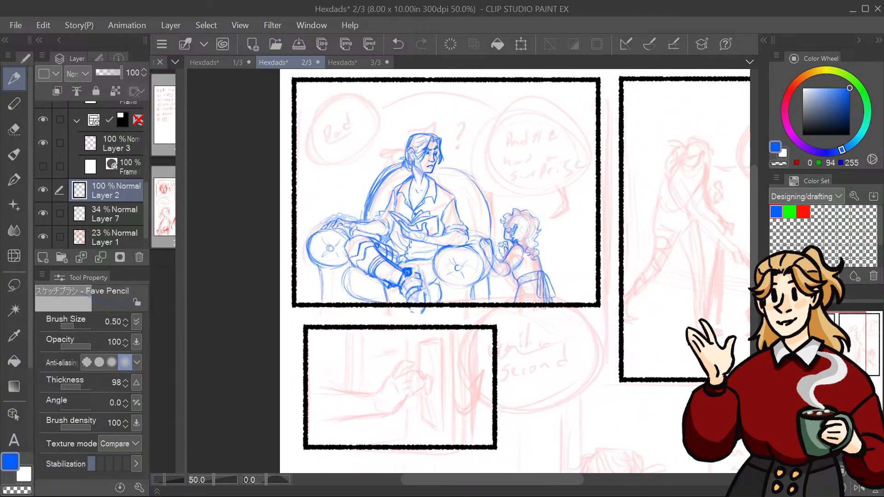
key("ctrl+plus")
key("ctrl+plus")
key("ctrl+plus")
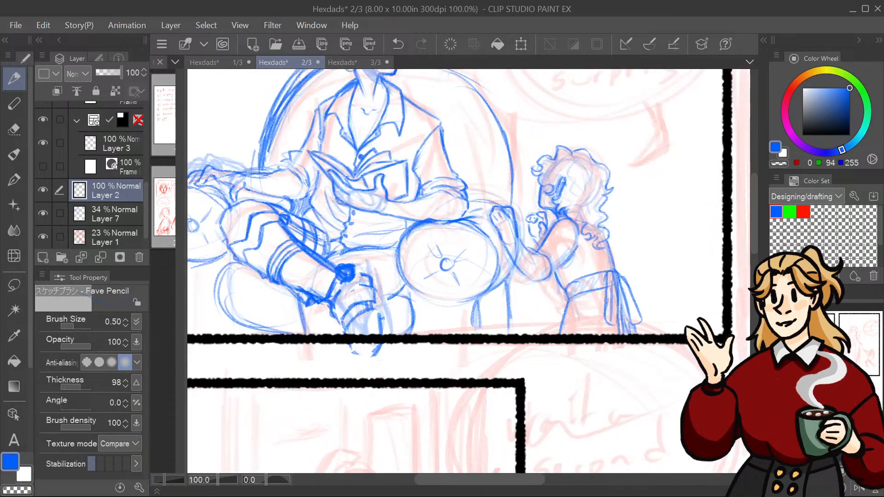
left_click_drag(414, 184, 516, 409)
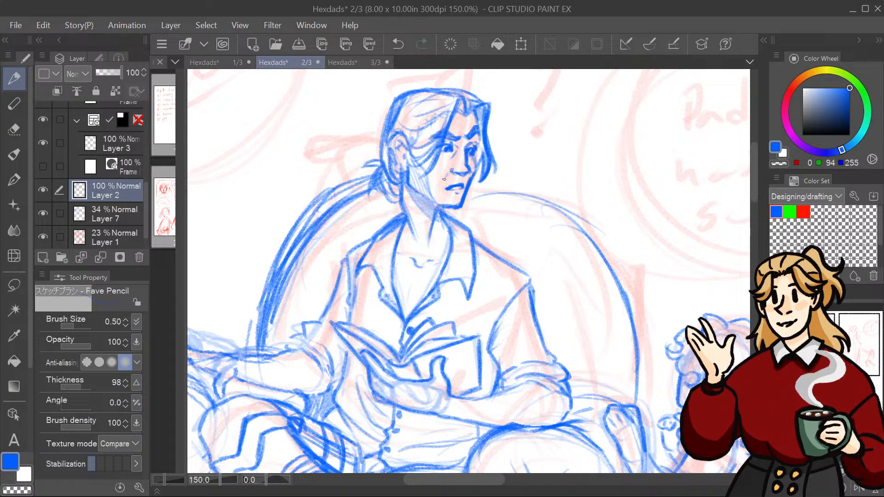
key("ctrl+z")
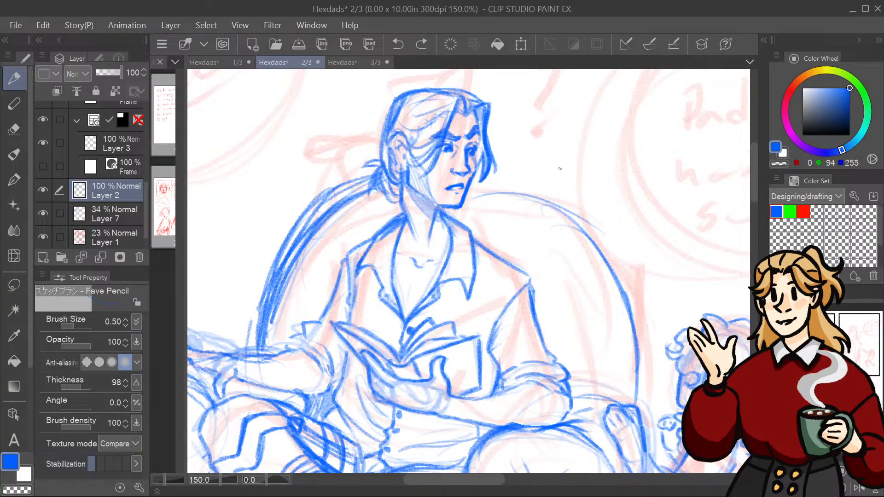
key("ctrl+minus")
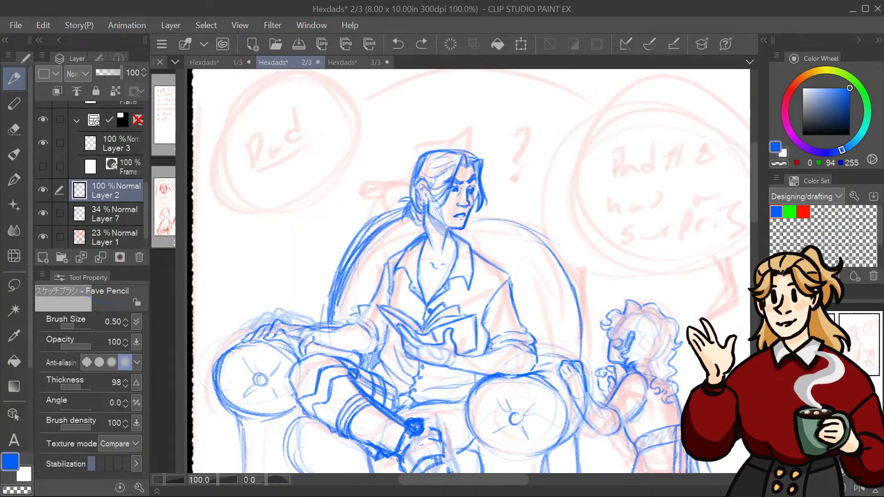
key("ctrl+minus")
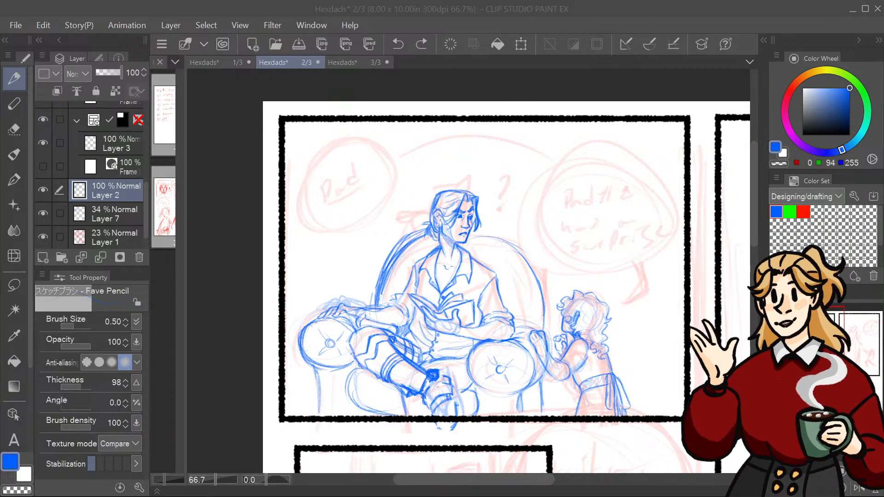
Step: Examine the red roughs of the remaining panels on page 2, and switch to page 3 to view its full layout
scroll(468, 271, "down", 2)
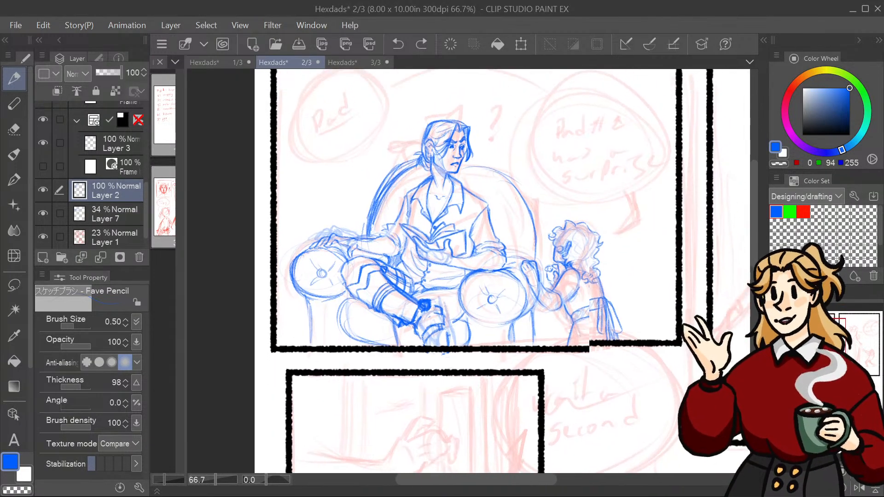
left_click_drag(507, 382, 495, 91)
left_click_drag(506, 322, 391, 129)
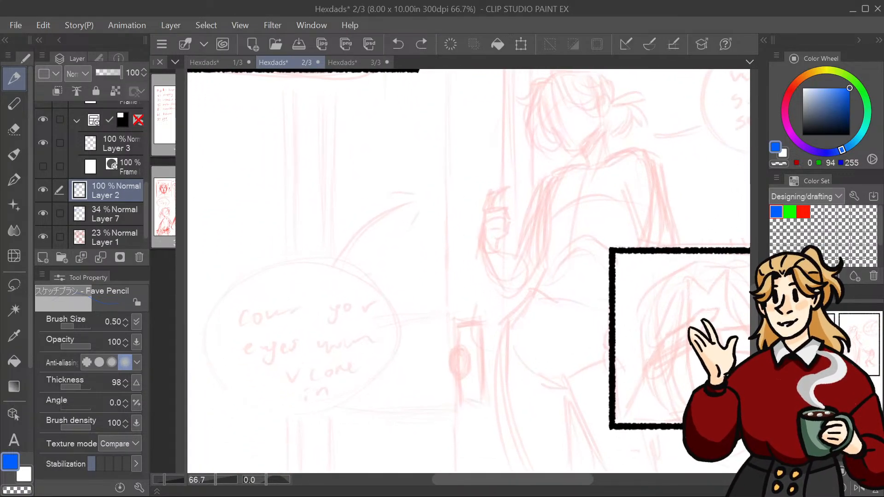
key("ctrl+minus")
key("ctrl+minus")
left_click_drag(468, 271, 461, 343)
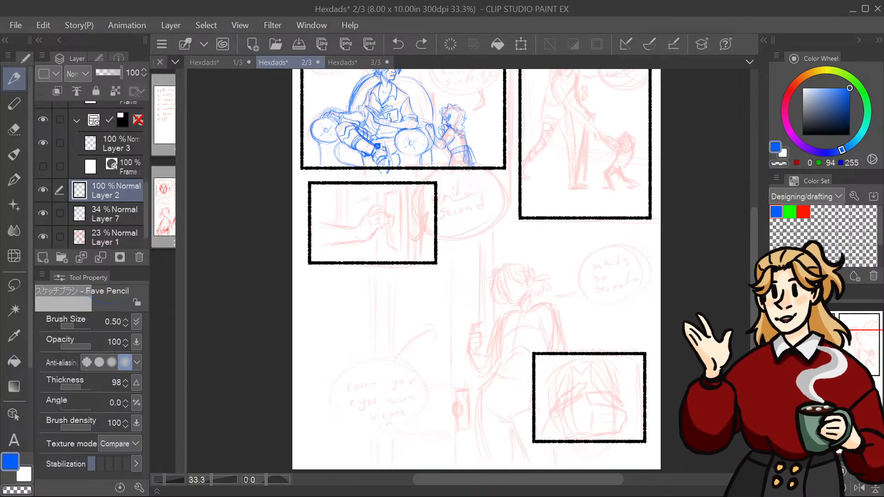
key("ctrl+Tab")
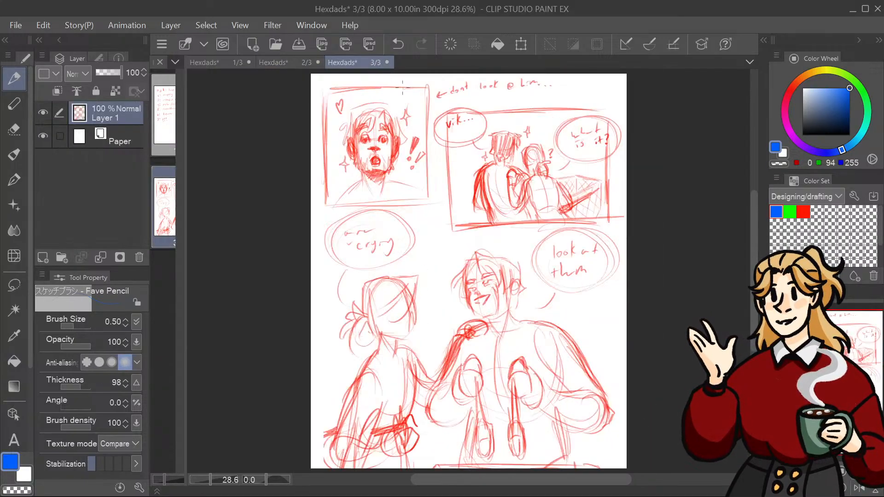
key("ctrl+minus")
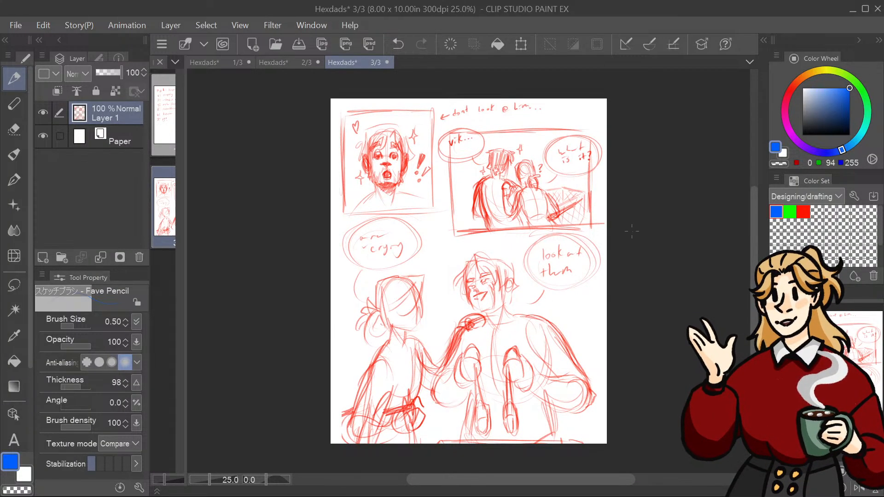
Step: Return to page 2 and examine the first panel's blue sketch alongside the red roughs of the neighbouring panels
left_click(305, 64)
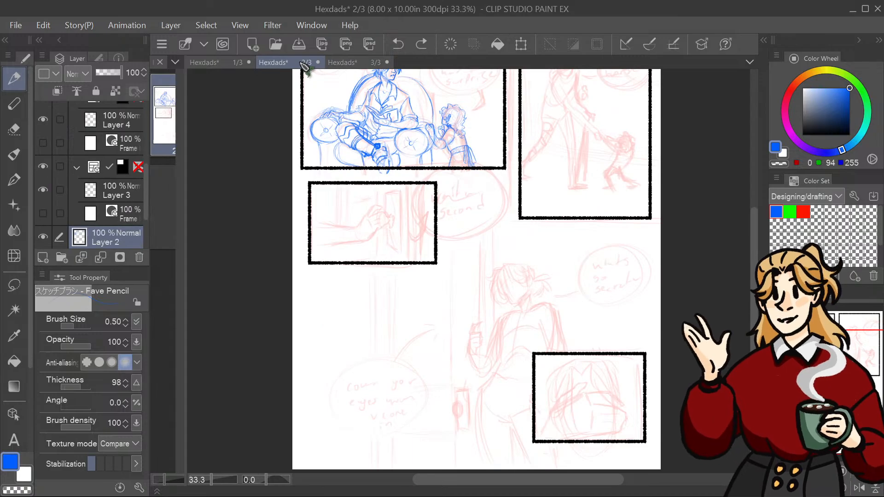
left_click_drag(847, 367, 852, 342)
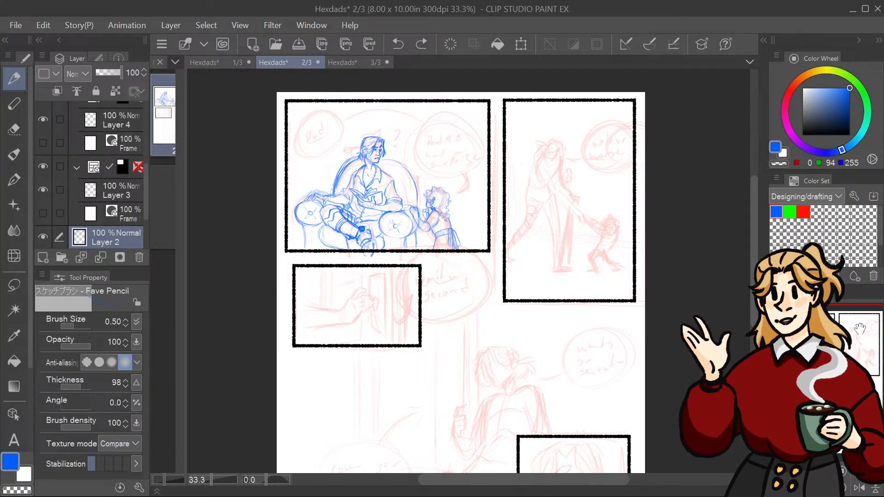
mouse_move(460, 276)
left_mouse_down()
mouse_move(470, 290)
mouse_move(452, 248)
mouse_move(463, 305)
mouse_move(477, 221)
mouse_move(472, 138)
mouse_move(491, 350)
mouse_move(428, 123)
mouse_move(470, 306)
mouse_move(480, 314)
mouse_move(453, 255)
mouse_move(436, 265)
mouse_move(460, 283)
mouse_move(428, 162)
mouse_move(446, 183)
mouse_move(451, 113)
mouse_move(467, 105)
mouse_move(503, 283)
mouse_move(478, 269)
left_mouse_up()
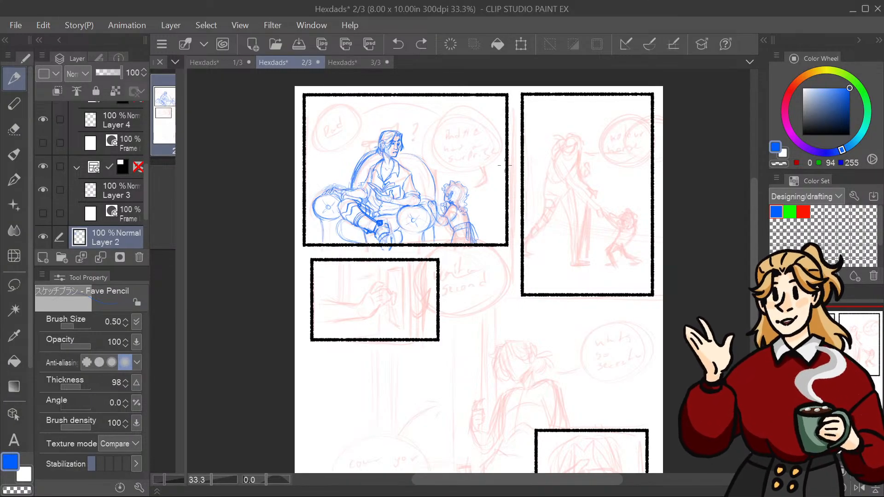
scroll(557, 197, "up", 4)
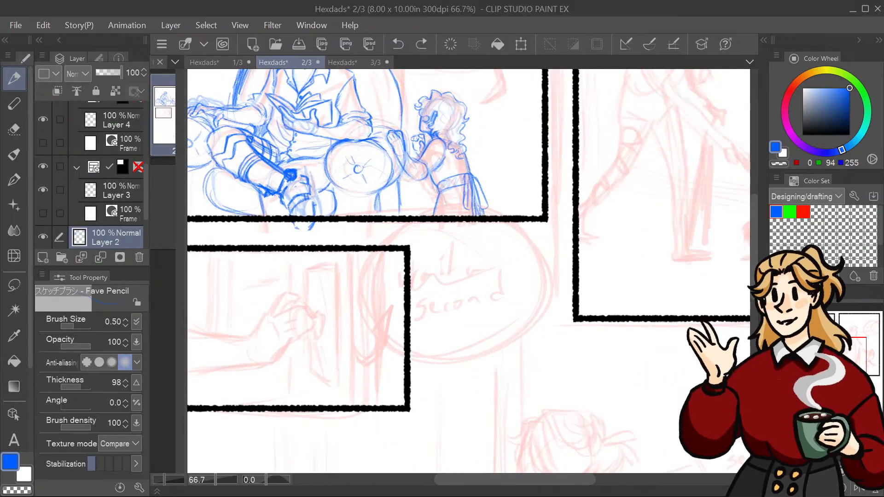
left_click_drag(392, 272, 613, 303)
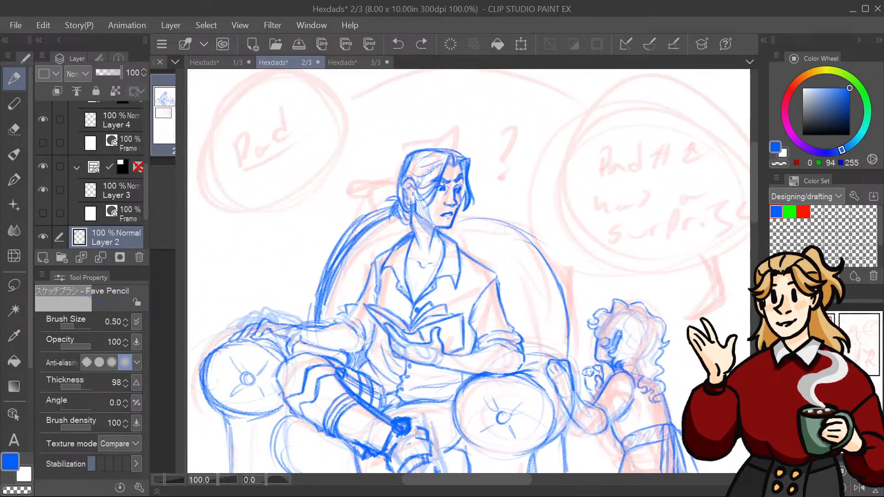
scroll(469, 276, "down", 3)
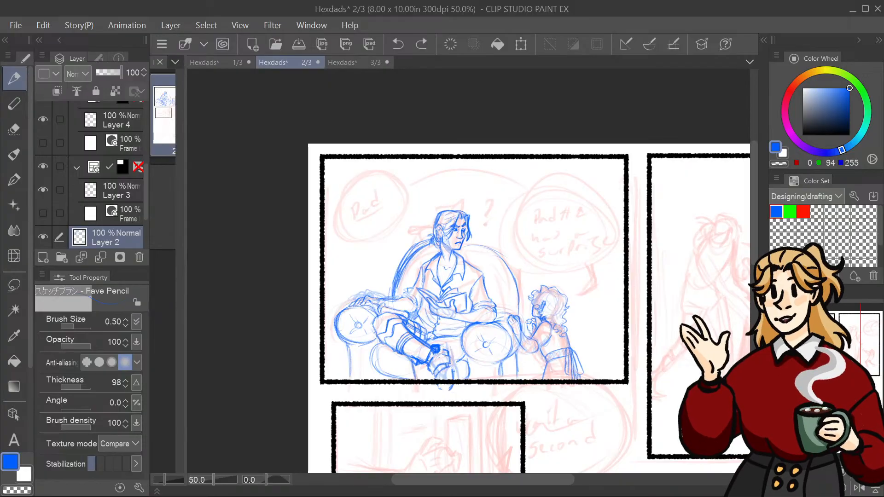
left_click_drag(553, 276, 476, 131)
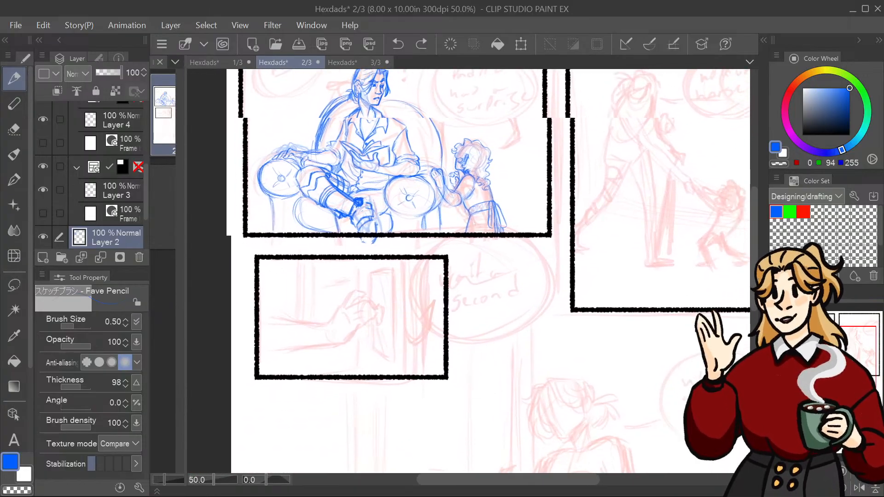
left_click_drag(820, 366, 827, 353)
left_click_drag(414, 253, 336, 208)
left_click_drag(845, 363, 848, 345)
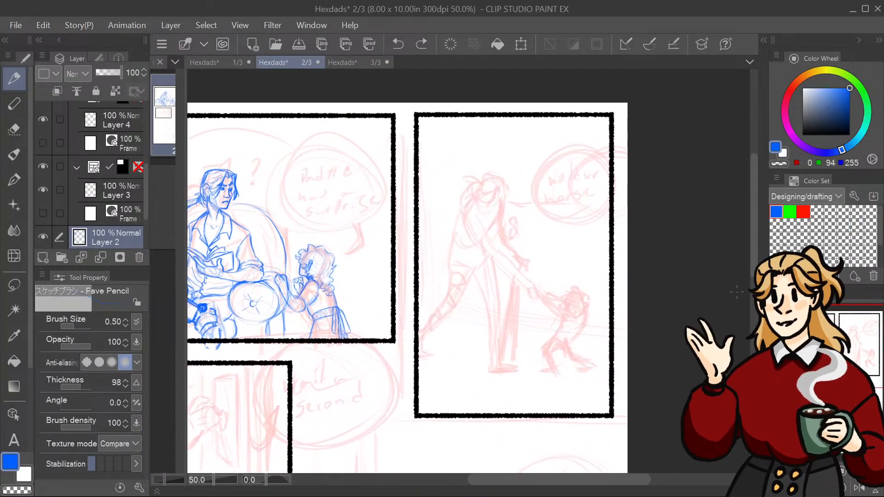
Step: Draw a sloping ground line across the second panel behind the adult and child, and compare the panel with the first one
left_click_drag(425, 299, 483, 313)
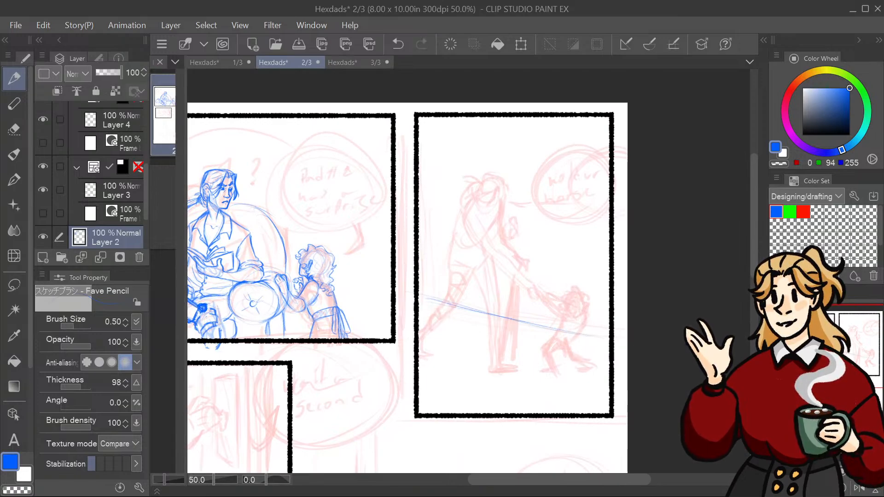
key("ctrl+plus")
key("ctrl+plus")
left_click_drag(483, 313, 445, 239)
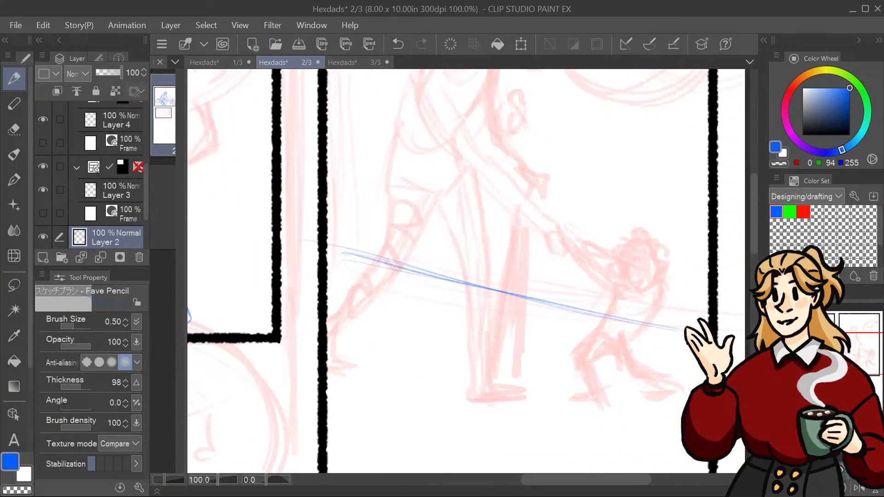
left_click_drag(445, 322, 480, 142)
left_click_drag(350, 151, 622, 404)
mouse_move(331, 258)
left_mouse_down()
mouse_move(484, 287)
mouse_move(548, 273)
left_mouse_up()
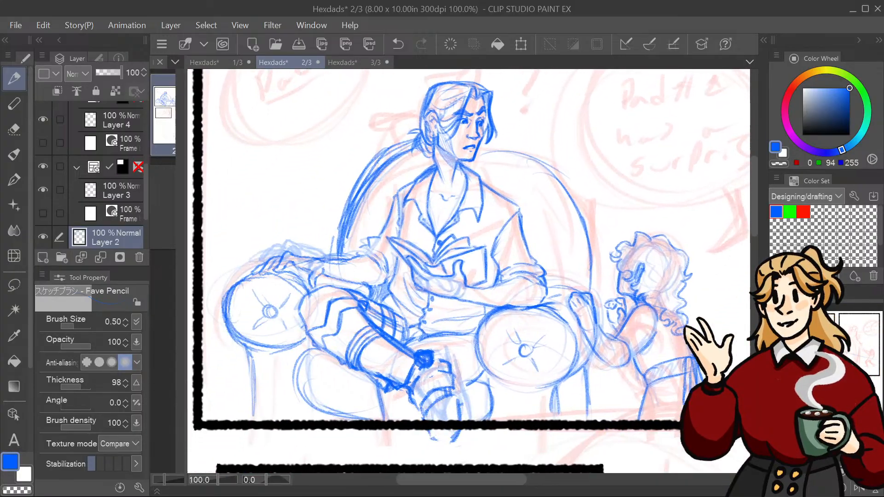
mouse_move(822, 349)
left_mouse_down()
mouse_move(825, 360)
mouse_move(881, 359)
mouse_move(850, 353)
mouse_move(866, 360)
mouse_move(864, 348)
left_mouse_up()
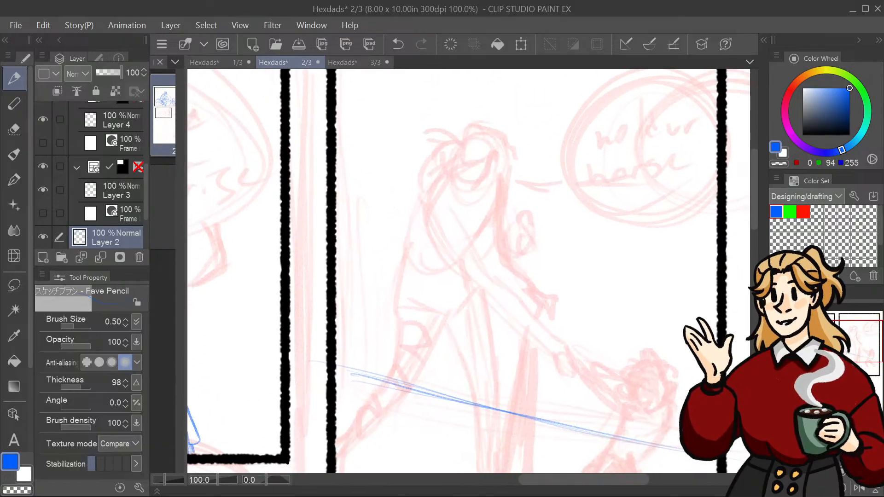
key("ctrl+minus")
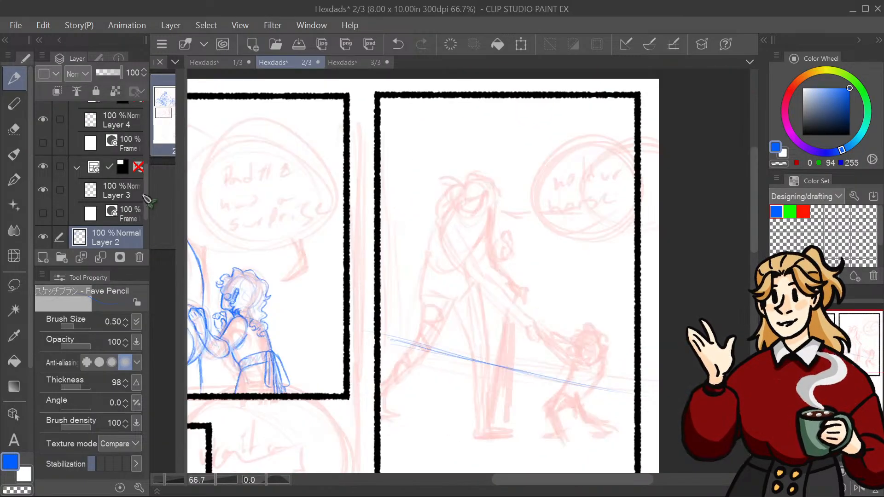
Step: Set Layer 7's opacity to 100 and hide Layer 2
scroll(145, 207, "down", 3)
left_click(44, 167)
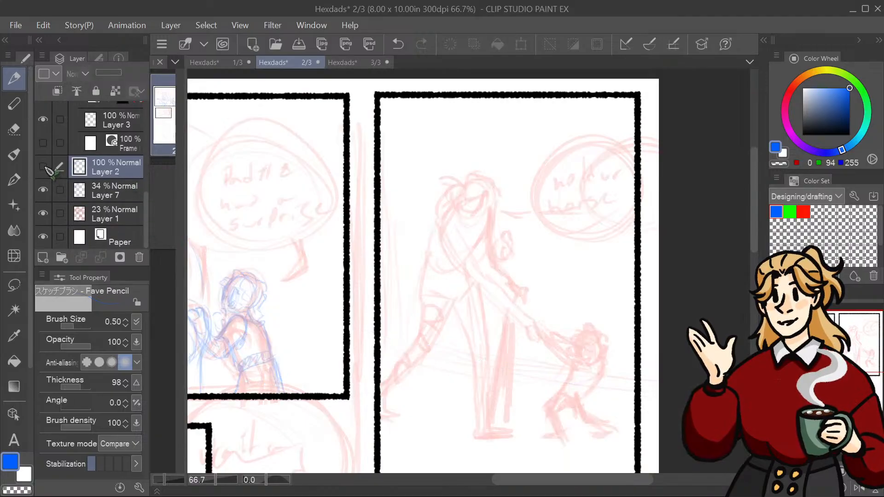
left_click(45, 167)
left_click(86, 184)
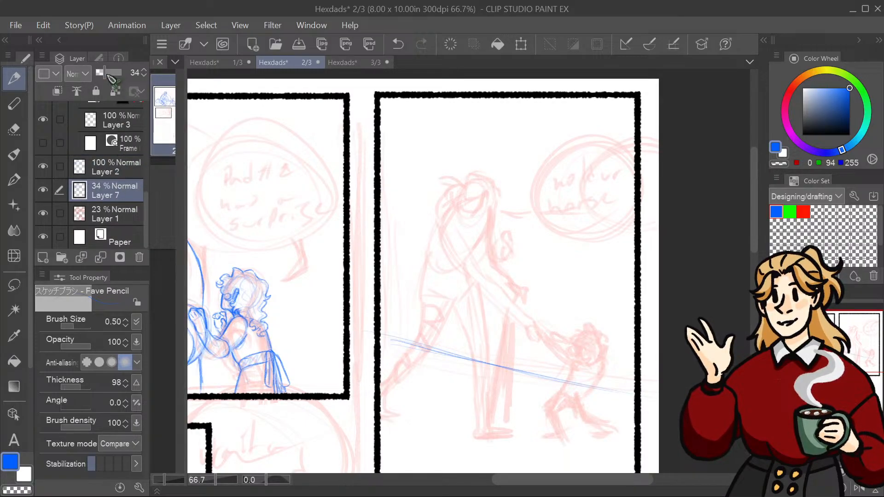
left_click_drag(111, 73, 131, 72)
mouse_move(350, 276)
left_mouse_down()
mouse_move(604, 286)
mouse_move(537, 259)
mouse_move(624, 268)
mouse_move(427, 256)
mouse_move(528, 211)
mouse_move(540, 216)
mouse_move(485, 197)
mouse_move(357, 201)
mouse_move(343, 185)
mouse_move(335, 224)
left_mouse_up()
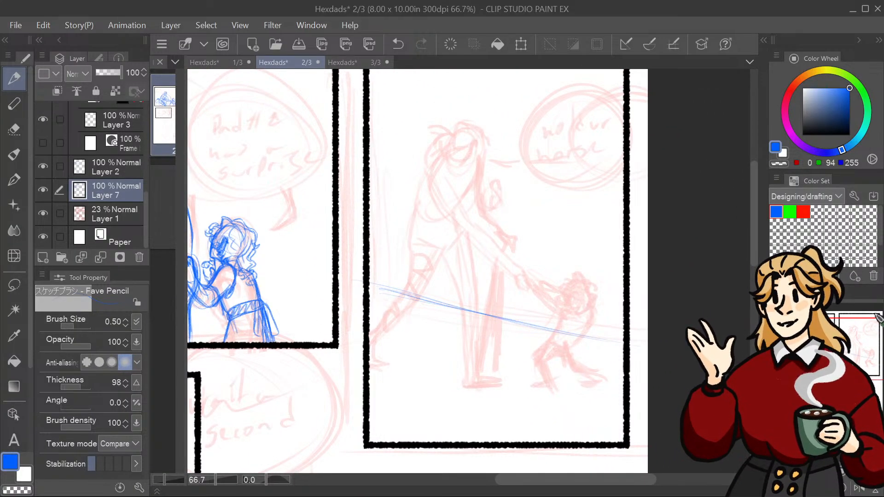
left_click(44, 167)
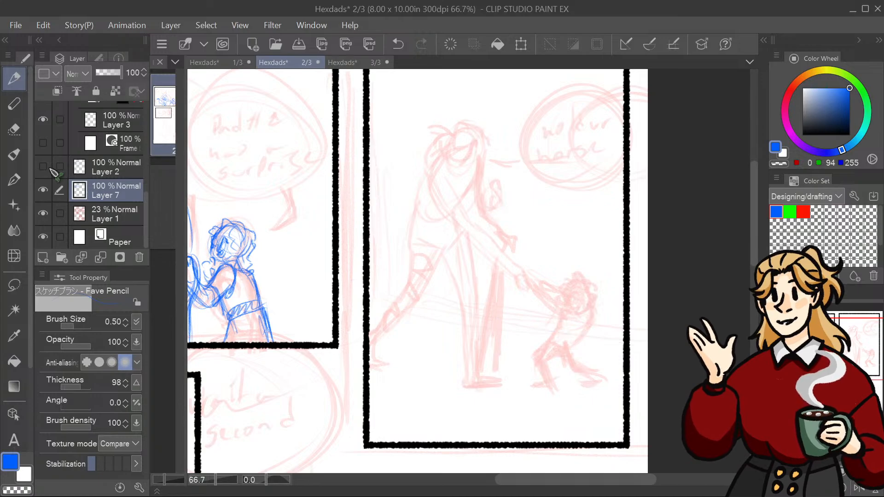
Step: Draw the second panel child's torso oval and the arm stretched out toward the adult's hand
key("ctrl+plus")
mouse_move(620, 302)
left_mouse_down()
mouse_move(596, 324)
mouse_move(581, 382)
mouse_move(626, 392)
mouse_move(617, 407)
left_mouse_up()
mouse_move(591, 367)
left_mouse_down()
mouse_move(611, 409)
mouse_move(605, 417)
mouse_move(598, 423)
mouse_move(561, 421)
left_mouse_up()
left_click_drag(616, 410, 589, 438)
mouse_move(600, 371)
left_mouse_down()
mouse_move(558, 356)
mouse_move(519, 324)
mouse_move(497, 326)
mouse_move(509, 316)
mouse_move(497, 322)
mouse_move(504, 328)
mouse_move(515, 318)
mouse_move(550, 366)
left_mouse_up()
mouse_move(521, 322)
left_mouse_down()
mouse_move(544, 339)
mouse_move(554, 364)
mouse_move(577, 357)
mouse_move(600, 369)
left_mouse_up()
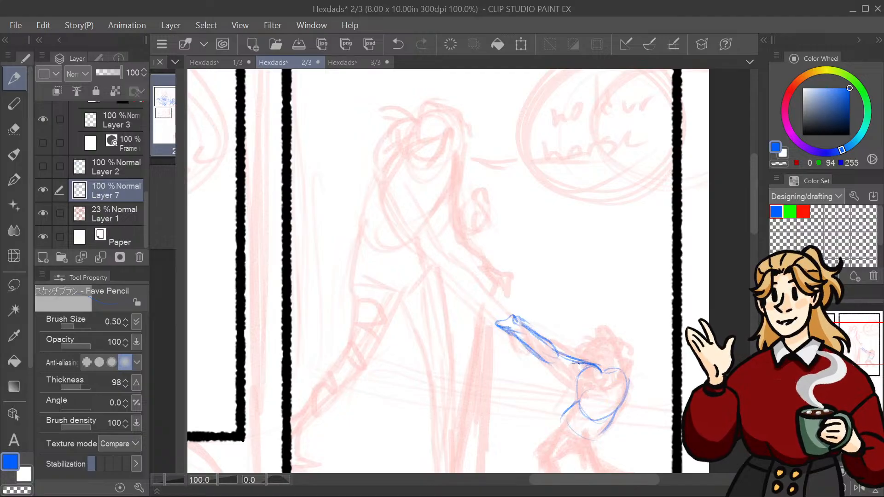
mouse_move(545, 363)
left_mouse_down()
mouse_move(579, 380)
mouse_move(598, 374)
left_mouse_up()
left_click_drag(604, 371, 562, 354)
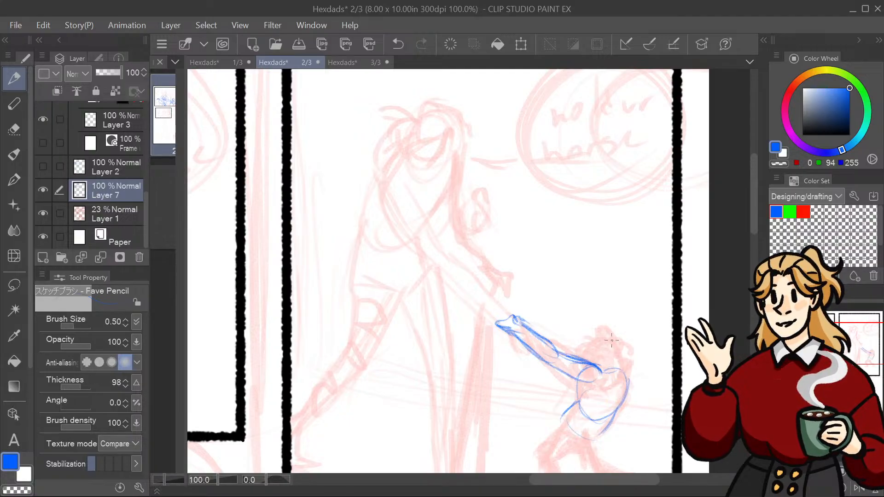
Step: Draw the child's head with curly hair falling behind the shoulders in the second panel
mouse_move(611, 341)
left_mouse_down()
mouse_move(600, 327)
mouse_move(584, 349)
mouse_move(613, 330)
mouse_move(581, 328)
mouse_move(583, 349)
mouse_move(606, 364)
mouse_move(589, 355)
mouse_move(604, 355)
left_mouse_up()
mouse_move(604, 314)
left_mouse_down()
mouse_move(619, 324)
mouse_move(644, 395)
left_mouse_up()
left_click_drag(600, 364, 633, 390)
mouse_move(866, 356)
left_mouse_down()
mouse_move(858, 350)
mouse_move(830, 358)
mouse_move(864, 360)
left_mouse_up()
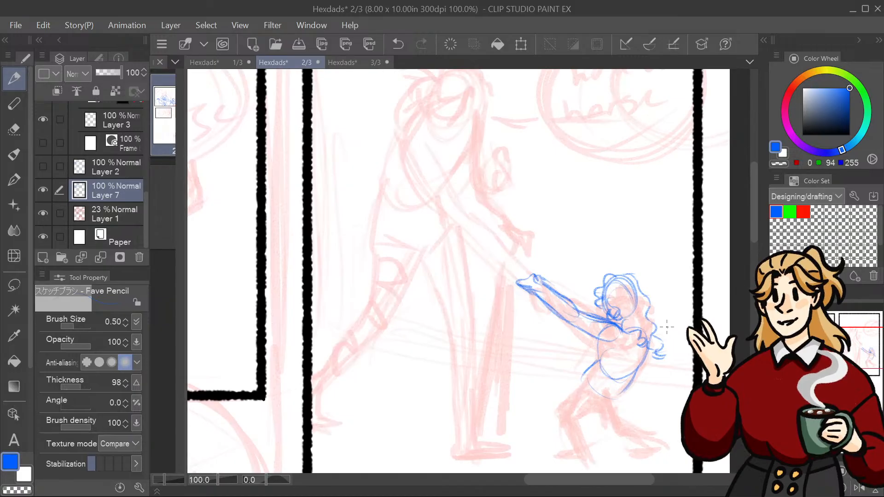
mouse_move(618, 275)
left_mouse_down()
mouse_move(636, 276)
mouse_move(649, 303)
mouse_move(656, 329)
mouse_move(642, 340)
mouse_move(628, 327)
mouse_move(634, 312)
left_mouse_up()
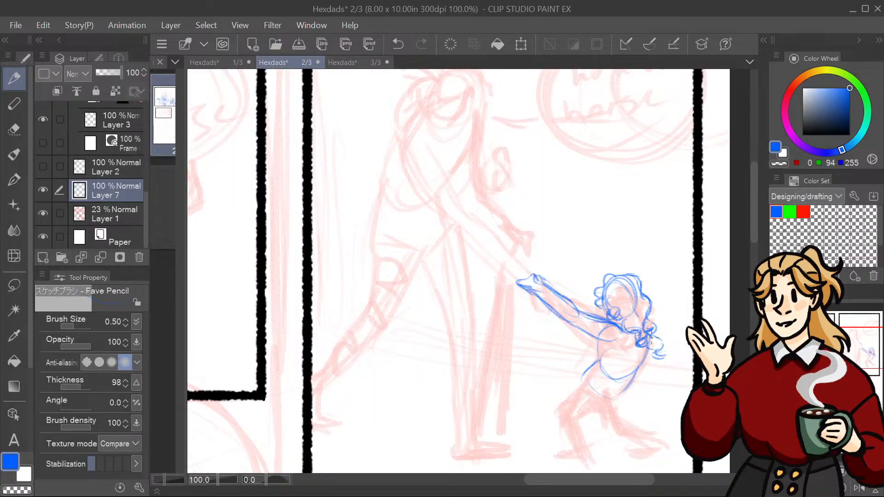
mouse_move(601, 282)
left_mouse_down()
mouse_move(605, 300)
mouse_move(620, 275)
mouse_move(618, 311)
mouse_move(644, 302)
mouse_move(642, 336)
left_mouse_up()
Step: Reinforce the outlines of the child's outstretched arms from the shoulders to the hands
mouse_move(578, 282)
left_mouse_down()
mouse_move(623, 216)
mouse_move(550, 219)
mouse_move(559, 246)
mouse_move(582, 252)
left_mouse_up()
mouse_move(514, 222)
left_mouse_down()
mouse_move(542, 246)
mouse_move(585, 263)
left_mouse_up()
mouse_move(509, 239)
left_mouse_down()
mouse_move(576, 273)
mouse_move(571, 279)
mouse_move(594, 270)
mouse_move(580, 259)
left_mouse_up()
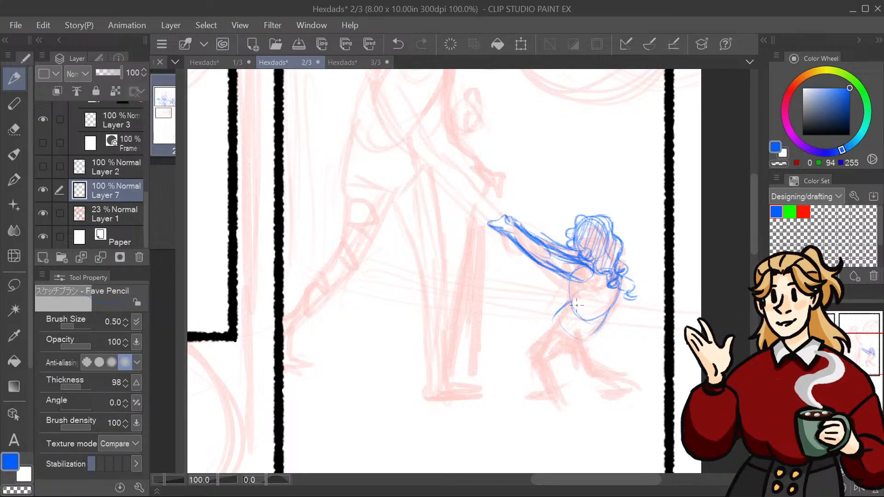
Step: Draw the child's waist sash with its hanging tails, and firm up the shoulder and the front and back of the torso
mouse_move(576, 305)
left_mouse_down()
mouse_move(606, 316)
mouse_move(593, 357)
left_mouse_up()
mouse_move(599, 322)
left_mouse_down()
mouse_move(589, 350)
mouse_move(602, 330)
mouse_move(601, 361)
mouse_move(590, 348)
mouse_move(598, 317)
mouse_move(572, 298)
mouse_move(563, 312)
mouse_move(597, 317)
left_mouse_up()
left_click_drag(571, 276, 569, 299)
mouse_move(625, 288)
left_mouse_down()
mouse_move(612, 314)
mouse_move(616, 307)
left_mouse_up()
left_click_drag(575, 279, 587, 287)
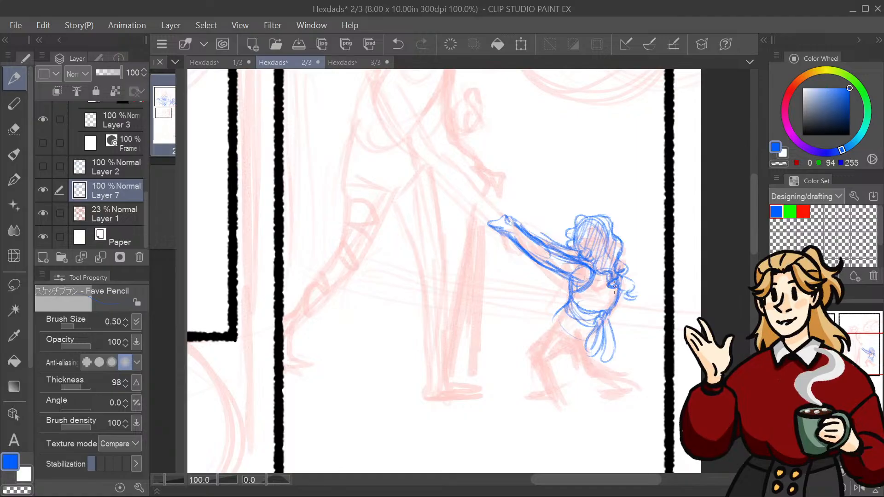
Step: Draw the child's hips and the bent front leg down to the foot
left_click_drag(563, 311, 535, 342)
mouse_move(544, 335)
left_mouse_down()
mouse_move(557, 349)
mouse_move(596, 358)
mouse_move(575, 365)
left_mouse_up()
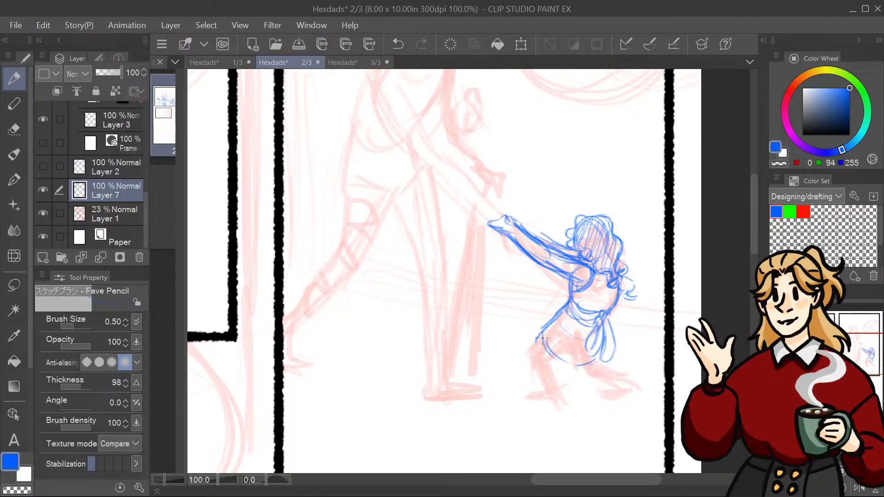
mouse_move(548, 331)
left_mouse_down()
mouse_move(536, 358)
mouse_move(548, 378)
mouse_move(553, 361)
mouse_move(542, 361)
mouse_move(540, 345)
mouse_move(563, 393)
left_mouse_up()
mouse_move(530, 359)
left_mouse_down()
mouse_move(547, 389)
mouse_move(529, 399)
mouse_move(563, 400)
left_mouse_up()
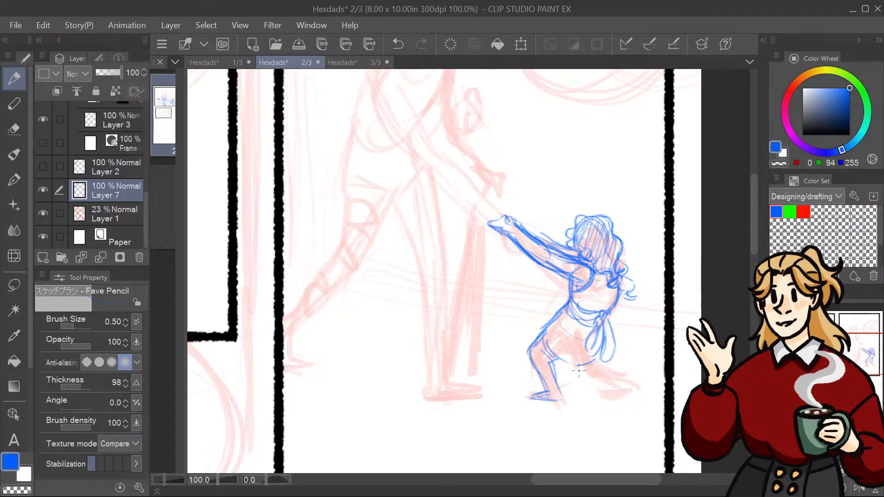
mouse_move(566, 342)
left_mouse_down()
mouse_move(567, 366)
mouse_move(608, 395)
mouse_move(618, 386)
left_mouse_up()
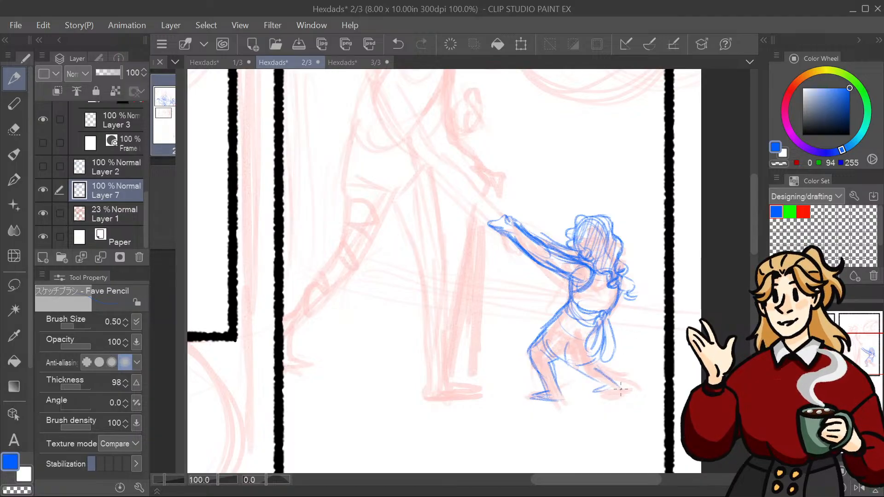
mouse_move(850, 354)
left_mouse_down()
mouse_move(848, 342)
mouse_move(847, 350)
left_mouse_up()
key("ctrl+z")
key("ctrl+z")
key("ctrl+z")
key("ctrl+z")
key("ctrl+z")
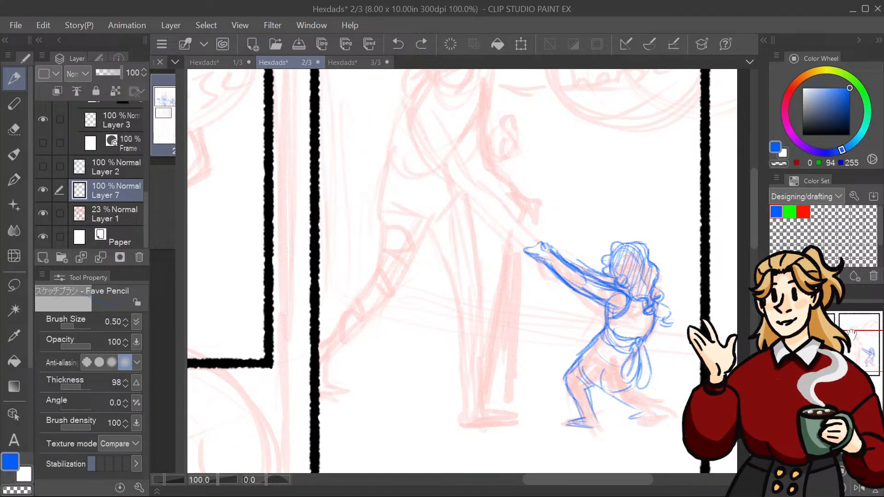
Step: Redraw the child's rear leg closer beneath the body with its foot, and refine the sash tails
mouse_move(605, 358)
left_mouse_down()
mouse_move(619, 417)
mouse_move(610, 419)
mouse_move(636, 385)
mouse_move(614, 380)
mouse_move(628, 419)
left_mouse_up()
mouse_move(602, 386)
left_mouse_down()
mouse_move(603, 414)
mouse_move(616, 412)
mouse_move(604, 419)
mouse_move(648, 356)
left_mouse_up()
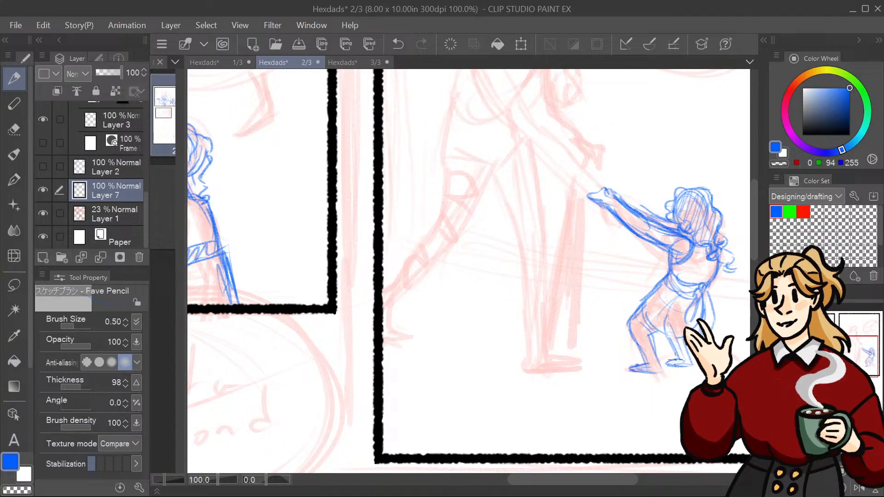
left_click_drag(667, 365, 673, 361)
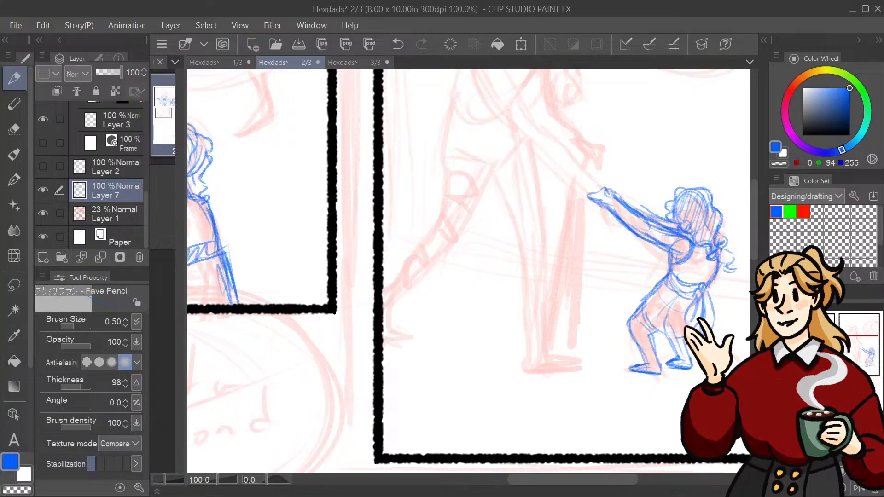
left_click_drag(468, 270, 481, 302)
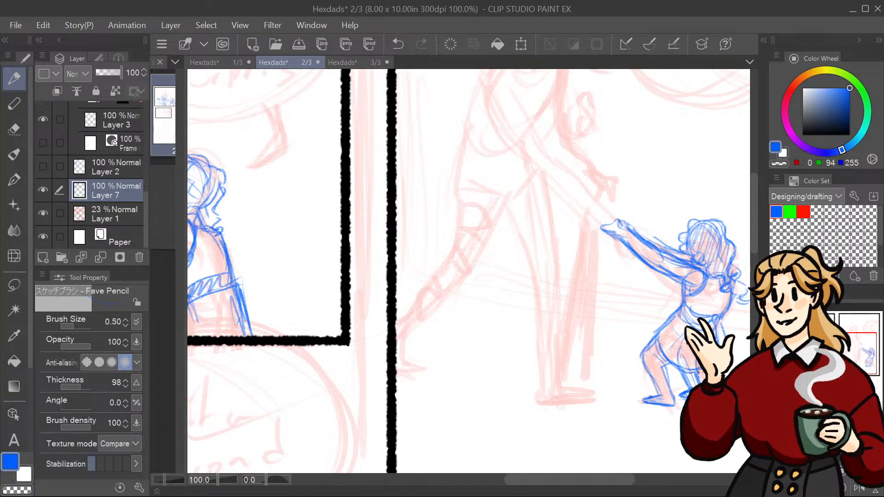
left_click_drag(845, 348, 853, 346)
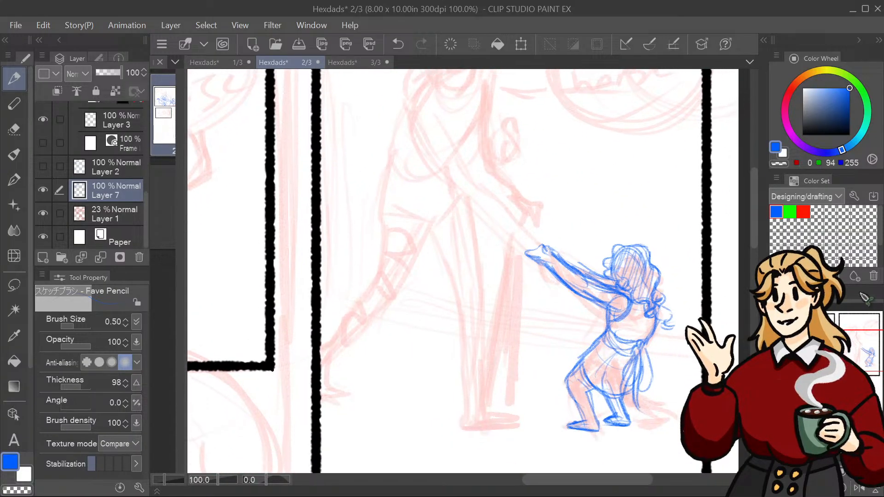
Step: Shrink the child's outstretched arms to 89% of their size and shift them slightly toward the body
left_click(14, 285)
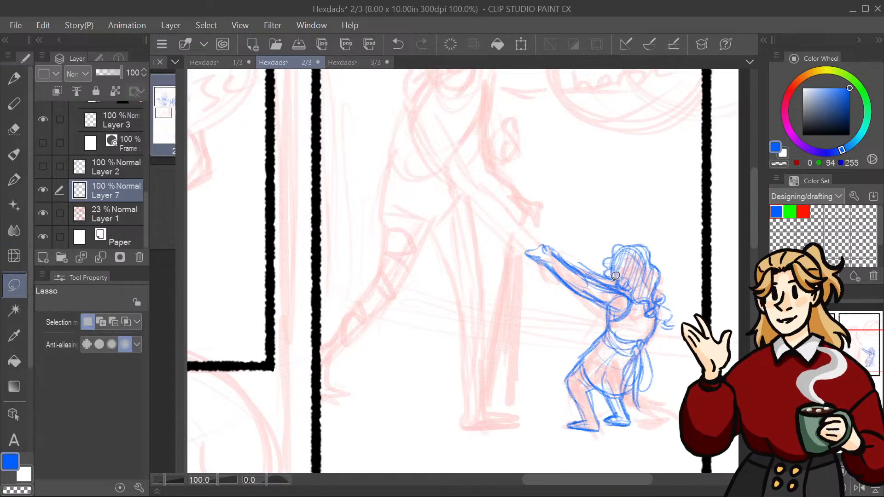
mouse_move(613, 300)
left_mouse_down()
mouse_move(576, 231)
mouse_move(610, 287)
left_mouse_up()
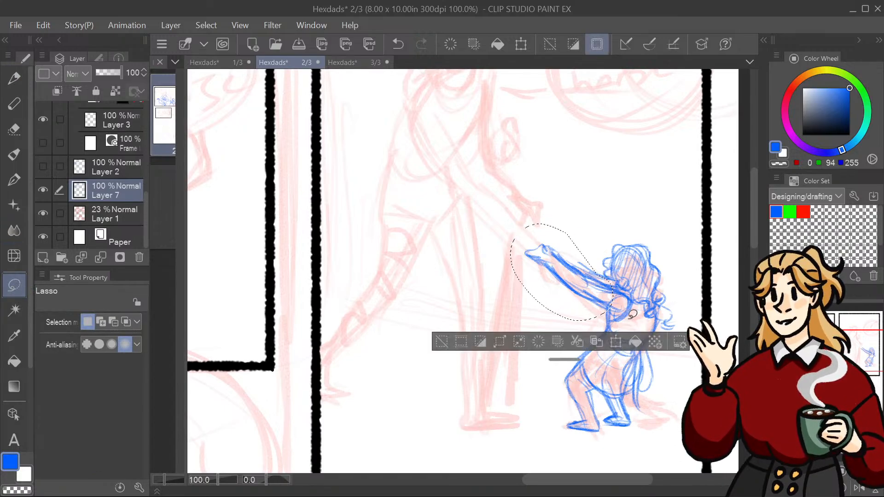
left_click(615, 341)
left_click_drag(511, 224, 521, 235)
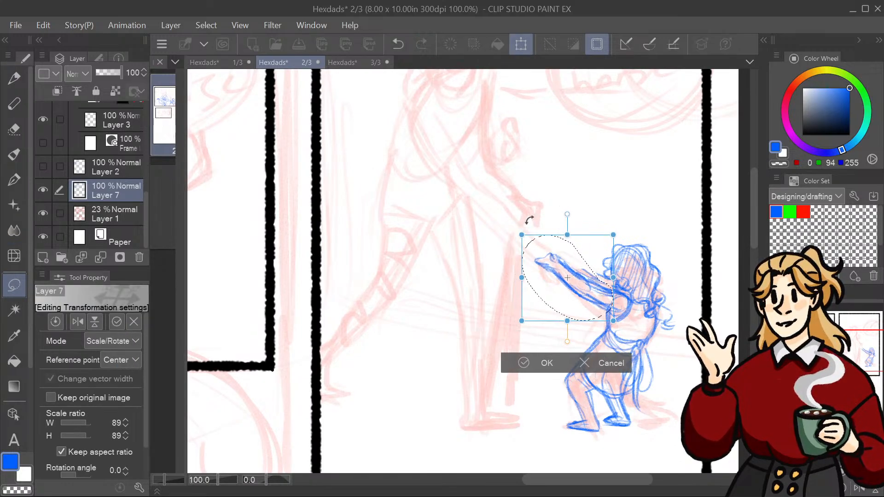
left_click_drag(591, 272, 599, 274)
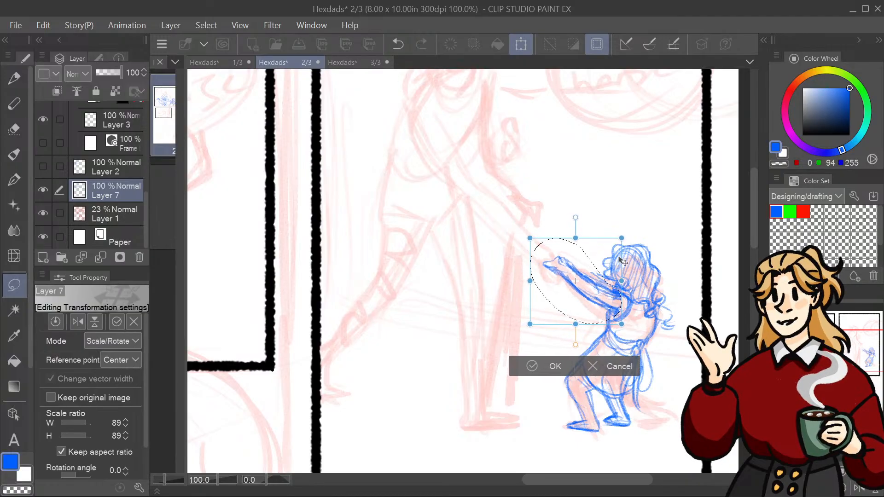
left_click(555, 366)
key("ctrl+d")
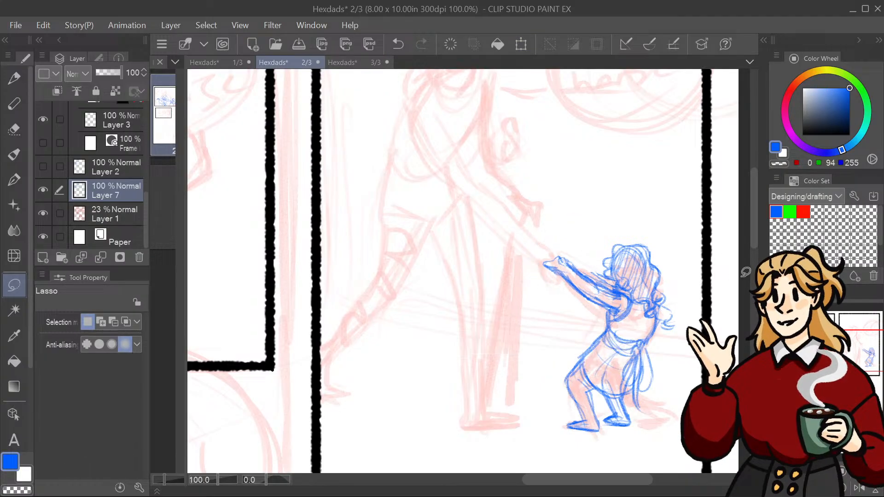
Step: Erase the child's rear leg and redraw it stretched forward beside the front leg with its foot braced
left_click(15, 79)
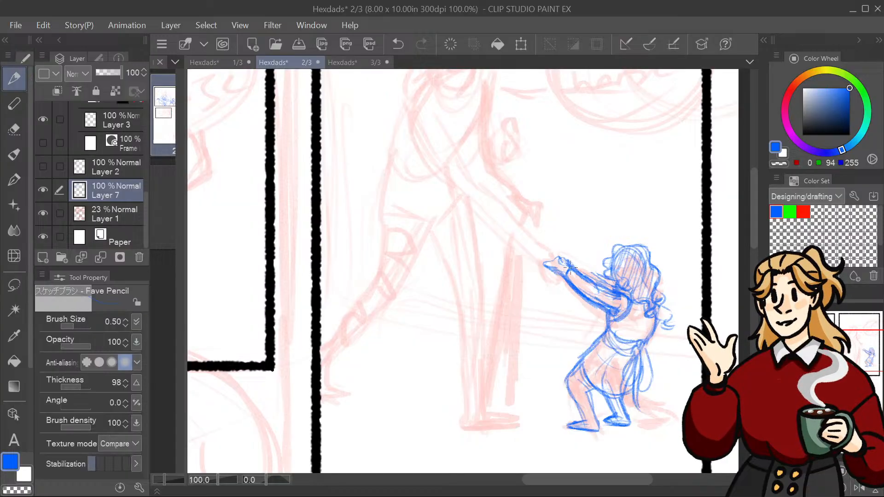
mouse_move(562, 255)
left_mouse_down()
mouse_move(548, 263)
mouse_move(607, 282)
mouse_move(641, 173)
mouse_move(593, 138)
mouse_move(577, 242)
mouse_move(589, 125)
left_mouse_up()
left_click_drag(852, 376, 854, 355)
key("ctrl+minus")
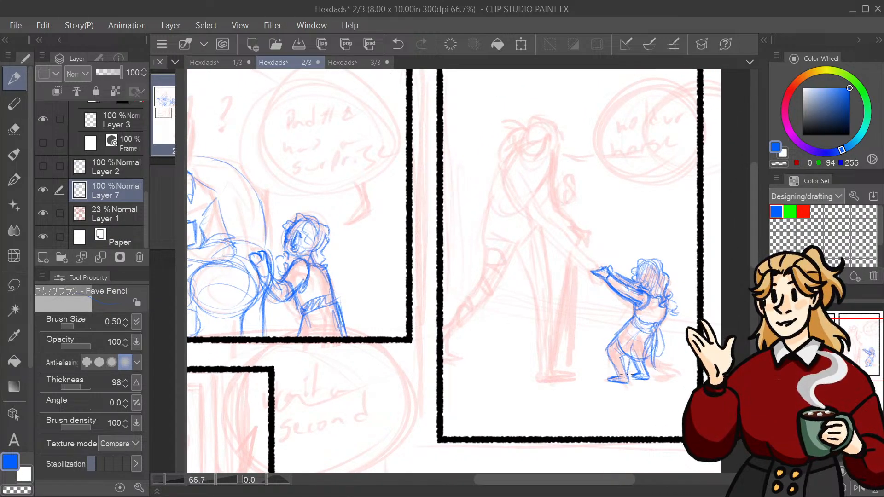
left_click_drag(627, 354, 614, 378)
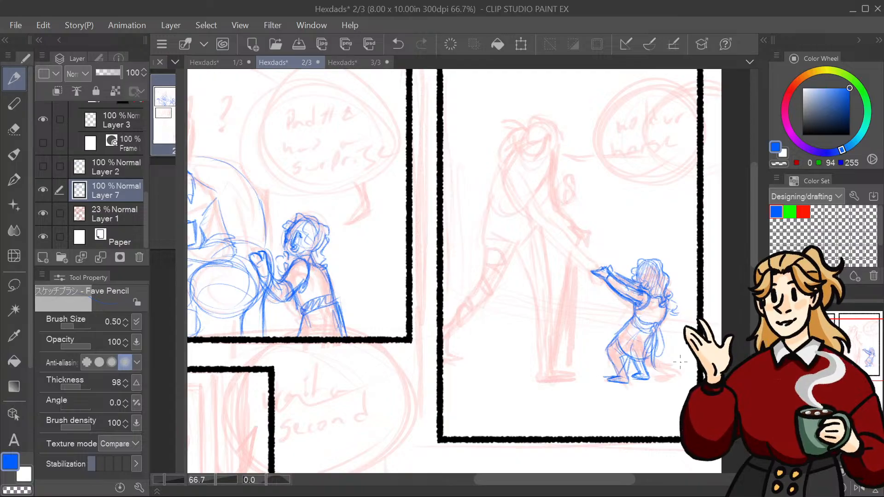
key("e")
left_click_drag(649, 386, 639, 374)
key("p")
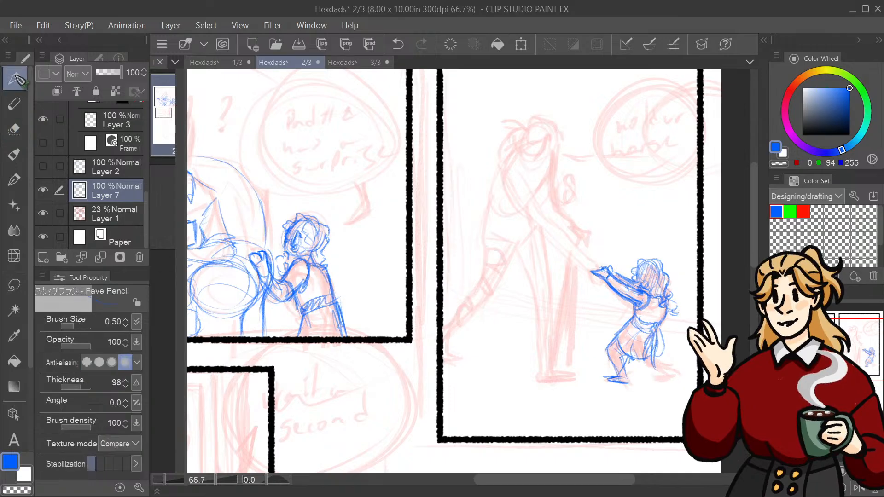
left_click_drag(626, 338, 620, 349)
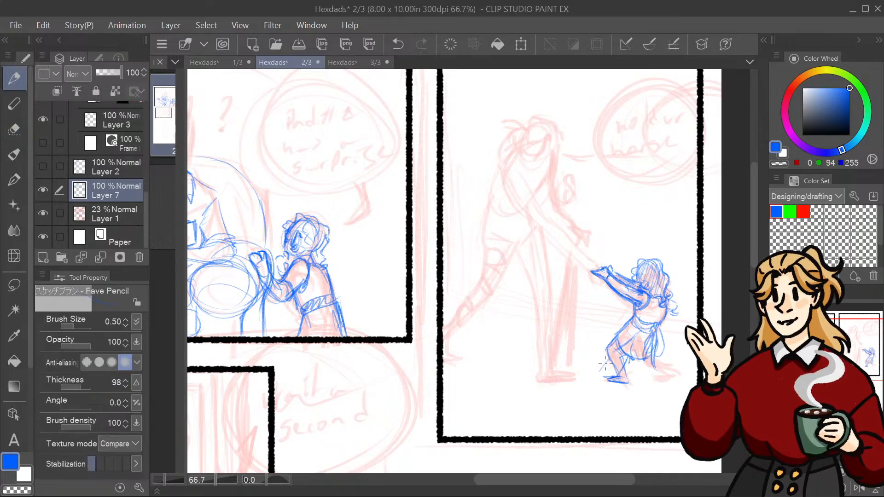
mouse_move(608, 369)
left_mouse_down()
mouse_move(604, 376)
mouse_move(608, 362)
left_mouse_up()
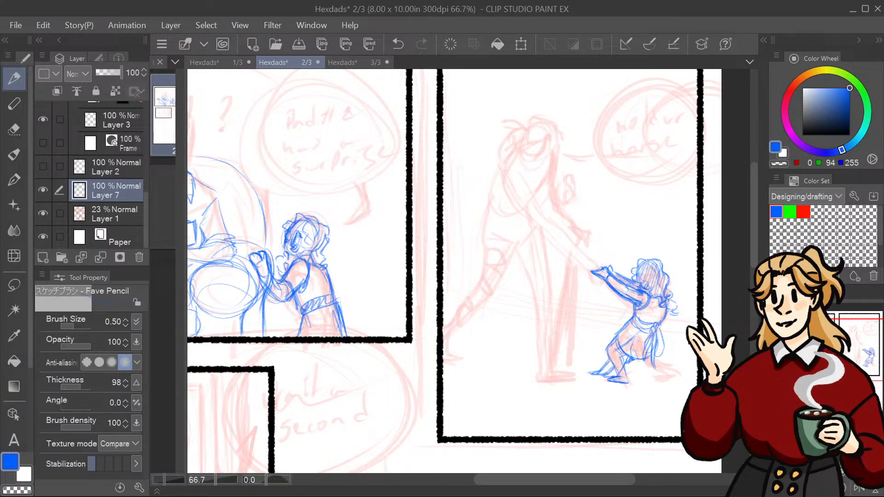
left_click_drag(506, 276, 582, 294)
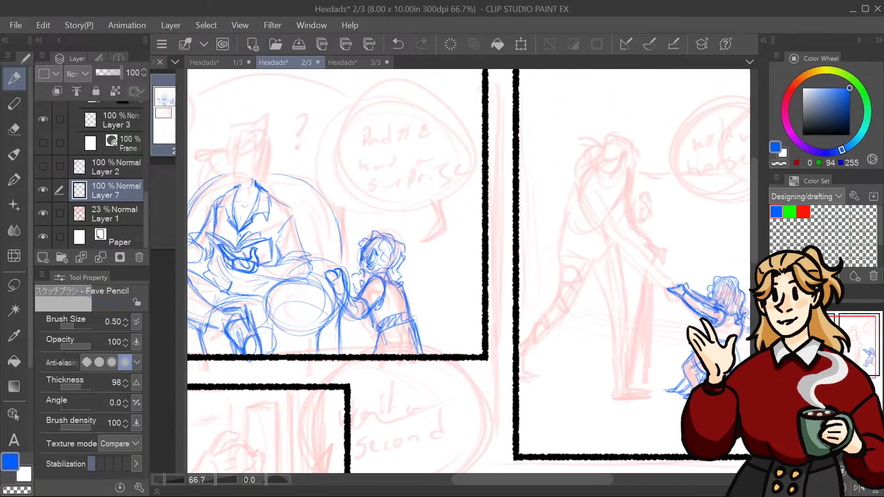
mouse_move(673, 392)
left_mouse_down()
mouse_move(652, 396)
mouse_move(566, 339)
mouse_move(638, 308)
mouse_move(637, 322)
left_mouse_up()
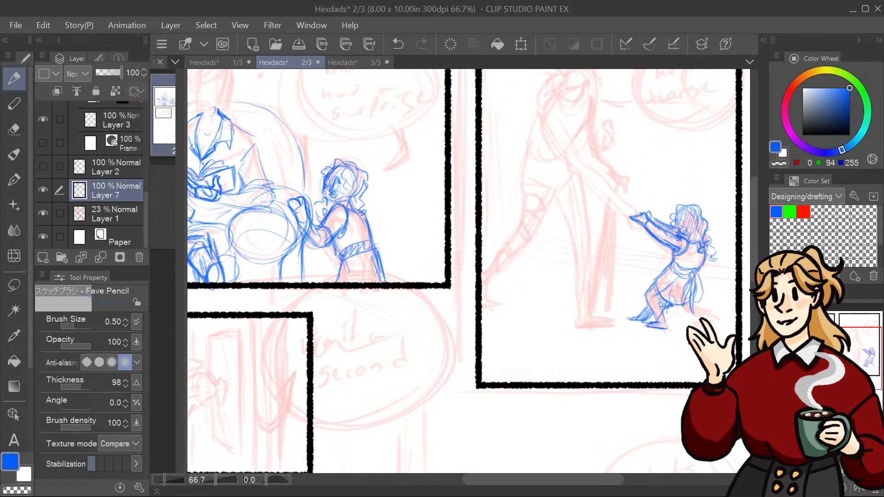
Step: Sketch the adult's torso as a slanted oval, with the far arm hanging down to a loosely curled hand
mouse_move(460, 230)
left_mouse_down()
mouse_move(561, 286)
mouse_move(596, 386)
mouse_move(604, 373)
mouse_move(432, 272)
mouse_move(441, 264)
mouse_move(435, 194)
mouse_move(445, 145)
mouse_move(471, 257)
mouse_move(464, 255)
mouse_move(474, 246)
mouse_move(464, 231)
mouse_move(464, 157)
mouse_move(473, 169)
mouse_move(414, 308)
mouse_move(398, 315)
left_mouse_up()
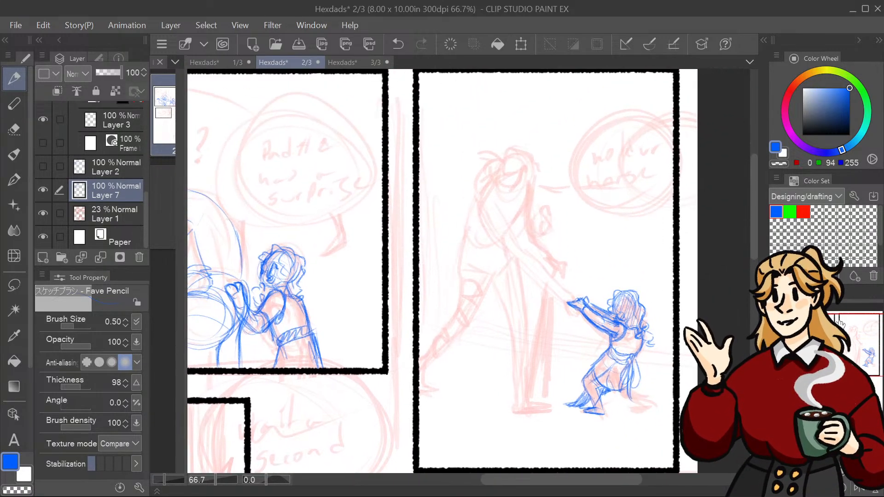
key("ctrl+plus")
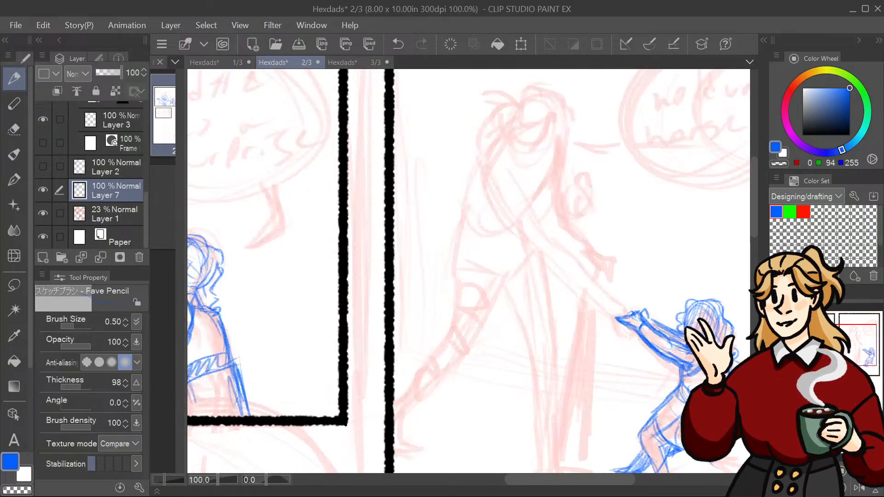
left_click_drag(469, 271, 514, 330)
mouse_move(537, 226)
left_mouse_down()
mouse_move(558, 205)
mouse_move(596, 215)
mouse_move(581, 260)
mouse_move(601, 224)
mouse_move(548, 286)
mouse_move(525, 264)
mouse_move(573, 221)
mouse_move(533, 240)
mouse_move(525, 260)
mouse_move(542, 261)
mouse_move(595, 232)
mouse_move(578, 250)
mouse_move(604, 223)
mouse_move(608, 279)
left_mouse_up()
left_click_drag(607, 217, 618, 284)
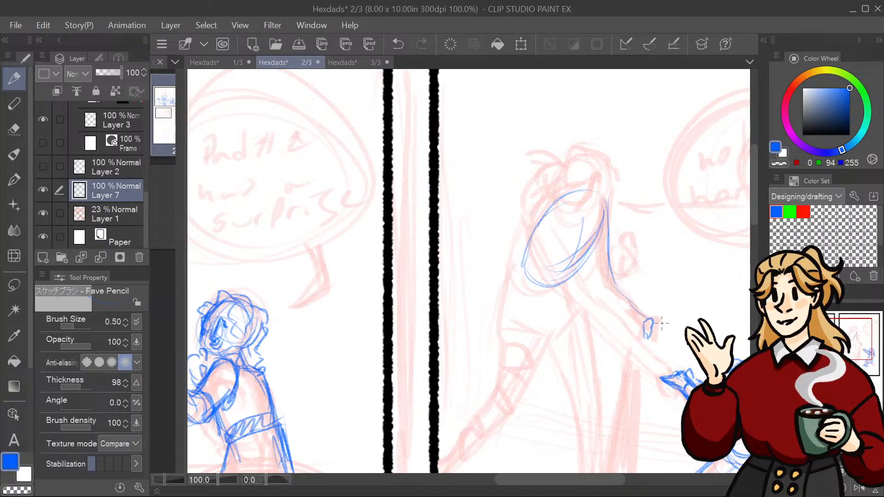
left_click_drag(641, 326, 646, 337)
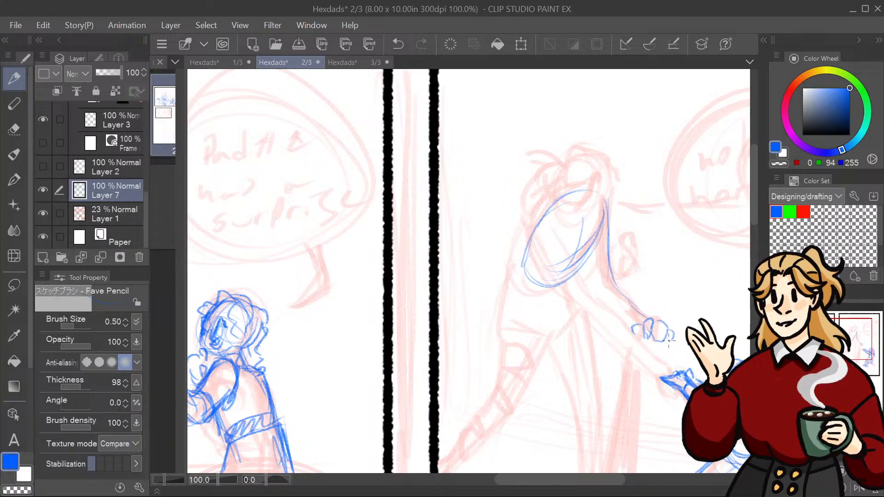
left_click_drag(612, 283, 656, 318)
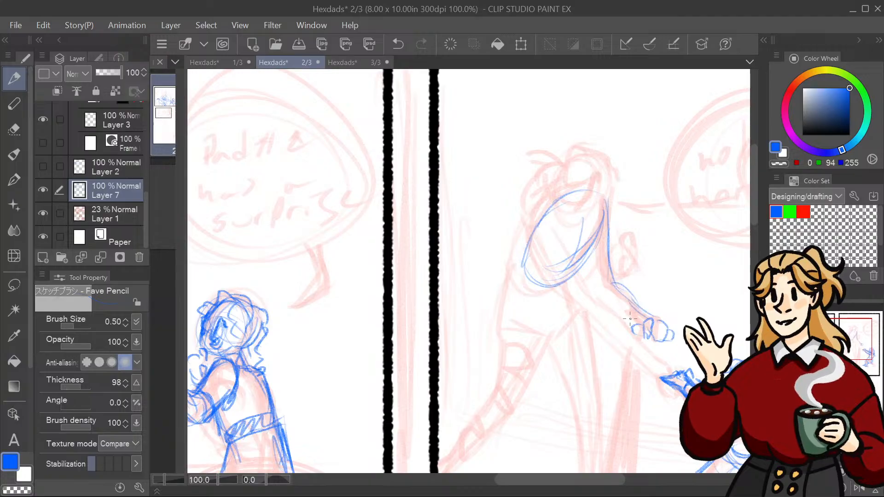
Step: Rework the adult's far arm with a rounded elbow and a fuller forearm, and add the line below the chest
mouse_move(611, 299)
left_mouse_down()
mouse_move(642, 304)
mouse_move(655, 321)
mouse_move(647, 326)
mouse_move(608, 277)
mouse_move(635, 327)
mouse_move(605, 267)
mouse_move(602, 299)
mouse_move(624, 321)
left_mouse_up()
key("ctrl+z")
key("ctrl+z")
key("ctrl+z")
key("ctrl+z")
left_click_drag(583, 262, 592, 284)
left_click_drag(610, 219, 615, 278)
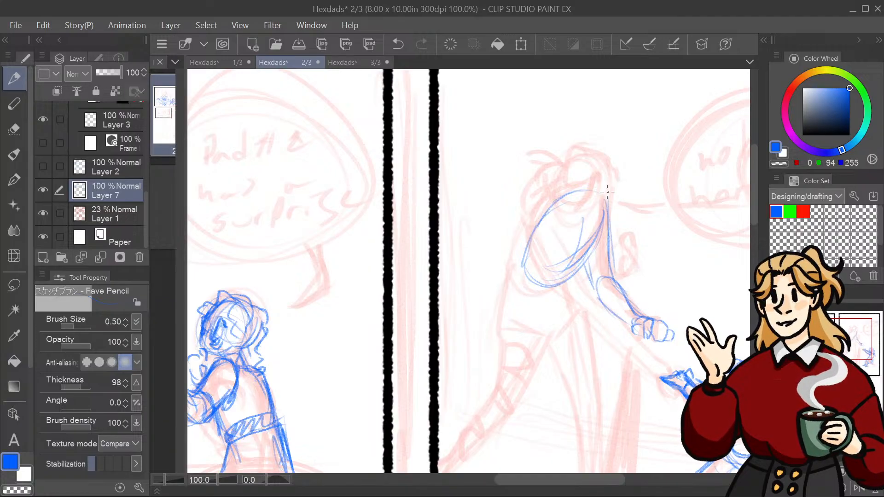
Step: Draw the adult's bowed head with its face oval, and the near arm reaching from the shoulder to the child's hands
mouse_move(605, 185)
left_mouse_down()
mouse_move(608, 203)
mouse_move(580, 219)
mouse_move(577, 199)
mouse_move(589, 199)
mouse_move(586, 207)
mouse_move(569, 204)
mouse_move(585, 176)
mouse_move(610, 178)
mouse_move(575, 215)
mouse_move(594, 207)
mouse_move(600, 214)
mouse_move(613, 180)
mouse_move(579, 214)
mouse_move(564, 197)
mouse_move(606, 205)
left_mouse_up()
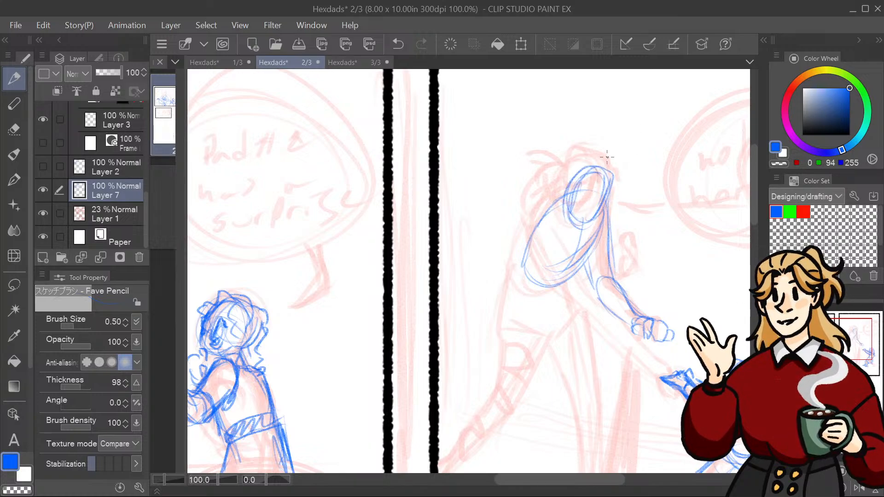
mouse_move(606, 156)
left_mouse_down()
mouse_move(569, 182)
mouse_move(566, 210)
mouse_move(531, 272)
left_mouse_up()
mouse_move(532, 234)
left_mouse_down()
mouse_move(590, 311)
mouse_move(560, 289)
mouse_move(647, 374)
left_mouse_up()
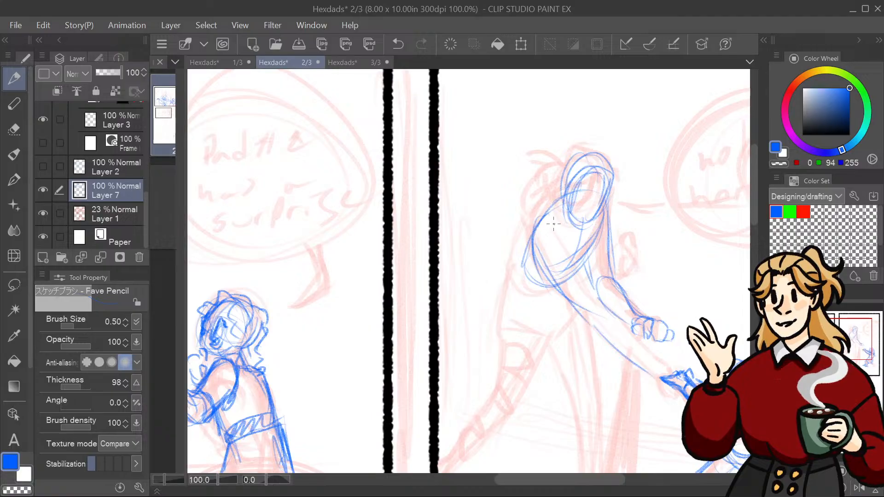
mouse_move(553, 224)
left_mouse_down()
mouse_move(536, 245)
mouse_move(653, 360)
left_mouse_up()
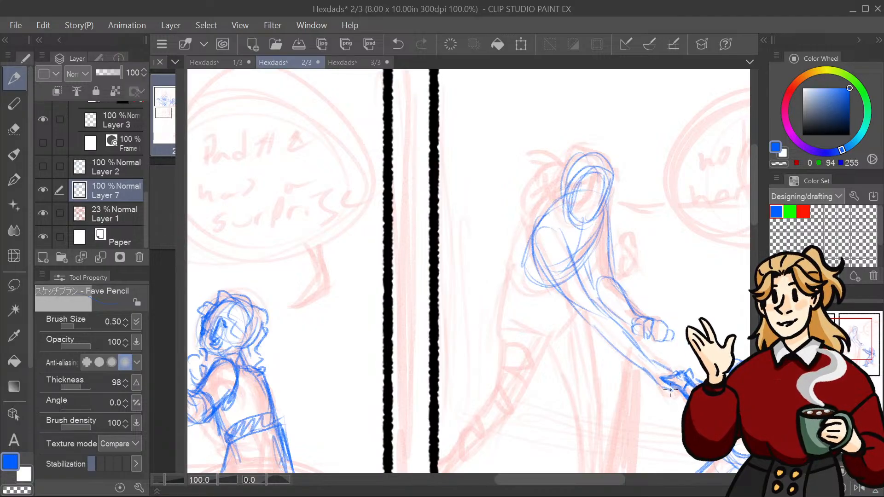
mouse_move(847, 354)
left_mouse_down()
mouse_move(858, 361)
mouse_move(842, 343)
left_mouse_up()
key("ctrl+z")
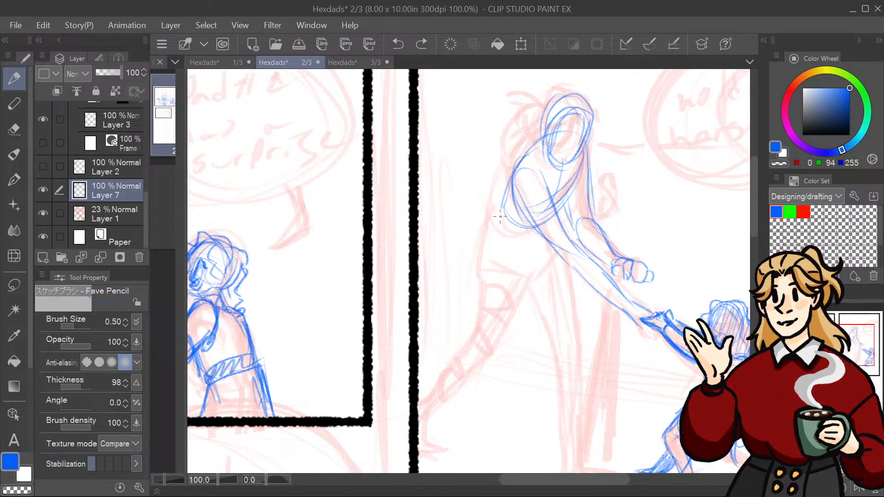
Step: Draw the adult's back and hips, and outline the thigh of the leg stretched out behind
left_click_drag(505, 194, 491, 260)
mouse_move(549, 232)
left_mouse_down()
mouse_move(560, 256)
mouse_move(503, 261)
mouse_move(484, 323)
left_mouse_up()
left_click_drag(537, 279, 494, 345)
left_click_drag(497, 271, 479, 337)
left_click_drag(501, 260, 474, 345)
left_click_drag(484, 318, 509, 336)
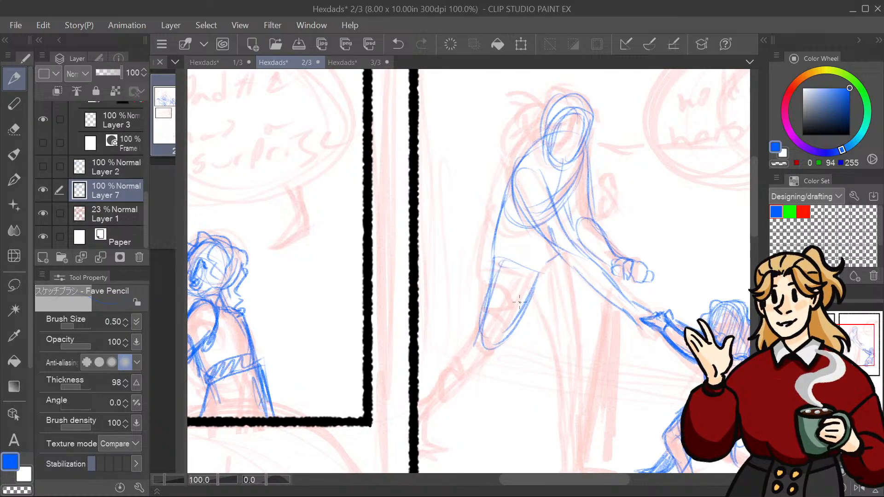
Step: Draw the adult's rear lower leg down to the ankle and foot at the panel border
left_click_drag(668, 398, 725, 314)
left_click_drag(534, 244, 487, 310)
mouse_move(559, 261)
left_mouse_down()
mouse_move(502, 315)
mouse_move(476, 313)
mouse_move(486, 360)
mouse_move(501, 364)
mouse_move(479, 369)
left_mouse_up()
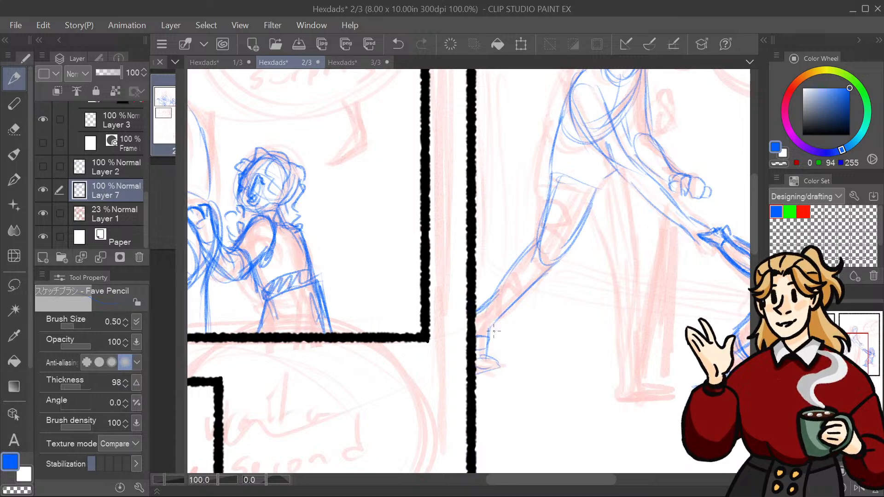
mouse_move(480, 330)
left_mouse_down()
mouse_move(517, 276)
mouse_move(480, 326)
left_mouse_up()
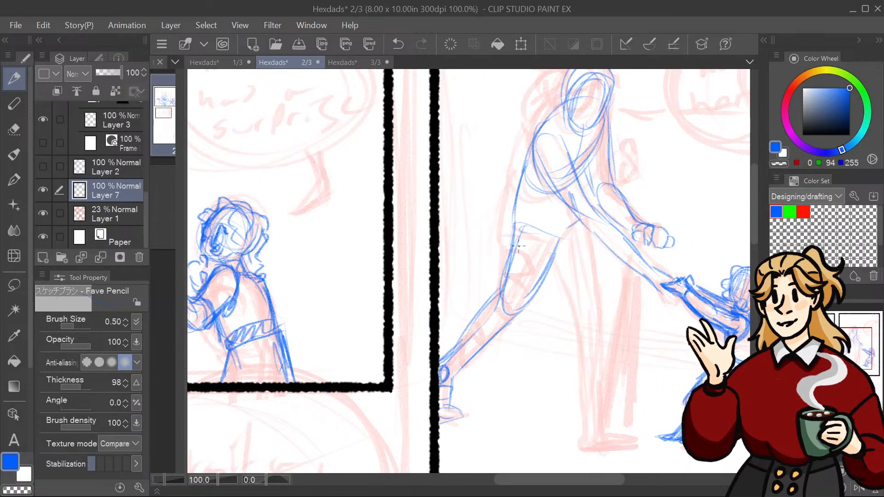
Step: Add the thigh bands, knee guard and shin straps to the adult's rear leg, and darken its outlines
mouse_move(519, 246)
left_mouse_down()
mouse_move(547, 252)
mouse_move(552, 263)
mouse_move(520, 315)
mouse_move(500, 297)
mouse_move(501, 325)
left_mouse_up()
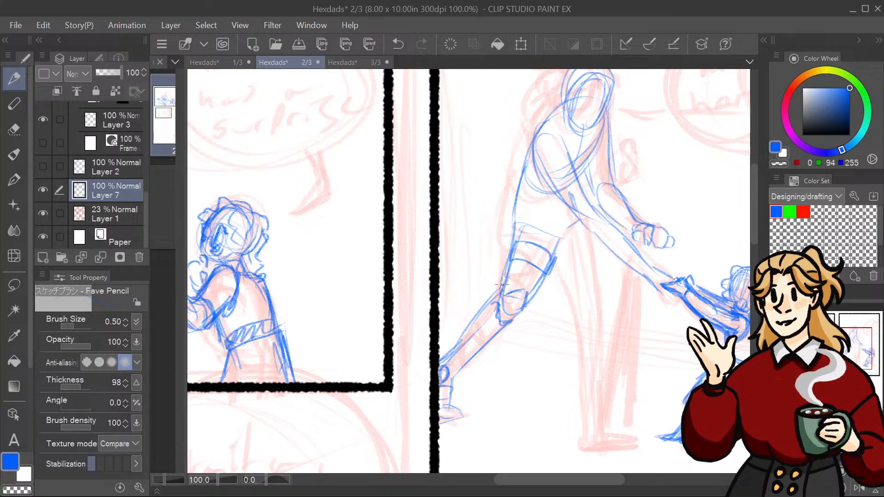
mouse_move(496, 285)
left_mouse_down()
mouse_move(530, 287)
mouse_move(534, 301)
mouse_move(494, 300)
mouse_move(520, 316)
mouse_move(446, 353)
left_mouse_up()
mouse_move(492, 305)
left_mouse_down()
mouse_move(443, 364)
mouse_move(441, 357)
left_mouse_up()
left_click_drag(500, 288, 510, 245)
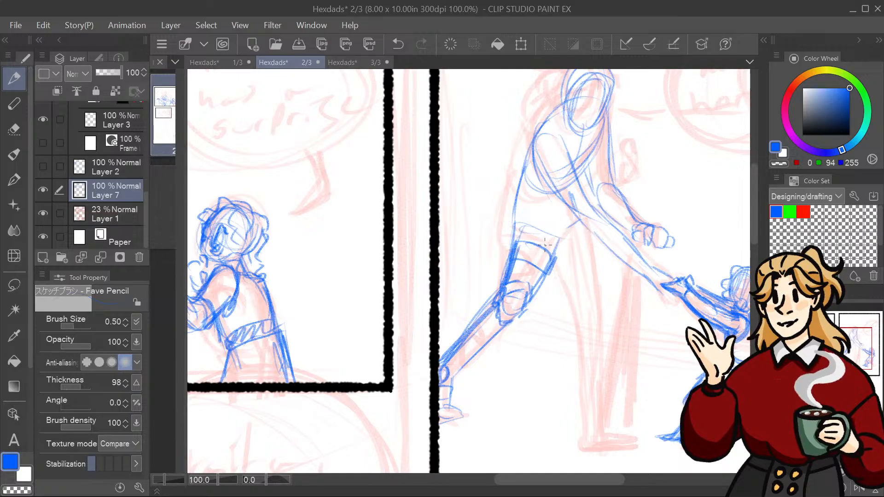
left_click_drag(295, 248, 219, 241)
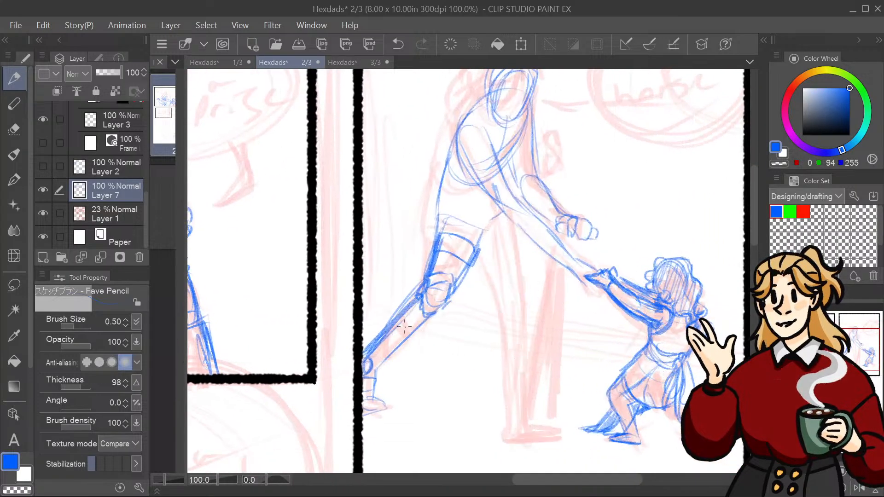
left_click_drag(409, 313, 393, 341)
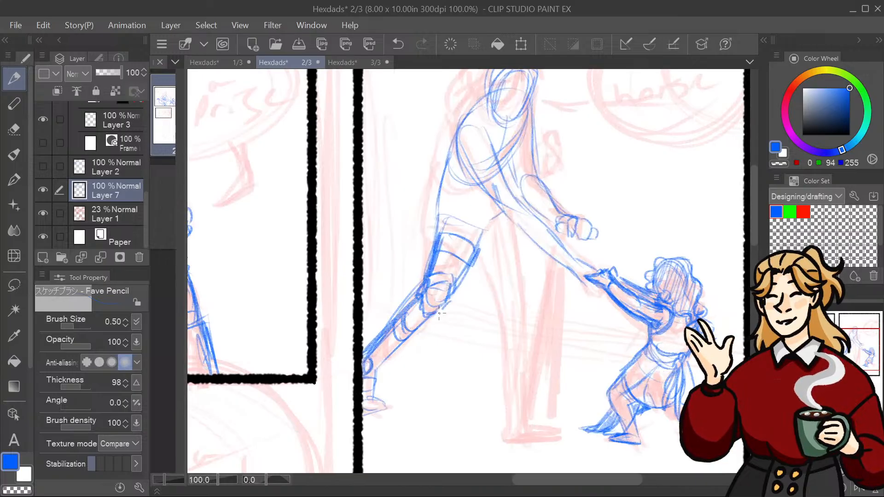
left_click_drag(438, 313, 414, 329)
Step: Firm up the foot, ankle and shin of the adult's rear leg, and round off the top of its thigh
left_click_drag(447, 304, 561, 231)
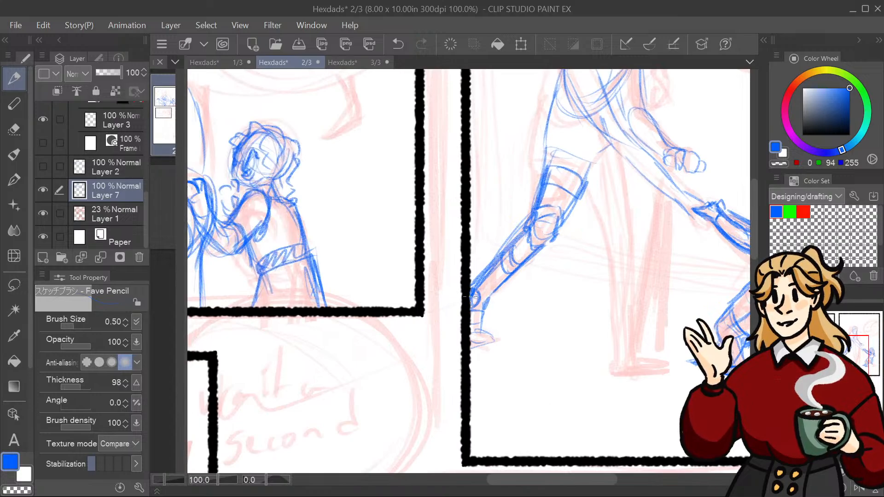
mouse_move(471, 302)
left_mouse_down()
mouse_move(479, 335)
mouse_move(489, 338)
mouse_move(465, 341)
mouse_move(486, 333)
left_mouse_up()
left_click_drag(469, 332, 487, 329)
mouse_move(473, 297)
left_mouse_down()
mouse_move(494, 303)
mouse_move(545, 248)
left_mouse_up()
left_click_drag(527, 219, 494, 254)
mouse_move(511, 230)
left_mouse_down()
mouse_move(473, 281)
mouse_move(534, 253)
left_mouse_up()
mouse_move(629, 192)
left_mouse_down()
mouse_move(619, 245)
mouse_move(646, 281)
left_mouse_up()
mouse_move(549, 286)
left_mouse_down()
mouse_move(563, 229)
mouse_move(589, 237)
mouse_move(601, 256)
mouse_move(593, 279)
mouse_move(590, 228)
mouse_move(576, 312)
left_mouse_up()
Step: Draw the adult's upright front leg from the thigh through the shin to the foot
left_click_drag(601, 266, 626, 326)
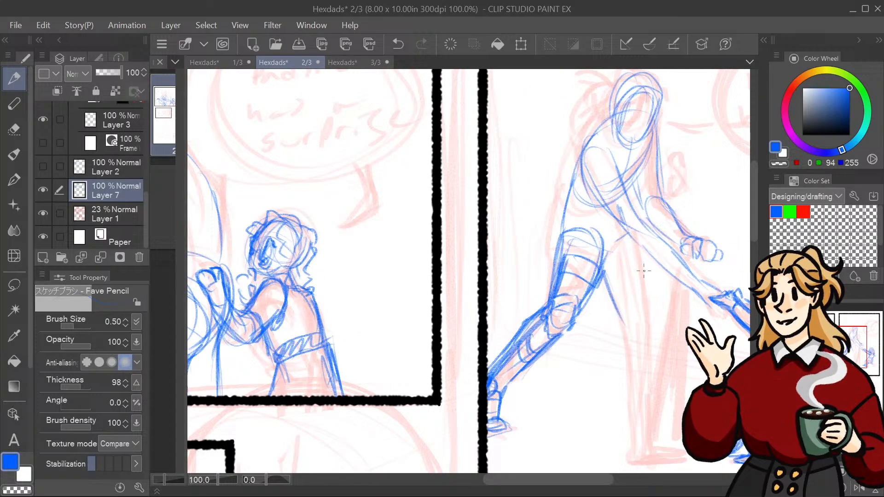
left_click_drag(642, 241, 643, 309)
mouse_move(639, 248)
left_mouse_down()
mouse_move(645, 309)
mouse_move(626, 328)
left_mouse_up()
mouse_move(643, 272)
left_mouse_down()
mouse_move(647, 309)
mouse_move(622, 362)
left_mouse_up()
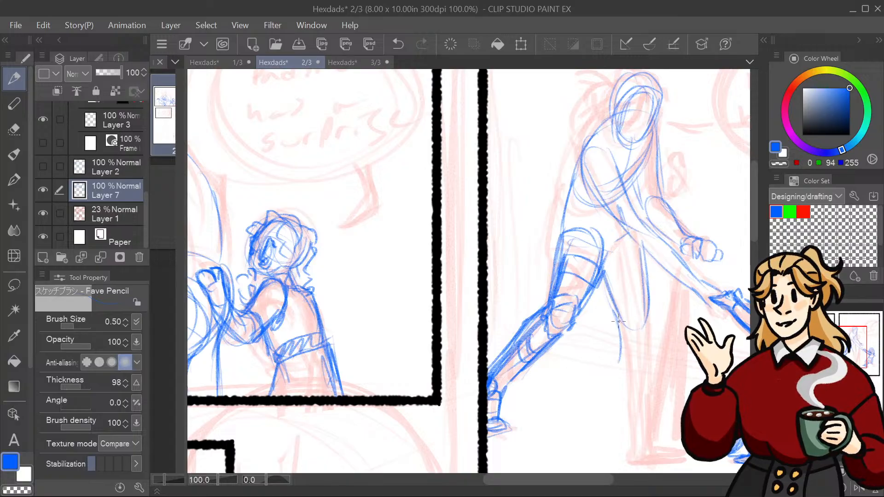
left_click_drag(618, 320, 630, 444)
left_click_drag(652, 321, 647, 375)
mouse_move(650, 337)
left_mouse_down()
mouse_move(665, 370)
mouse_move(680, 373)
mouse_move(665, 364)
mouse_move(675, 379)
mouse_move(662, 387)
mouse_move(685, 384)
mouse_move(685, 362)
mouse_move(645, 378)
left_mouse_up()
scroll(468, 271, "down", 3)
key("ctrl+z")
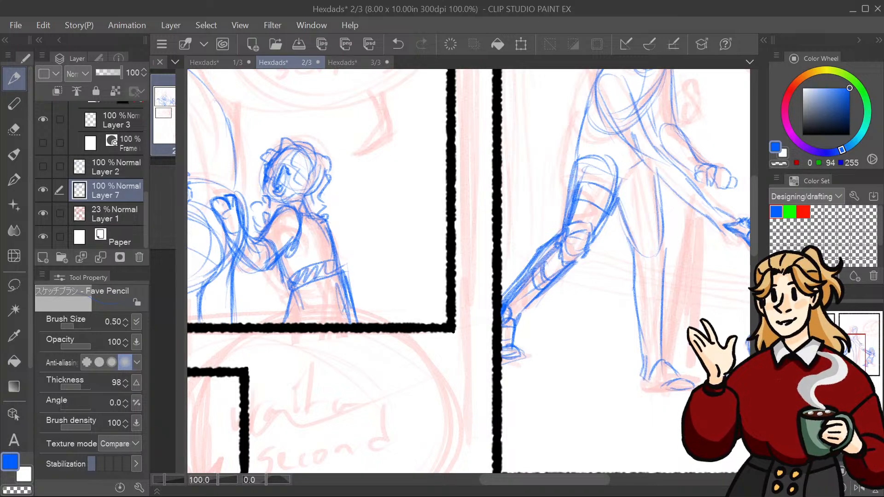
left_click_drag(468, 271, 350, 388)
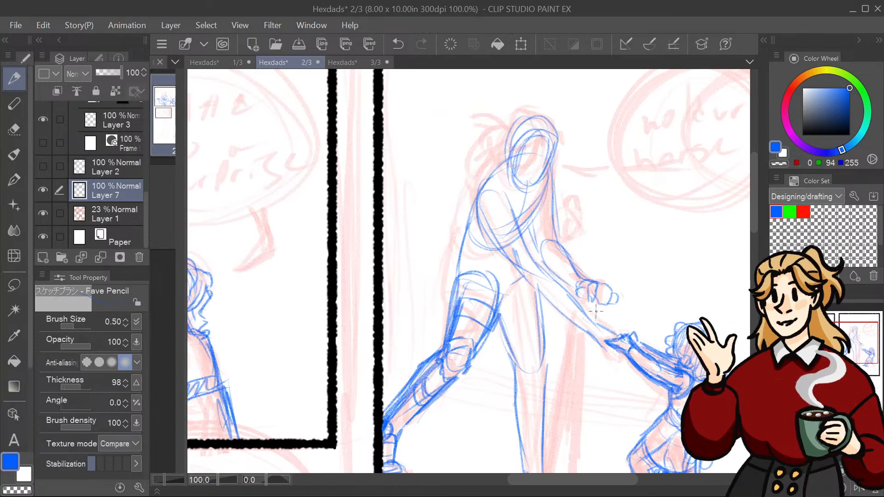
Step: Draw the long, narrow vertical shaft running from under the adult's forward fist down to the floor
mouse_move(594, 304)
left_mouse_down()
mouse_move(593, 364)
mouse_move(664, 179)
mouse_move(670, 226)
left_mouse_up()
key("ctrl+z")
left_click_drag(666, 173, 659, 308)
left_click_drag(661, 208, 660, 346)
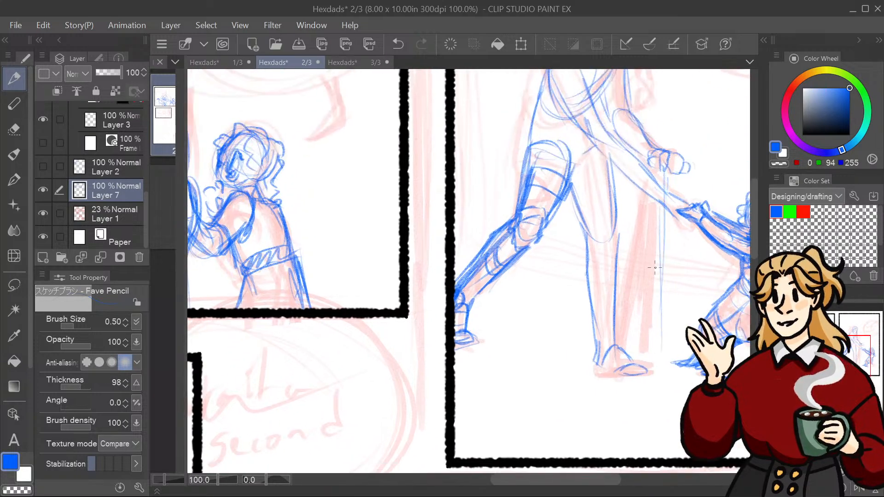
left_click_drag(657, 262, 659, 338)
mouse_move(659, 277)
left_mouse_down()
mouse_move(654, 349)
mouse_move(652, 235)
mouse_move(651, 348)
left_mouse_up()
left_click_drag(658, 188, 656, 308)
left_click_drag(665, 174, 662, 297)
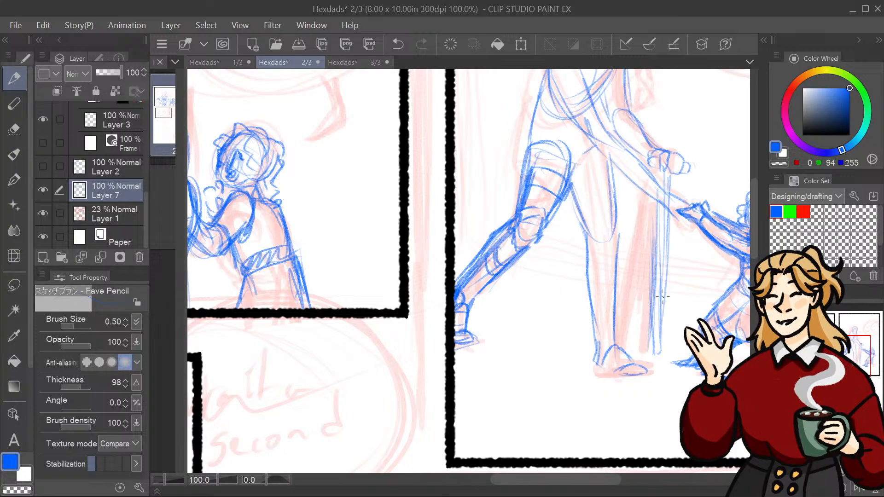
left_click_drag(656, 249, 652, 309)
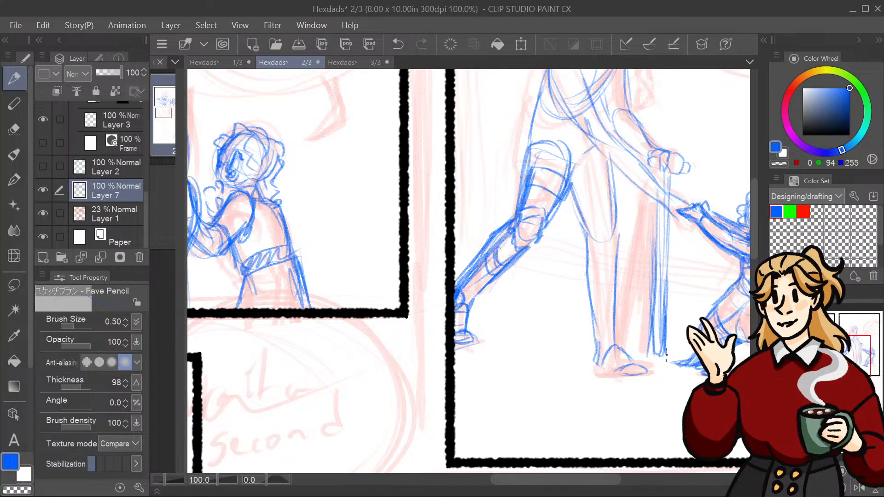
Step: Sketch the shirt hem and waist folds over the adult's hips, plus the rolled cuff at the near elbow
scroll(468, 271, "up", 2)
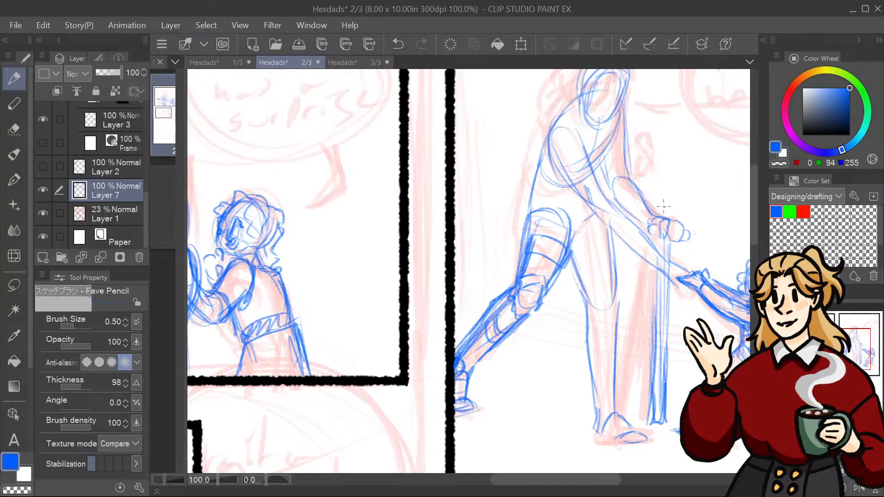
left_click_drag(595, 220, 581, 239)
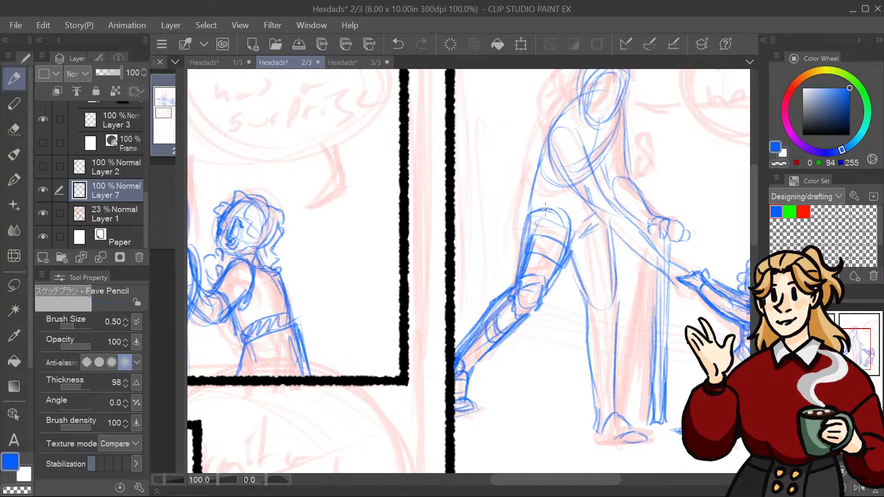
mouse_move(534, 167)
left_mouse_down()
mouse_move(530, 213)
mouse_move(592, 217)
mouse_move(579, 215)
mouse_move(570, 233)
left_mouse_up()
mouse_move(523, 201)
left_mouse_down()
mouse_move(566, 229)
mouse_move(559, 224)
left_mouse_up()
left_click_drag(546, 181, 573, 211)
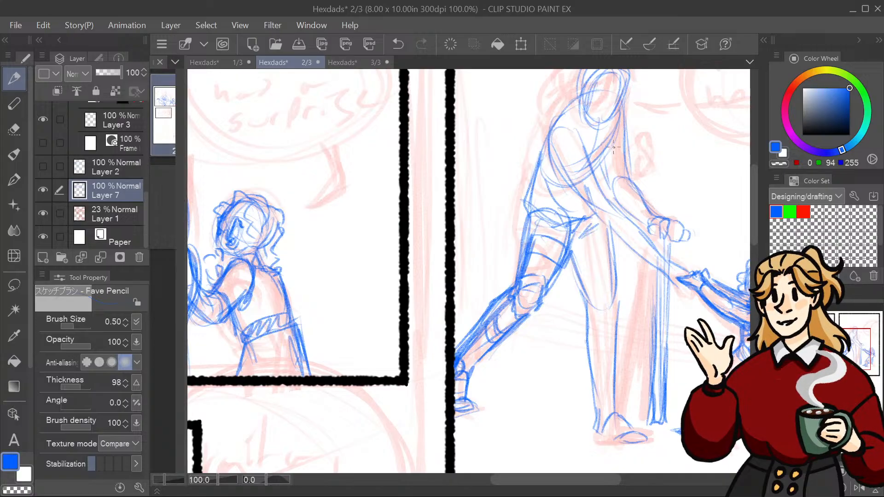
mouse_move(841, 347)
left_mouse_down()
mouse_move(839, 339)
mouse_move(804, 345)
mouse_move(839, 329)
left_mouse_up()
mouse_move(621, 374)
left_mouse_down()
mouse_move(606, 405)
mouse_move(628, 394)
mouse_move(616, 400)
mouse_move(639, 403)
mouse_move(612, 412)
mouse_move(611, 399)
left_mouse_up()
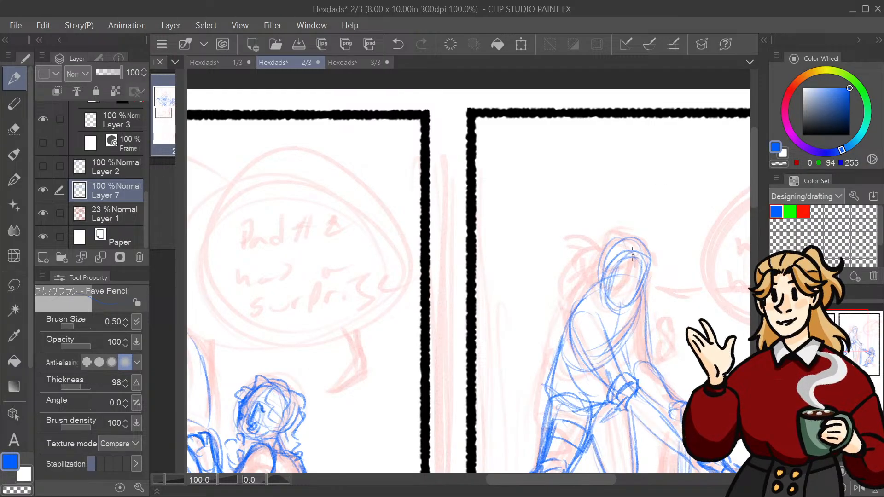
Step: Define the adult's hairline and face outline, and draw the shirt's collar, shoulder and rolled sleeves
mouse_move(632, 253)
left_mouse_down()
mouse_move(595, 253)
mouse_move(648, 254)
mouse_move(647, 288)
mouse_move(642, 252)
left_mouse_up()
mouse_move(615, 307)
left_mouse_down()
mouse_move(627, 313)
mouse_move(637, 297)
mouse_move(610, 299)
mouse_move(601, 281)
mouse_move(613, 310)
mouse_move(563, 96)
mouse_move(583, 267)
left_mouse_up()
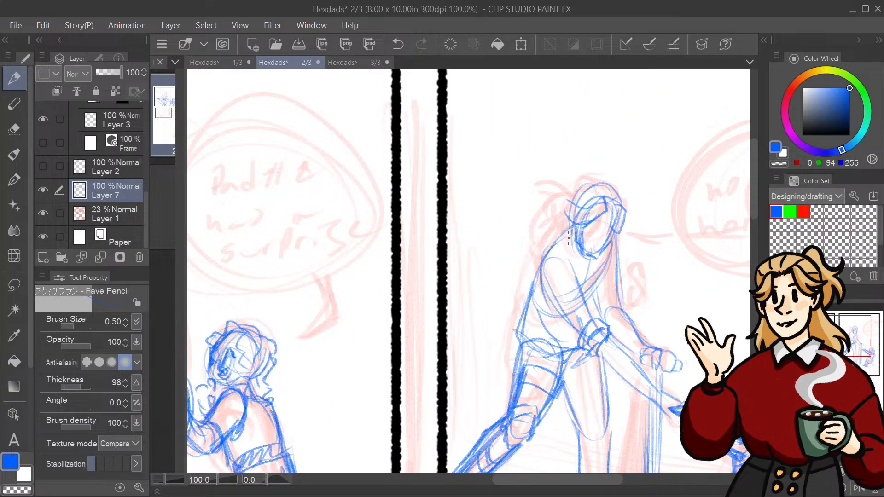
mouse_move(568, 237)
left_mouse_down()
mouse_move(581, 282)
mouse_move(585, 266)
mouse_move(570, 227)
mouse_move(588, 279)
mouse_move(608, 252)
mouse_move(609, 274)
mouse_move(603, 259)
mouse_move(595, 266)
mouse_move(604, 183)
mouse_move(550, 252)
mouse_move(567, 264)
mouse_move(543, 289)
left_mouse_up()
mouse_move(552, 248)
left_mouse_down()
mouse_move(534, 269)
mouse_move(551, 249)
left_mouse_up()
left_click_drag(551, 285, 552, 328)
mouse_move(577, 285)
left_mouse_down()
mouse_move(563, 336)
mouse_move(574, 309)
mouse_move(588, 318)
mouse_move(616, 296)
mouse_move(607, 321)
mouse_move(629, 318)
left_mouse_up()
left_click_drag(603, 319, 608, 328)
mouse_move(620, 261)
left_mouse_down()
mouse_move(621, 295)
mouse_move(621, 286)
left_mouse_up()
Step: Outline the trouser folds and straight leg on the adult's front leg, and sketch its shoe
mouse_move(502, 422)
left_mouse_down()
mouse_move(426, 272)
mouse_move(439, 260)
left_mouse_up()
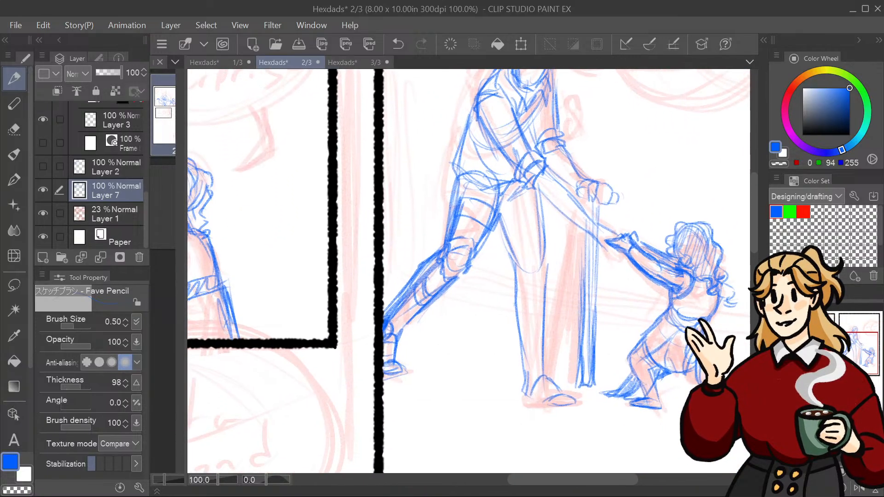
left_click_drag(503, 207, 523, 198)
left_click_drag(505, 231, 519, 350)
mouse_move(515, 294)
left_mouse_down()
mouse_move(515, 378)
mouse_move(547, 377)
mouse_move(552, 234)
left_mouse_up()
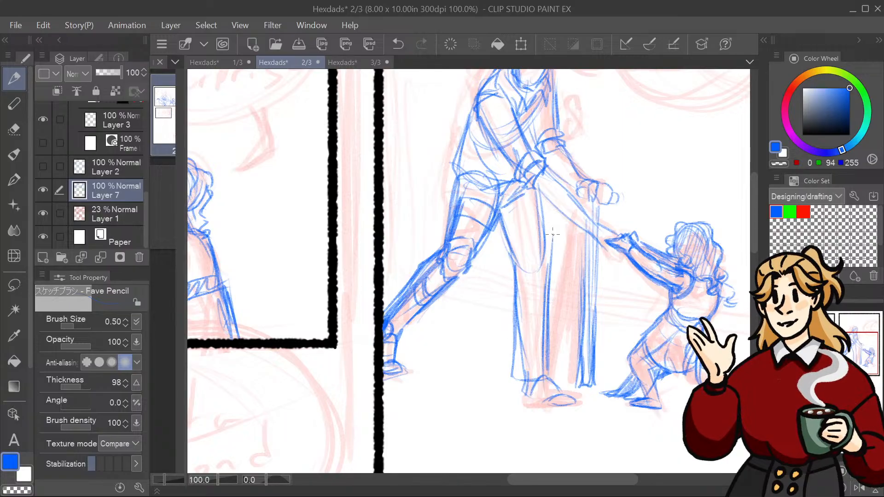
mouse_move(548, 265)
left_mouse_down()
mouse_move(537, 191)
mouse_move(549, 271)
left_mouse_up()
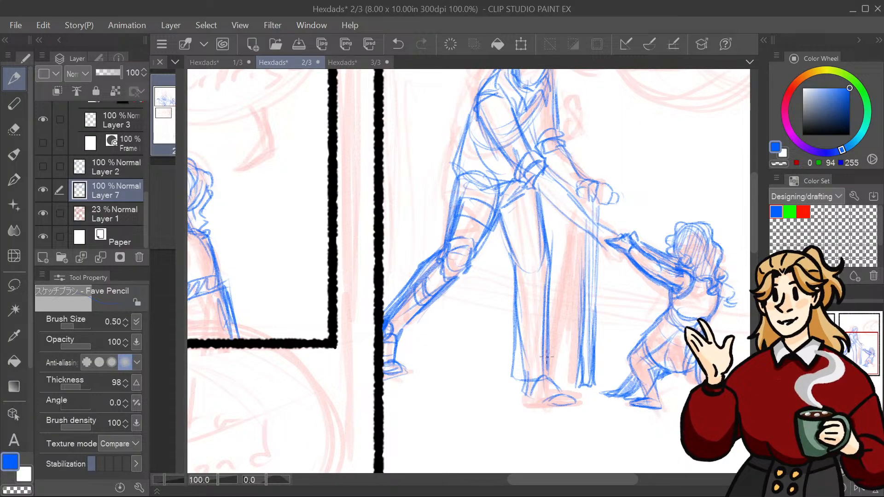
left_click_drag(555, 401, 535, 406)
Step: Draw the adult's facial features, the loose hair beside the face and the tied-back hair behind the head
left_click_drag(439, 260, 582, 172)
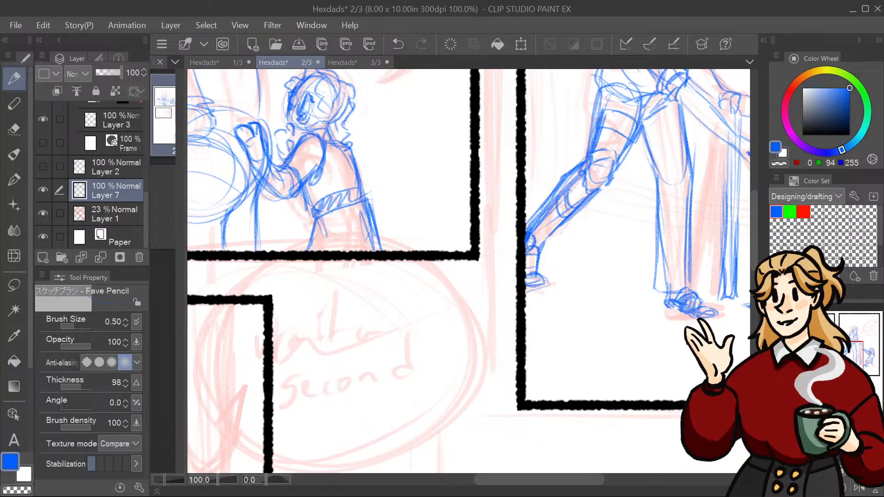
left_click_drag(582, 172, 559, 341)
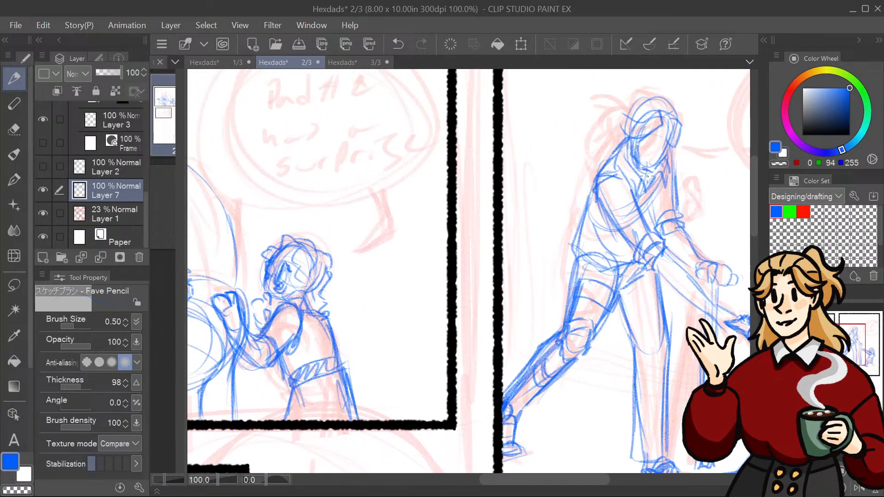
left_click_drag(679, 178, 652, 205)
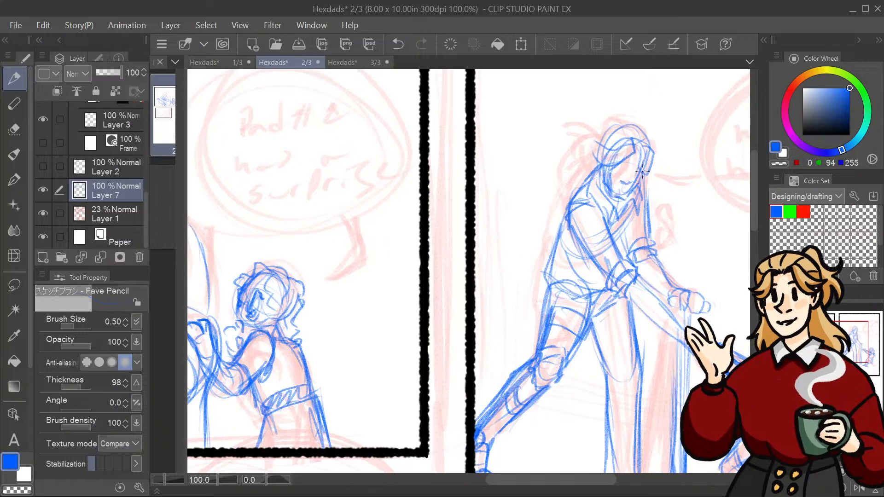
mouse_move(663, 152)
left_mouse_down()
mouse_move(659, 238)
mouse_move(703, 298)
mouse_move(641, 208)
mouse_move(596, 181)
mouse_move(577, 186)
mouse_move(570, 214)
mouse_move(564, 204)
mouse_move(561, 216)
mouse_move(570, 216)
left_mouse_up()
left_click_drag(575, 332, 649, 320)
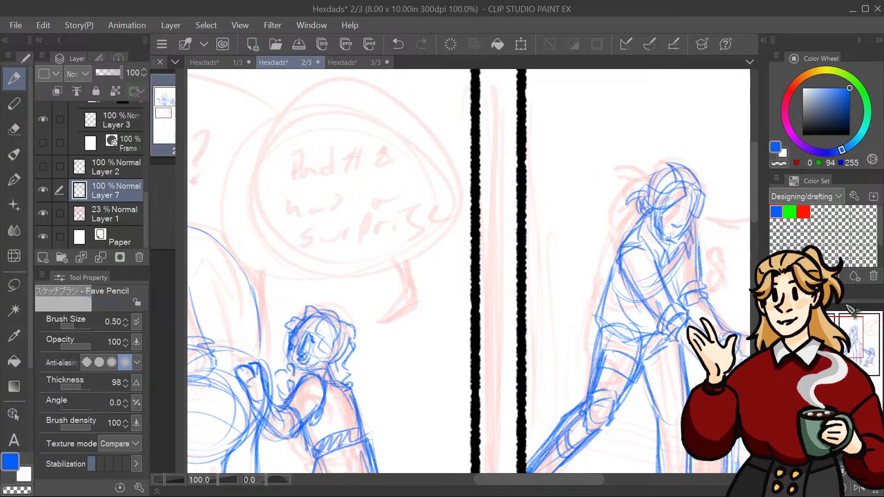
Step: Refine the sole of the adult's front shoe and darken the trouser leg above it
mouse_move(860, 346)
left_mouse_down()
mouse_move(877, 355)
mouse_move(874, 347)
mouse_move(876, 359)
mouse_move(848, 360)
left_mouse_up()
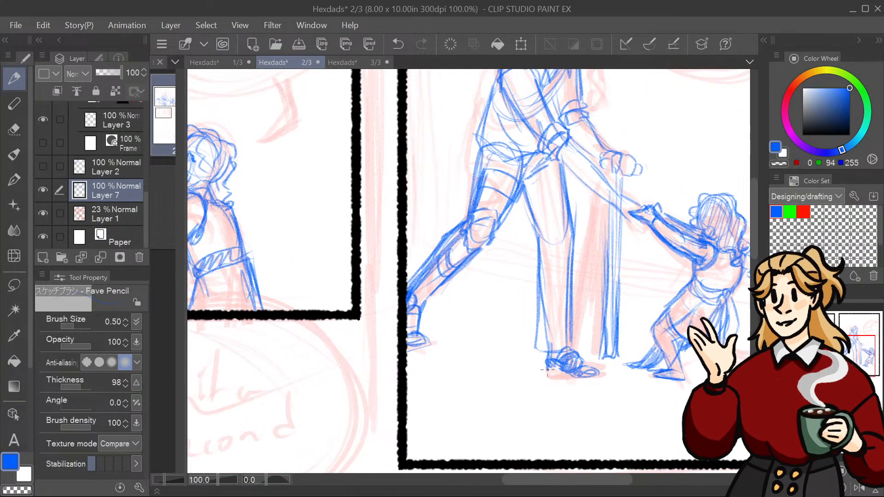
mouse_move(561, 377)
left_mouse_down()
mouse_move(600, 375)
mouse_move(584, 382)
mouse_move(588, 363)
mouse_move(560, 375)
mouse_move(568, 340)
mouse_move(570, 351)
left_mouse_up()
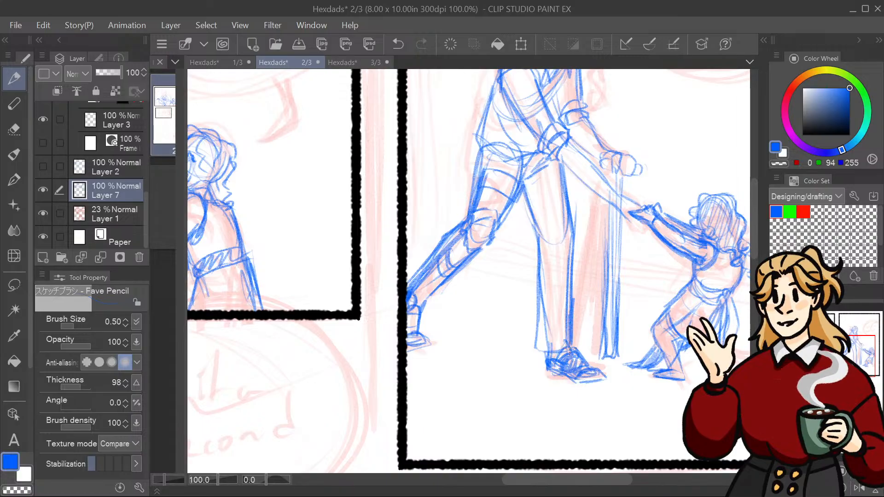
mouse_move(569, 294)
left_mouse_down()
mouse_move(573, 354)
mouse_move(539, 350)
left_mouse_up()
Step: Lower the opacity of Layer 7 to 41% and of Layer 1 to 14%
mouse_move(856, 363)
left_mouse_down()
mouse_move(863, 346)
mouse_move(864, 355)
left_mouse_up()
key("ctrl+minus")
key("ctrl+minus")
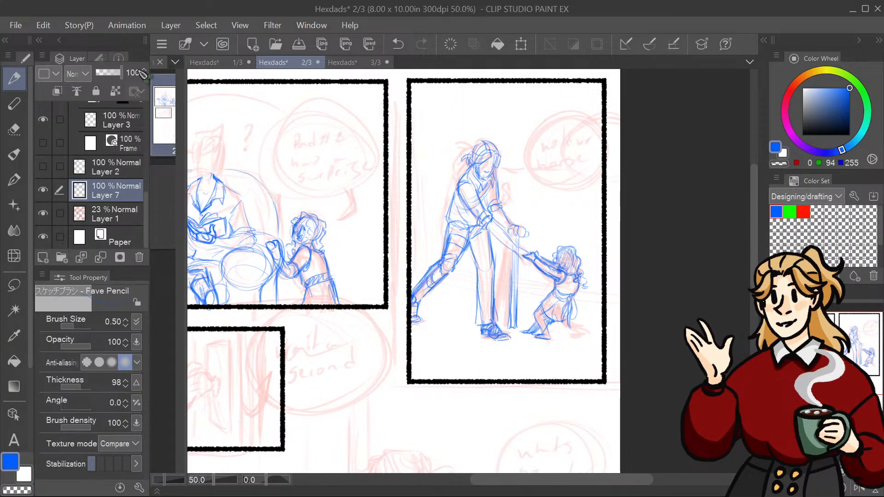
left_click_drag(117, 72, 109, 78)
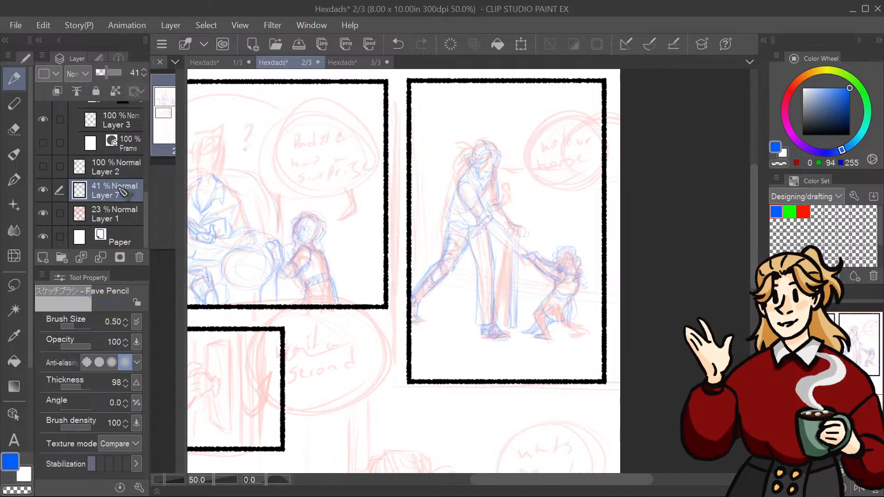
left_click(124, 171)
left_click(133, 214)
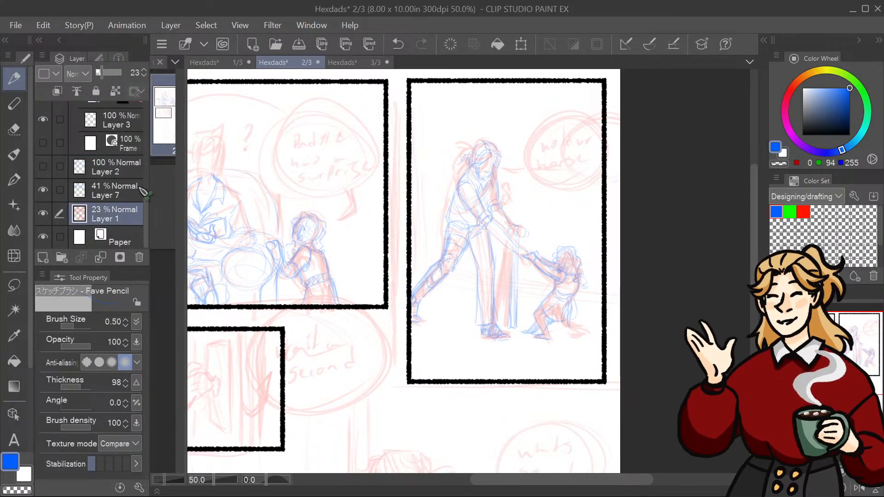
left_click_drag(108, 76, 102, 83)
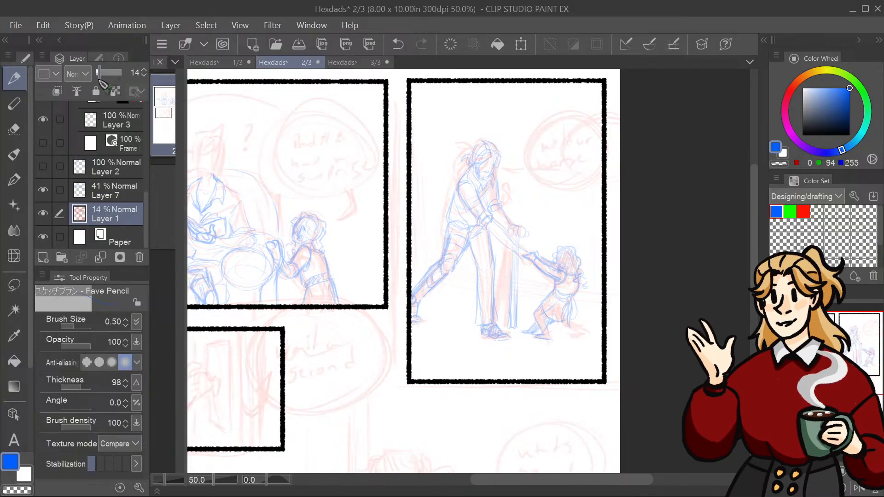
Step: Make Layer 2 the active layer and turn on its visibility
left_click(139, 176)
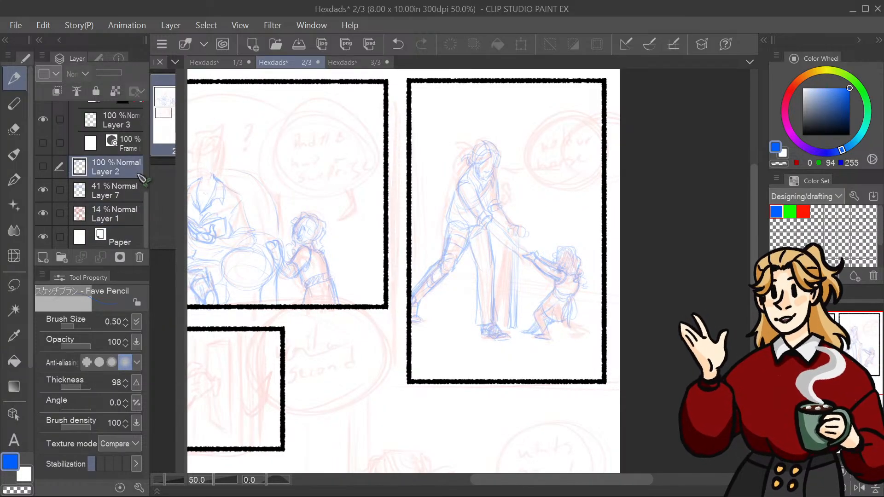
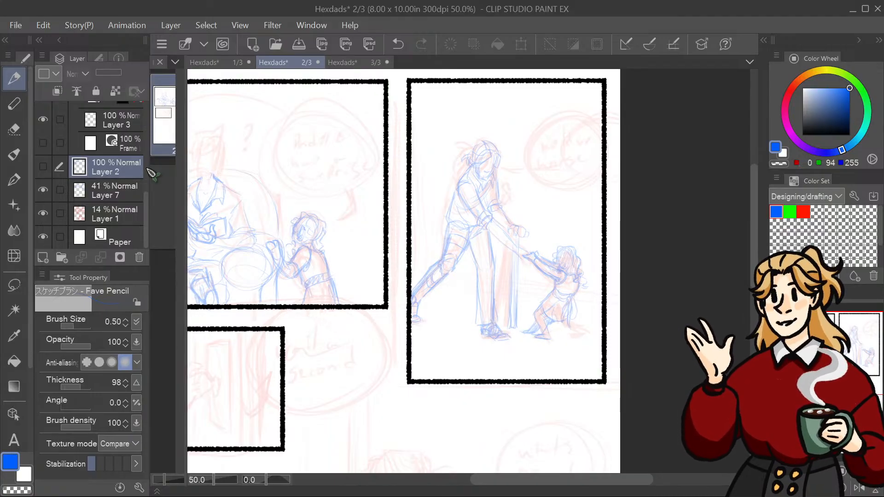
left_click_drag(368, 230, 509, 258)
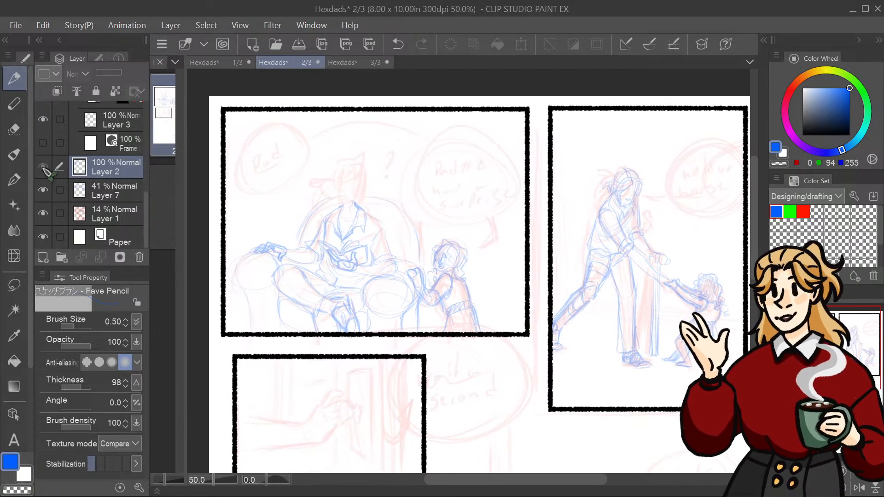
left_click(42, 166)
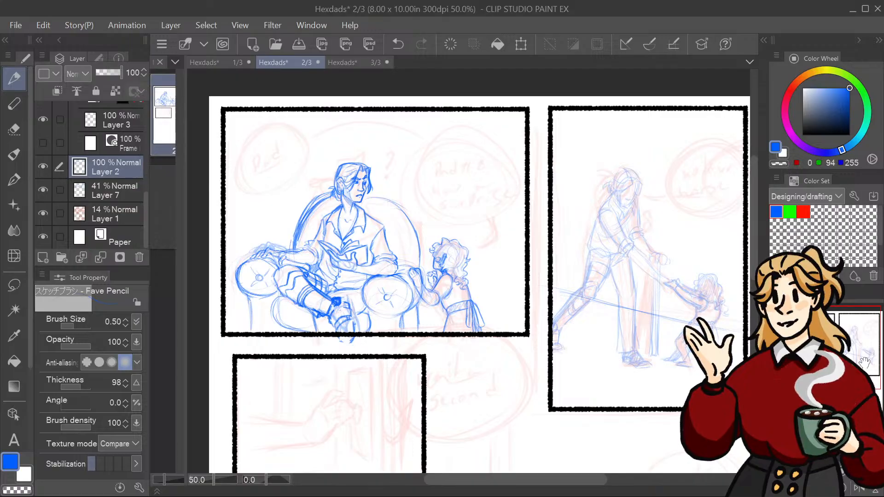
Step: Sketch the slanted background lines behind the second panel's figures and the fringed rug edges beneath their feet
left_click_drag(842, 353, 868, 361)
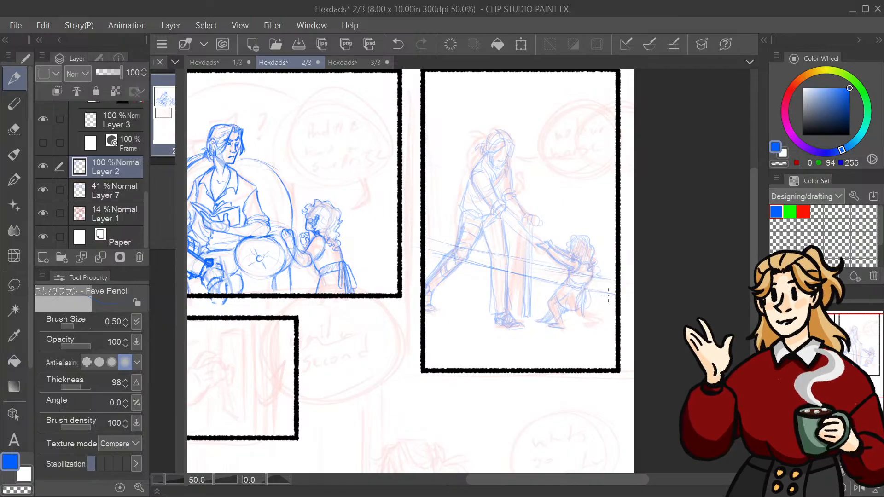
left_click_drag(848, 368, 849, 355)
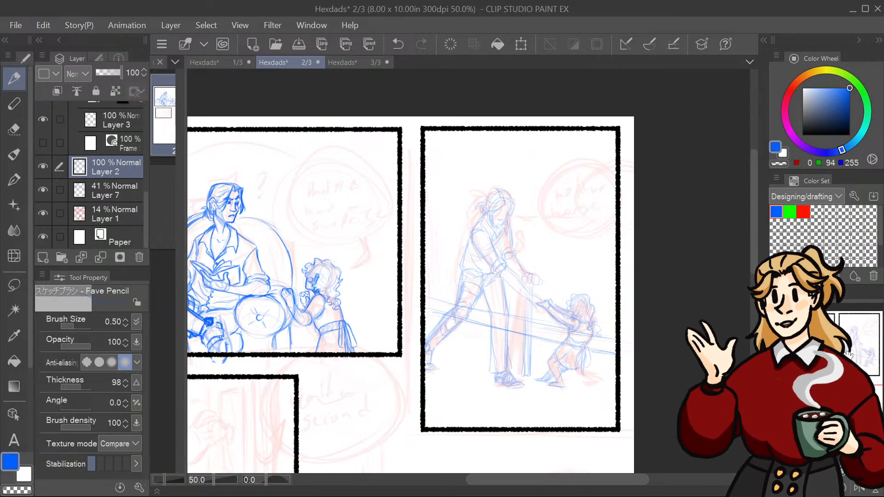
left_click_drag(848, 355, 847, 368)
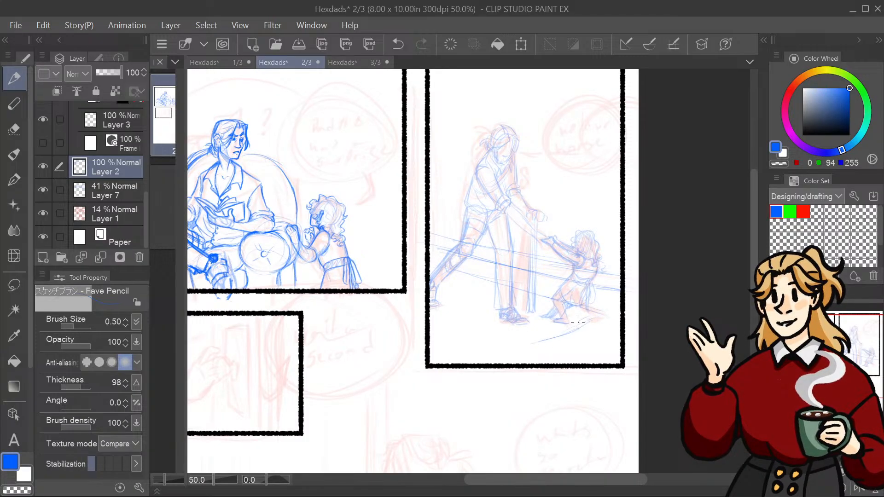
left_click_drag(412, 296, 492, 333)
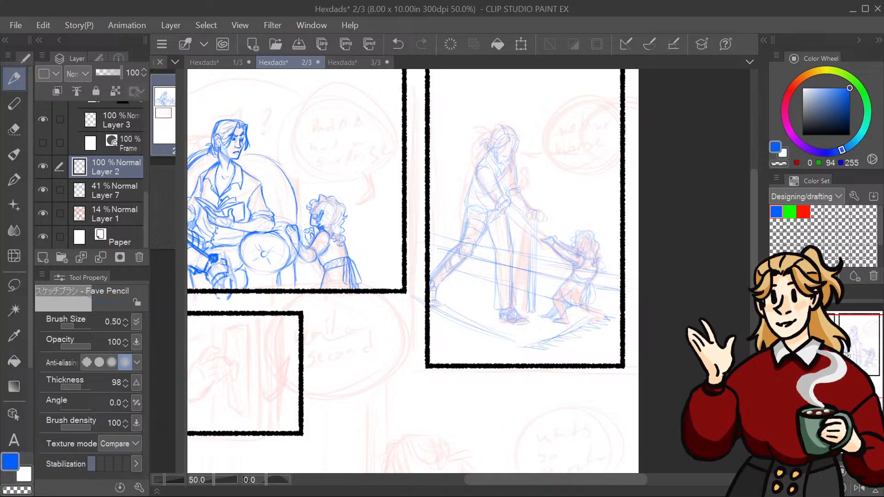
Step: Lasso the seated adult's head in the first panel, rotate it by -2.5 degrees, shift it slightly lower and deselect
mouse_move(847, 356)
left_mouse_down()
mouse_move(839, 345)
mouse_move(838, 366)
mouse_move(836, 339)
mouse_move(850, 352)
mouse_move(855, 381)
mouse_move(835, 364)
mouse_move(837, 347)
left_mouse_up()
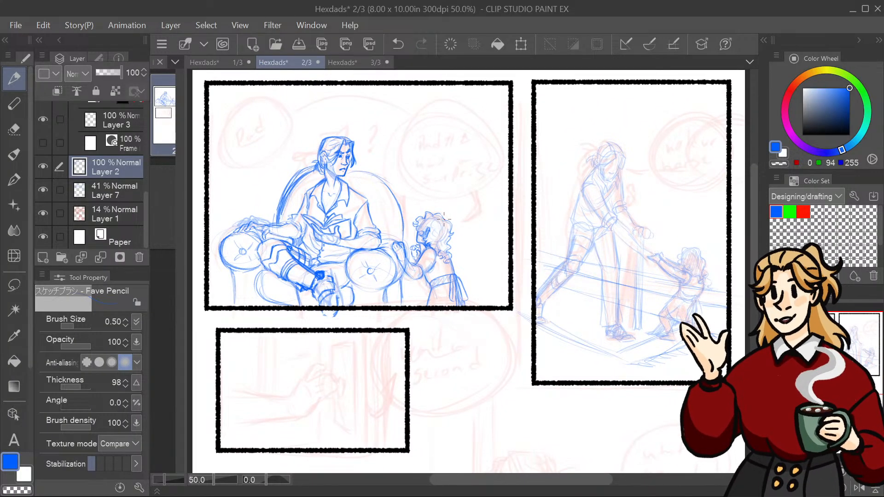
key("ctrl+plus")
key("ctrl+plus")
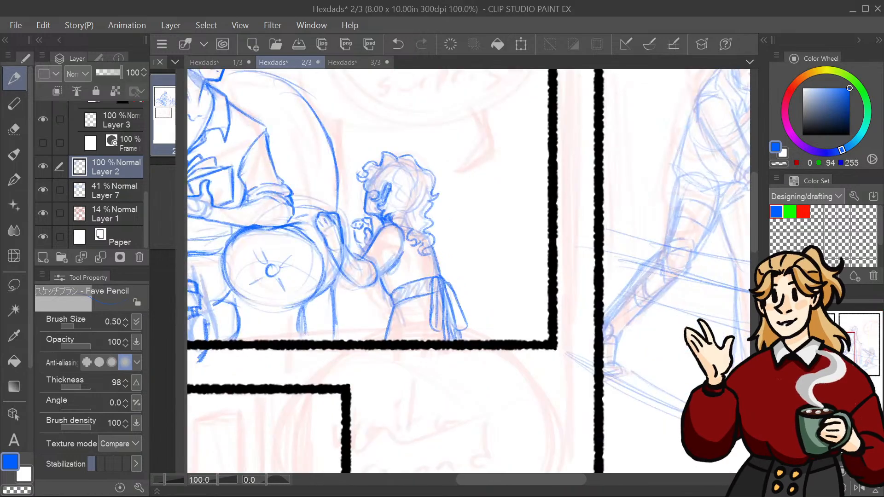
left_click_drag(825, 352, 805, 334)
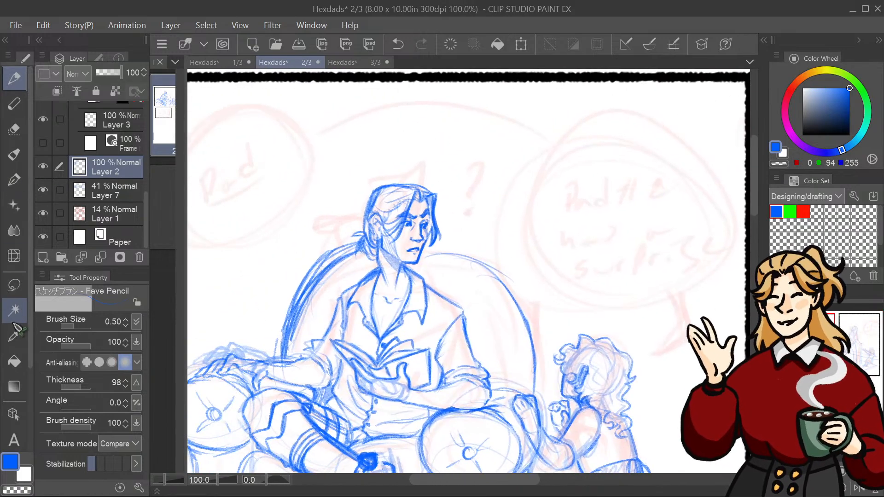
left_click(14, 285)
mouse_move(416, 151)
left_mouse_down()
mouse_move(364, 182)
mouse_move(353, 230)
mouse_move(355, 250)
mouse_move(368, 261)
mouse_move(416, 264)
mouse_move(443, 252)
mouse_move(453, 177)
mouse_move(442, 157)
left_mouse_up()
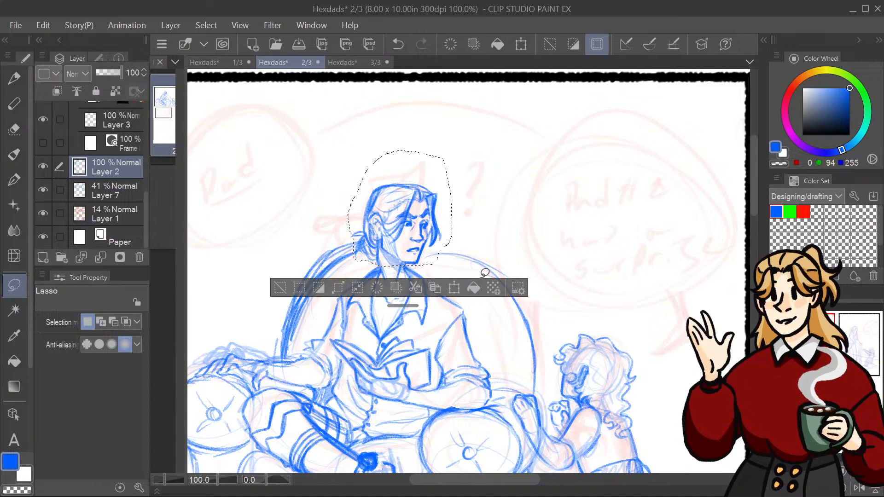
key("ctrl+t")
left_click_drag(439, 226, 444, 239)
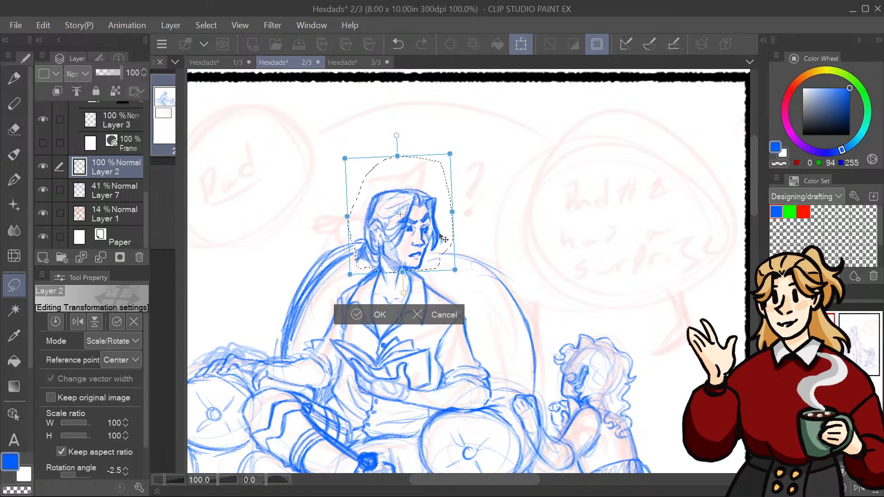
left_click(380, 313)
left_click(502, 143)
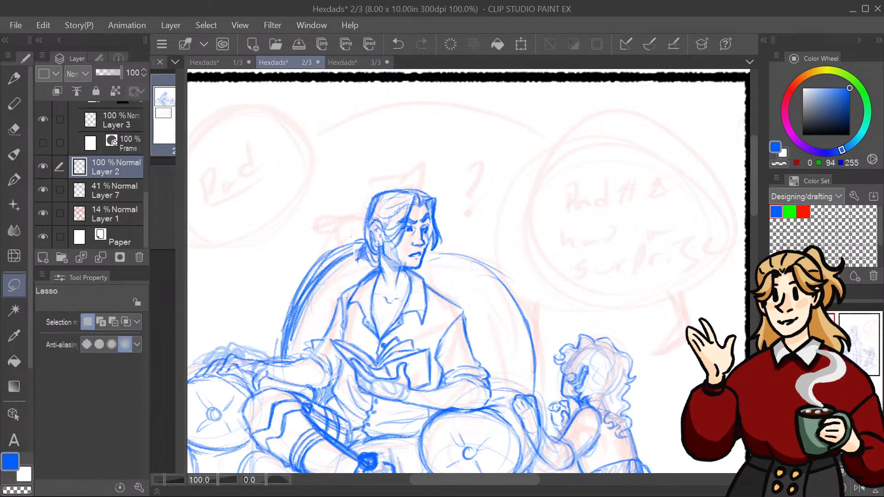
Step: Undo the last adjustment to the seated adult's head in the first panel, restoring its lasso selection
left_click_drag(467, 313, 467, 209)
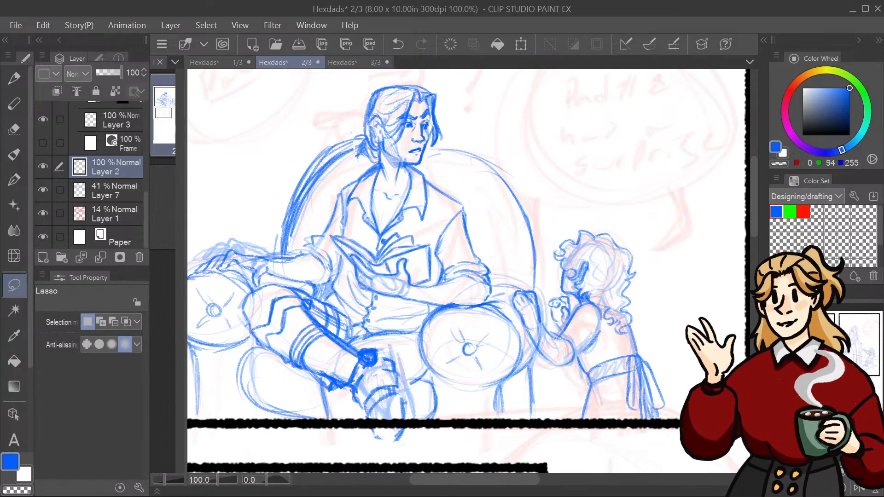
key("ctrl+minus")
key("ctrl+minus")
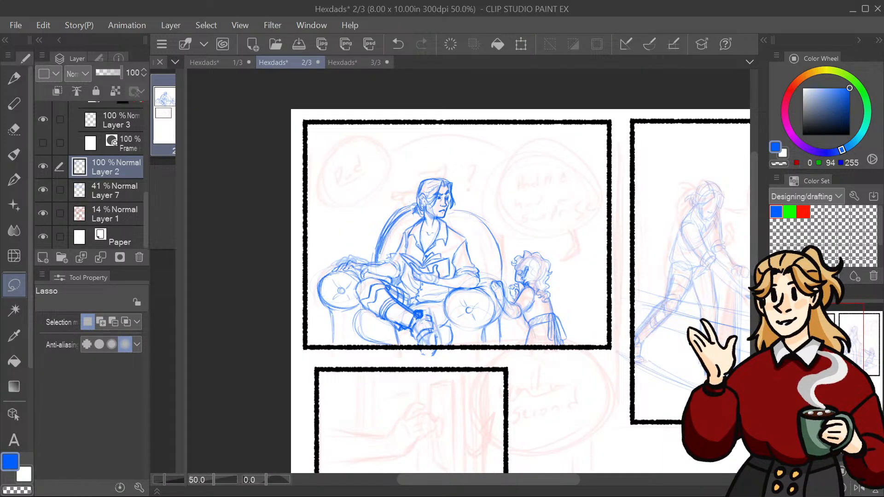
key("ctrl+z")
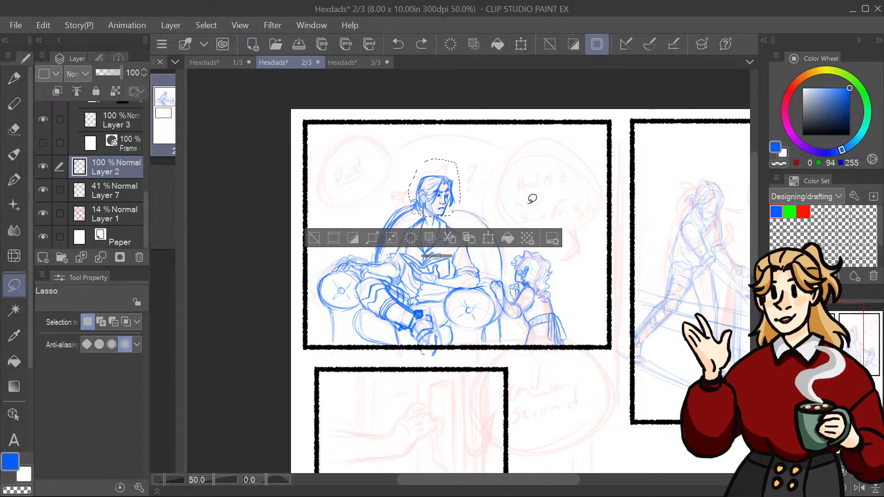
Step: Try to move the seated adult's selected head slightly lower and deselect it, then undo the change
left_click(488, 238)
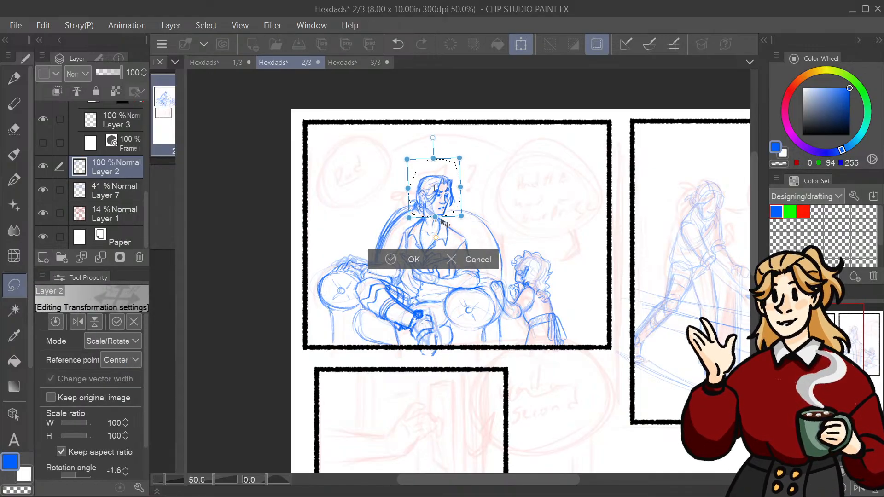
left_click_drag(449, 197, 448, 199)
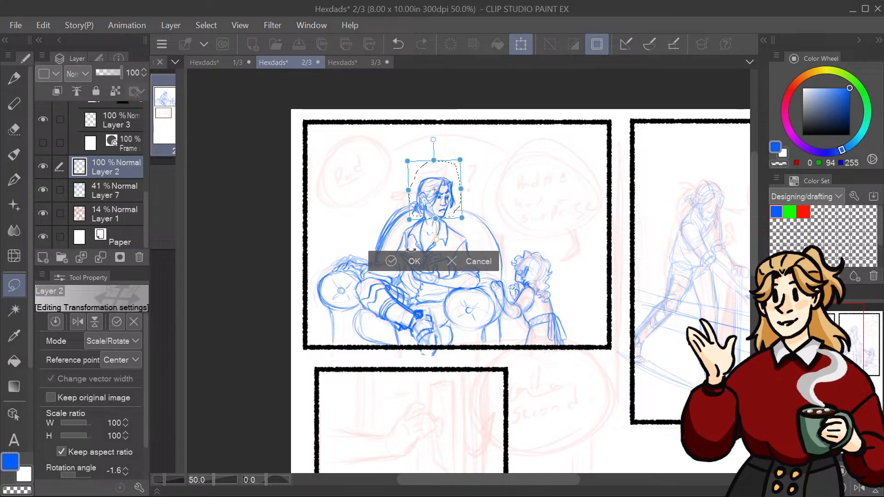
key("Return")
key("ctrl+d")
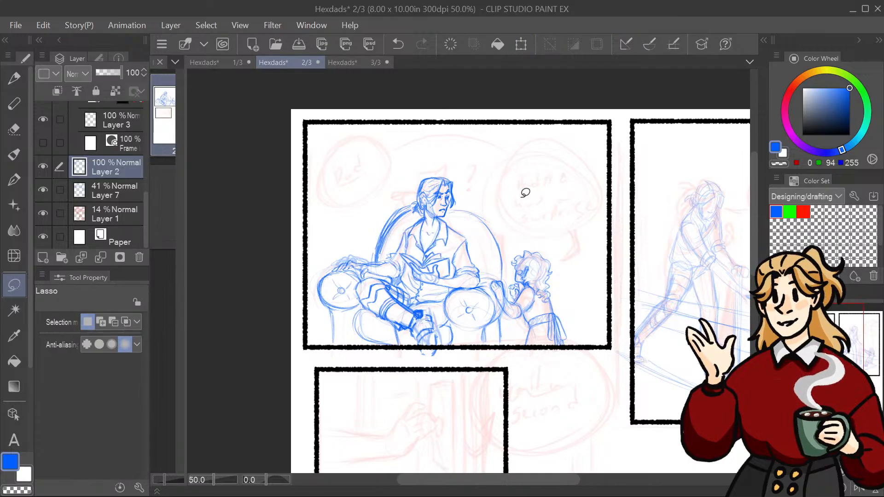
key("ctrl+z")
key("ctrl+z")
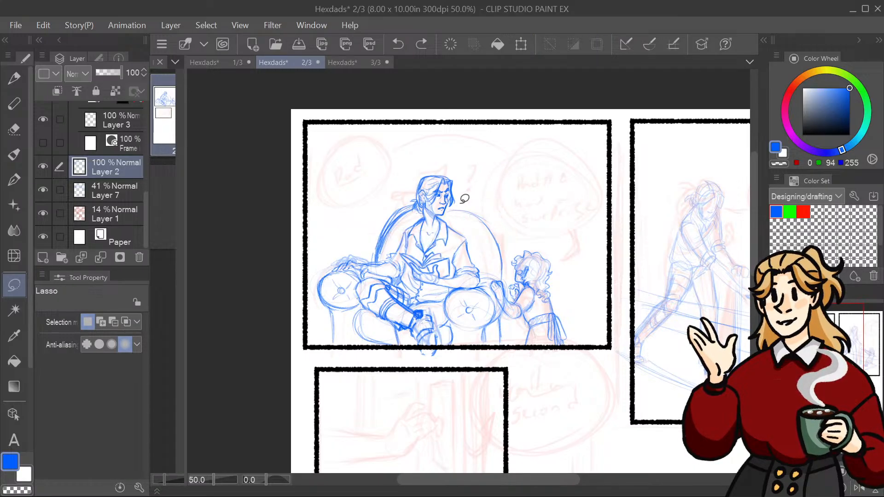
Step: Examine the blue sketches in the upper two panels and the faint red roughs in the lower panels
left_click_drag(820, 330, 846, 352)
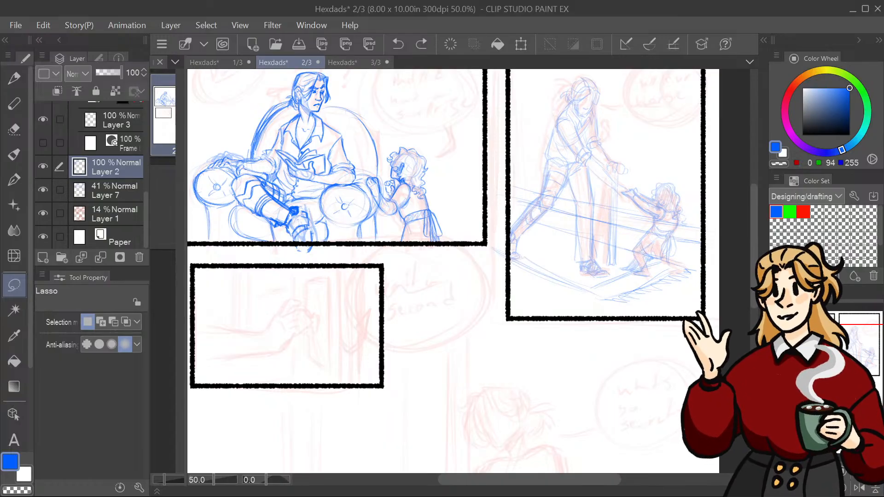
mouse_move(846, 352)
left_mouse_down()
mouse_move(849, 337)
mouse_move(837, 345)
left_mouse_up()
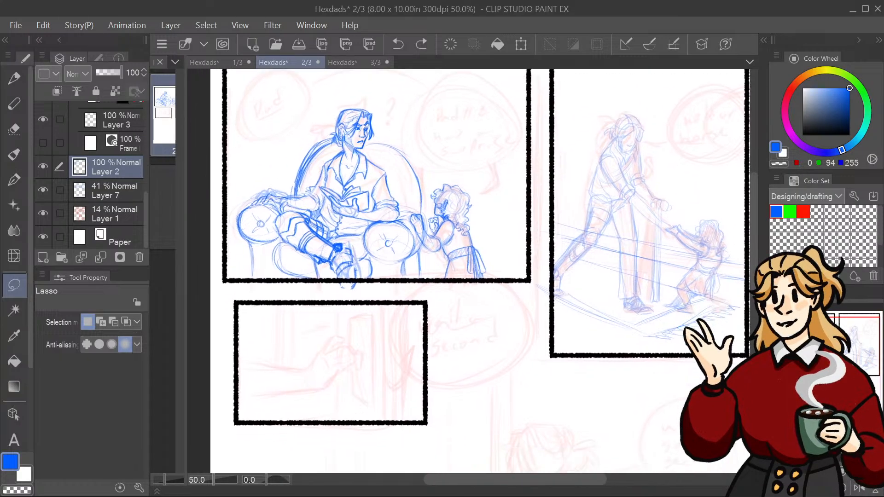
left_click_drag(472, 271, 435, 297)
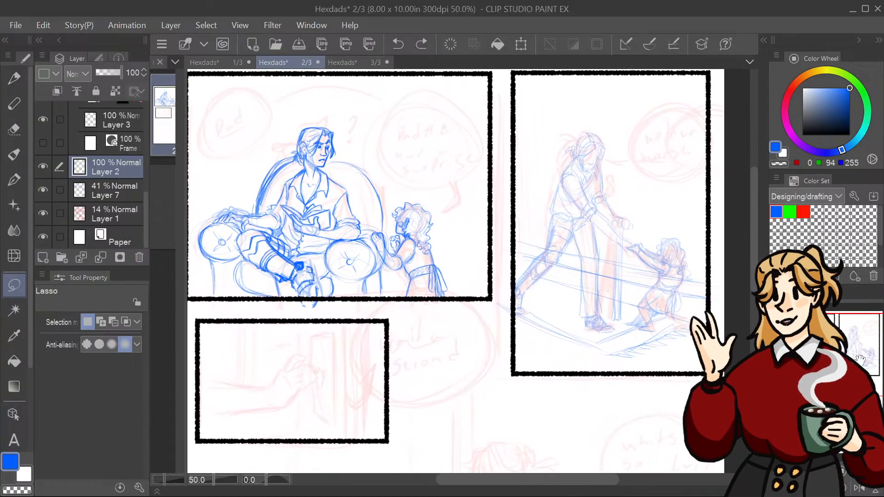
left_click_drag(860, 359, 851, 324)
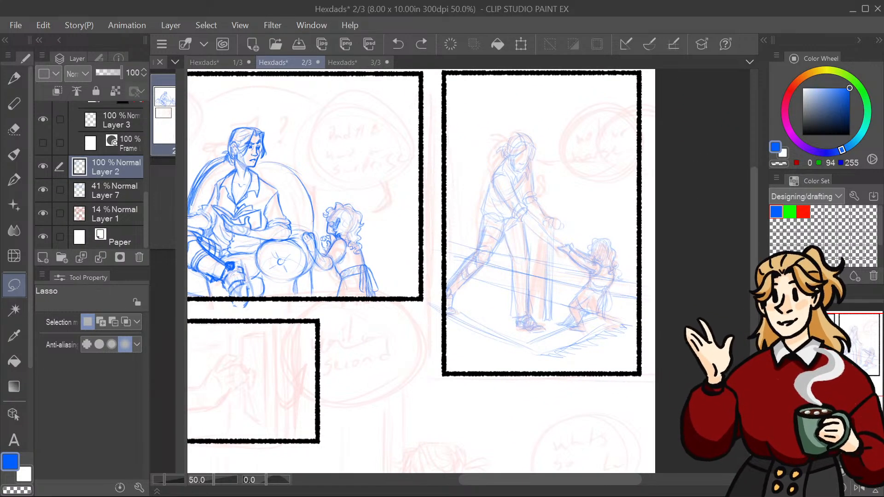
key("ctrl+plus")
key("ctrl+plus")
mouse_move(844, 355)
left_mouse_down()
mouse_move(812, 372)
mouse_move(842, 349)
mouse_move(850, 402)
mouse_move(833, 400)
mouse_move(844, 412)
mouse_move(841, 430)
left_mouse_up()
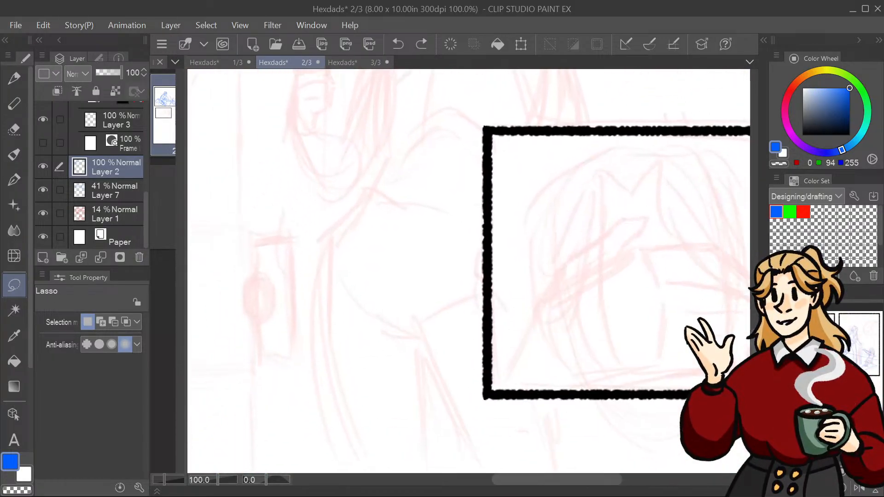
key("ctrl+minus")
key("ctrl+minus")
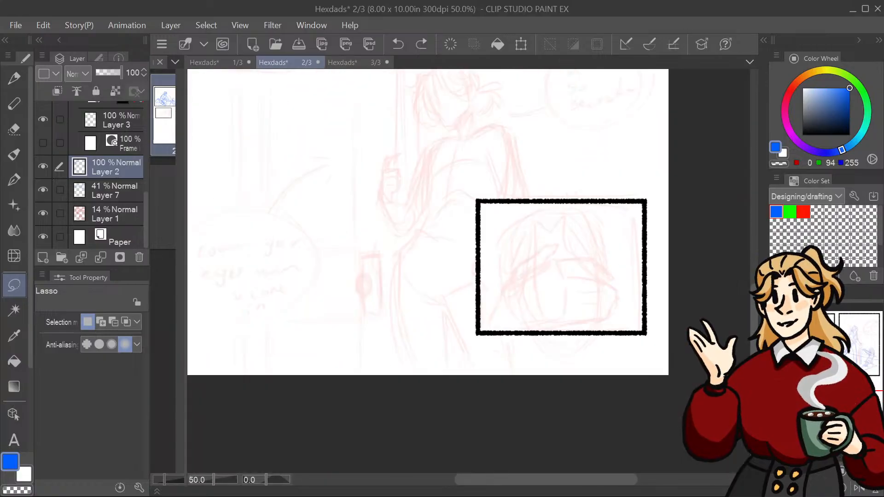
left_click_drag(842, 432, 842, 346)
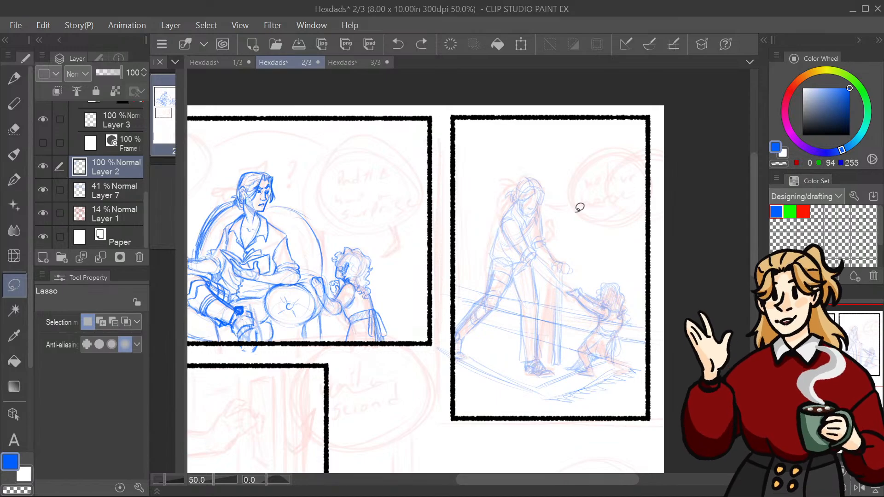
mouse_move(559, 232)
left_mouse_down()
mouse_move(572, 216)
mouse_move(575, 226)
left_mouse_up()
key("ctrl+d")
key("p")
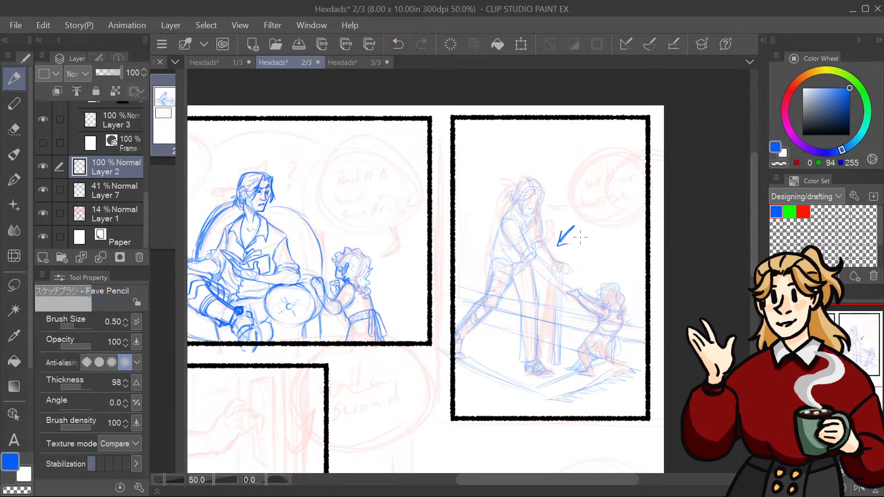
key("ctrl+z")
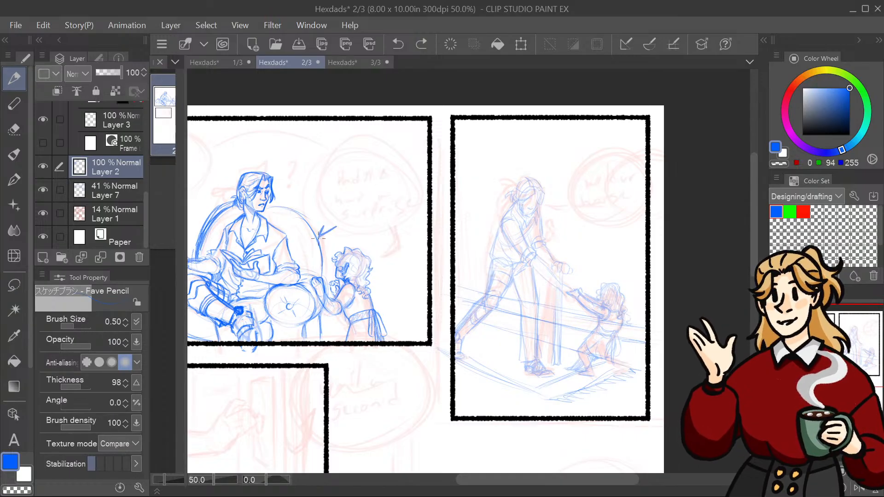
left_click_drag(318, 238, 335, 235)
key("ctrl+z")
Step: Reinforce the armchair's right curve in the first panel and sketch the seat cushion beneath the adult's crossed legs
scroll(470, 271, "down", 3)
scroll(470, 271, "up", 1)
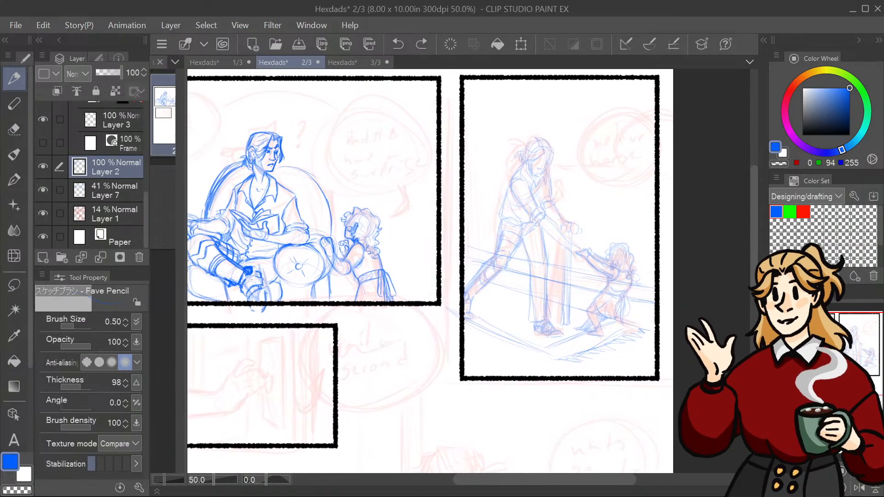
left_click_drag(470, 270, 560, 250)
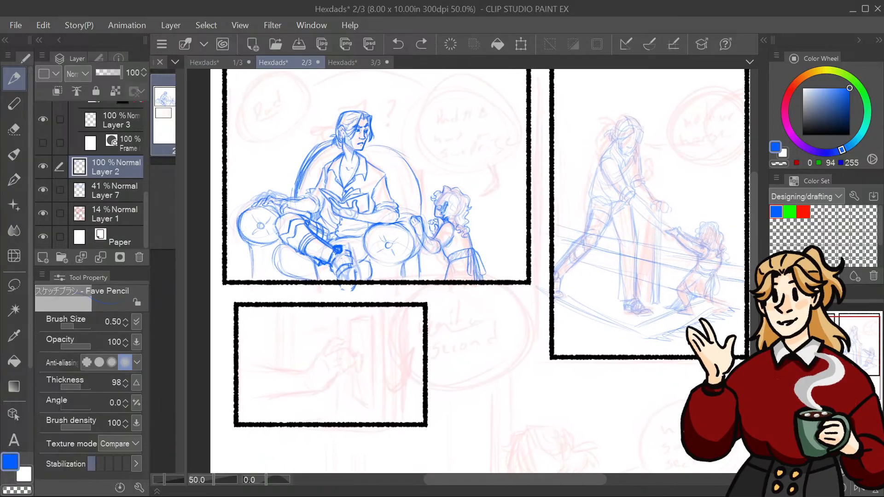
left_click_drag(848, 373, 849, 357)
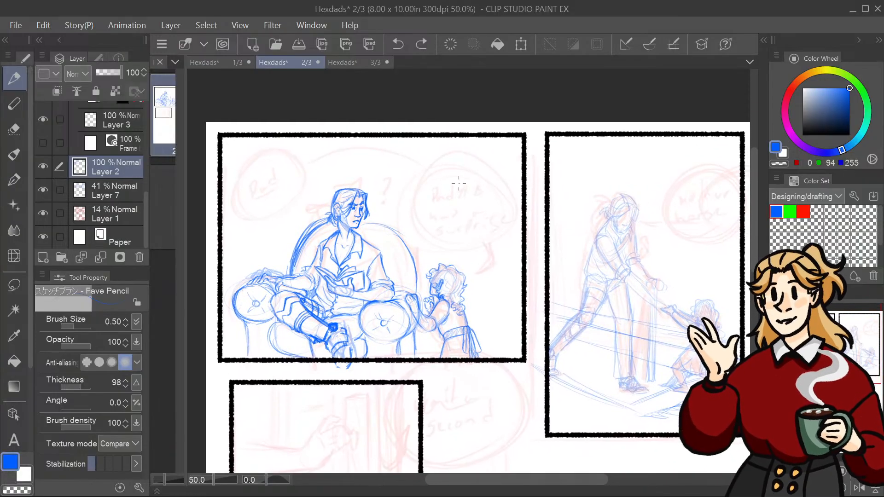
left_click_drag(459, 183, 491, 119)
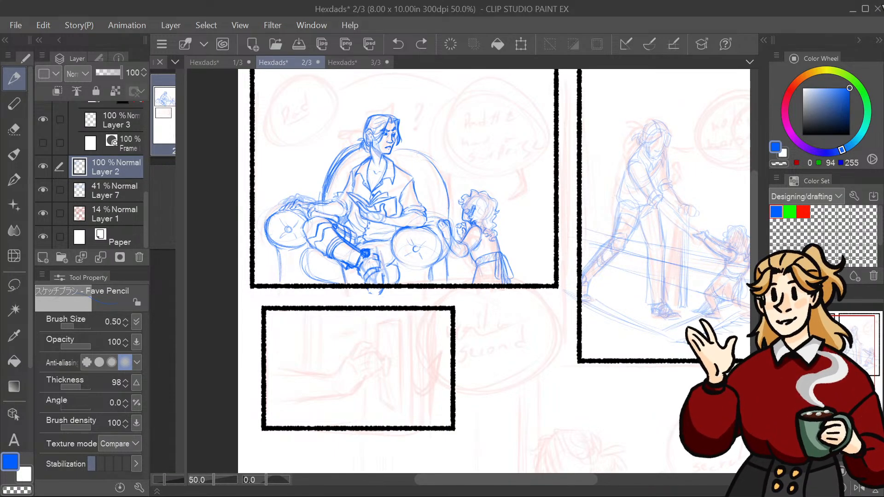
mouse_move(432, 158)
left_mouse_down()
mouse_move(382, 86)
mouse_move(435, 235)
left_mouse_up()
mouse_move(417, 190)
left_mouse_down()
mouse_move(435, 239)
mouse_move(403, 201)
left_mouse_up()
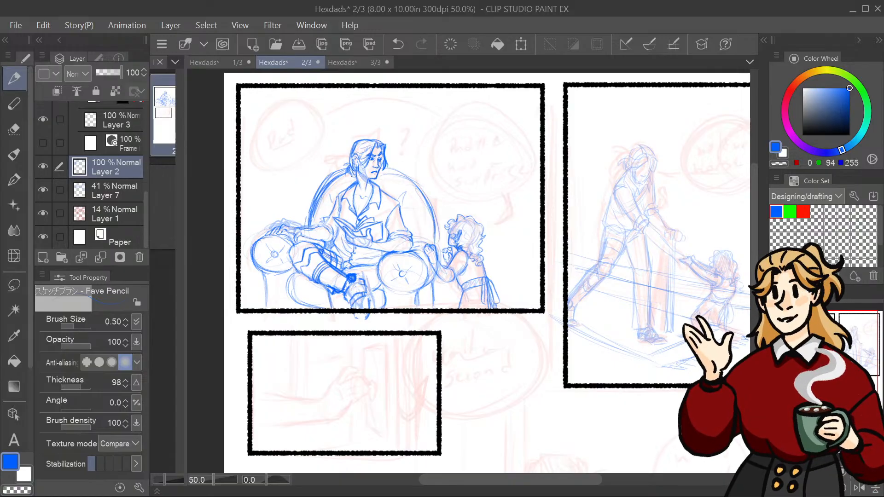
left_click_drag(843, 352, 829, 355)
mouse_move(434, 276)
left_mouse_down()
mouse_move(449, 272)
mouse_move(453, 281)
left_mouse_up()
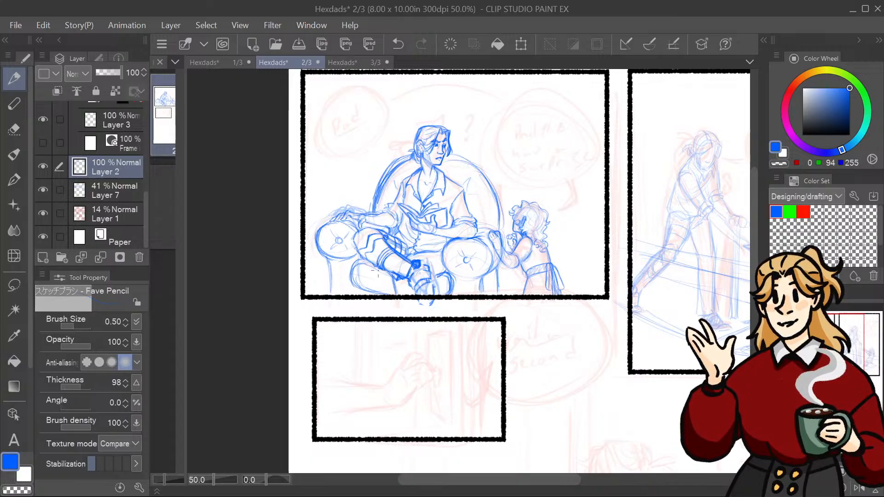
mouse_move(376, 273)
left_mouse_down()
mouse_move(395, 267)
mouse_move(340, 265)
mouse_move(376, 294)
mouse_move(376, 274)
mouse_move(339, 233)
mouse_move(354, 258)
mouse_move(329, 283)
mouse_move(364, 250)
mouse_move(408, 242)
mouse_move(462, 265)
mouse_move(359, 263)
mouse_move(349, 275)
left_mouse_up()
key("ctrl+s")
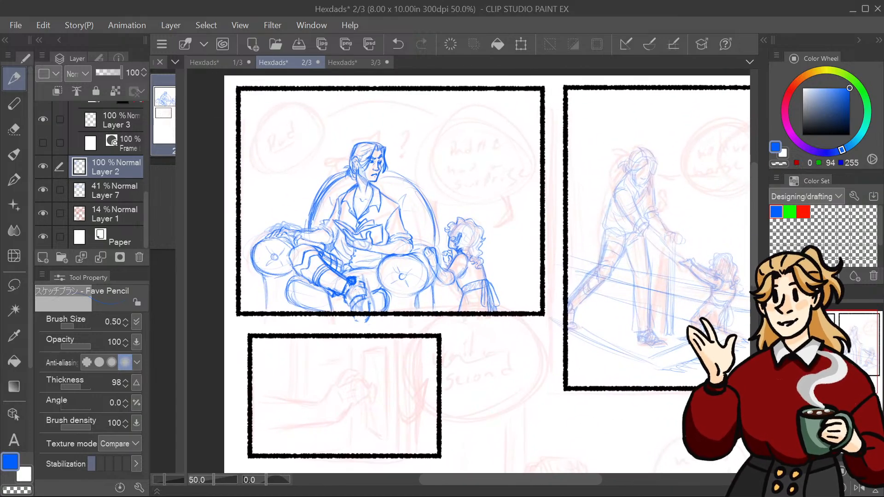
left_click_drag(368, 345, 375, 84)
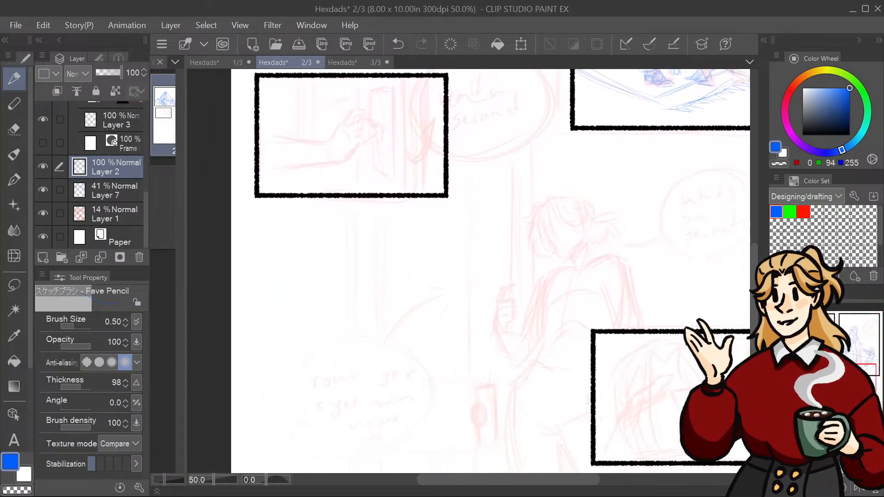
left_click_drag(373, 203, 388, 395)
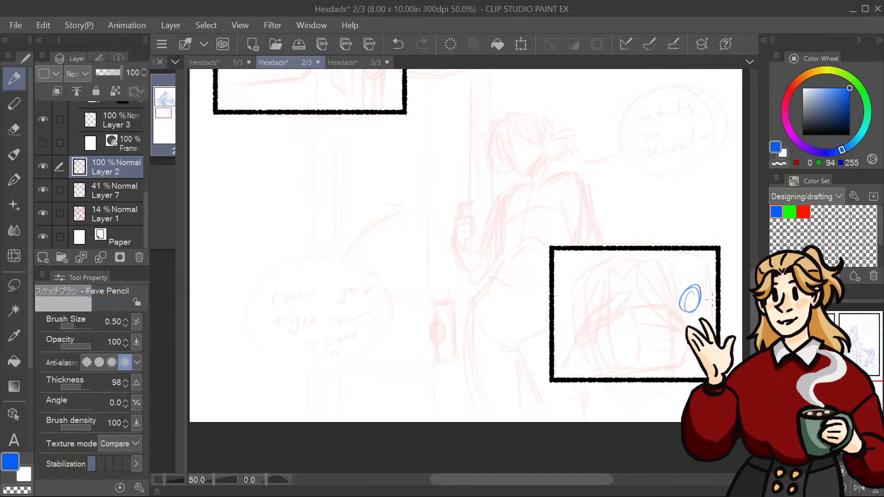
key("ctrl+z")
left_click_drag(696, 268, 688, 292)
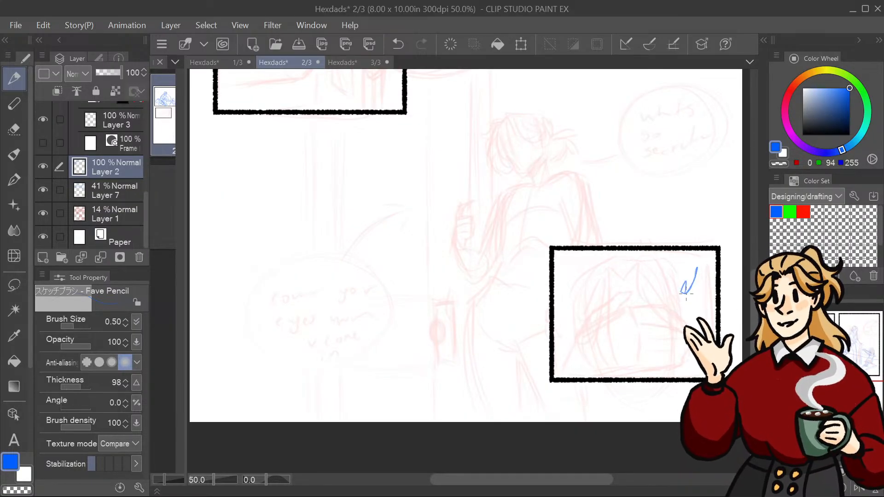
key("ctrl+z")
Step: Review the composition of the armchair panel, the standing-figure panel and the door-hand rough below them
scroll(703, 283, "up", 10)
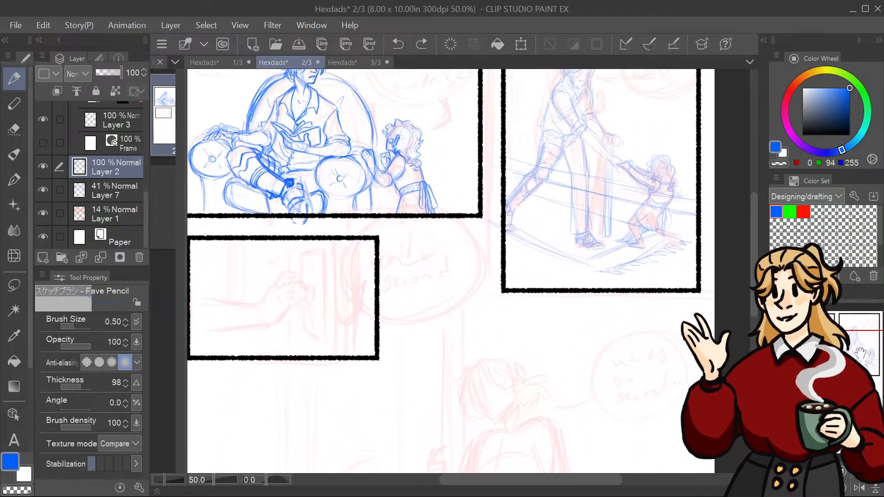
scroll(703, 283, "left", 2)
scroll(703, 284, "up", 2)
scroll(703, 283, "left", 1)
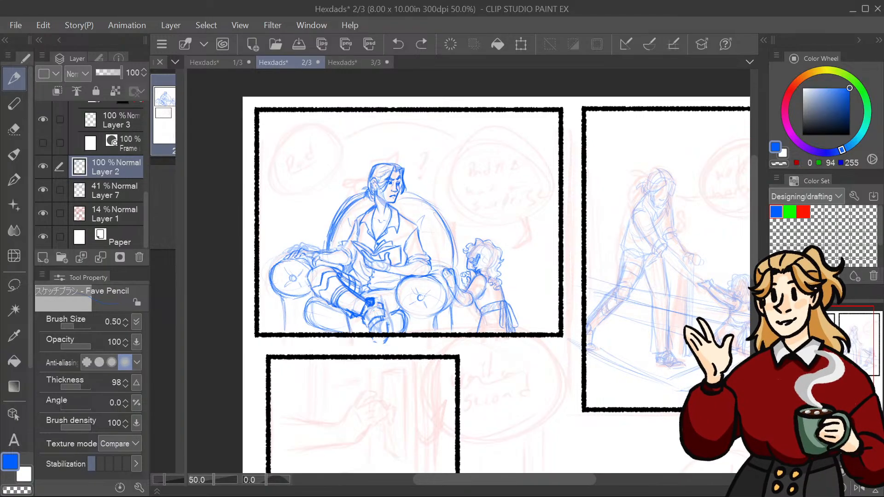
scroll(468, 270, "down", 4)
scroll(468, 271, "up", 3)
scroll(468, 270, "down", 2)
scroll(468, 270, "right", 1)
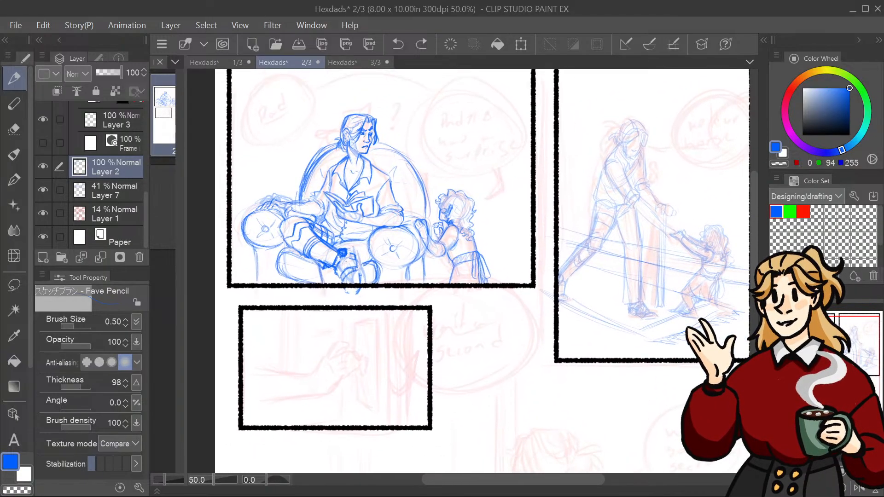
scroll(468, 270, "up", 1)
scroll(468, 271, "down", 3)
scroll(468, 271, "left", 3)
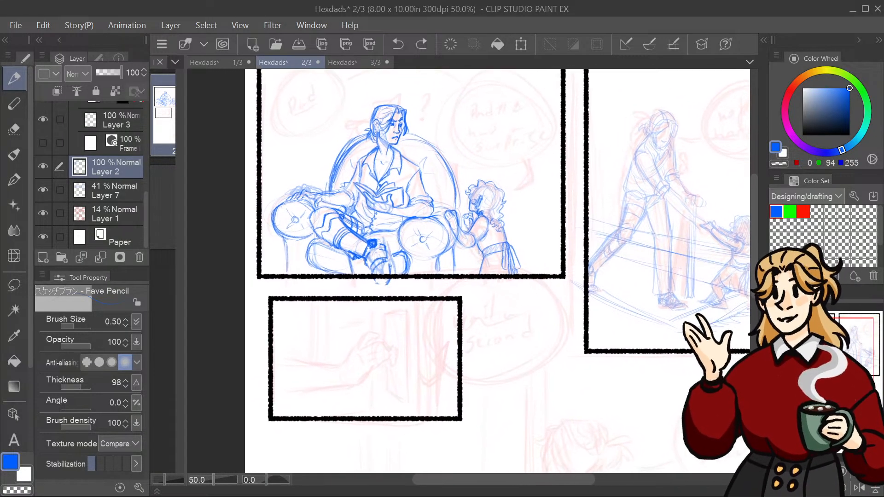
scroll(468, 271, "down", 1)
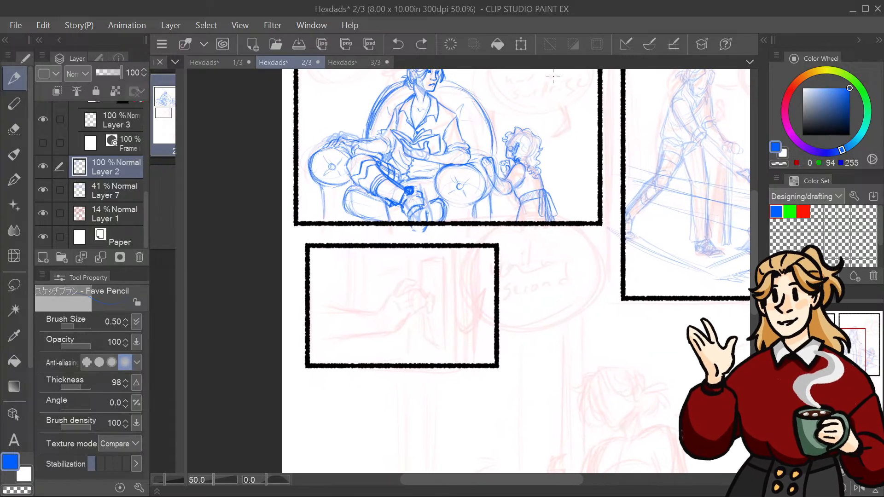
left_click_drag(844, 359, 842, 314)
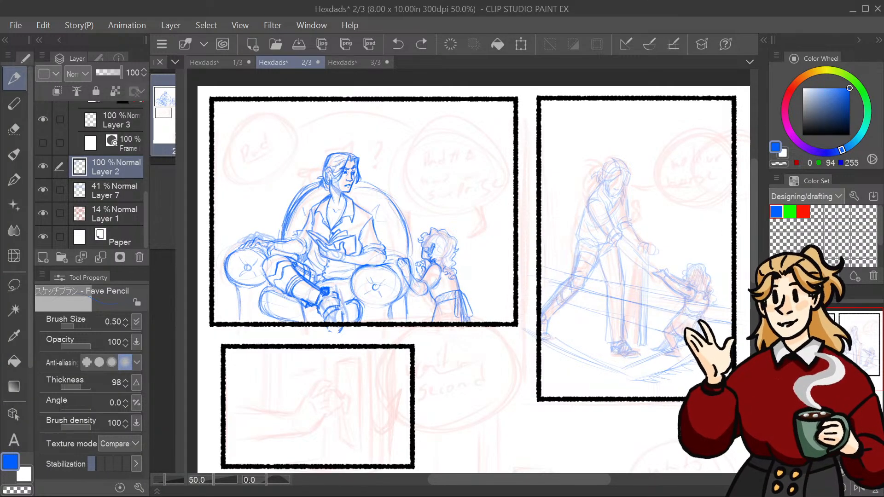
mouse_move(852, 333)
left_mouse_down()
mouse_move(845, 349)
mouse_move(861, 397)
mouse_move(857, 325)
mouse_move(855, 385)
mouse_move(852, 344)
mouse_move(841, 344)
mouse_move(847, 348)
left_mouse_up()
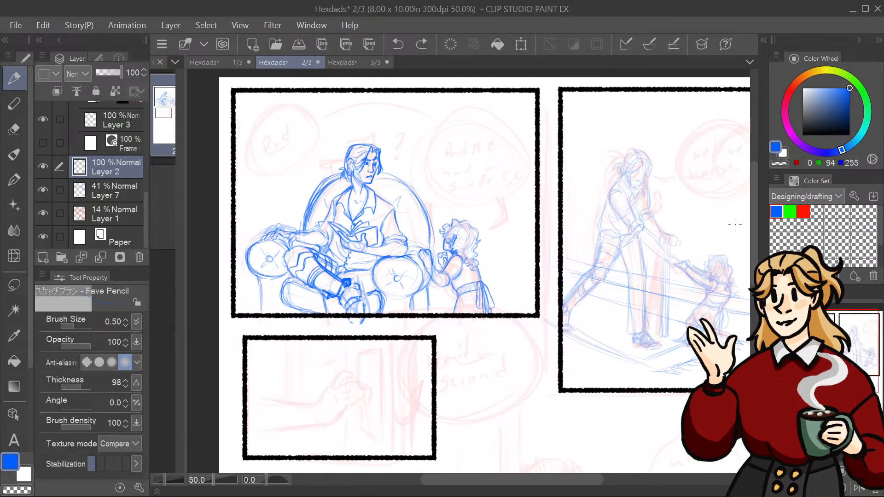
Step: Scribble temporary strokes over the panels and speech bubbles across the page, then undo all of them
left_click_drag(423, 160, 484, 181)
mouse_move(266, 106)
left_mouse_down()
mouse_move(257, 182)
mouse_move(371, 120)
mouse_move(447, 143)
left_mouse_up()
key("ctrl+z")
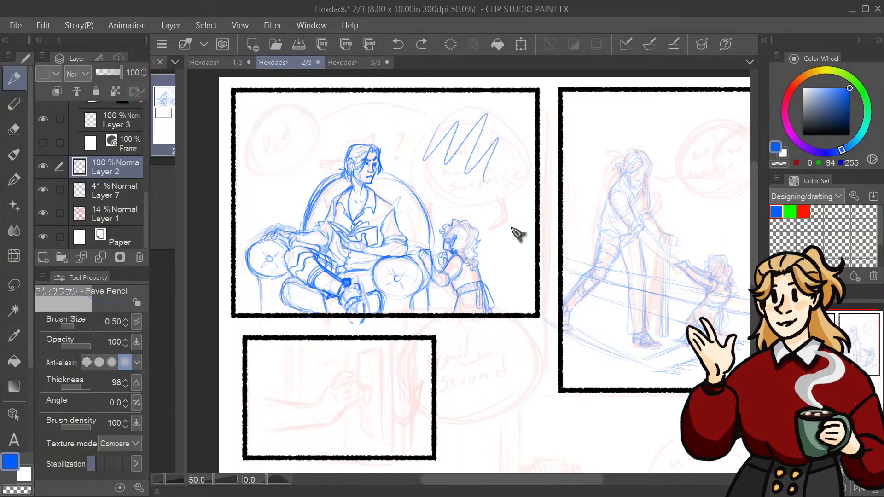
left_click_drag(511, 227, 418, 250)
mouse_move(572, 125)
left_mouse_down()
mouse_move(590, 122)
mouse_move(605, 210)
mouse_move(645, 215)
left_mouse_up()
key("ctrl+z")
mouse_move(433, 409)
left_mouse_down()
mouse_move(426, 264)
mouse_move(527, 82)
mouse_move(560, 85)
mouse_move(437, 483)
mouse_move(397, 219)
left_mouse_up()
mouse_move(543, 264)
left_mouse_down()
mouse_move(597, 334)
mouse_move(809, 174)
left_mouse_up()
mouse_move(330, 212)
left_mouse_down()
mouse_move(350, 345)
mouse_move(435, 360)
left_mouse_up()
key("ctrl+z")
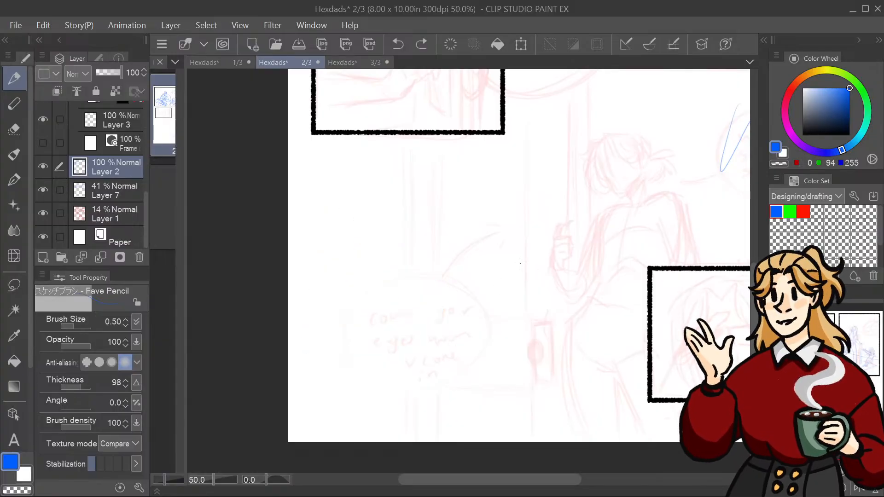
key("ctrl+z")
mouse_move(616, 74)
left_mouse_down()
mouse_move(370, 492)
mouse_move(470, 413)
mouse_move(579, 239)
left_mouse_up()
key("ctrl+z")
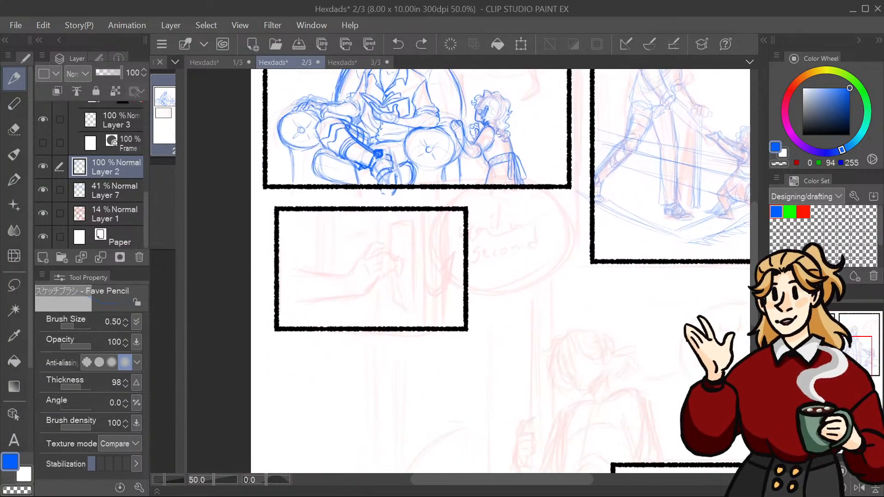
Step: Compare the blue sketches in the upper two panels with the red door-hand and back-view roughs below
left_click_drag(507, 391, 472, 372)
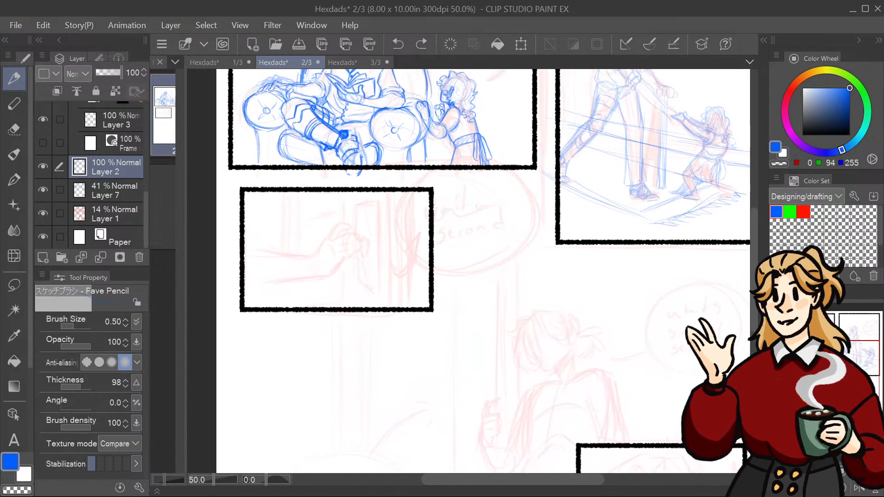
mouse_move(850, 346)
left_mouse_down()
mouse_move(852, 393)
mouse_move(857, 339)
left_mouse_up()
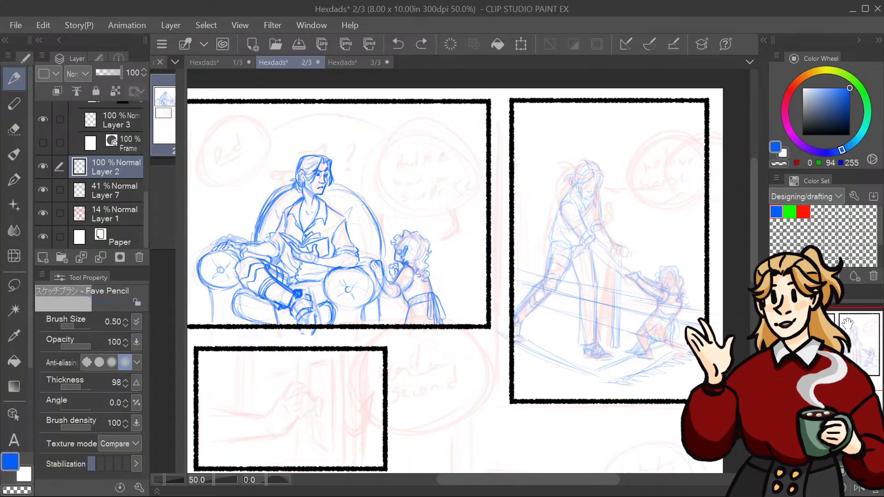
left_click_drag(847, 324, 848, 374)
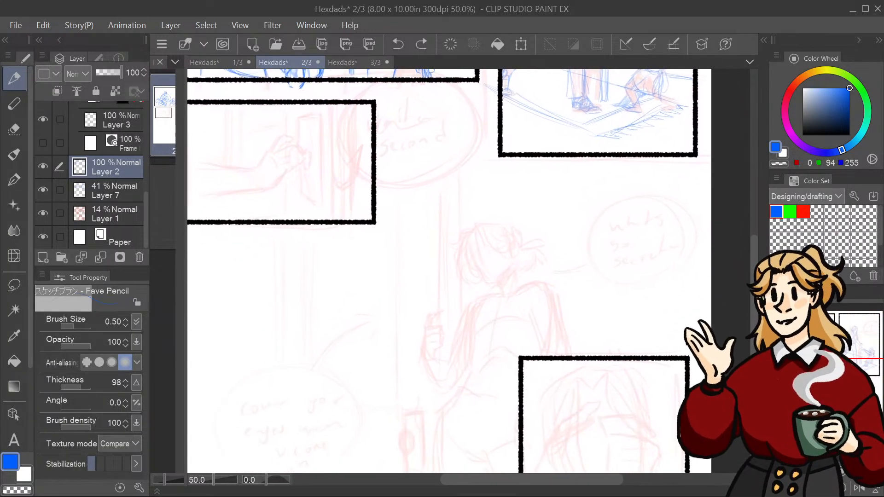
left_click_drag(849, 410, 839, 357)
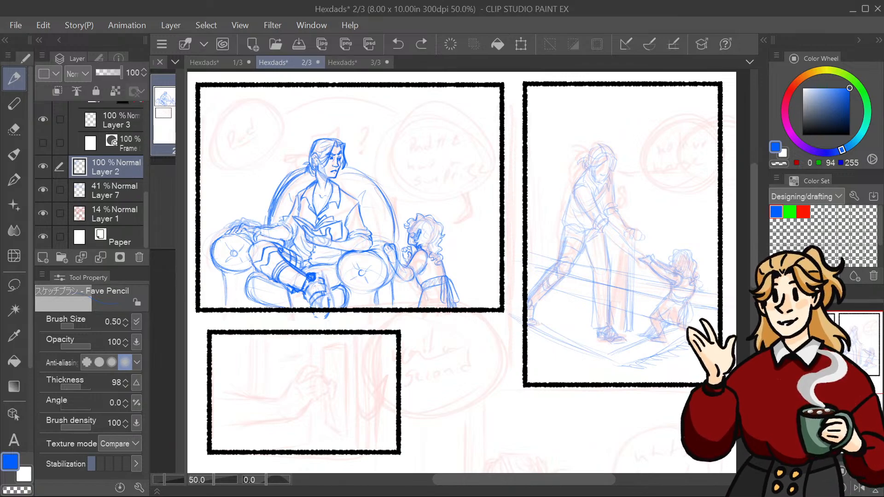
mouse_move(828, 352)
left_mouse_down()
mouse_move(830, 375)
mouse_move(829, 349)
mouse_move(819, 368)
mouse_move(819, 346)
mouse_move(830, 373)
mouse_move(823, 351)
left_mouse_up()
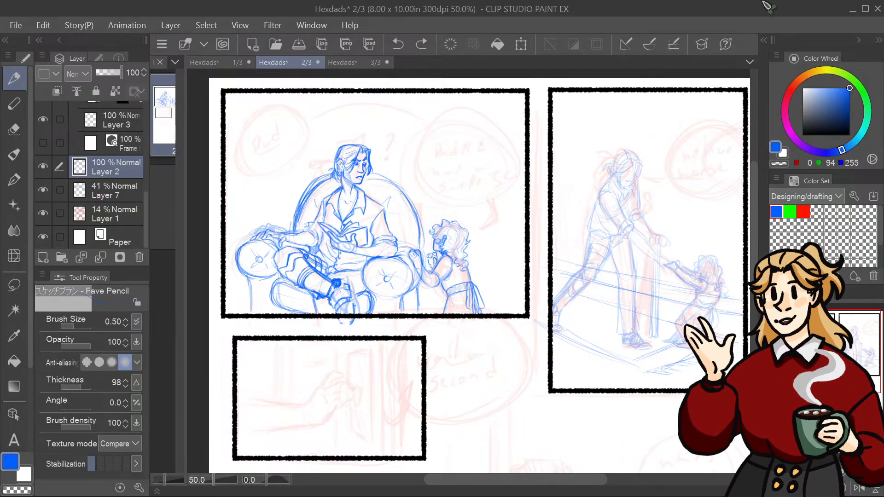
mouse_move(825, 361)
left_mouse_down()
mouse_move(825, 353)
mouse_move(854, 358)
mouse_move(837, 325)
mouse_move(854, 333)
mouse_move(833, 377)
mouse_move(844, 352)
mouse_move(844, 365)
mouse_move(871, 358)
mouse_move(860, 354)
mouse_move(858, 367)
mouse_move(854, 339)
mouse_move(812, 328)
mouse_move(856, 343)
mouse_move(852, 352)
mouse_move(853, 334)
left_mouse_up()
Step: Touch up the seated adult's lower lip in the armchair panel and undo the last stroke
key("ctrl+plus")
key("ctrl+plus")
key("ctrl+plus")
key("ctrl+plus")
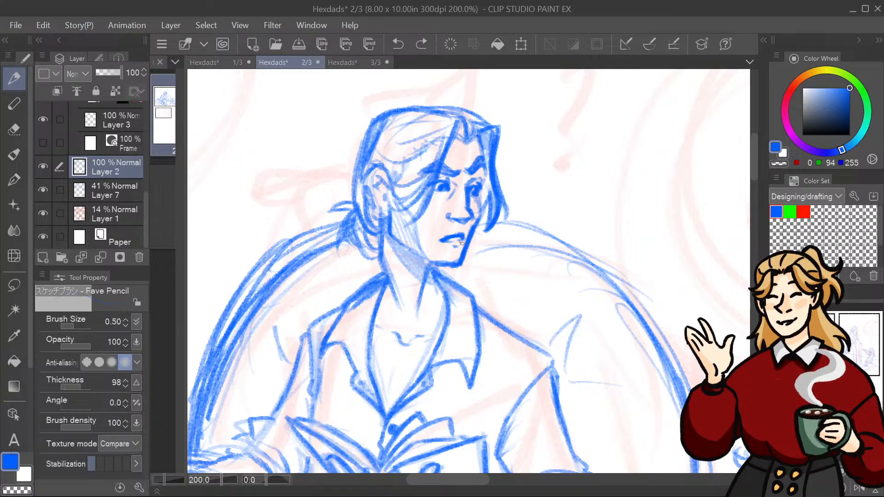
left_click_drag(452, 248, 448, 246)
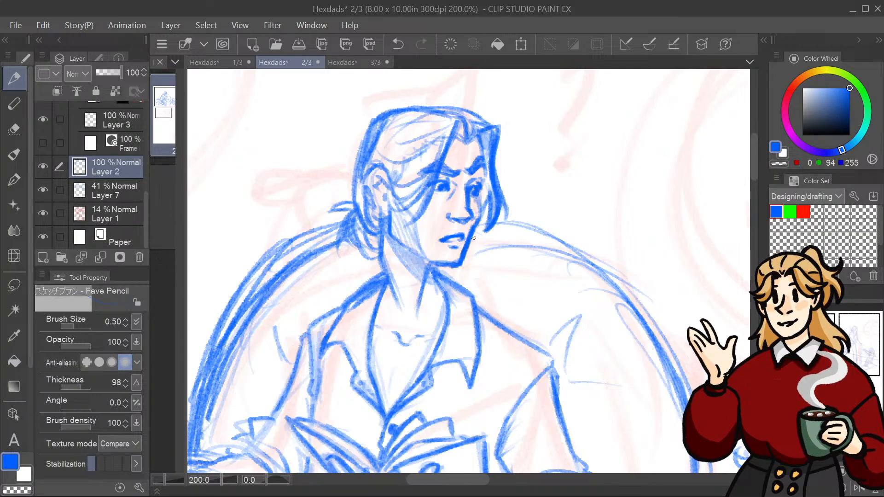
key("ctrl+z")
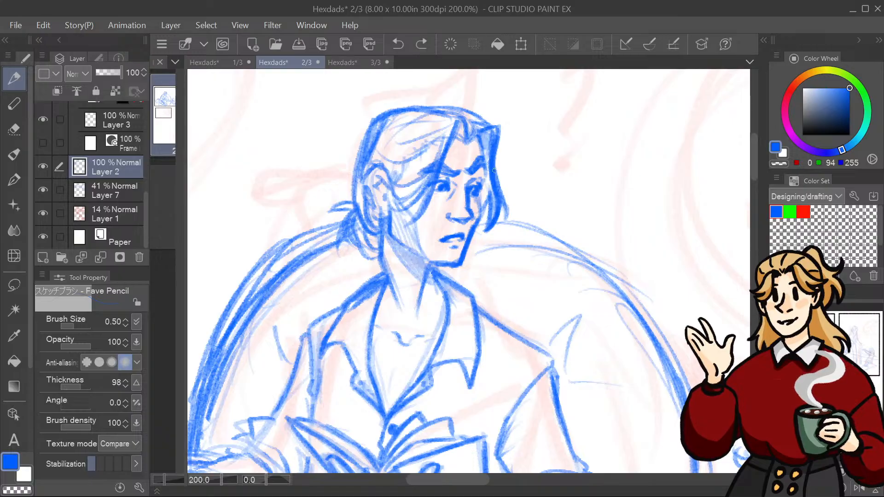
Step: Try a darker curved lock of hair across the standing figure's forehead in the second panel, then undo it
mouse_move(806, 339)
left_mouse_down()
mouse_move(859, 348)
mouse_move(858, 338)
left_mouse_up()
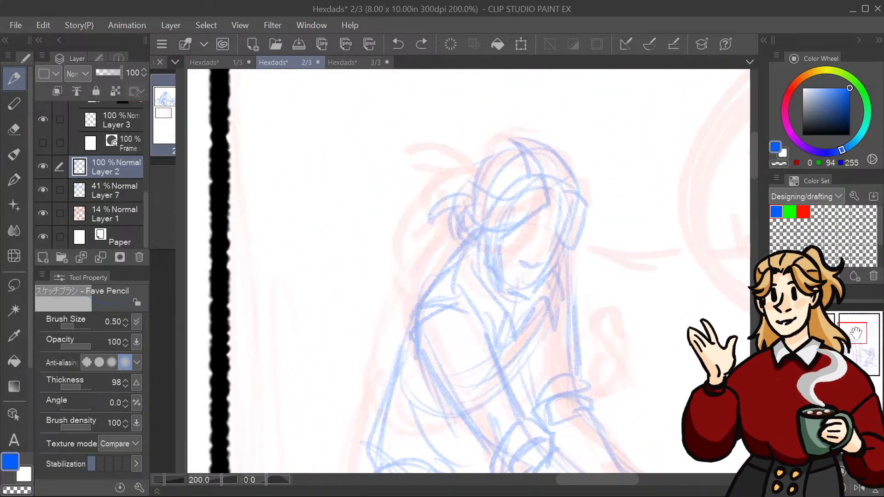
mouse_move(545, 174)
left_mouse_down()
mouse_move(545, 211)
mouse_move(475, 203)
mouse_move(533, 199)
mouse_move(490, 258)
mouse_move(477, 222)
left_mouse_up()
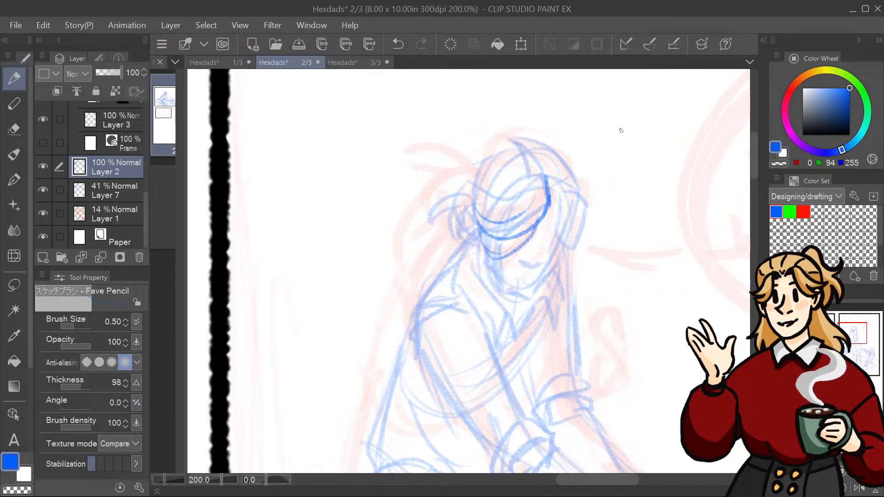
key("ctrl+z")
key("ctrl+z")
key("ctrl+z")
key("ctrl+z")
key("ctrl+z")
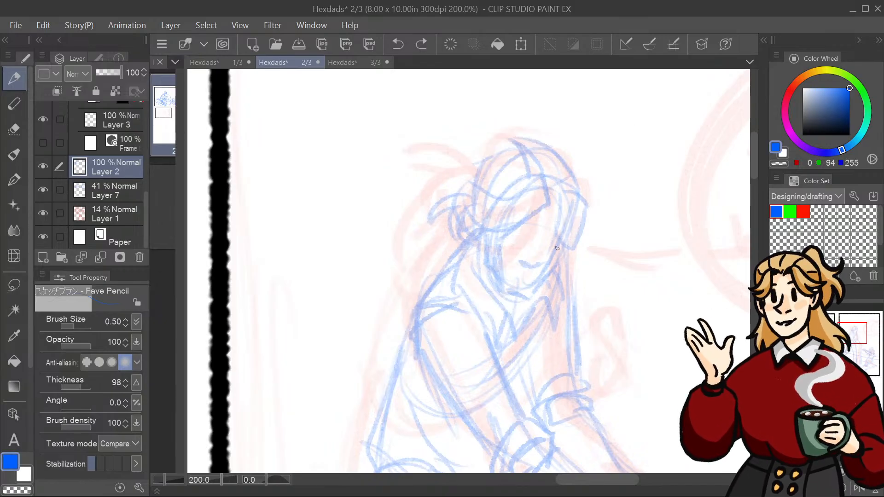
Step: Define the standing figure's jaw and chin with darker blue lines, extending both cheeks up toward the hair
mouse_move(515, 295)
left_mouse_down()
mouse_move(528, 298)
mouse_move(506, 293)
mouse_move(533, 297)
mouse_move(546, 272)
mouse_move(504, 272)
mouse_move(490, 218)
left_mouse_up()
mouse_move(546, 275)
left_mouse_down()
mouse_move(562, 246)
mouse_move(538, 289)
left_mouse_up()
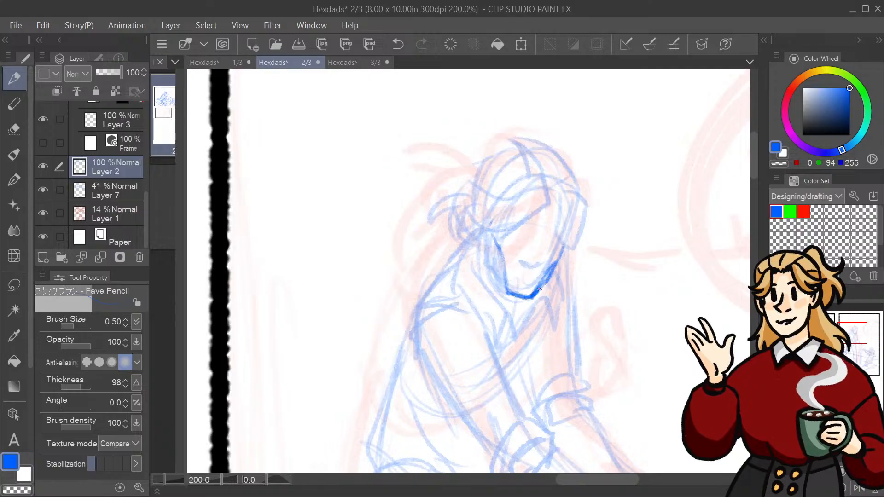
mouse_move(490, 235)
left_mouse_down()
mouse_move(492, 271)
mouse_move(511, 291)
left_mouse_up()
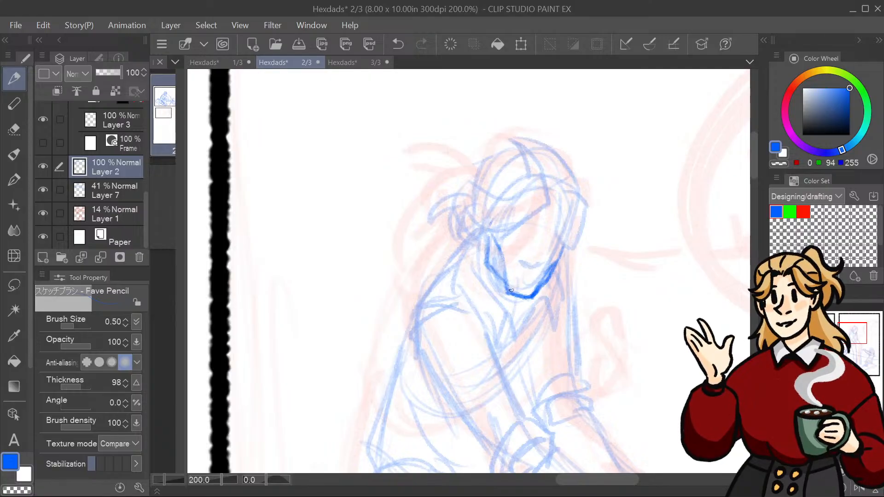
left_click_drag(490, 263, 501, 283)
mouse_move(493, 248)
left_mouse_down()
mouse_move(509, 275)
mouse_move(565, 248)
left_mouse_up()
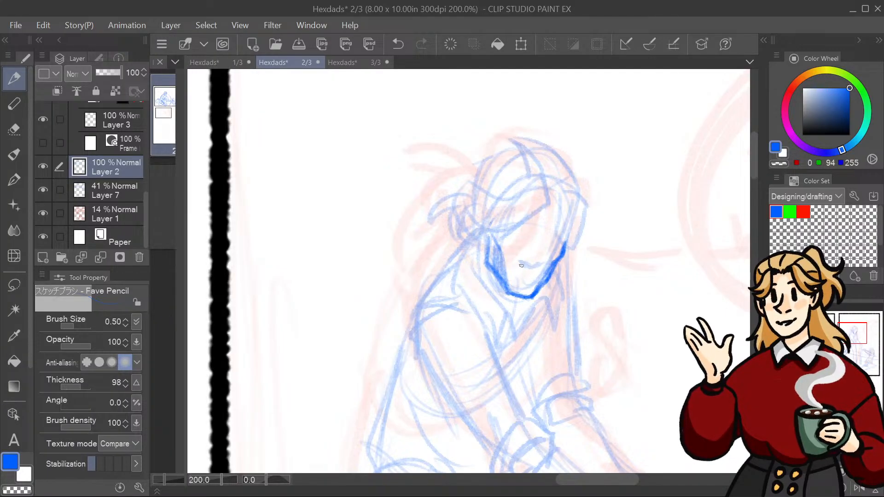
Step: Sketch the standing figure's downturned nose with its tip, bridge and nostrils
left_click_drag(521, 266, 545, 260)
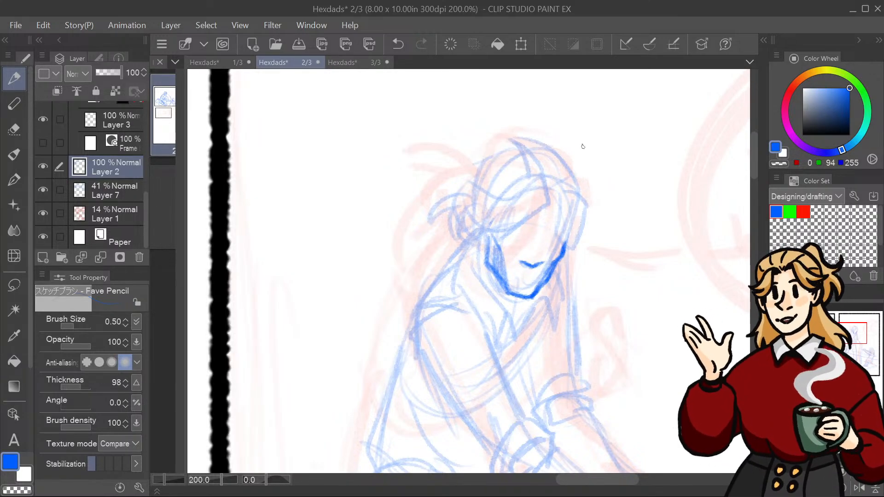
left_click_drag(546, 237, 537, 260)
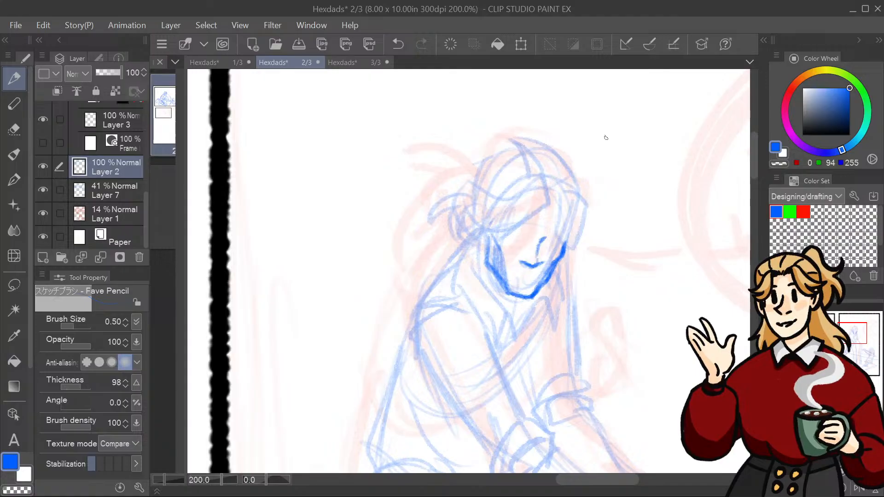
key("ctrl+z")
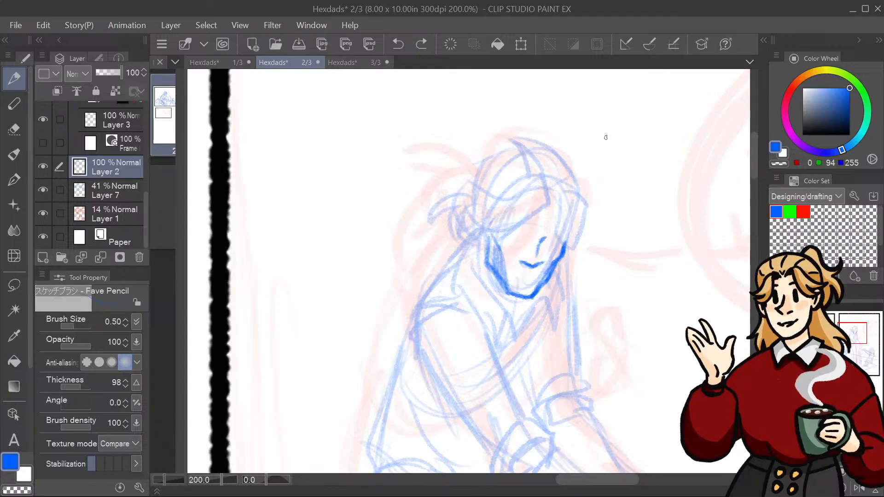
left_click_drag(528, 263, 534, 265)
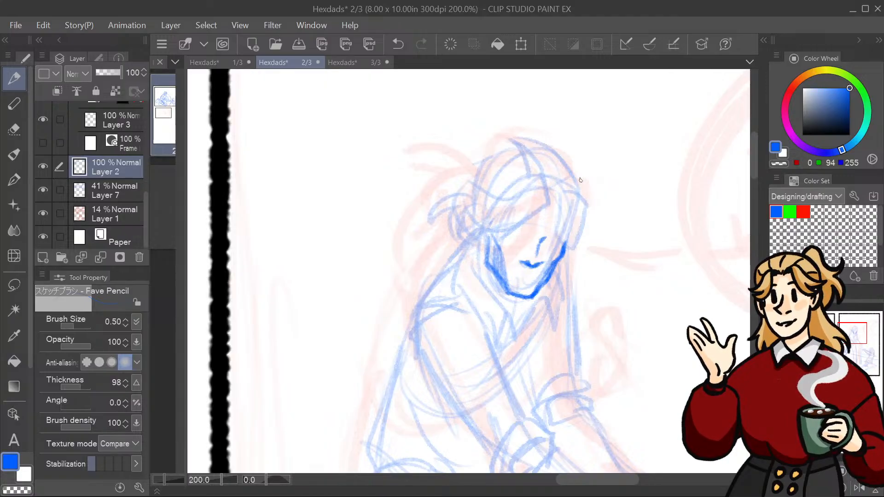
left_click_drag(523, 260, 545, 260)
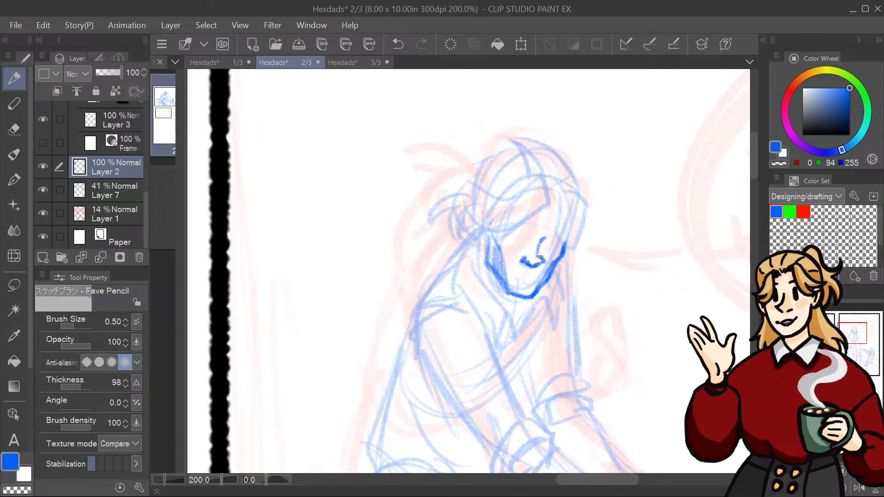
left_click_drag(535, 233, 531, 256)
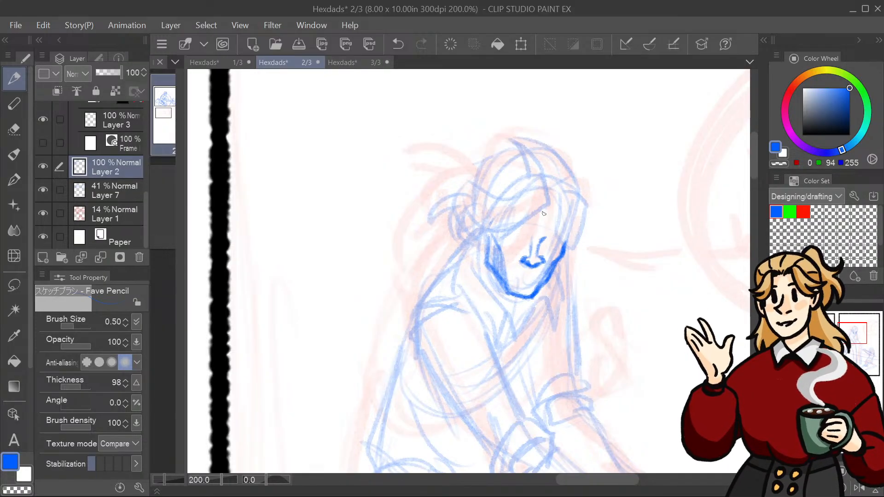
Step: Undo the nostril and bridge strokes, redraw a lighter nose bridge and add the standing figure's lowered eyes
key("ctrl+z")
key("ctrl+z")
key("ctrl+z")
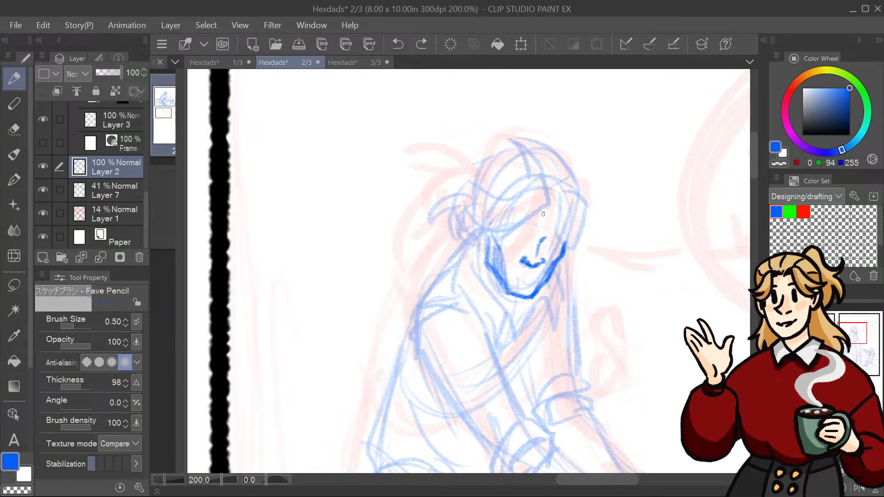
key("ctrl+z")
key("ctrl+z")
key("ctrl+z")
key("ctrl+z")
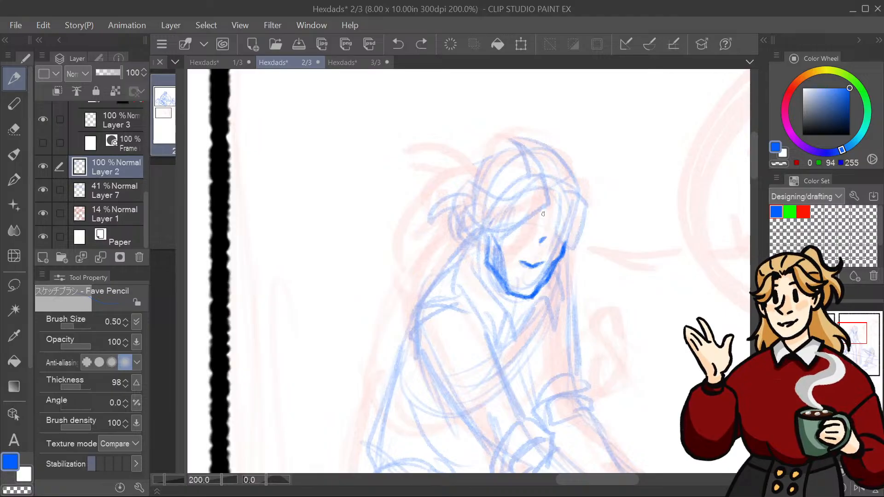
left_click_drag(544, 237, 539, 250)
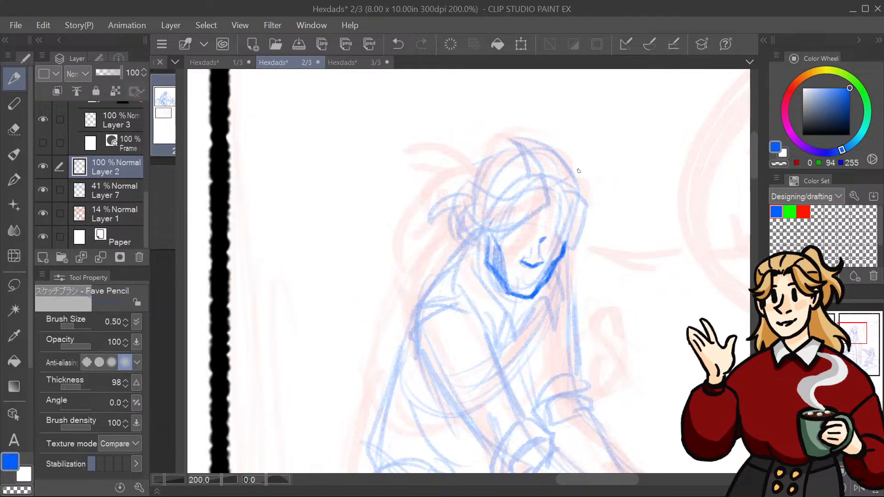
mouse_move(544, 241)
left_mouse_down()
mouse_move(558, 242)
mouse_move(508, 238)
mouse_move(532, 242)
left_mouse_up()
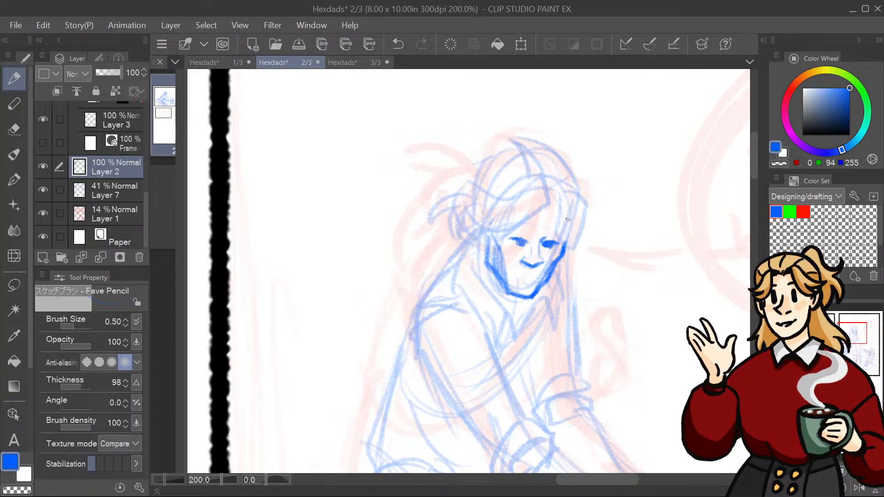
Step: Undo the standing figure's eye and nose strokes back to the darkened jaw outline
key("ctrl+z")
key("ctrl+z")
key("ctrl+z")
key("ctrl+z")
key("ctrl+z")
key("ctrl+z")
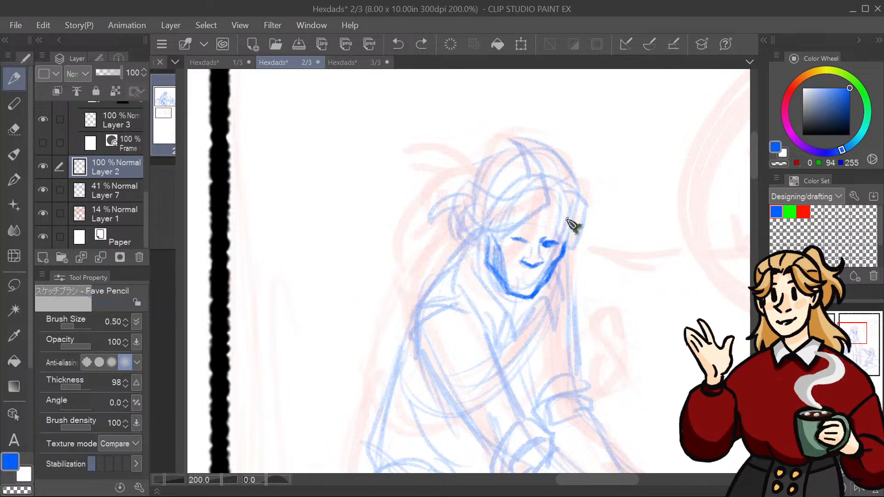
key("ctrl+z")
key("ctrl+z")
key("ctrl+z")
key("ctrl+z")
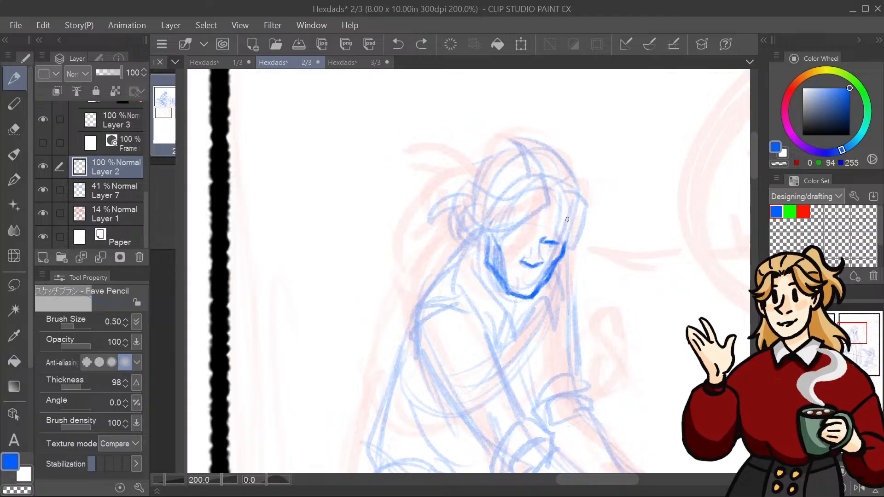
key("ctrl+z")
key("ctrl+z")
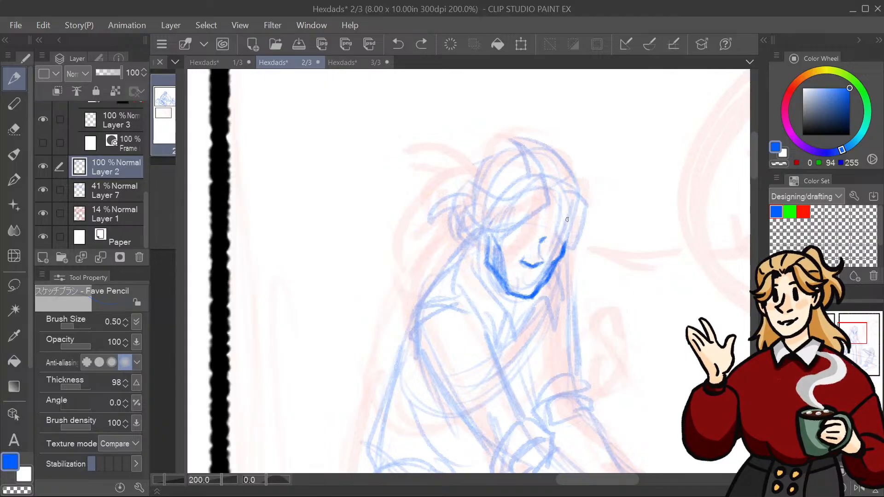
key("ctrl+z")
key("ctrl+z")
key("ctrl+z")
key("ctrl+z")
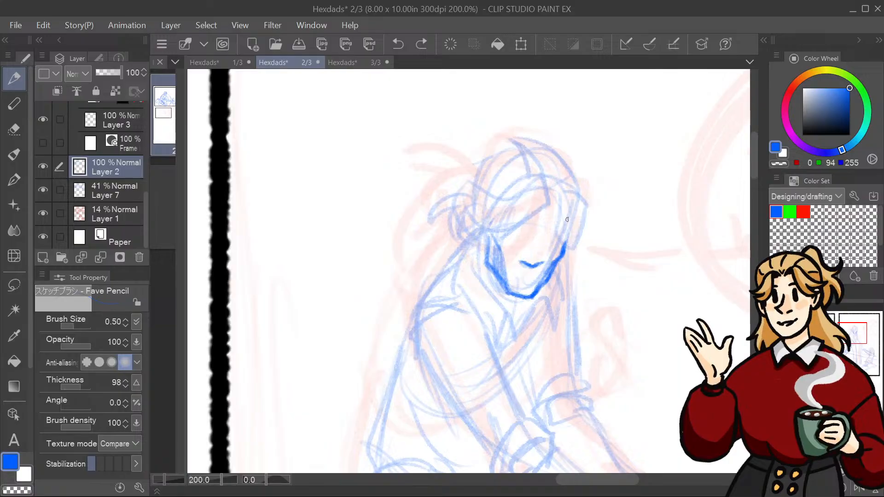
key("ctrl+z")
key("ctrl+z")
key("ctrl+z")
key("ctrl+z")
key("ctrl+z")
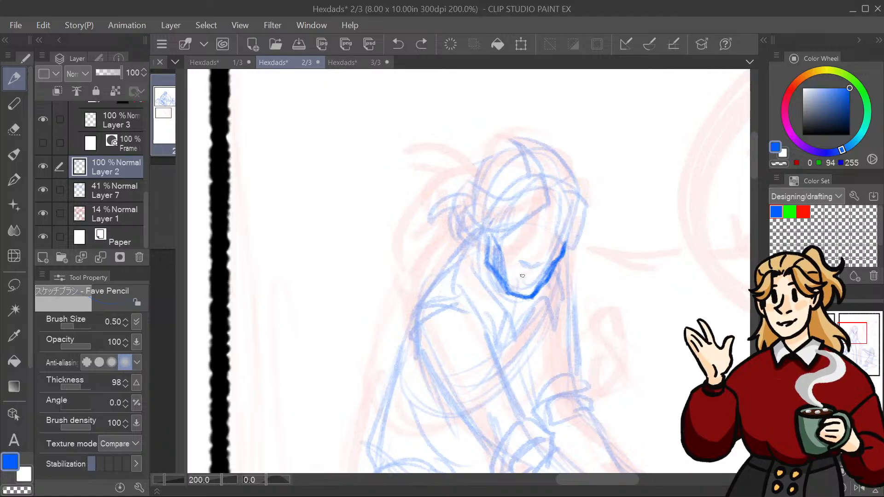
Step: Try several small mouth shapes below the standing figure's nose and undo them back to the bare jaw outline
left_click_drag(521, 276, 535, 282)
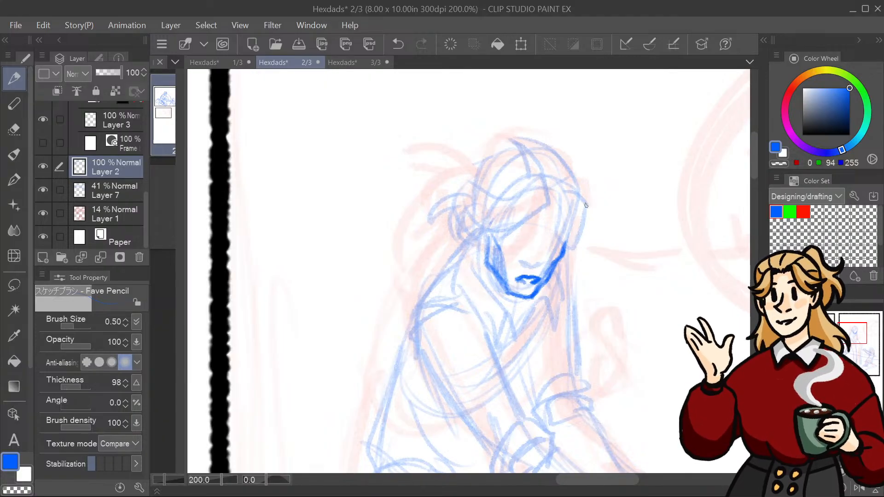
key("ctrl+z")
key("ctrl+z")
key("ctrl+z")
key("ctrl+z")
key("ctrl+z")
key("ctrl+z")
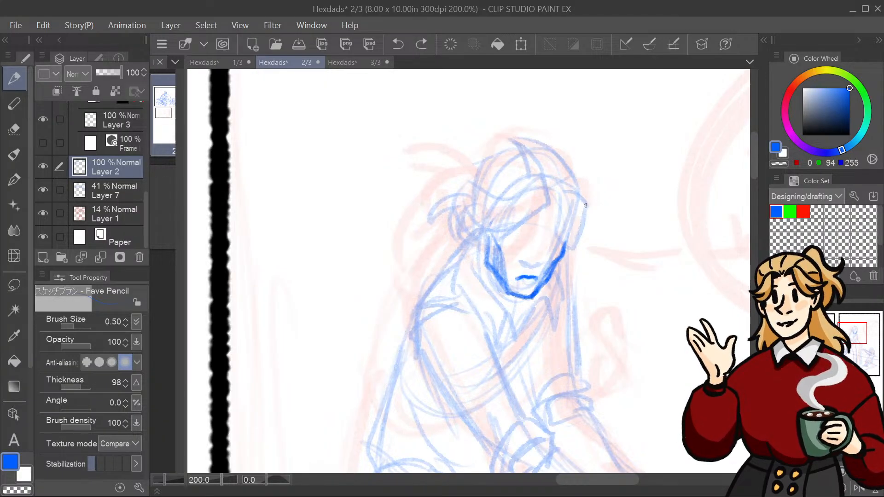
key("ctrl+z")
key("ctrl+z")
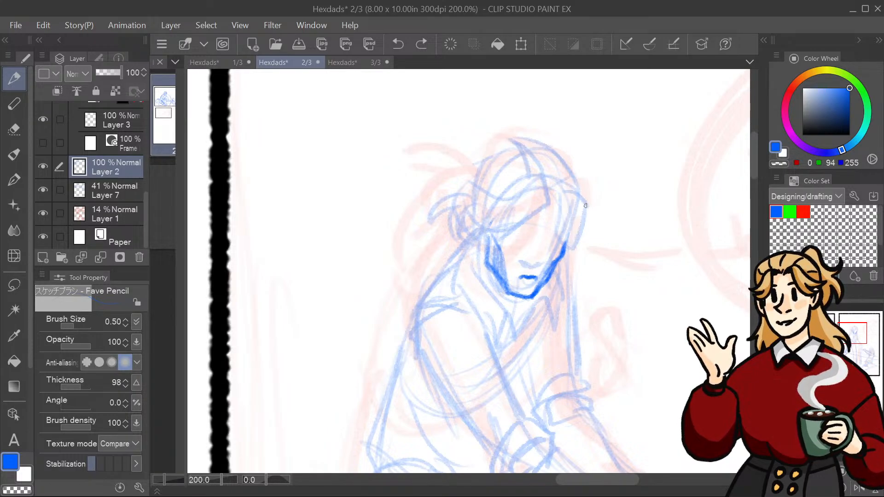
key("ctrl+z")
key("ctrl+z")
key("ctrl+z")
key("ctrl+z")
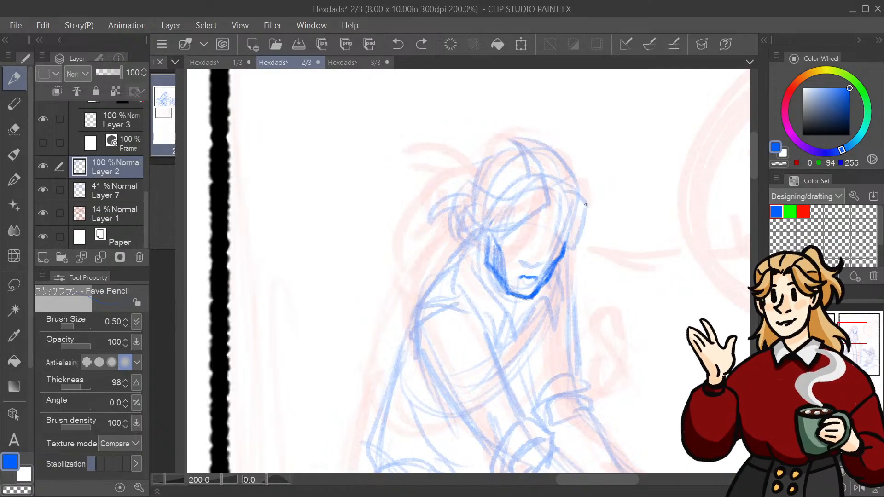
key("ctrl+z")
key("ctrl+z")
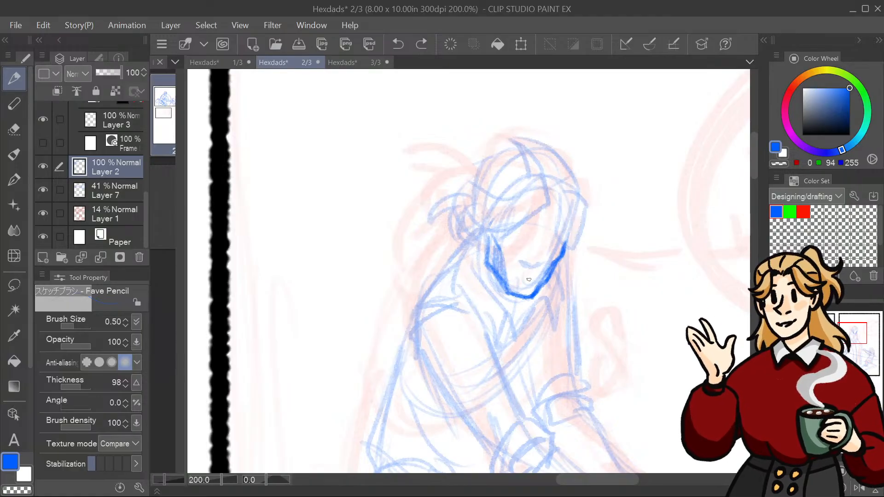
Step: Sketch the standing figure's small frowning mouth, shift it slightly up and toward the near cheek, and clear the selection
left_click_drag(515, 280, 534, 285)
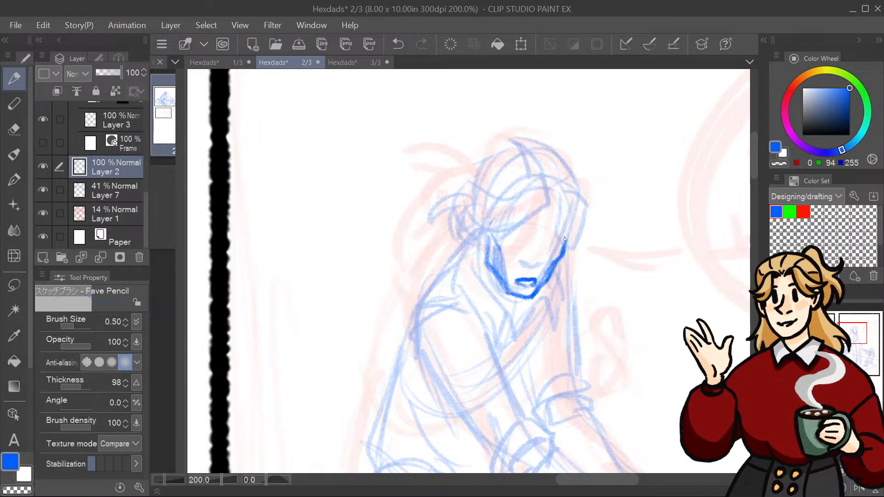
left_click(13, 285)
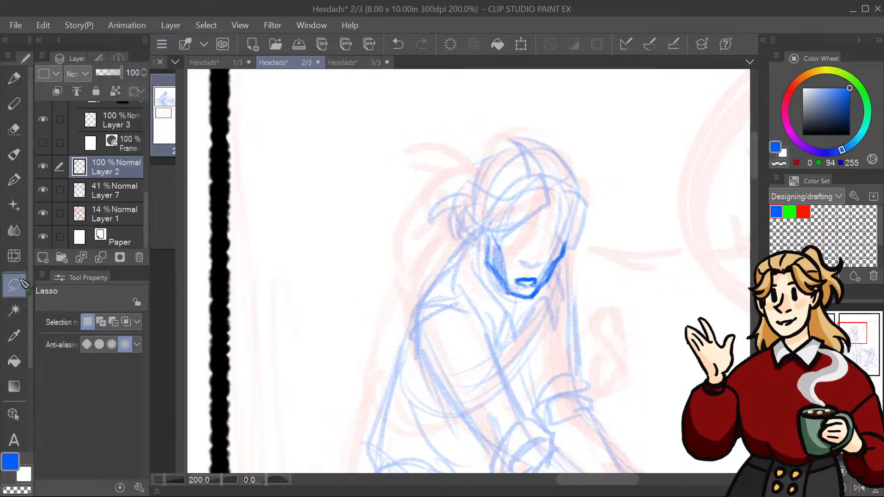
mouse_move(544, 272)
left_mouse_down()
mouse_move(540, 286)
mouse_move(520, 288)
mouse_move(539, 270)
left_mouse_up()
left_click(580, 311)
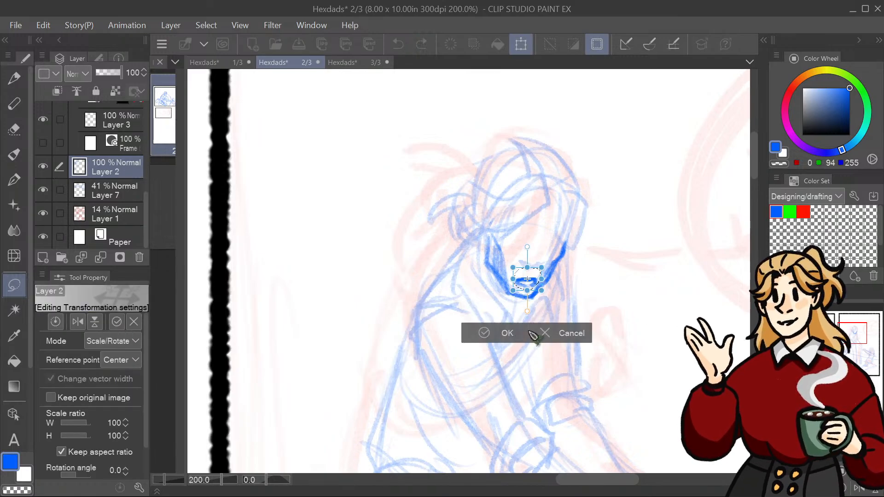
left_click_drag(535, 281, 534, 276)
left_click(502, 333)
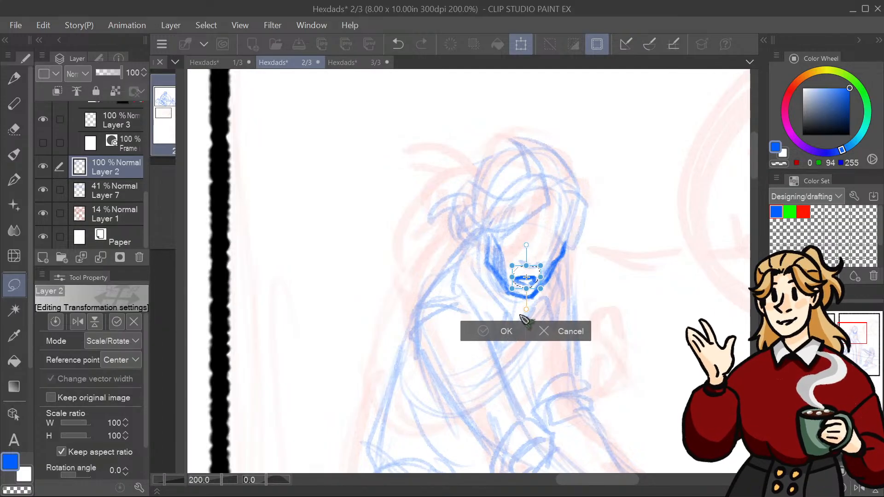
key("ctrl+d")
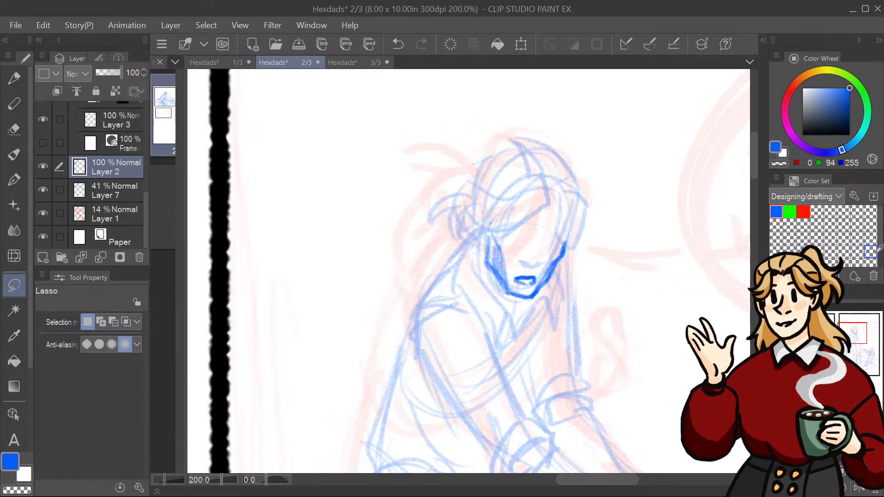
Step: Try enlarged lip shapes in the blank area beside the standing figure and undo them, keeping the shifted mouth
left_click(17, 81)
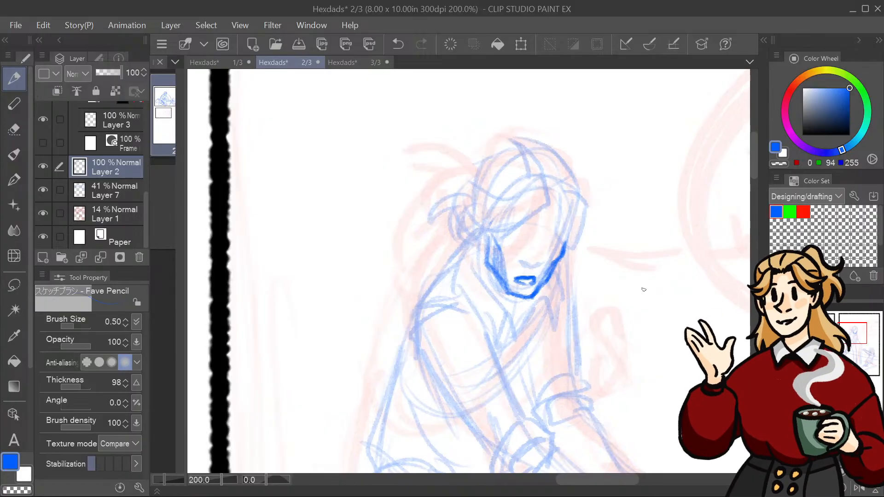
mouse_move(572, 287)
left_mouse_down()
mouse_move(609, 292)
mouse_move(584, 305)
mouse_move(622, 294)
mouse_move(581, 310)
mouse_move(614, 301)
left_mouse_up()
key("ctrl+z")
key("ctrl+z")
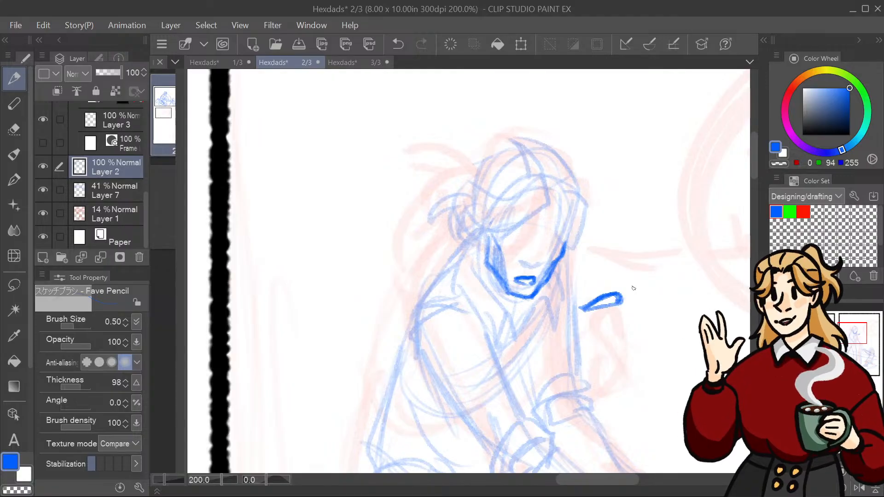
key("ctrl+z")
key("ctrl+z")
key("ctrl+z")
key("ctrl+z")
key("ctrl+z")
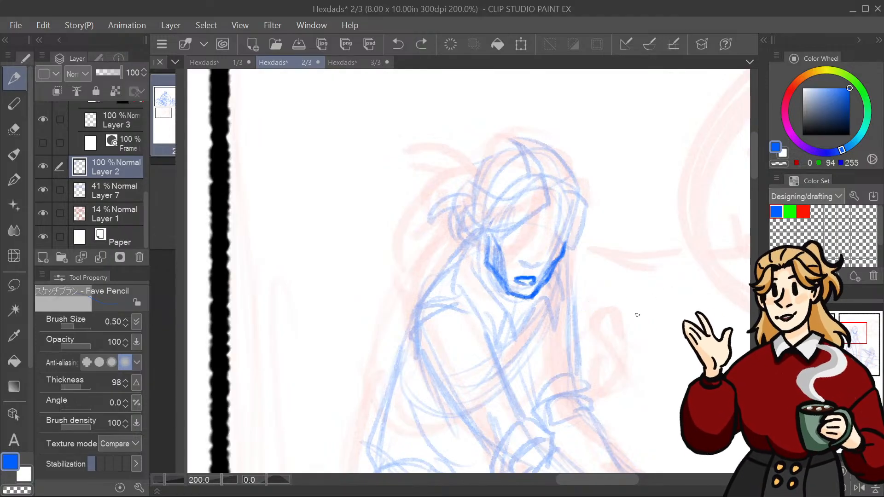
mouse_move(610, 329)
left_mouse_down()
mouse_move(581, 322)
mouse_move(591, 334)
left_mouse_up()
mouse_move(579, 322)
left_mouse_down()
mouse_move(624, 317)
mouse_move(603, 319)
mouse_move(605, 333)
mouse_move(640, 324)
left_mouse_up()
key("ctrl+z")
key("ctrl+z")
key("ctrl+z")
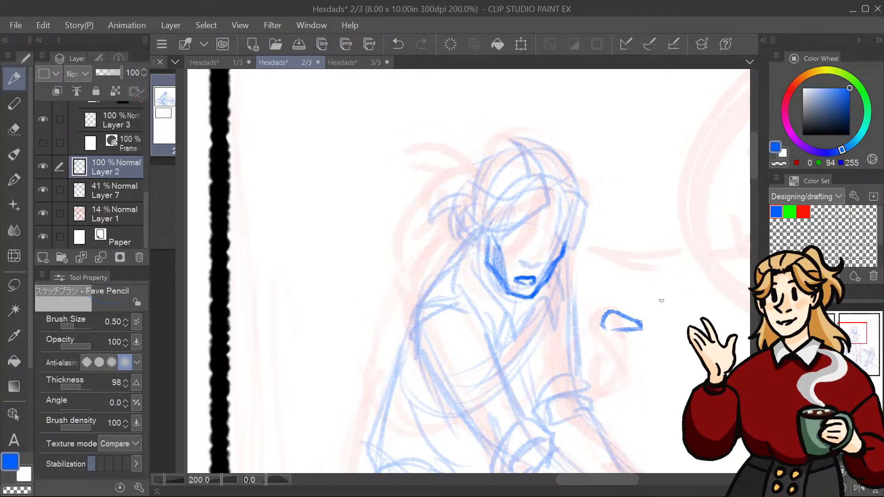
key("ctrl+z")
key("ctrl+z")
key("ctrl+z")
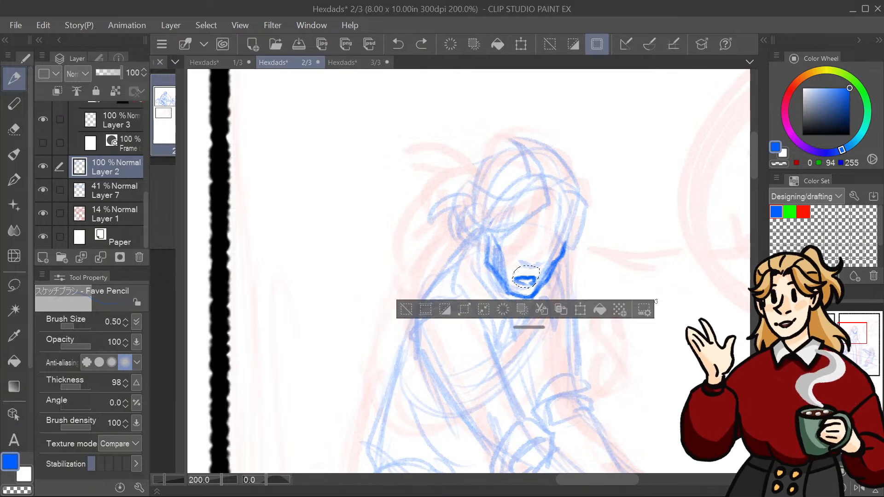
key("ctrl+y")
Step: Undo and redo the mouth's shift to compare both placements, restoring the shifted mouth without a selection
left_click_drag(855, 338, 853, 342)
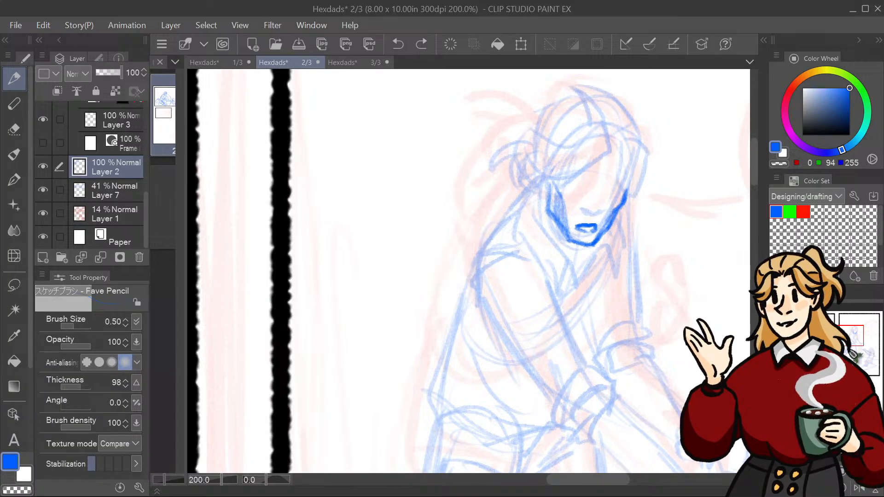
left_click(862, 343)
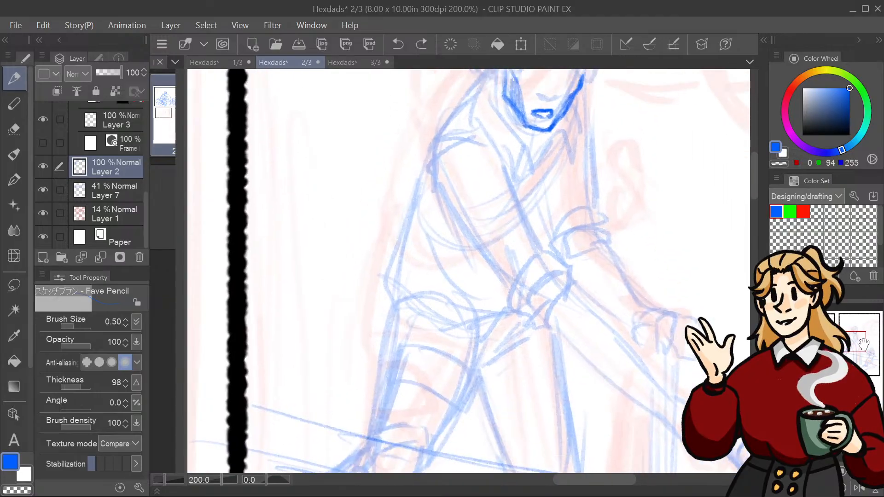
mouse_move(862, 343)
left_mouse_down()
mouse_move(870, 344)
mouse_move(868, 364)
mouse_move(863, 338)
mouse_move(848, 333)
left_mouse_up()
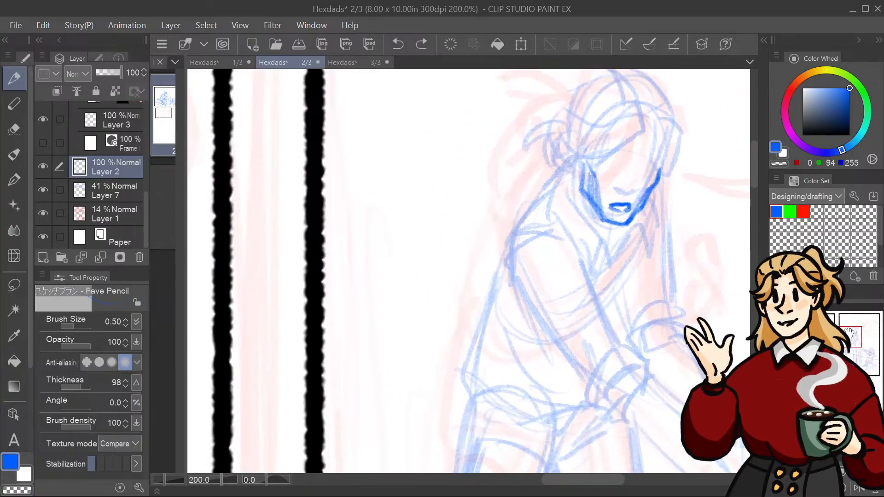
key("ctrl+z")
key("ctrl+z")
key("ctrl+z")
key("ctrl+z")
key("ctrl+z")
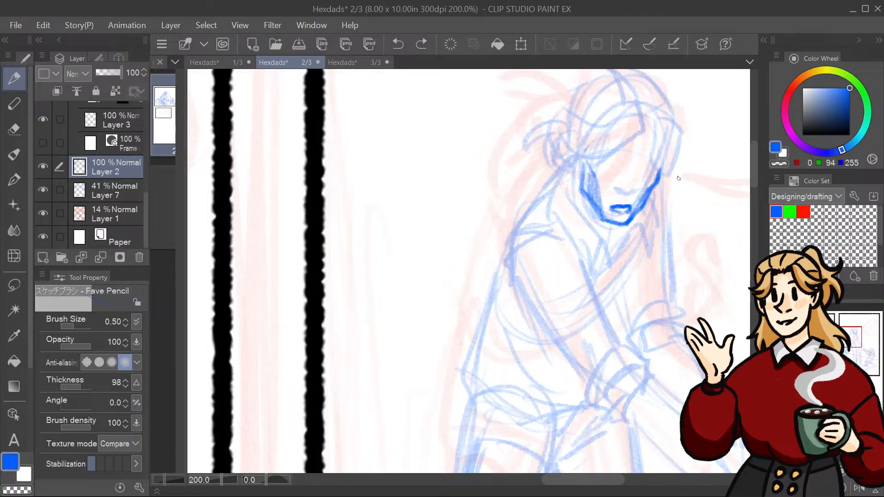
key("ctrl+y")
key("ctrl+y")
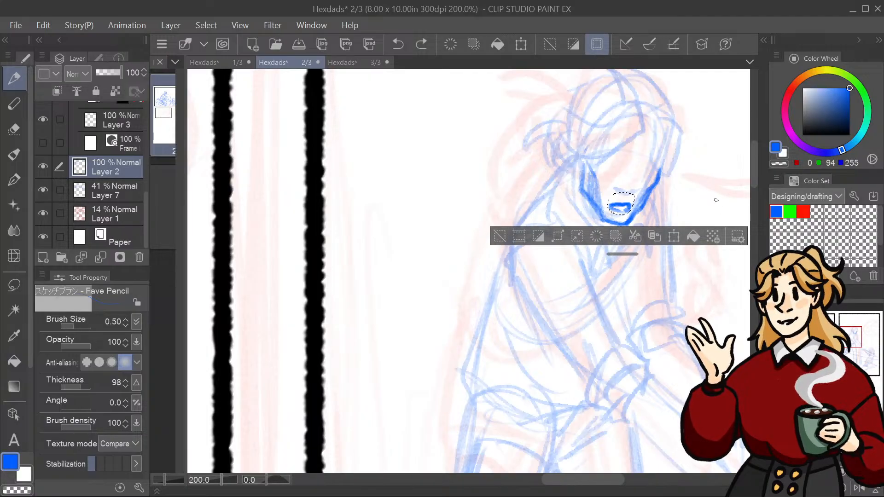
left_click(14, 285)
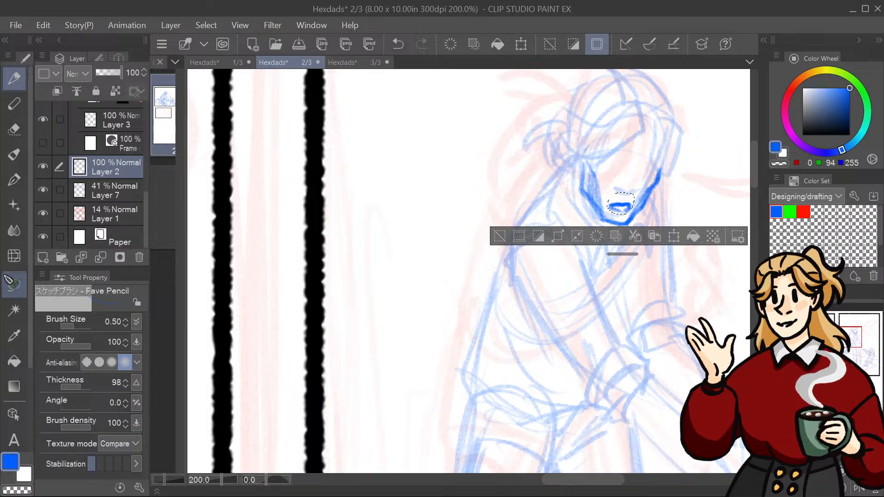
key("ctrl+d")
left_click(14, 78)
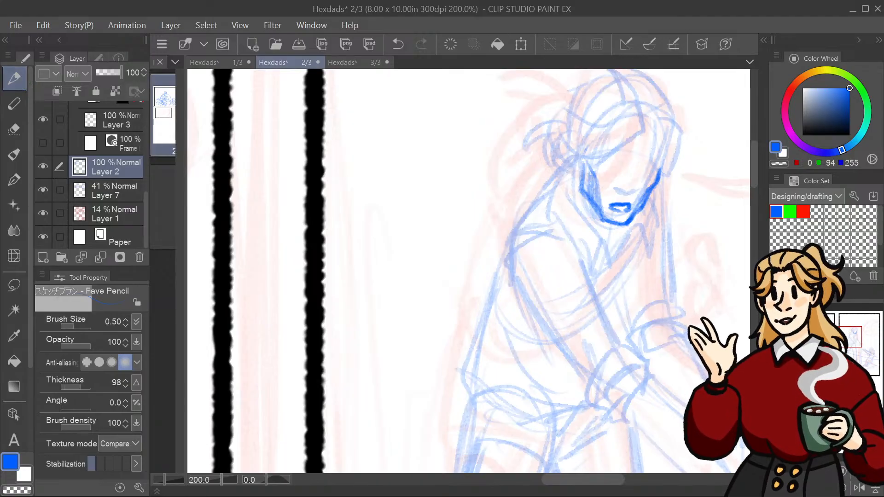
Step: Sketch the standing figure's near cheekbone as an angled line from the hairline down toward the mouth, redrawing it once
mouse_move(856, 339)
left_mouse_down()
mouse_move(863, 341)
mouse_move(855, 335)
left_mouse_up()
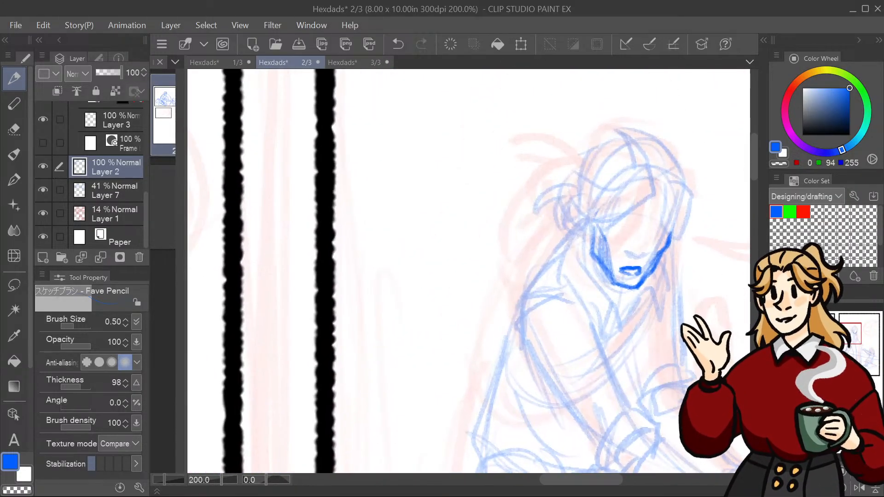
left_click_drag(600, 222, 613, 270)
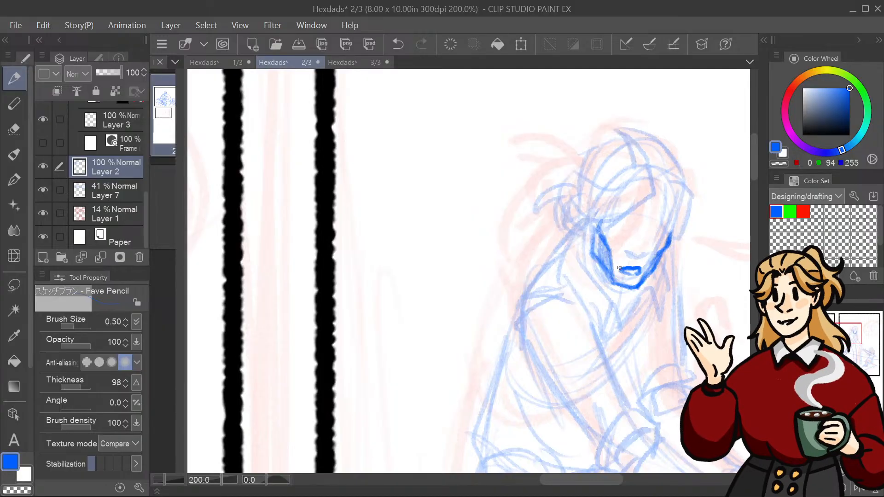
key("ctrl+z")
mouse_move(596, 229)
left_mouse_down()
mouse_move(617, 269)
mouse_move(610, 251)
mouse_move(614, 271)
left_mouse_up()
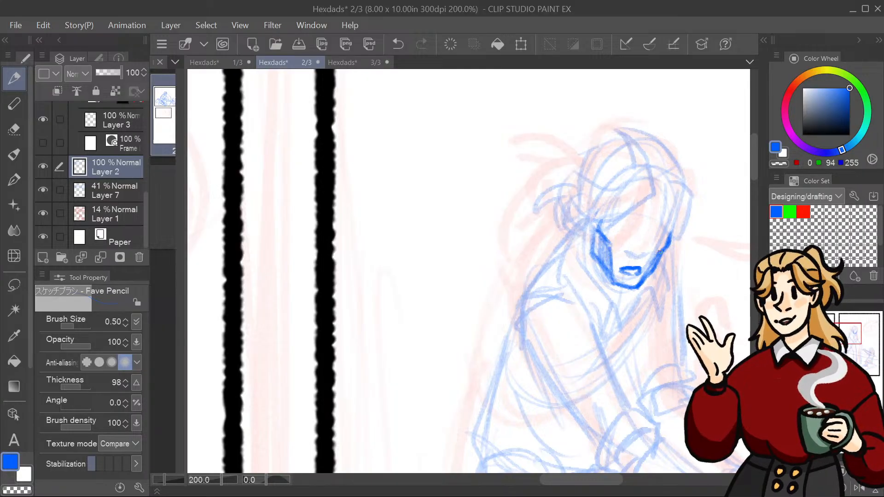
Step: Try a darker nose tip with a nostril stroke above the standing figure's mouth and undo both
mouse_move(850, 334)
left_mouse_down()
mouse_move(792, 329)
mouse_move(829, 325)
mouse_move(851, 335)
left_mouse_up()
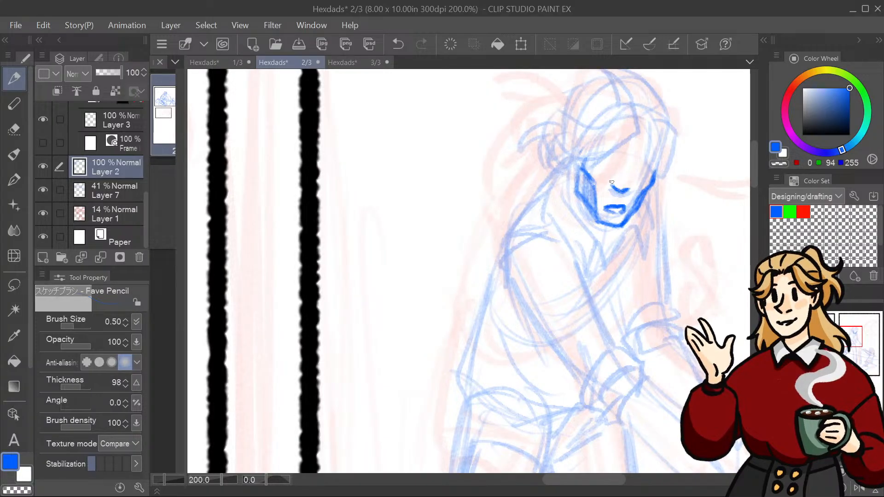
left_click_drag(611, 182, 608, 186)
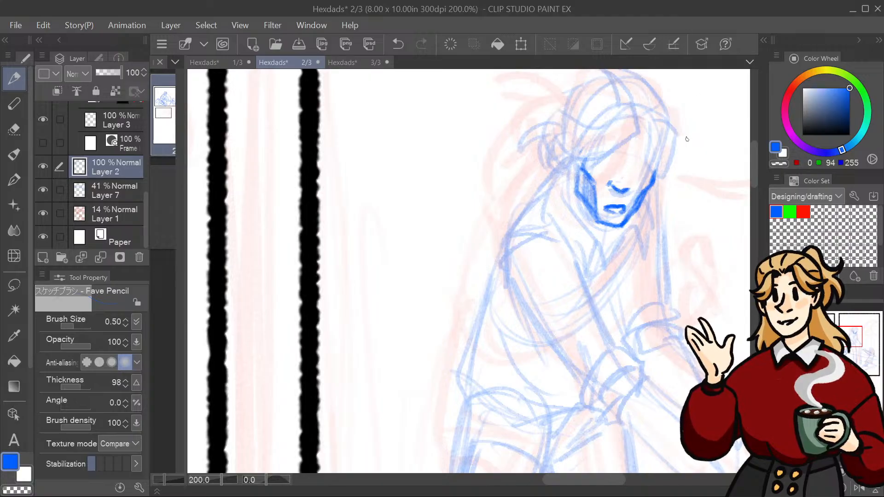
key("ctrl+z")
key("ctrl+z")
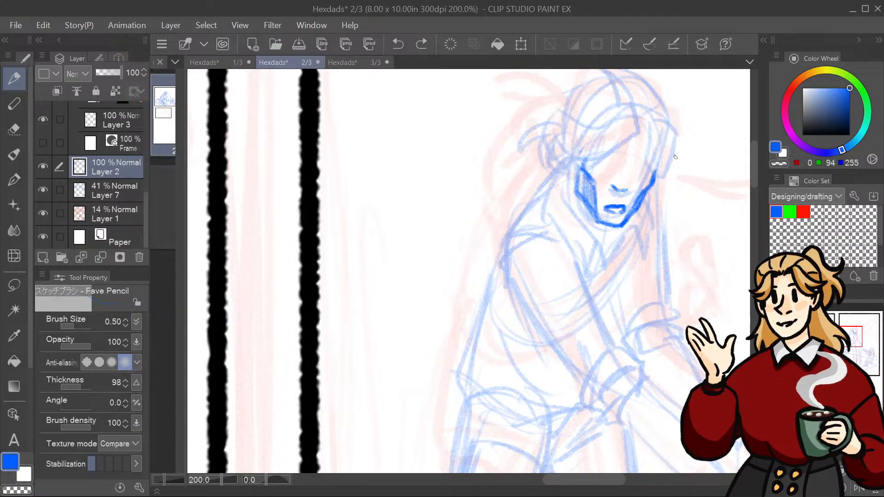
key("ctrl+z")
key("ctrl+z")
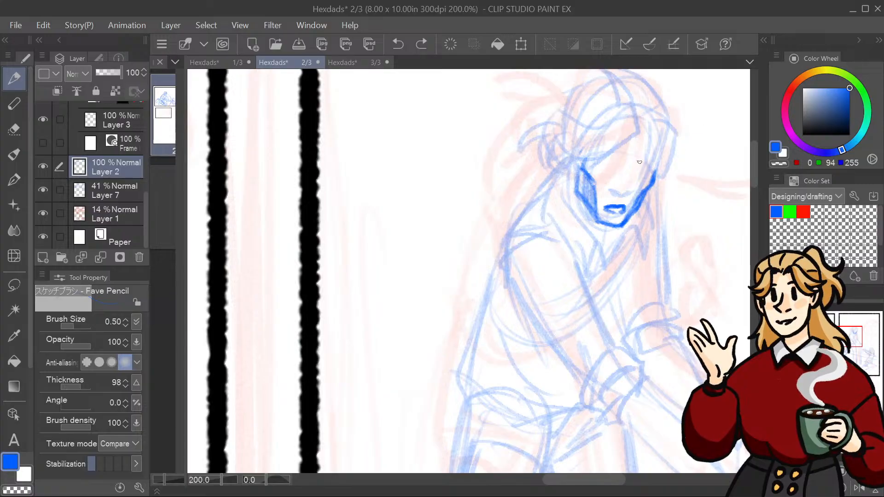
Step: Draw the standing figure's nose with a curved bridge line beside the far eye and an angular tip above the mouth
left_click_drag(639, 162, 630, 185)
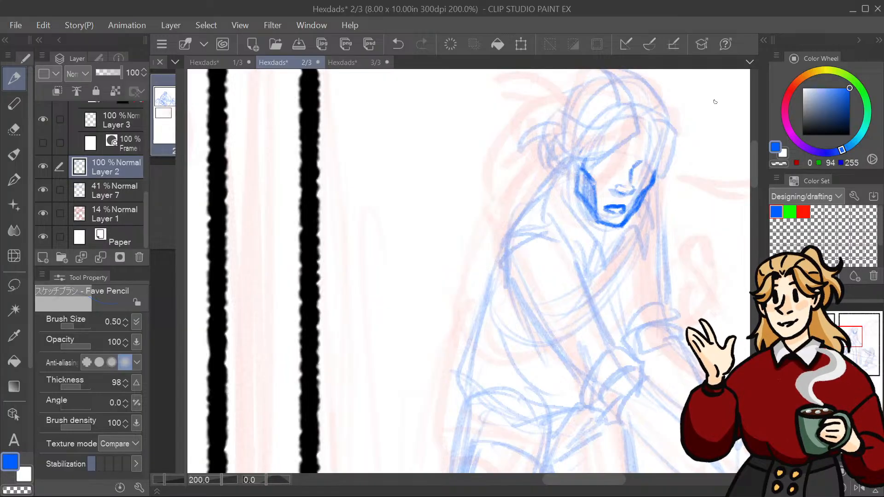
key("ctrl+z")
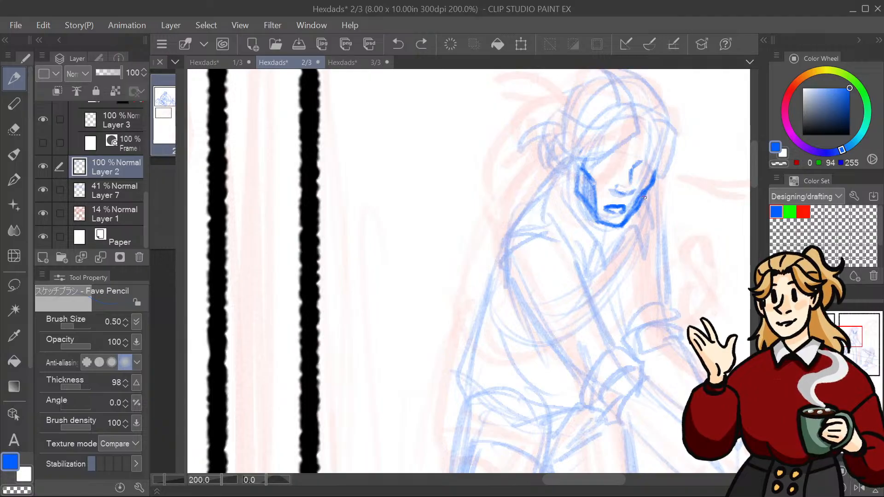
left_click_drag(614, 189, 633, 193)
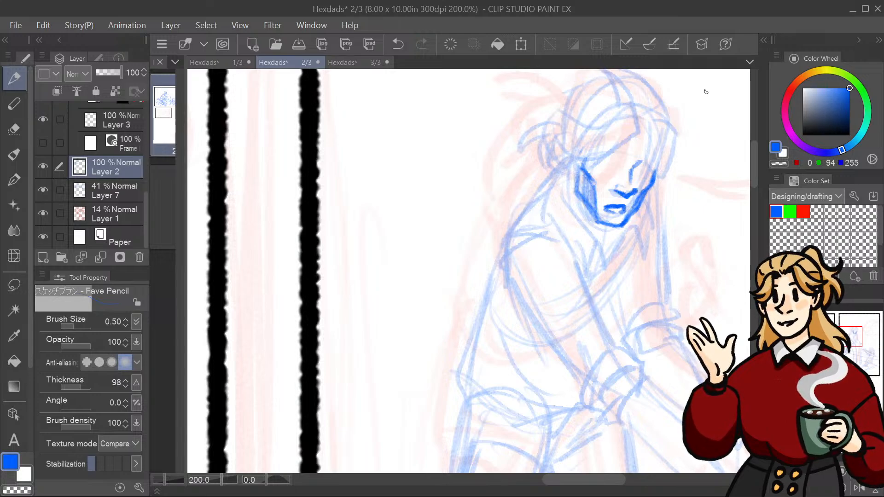
Step: Try sketching the standing figure's far eye beside the nose bridge and undo its strokes
mouse_move(637, 168)
left_mouse_down()
mouse_move(663, 176)
mouse_move(627, 142)
mouse_move(637, 168)
mouse_move(649, 171)
mouse_move(639, 179)
mouse_move(645, 173)
left_mouse_up()
key("ctrl+z")
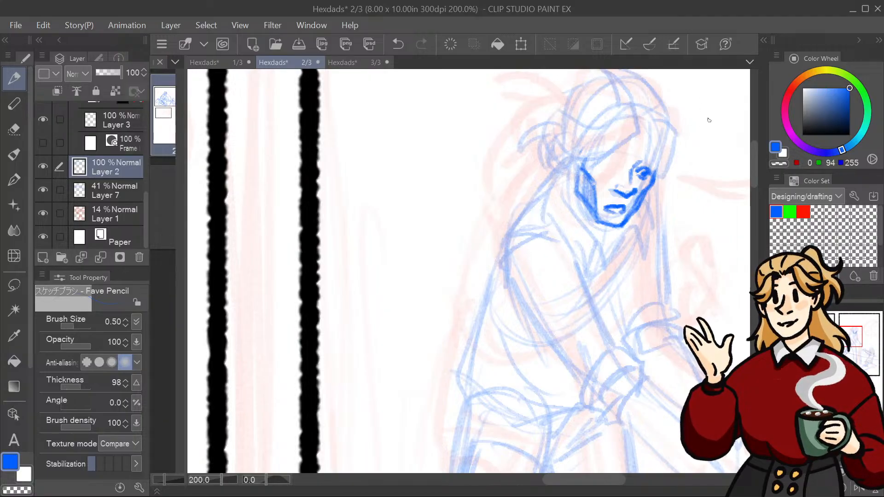
key("ctrl+z")
key("ctrl+z")
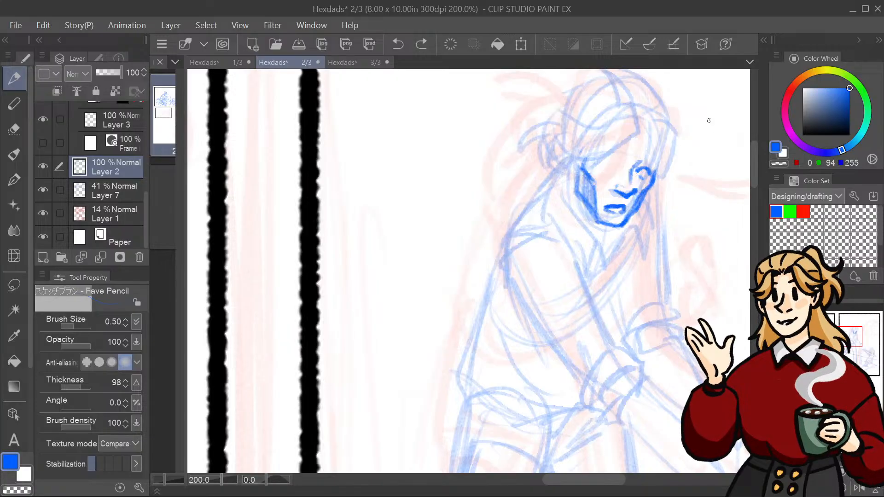
key("ctrl+z")
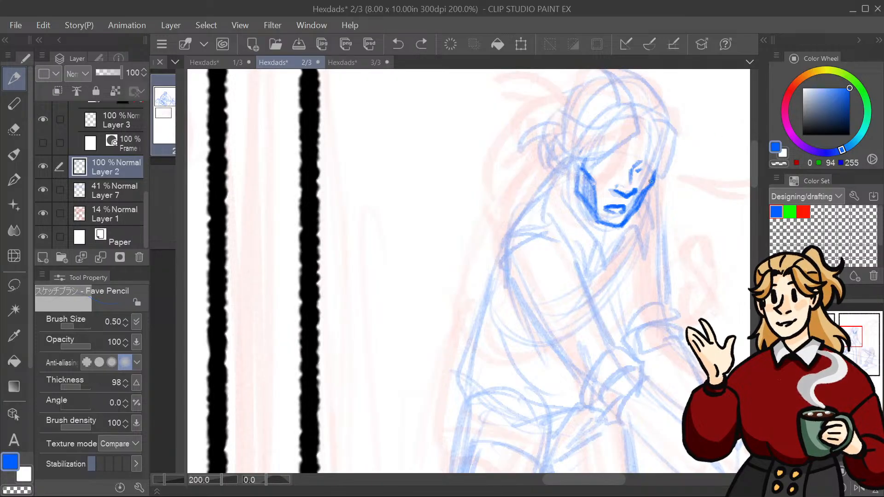
Step: Sketch the standing figure's far and near eyes on either side of the nose bridge, undoing stray strokes
mouse_move(636, 172)
left_mouse_down()
mouse_move(622, 168)
mouse_move(647, 178)
mouse_move(599, 166)
mouse_move(608, 170)
left_mouse_up()
key("ctrl+z")
key("ctrl+z")
key("ctrl+z")
key("ctrl+z")
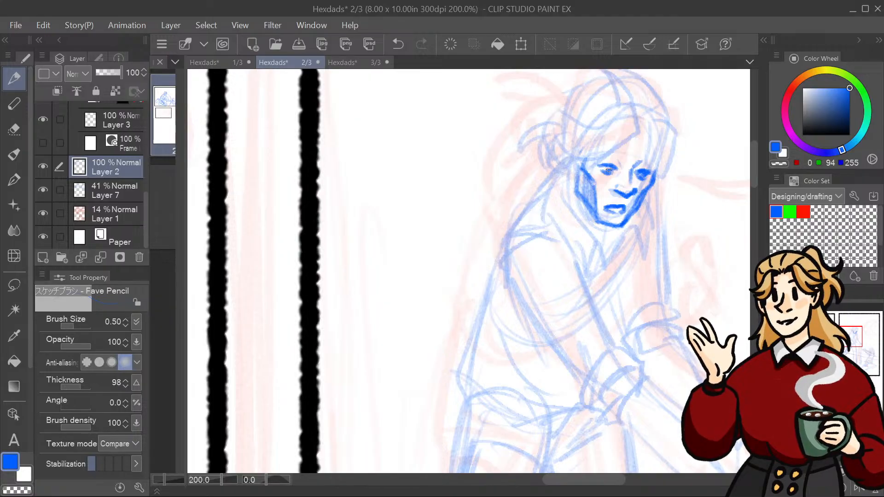
mouse_move(848, 336)
left_mouse_down()
mouse_move(796, 336)
mouse_move(852, 336)
left_mouse_up()
key("ctrl+z")
left_click_drag(537, 163, 545, 165)
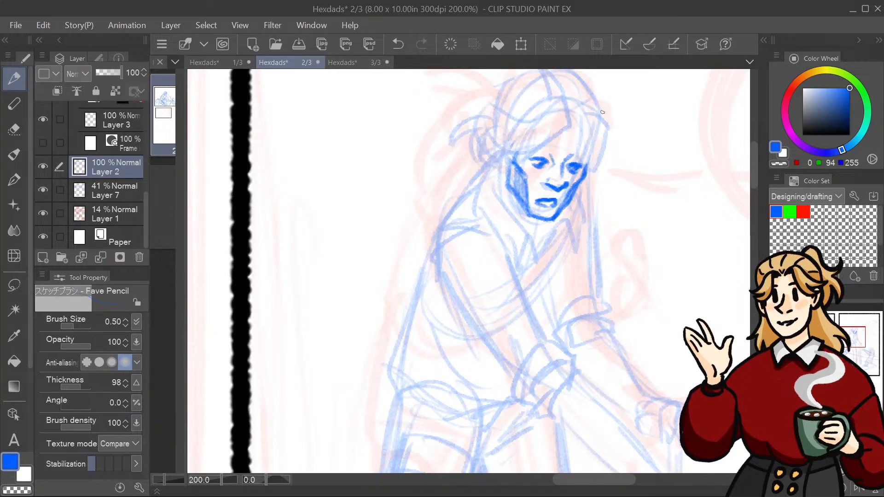
Step: Try scaling the lassoed near eye of the standing figure to 95% and undo the transformation
key("m")
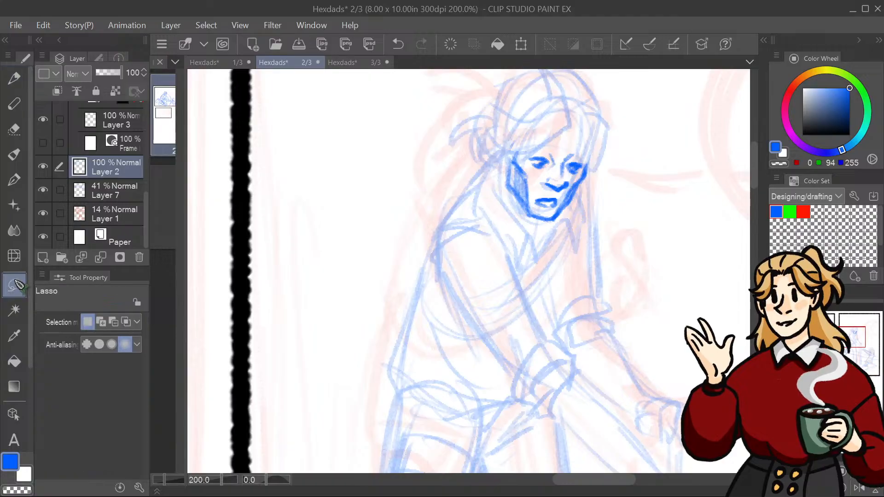
mouse_move(553, 148)
left_mouse_down()
mouse_move(532, 166)
mouse_move(554, 173)
mouse_move(548, 165)
mouse_move(575, 158)
mouse_move(557, 177)
left_mouse_up()
left_click(592, 201)
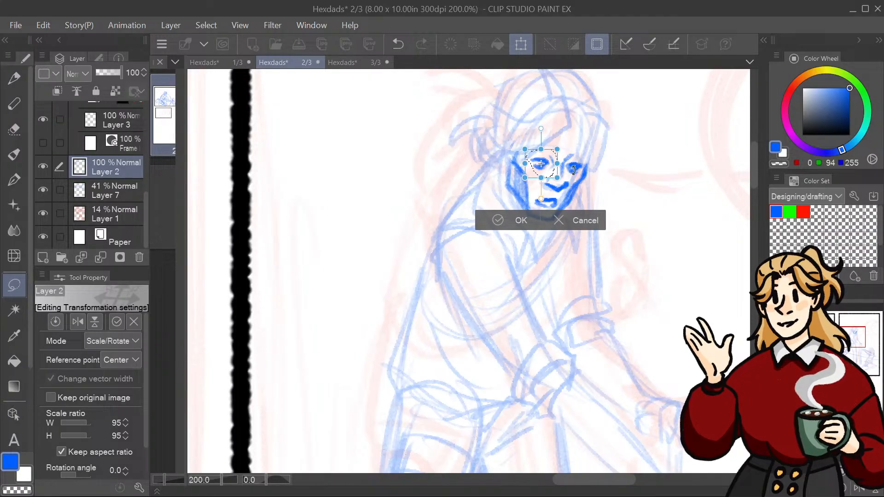
left_click(520, 220)
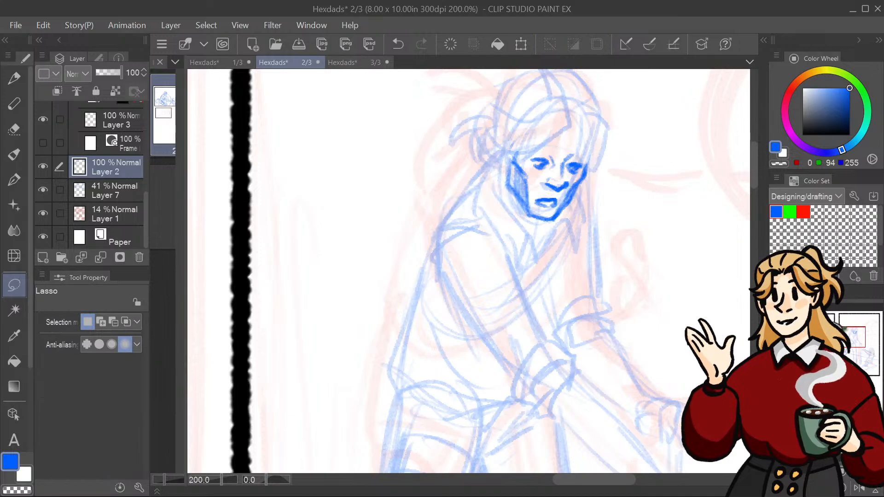
key("ctrl+z")
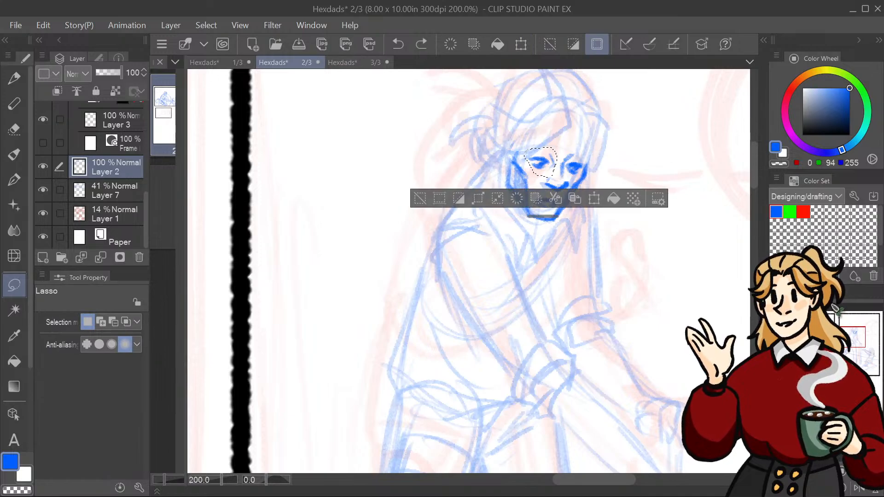
Step: Shrink and nudge the standing figure's near eye slightly with a free transform, then clear the selection
left_click(594, 199)
left_click_drag(550, 171, 552, 172)
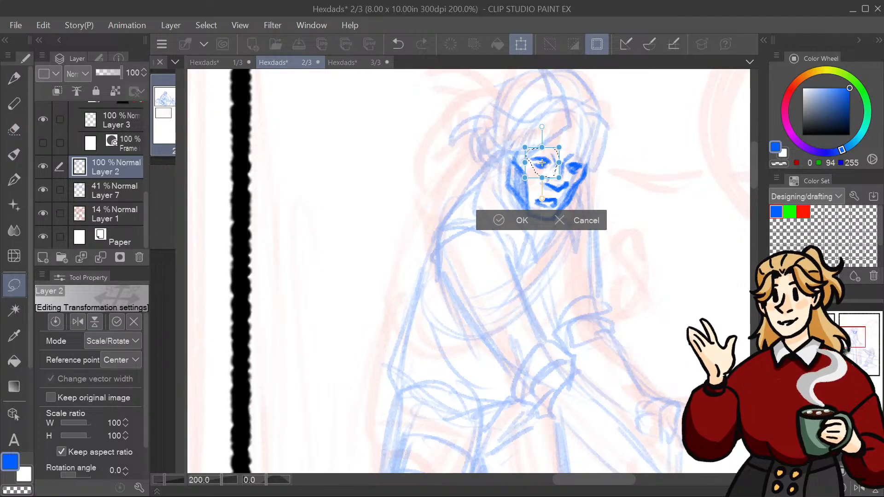
left_click_drag(549, 170, 550, 171)
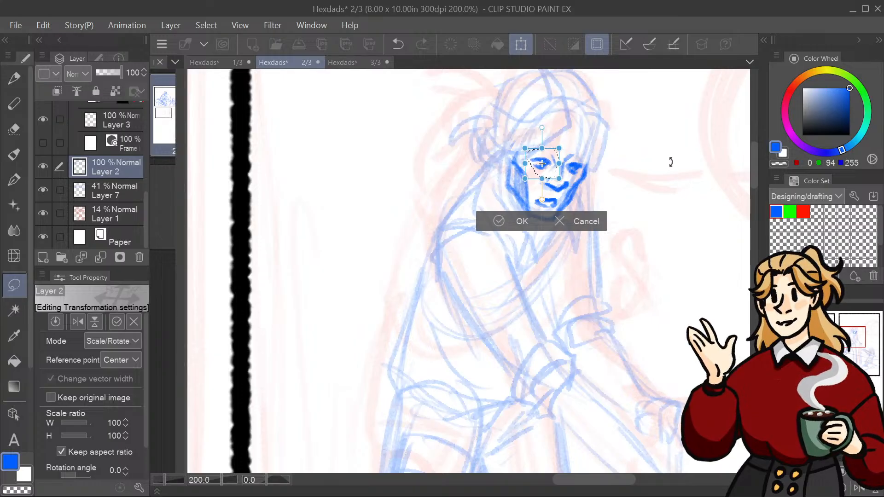
left_click_drag(559, 178, 557, 177)
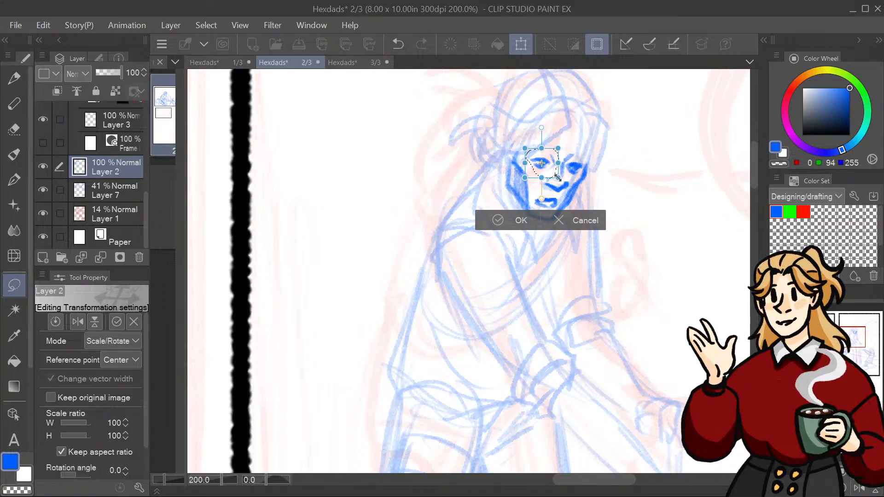
key("Return")
key("ctrl+d")
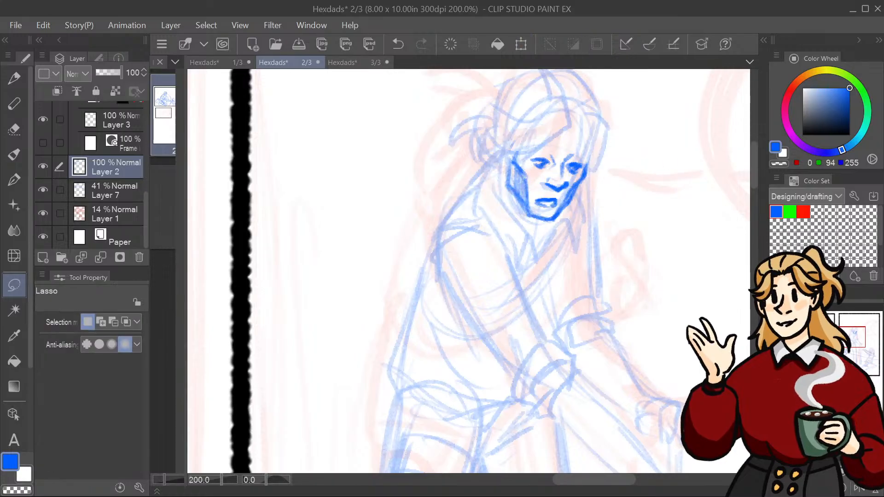
Step: Darken the standing figure's upper eyelids and draw thick, angled eyebrows above both eyes
left_click_drag(852, 342, 849, 343)
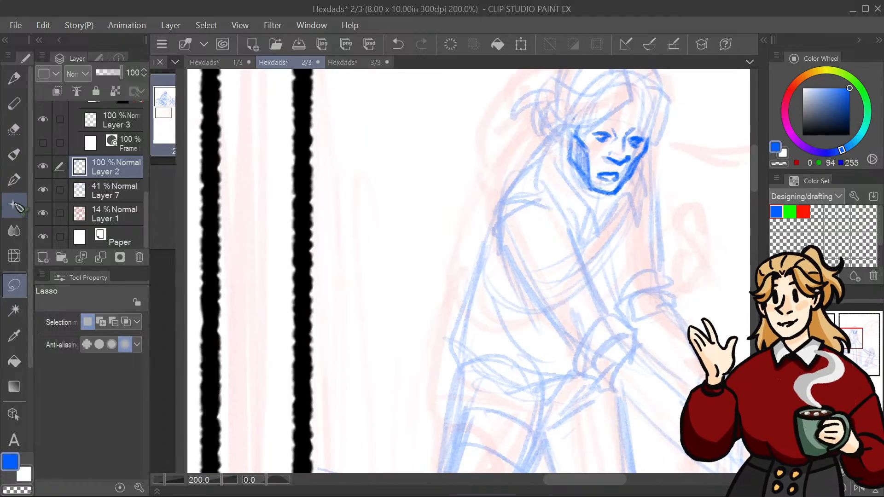
left_click(18, 128)
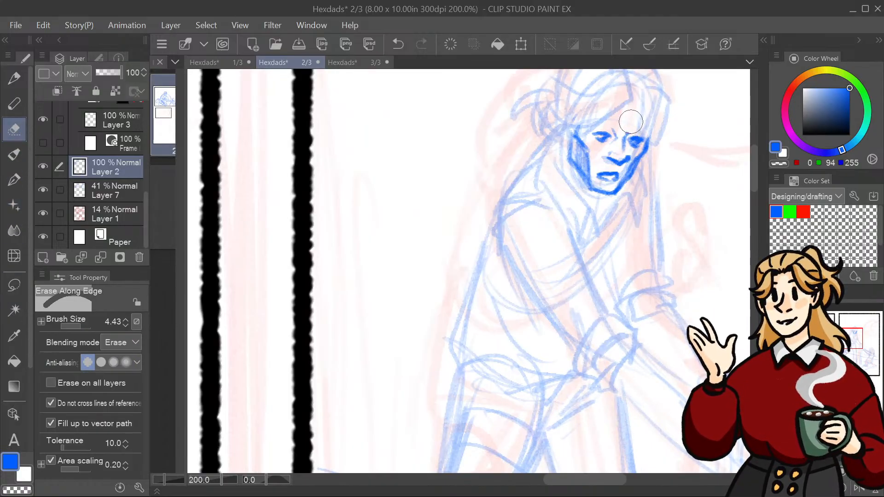
key("p")
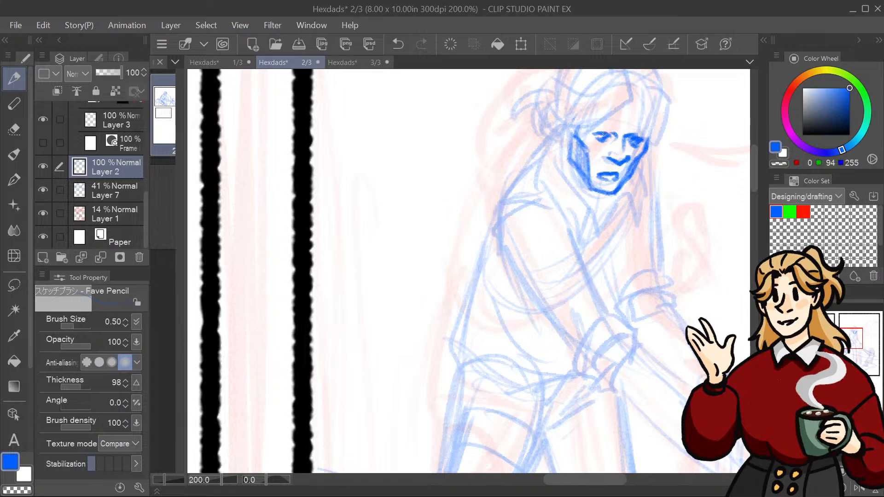
mouse_move(601, 138)
left_mouse_down()
mouse_move(609, 136)
mouse_move(601, 133)
left_mouse_up()
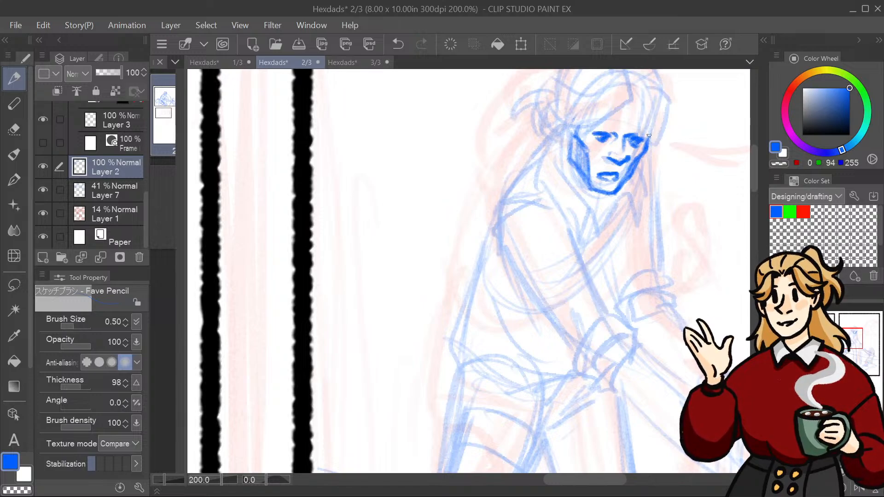
left_click_drag(859, 335, 852, 318)
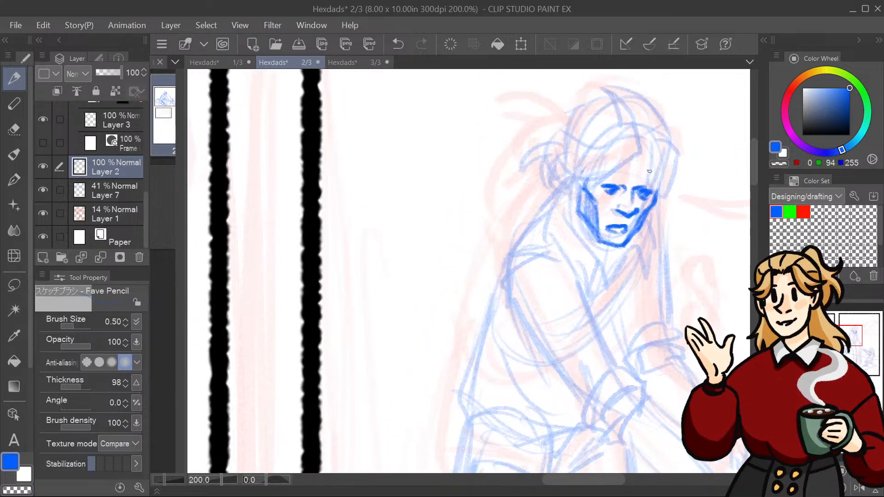
mouse_move(607, 178)
left_mouse_down()
mouse_move(630, 180)
mouse_move(613, 171)
mouse_move(657, 184)
mouse_move(650, 173)
mouse_move(637, 177)
mouse_move(653, 176)
left_mouse_up()
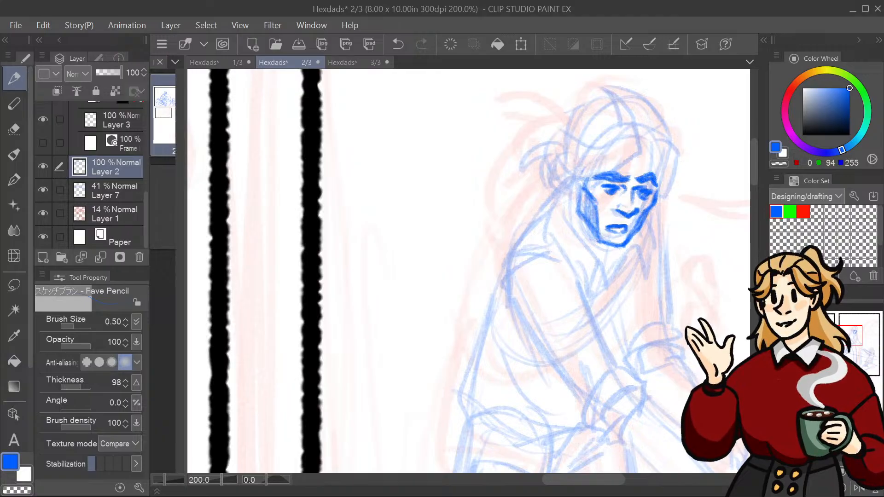
Step: Undo the eyebrow strokes above both of the standing figure's eyes
key("ctrl+z")
key("ctrl+z")
key("ctrl+z")
key("ctrl+z")
key("ctrl+z")
key("ctrl+z")
key("ctrl+z")
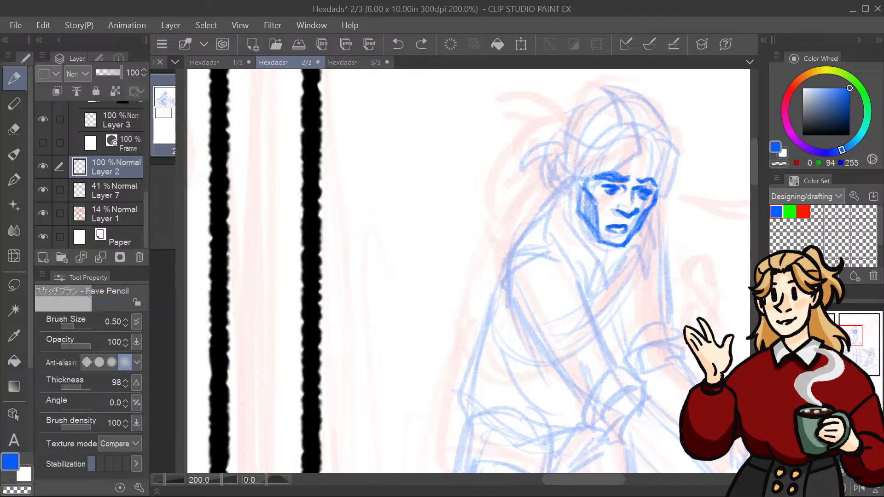
key("ctrl+z")
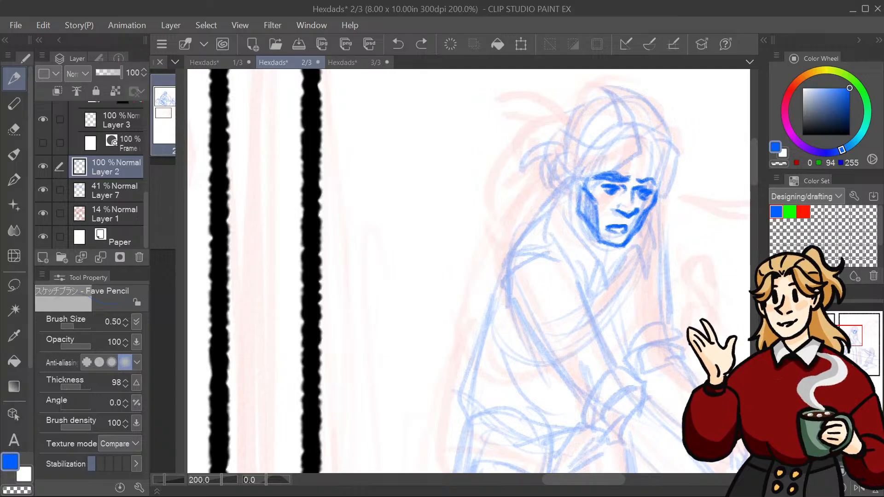
key("ctrl+z")
key("ctrl+z")
key("ctrl+z")
key("ctrl+z")
key("ctrl+z")
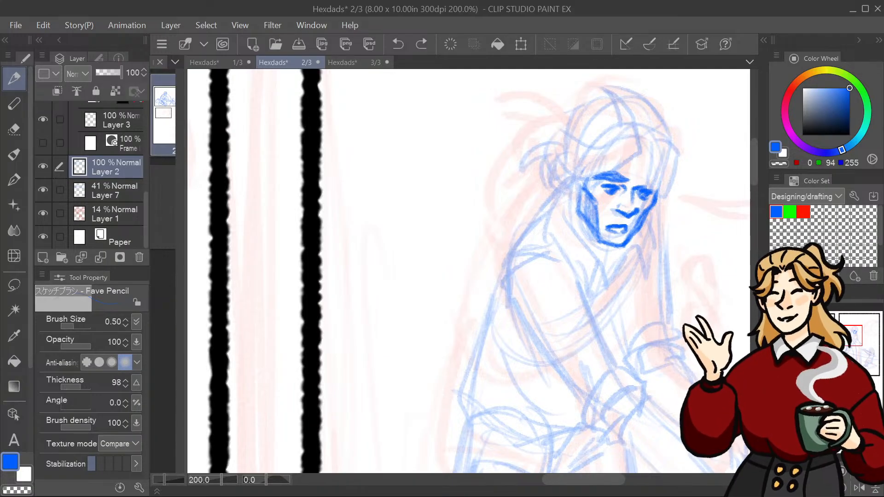
key("ctrl+z")
key("ctrl+z")
key("ctrl+z")
key("ctrl+z")
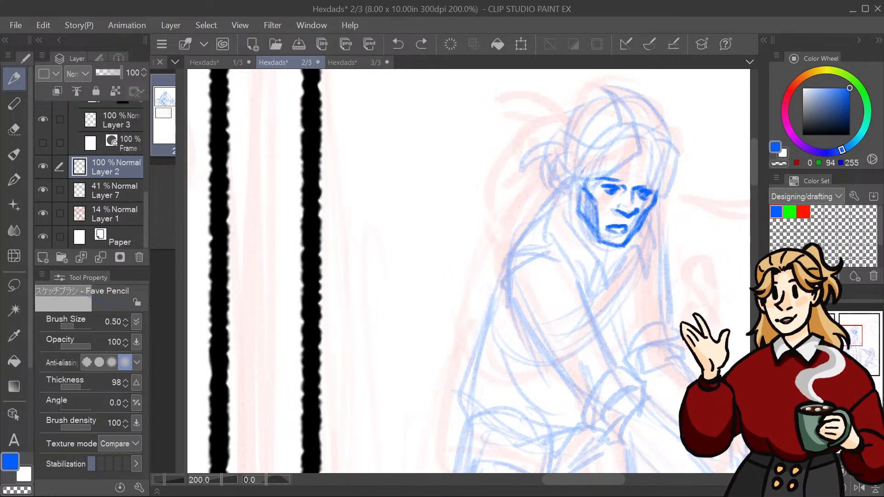
key("ctrl+z")
key("ctrl+z")
key("ctrl+z")
key("ctrl+z")
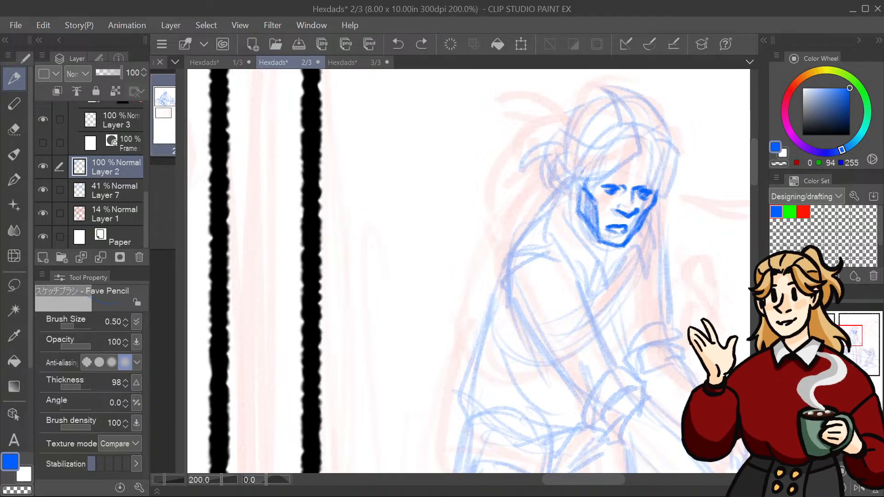
Step: Undo the standing figure's eyelid darkening, near-eye resizing and both eye sketches, back to the faint stroke beside the nose bridge
key("ctrl+z")
key("ctrl+z")
key("ctrl+z")
key("ctrl+z")
key("ctrl+z")
key("ctrl+z")
key("ctrl+z")
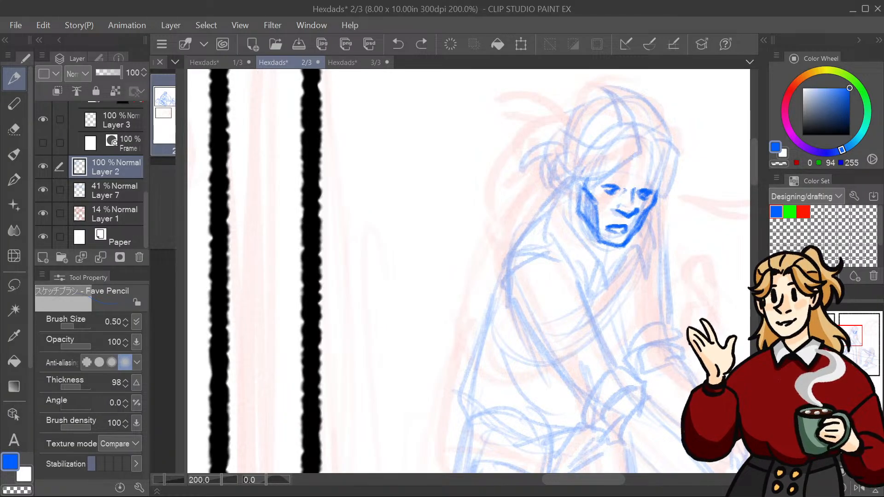
key("ctrl+z")
key("ctrl+z")
key("ctrl+z")
key("ctrl+z")
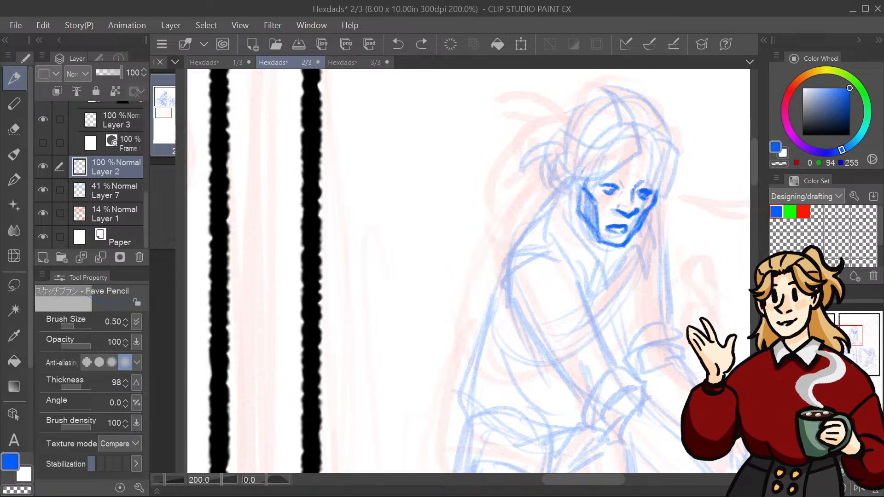
key("ctrl+z")
key("ctrl+z")
key("ctrl+z")
key("ctrl+z")
key("ctrl+z")
key("ctrl+z")
key("ctrl+z")
key("ctrl+z")
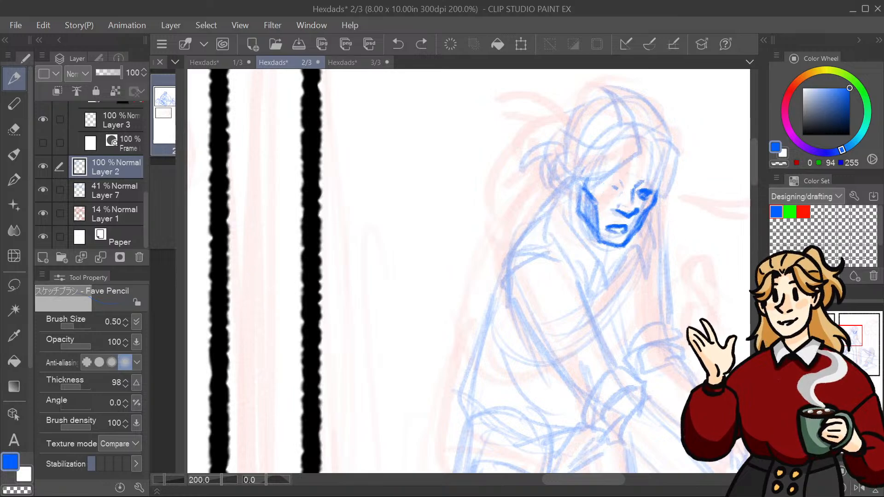
key("ctrl+z")
key("ctrl+z")
key("ctrl+z")
key("ctrl+z")
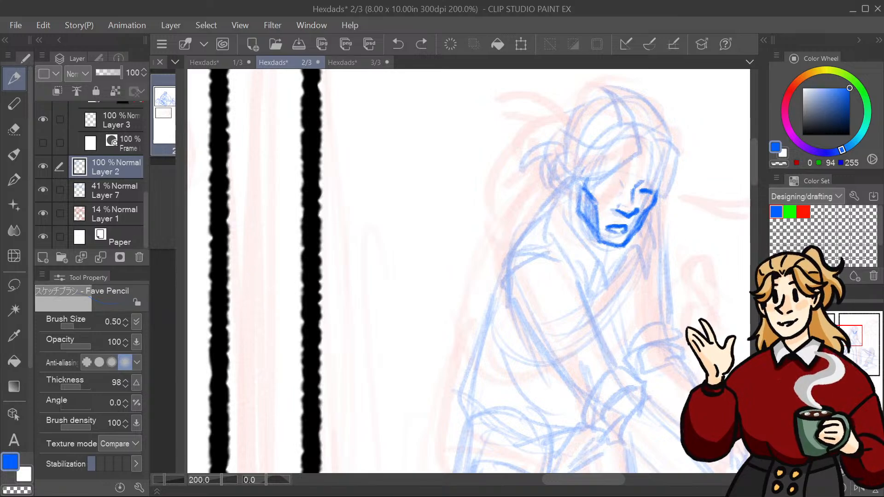
key("ctrl+z")
key("ctrl+z")
key("ctrl+z")
key("ctrl+z")
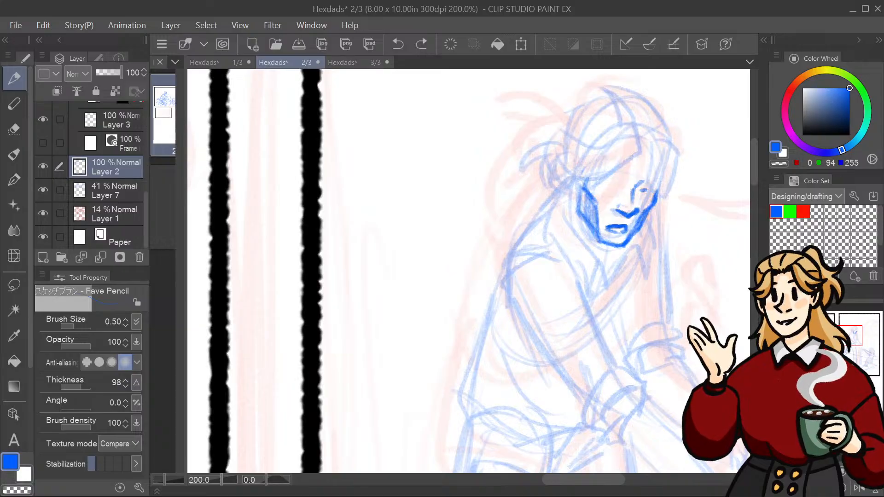
Step: Redraw the standing figure's far eye with a darker curved socket line, upper lid and pupil, redoing the lid strokes twice
mouse_move(633, 187)
left_mouse_down()
mouse_move(646, 184)
mouse_move(633, 201)
left_mouse_up()
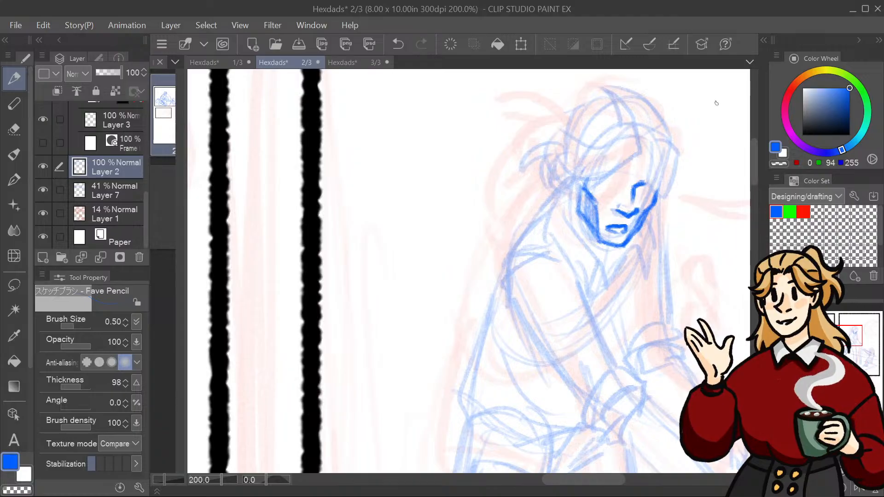
left_click_drag(637, 190, 647, 186)
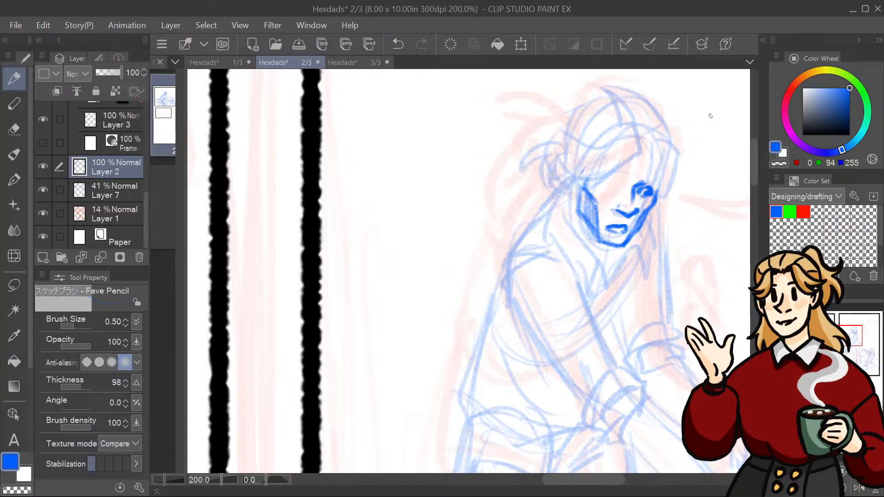
key("ctrl+z")
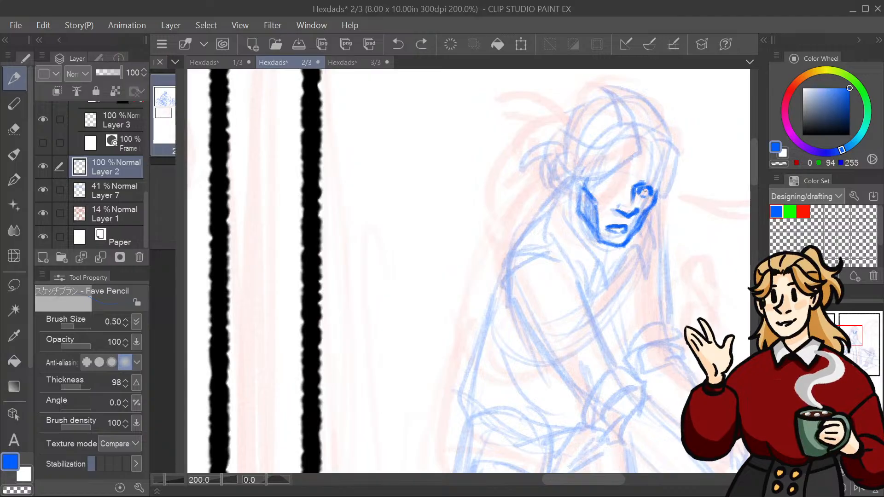
left_click_drag(639, 191, 645, 190)
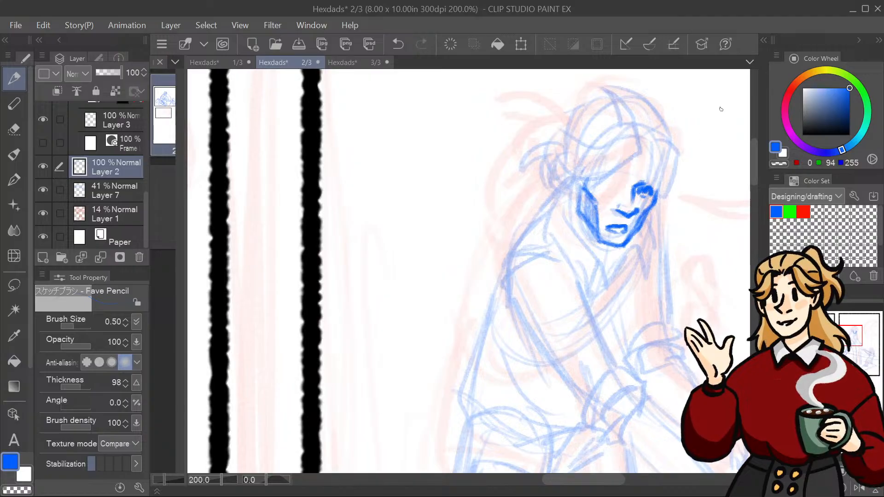
key("ctrl+z")
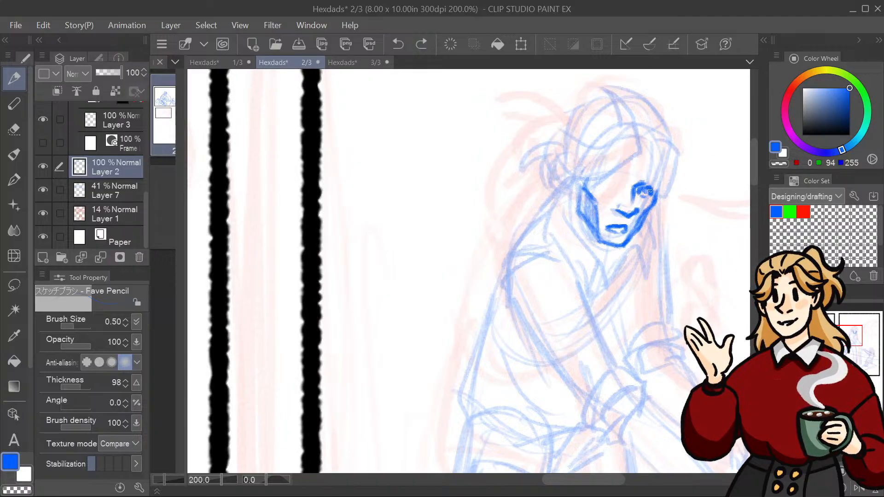
left_click_drag(643, 190, 647, 192)
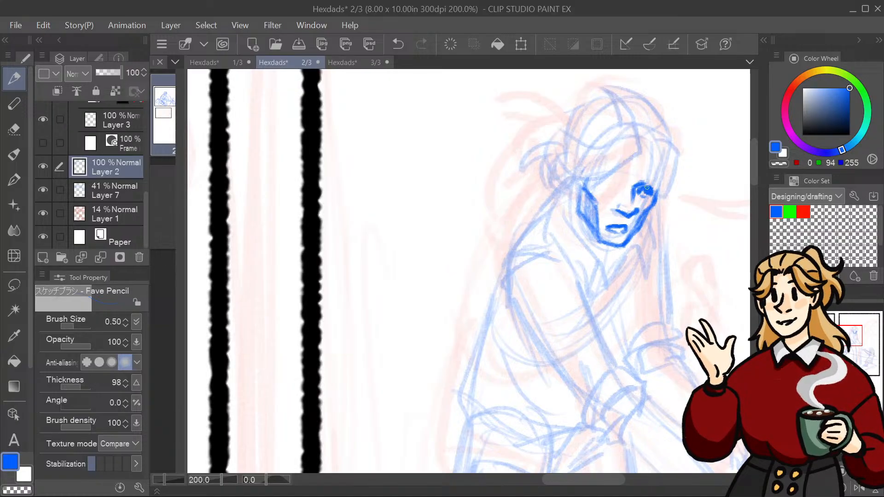
left_click_drag(642, 196, 649, 195)
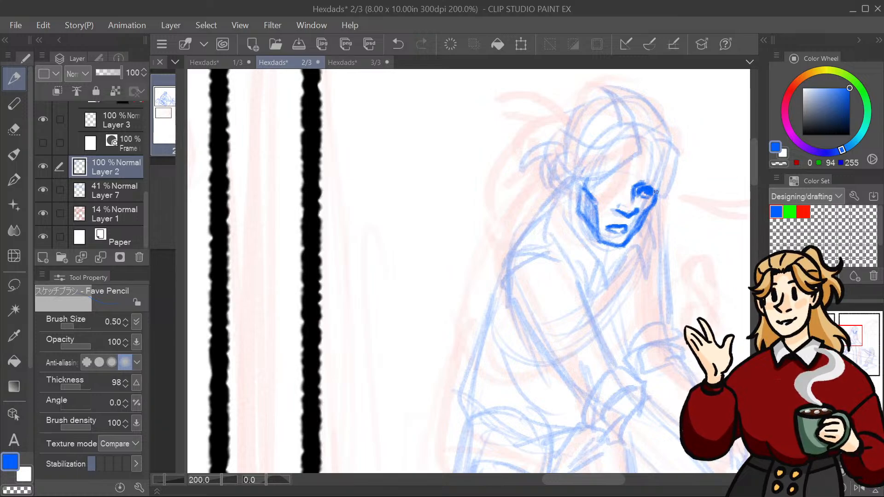
mouse_move(624, 189)
left_mouse_down()
mouse_move(608, 183)
mouse_move(619, 188)
left_mouse_up()
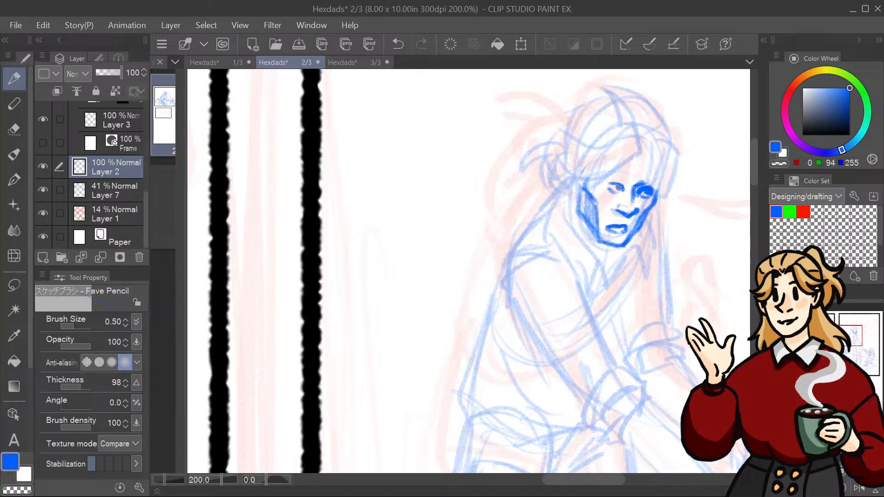
key("ctrl+z")
key("ctrl+z")
key("ctrl+z")
key("ctrl+z")
key("ctrl+z")
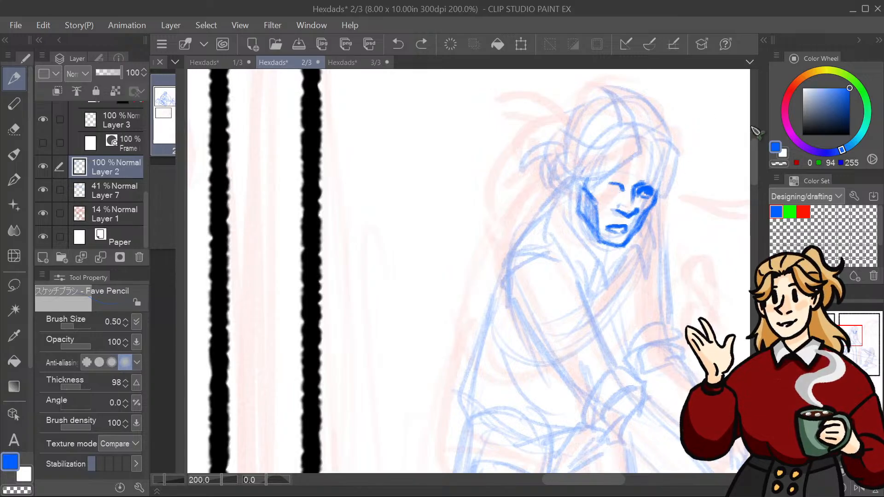
key("ctrl+z")
key("ctrl+z")
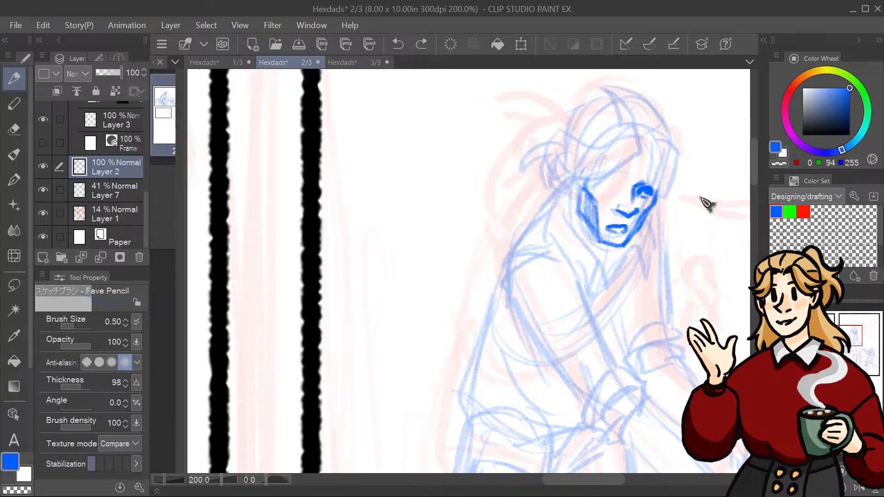
Step: Undo the standing figure's far-eye lid and pupil strokes back to the curved socket line, and redraw the lid and pupil
key("ctrl+z")
key("ctrl+z")
key("ctrl+z")
key("ctrl+z")
key("ctrl+z")
key("ctrl+z")
key("ctrl+z")
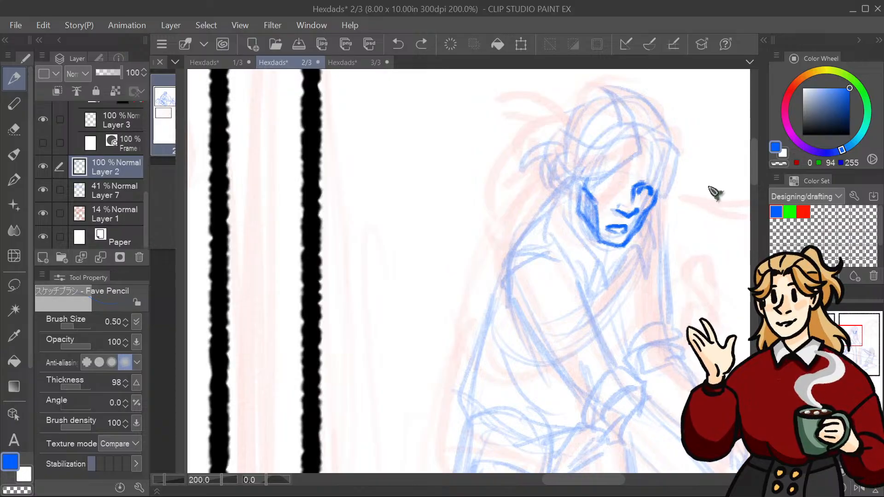
key("ctrl+z")
key("ctrl+z")
key("ctrl+z")
key("ctrl+z")
key("ctrl+z")
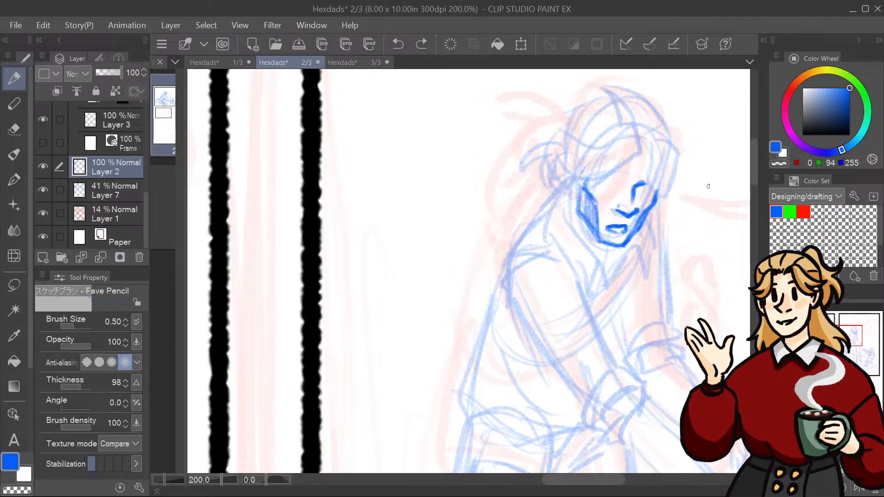
left_click_drag(646, 190, 647, 192)
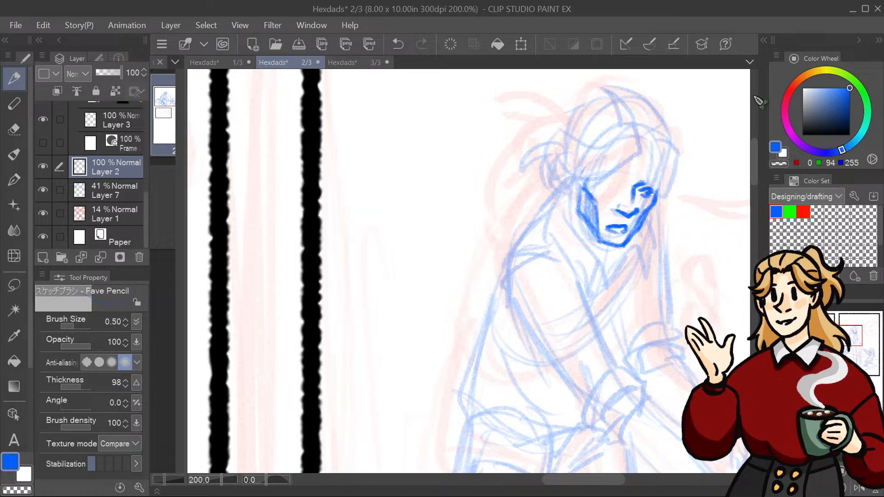
mouse_move(622, 187)
left_mouse_down()
mouse_move(611, 184)
mouse_move(621, 186)
left_mouse_up()
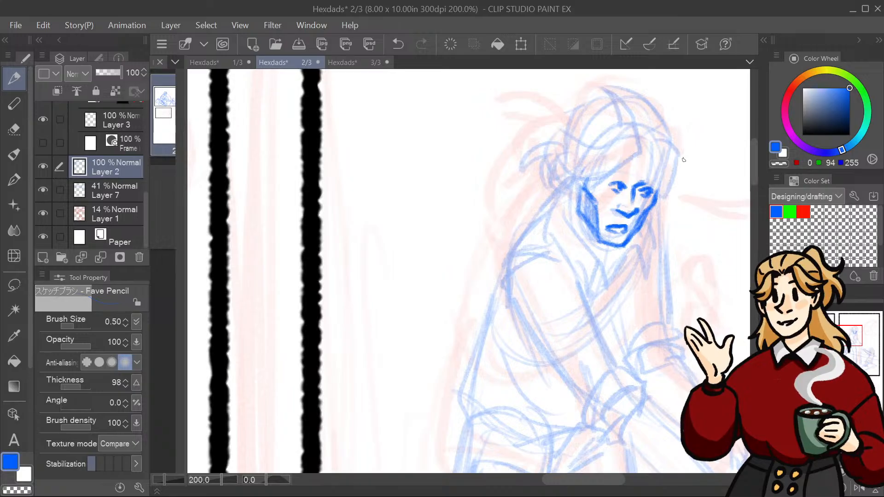
key("ctrl+z")
key("ctrl+z")
key("ctrl+z")
key("ctrl+z")
key("ctrl+z")
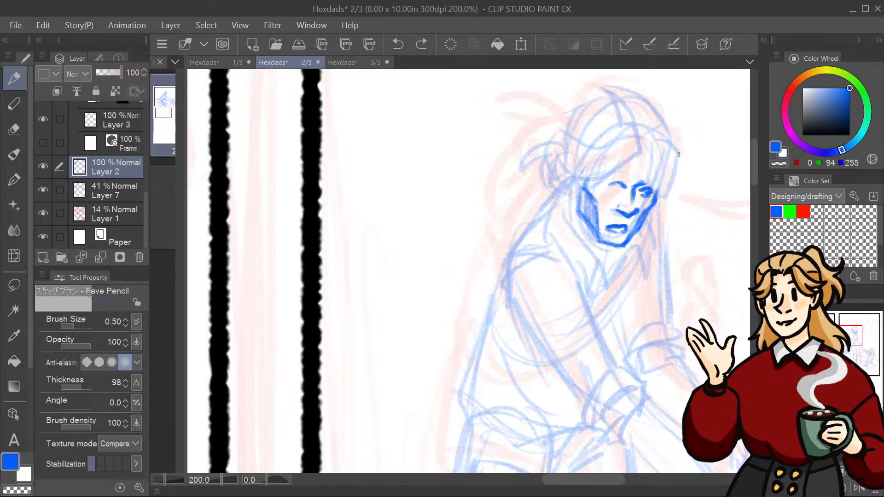
key("ctrl+z")
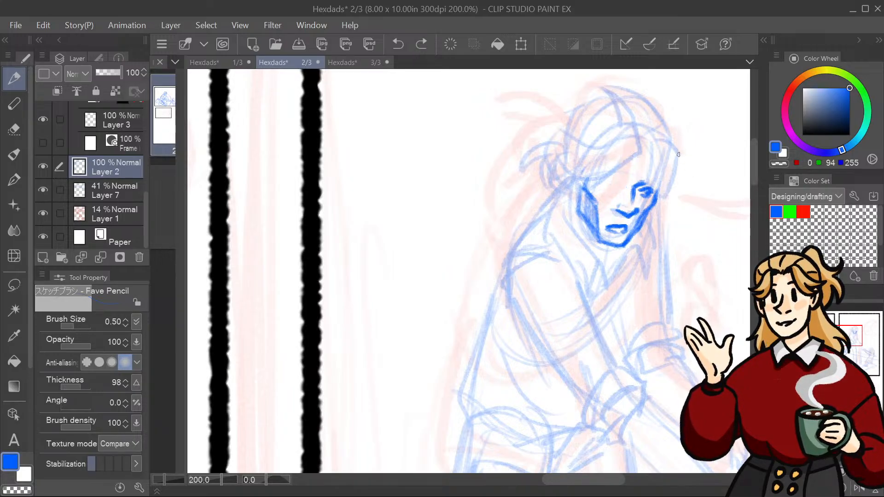
Step: Redraw the near eye's curved socket line and inner corner beside the nose bridge, undoing the extra lid and pupil strokes
left_click_drag(624, 180, 624, 186)
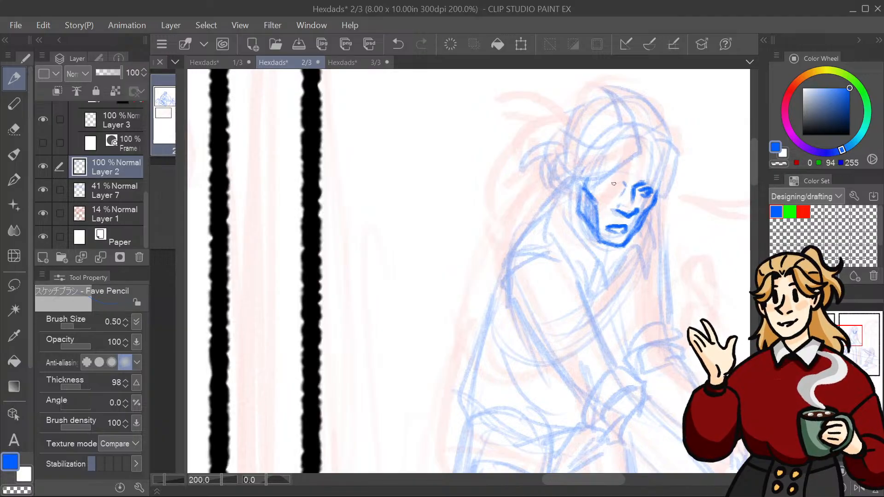
left_click_drag(620, 183, 620, 189)
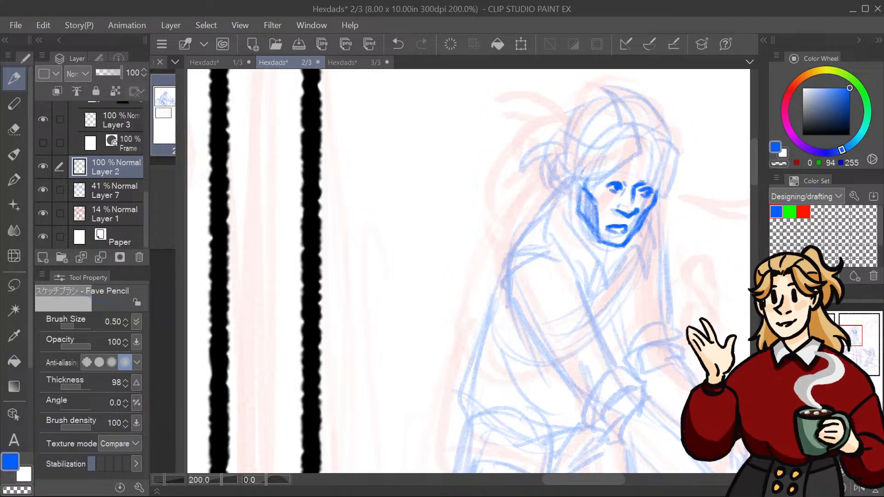
key("ctrl+z")
key("ctrl+z")
key("ctrl+z")
key("ctrl+z")
key("ctrl+z")
key("ctrl+z")
key("ctrl+z")
key("ctrl+z")
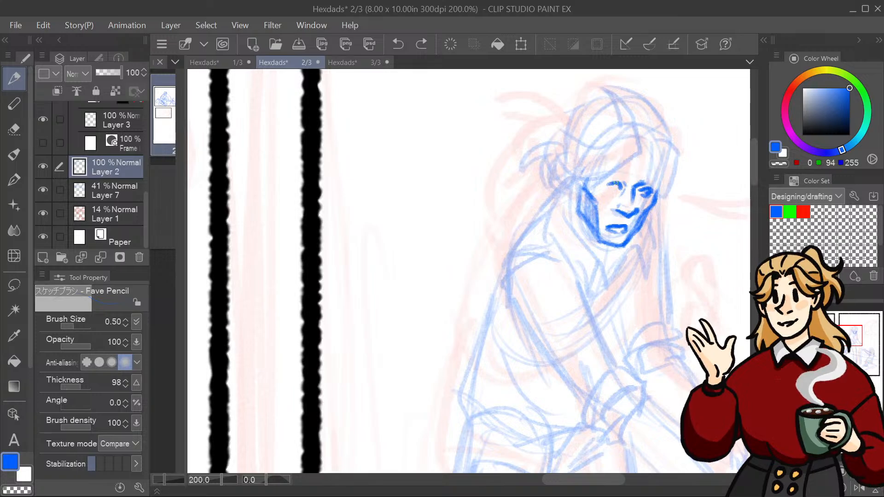
Step: Draw the near eye's heavy upper lid and pupil, and darken the mouth with a short line under the lower lip
mouse_move(614, 183)
left_mouse_down()
mouse_move(605, 183)
mouse_move(623, 184)
mouse_move(617, 188)
left_mouse_up()
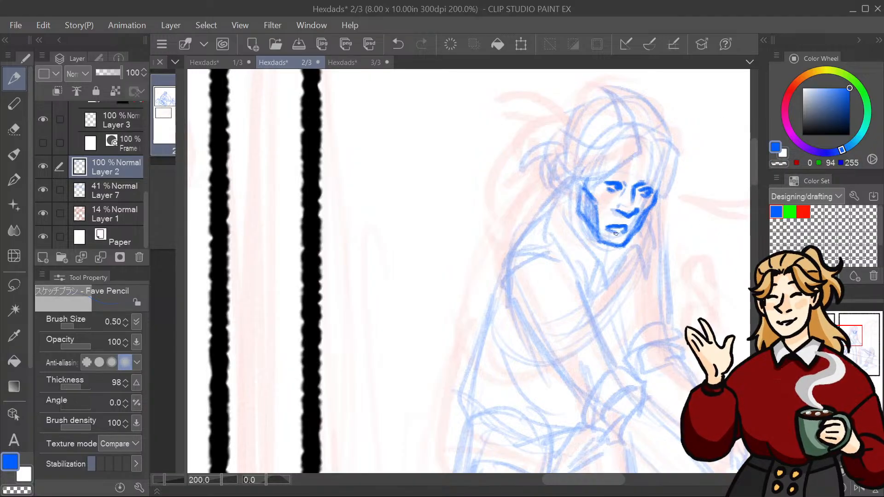
left_click_drag(612, 236, 618, 235)
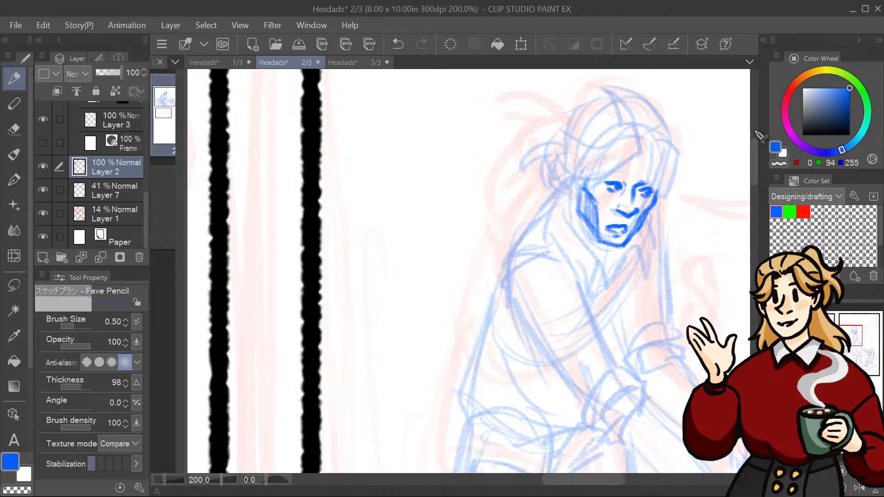
left_click_drag(607, 228, 627, 233)
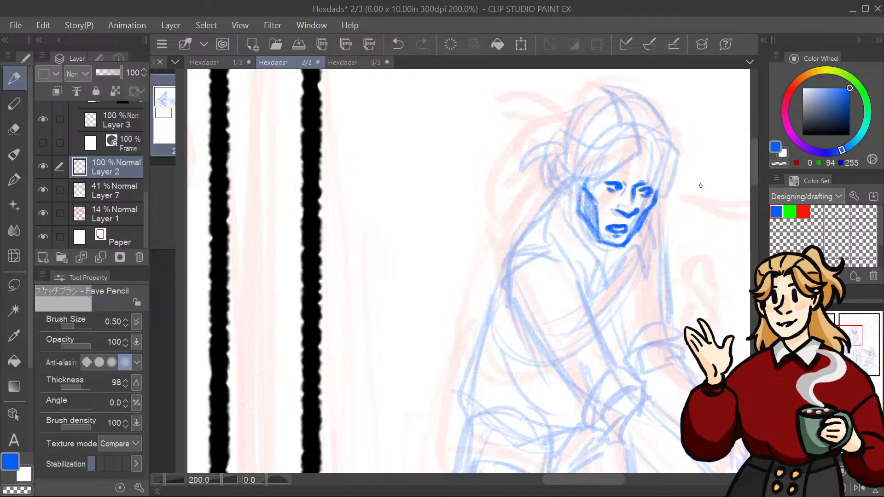
Step: Look over the curly-haired figure and the speech bubble area in the neighbouring panel
left_click_drag(230, 271, 704, 272)
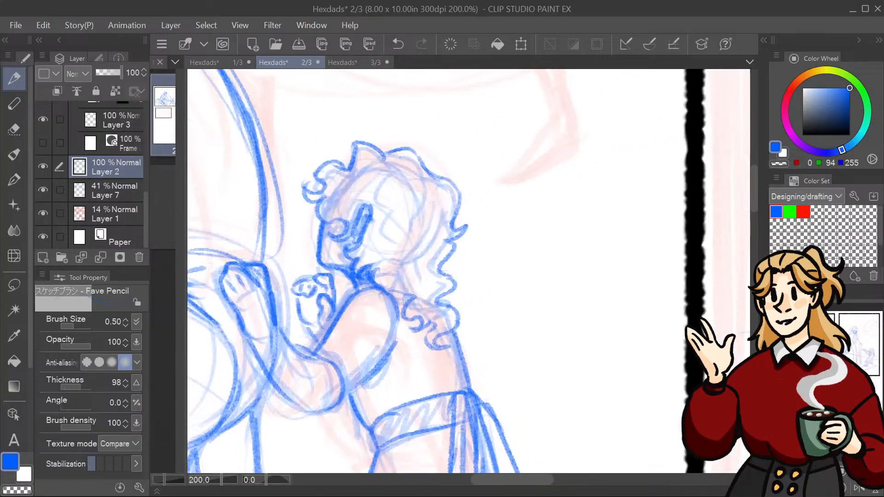
left_click_drag(207, 290, 244, 249)
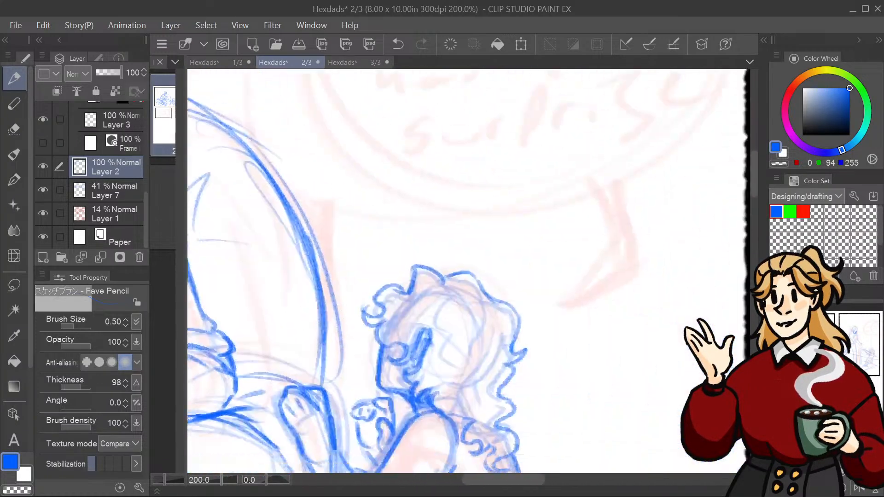
left_click_drag(198, 231, 727, 313)
left_click_drag(644, 290, 304, 276)
left_click_drag(423, 271, 493, 248)
left_click_drag(732, 257, 198, 217)
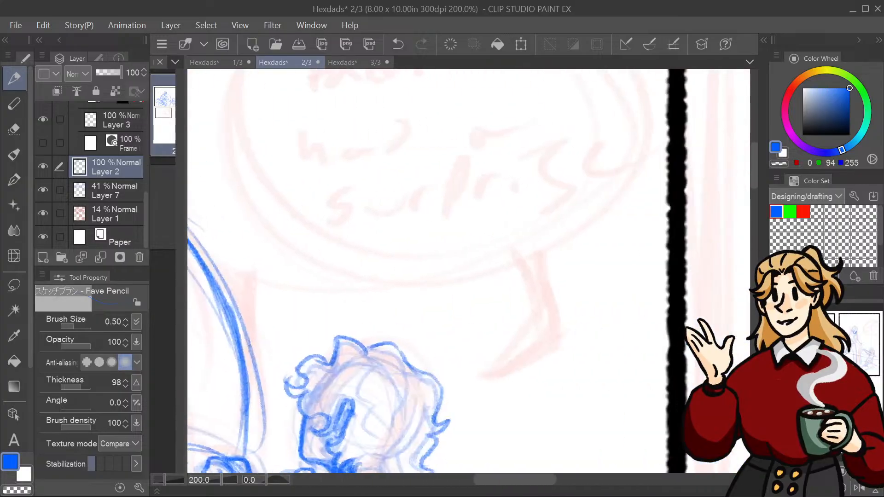
left_click_drag(717, 240, 202, 202)
left_click_drag(667, 154, 674, 204)
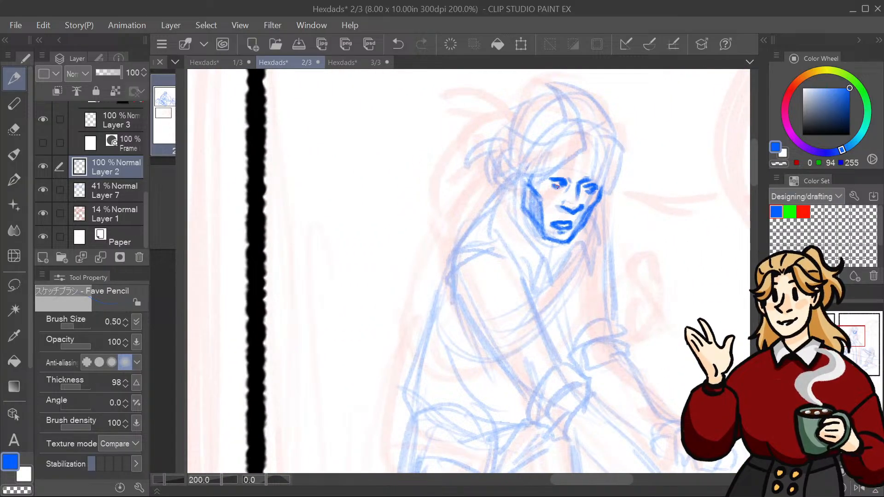
left_click_drag(546, 173, 564, 168)
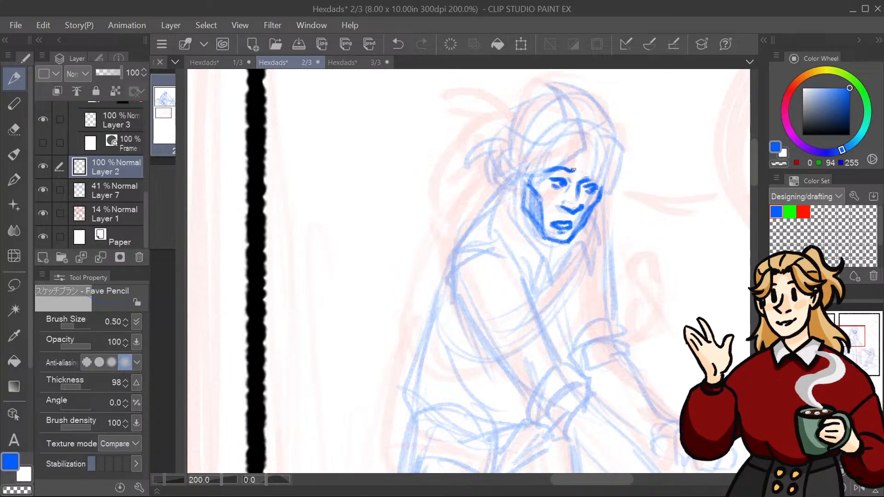
left_click_drag(552, 165, 543, 170)
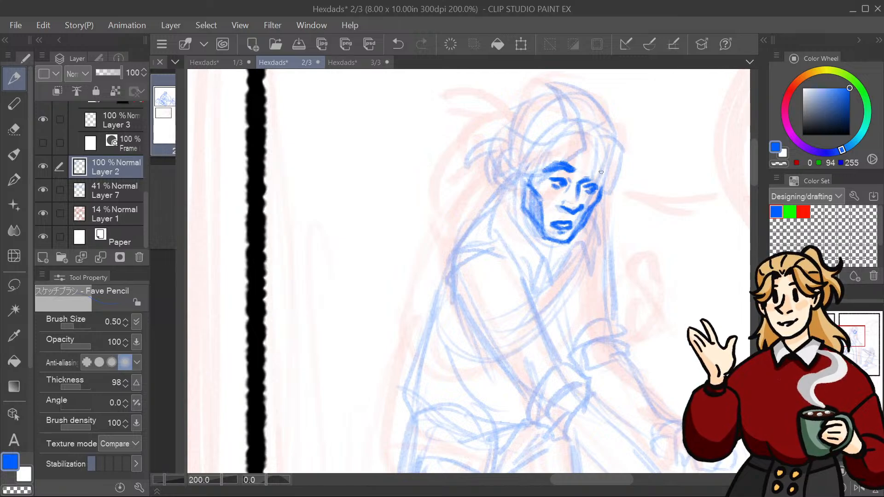
mouse_move(587, 171)
left_mouse_down()
mouse_move(602, 183)
mouse_move(595, 167)
mouse_move(602, 181)
mouse_move(595, 169)
mouse_move(541, 172)
mouse_move(576, 169)
left_mouse_up()
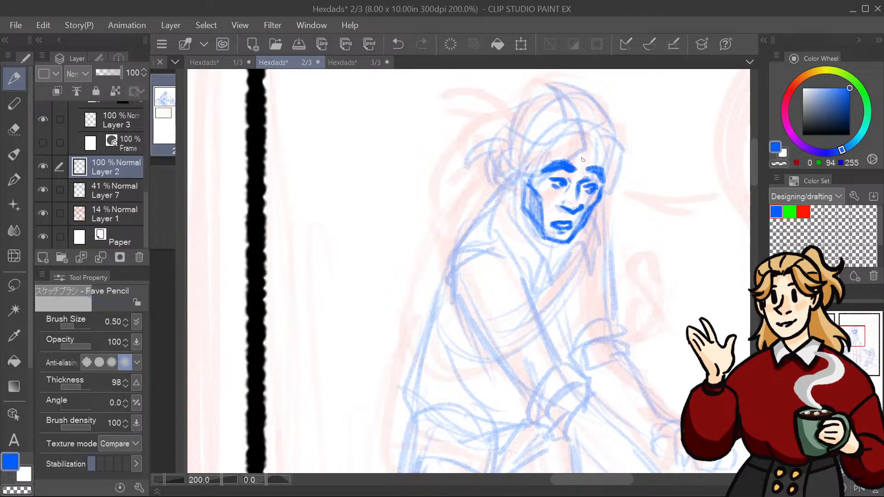
key("ctrl+z")
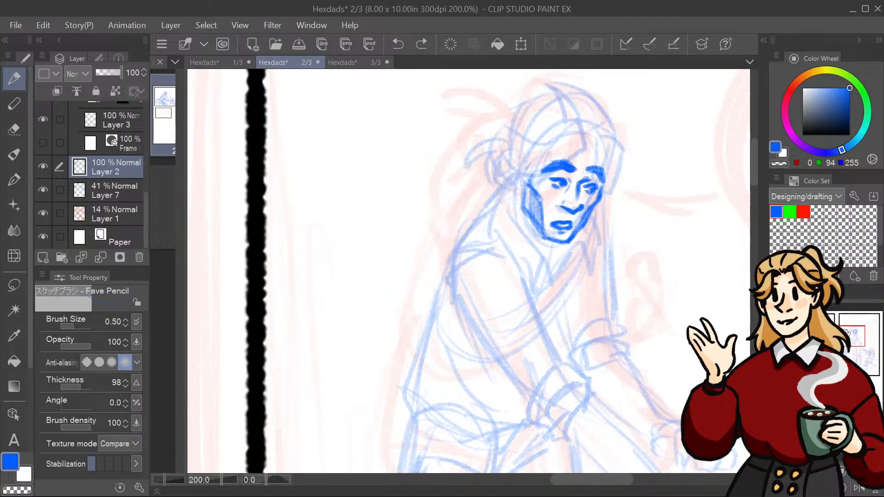
Step: Draw thick, arched eyebrows above both of the standing figure's eyes and refine the line along the nose bridge
mouse_move(850, 336)
left_mouse_down()
mouse_move(845, 353)
mouse_move(802, 337)
mouse_move(847, 329)
left_mouse_up()
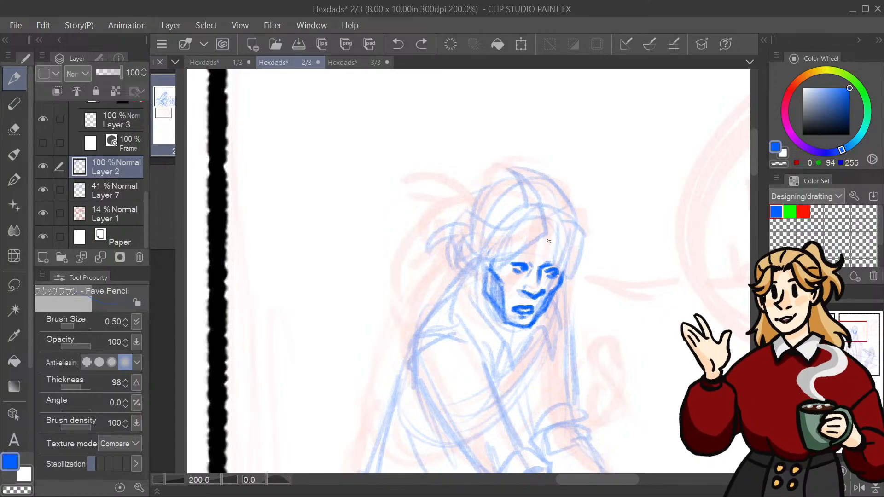
mouse_move(509, 253)
left_mouse_down()
mouse_move(530, 256)
mouse_move(506, 256)
mouse_move(525, 247)
mouse_move(531, 253)
mouse_move(518, 249)
mouse_move(563, 261)
mouse_move(560, 253)
mouse_move(568, 268)
mouse_move(558, 251)
left_mouse_up()
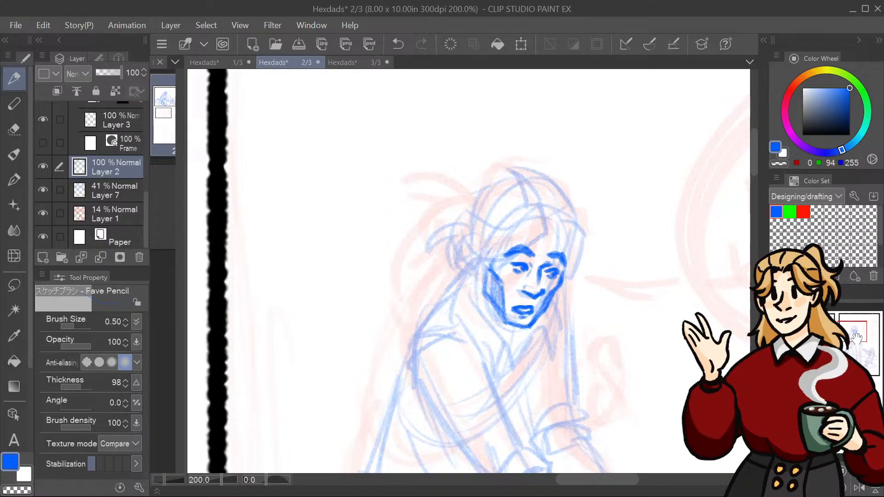
left_click_drag(859, 338, 857, 342)
mouse_move(575, 194)
left_mouse_down()
mouse_move(583, 191)
mouse_move(568, 186)
left_mouse_up()
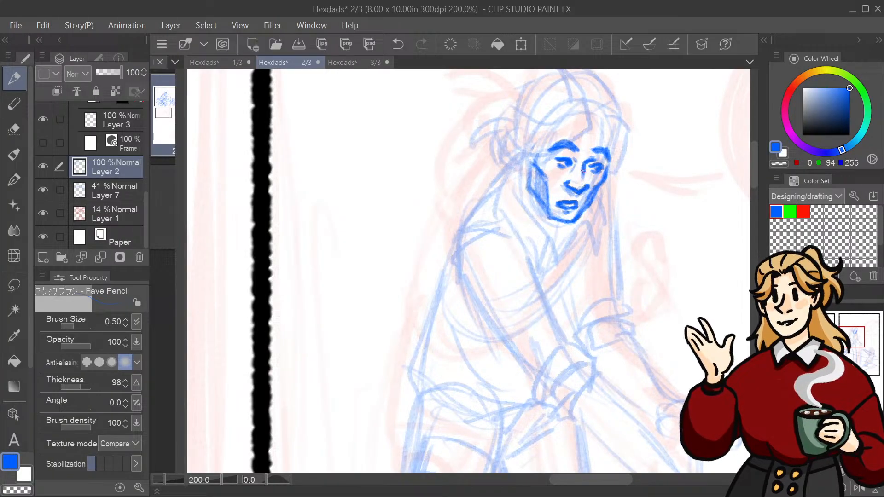
left_click_drag(583, 170, 584, 183)
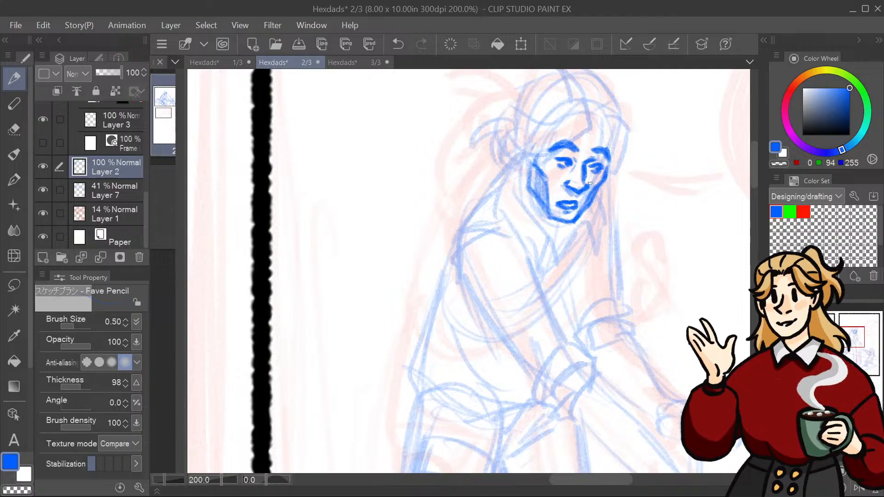
Step: Draw the near-side hair sweeping from the forehead parting across the brow and around the temple to the cheek
left_click_drag(460, 345, 526, 420)
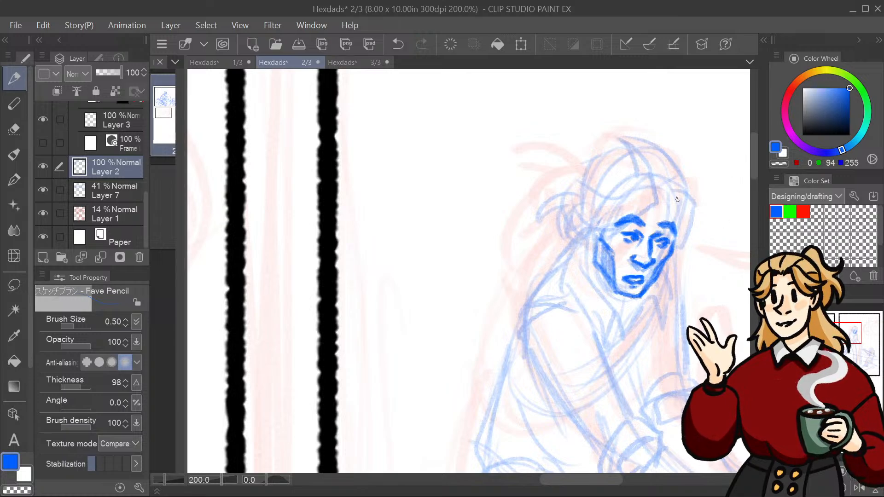
mouse_move(650, 176)
left_mouse_down()
mouse_move(657, 205)
mouse_move(607, 258)
mouse_move(590, 241)
left_mouse_up()
mouse_move(587, 207)
left_mouse_down()
mouse_move(598, 245)
mouse_move(628, 240)
left_mouse_up()
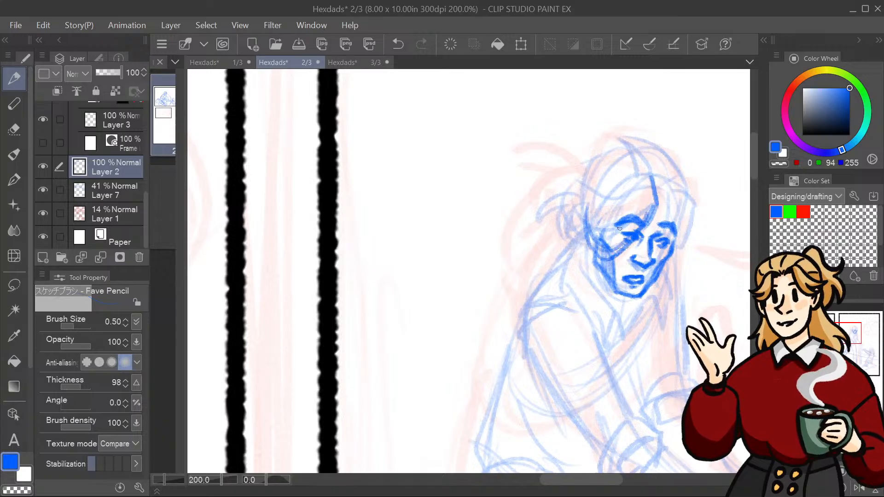
mouse_move(654, 203)
left_mouse_down()
mouse_move(612, 237)
mouse_move(589, 194)
left_mouse_up()
mouse_move(589, 194)
left_mouse_down()
mouse_move(616, 231)
mouse_move(655, 196)
left_mouse_up()
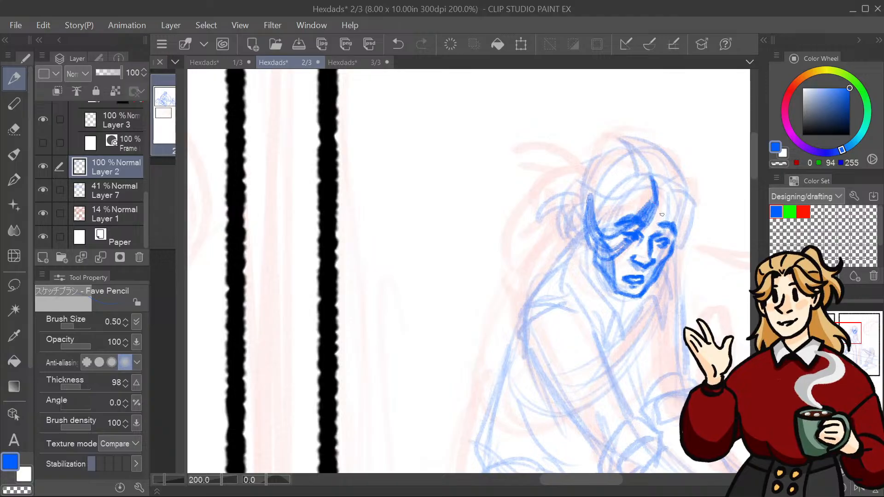
Step: Draw the far-side hair from the parting across the forehead and down past the far cheek, darkening its loose strands
mouse_move(846, 333)
left_mouse_down()
mouse_move(805, 318)
mouse_move(792, 325)
mouse_move(856, 330)
mouse_move(848, 330)
left_mouse_up()
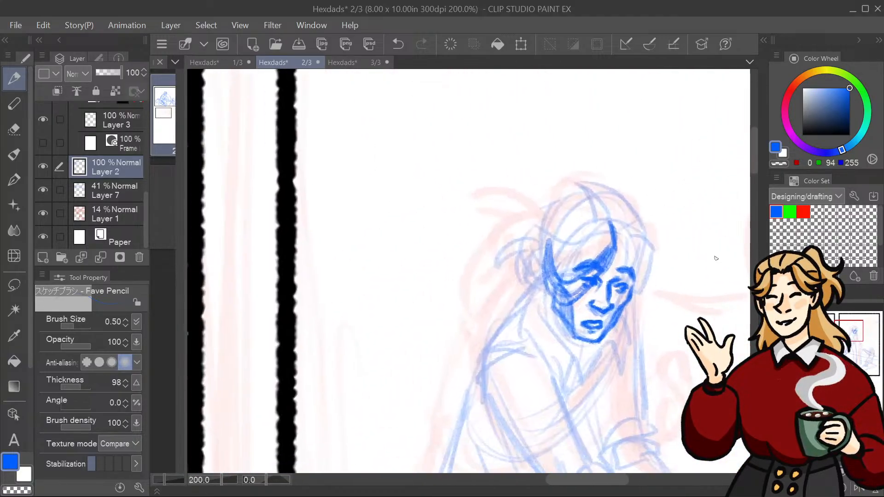
mouse_move(626, 236)
left_mouse_down()
mouse_move(619, 242)
mouse_move(631, 249)
mouse_move(616, 248)
mouse_move(630, 245)
mouse_move(637, 280)
mouse_move(634, 258)
mouse_move(626, 305)
left_mouse_up()
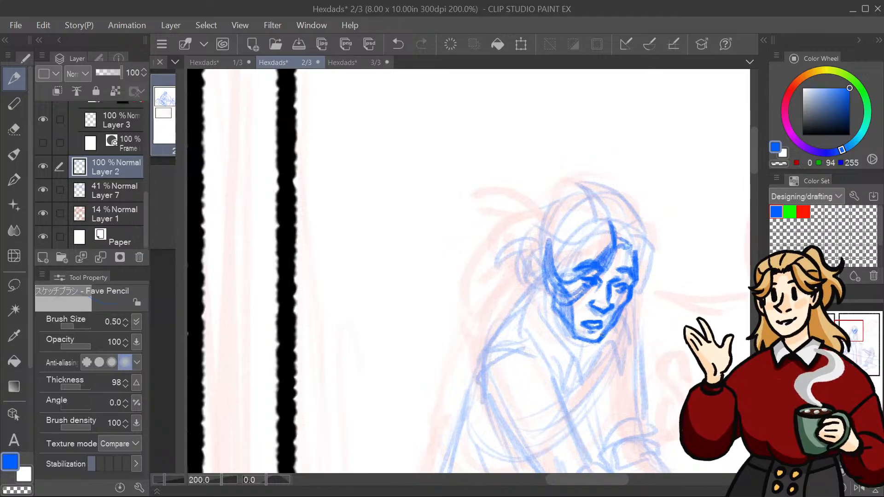
mouse_move(601, 335)
left_mouse_down()
mouse_move(582, 343)
mouse_move(574, 326)
mouse_move(592, 345)
mouse_move(600, 342)
left_mouse_up()
left_click_drag(854, 337, 853, 337)
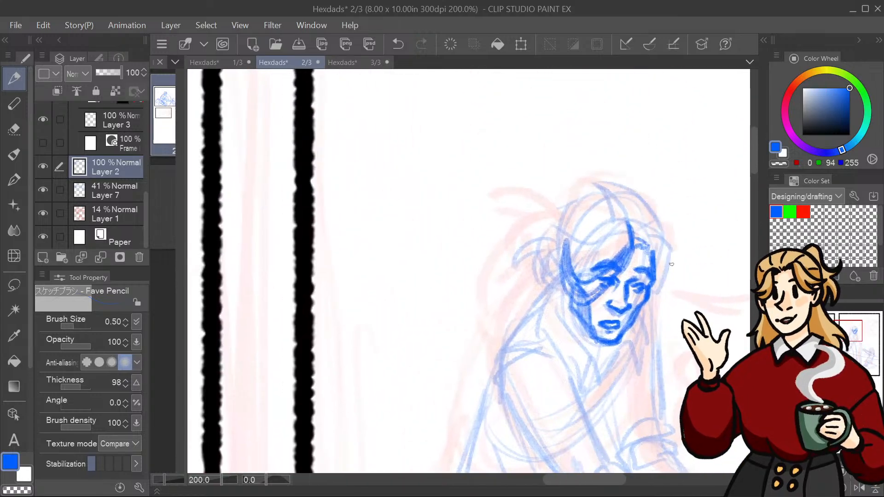
mouse_move(640, 240)
left_mouse_down()
mouse_move(664, 305)
mouse_move(663, 287)
mouse_move(649, 319)
mouse_move(653, 294)
mouse_move(642, 313)
left_mouse_up()
mouse_move(667, 257)
left_mouse_down()
mouse_move(667, 299)
mouse_move(658, 296)
mouse_move(646, 325)
left_mouse_up()
left_click_drag(658, 283, 653, 309)
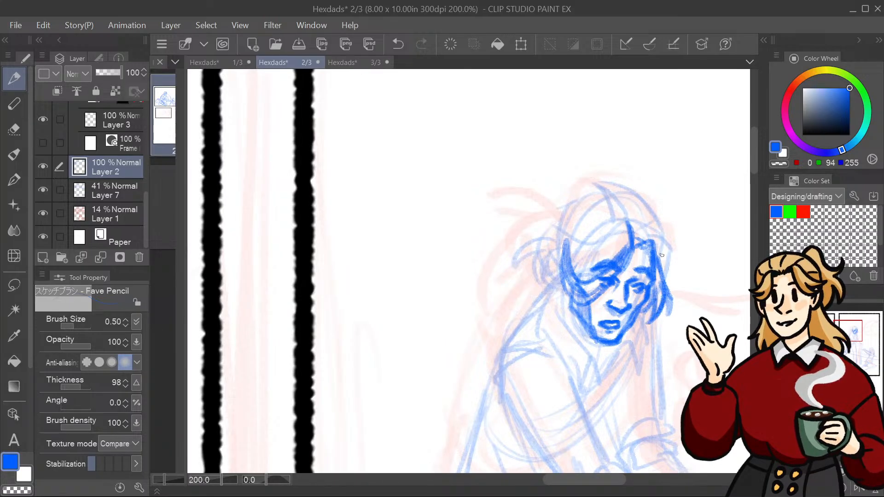
mouse_move(658, 246)
left_mouse_down()
mouse_move(663, 268)
mouse_move(657, 235)
left_mouse_up()
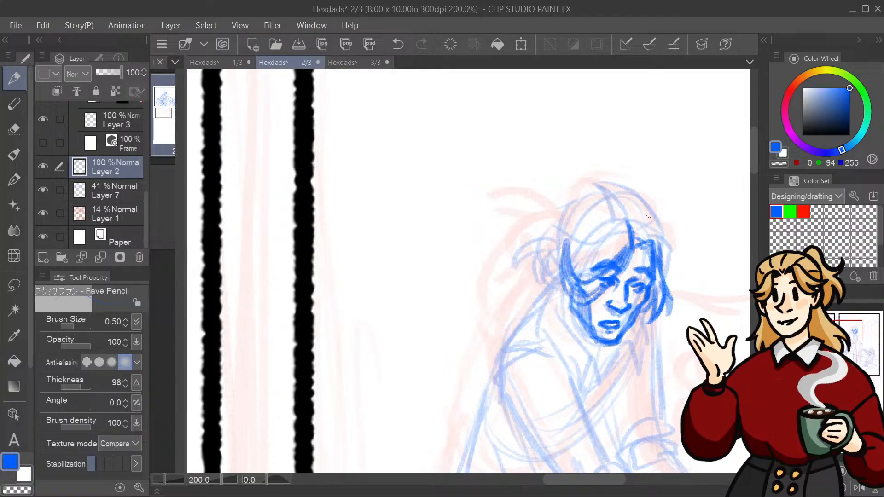
Step: Draw the crown of the standing figure's hair from the parting down both sides of the head, with the tied-back tuft behind
mouse_move(603, 189)
left_mouse_down()
mouse_move(649, 205)
mouse_move(668, 274)
mouse_move(598, 187)
mouse_move(577, 201)
mouse_move(557, 247)
mouse_move(570, 286)
left_mouse_up()
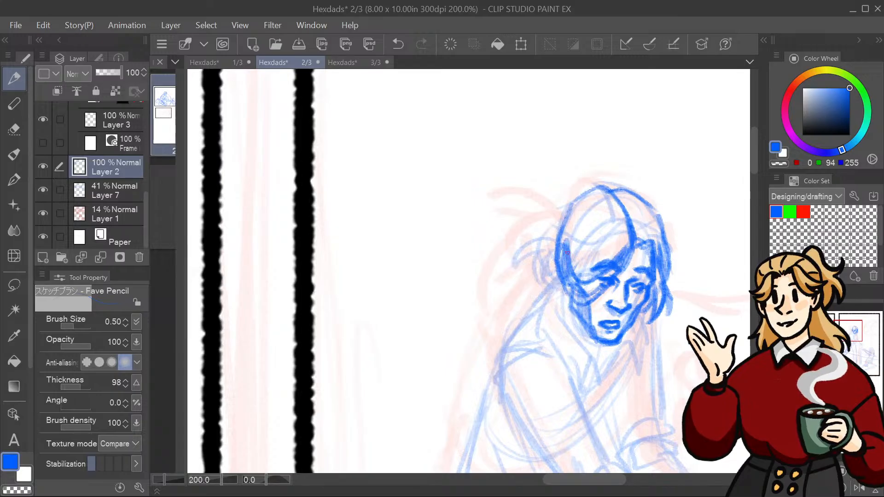
mouse_move(567, 252)
left_mouse_down()
mouse_move(554, 266)
mouse_move(571, 297)
left_mouse_up()
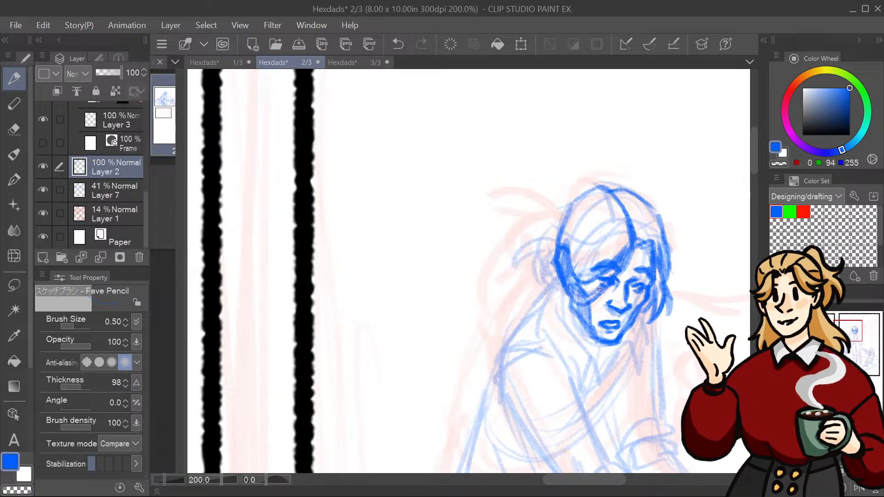
left_click_drag(852, 332, 845, 335)
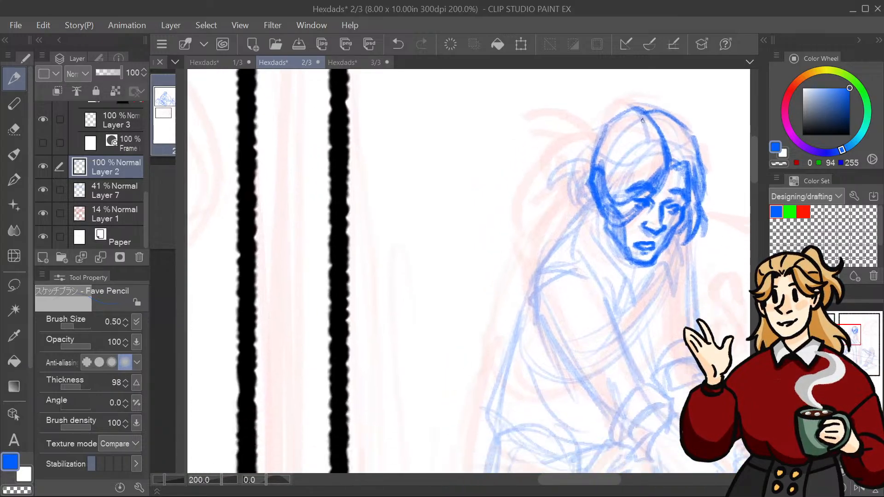
left_click_drag(646, 206, 605, 249)
left_click_drag(848, 332, 844, 327)
mouse_move(688, 133)
left_mouse_down()
mouse_move(675, 138)
mouse_move(643, 193)
left_mouse_up()
Step: Draw the standing figure's neck and open shirt collar, with a pointed flap on each side below the chin
mouse_move(647, 159)
left_mouse_down()
mouse_move(639, 207)
mouse_move(600, 202)
mouse_move(621, 203)
mouse_move(639, 225)
mouse_move(644, 198)
mouse_move(647, 244)
mouse_move(626, 262)
mouse_move(629, 299)
mouse_move(662, 327)
left_mouse_up()
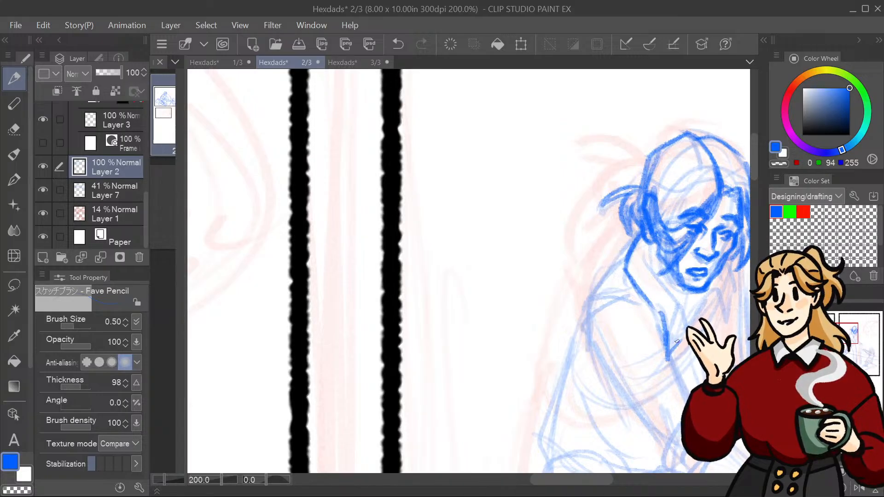
left_click_drag(653, 276, 667, 288)
mouse_move(643, 247)
left_mouse_down()
mouse_move(650, 273)
mouse_move(648, 264)
left_mouse_up()
left_click_drag(846, 334, 851, 337)
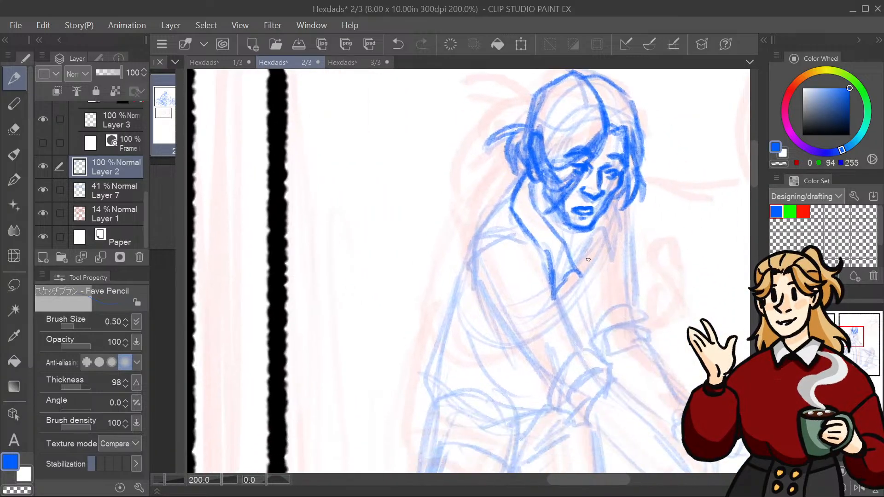
mouse_move(579, 274)
left_mouse_down()
mouse_move(576, 294)
mouse_move(601, 239)
mouse_move(617, 260)
mouse_move(613, 203)
left_mouse_up()
left_click_drag(593, 230, 588, 263)
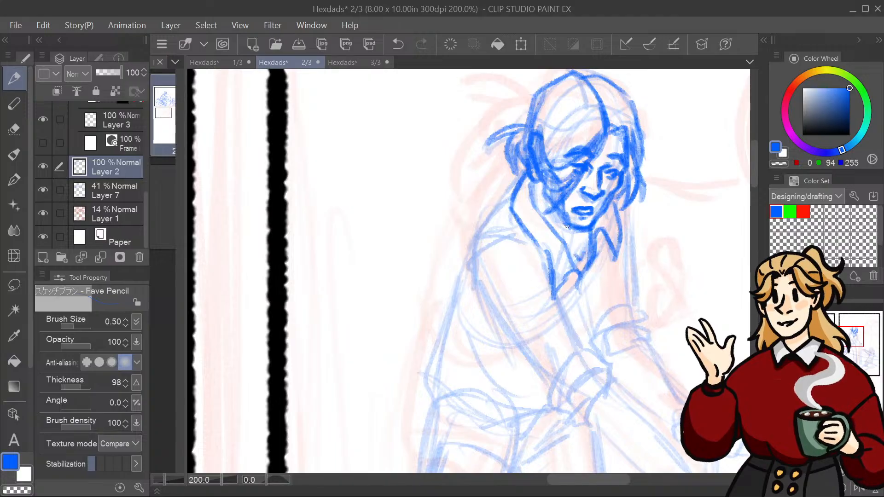
Step: Rework the loose near-side hair strands beside the cheek and jaw, undoing the unwanted strokes
mouse_move(546, 189)
left_mouse_down()
mouse_move(569, 244)
mouse_move(578, 233)
left_mouse_up()
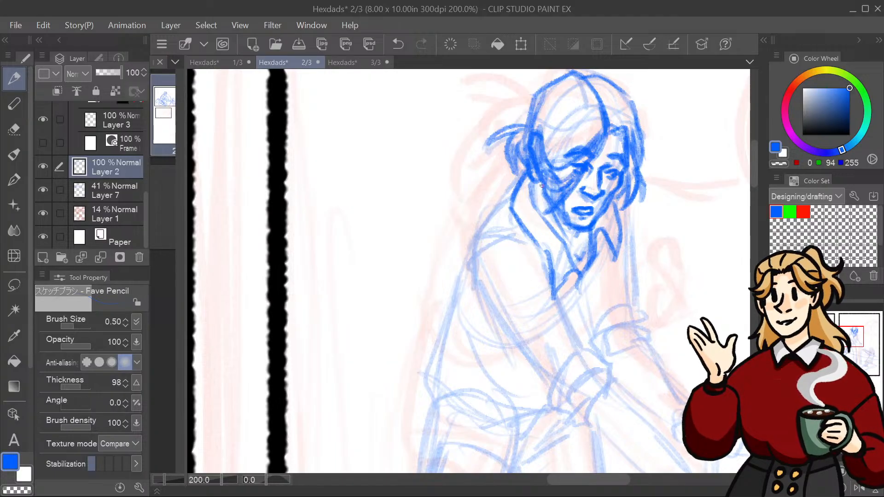
left_click_drag(541, 185, 542, 210)
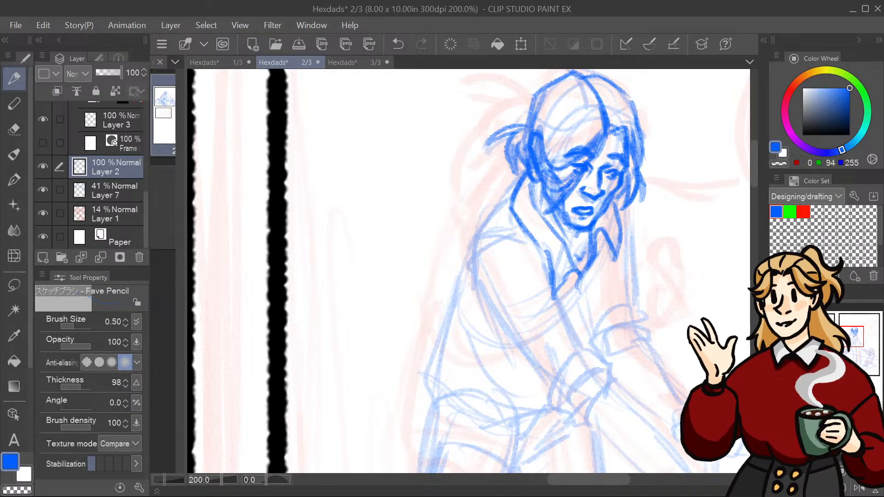
key("ctrl+z")
key("ctrl+z")
key("ctrl+z")
key("ctrl+z")
left_click_drag(557, 228, 601, 236)
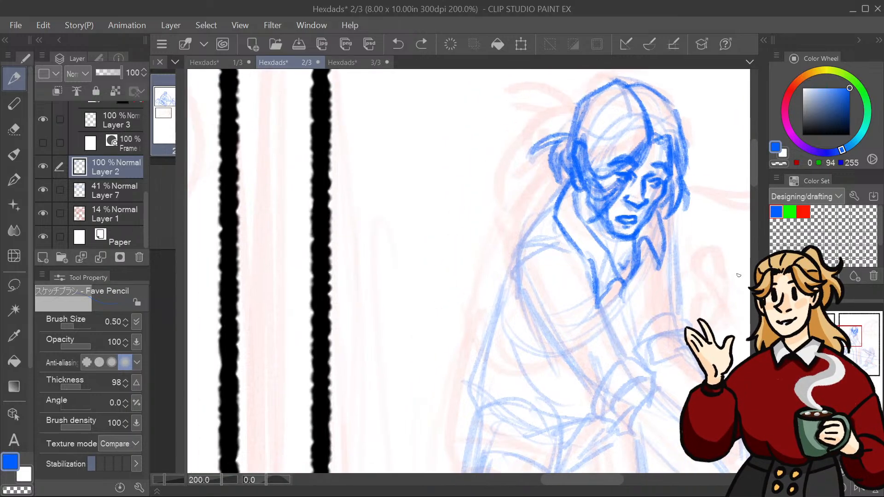
mouse_move(581, 183)
left_mouse_down()
mouse_move(588, 230)
mouse_move(609, 245)
left_mouse_up()
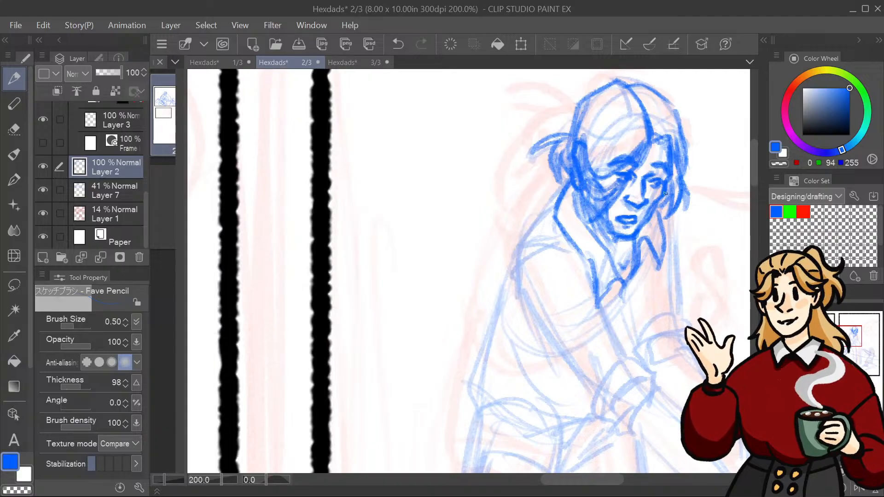
key("ctrl+z")
key("ctrl+z")
key("ctrl+z")
key("ctrl+z")
key("ctrl+z")
key("ctrl+z")
key("ctrl+z")
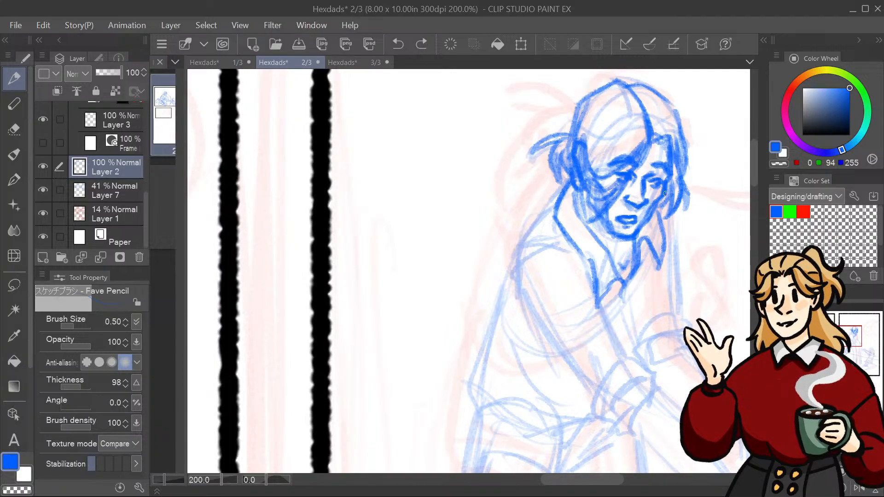
key("ctrl+z")
Step: Draw the near shoulder sloping from the collar and the arched top of the sleeve with its small folds
left_click_drag(469, 271, 485, 166)
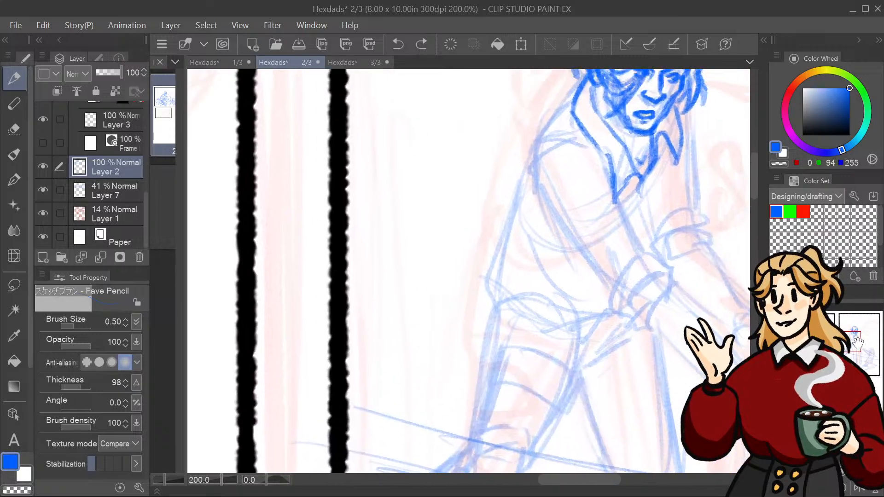
left_click_drag(857, 343, 855, 339)
mouse_move(591, 148)
left_mouse_down()
mouse_move(556, 203)
mouse_move(564, 186)
mouse_move(550, 251)
left_mouse_up()
mouse_move(573, 210)
left_mouse_down()
mouse_move(551, 248)
mouse_move(601, 212)
mouse_move(632, 249)
left_mouse_up()
left_click_drag(603, 213, 584, 219)
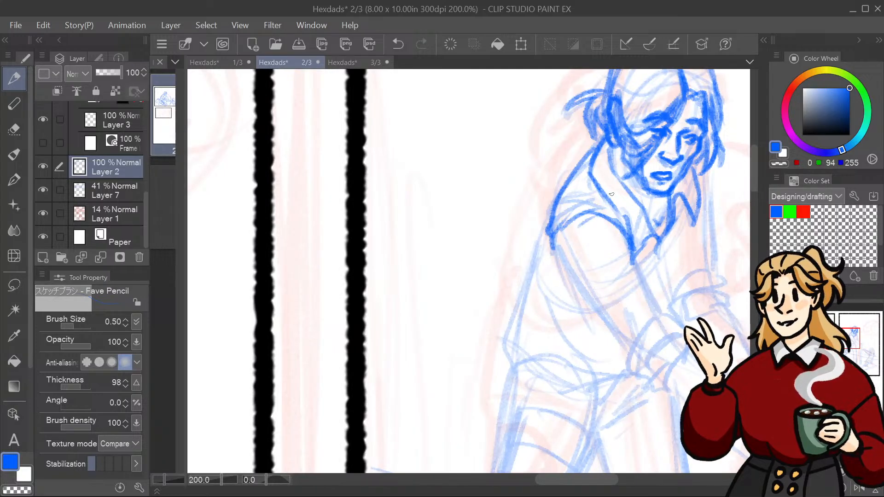
Step: Draw both contours of the near upper arm from the shoulder to the elbow, adding a crease at the armpit
left_click_drag(848, 332, 845, 330)
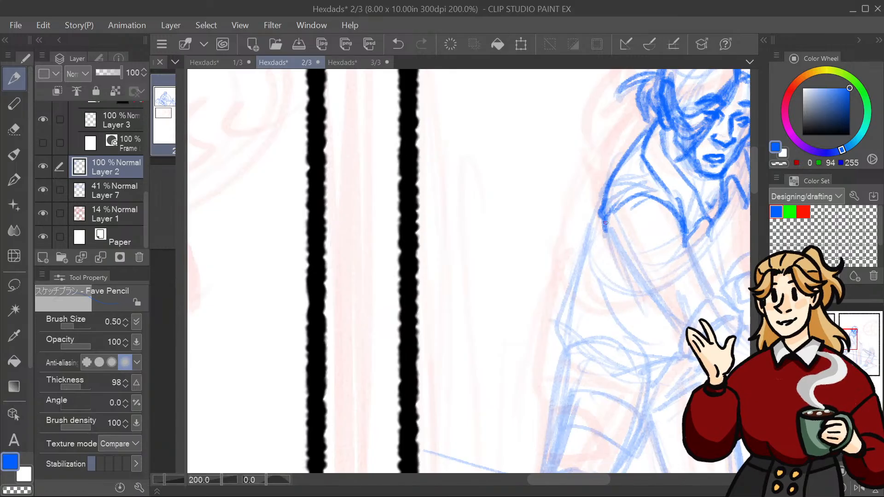
left_click_drag(605, 223, 649, 297)
left_click_drag(618, 252, 678, 334)
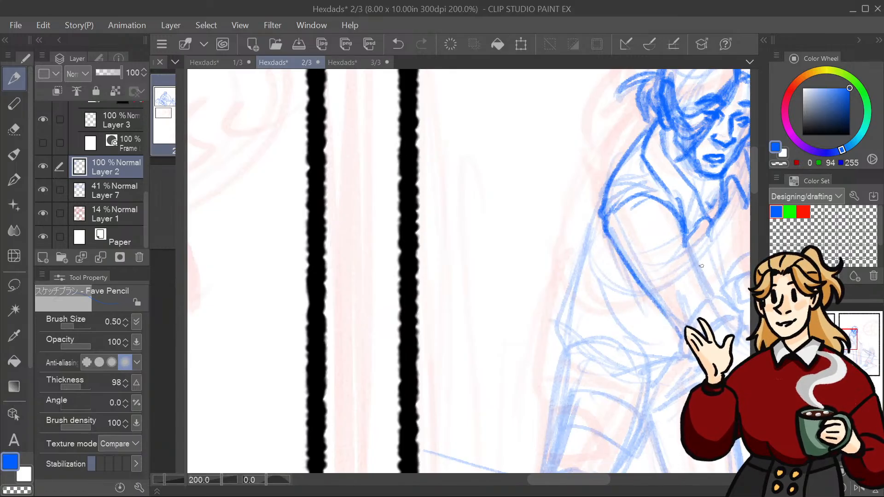
left_click_drag(685, 240, 713, 295)
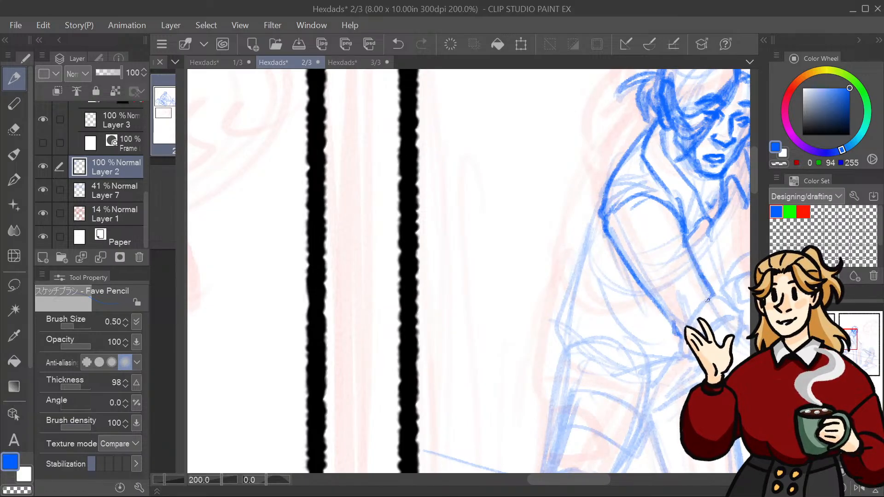
left_click_drag(665, 217, 683, 237)
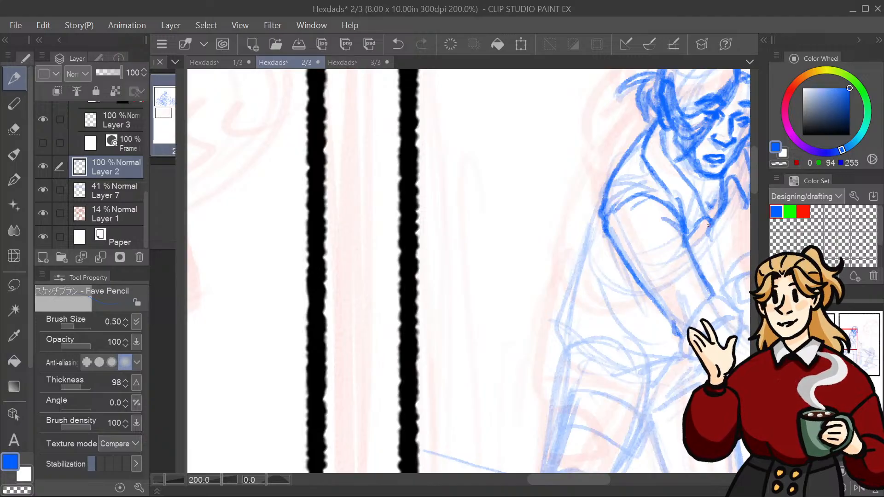
Step: Draw the shirt's back contour from the shoulder to the waist with fold lines under the arm, undoing the last strokes
left_click_drag(600, 202, 563, 320)
mouse_move(579, 349)
left_mouse_down()
mouse_move(586, 263)
mouse_move(599, 276)
left_mouse_up()
left_click_drag(597, 239, 640, 343)
left_click_drag(613, 273, 659, 320)
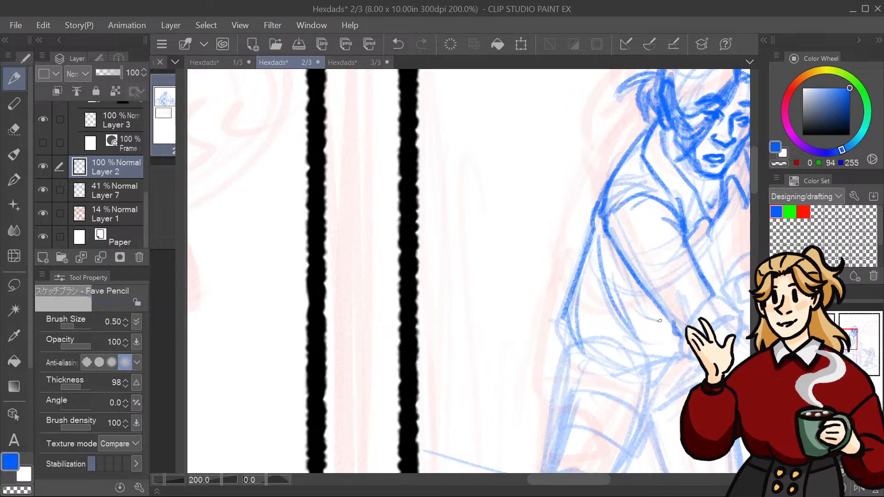
key("ctrl+z")
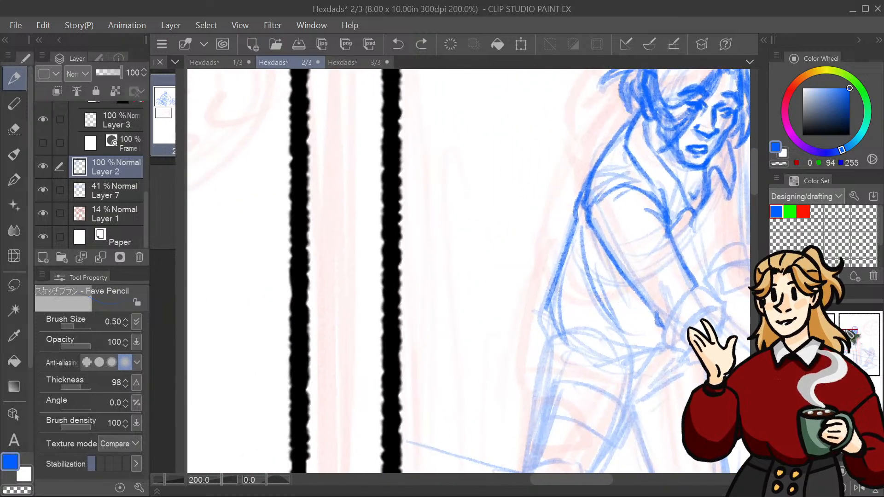
key("ctrl+z")
key("ctrl+z")
Step: Draw the creases across the side of the shirt and the lower hem running from the back to the near arm
mouse_move(605, 257)
left_mouse_down()
mouse_move(552, 281)
mouse_move(542, 317)
mouse_move(592, 293)
left_mouse_up()
left_click_drag(614, 265, 566, 282)
left_click_drag(621, 285, 583, 334)
mouse_move(618, 293)
left_mouse_down()
mouse_move(584, 341)
mouse_move(599, 349)
mouse_move(649, 335)
mouse_move(646, 348)
mouse_move(637, 343)
mouse_move(649, 336)
mouse_move(651, 354)
mouse_move(624, 352)
left_mouse_up()
mouse_move(693, 230)
left_mouse_down()
mouse_move(689, 258)
mouse_move(585, 278)
mouse_move(593, 269)
left_mouse_up()
key("ctrl+s")
left_click_drag(621, 216, 596, 314)
left_click_drag(556, 358, 558, 324)
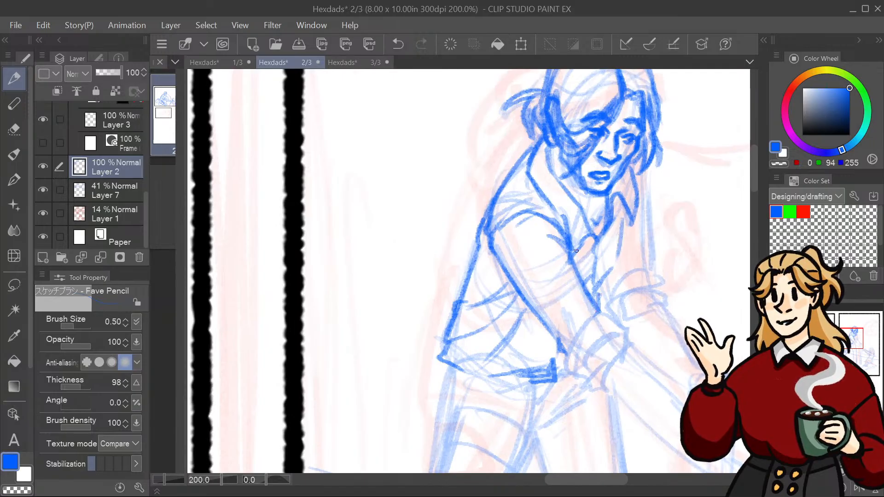
Step: Draw small buttons down the shirt front and the bunched, rolled-up cuff at the near elbow
left_click_drag(597, 251, 598, 256)
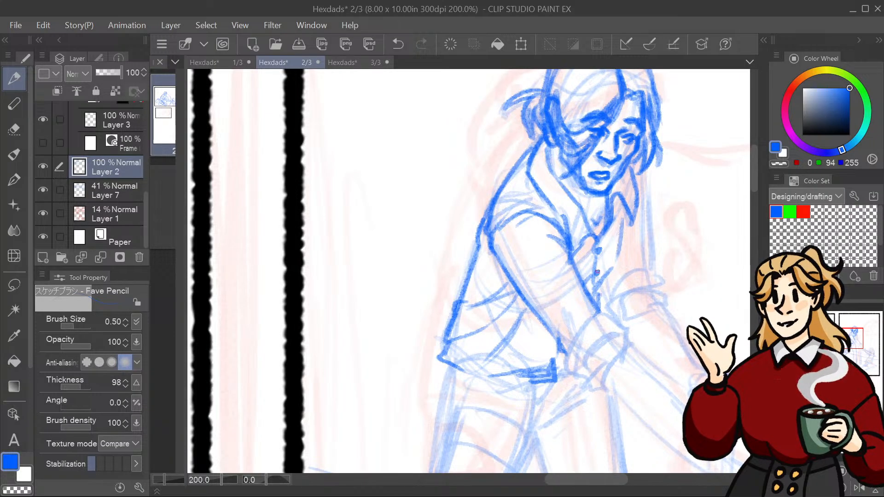
mouse_move(588, 323)
left_mouse_down()
mouse_move(658, 298)
mouse_move(549, 193)
mouse_move(620, 179)
mouse_move(595, 218)
mouse_move(629, 247)
mouse_move(633, 215)
mouse_move(662, 195)
mouse_move(638, 188)
mouse_move(627, 207)
mouse_move(662, 209)
mouse_move(631, 238)
mouse_move(612, 184)
mouse_move(649, 173)
mouse_move(656, 180)
mouse_move(627, 193)
mouse_move(615, 225)
left_mouse_up()
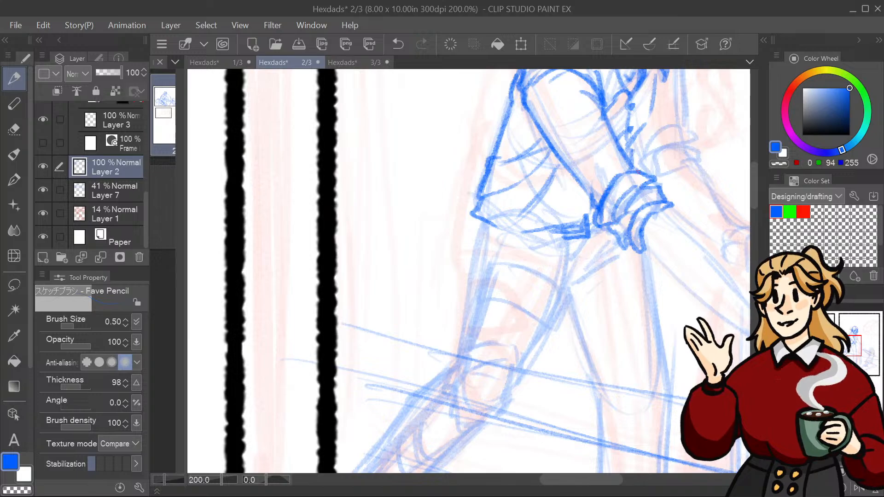
mouse_move(727, 102)
left_mouse_down()
mouse_move(677, 199)
mouse_move(675, 225)
left_mouse_up()
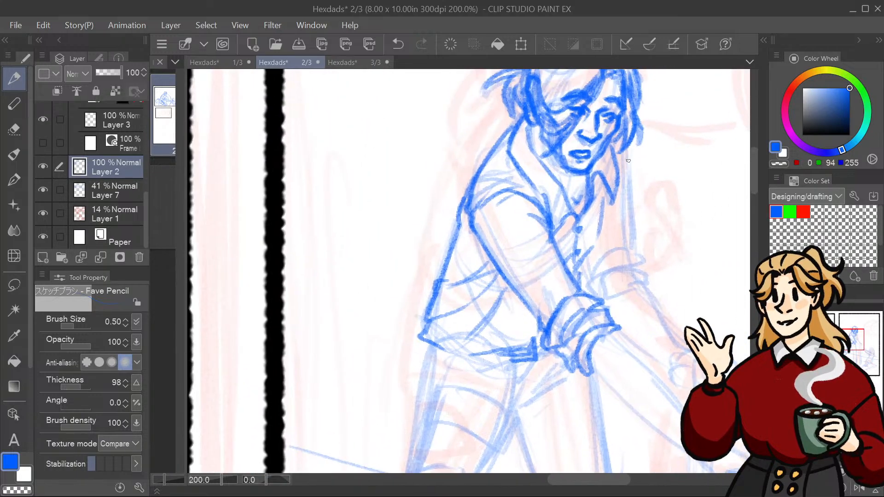
Step: Draw the far sleeve from the shoulder to its rolled cuff, with the shirt folds beside it
left_click_drag(625, 148, 636, 240)
mouse_move(627, 176)
left_mouse_down()
mouse_move(638, 253)
mouse_move(591, 274)
mouse_move(630, 297)
mouse_move(620, 265)
mouse_move(647, 265)
mouse_move(647, 290)
mouse_move(605, 295)
mouse_move(586, 278)
mouse_move(591, 294)
left_mouse_up()
left_click_drag(588, 259, 579, 285)
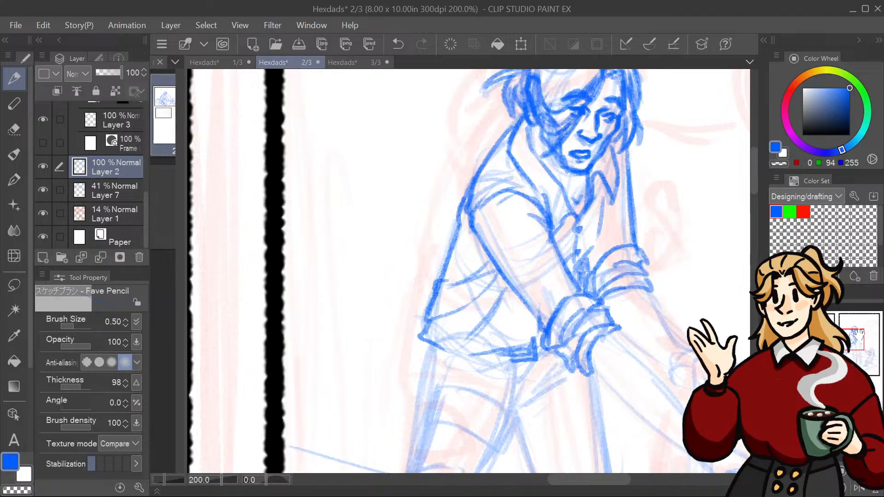
left_click_drag(857, 335, 852, 332)
key("ctrl+z")
mouse_move(638, 240)
left_mouse_down()
mouse_move(629, 290)
mouse_move(615, 309)
left_mouse_up()
Step: Look over the rough sketch of the standing figure's legs and feet below the shirt
left_click_drag(852, 333, 850, 338)
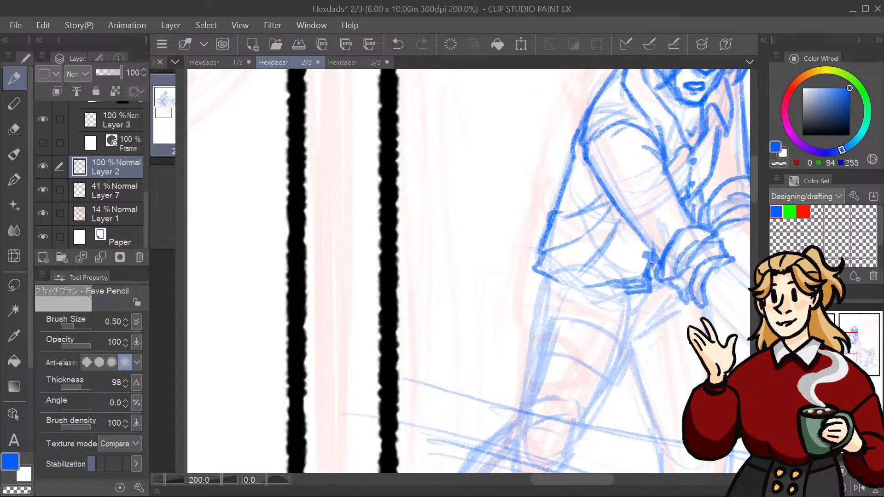
left_click_drag(850, 340, 841, 351)
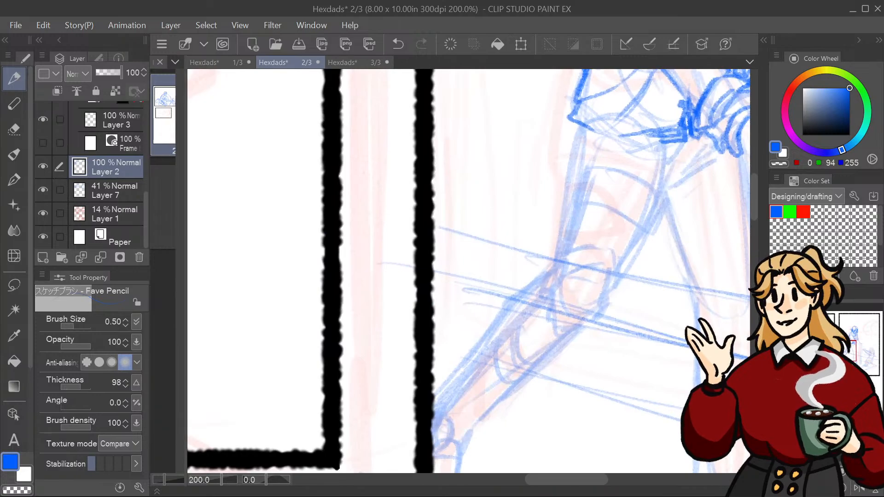
key("ctrl+minus")
key("ctrl+minus")
mouse_move(842, 351)
left_mouse_down()
mouse_move(848, 334)
mouse_move(855, 382)
mouse_move(853, 358)
left_mouse_up()
key("ctrl+plus")
key("ctrl+plus")
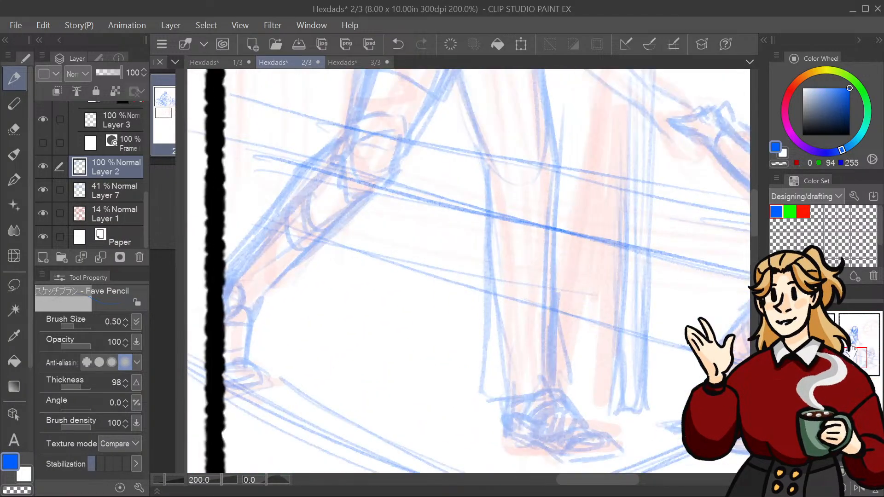
left_click_drag(555, 115, 589, 364)
mouse_move(591, 235)
left_mouse_down()
mouse_move(612, 241)
mouse_move(681, 328)
left_mouse_up()
left_click_drag(567, 269, 682, 329)
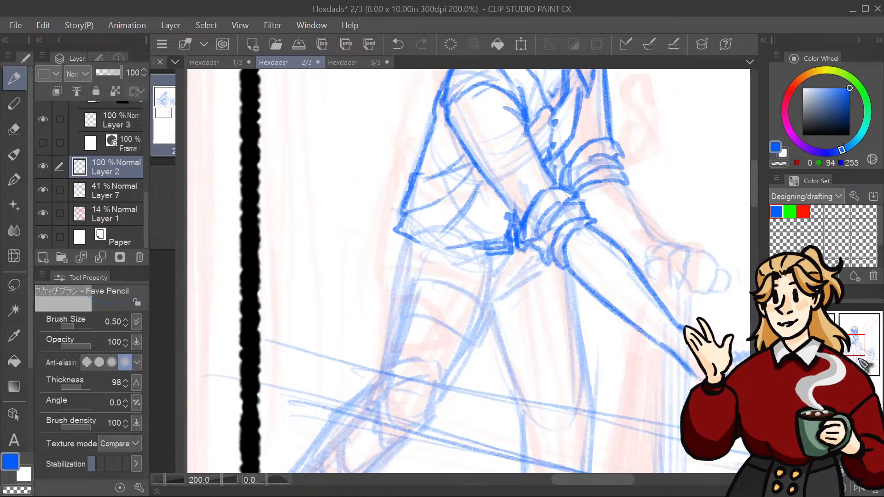
left_click_drag(858, 350, 859, 352)
key("ctrl+z")
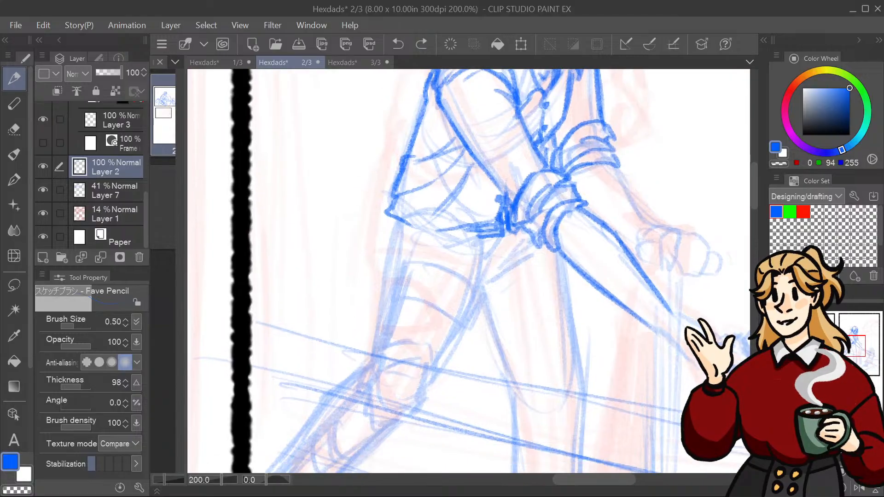
key("ctrl+z")
key("ctrl+z")
key("ctrl+z")
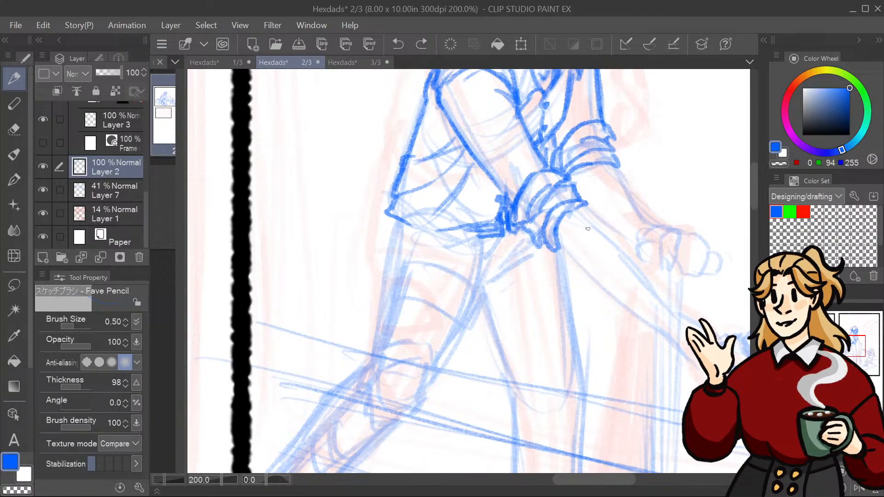
Step: Draw the near forearm's upper and lower contours from the rolled cuff to the wrist and start the back of the hand
mouse_move(587, 220)
left_mouse_down()
mouse_move(559, 239)
mouse_move(600, 284)
left_mouse_up()
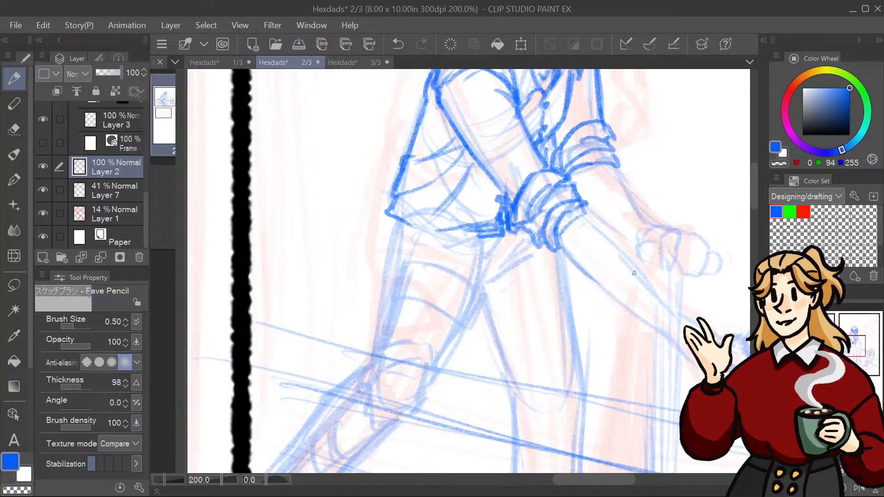
key("ctrl+minus")
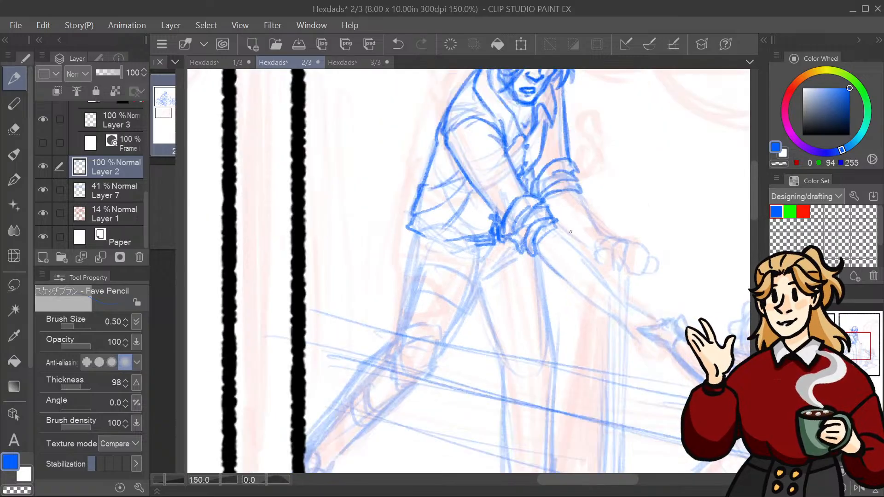
left_click_drag(570, 232, 629, 306)
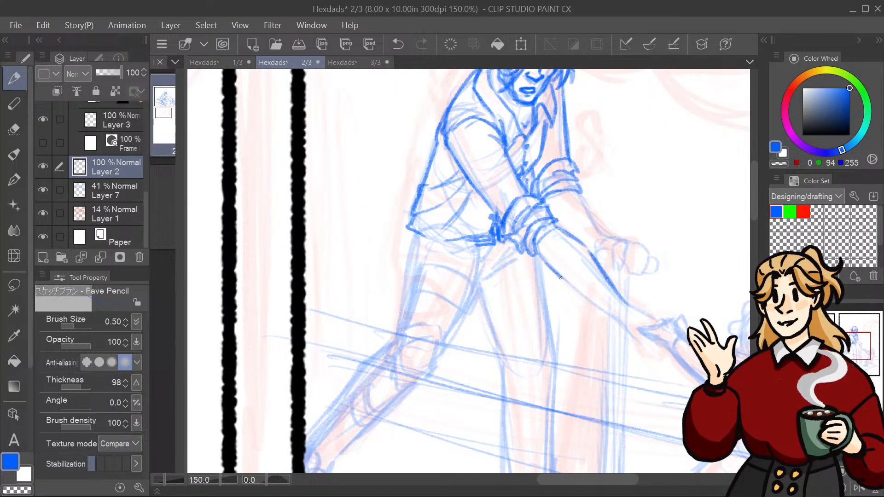
mouse_move(560, 277)
left_mouse_down()
mouse_move(630, 324)
mouse_move(629, 305)
mouse_move(646, 348)
left_mouse_up()
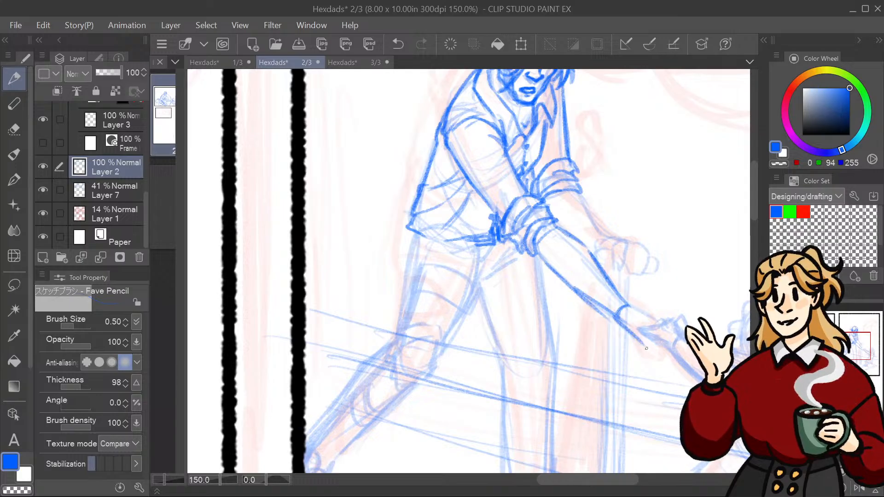
mouse_move(629, 304)
left_mouse_down()
mouse_move(655, 318)
mouse_move(652, 330)
left_mouse_up()
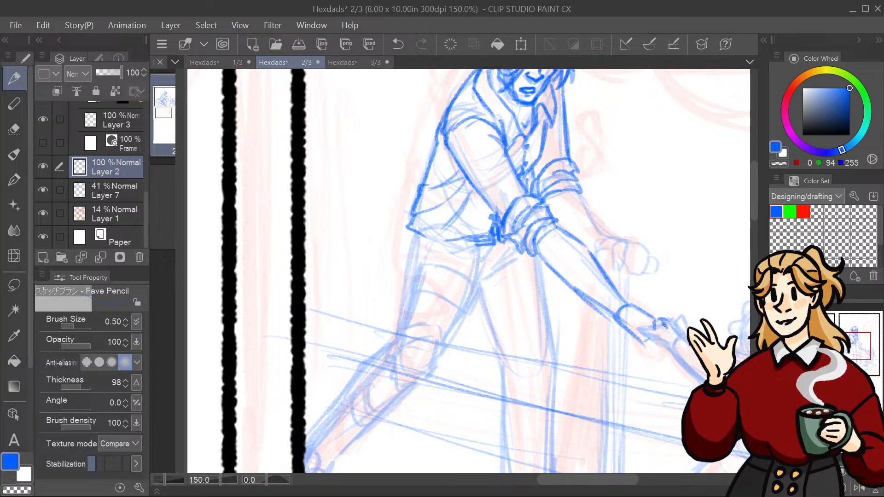
Step: Undo the last near-hand strokes and redraw the back of the hand and the knuckles beyond the wrist
left_click_drag(657, 345, 645, 350)
key("ctrl+z")
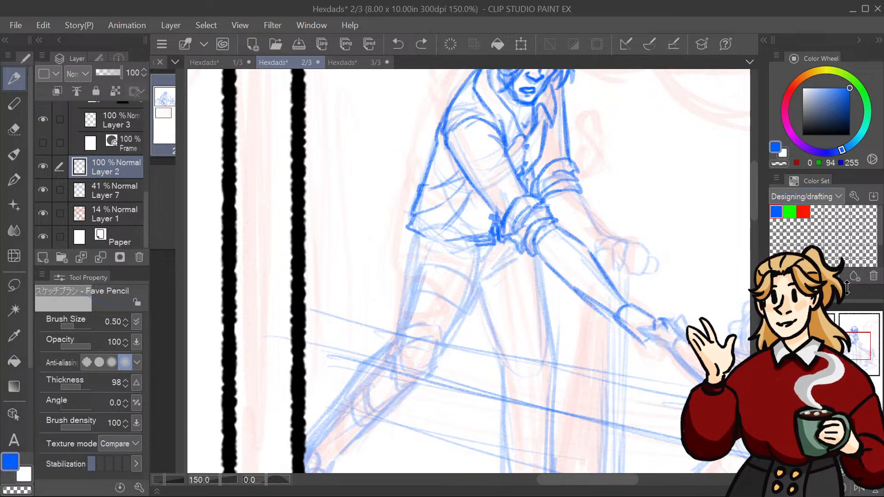
key("ctrl+z")
key("ctrl+z")
key("ctrl+z")
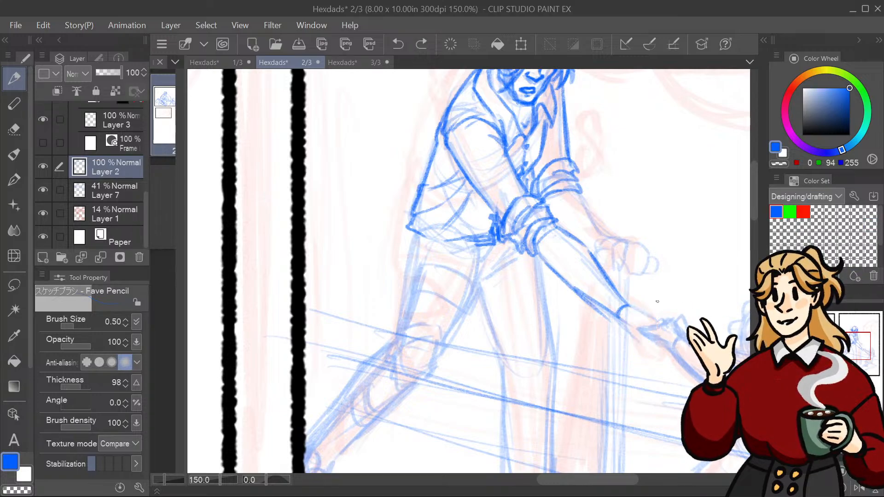
mouse_move(619, 306)
left_mouse_down()
mouse_move(659, 307)
mouse_move(661, 325)
left_mouse_up()
mouse_move(654, 323)
left_mouse_down()
mouse_move(636, 332)
mouse_move(650, 302)
mouse_move(678, 317)
left_mouse_up()
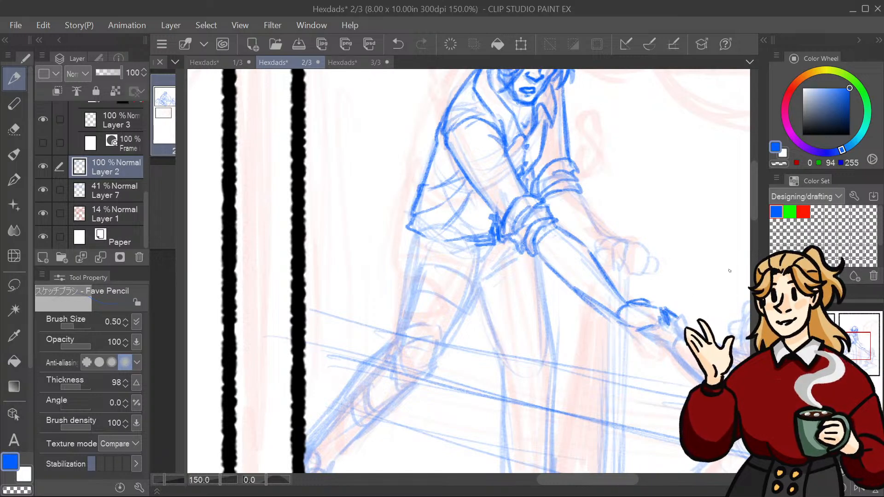
Step: Strengthen the near forearm's lower and upper contours between the rolled cuff and the wrist
left_click_drag(860, 351, 855, 346)
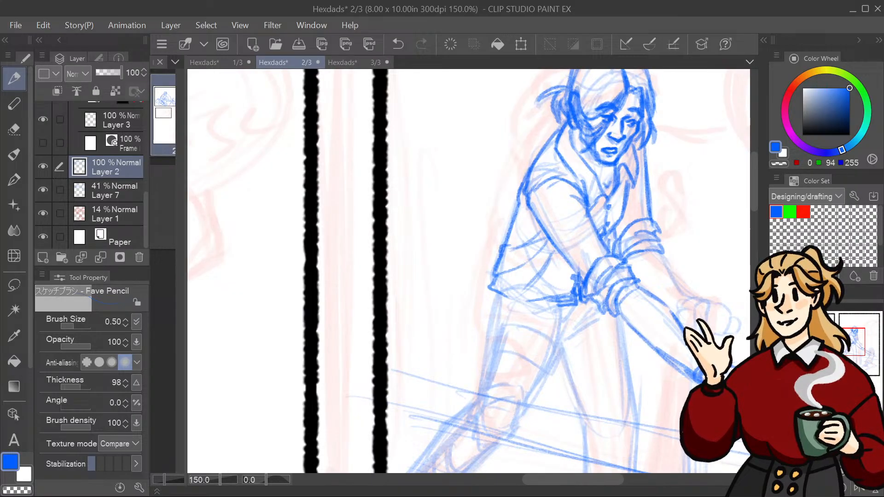
left_click_drag(850, 342, 856, 346)
left_click_drag(544, 283, 588, 315)
mouse_move(528, 267)
left_mouse_down()
mouse_move(573, 303)
mouse_move(539, 277)
mouse_move(563, 295)
left_mouse_up()
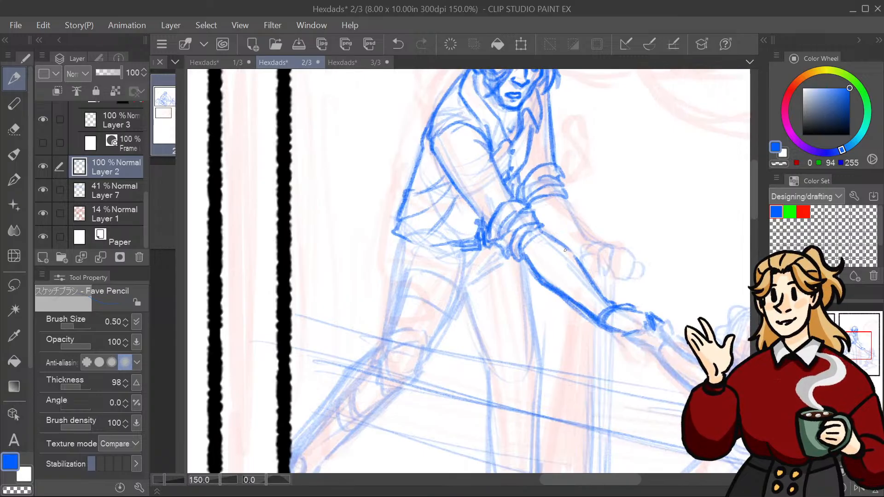
left_click_drag(546, 232, 593, 286)
Step: Draw the far hand as a loose fist with a row of curled fingers over the rough sketch
left_click_drag(855, 351, 853, 359)
key("ctrl+minus")
key("ctrl+minus")
key("ctrl+minus")
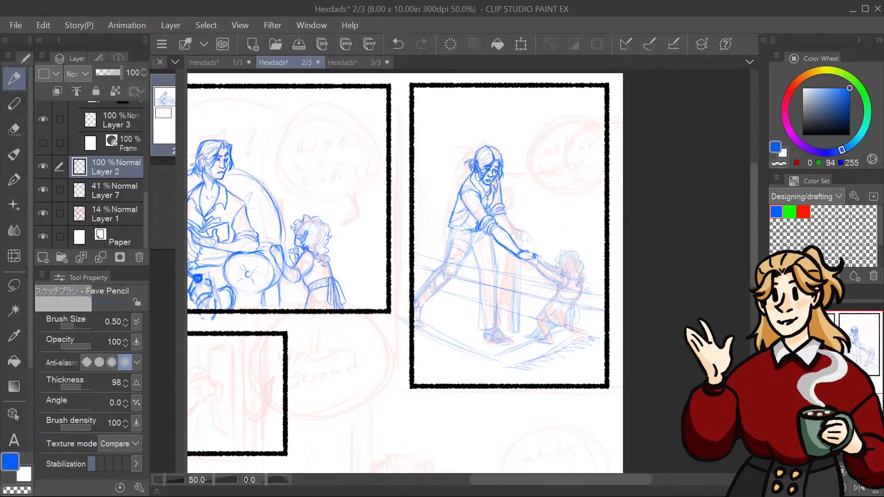
key("ctrl+plus")
key("ctrl+plus")
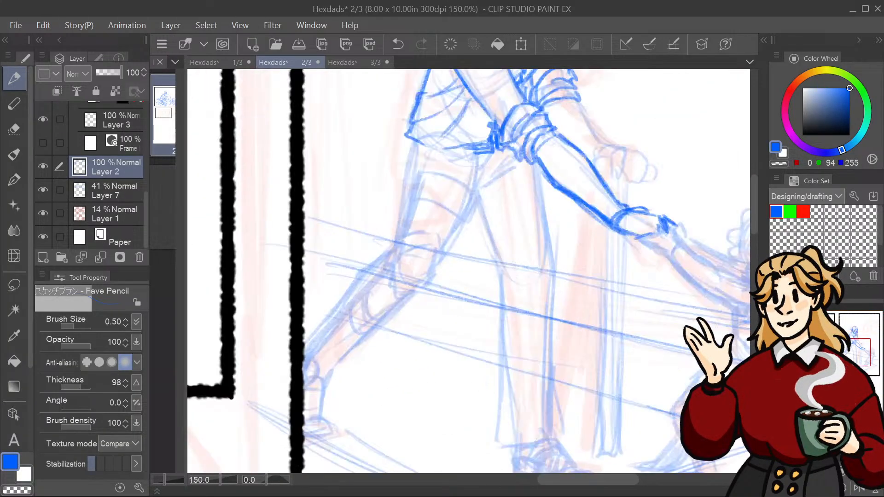
mouse_move(856, 357)
left_mouse_down()
mouse_move(864, 350)
mouse_move(857, 347)
left_mouse_up()
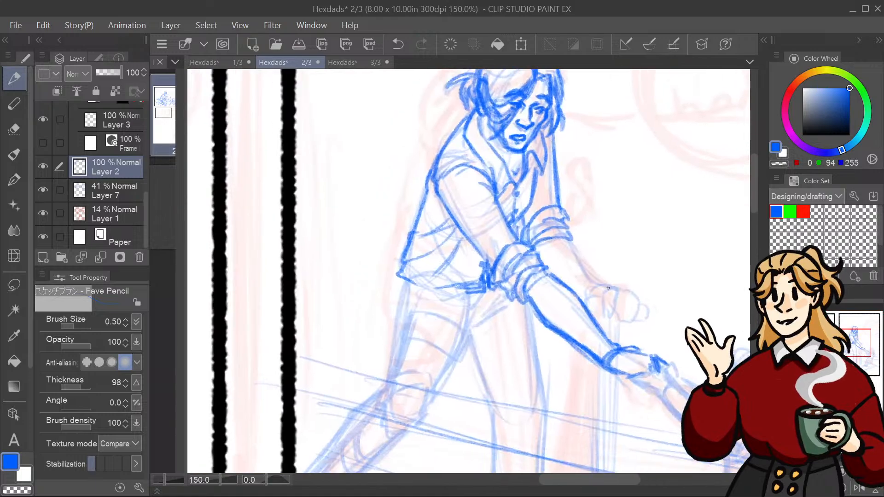
mouse_move(617, 291)
left_mouse_down()
mouse_move(609, 288)
mouse_move(605, 313)
mouse_move(617, 296)
left_mouse_up()
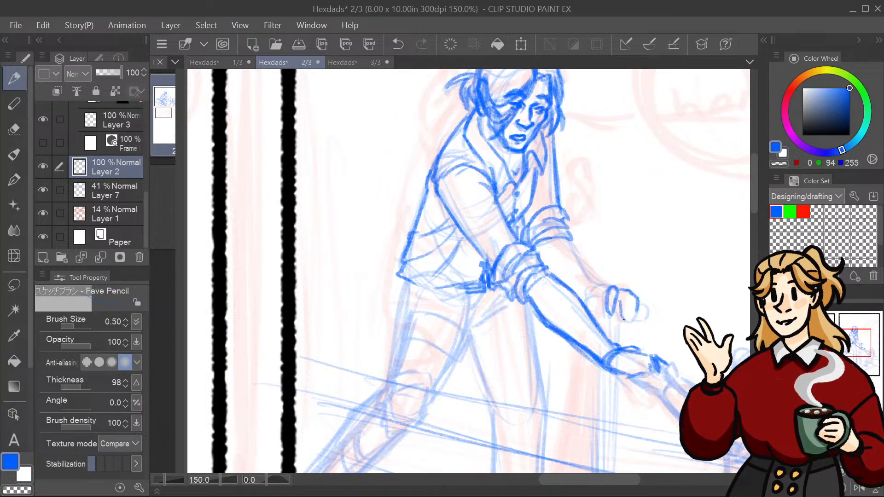
left_click_drag(624, 319, 630, 311)
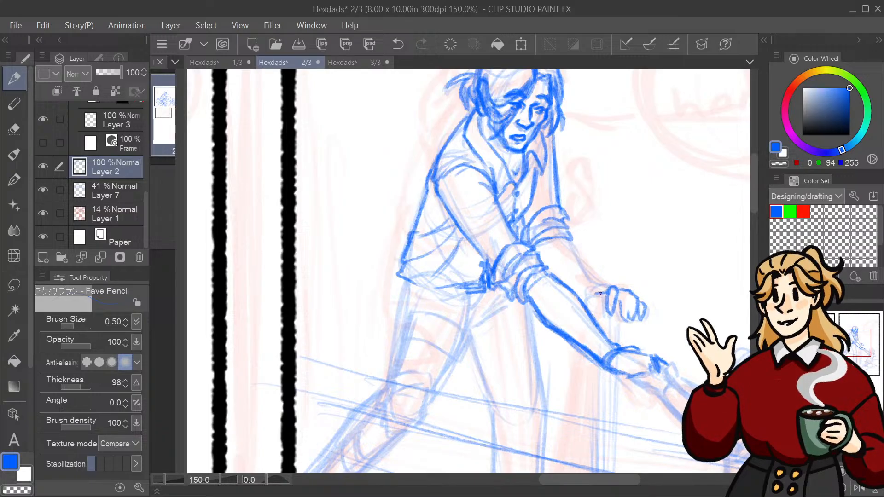
mouse_move(600, 293)
left_mouse_down()
mouse_move(593, 308)
mouse_move(598, 298)
left_mouse_up()
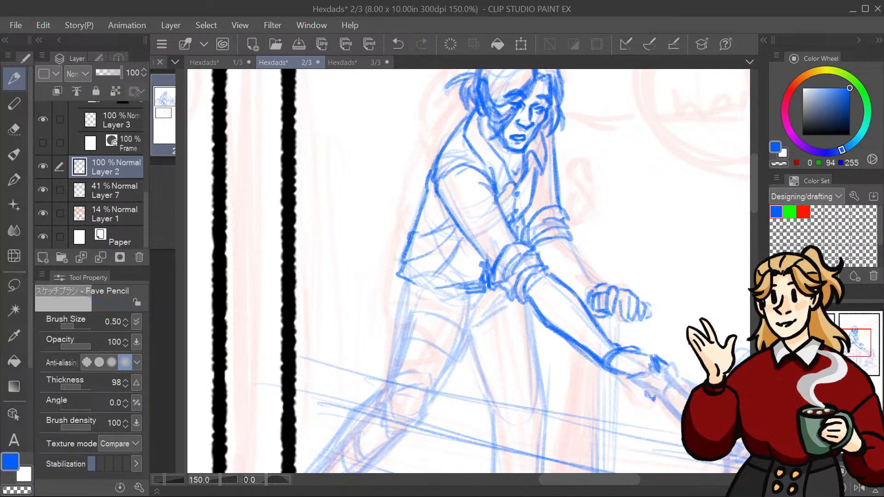
Step: Add Layer 7 to the layer selection and lasso the child together with the standing figure's near hand
key("ctrl+minus")
key("ctrl+minus")
key("ctrl+minus")
left_click_drag(469, 271, 364, 229)
key("ctrl+plus")
key("ctrl+plus")
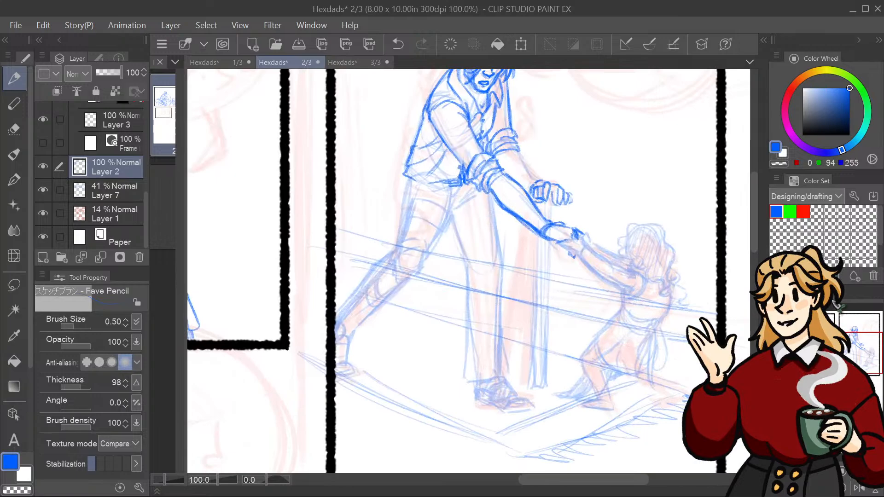
left_click(105, 189, "ctrl")
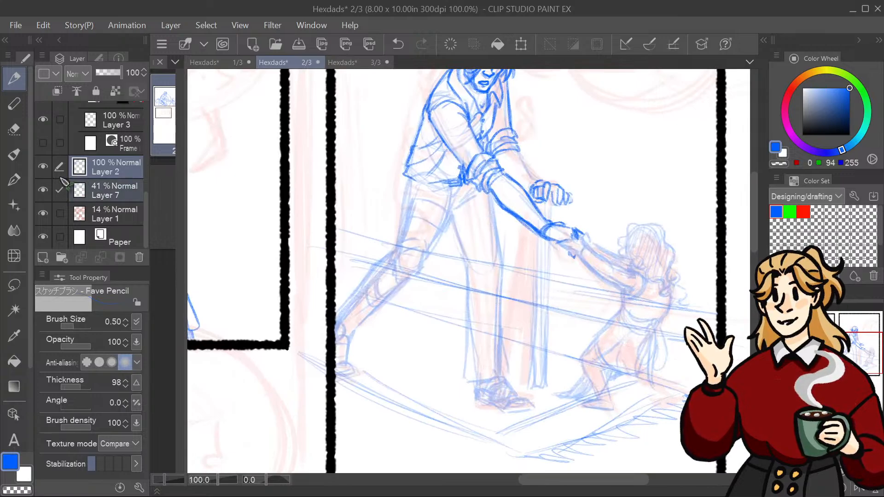
left_click(14, 284)
mouse_move(650, 195)
left_mouse_down()
mouse_move(589, 220)
mouse_move(546, 211)
mouse_move(533, 232)
mouse_move(586, 277)
mouse_move(558, 389)
mouse_move(598, 407)
mouse_move(622, 403)
mouse_move(646, 378)
left_mouse_up()
mouse_move(677, 316)
left_mouse_down()
mouse_move(684, 237)
mouse_move(663, 196)
left_mouse_up()
Step: Try to shift the selected child and near hand slightly toward the standing figure
key("ctrl+t")
mouse_move(648, 304)
left_mouse_down()
mouse_move(631, 308)
mouse_move(634, 294)
mouse_move(644, 303)
left_mouse_up()
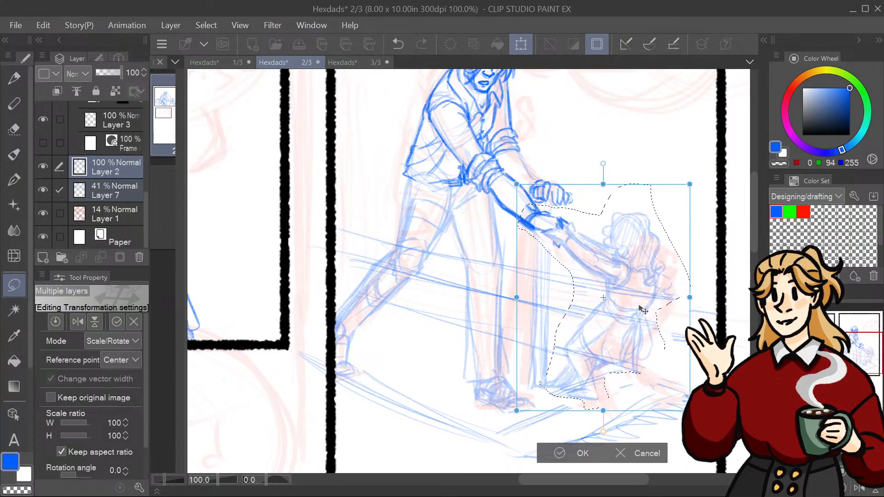
left_click(580, 455)
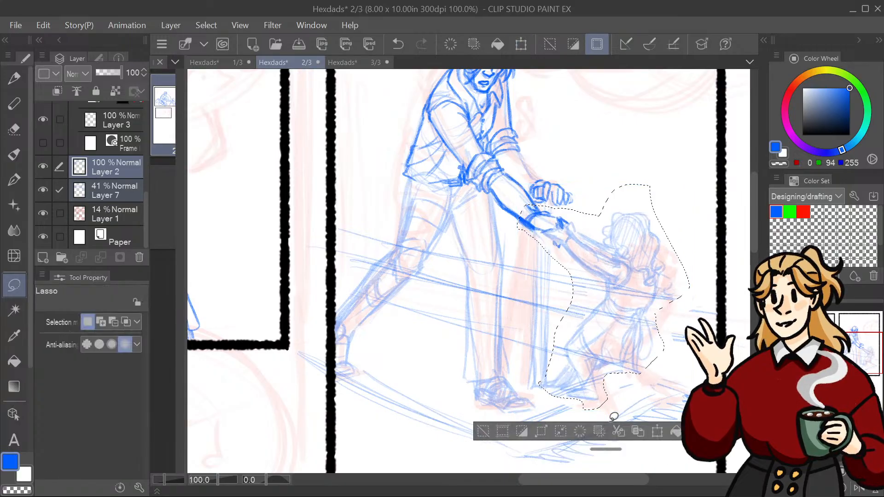
left_click_drag(468, 185, 440, 385)
key("ctrl+z")
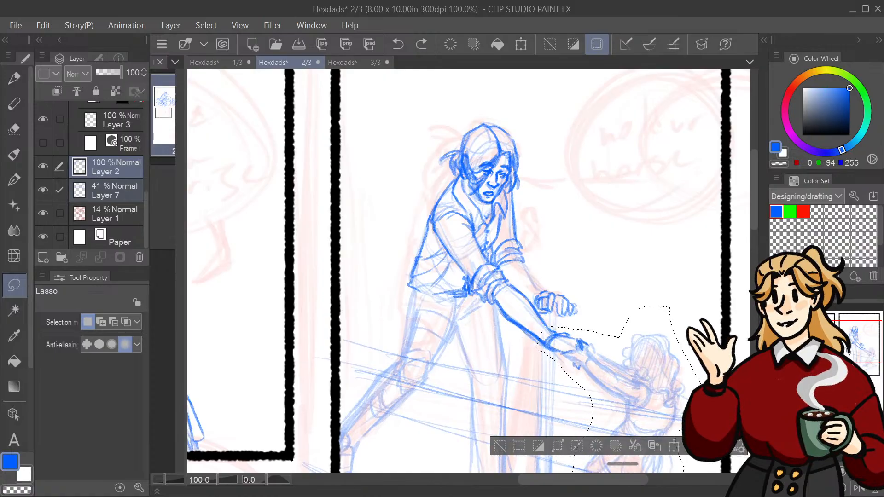
left_click_drag(468, 272, 464, 243)
key("ctrl+minus")
key("ctrl+minus")
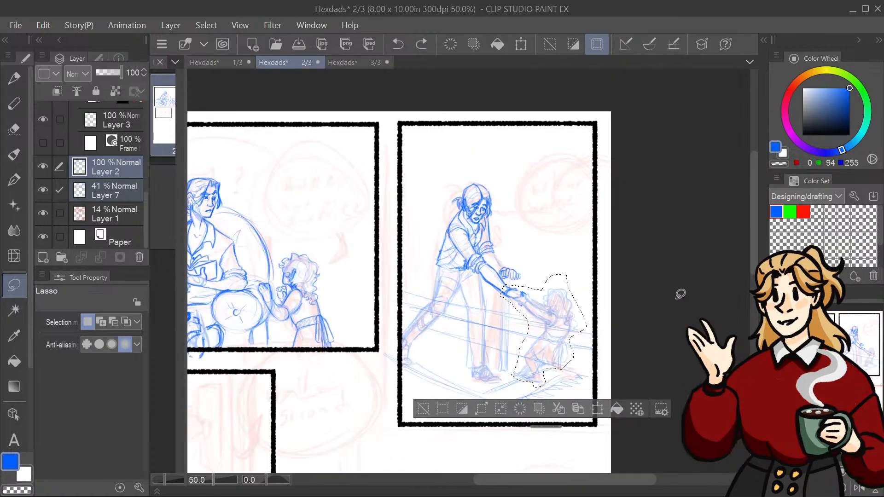
key("ctrl+d")
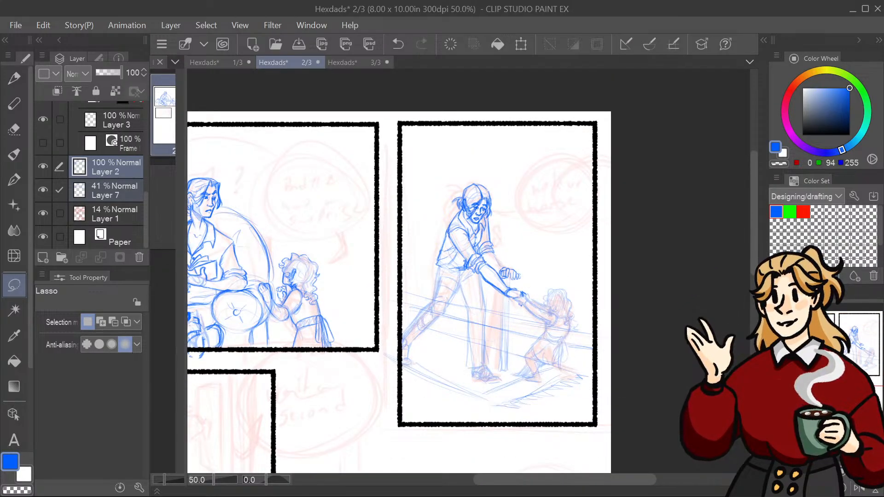
key("ctrl+z")
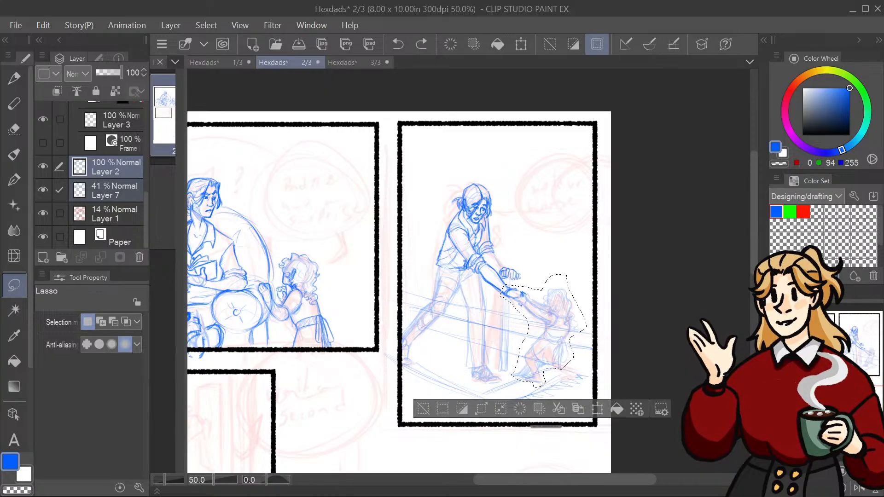
Step: Transform the selected child and near hand, adjusting the rotation and moving them slightly closer to the standing figure
key("ctrl+t")
left_click_drag(552, 350, 547, 348)
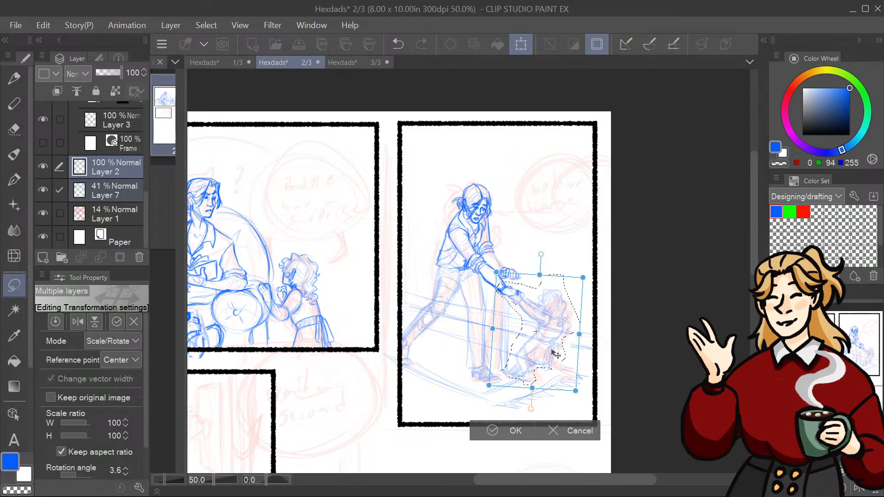
left_click_drag(555, 353, 534, 367)
left_click_drag(609, 340, 603, 383)
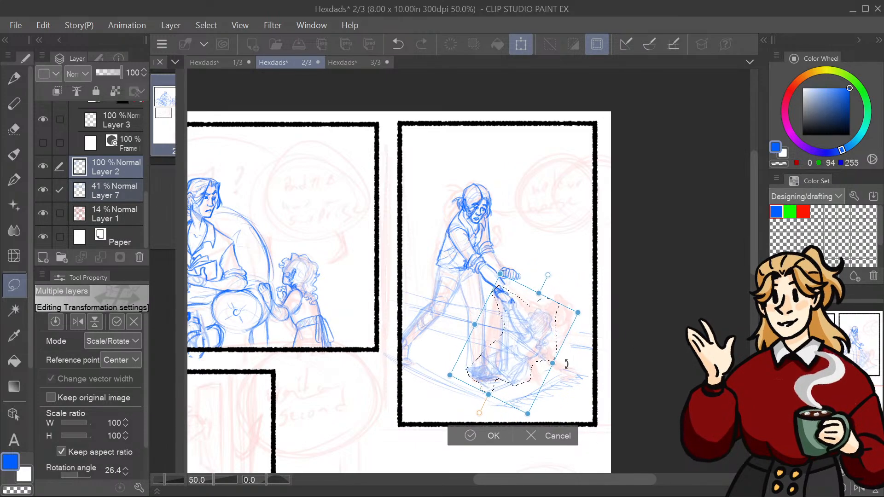
left_click_drag(520, 361, 527, 363)
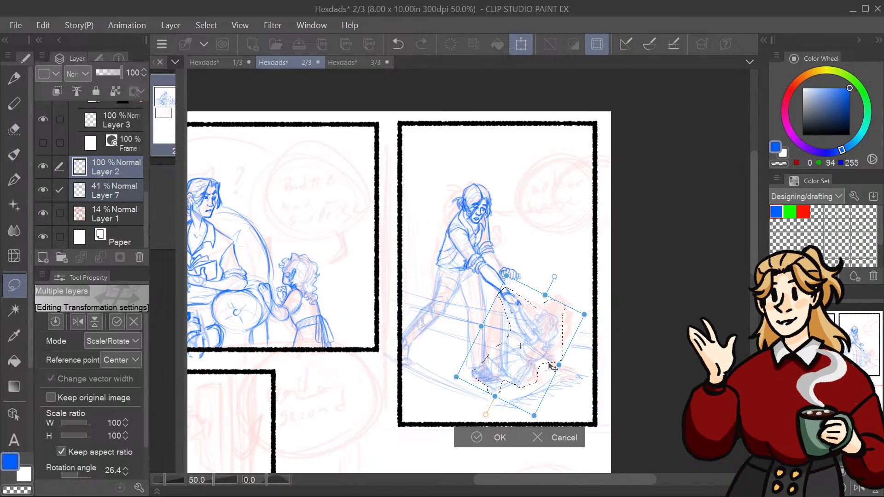
left_click_drag(626, 378, 633, 338)
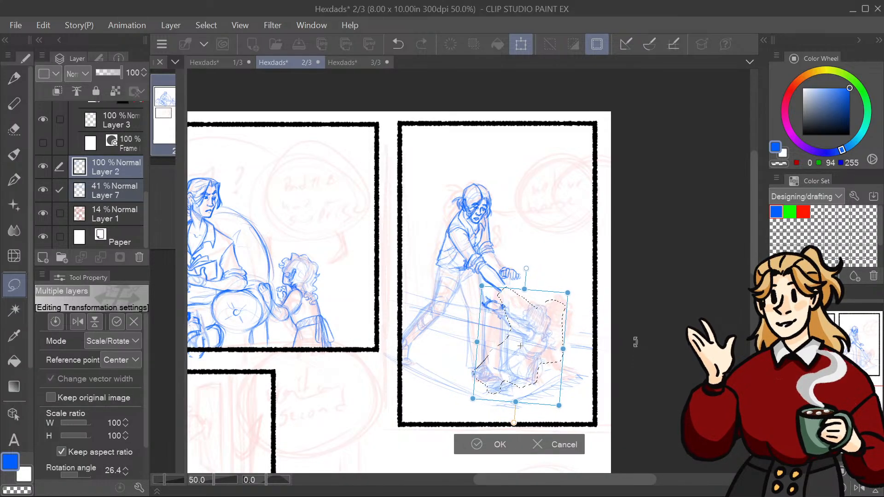
left_click_drag(533, 342, 532, 341)
mouse_move(545, 372)
left_mouse_down()
mouse_move(562, 357)
mouse_move(556, 351)
left_mouse_up()
left_click(513, 428)
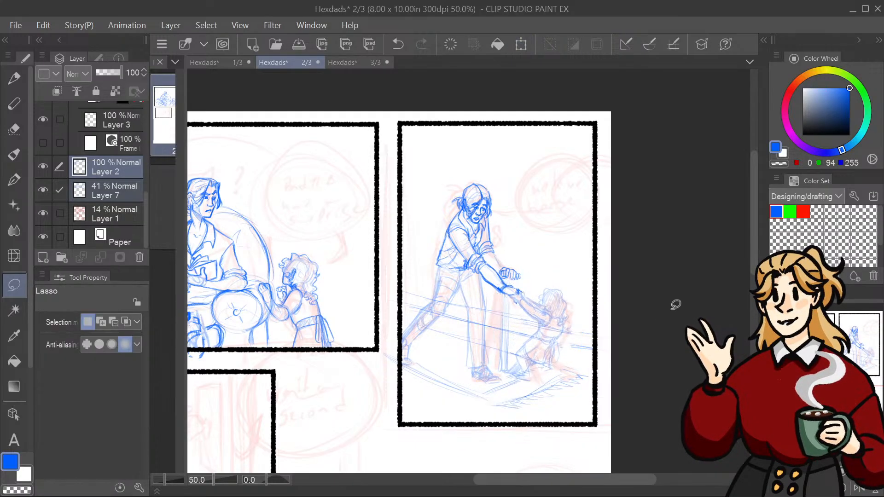
Step: With the pencil, undo the last near-forearm strokes and redraw its contours from the rolled cuff to the wrist
scroll(426, 385, "up", 1)
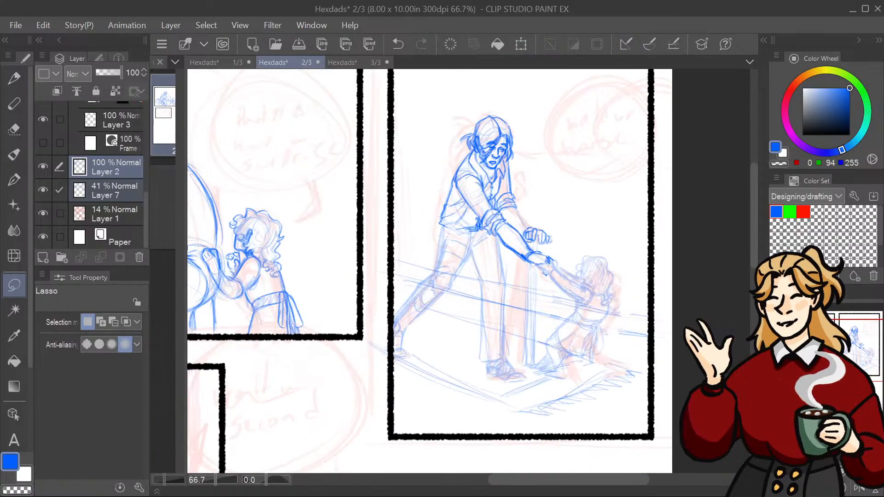
key("p")
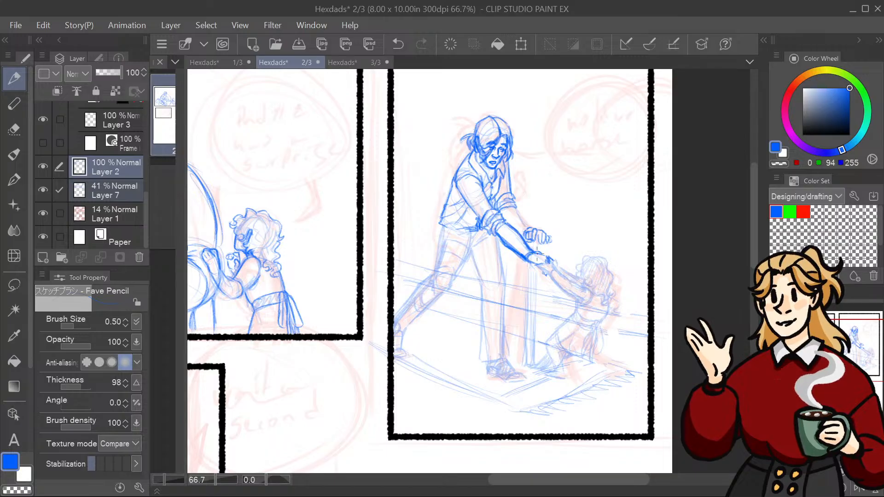
scroll(469, 271, "up", 2)
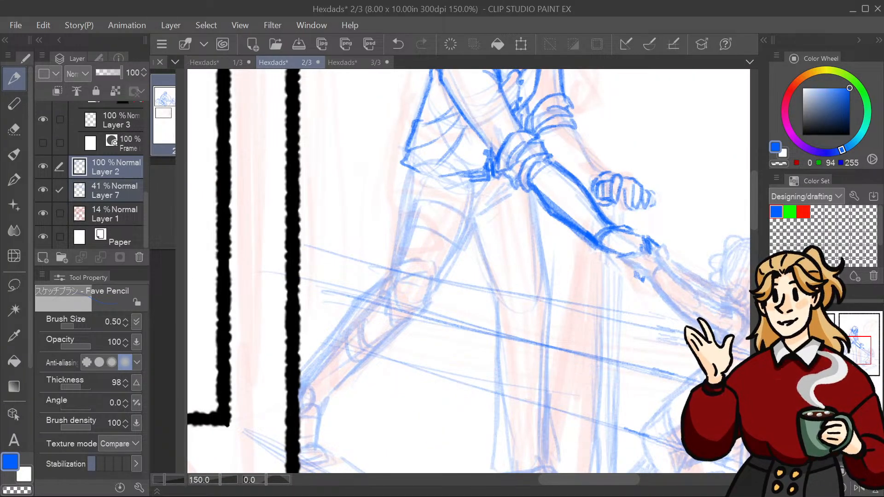
key("ctrl+z")
key("ctrl+z")
key("ctrl+z")
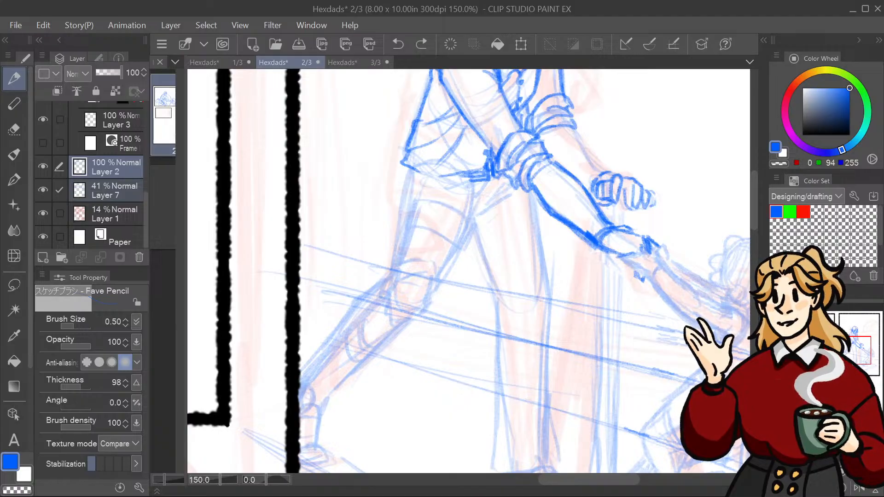
left_click_drag(555, 166, 608, 221)
mouse_move(527, 183)
left_mouse_down()
mouse_move(546, 215)
mouse_move(543, 208)
mouse_move(585, 234)
left_mouse_up()
left_click_drag(555, 164, 606, 217)
mouse_move(566, 178)
left_mouse_down()
mouse_move(619, 231)
mouse_move(602, 223)
mouse_move(646, 238)
left_mouse_up()
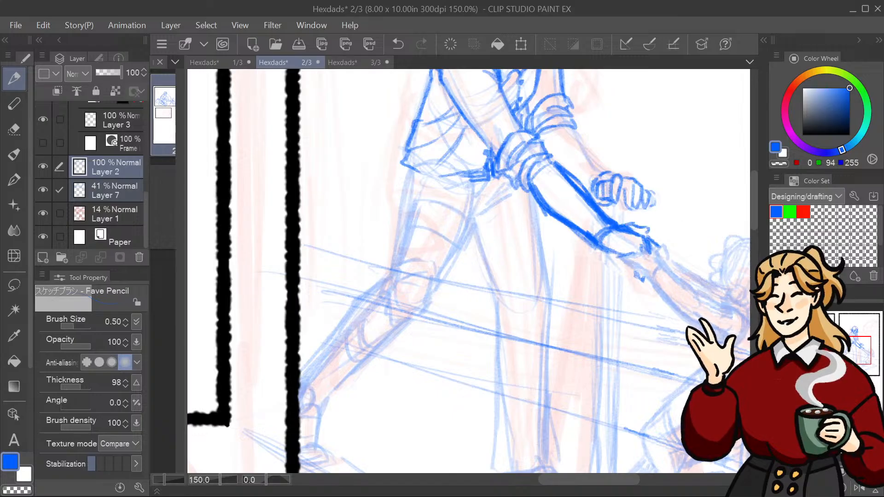
Step: Draw the upright cane below the standing figure's hands with long vertical strokes down to the floor
key("ctrl+minus")
key("ctrl+minus")
mouse_move(460, 271)
left_mouse_down()
mouse_move(421, 258)
mouse_move(435, 295)
mouse_move(470, 232)
left_mouse_up()
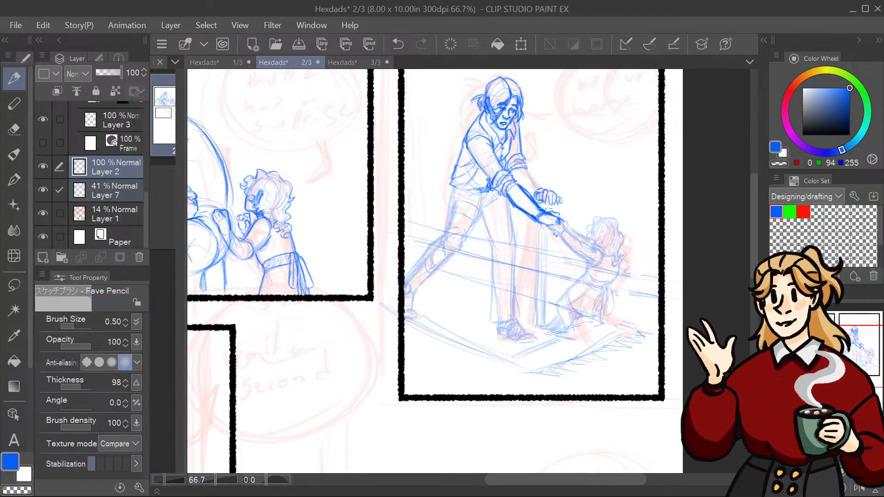
left_click_drag(544, 214, 545, 274)
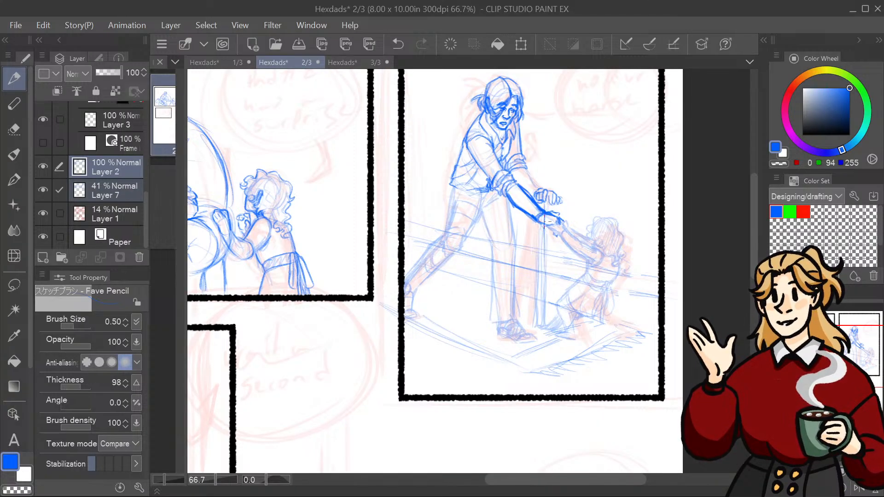
mouse_move(544, 223)
left_mouse_down()
mouse_move(537, 326)
mouse_move(542, 219)
mouse_move(535, 295)
mouse_move(541, 261)
left_mouse_up()
left_click_drag(541, 203, 547, 254)
left_click_drag(548, 221, 547, 311)
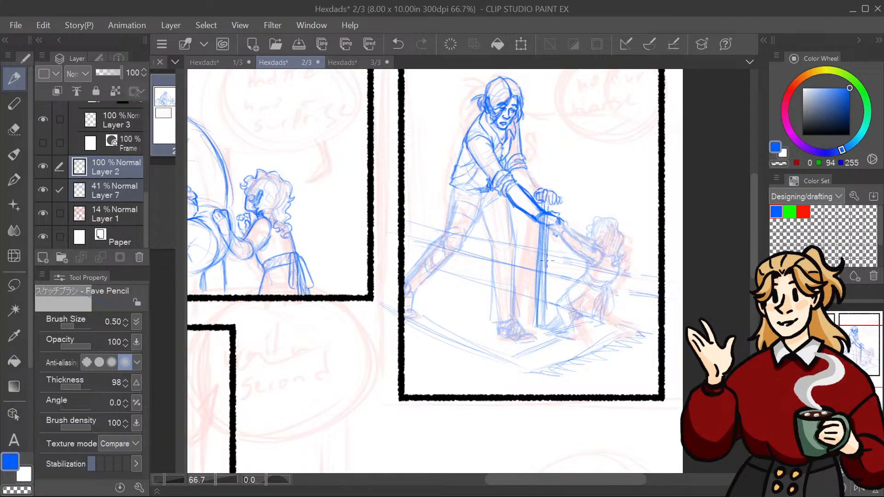
left_click_drag(547, 260, 539, 325)
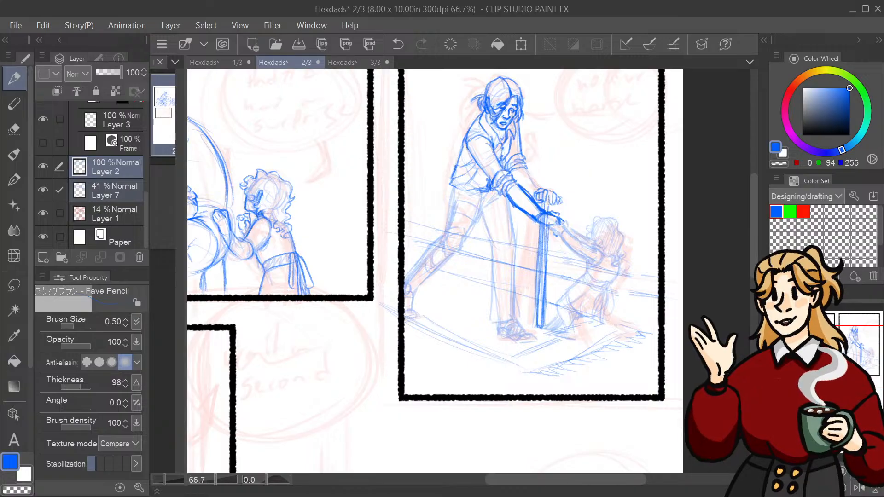
left_click_drag(560, 252, 710, 120)
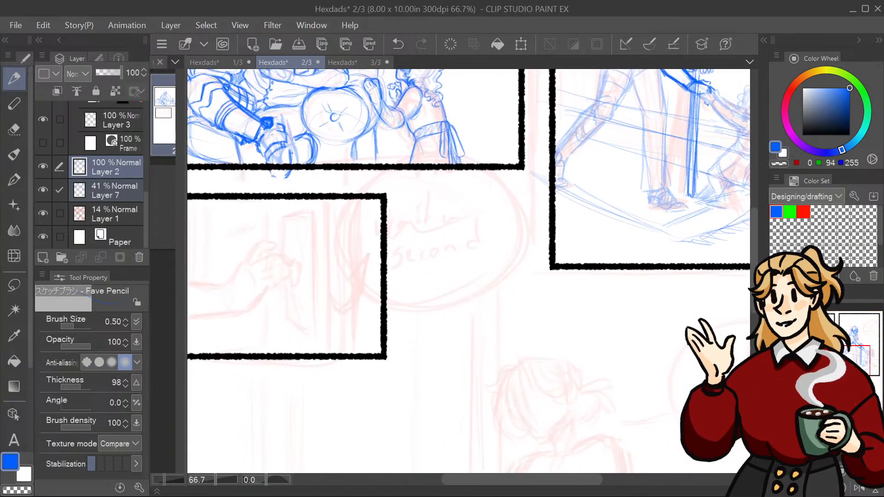
key("ctrl+minus")
key("ctrl+minus")
left_click_drag(467, 248, 452, 298)
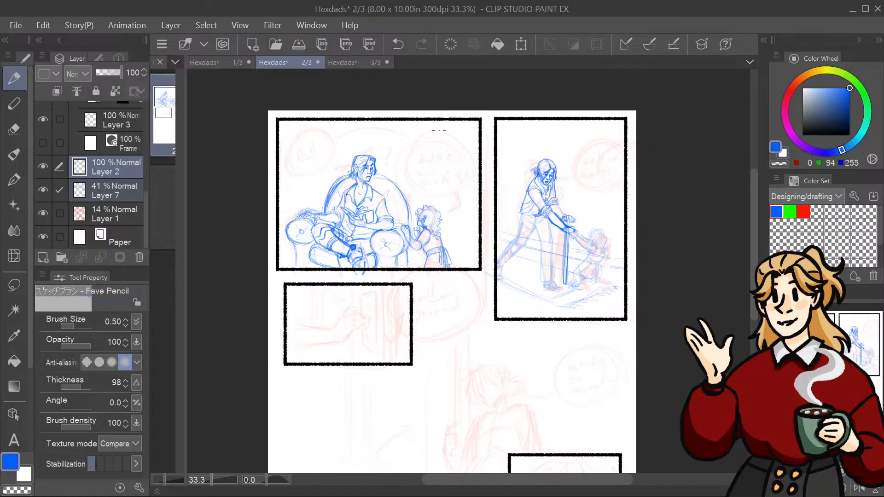
Step: Look over page 3's red rough and return to page 2 to examine its blue sketched panels and remaining lower rough
mouse_move(851, 352)
left_mouse_down()
mouse_move(854, 394)
mouse_move(853, 360)
left_mouse_up()
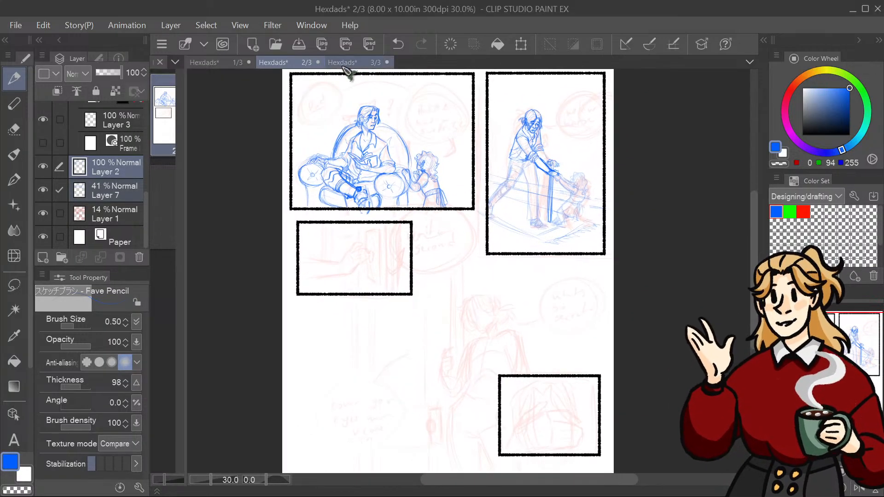
left_click(350, 63)
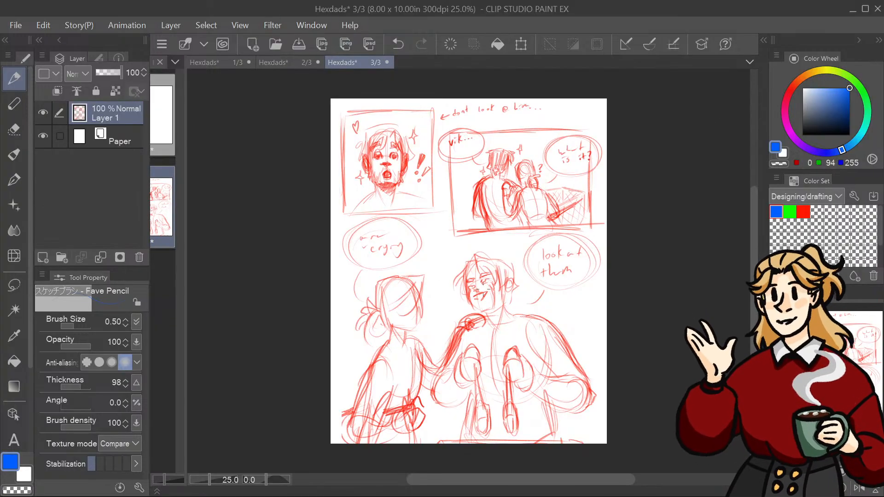
left_click(283, 63)
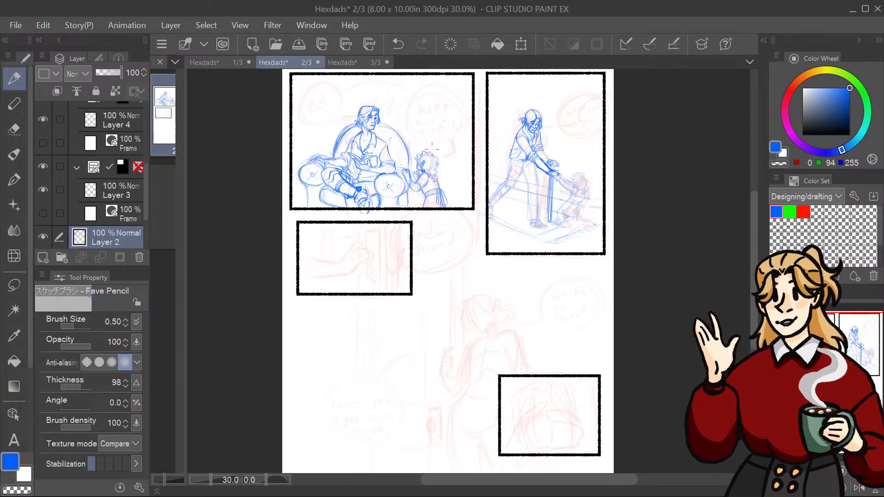
scroll(553, 326, "up", 2)
scroll(324, 223, "up", 17)
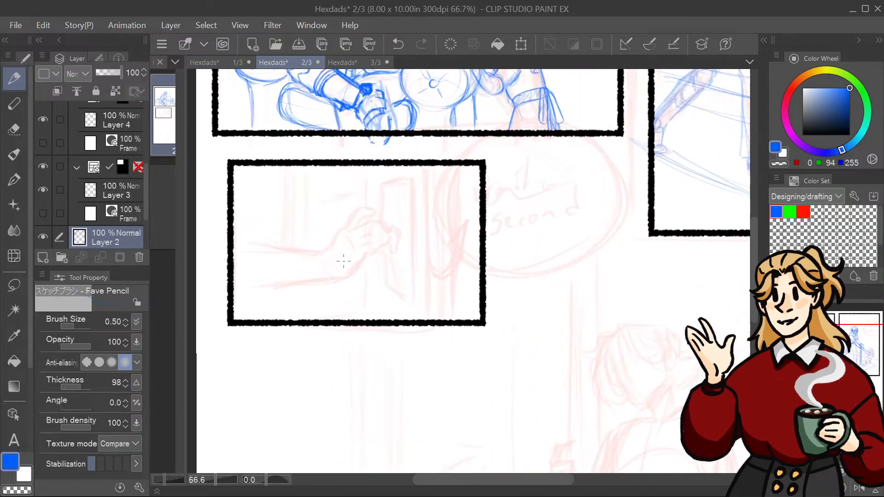
scroll(346, 223, "down", 18)
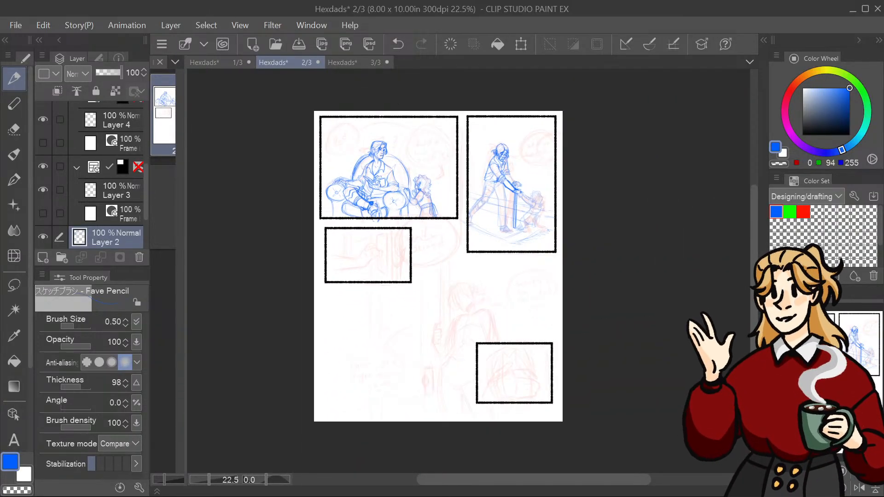
left_click_drag(438, 266, 425, 243)
left_click_drag(454, 161, 421, 147)
scroll(411, 162, "up", 6)
scroll(404, 148, "up", 6)
scroll(532, 343, "down", 3)
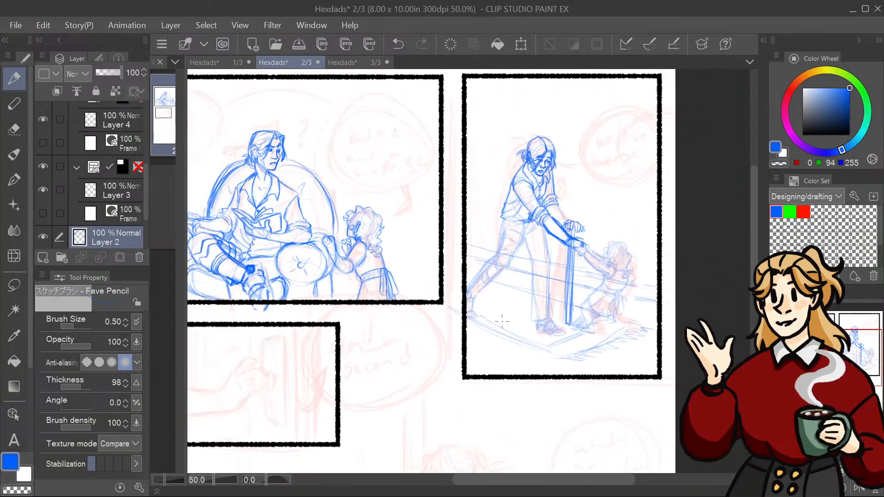
left_click_drag(520, 462, 511, 269)
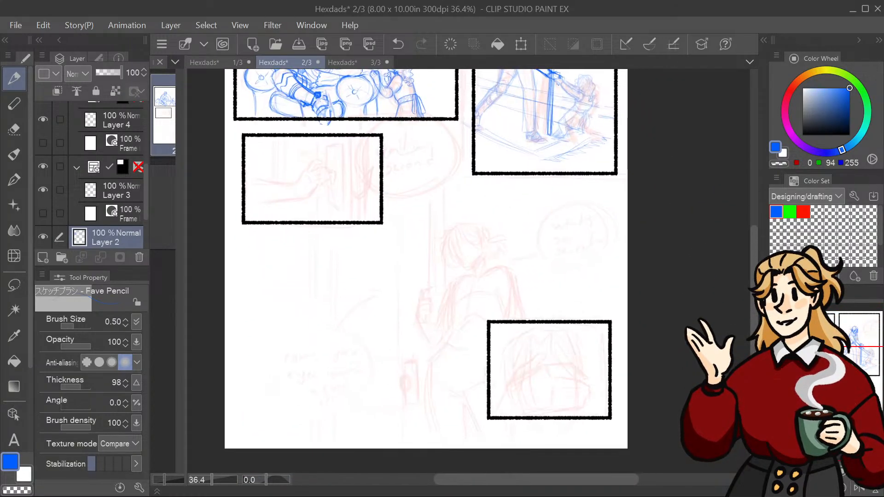
scroll(512, 306, "down", 1)
scroll(550, 231, "up", 1)
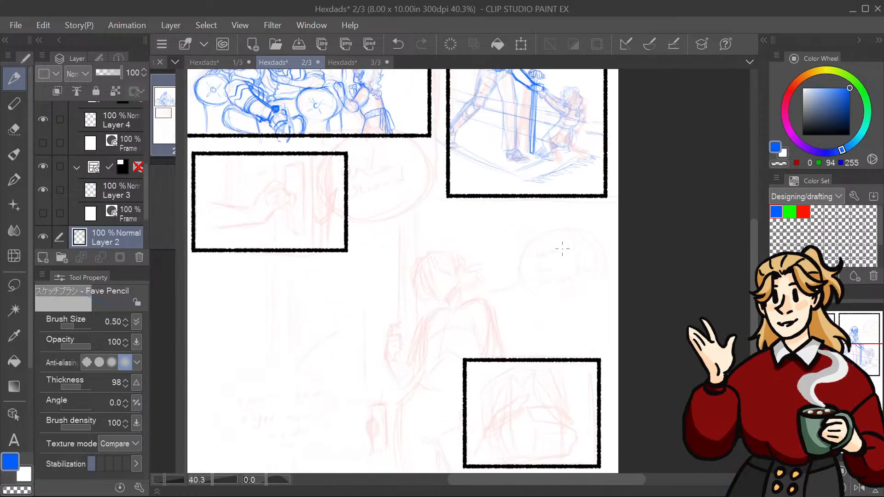
scroll(560, 248, "down", 1)
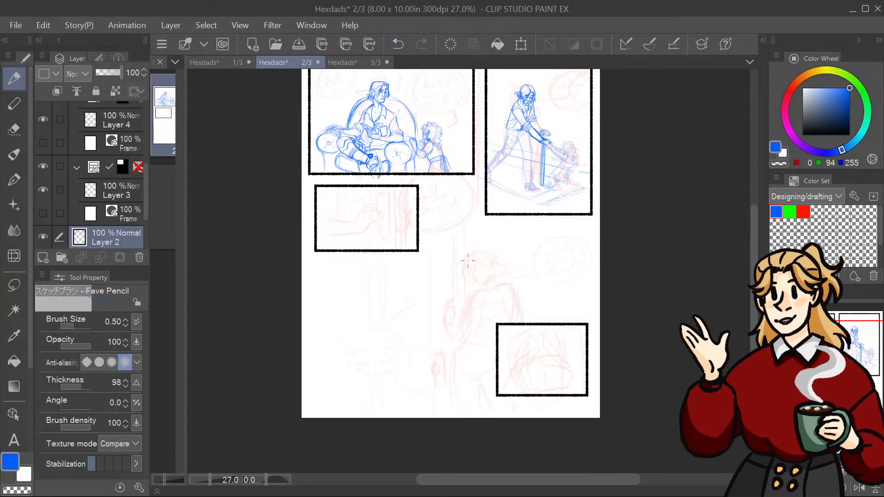
mouse_move(468, 271)
left_mouse_down()
mouse_move(469, 294)
mouse_move(470, 272)
mouse_move(506, 267)
left_mouse_up()
left_click_drag(513, 259, 518, 272)
key("ctrl+z")
key("ctrl+z")
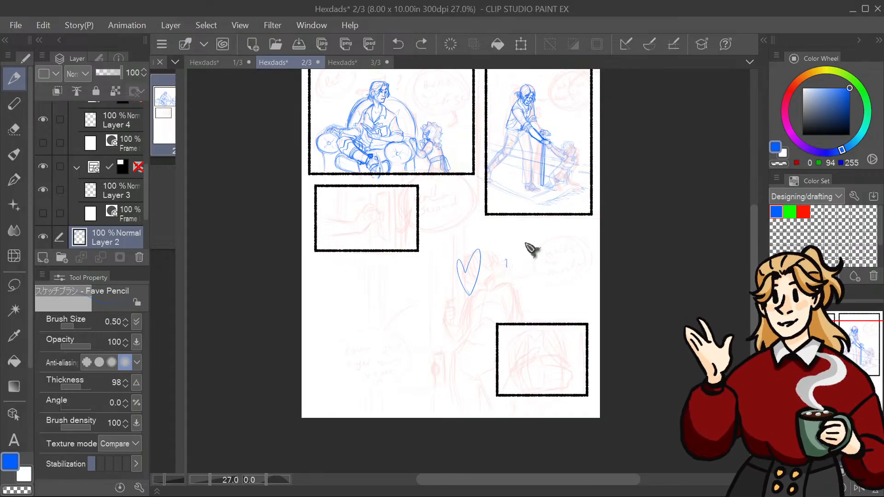
key("ctrl+z")
key("ctrl+z")
key("ctrl+z")
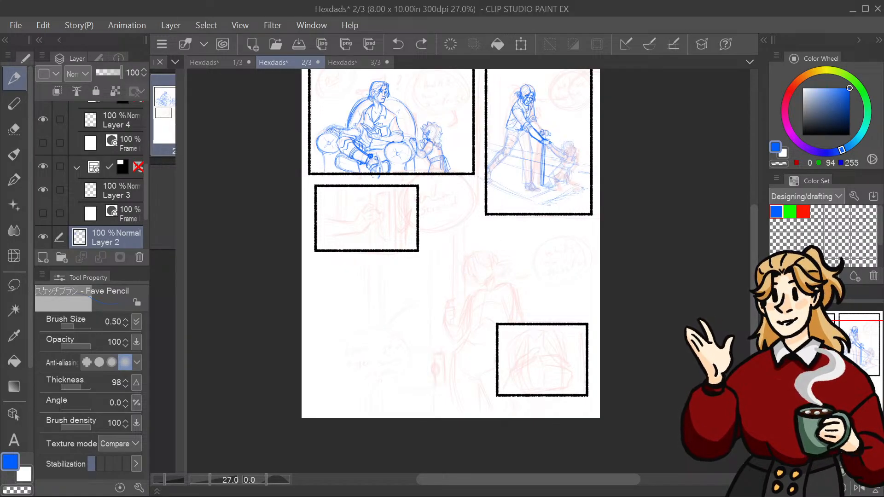
Step: Handwrite a blue heart followed by "thanks!" above the lower figure's head in page 2's open middle area
scroll(470, 253, "up", 5)
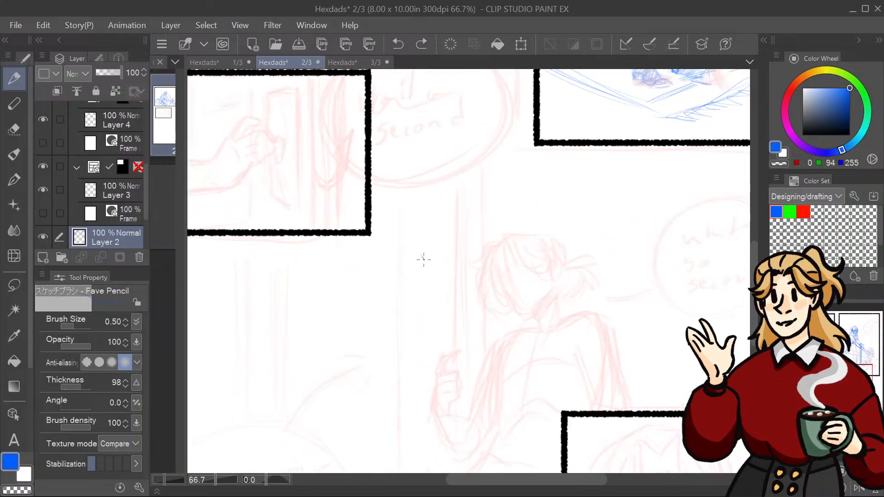
mouse_move(424, 259)
left_mouse_down()
mouse_move(417, 226)
mouse_move(423, 259)
left_mouse_up()
left_click_drag(463, 214, 460, 251)
mouse_move(454, 227)
left_mouse_down()
mouse_move(464, 213)
mouse_move(475, 229)
mouse_move(501, 222)
left_mouse_up()
mouse_move(510, 195)
left_mouse_down()
mouse_move(509, 236)
mouse_move(531, 225)
left_mouse_up()
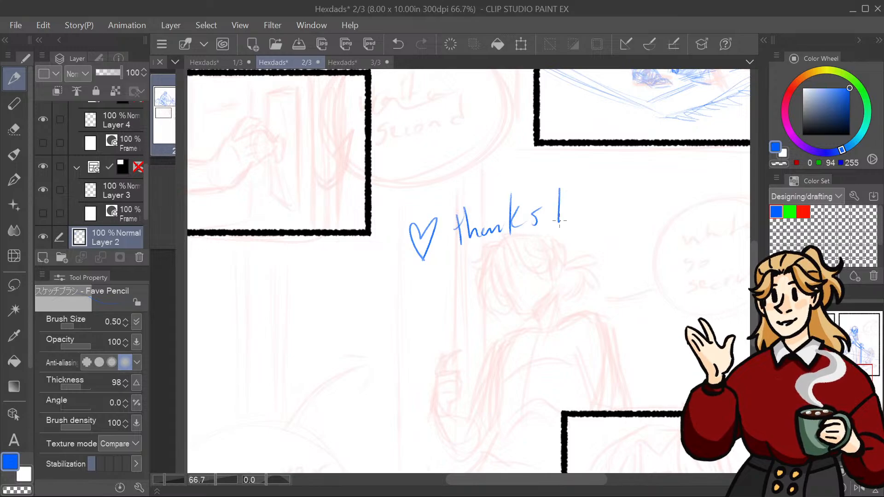
left_click_drag(572, 183, 556, 236)
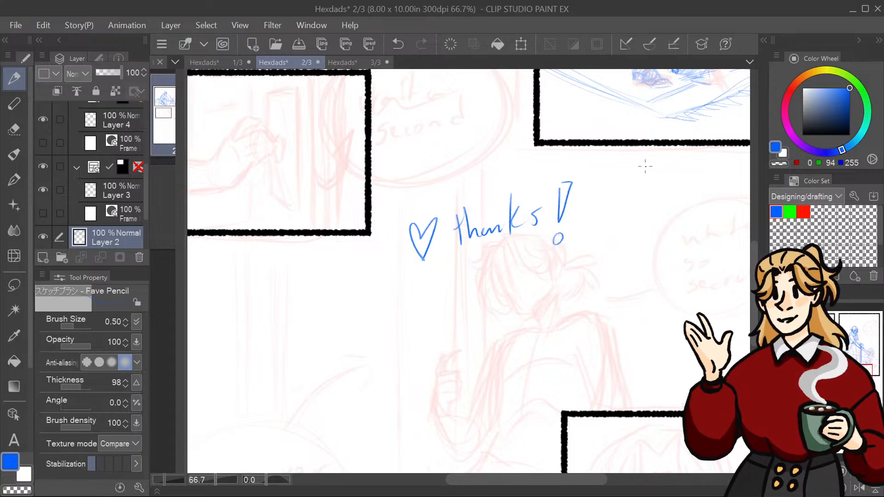